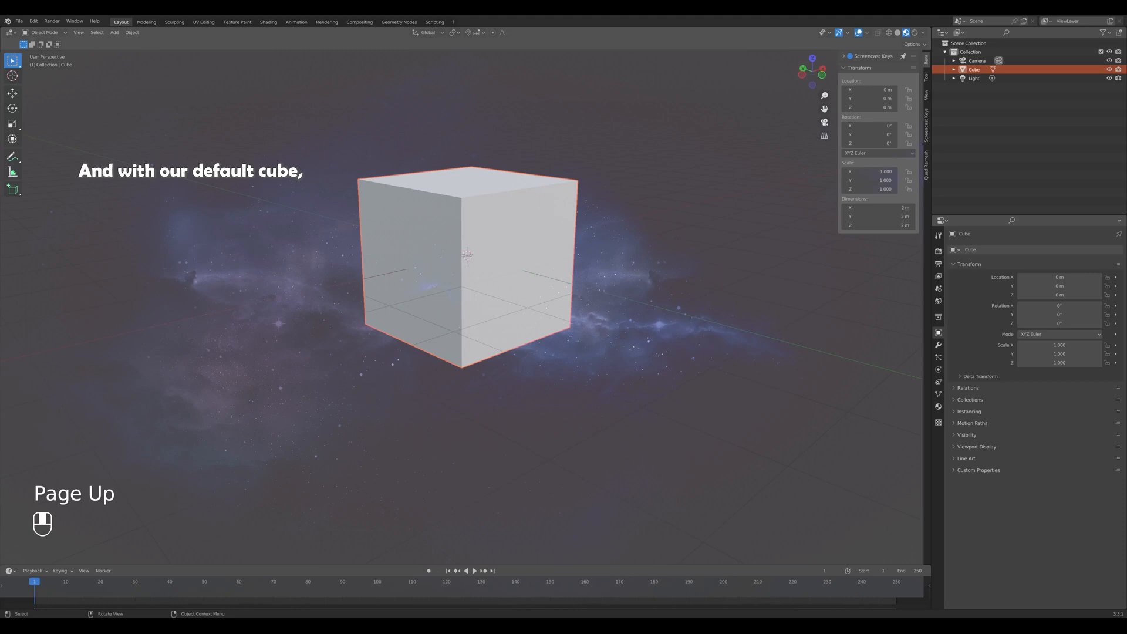
Scale the default cube to about 1.836 on the Z axis and 0.630 on the Y axis as a torso block.
key(KP_1)
key(KP_5)
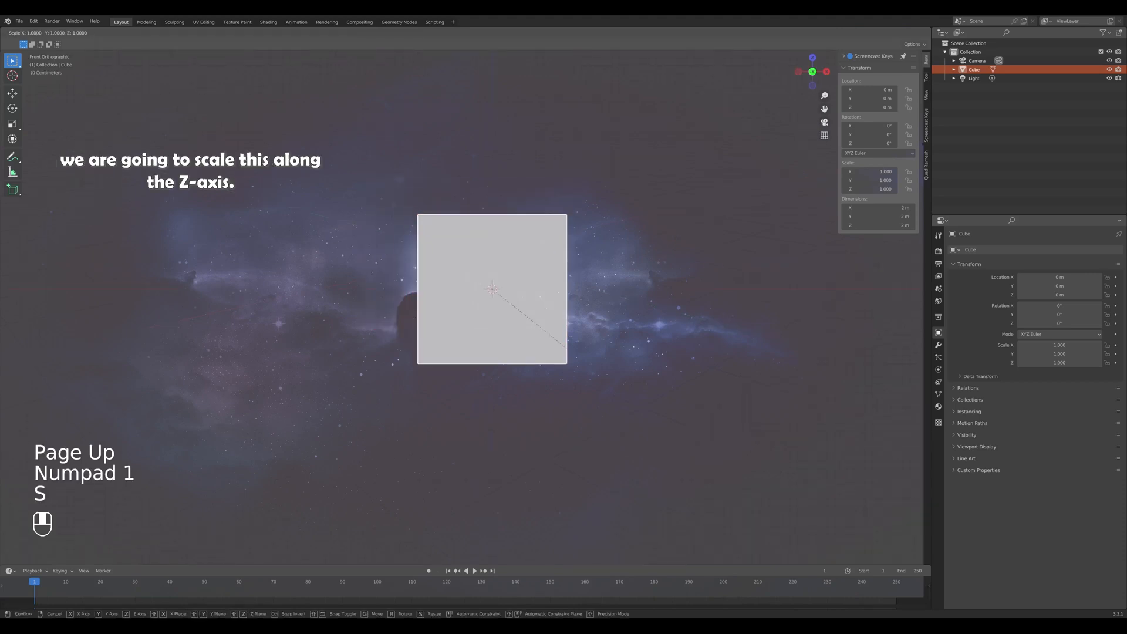
key(s)
shift+middle_drag(653, 310, 617, 358)
key(s)
key(z)
click(663, 325)
key(s)
key(y)
click(563, 335)
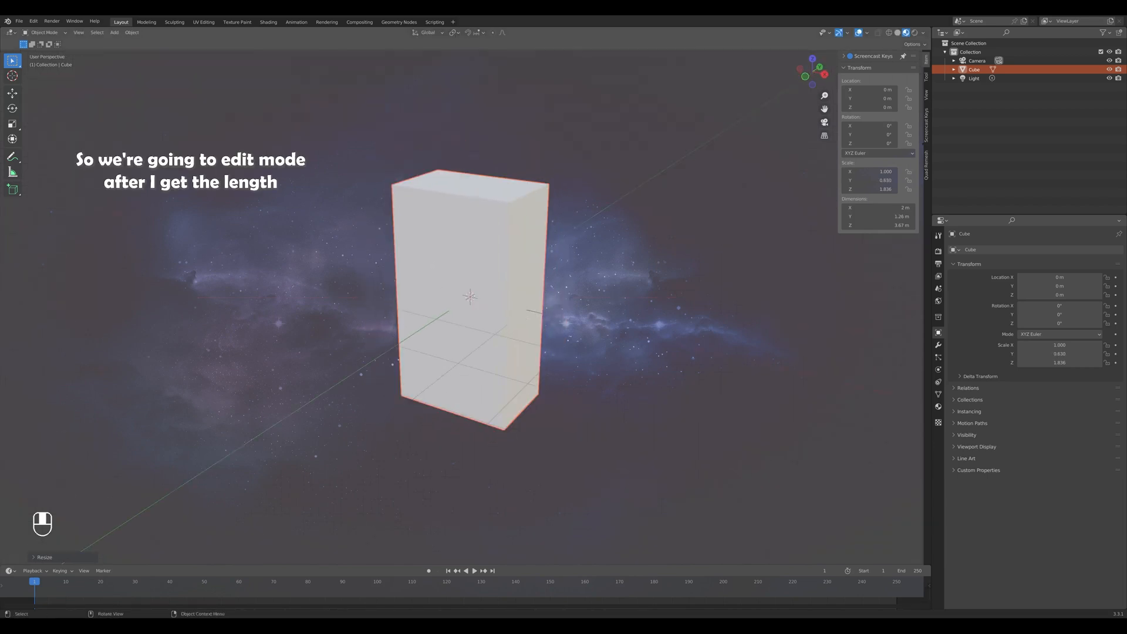
Enter Edit Mode in edge selection and add three evenly spaced horizontal loop cuts around the torso.
key(KP_1)
key(Tab)
key(2)
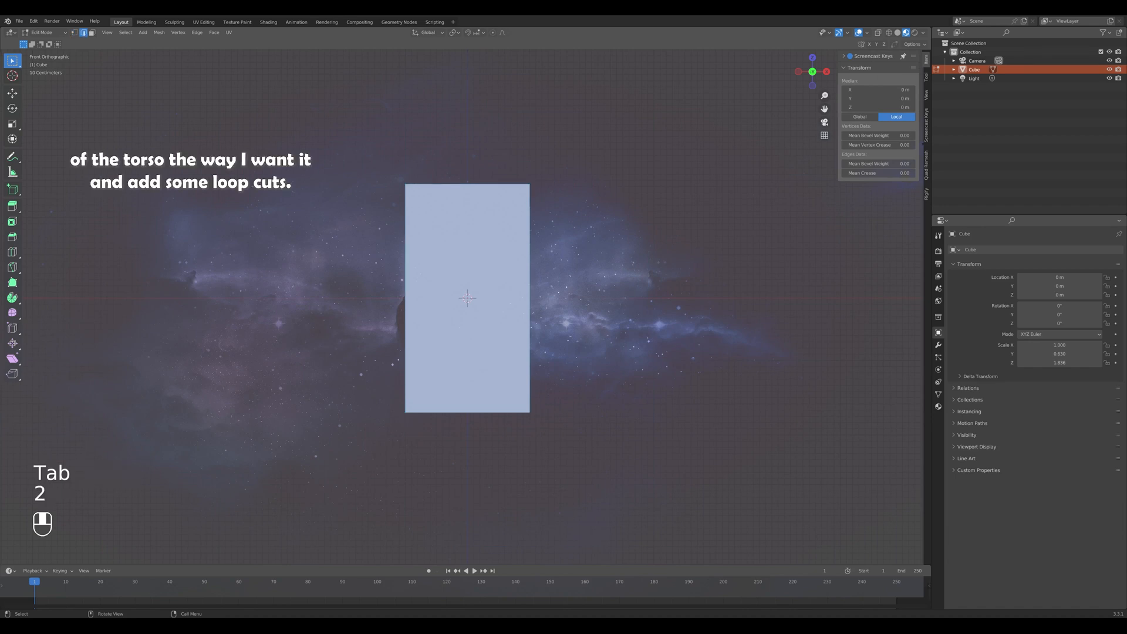
middle_drag(470, 294, 458, 329)
key(ctrl+r)
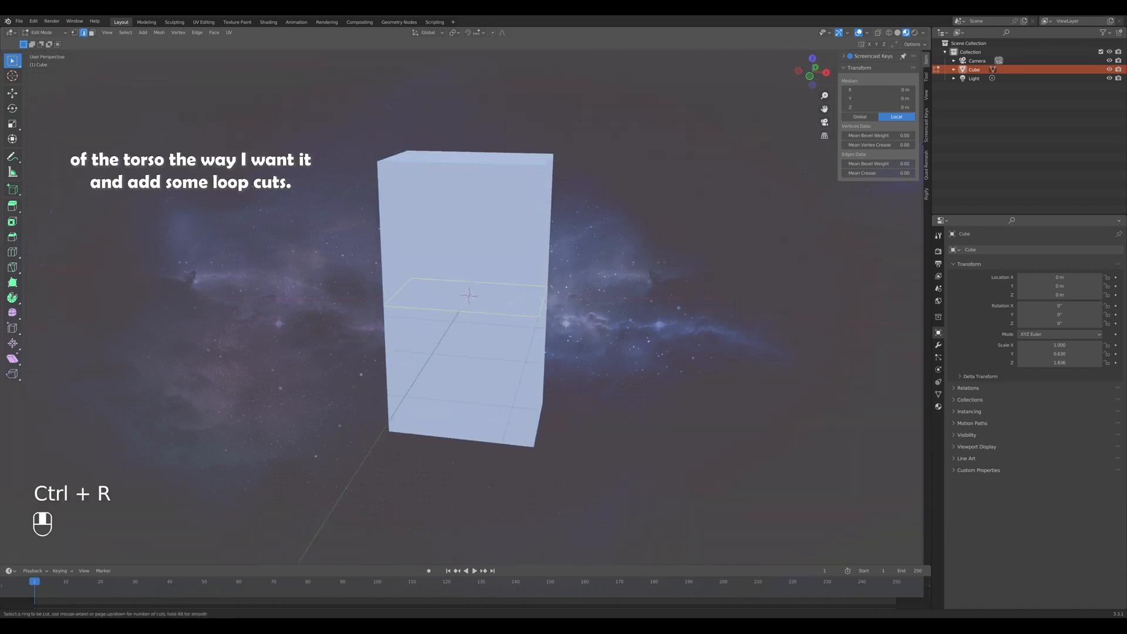
click(545, 301)
right_click(545, 300)
Spread the three loop cuts slightly apart along the Z axis, placing the outer ones at about ±0.58 m local Z.
key(s)
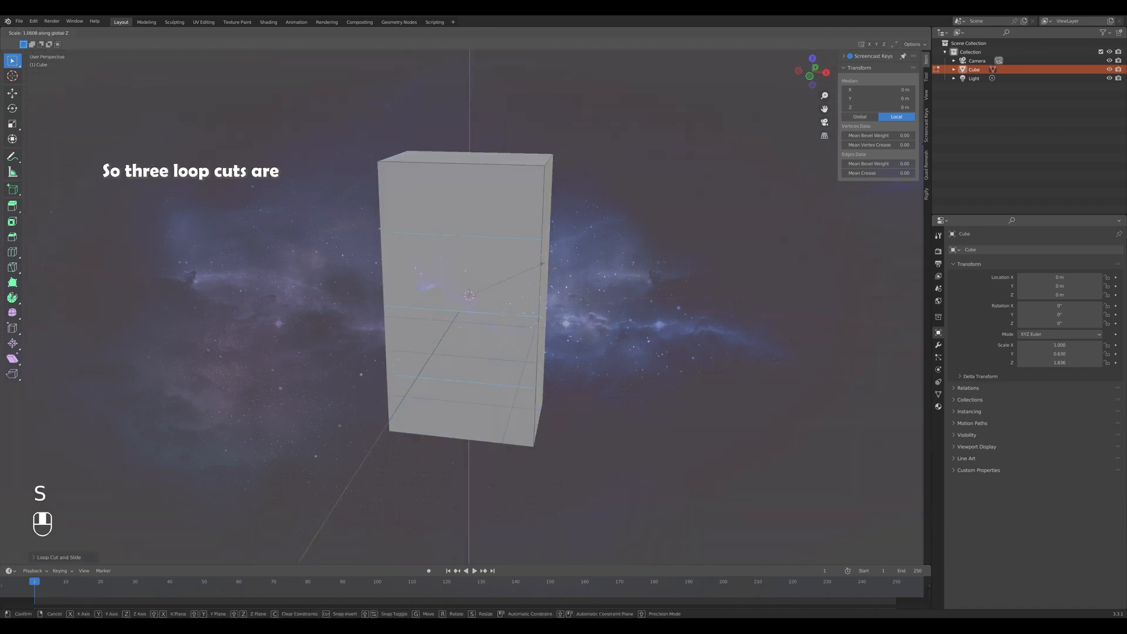
key(KP_1)
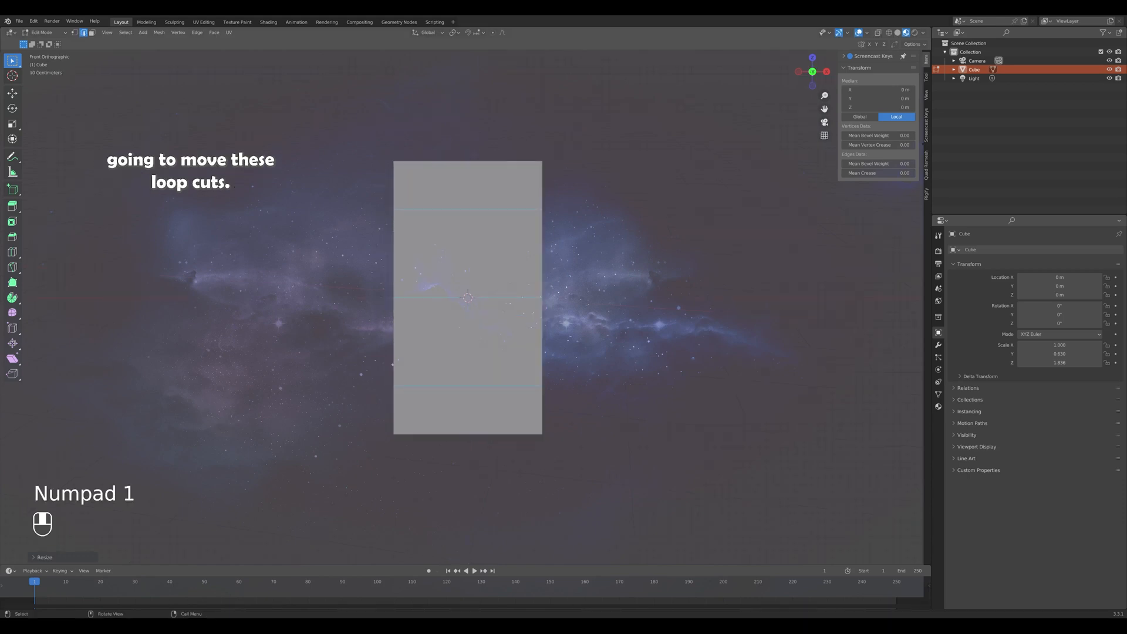
key(s)
click(536, 276)
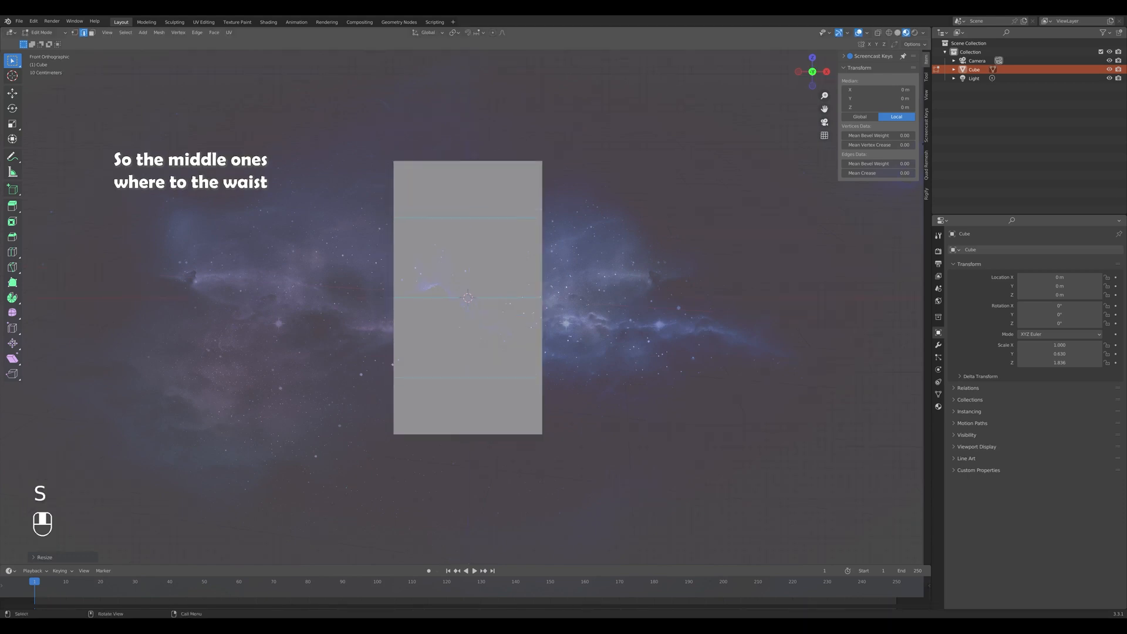
Select the lowest edge loop and move it down to about -0.86 m local Z, near the torso's base.
alt+click(516, 377)
middle_drag(517, 353, 482, 365)
alt+shift+click(481, 390)
key(KP_1)
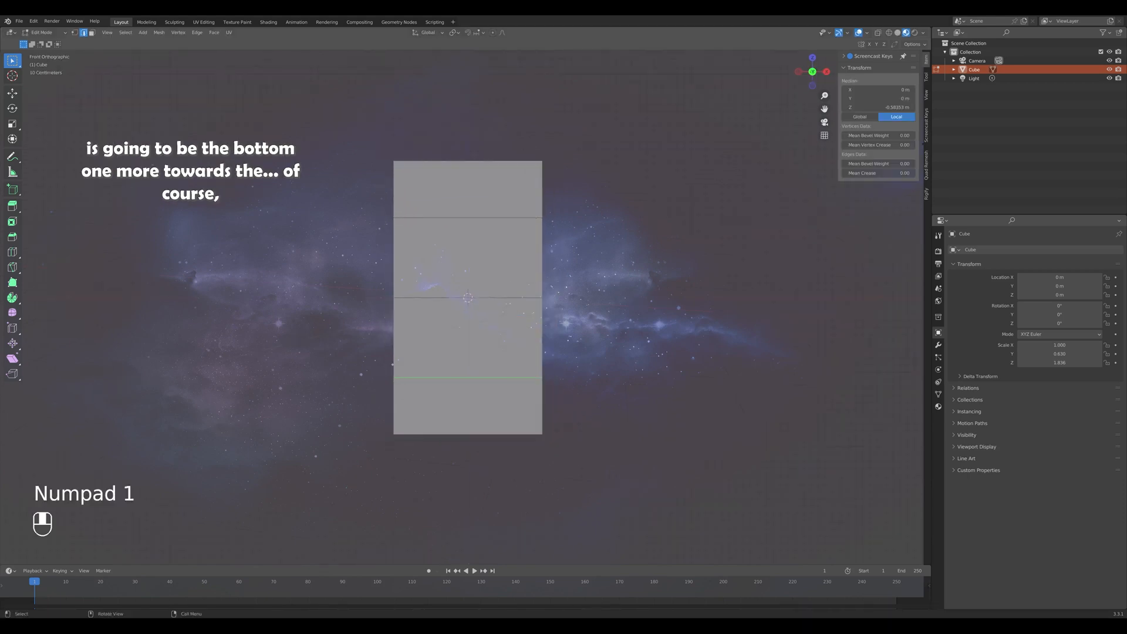
key(g)
key(z)
click(481, 429)
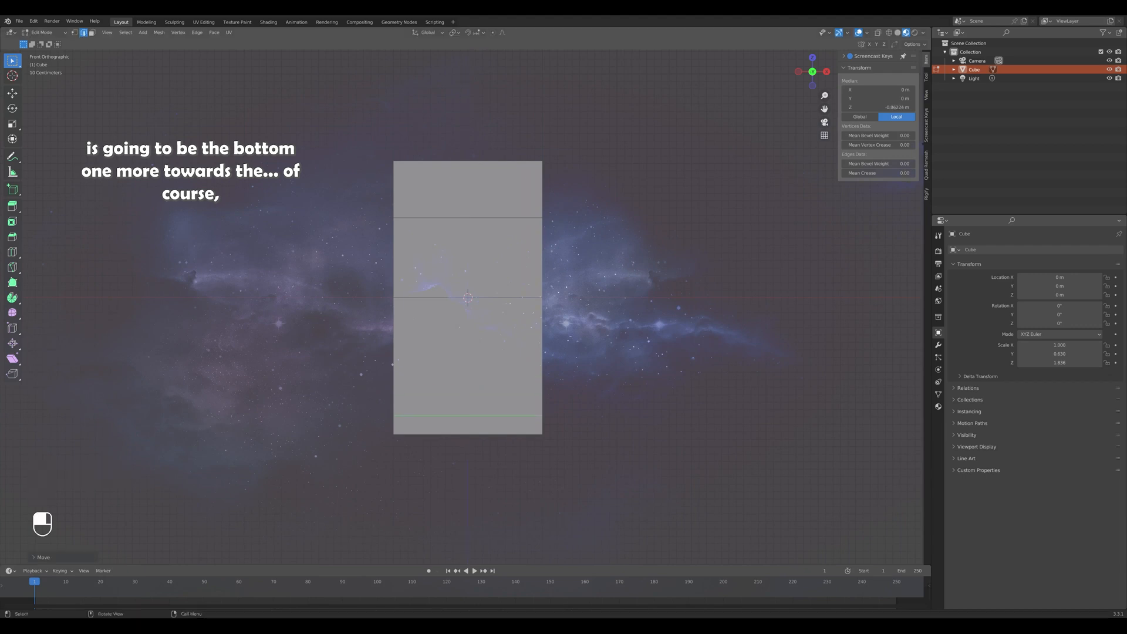
Select the middle edge loop around the torso and lower it slightly along the Z axis.
middle_drag(461, 298, 434, 305)
key(shift+space)
click(433, 305)
key(ctrl+z)
click(434, 302)
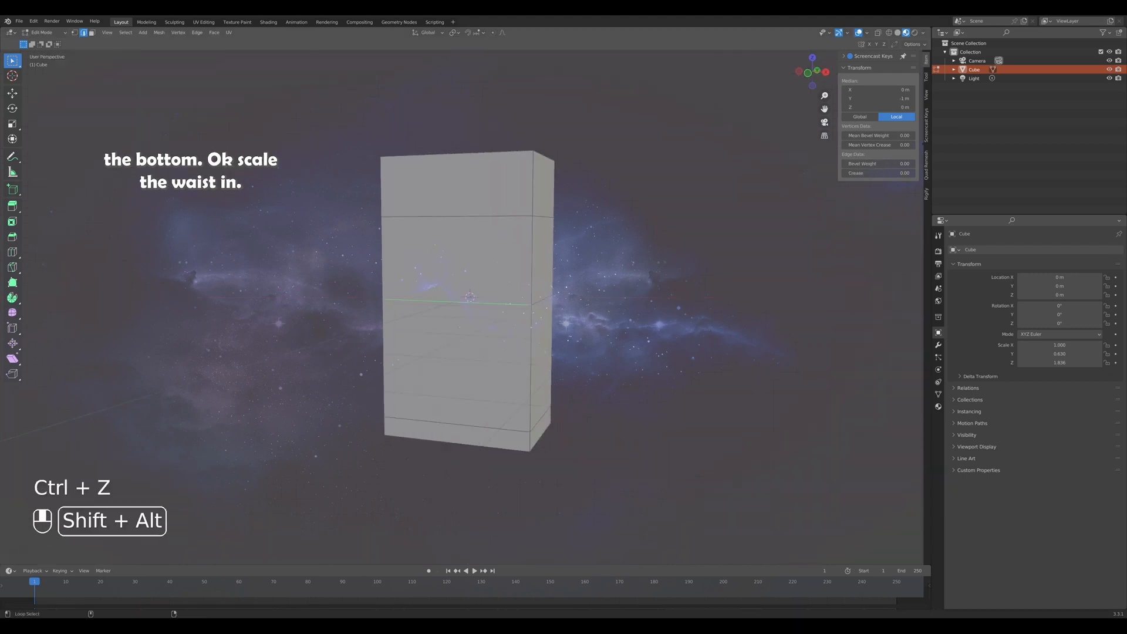
key(KP_1)
key(g)
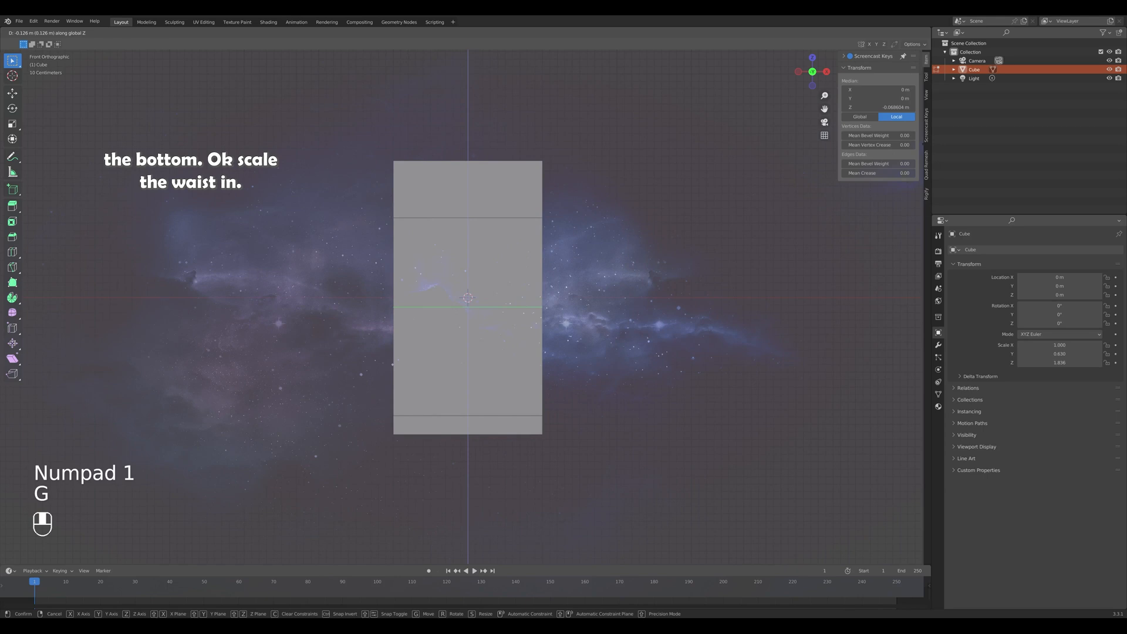
click(532, 329)
Scale the middle edge loop inward to form the torso's waist.
key(s)
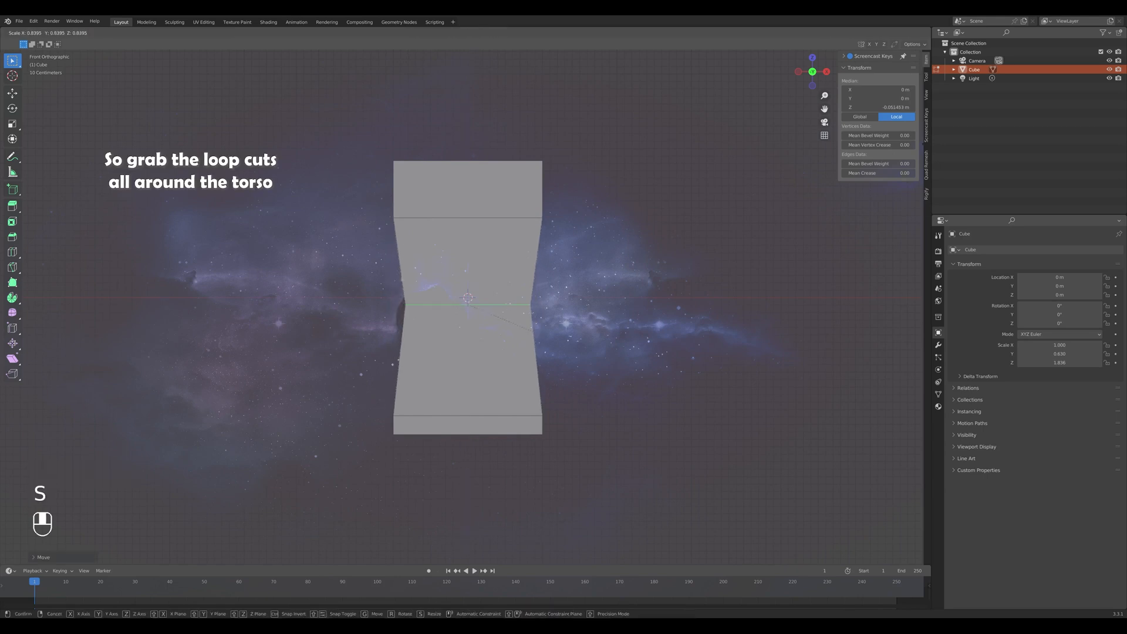
click(533, 332)
middle_drag(533, 332, 422, 346)
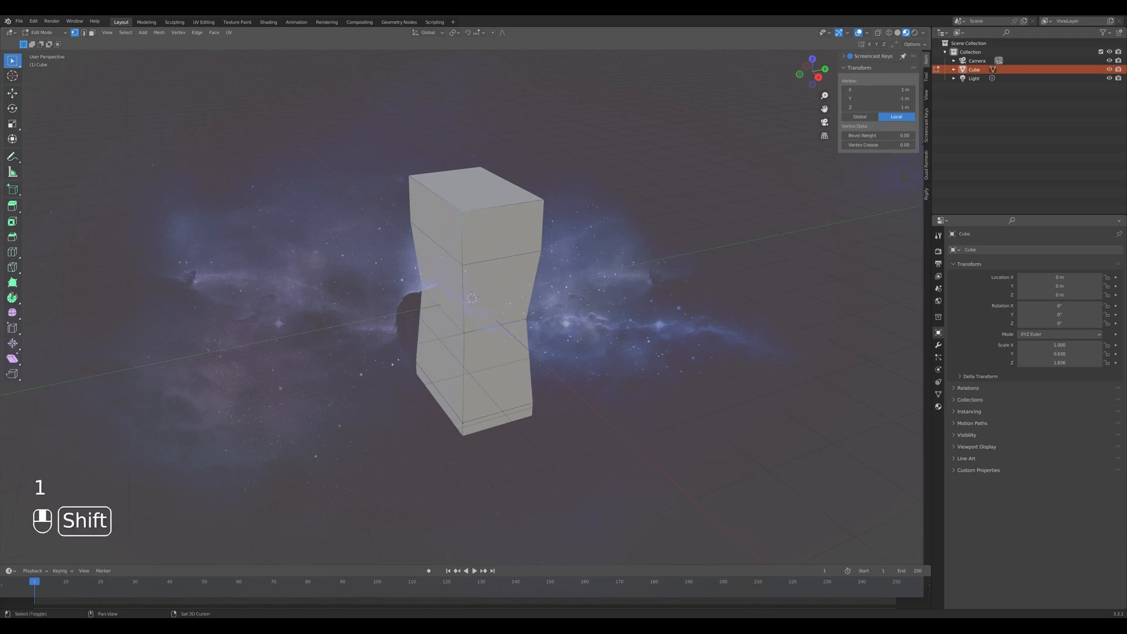
Try to narrow one side of the torso's top along the Y axis and undo the change.
key(s)
key(y)
click(575, 246)
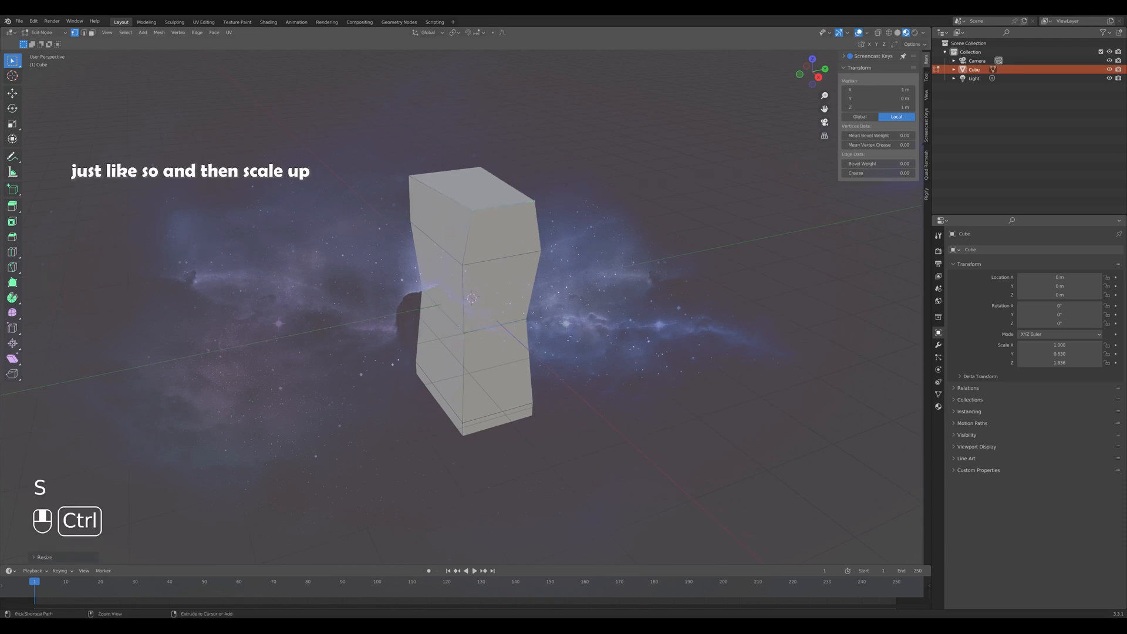
key(ctrl+z)
Taper the torso's top and bottom ends inward by scaling their edges, and return to Object Mode.
middle_drag(576, 246, 587, 276)
key(KP_1)
key(2)
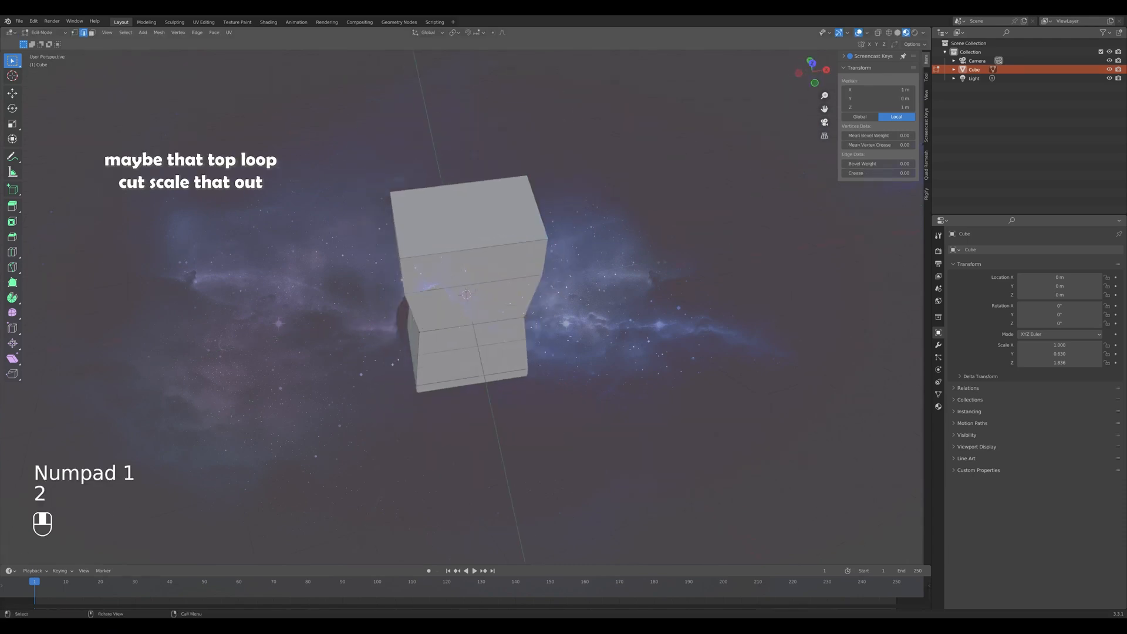
click(519, 215)
middle_drag(519, 215, 525, 189)
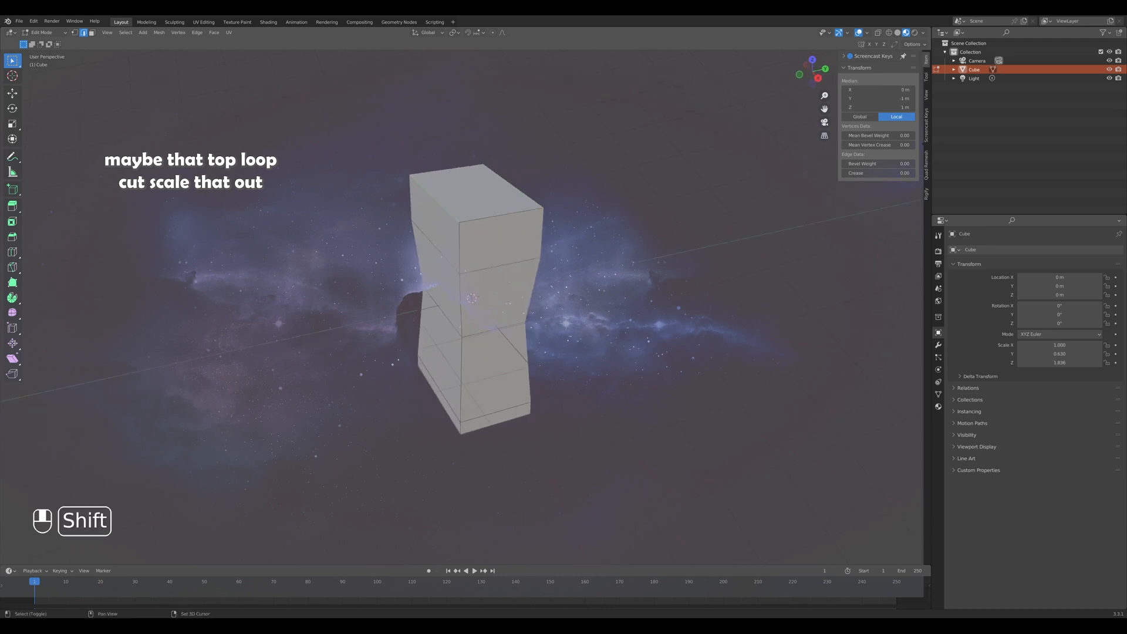
shift+click(515, 188)
key(s)
key(y)
click(510, 195)
key(Tab)
key(KP_1)
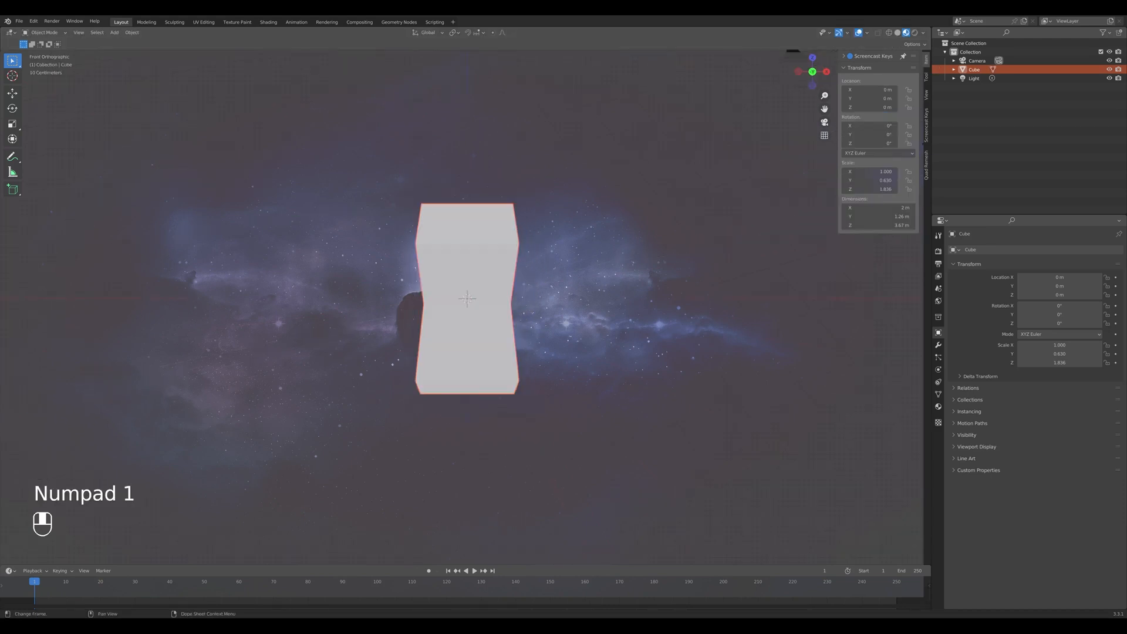
Add a new cube for the arm and scale it uniformly to about 0.306.
key(shift+a)
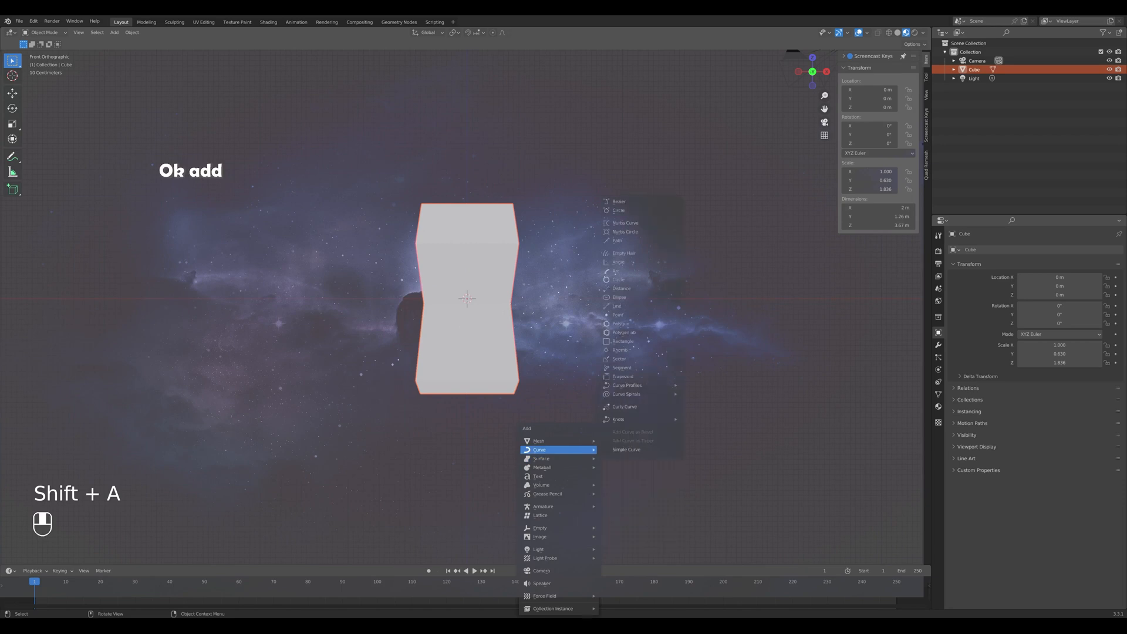
click(638, 445)
key(s)
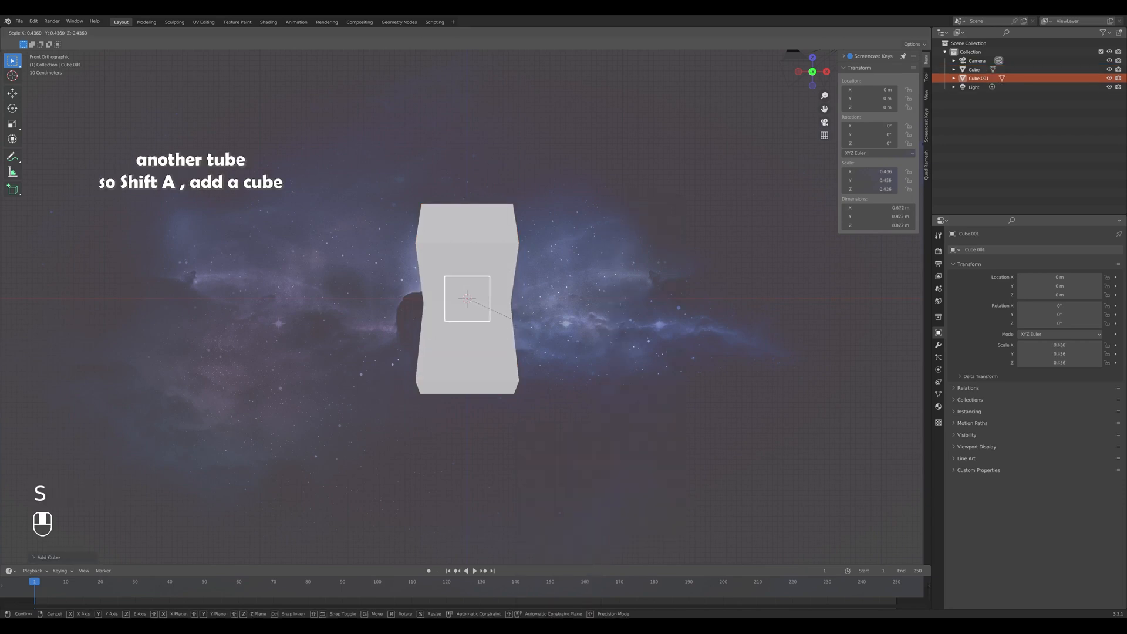
click(512, 318)
Move the arm cube to the torso's shoulder, at about 1.47 m on Z and 1.1 m on X.
key(g)
key(z)
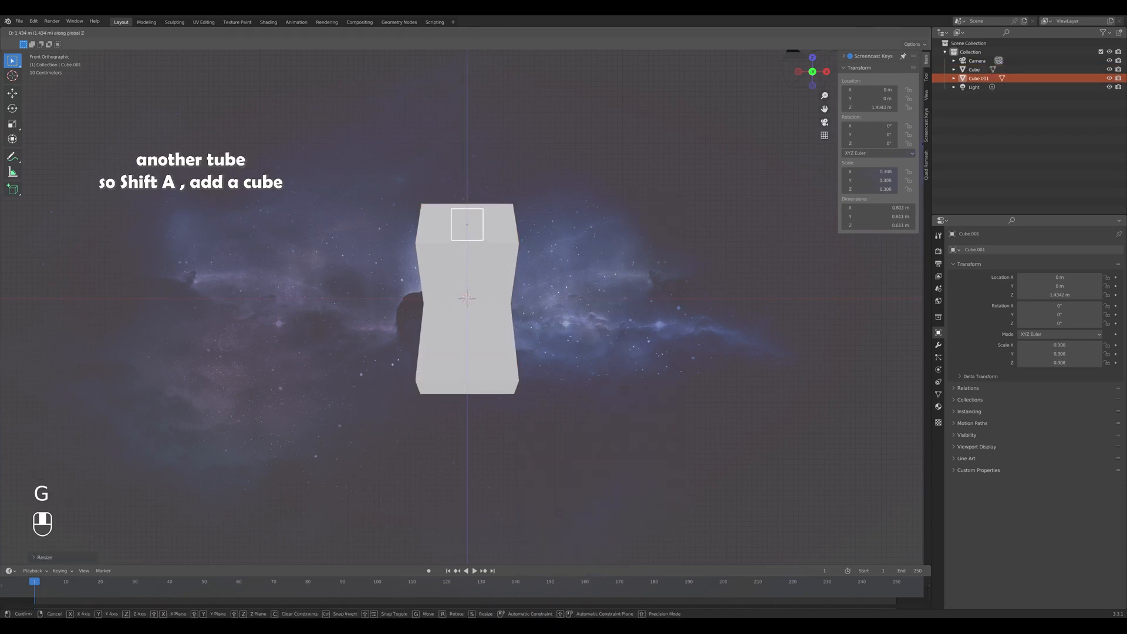
click(511, 243)
key(g)
key(z)
click(511, 242)
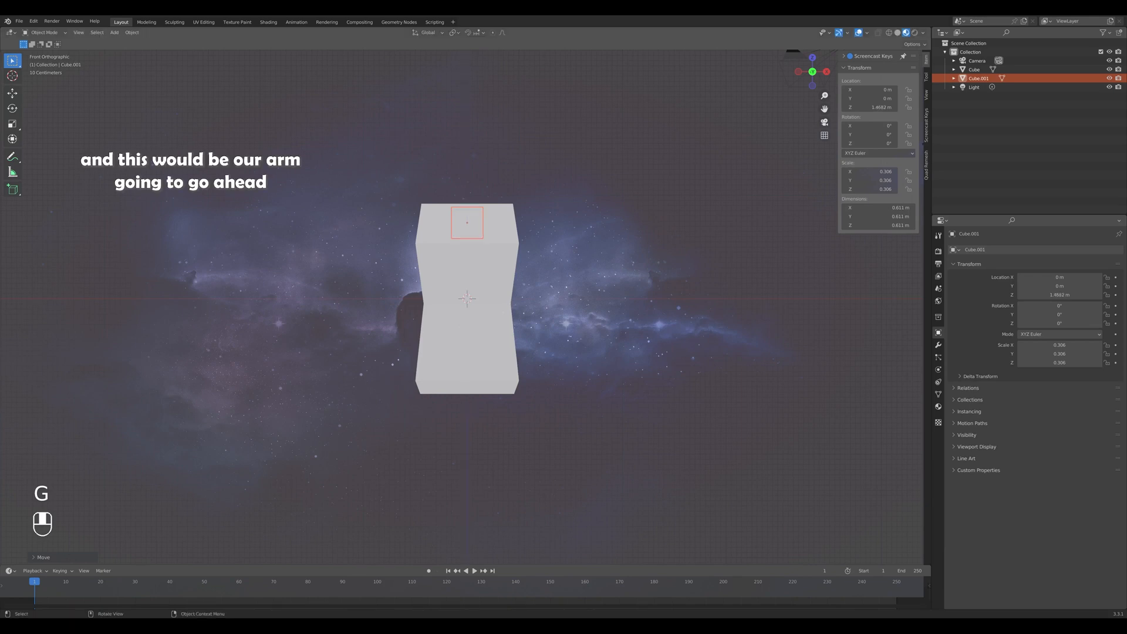
key(g)
key(x)
click(532, 241)
Rotate the arm cube about 54.3° around Y and stretch it along its local X axis to a scale of about 0.994.
key(r)
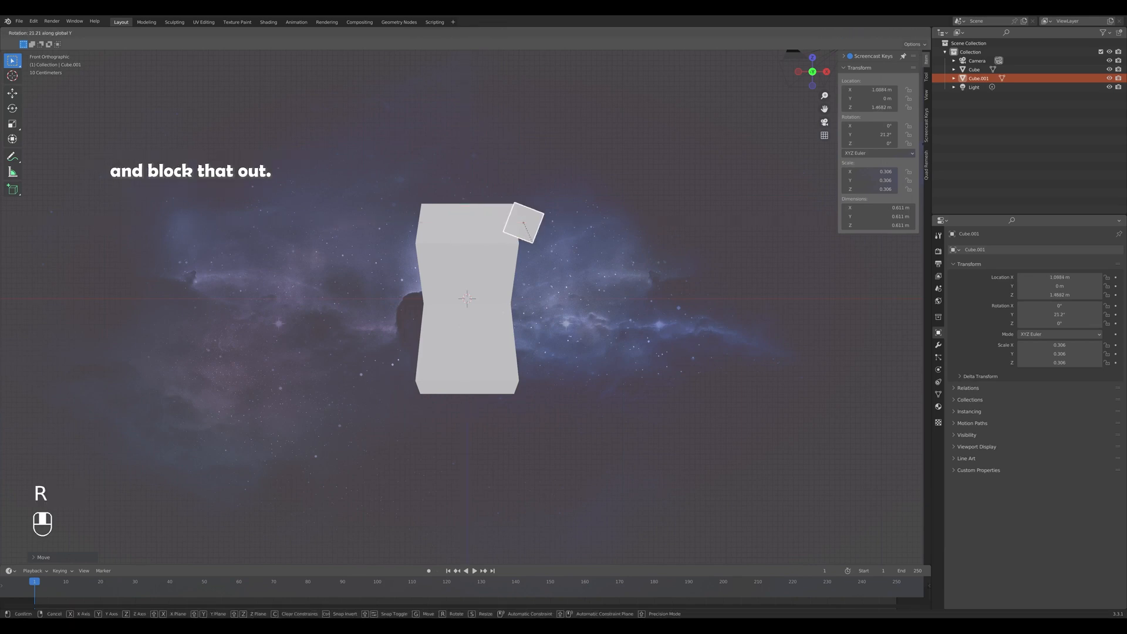
click(509, 382)
key(s)
key(x)
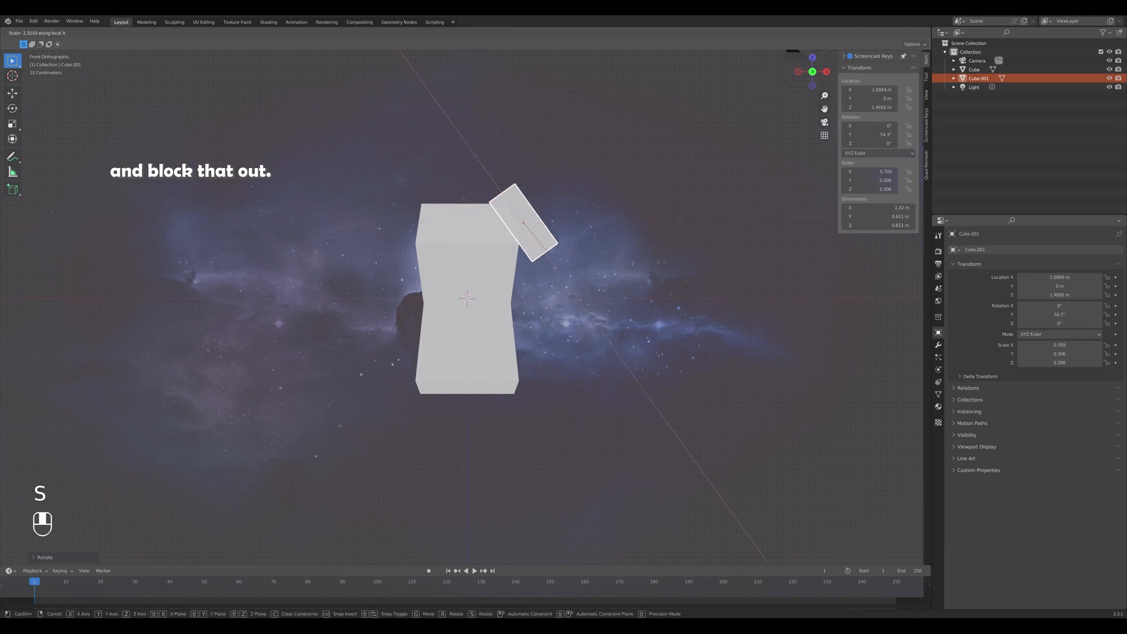
click(555, 260)
Move the arm to about X 1.25 m and Z 0.93 m, and lengthen it along local X to a scale of about 1.113.
key(g)
key(z)
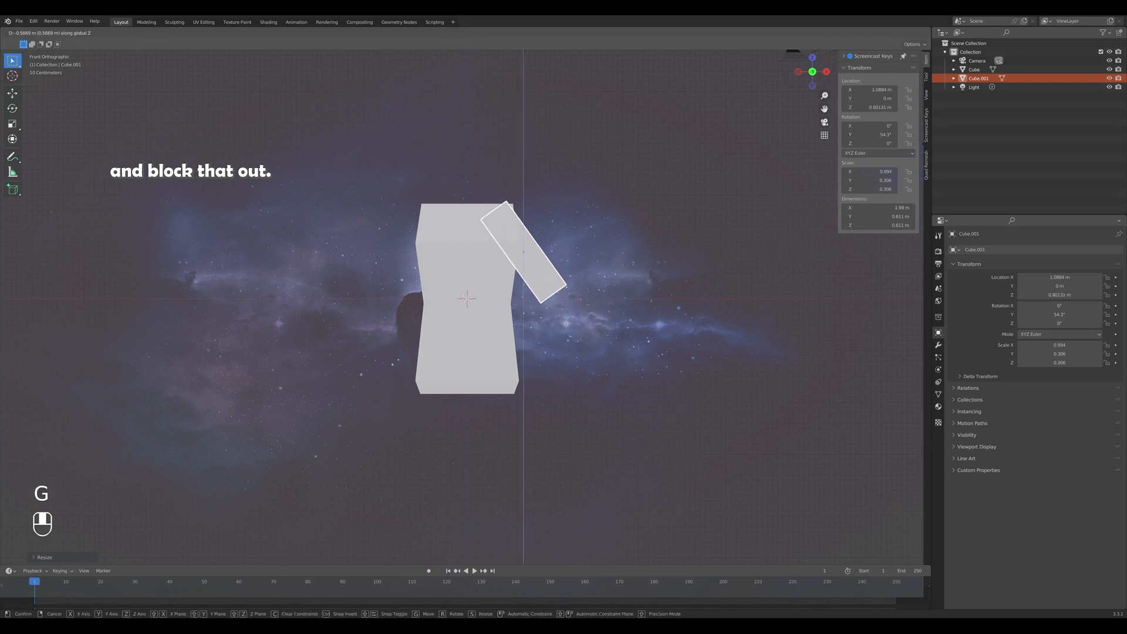
click(557, 288)
key(g)
key(x)
click(566, 288)
key(s)
key(x)
key(x)
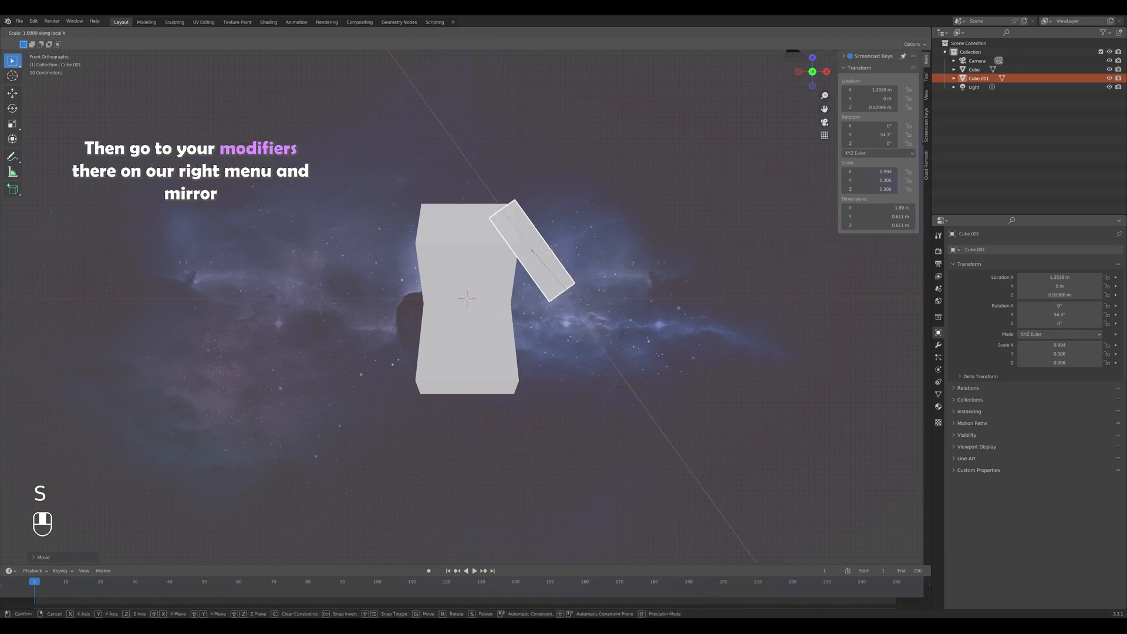
click(572, 289)
Add a Mirror modifier to the arm on the X axis with the torso cube as the mirror object.
click(938, 344)
click(1035, 249)
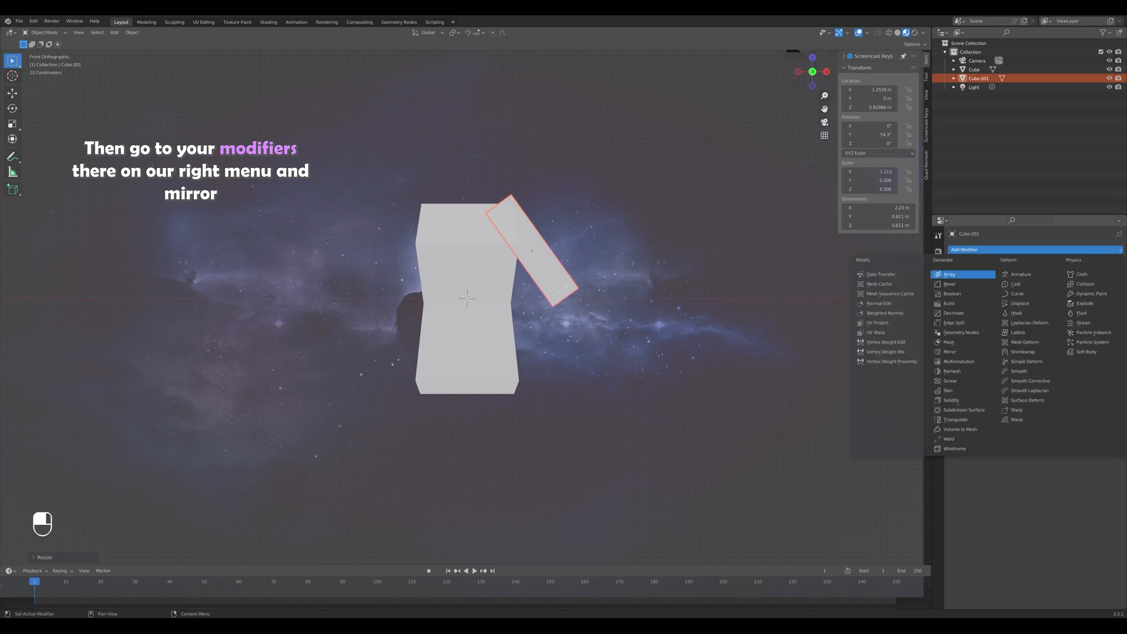
click(957, 353)
click(470, 224)
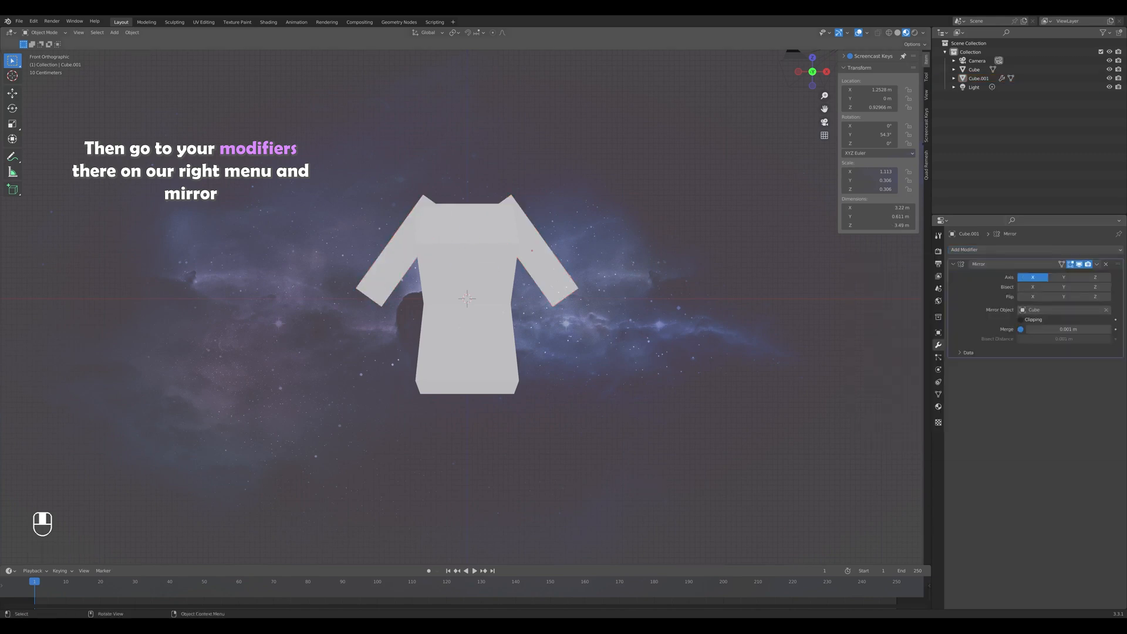
Add a UV sphere for the neck and raise it along Z to about 2.5 m, above the torso.
scroll(494, 235, down, 2)
middle_drag(493, 235, 458, 262)
key(KP_1)
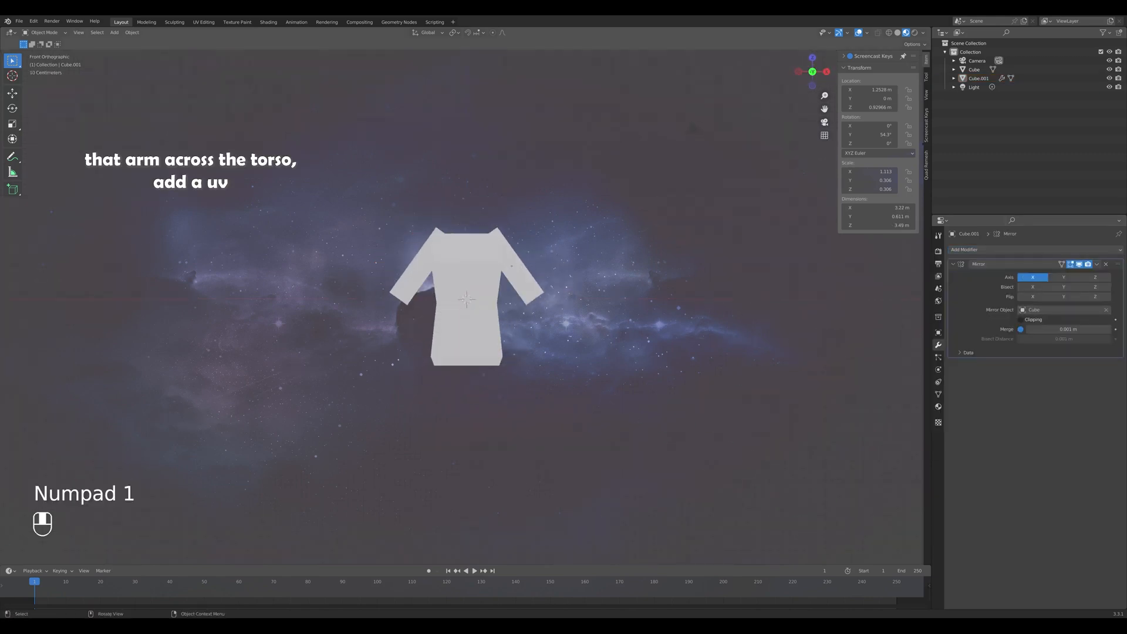
scroll(476, 317, up, 2)
key(shift+a)
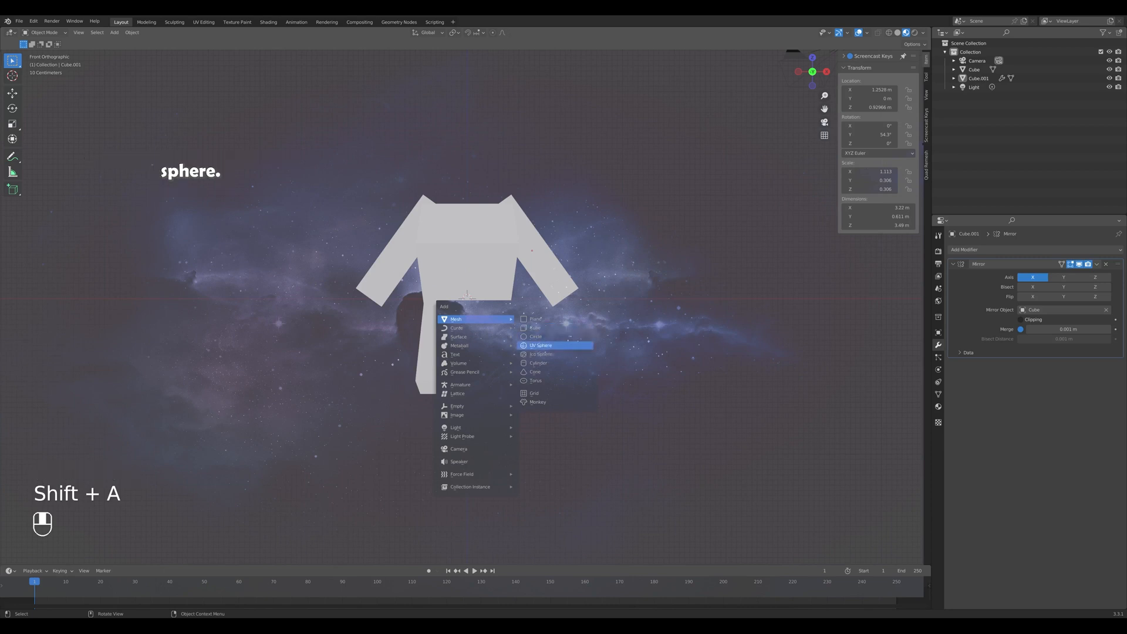
click(555, 346)
key(g)
click(558, 214)
Scale the neck sphere to about 0.316 on X and Y and 0.413 on Z, and lower it to about 1.86 m.
key(s)
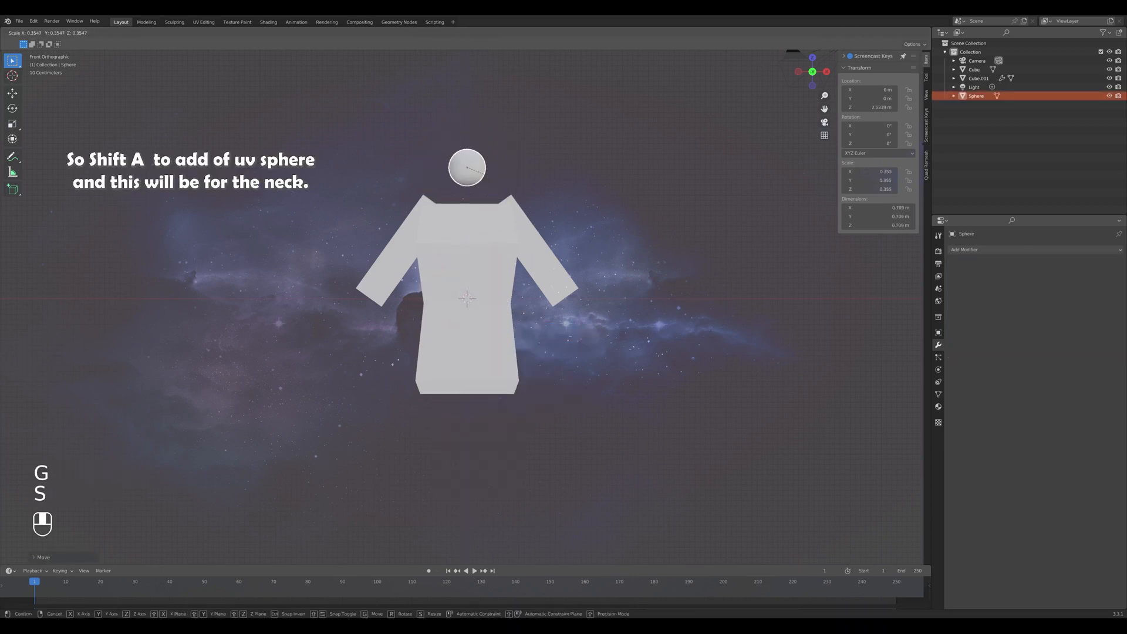
key(g)
key(s)
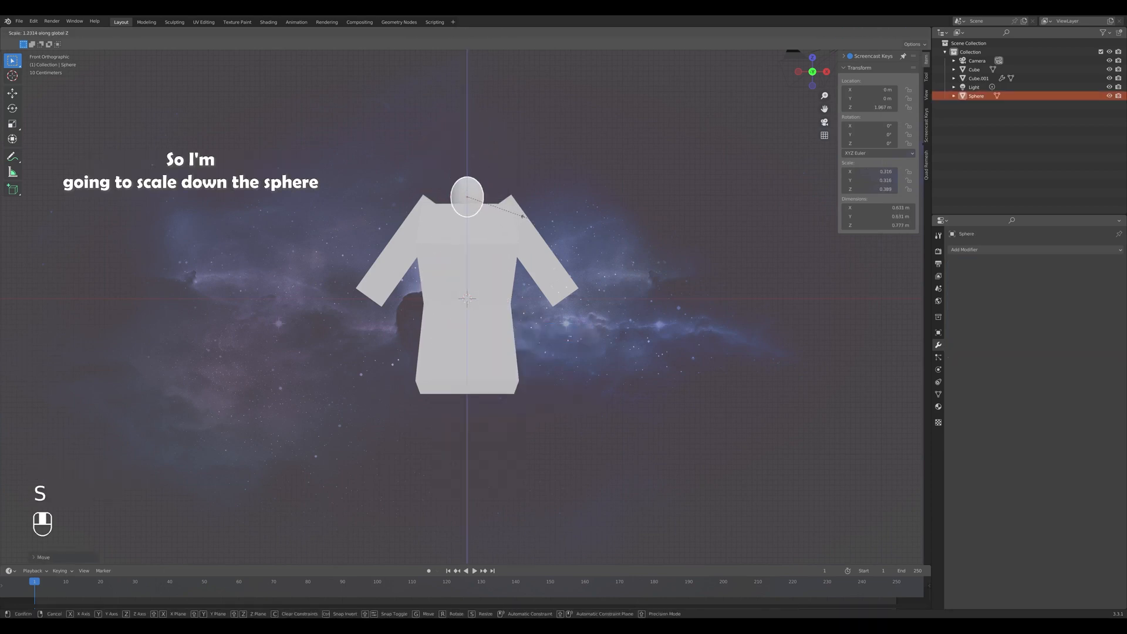
click(531, 219)
key(g)
middle_click(531, 223)
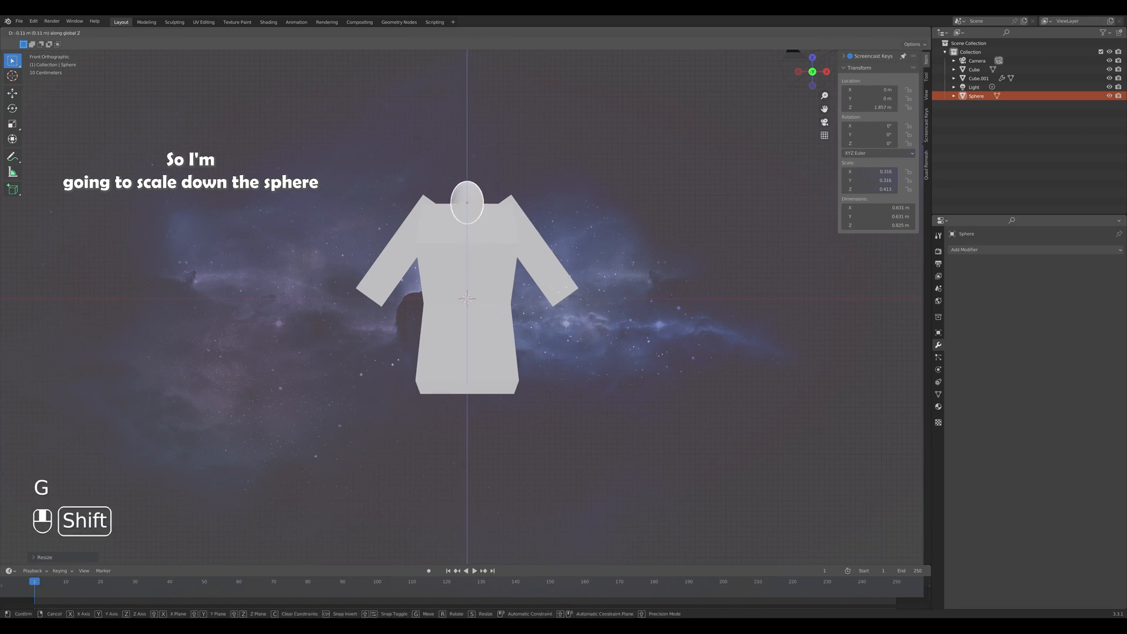
click(531, 226)
Enter Edit Mode on the neck sphere, turn on X-ray and select the cap at its top.
click(587, 217)
middle_drag(588, 217, 558, 240)
key(KP_1)
key(Tab)
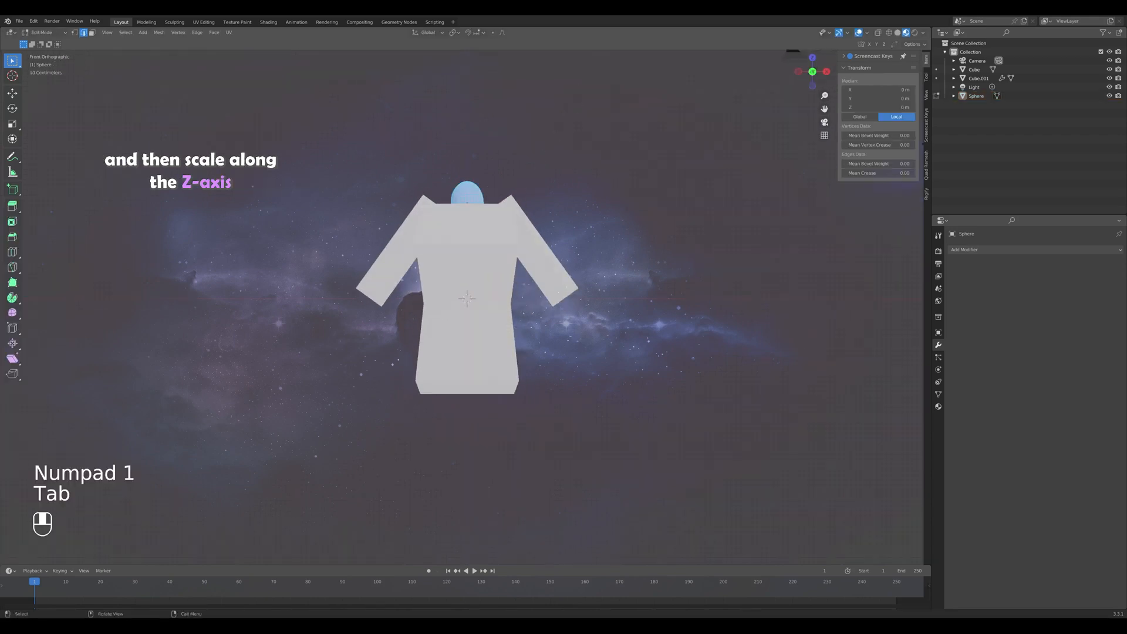
scroll(488, 382, up, 3)
key(alt+z)
drag(453, 160, 536, 210)
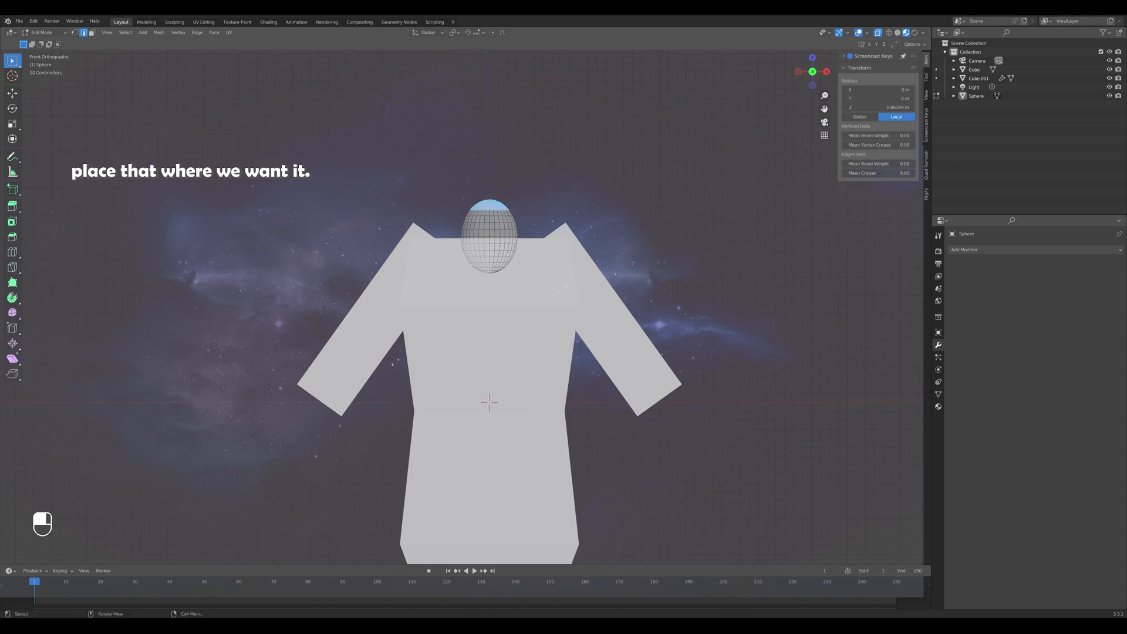
Try to scale the selected top cap of the neck sphere and undo the change.
key(s)
click(525, 209)
key(ctrl+z)
scroll(525, 209, down, 2)
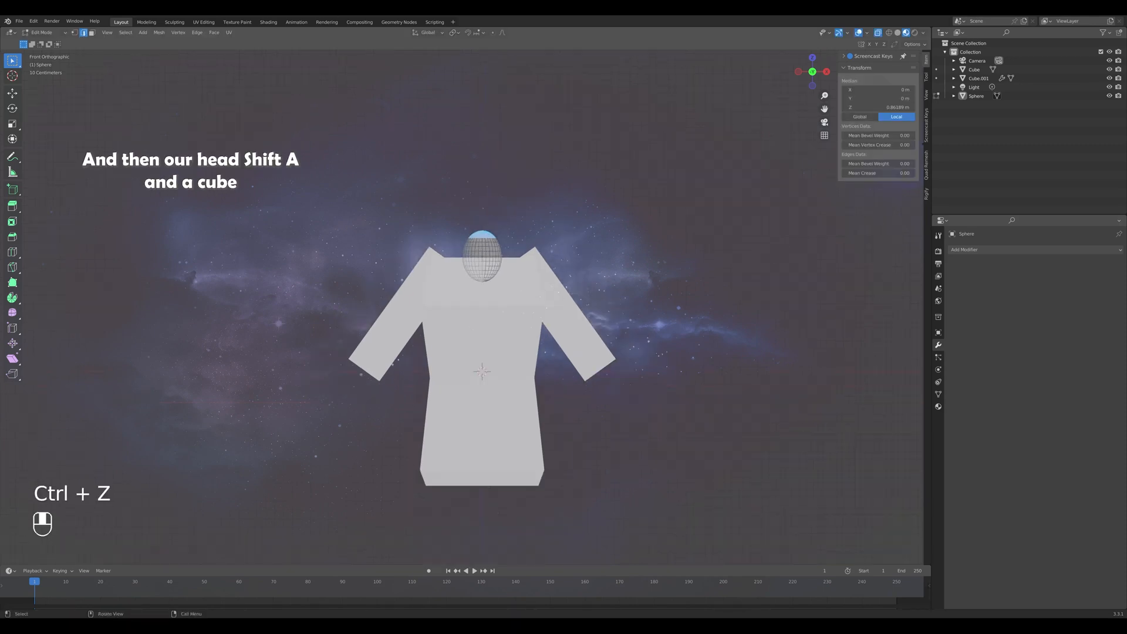
Leave Edit Mode, add a cube for the head, try moving it above the torso and undo that move.
key(Tab)
shift+middle_drag(525, 209, 497, 228)
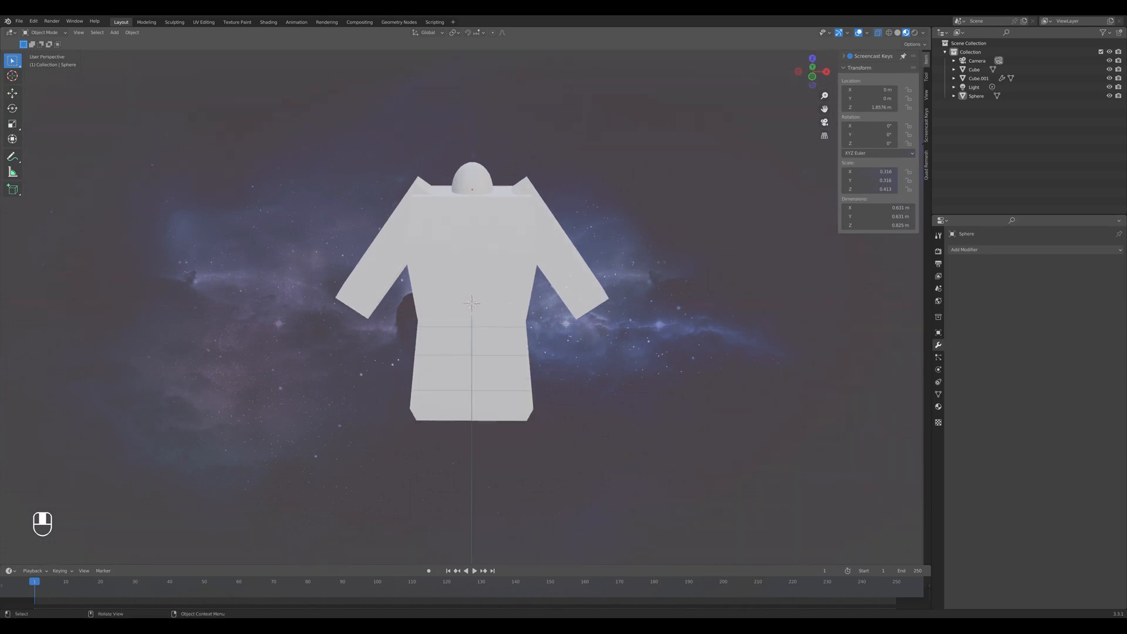
key(shift+a)
mouse_move(497, 228)
click(578, 237)
key(g)
key(KP_1)
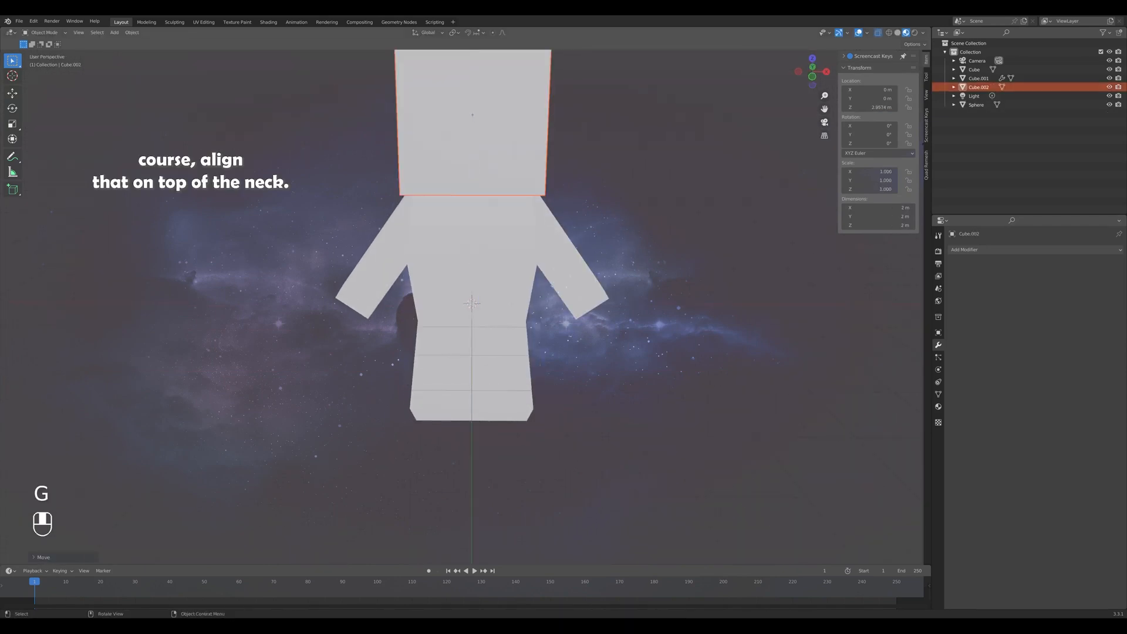
key(ctrl+z)
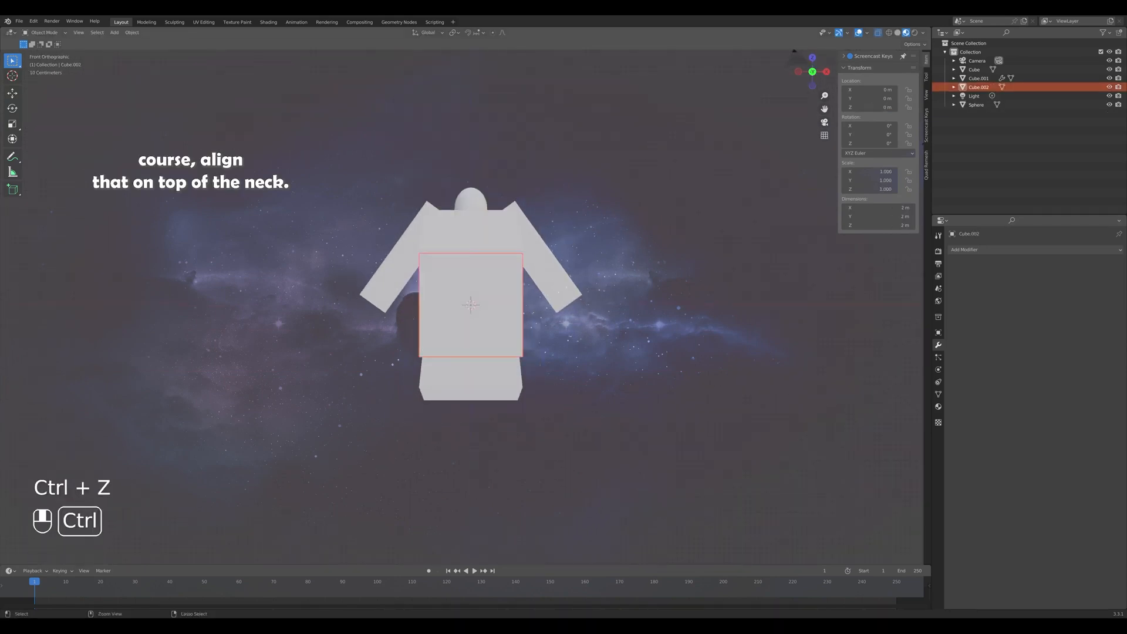
Select the torso, neck sphere and mirrored arms together and lower them along Z until they sit beneath the head cube.
click(489, 233)
shift+click(473, 198)
shift+click(536, 246)
key(g)
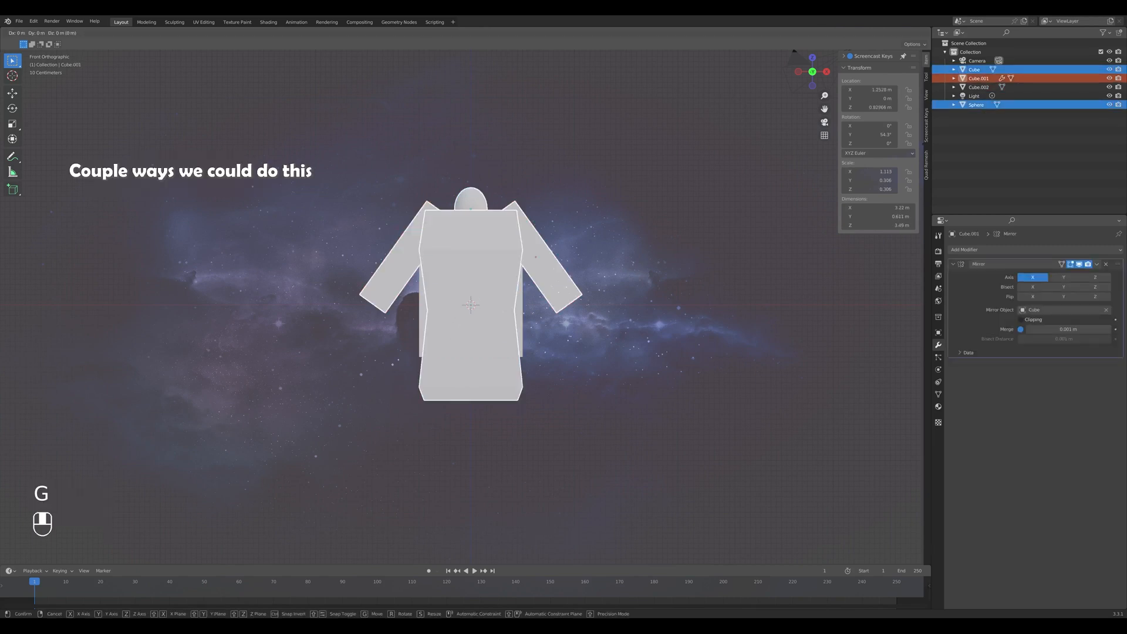
click(795, 55)
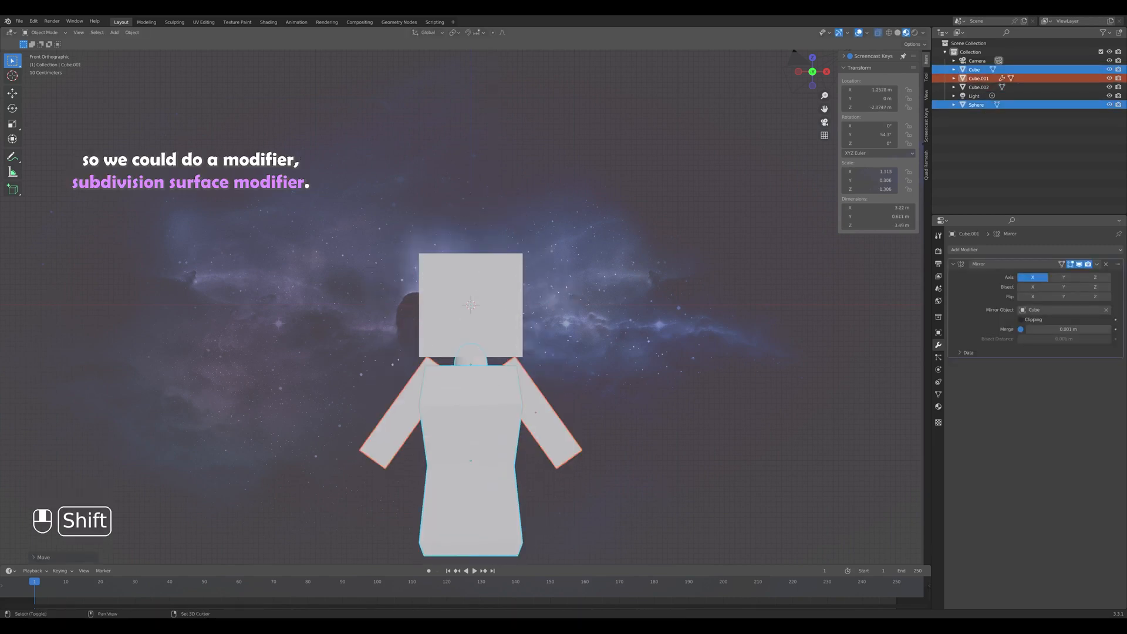
shift+middle_drag(794, 56, 798, 29)
scroll(476, 292, up, 1)
key(g)
key(z)
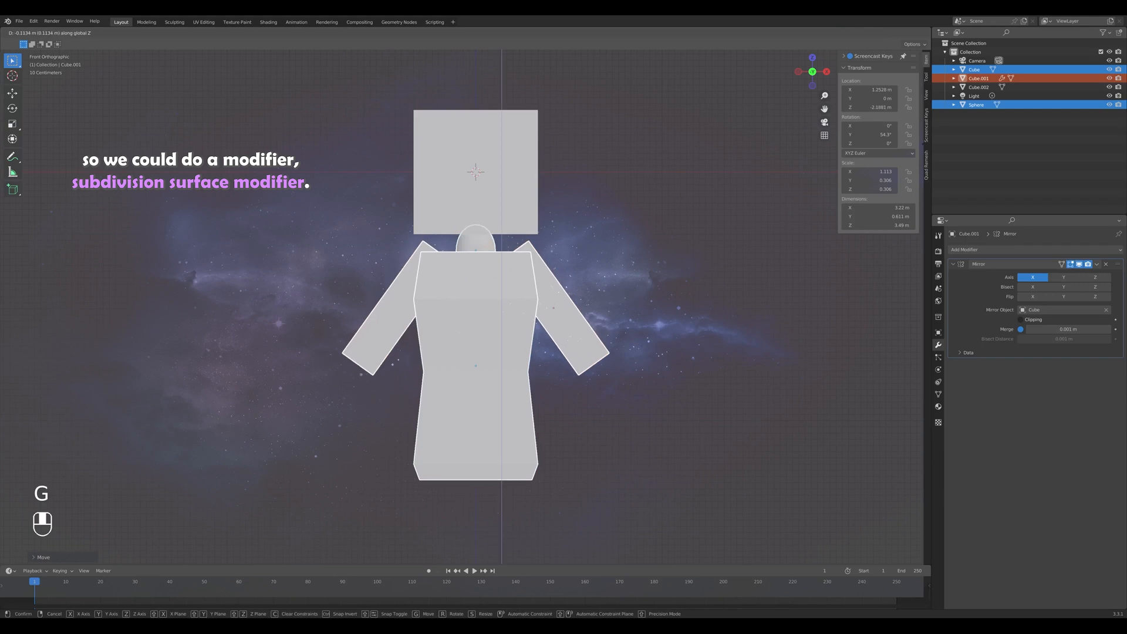
click(483, 245)
Stretch the neck sphere vertically and raise it to about -1.14 m on Z, closer to the head cube.
click(477, 241)
key(s)
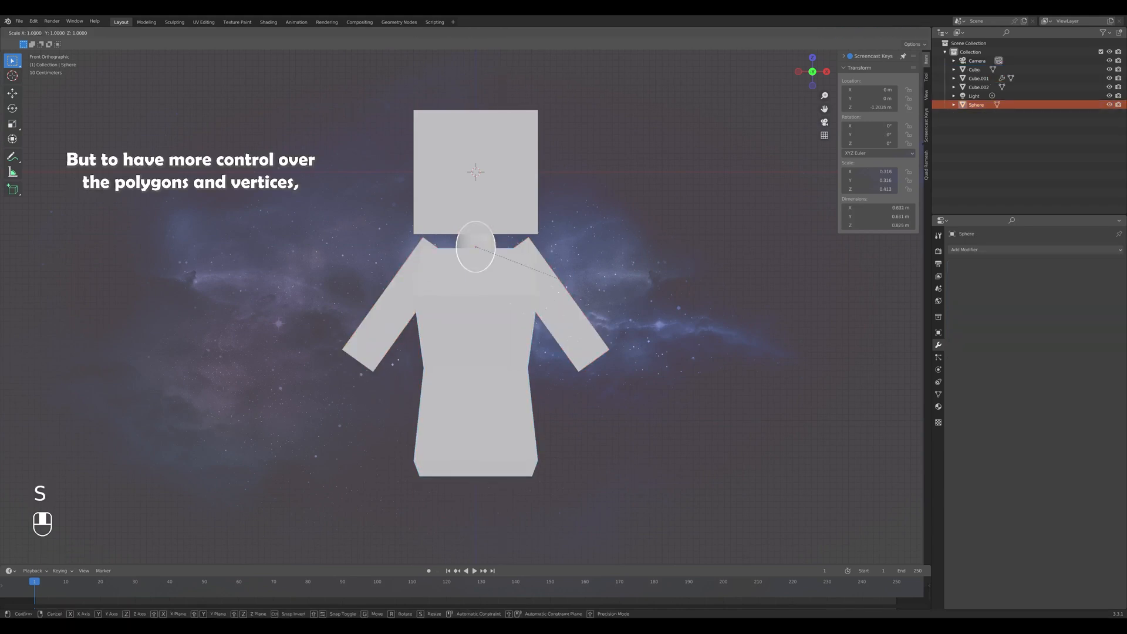
click(564, 280)
key(g)
click(637, 258)
Select the head cube and enter Edit Mode on it with edge selection.
click(637, 258)
middle_drag(637, 259, 593, 256)
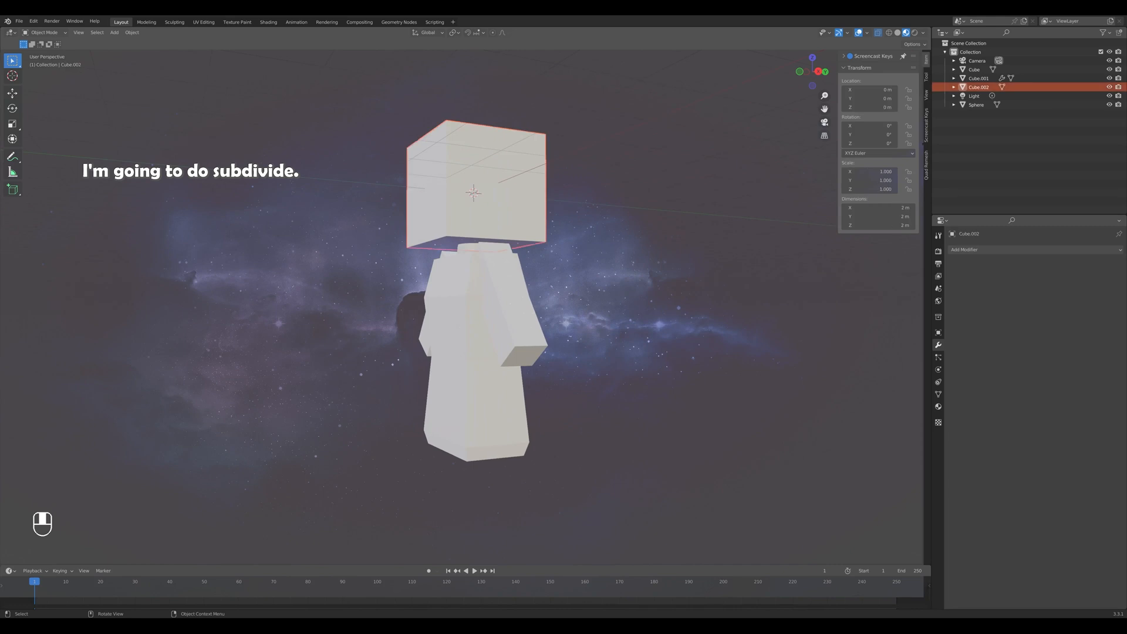
key(KP_1)
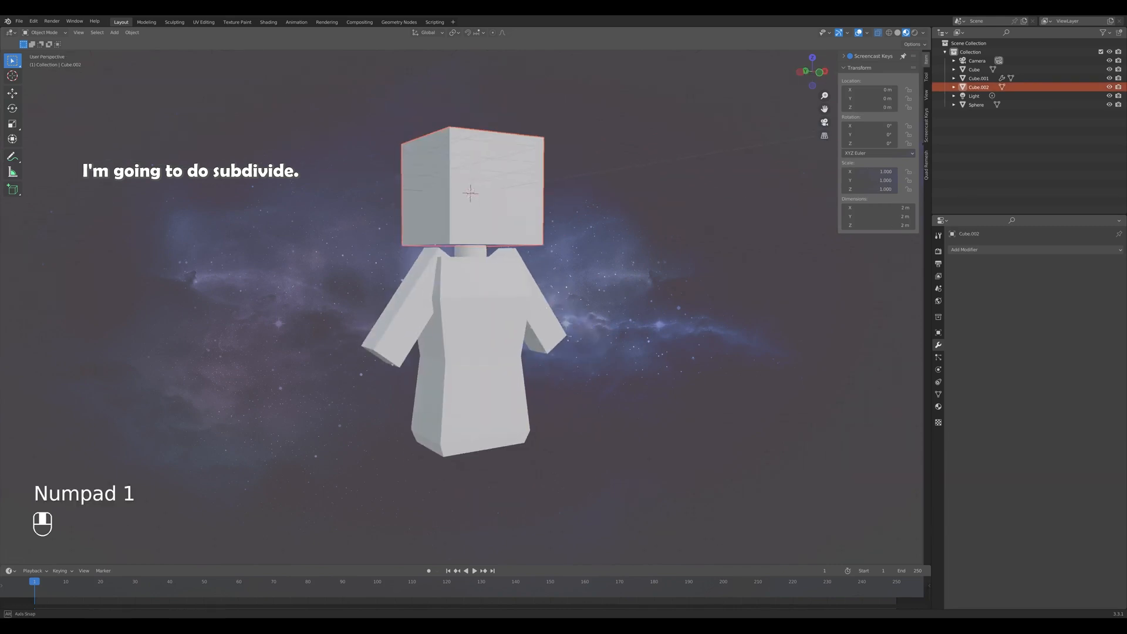
key(Tab)
middle_drag(470, 294, 471, 318)
scroll(470, 318, up, 2)
click(599, 194)
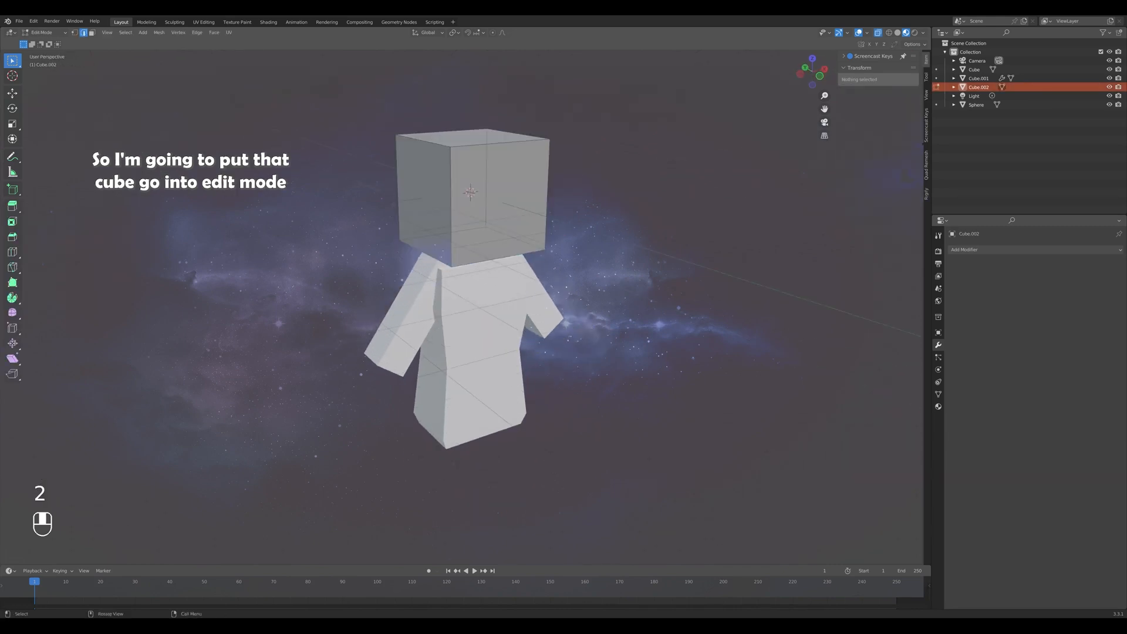
Subdivide the whole head cube and set the subdivision smoothness to 1.000.
right_click(506, 192)
click(506, 192)
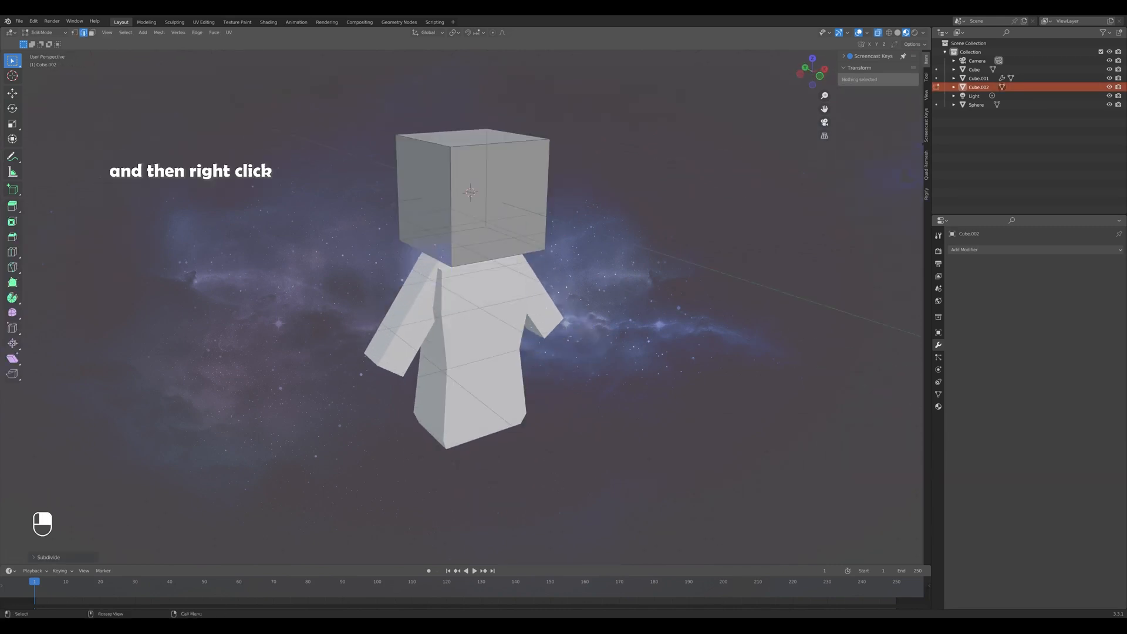
key(a)
right_click(511, 226)
click(511, 226)
middle_drag(510, 227, 471, 195)
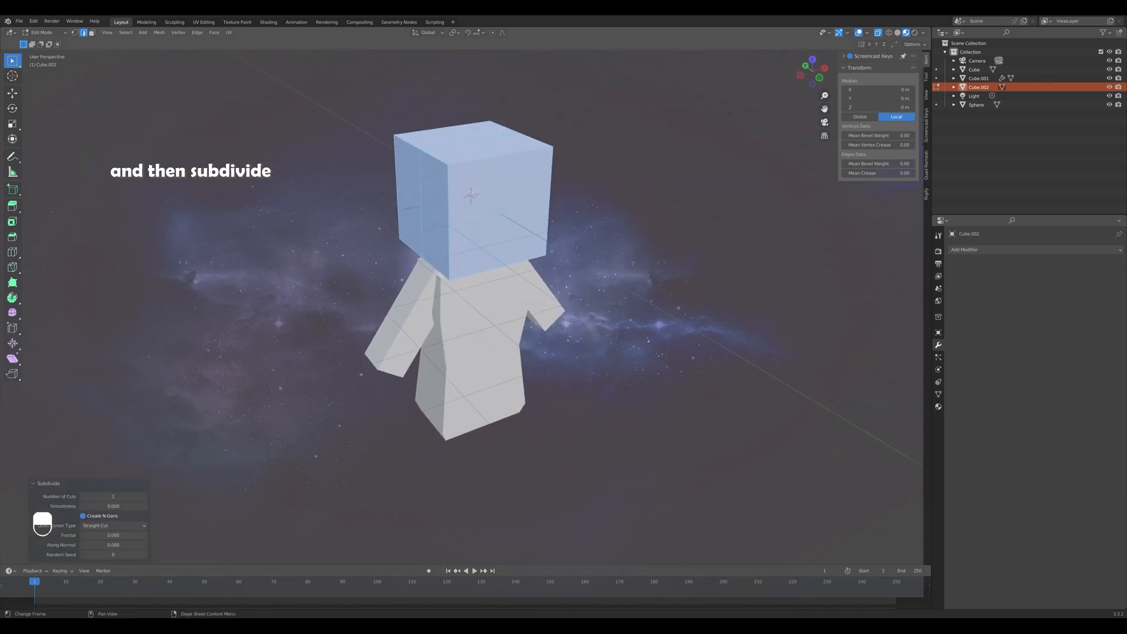
drag(113, 506, 170, 506)
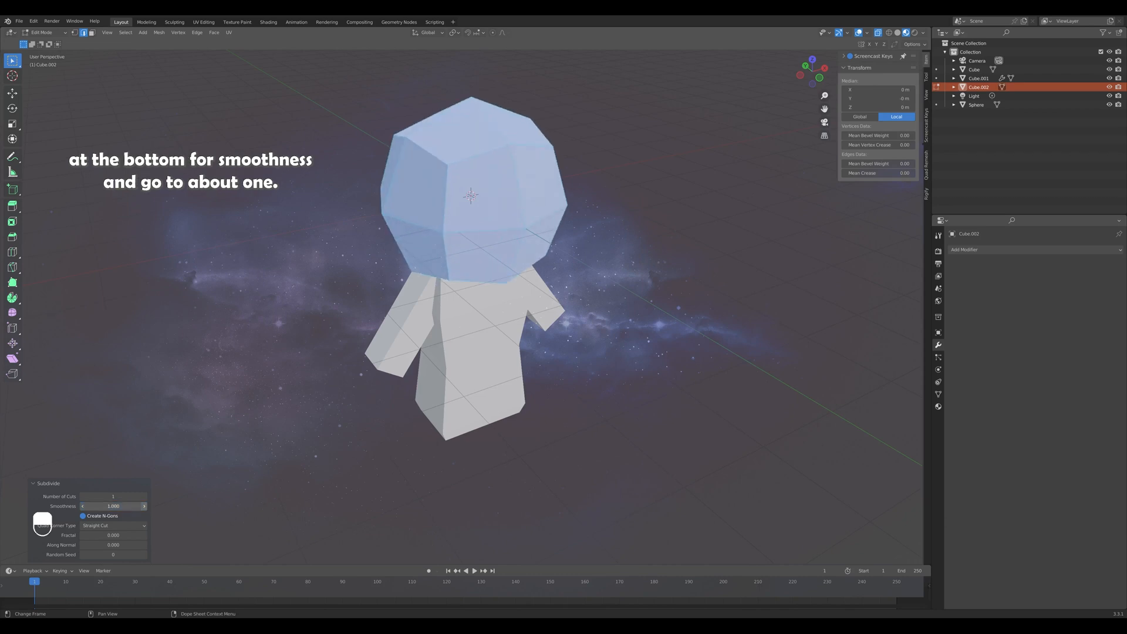
Scale the rounded head mesh uniformly to about 0.68 in front view and narrow it along X.
scroll(471, 281, down, 1)
mouse_move(471, 281)
middle_down()
mouse_move(428, 253)
mouse_move(464, 267)
middle_up()
key(KP_1)
scroll(464, 267, down, 1)
key(s)
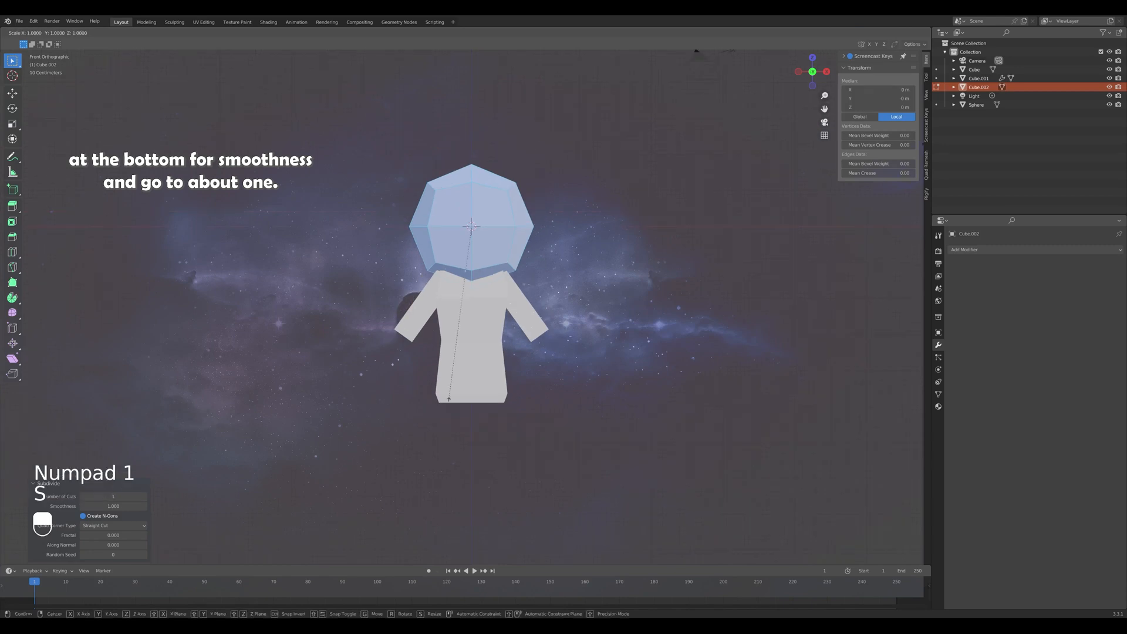
click(446, 349)
scroll(464, 352, up, 2)
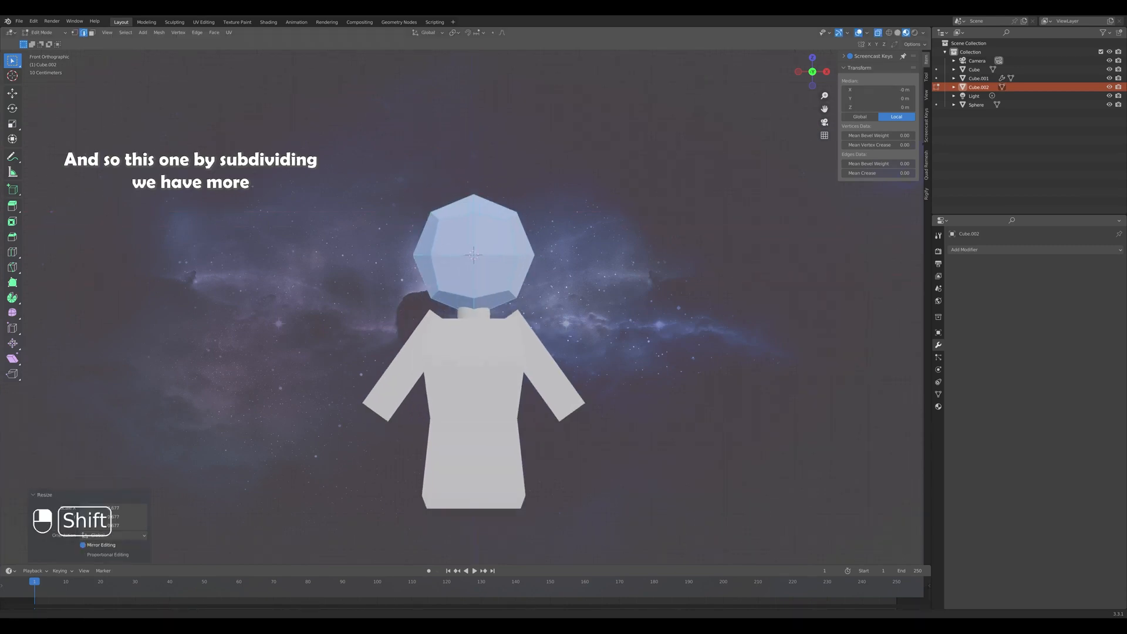
key(s)
key(x)
click(525, 365)
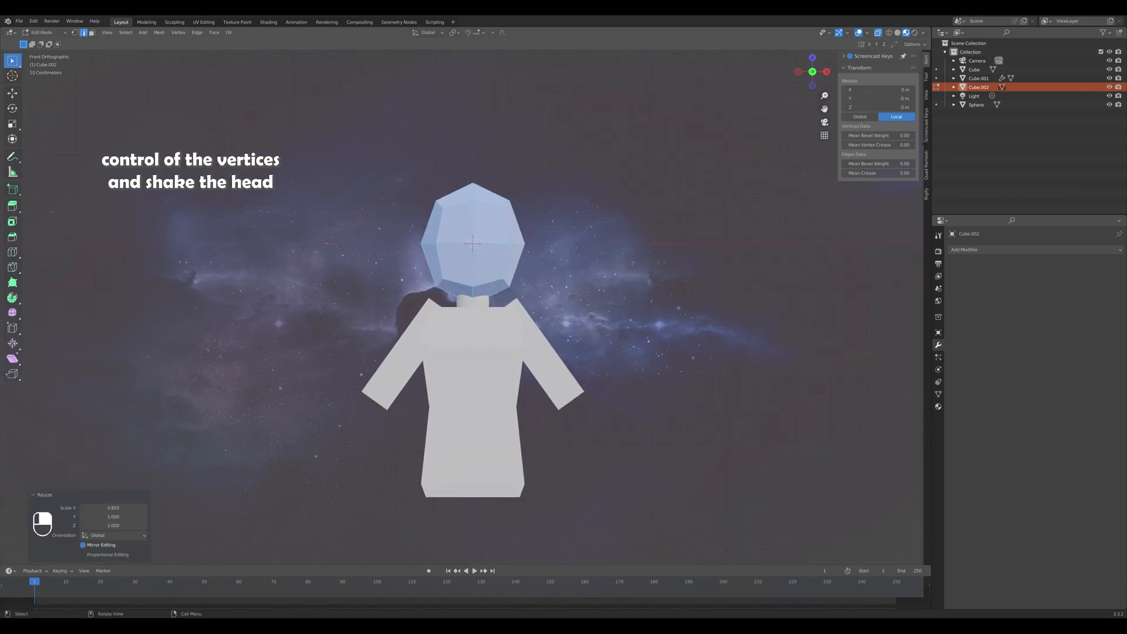
Scale the head mesh uniformly to about 0.83 and lower it about 0.227 m along Z onto the neck.
key(s)
click(517, 345)
key(g)
key(z)
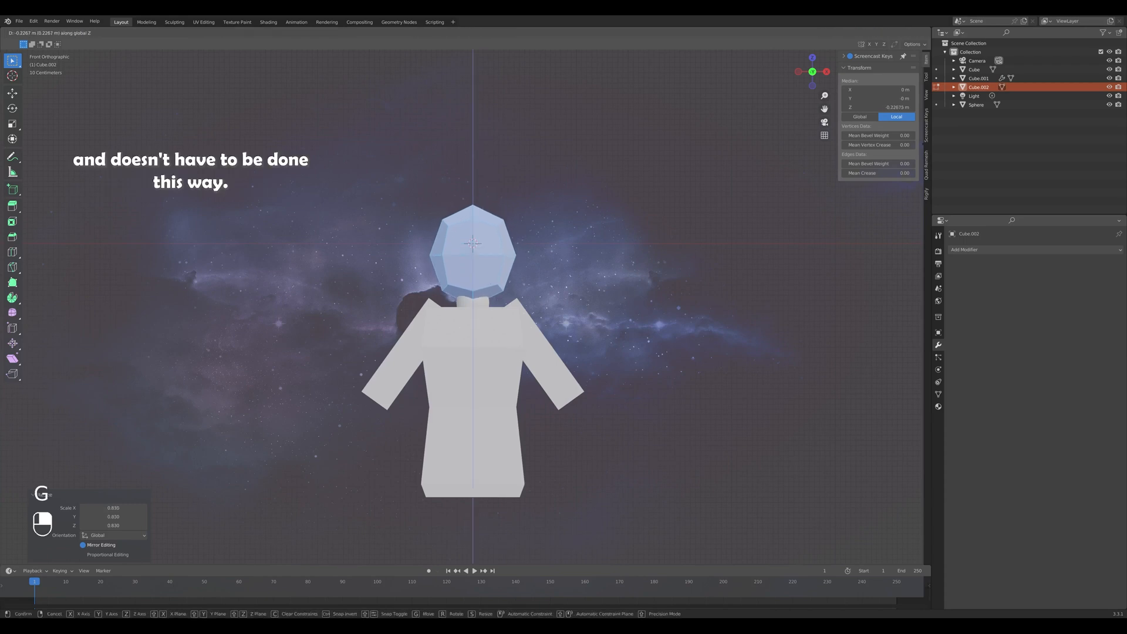
click(517, 356)
Return to Object Mode and scale the neck sphere down by a factor of about 0.77.
key(Tab)
click(479, 303)
key(s)
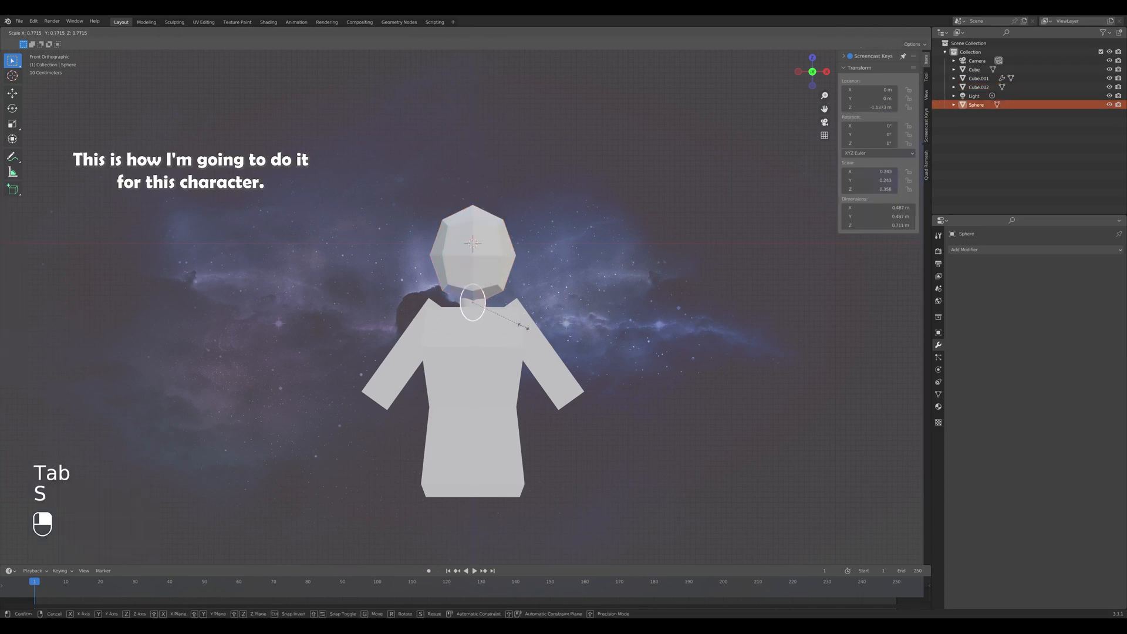
click(527, 327)
Reduce the head mesh's depth along Y to about 1.62 m in Edit Mode, working from the side view.
click(500, 279)
key(Tab)
key(KP_3)
key(s)
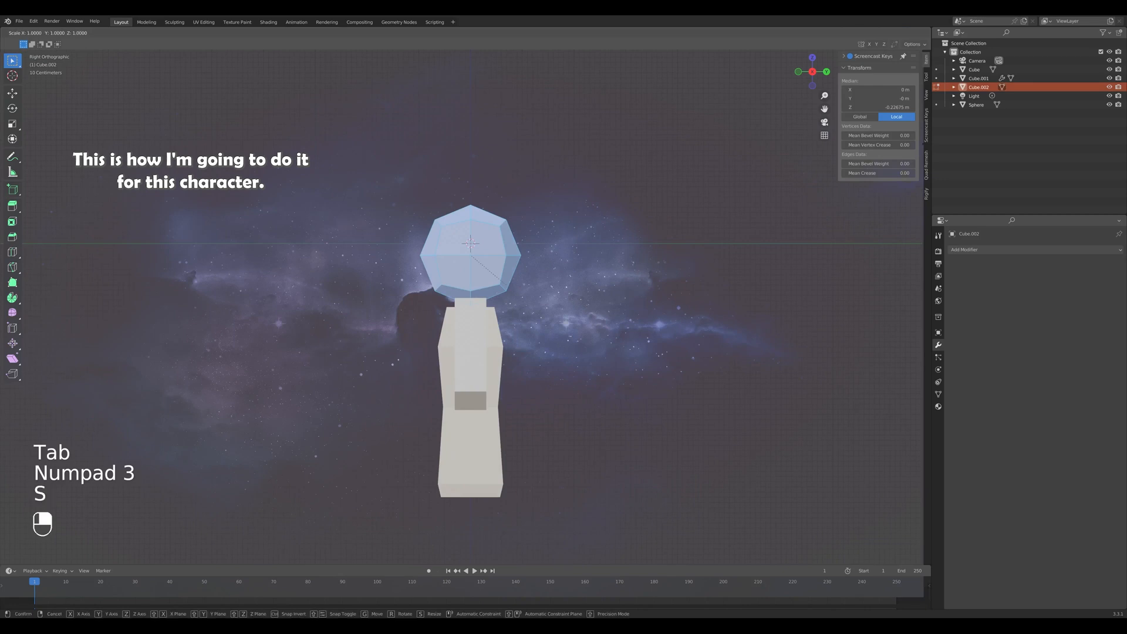
click(500, 280)
key(KP_1)
key(Tab)
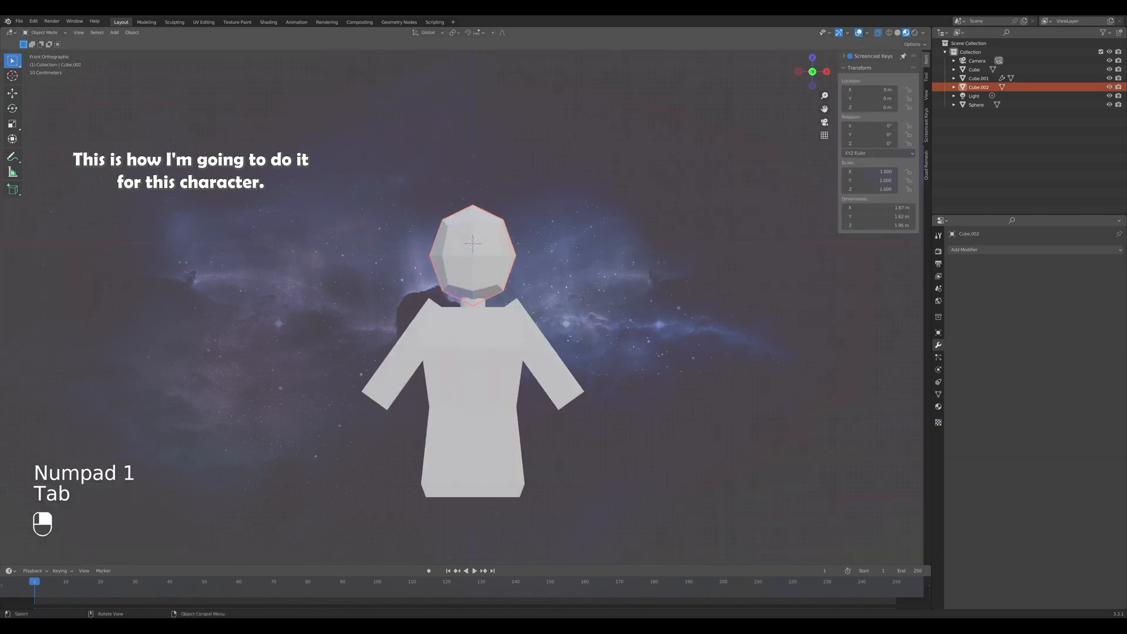
Select the middle vertex on the front of the head and move it back about 0.18 m along Y.
key(1)
middle_drag(500, 279, 459, 264)
key(1)
key(Tab)
click(458, 257)
key(KP_3)
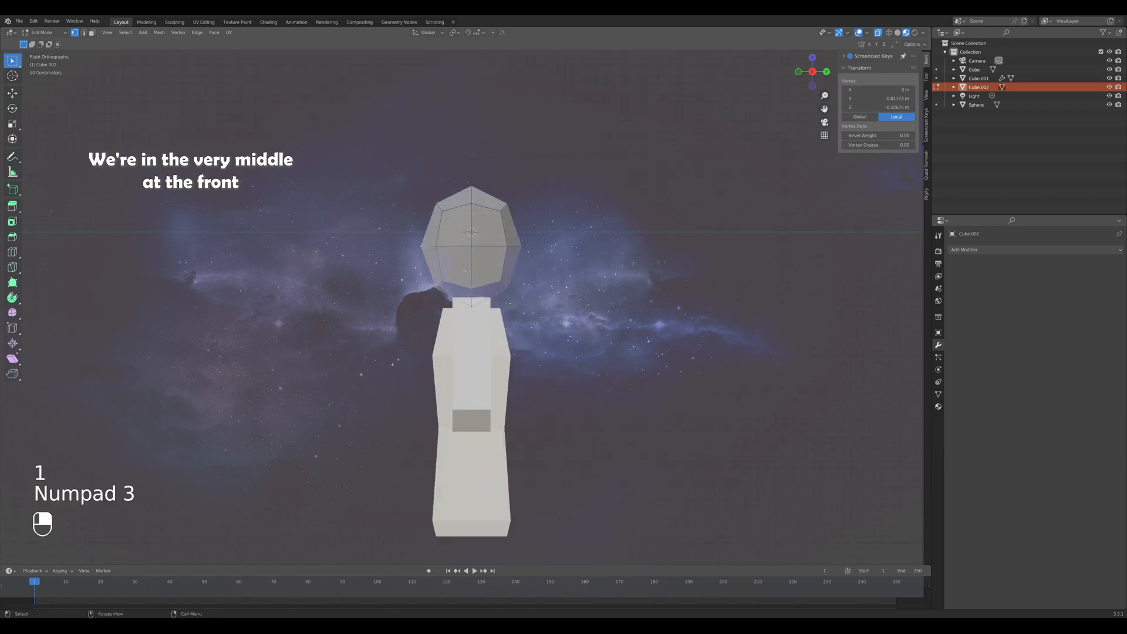
key(g)
key(y)
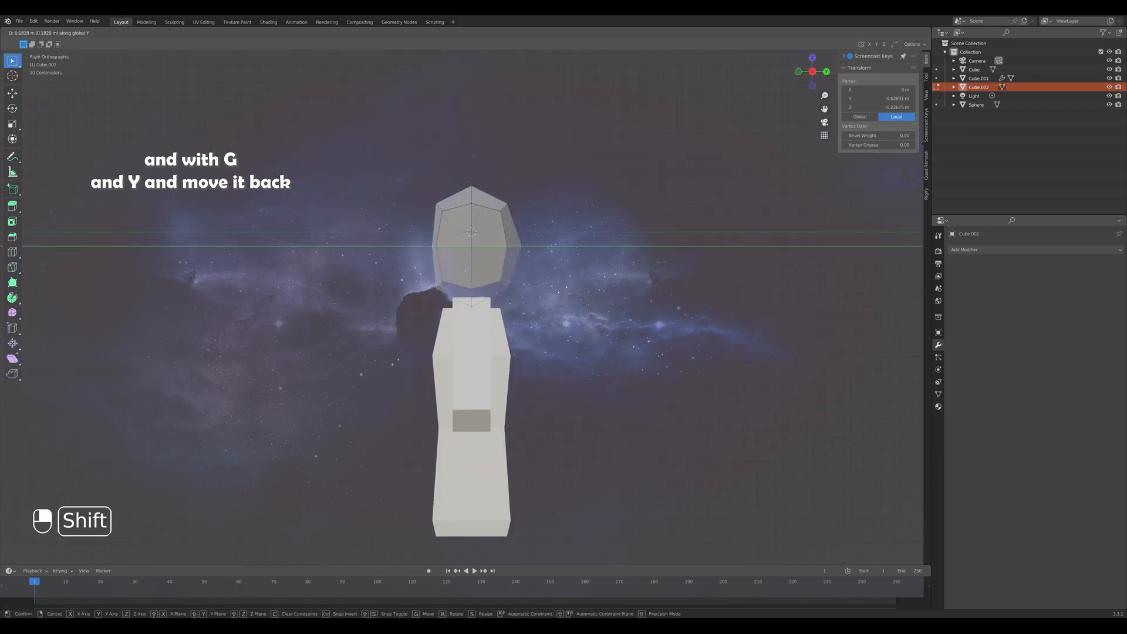
click(458, 258)
Pull the lower front middle vertex of the head down about 0.30 m along Z to form the chin.
middle_drag(458, 257, 526, 258)
key(KP_3)
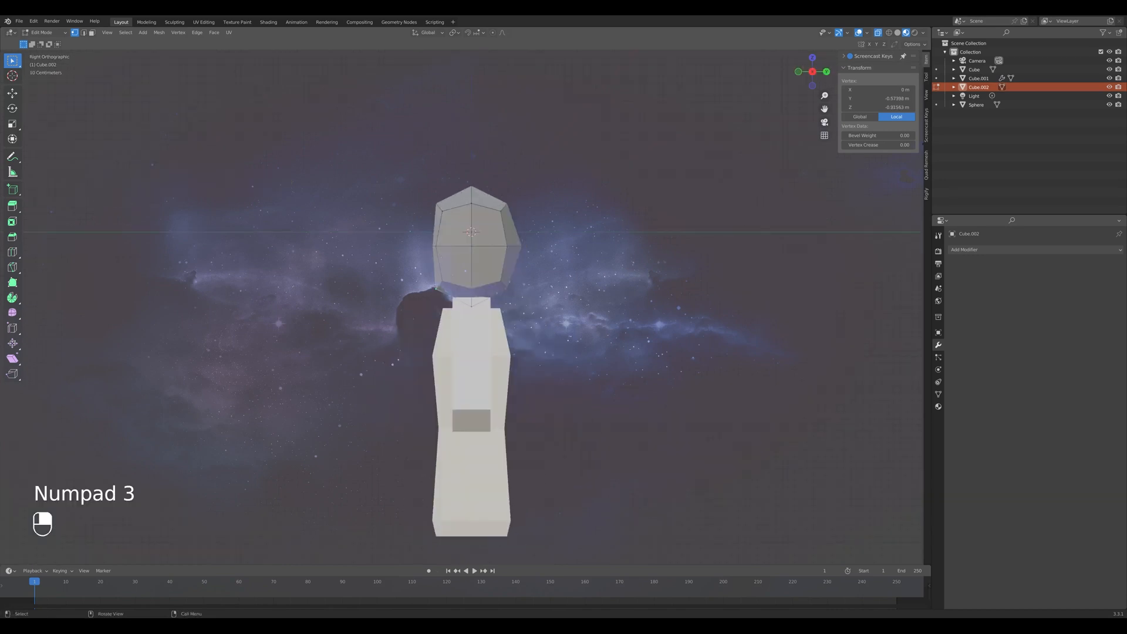
key(g)
key(z)
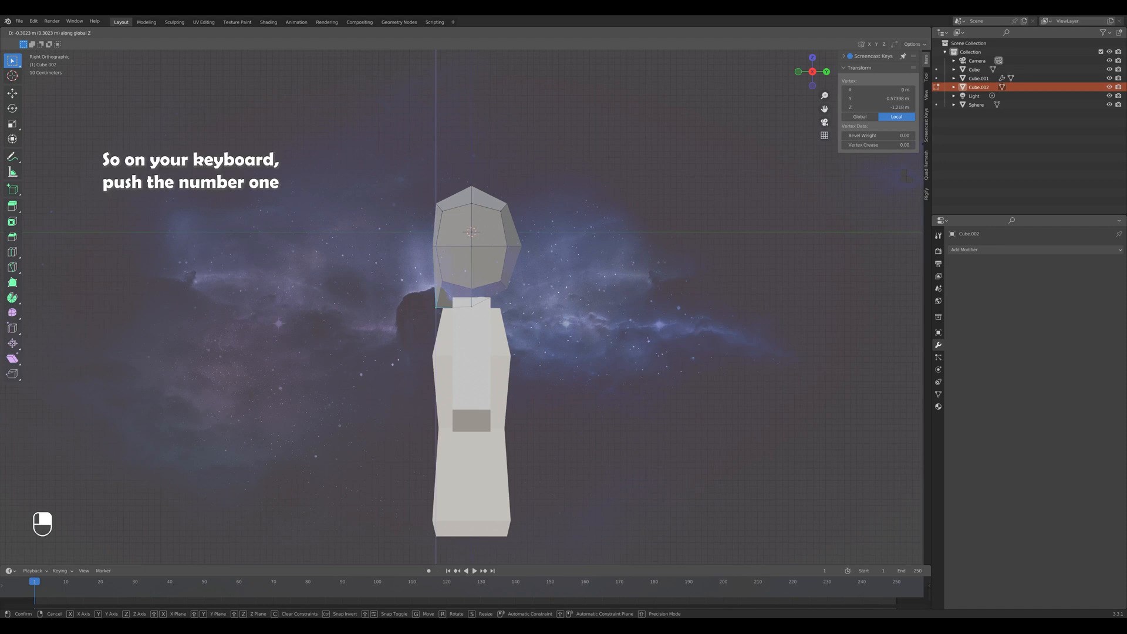
click(437, 304)
Undo hiding the head and raise the whole head along Z to about 0.08 m, so the chin clears the torso.
key(Tab)
key(h)
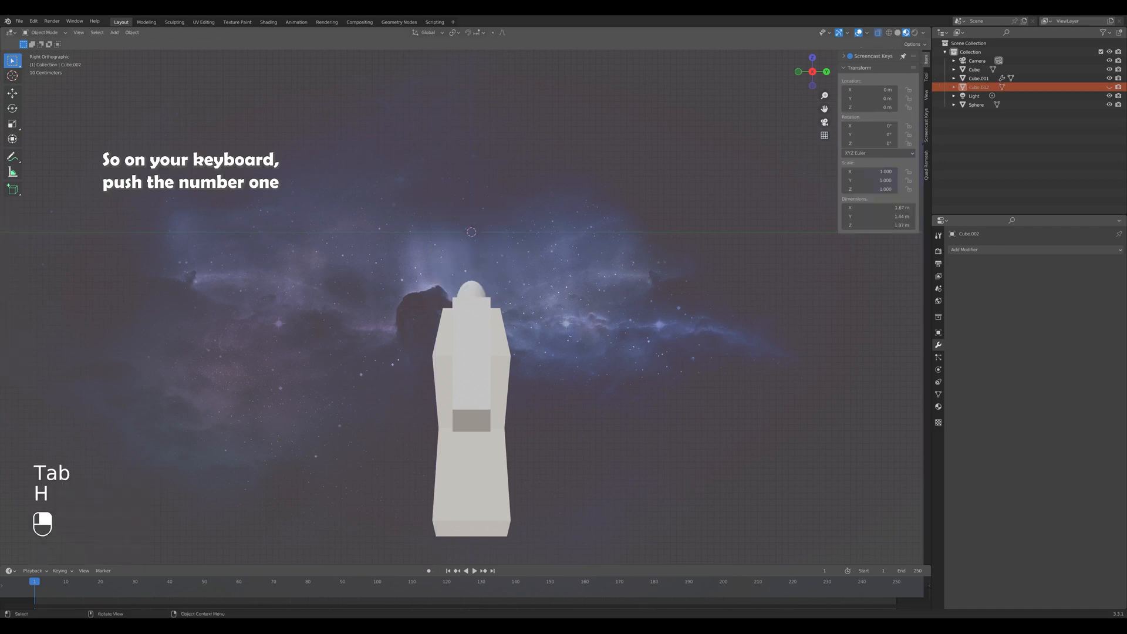
key(ctrl+z)
key(g)
key(z)
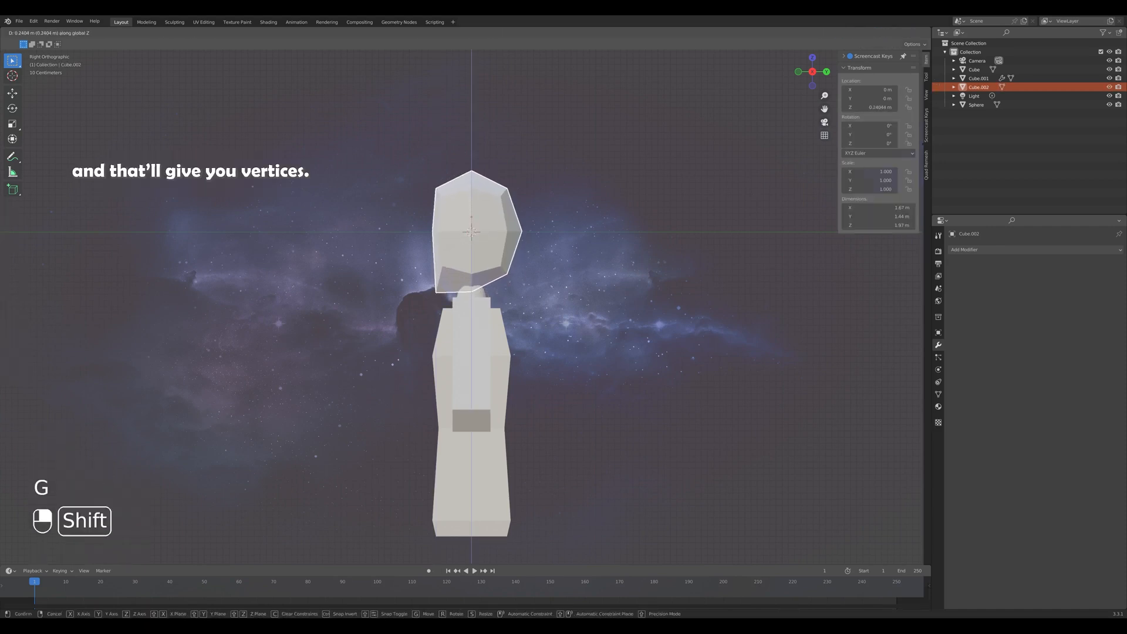
click(472, 258)
key(KP_1)
key(g)
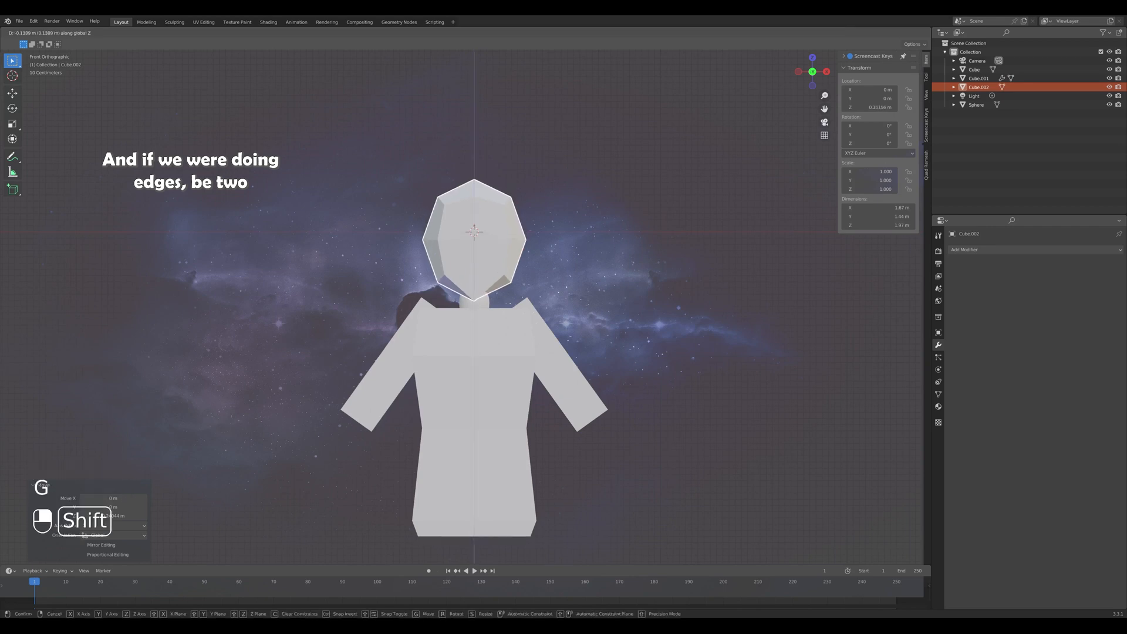
Lower the mirrored arms along Z so the shoulders sit level with the torso's upper edge.
click(567, 361)
key(g)
key(z)
click(567, 364)
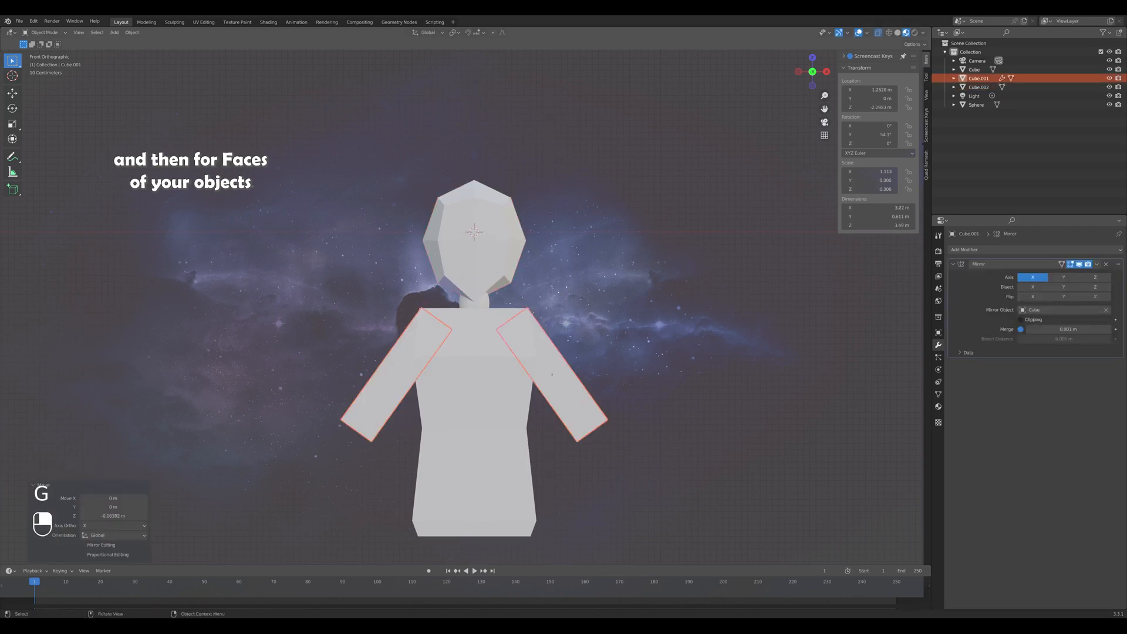
Select two mid-height vertices on opposite sides of the head mesh and scale them closer together along X.
click(483, 259)
middle_drag(483, 259, 427, 264)
key(KP_3)
key(Tab)
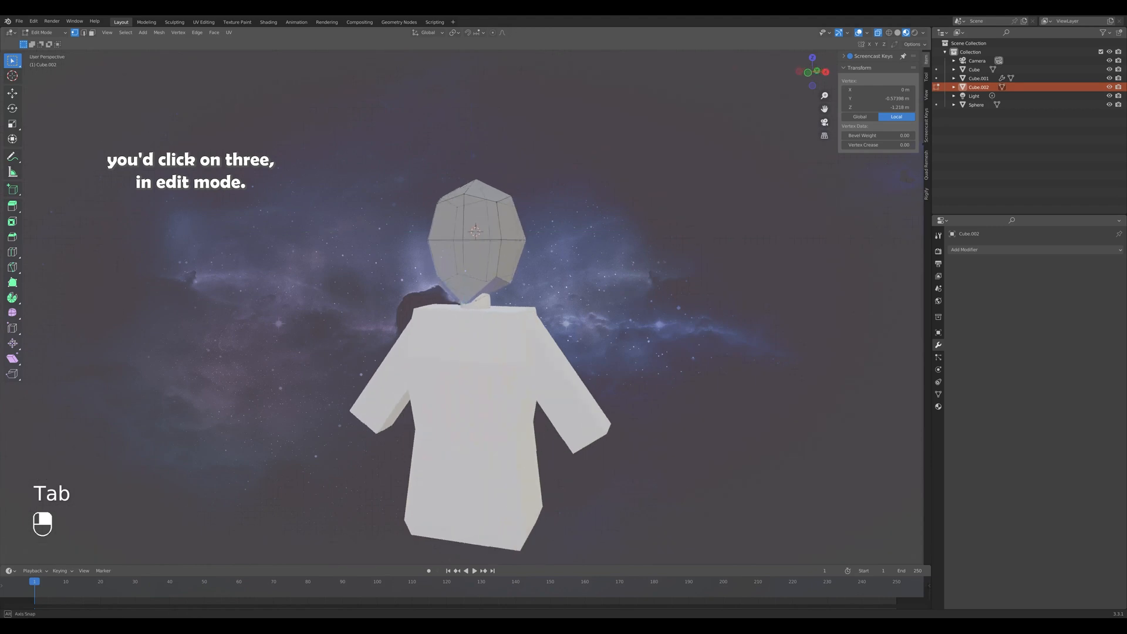
key(KP_1)
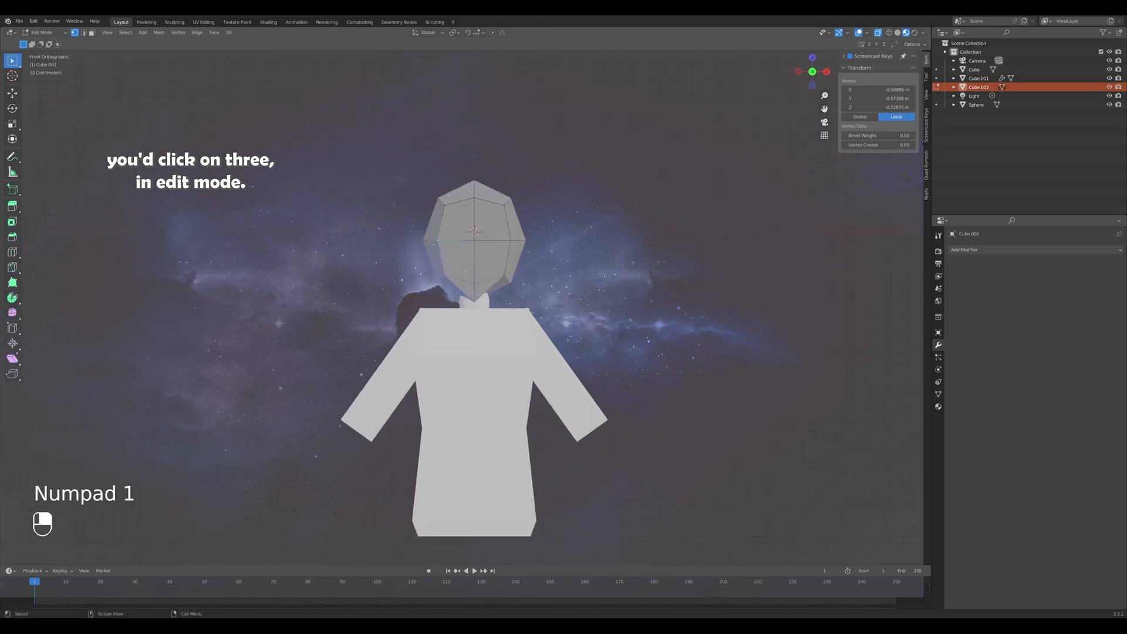
shift+click(511, 240)
key(s)
key(x)
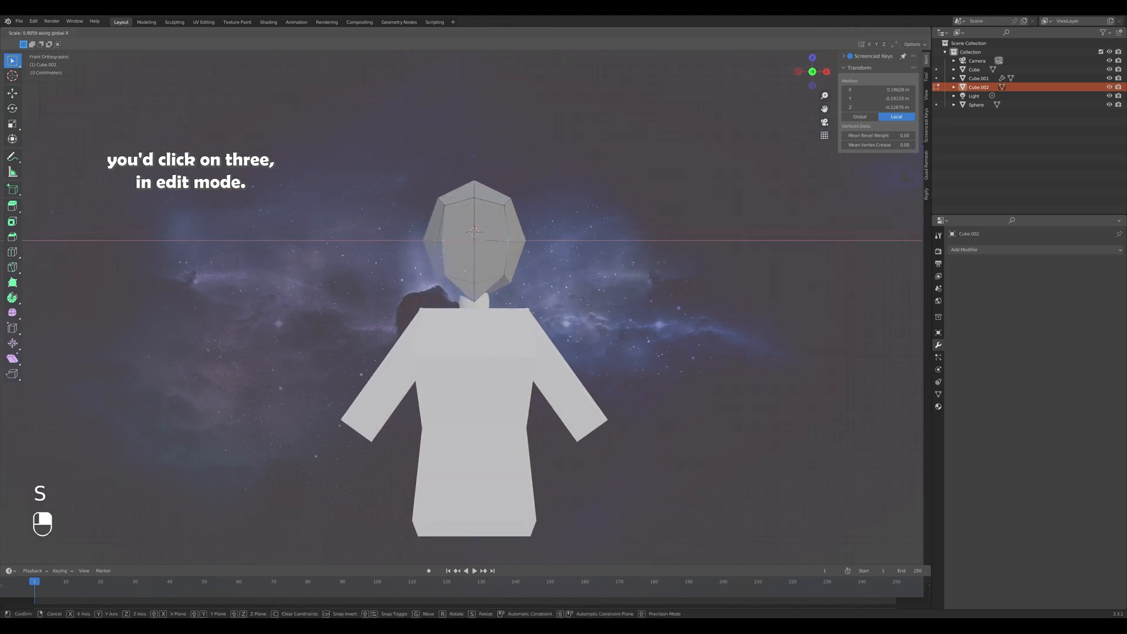
click(524, 241)
Select the horizontal edge loop around the middle of the head and raise it about 0.13 m along Z.
middle_drag(525, 241, 499, 250)
key(2)
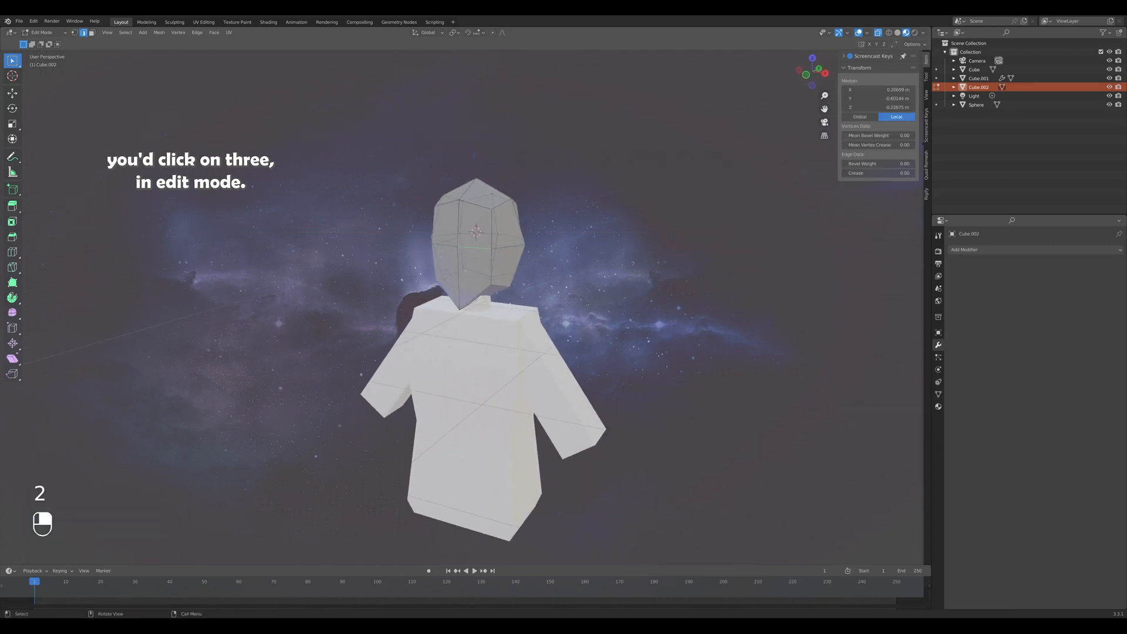
alt+shift+click(464, 247)
alt+shift+click(464, 246)
key(KP_1)
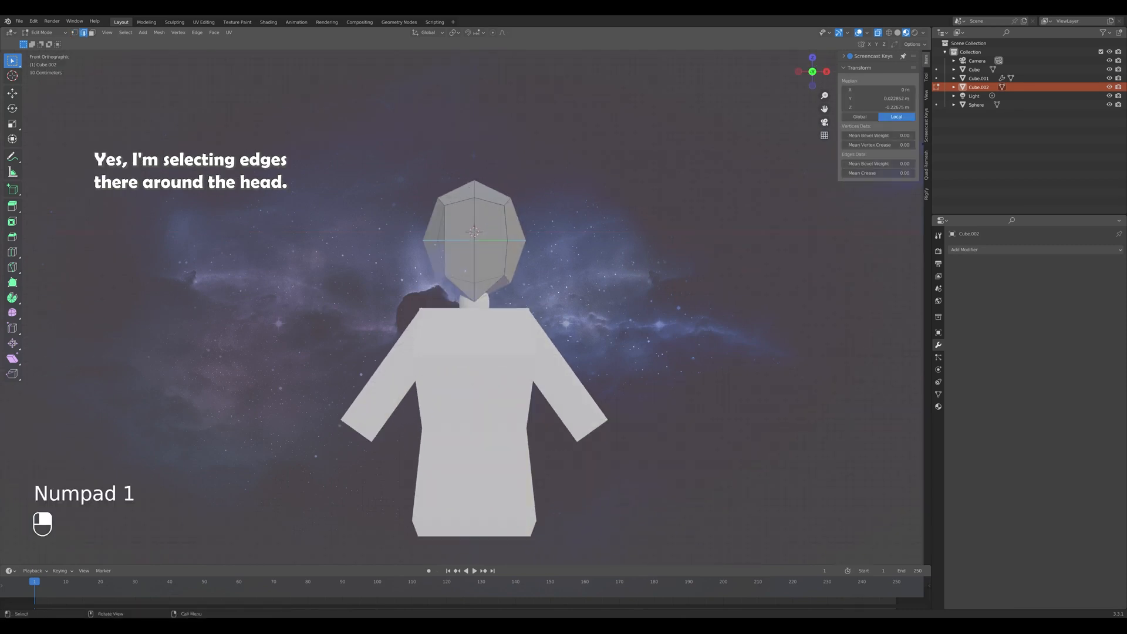
key(g)
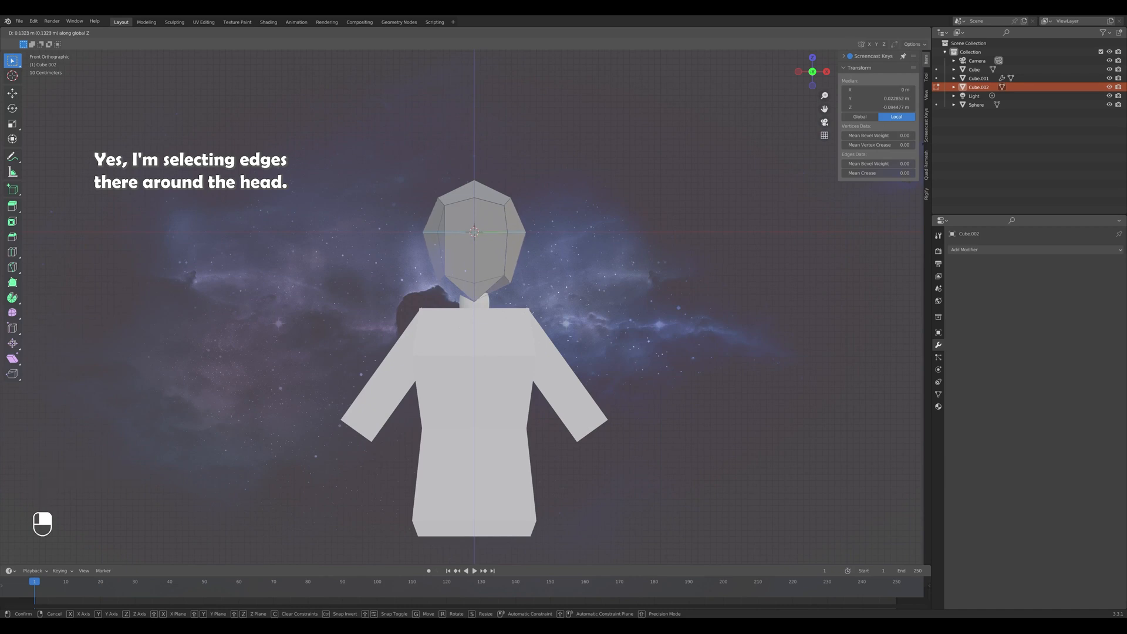
click(434, 242)
click(430, 256)
Check the head from the front and side, return to Object Mode and add a Subdivision Surface modifier to it.
mouse_move(434, 253)
middle_down()
mouse_move(379, 274)
mouse_move(446, 259)
middle_up()
key(KP_1)
key(KP_3)
key(KP_1)
key(Tab)
click(999, 249)
click(963, 410)
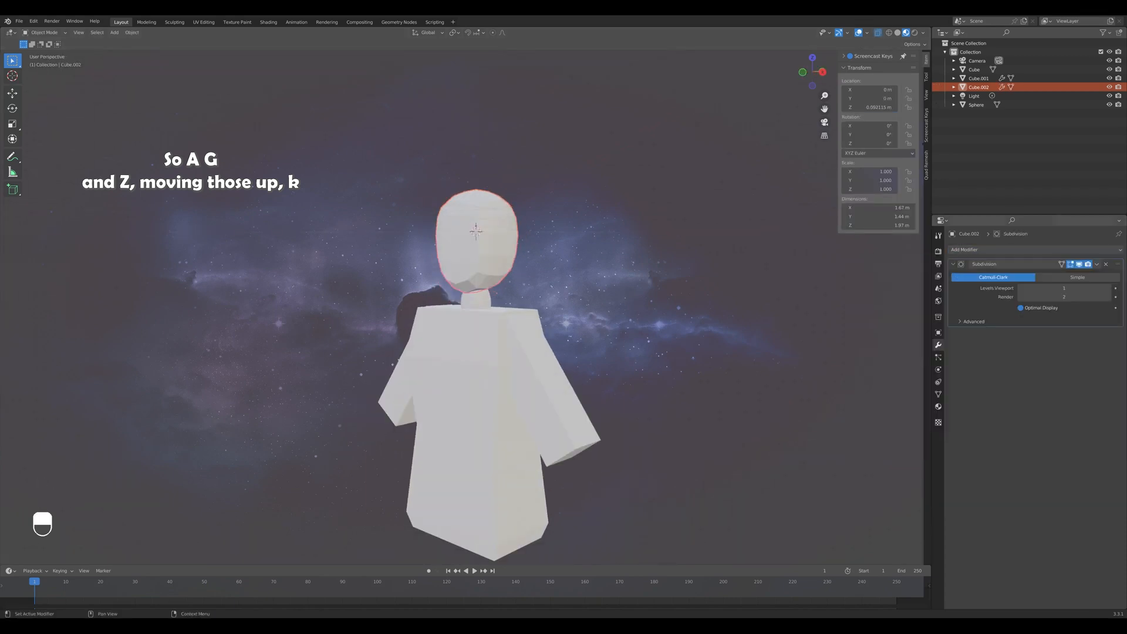
Raise the head's Subdivision viewport level to 3 and check the smoothed shape.
click(1108, 288)
click(1108, 288)
key(KP_1)
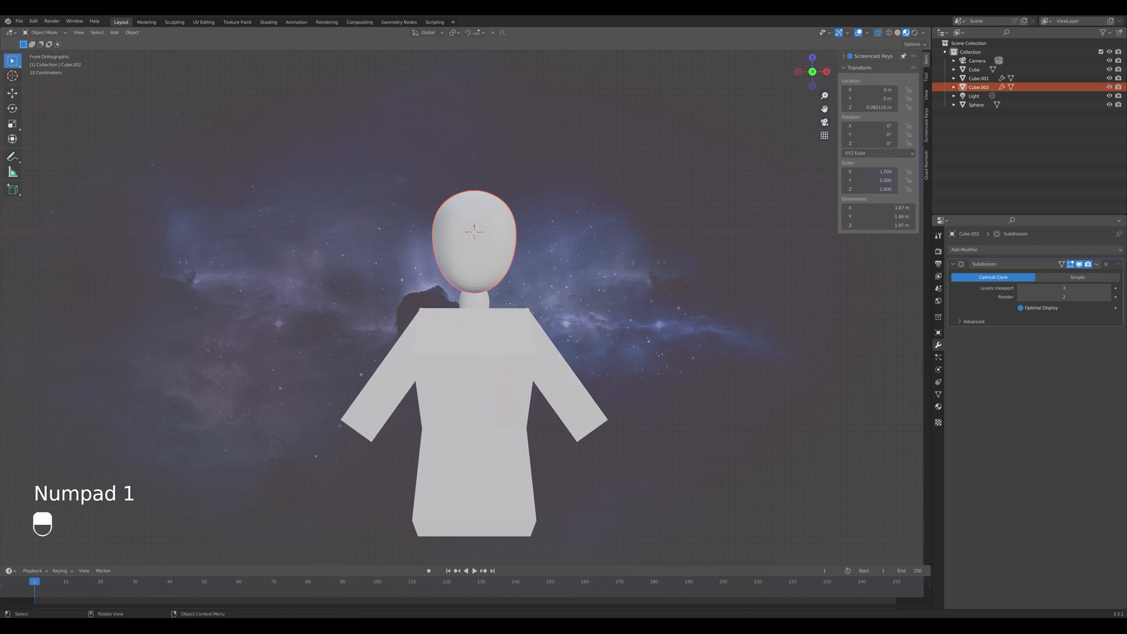
middle_drag(558, 352, 516, 381)
Switch the viewport to solid shading, turn off X-ray and return the head to Object Mode.
key(Tab)
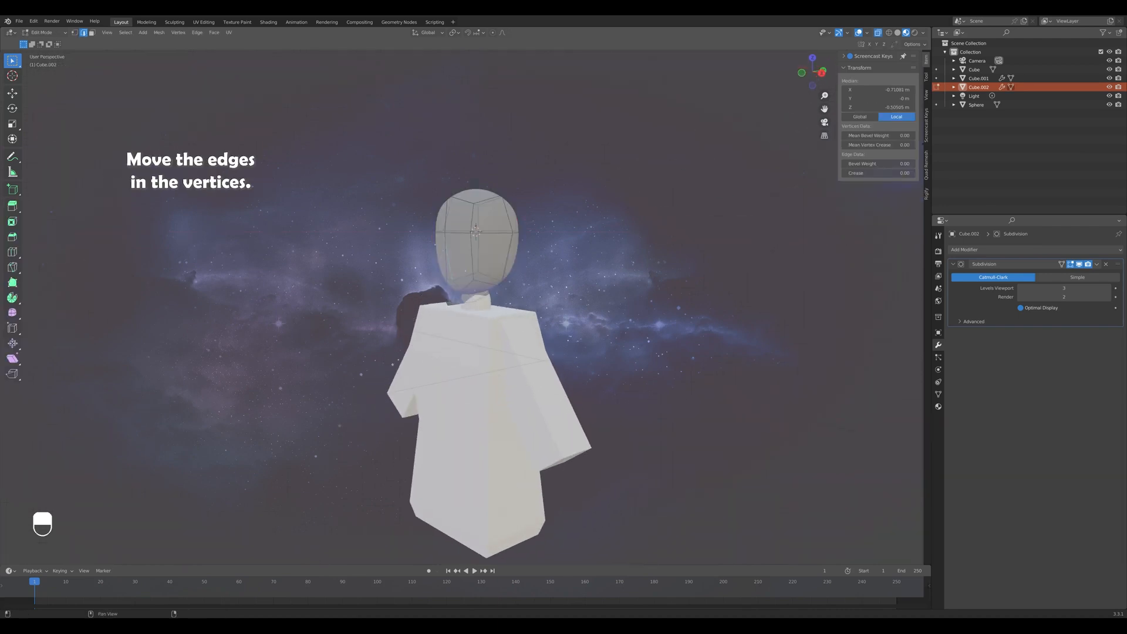
click(898, 33)
key(KP_1)
key(alt+z)
shift+middle_drag(528, 352, 516, 313)
key(Tab)
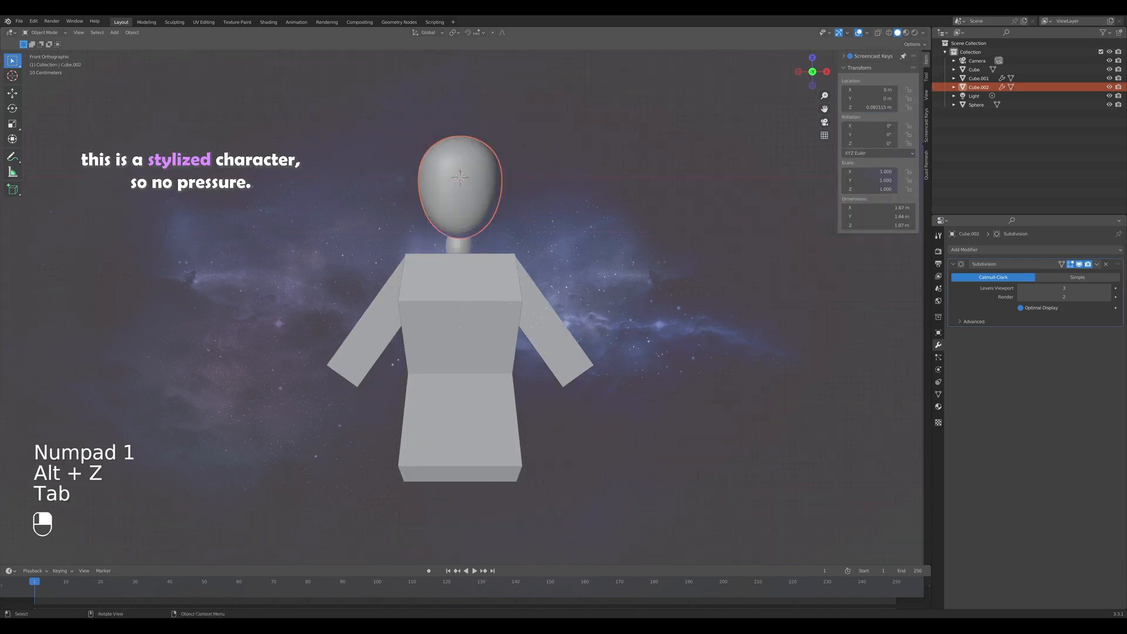
scroll(462, 293, down, 2)
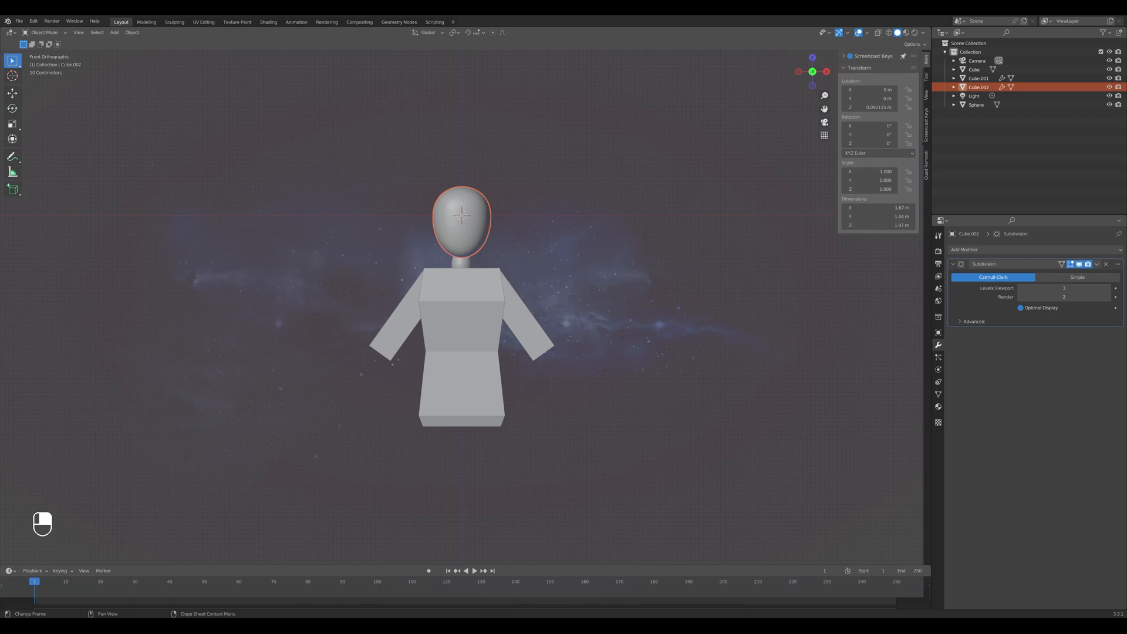
scroll(464, 306, up, 3)
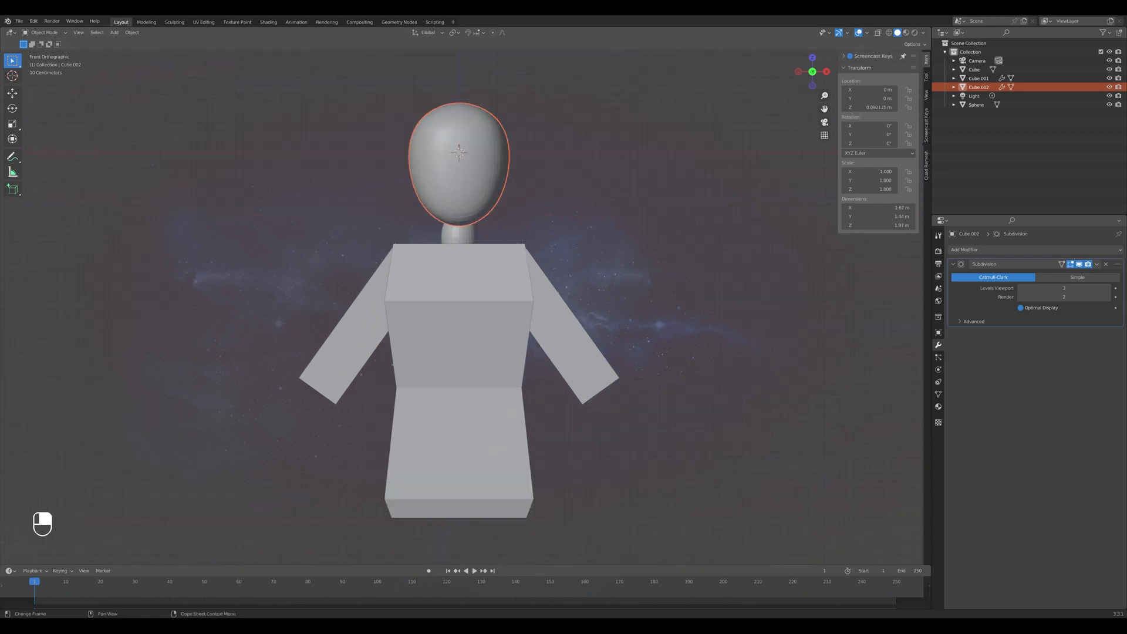
Lower the head slightly along Z so it sits closer to the neck.
key(KP_3)
key(g)
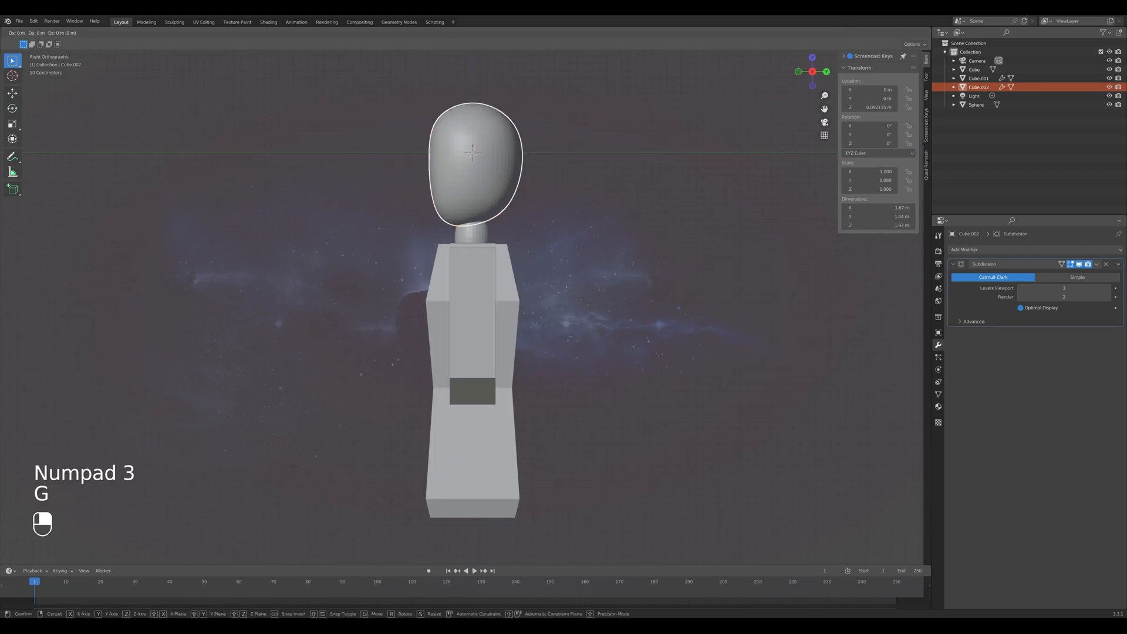
key(z)
click(473, 176)
click(452, 182)
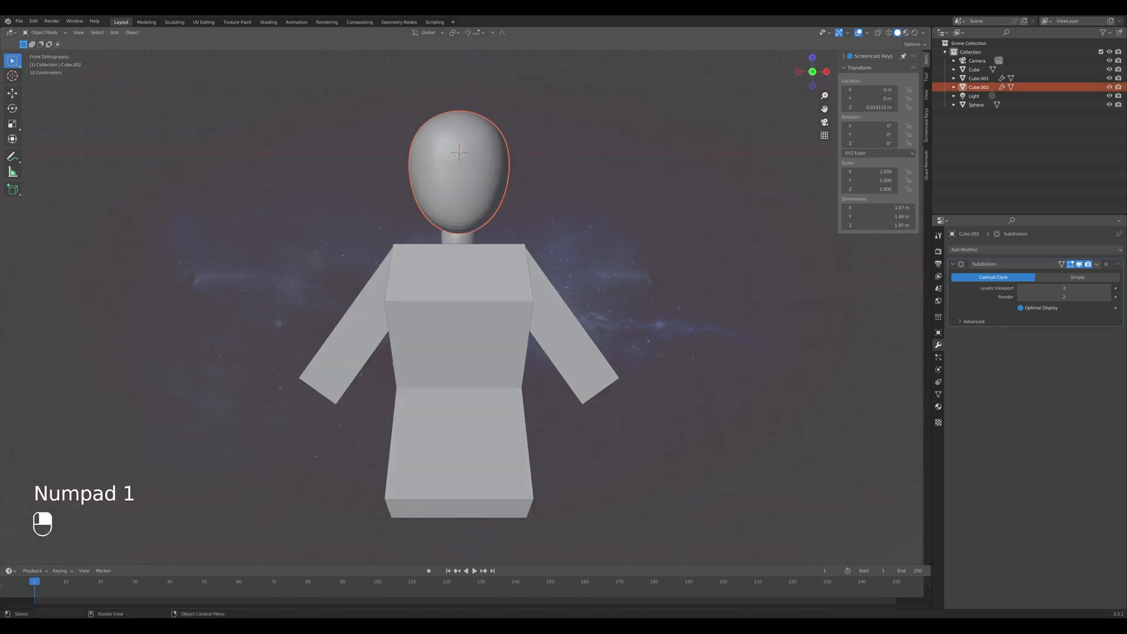
Select the head's two lower side vertices beside the neck and scale them inward along X to about 0.81.
scroll(452, 182, down, 2)
key(Tab)
scroll(452, 182, up, 1)
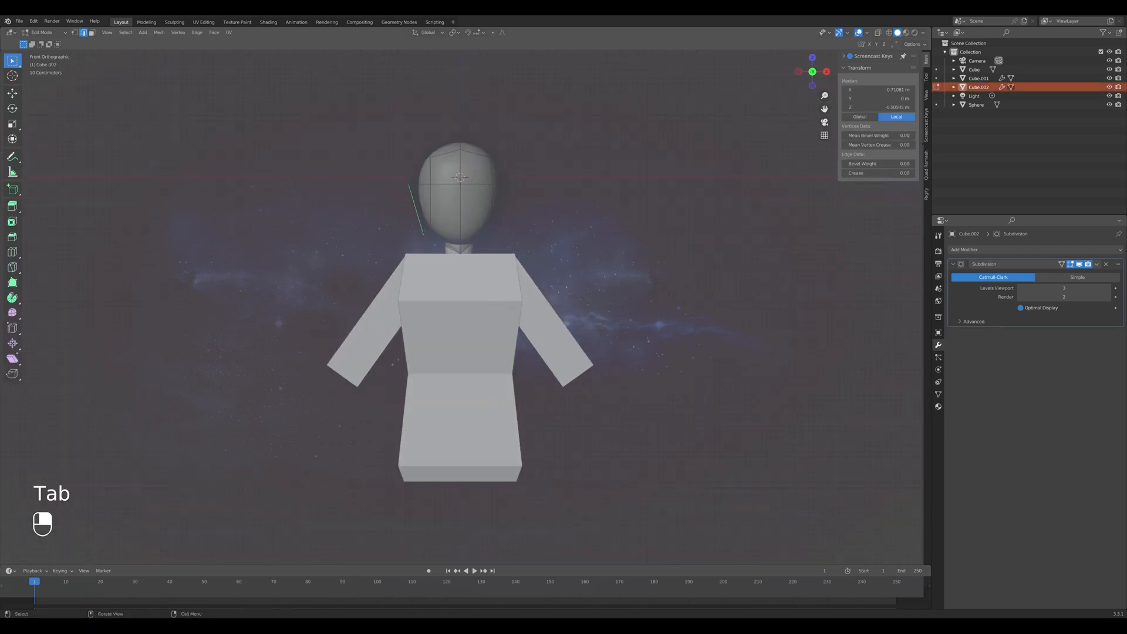
key(1)
click(423, 235)
middle_drag(425, 236, 375, 241)
shift+click(495, 234)
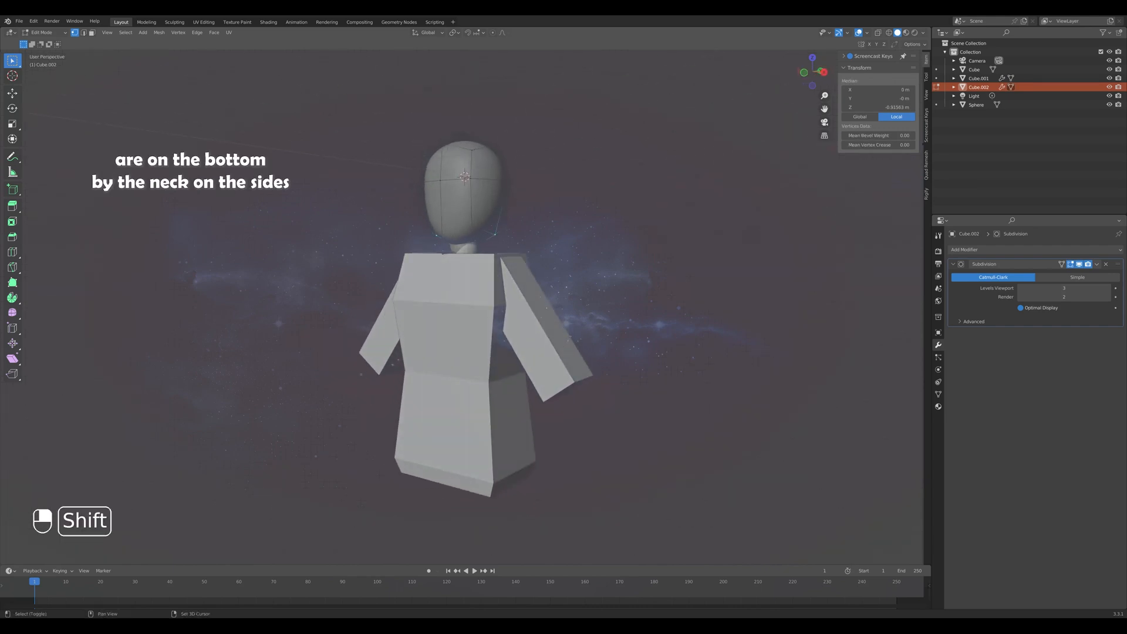
middle_drag(495, 235, 551, 233)
key(KP_1)
key(s)
key(x)
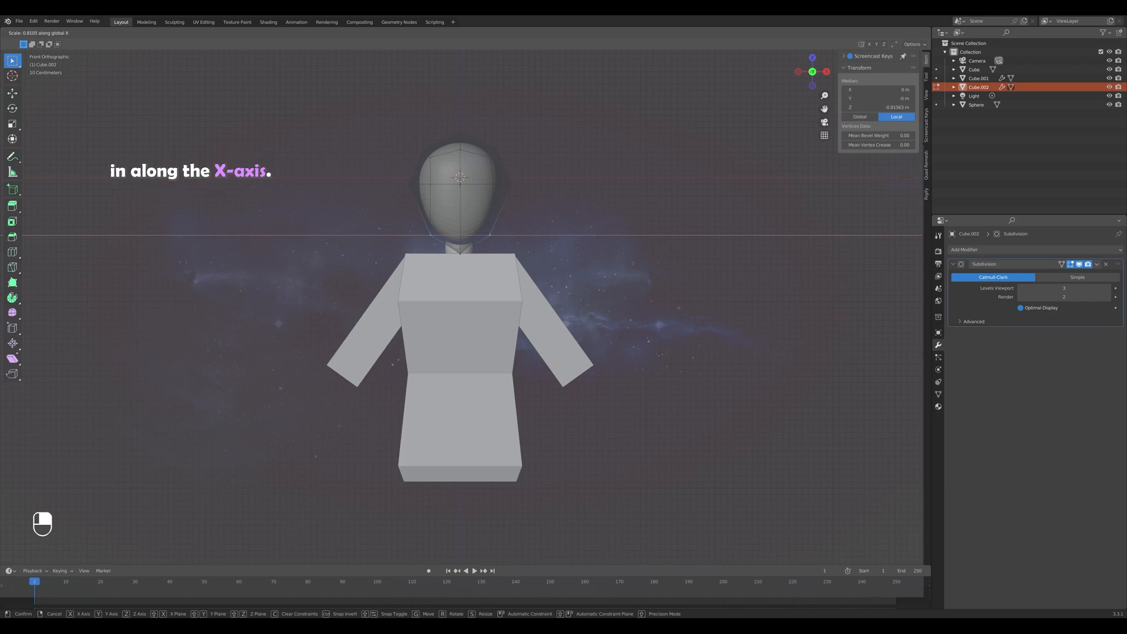
click(534, 234)
Try to move two vertices at the front of the head back about 0.29 m along Y.
middle_drag(534, 235, 591, 235)
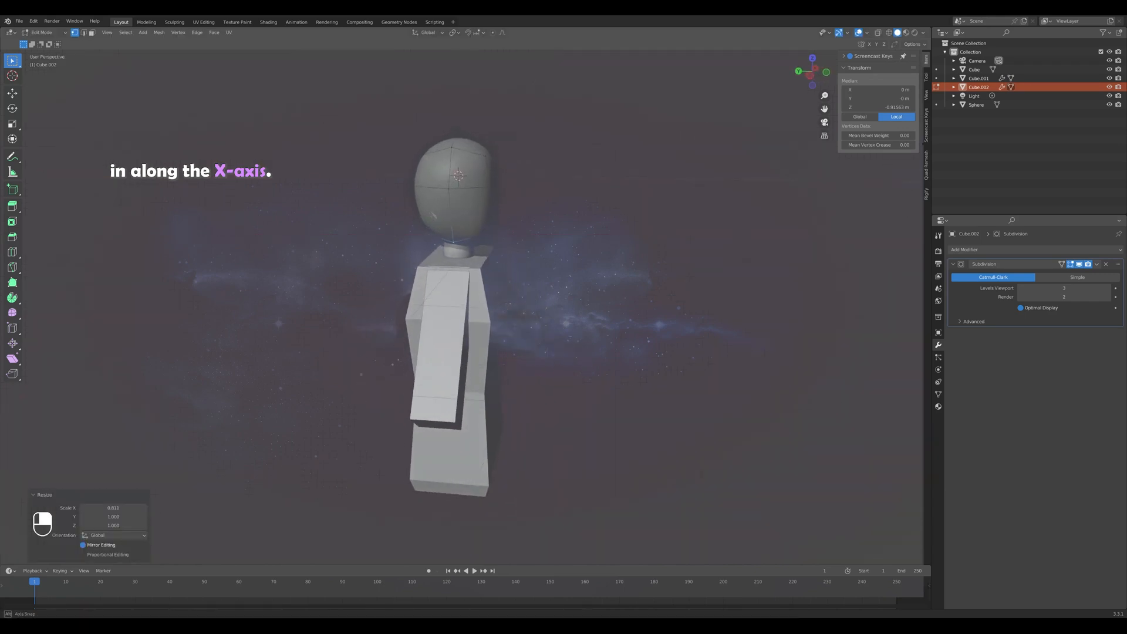
click(486, 188)
middle_drag(486, 188, 437, 202)
shift+click(466, 202)
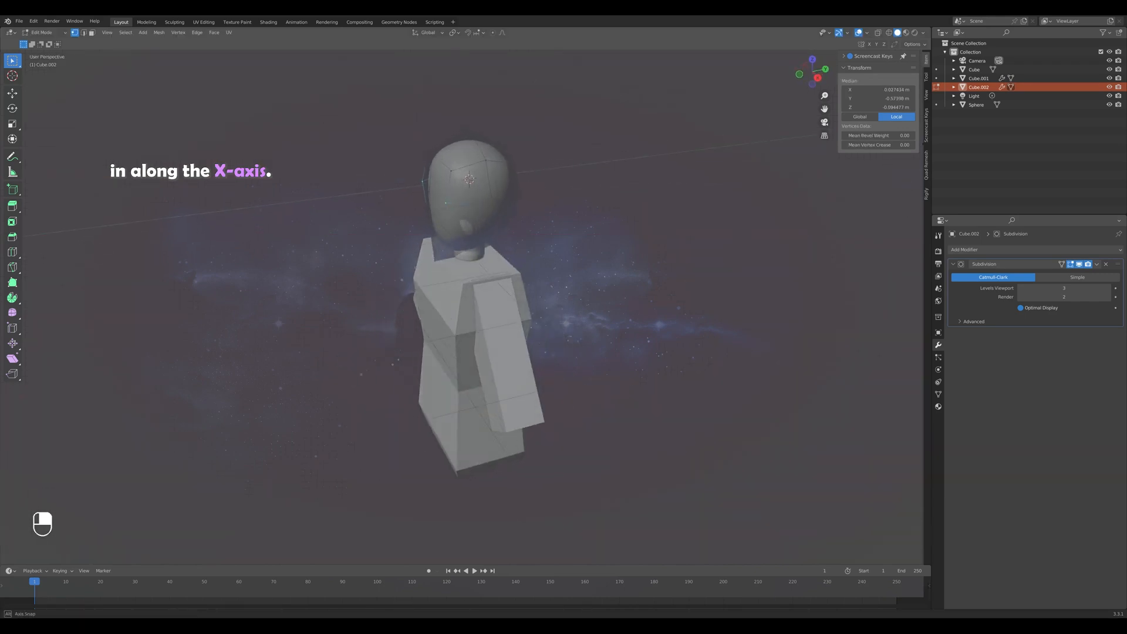
key(g)
key(y)
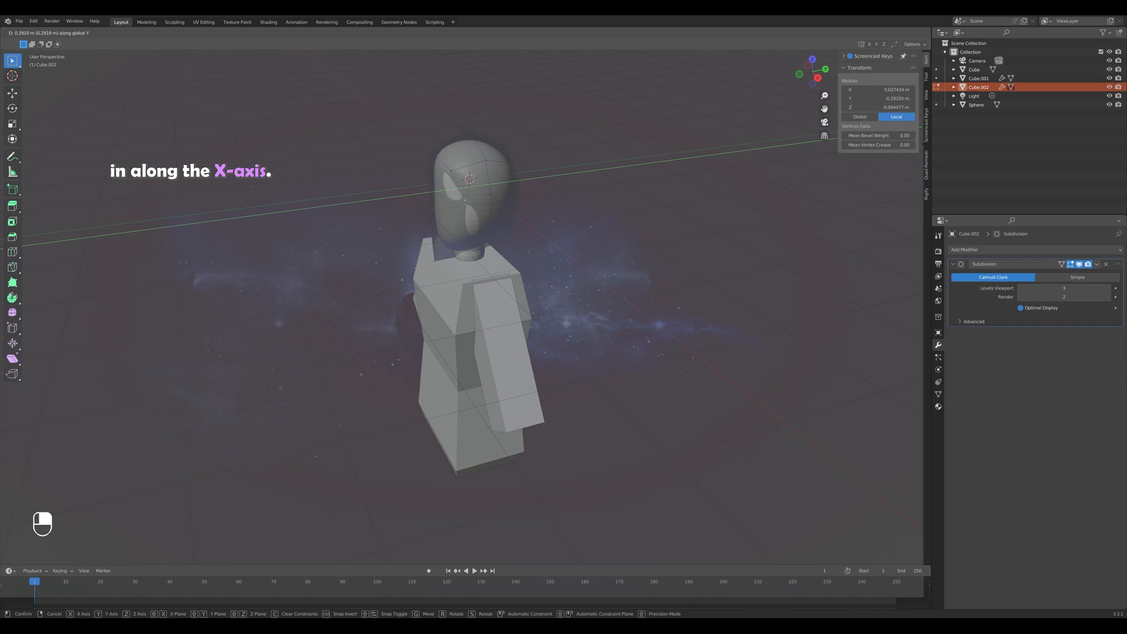
click(467, 200)
Try to raise the selected lower front vertices of the head along Z and undo the attempt.
key(KP_3)
middle_drag(466, 200, 431, 201)
key(KP_3)
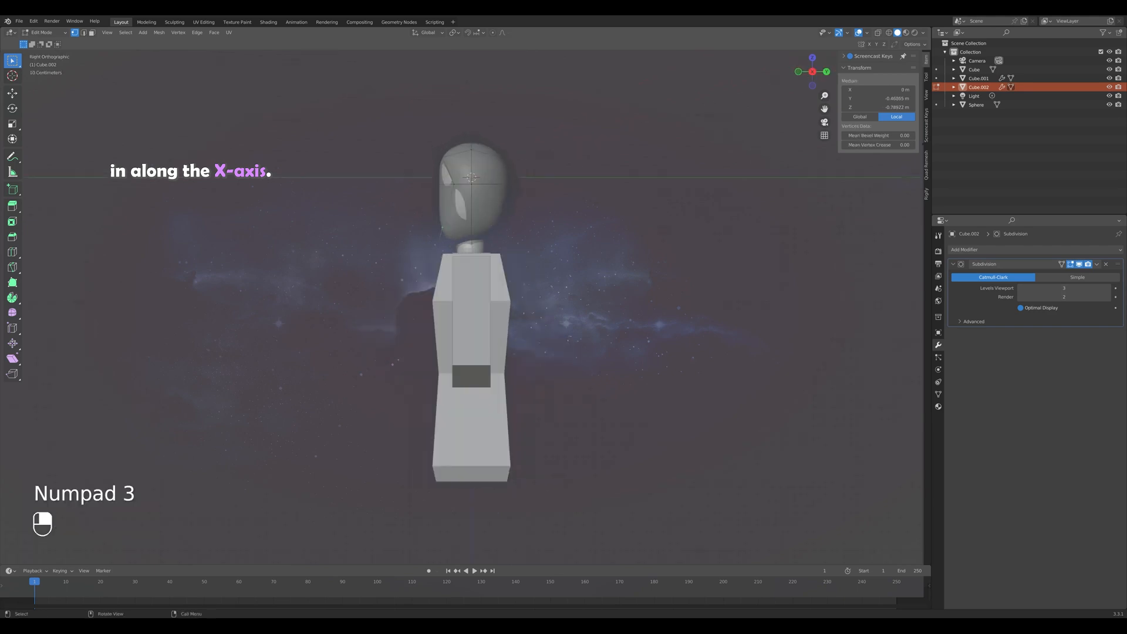
key(g)
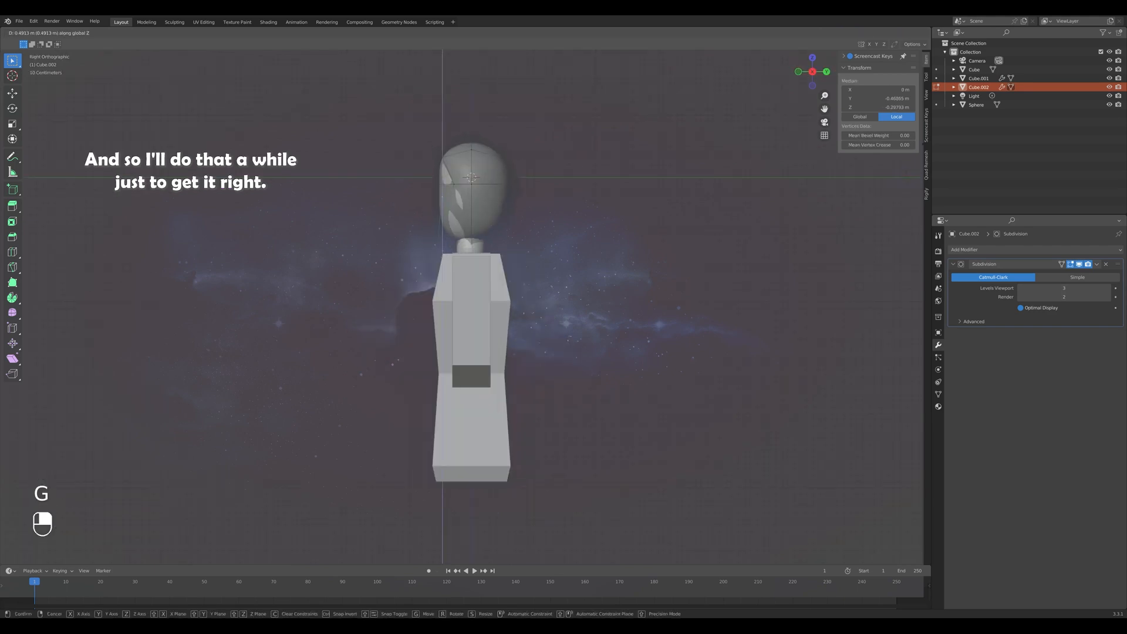
click(411, 232)
key(ctrl+z)
Return to Object Mode and narrow the whole head along X to a scale of about 0.88.
middle_drag(399, 217, 728, 235)
key(Tab)
key(KP_3)
key(KP_1)
key(KP_1)
scroll(469, 264, down, 3)
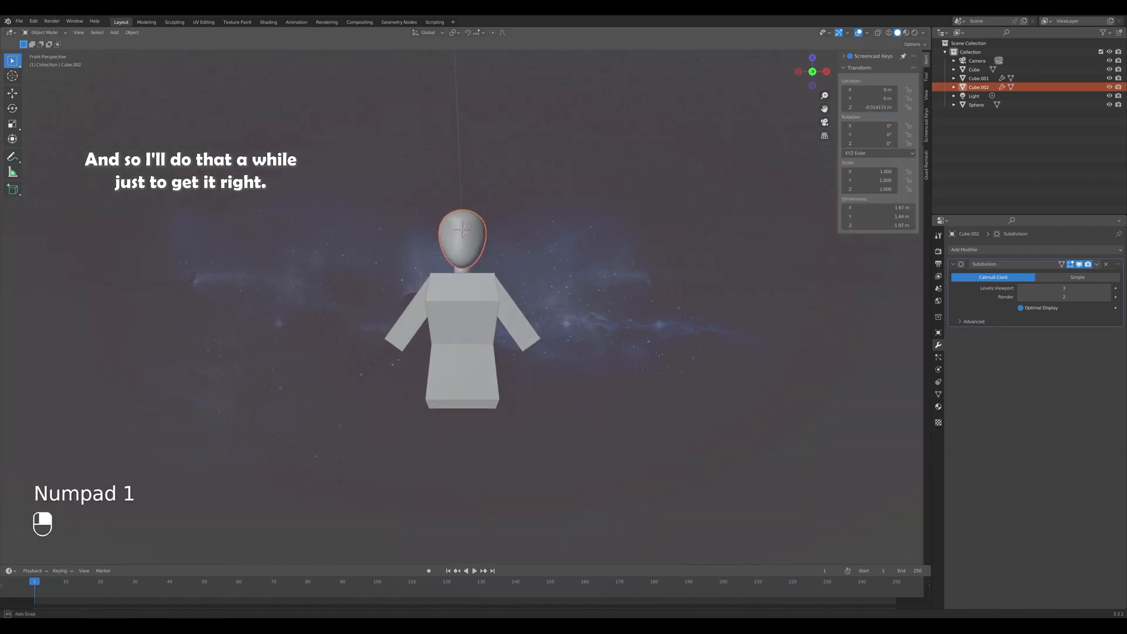
middle_drag(529, 265, 529, 238)
key(KP_1)
key(KP_7)
key(s)
key(x)
click(521, 313)
Flatten the head slightly along Z to a scale of about 0.95.
key(KP_1)
key(KP_1)
scroll(466, 308, down, 2)
scroll(465, 307, up, 3)
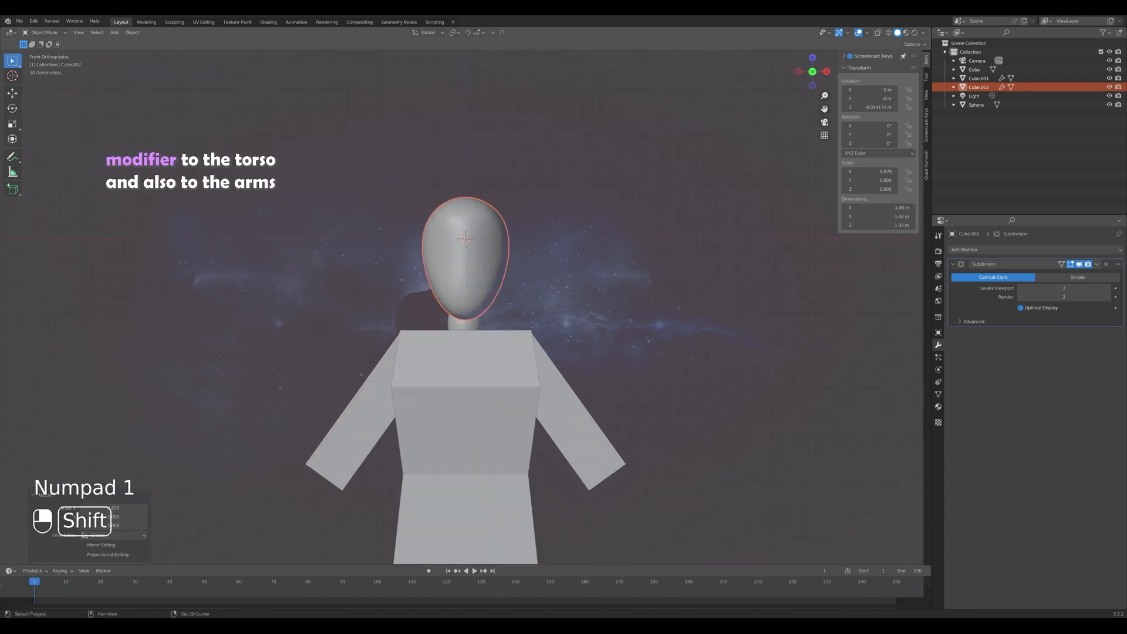
shift+middle_drag(466, 307, 457, 232)
key(s)
key(z)
click(457, 231)
Lower the head slightly along Z onto the neck and deselect it, keeping solid shading.
key(g)
key(z)
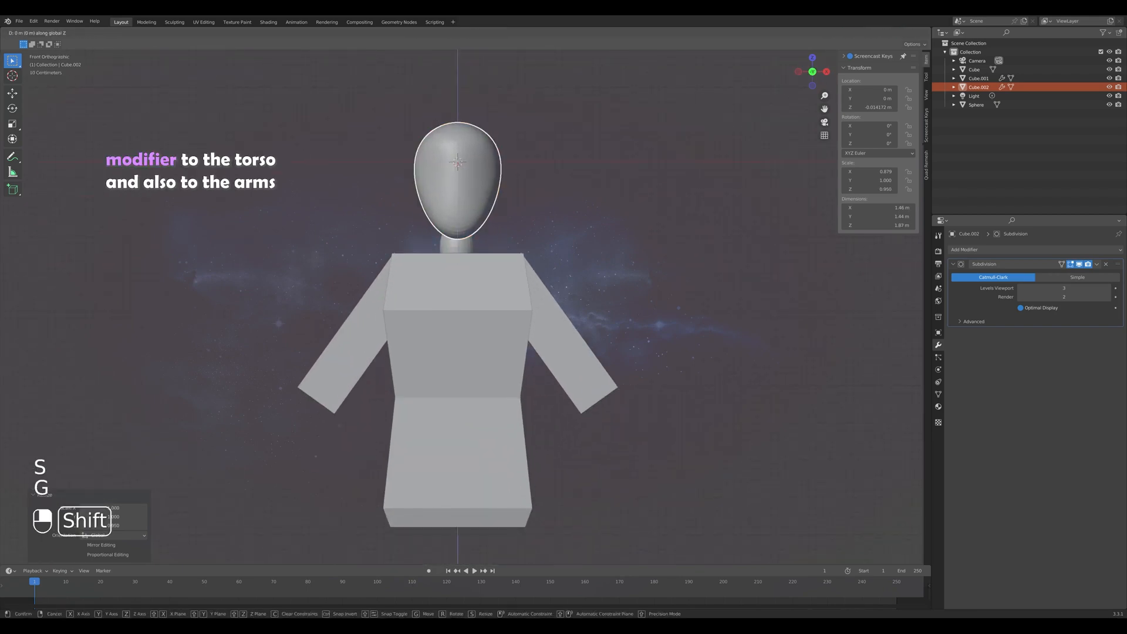
click(457, 235)
click(528, 150)
scroll(450, 151, down, 1)
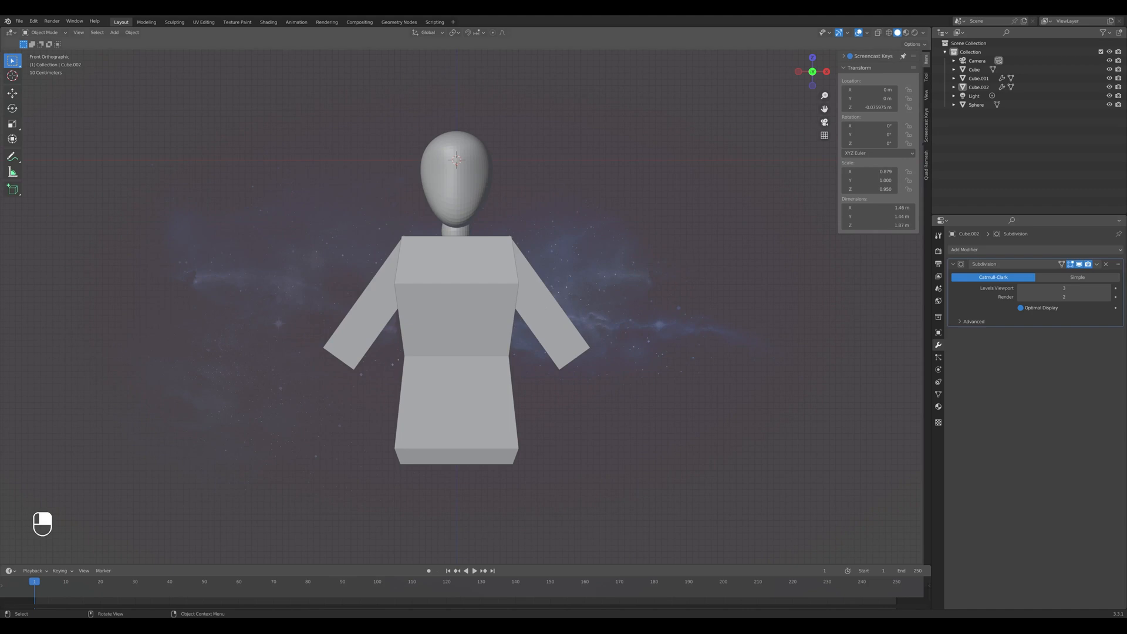
key(shift+z)
click(897, 32)
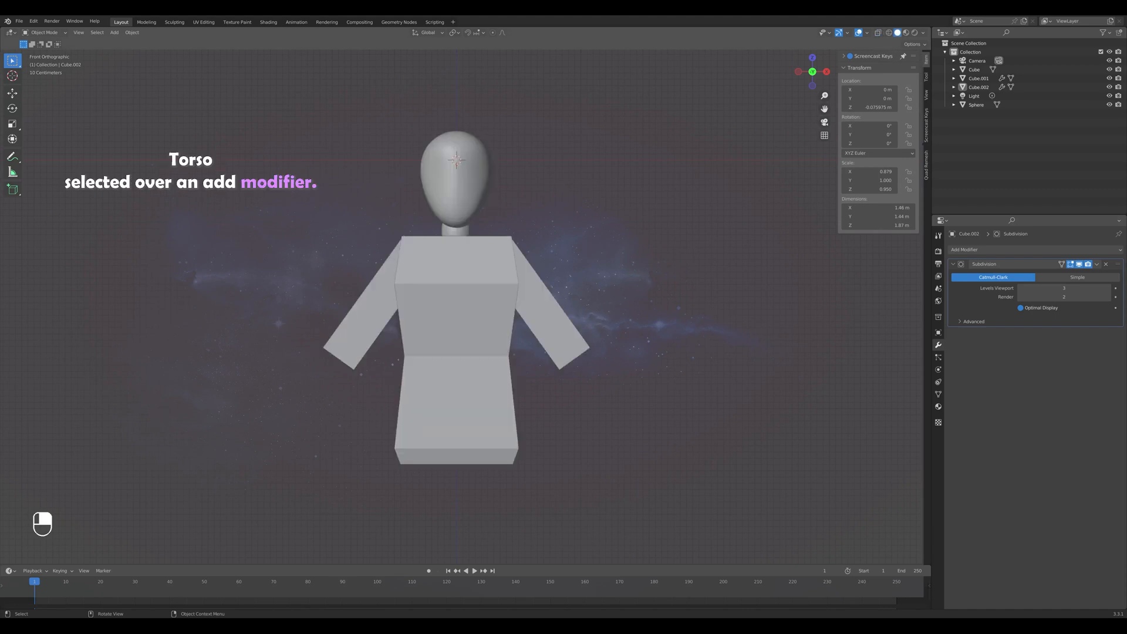
Add a Subdivision Surface modifier to the torso with a viewport level of 3.
middle_drag(493, 293, 450, 302)
scroll(458, 305, up, 1)
key(KP_1)
click(457, 317)
click(993, 250)
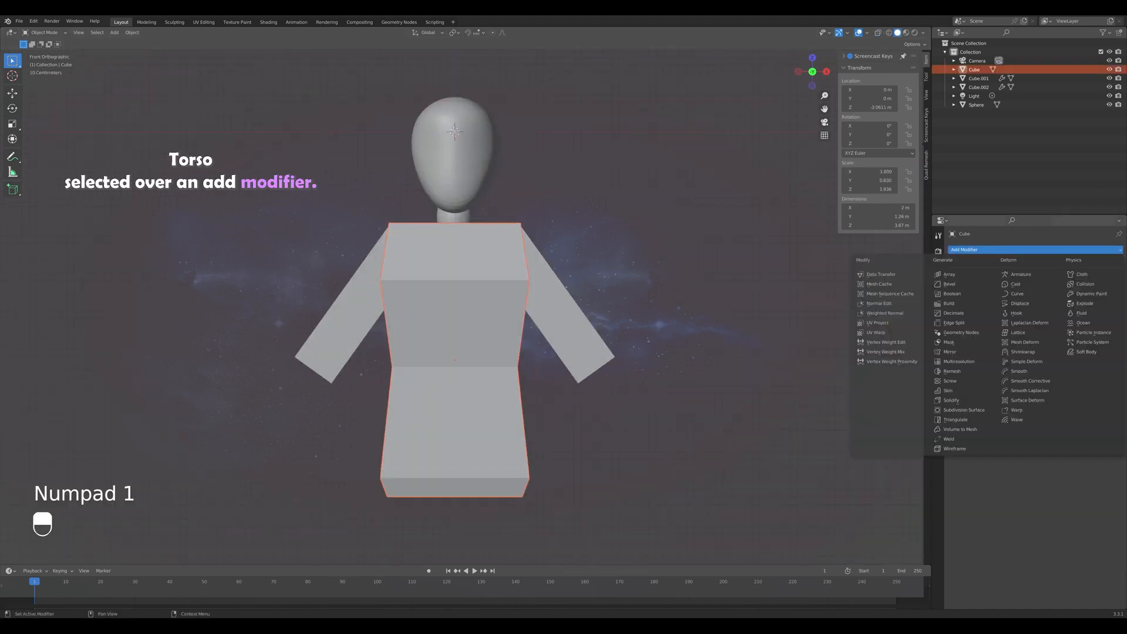
click(963, 419)
click(1108, 289)
click(1108, 288)
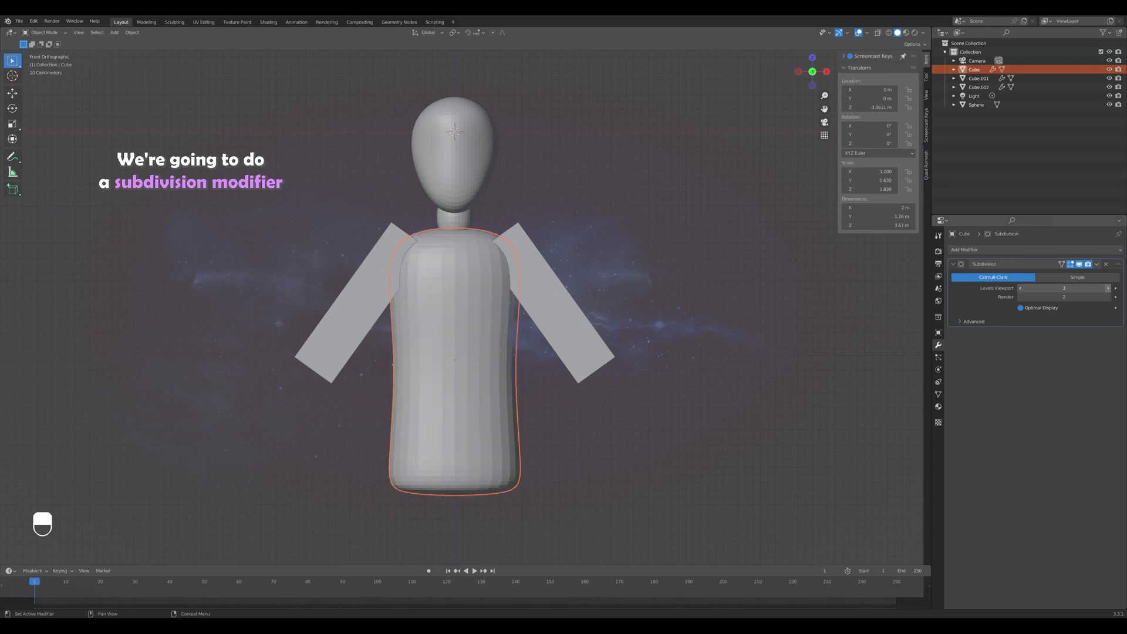
Add a Subdivision Surface modifier with viewport level 3 to the arms and place it above the Mirror modifier.
click(555, 300)
click(993, 251)
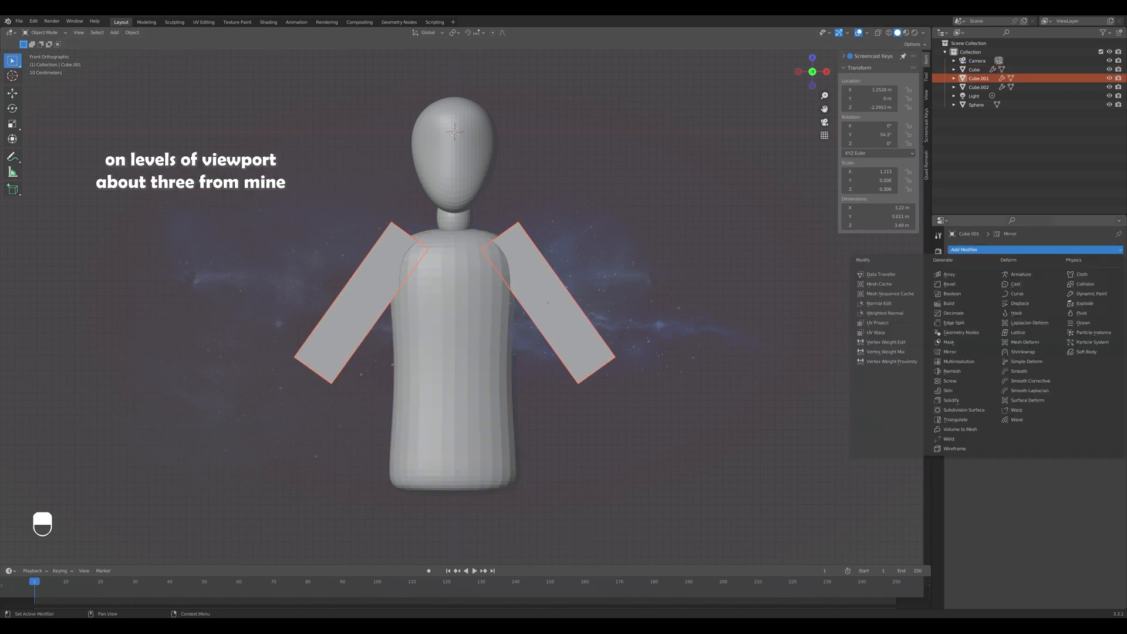
click(963, 410)
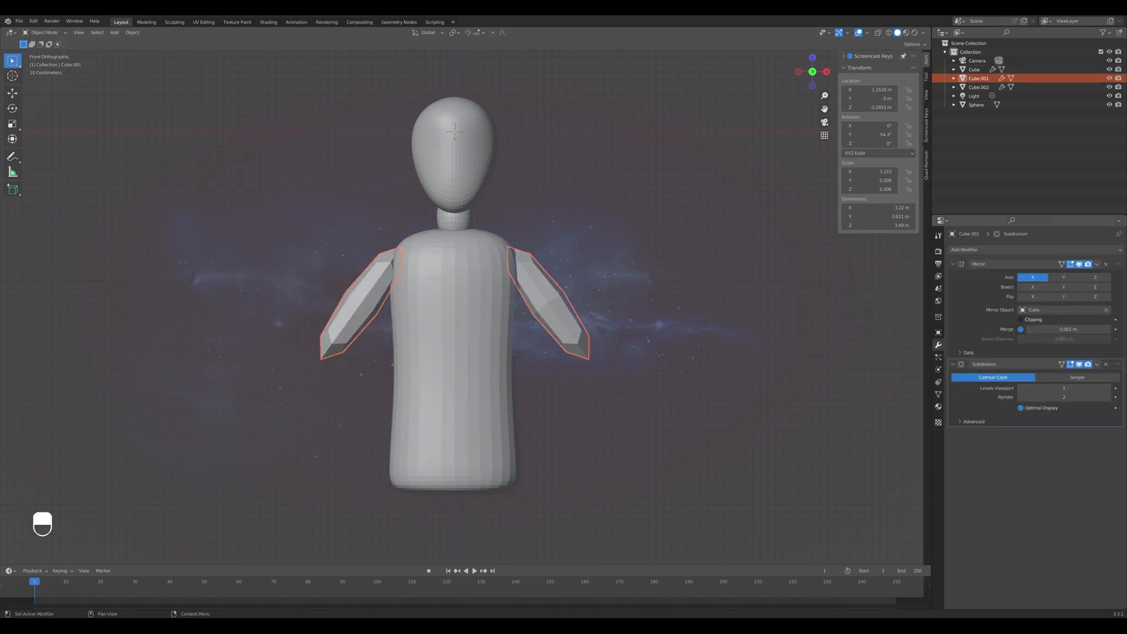
click(1108, 389)
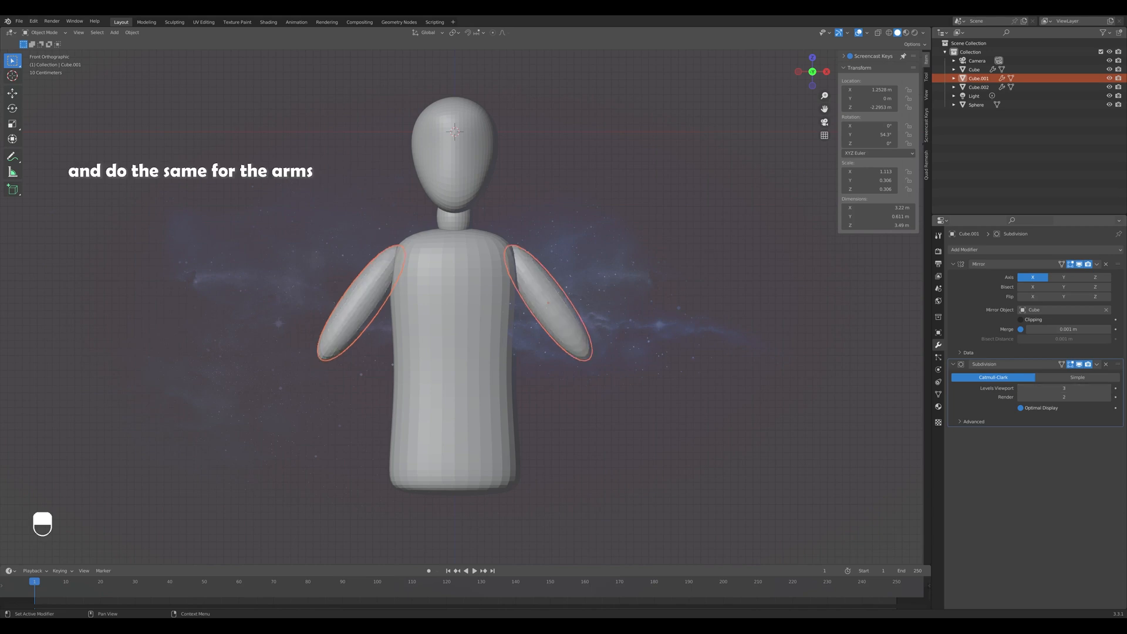
drag(1118, 364, 1118, 252)
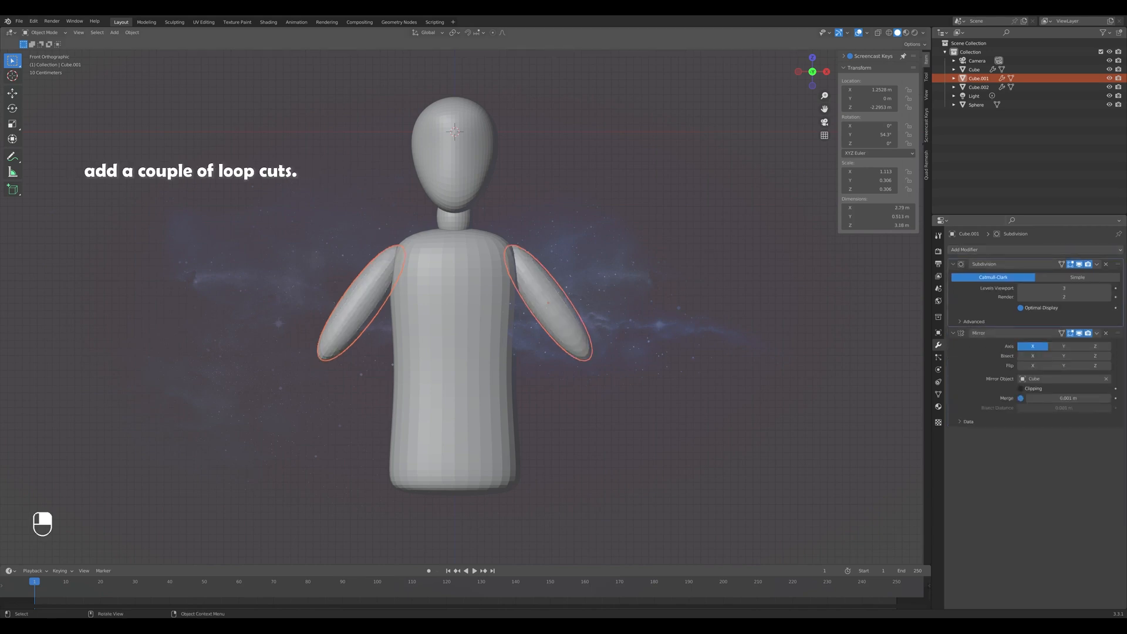
Add three centred loop cuts across the arm and scale them slightly inward along its local X axis.
key(Tab)
key(ctrl+r)
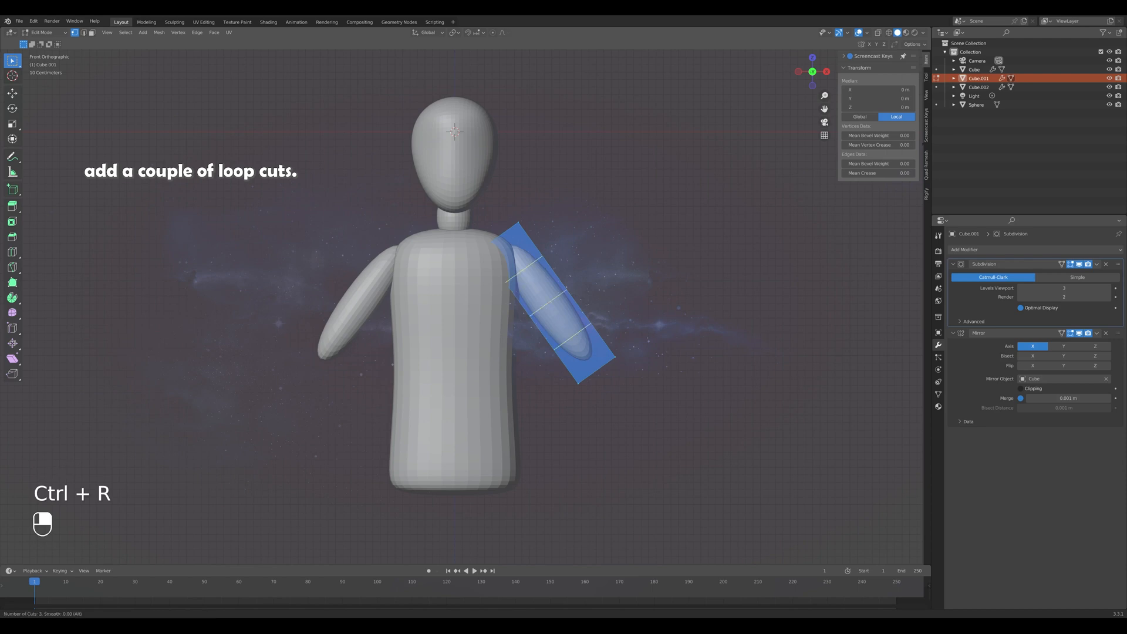
click(566, 305)
right_click(565, 306)
key(s)
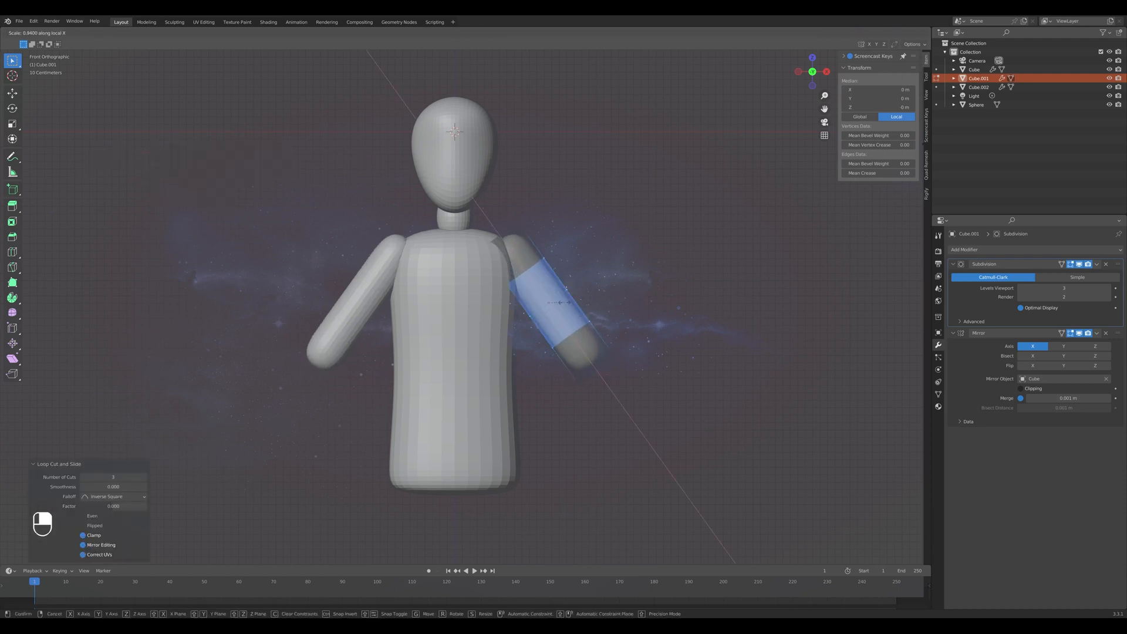
click(563, 303)
key(Tab)
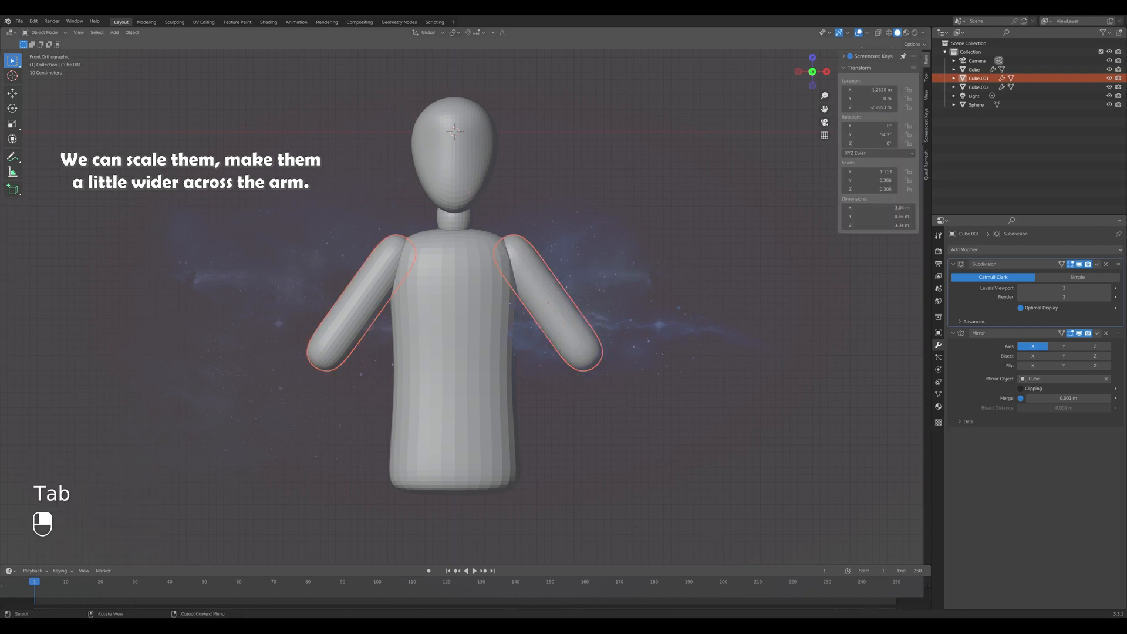
Duplicate the mirrored arms and move the copy down about 3.18 m along Z to serve as legs.
click(637, 311)
scroll(638, 311, down, 2)
middle_drag(638, 311, 587, 314)
key(KP_1)
scroll(517, 296, down, 2)
shift+middle_drag(516, 297, 512, 256)
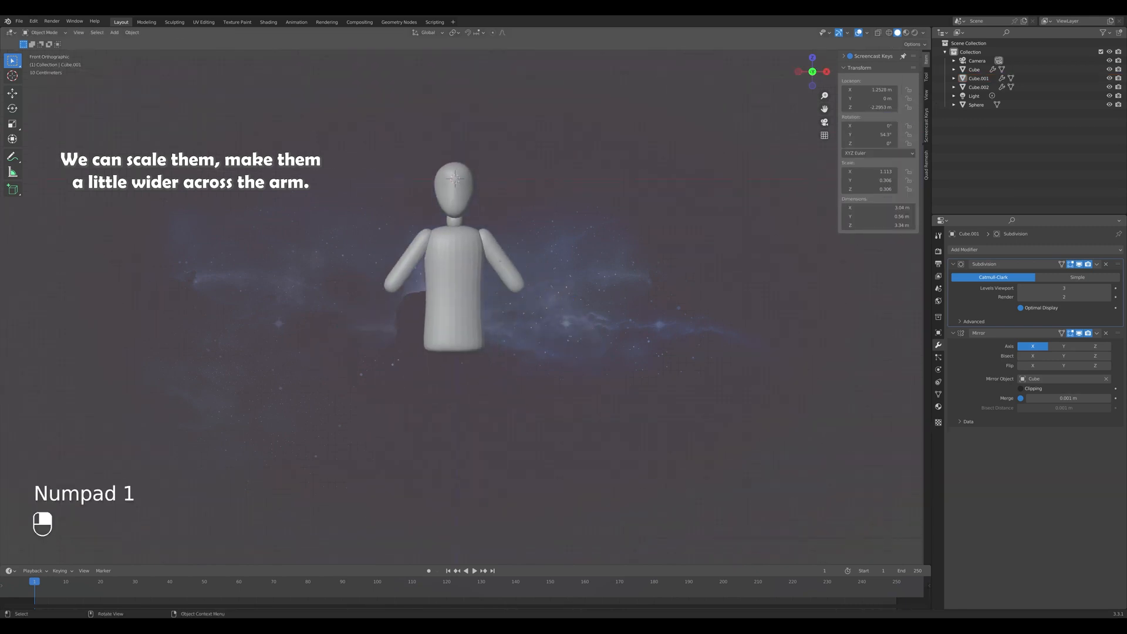
scroll(512, 257, up, 1)
click(508, 254)
key(shift+d)
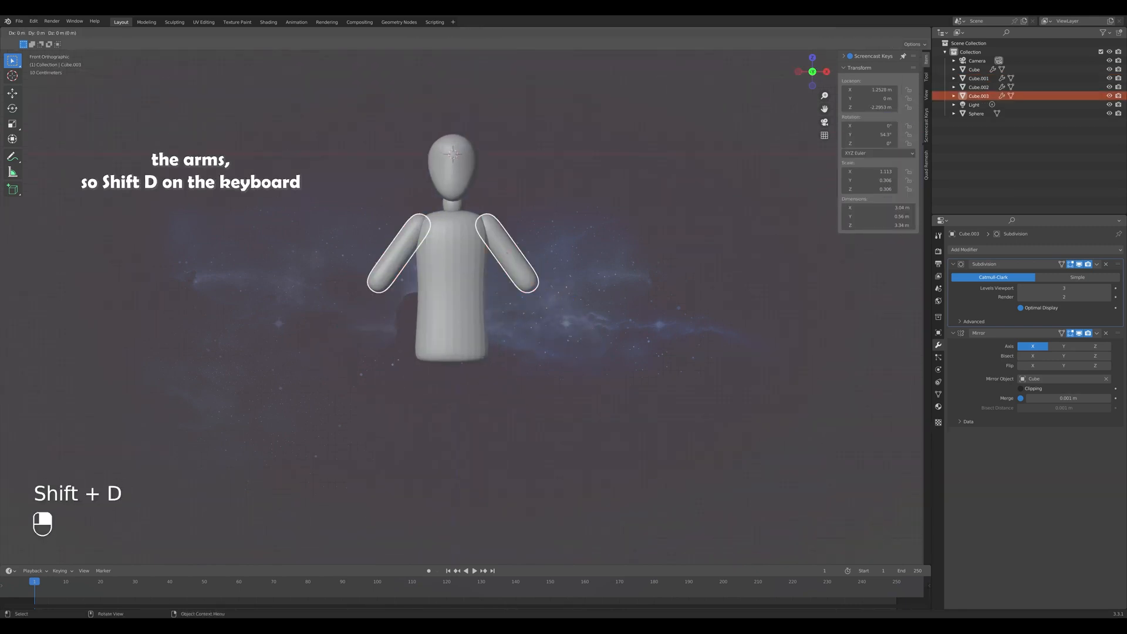
key(z)
click(508, 391)
Set the duplicated limbs' Y rotation to 90° so the legs stand vertical.
click(875, 135)
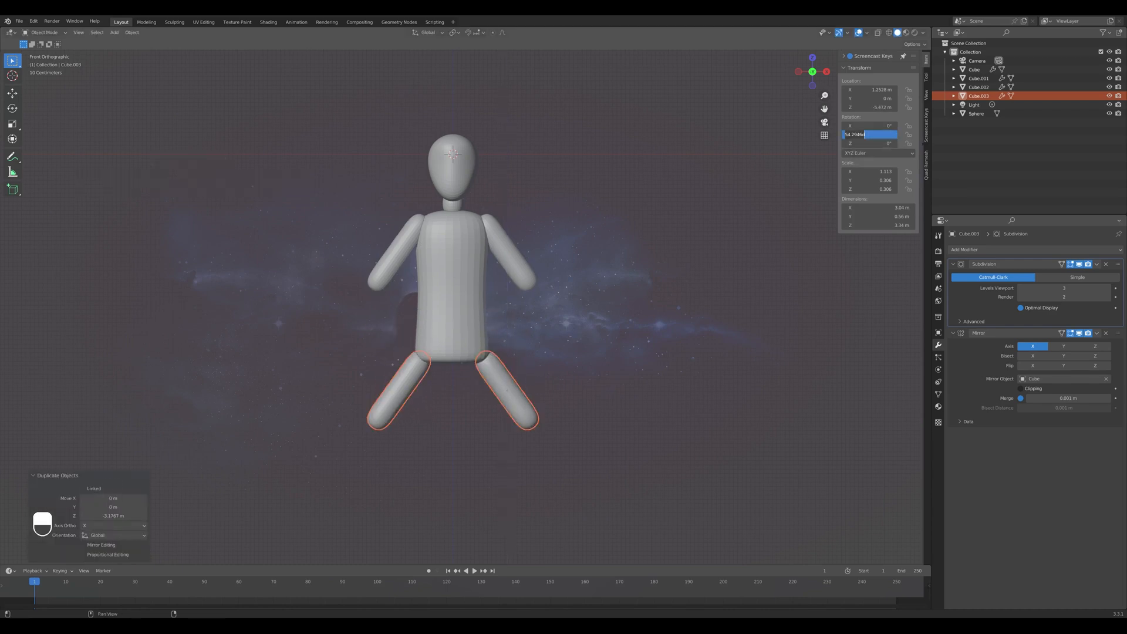
key(Return)
text(90)
key(Return)
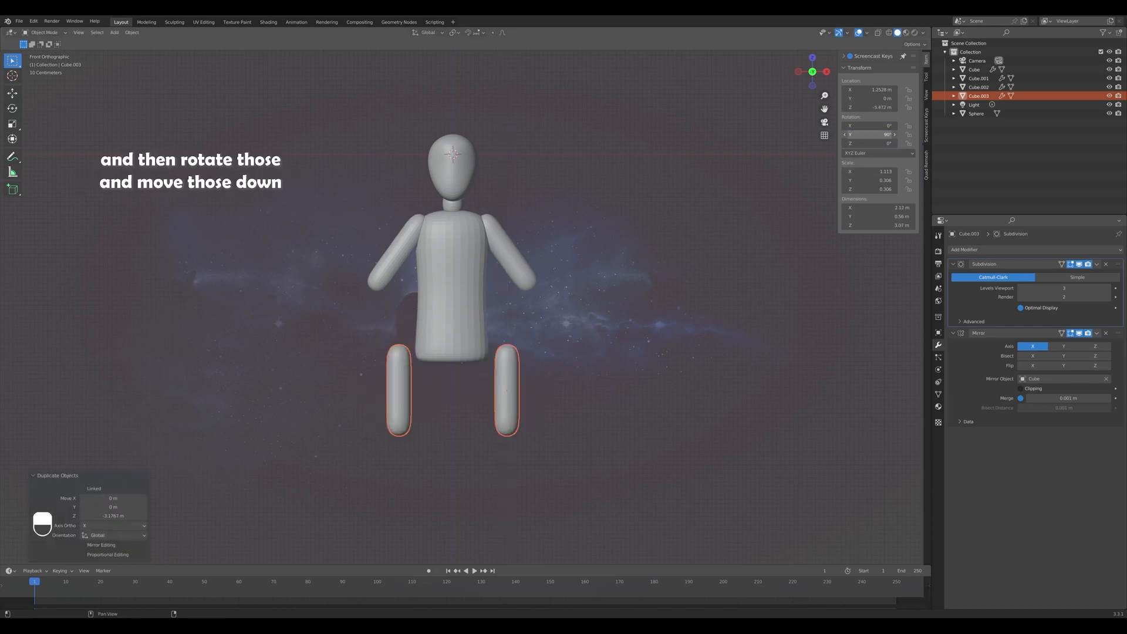
Move the legs about 0.89 m inward along X beneath the torso and check them from the side and front.
key(g)
key(x)
click(470, 382)
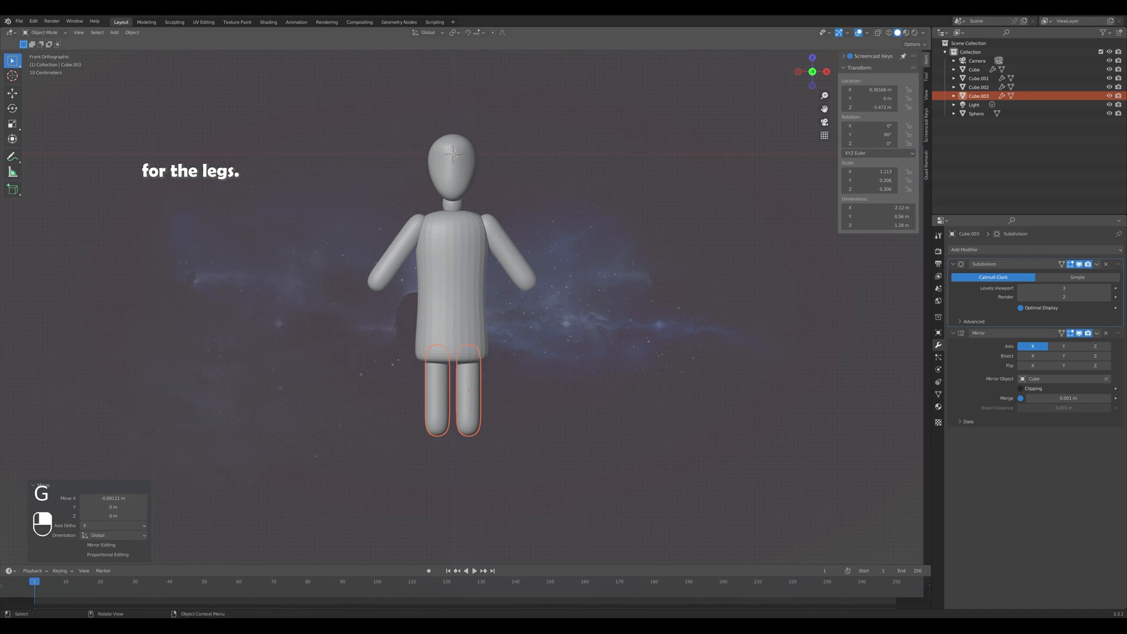
middle_drag(470, 382, 361, 383)
key(KP_3)
key(KP_1)
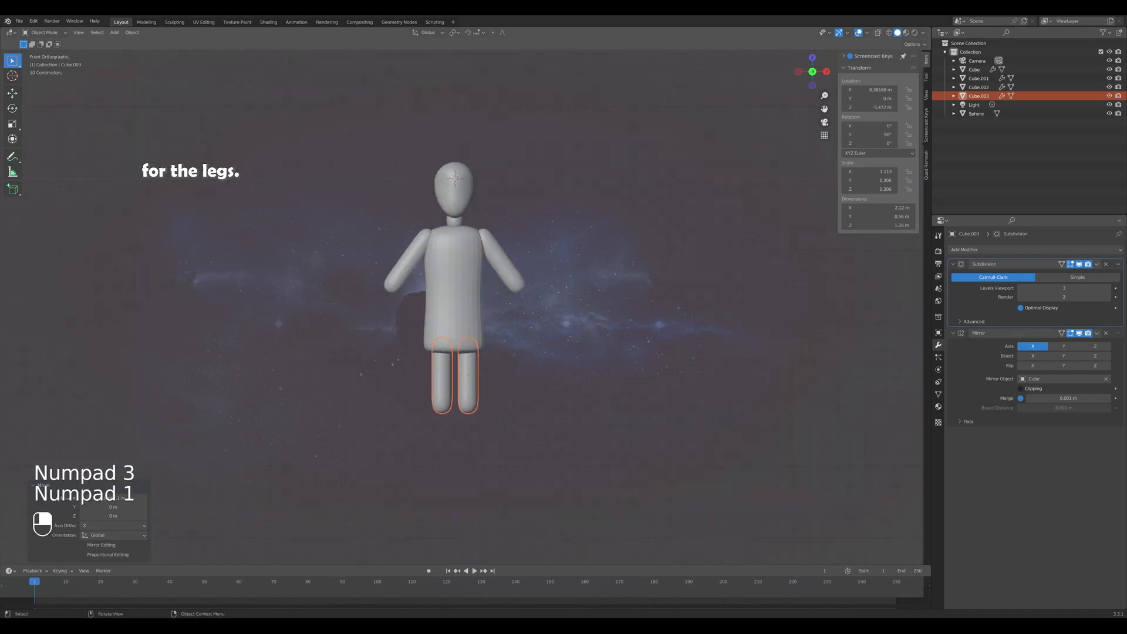
Scale the torso slightly narrower along the X axis.
shift+middle_drag(468, 375, 467, 300)
scroll(466, 300, up, 1)
shift+middle_drag(467, 252, 469, 345)
click(461, 322)
key(Tab)
scroll(461, 323, up, 1)
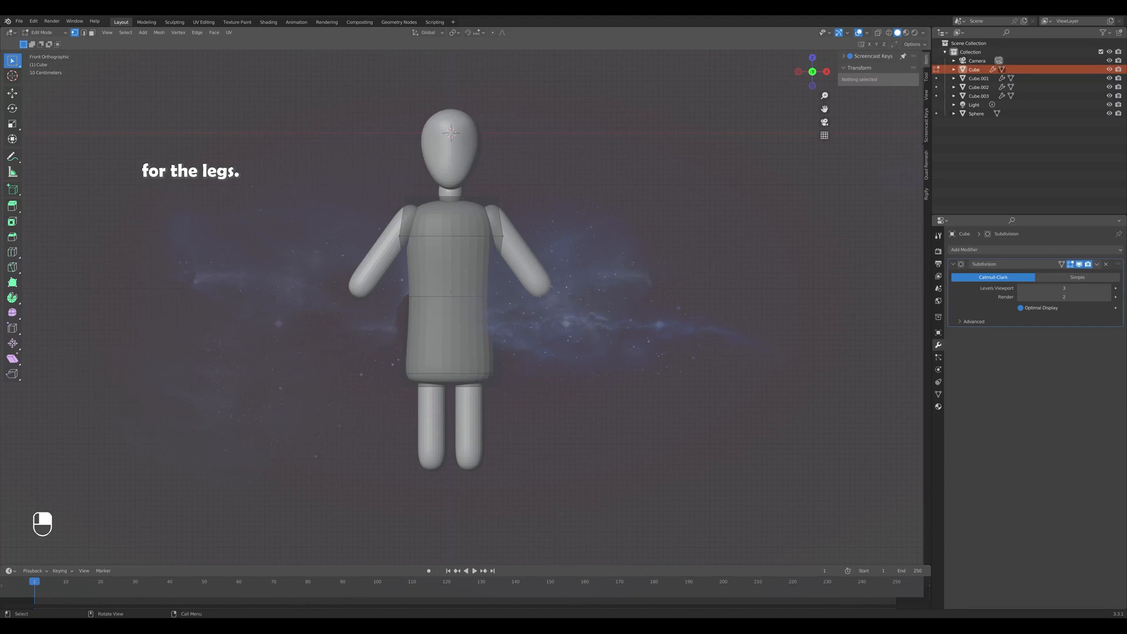
scroll(461, 323, up, 1)
scroll(461, 323, down, 2)
middle_drag(461, 323, 491, 323)
key(KP_1)
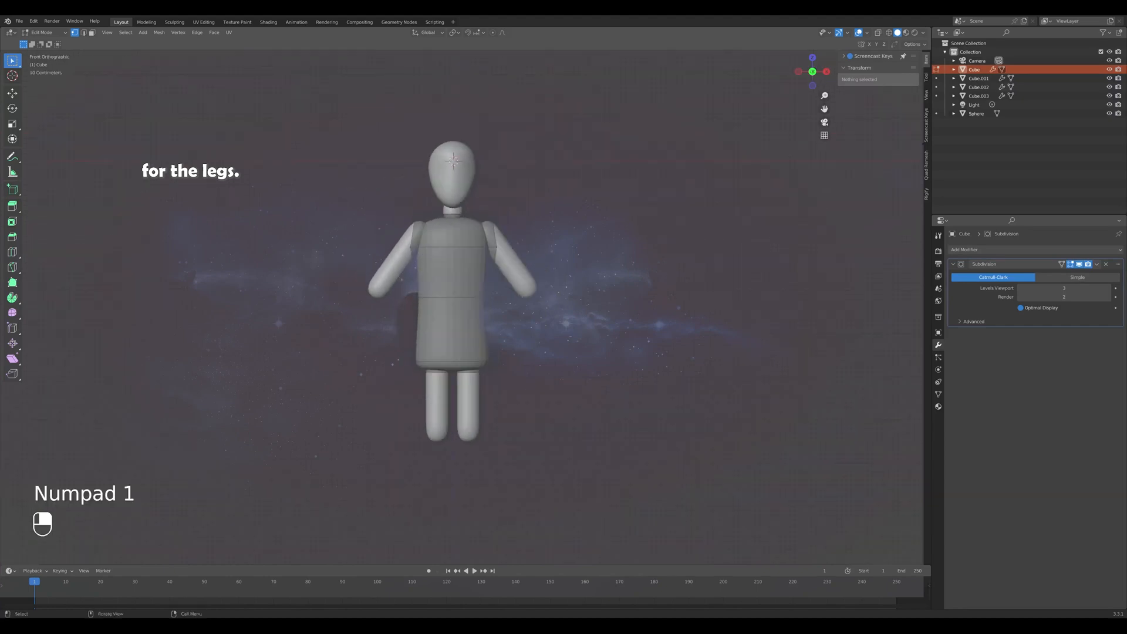
key(Tab)
key(s)
key(Return)
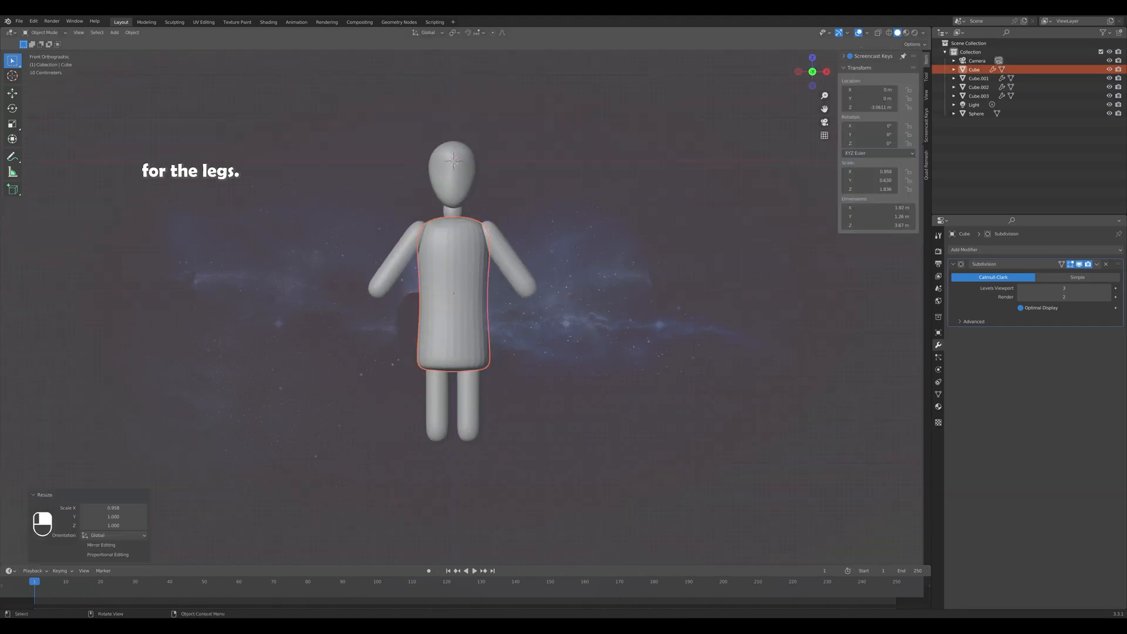
Scale the mirrored arms by 0.828 and move them slightly up and inward along X against the torso.
click(510, 261)
key(s)
click(519, 276)
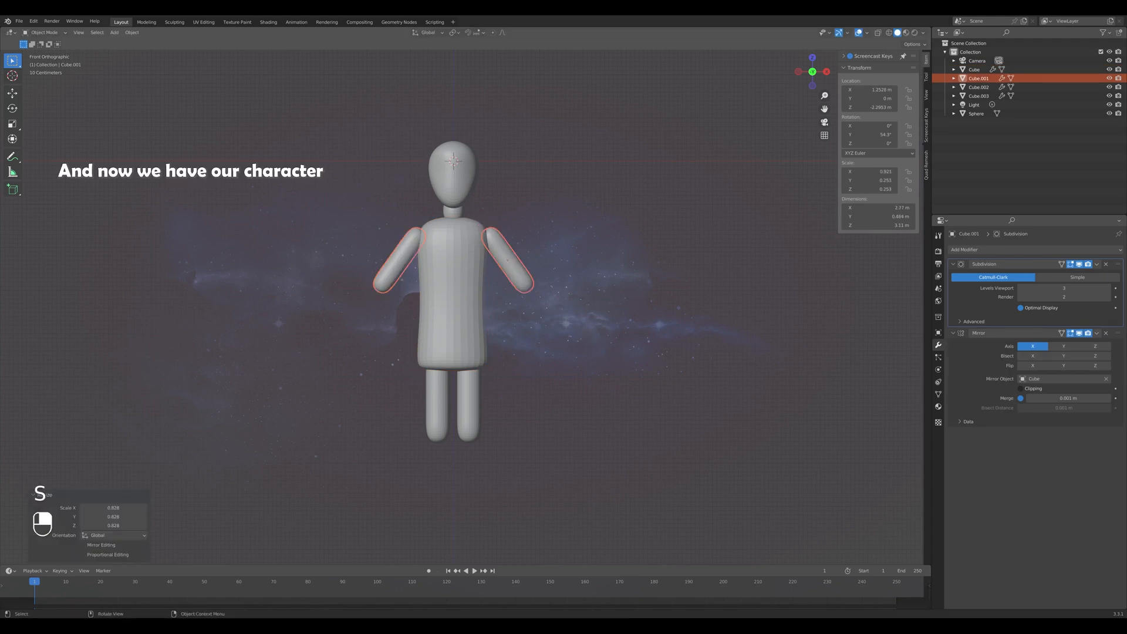
key(g)
middle_click(529, 268)
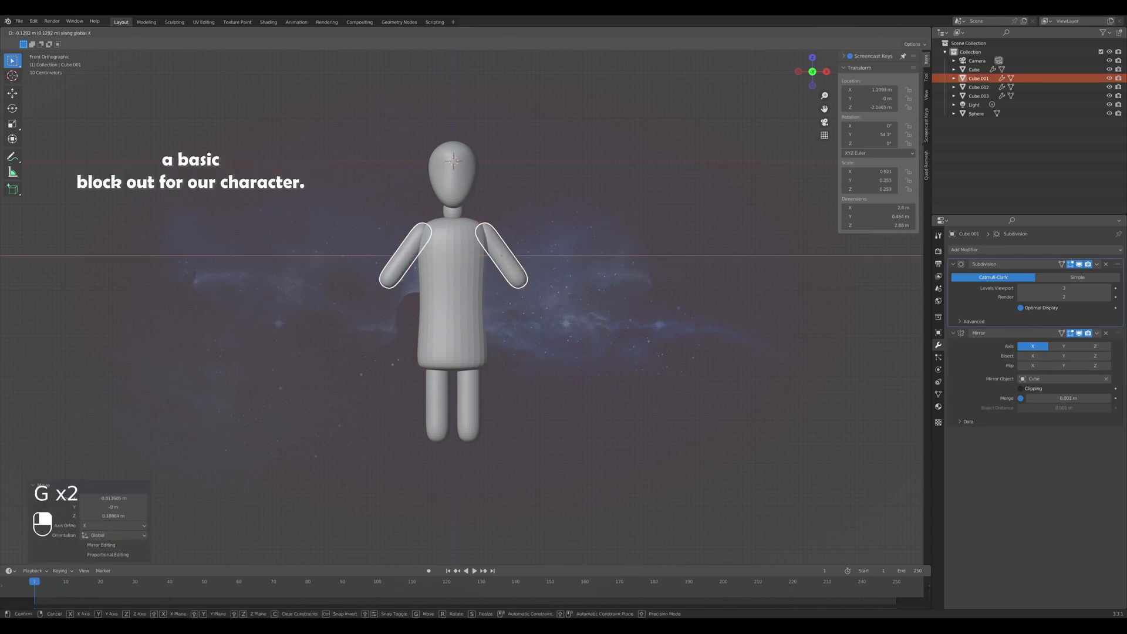
click(520, 267)
click(564, 282)
middle_drag(563, 282, 585, 292)
key(KP_1)
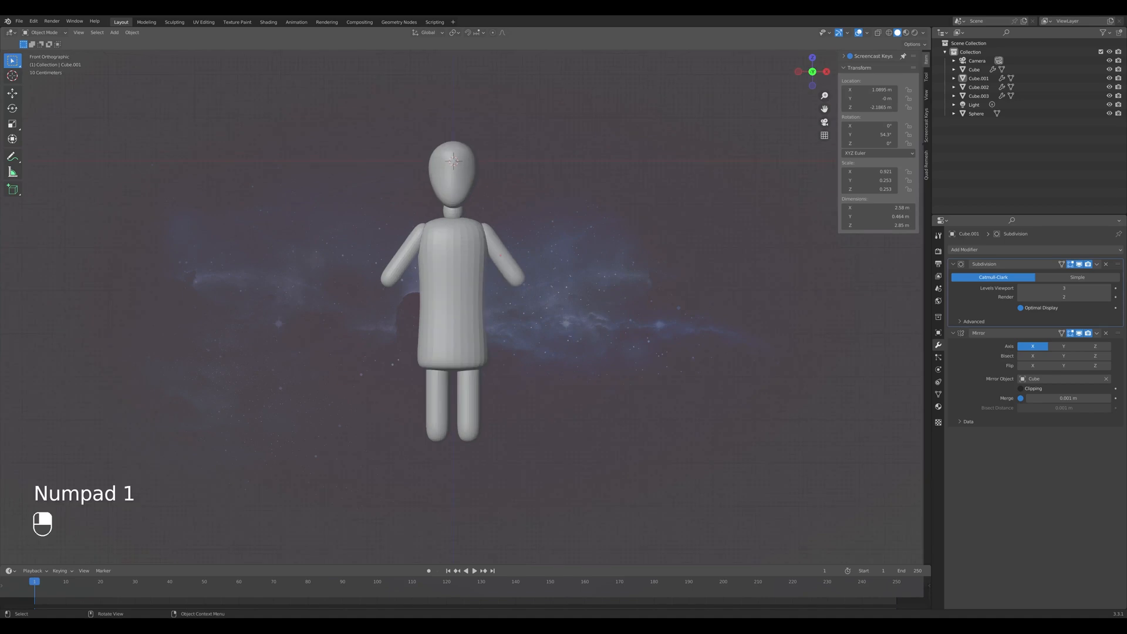
Lengthen the arms by about 1.19 along their local X axis and reposition them at the shoulders.
click(506, 259)
key(s)
key(x)
key(x)
click(520, 274)
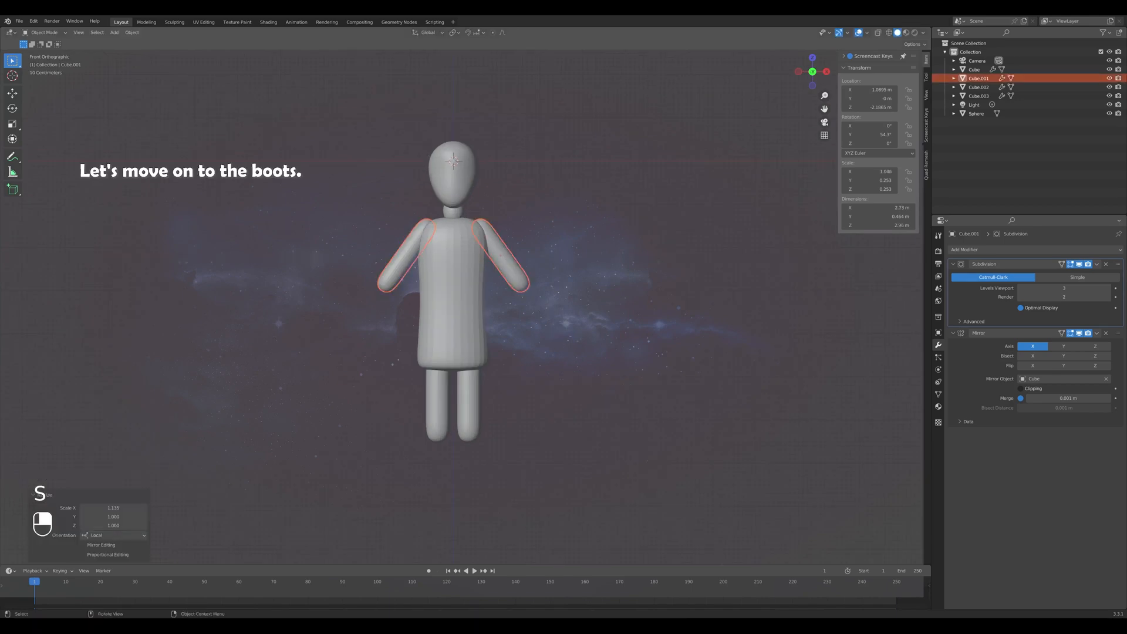
key(g)
click(520, 277)
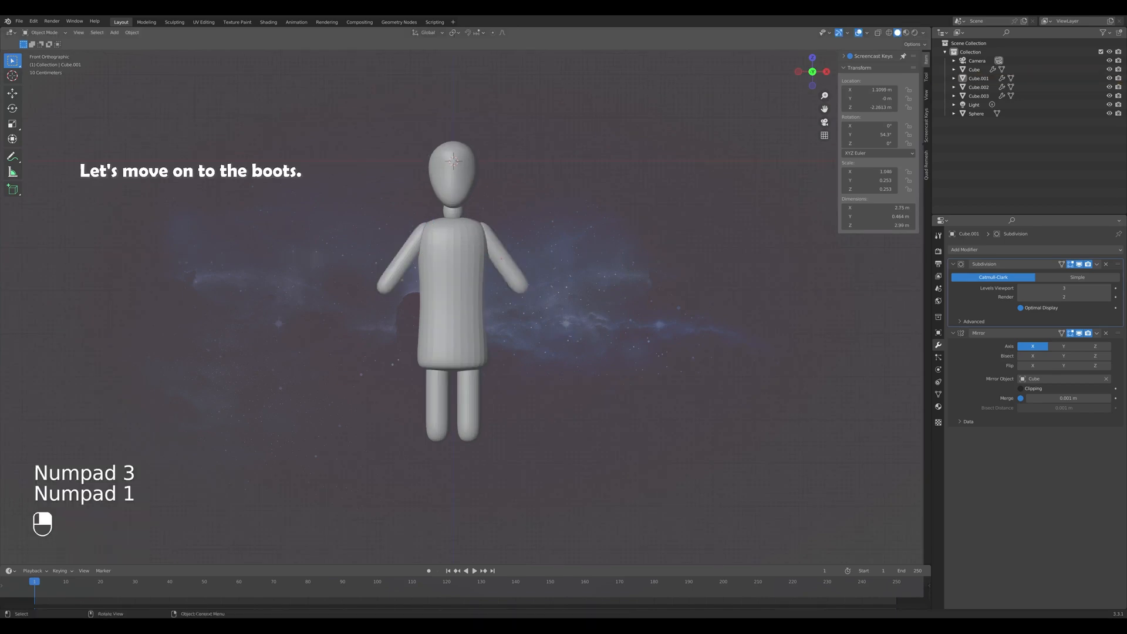
Add a cube for the boot, move it straight down below the legs and scale it by 0.367.
middle_drag(519, 392, 471, 396)
key(shift+a)
mouse_move(471, 396)
click(532, 405)
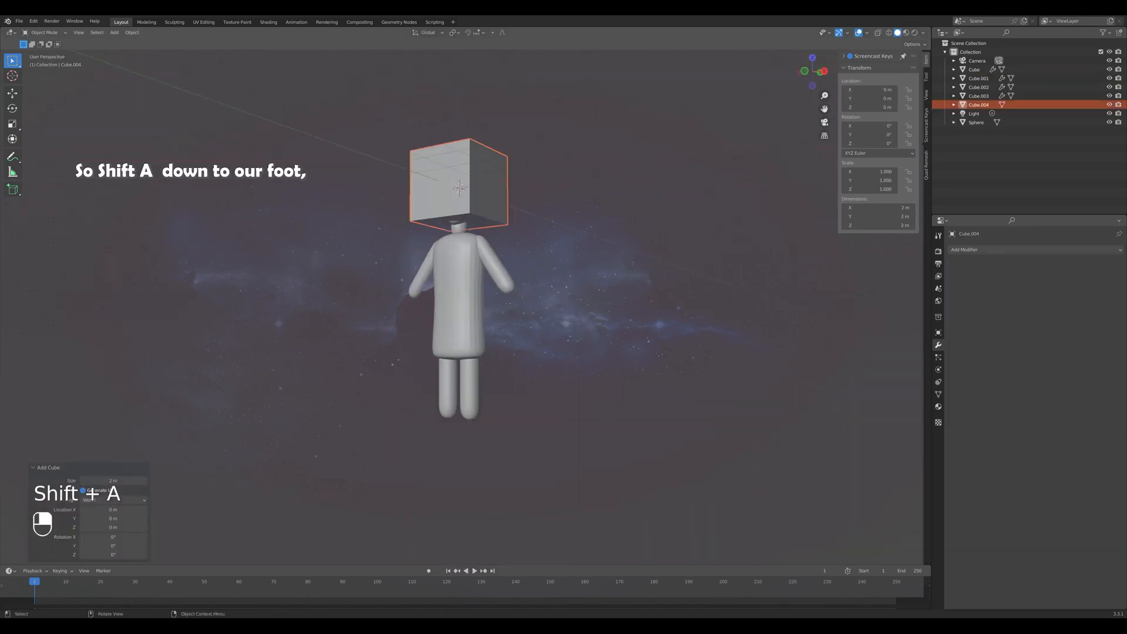
key(g)
click(471, 452)
key(s)
click(464, 467)
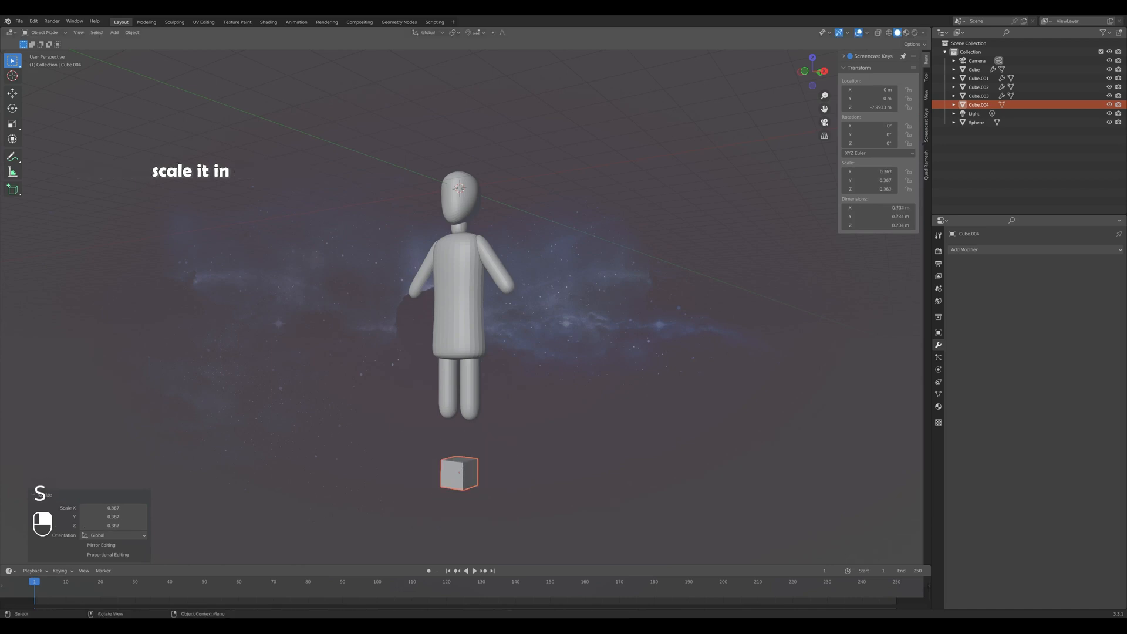
Raise the boot cube to the bottom of the legs and move it about 0.37 m along X onto one foot.
key(KP_1)
key(g)
click(455, 418)
key(g)
middle_click(468, 419)
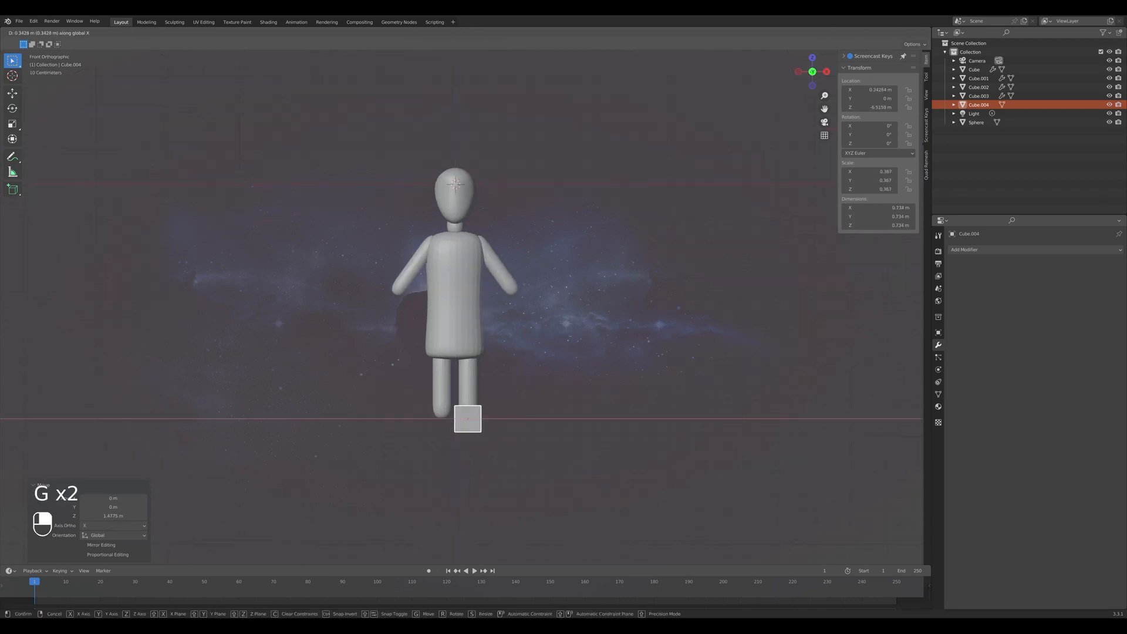
click(469, 419)
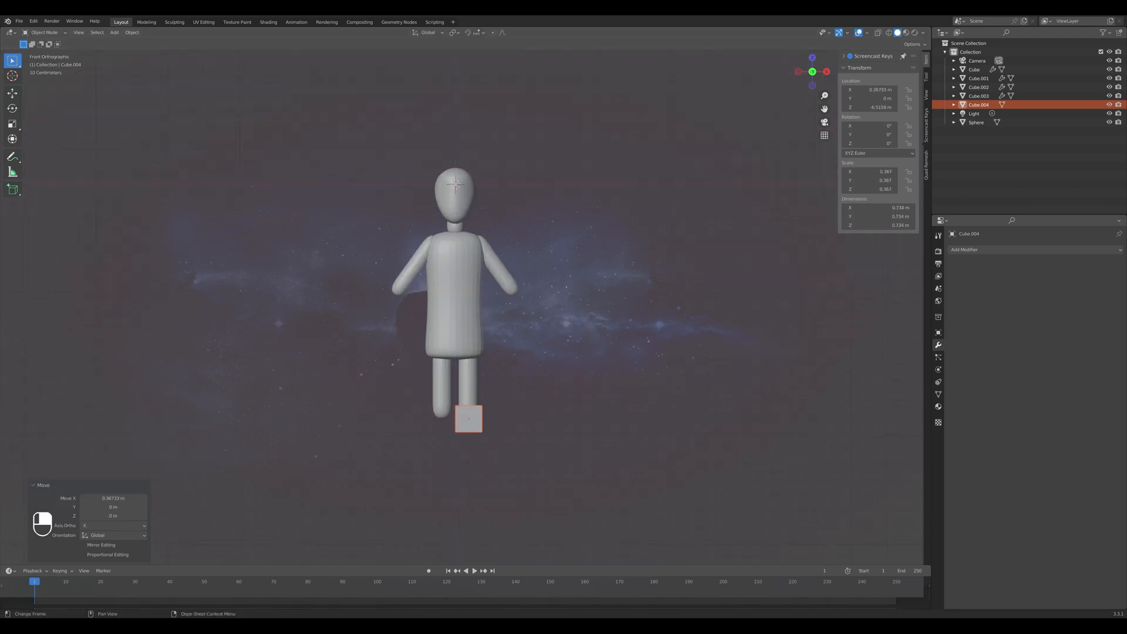
Move the mirrored legs slightly farther apart along X so the leg lines up with the boot cube.
key(KP_3)
scroll(470, 326, up, 3)
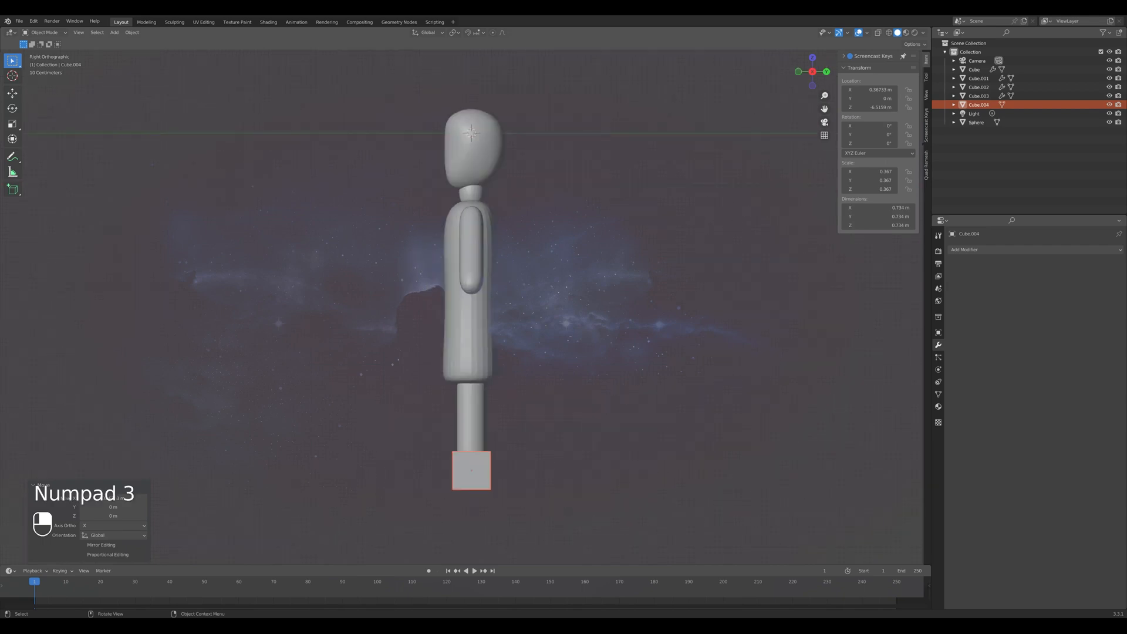
middle_drag(411, 376, 514, 402)
key(KP_1)
click(469, 418)
key(g)
middle_click(471, 419)
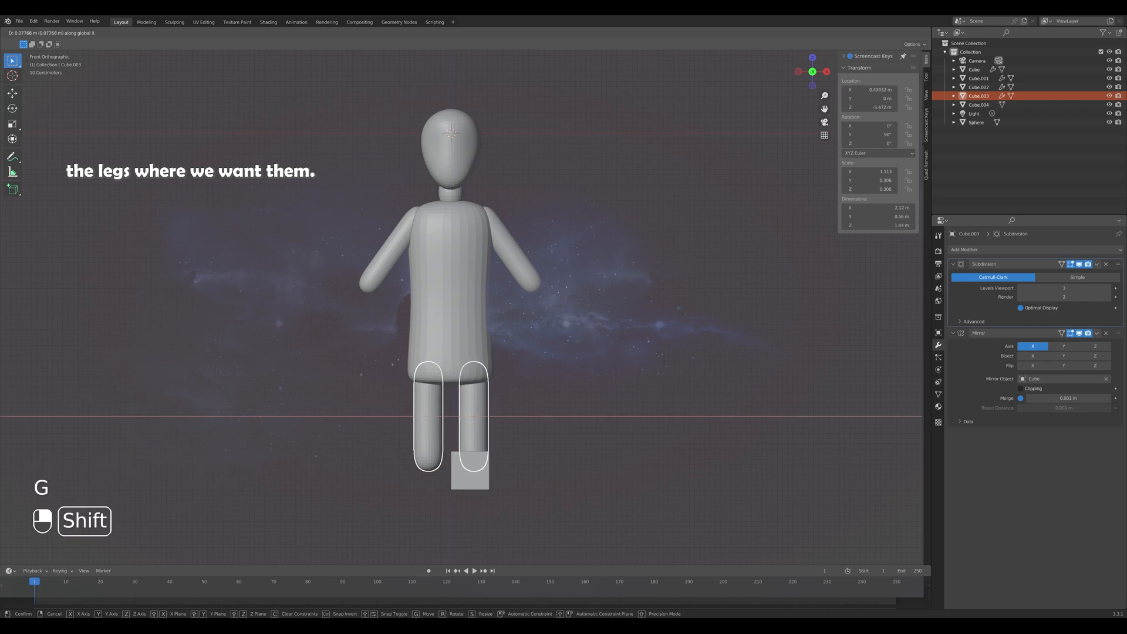
click(474, 419)
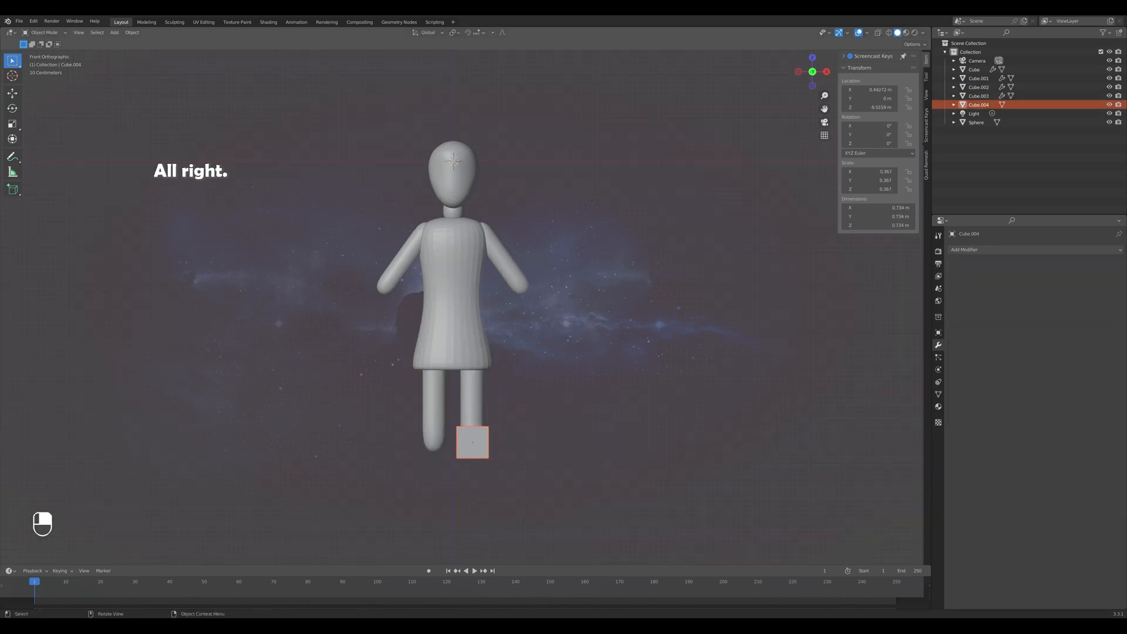
Extrude the boot cube's front face about 0.85 m forward along Y and pull it back slightly to form the foot.
key(KP_3)
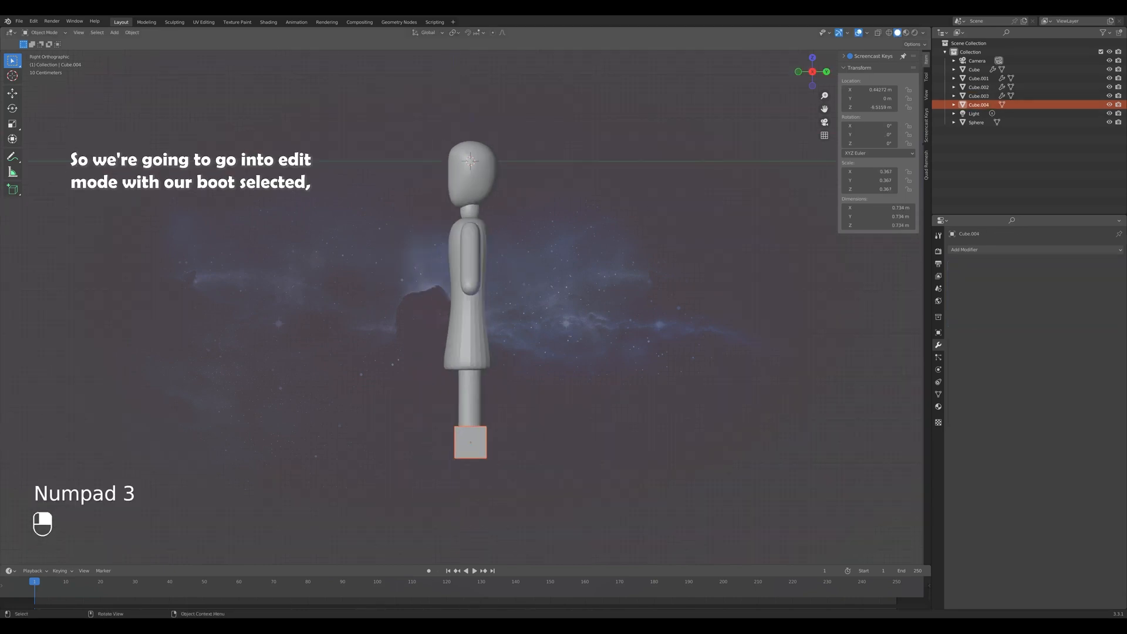
key(Tab)
middle_drag(423, 411, 467, 459)
click(461, 424)
key(e)
click(420, 438)
key(KP_3)
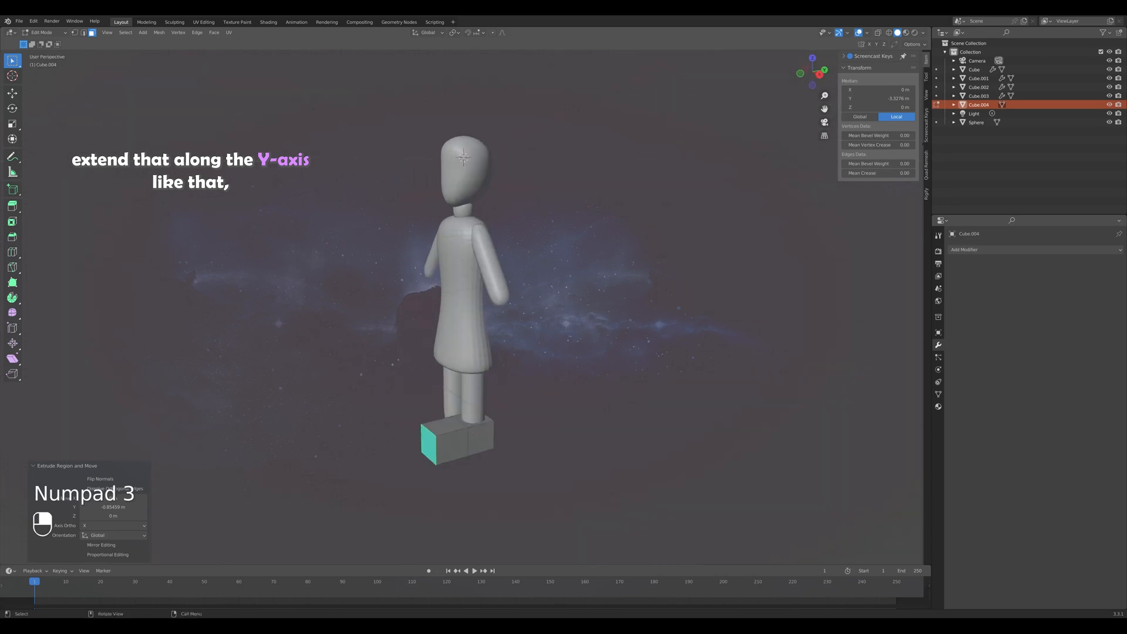
key(g)
key(y)
click(464, 449)
Lower the top front edge of the boot about 0.34 m along Z to slope the toe.
click(469, 425)
click(451, 426)
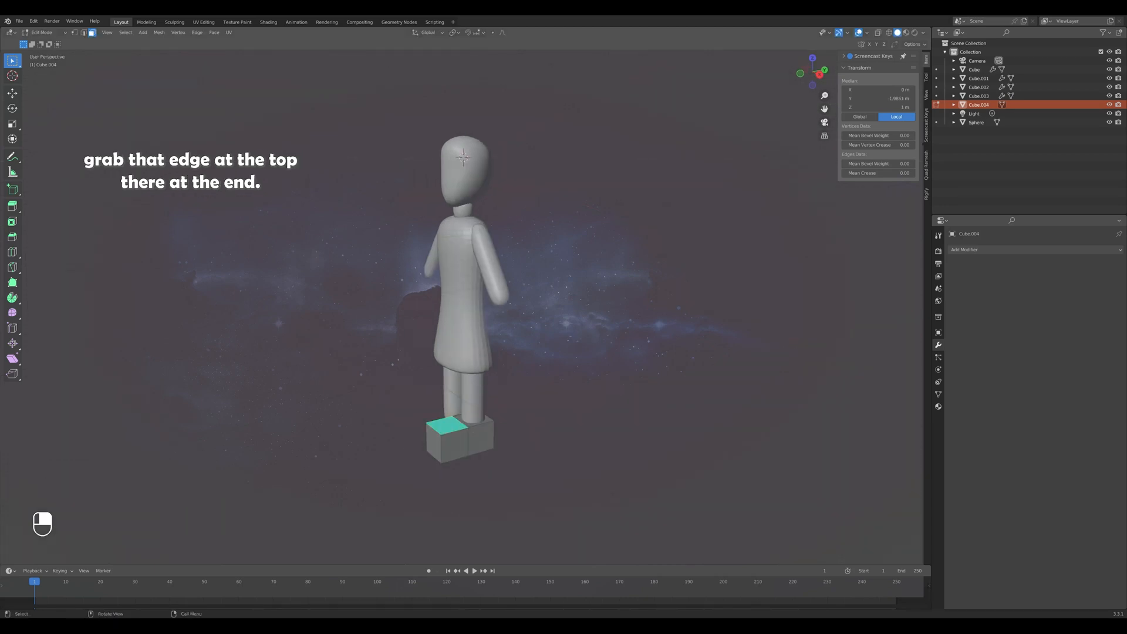
key(g)
key(z)
click(436, 443)
middle_drag(436, 443, 370, 442)
key(KP_1)
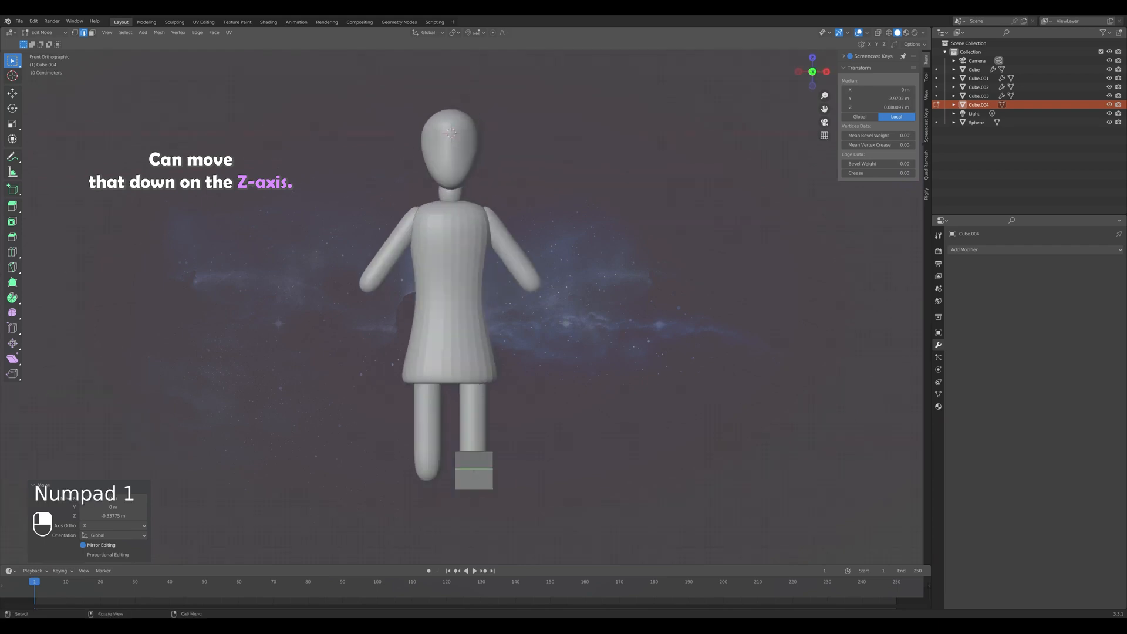
Select the boot's whole front end and scale it by 0.847.
shift+click(473, 470)
key(s)
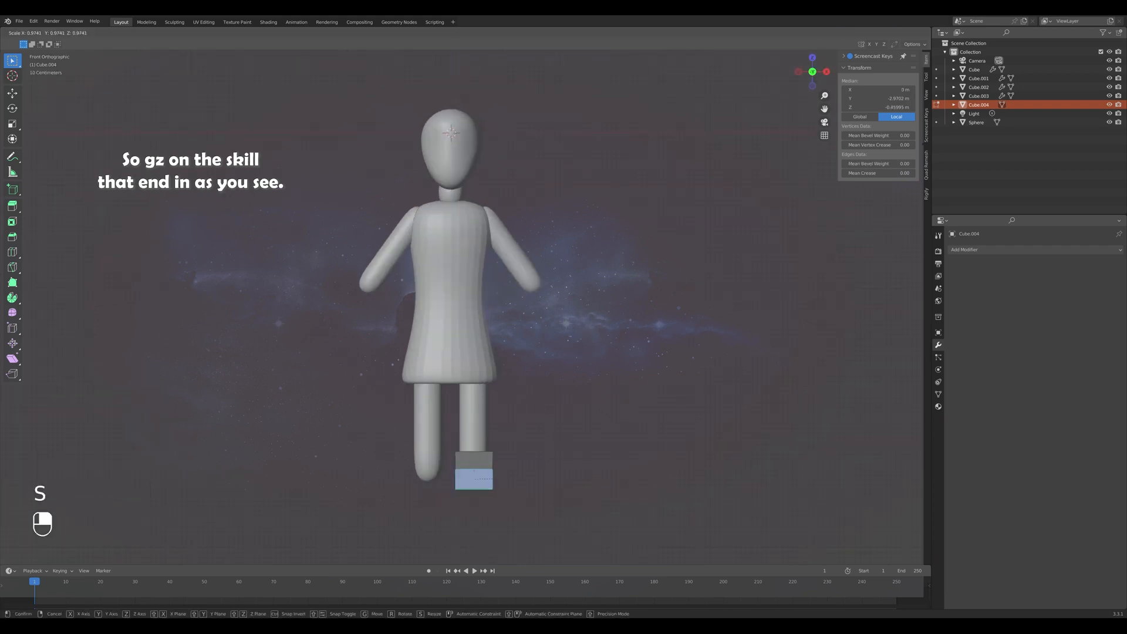
click(477, 465)
middle_drag(477, 466, 391, 486)
Give the boot a Subdivision Surface modifier and add a centred loop cut to the foot.
click(974, 251)
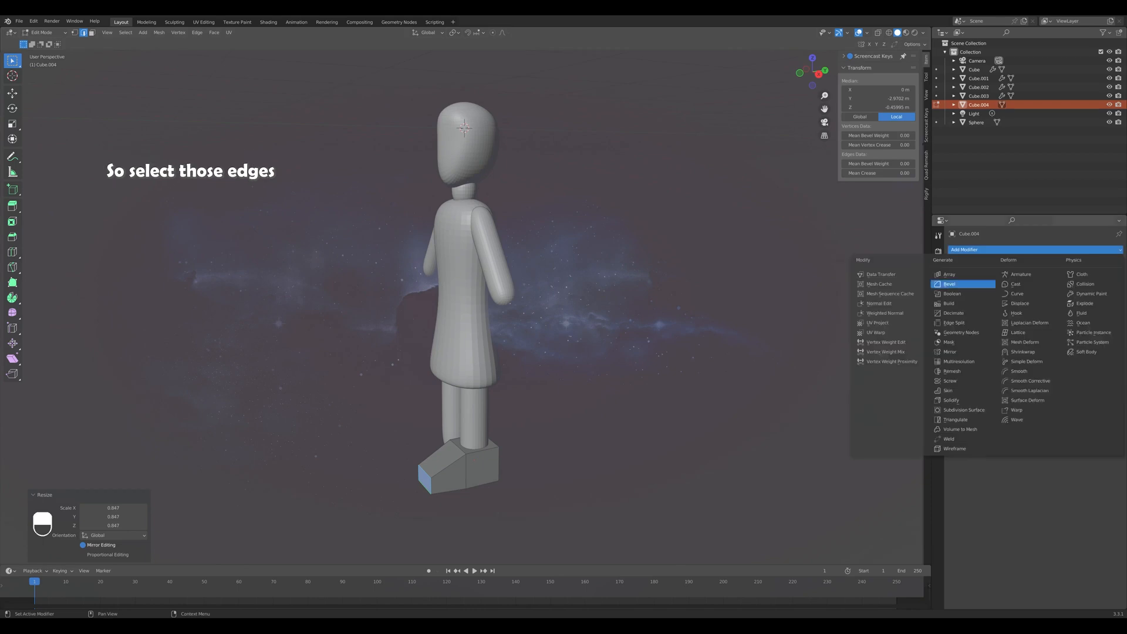
click(964, 411)
mouse_move(587, 411)
middle_down()
mouse_move(611, 447)
mouse_move(623, 417)
mouse_move(637, 418)
mouse_move(608, 418)
middle_up()
key(ctrl+r)
click(456, 470)
right_click(456, 469)
mouse_move(456, 470)
middle_down()
mouse_move(537, 470)
mouse_move(457, 470)
middle_up()
Extrude the boot's top face about 1.23 m upward around the leg and scale it by 1.671.
key(3)
click(478, 447)
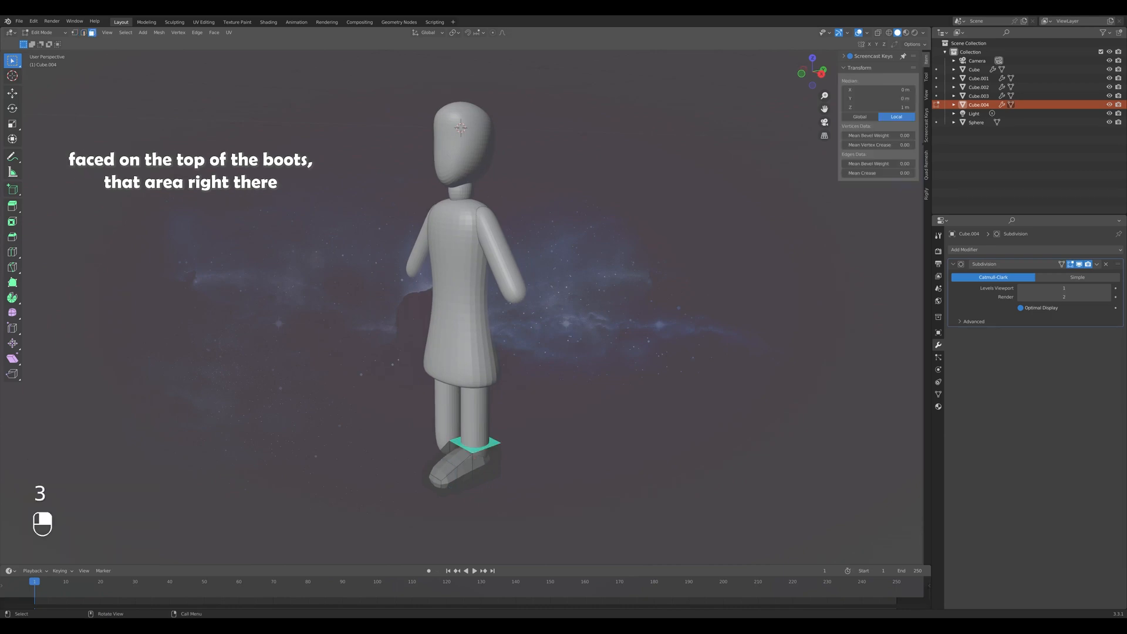
key(KP_1)
key(e)
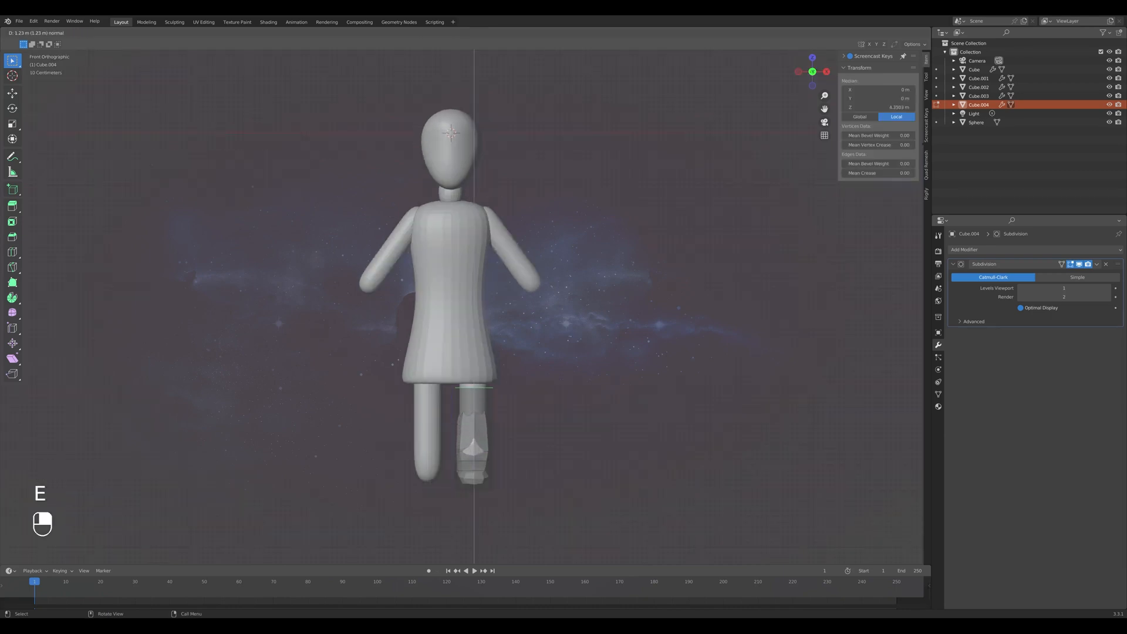
click(478, 385)
key(s)
click(513, 386)
middle_drag(514, 385, 461, 394)
key(KP_1)
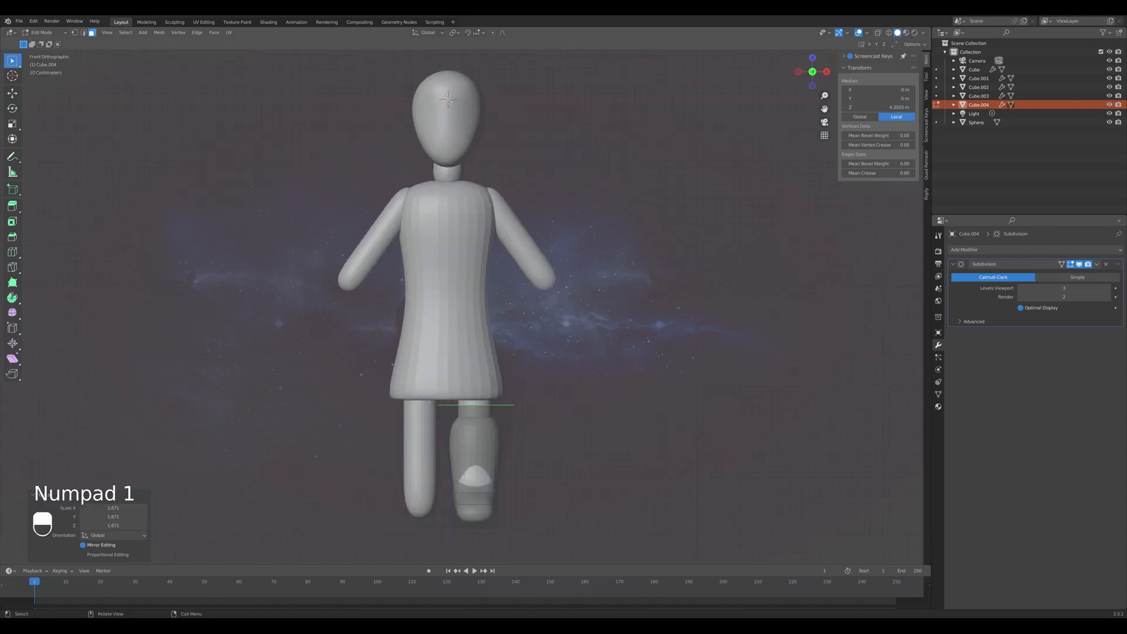
Add three evenly spaced, centred loop cuts around the boot's shaft.
key(ctrl+r)
scroll(500, 455, down, 1)
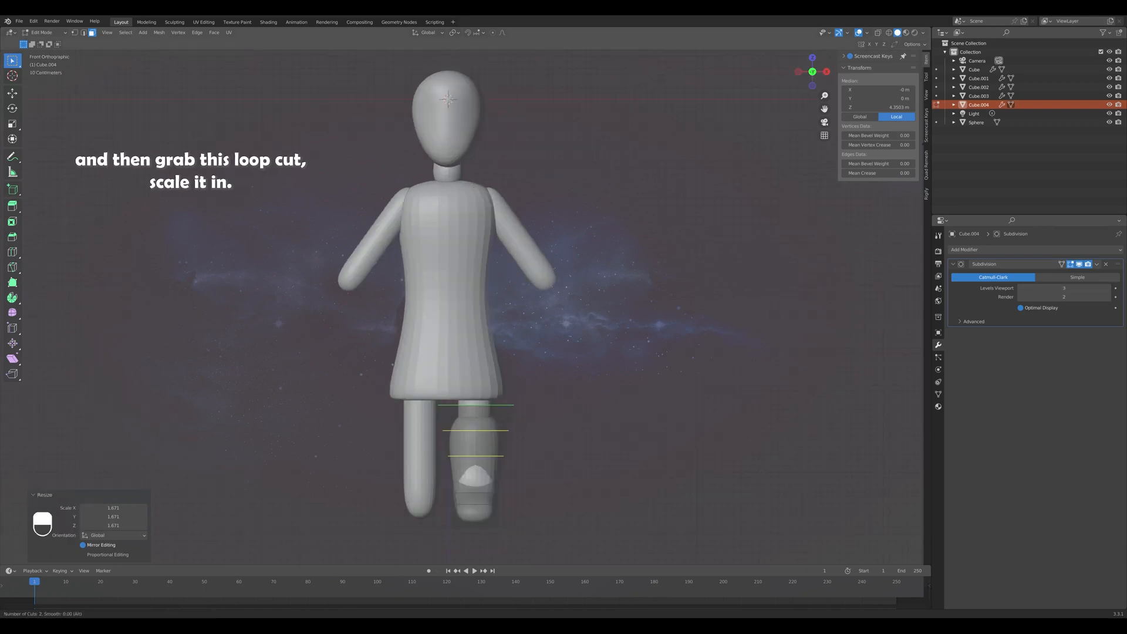
scroll(501, 456, up, 1)
click(501, 455)
right_click(501, 456)
middle_drag(501, 456, 490, 464)
Select the edges around the boot's top opening and scale them by 0.766.
click(486, 412)
middle_drag(486, 413, 381, 412)
shift+click(462, 416)
key(KP_1)
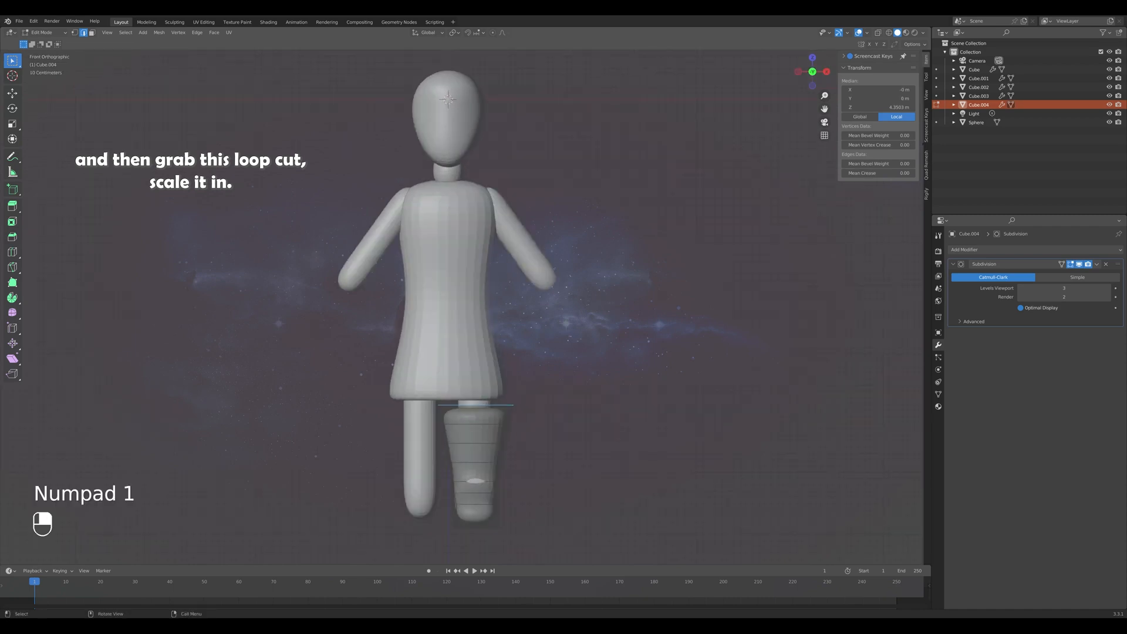
key(s)
click(469, 415)
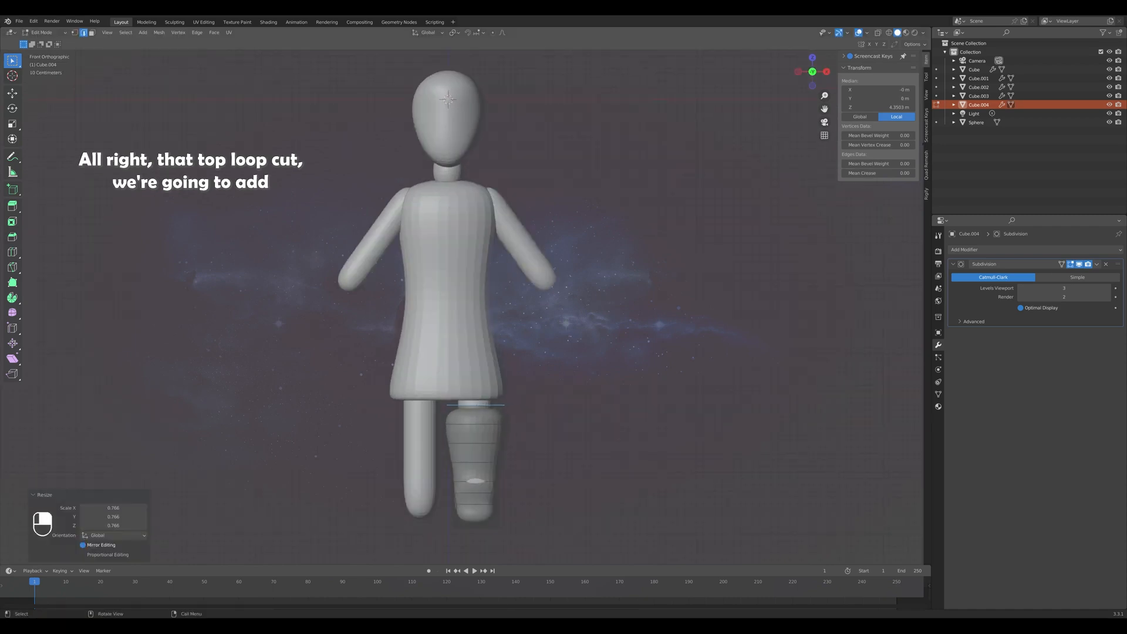
Enable proportional editing with Smooth falloff and scale the shaft's middle edge loop inward.
mouse_move(468, 415)
middle_down()
mouse_move(517, 421)
mouse_move(473, 423)
middle_up()
alt+click(477, 449)
scroll(477, 448, up, 1)
key(KP_1)
scroll(477, 449, down, 2)
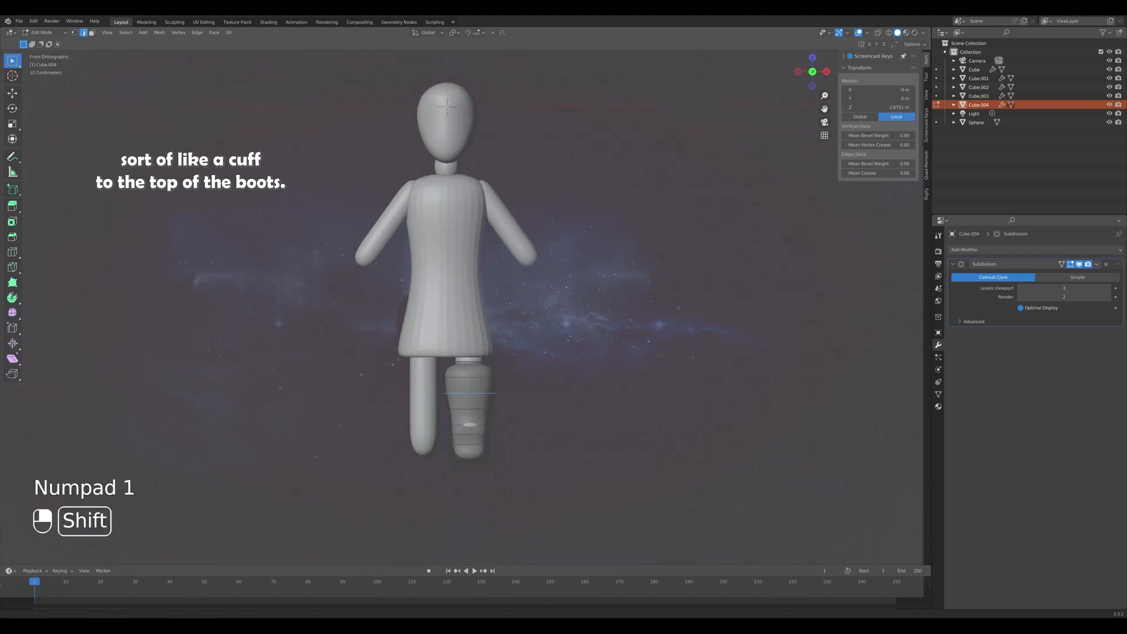
click(493, 33)
click(504, 32)
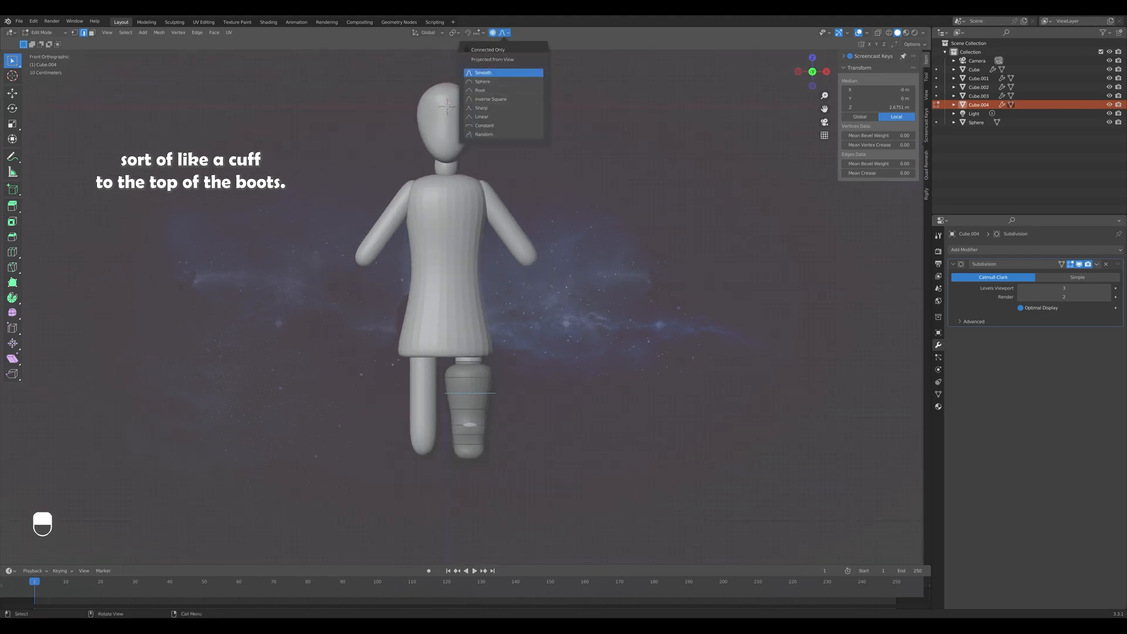
click(483, 72)
key(s)
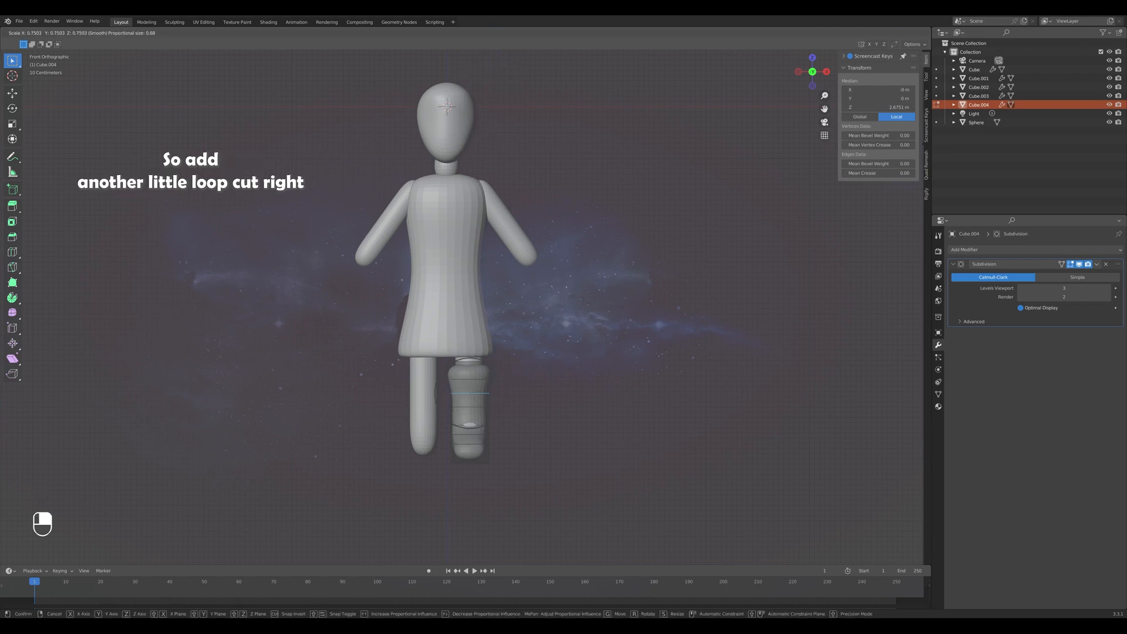
click(516, 405)
middle_drag(499, 400, 499, 301)
key(KP_1)
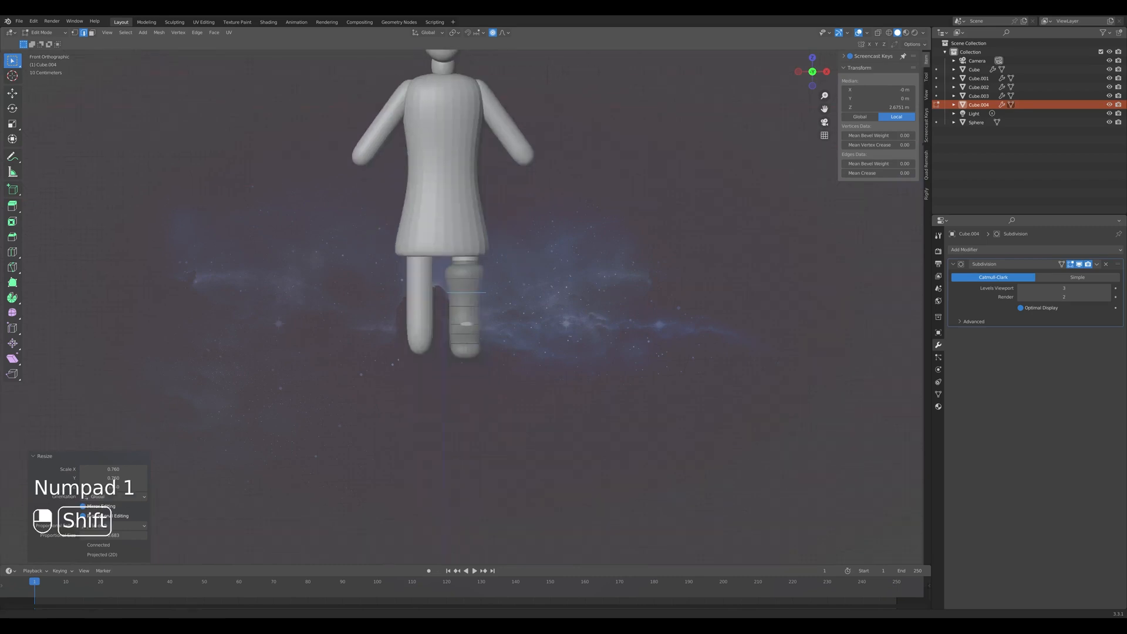
Move the shaft's uppermost loop cut about 0.10 m down along Z, using a small proportional editing radius.
scroll(474, 303, up, 4)
alt+shift+click(468, 255)
alt+shift+click(468, 254)
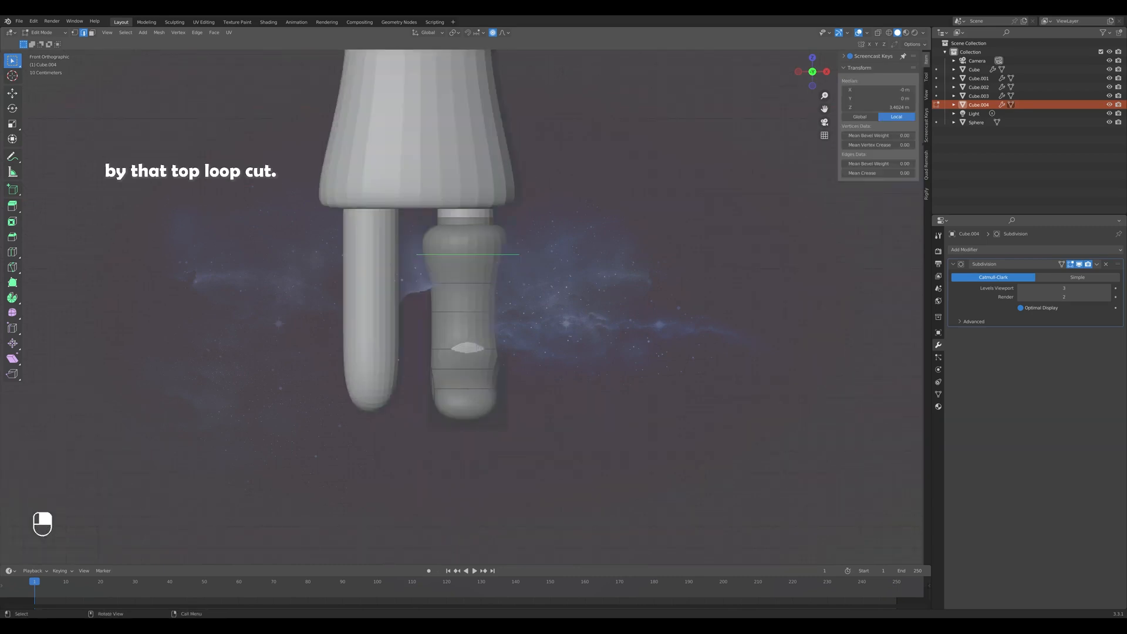
key(g)
key(z)
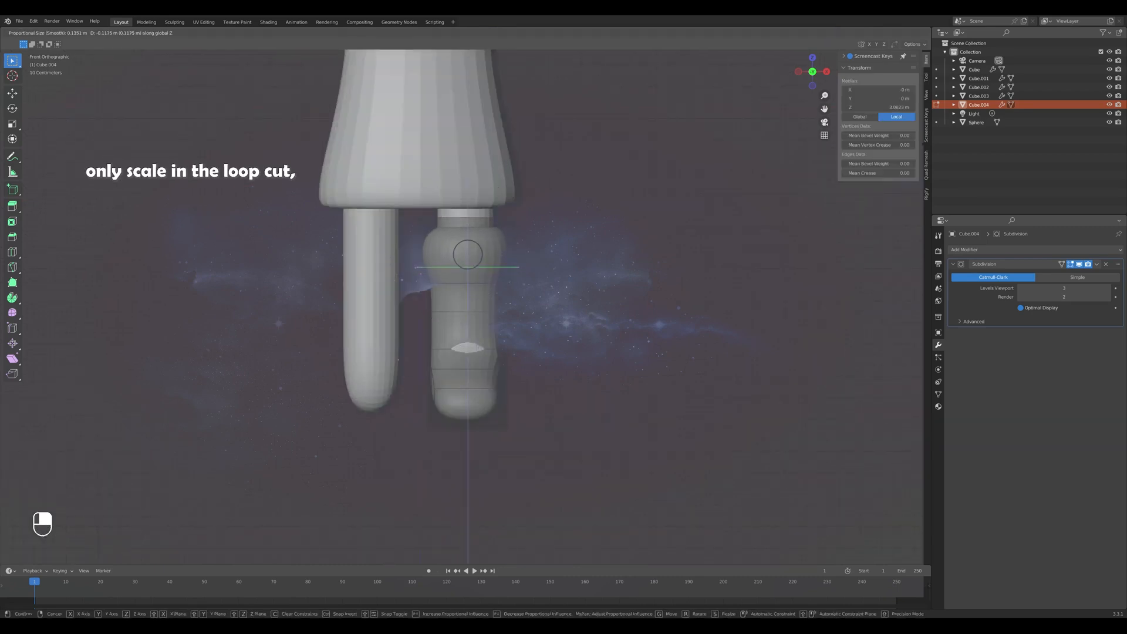
click(468, 254)
middle_drag(468, 255, 446, 250)
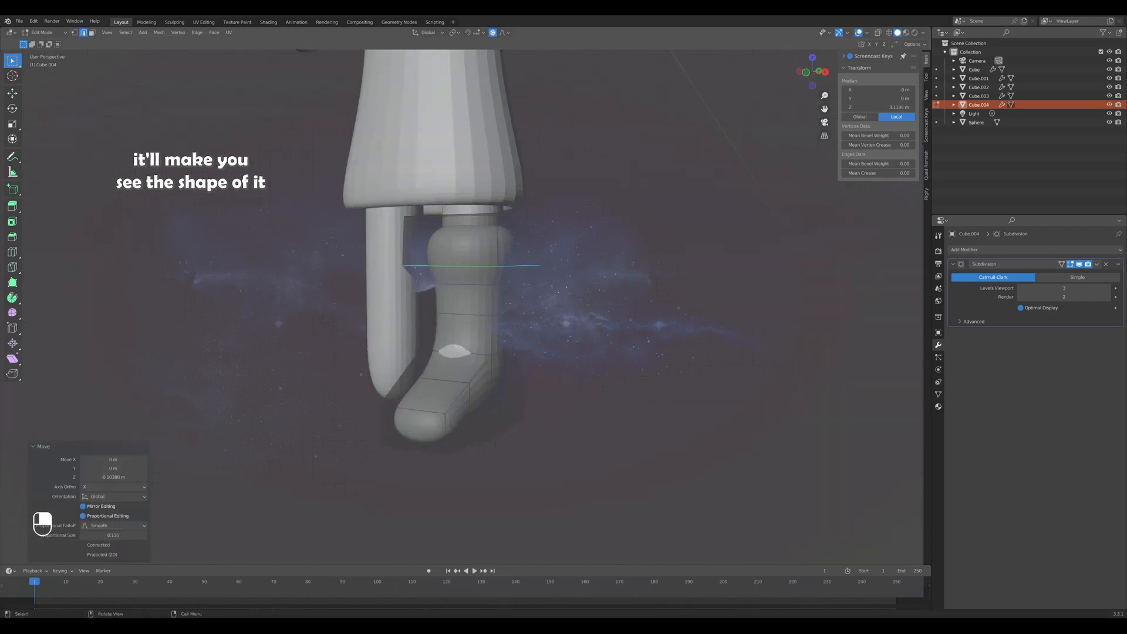
Try to add a loop cut around the boot's cuff, above the uppermost shaft loop.
key(ctrl+r)
click(493, 251)
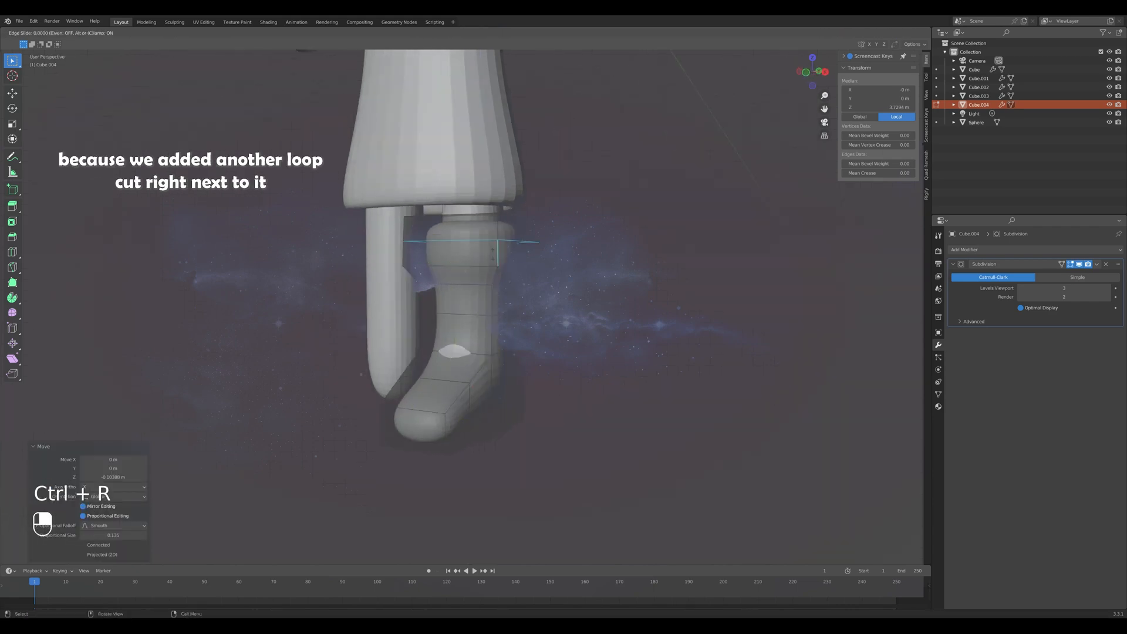
click(468, 265)
Scale the edge loop just below the boot's cuff inward by about 0.79 and check the result in Object Mode.
key(KP_1)
mouse_move(468, 266)
middle_down()
mouse_move(457, 270)
mouse_move(468, 266)
middle_up()
key(KP_1)
key(KP_1)
key(KP_1)
key(s)
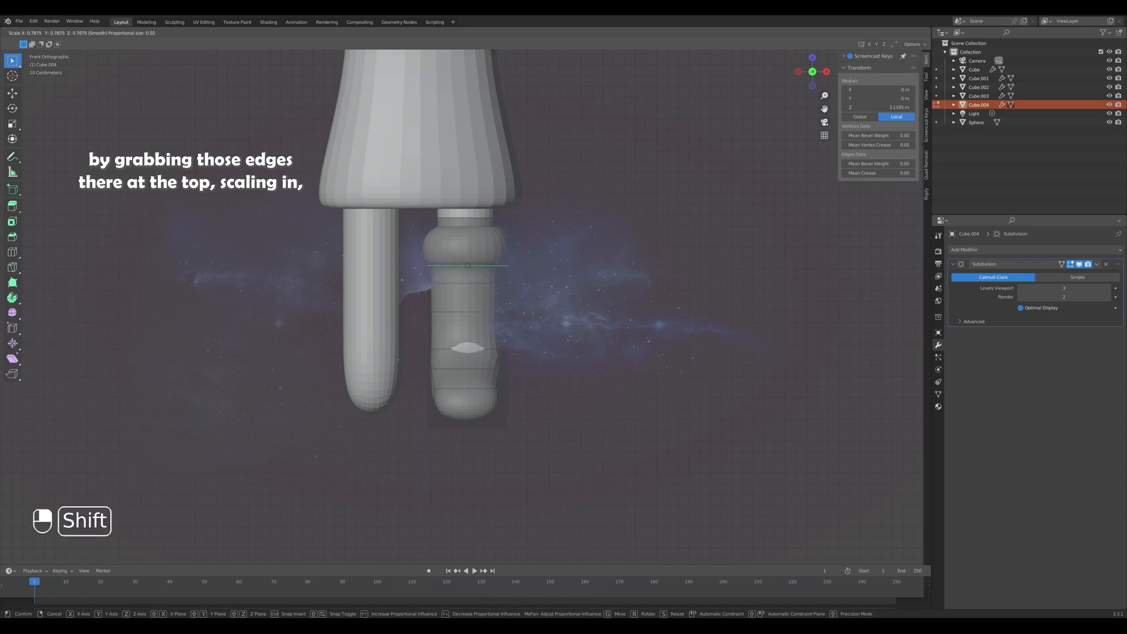
click(468, 266)
key(Tab)
scroll(468, 266, down, 3)
middle_drag(468, 266, 505, 273)
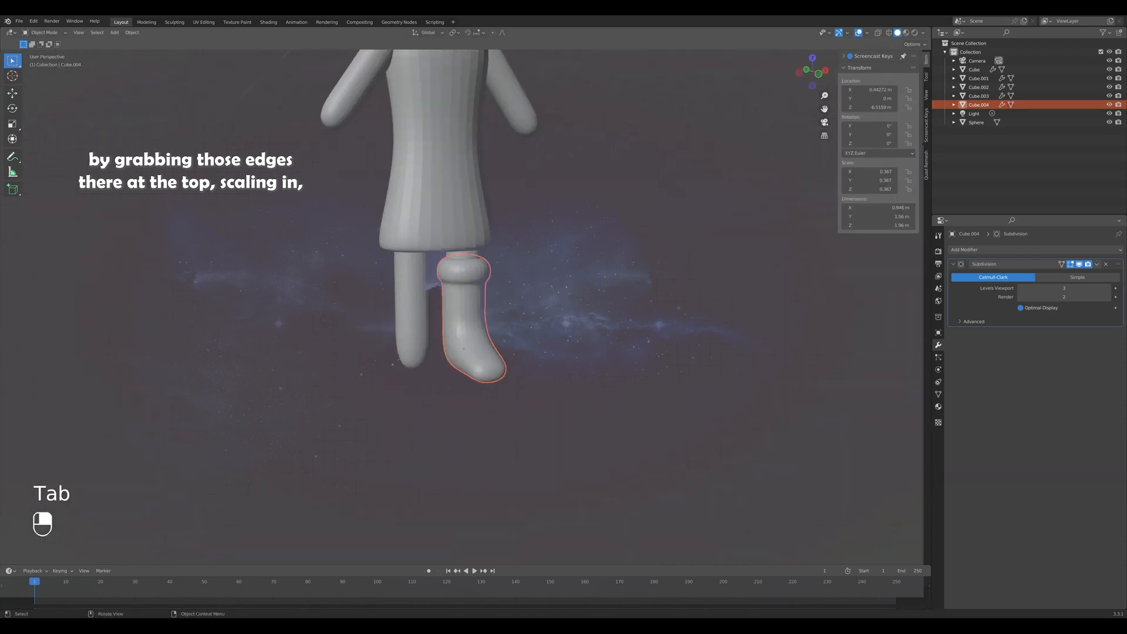
Move the edge loop just below the boot's cuff about 0.11 m down along Z.
key(KP_1)
key(Tab)
scroll(403, 347, up, 3)
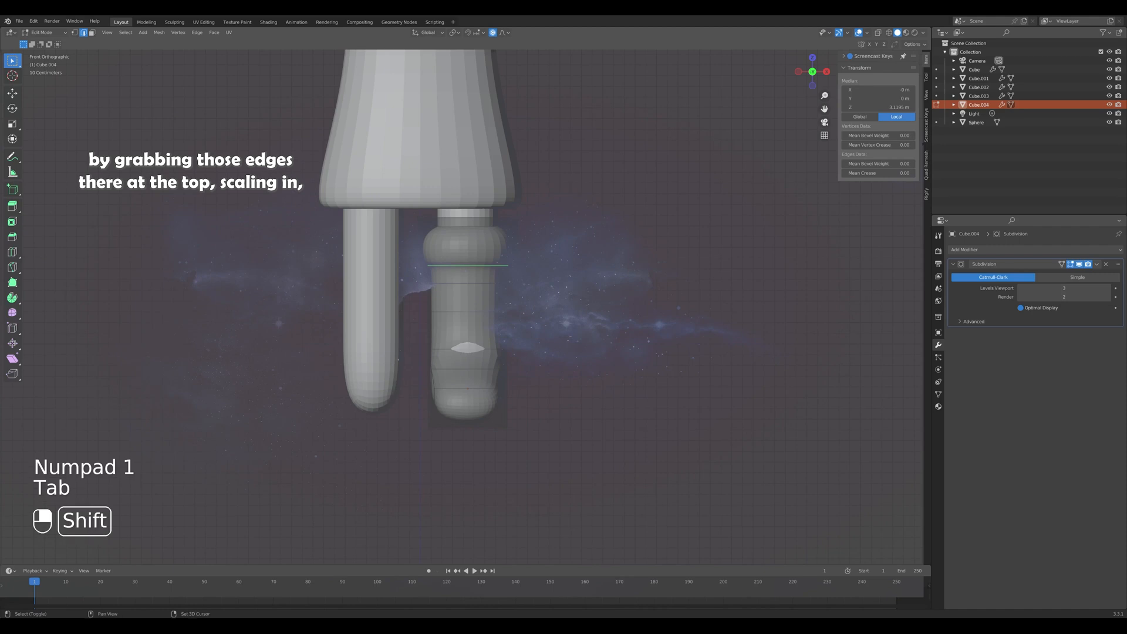
key(g)
click(404, 358)
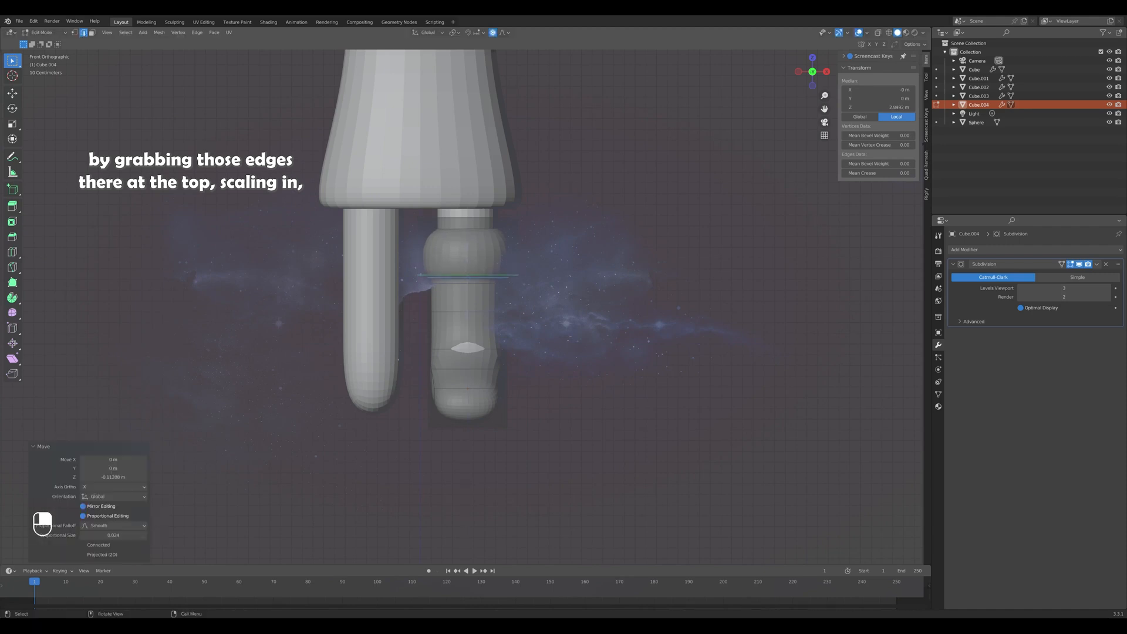
Select the edges around the boot's top opening and try scaling them inward, undoing the scale.
middle_drag(403, 358, 411, 352)
click(416, 218)
shift+click(420, 215)
key(KP_1)
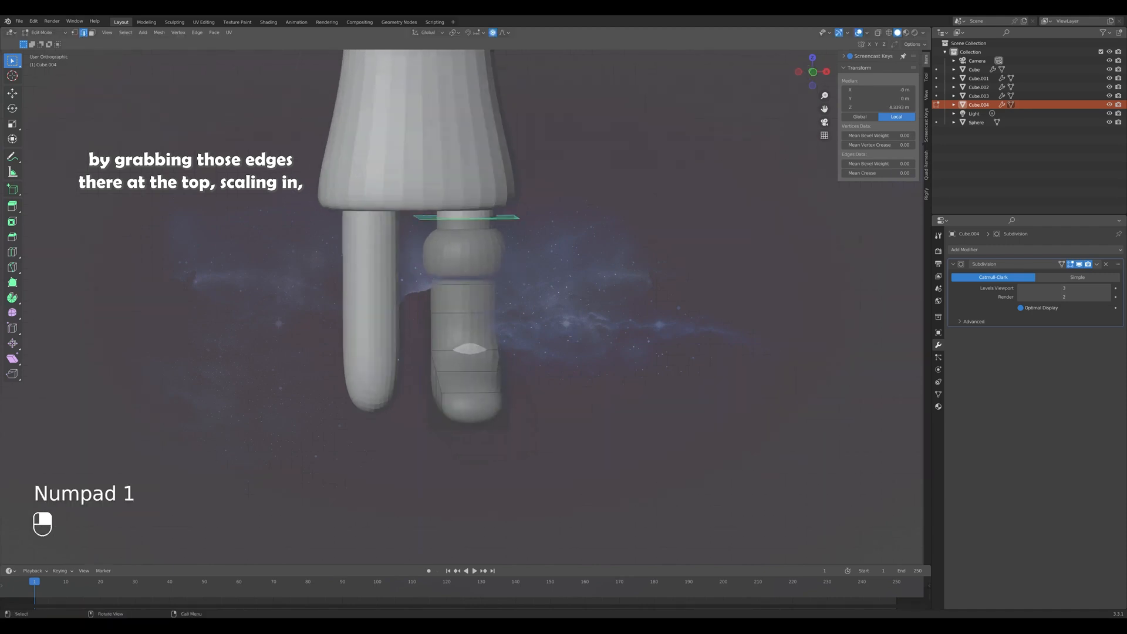
key(s)
click(420, 215)
key(s)
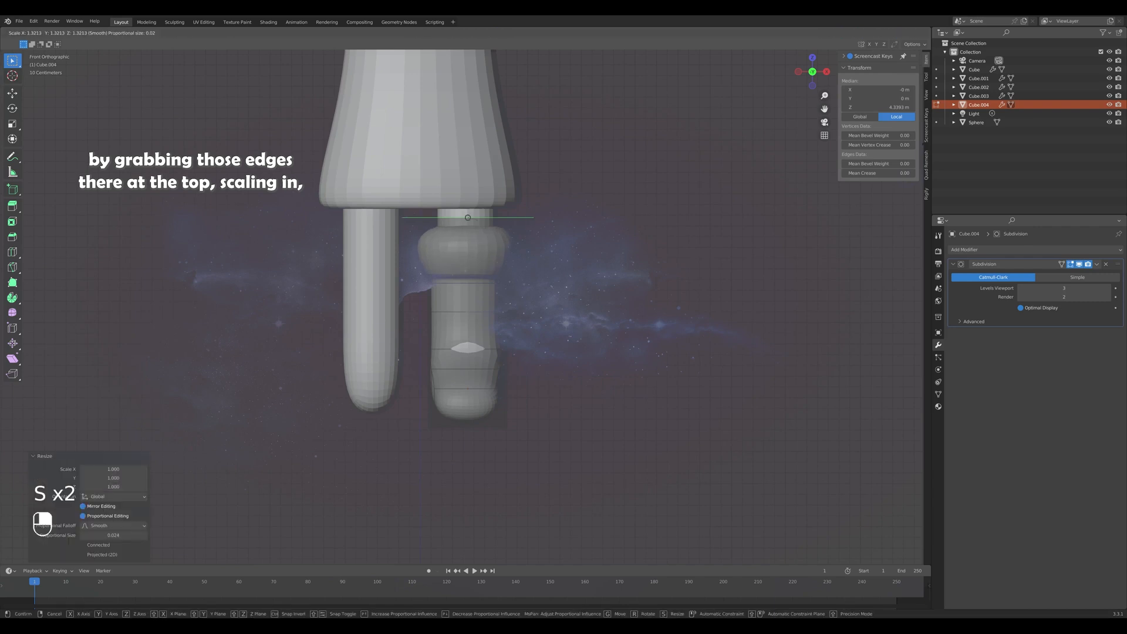
click(427, 216)
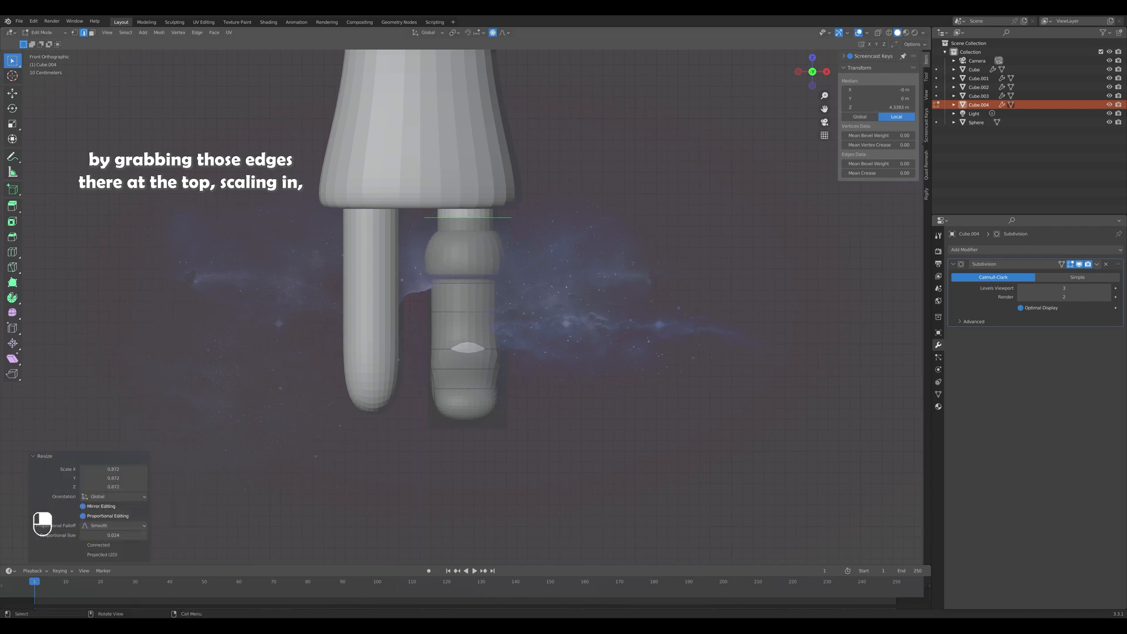
key(ctrl+z)
Scale the selected edges around the boot's top opening outward and return to Object Mode.
mouse_move(427, 216)
middle_down()
mouse_move(415, 205)
mouse_move(446, 213)
middle_up()
key(KP_1)
key(s)
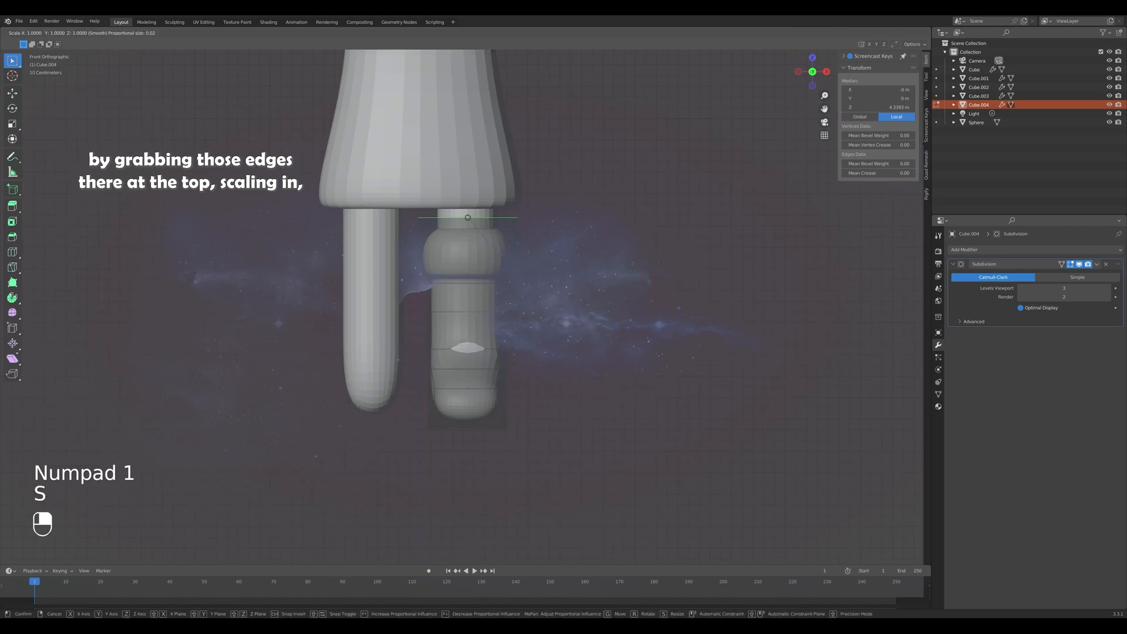
click(493, 241)
middle_drag(493, 240, 464, 242)
key(Tab)
scroll(455, 256, down, 3)
key(KP_1)
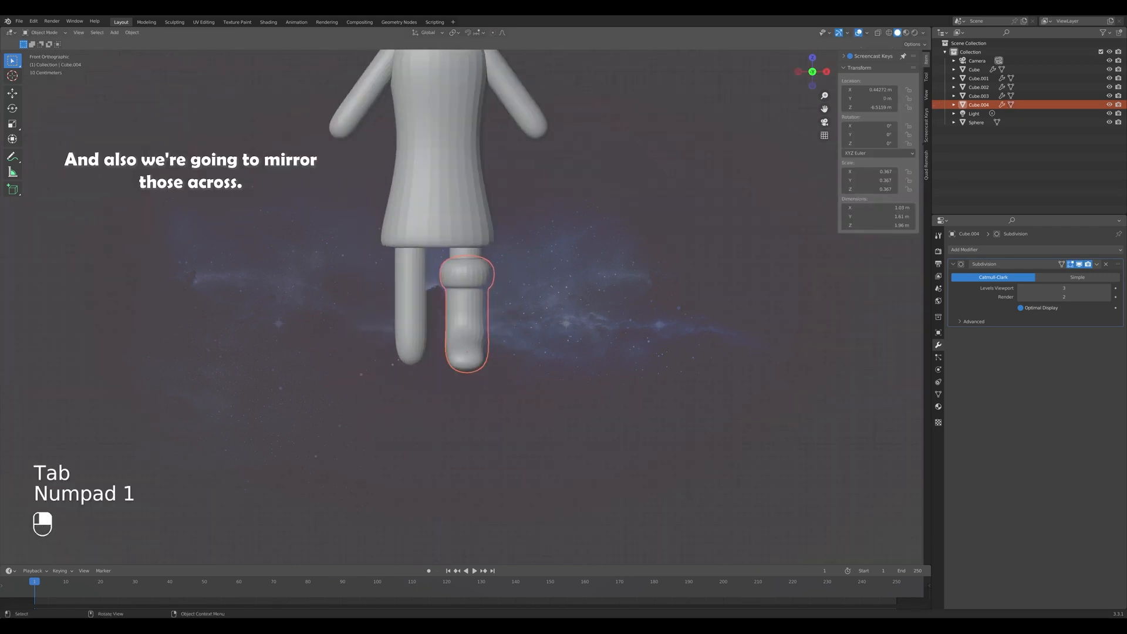
Add a Mirror modifier on the X axis to the boot, using the head as the mirror object.
click(1035, 249)
click(951, 352)
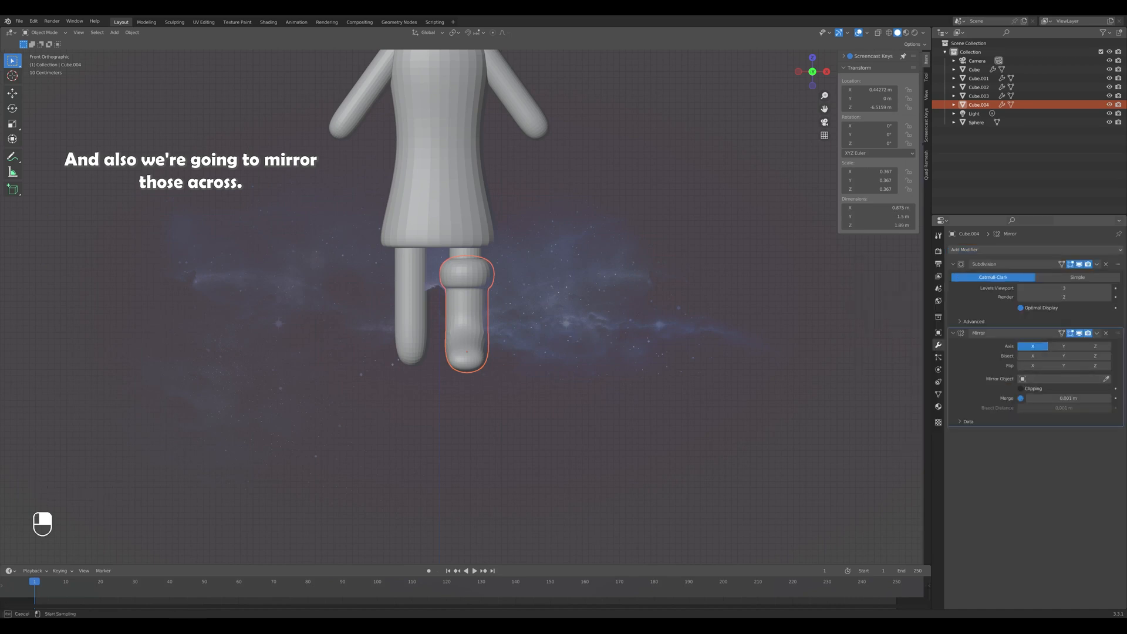
shift+middle_drag(466, 235, 472, 387)
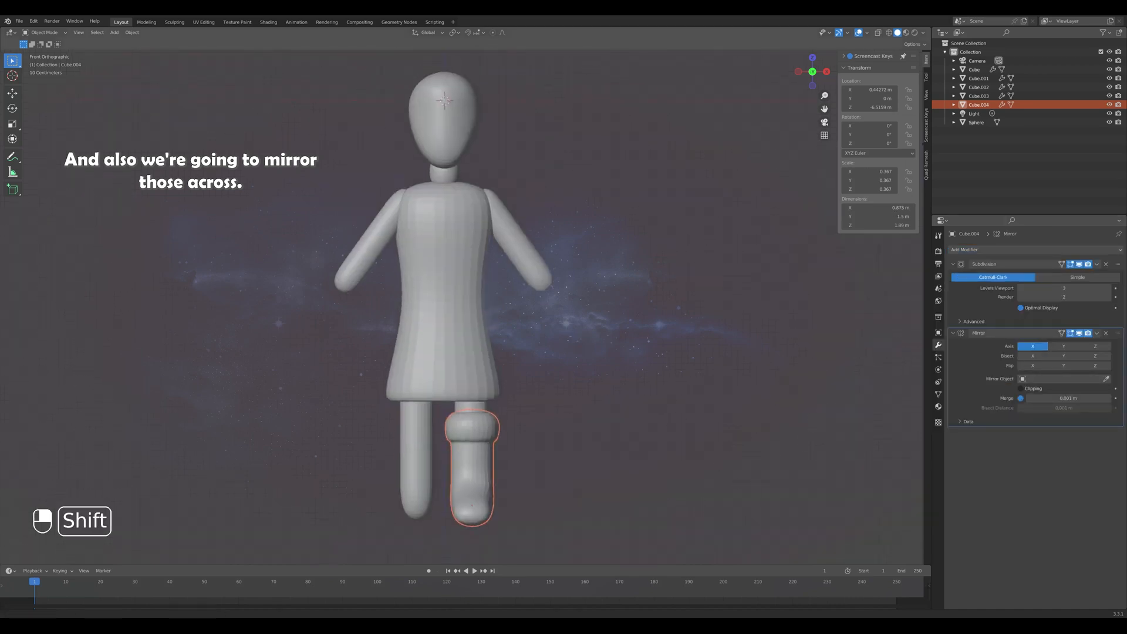
click(444, 101)
middle_drag(445, 101, 447, 123)
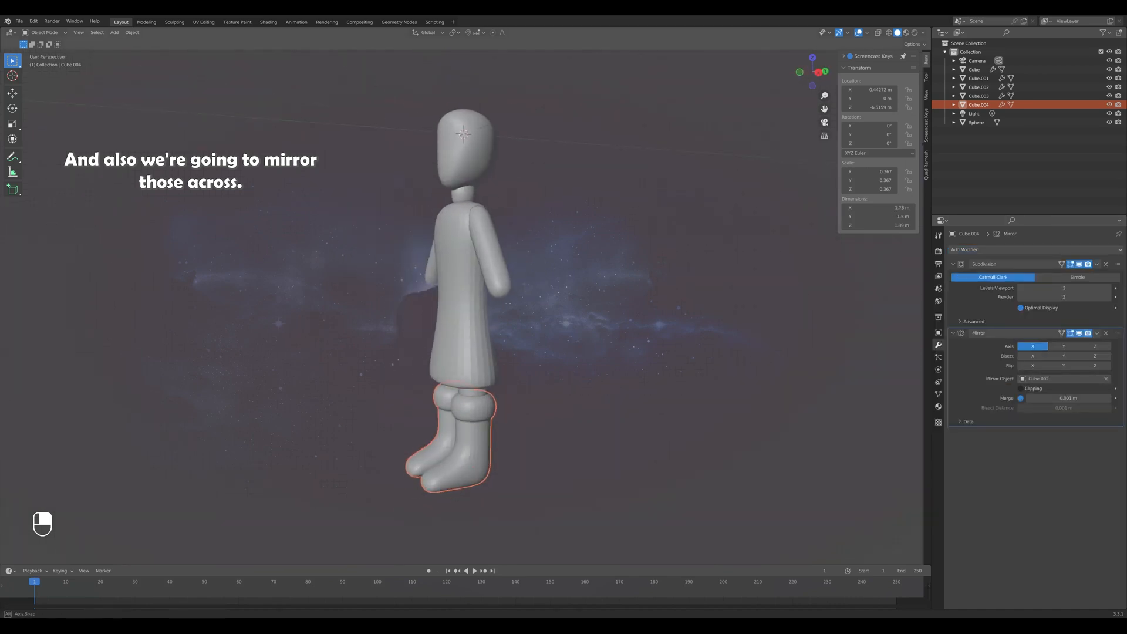
Select the head and set its Z location to 0 m.
key(KP_1)
click(448, 134)
key(g)
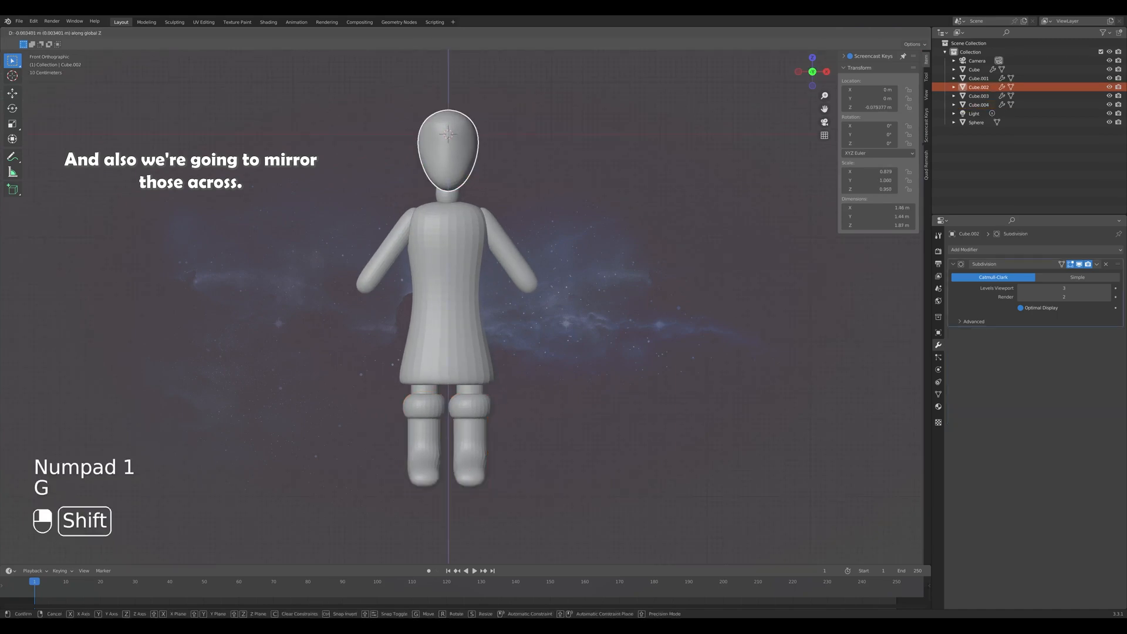
key(ctrl+z)
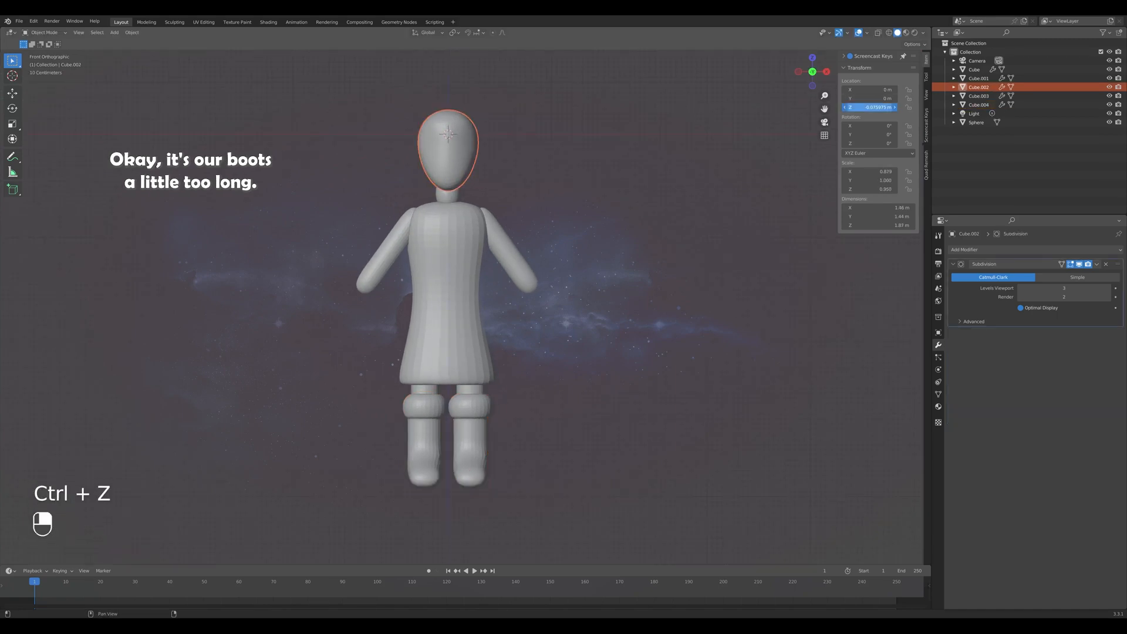
Select every body part except the head and move them about 0.16 m up along Z.
drag(386, 201, 552, 444)
key(g)
key(z)
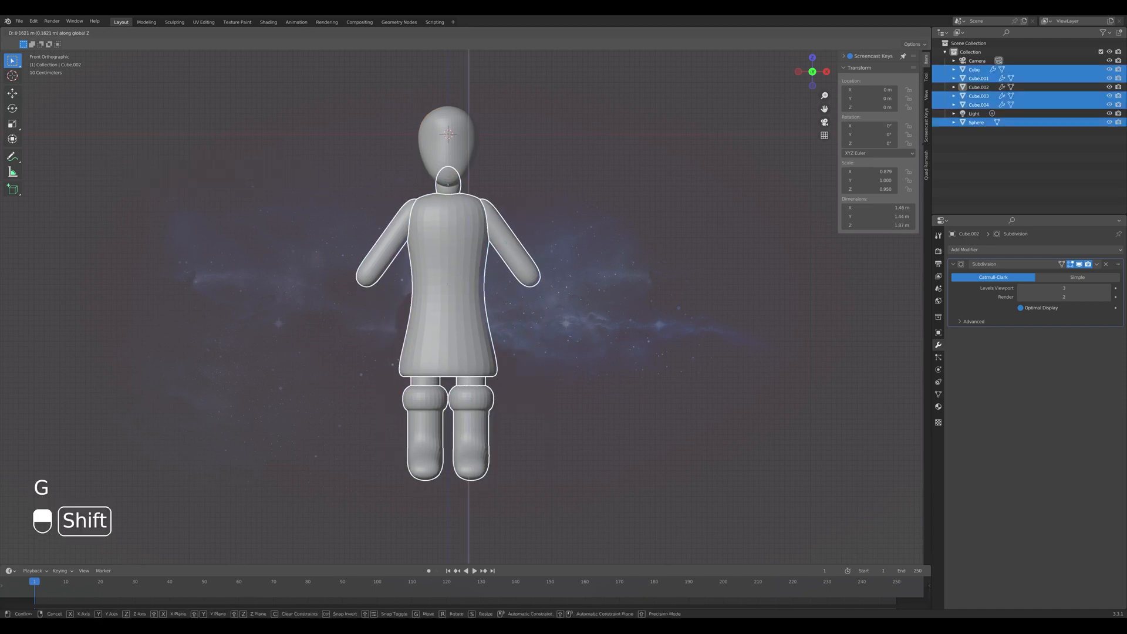
click(552, 439)
click(555, 438)
middle_drag(555, 411, 434, 411)
key(KP_1)
Shorten the boots along Z to a Z scale of about 0.33.
middle_drag(546, 426, 446, 447)
key(KP_1)
click(473, 446)
key(s)
key(z)
click(492, 453)
click(518, 444)
Move the boots about 0.63 m down the legs along Z.
key(KP_1)
key(g)
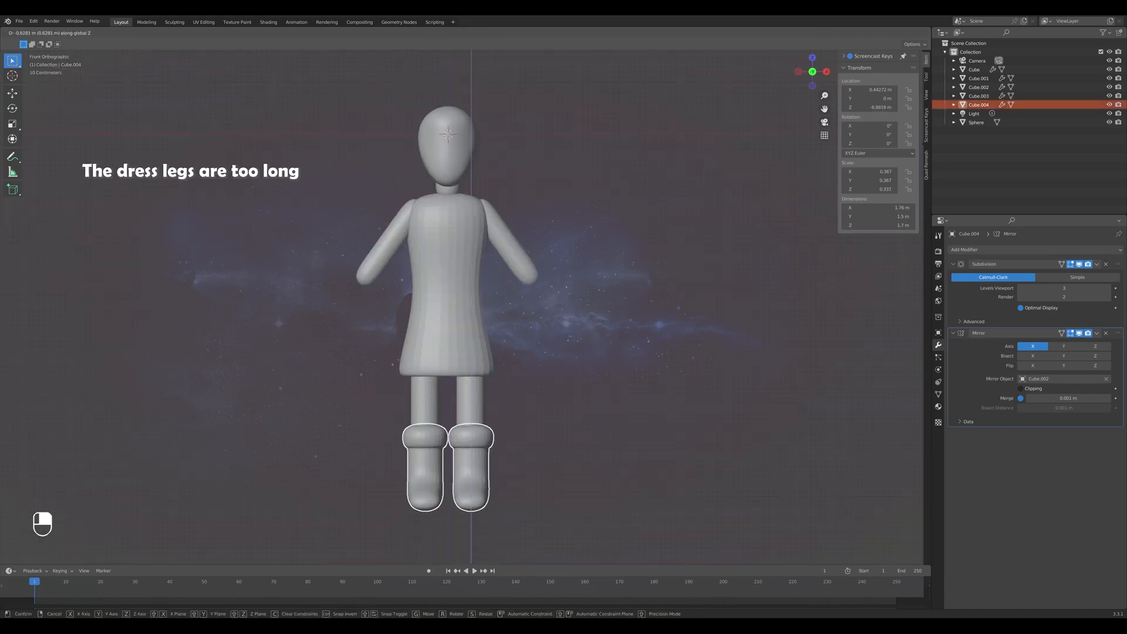
click(508, 451)
click(519, 447)
middle_drag(519, 447, 432, 447)
key(KP_1)
scroll(470, 411, down, 2)
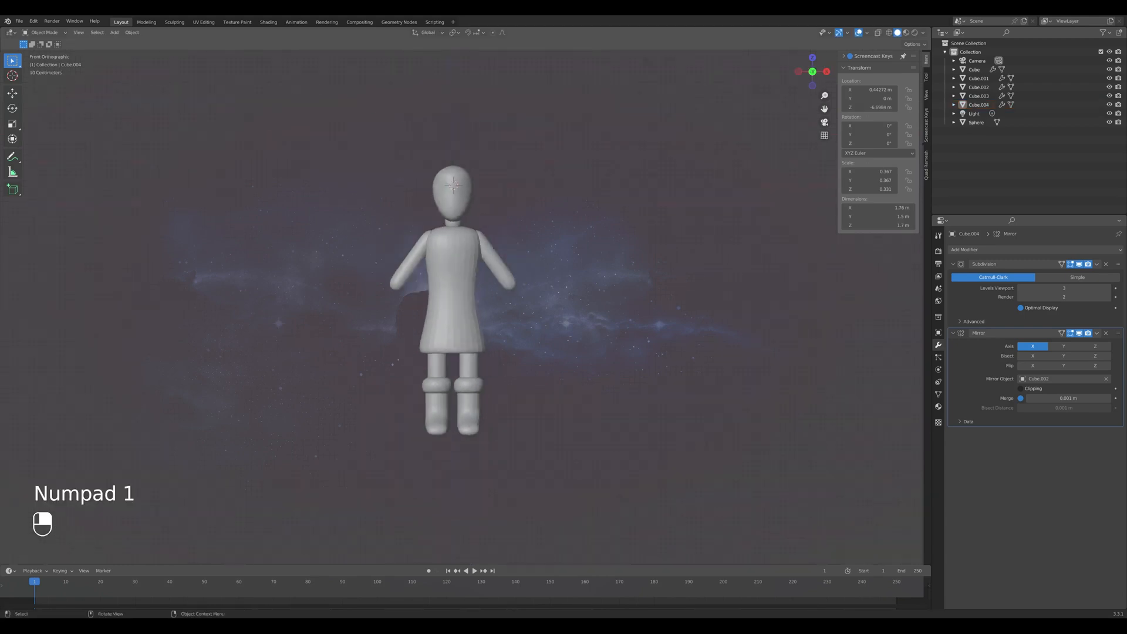
Scale the dress by about 0.83 along Z and about 0.93 along X.
middle_drag(505, 411, 610, 415)
key(KP_1)
scroll(464, 305, up, 2)
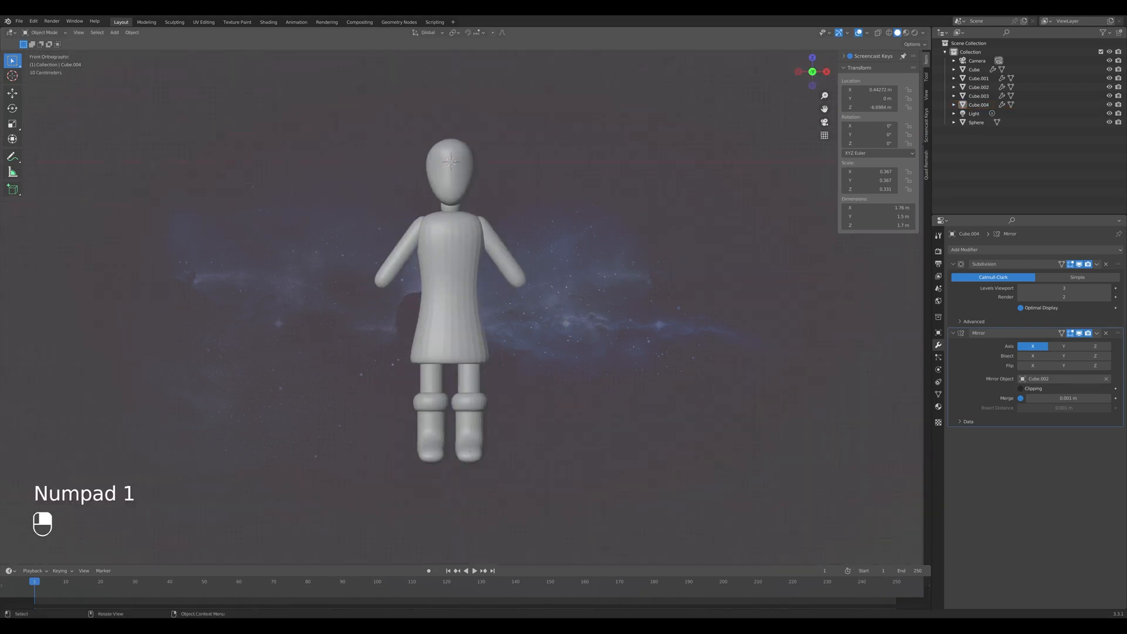
click(454, 294)
key(s)
key(z)
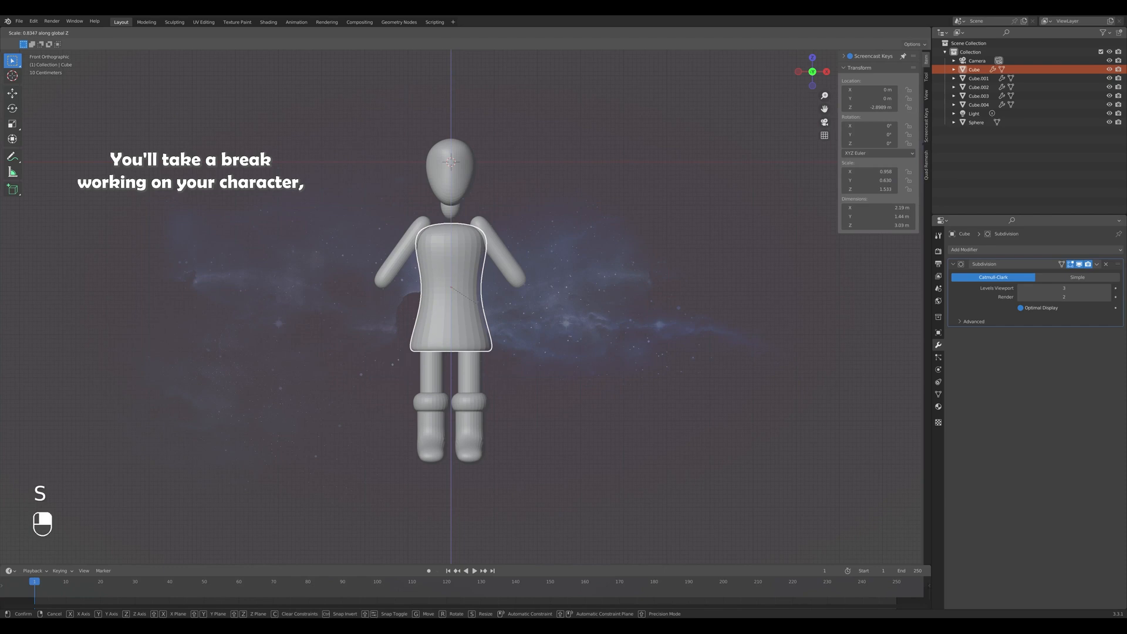
click(479, 305)
key(s)
key(x)
click(476, 303)
Move the dress up along Z until its shoulders meet the neck.
key(g)
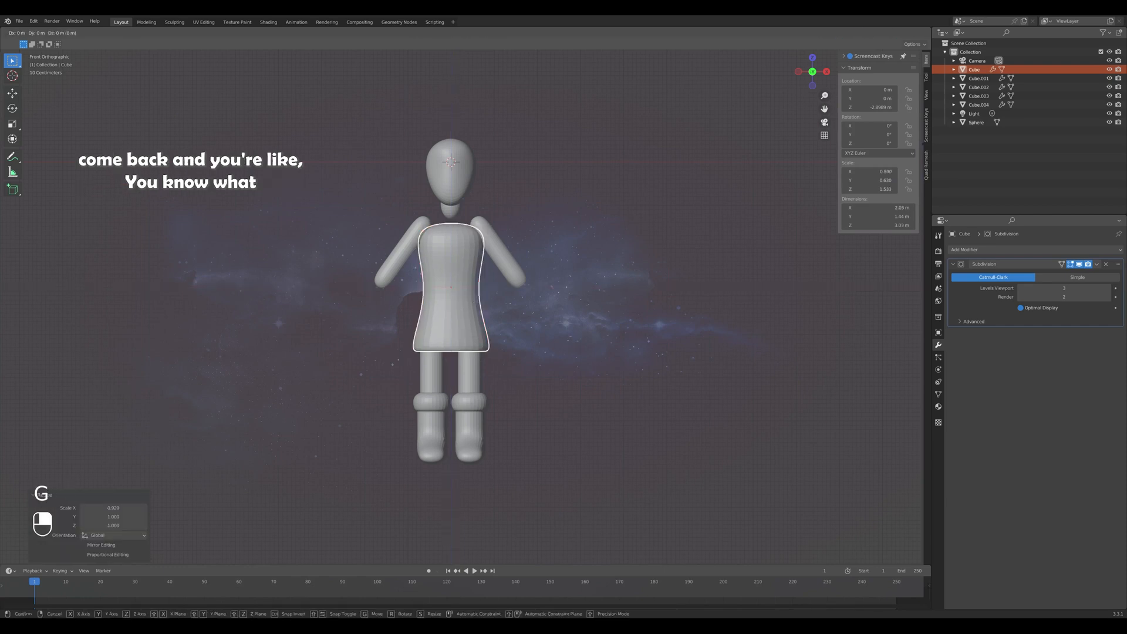
key(z)
click(476, 289)
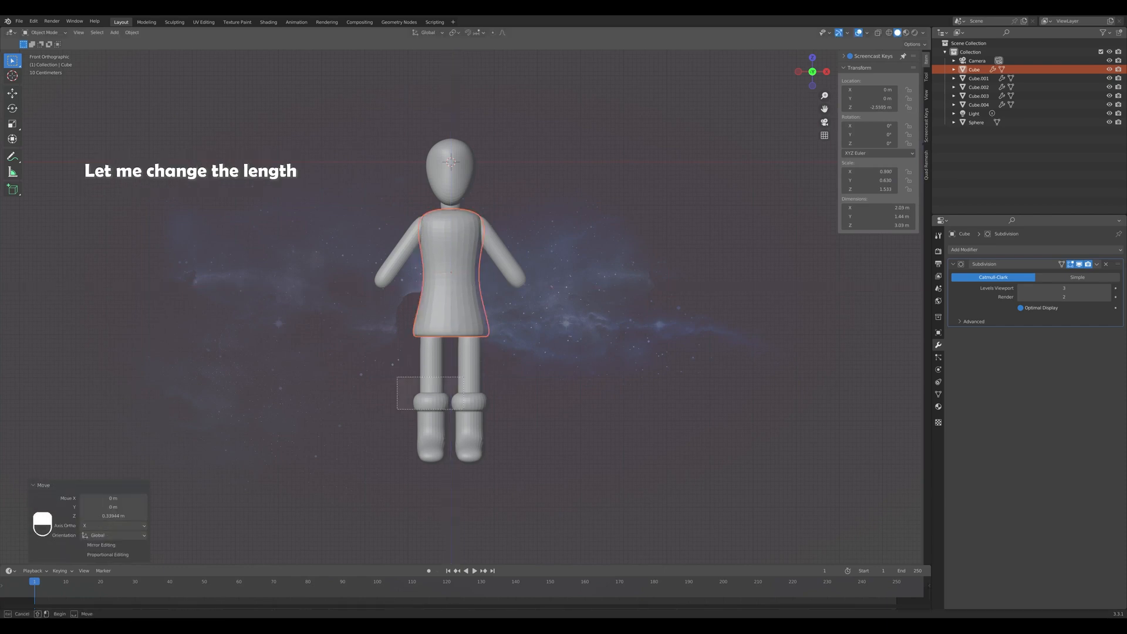
Select the legs and boots together and move them up along Z toward the shortened dress.
drag(464, 410, 464, 409)
key(g)
key(z)
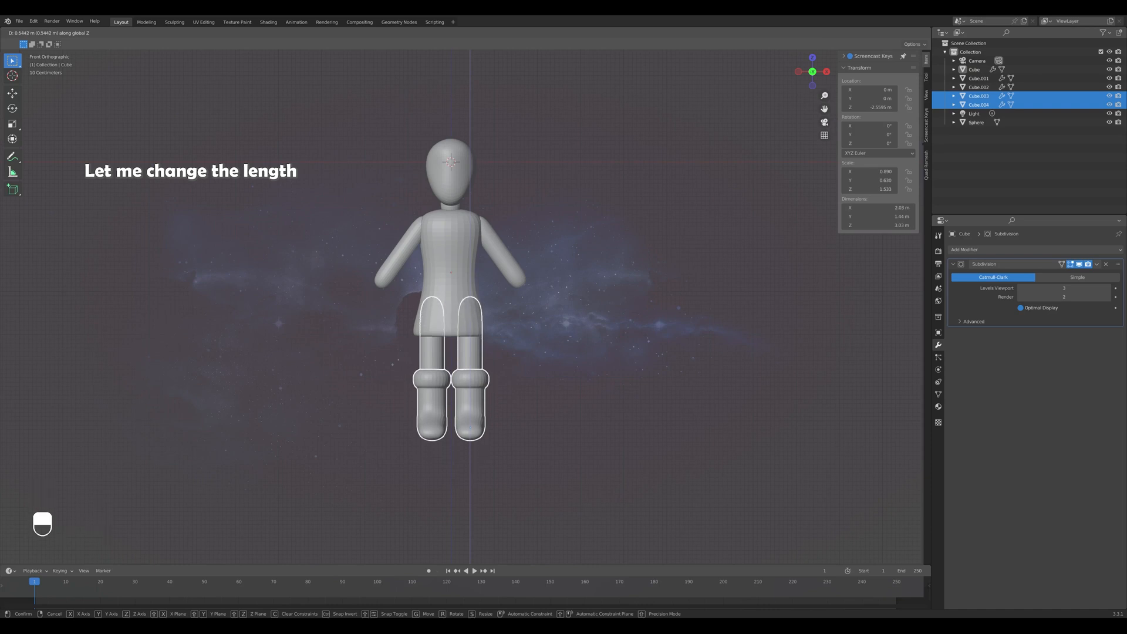
click(465, 384)
Scale the legs uniformly by about 0.904.
click(470, 353)
key(s)
click(470, 356)
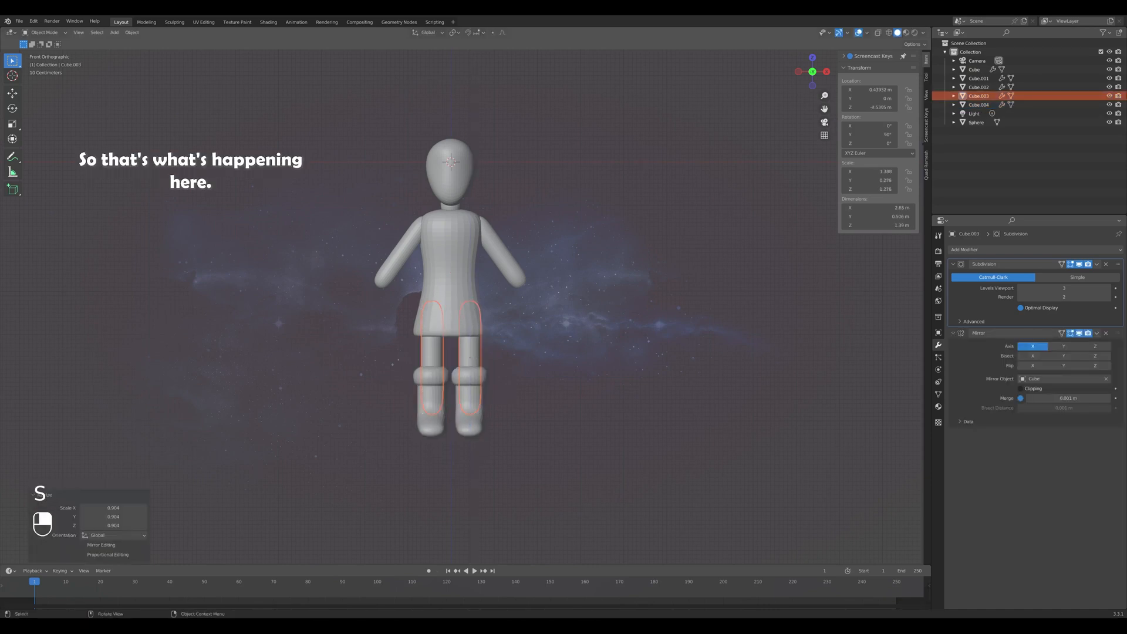
click(529, 372)
middle_drag(530, 372, 474, 386)
key(KP_1)
scroll(473, 376, up, 1)
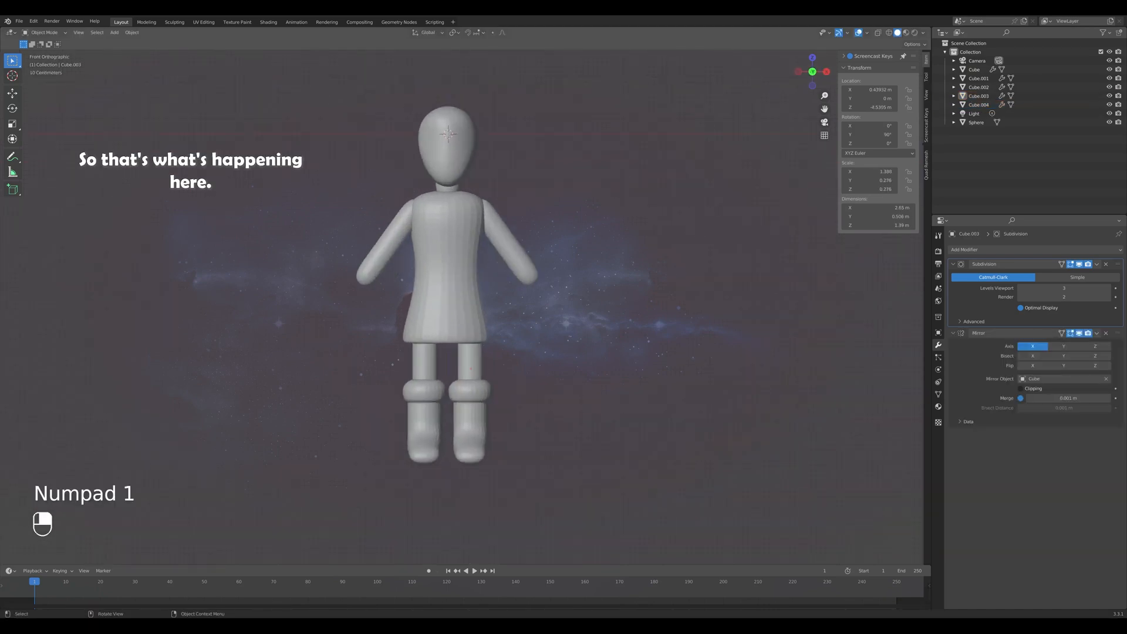
Scale the arms uniformly by about 0.876.
click(505, 242)
key(s)
click(506, 242)
Move the arms about 0.07 m inward along X and about 0.11 m up along Z to meet the shoulders.
key(g)
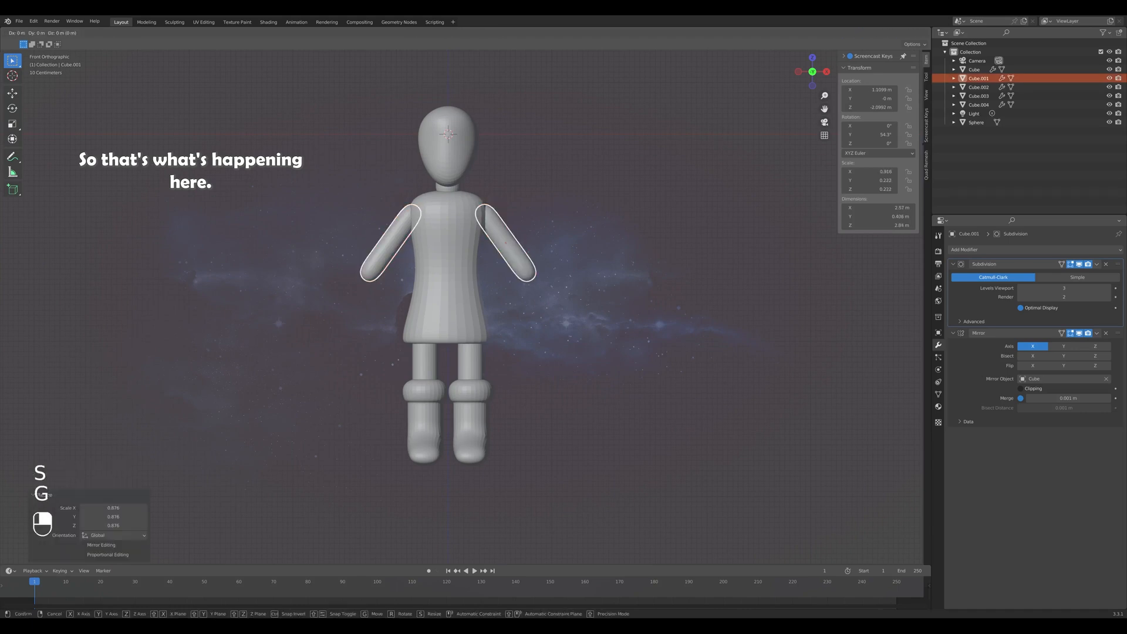
key(x)
click(502, 242)
key(g)
key(z)
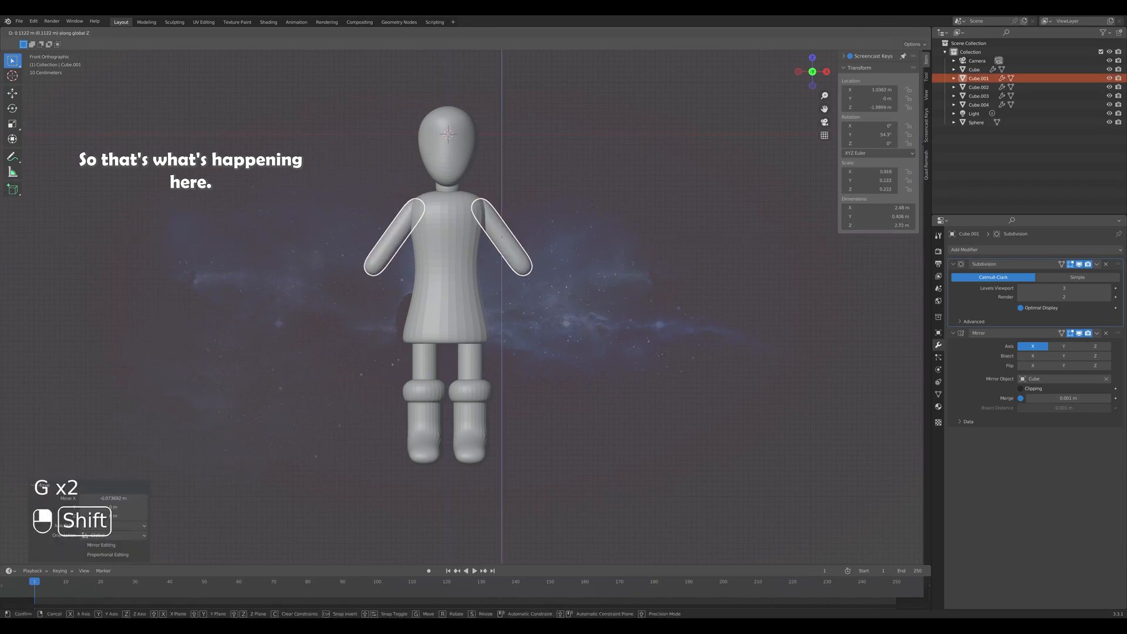
click(503, 237)
click(537, 312)
middle_drag(538, 312, 496, 322)
key(KP_1)
Select the boots and open their mesh in Edit Mode.
click(475, 411)
middle_drag(474, 411, 366, 414)
key(Tab)
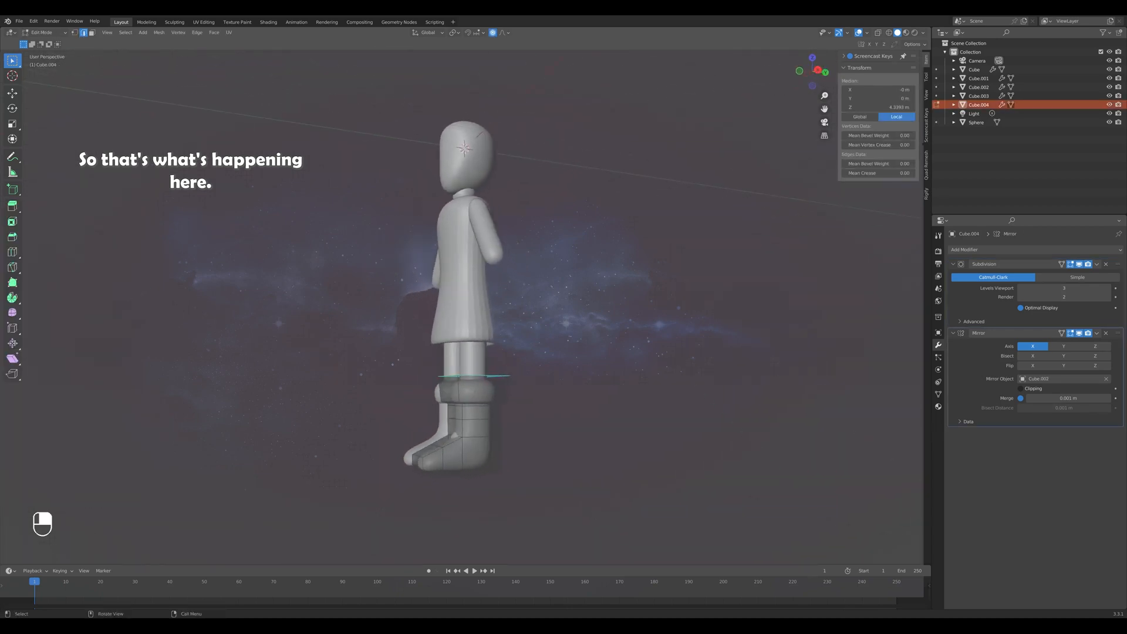
Try a centred horizontal loop cut around the boot's foot and undo it.
key(ctrl+r)
click(432, 454)
right_click(432, 454)
middle_drag(432, 453, 578, 455)
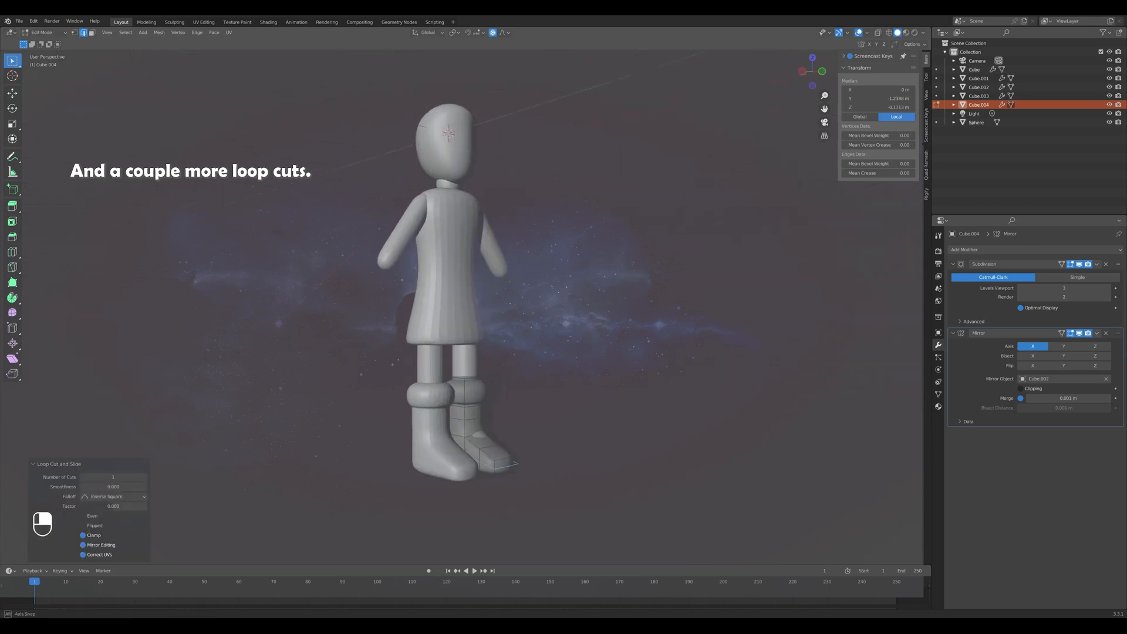
middle_drag(511, 449, 411, 446)
key(ctrl+z)
Add a horizontal loop cut around the boot's foot, slid toward the sole, and move it about 0.1 m down along Z.
key(ctrl+r)
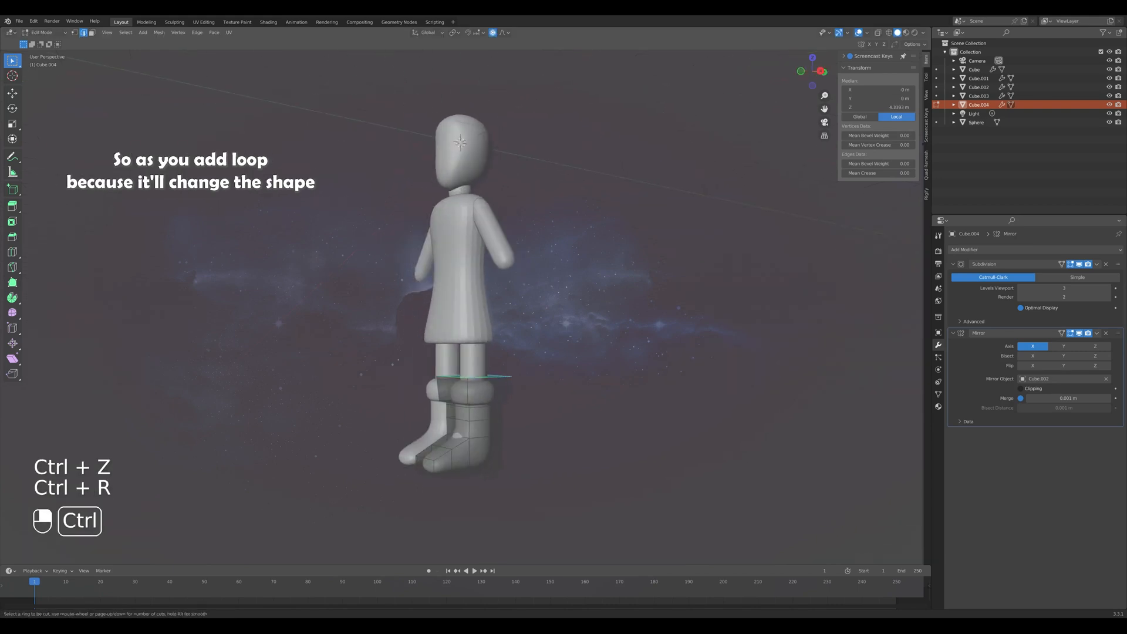
click(449, 461)
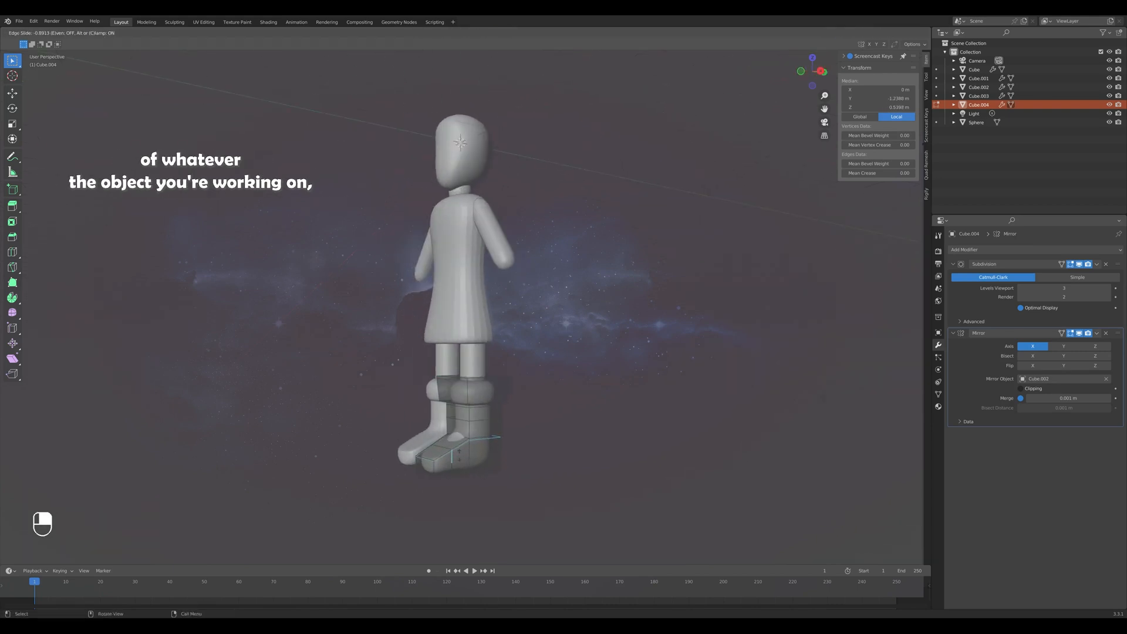
click(459, 454)
key(g)
key(z)
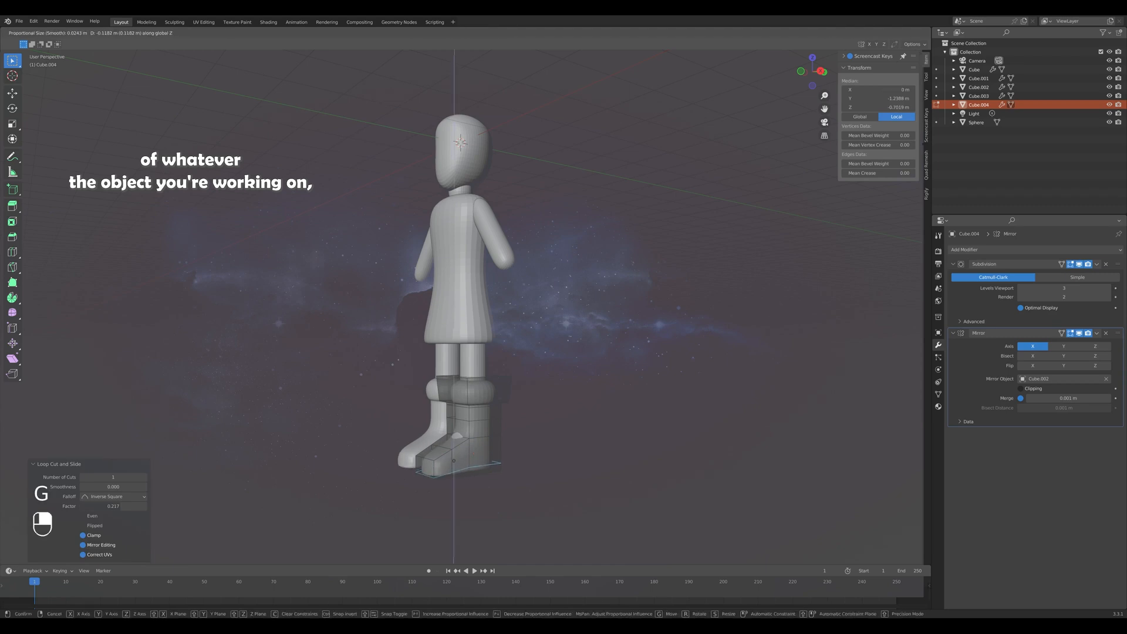
click(457, 464)
Scale the new loop around the boot's sole outward by about 1.06.
middle_drag(457, 464, 552, 450)
scroll(552, 450, up, 1)
key(s)
click(552, 458)
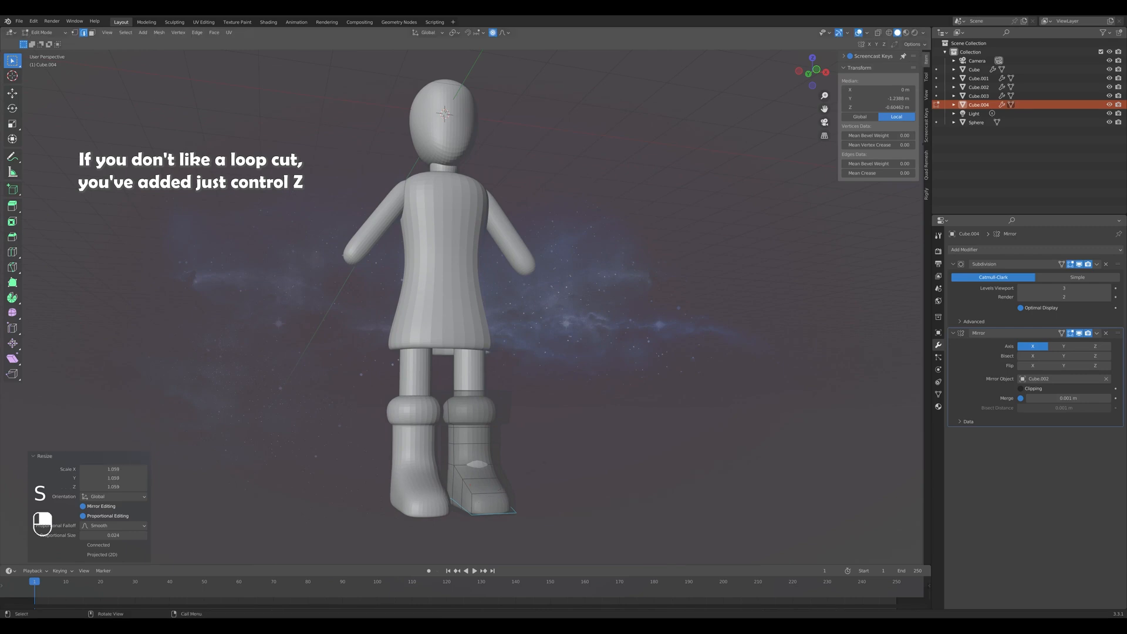
Return to Object Mode and narrow the boots along X to an X scale of about 0.33.
key(KP_1)
scroll(528, 452, down, 3)
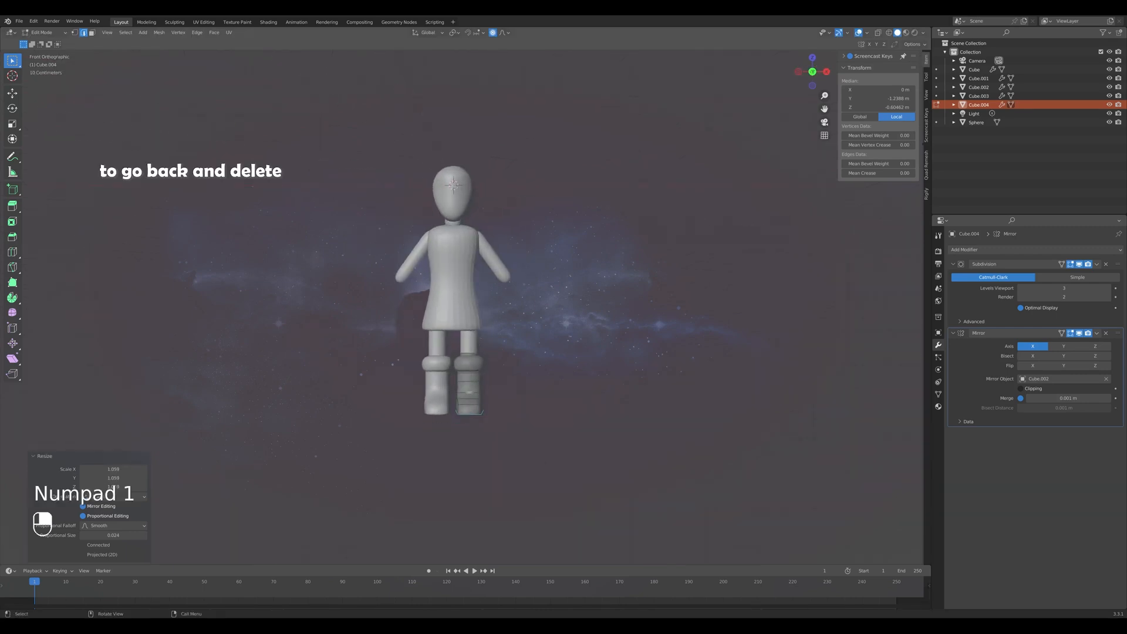
key(Tab)
key(s)
key(x)
click(522, 444)
click(525, 446)
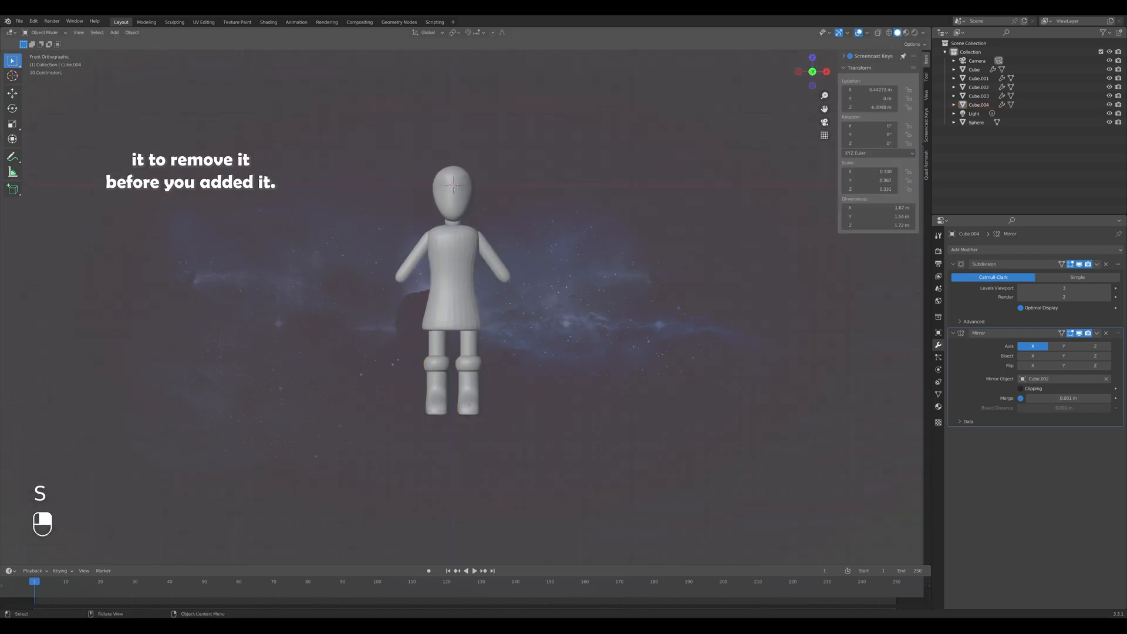
Open the dress for editing in face select mode and select its side face beside the upper arm.
middle_drag(526, 446, 622, 434)
key(KP_1)
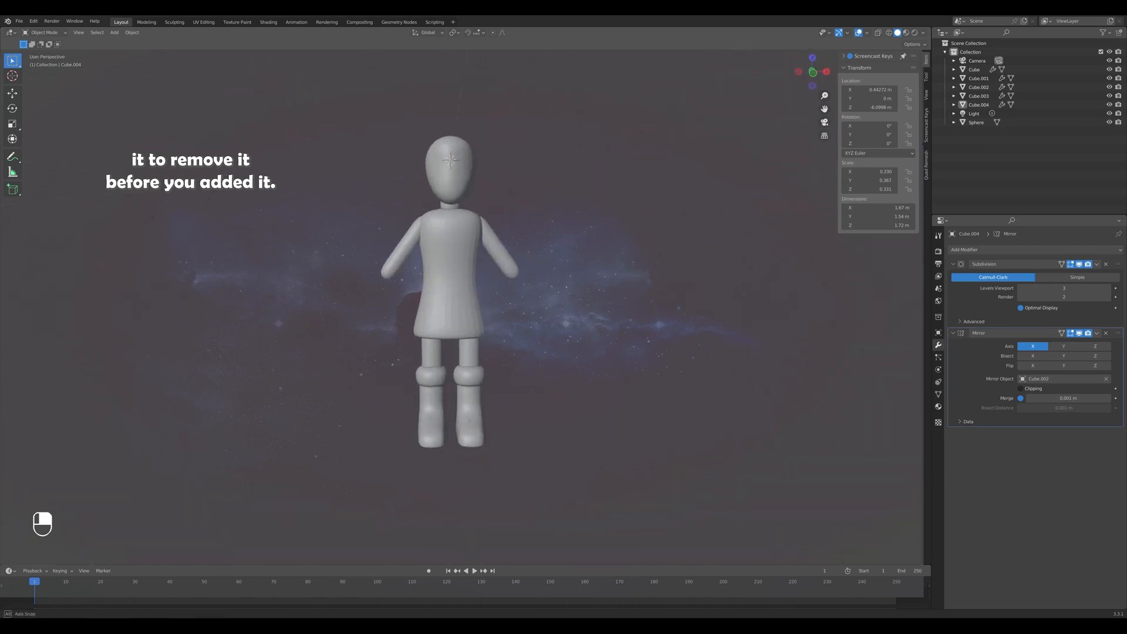
key(KP_1)
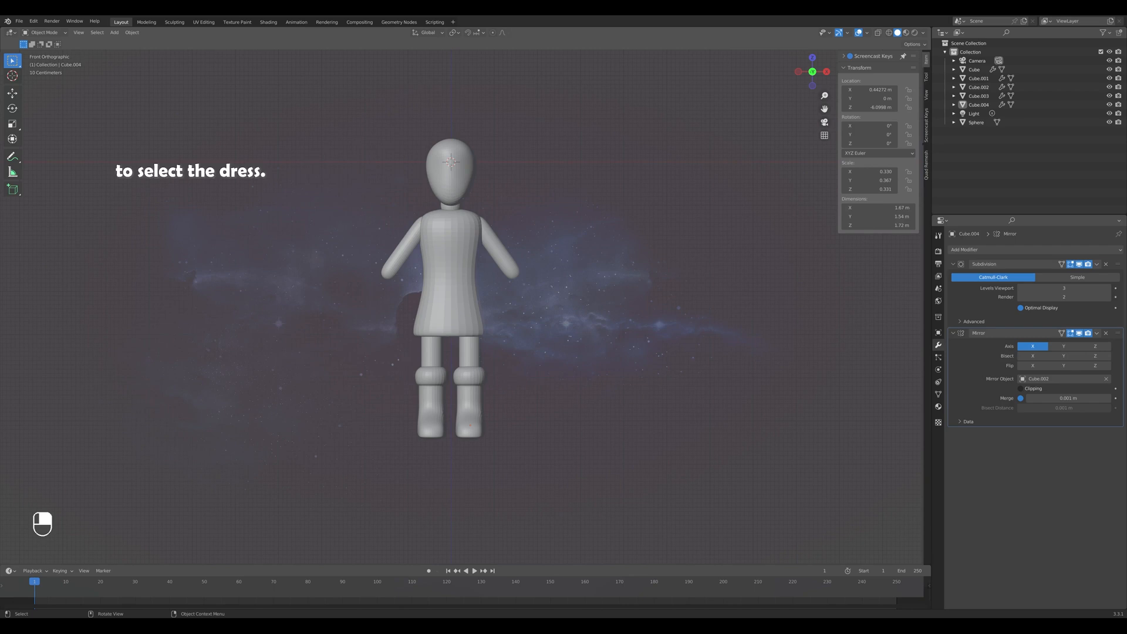
click(450, 271)
key(Tab)
middle_drag(517, 258, 458, 289)
key(3)
click(485, 227)
key(KP_1)
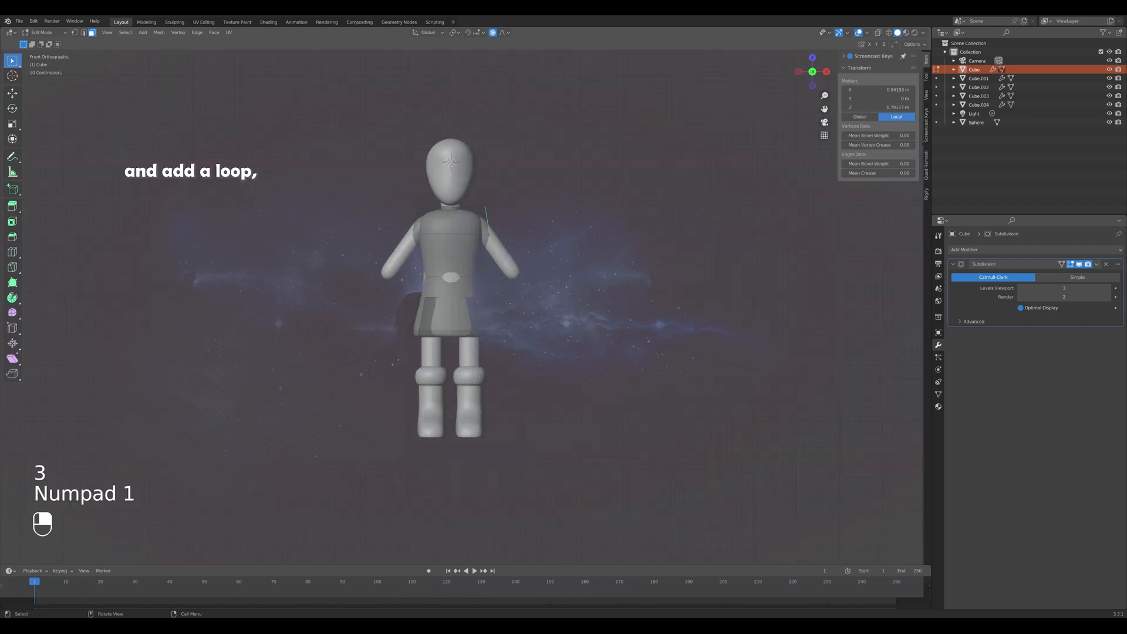
Clear the selection and add a centred vertical loop cut down the middle of the dress with X-ray on, then turn X-ray off.
key(Tab)
key(Tab)
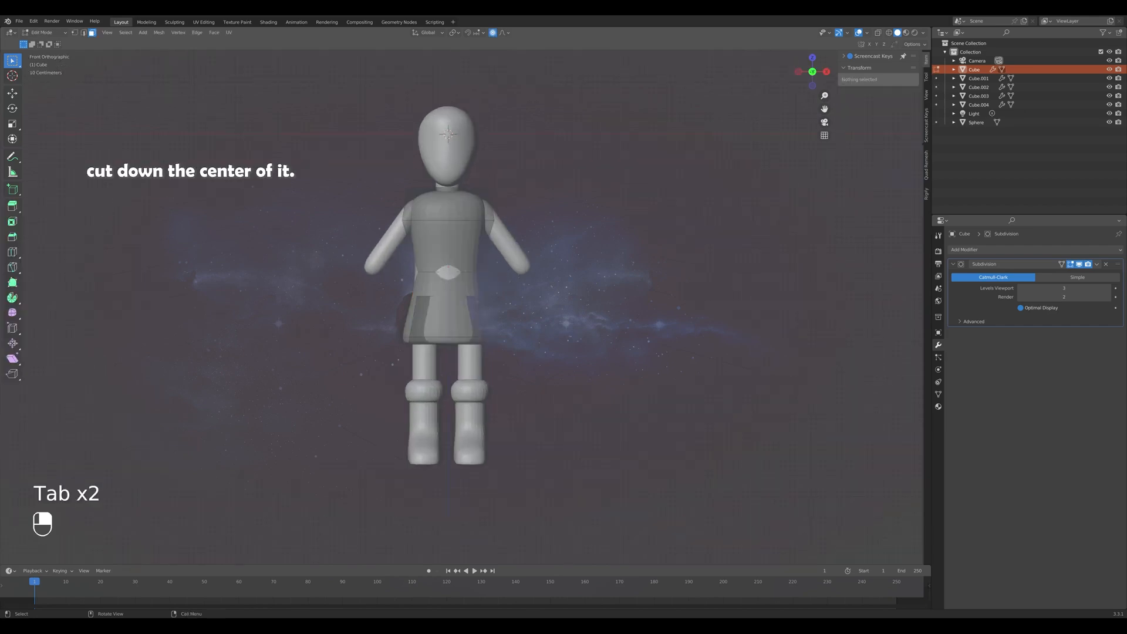
key(alt+z)
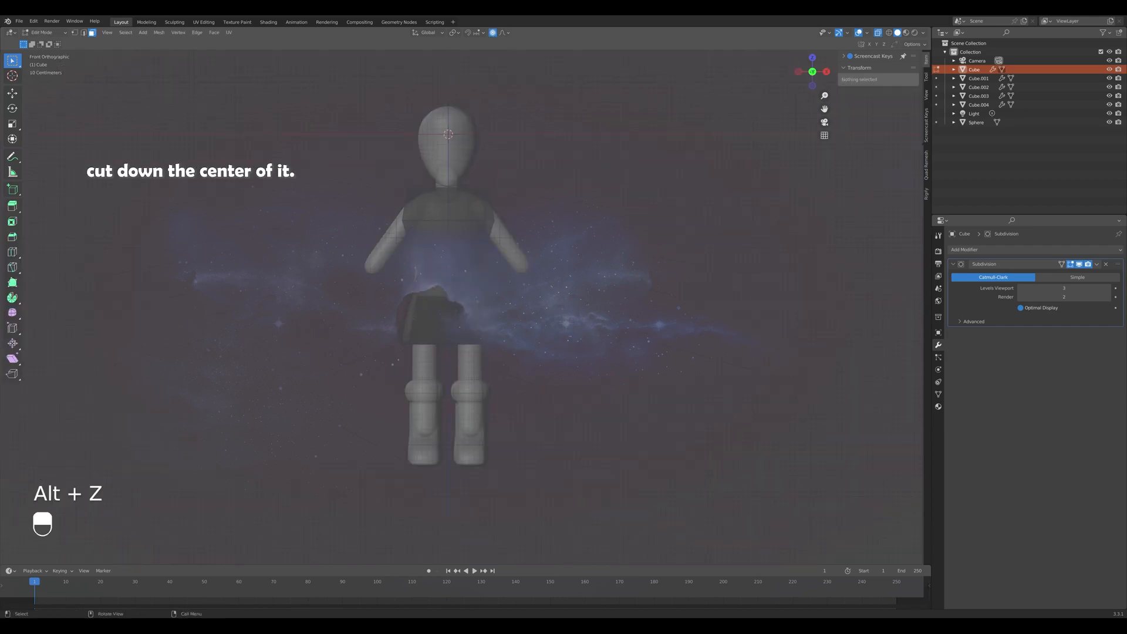
key(ctrl+r)
click(448, 266)
right_click(448, 265)
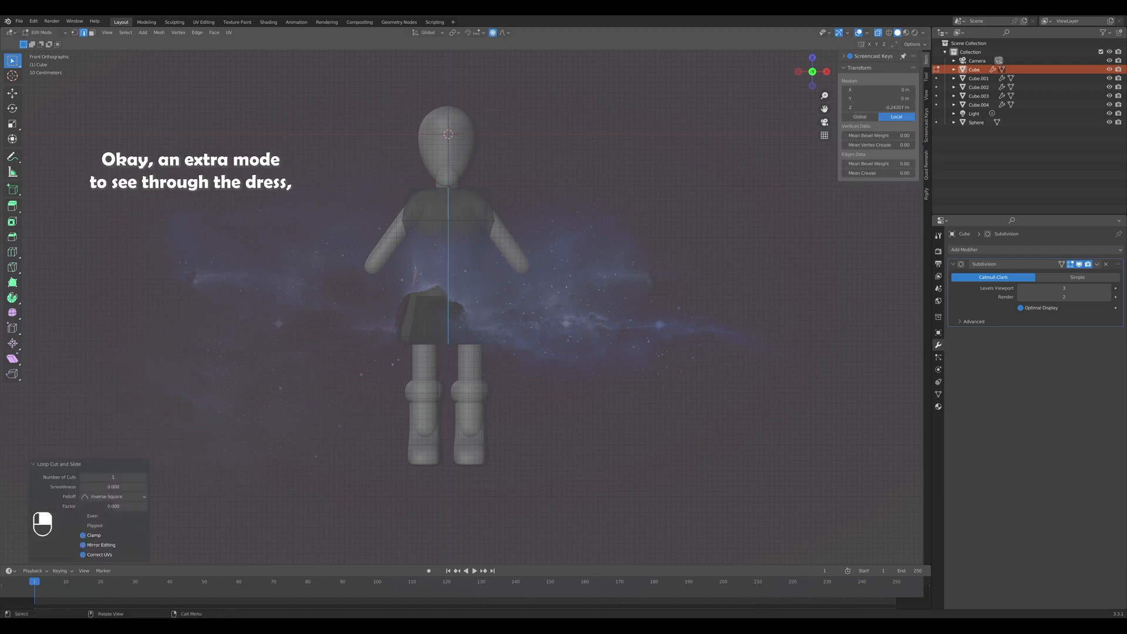
key(alt+z)
mouse_move(528, 352)
middle_down()
mouse_move(690, 352)
mouse_move(614, 382)
mouse_move(543, 359)
middle_up()
key(KP_1)
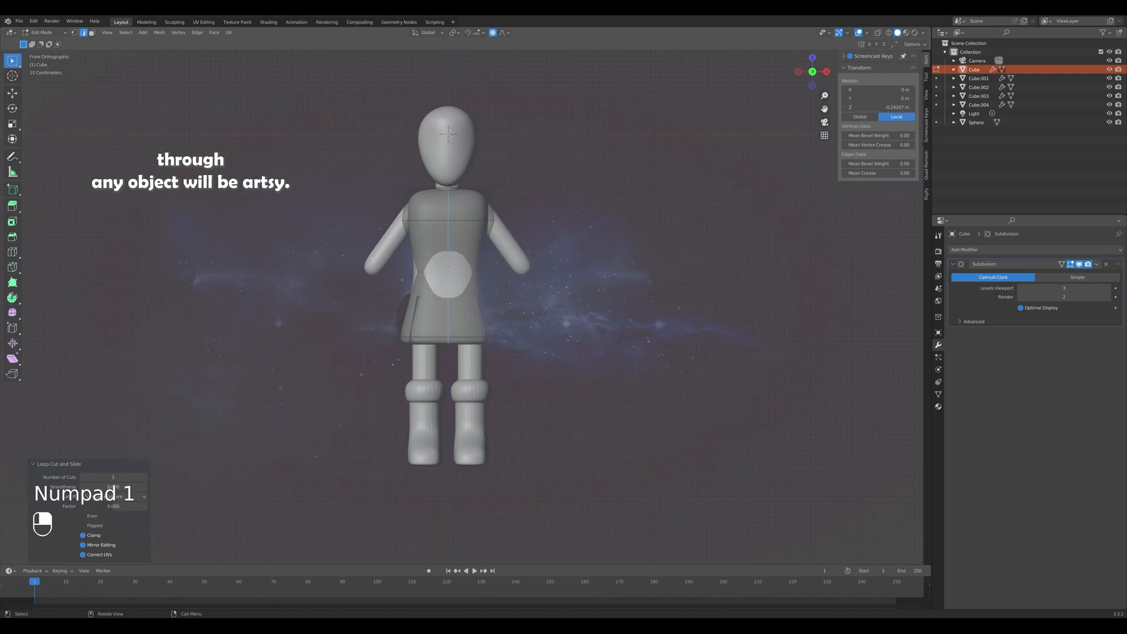
With X-ray on, select the half of the dress on the negative X side and delete its faces.
key(Tab)
key(Tab)
key(alt+z)
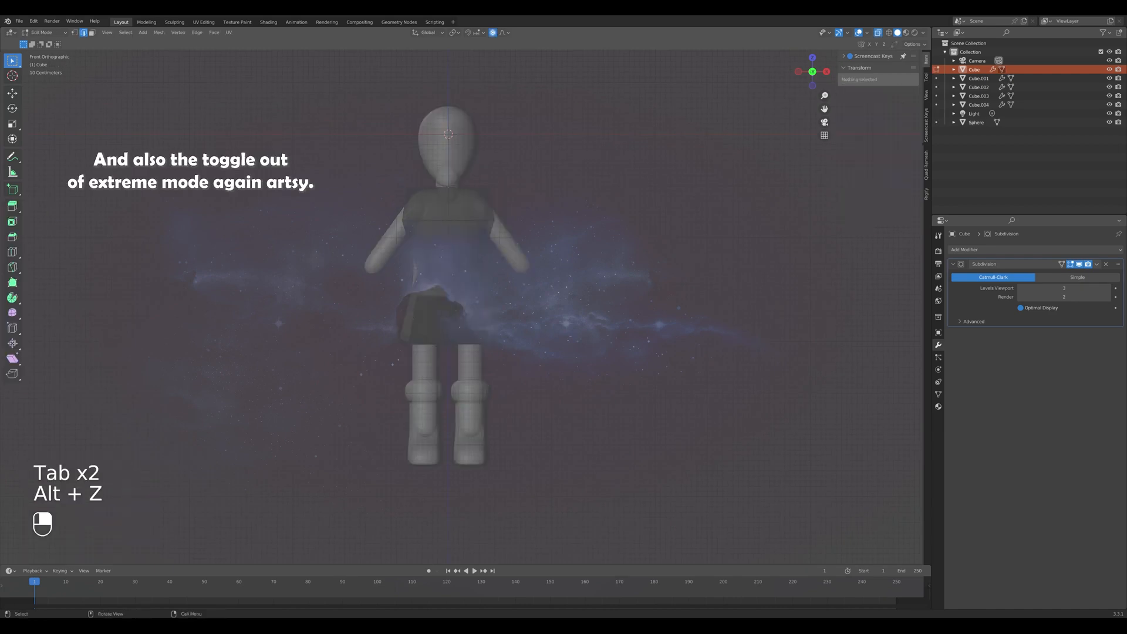
drag(378, 184, 444, 404)
drag(380, 154, 453, 353)
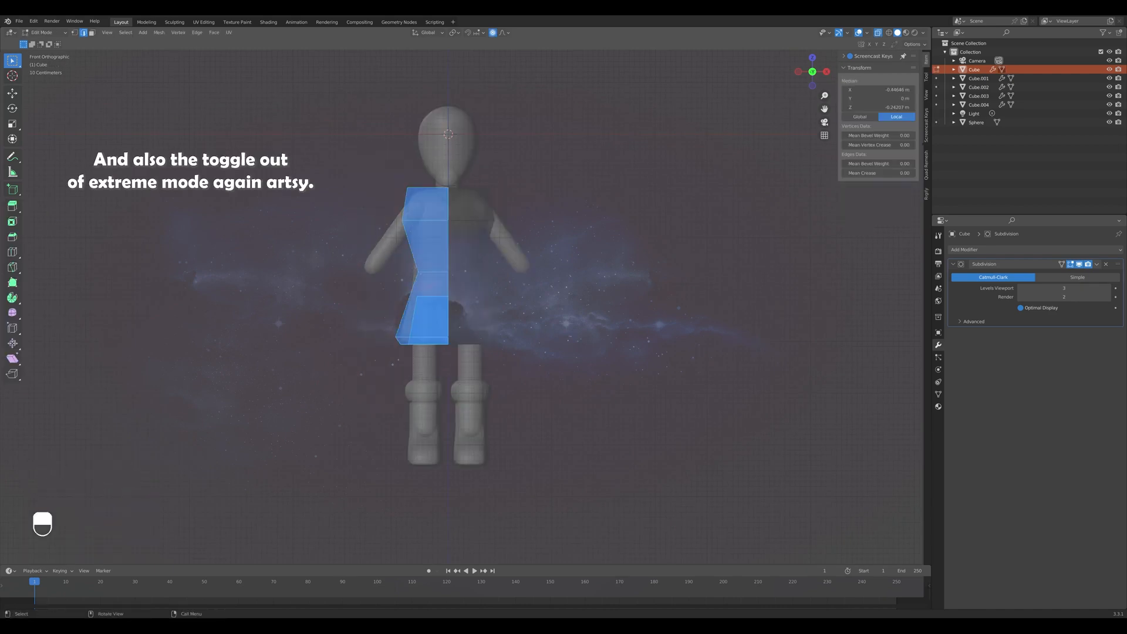
middle_drag(454, 353, 426, 419)
key(3)
key(KP_1)
key(KP_1)
key(x)
click(413, 418)
key(alt+z)
key(KP_1)
Add a Mirror modifier on the X axis to the dress, picking the head, Cube.002, as the mirror object.
click(1019, 249)
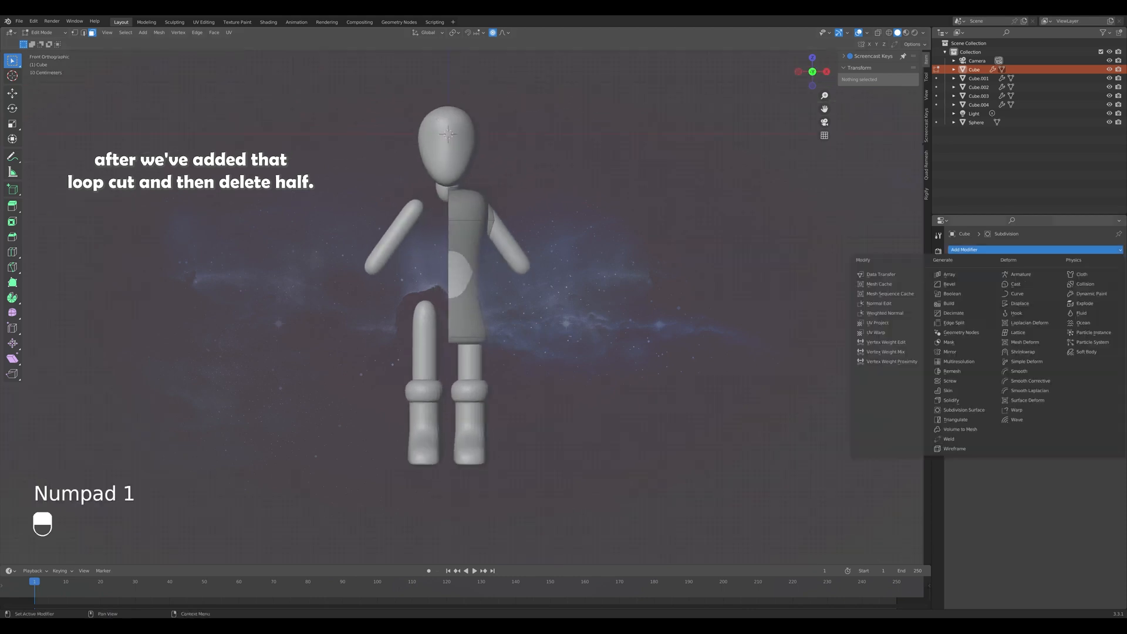
click(950, 352)
click(1107, 379)
click(450, 150)
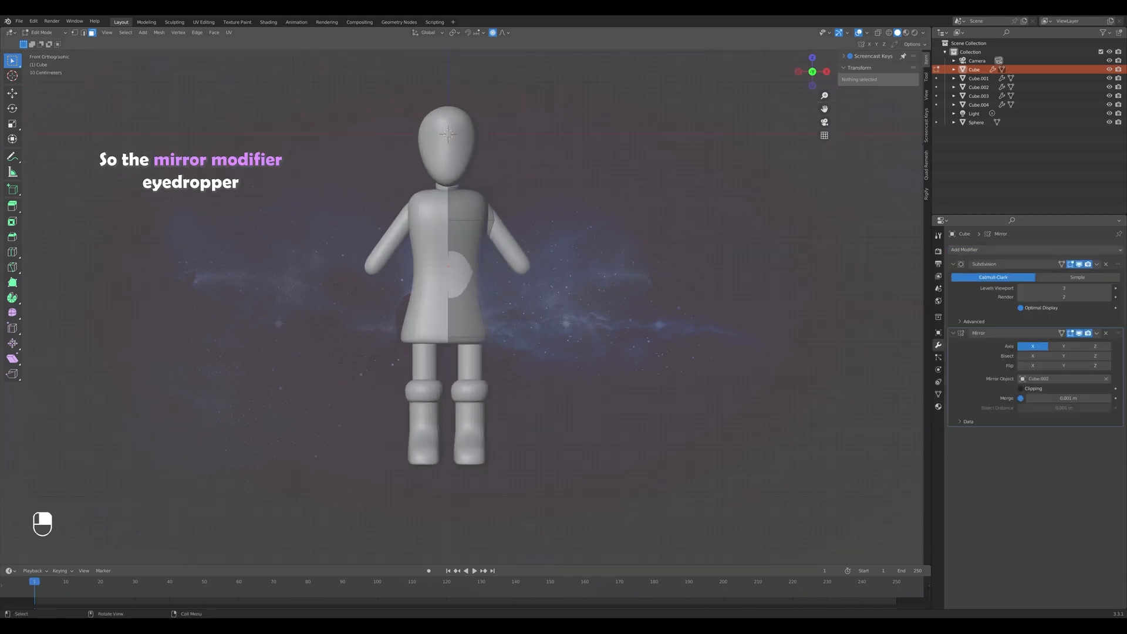
Return to Object Mode and reduce the dress Mirror modifier's merge distance to 0 m.
middle_drag(451, 154, 427, 205)
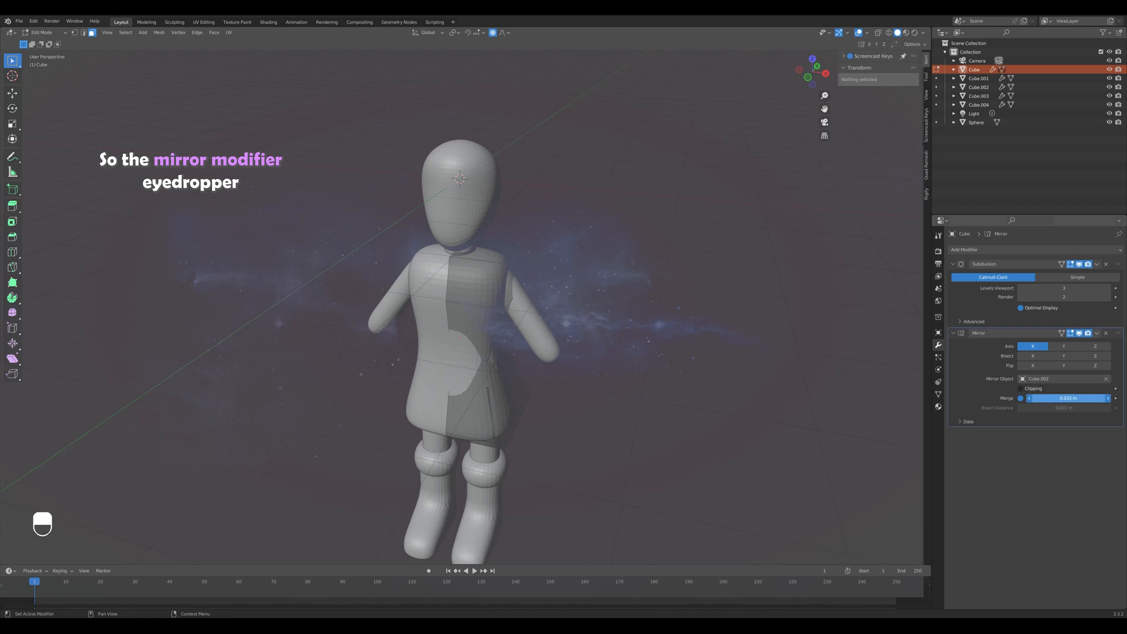
drag(1069, 398, 1048, 398)
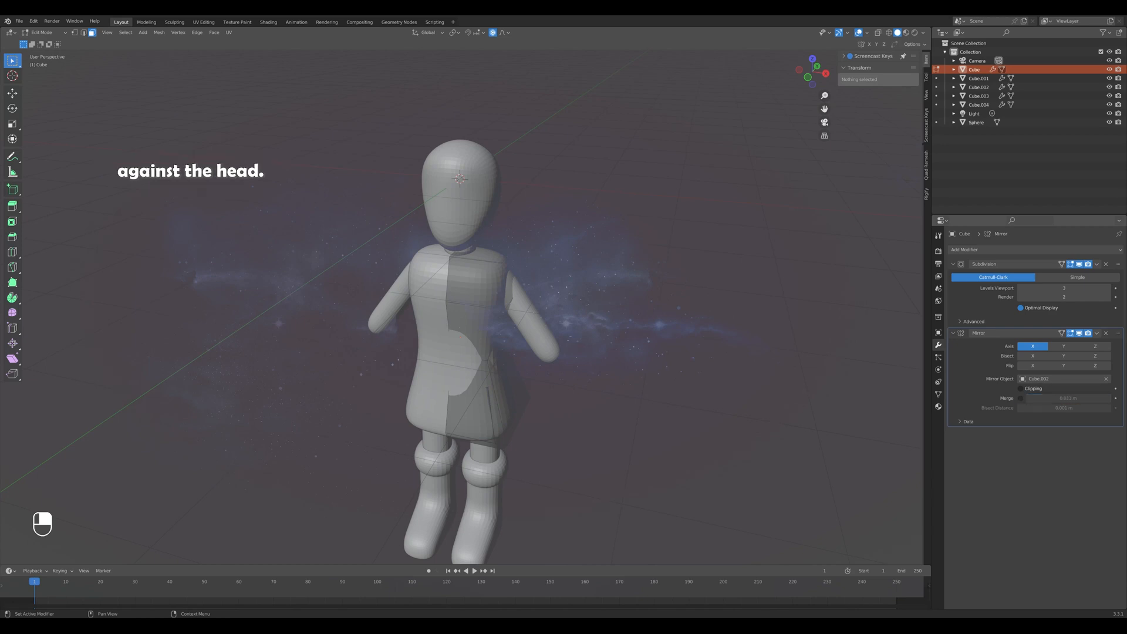
key(Tab)
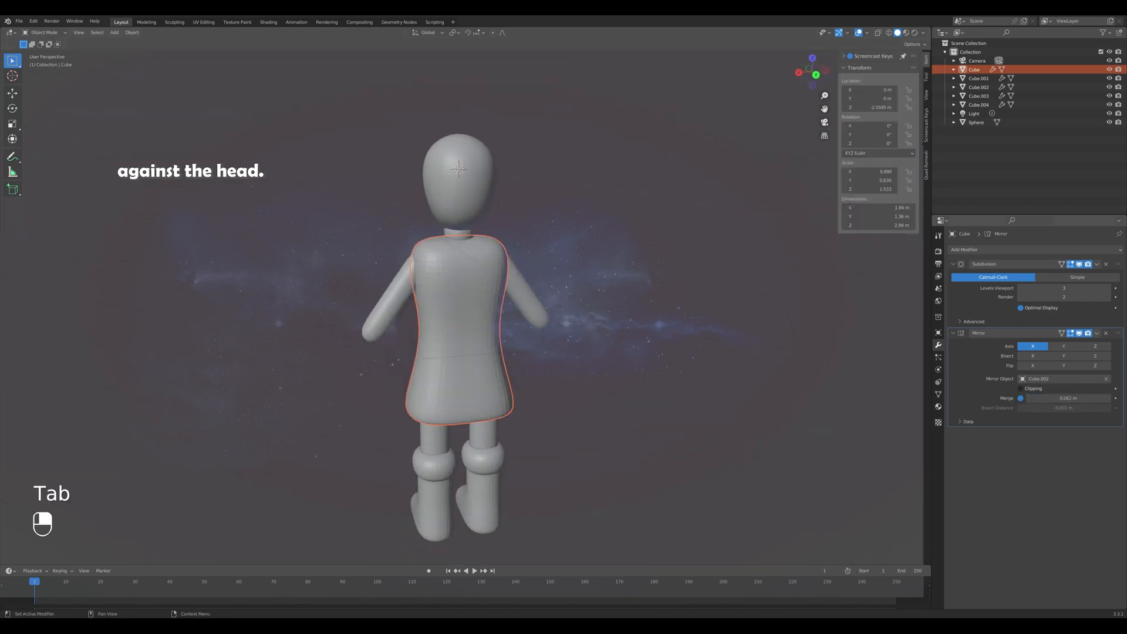
drag(1069, 399, 1051, 398)
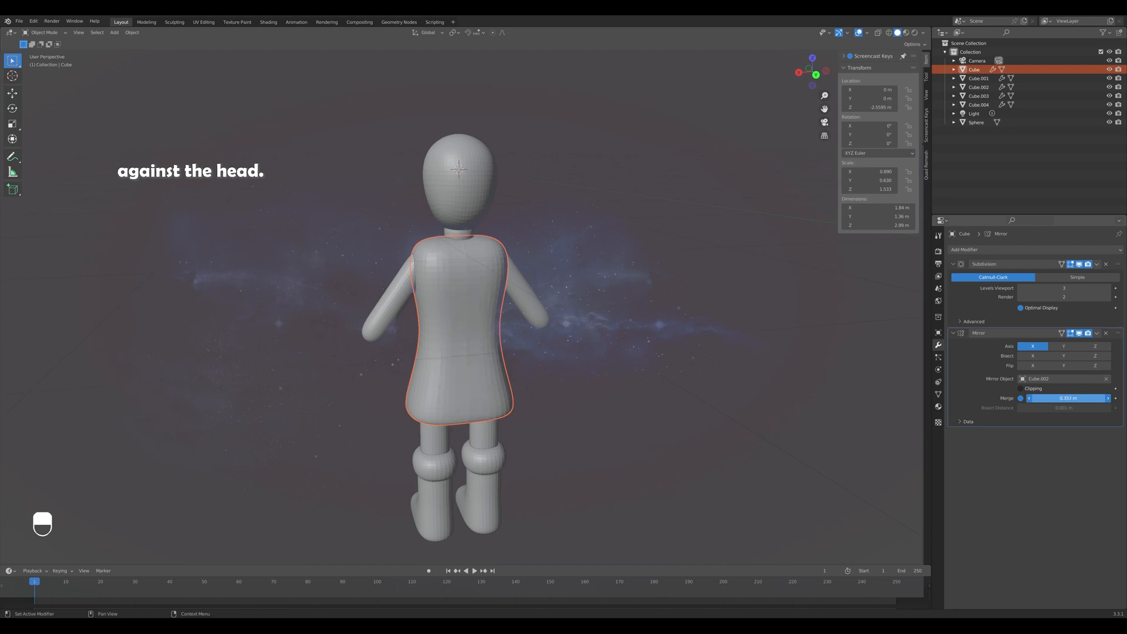
In Edit Mode, extrude the dress's side face at the shoulder outward about 0.74 m along X for a sleeve.
key(KP_1)
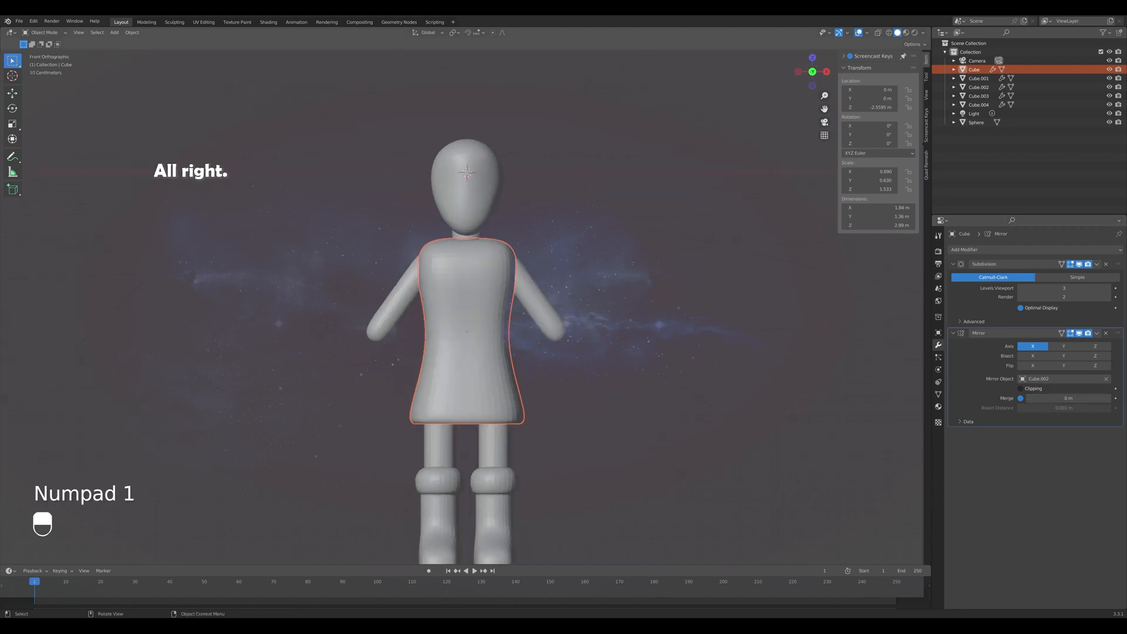
key(Tab)
key(Tab)
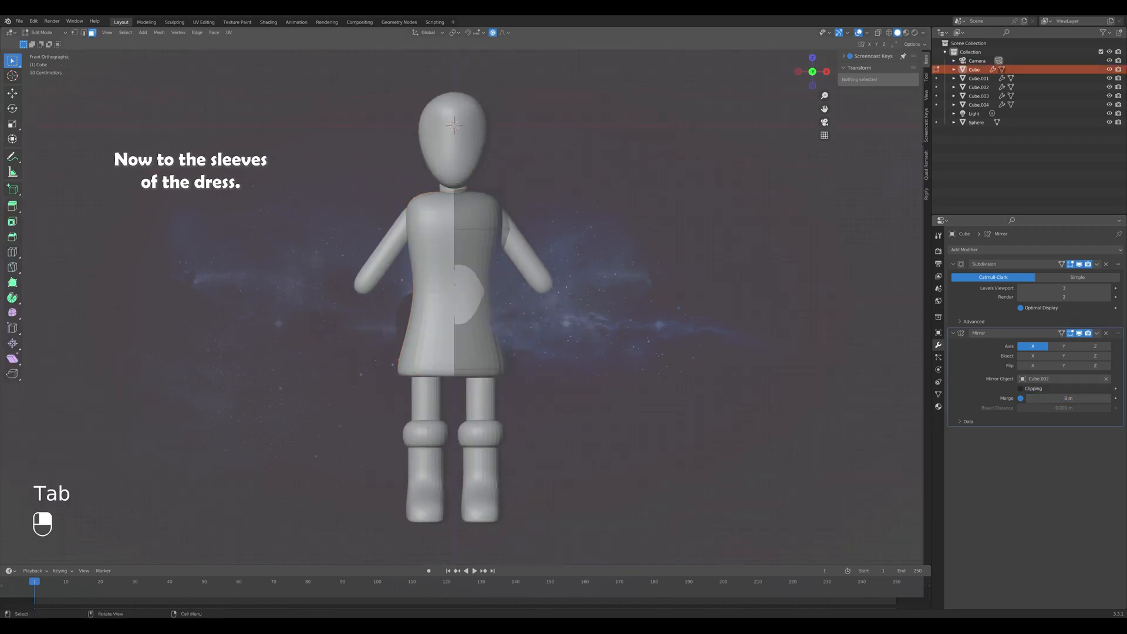
middle_drag(558, 258, 504, 270)
key(Tab)
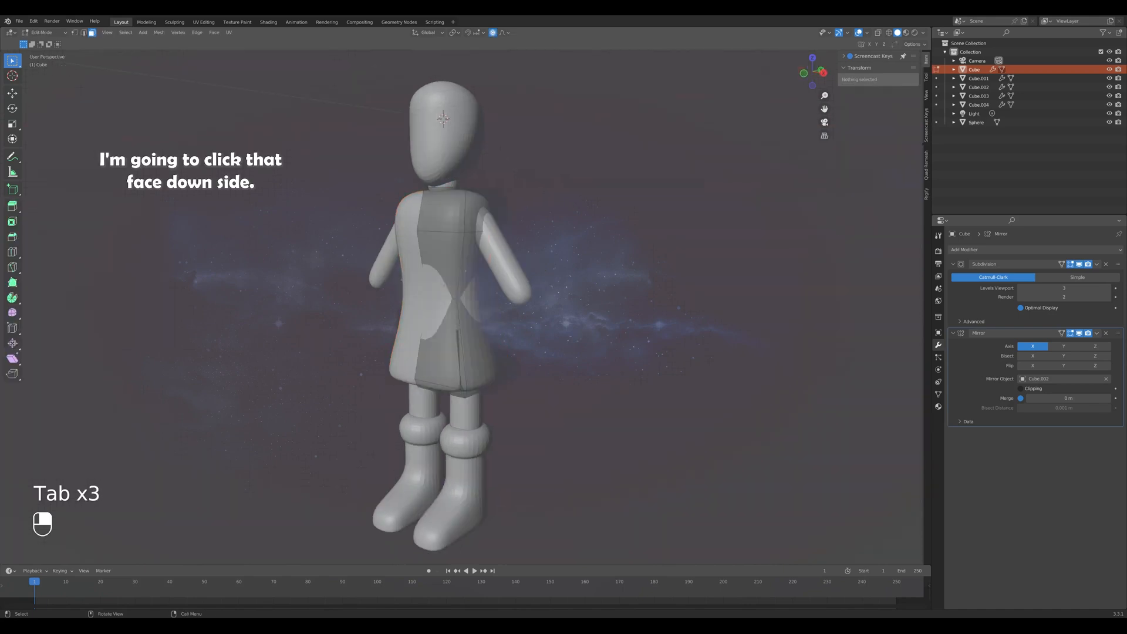
click(490, 210)
key(KP_1)
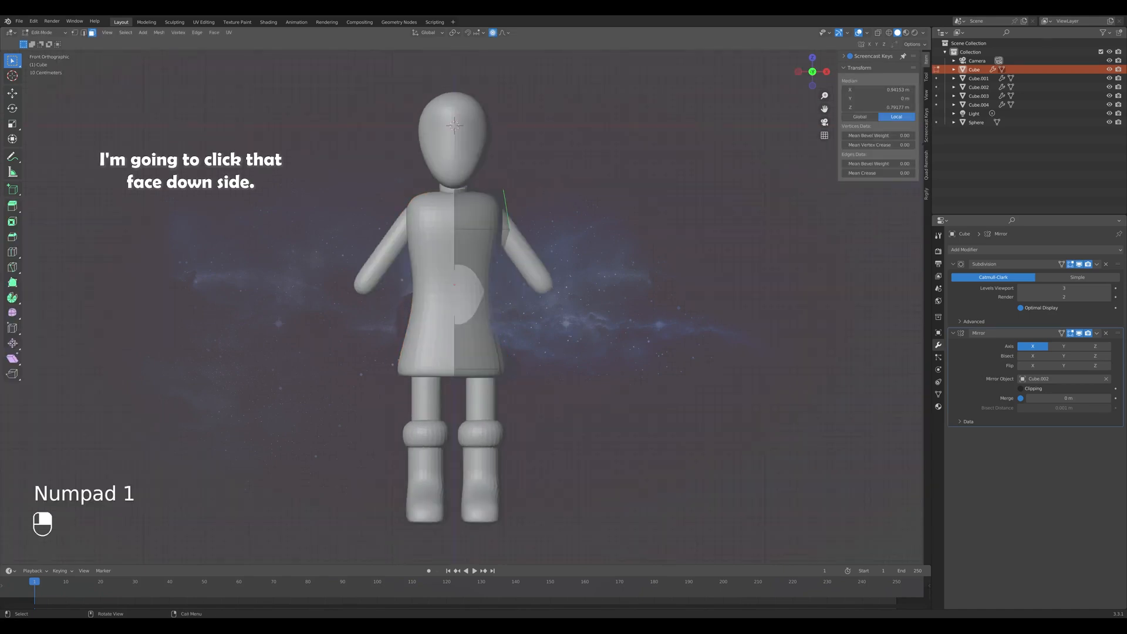
key(e)
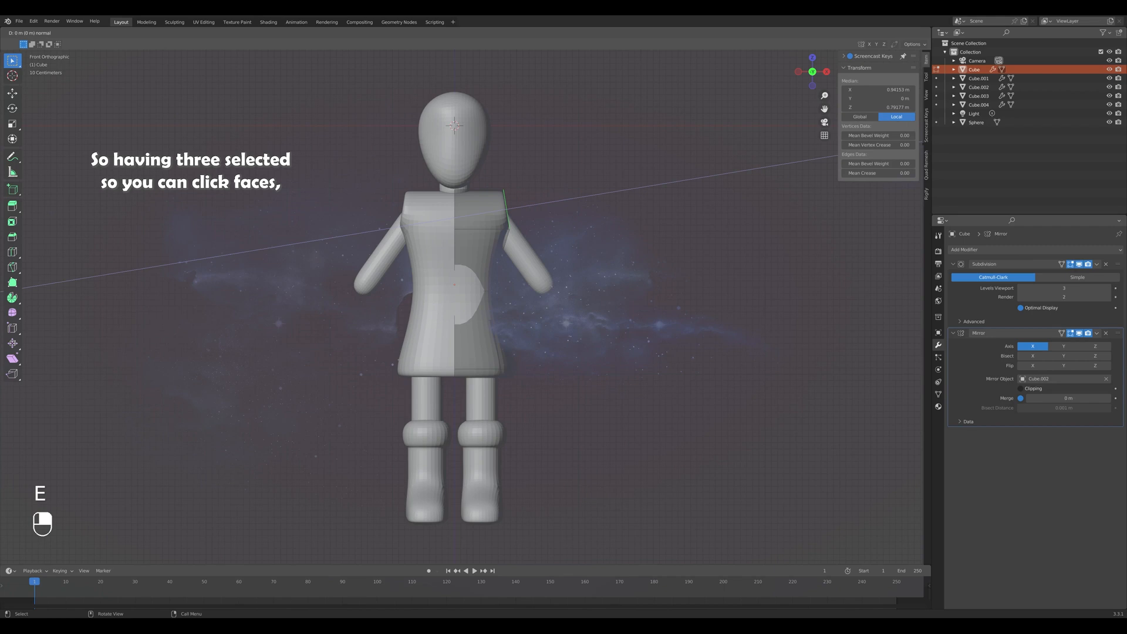
key(x)
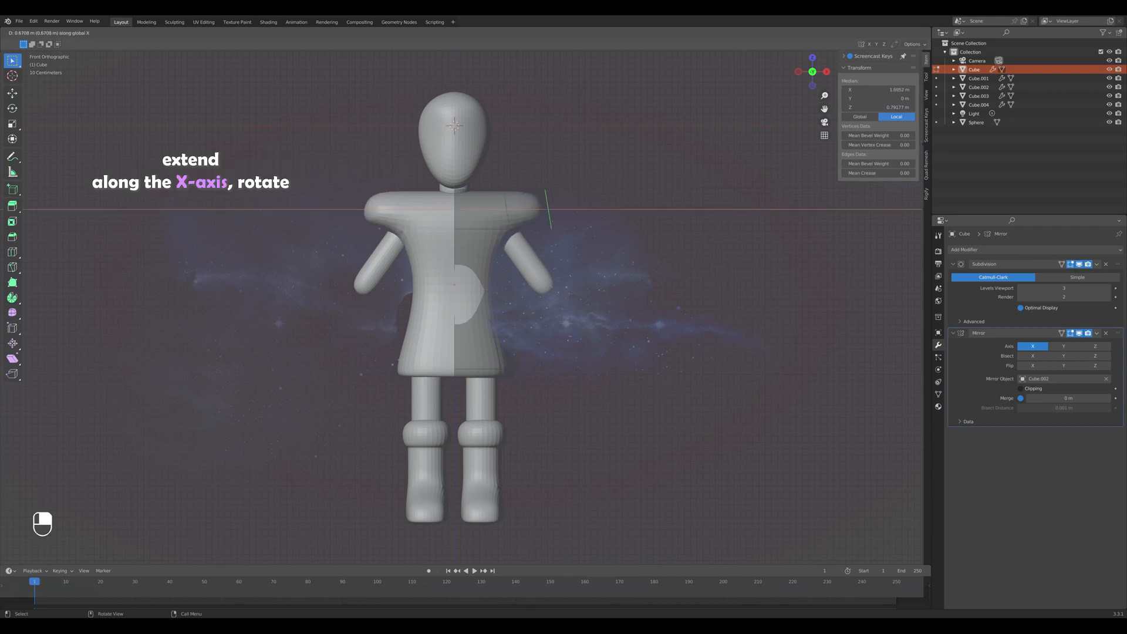
click(553, 209)
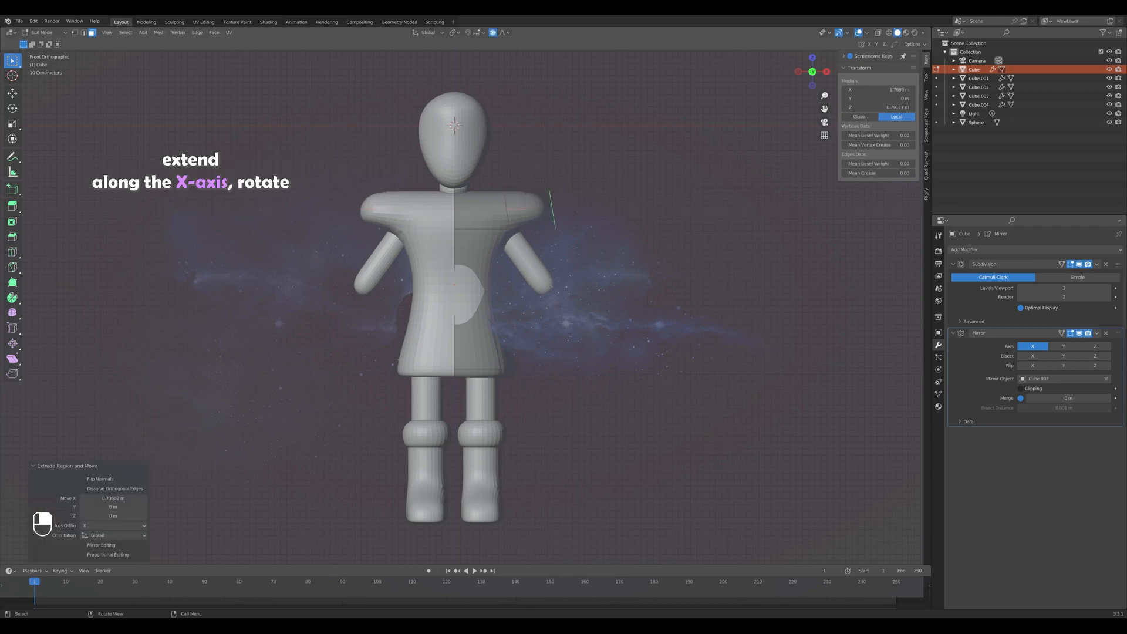
Move the extruded sleeve face about 0.12 m inward along X and about 0.88 m down along Z.
key(g)
click(545, 209)
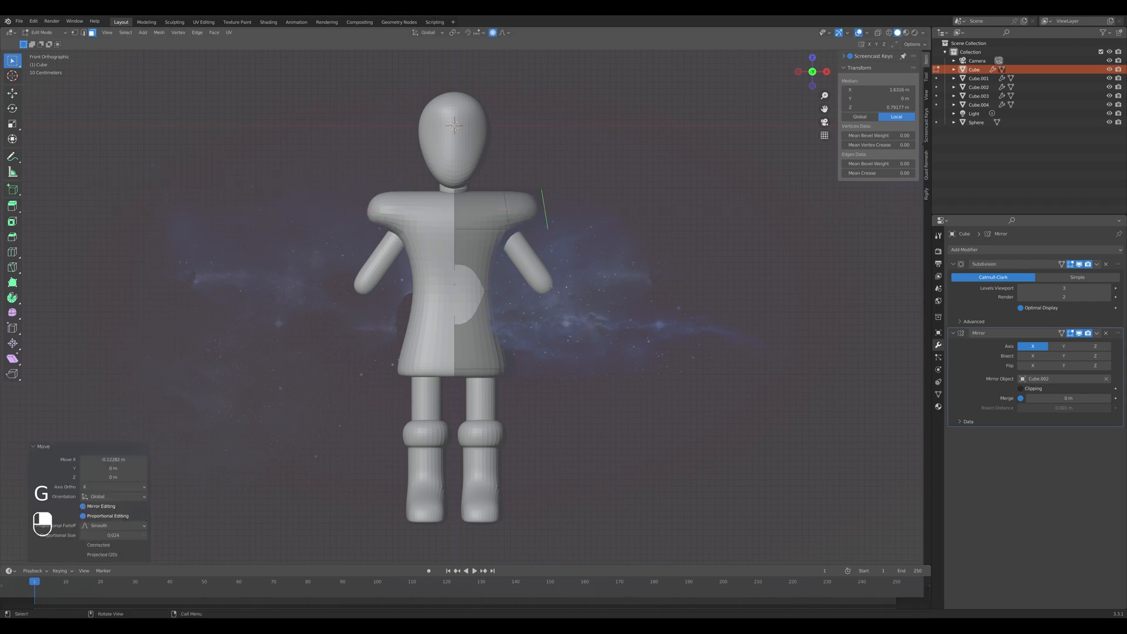
key(z)
key(g)
key(z)
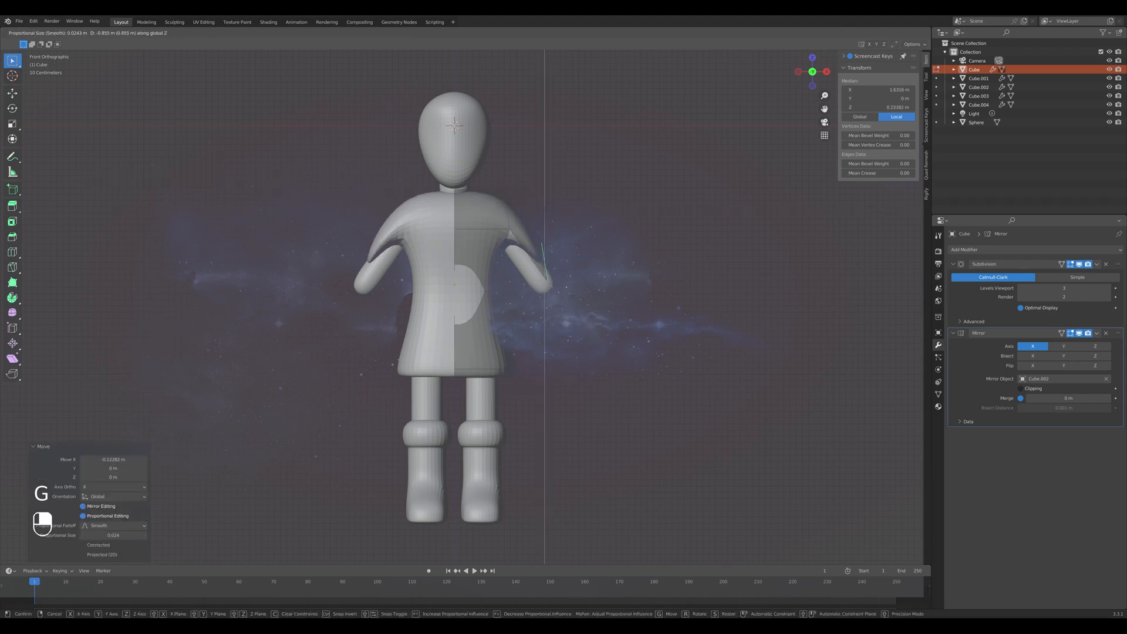
click(546, 276)
Rotate the sleeve's end face about 70° around Y and shift it about 0.12 m inward and 0.05 m down over the arm.
key(r)
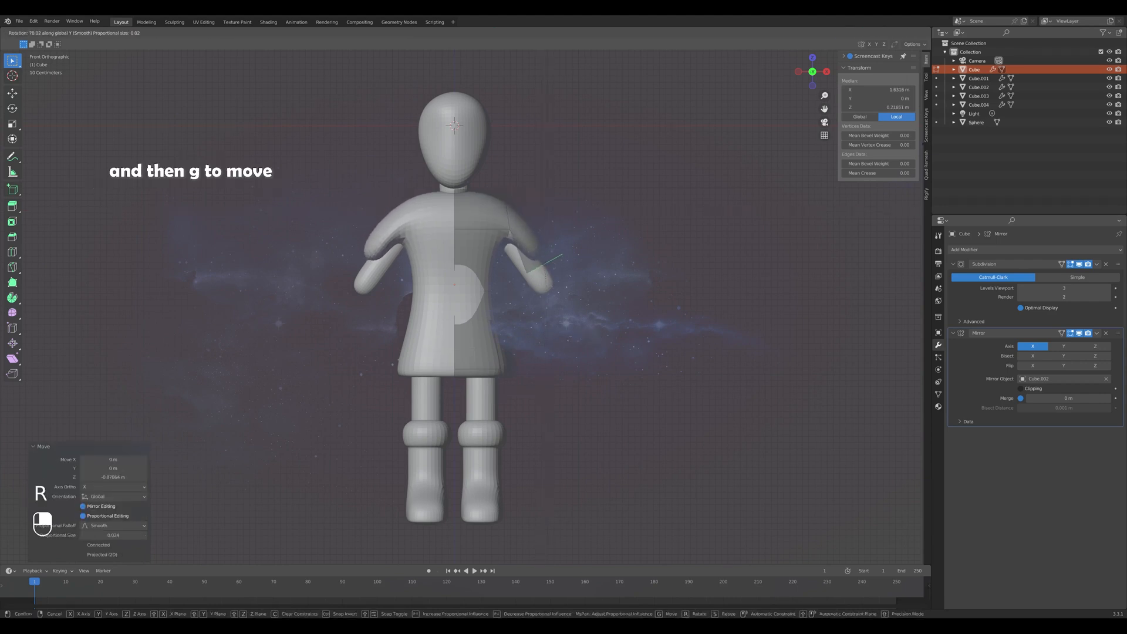
click(531, 280)
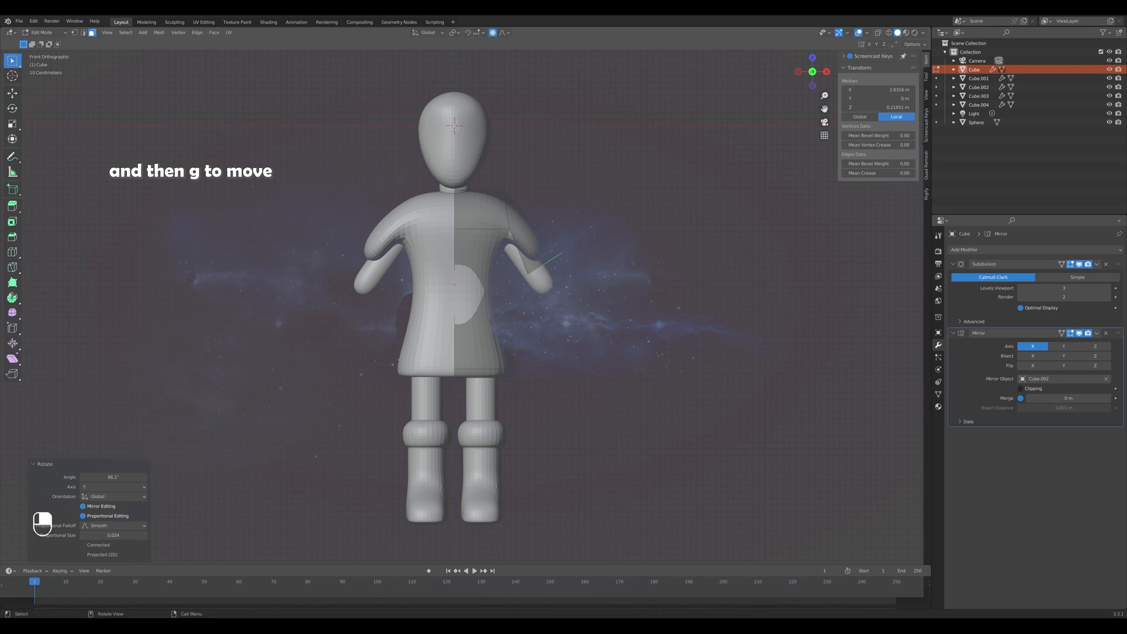
click(589, 281)
middle_drag(590, 281, 547, 250)
key(ctrl+z)
key(KP_1)
key(g)
click(545, 293)
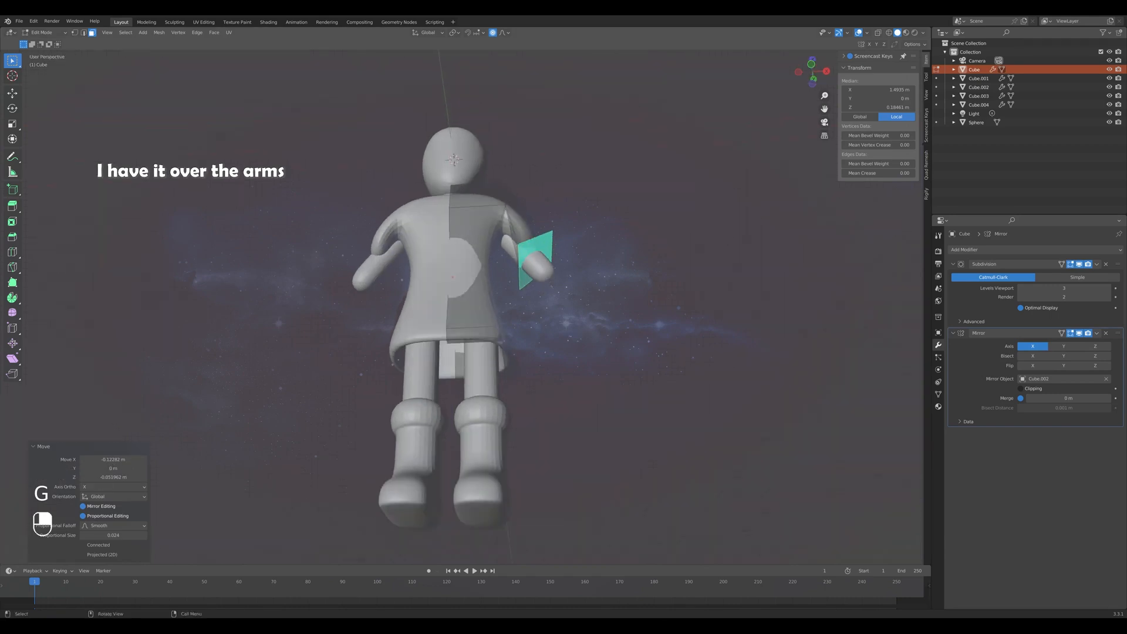
In edge select mode, move the underarm edge of the sleeve about 0.25 m inward along X and 0.04 m down.
key(2)
key(KP_1)
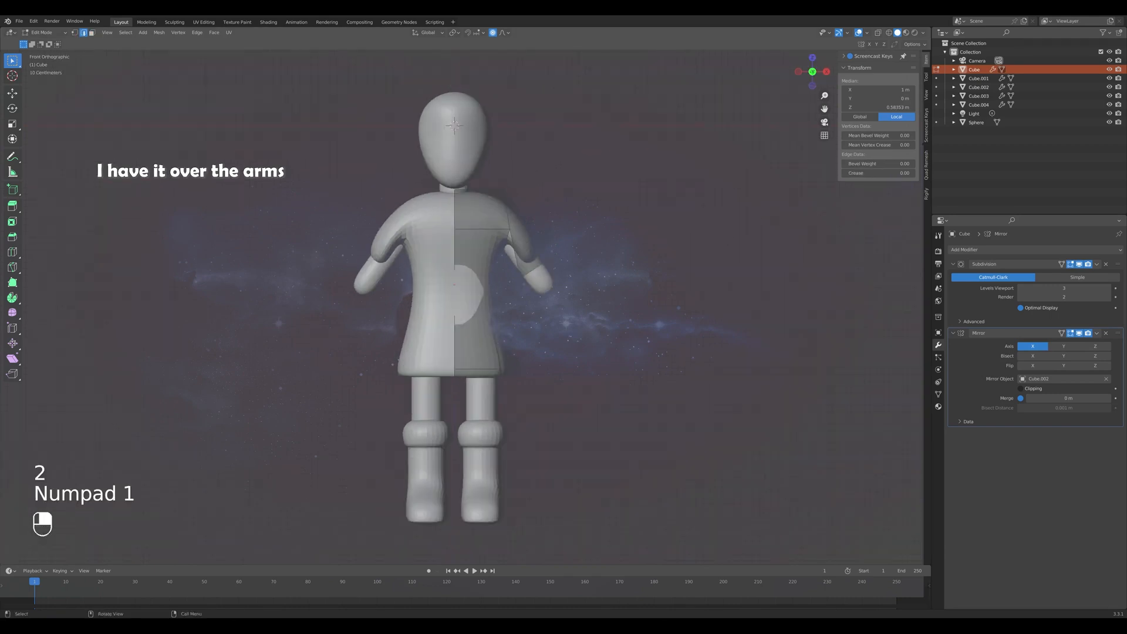
key(g)
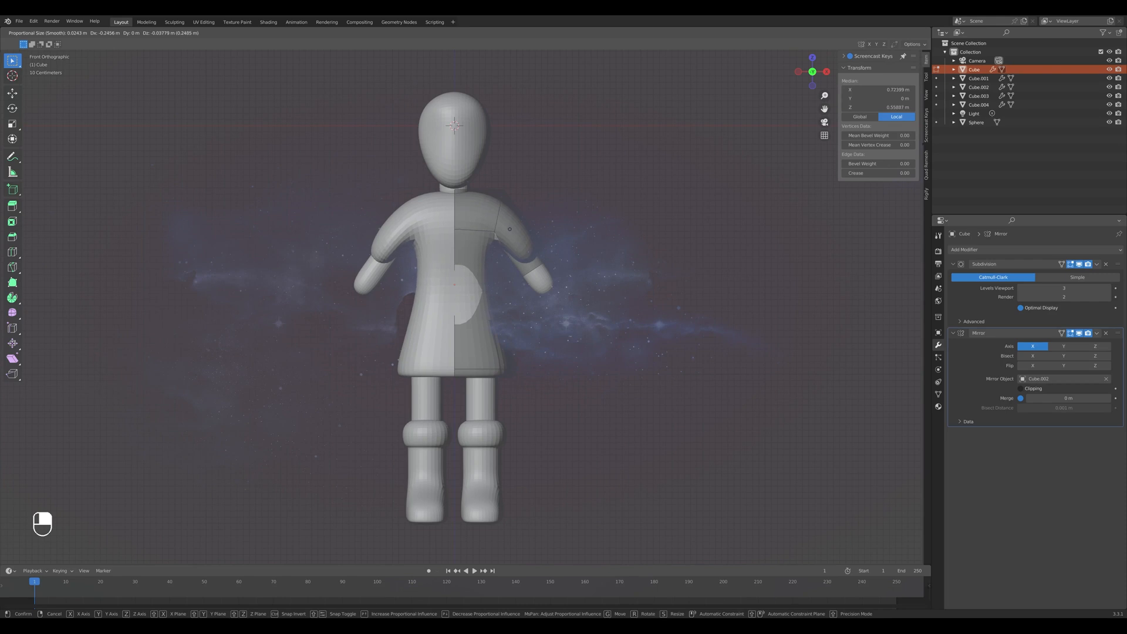
click(510, 229)
Select the edge on top of the shoulder and move it about 0.06 m inward along X.
middle_drag(510, 229, 509, 265)
click(506, 211)
key(KP_1)
key(g)
key(z)
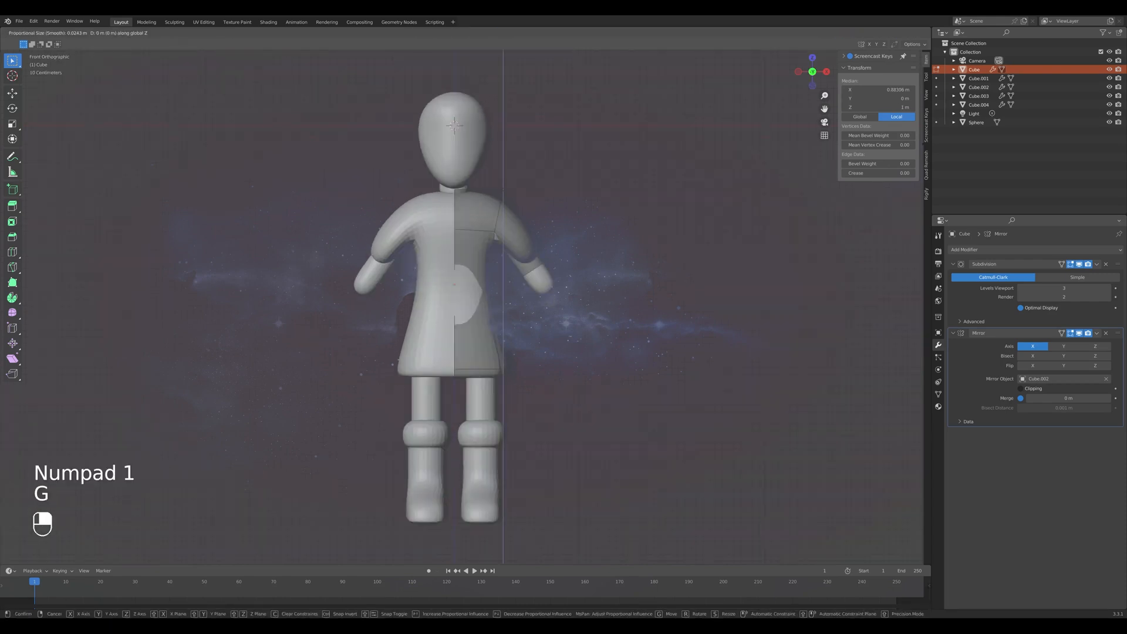
key(x)
click(498, 215)
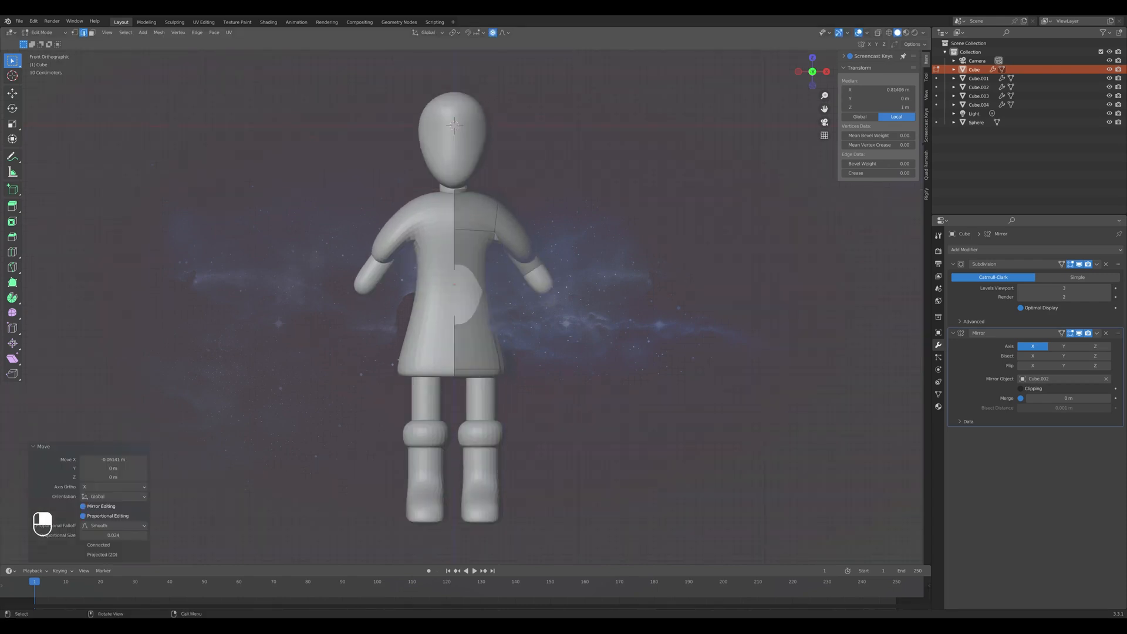
Select the edge at the top centre of the dress below the neck and lower it along Z.
middle_drag(497, 215, 493, 246)
click(456, 202)
key(KP_1)
key(g)
key(z)
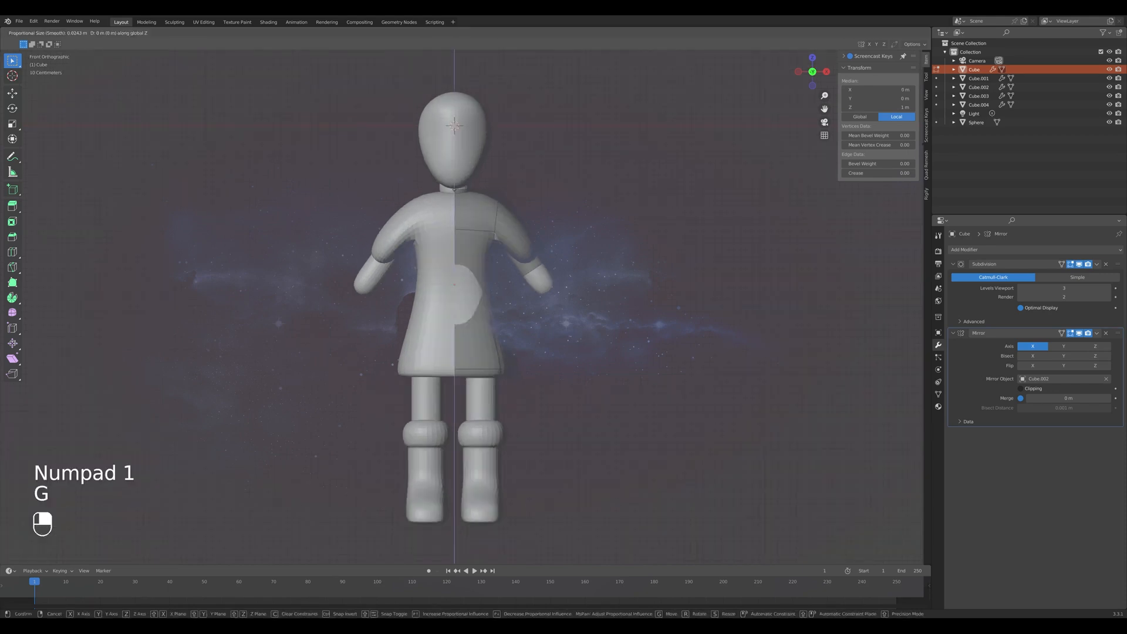
click(456, 214)
Add the shoulder edge to the selected neckline edge and move both about 0.04 m down along Z.
middle_drag(455, 214, 462, 247)
scroll(460, 229, down, 1)
shift+click(500, 239)
key(KP_1)
key(g)
key(z)
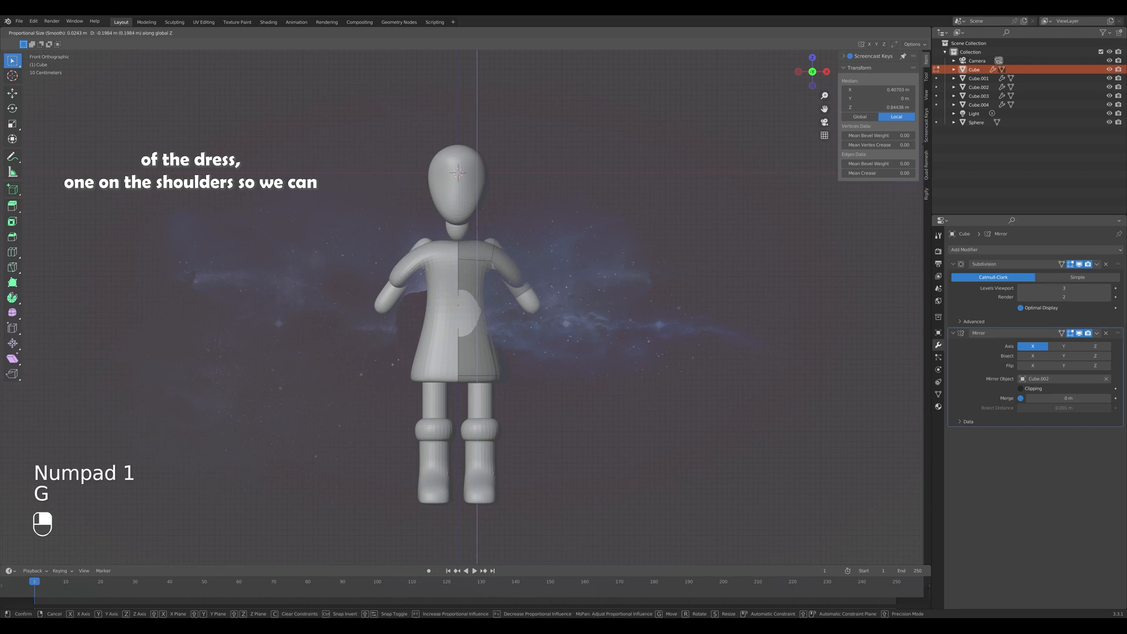
click(500, 241)
Try scaling the selected neckline and shoulder edges along X and undo it.
key(s)
key(x)
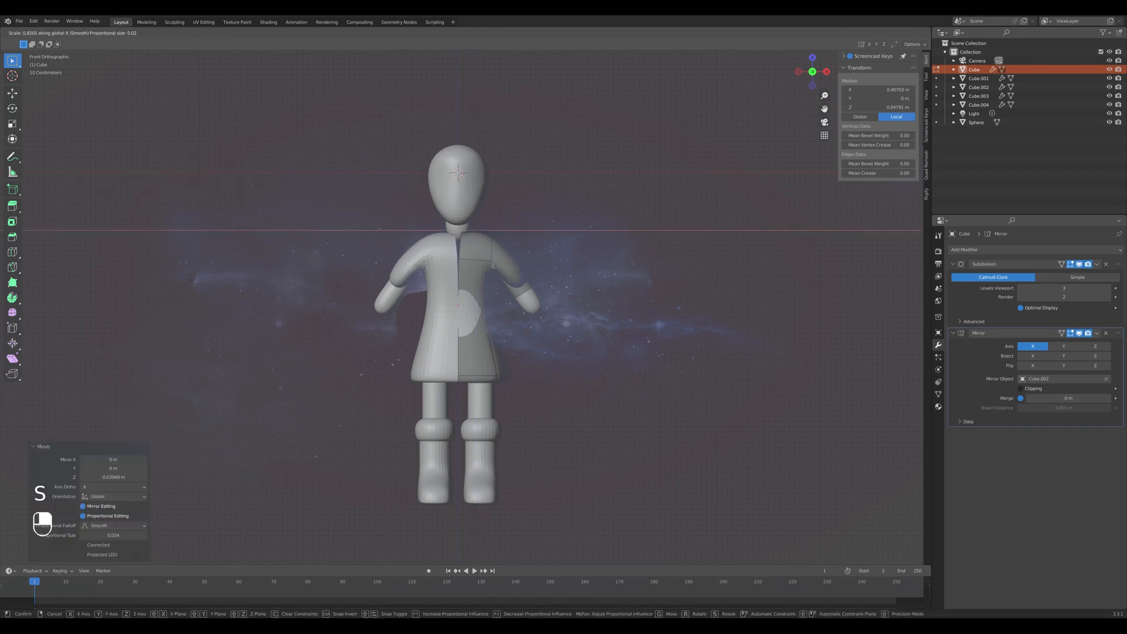
click(560, 231)
key(ctrl+z)
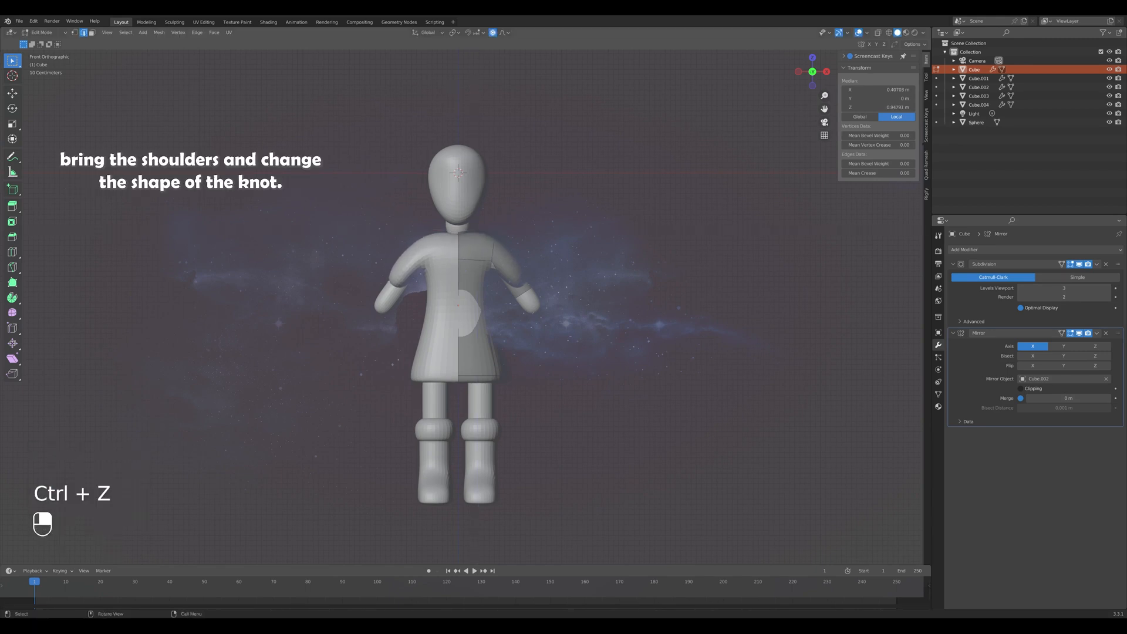
Select the sleeve's end face on the dress and scale it to about 0.64.
middle_drag(503, 212, 411, 205)
key(KP_1)
key(3)
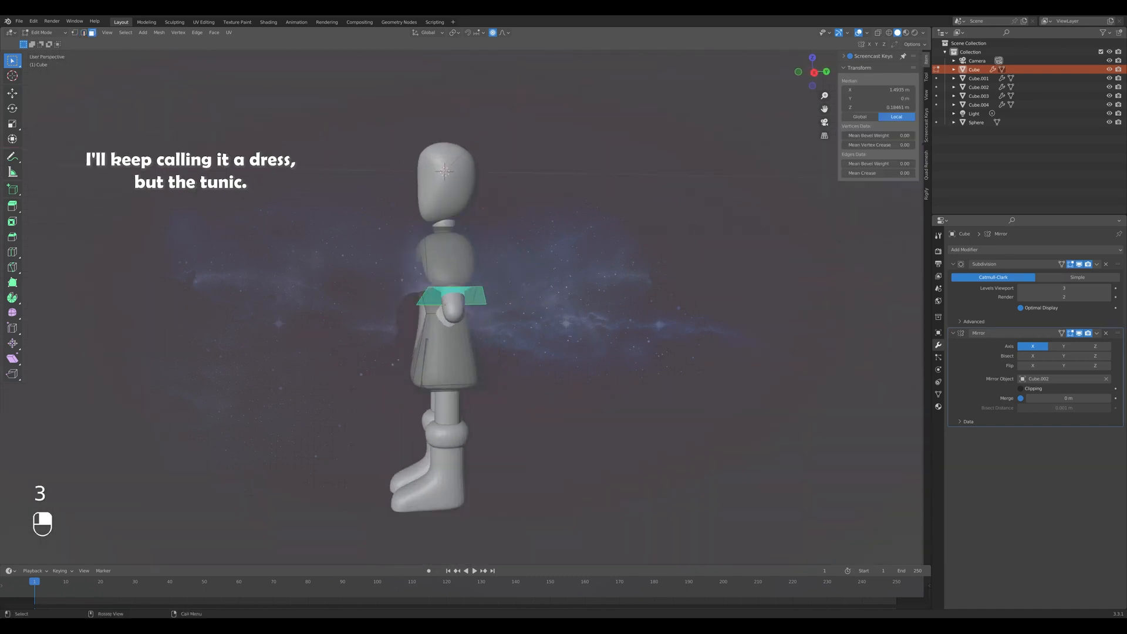
key(s)
click(446, 249)
key(KP_1)
middle_drag(499, 235, 493, 265)
Try a loop cut through the sleeve and chest, try three vertical loop cuts through the dress, and undo both.
key(ctrl+r)
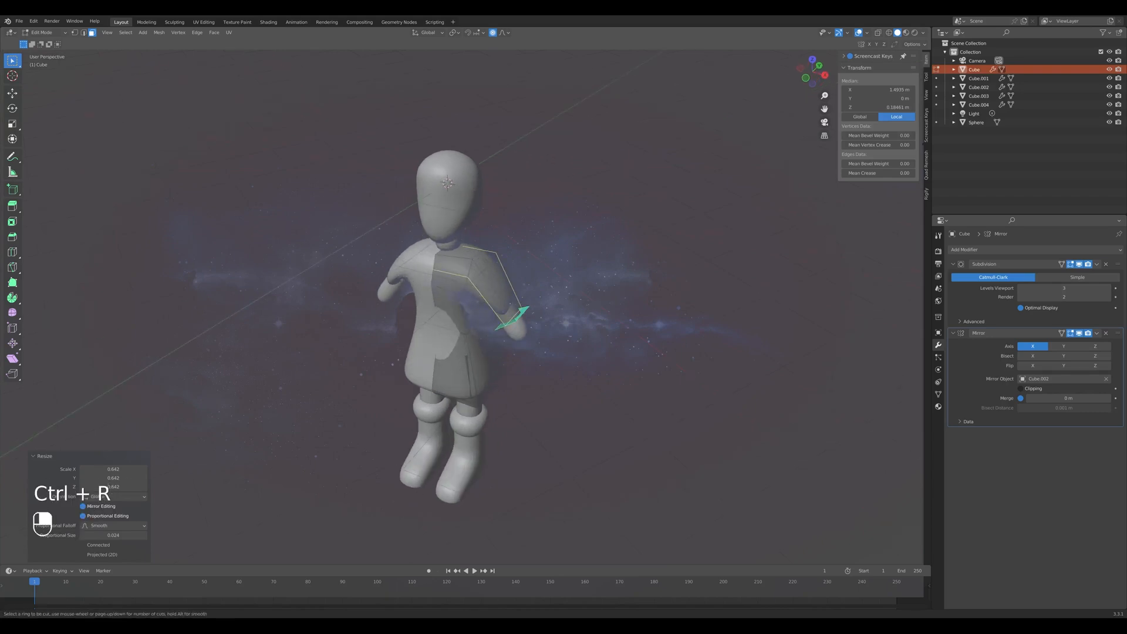
click(464, 288)
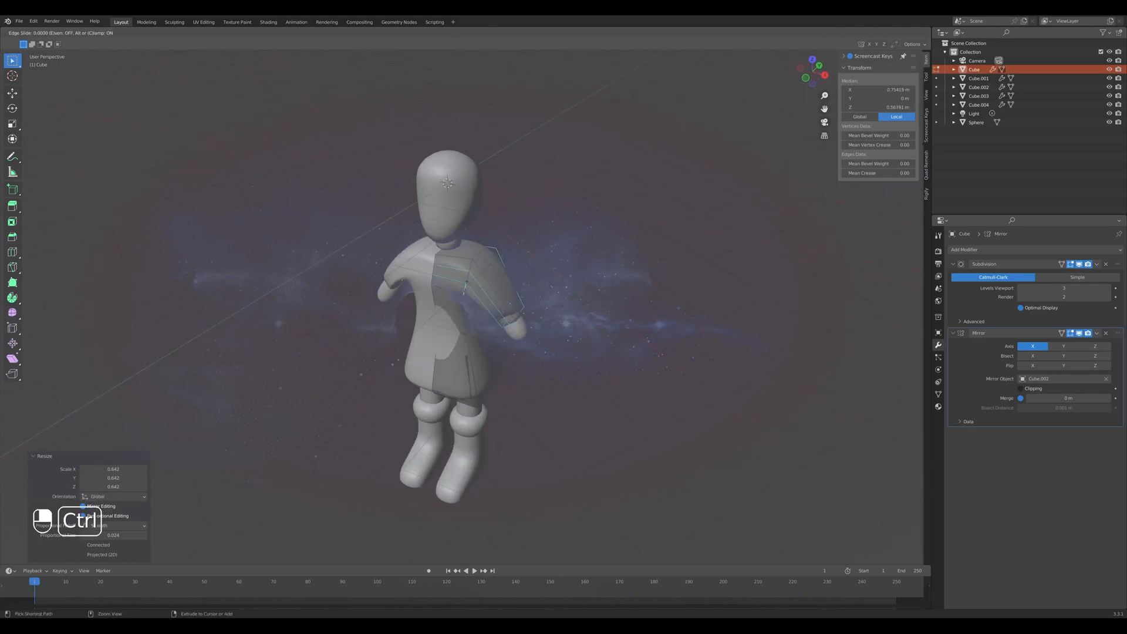
key(ctrl+z)
key(ctrl+r)
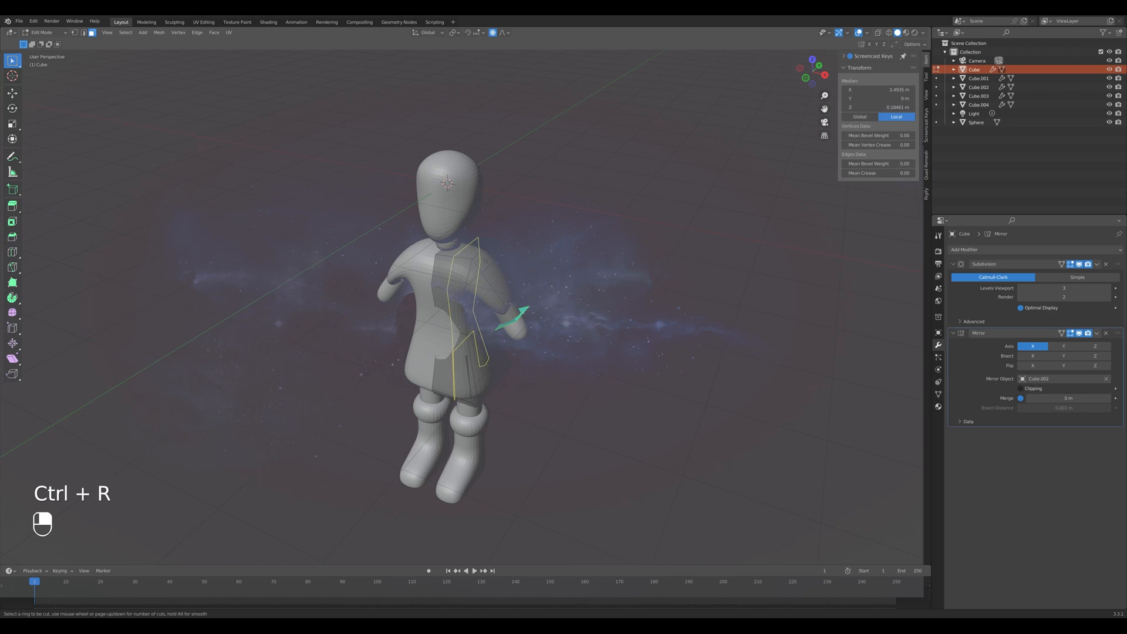
scroll(464, 288, up, 2)
click(464, 288)
right_click(464, 288)
middle_drag(463, 288, 465, 238)
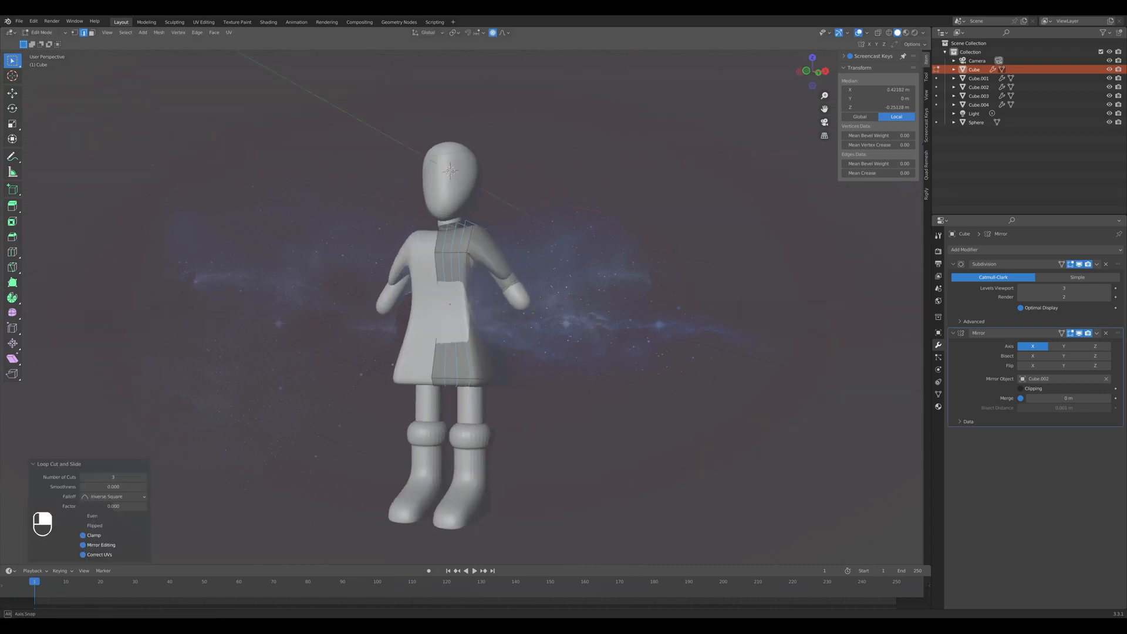
key(ctrl+z)
right_drag(465, 237, 424, 267)
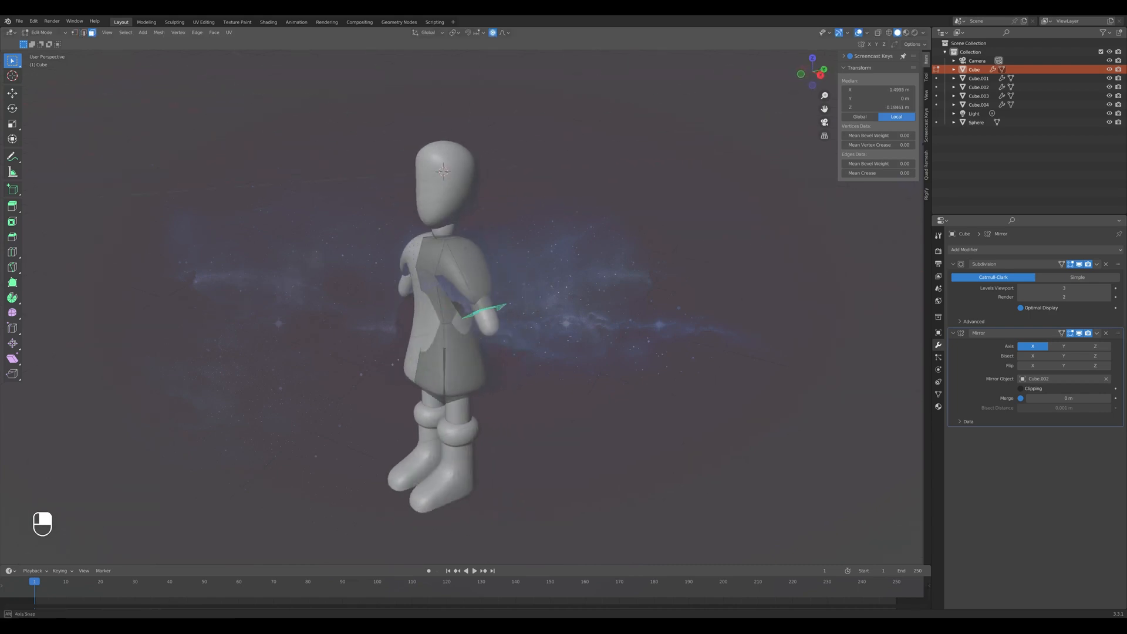
Try moving the underarm edge of the dress along X and undo it.
key(KP_1)
middle_drag(458, 276, 406, 318)
key(KP_1)
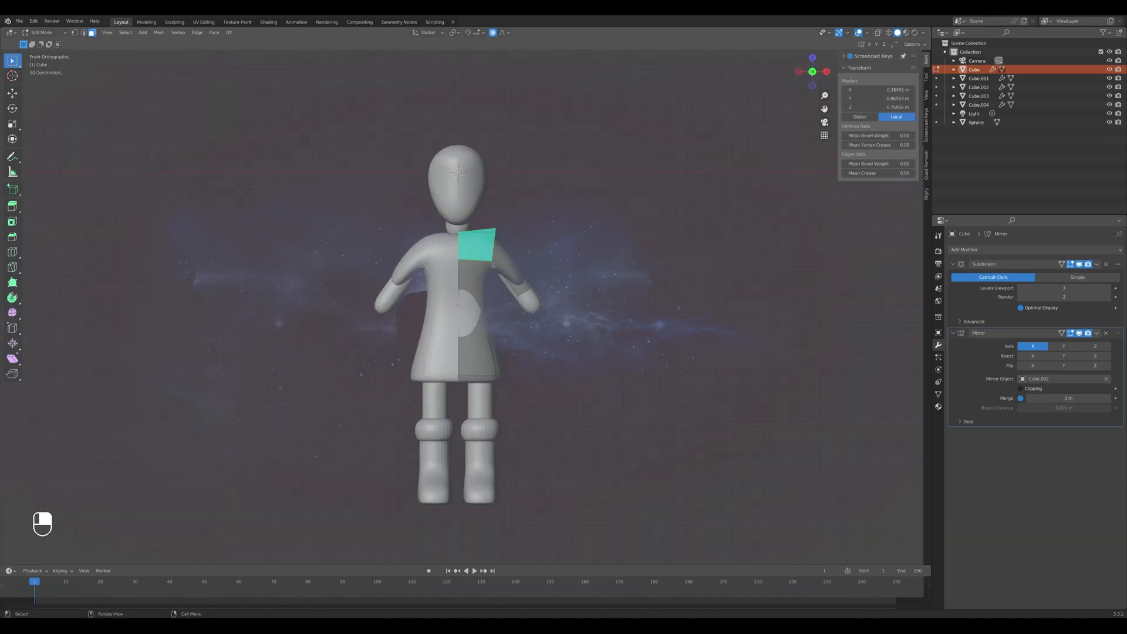
click(474, 260)
middle_drag(474, 260, 440, 260)
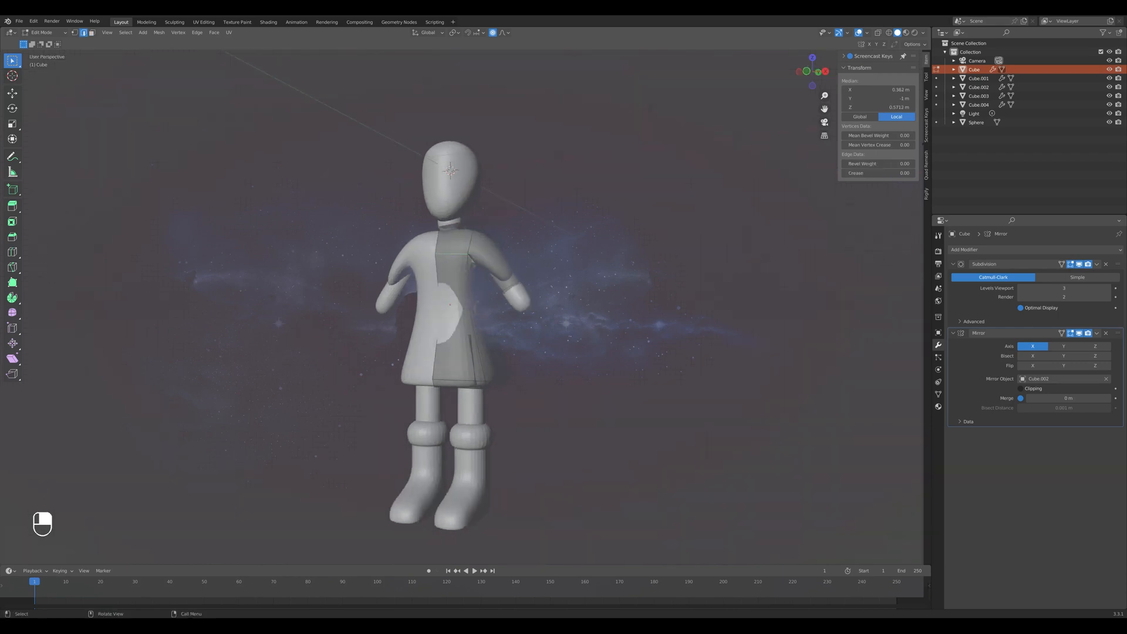
key(KP_1)
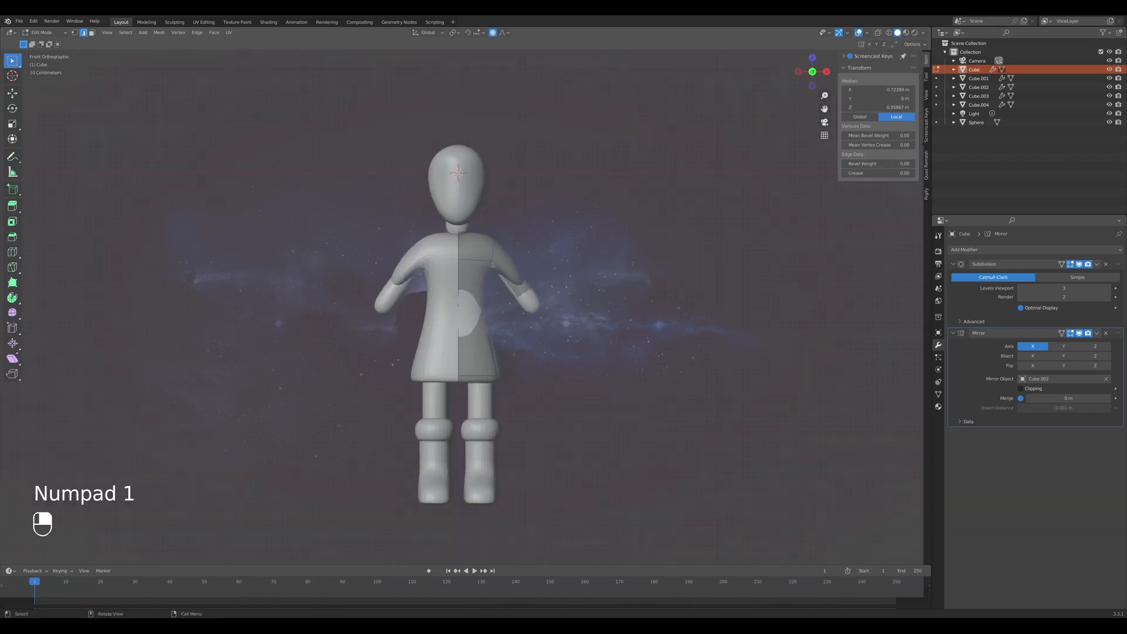
key(g)
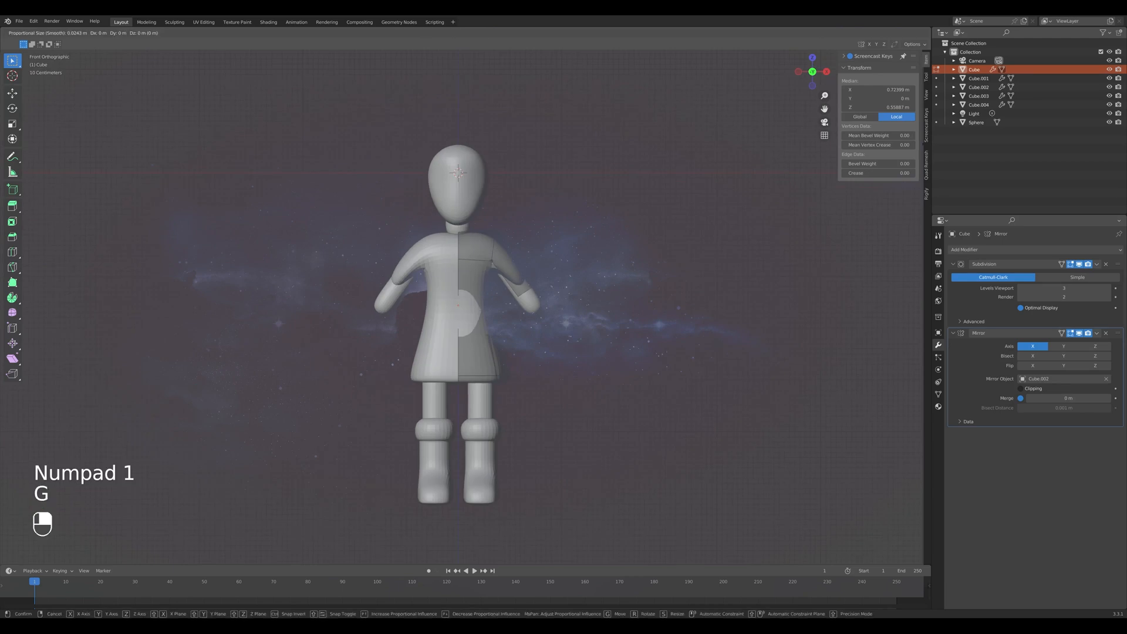
key(x)
click(493, 261)
key(ctrl+z)
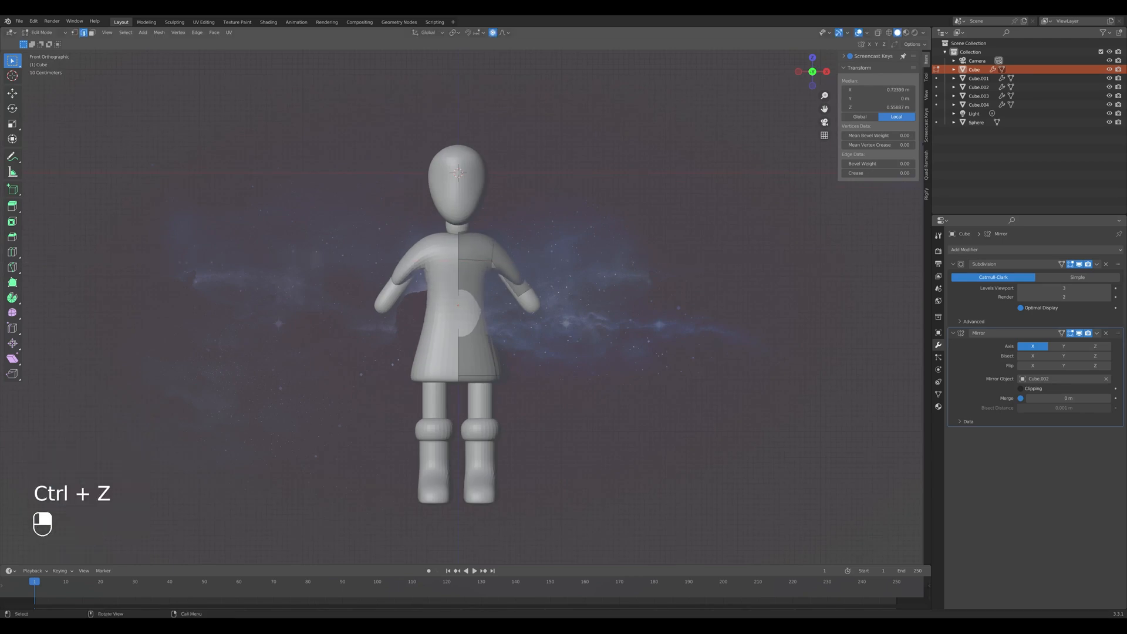
Try moving the edge on top of the shoulder along X and undo it.
middle_drag(492, 261, 464, 263)
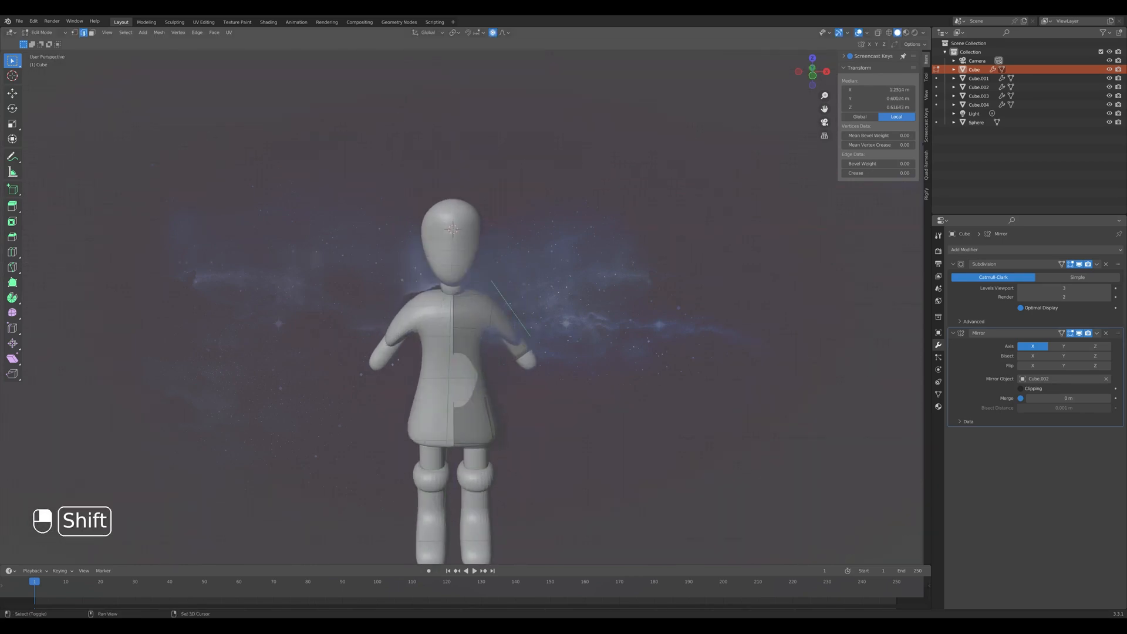
shift+click(508, 303)
shift+click(492, 288)
key(KP_1)
key(g)
key(x)
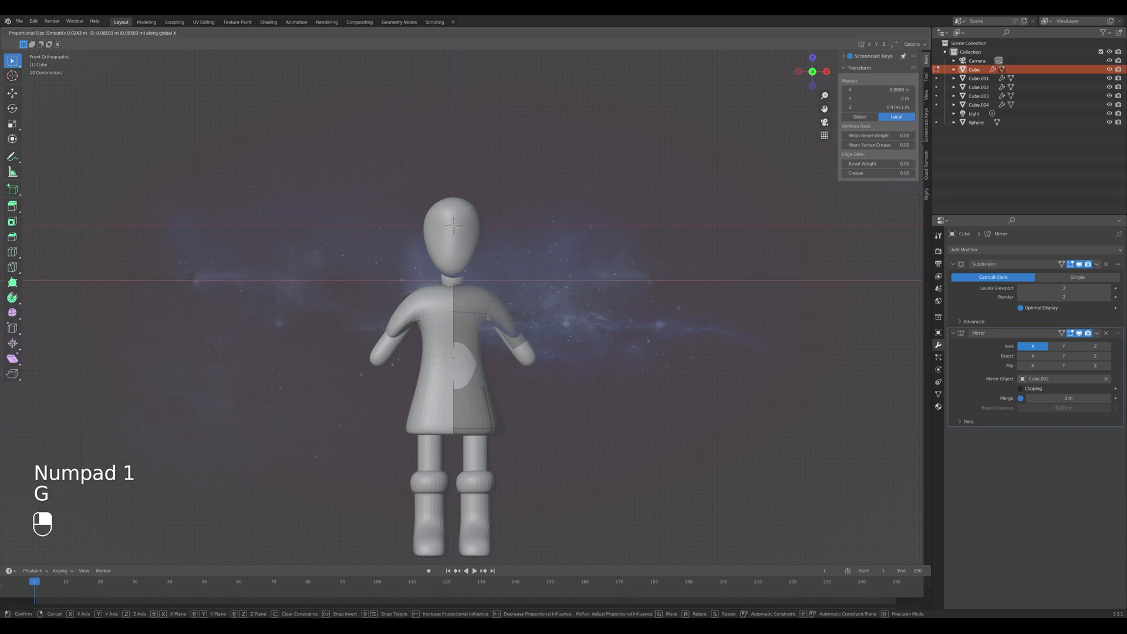
click(506, 286)
key(ctrl+z)
Select the underside edge of the sleeve opening and move it about 0.46 m inward and 0.12 m up.
middle_drag(506, 286, 497, 293)
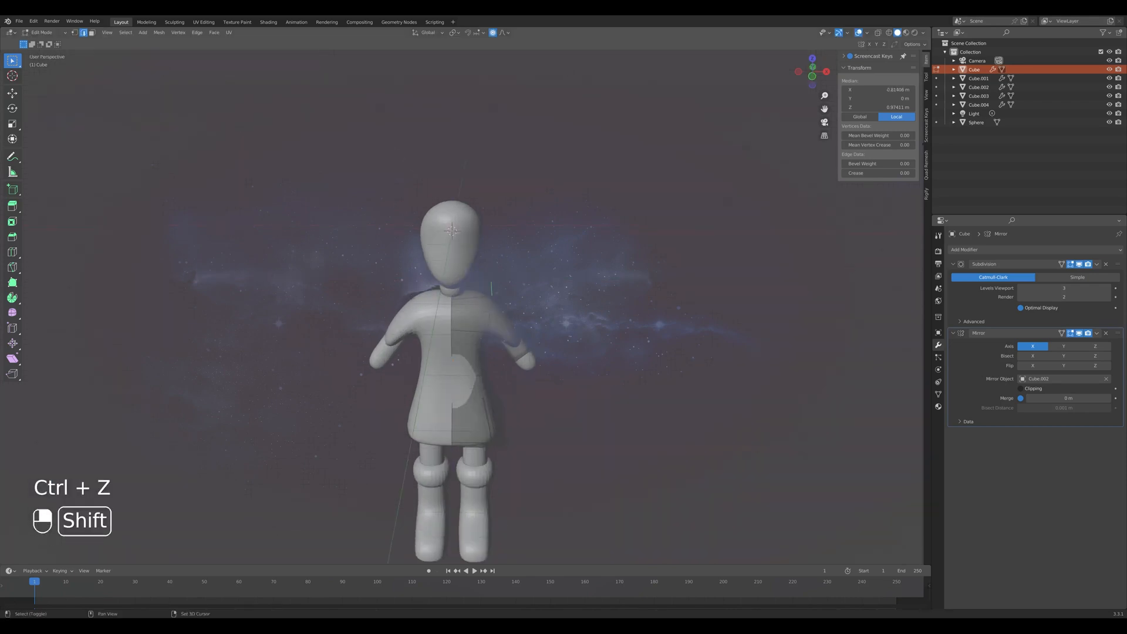
shift+click(495, 291)
key(KP_1)
key(g)
key(x)
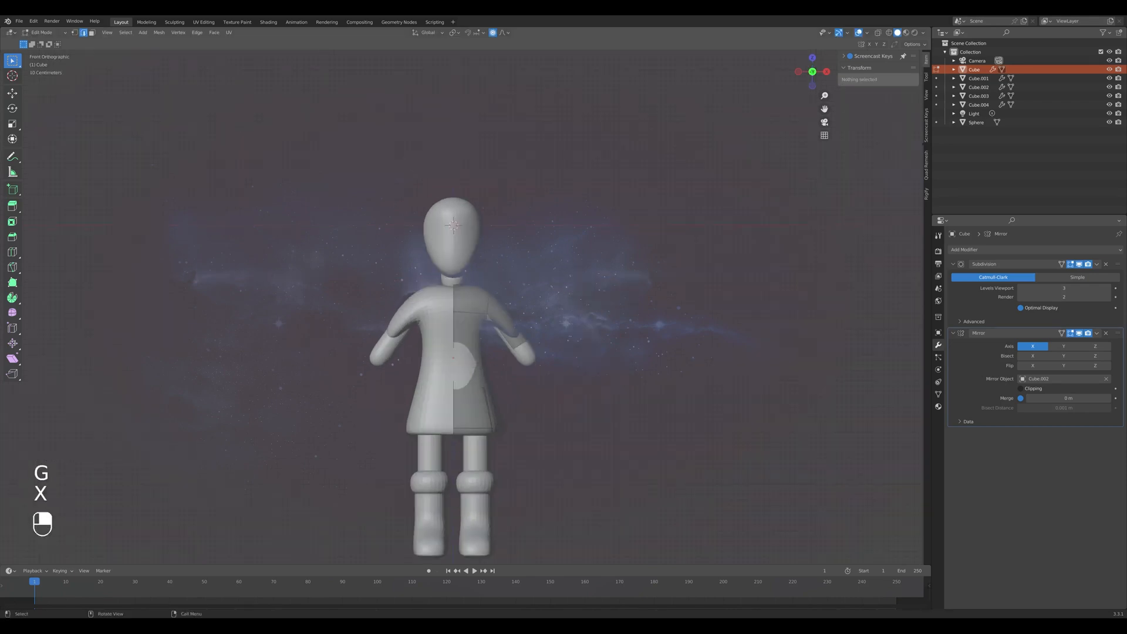
middle_drag(510, 354, 516, 347)
click(514, 347)
key(KP_1)
key(g)
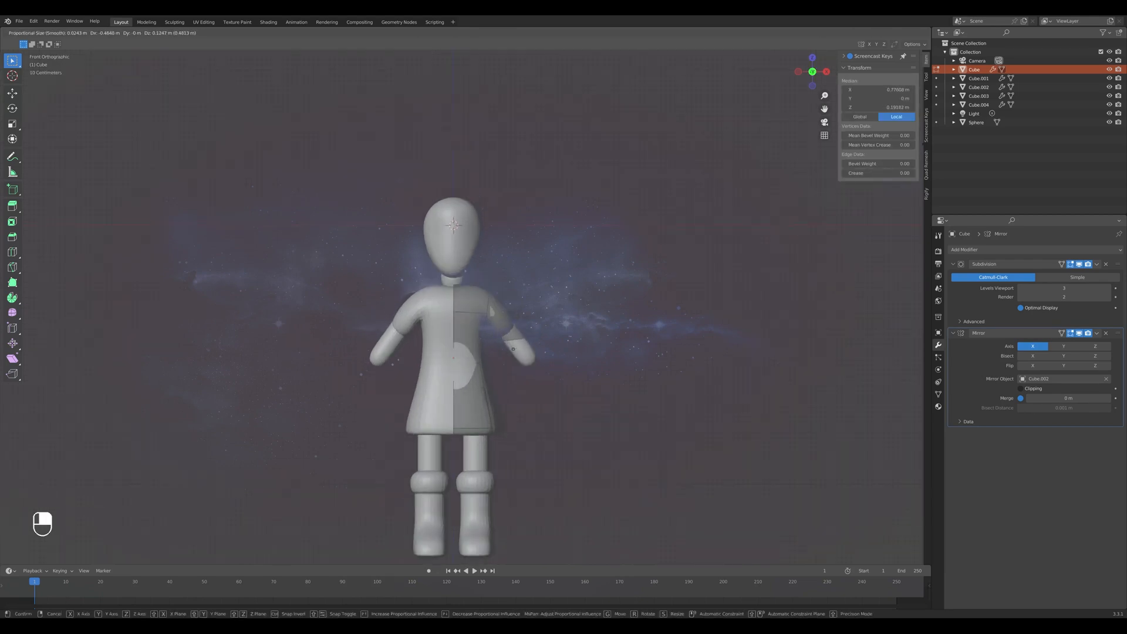
click(513, 349)
Select the outer edge of the sleeve opening and move it about 0.17 m inward and 0.27 m up.
middle_drag(513, 349, 528, 346)
key(KP_1)
key(g)
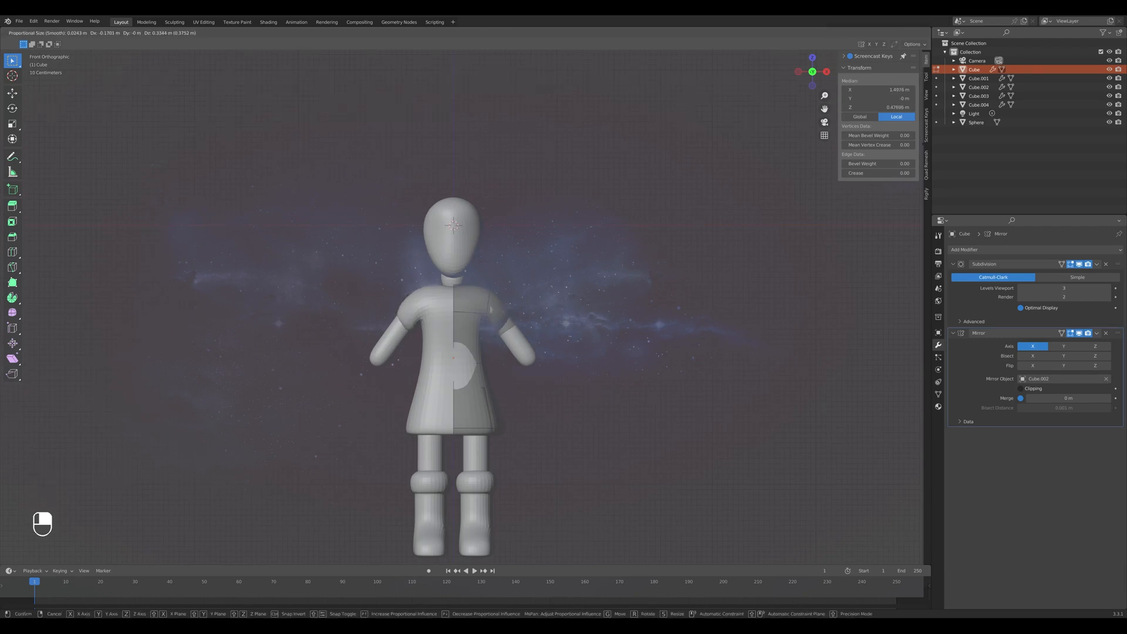
click(517, 335)
Subdivide the top of the dress between the neck and the shoulder with 2 cuts.
mouse_move(517, 335)
middle_down()
mouse_move(526, 339)
mouse_move(526, 326)
middle_up()
key(KP_1)
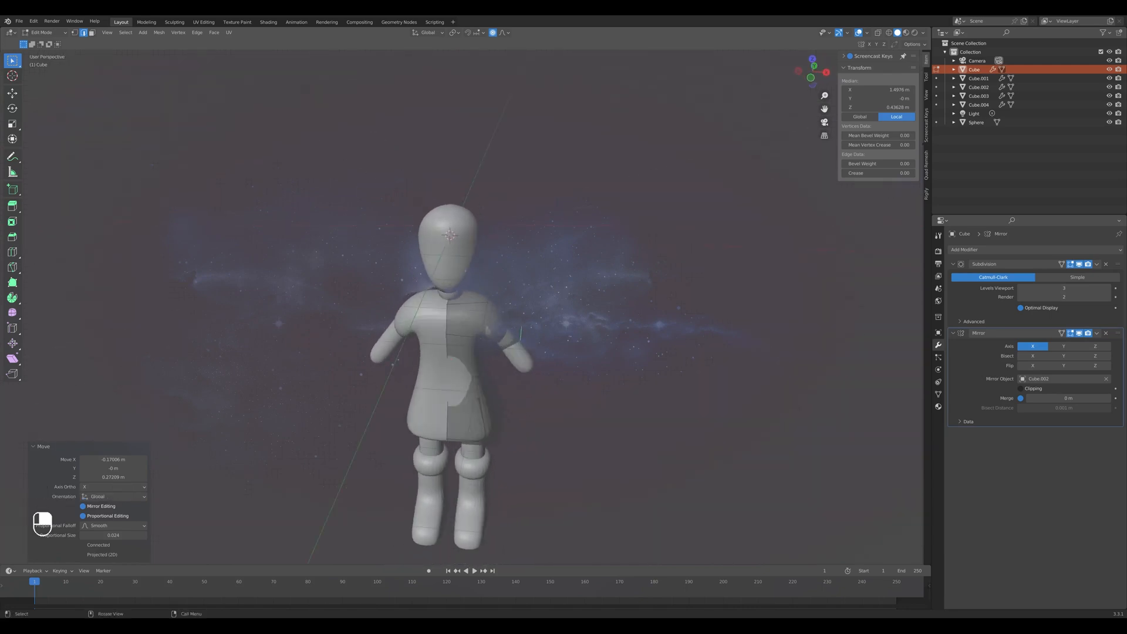
click(476, 291)
right_click(464, 292)
click(453, 298)
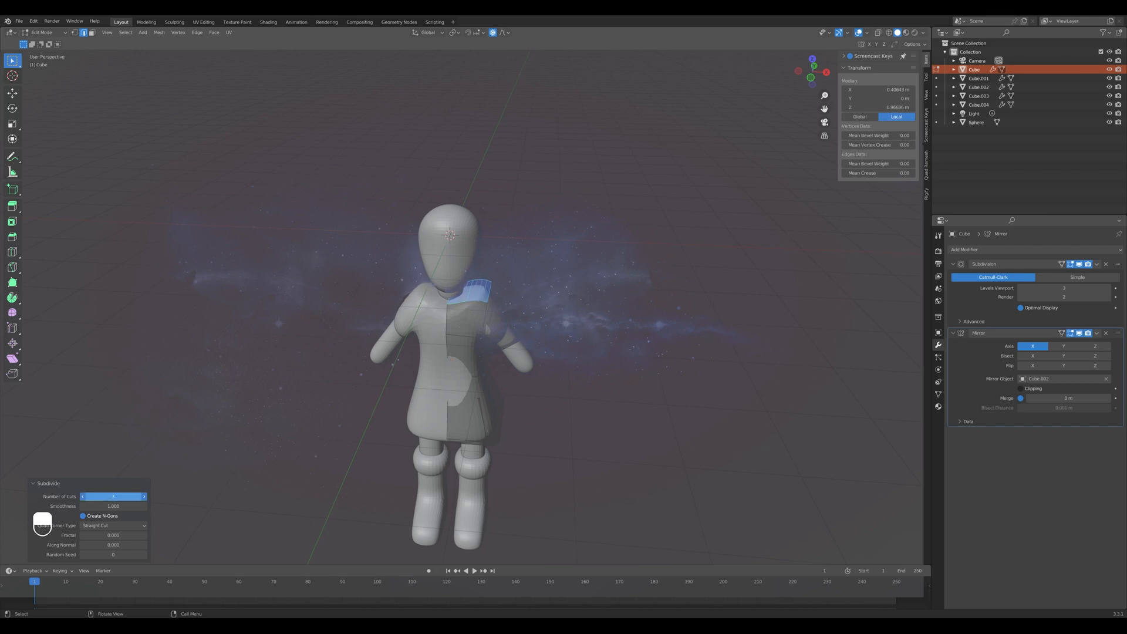
key(KP_1)
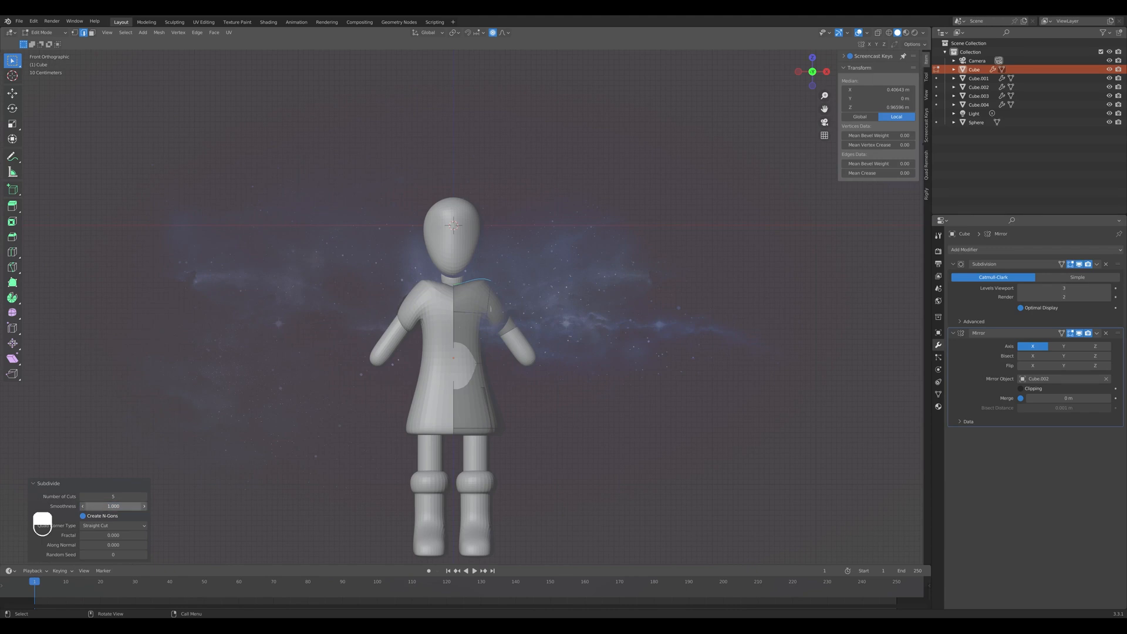
middle_drag(452, 353, 464, 352)
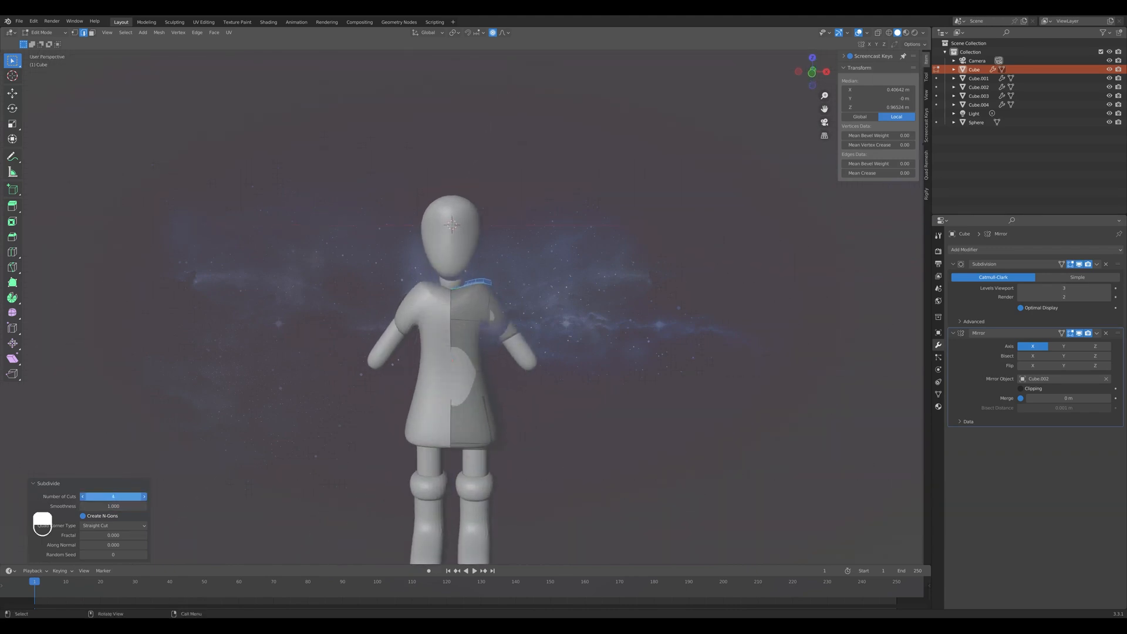
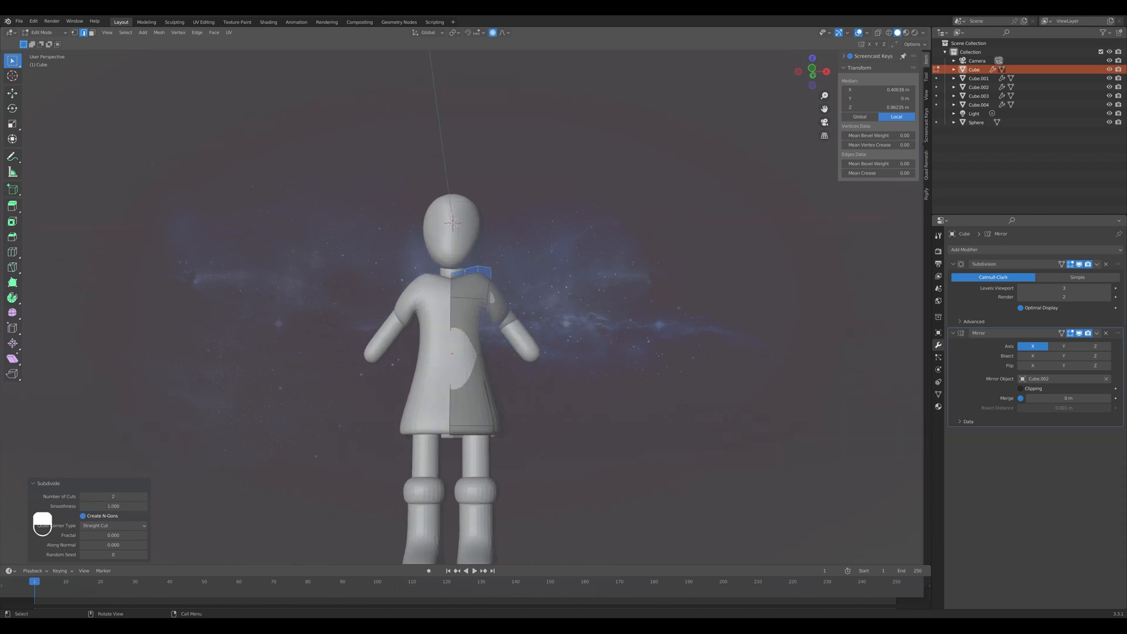
Move the shoulder's corner edge about 0.2 m outward and slightly down, and reposition the sleeve edge to widen the cuff.
key(KP_1)
middle_drag(458, 353, 481, 352)
click(484, 288)
key(KP_1)
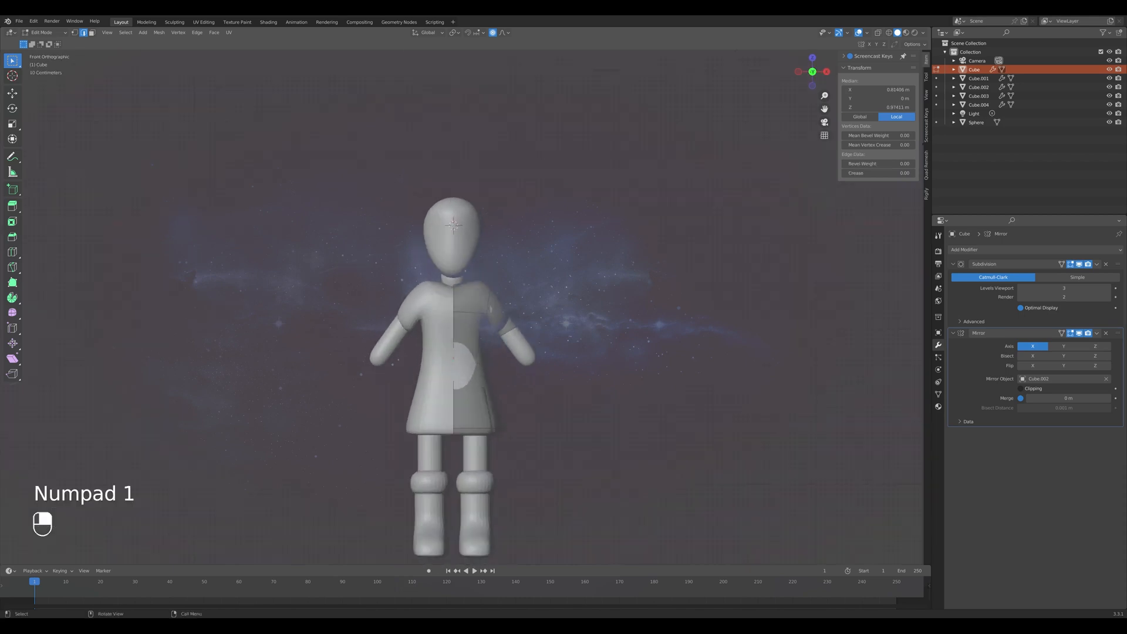
key(g)
click(470, 312)
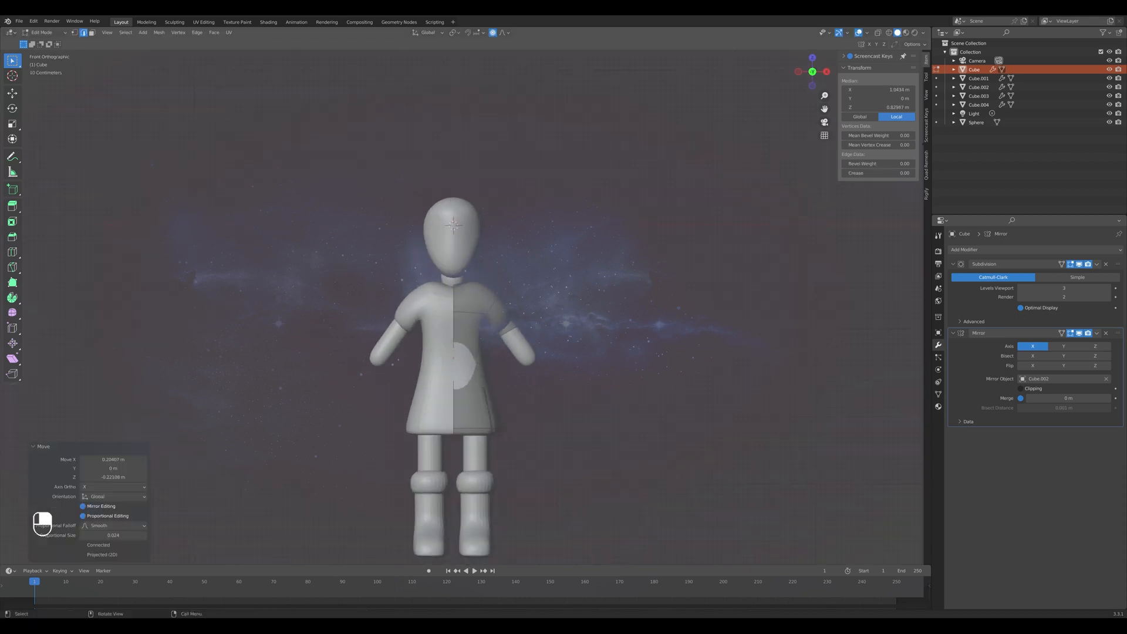
middle_drag(470, 353, 508, 343)
key(KP_1)
key(g)
click(493, 323)
Move the subdivided edge on the shoulder top about 0.29 m outward along X and adjust its height along Z.
click(476, 294)
key(KP_1)
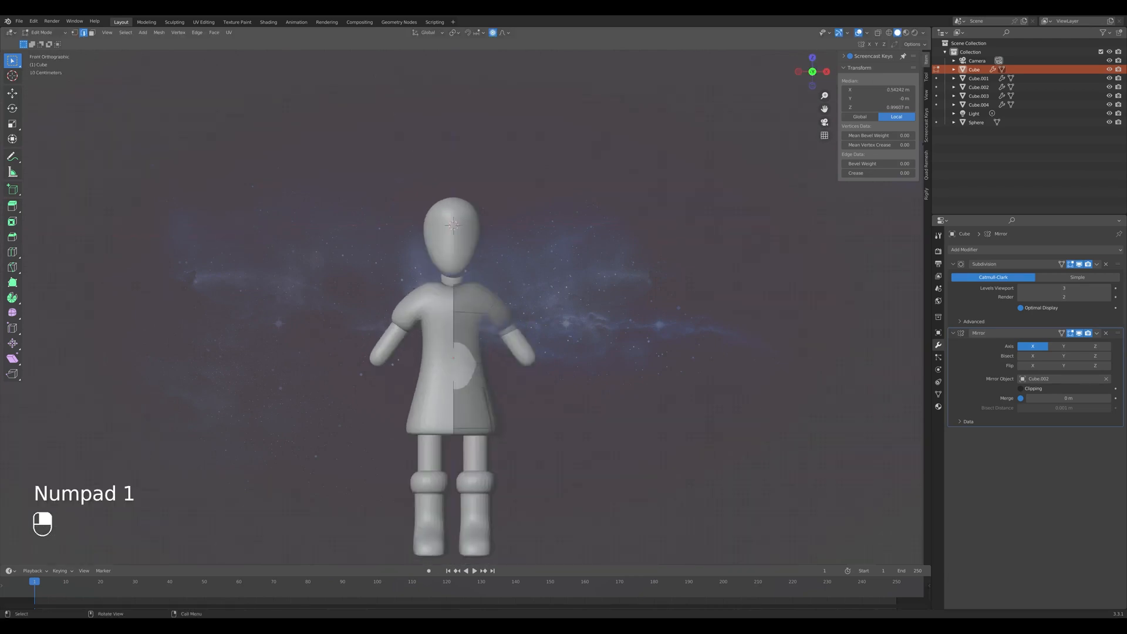
key(g)
key(x)
key(Return)
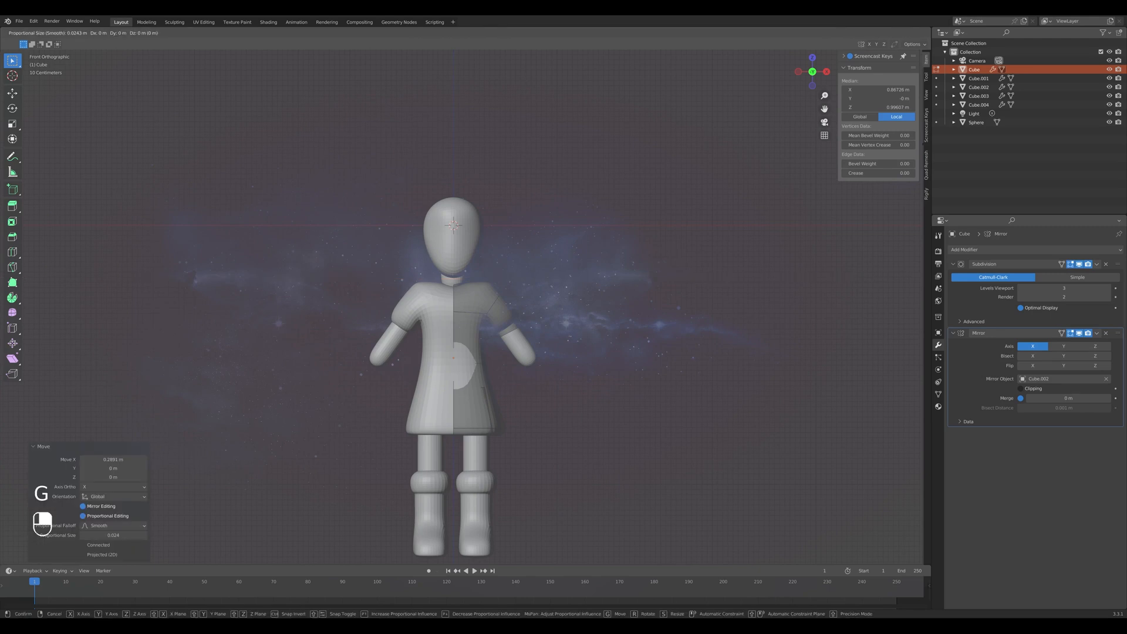
key(g)
key(z)
click(493, 358)
Select the front and back edges along the shoulder and upper sleeve and scale them along Y.
middle_drag(493, 359, 440, 376)
key(KP_1)
scroll(490, 364, down, 1)
key(KP_1)
click(417, 301)
shift+click(406, 300)
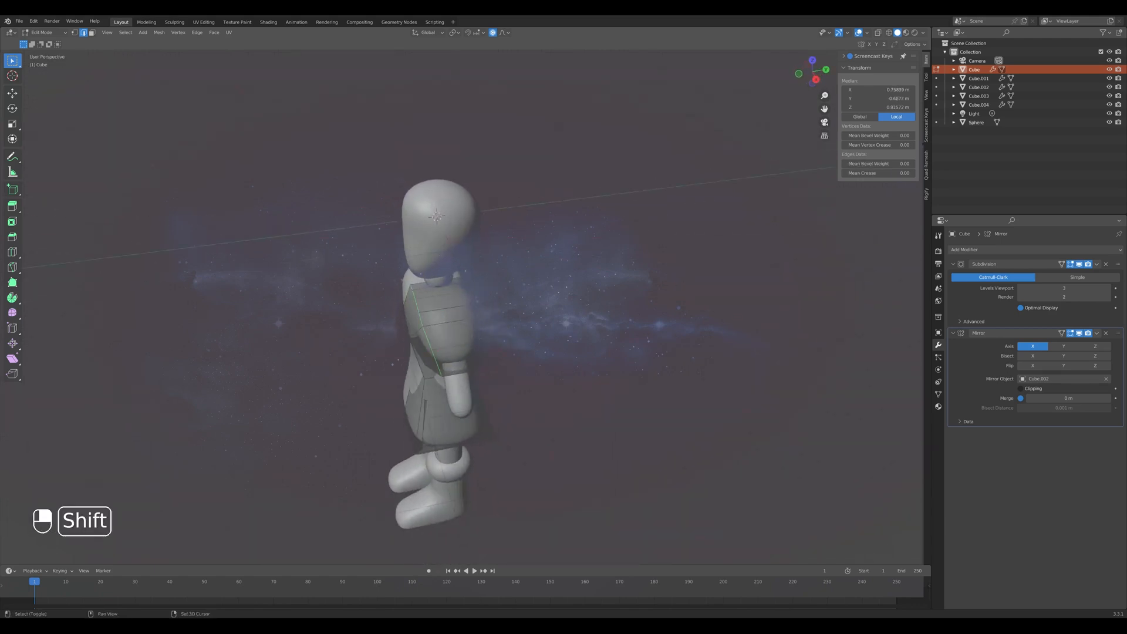
middle_drag(434, 352, 341, 365)
shift+click(427, 324)
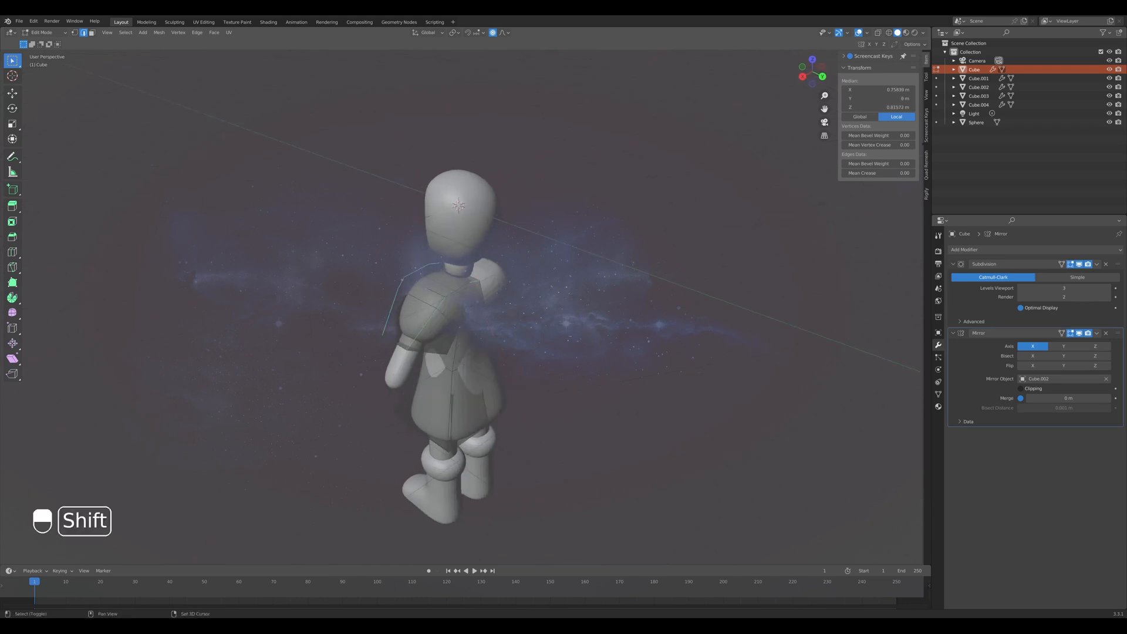
middle_drag(458, 290, 411, 319)
key(s)
key(y)
click(457, 306)
Select the front and back chest edges of the dress and scale them to about 0.73 along Y.
key(KP_1)
key(KP_3)
key(Tab)
scroll(422, 311, up, 2)
key(Tab)
key(KP_1)
key(KP_3)
middle_drag(499, 318, 455, 318)
shift+click(455, 318)
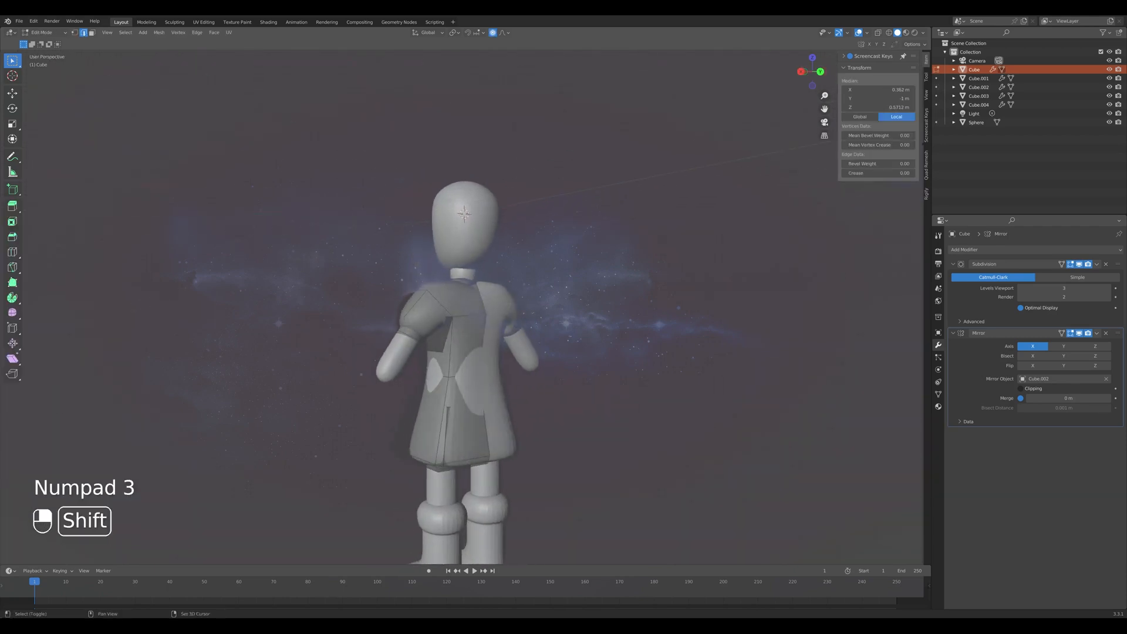
key(KP_3)
key(s)
key(y)
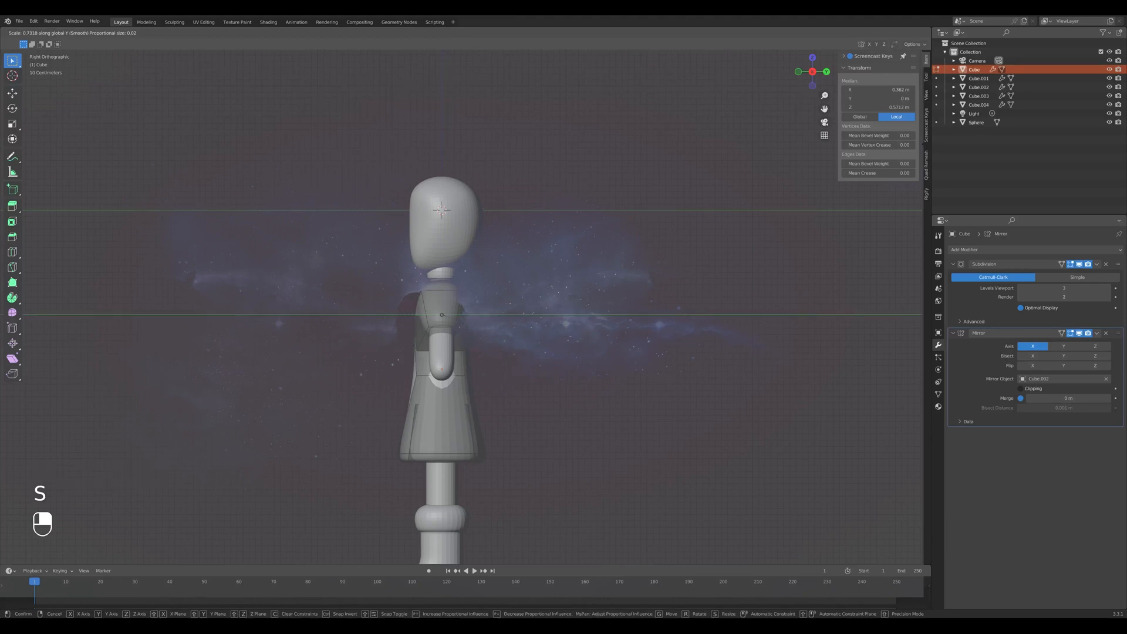
click(450, 318)
Try raising the Mirror modifier's merge distance and moving the selected chest edges, and undo the changes.
key(Tab)
key(KP_1)
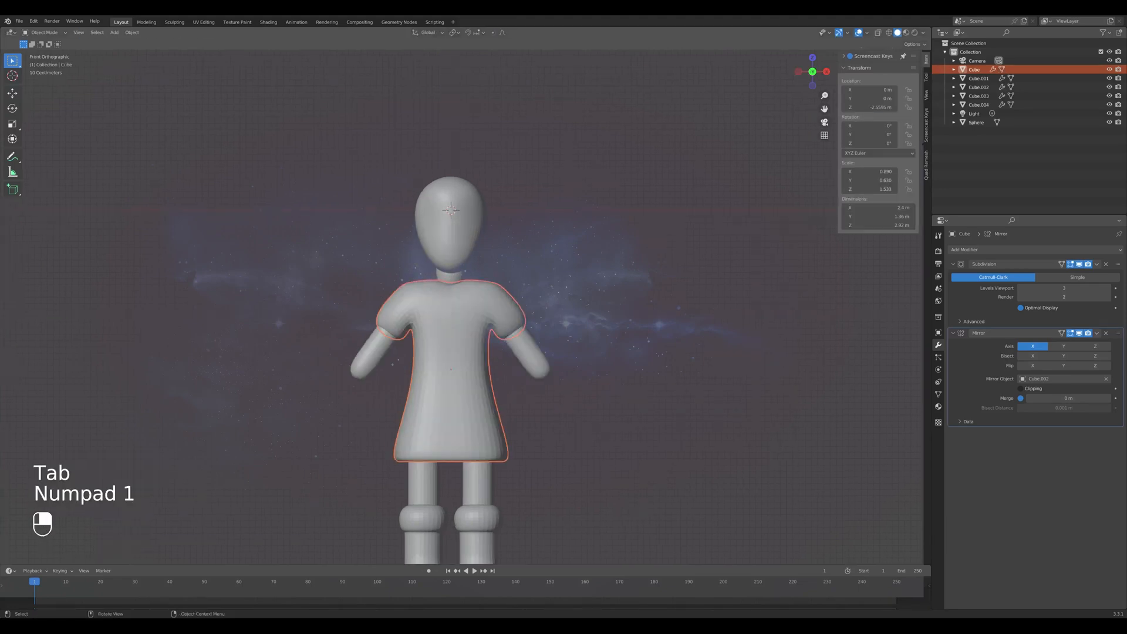
drag(1065, 398, 1081, 398)
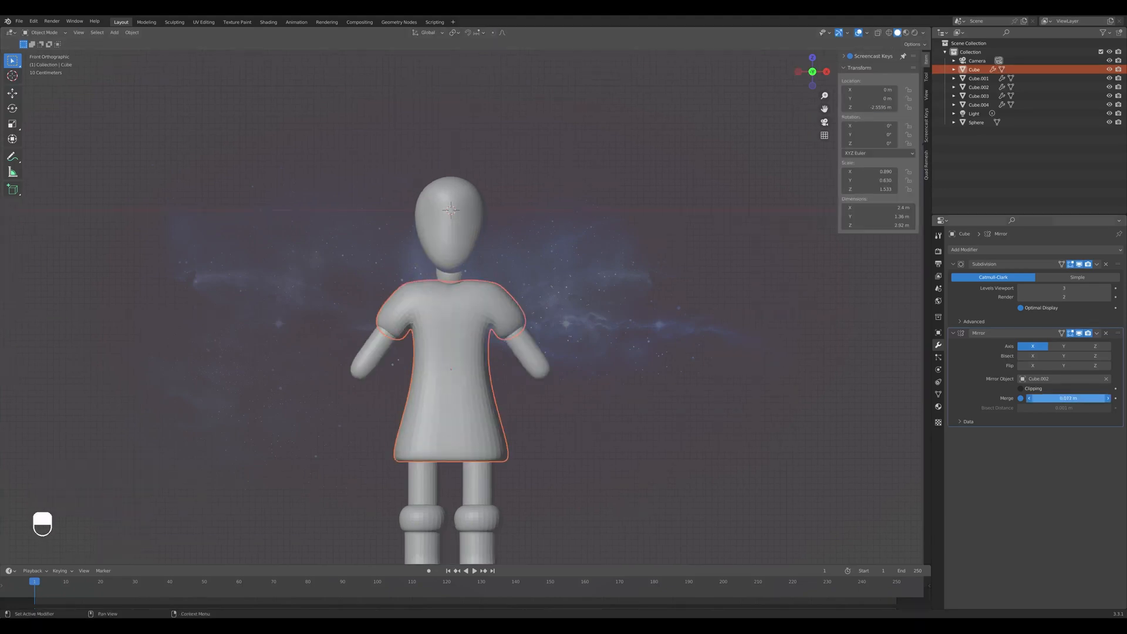
key(Tab)
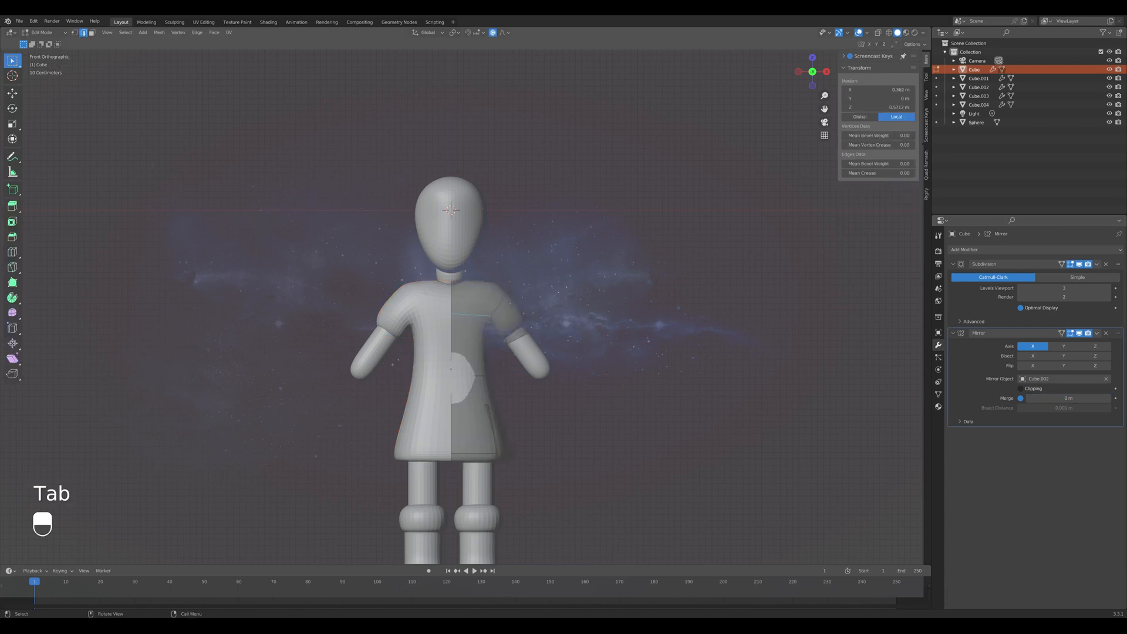
key(g)
key(ctrl+z)
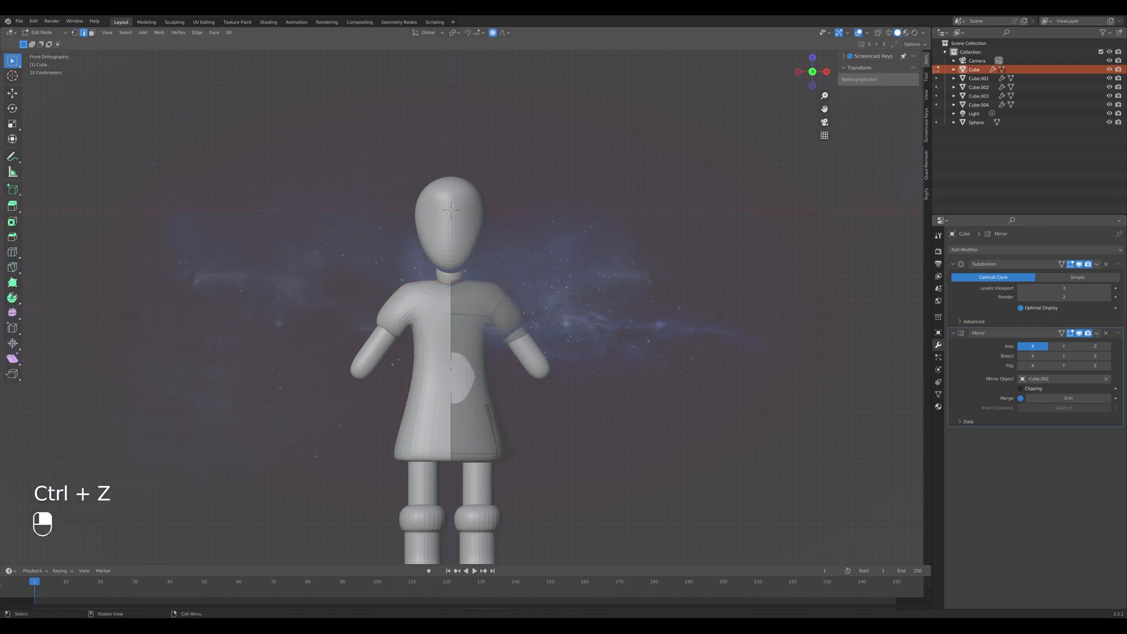
middle_drag(452, 353, 502, 376)
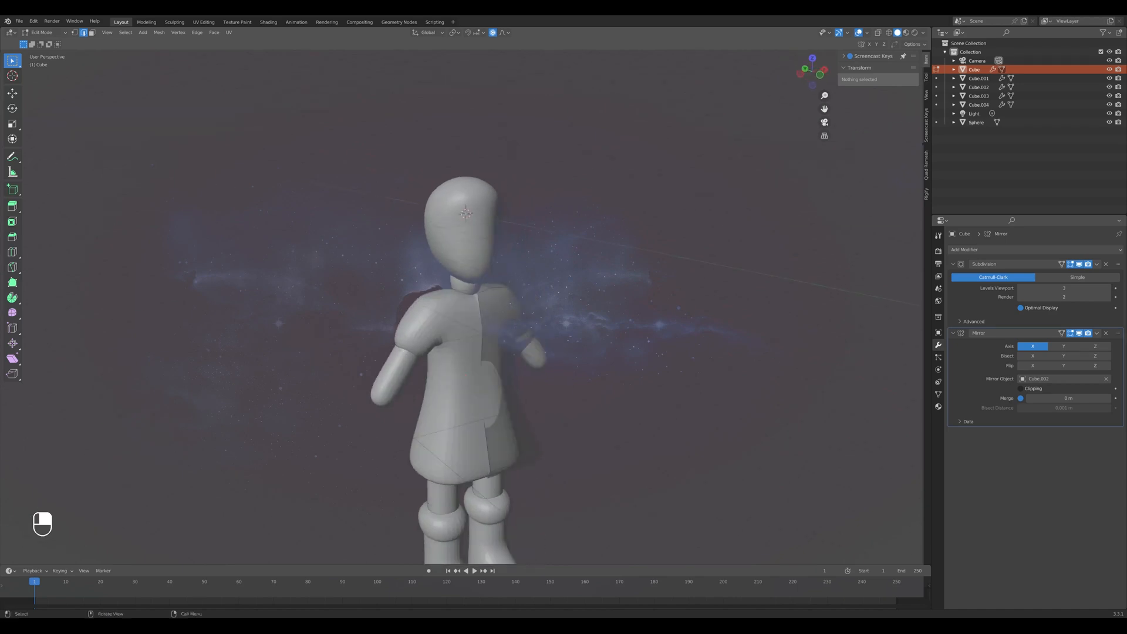
Leave the dress mesh, select the legs and boots together and raise them about 0.18 m along Z.
key(KP_1)
key(KP_1)
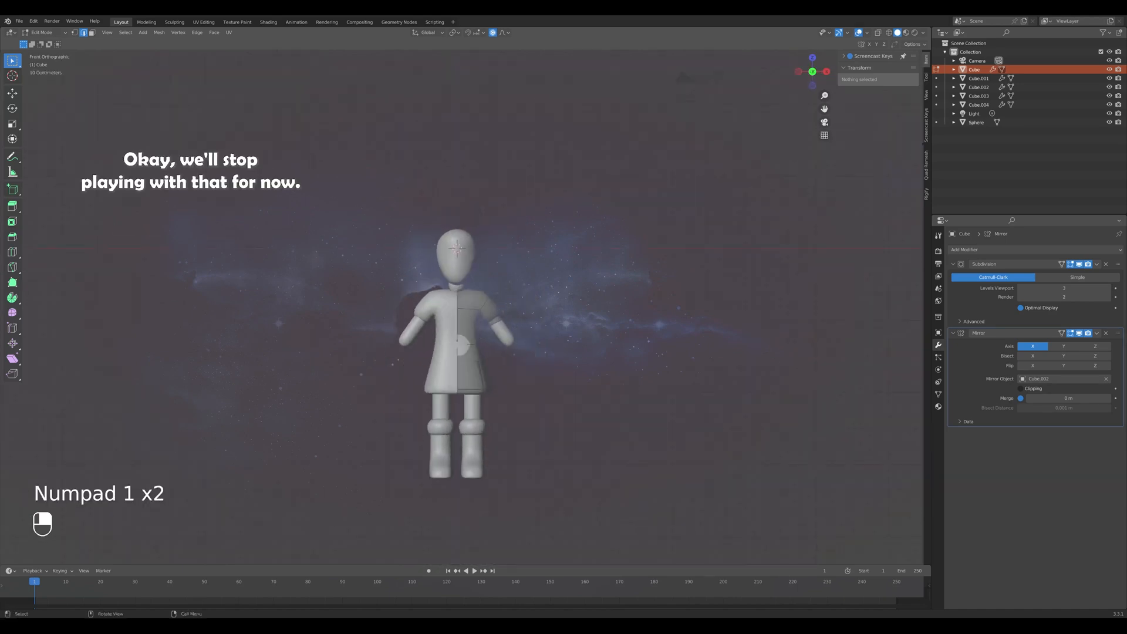
key(Tab)
drag(420, 414, 440, 456)
key(g)
key(z)
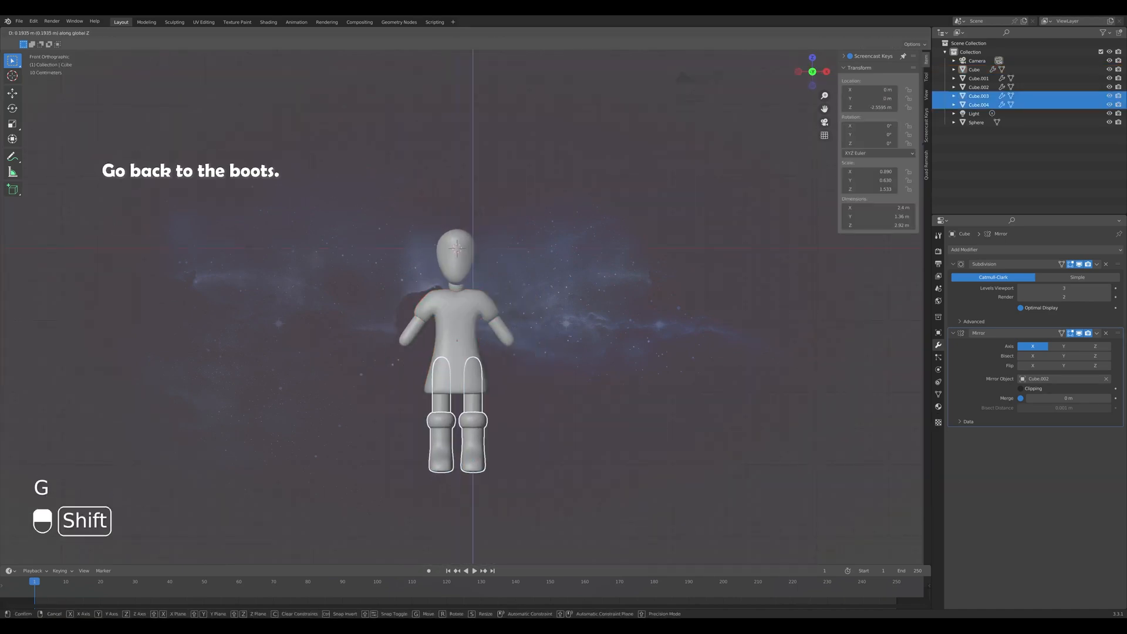
click(511, 447)
click(511, 446)
middle_drag(510, 446, 476, 458)
key(KP_1)
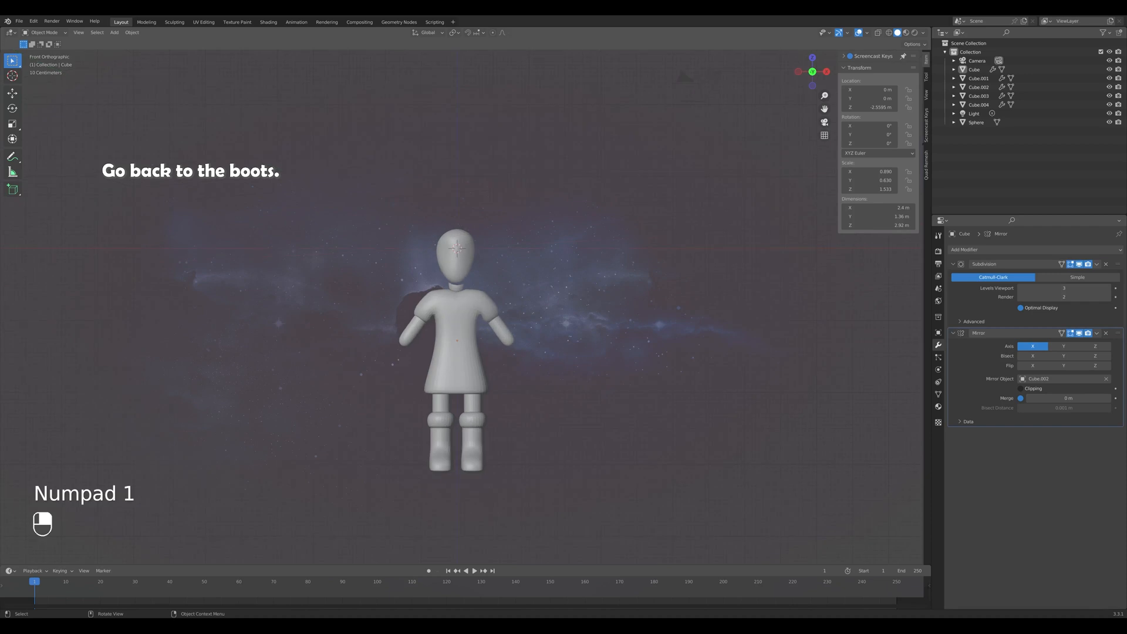
Open the boots mesh for editing and add two centred loop cuts around the boot cuff.
click(472, 449)
key(Tab)
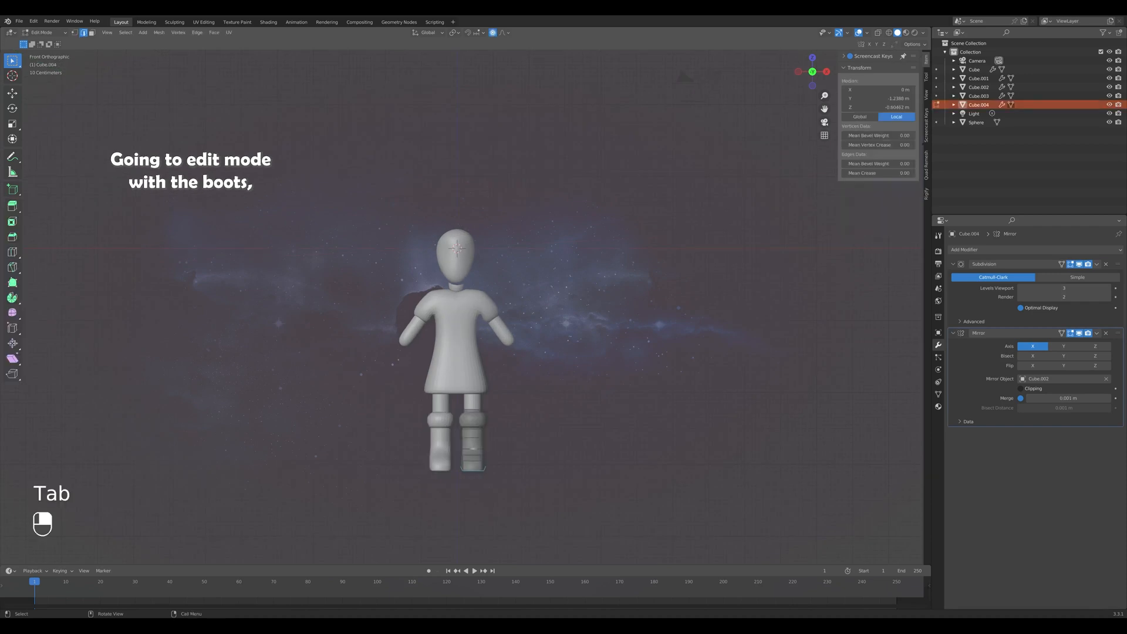
scroll(472, 450, up, 1)
shift+middle_drag(472, 458, 432, 405)
scroll(470, 386, up, 3)
key(ctrl+r)
click(473, 385)
right_click(473, 385)
key(KP_1)
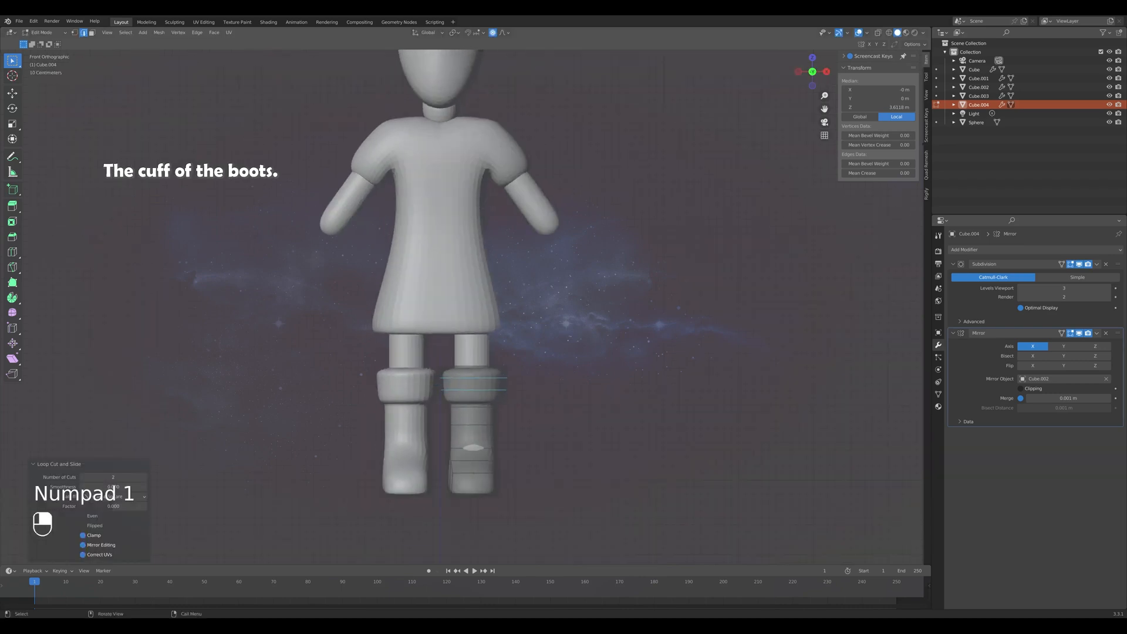
Scale the two new cuff loops inward slightly and leave the mesh to check the boots from the side.
key(s)
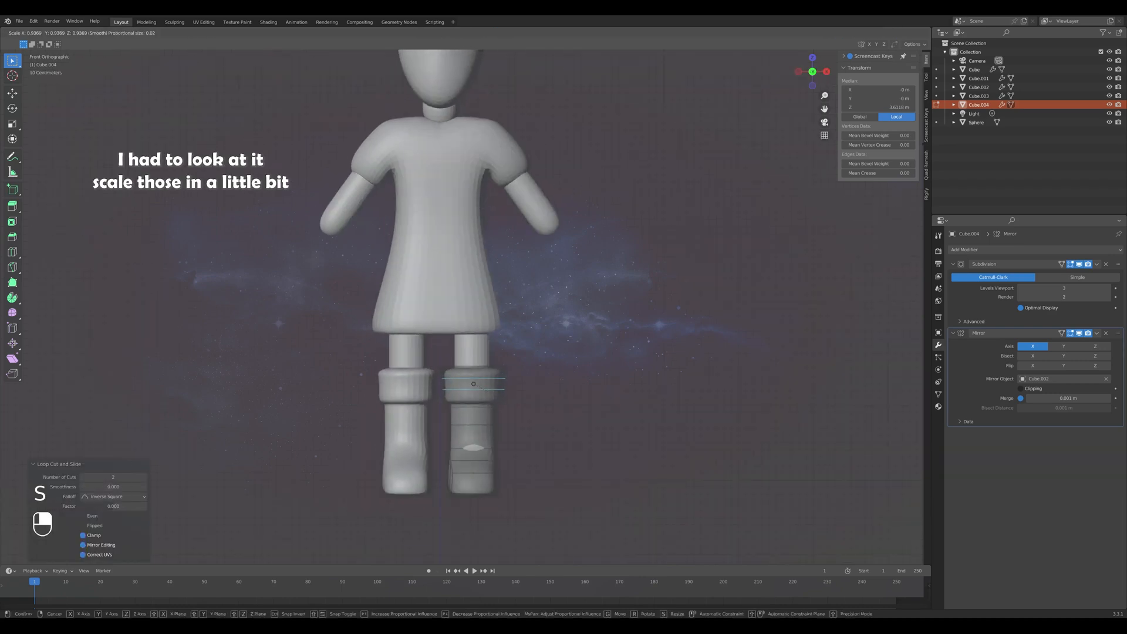
click(473, 384)
key(Tab)
middle_drag(473, 384, 434, 382)
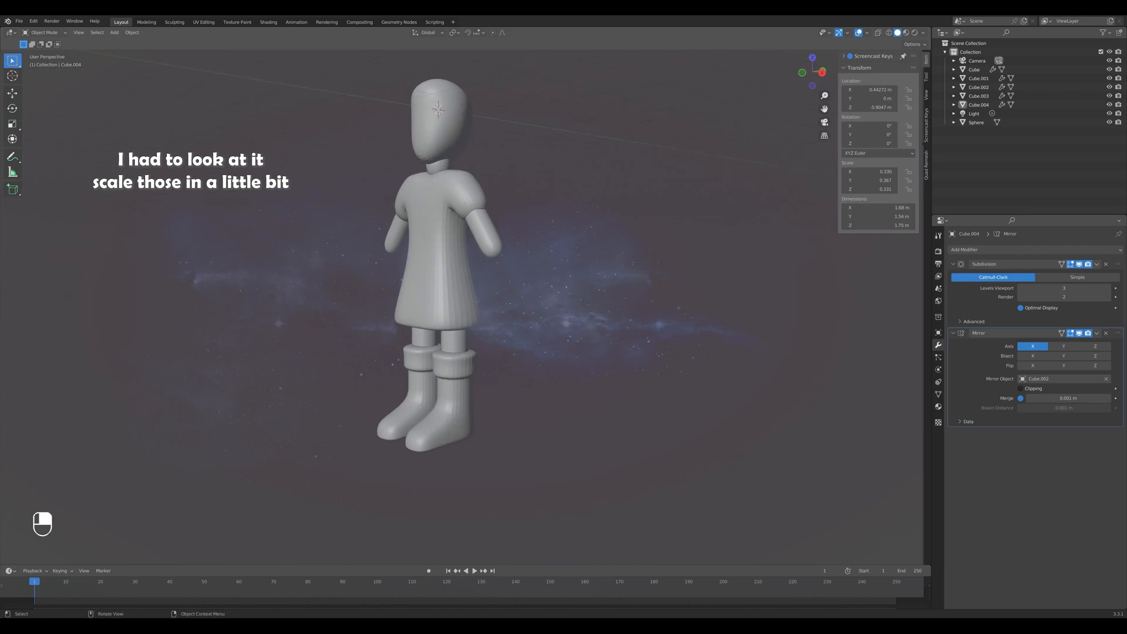
Raise the selected edge across the boot's toe along Z with proportional editing.
click(434, 382)
key(Tab)
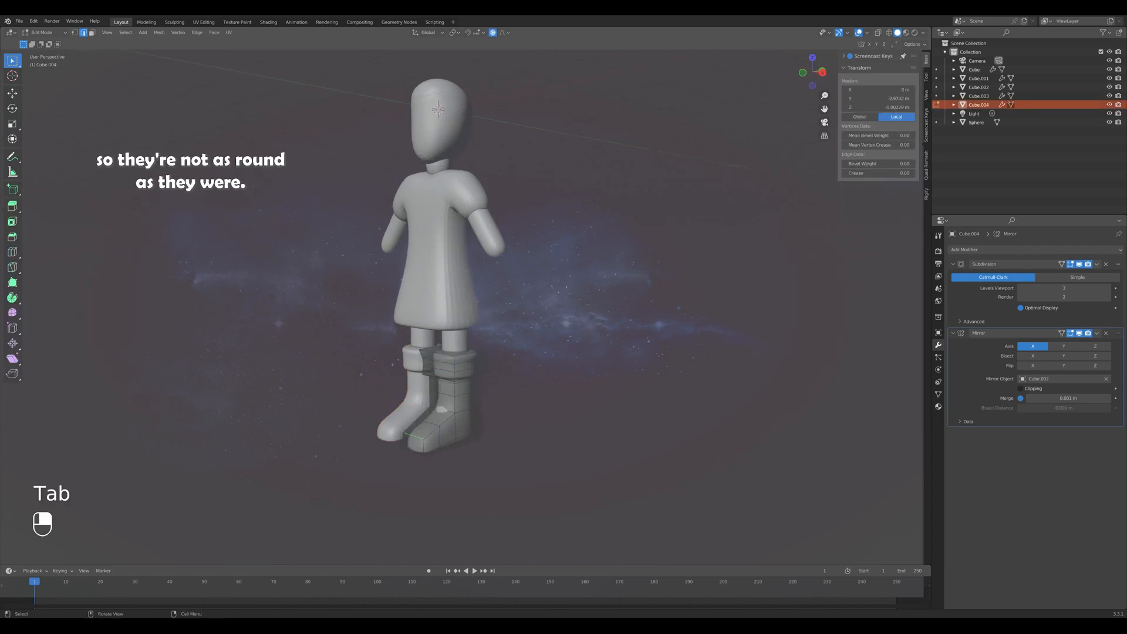
key(g)
key(z)
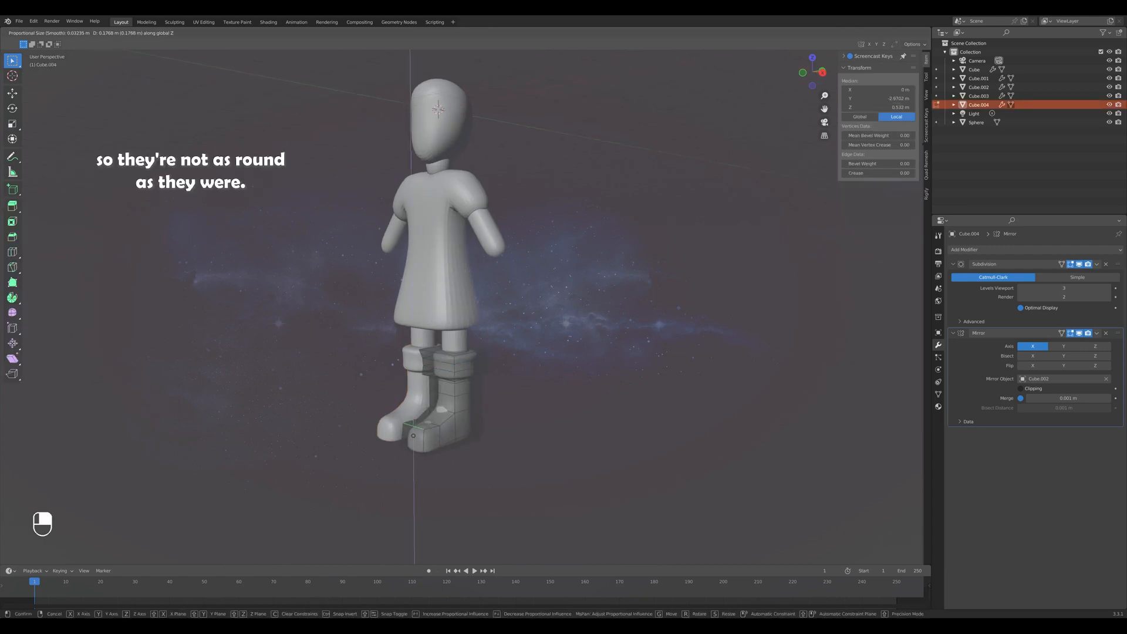
click(437, 436)
middle_drag(437, 437, 487, 440)
key(Tab)
key(KP_1)
Select the two side edges of the boot's toe and scale them to 1.11 along X.
key(Tab)
click(468, 440)
shift+click(500, 440)
key(s)
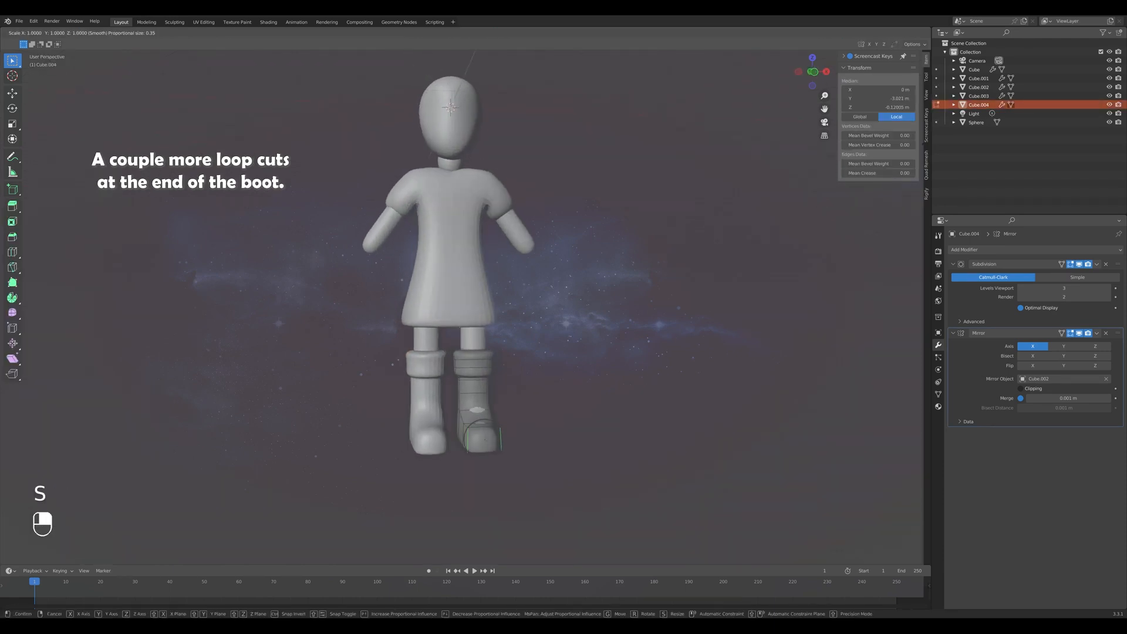
click(504, 440)
key(KP_1)
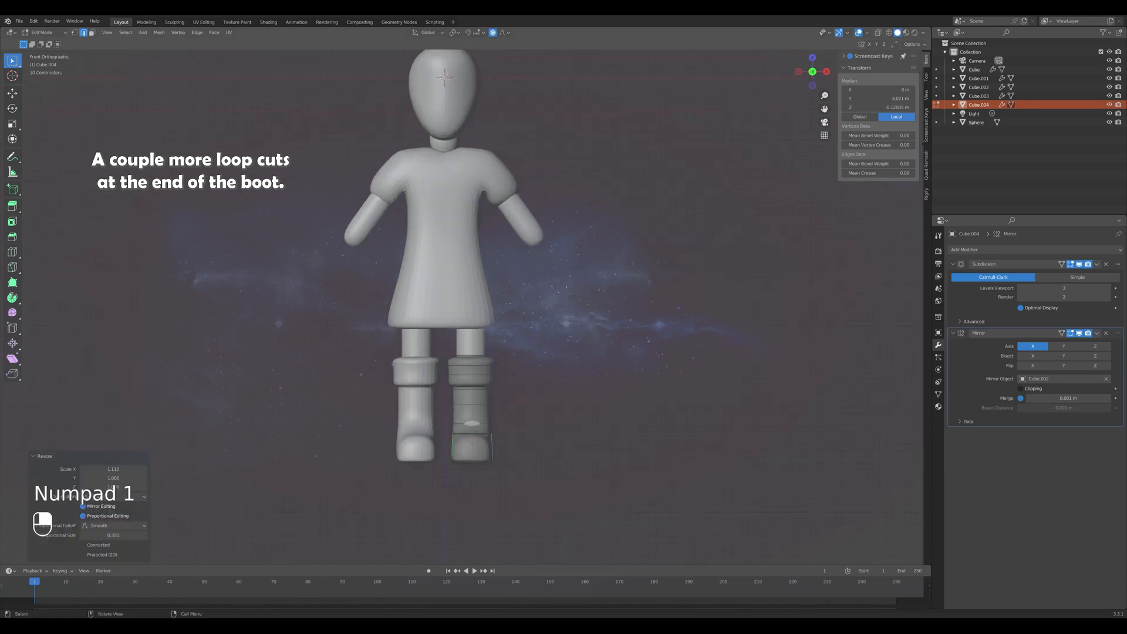
Widen the toe's side edges a little further along X with proportional editing and leave the mesh.
key(s)
key(x)
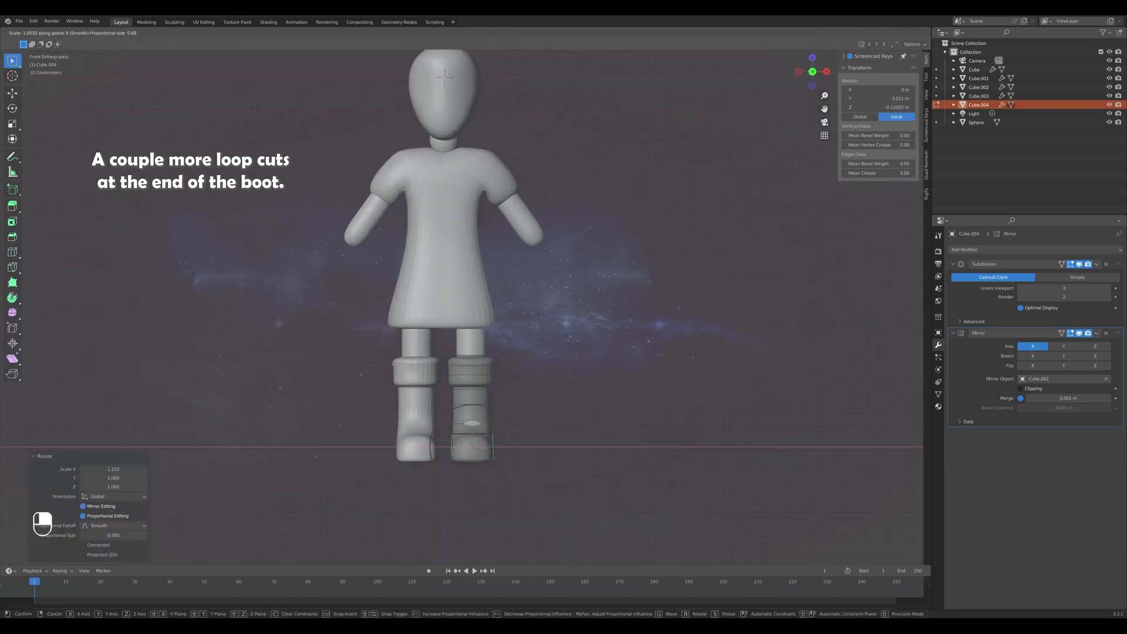
click(490, 453)
mouse_move(491, 452)
middle_down()
mouse_move(432, 449)
mouse_move(505, 452)
middle_up()
key(Tab)
key(KP_1)
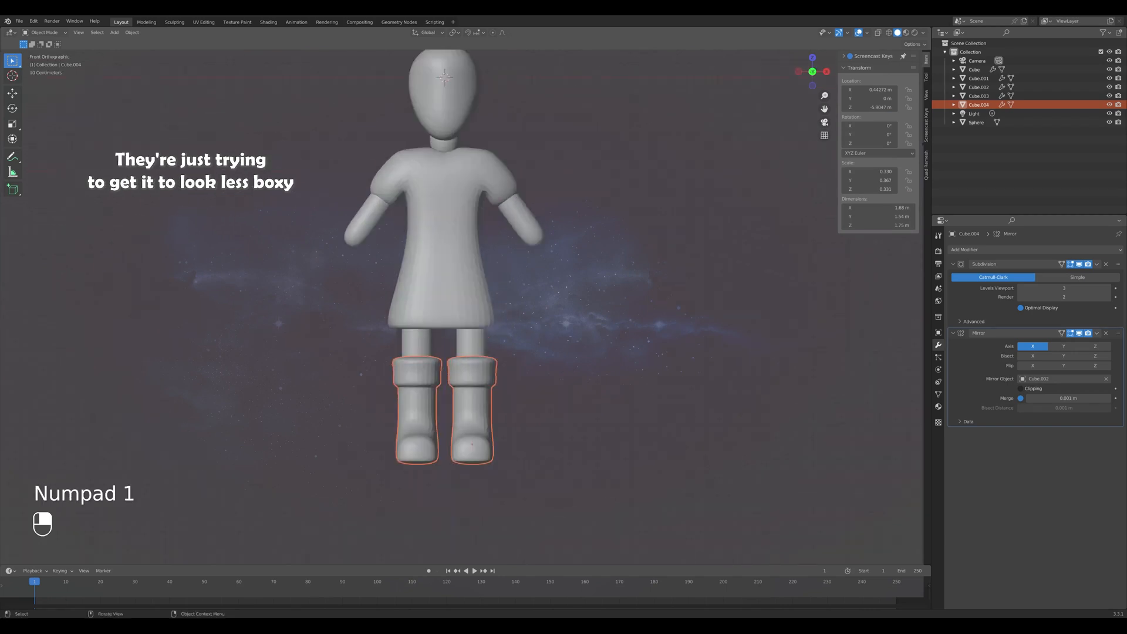
Select the edge loop over the boot's instep and scale it to about 0.75 along X with proportional editing.
middle_drag(505, 452, 470, 452)
key(Tab)
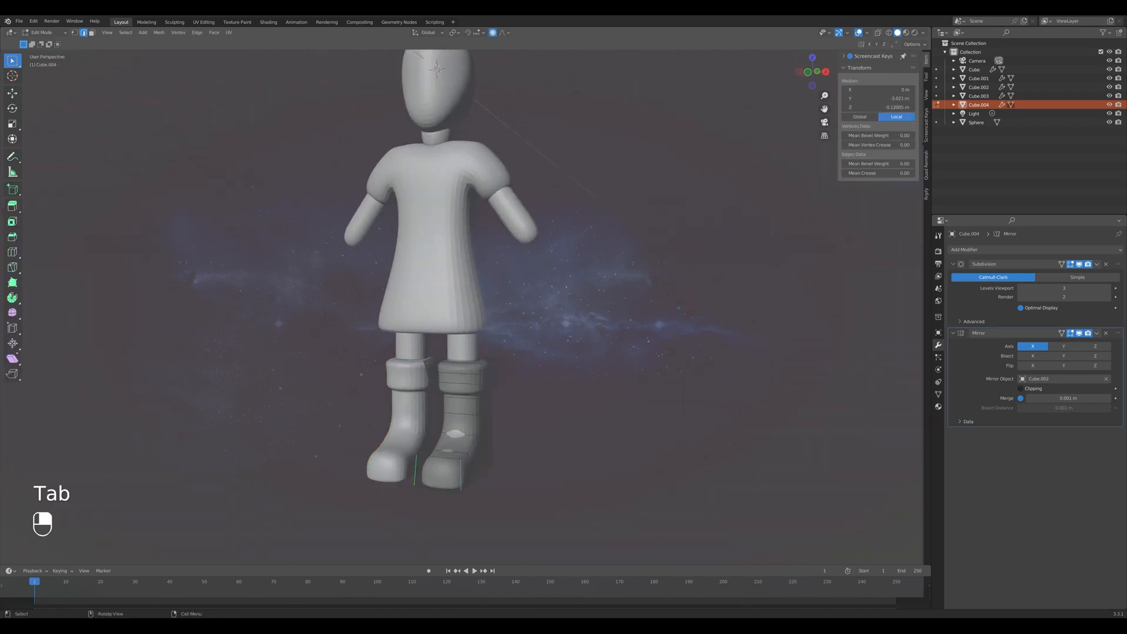
right_drag(470, 452, 388, 441)
alt+click(494, 449)
key(KP_1)
key(s)
key(x)
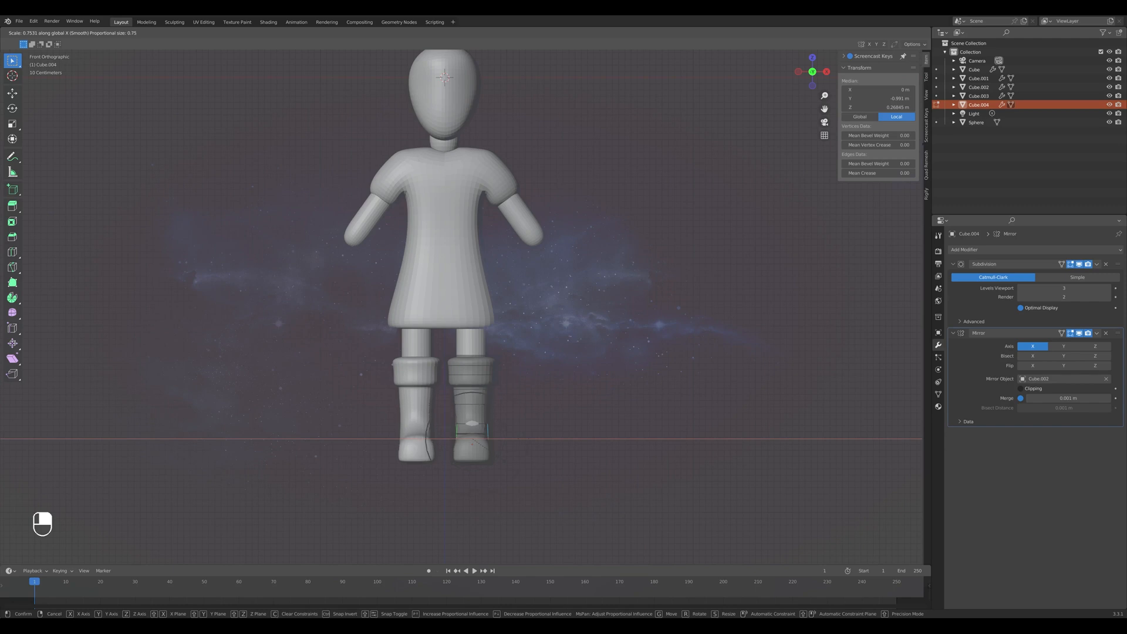
click(489, 451)
key(Tab)
click(517, 450)
Select the vertices along the front of the boot's toe and scale them to 0.878 along X.
right_drag(516, 451, 480, 324)
key(KP_1)
key(Tab)
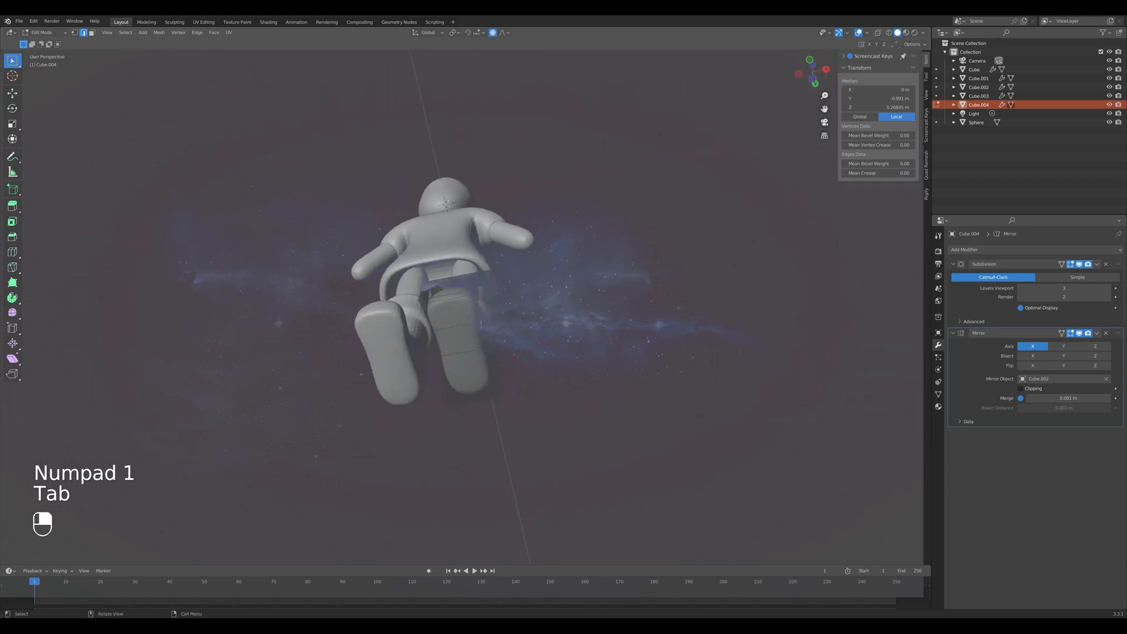
middle_drag(480, 323, 447, 392)
shift+drag(356, 412, 384, 444)
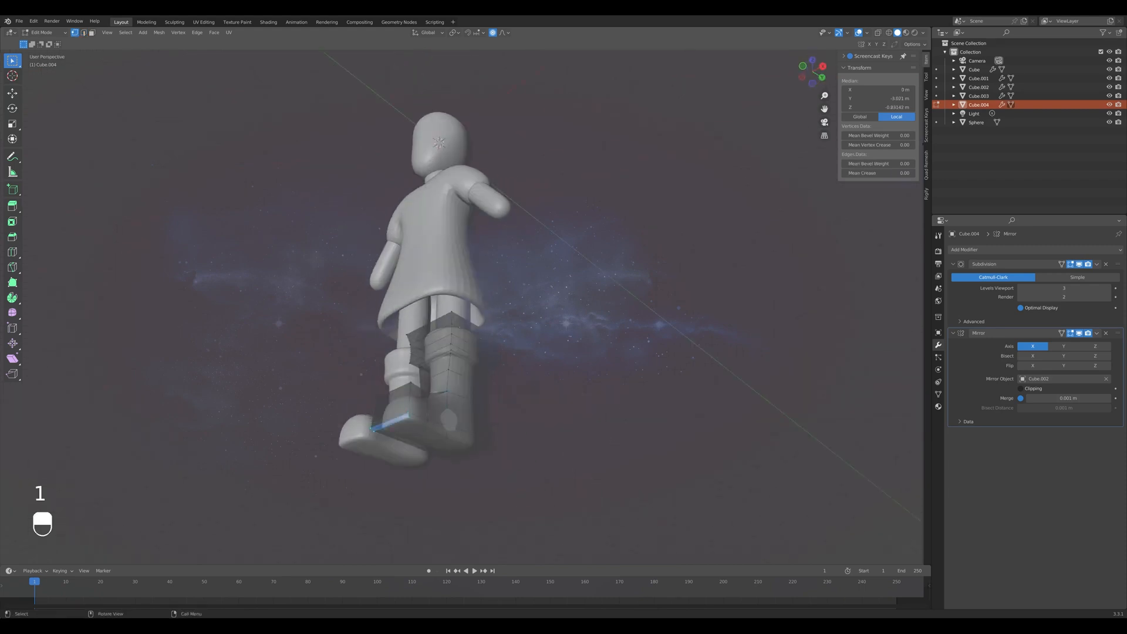
middle_drag(384, 444, 436, 421)
key(s)
key(x)
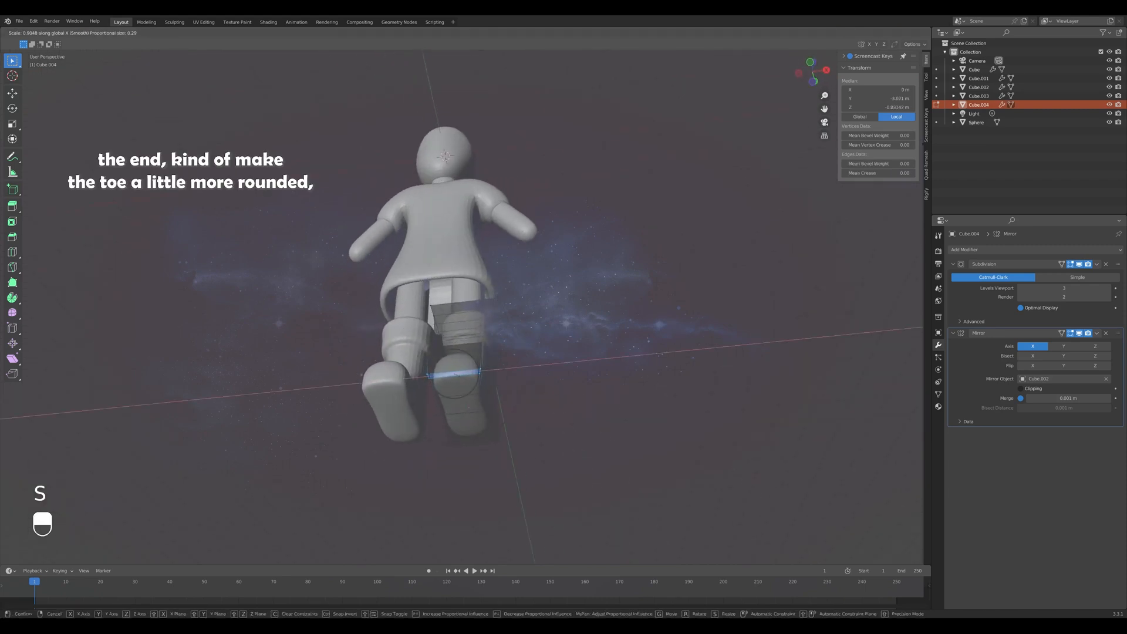
click(477, 392)
Narrow the toe's front vertices again to 0.778 along X and leave the mesh to check the shape.
middle_drag(503, 365, 522, 274)
key(s)
key(x)
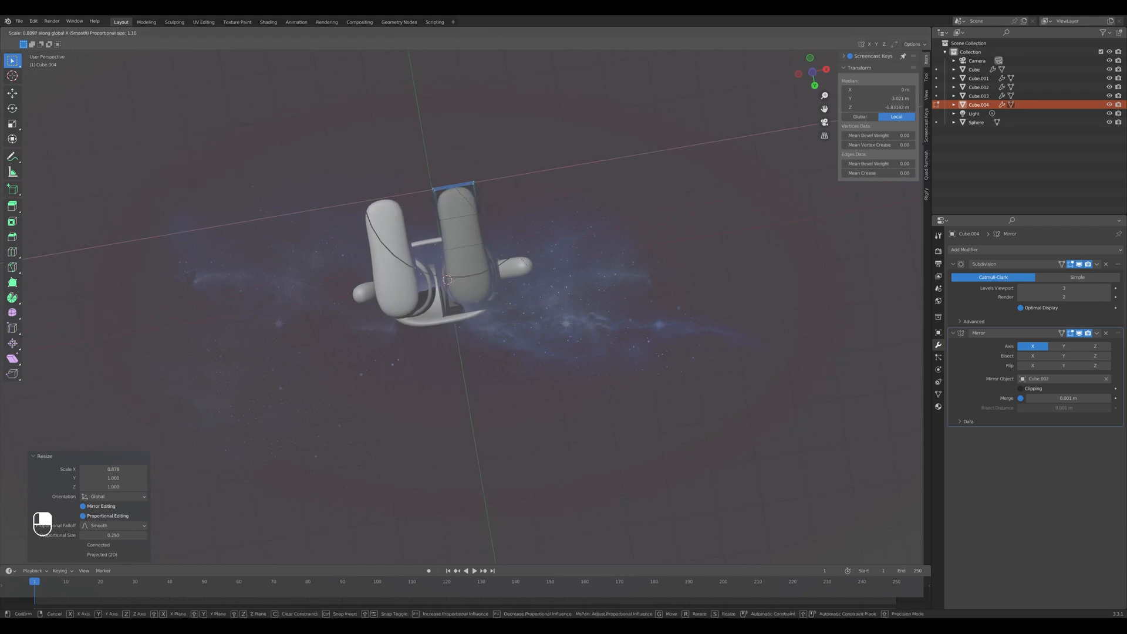
key(Return)
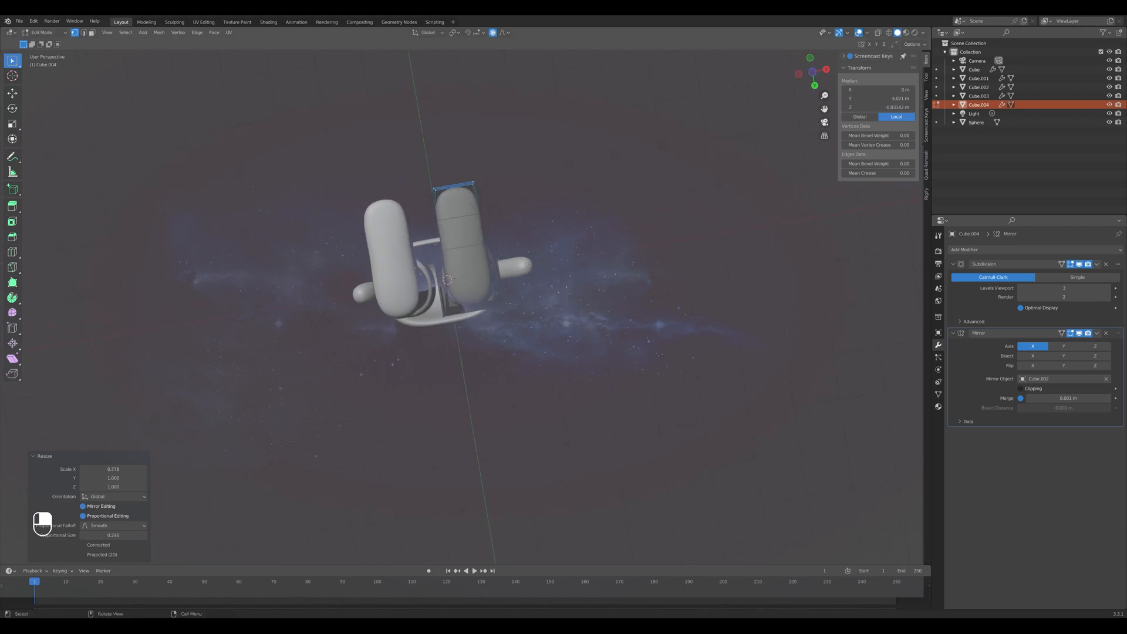
key(KP_1)
key(Tab)
click(576, 376)
middle_drag(575, 376, 669, 387)
drag(669, 388, 605, 390)
Select the rim at the top of the boot cuff and scale it uniformly to 0.823.
click(504, 440)
key(Tab)
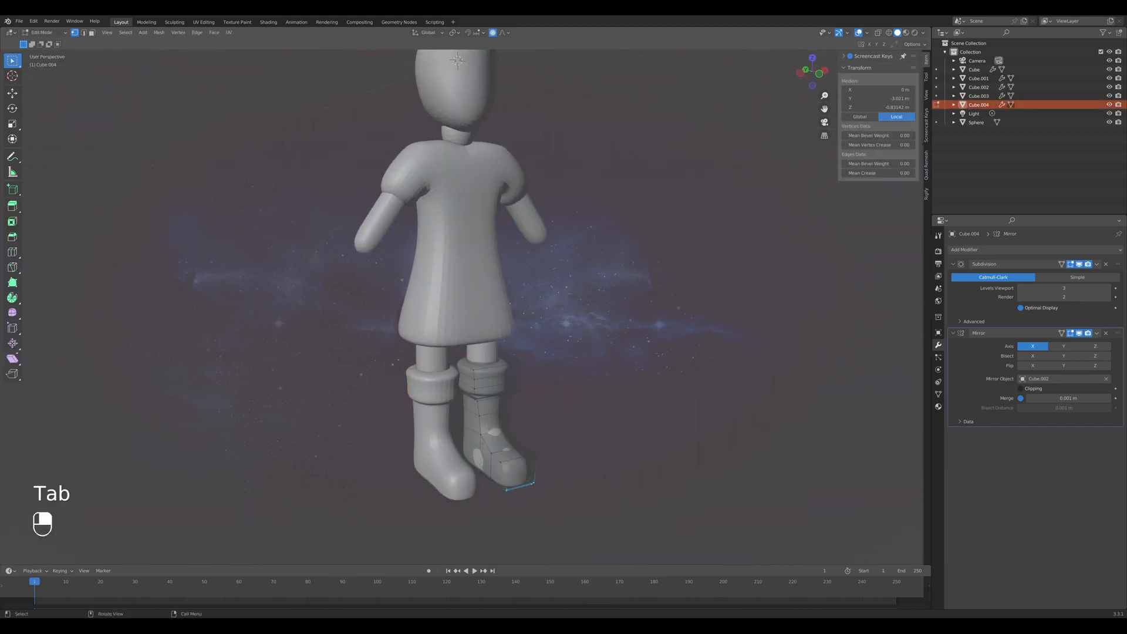
middle_drag(517, 434, 470, 426)
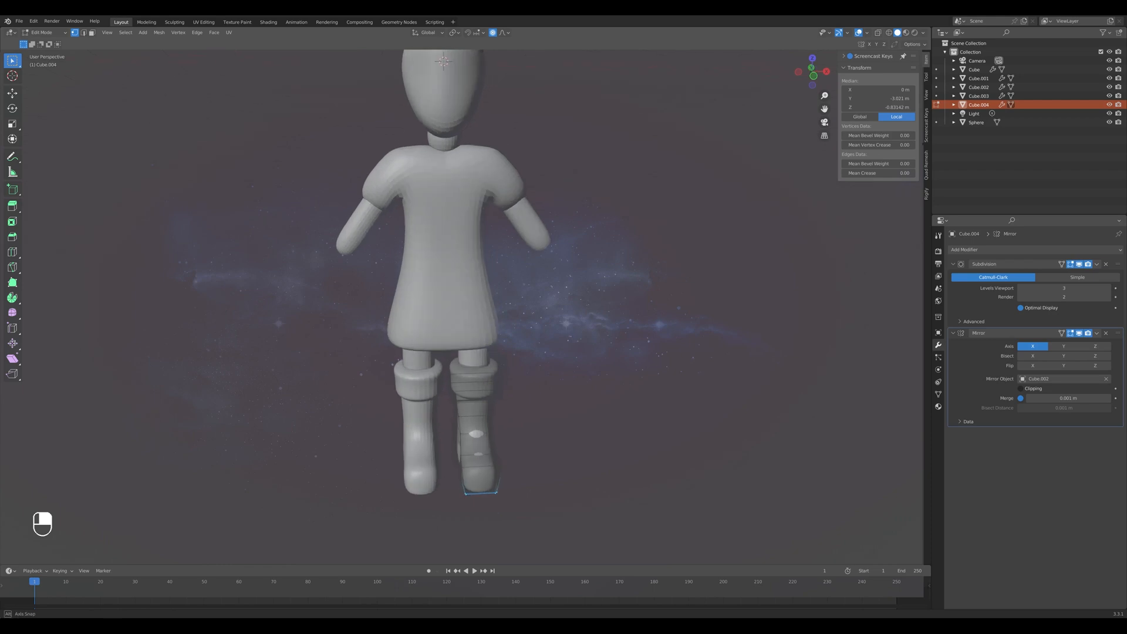
click(503, 376)
middle_drag(503, 376, 520, 361)
shift+click(501, 356)
double_click(500, 356)
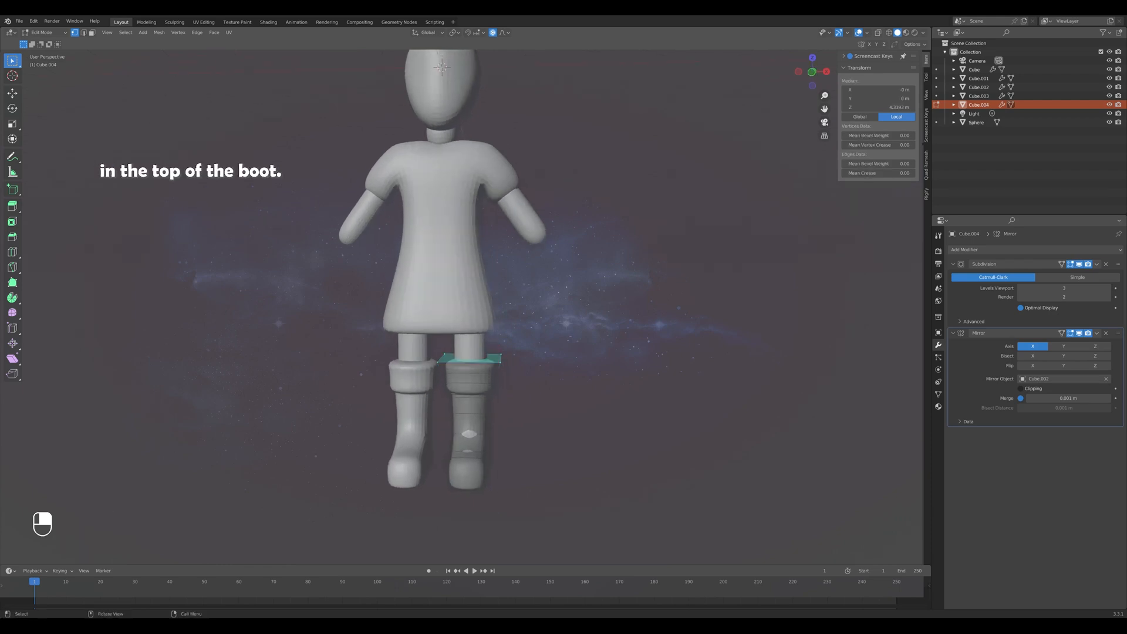
key(s)
click(470, 358)
key(KP_1)
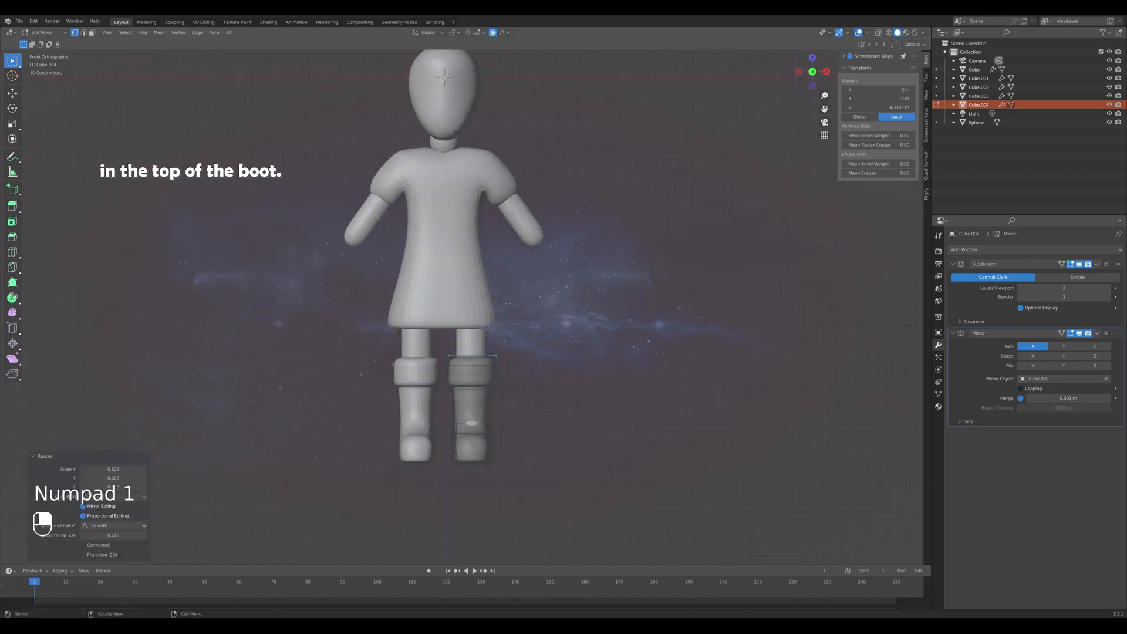
Review the boots from the side and front in object mode, and reopen the boots mesh for editing.
key(Tab)
click(552, 376)
middle_drag(552, 376, 458, 379)
scroll(534, 379, down, 1)
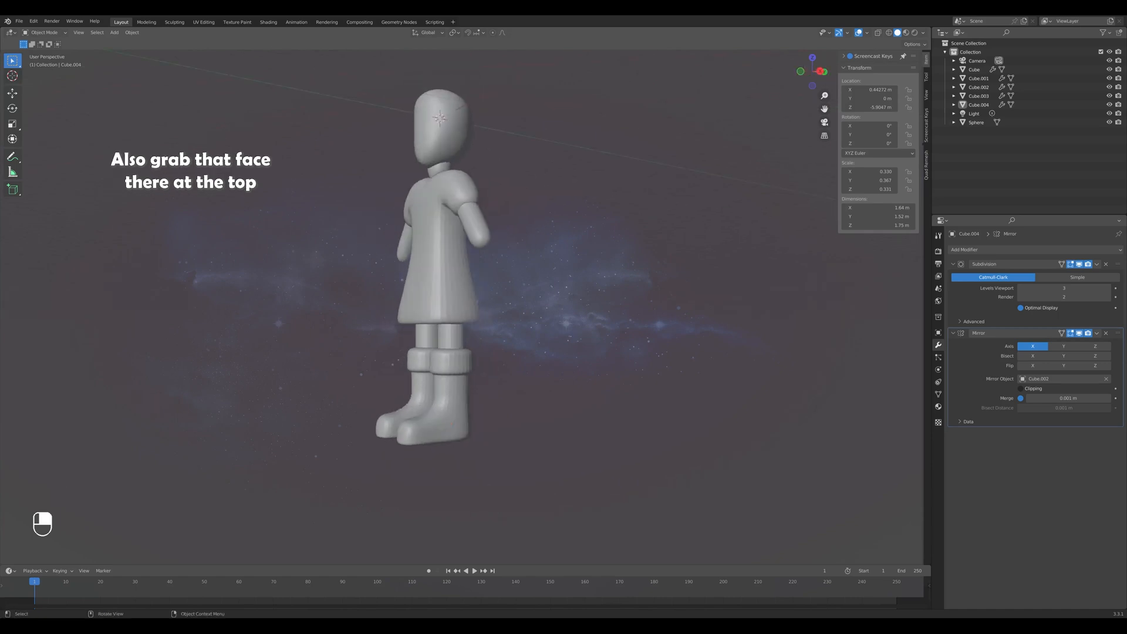
key(KP_1)
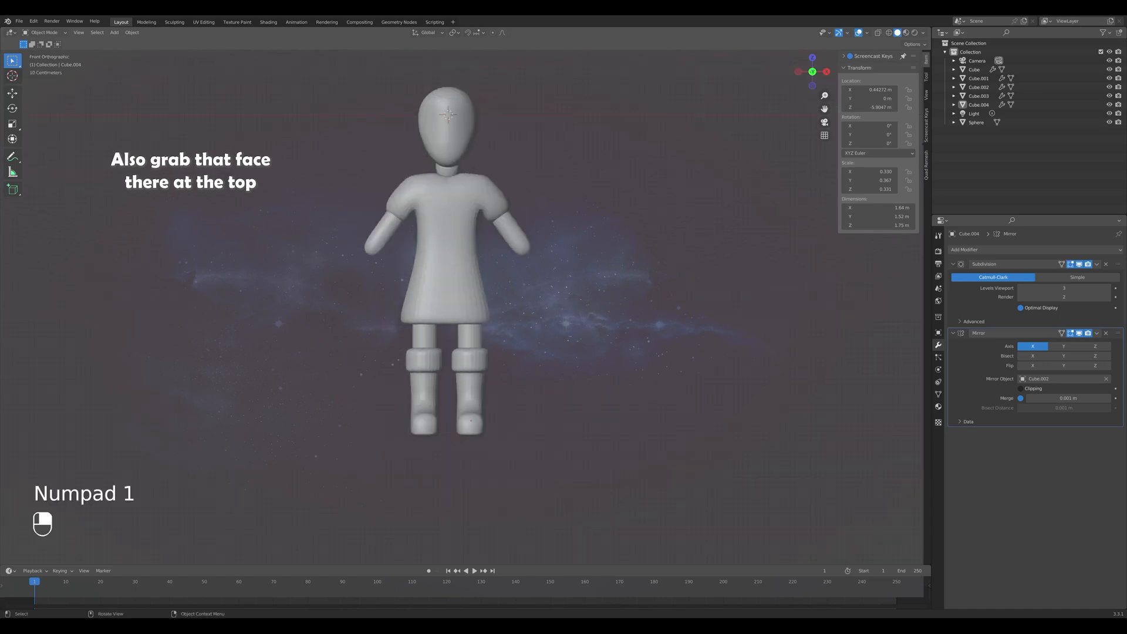
click(471, 381)
mouse_move(471, 382)
middle_down()
mouse_move(458, 405)
mouse_move(479, 399)
middle_up()
scroll(458, 405, up, 1)
key(Tab)
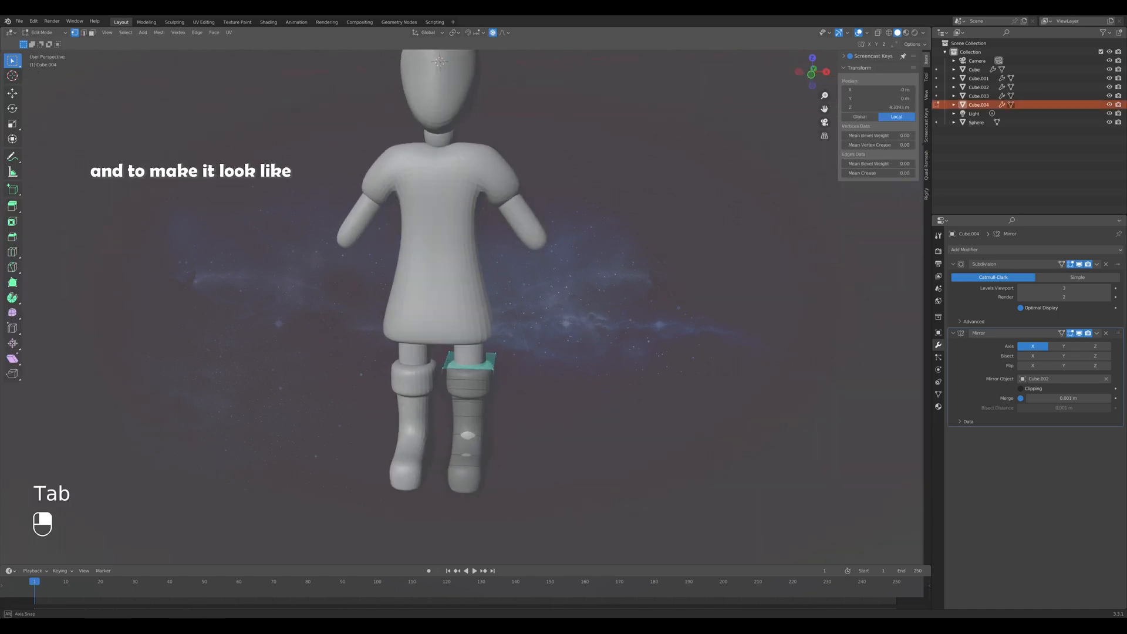
Try insetting the boot cuff's top face and extruding it about 0.48 m down into the boot, checking it in X-ray.
key(i)
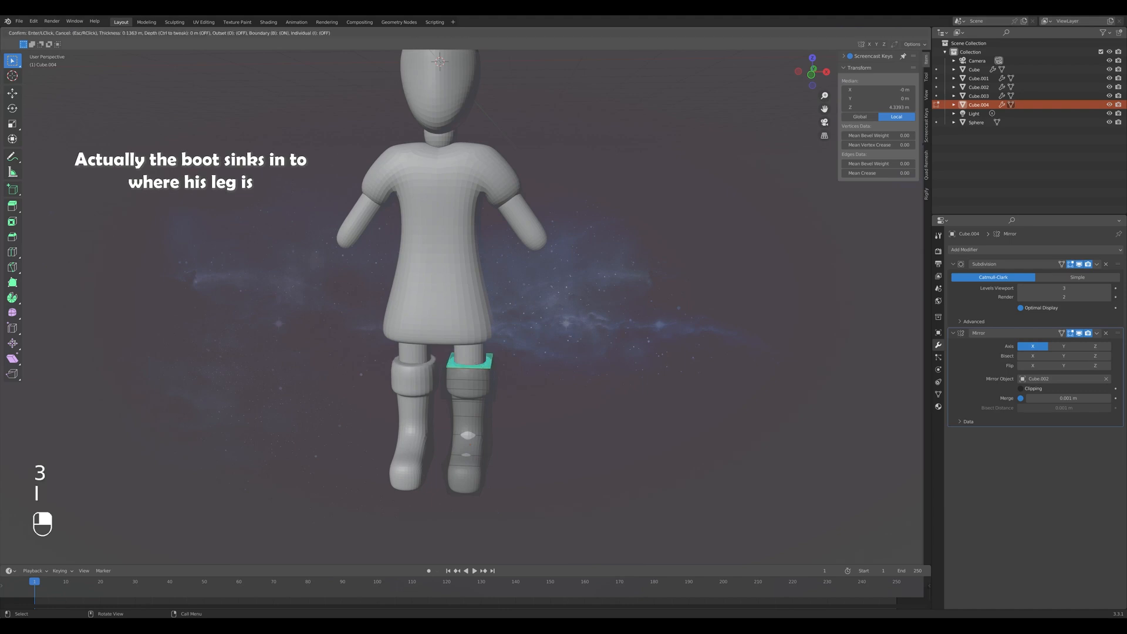
click(477, 382)
key(e)
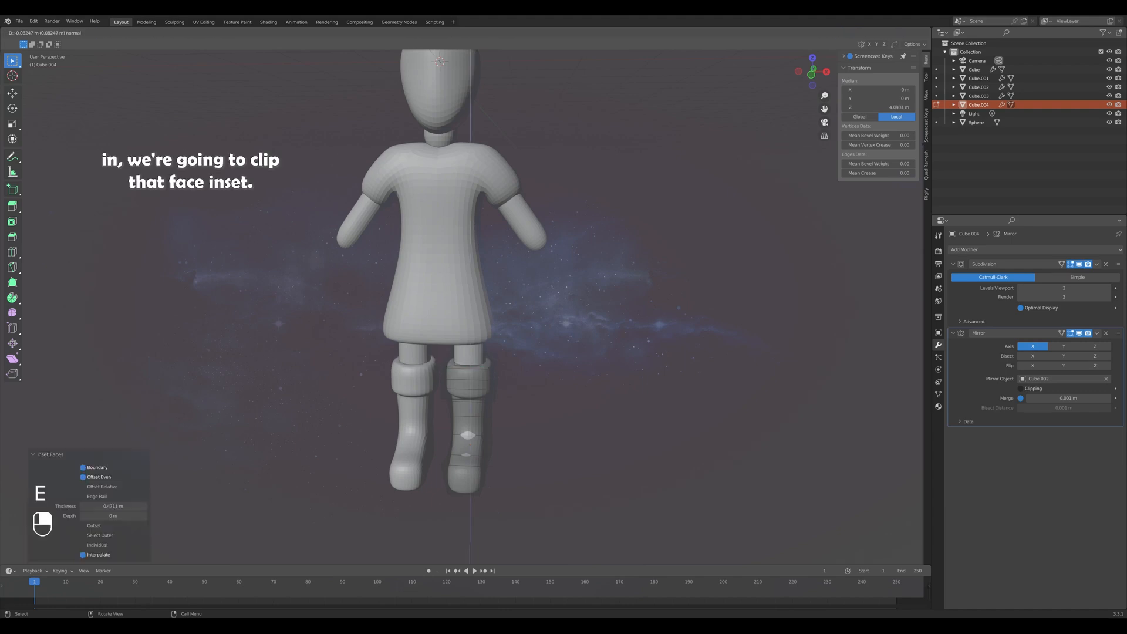
click(475, 411)
key(KP_1)
key(alt+z)
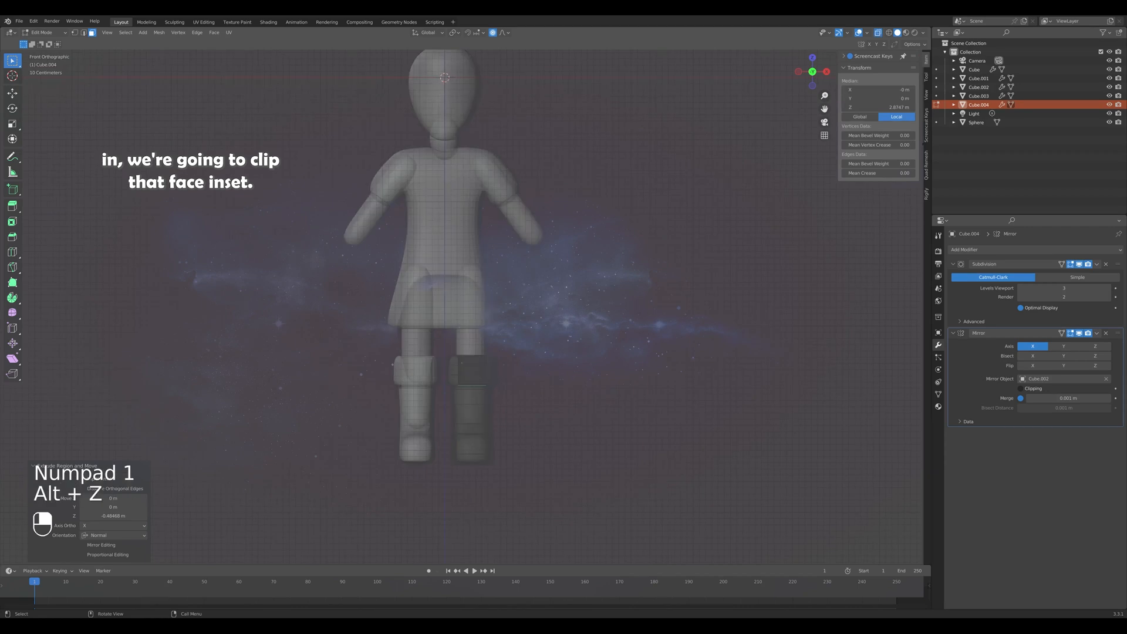
middle_drag(475, 405, 358, 415)
key(KP_1)
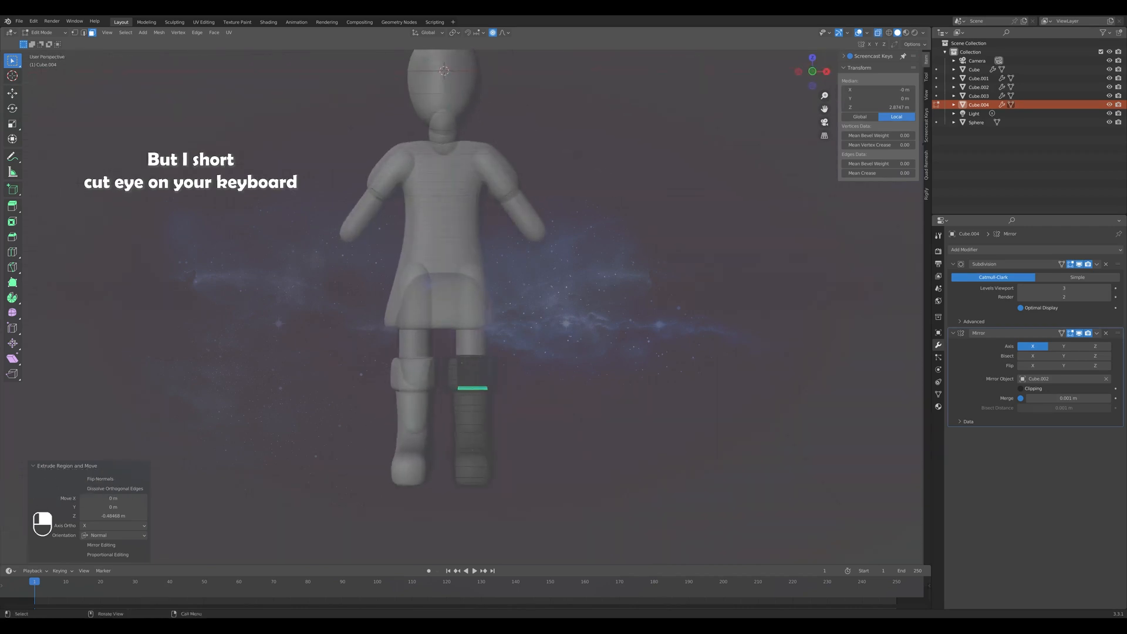
key(alt+z)
middle_drag(474, 405, 465, 436)
Undo the downward extrusion and the insets of the boot cuff's top face.
key(ctrl+z)
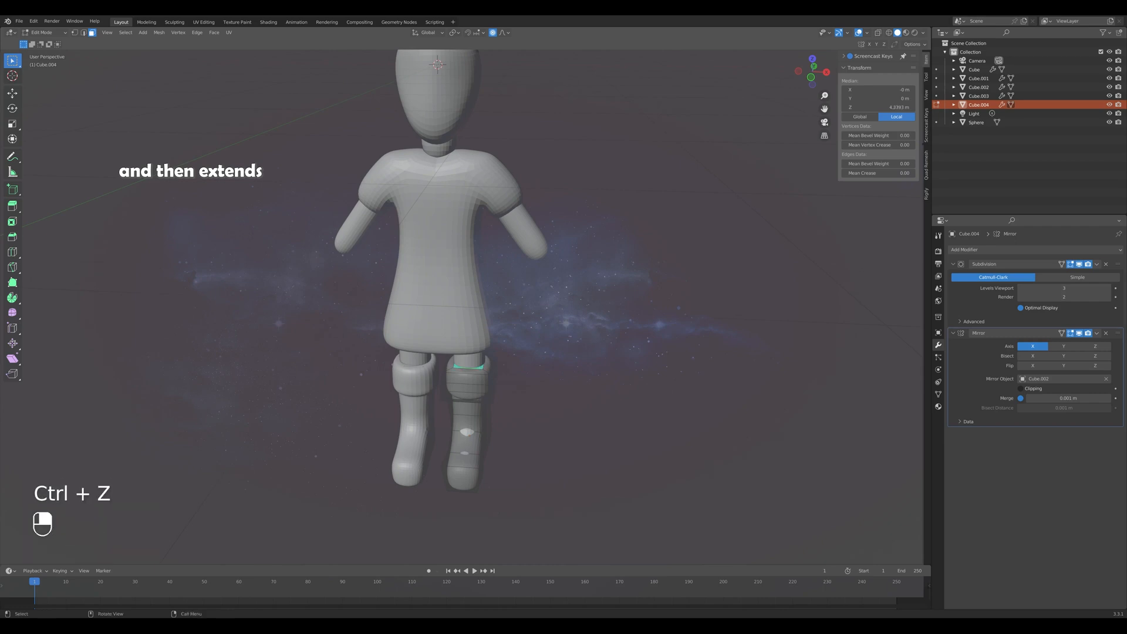
key(i)
click(465, 436)
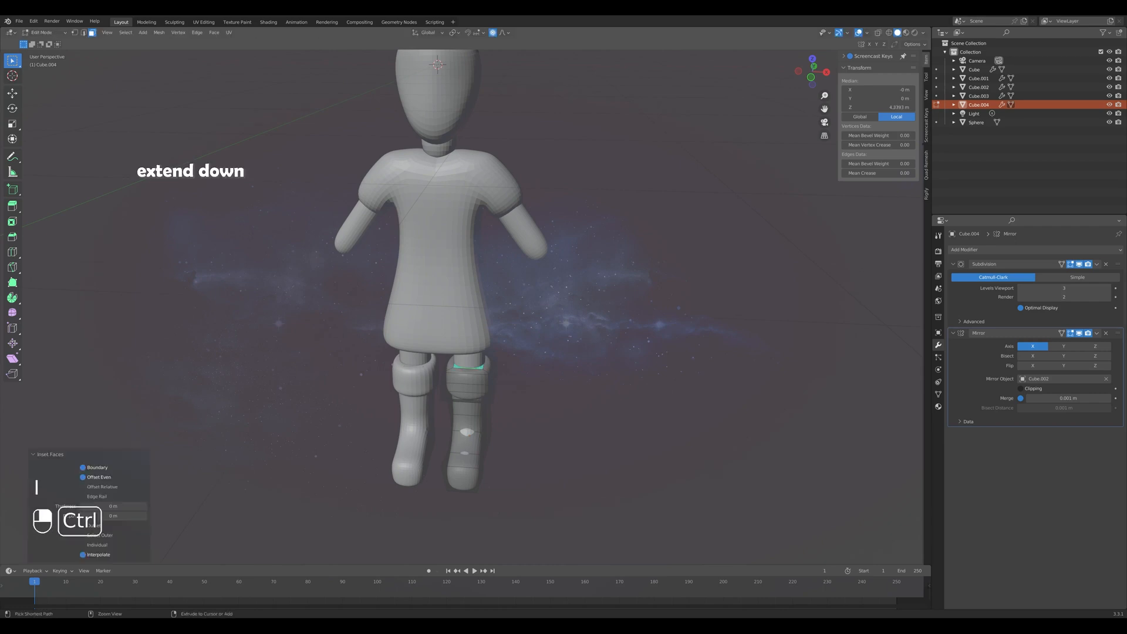
key(ctrl+z)
key(ctrl+z)
Inset the boot cuff's top face again with a thinner border and extrude it about 0.18 m down into the boot.
key(i)
click(465, 431)
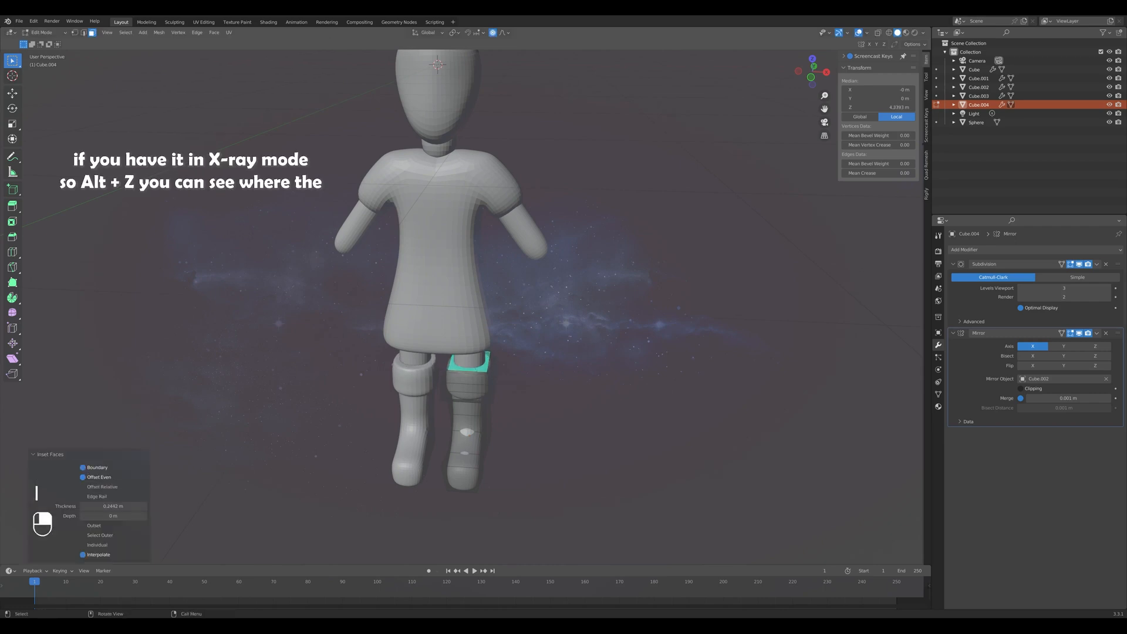
key(e)
click(466, 433)
key(KP_1)
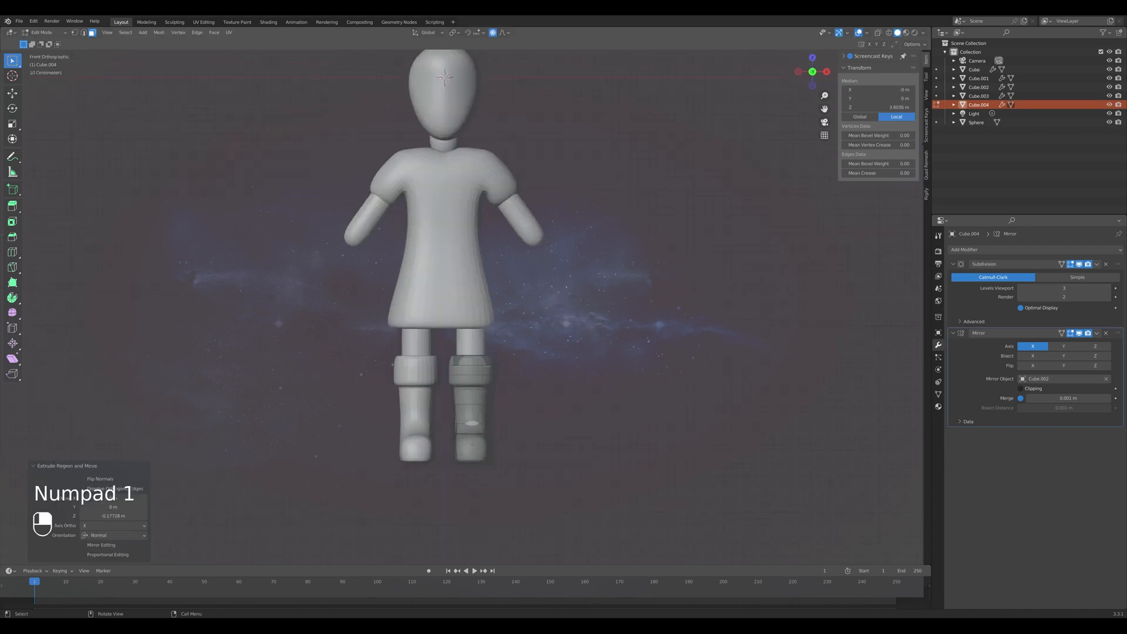
Scale the recessed inner face of the boot opening down by about 0.82 and adjust its height along Z.
key(s)
click(472, 367)
key(g)
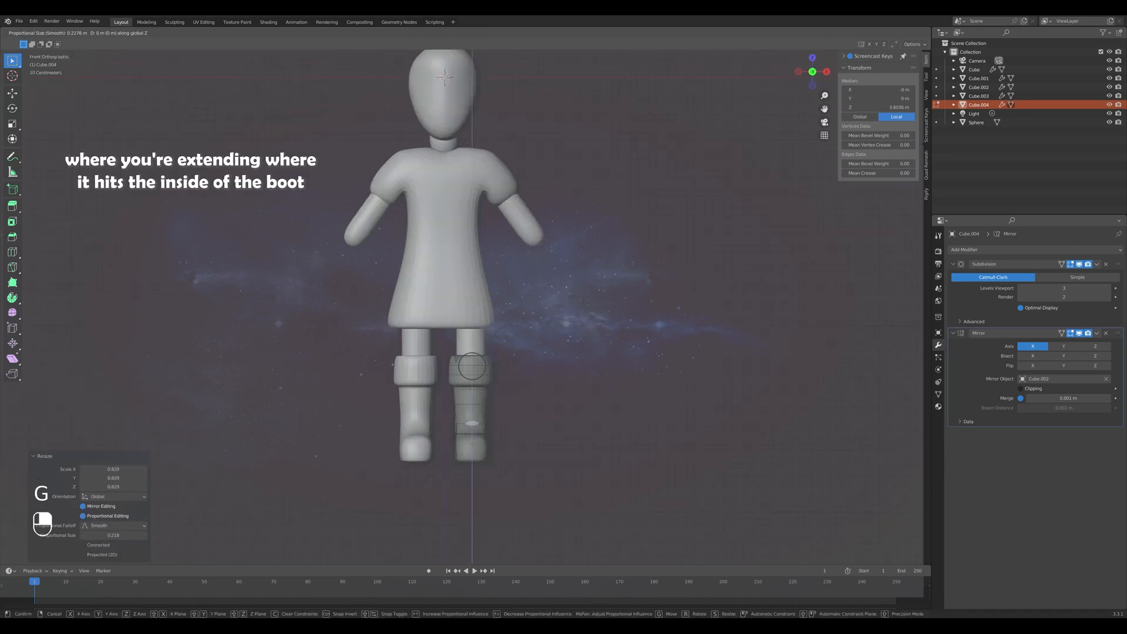
click(472, 367)
key(alt+z)
key(Tab)
key(alt+z)
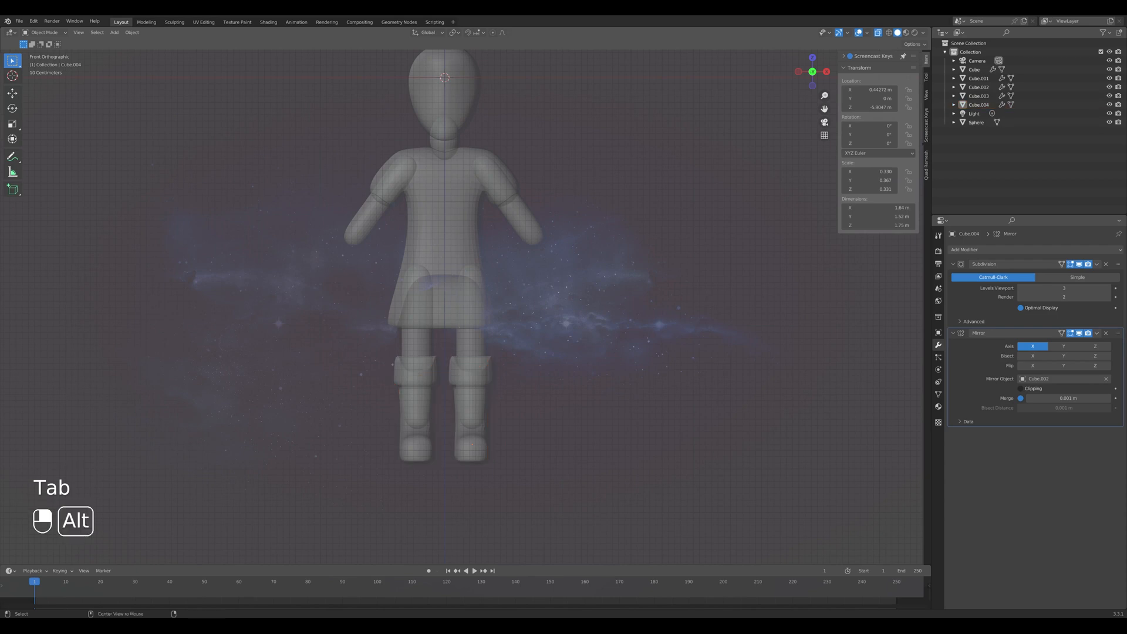
mouse_move(472, 367)
middle_down()
mouse_move(411, 370)
mouse_move(453, 364)
middle_up()
key(KP_1)
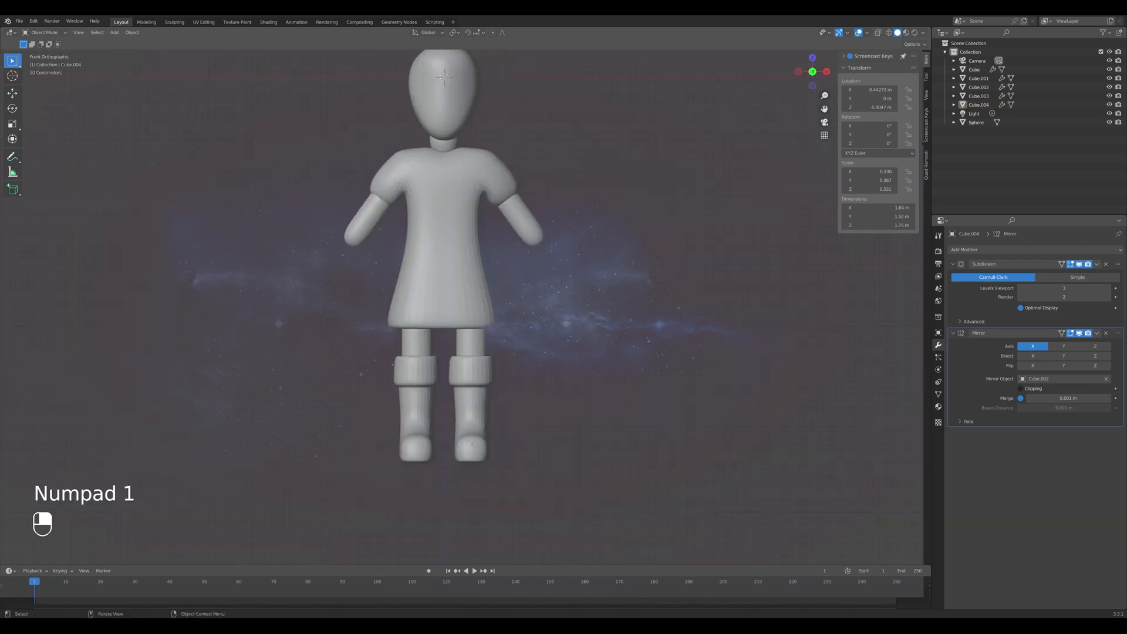
Move the dress, arms, legs and boots together up along Z about 0.08 m toward the head.
click(451, 264)
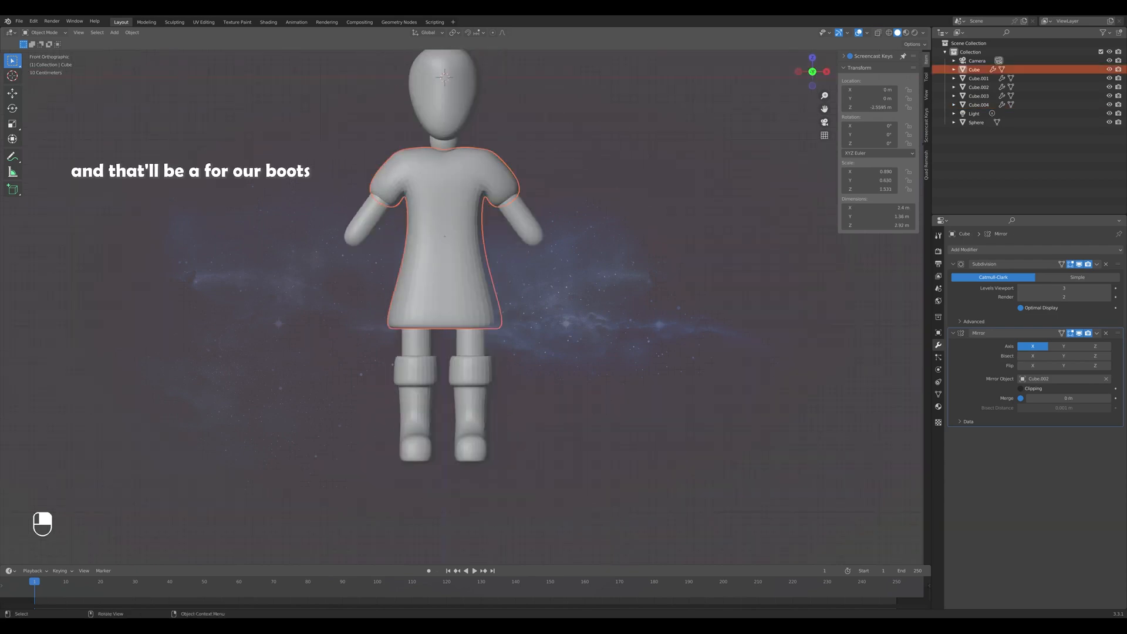
scroll(470, 314, down, 2)
shift+middle_drag(470, 314, 474, 336)
click(555, 329)
click(457, 190)
click(457, 265)
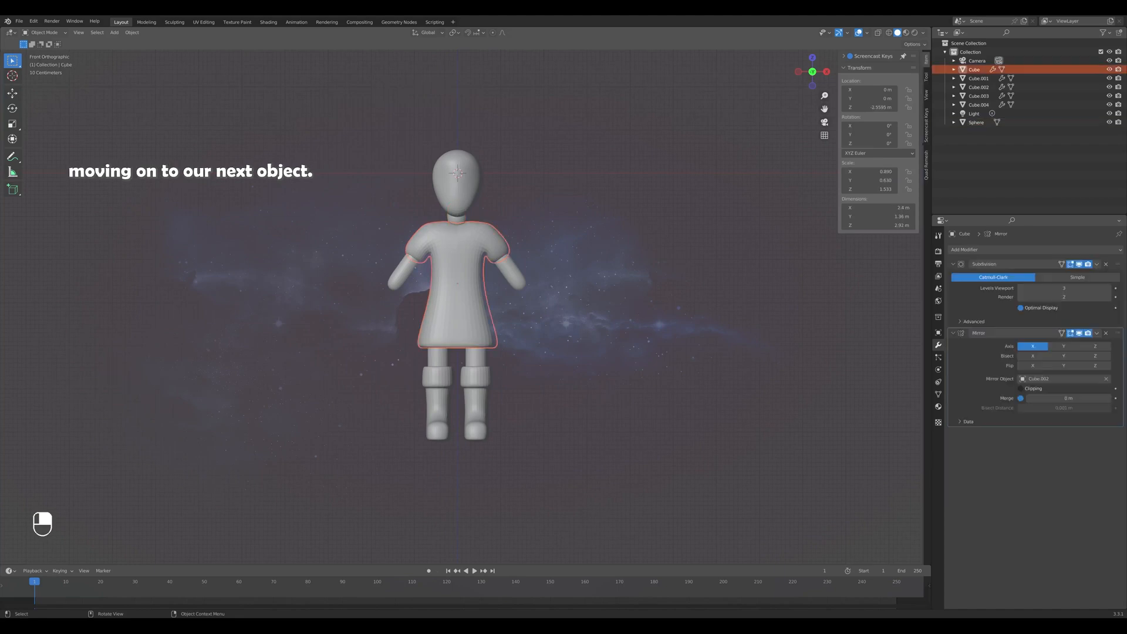
drag(370, 243, 573, 433)
key(g)
key(z)
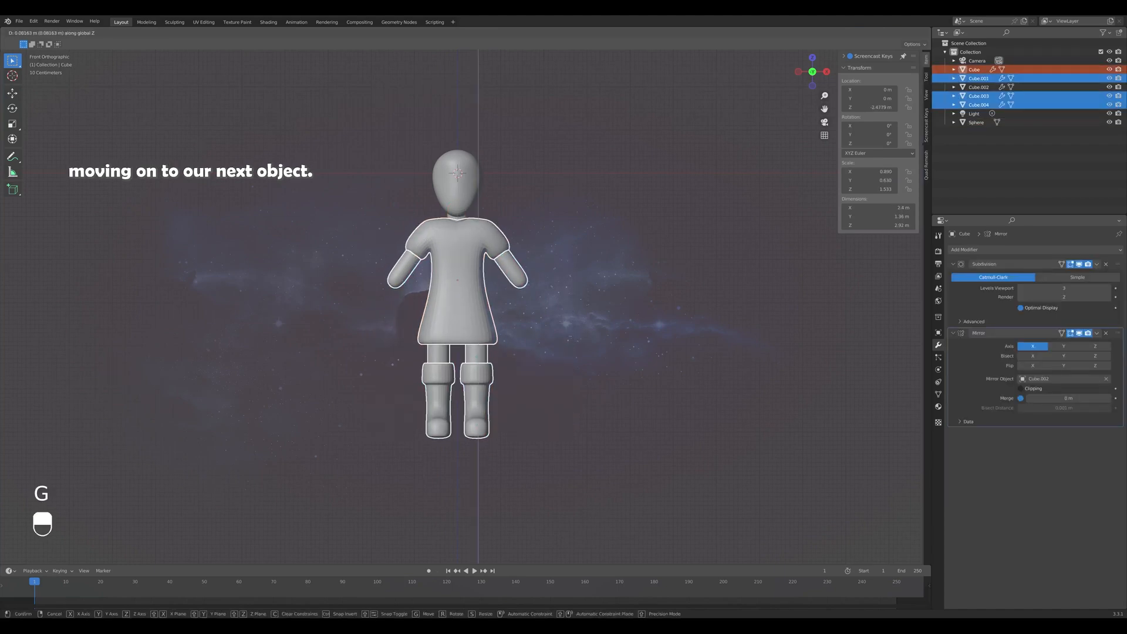
click(573, 430)
click(572, 429)
Shorten the dress along Z to a Z scale of about 1.44.
click(480, 292)
key(s)
key(z)
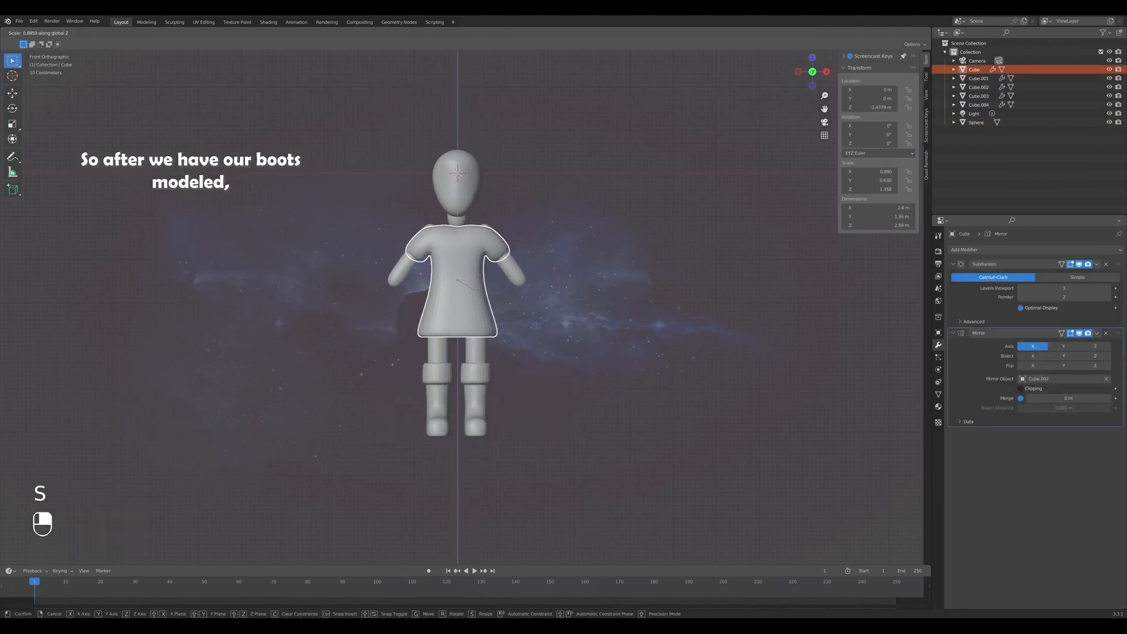
click(479, 292)
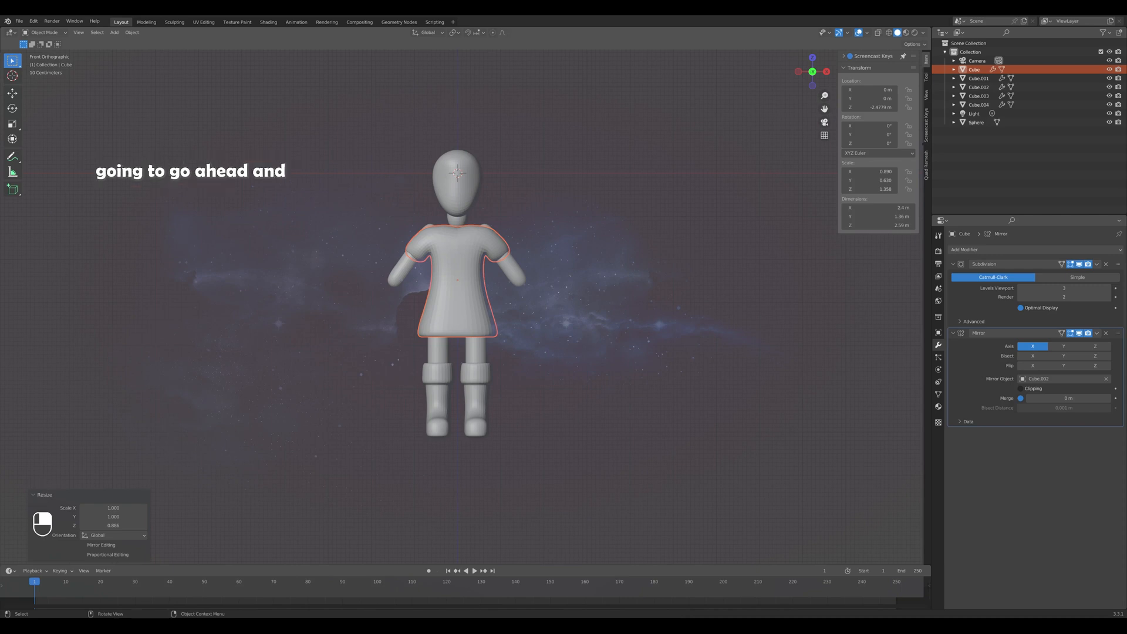
key(s)
key(z)
click(519, 358)
click(520, 358)
Raise the legs and boots slightly along Z, and adjust the height of the boots alone.
drag(520, 359, 432, 411)
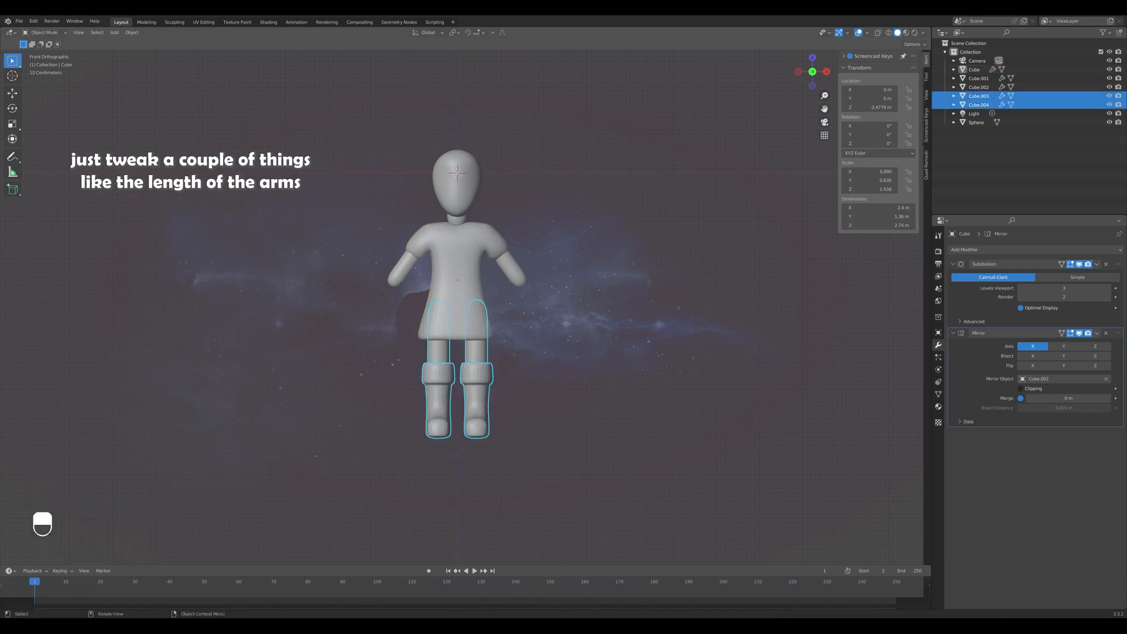
key(g)
key(z)
click(432, 411)
click(434, 405)
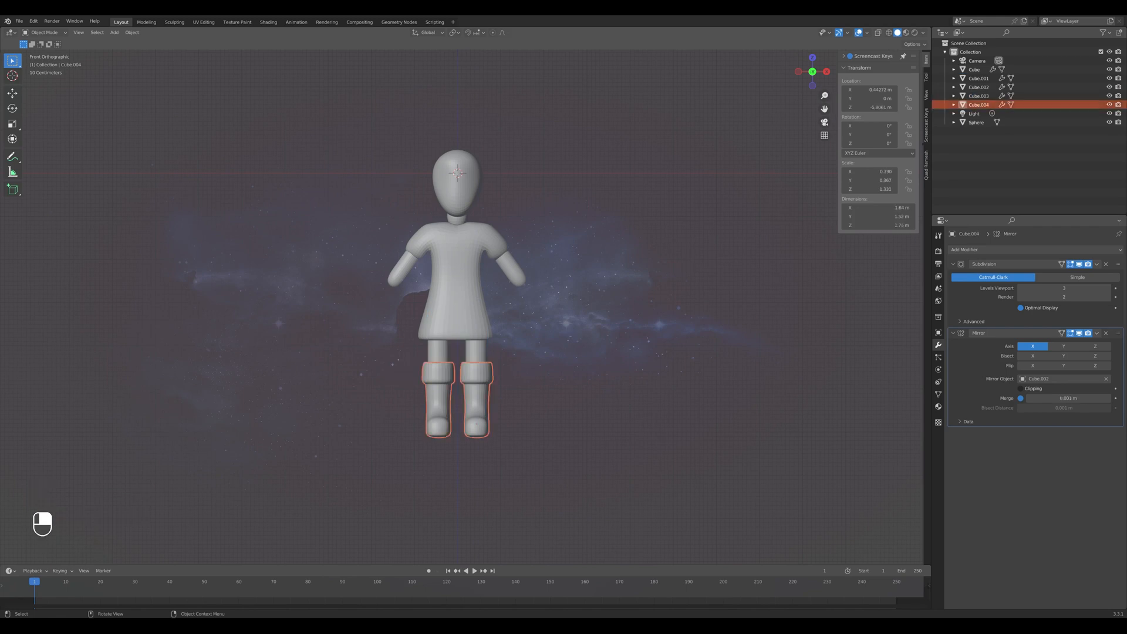
key(g)
key(z)
click(438, 411)
Scale the boots down uniformly by a factor of 0.872, checking the proportions from several angles.
middle_drag(437, 411, 411, 417)
click(312, 411)
key(KP_1)
click(440, 419)
key(KP_3)
scroll(440, 353, up, 1)
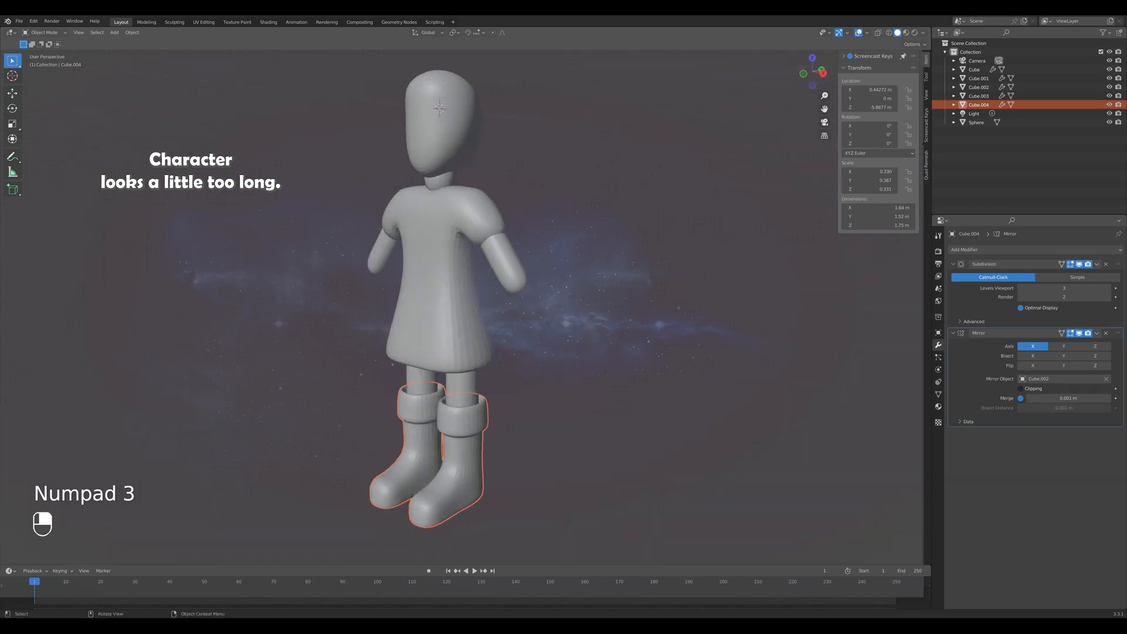
key(KP_1)
key(s)
click(492, 477)
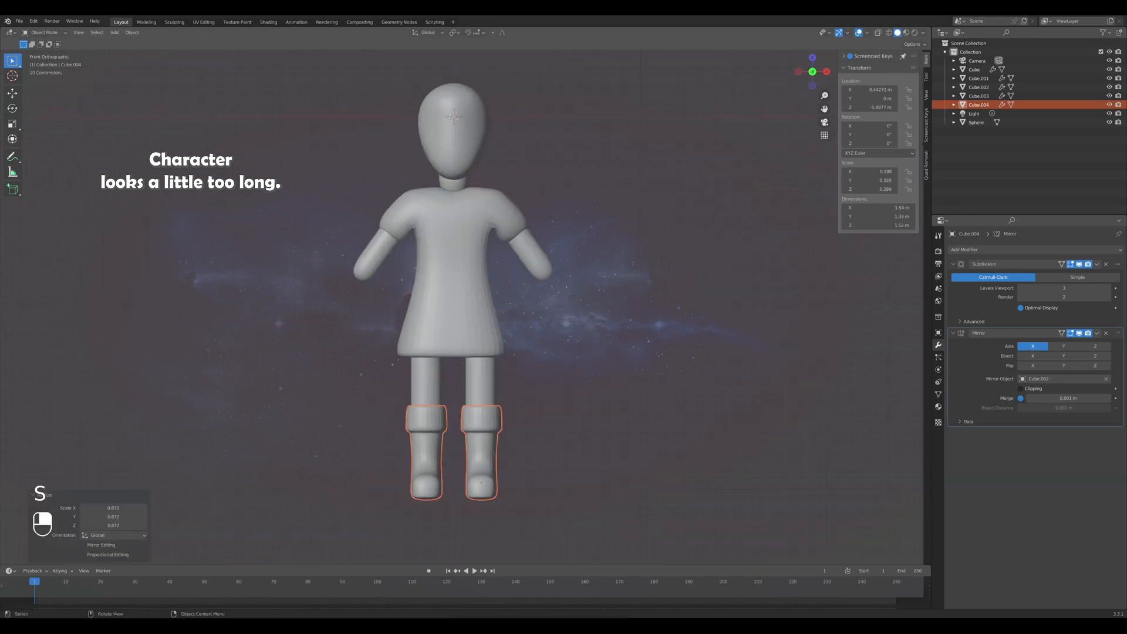
click(481, 384)
middle_drag(481, 385, 449, 420)
key(KP_1)
click(526, 420)
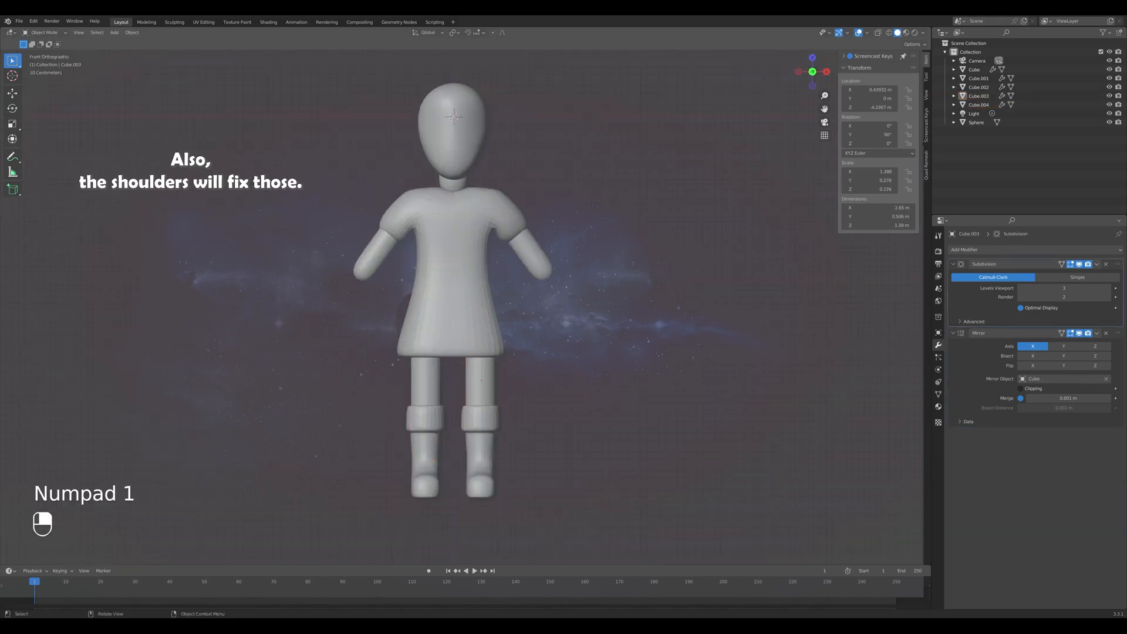
Move the boots up the legs along Z about 0.2 m and check the character from several angles.
click(487, 455)
middle_drag(486, 455, 388, 473)
key(KP_3)
key(alt+z)
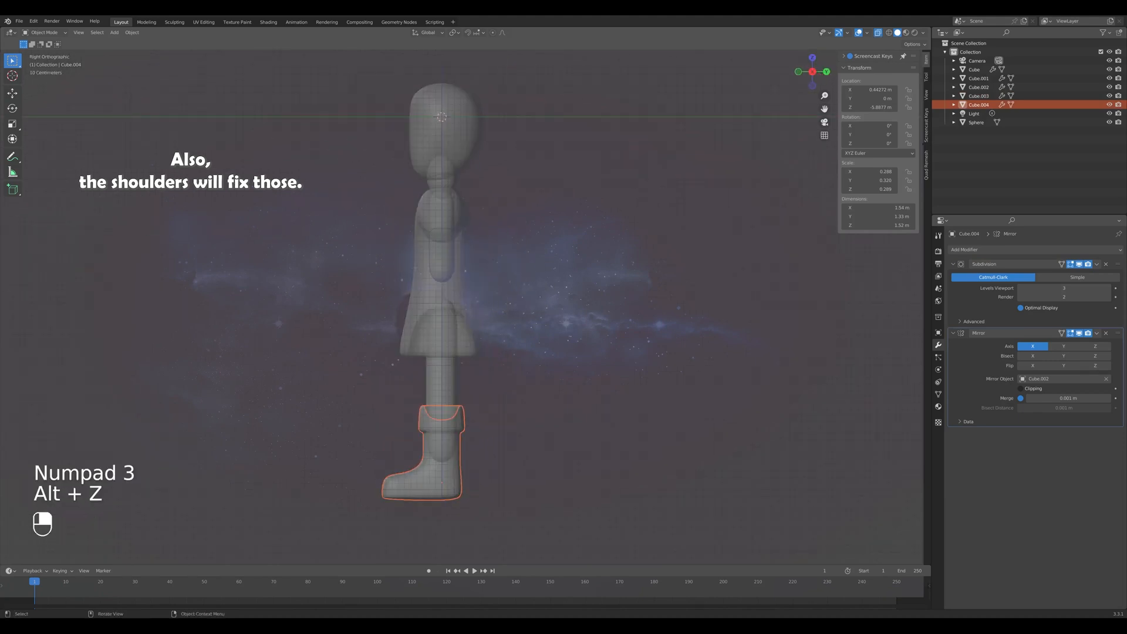
key(alt+z)
key(KP_1)
key(g)
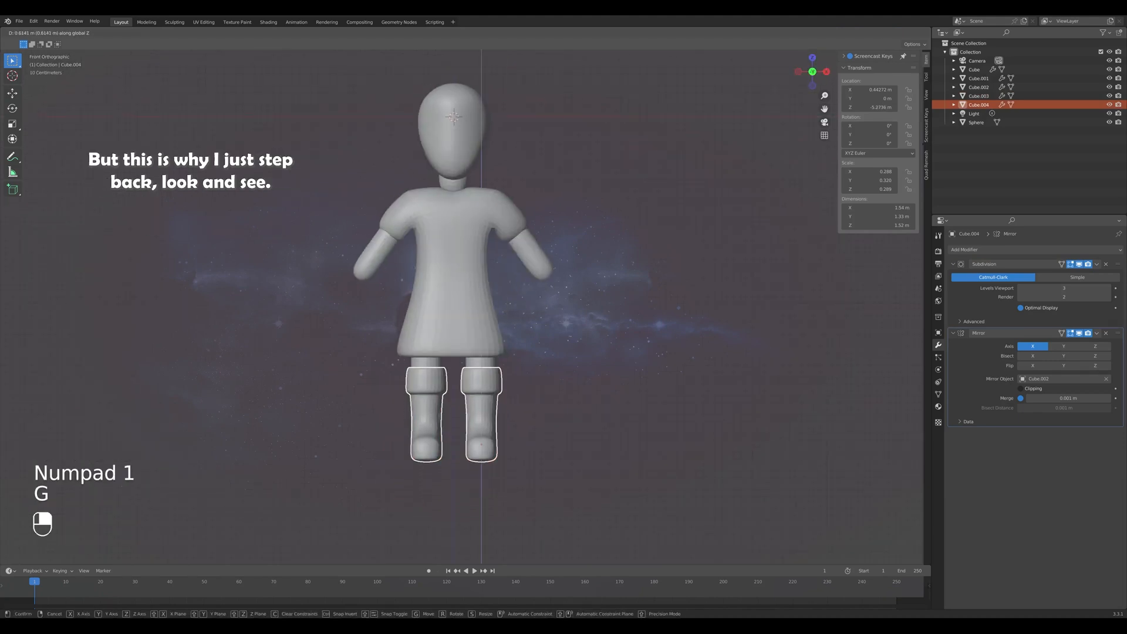
click(579, 420)
click(578, 420)
scroll(578, 419, down, 1)
middle_drag(578, 420, 617, 437)
key(KP_1)
Scale the selected lower edges of the boot mesh by about 1.15 along X, check from below and return to object mode.
click(478, 416)
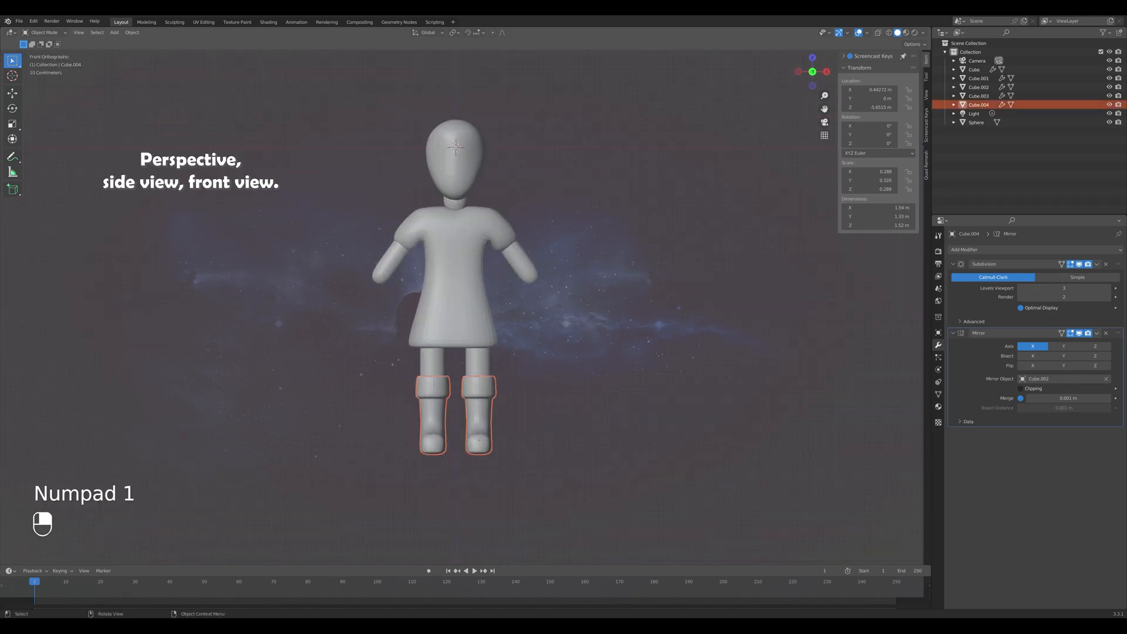
key(Tab)
middle_drag(479, 416, 432, 429)
key(2)
click(434, 395)
shift+click(499, 439)
key(KP_7)
key(KP_1)
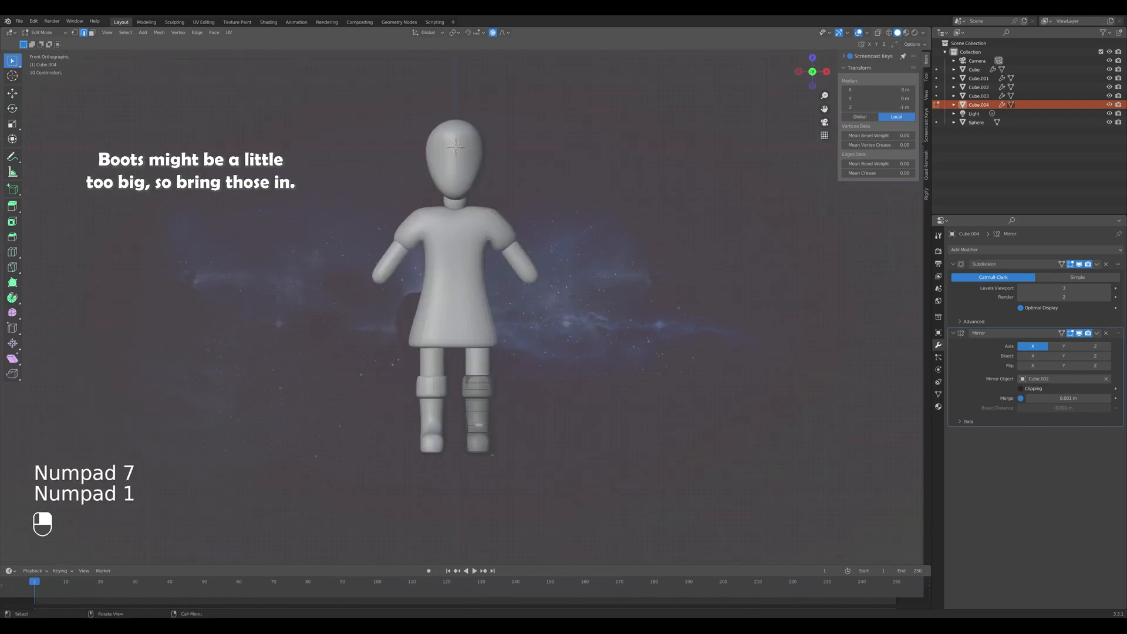
key(s)
key(x)
click(494, 455)
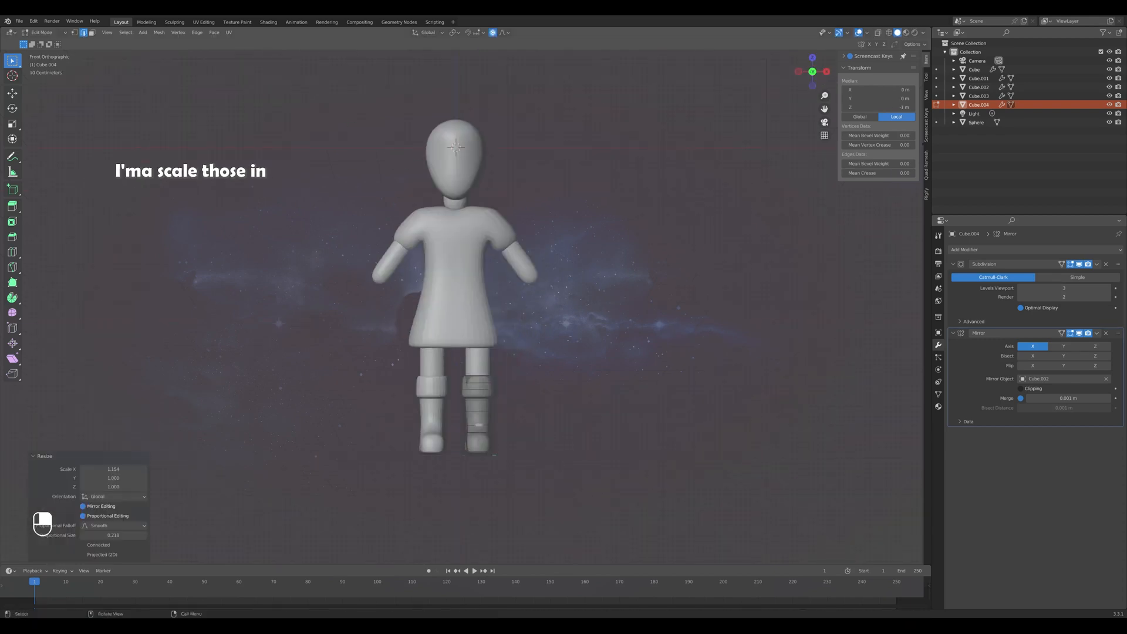
key(KP_7)
key(KP_9)
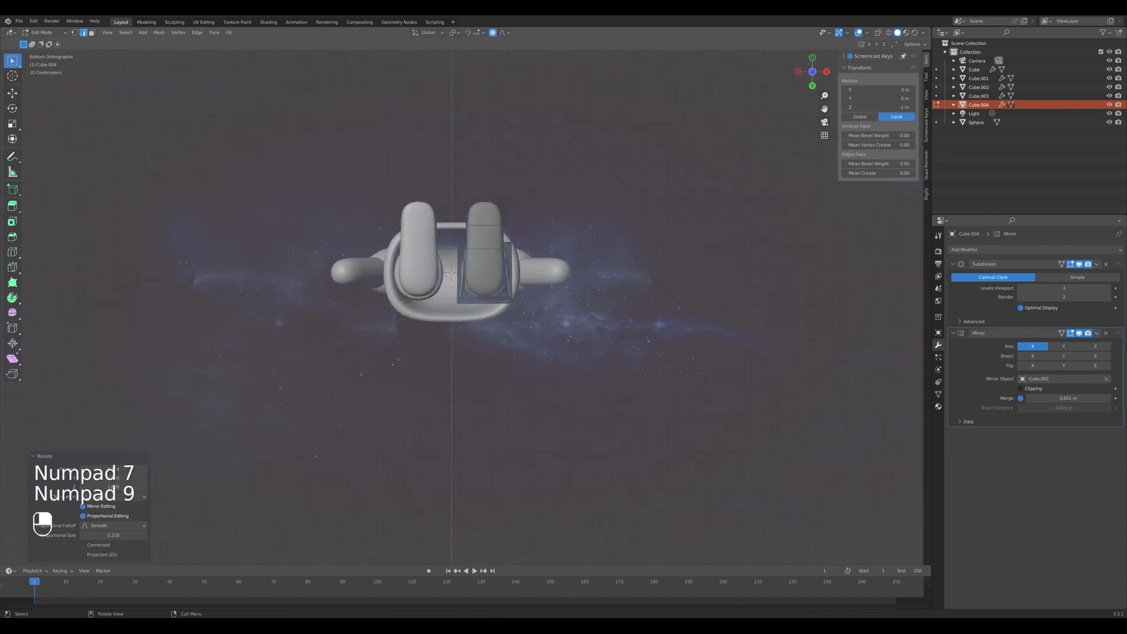
key(KP_1)
key(Tab)
middle_drag(528, 293, 563, 282)
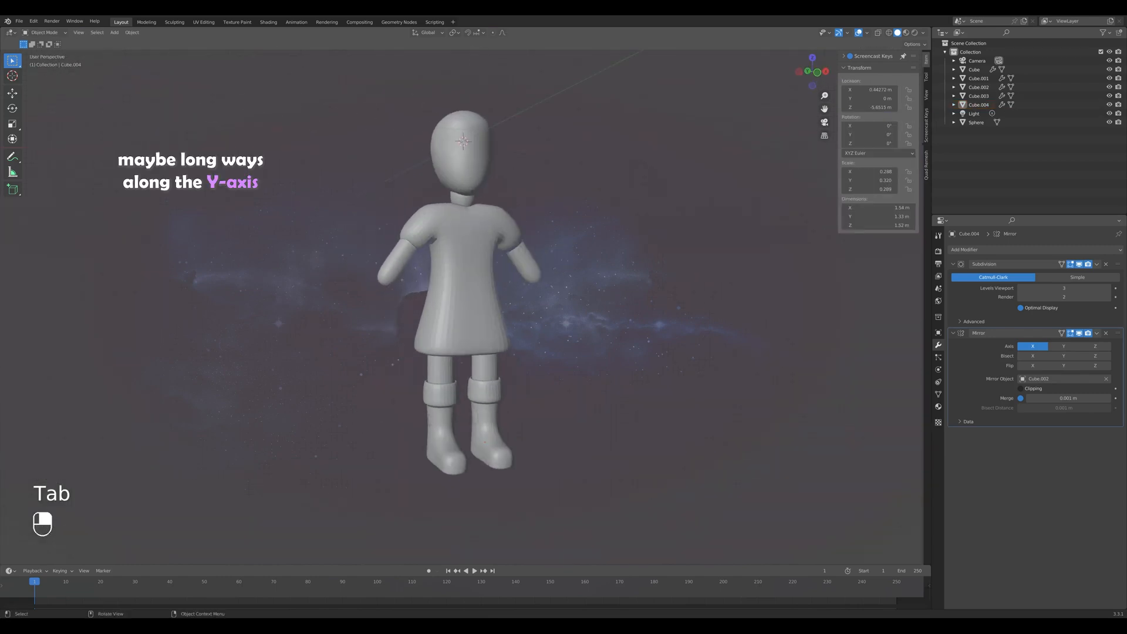
Widen the boots slightly along X to an X scale of about 0.30.
click(494, 451)
middle_drag(494, 451, 469, 449)
key(s)
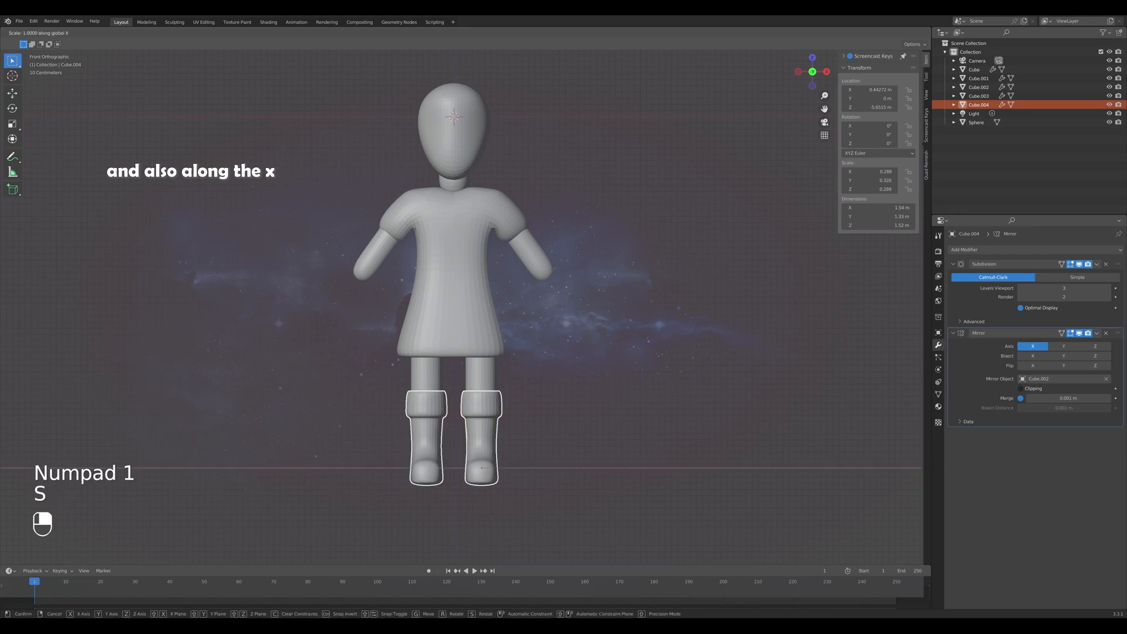
key(x)
click(564, 464)
click(564, 464)
Review the widened boots from the side, below and front, and in X-ray.
middle_drag(564, 464, 487, 482)
key(KP_3)
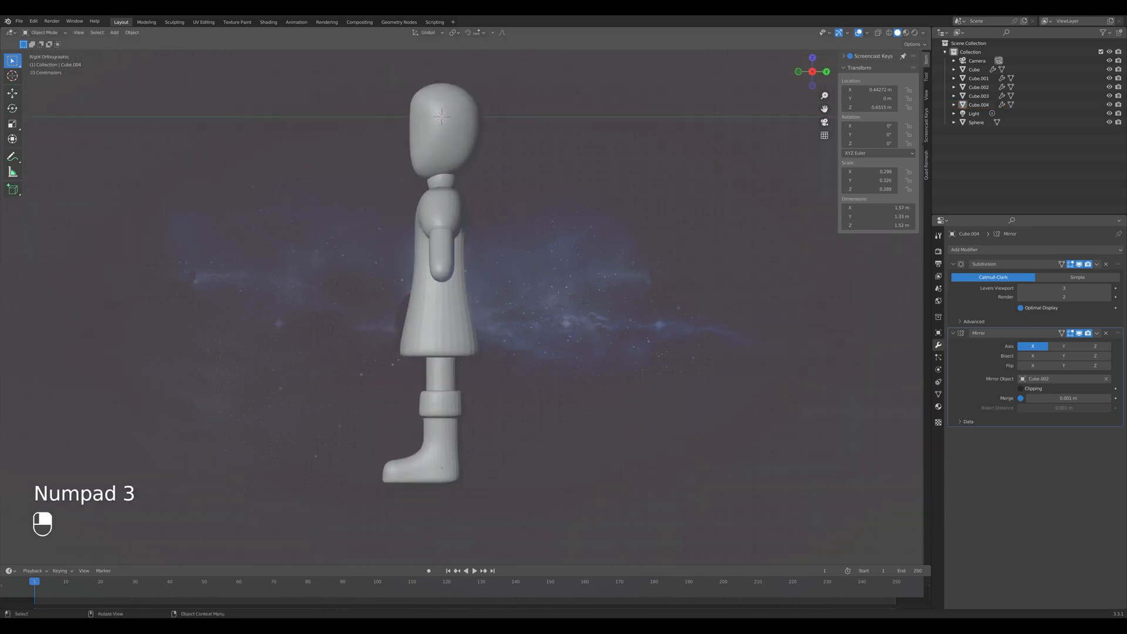
scroll(487, 353, up, 2)
middle_drag(488, 352, 561, 385)
key(KP_7)
key(KP_9)
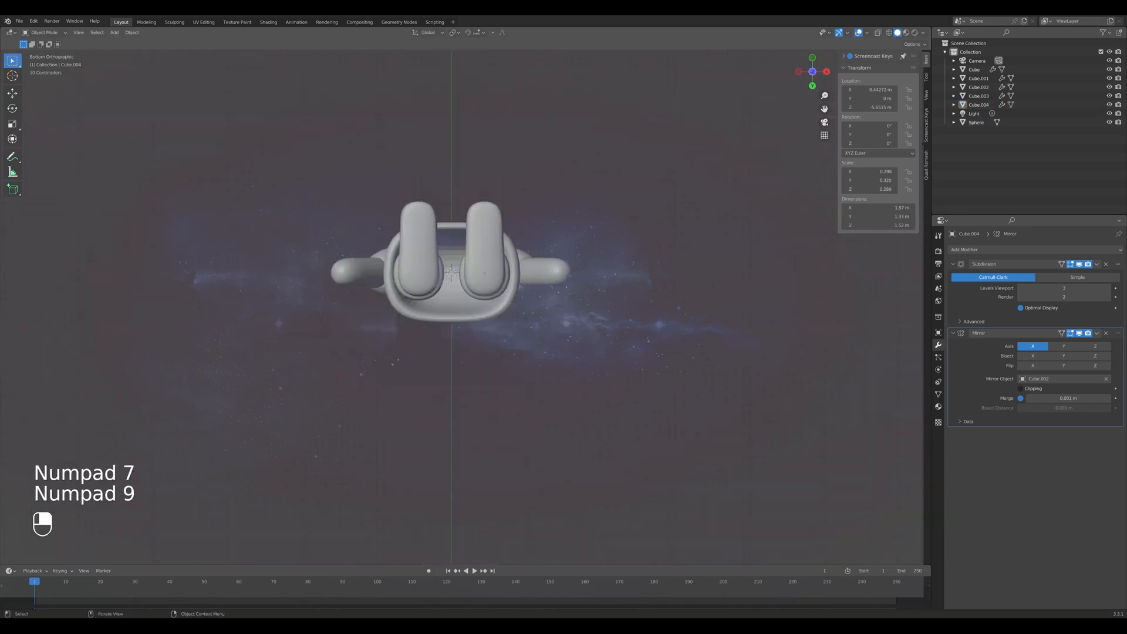
key(KP_1)
click(485, 470)
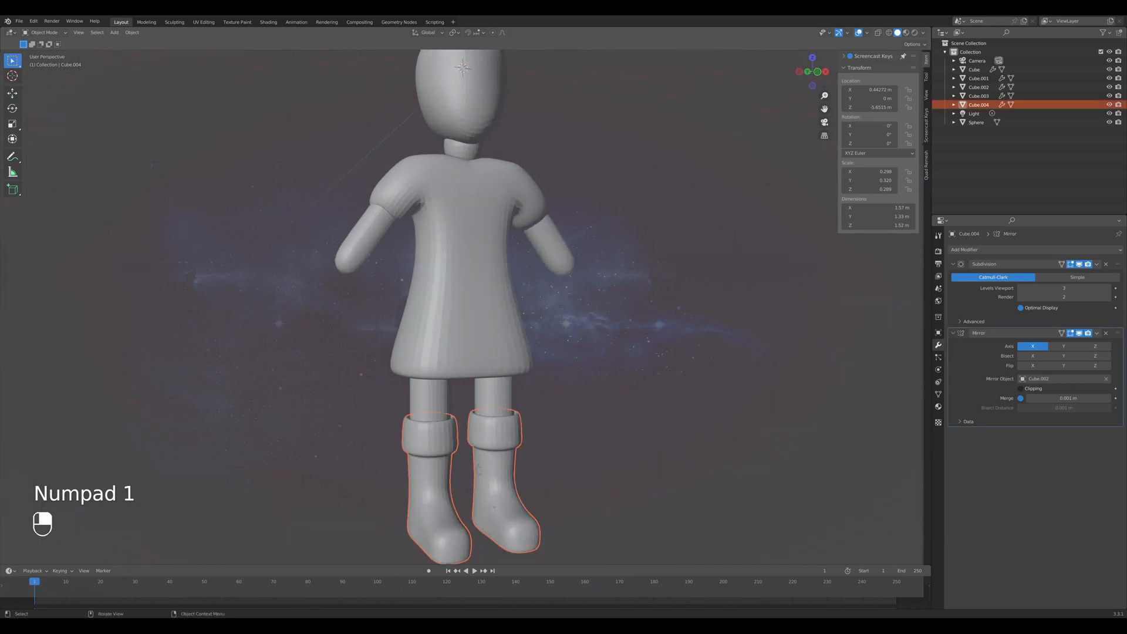
key(alt+z)
key(alt+z)
Scale the legs down uniformly to an X scale of about 1.27.
click(484, 389)
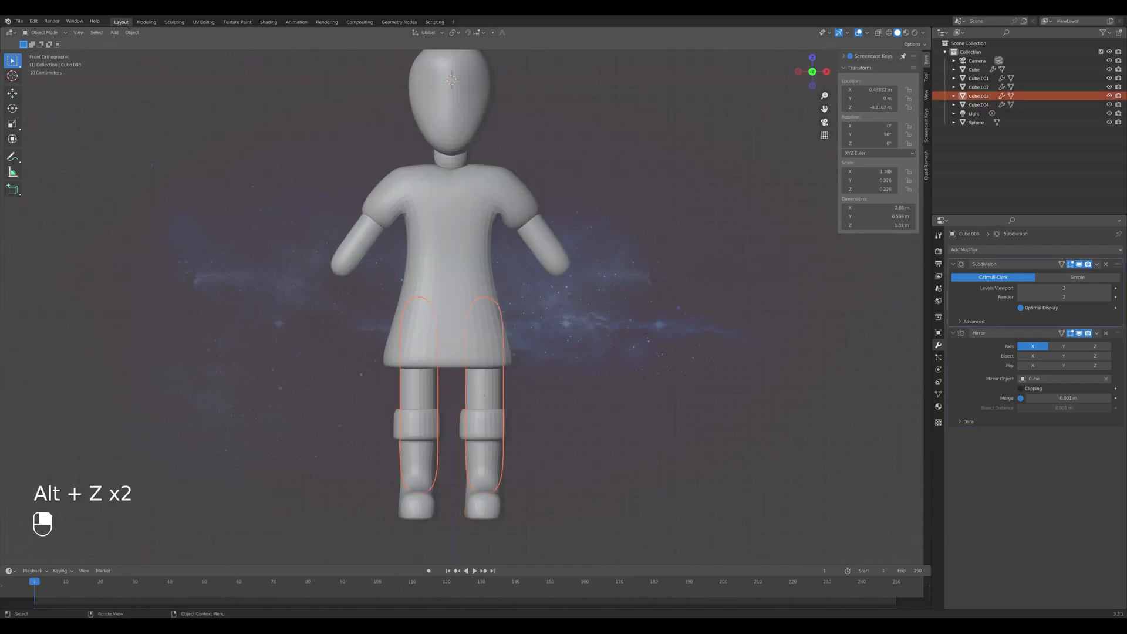
key(s)
click(552, 405)
click(552, 406)
scroll(552, 405, down, 2)
mouse_move(552, 405)
middle_down()
mouse_move(594, 406)
mouse_move(558, 400)
middle_up()
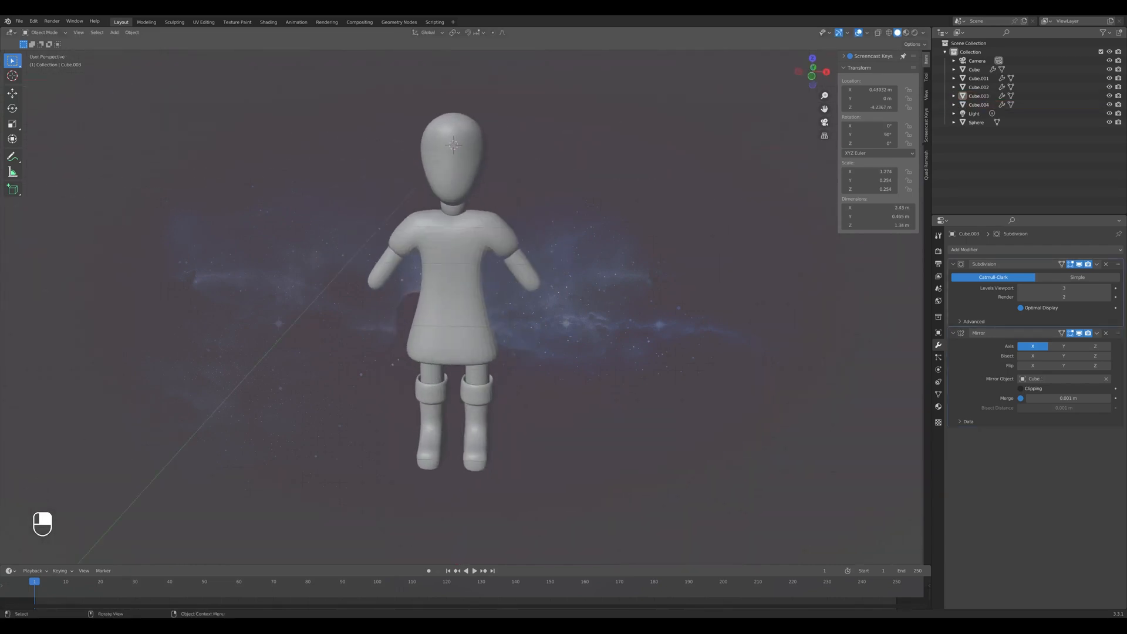
key(KP_1)
Scale the arms down to make them thinner and lengthen them along their local X by about 1.156.
click(517, 258)
key(s)
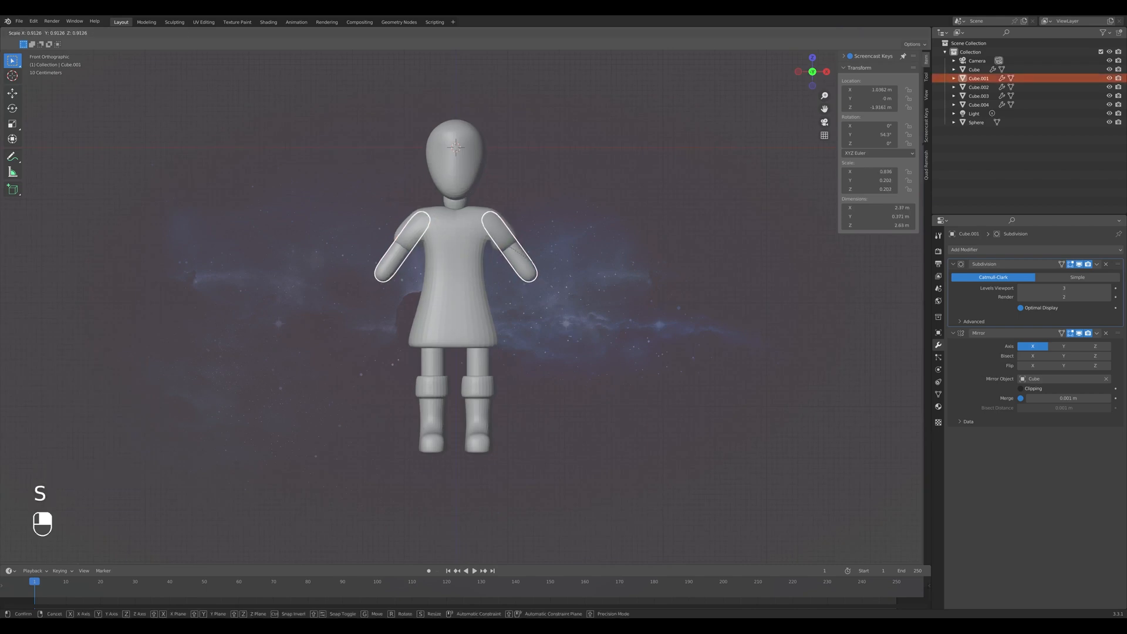
click(516, 258)
key(s)
click(516, 259)
Slide the arms outward along their local X about 0.33 m and check them from the side and front.
key(g)
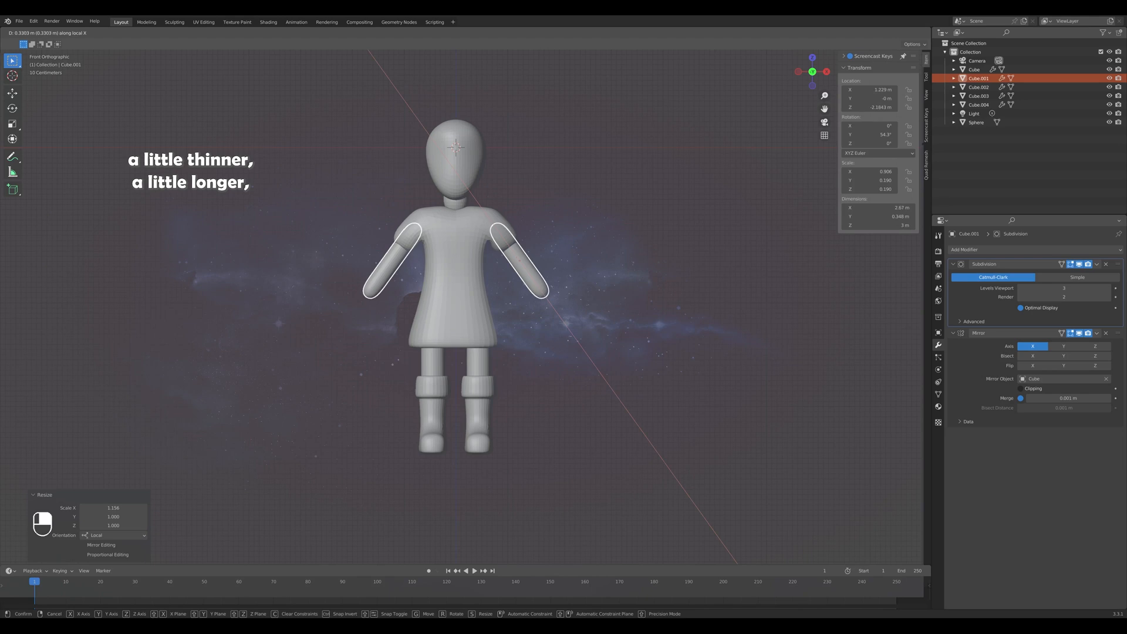
click(532, 275)
click(594, 276)
key(KP_3)
key(KP_1)
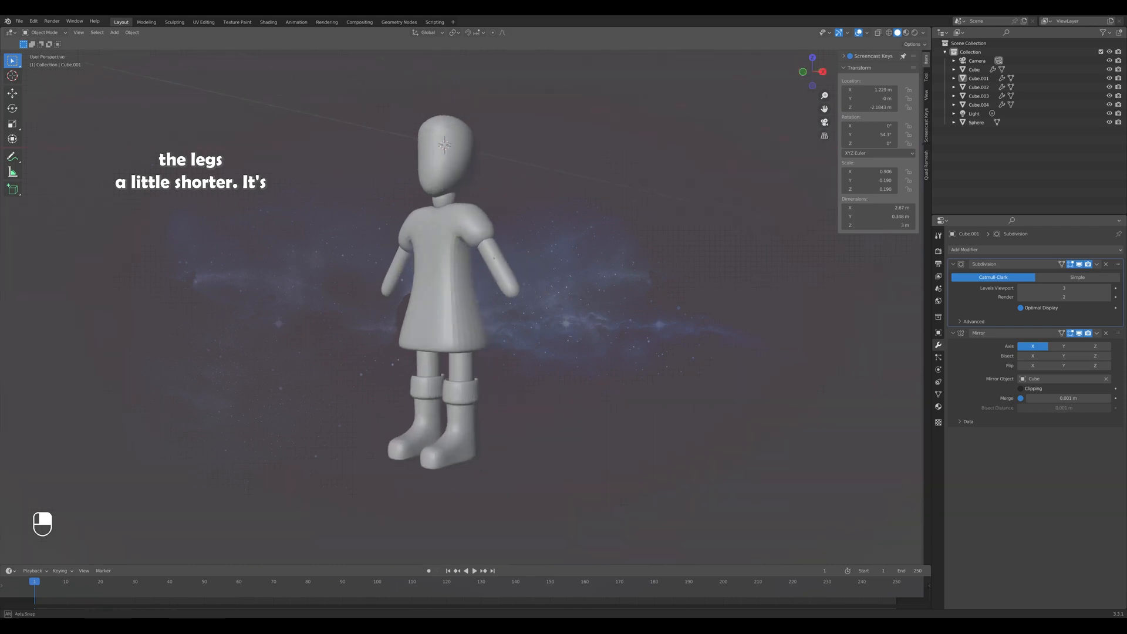
key(KP_3)
key(KP_1)
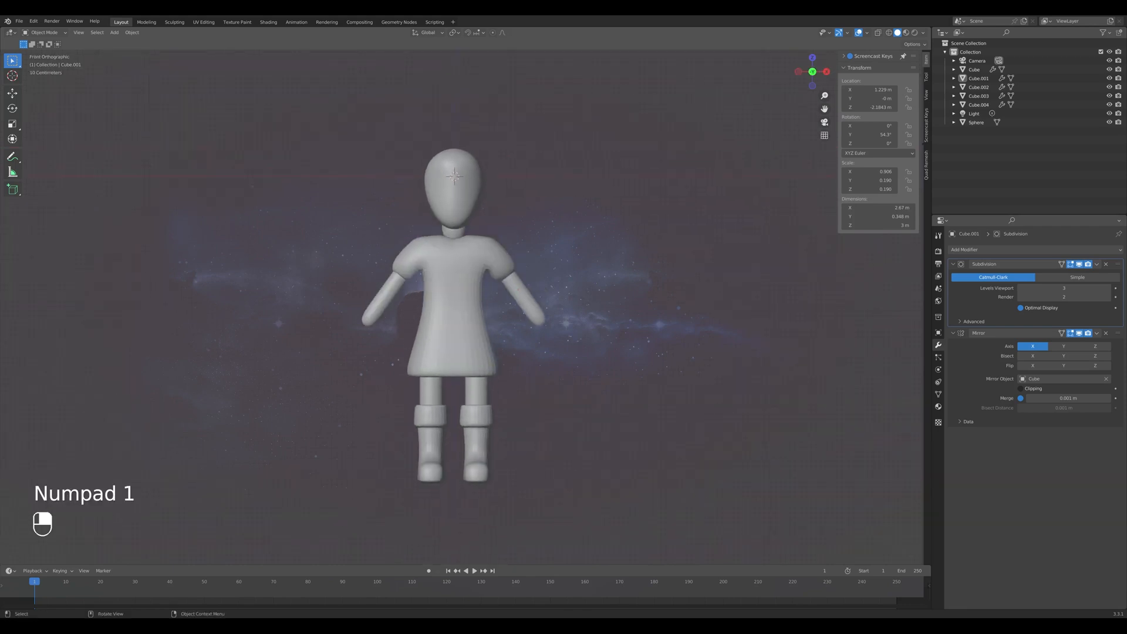
key(shift+a)
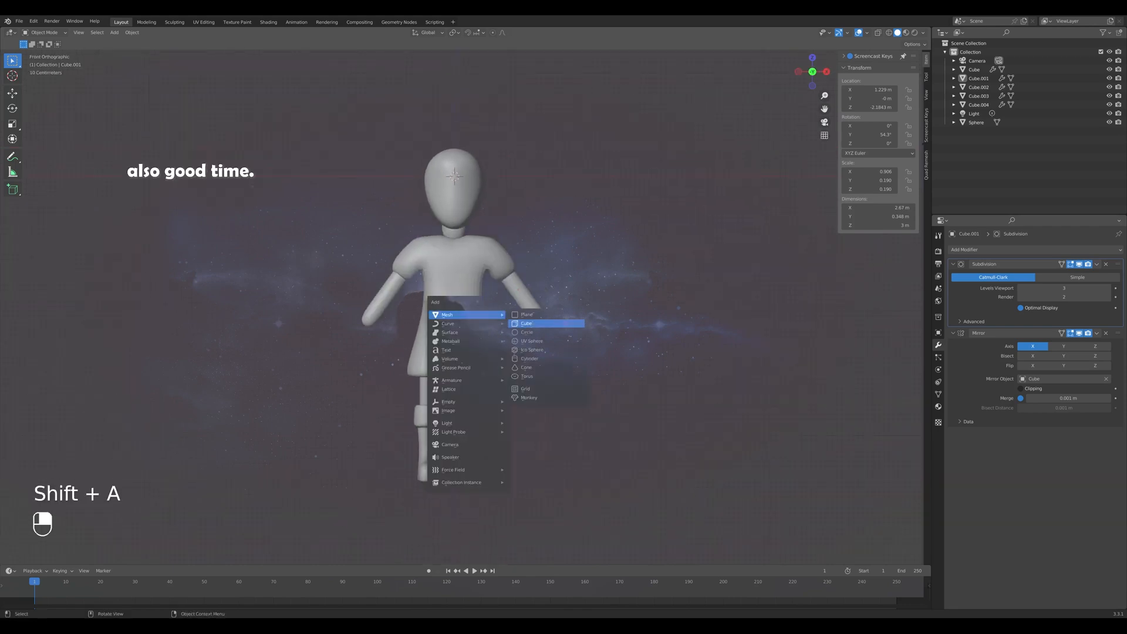
click(529, 323)
key(g)
key(z)
click(528, 328)
key(s)
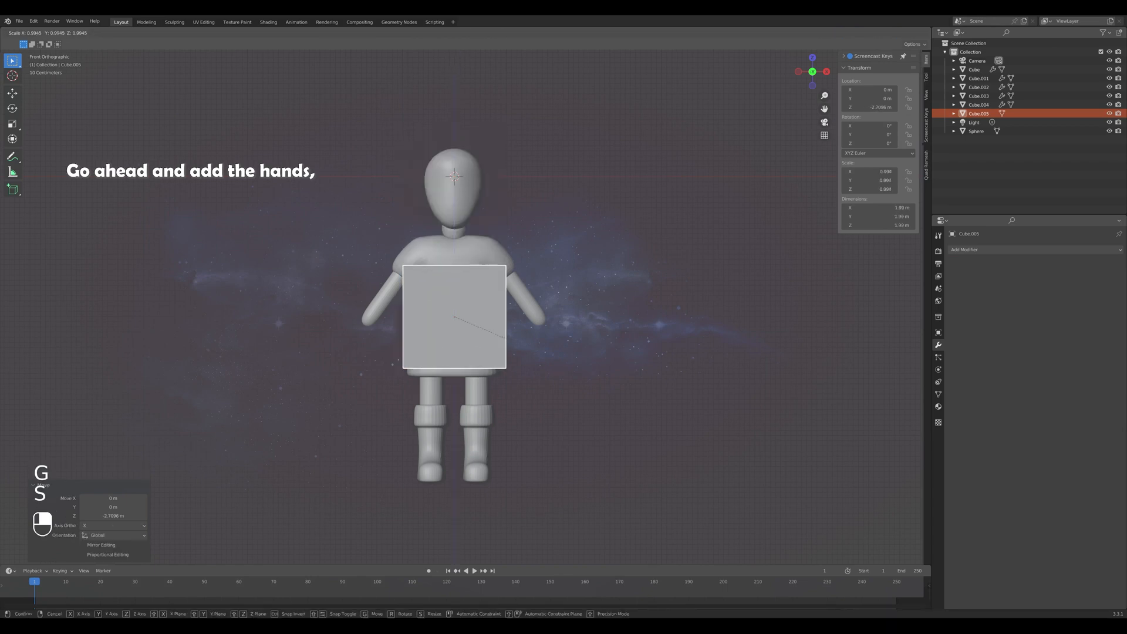
key(z)
click(471, 321)
click(455, 285)
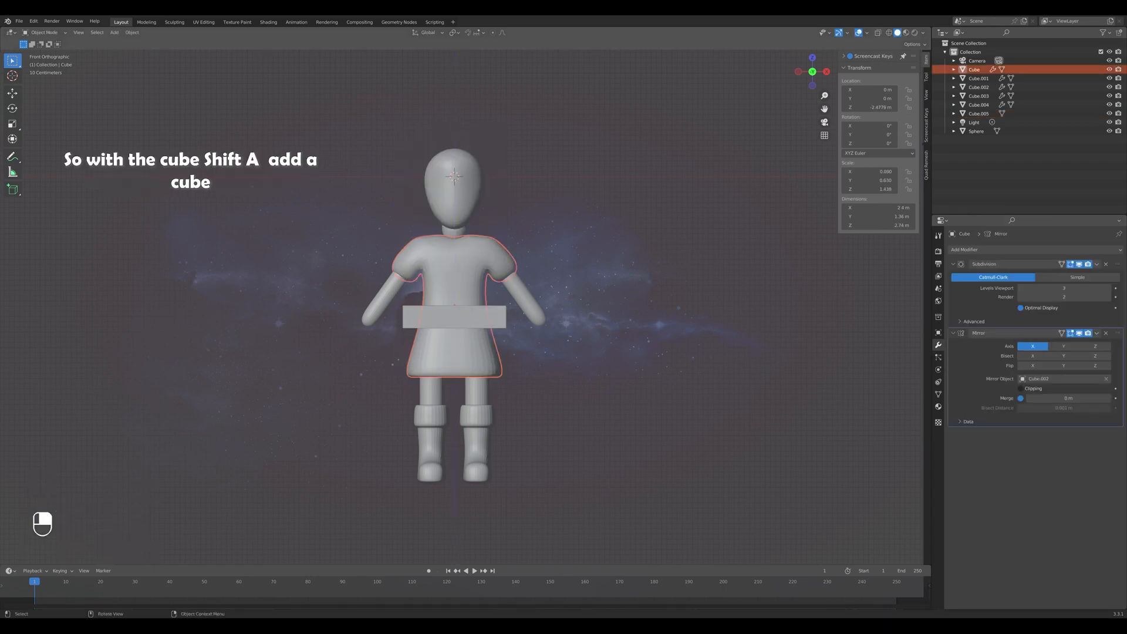
middle_drag(456, 293, 423, 318)
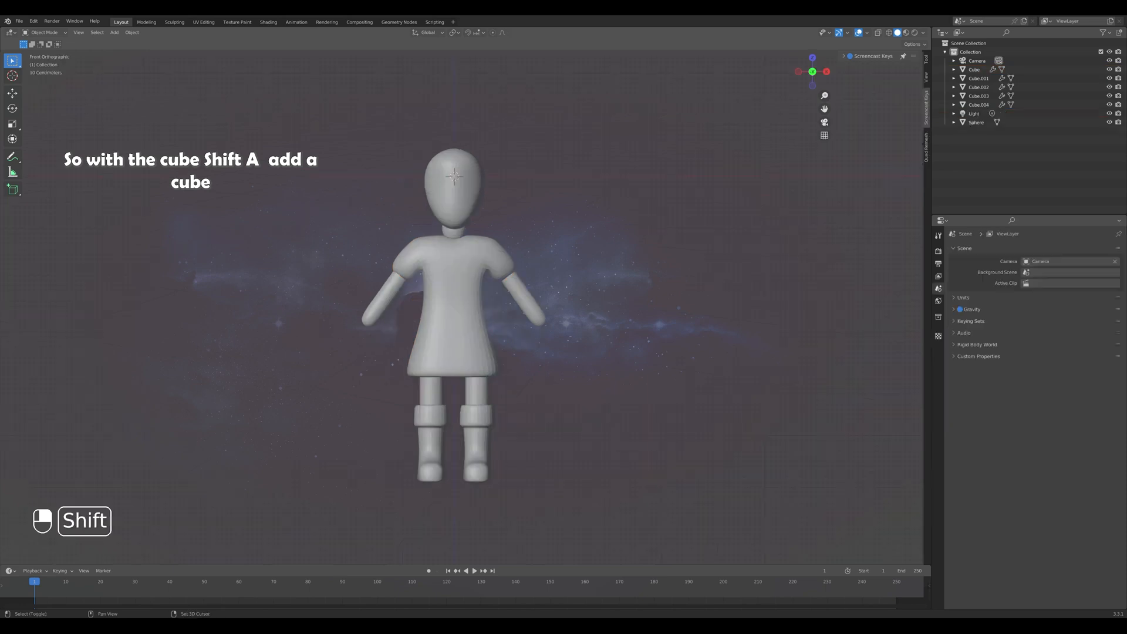
Add a cube for the hand, lower it about 3.12 m along Z and scale it down to about 0.284.
key(shift+a)
click(693, 333)
key(g)
key(z)
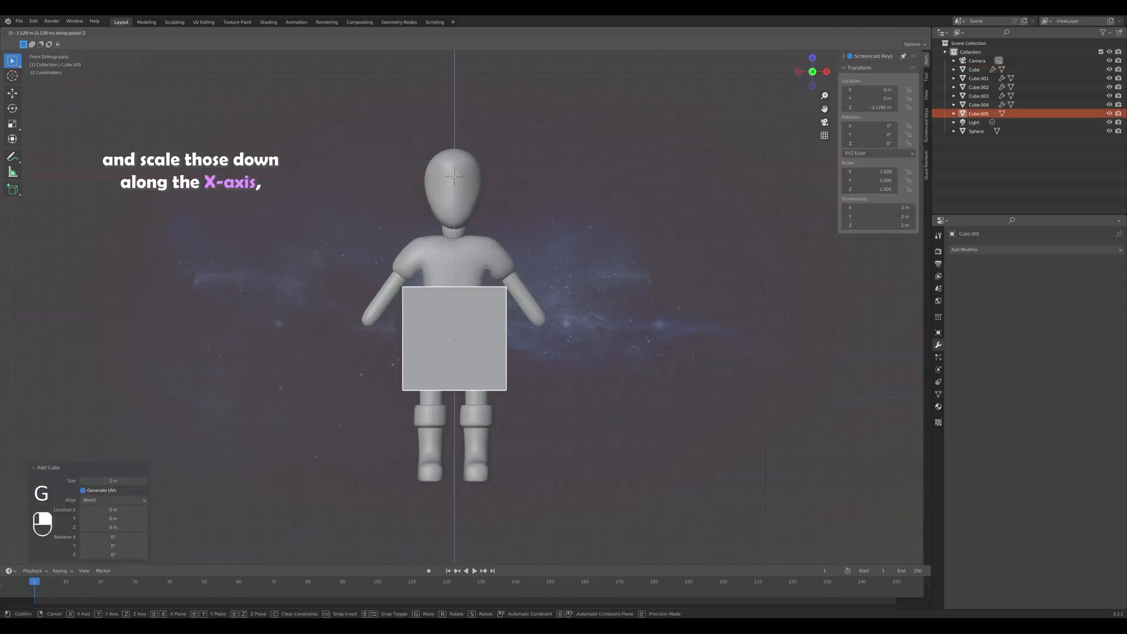
click(693, 496)
key(s)
click(522, 383)
Move the hand cube about 1.79 m along X to the arm's end and raise it about 0.07 m.
key(g)
key(x)
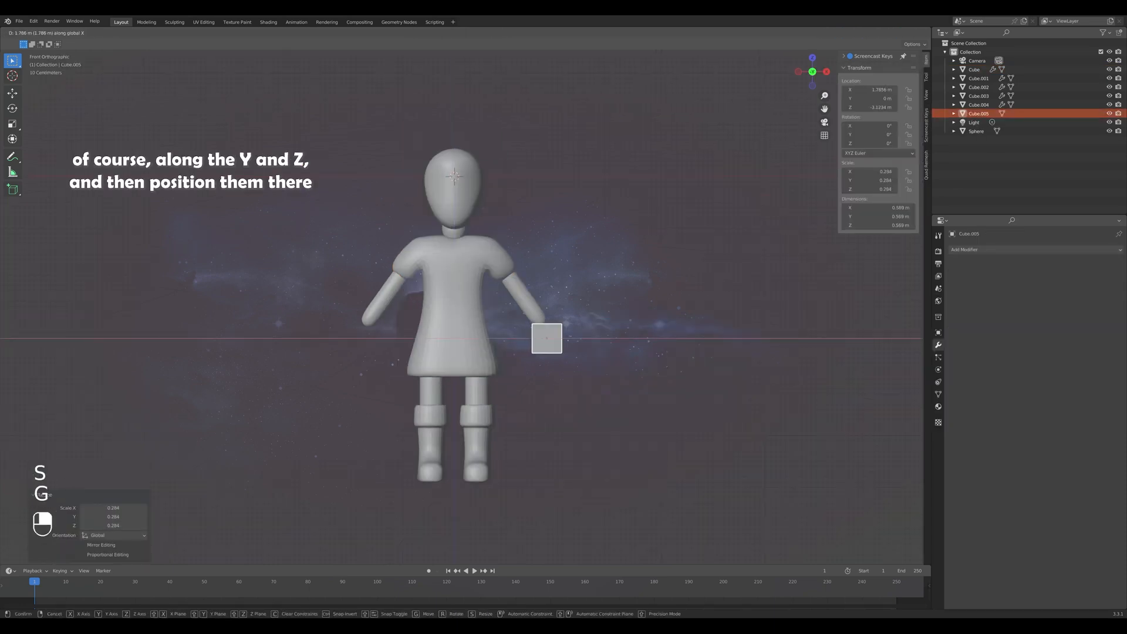
click(615, 383)
key(g)
key(z)
click(614, 380)
Rotate the hand cube about -36° around Y to follow the arm and slide it slightly outward along its local X.
key(r)
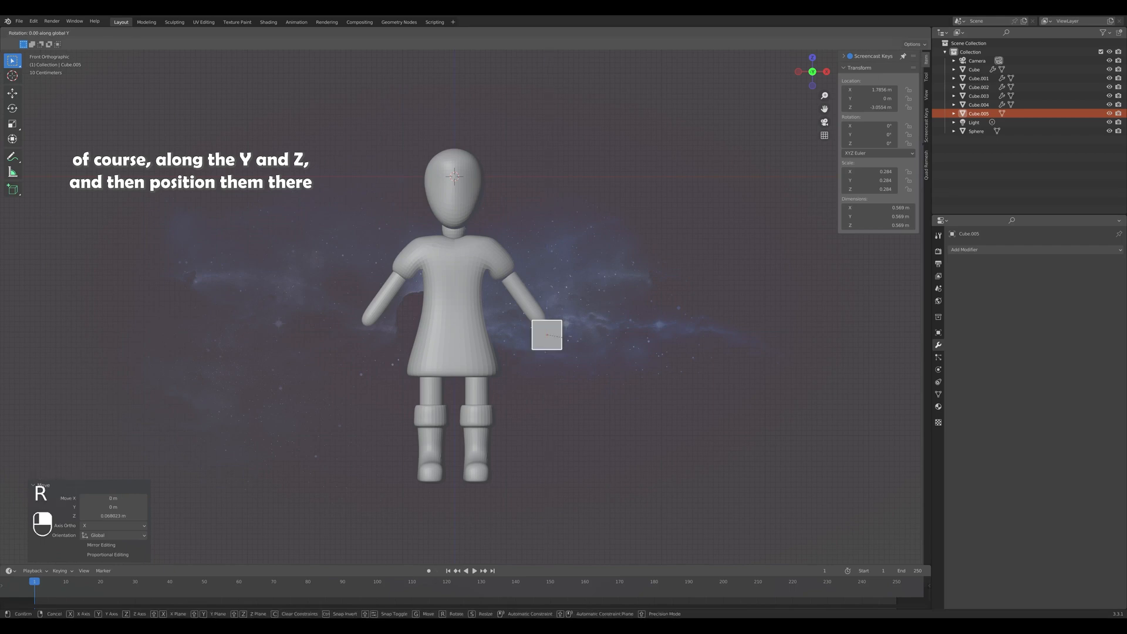
click(620, 309)
key(g)
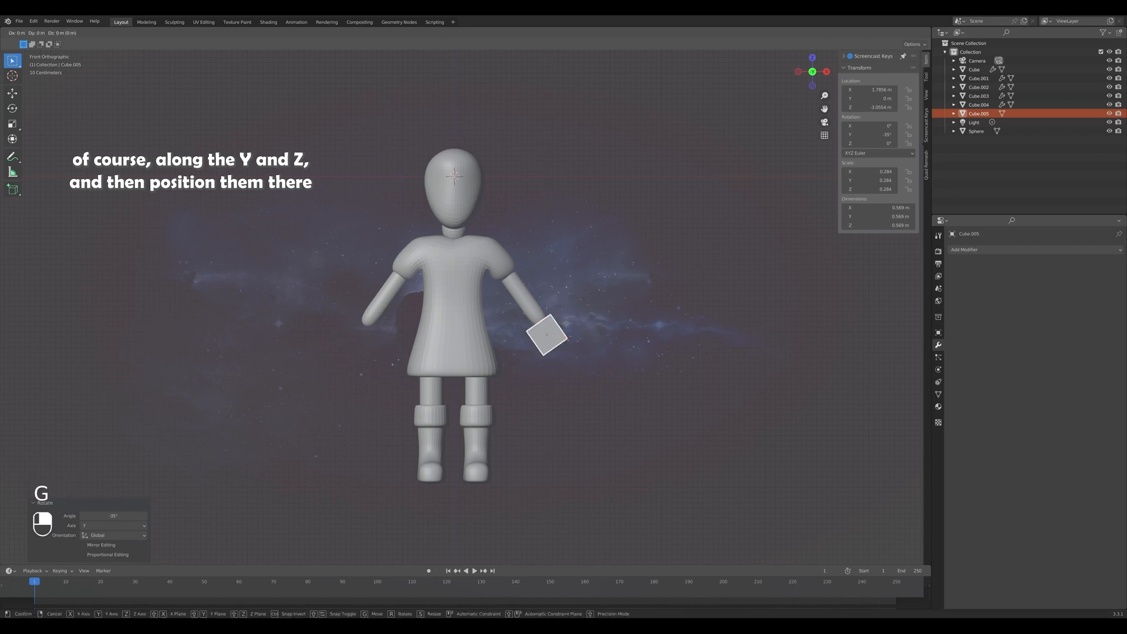
key(x)
key(x)
click(622, 307)
Flatten the hand cube along Y to about 0.373 and check it from the side and front.
middle_drag(622, 307, 464, 348)
key(s)
key(y)
click(519, 351)
key(KP_3)
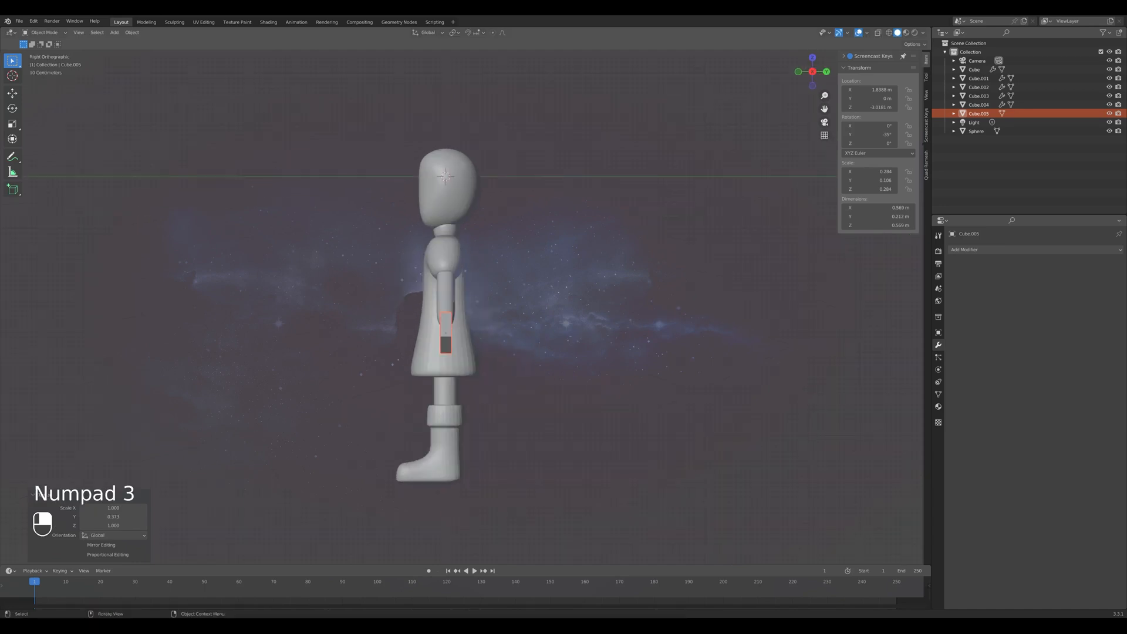
key(KP_1)
key(KP_2)
key(KP_1)
Scale the hand cube down to an X scale of about 0.214 and fit it against the wrist along its local X and Z.
key(s)
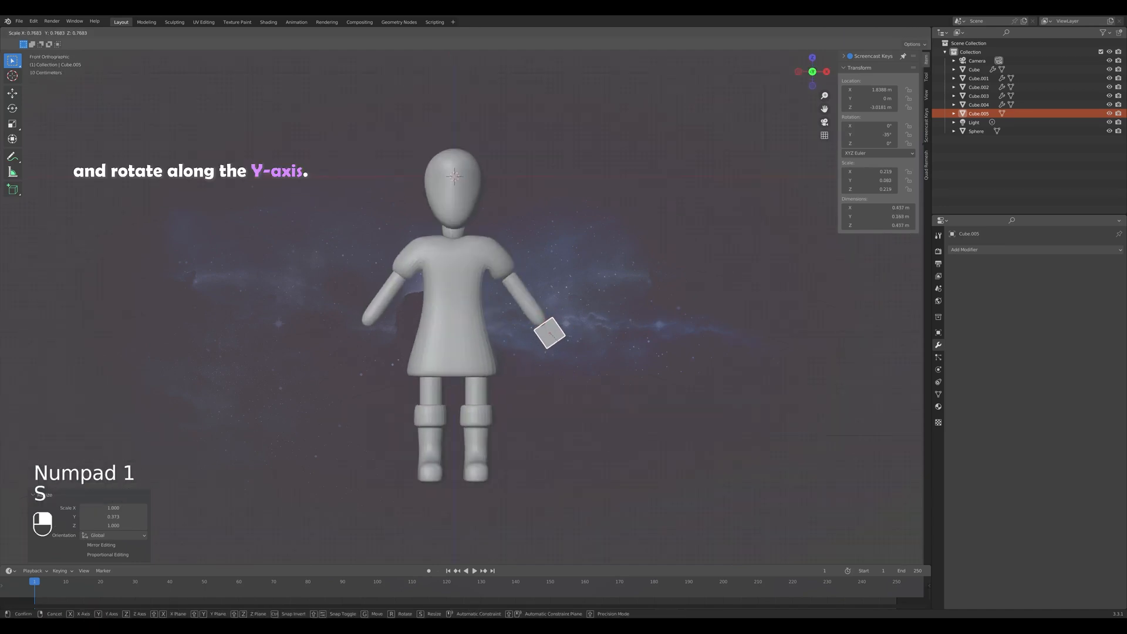
click(487, 344)
key(g)
key(x)
key(x)
click(487, 344)
key(g)
key(y)
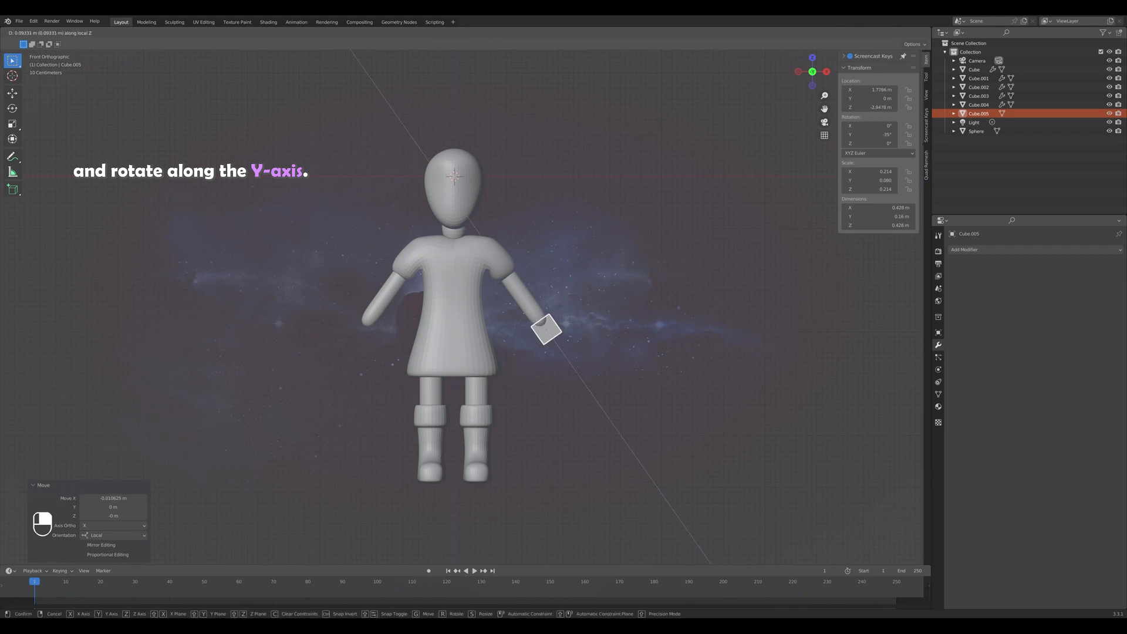
click(488, 349)
Add a Mirror modifier to the hand with Cube.002 as the mirror object.
click(1000, 251)
click(951, 351)
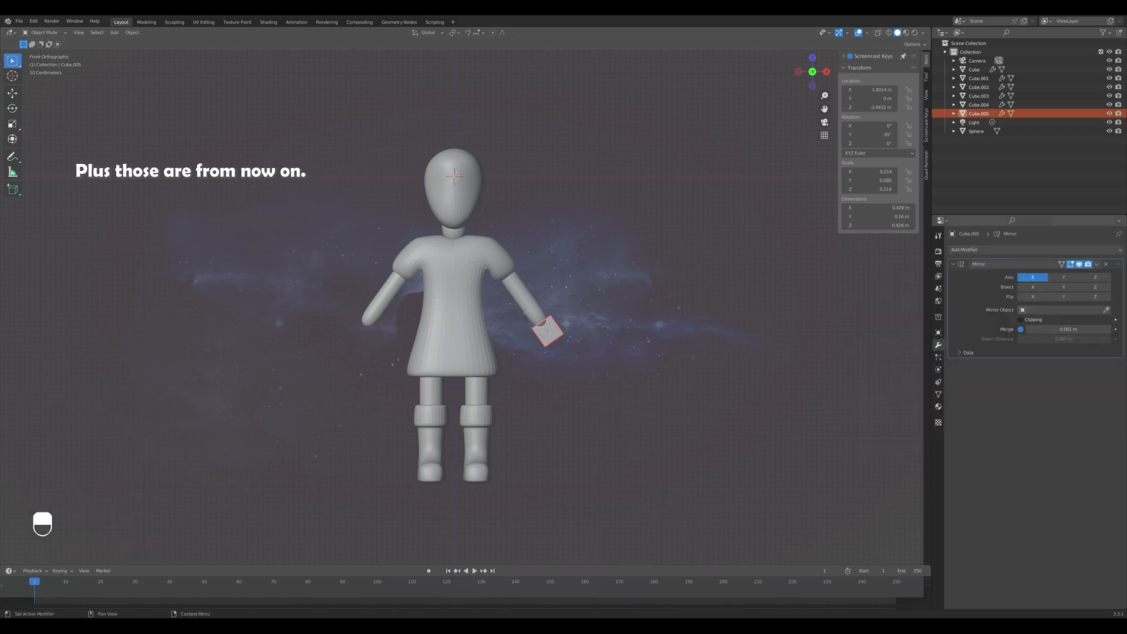
click(456, 258)
Taper the hand mesh in Edit Mode by narrowing its wrist end along the local X axis.
middle_drag(470, 282, 480, 320)
scroll(480, 321, up, 3)
key(Tab)
key(s)
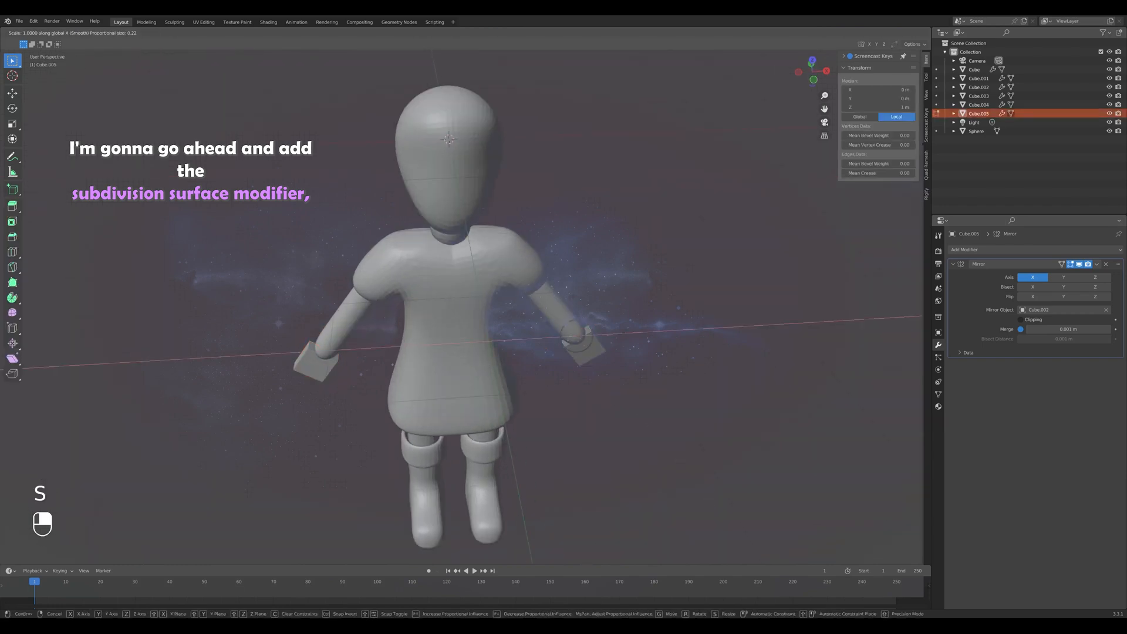
key(x)
key(x)
click(577, 336)
key(KP_1)
click(648, 341)
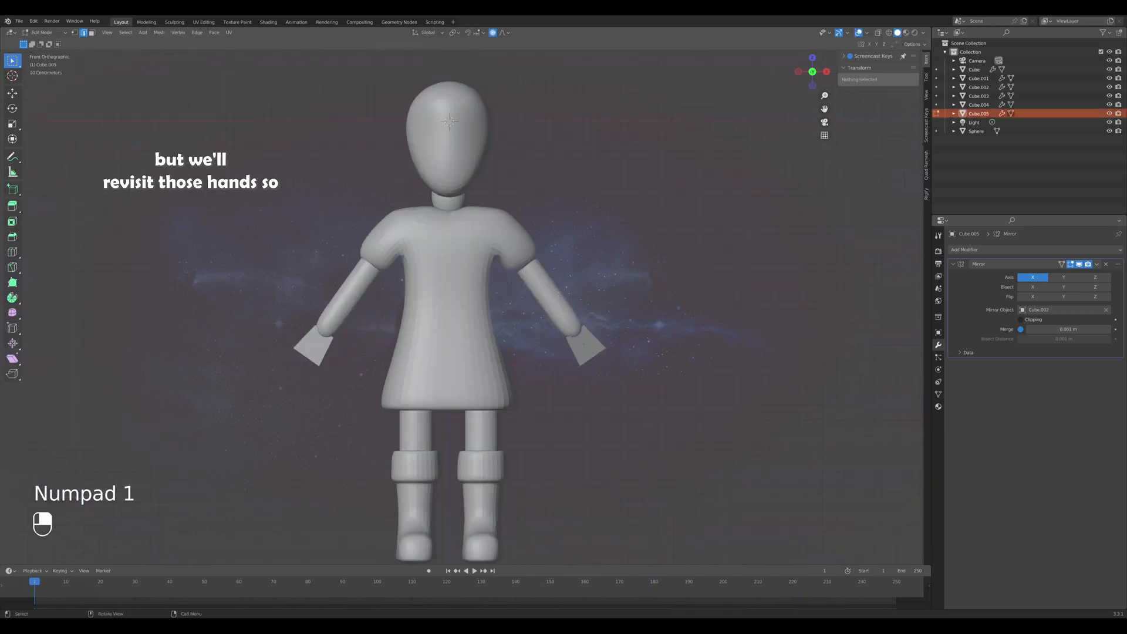
Add a Subdivision Surface modifier with viewport level 3 to the hands and scale them up slightly in Object Mode.
click(1035, 249)
click(963, 401)
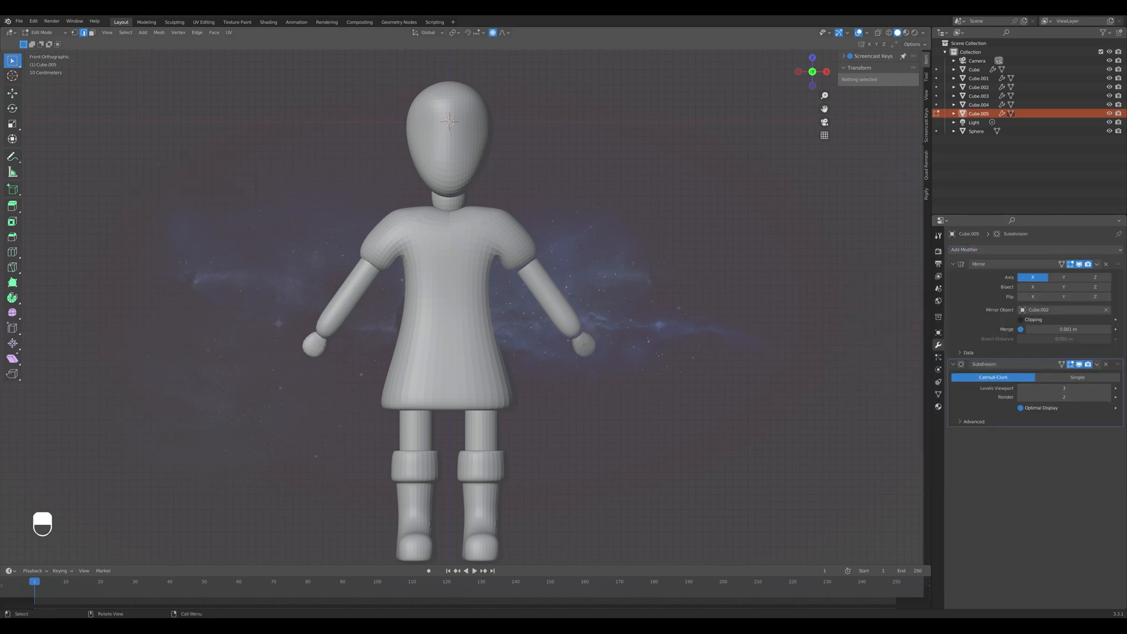
shift+middle_drag(587, 352, 588, 328)
scroll(589, 328, down, 1)
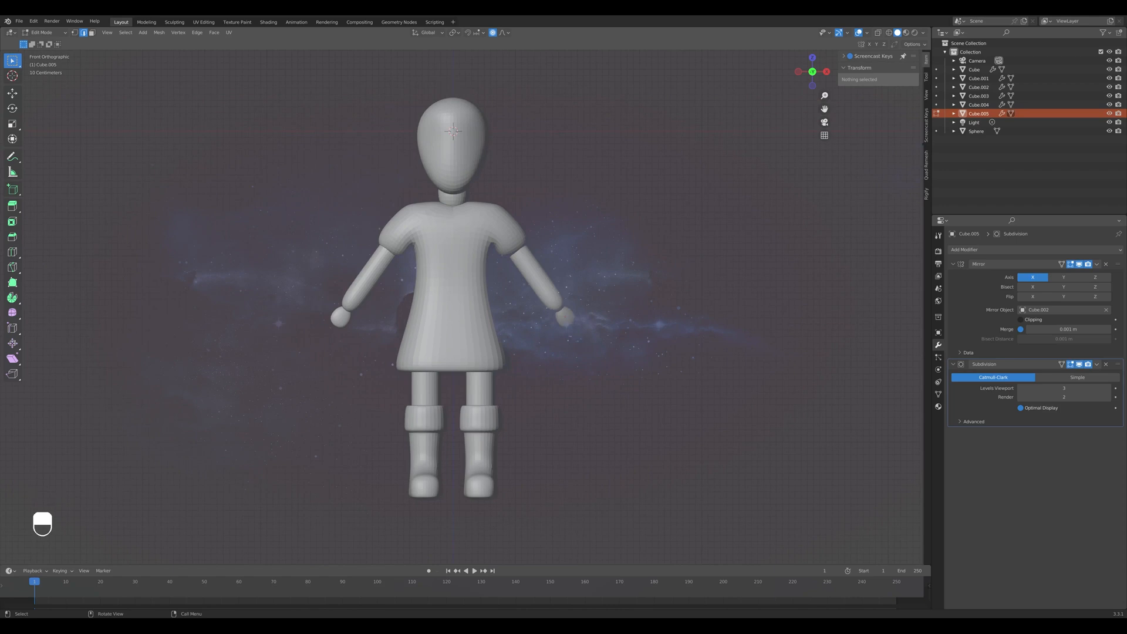
key(Tab)
key(s)
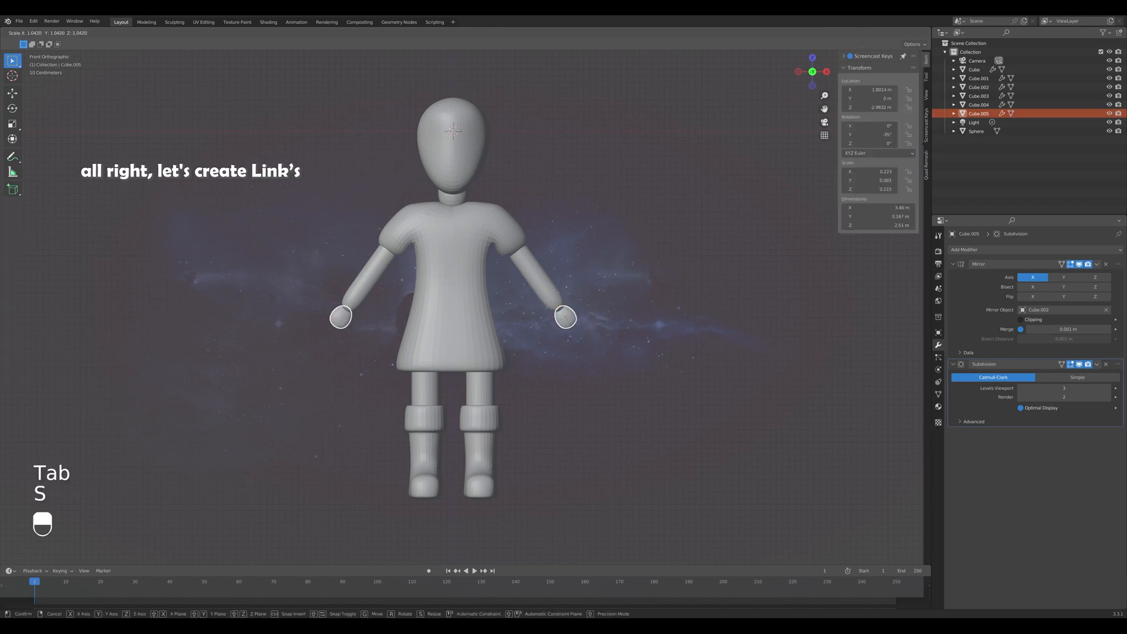
click(594, 330)
click(610, 328)
Add a cube for the hat at the head and scale it down to about 0.661.
click(464, 294)
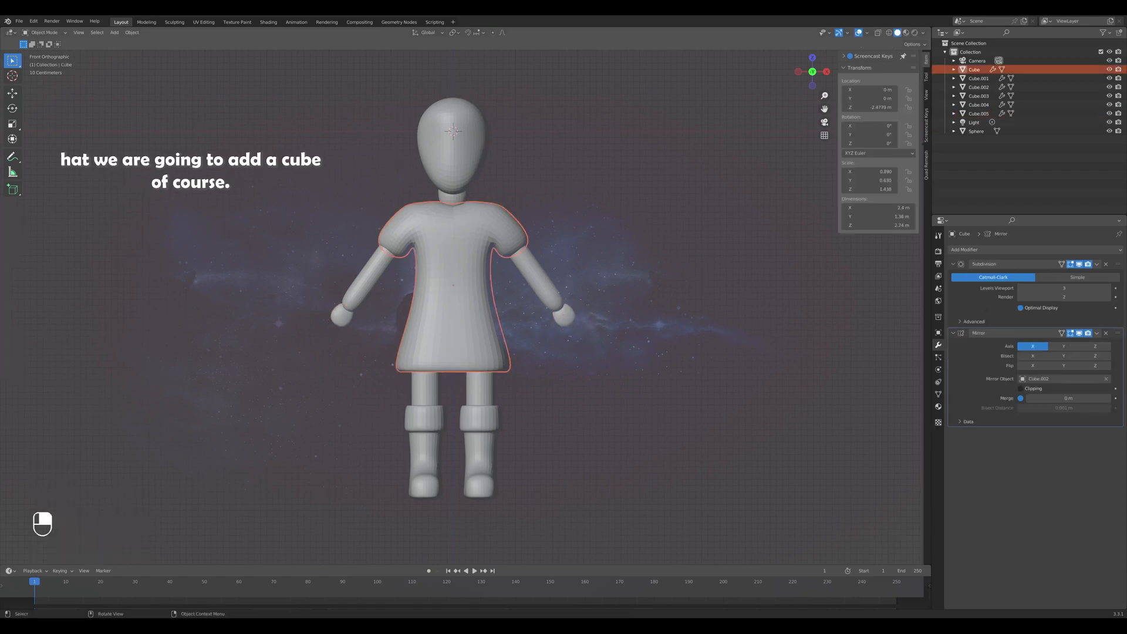
shift+middle_drag(463, 282, 469, 299)
scroll(469, 298, down, 1)
key(shift+a)
mouse_move(453, 181)
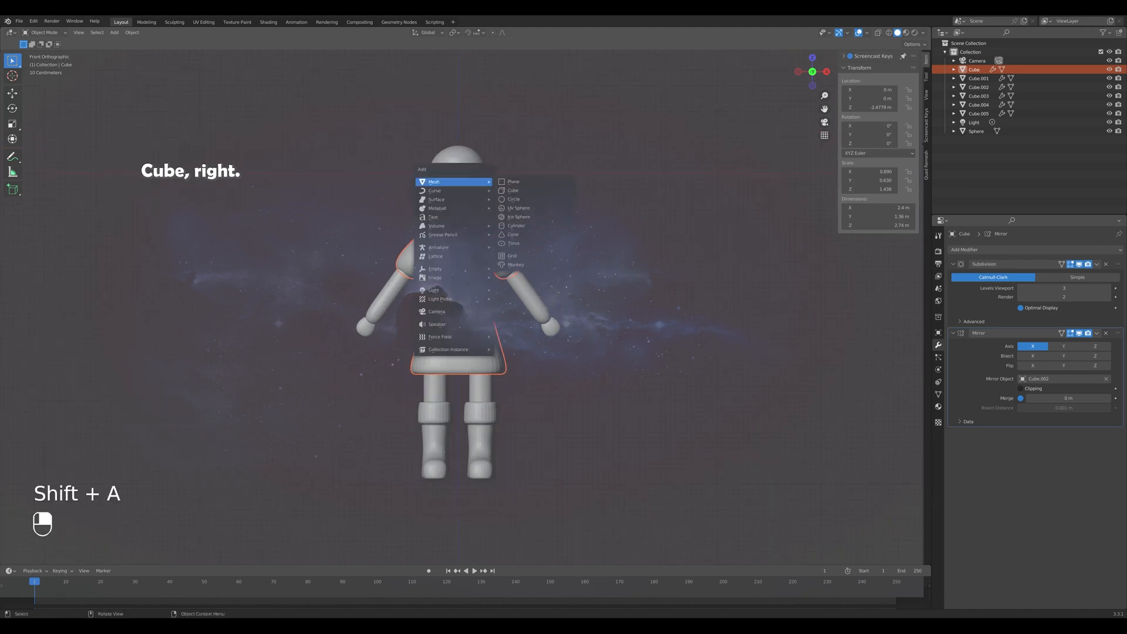
click(512, 192)
key(s)
click(494, 186)
Move the hat cube about 0.79 m backward along Y in side view and check it from the front.
middle_drag(494, 186, 405, 192)
key(KP_3)
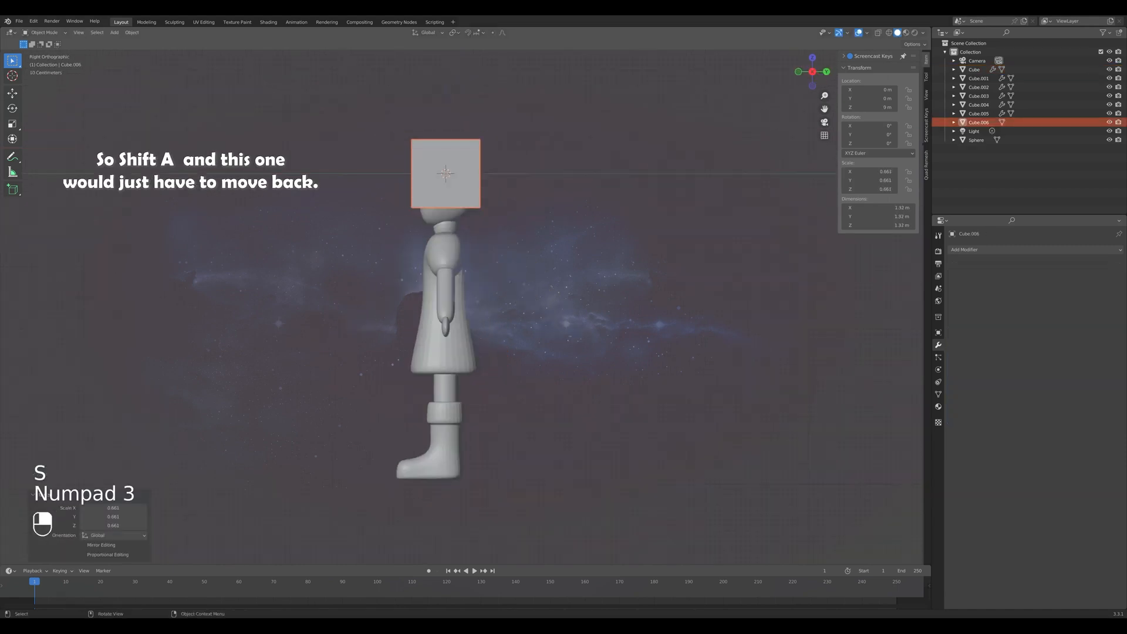
key(g)
key(y)
click(451, 190)
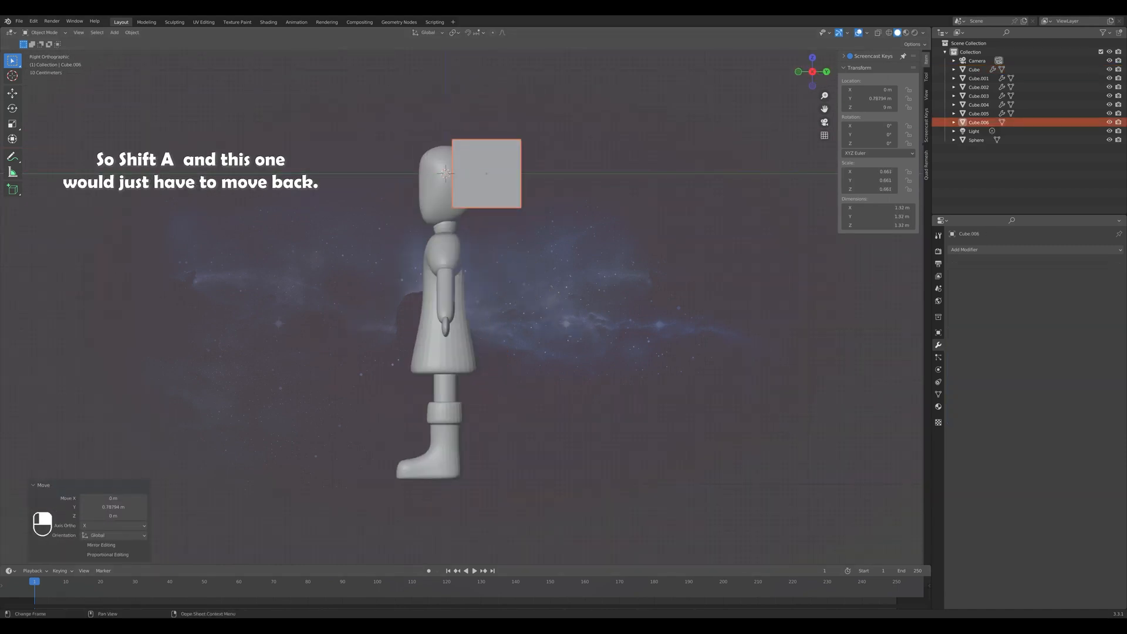
key(KP_1)
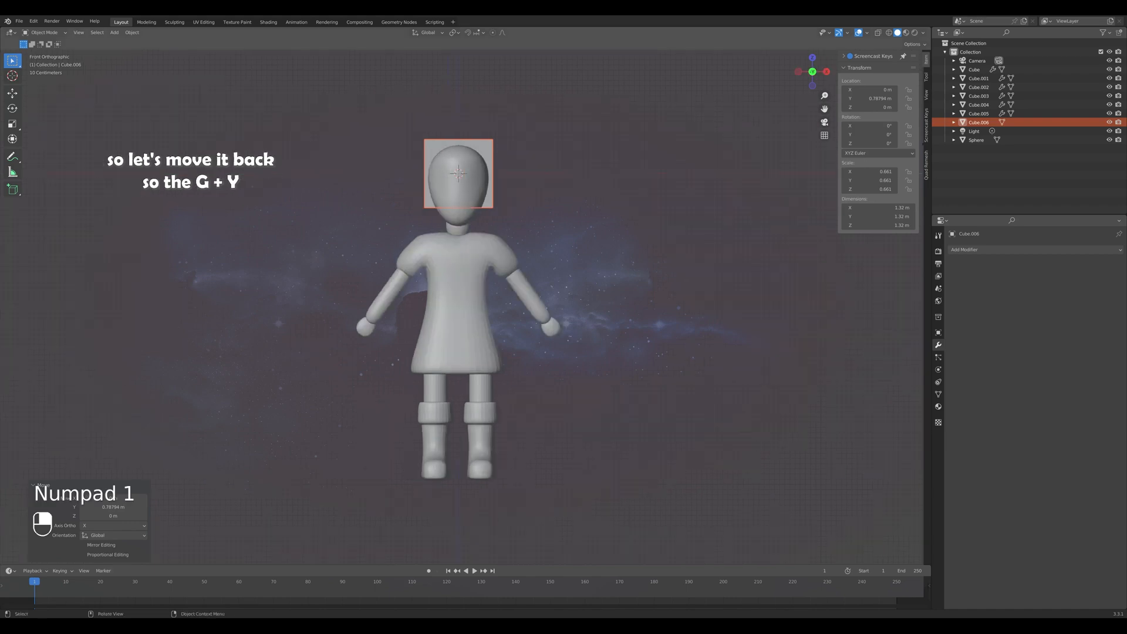
Enter Edit Mode on the hat cube and add a Subdivision Surface modifier with viewport level 2.
middle_drag(451, 191, 443, 222)
key(Tab)
key(KP_1)
click(999, 249)
click(964, 410)
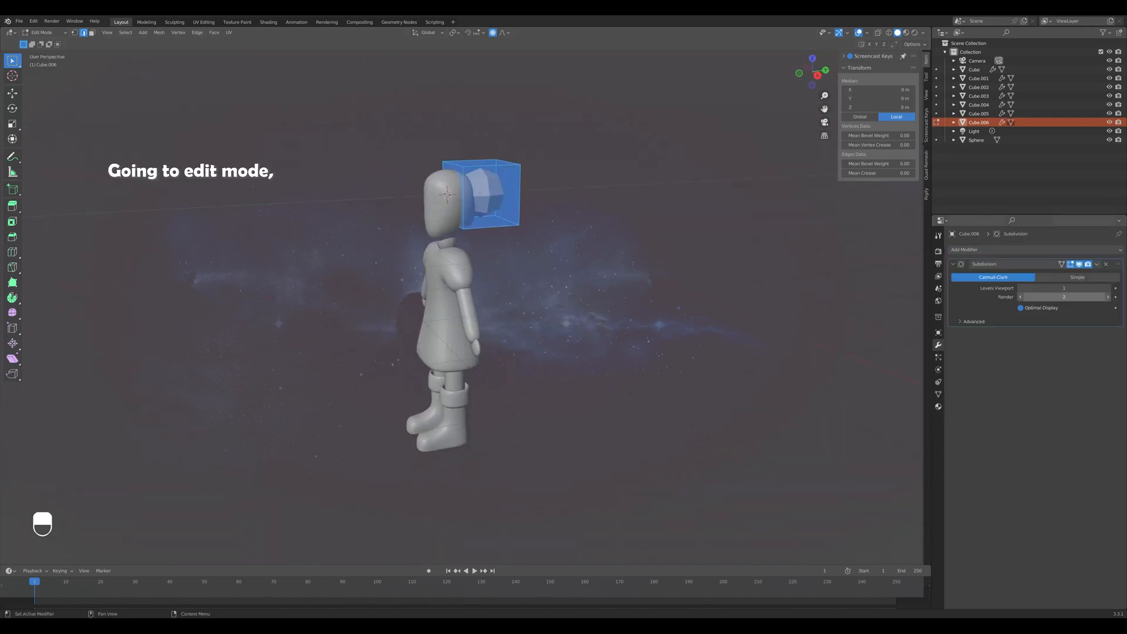
Move the hat mesh about 0.32 m forward along Y and scale it up by about 1.357.
key(g)
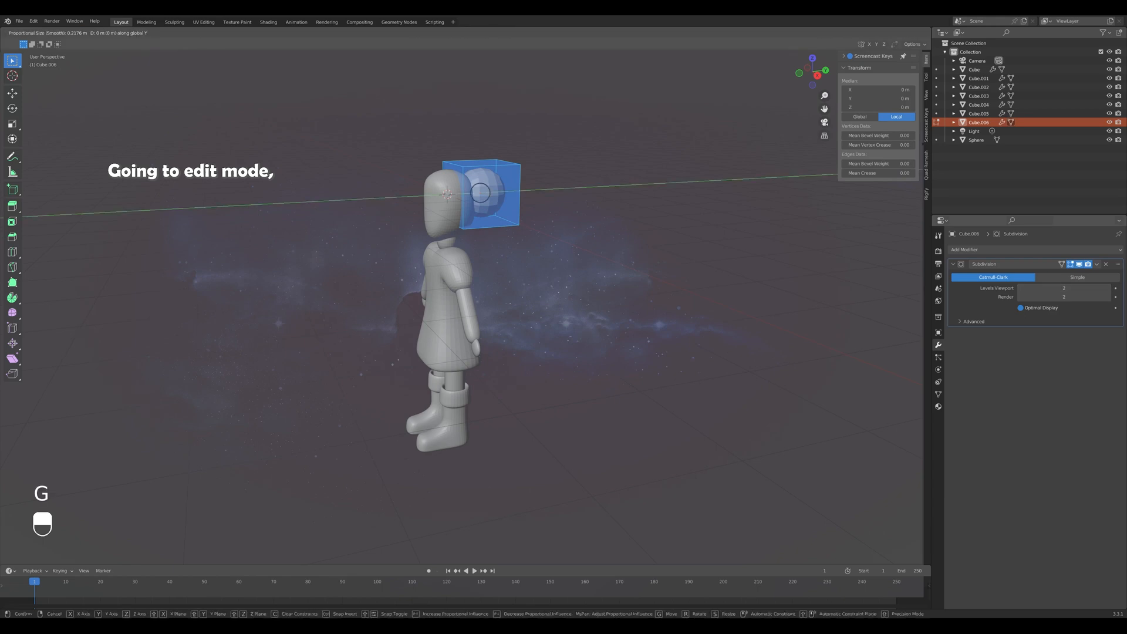
click(481, 193)
key(KP_1)
key(s)
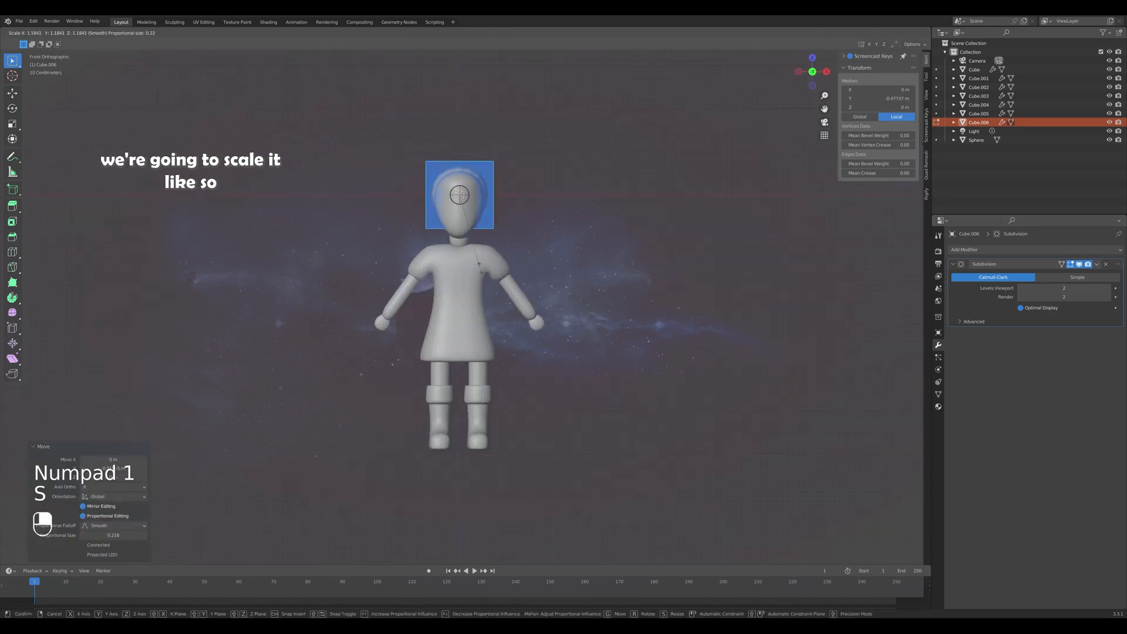
click(490, 272)
Stretch the hat mesh along Z by about 1.07 and lower it about 0.09 m.
key(KP_3)
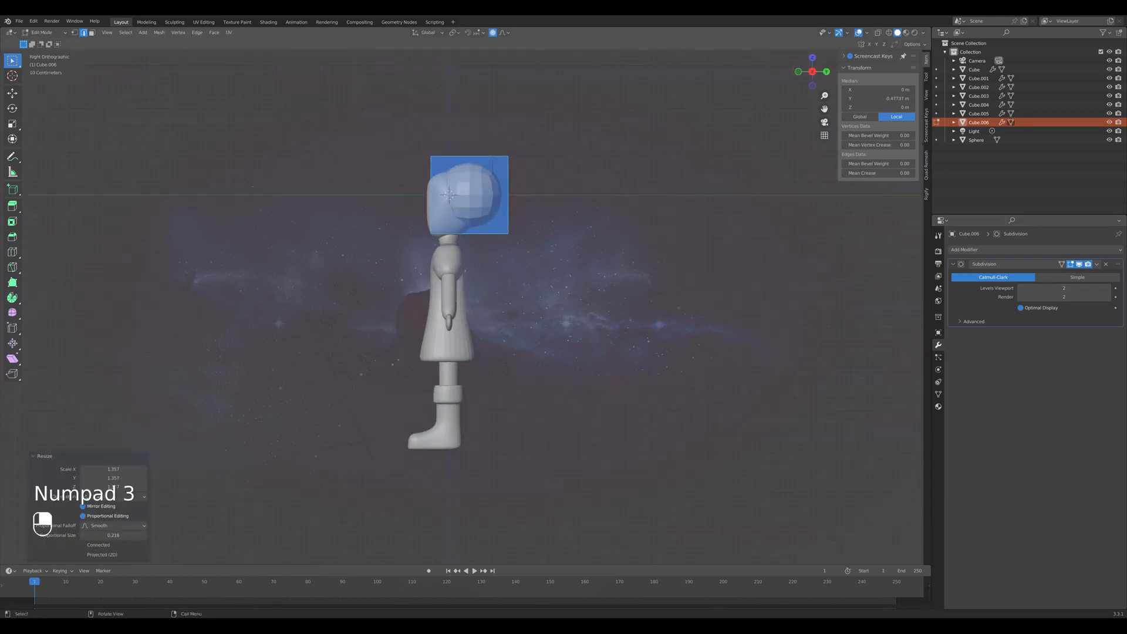
key(s)
key(z)
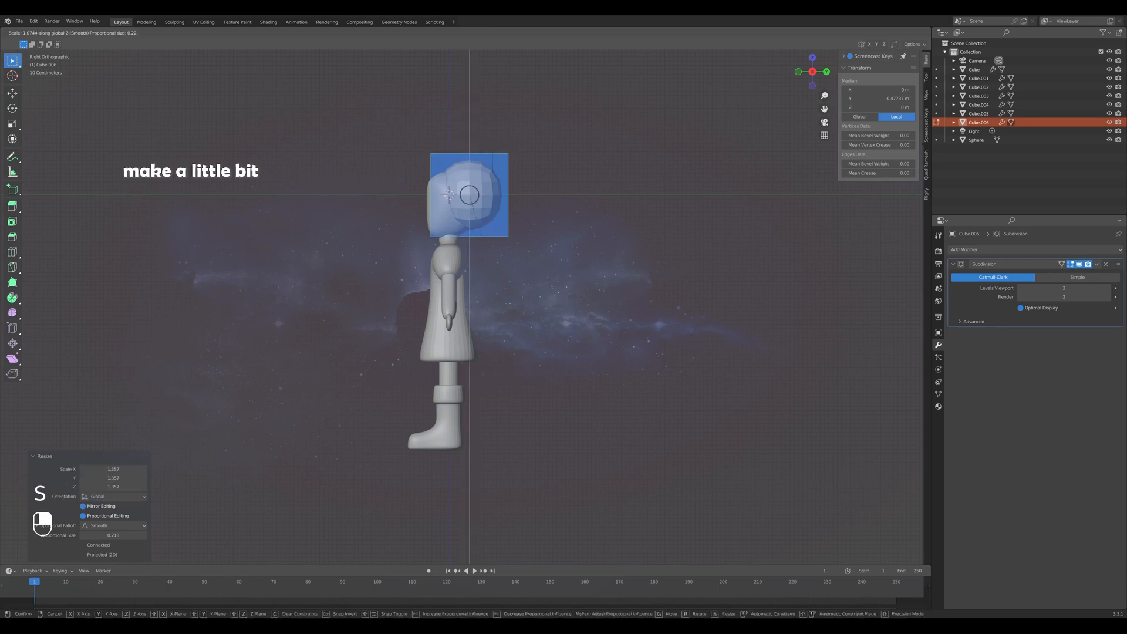
click(481, 237)
key(g)
key(z)
click(481, 242)
key(KP_1)
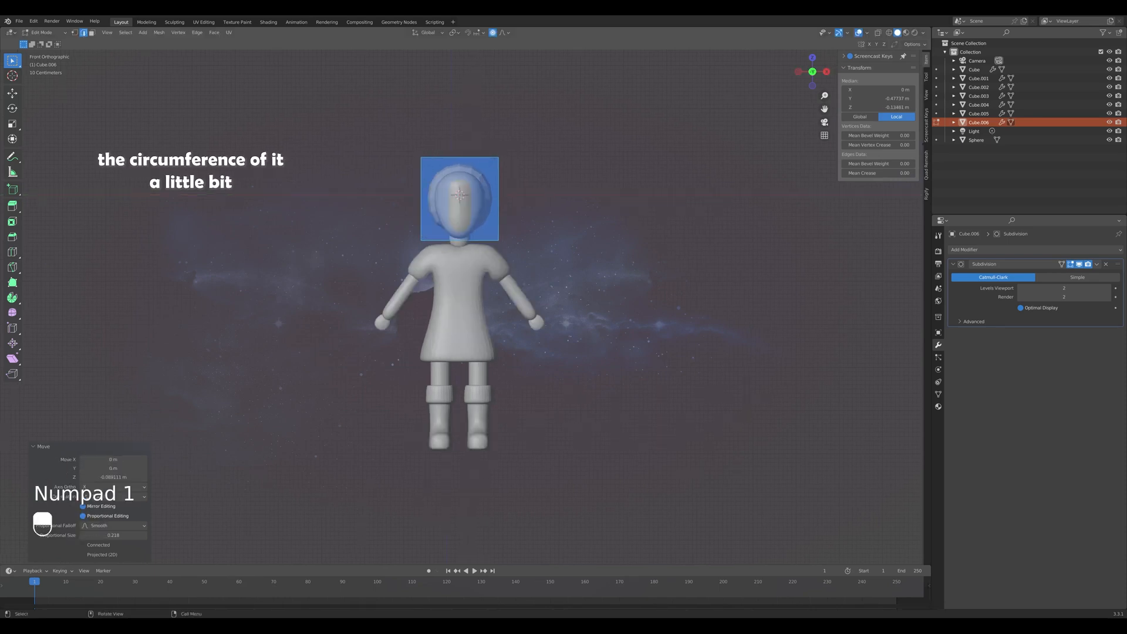
Extrude the hat's back face about 2.2 m backward and shrink its end to about 0.118 to form a tip.
click(564, 253)
middle_drag(564, 252, 420, 270)
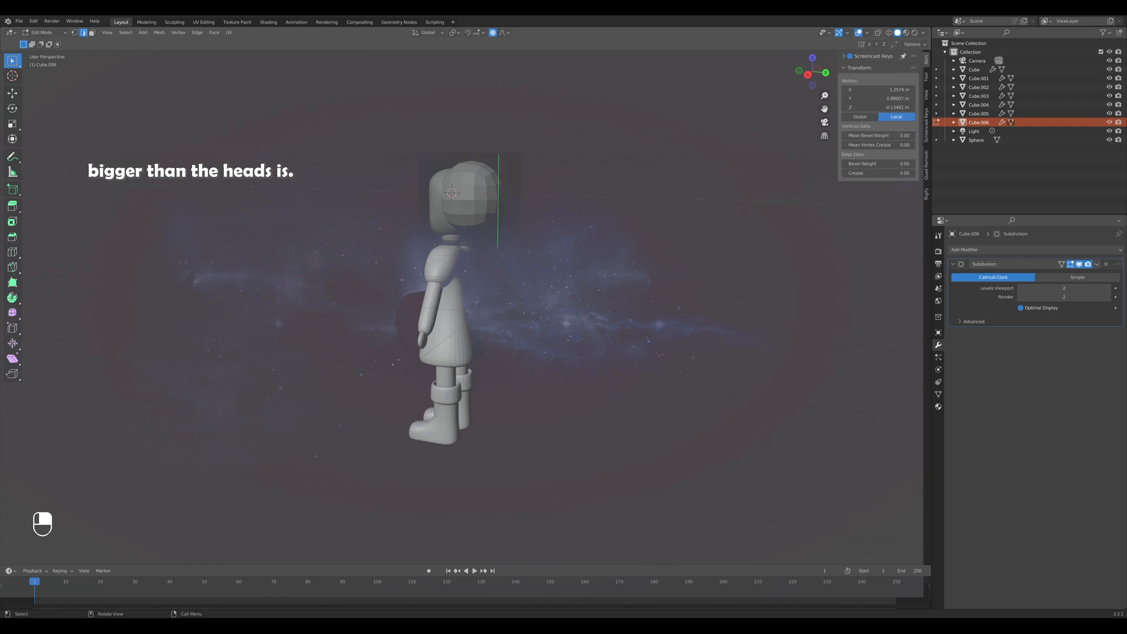
key(3)
key(KP_3)
key(e)
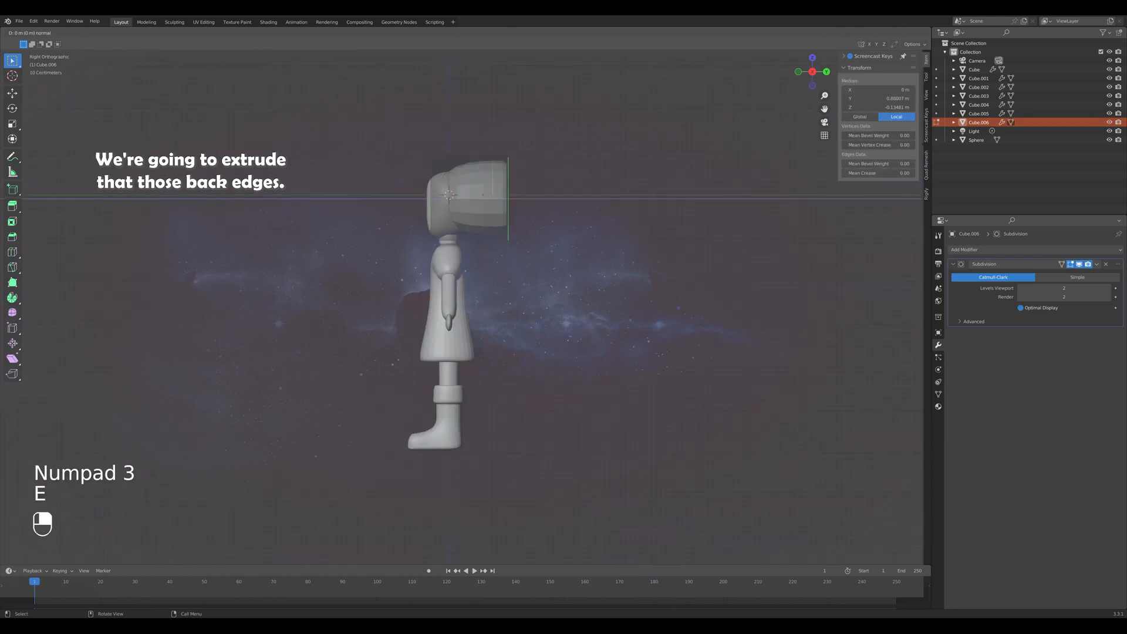
click(598, 196)
key(s)
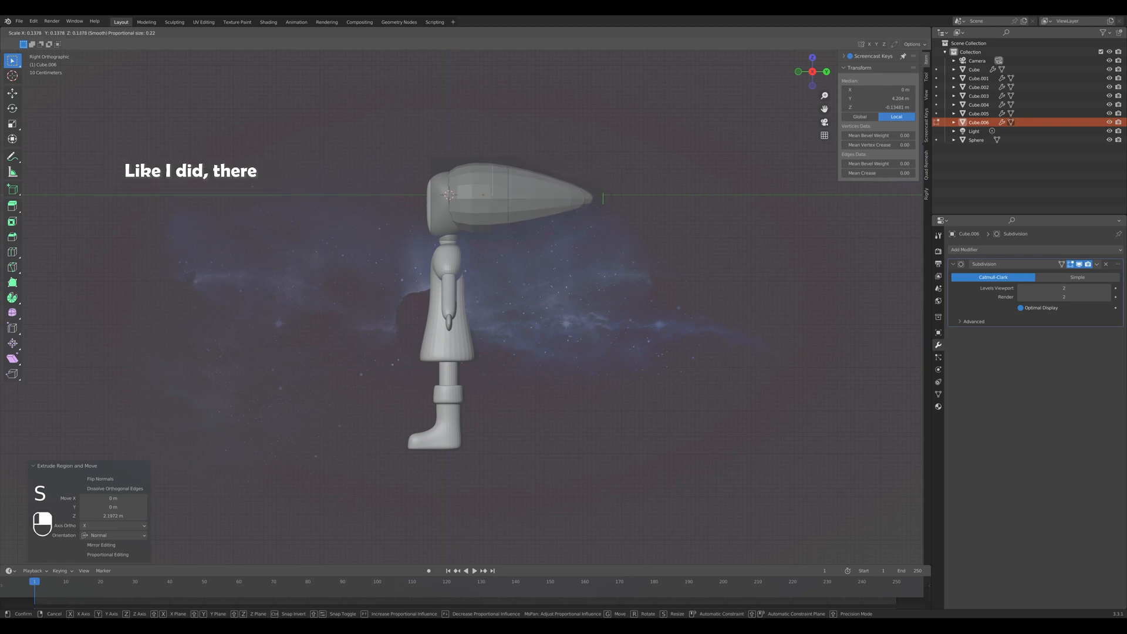
click(600, 198)
middle_drag(600, 198, 708, 220)
Lower the hat's tip about 2.68 m along Z.
key(KP_1)
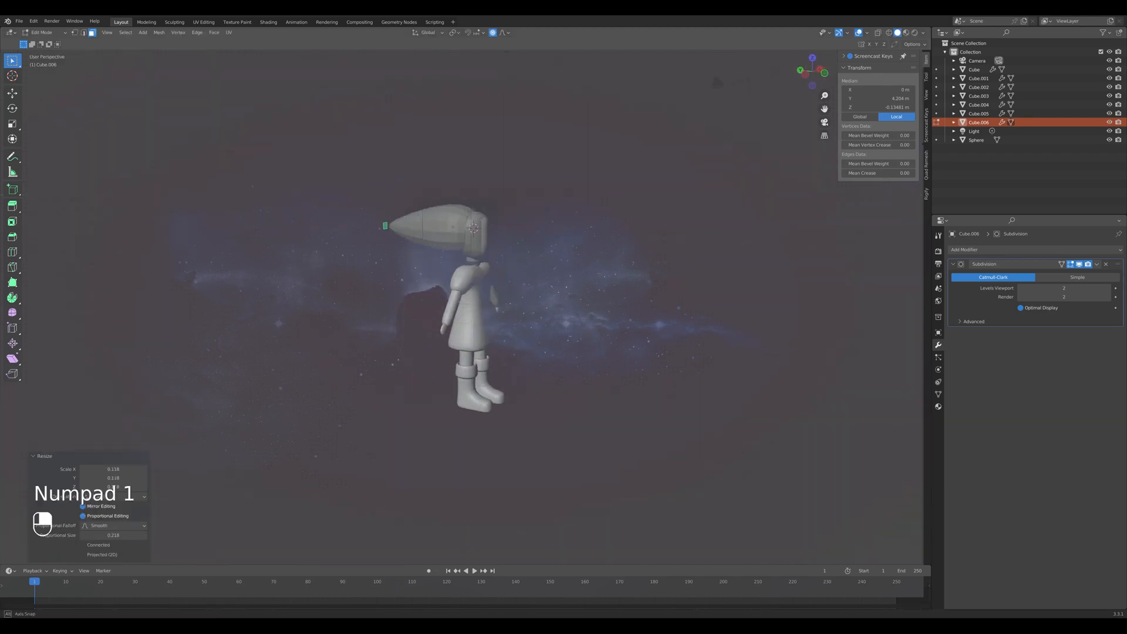
key(g)
key(z)
key(KP_1)
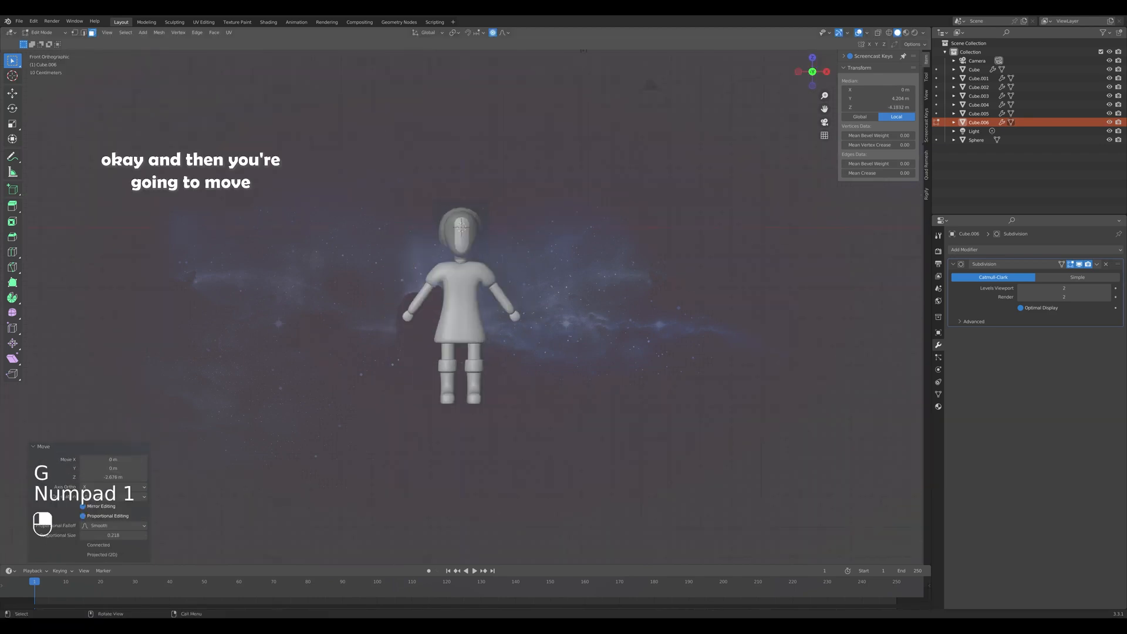
Pull the hat's tip about 1.17 m forward along Y and raise it about 1.18 m along Z.
key(KP_3)
key(y)
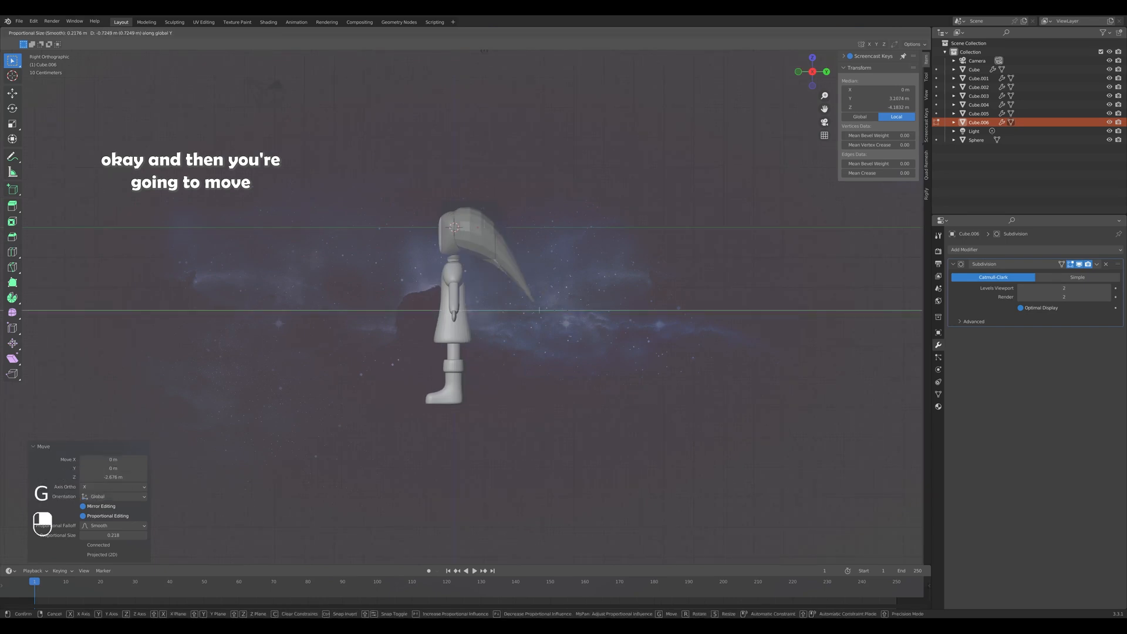
key(z)
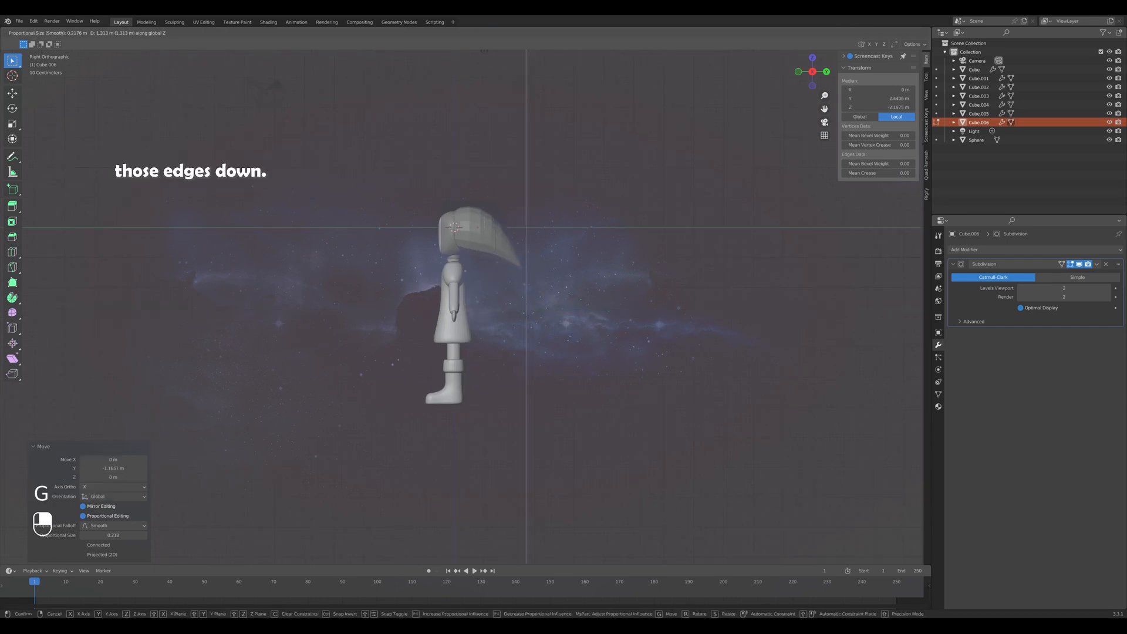
click(484, 55)
mouse_move(484, 54)
middle_down()
mouse_move(367, 55)
mouse_move(477, 57)
middle_up()
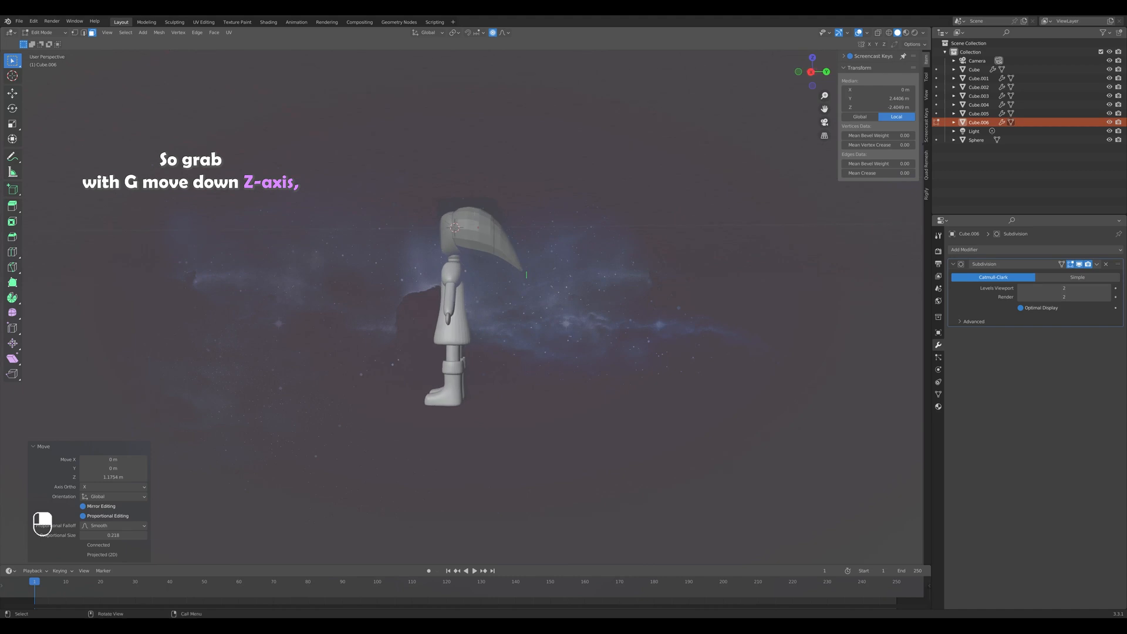
Swing the hat's tip about 1.97 m sideways along negative X and pull it forward along Y.
key(KP_1)
middle_drag(583, 51, 652, 56)
key(g)
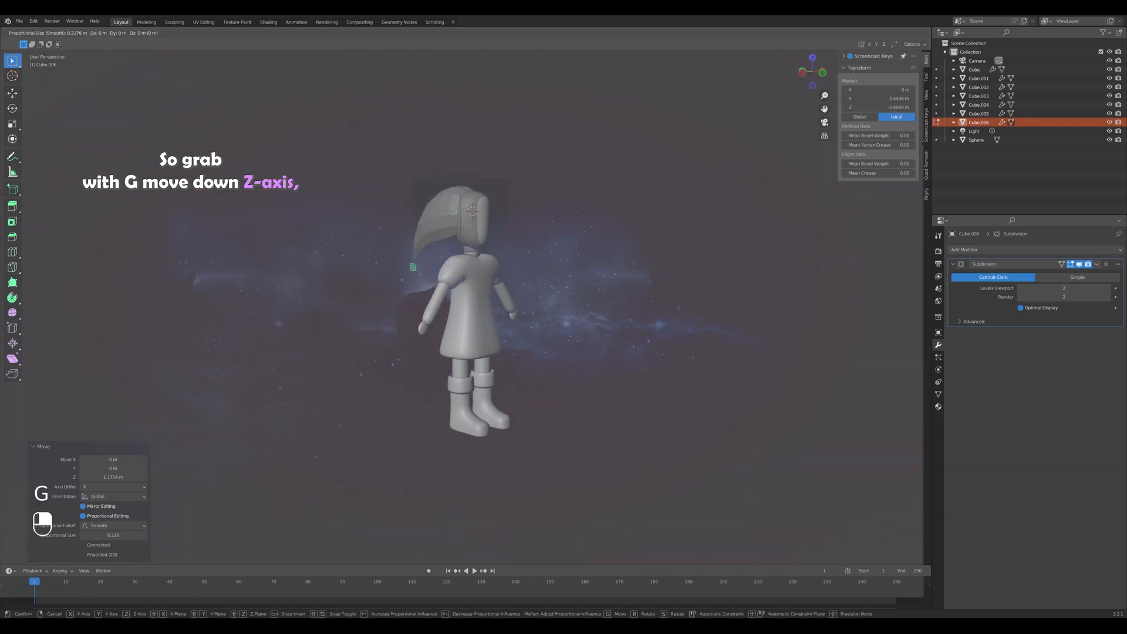
key(x)
click(566, 64)
middle_drag(567, 65, 657, 83)
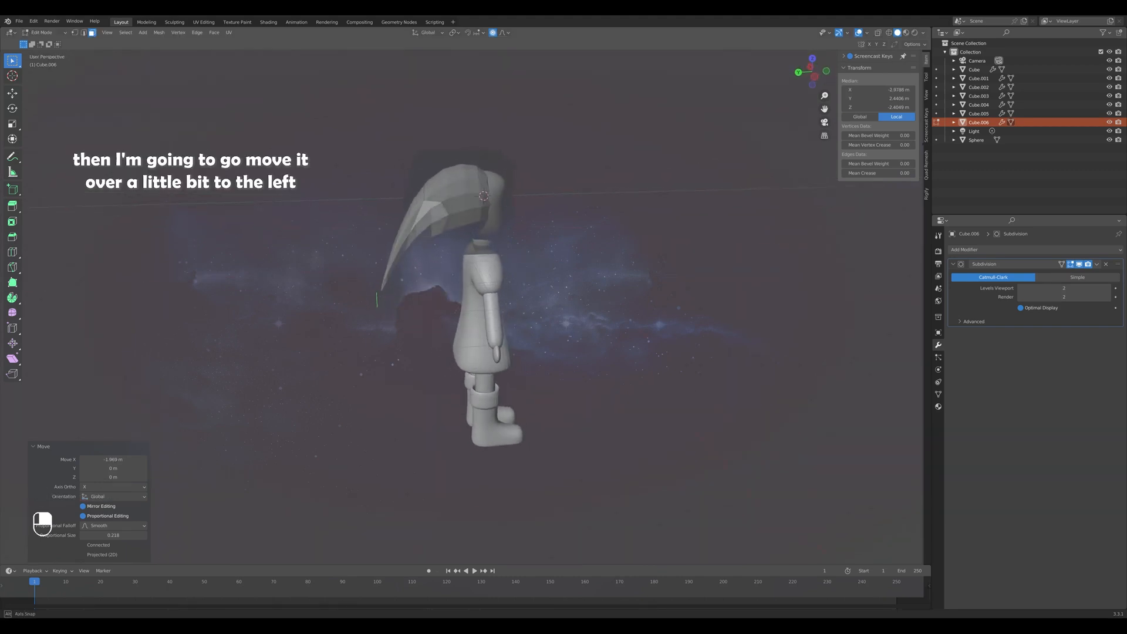
key(g)
key(y)
click(394, 297)
middle_drag(393, 296, 441, 321)
Select the hat's edge loop behind the head, move it about 0.6 m forward along Y and scale it down slightly.
alt+click(468, 235)
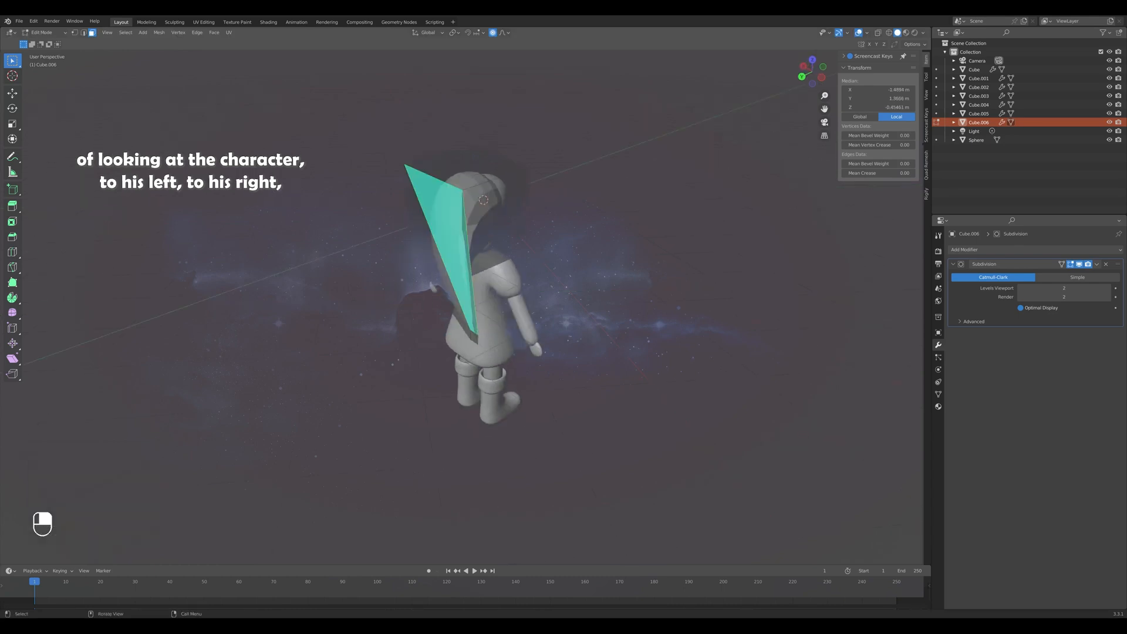
key(2)
alt+click(468, 235)
alt+shift+click(434, 178)
middle_drag(437, 182, 188, 173)
key(KP_1)
scroll(462, 308, up, 1)
scroll(462, 309, down, 1)
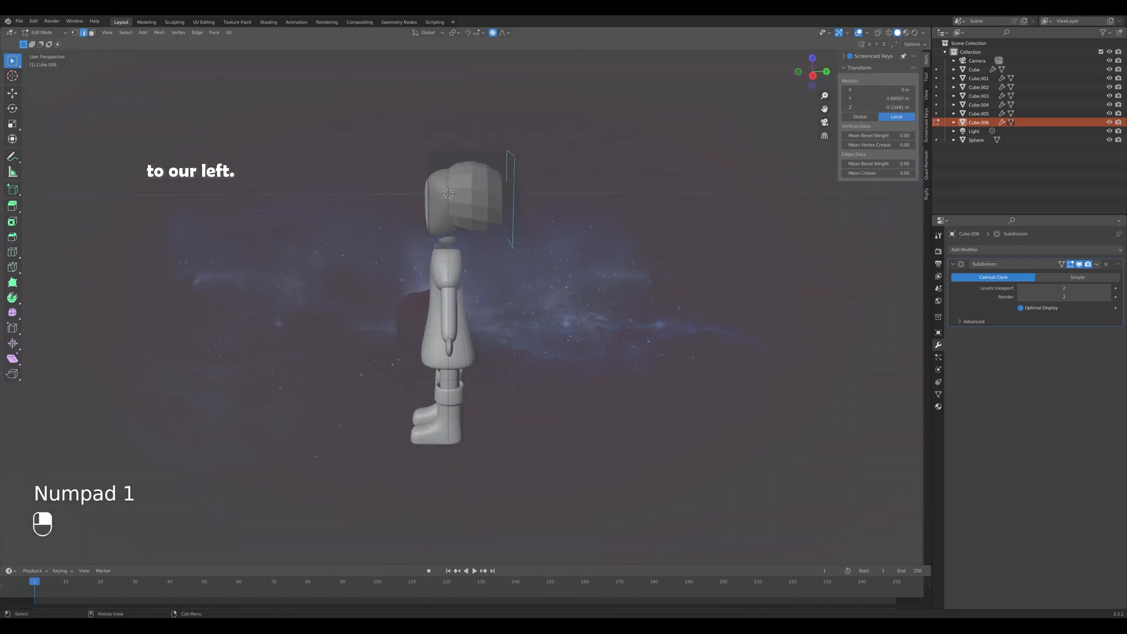
key(g)
key(y)
click(480, 197)
key(s)
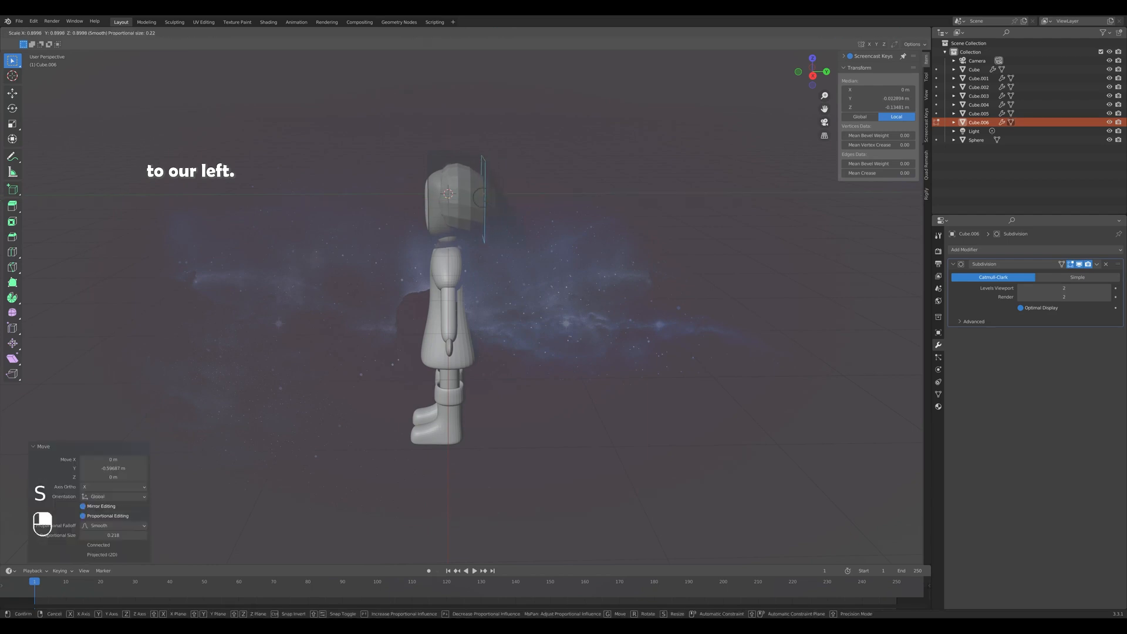
click(480, 197)
Bring the hat's tip about 0.52 m back toward the character's centre along X.
key(KP_1)
middle_drag(480, 196, 575, 212)
key(g)
key(x)
click(693, 244)
Move the hat's tip about 0.35 m forward along Y and about 0.43 m toward the centre along X in top view.
key(KP_7)
scroll(576, 211, up, 2)
key(g)
key(y)
click(575, 226)
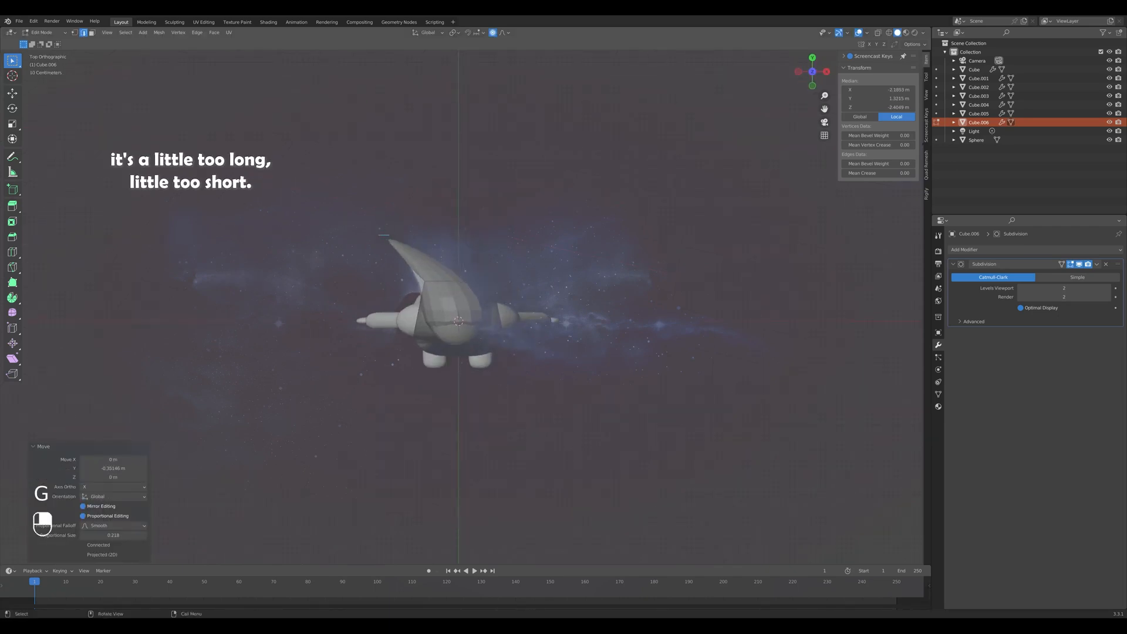
key(g)
key(x)
click(593, 226)
key(KP_1)
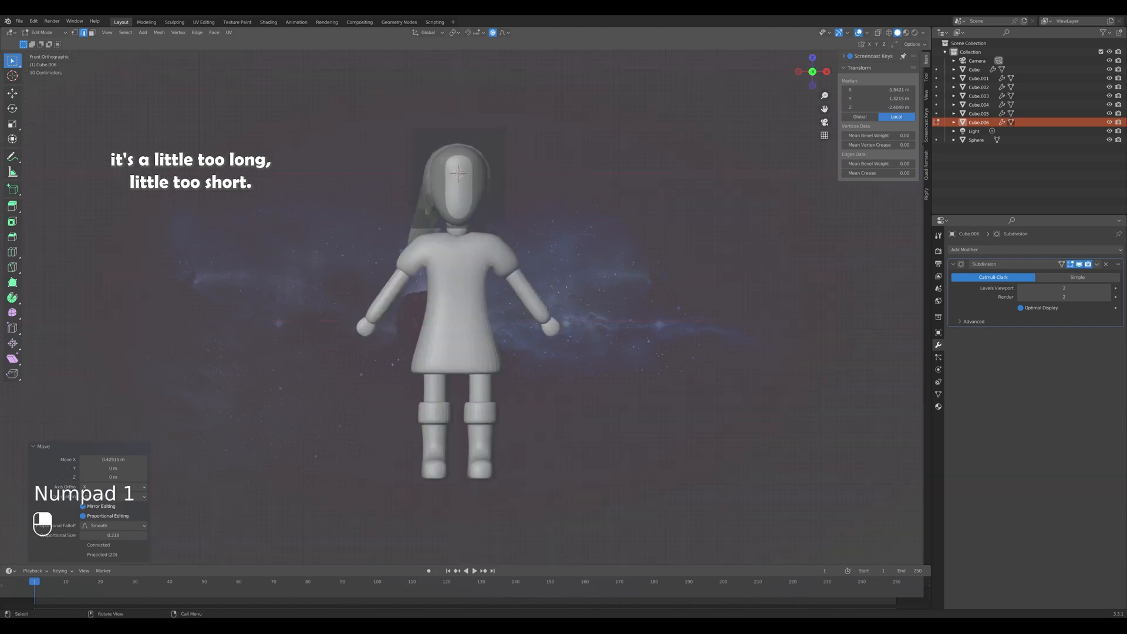
Move the end edges of the hat's tip up about 0.28 m along Z.
middle_drag(593, 226, 734, 170)
key(KP_7)
key(KP_3)
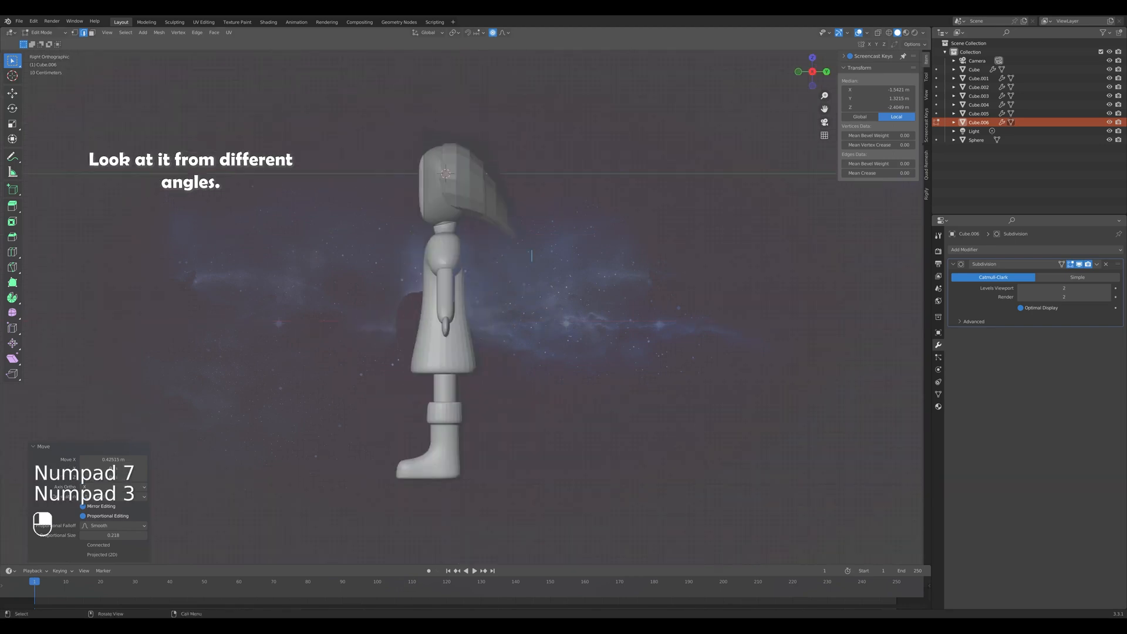
key(g)
click(532, 241)
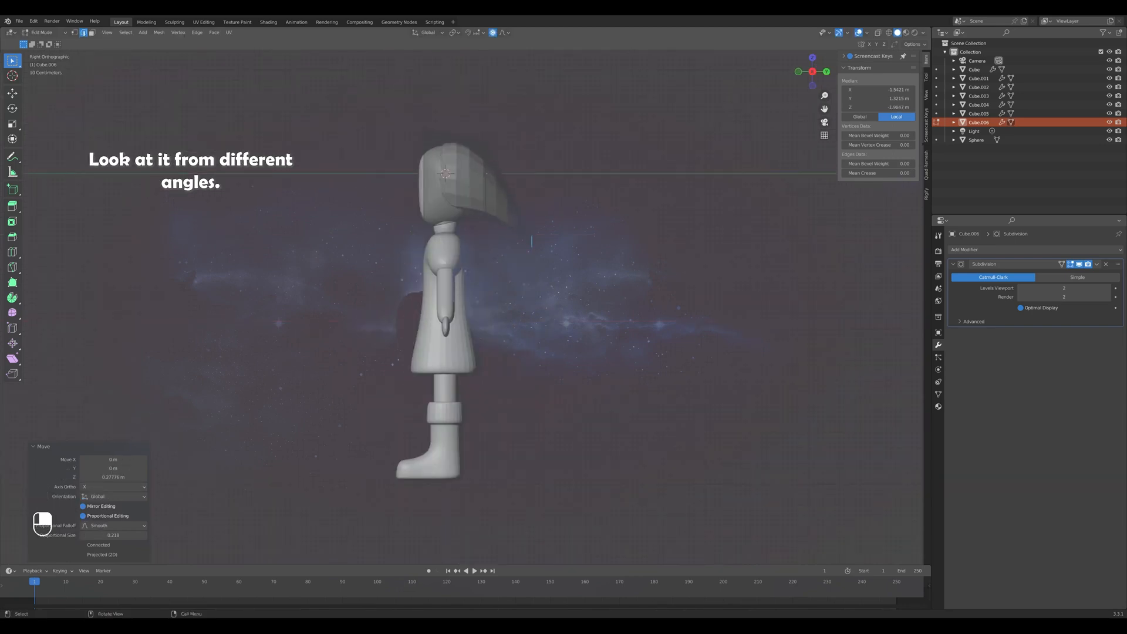
Scale the whole hat by about 0.974 and raise it slightly along Z on the head.
key(KP_1)
key(Tab)
key(s)
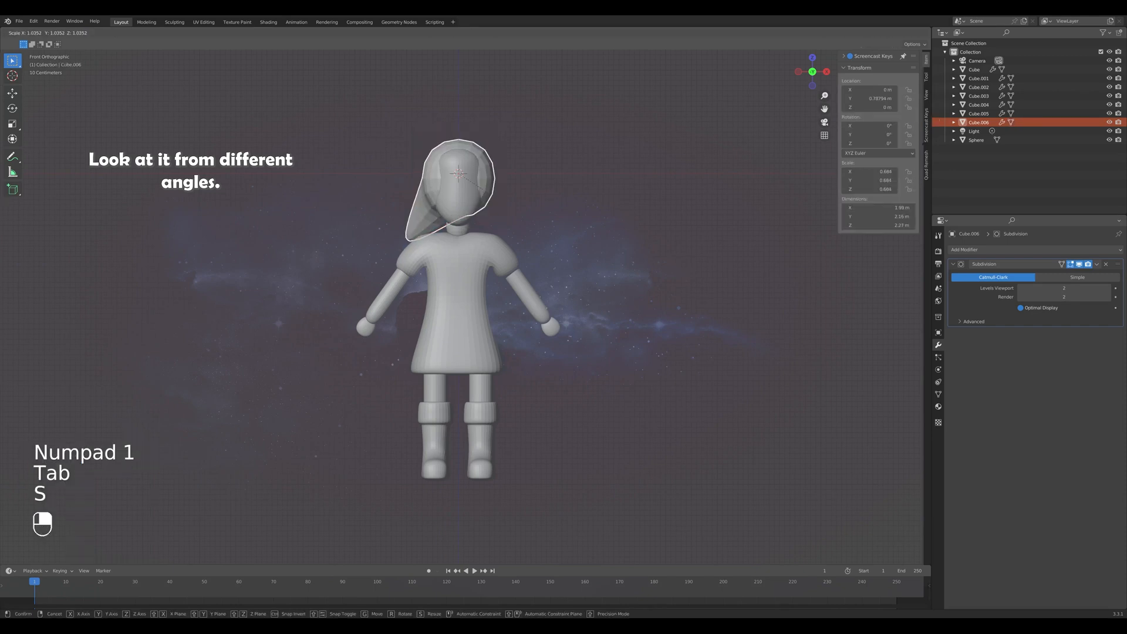
click(563, 246)
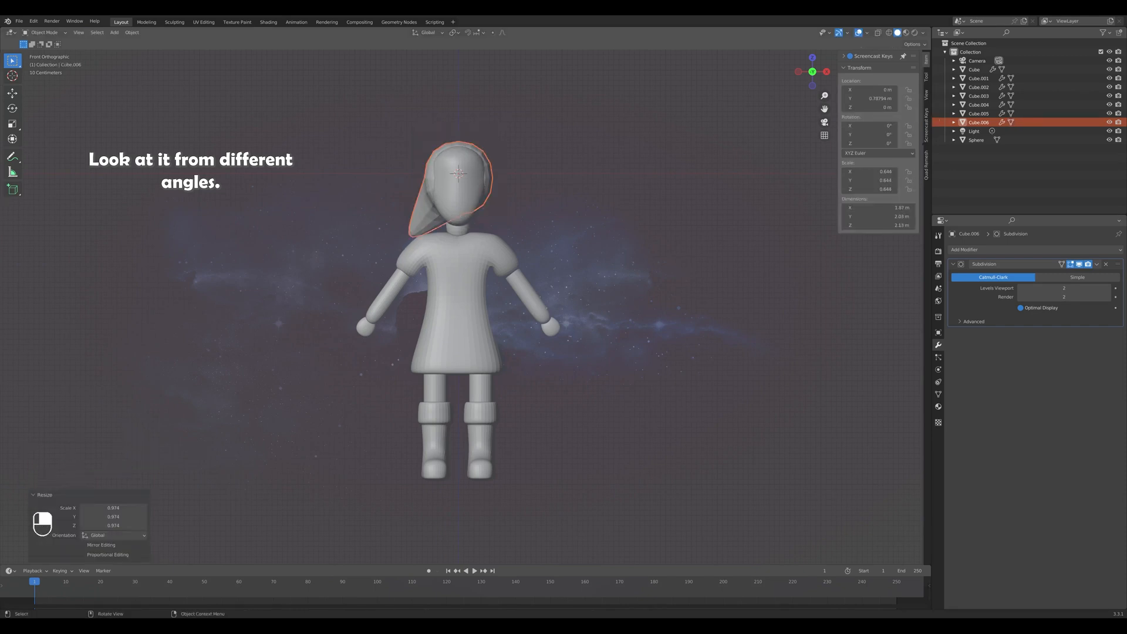
key(g)
key(z)
click(564, 235)
click(587, 234)
middle_drag(587, 235, 464, 244)
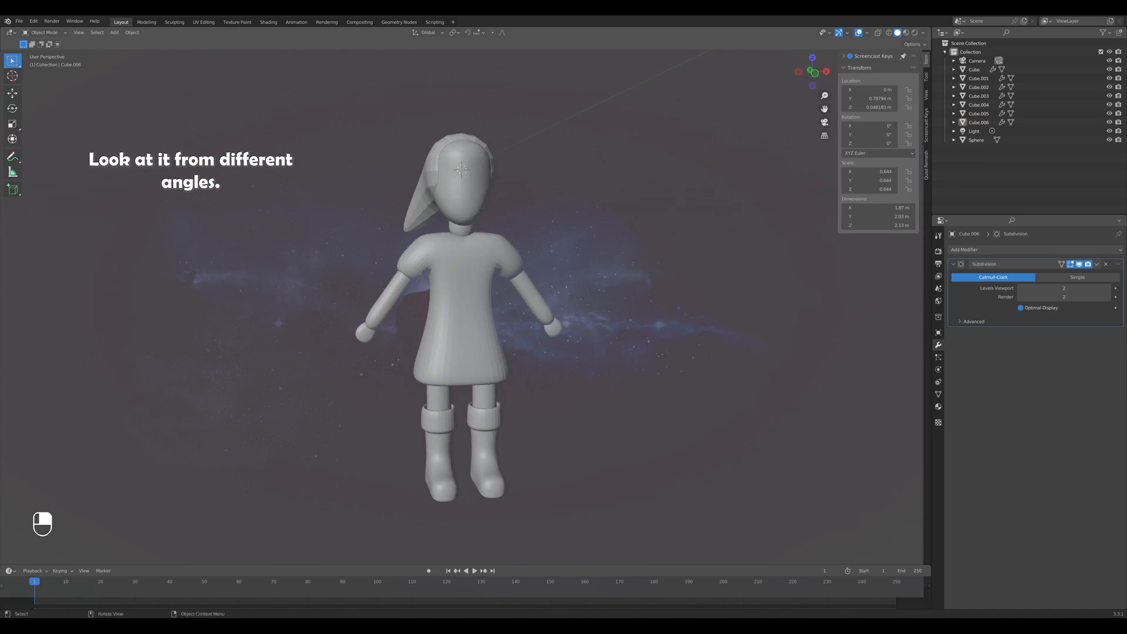
key(KP_1)
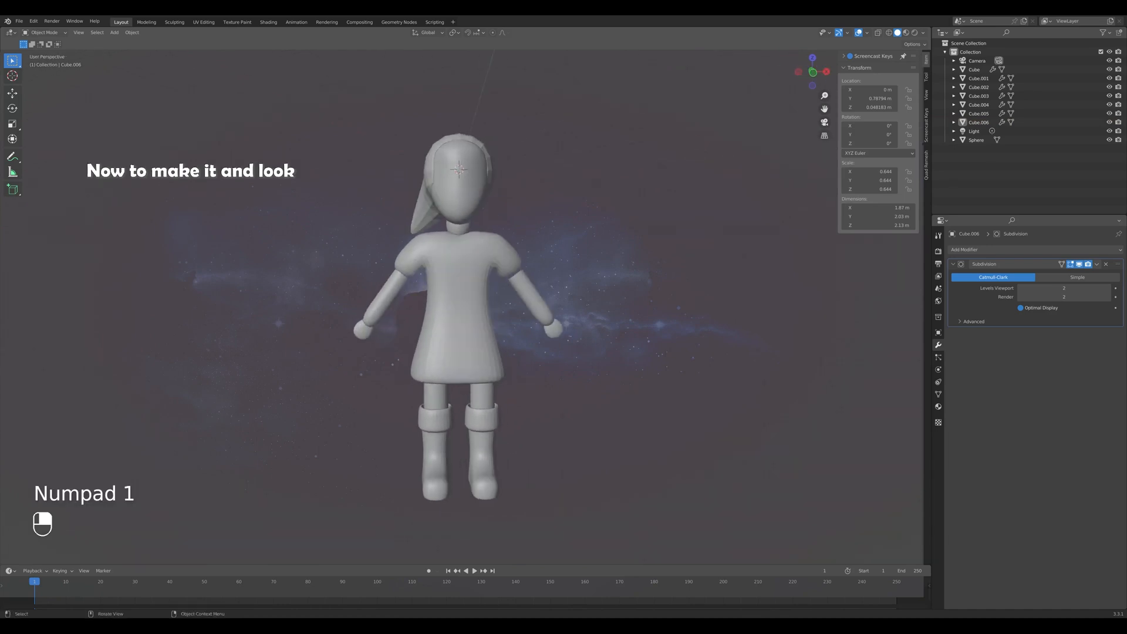
Narrow the hat along X to a scale of about 0.570 and check its fit from several angles.
click(487, 170)
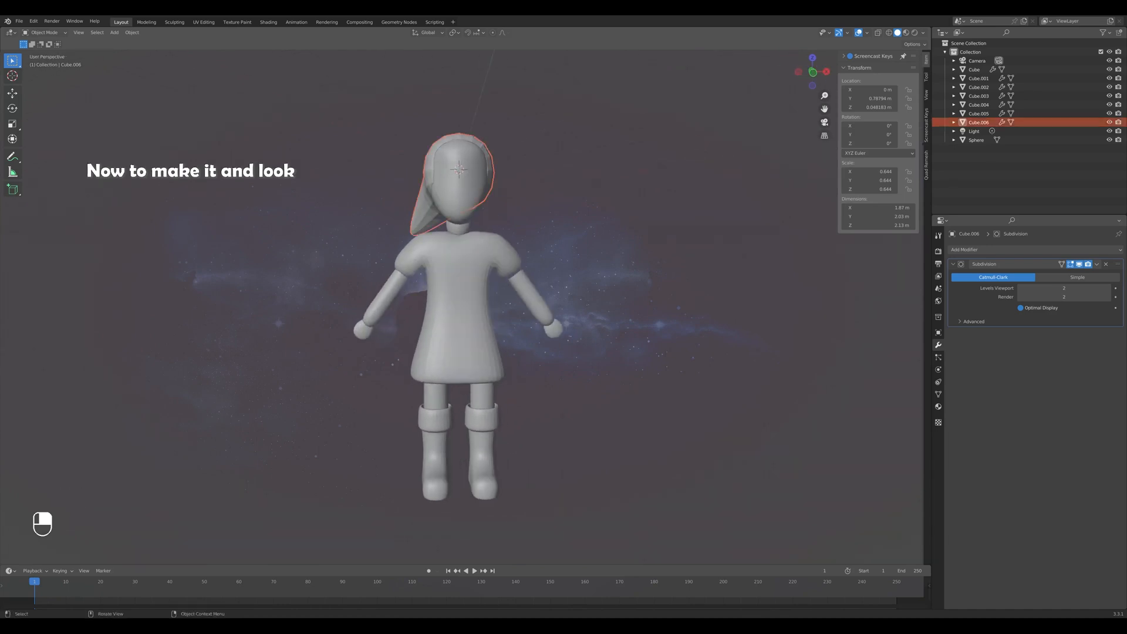
middle_drag(486, 170, 438, 187)
key(Tab)
key(KP_1)
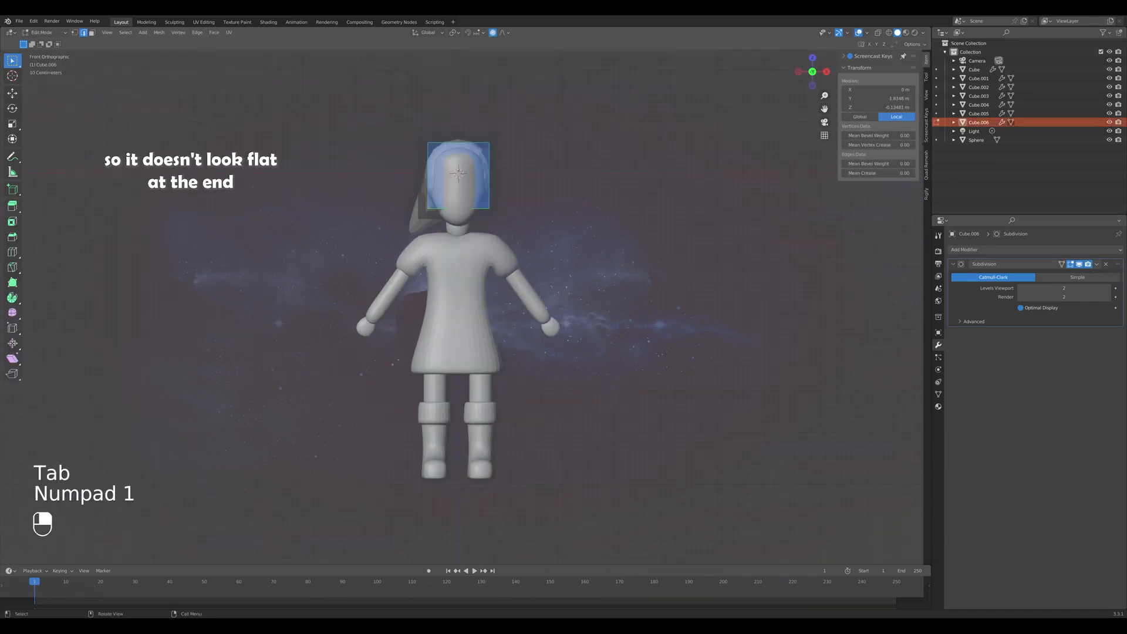
key(Tab)
key(s)
key(x)
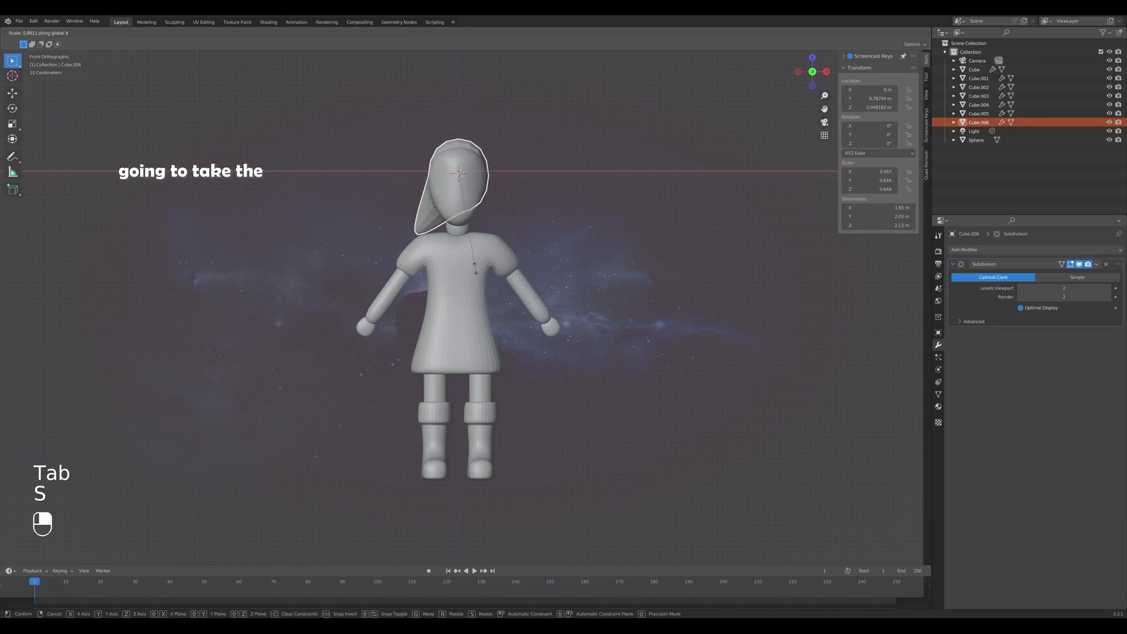
click(477, 269)
middle_drag(476, 268, 482, 258)
click(587, 264)
key(KP_1)
middle_drag(587, 264, 710, 271)
key(KP_1)
middle_drag(528, 270, 652, 279)
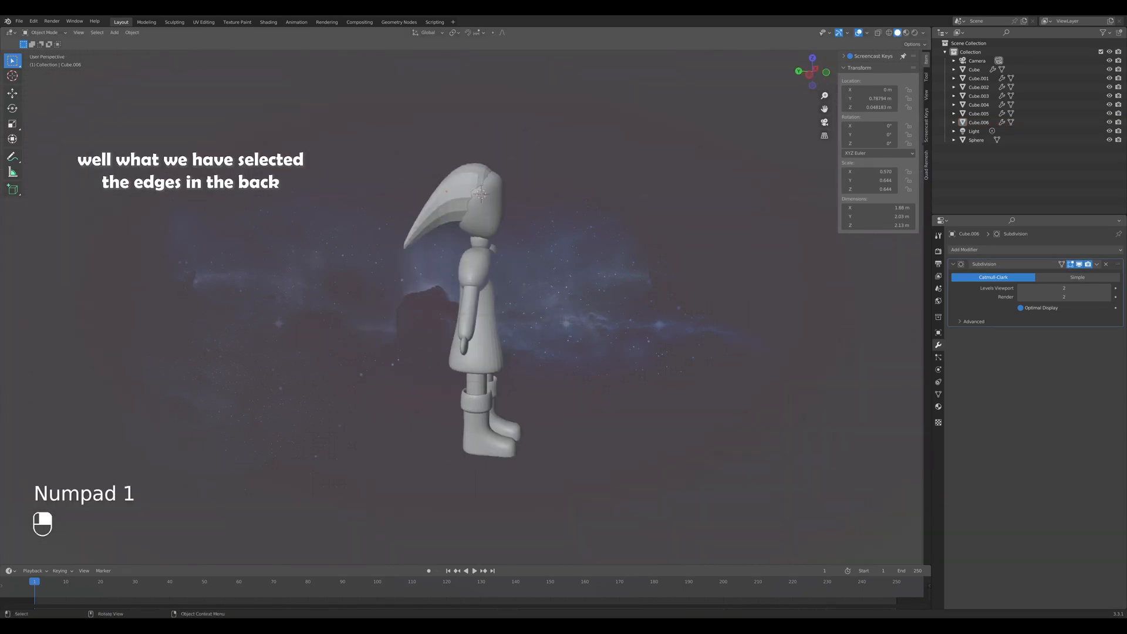
Rotate the end edges of the hat's tip about the X axis in side view.
key(Tab)
mouse_move(531, 237)
middle_down()
mouse_move(516, 238)
mouse_move(531, 237)
middle_up()
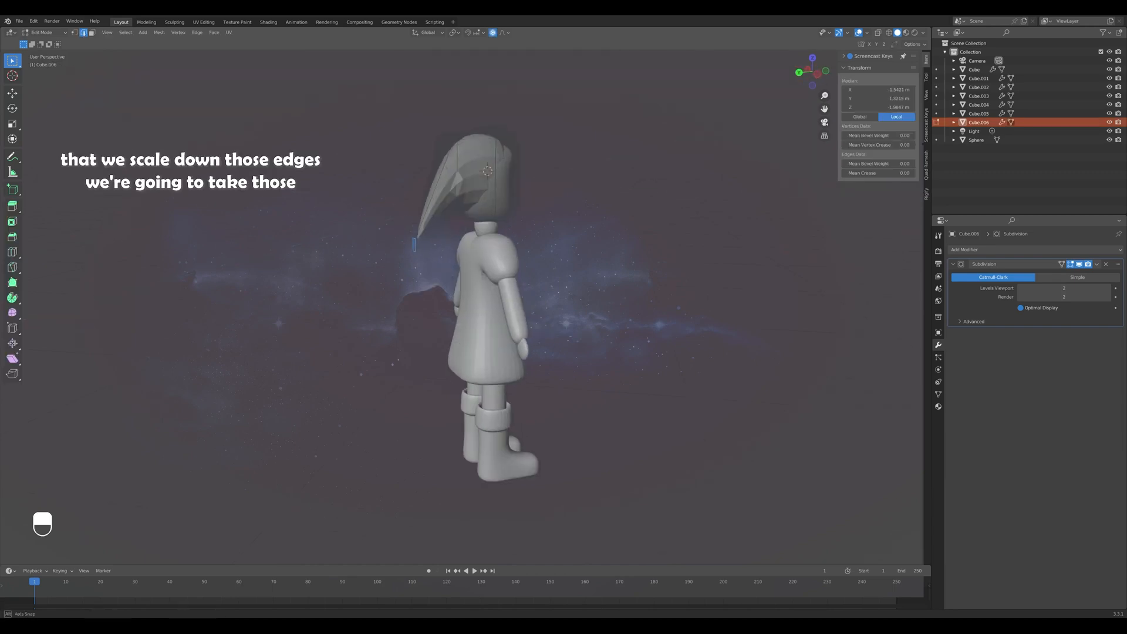
key(KP_3)
key(r)
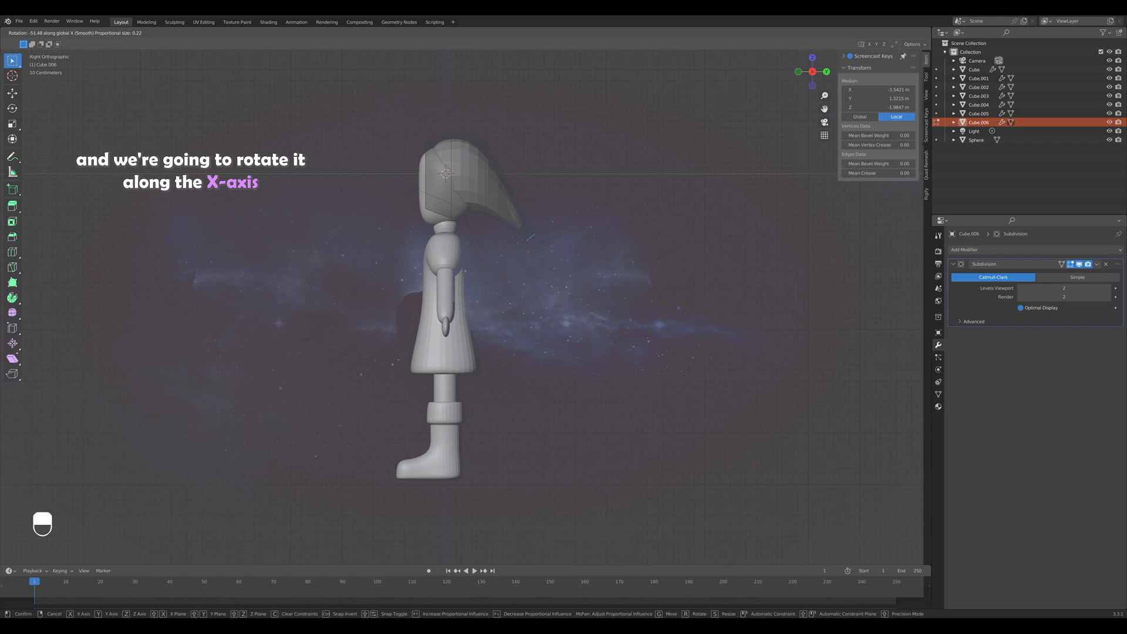
click(531, 236)
Select the edge loop at the back of the head on the hat and rotate it about -23° around X.
alt+shift+click(485, 176)
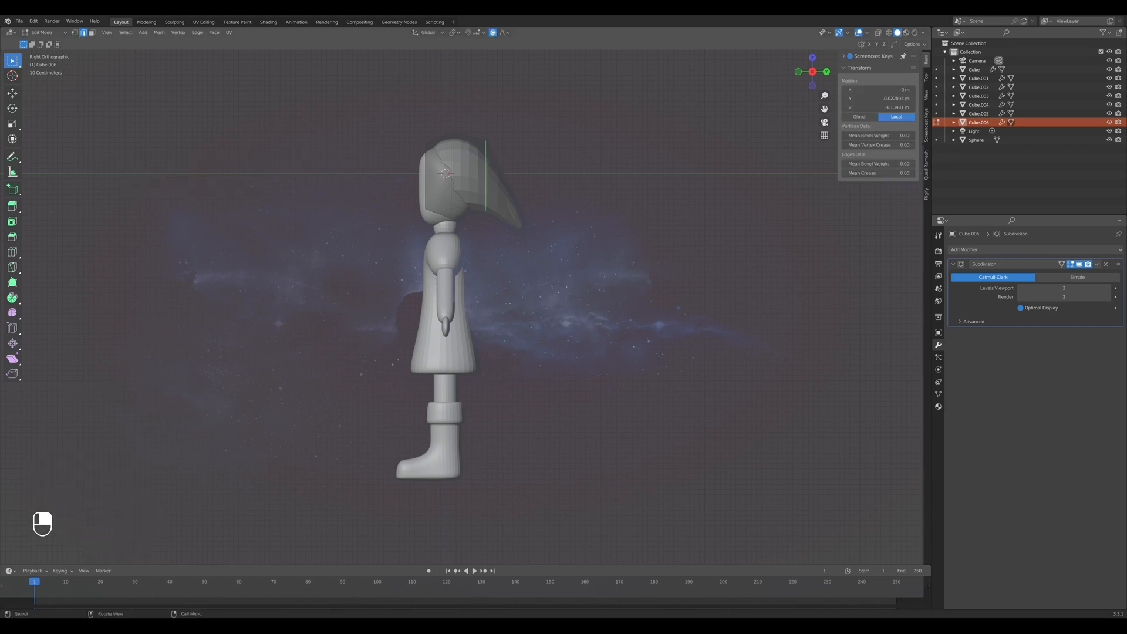
key(r)
click(424, 337)
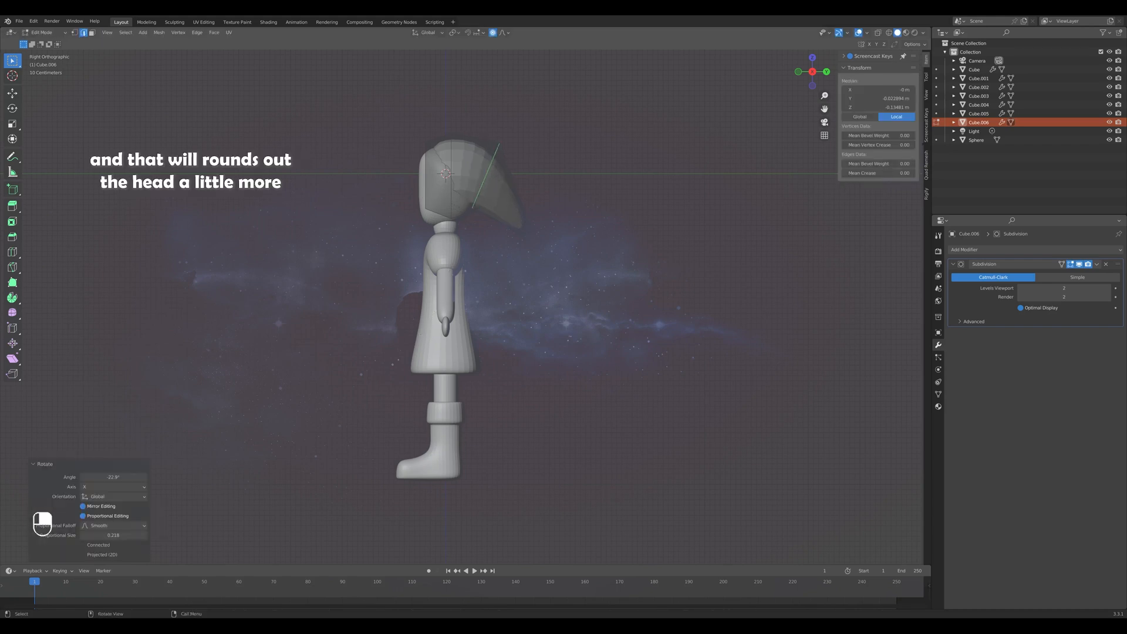
Scale the hat's rotated edge loop by about 0.884 and lower it along Z.
key(s)
click(431, 317)
key(g)
key(z)
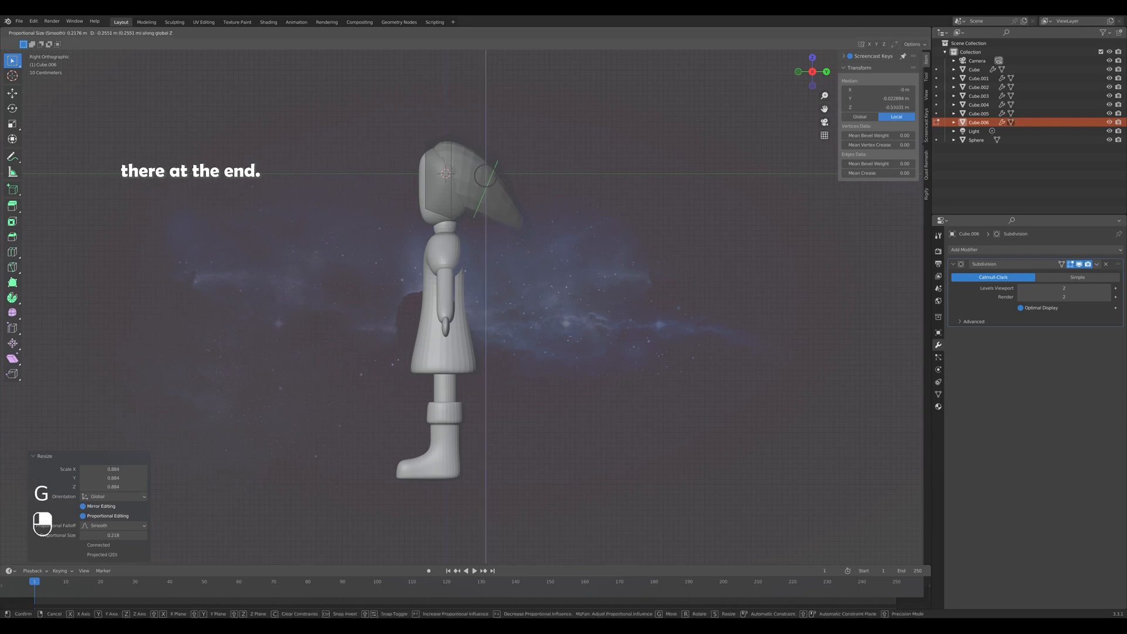
click(431, 332)
key(KP_1)
middle_drag(431, 332, 570, 347)
key(KP_1)
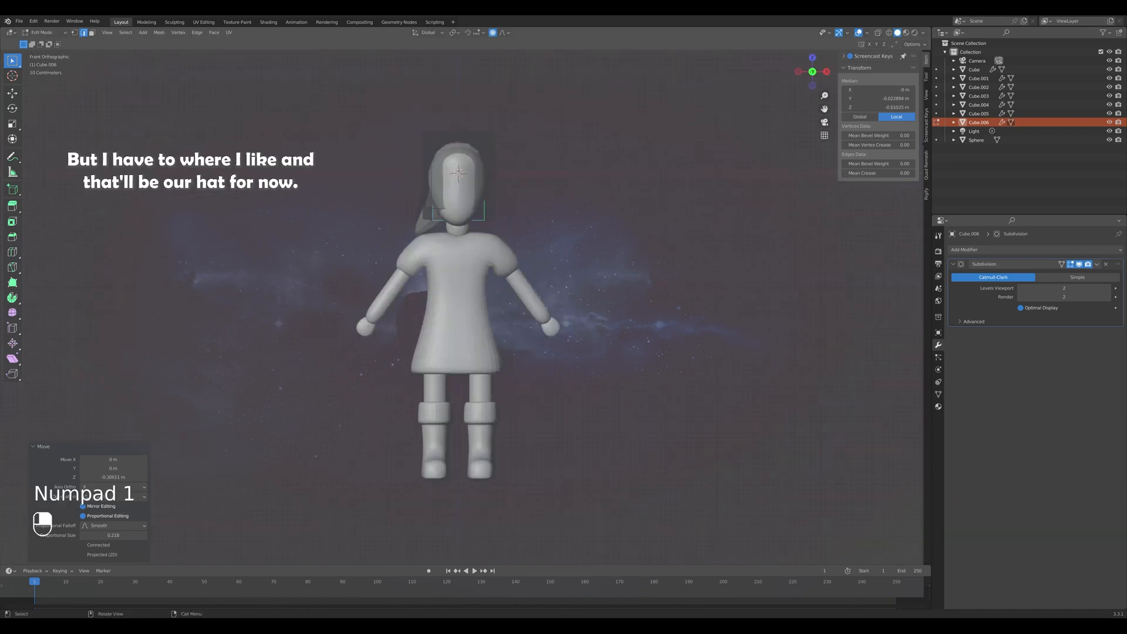
Widen the whole hat slightly along X and shift it back along Y to about 1.02 m.
key(Tab)
key(s)
key(x)
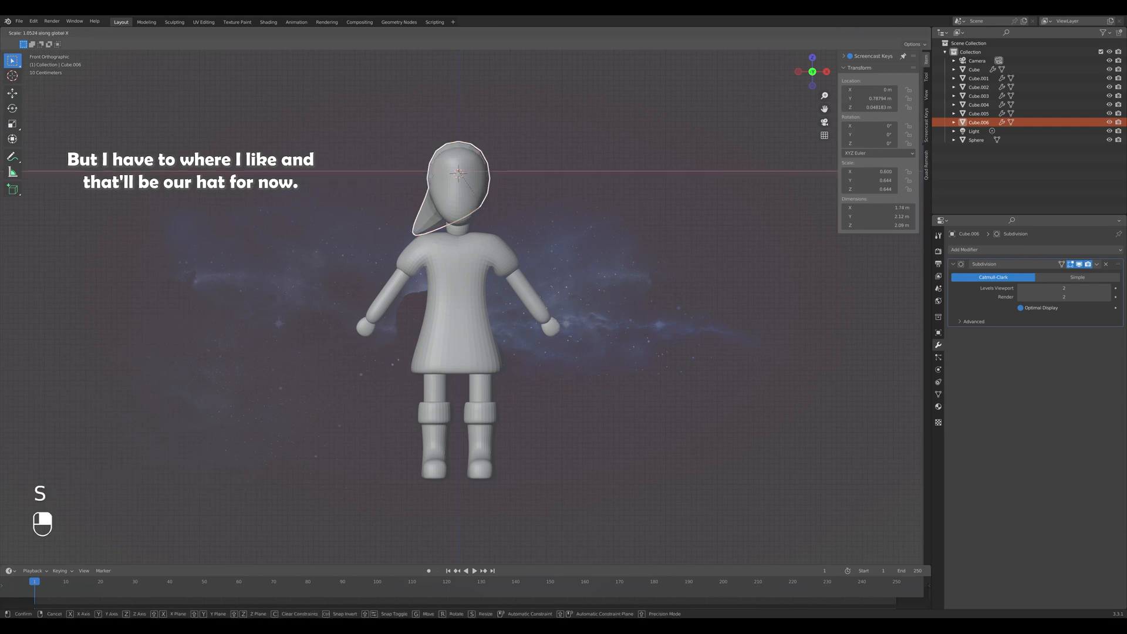
key(KP_1)
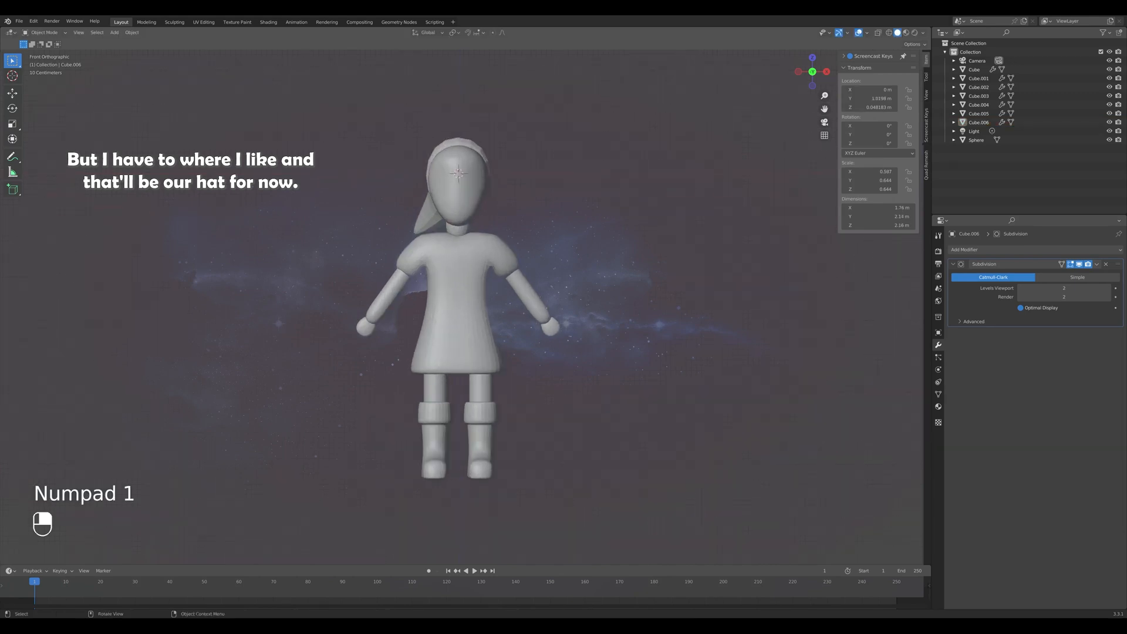
middle_drag(446, 294, 517, 308)
key(KP_1)
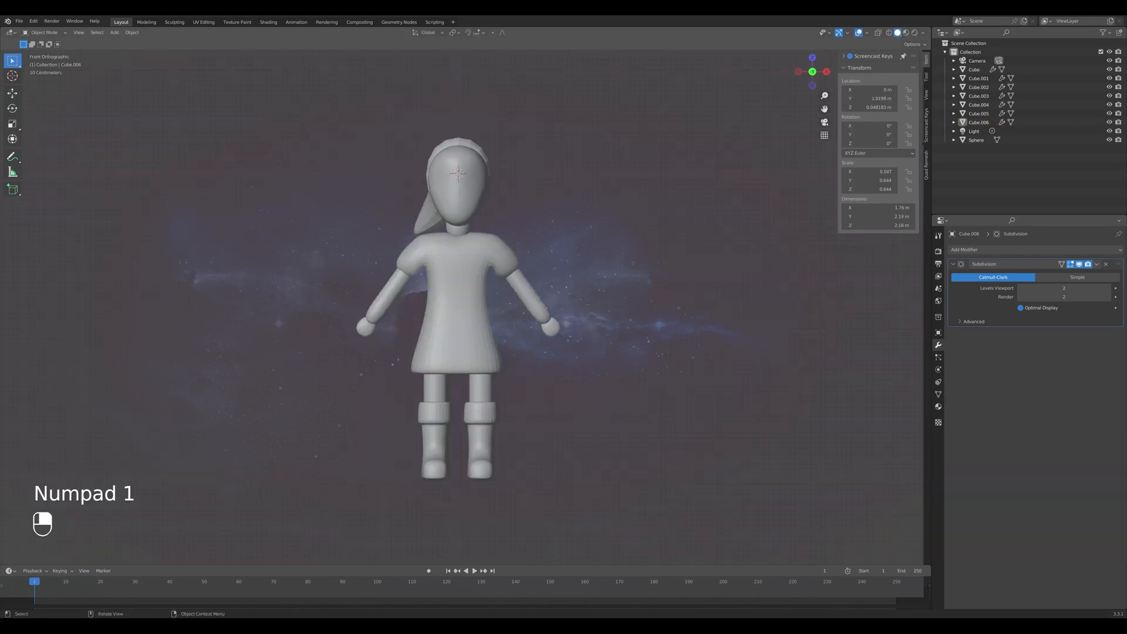
Add a cube at the head and lower it about 0.34 m along Z.
key(shift+a)
click(544, 260)
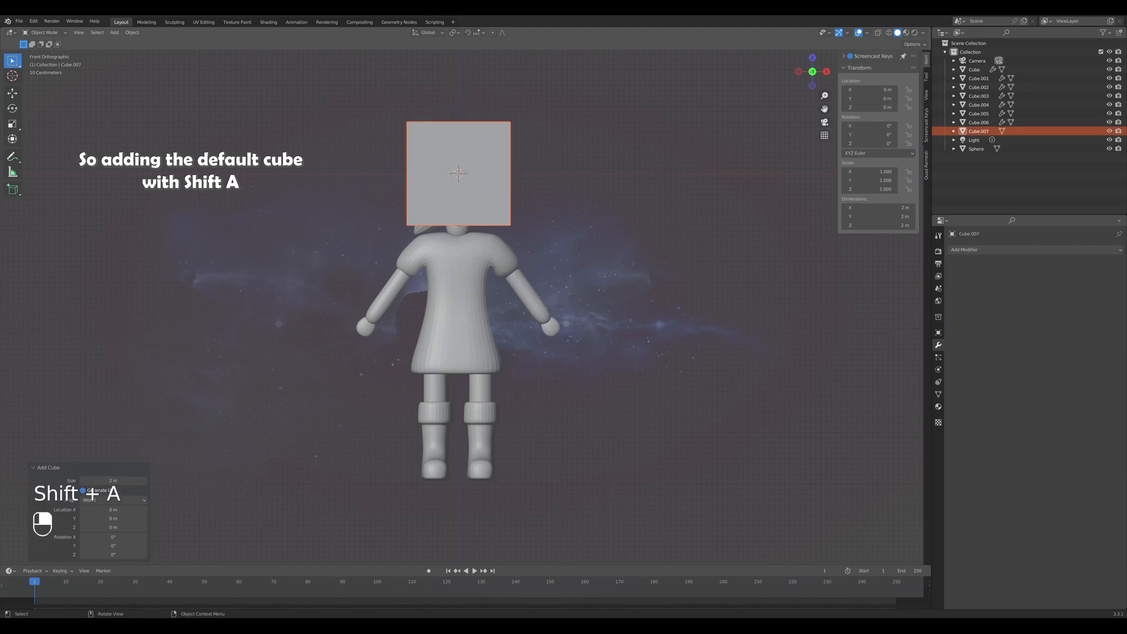
key(g)
click(510, 242)
Scale the new cube to about 0.242 and move it along X to about 0.63 m beside the head.
key(s)
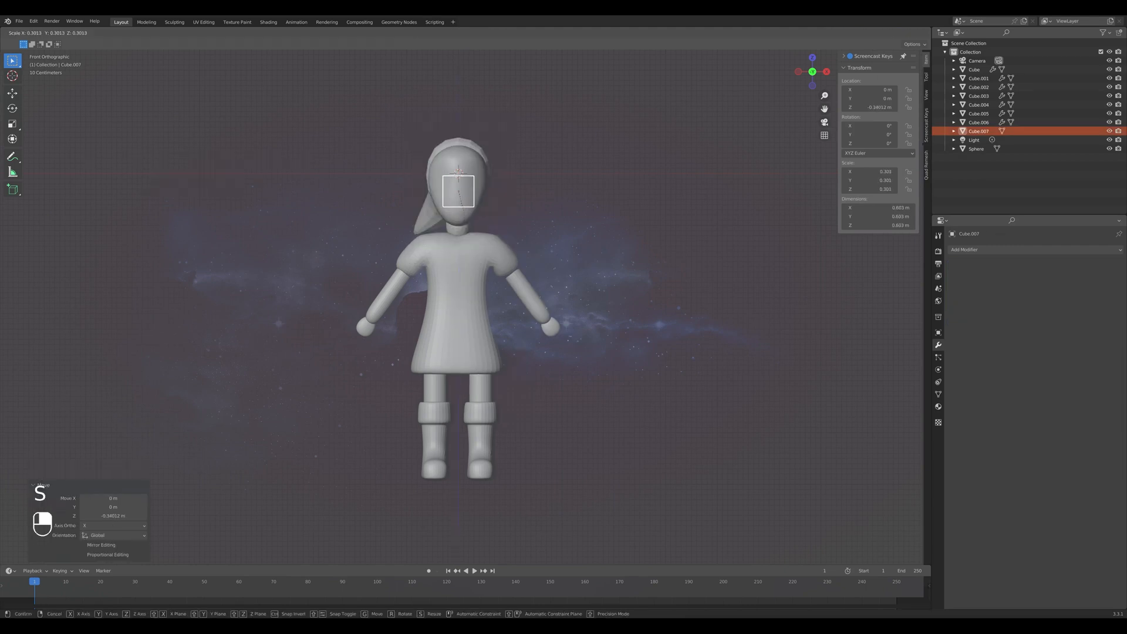
click(471, 203)
middle_drag(471, 204, 432, 205)
key(g)
key(x)
click(464, 200)
key(KP_1)
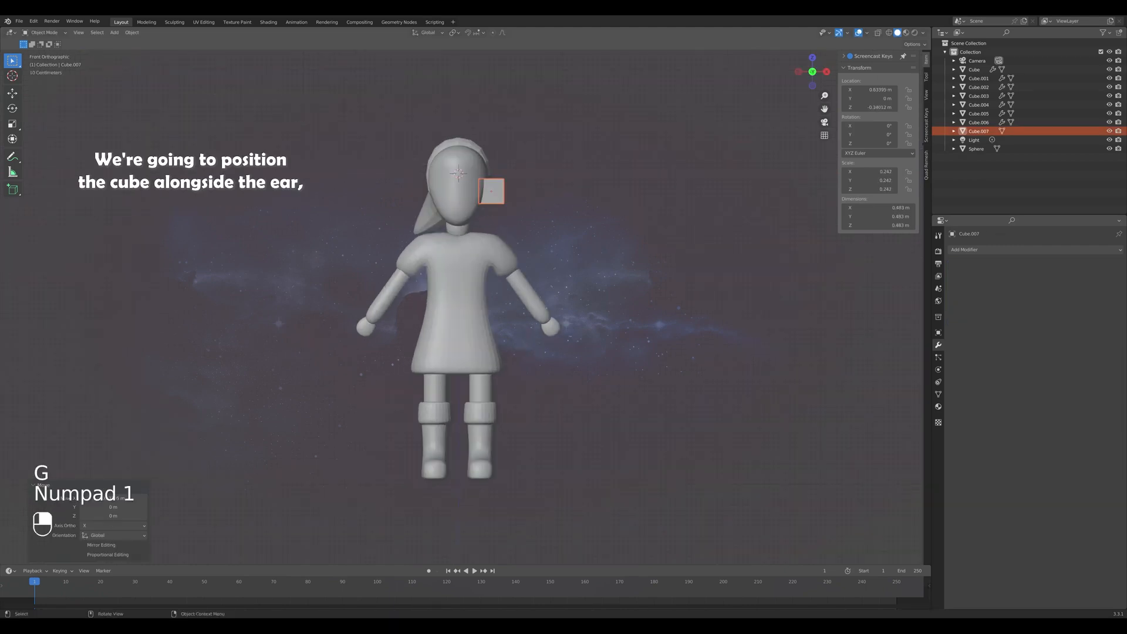
Add a Mirror modifier to the ear cube on the X axis with the head, Cube.002, as mirror object.
click(993, 250)
click(969, 363)
click(1107, 310)
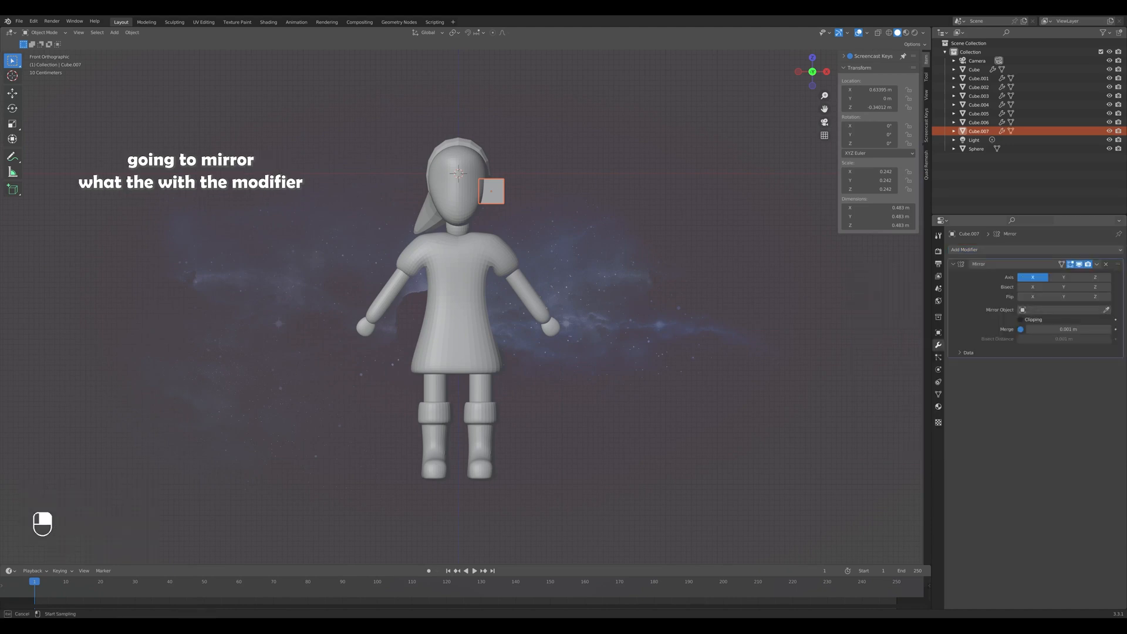
middle_drag(458, 293, 388, 312)
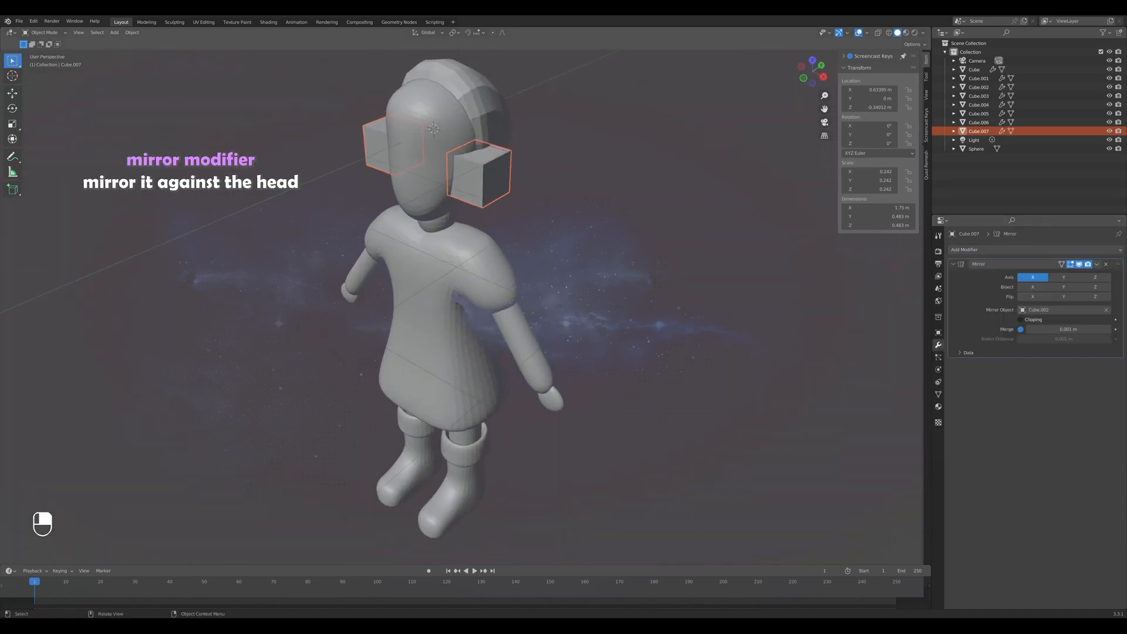
Flatten the ear cube along Y by a factor of about 0.32 and rotate it about the Z axis.
key(s)
key(y)
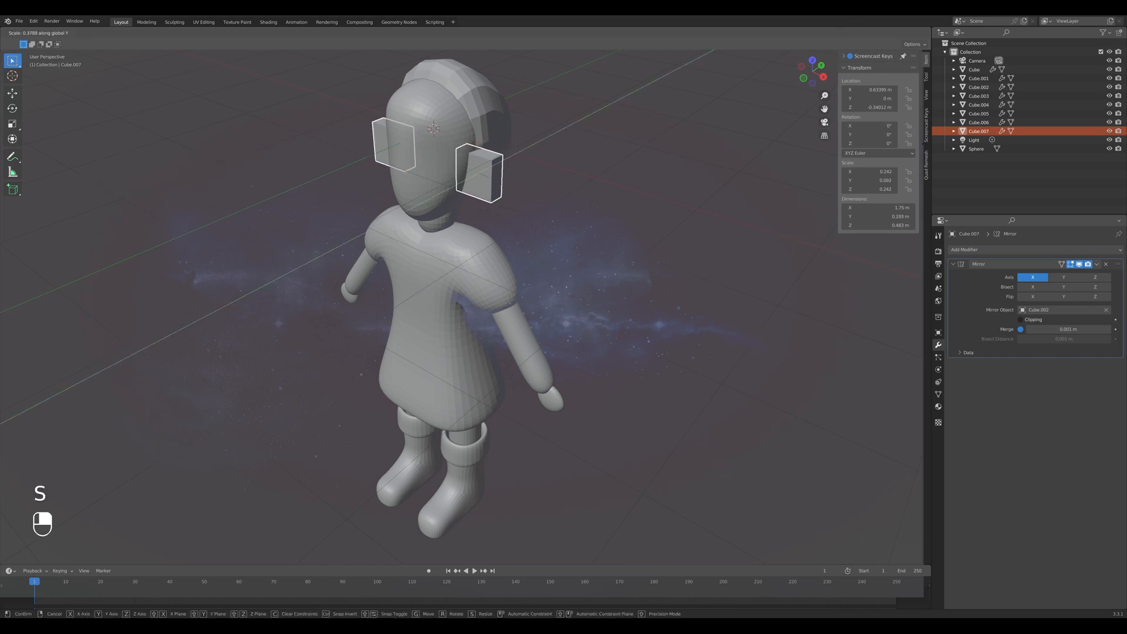
key(Return)
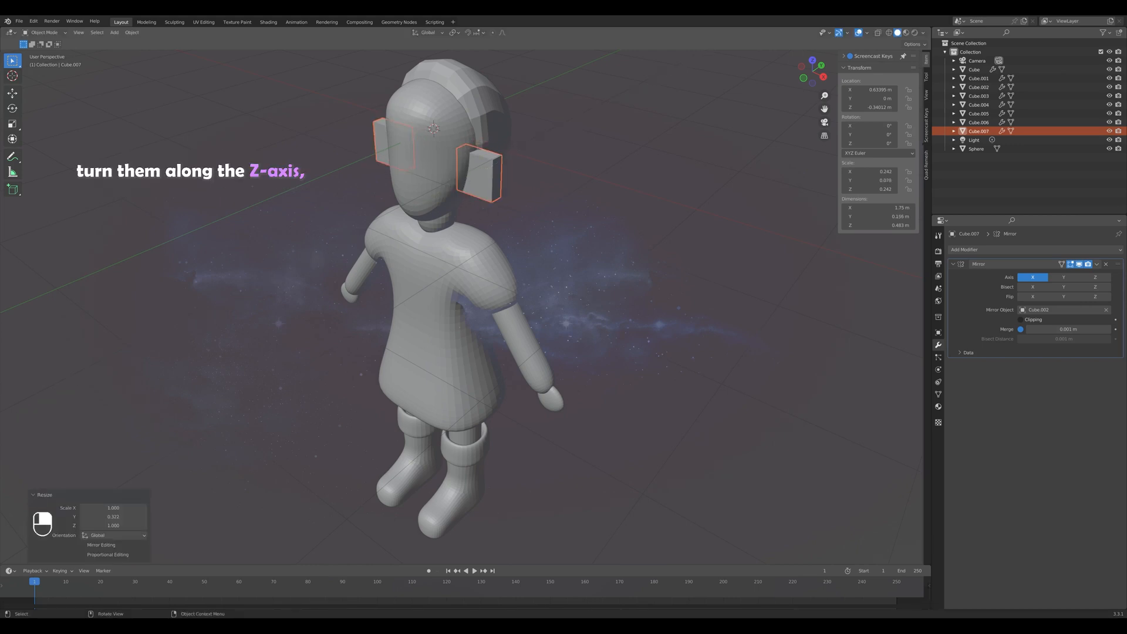
key(r)
key(z)
key(Return)
Cut one edge loop into the ear, slid by a factor of about -0.51, and add a Subdivision Surface modifier.
middle_drag(563, 247, 567, 299)
key(Tab)
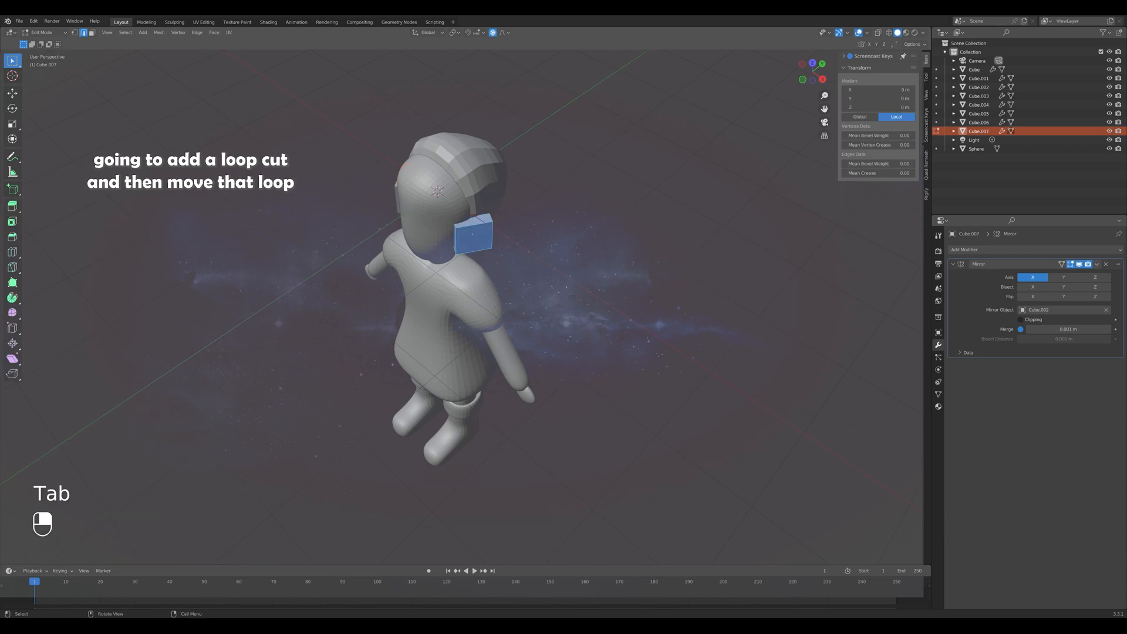
scroll(446, 288, up, 2)
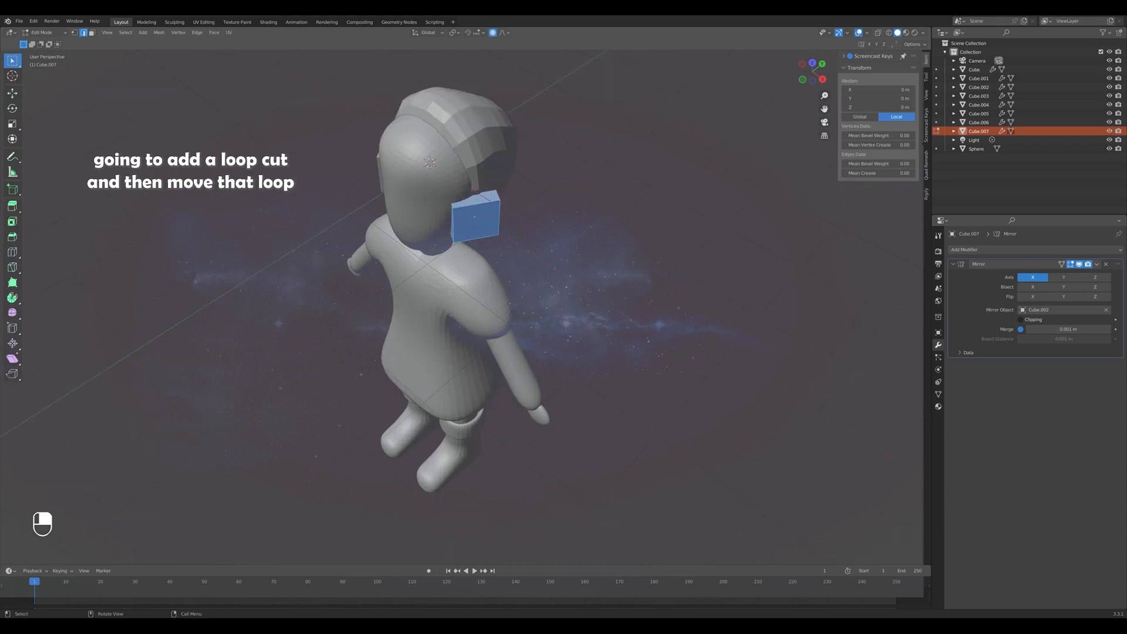
click(477, 207)
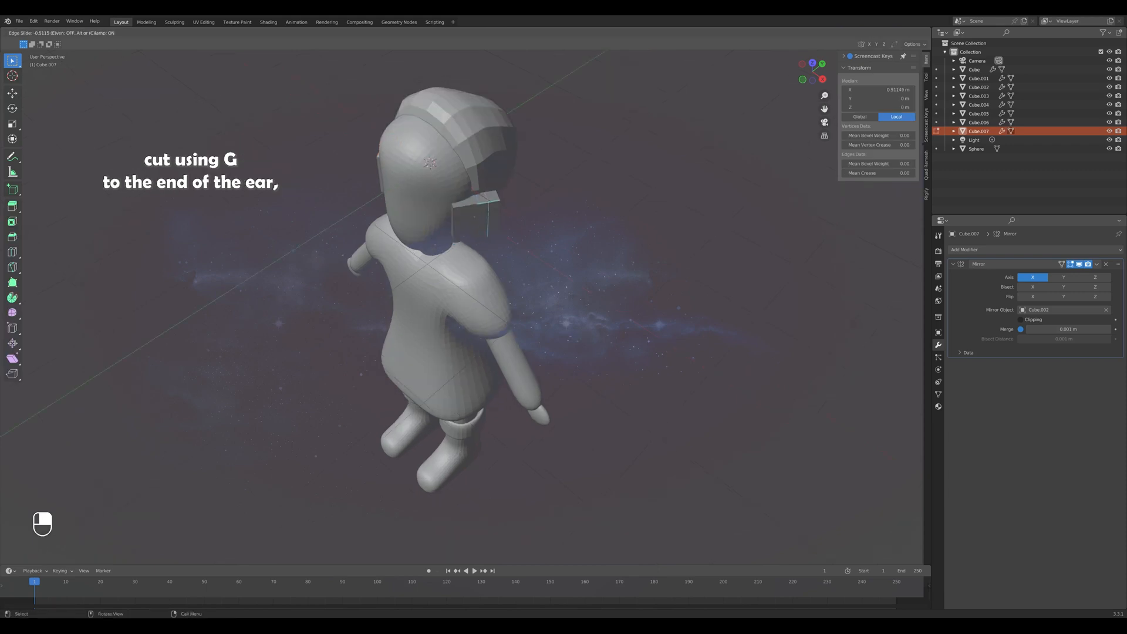
click(488, 207)
click(987, 250)
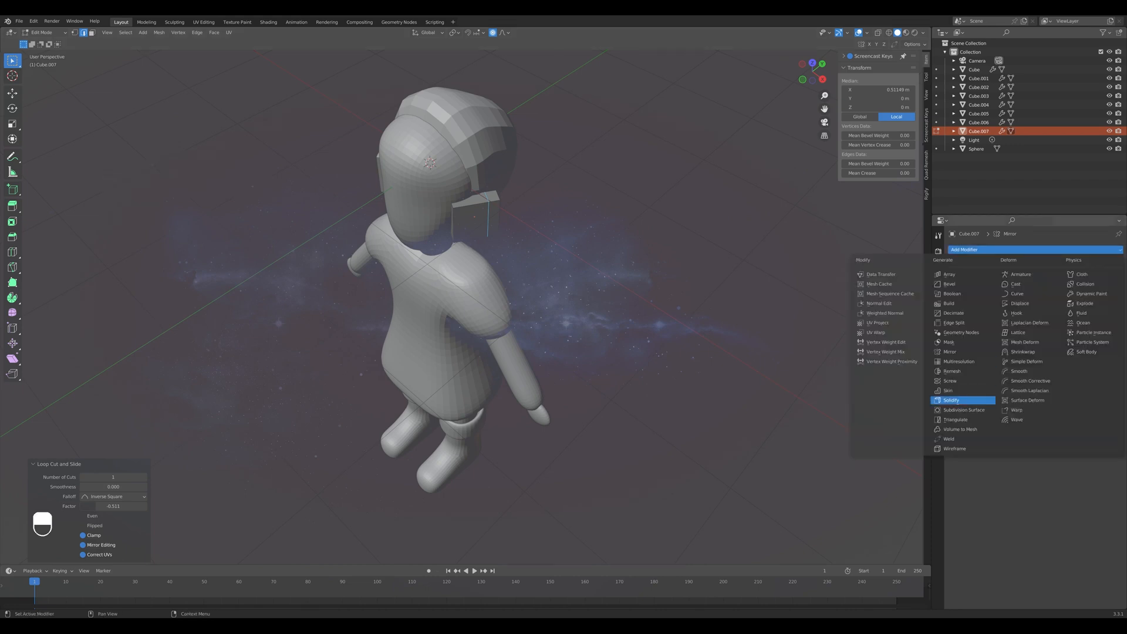
click(963, 400)
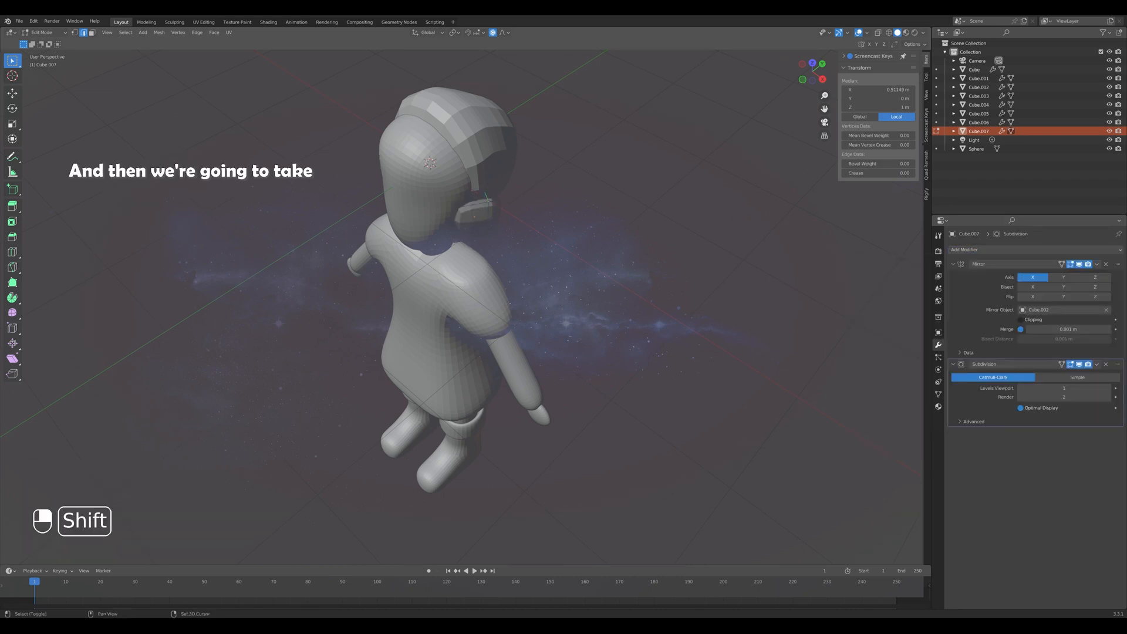
Raise the ear's top edges about 0.32 m along local Z into a point and set the viewport subdivision level to 3.
key(KP_3)
middle_drag(458, 294, 482, 282)
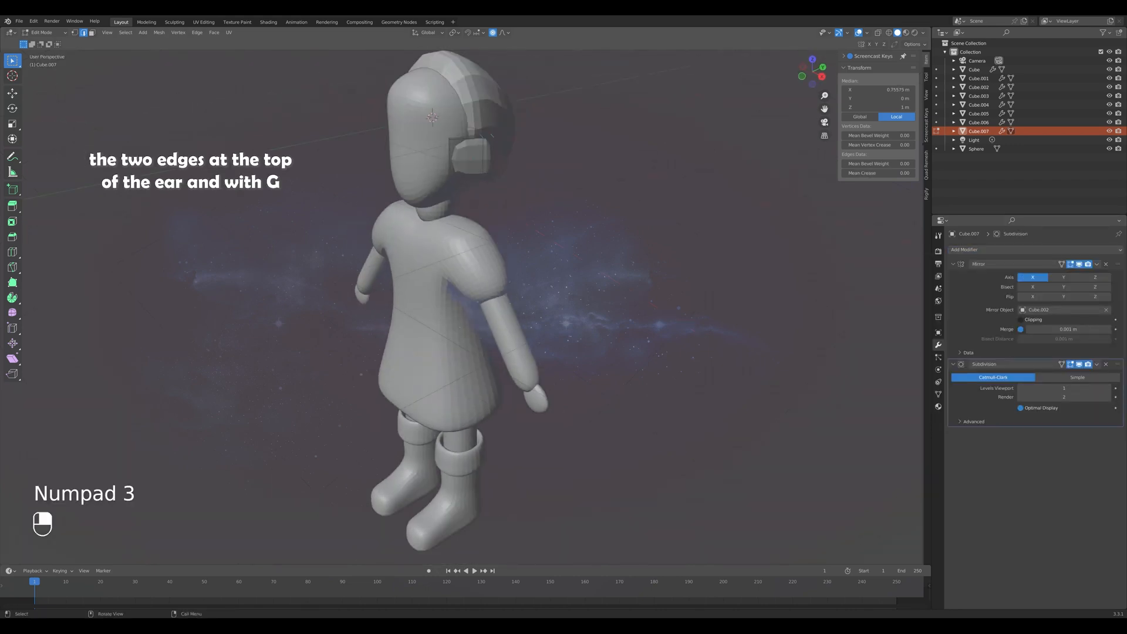
key(g)
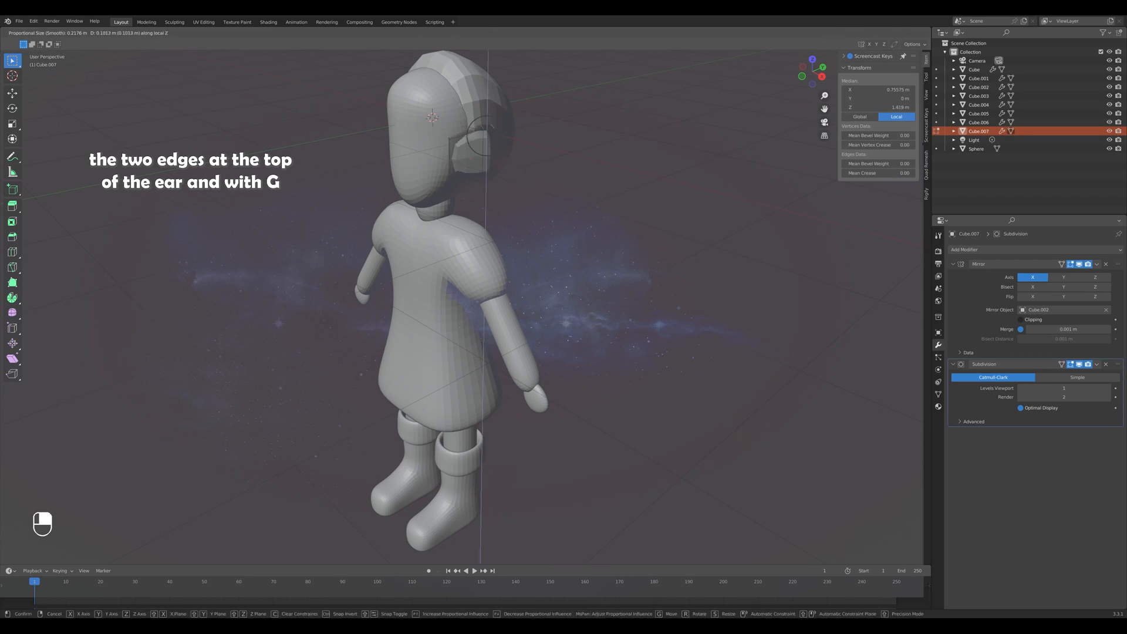
scroll(481, 137, up, 4)
click(485, 136)
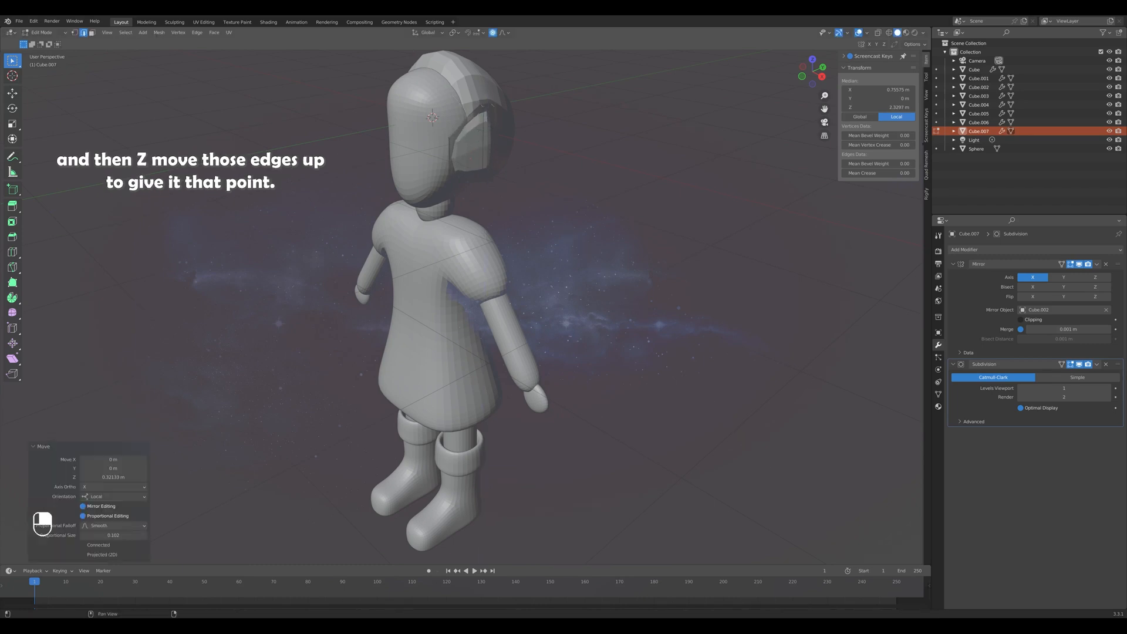
key(ctrl+3)
Move the ear's pointed top edges sideways along local X with proportional editing.
mouse_move(487, 138)
middle_down()
mouse_move(552, 136)
mouse_move(483, 137)
middle_up()
key(g)
key(x)
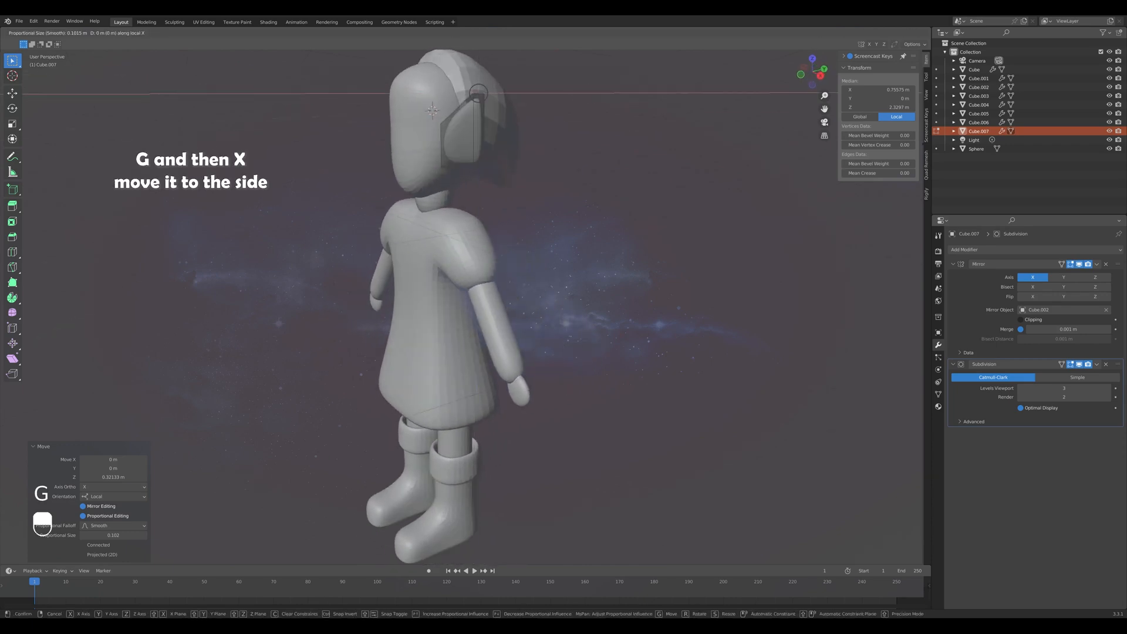
click(488, 94)
Dissolve the edge at the bottom of the ear cube to round off the ear's lower end.
middle_drag(487, 94, 567, 91)
click(461, 150)
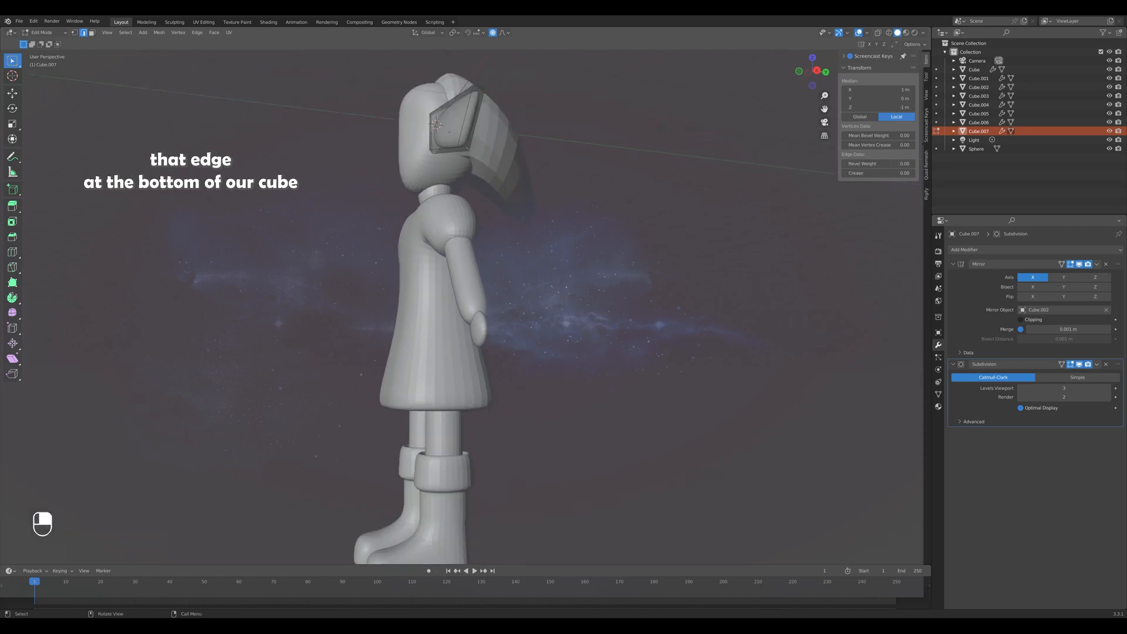
shift+middle_drag(460, 150, 476, 199)
scroll(477, 199, up, 1)
click(477, 171)
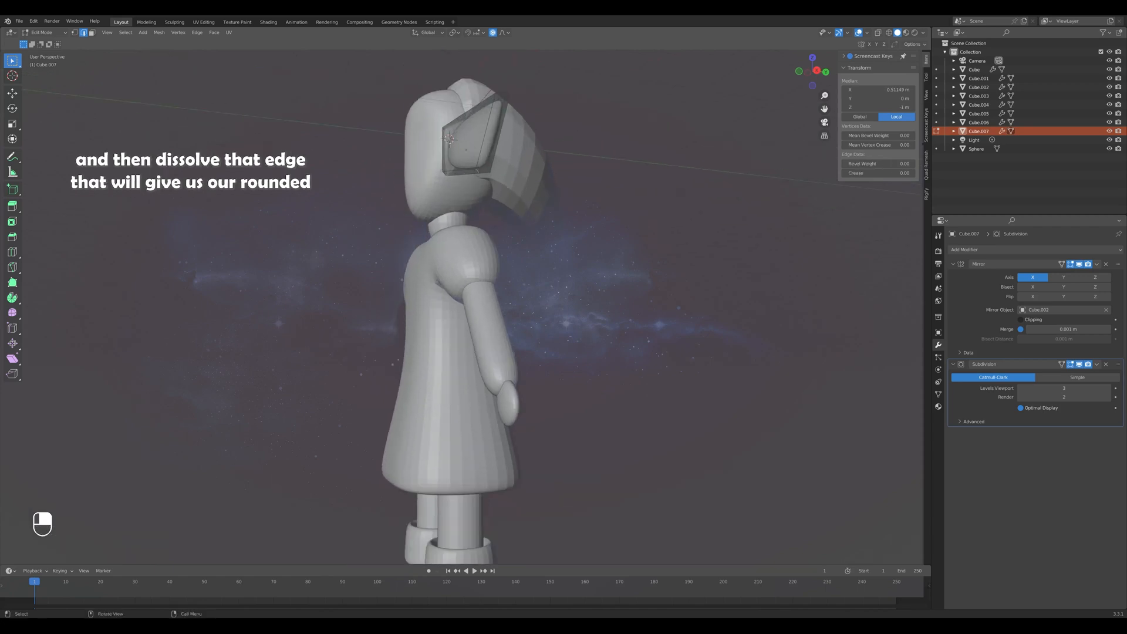
right_click(477, 172)
key(x)
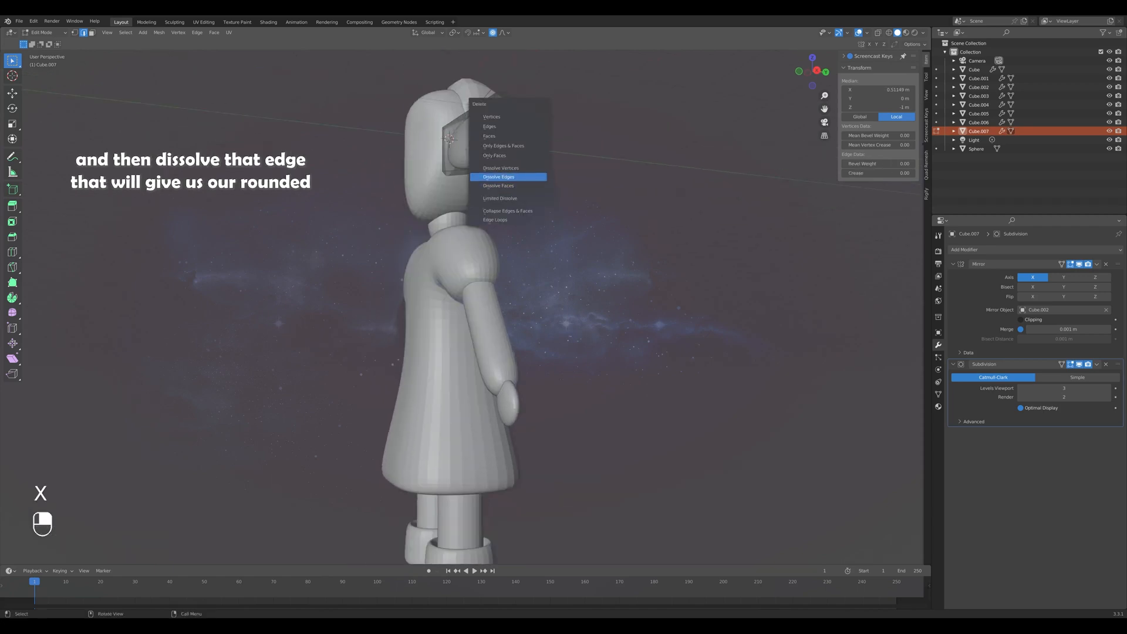
click(499, 177)
Leave the ear's mesh editing and move the whole ear inward along global X towards the head.
middle_drag(498, 177, 379, 212)
key(KP_1)
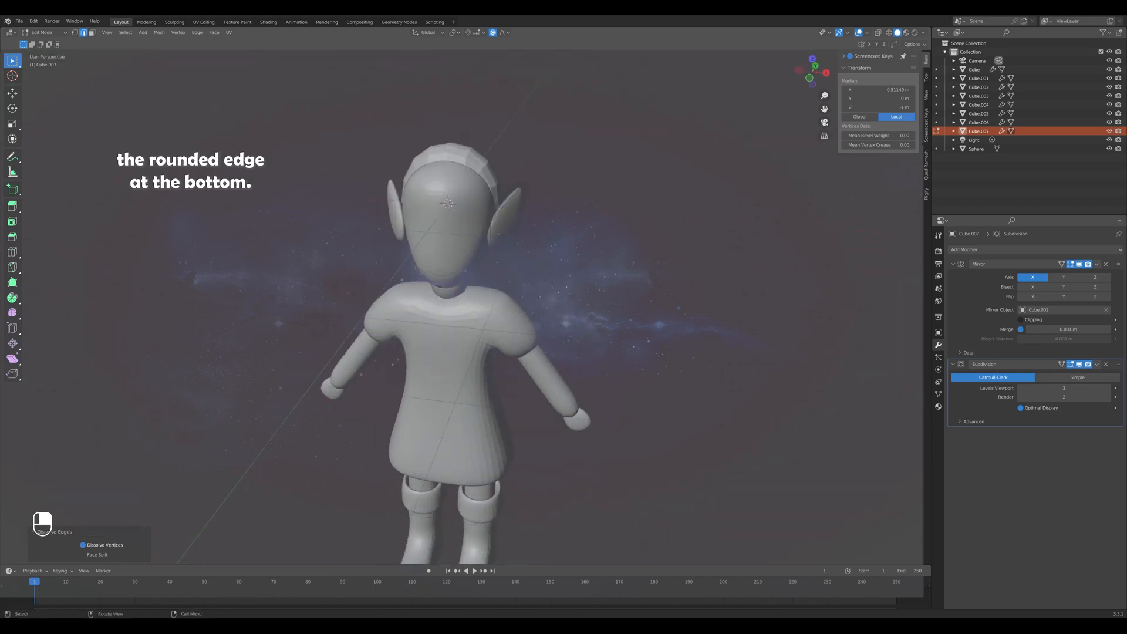
key(KP_1)
key(Tab)
key(g)
key(x)
click(470, 206)
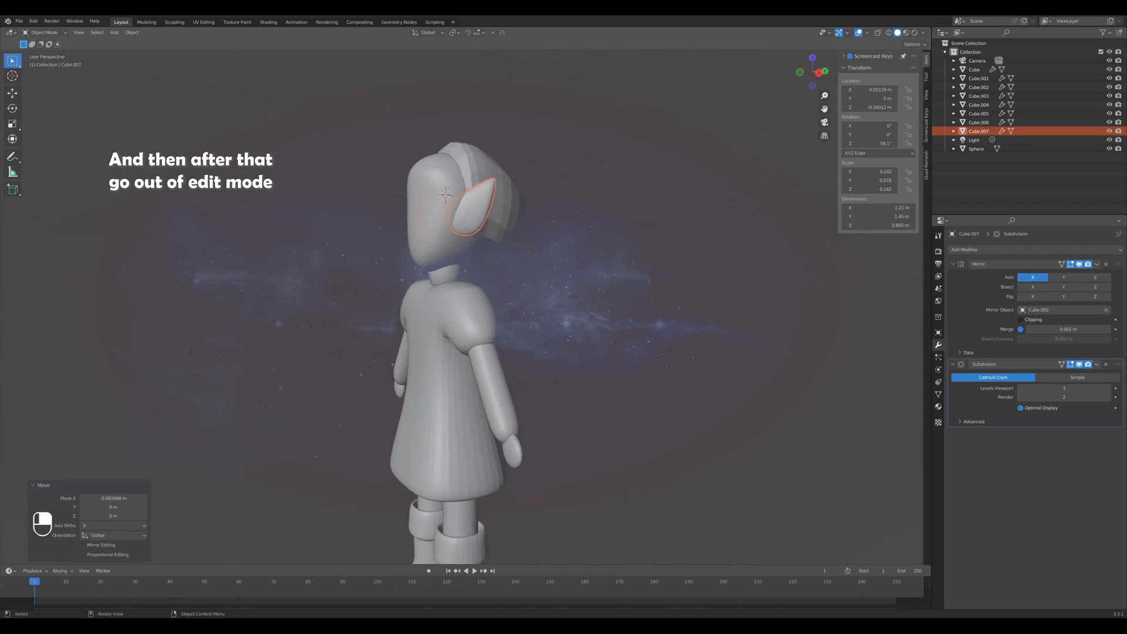
key(KP_1)
key(r)
key(y)
key(y)
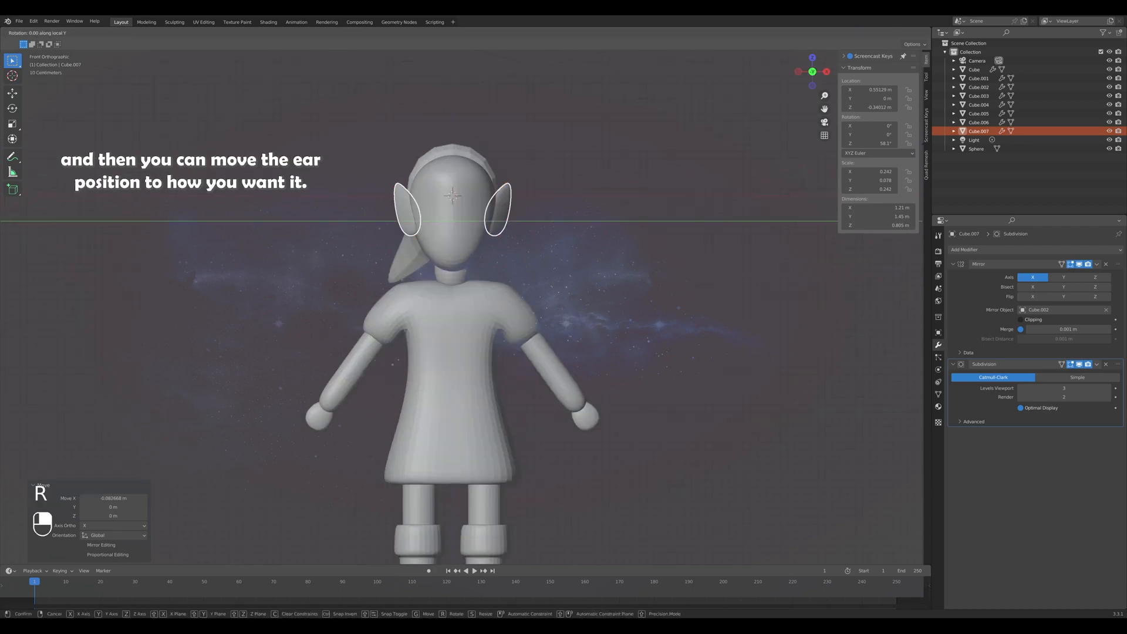
key(ctrl+z)
Rotate the ear 7.4° about its local X axis and turn it about global Z to a Z rotation of 71°.
middle_drag(499, 329, 524, 329)
key(r)
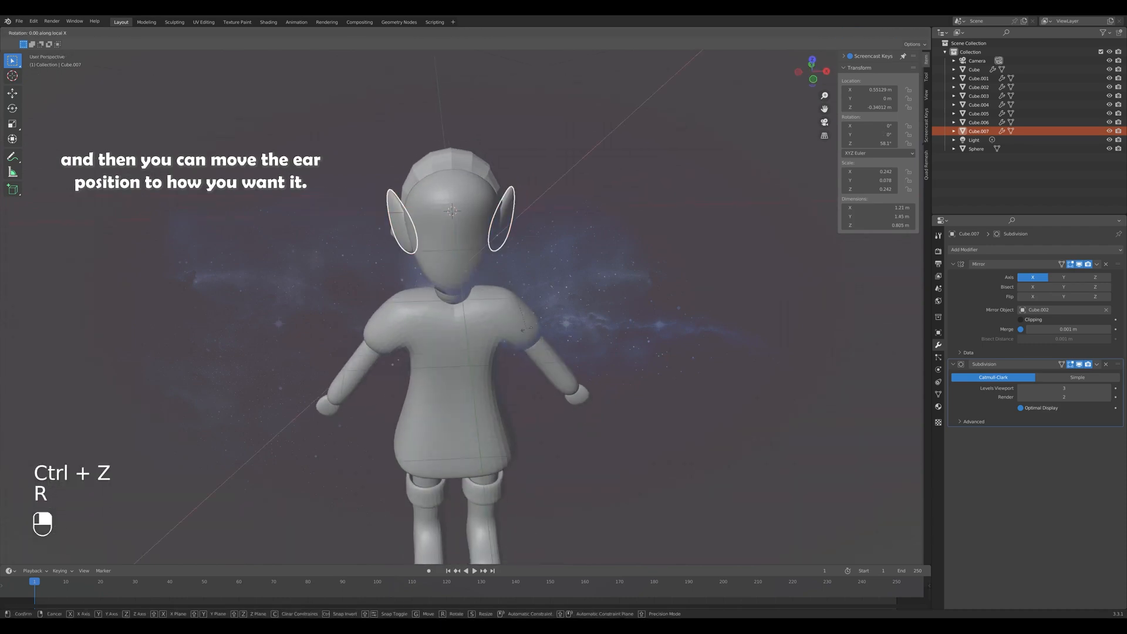
click(524, 322)
key(KP_1)
key(r)
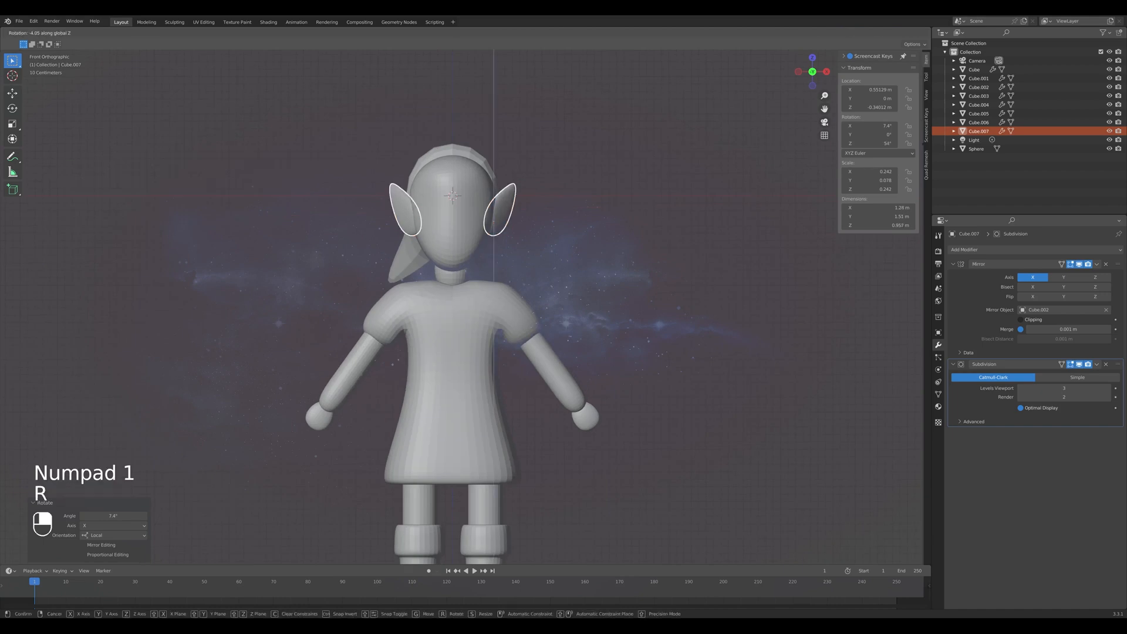
key(z)
click(543, 264)
click(555, 259)
middle_drag(555, 258, 675, 253)
Shift the ear along X to a location of about 0.54 m so it meets the head.
click(501, 221)
key(KP_1)
key(g)
key(x)
click(500, 221)
click(552, 252)
Shift the ear backward along Y to fit it against the side of the head.
key(KP_3)
click(455, 205)
key(g)
key(y)
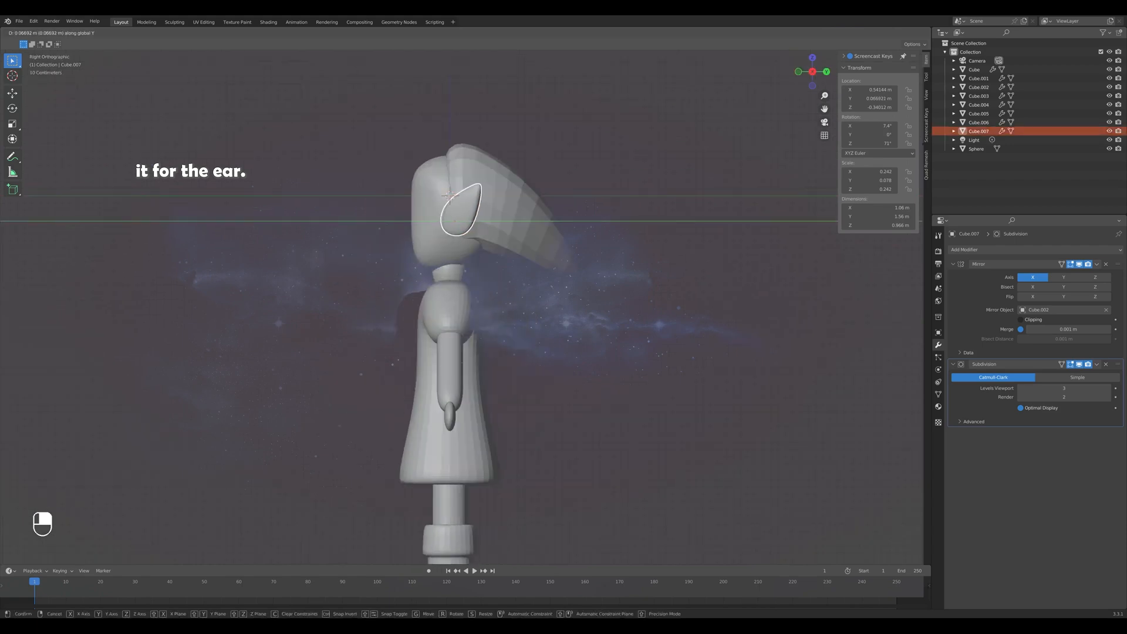
click(464, 207)
key(g)
shift+click(464, 206)
click(587, 235)
middle_drag(587, 235, 663, 240)
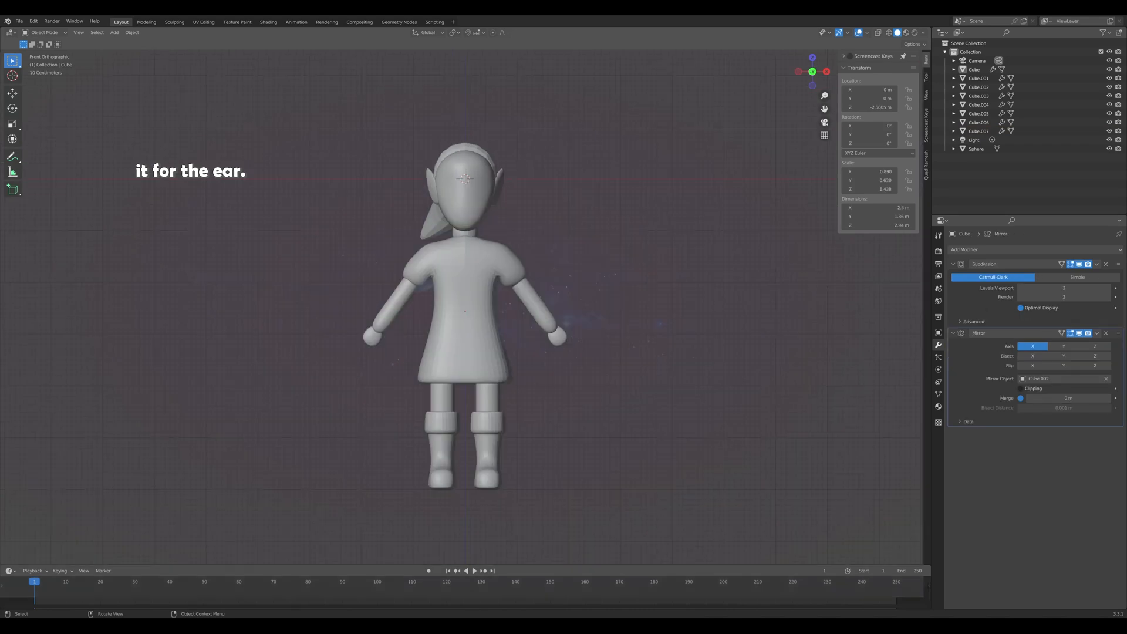
Try to move the tunic's shoulder edge inward about 0.27 m and slightly up with proportional editing.
click(476, 329)
key(Tab)
middle_drag(505, 294, 497, 338)
key(KP_1)
key(g)
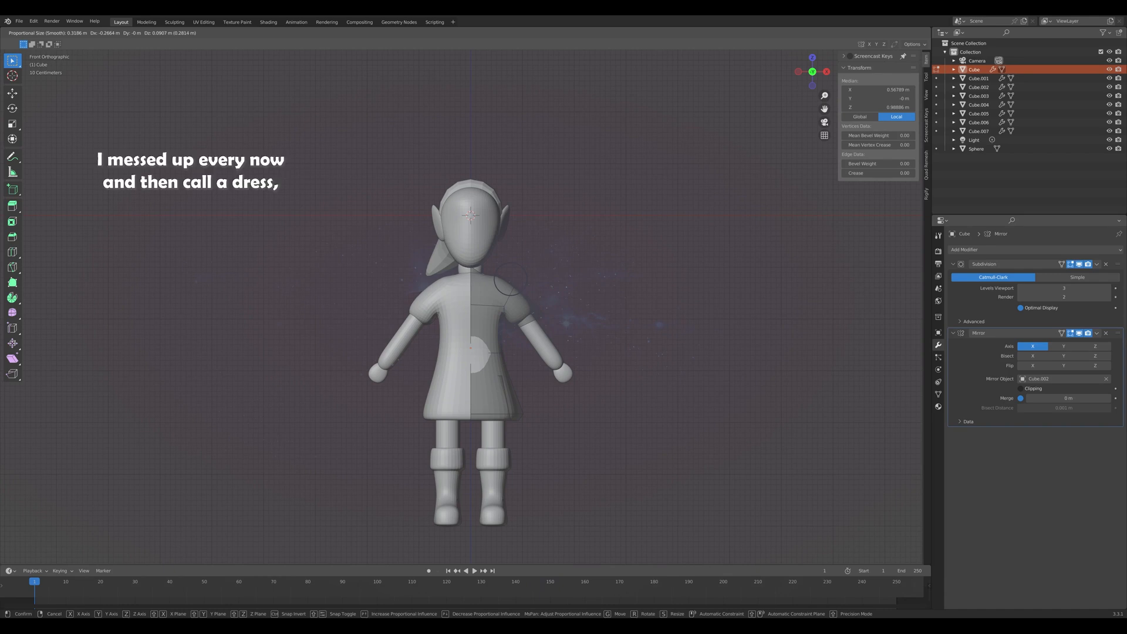
click(511, 280)
middle_drag(511, 279, 495, 286)
key(ctrl+z)
Move the tunic's upper sleeve edge inward about 0.2 m and up about 0.12 m with proportional editing.
key(KP_1)
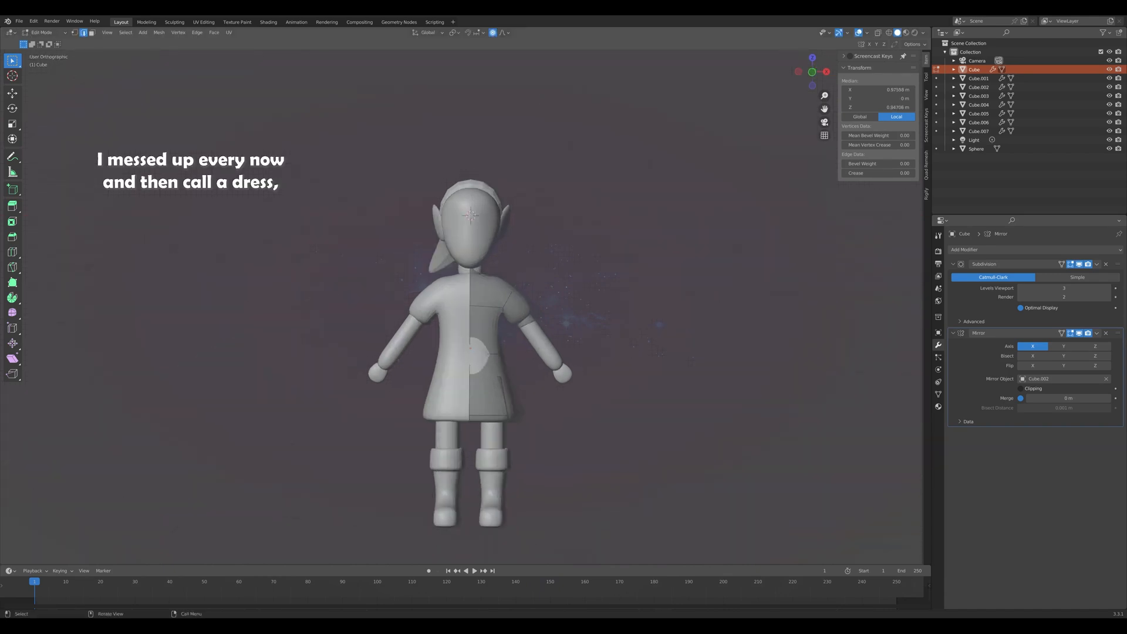
key(g)
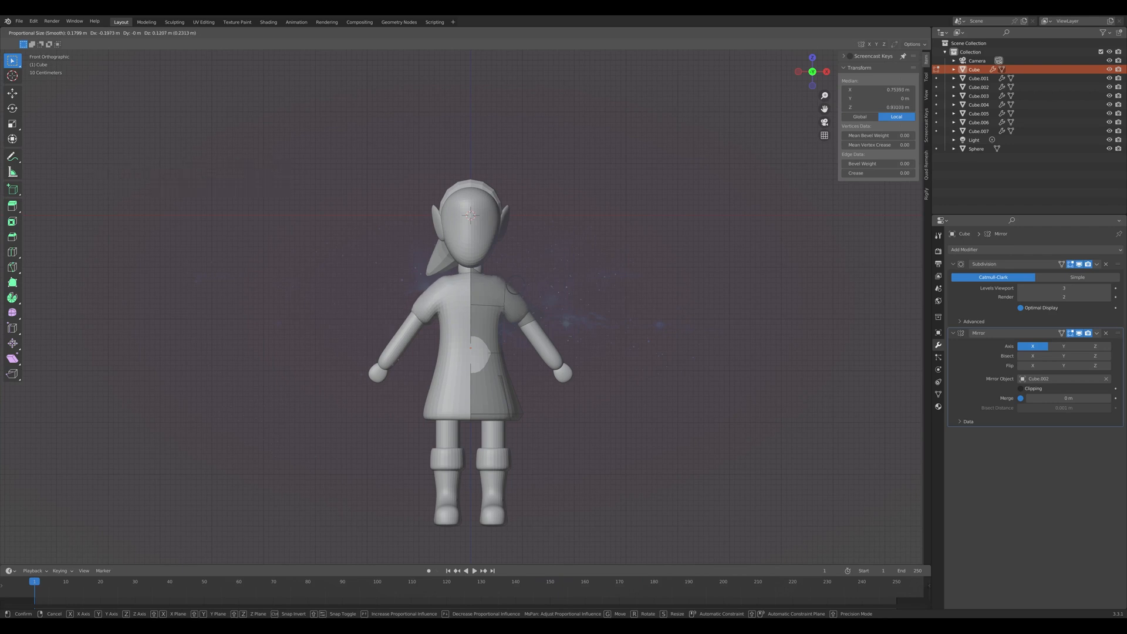
click(504, 278)
Move the tunic's shoulder edge beside the neck about -0.07 m in X and -0.04 m in Z.
key(alt+z)
drag(489, 268, 505, 284)
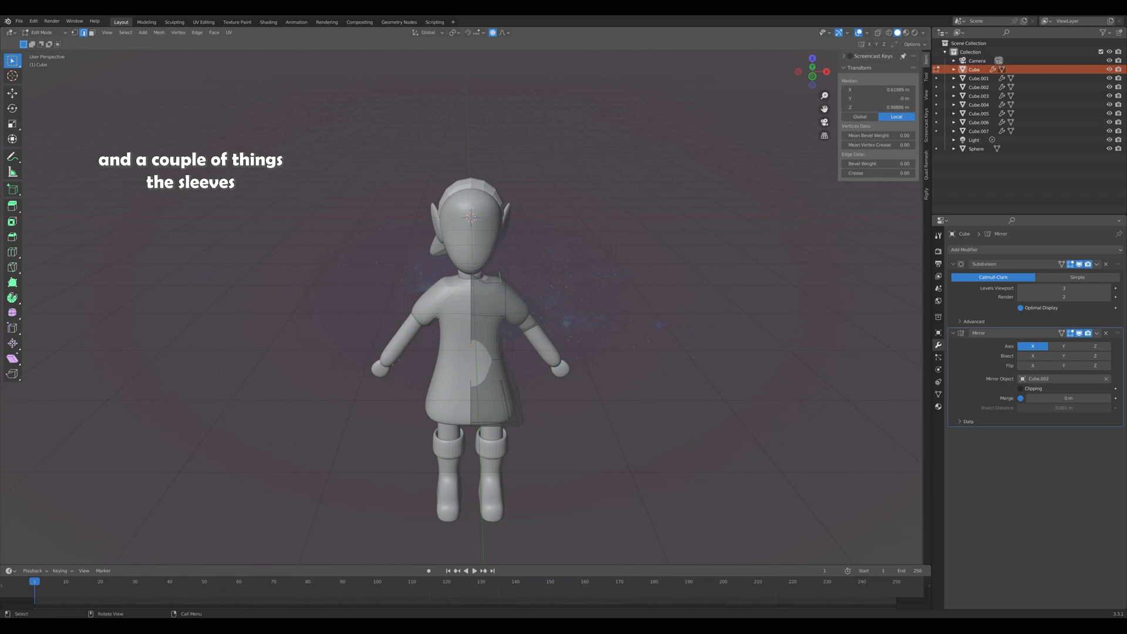
key(alt+z)
key(g)
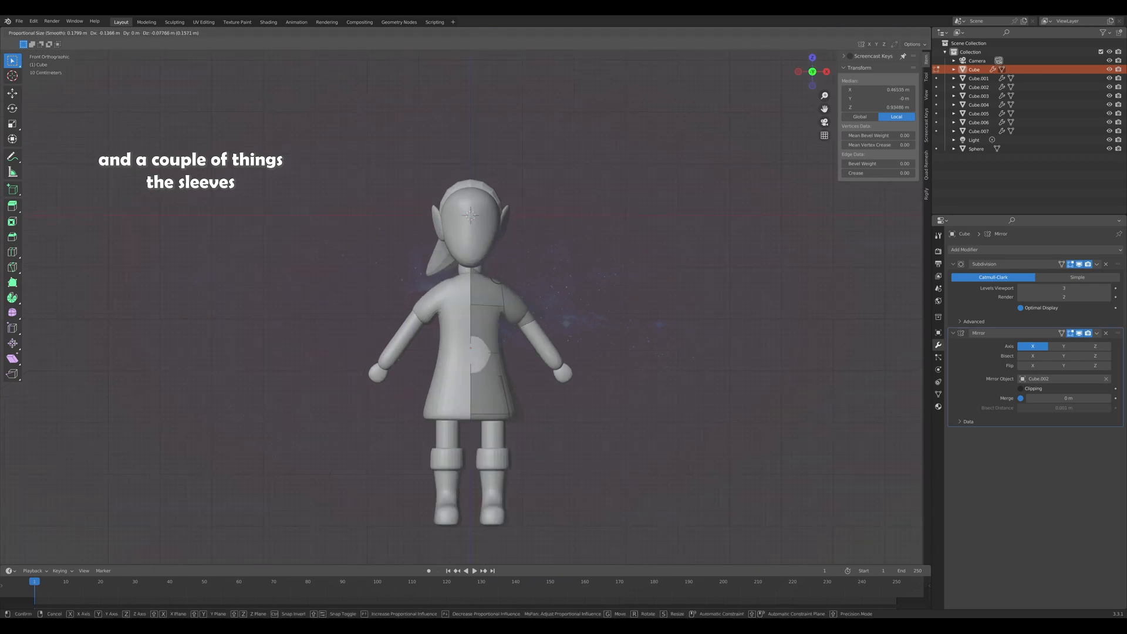
key(Return)
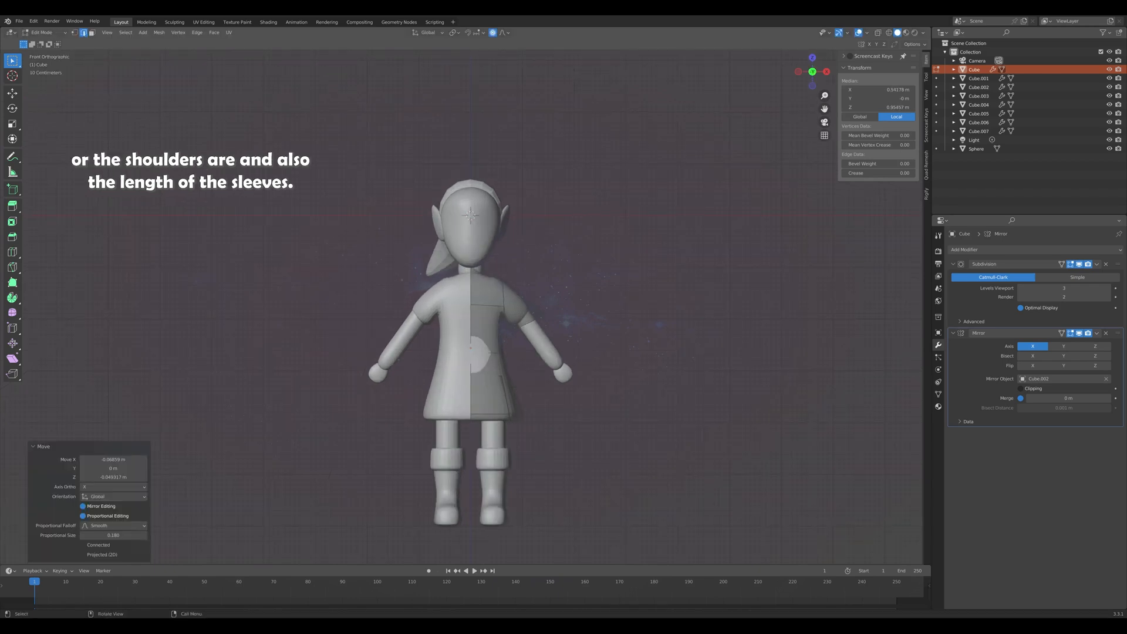
Raise the same shoulder edge about 0.03 m along Z.
scroll(469, 352, up, 2)
scroll(472, 352, down, 1)
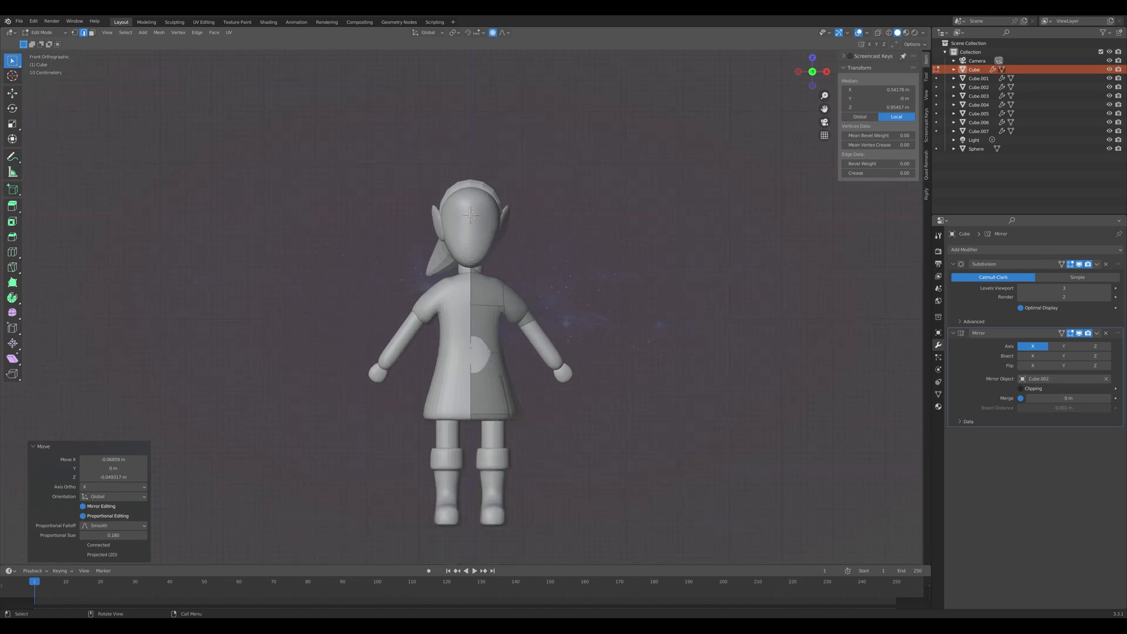
middle_drag(471, 352, 472, 402)
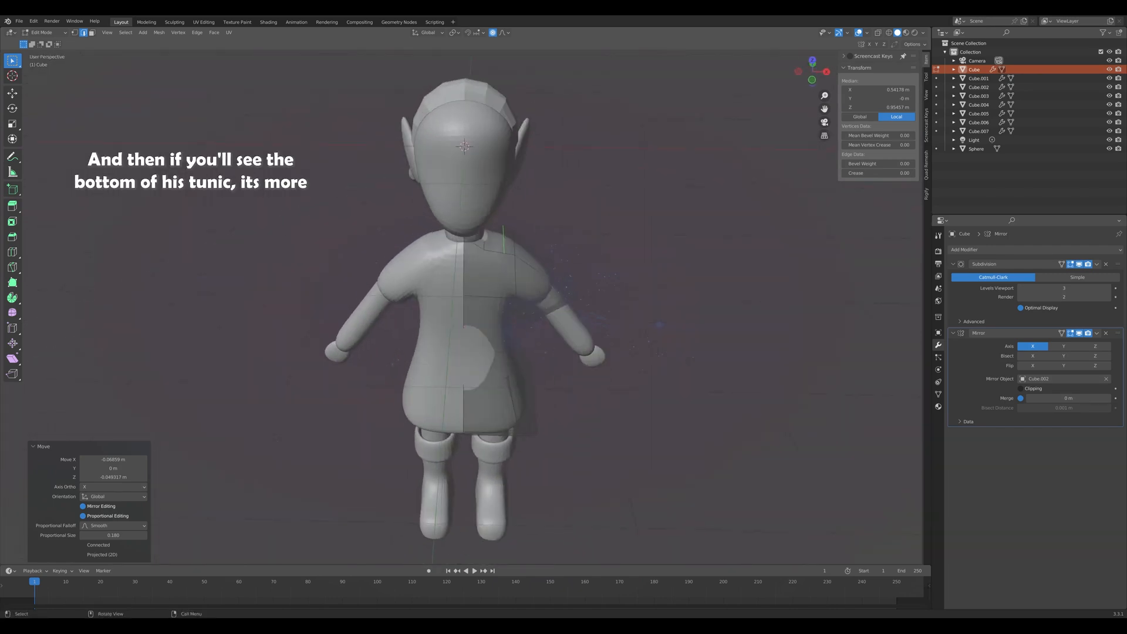
key(g)
key(z)
key(Return)
key(KP_1)
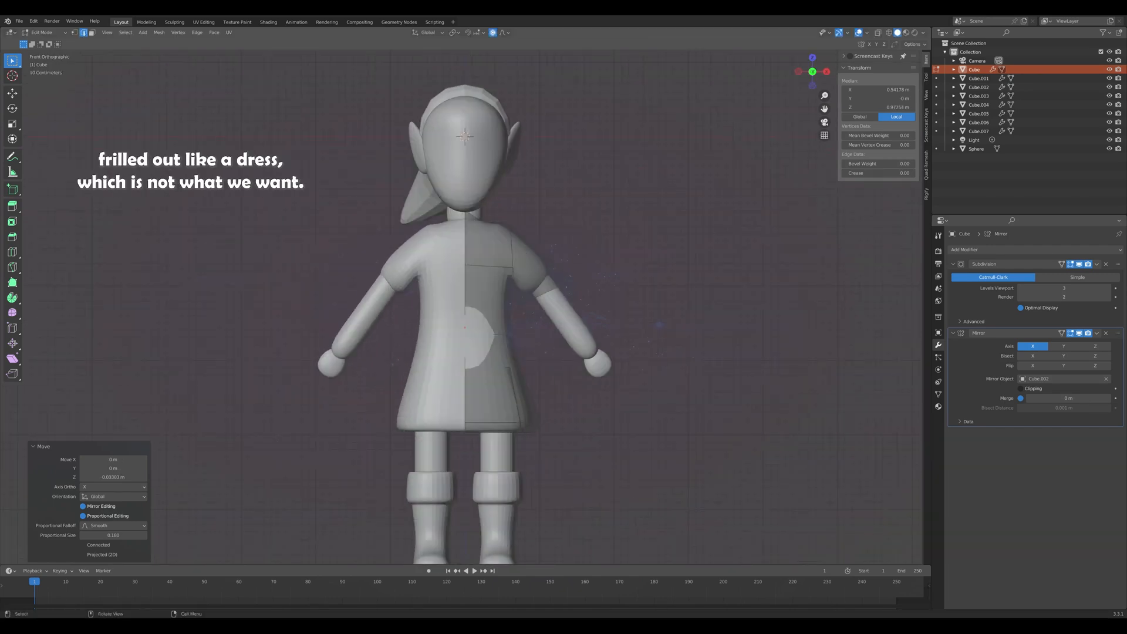
Move the edge at the end of the tunic's sleeve up about 0.18 m and outward about 0.04 m to shorten the sleeve.
middle_drag(611, 287, 561, 296)
alt+click(555, 294)
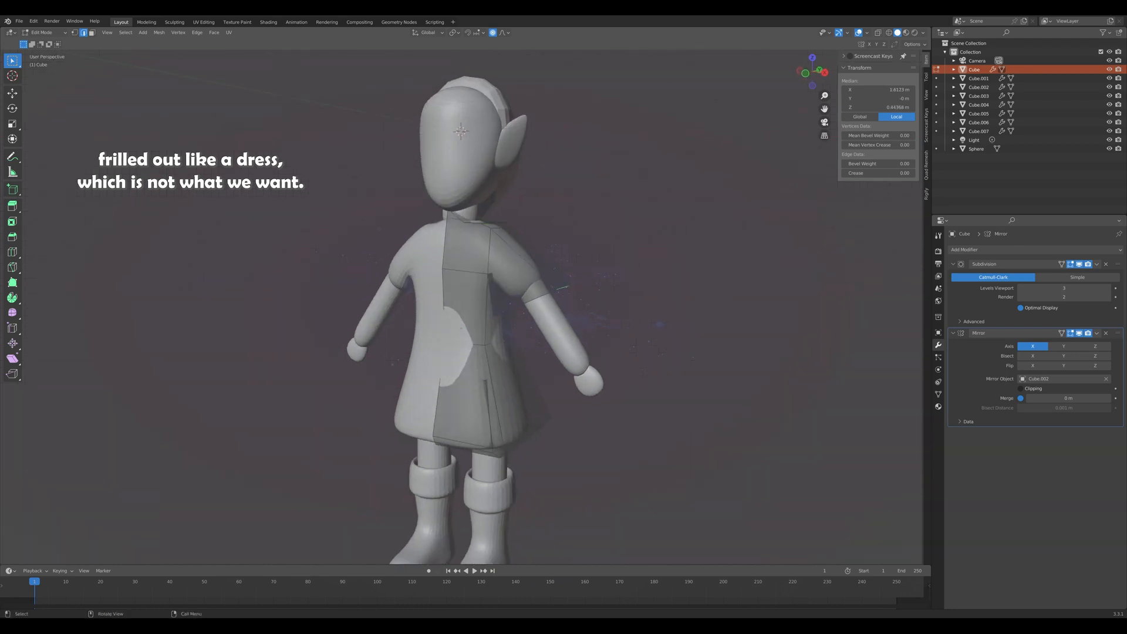
key(KP_1)
key(g)
click(557, 283)
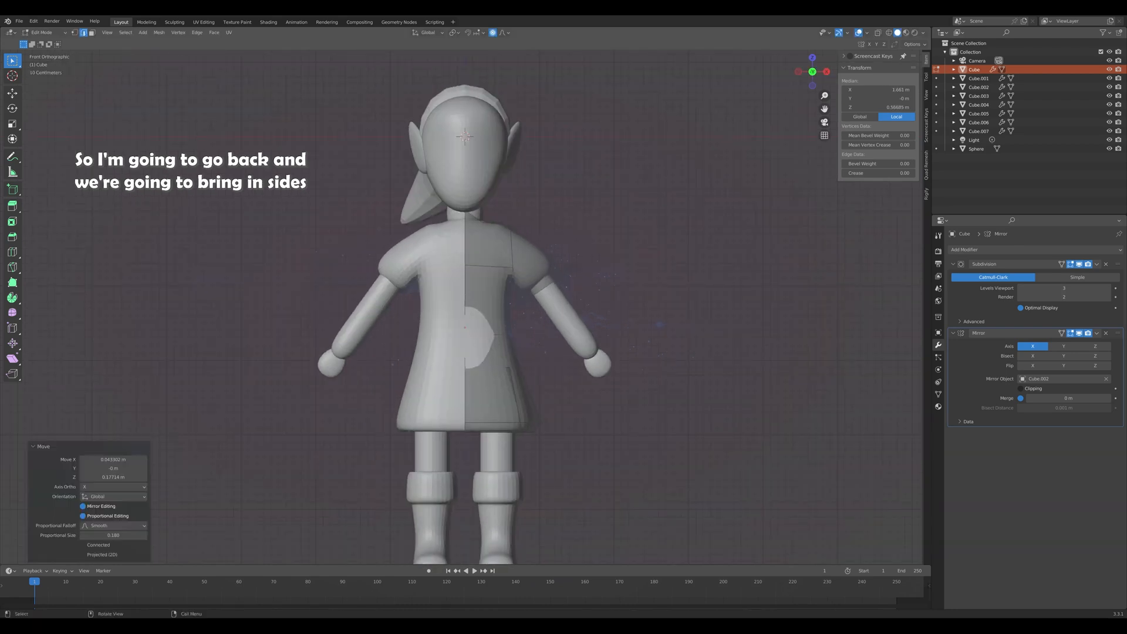
Move the tunic's shoulder edge outward along X and raise the neckline edge along Z.
middle_drag(558, 283, 541, 322)
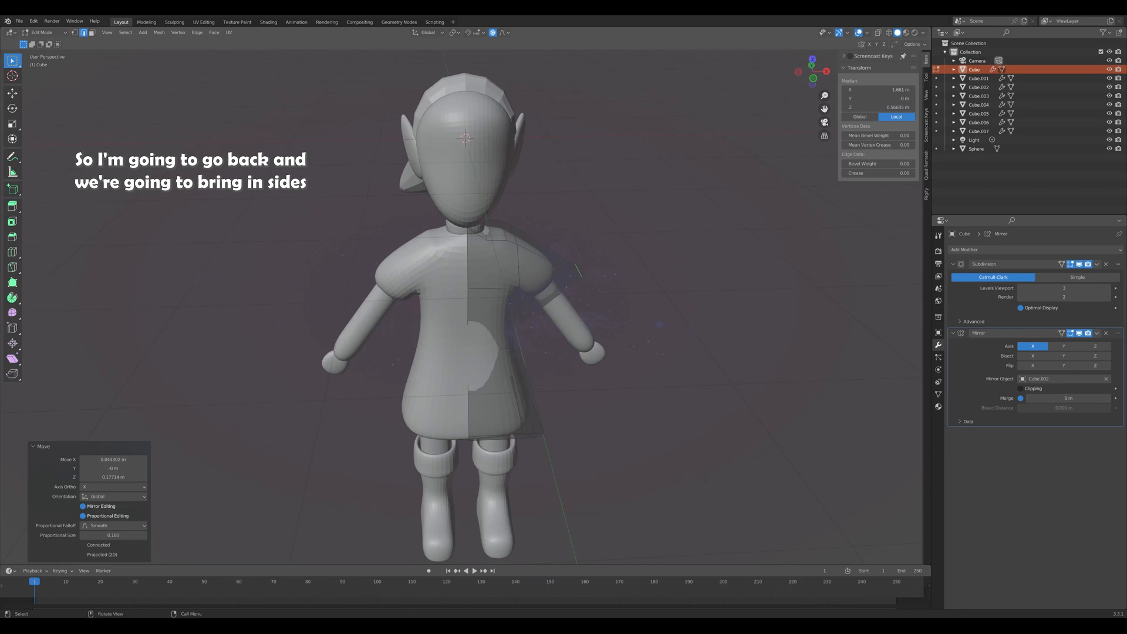
click(510, 226)
key(KP_1)
key(g)
key(x)
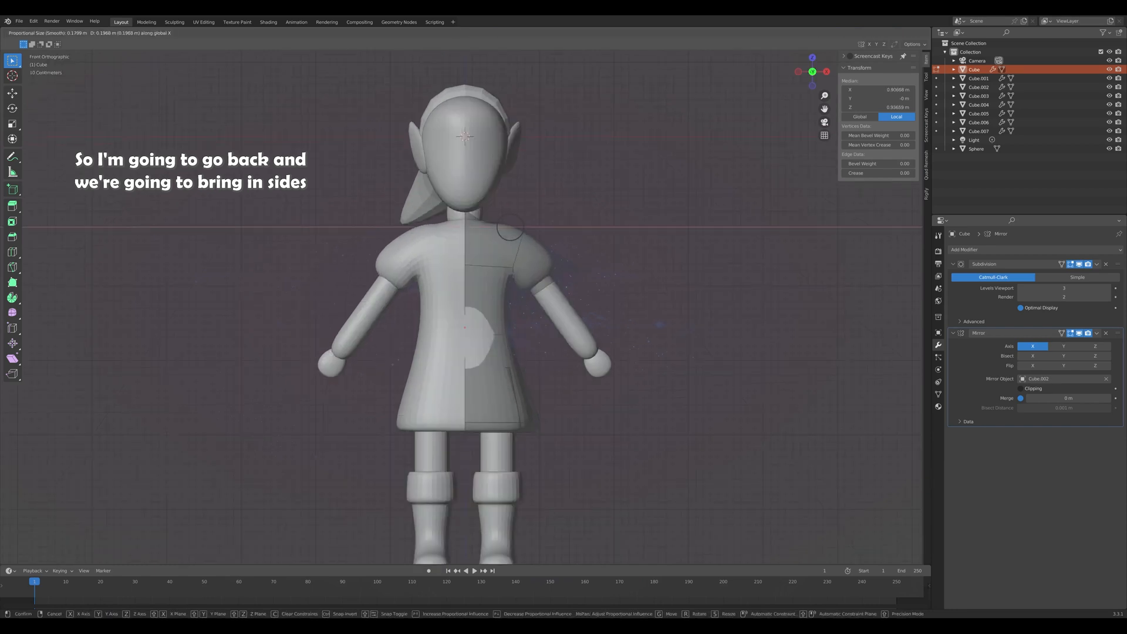
key(z)
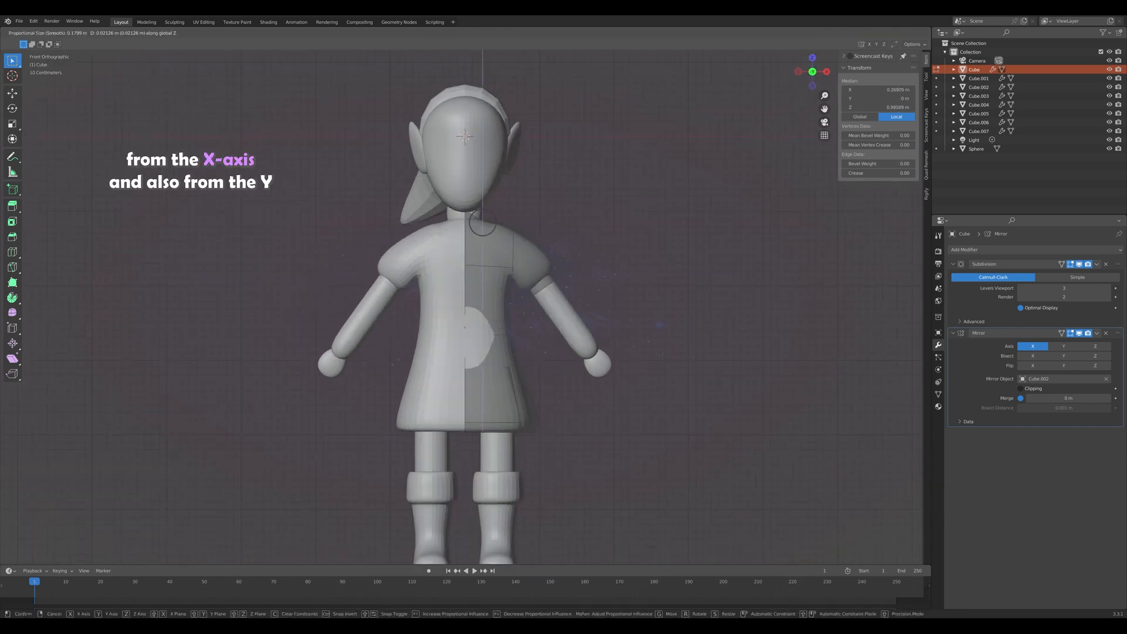
click(494, 226)
Scale the tunic's upper shoulder edges together along Y and leave mesh editing.
scroll(470, 249, down, 3)
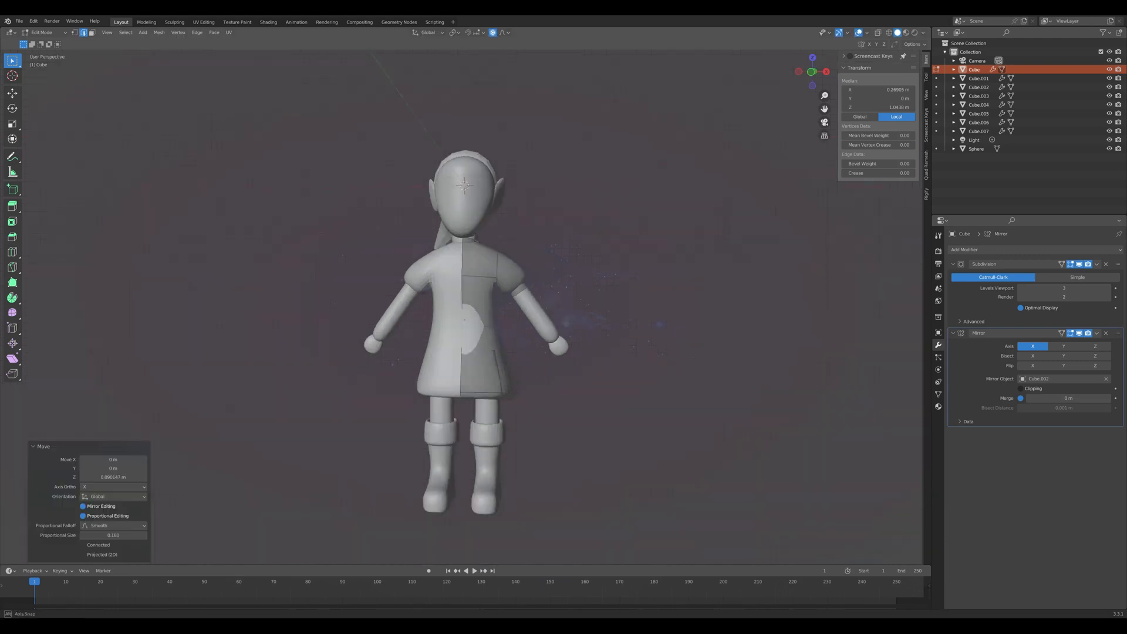
key(KP_3)
middle_drag(482, 252, 505, 280)
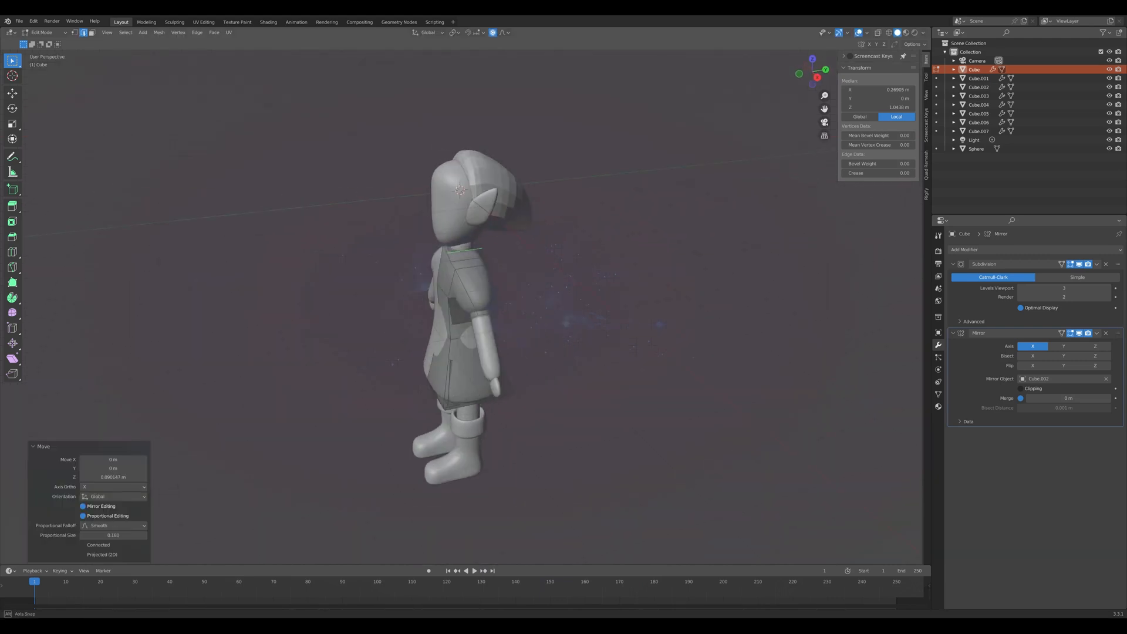
click(448, 249)
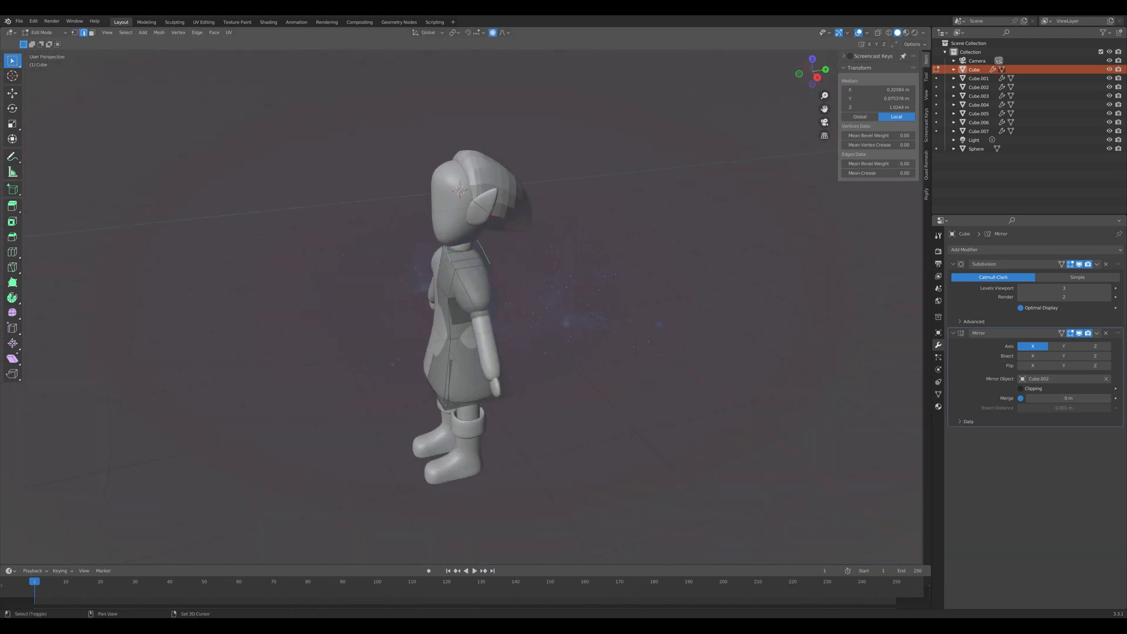
shift+click(494, 288)
middle_drag(494, 288, 499, 339)
key(s)
key(y)
click(469, 265)
key(Tab)
key(KP_3)
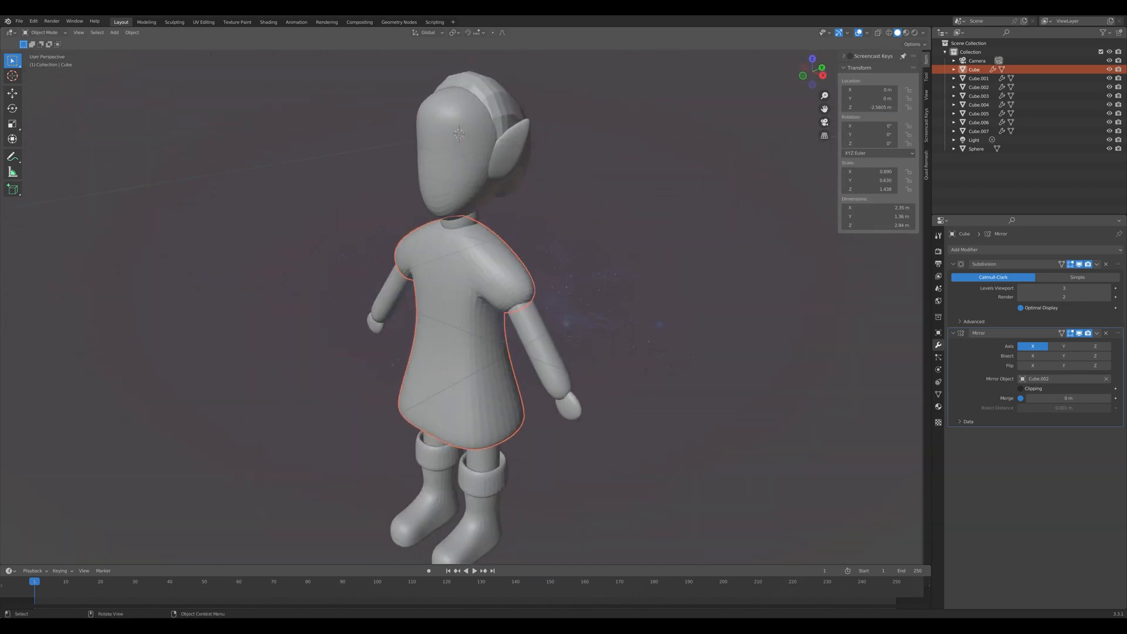
Select the arms and hands together and set their origins to geometry.
click(634, 334)
middle_drag(634, 335, 781, 347)
key(KP_1)
scroll(549, 318, down, 3)
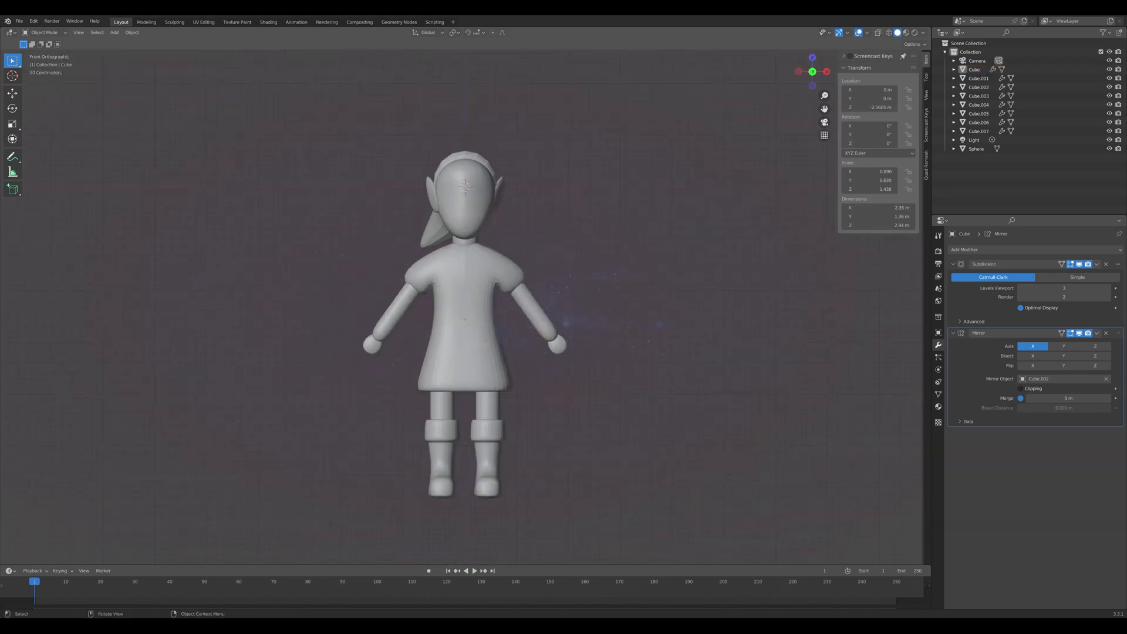
scroll(549, 317, up, 1)
click(549, 317)
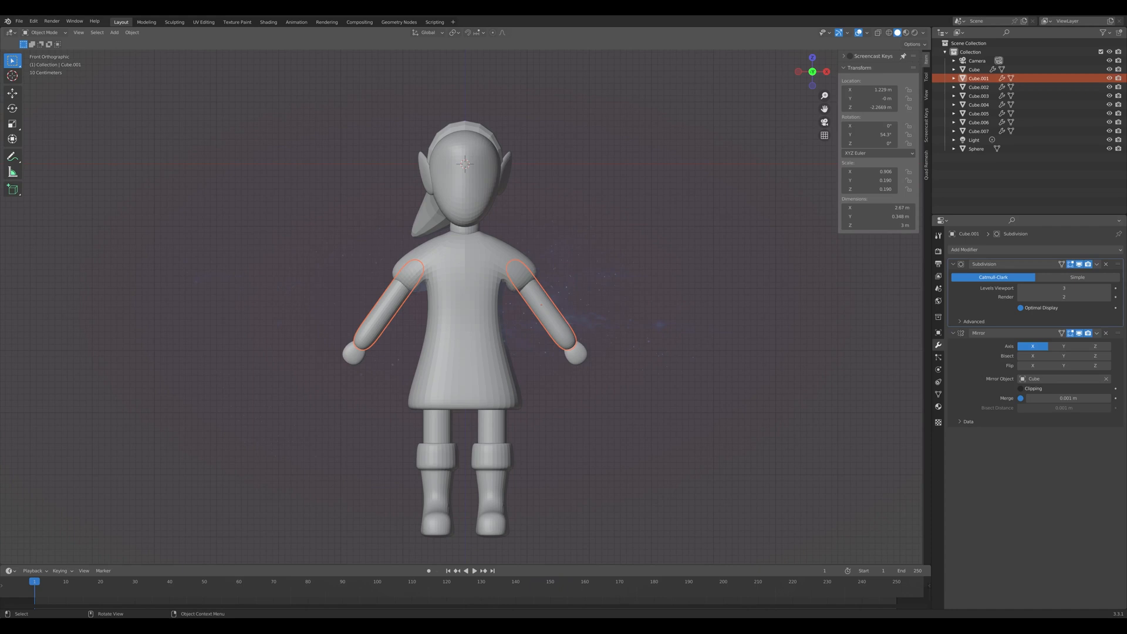
drag(612, 302, 551, 379)
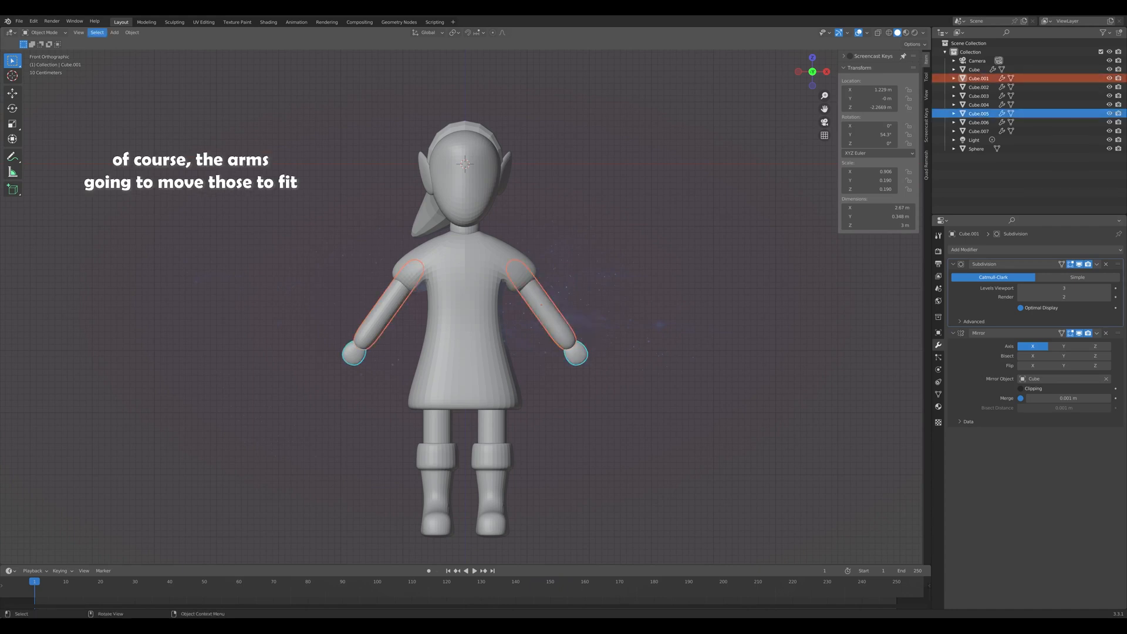
click(132, 32)
mouse_move(154, 52)
click(232, 61)
Rotate the arms and hands -6.43° about Y and move them outward about 0.16 m along X.
key(r)
key(y)
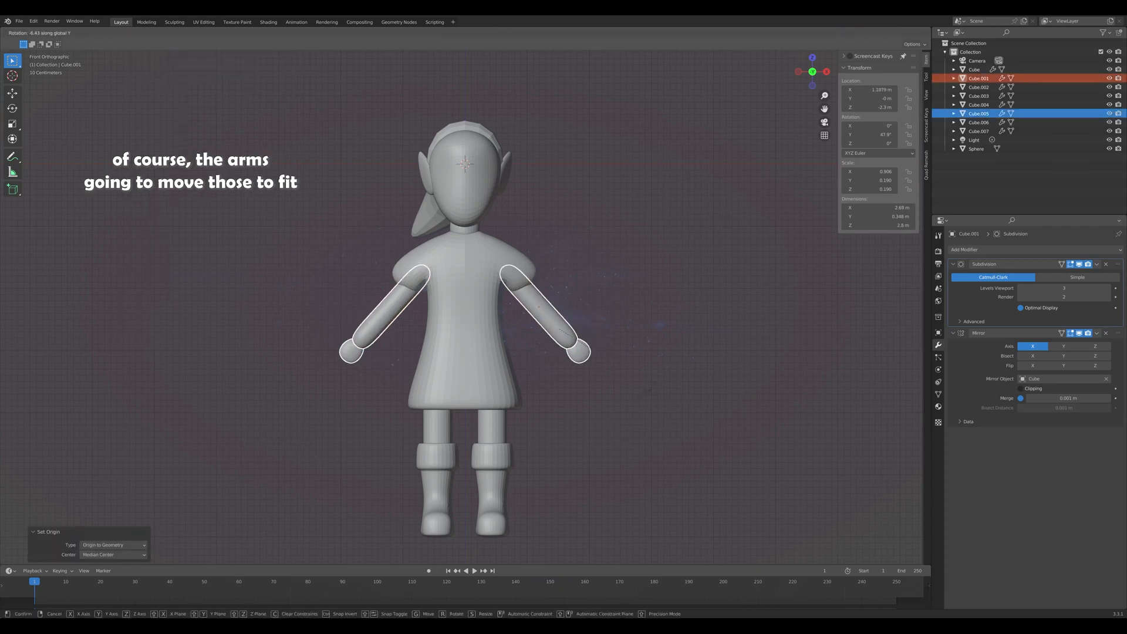
key(Return)
key(g)
key(x)
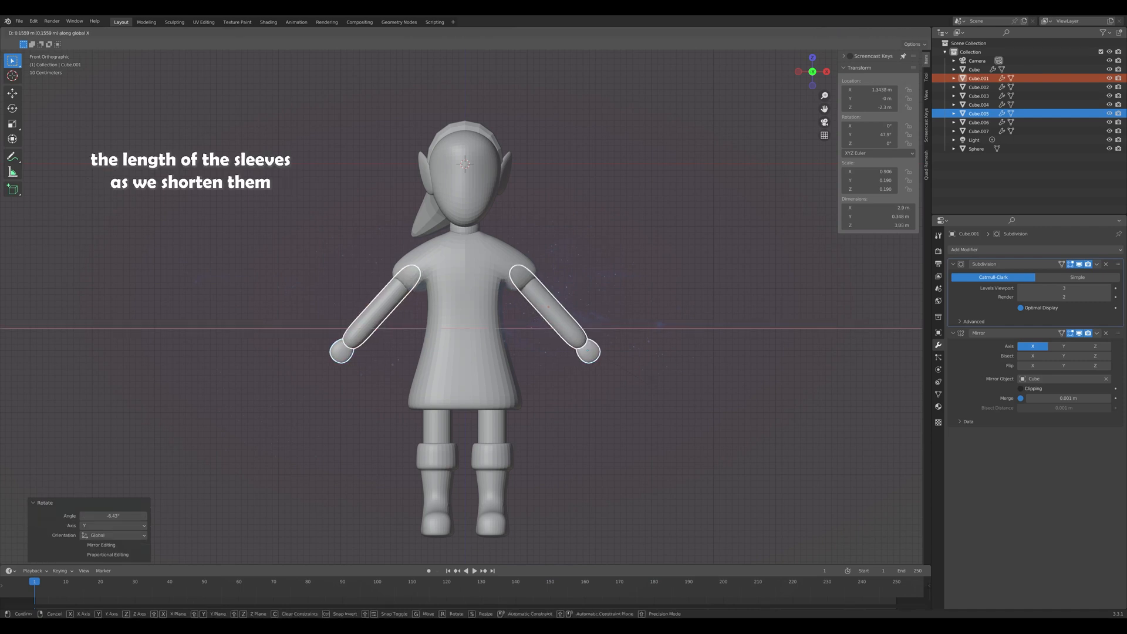
key(Return)
Rotate the arms and hands a further -5.26° about Y and shift them outward and up along their local Z axis.
key(r)
key(y)
key(Return)
key(g)
key(z)
key(z)
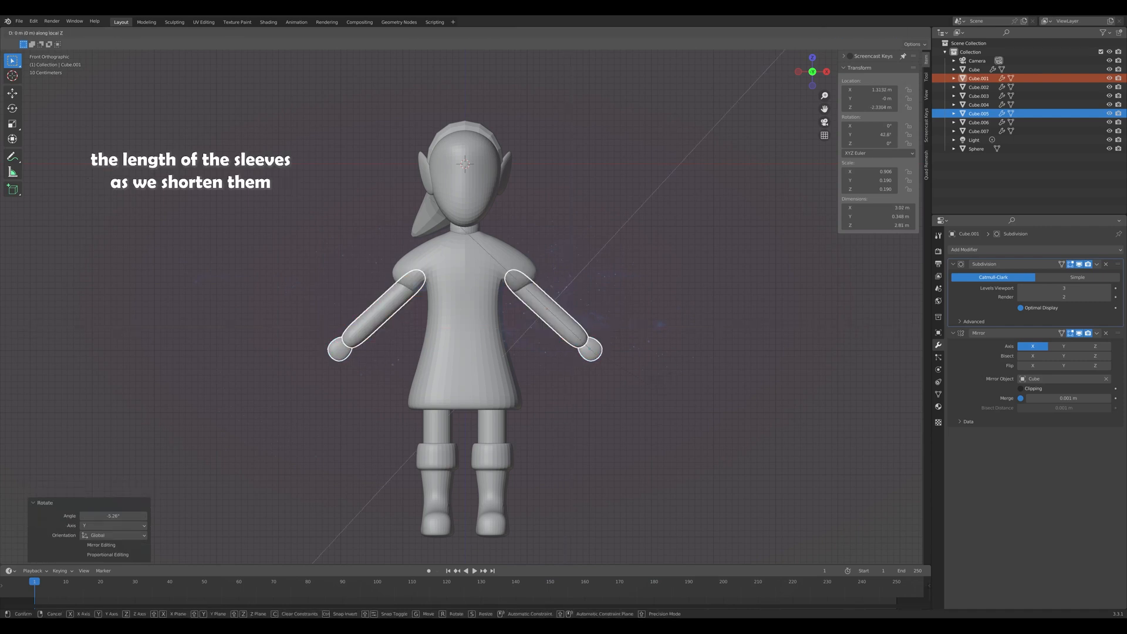
key(Return)
key(alt+a)
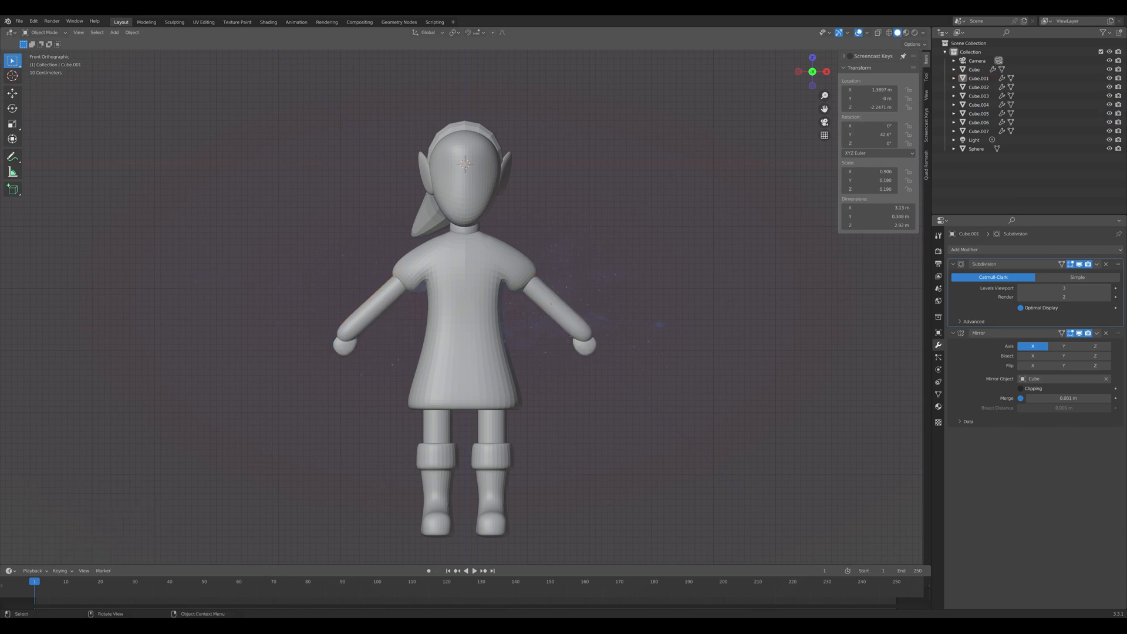
Move the hands outward along X by about 0.17 m to the ends of the arms.
click(585, 345)
key(g)
key(x)
key(Return)
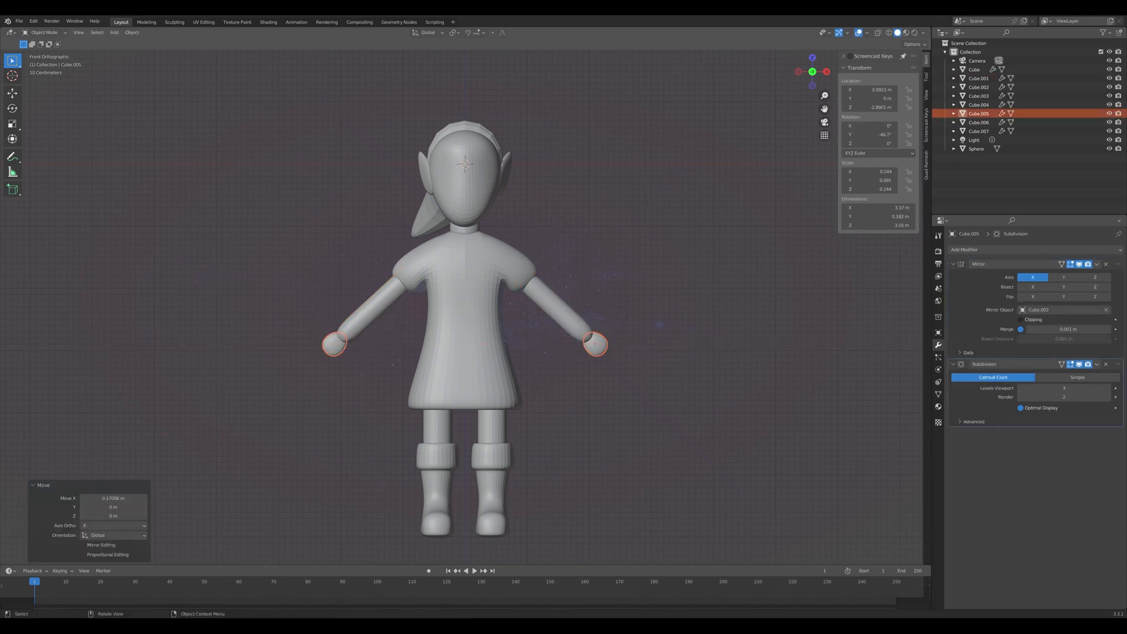
key(alt+a)
key(KP_3)
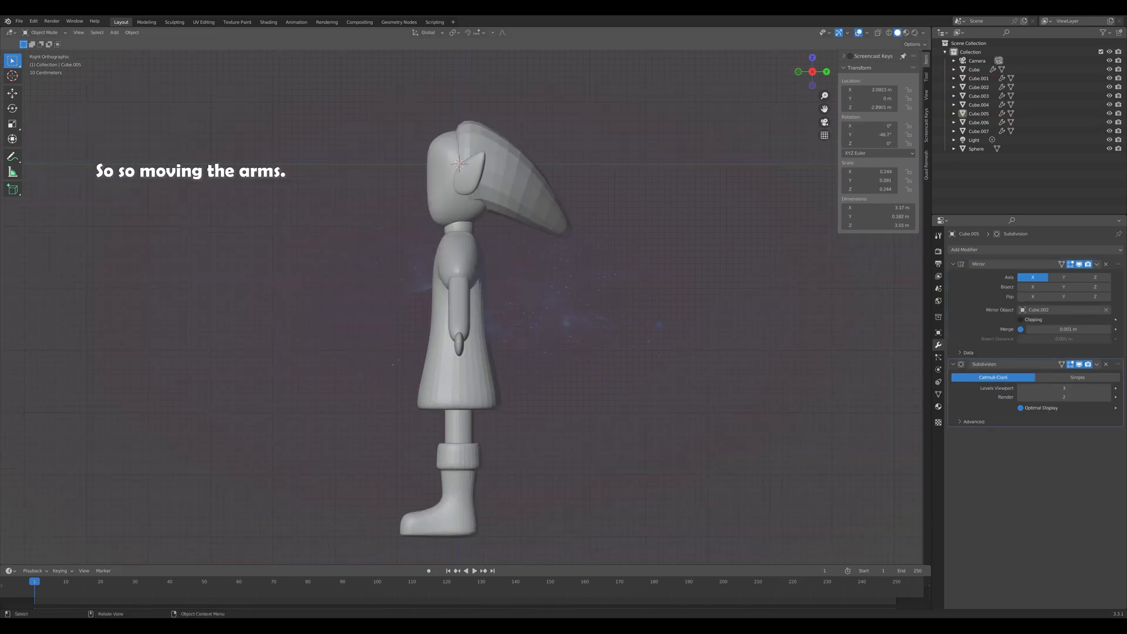
key(KP_1)
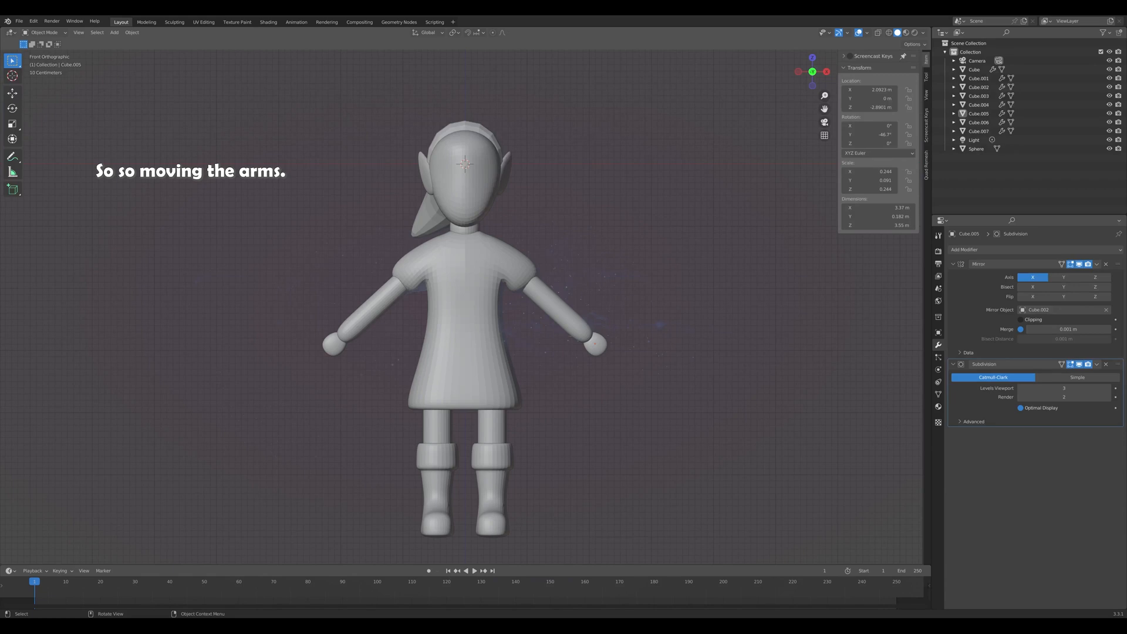
Move the tunic's underarm edge about 0.11 m outward, and then shift it about 0.11 m inward and 0.28 m up.
click(476, 311)
key(Tab)
middle_drag(476, 311, 476, 298)
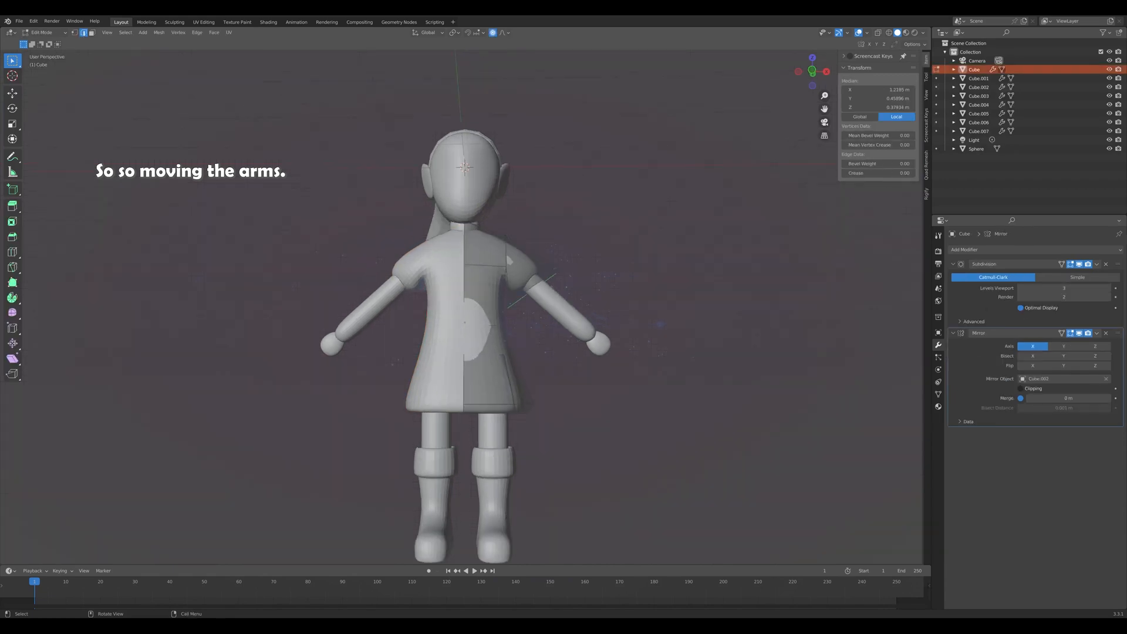
key(KP_1)
key(g)
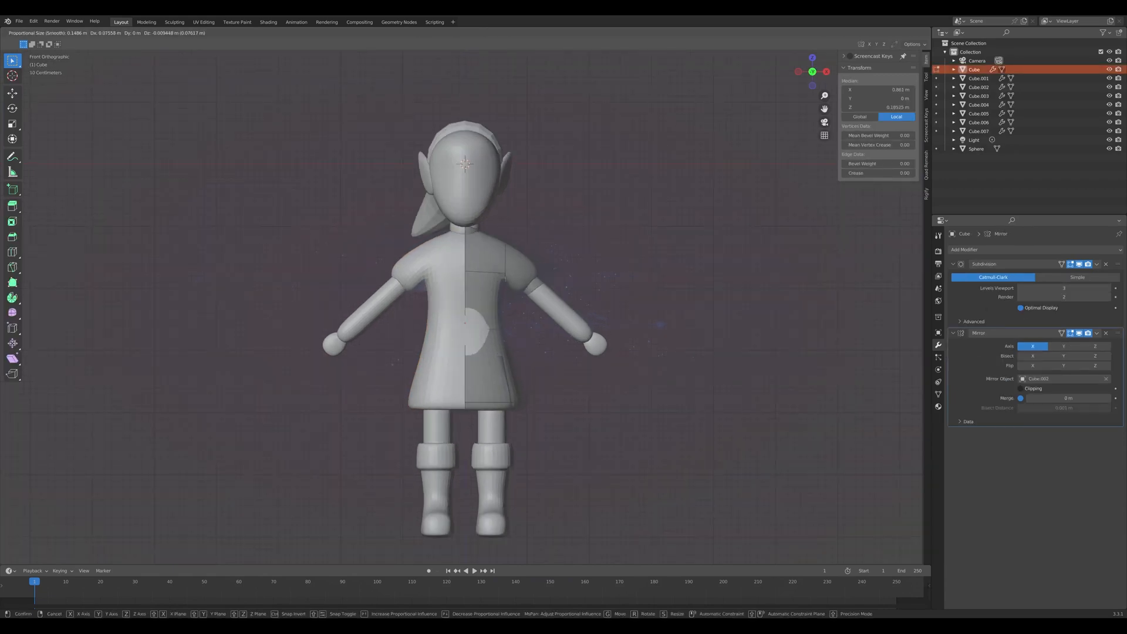
key(Return)
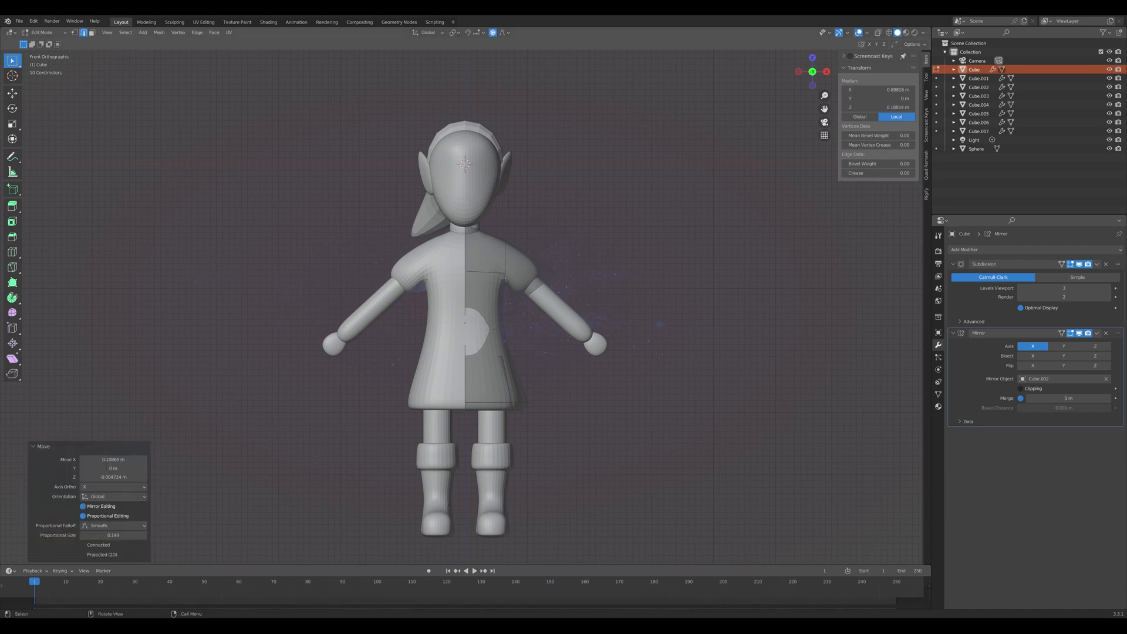
key(g)
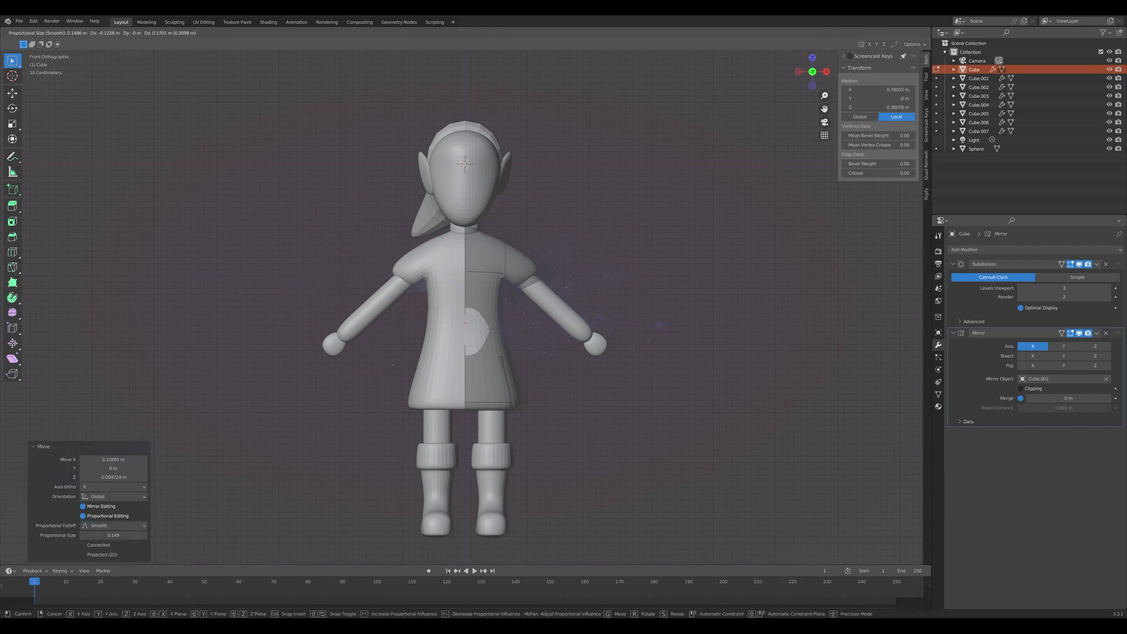
key(Return)
middle_drag(528, 352, 479, 364)
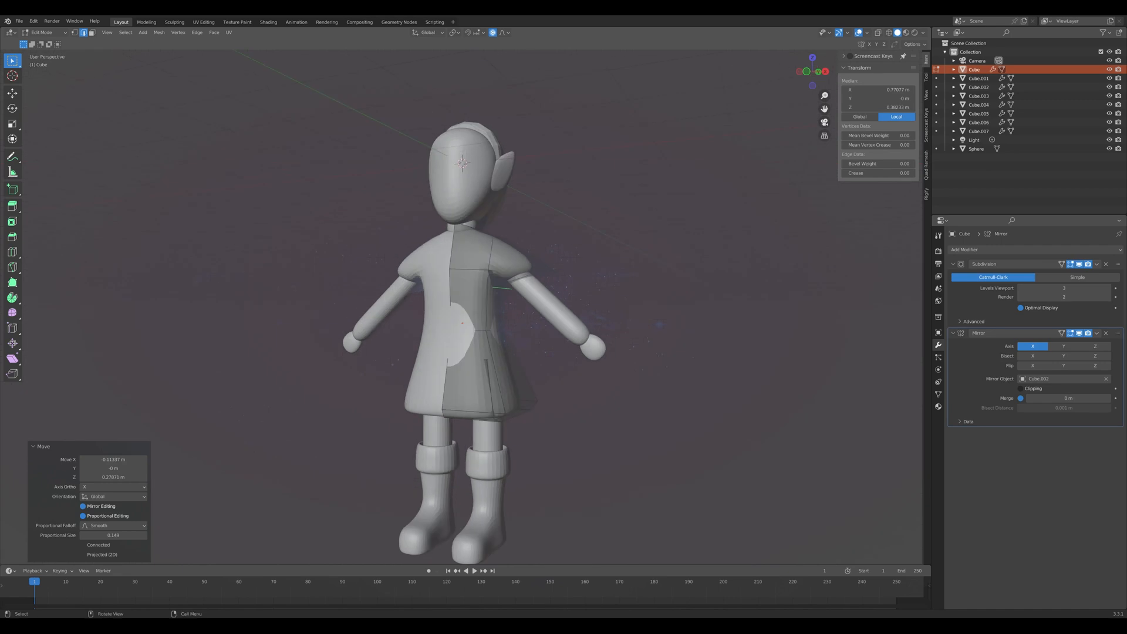
Shorten the tunic's sleeve by moving its end inward and up, and leave mesh editing.
click(517, 405)
key(KP_1)
key(g)
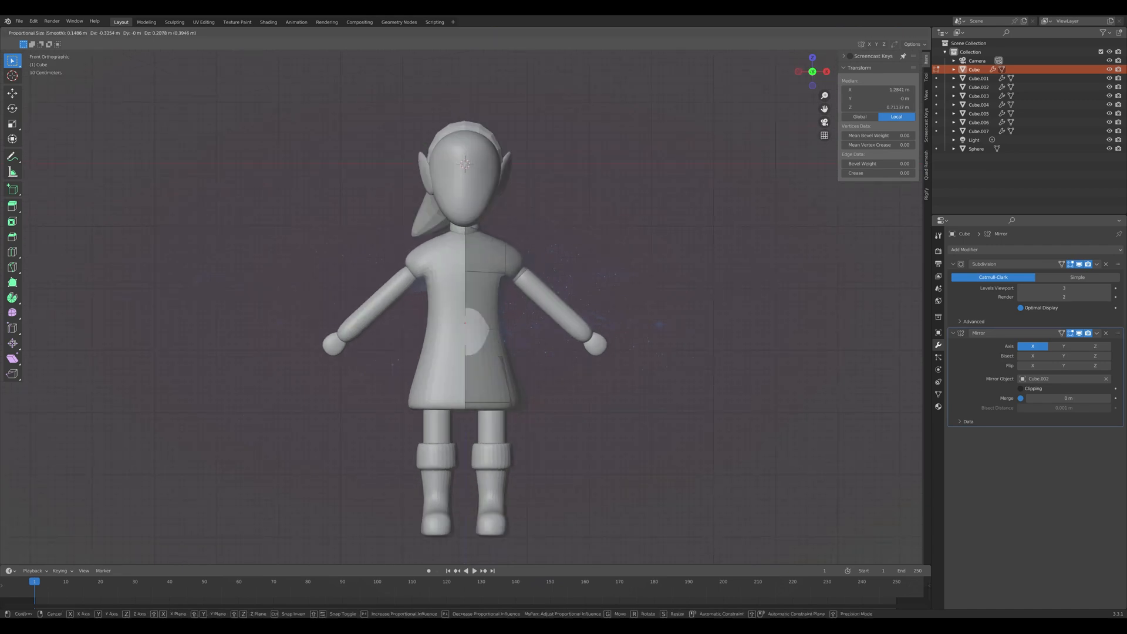
click(535, 259)
middle_drag(536, 259, 467, 276)
key(Tab)
Raise the arms and hands together about 0.08 m along Z to line up with the shortened sleeves.
click(541, 307)
key(KP_1)
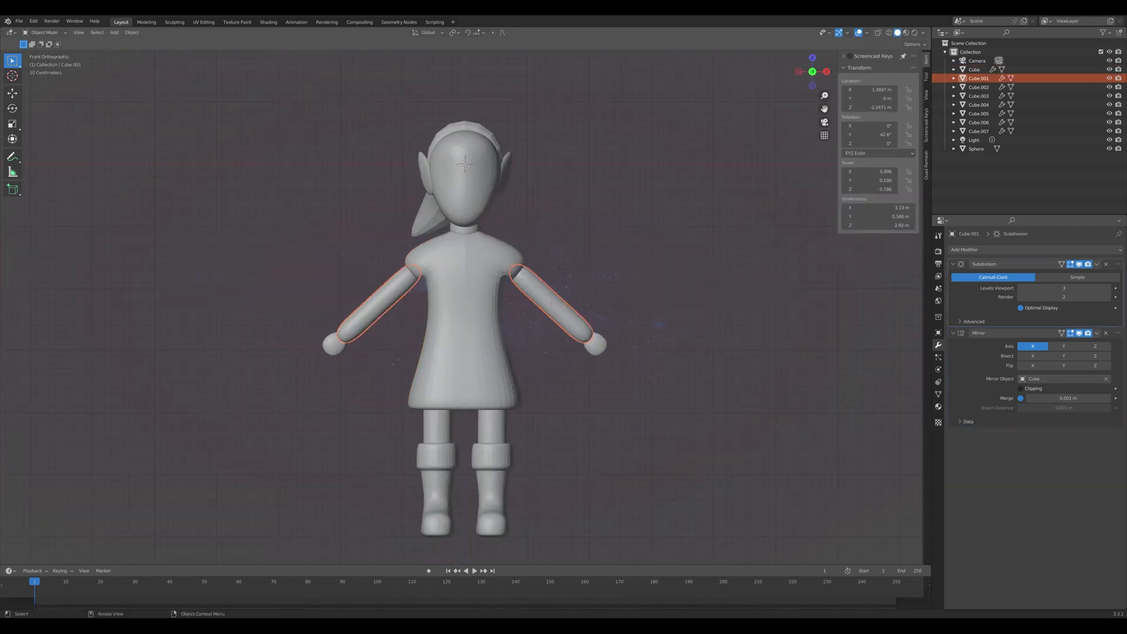
shift+drag(586, 295, 614, 340)
key(g)
key(z)
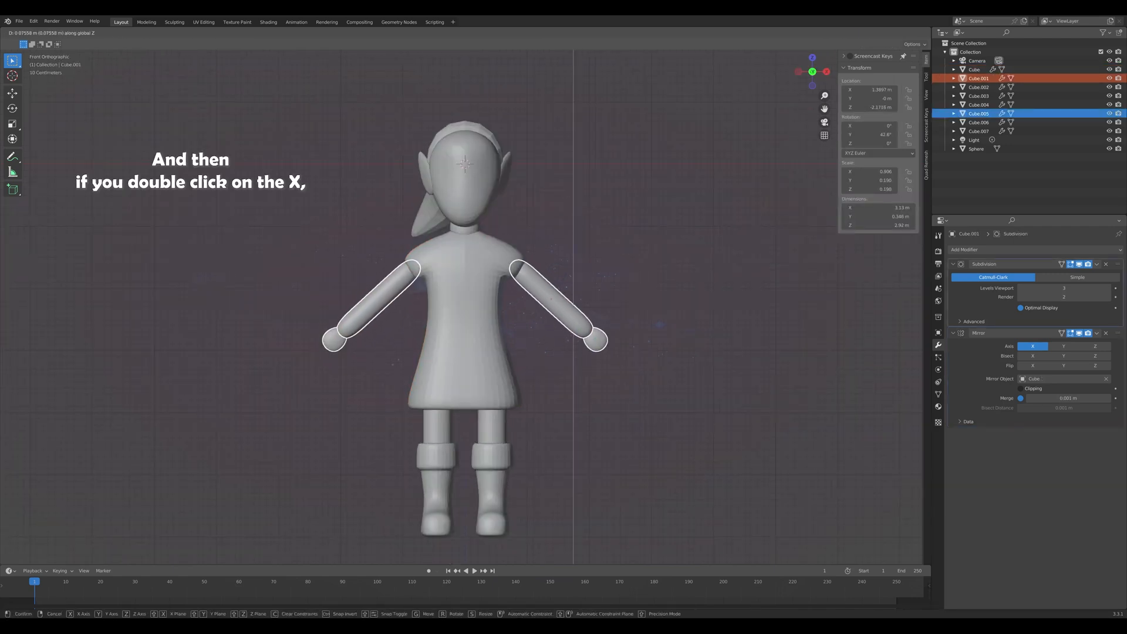
click(615, 335)
click(618, 333)
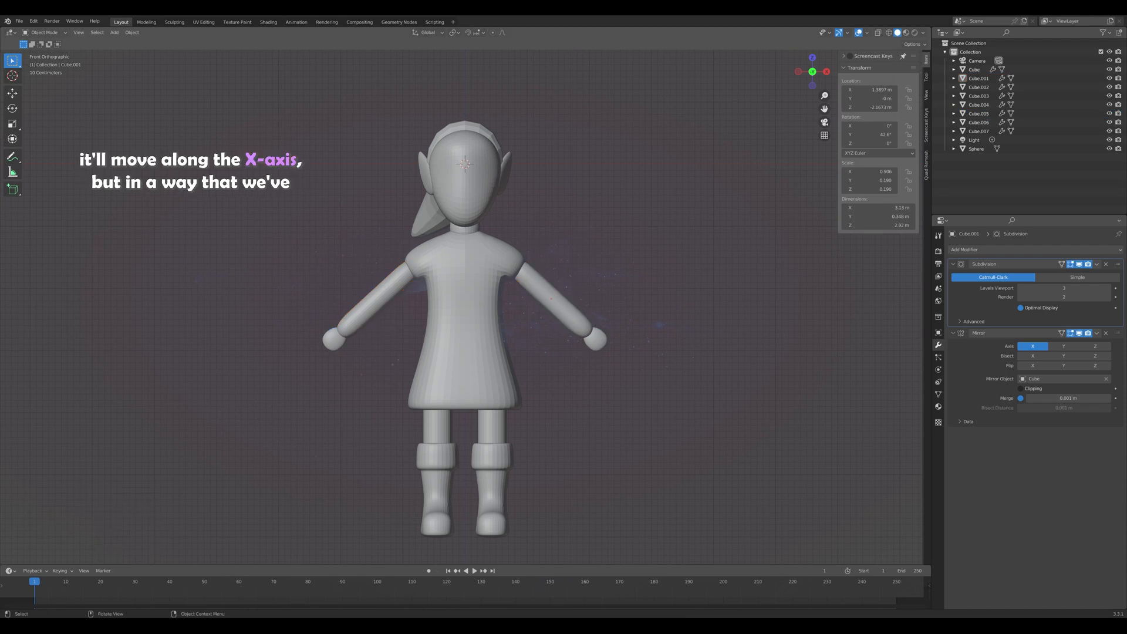
Move the arms and hands together along their local X axis so the arms slide into the sleeves.
drag(573, 282, 612, 360)
key(g)
key(z)
key(z)
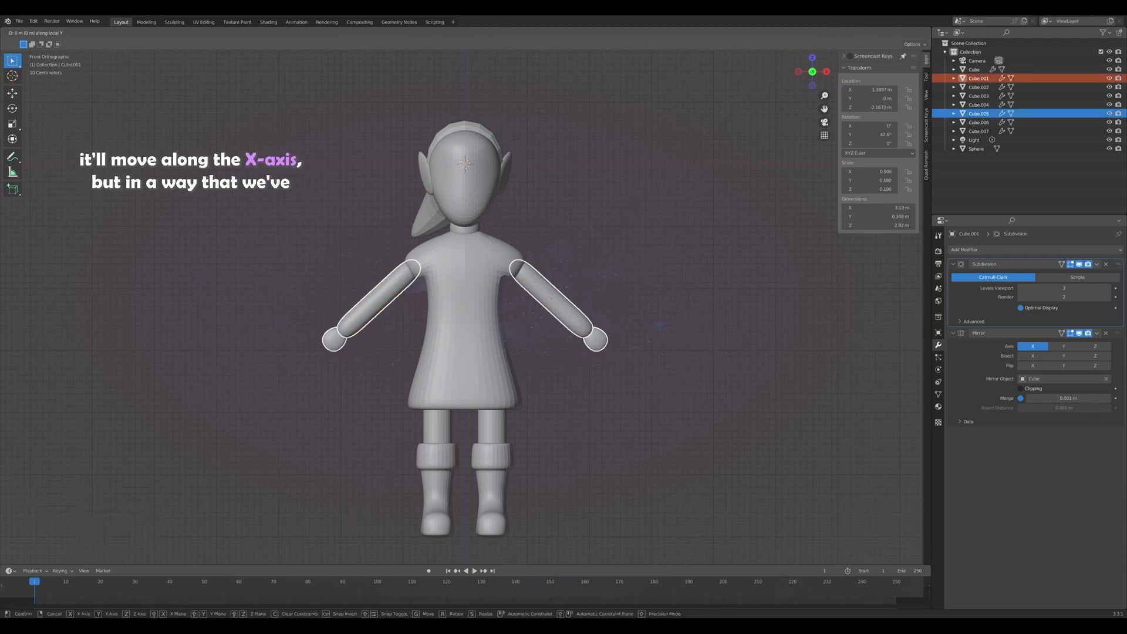
key(x)
key(x)
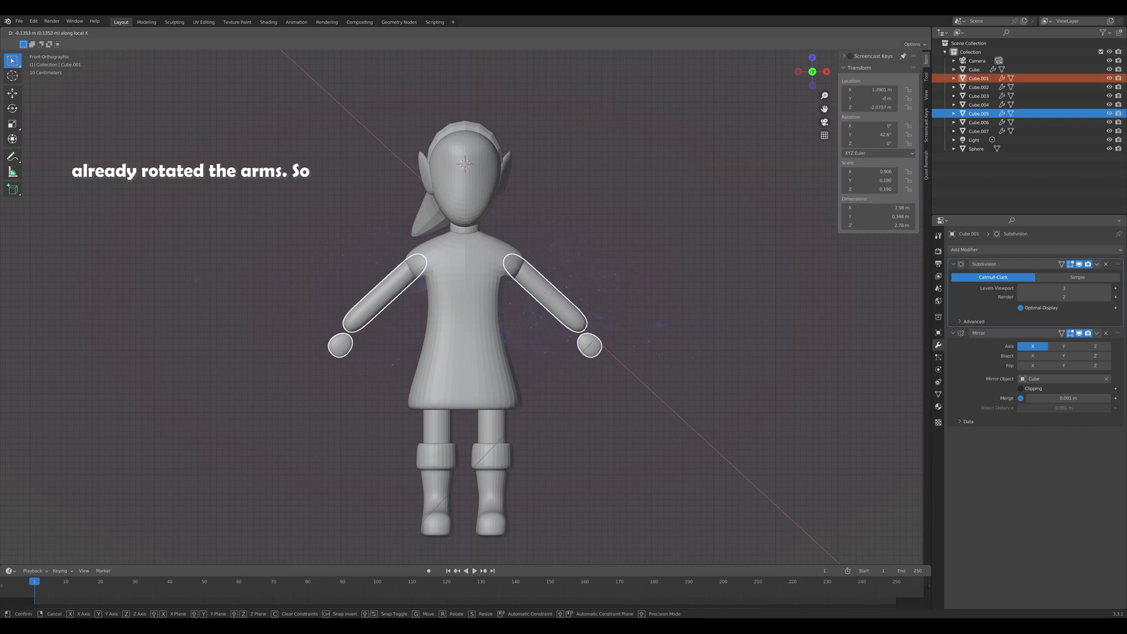
click(589, 343)
Raise only the hands about 0.21 m along Z to meet the ends of the arms.
click(589, 346)
key(g)
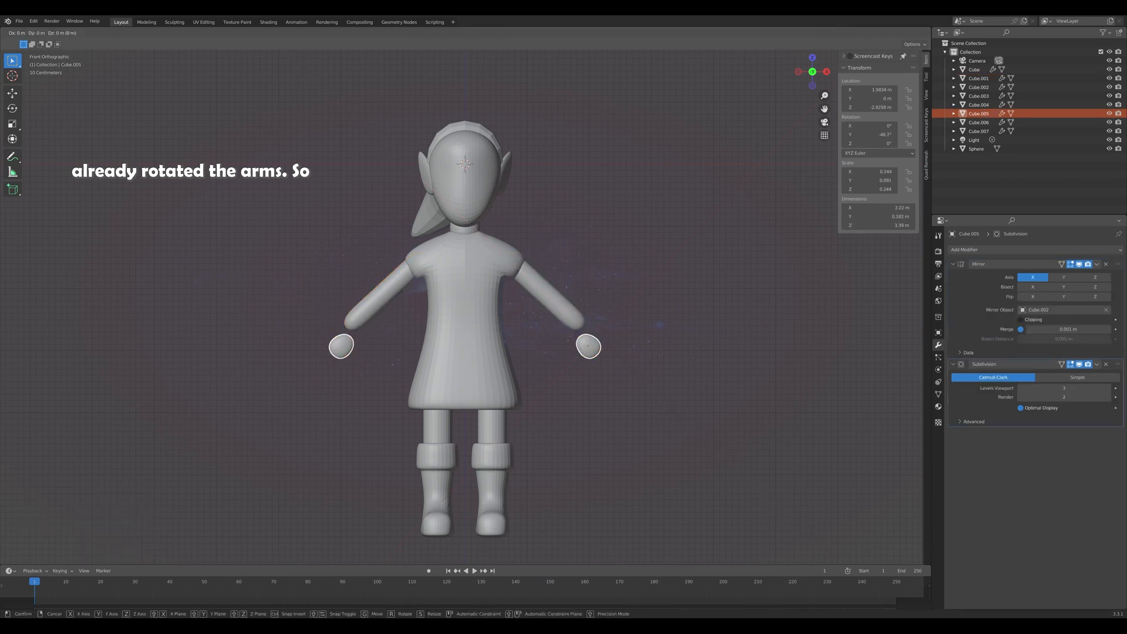
key(x)
key(z)
click(588, 330)
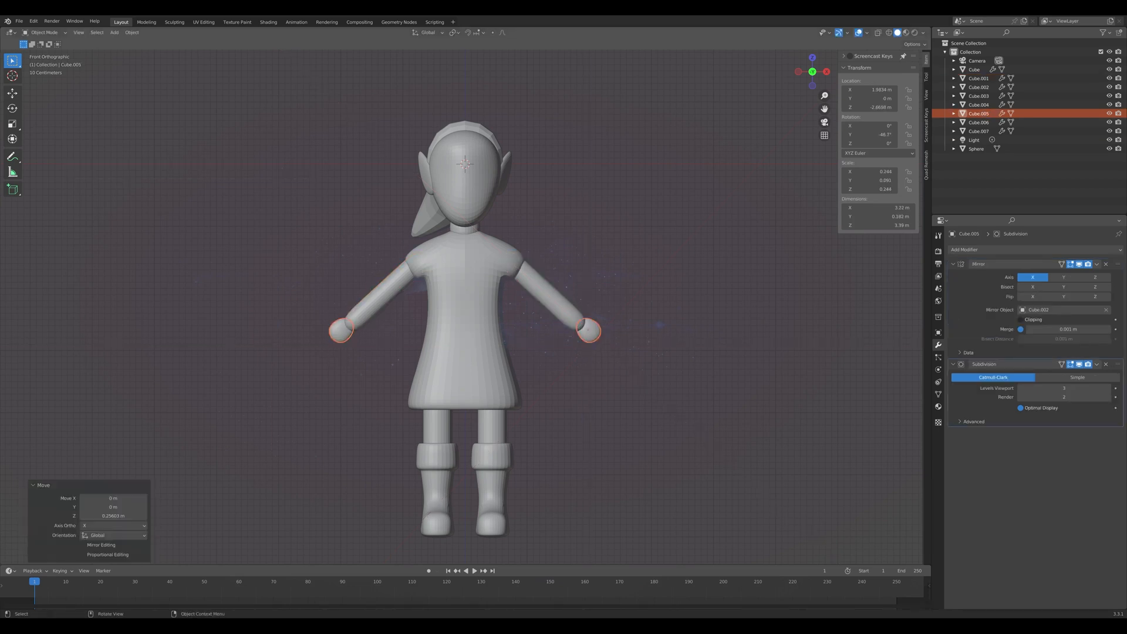
click(640, 335)
Inspect the fit of the sleeves, arms and hands from the side and front.
middle_drag(640, 335, 514, 343)
key(KP_3)
key(KP_1)
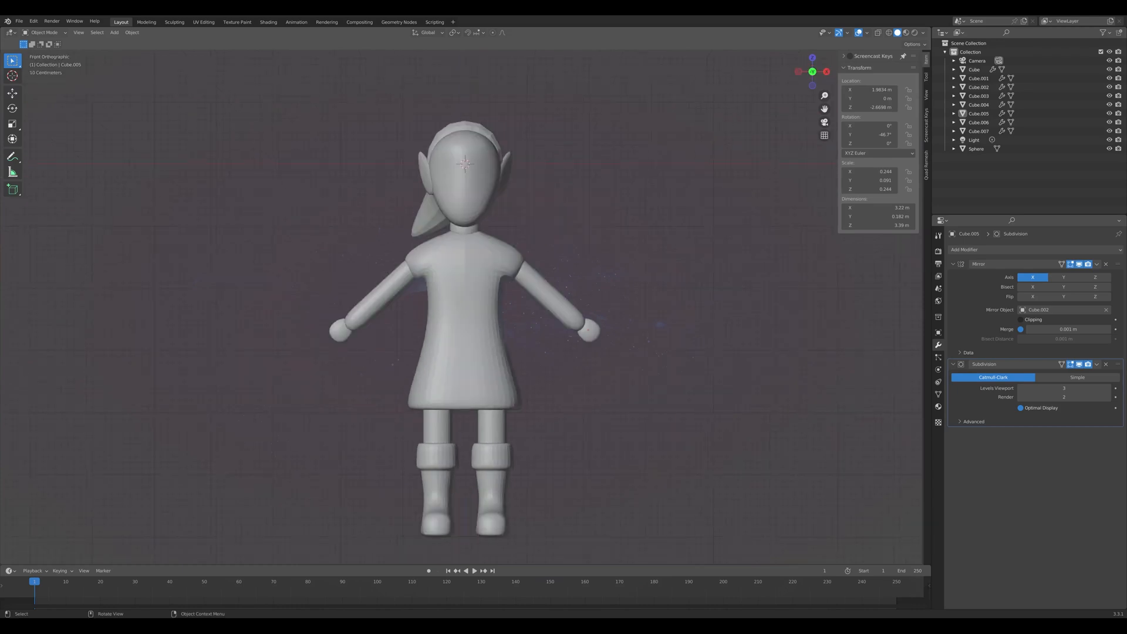
key(KP_3)
key(KP_1)
scroll(465, 306, down, 2)
scroll(465, 307, up, 2)
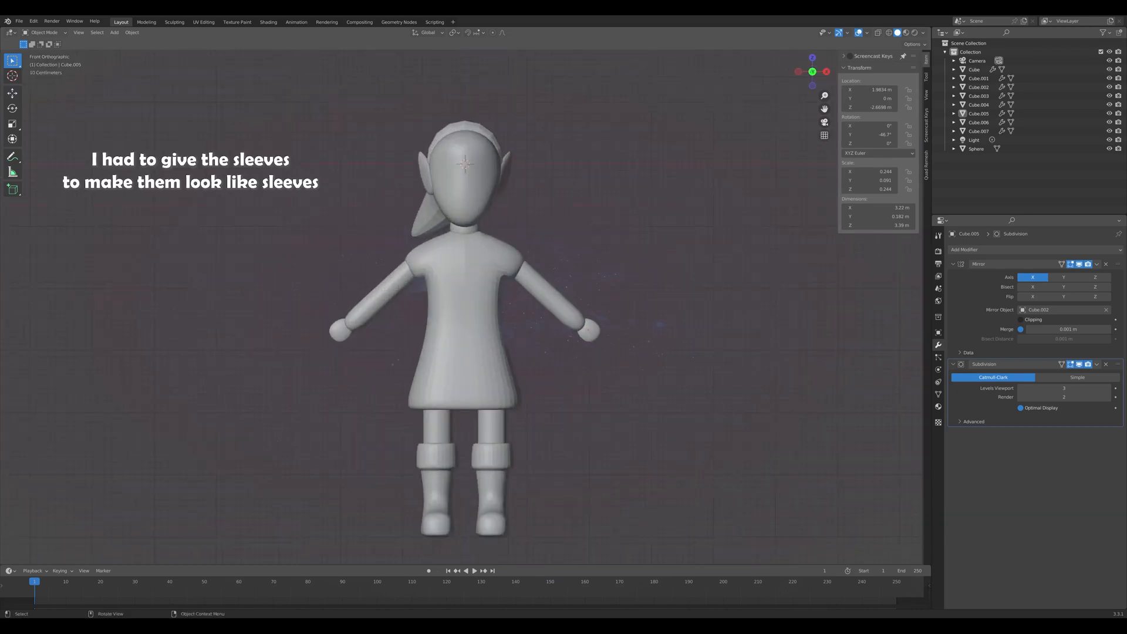
Lower the arms and hands together slightly along Z and deselect them.
click(470, 317)
click(380, 298)
shift+drag(321, 278, 371, 387)
key(g)
key(z)
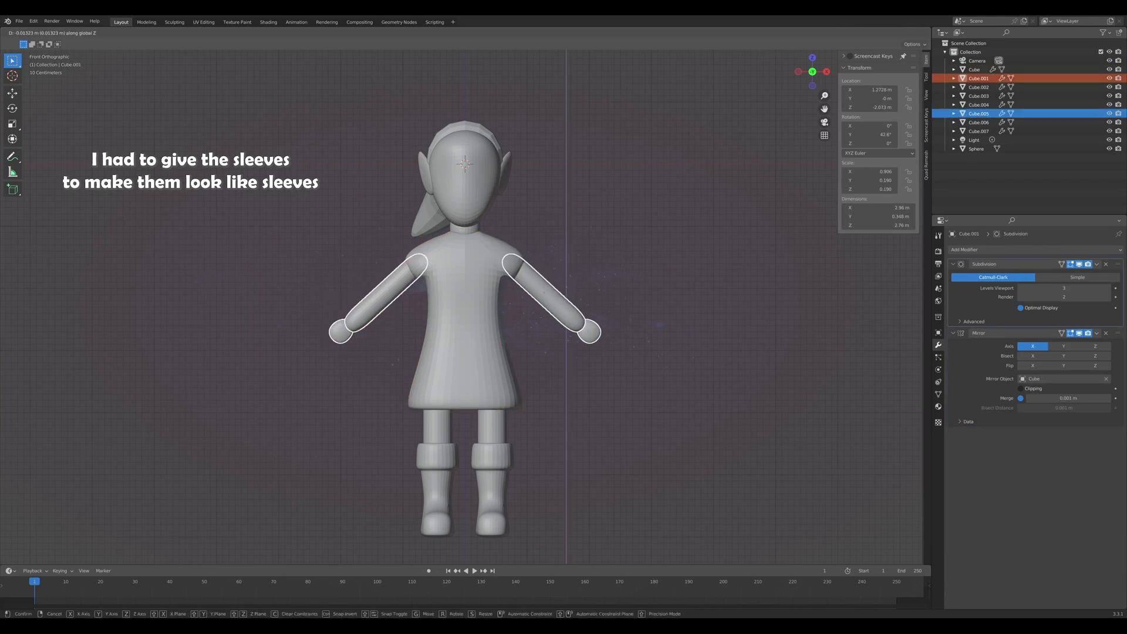
click(371, 388)
click(371, 389)
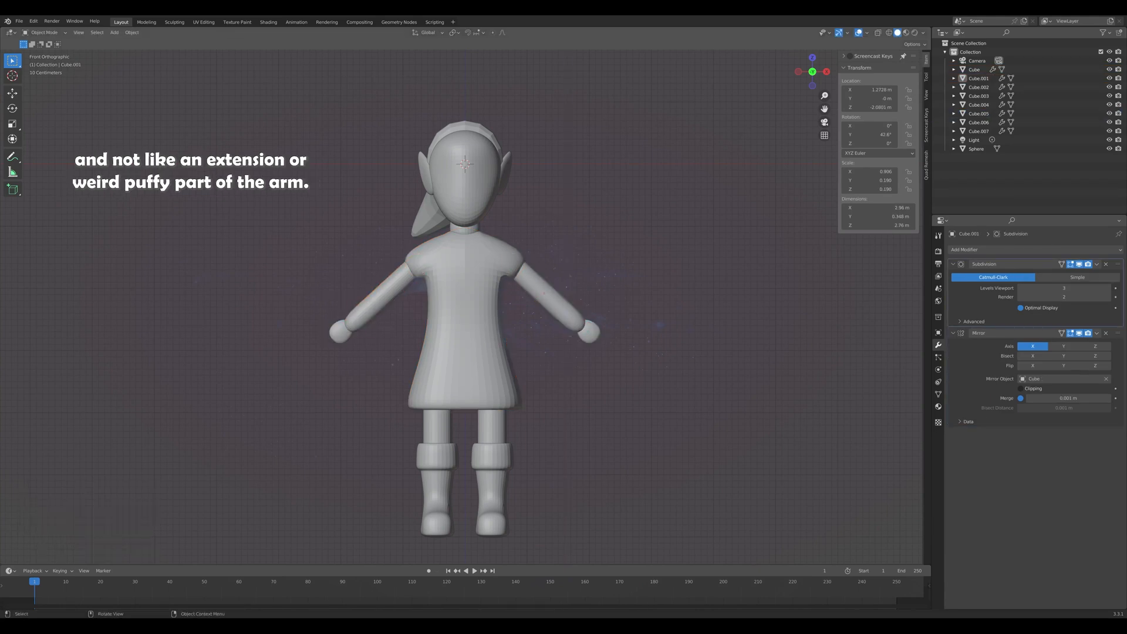
Inset the end face of the tunic's sleeve by about 0.15 m.
mouse_move(371, 388)
middle_down()
mouse_move(359, 392)
mouse_move(528, 384)
mouse_move(405, 389)
mouse_move(423, 371)
mouse_move(358, 373)
middle_up()
key(KP_1)
click(458, 368)
key(Tab)
click(359, 374)
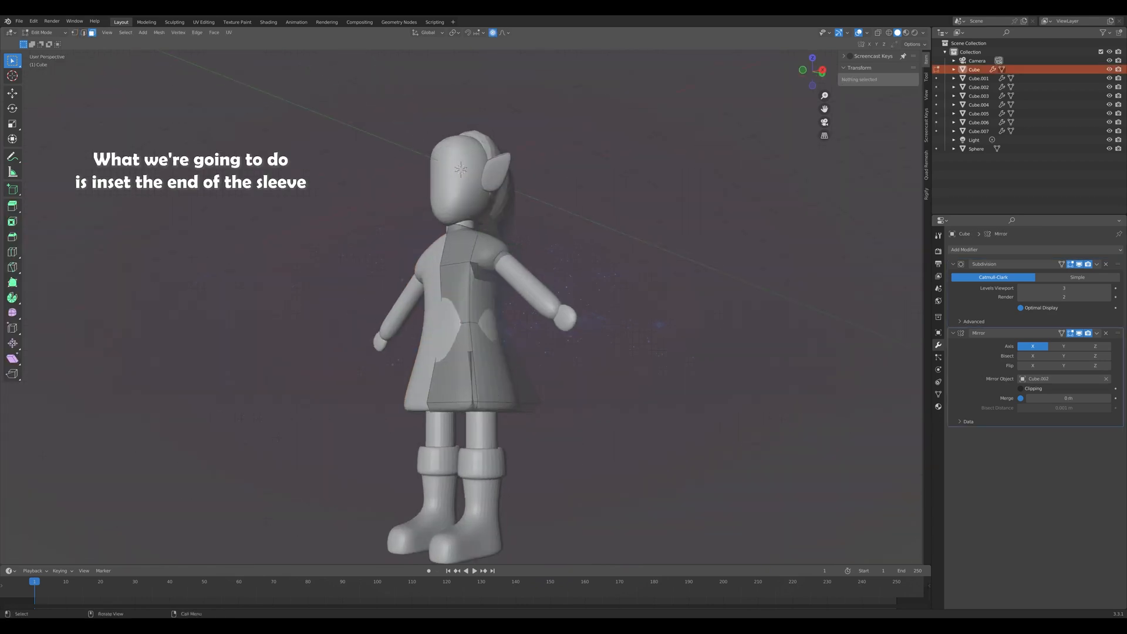
click(506, 268)
key(i)
click(552, 310)
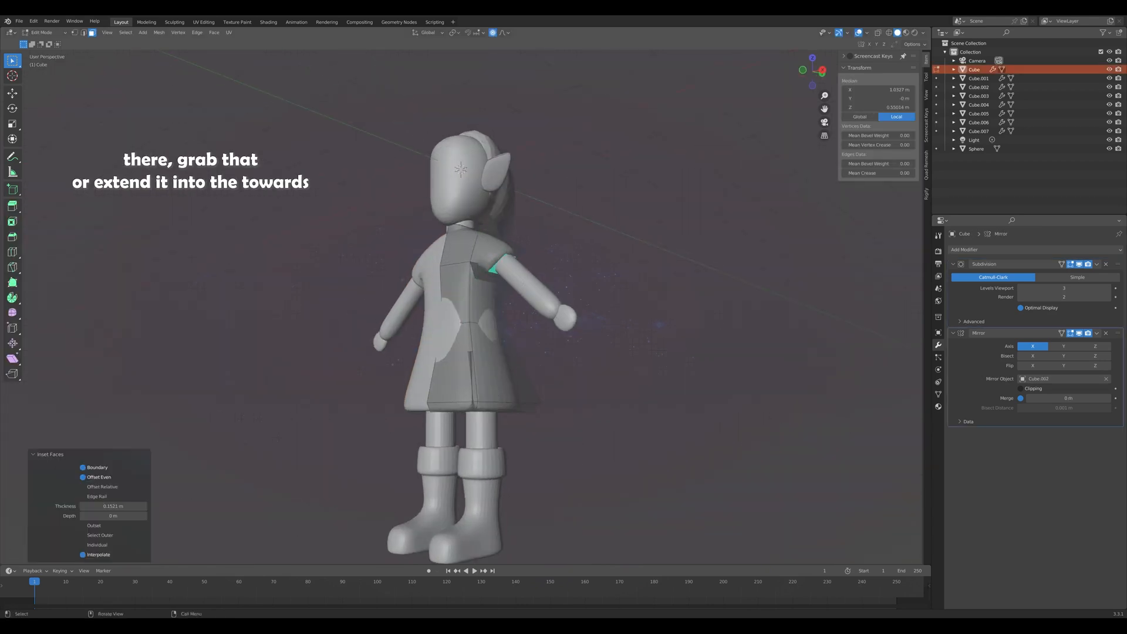
Extrude the inset face back into the sleeve to hollow its opening and leave mesh editing.
key(e)
click(543, 302)
mouse_move(543, 303)
middle_down()
mouse_move(763, 305)
mouse_move(499, 305)
mouse_move(587, 306)
mouse_move(570, 306)
mouse_move(561, 252)
mouse_move(561, 294)
mouse_move(481, 305)
mouse_move(555, 305)
middle_up()
key(Tab)
click(605, 305)
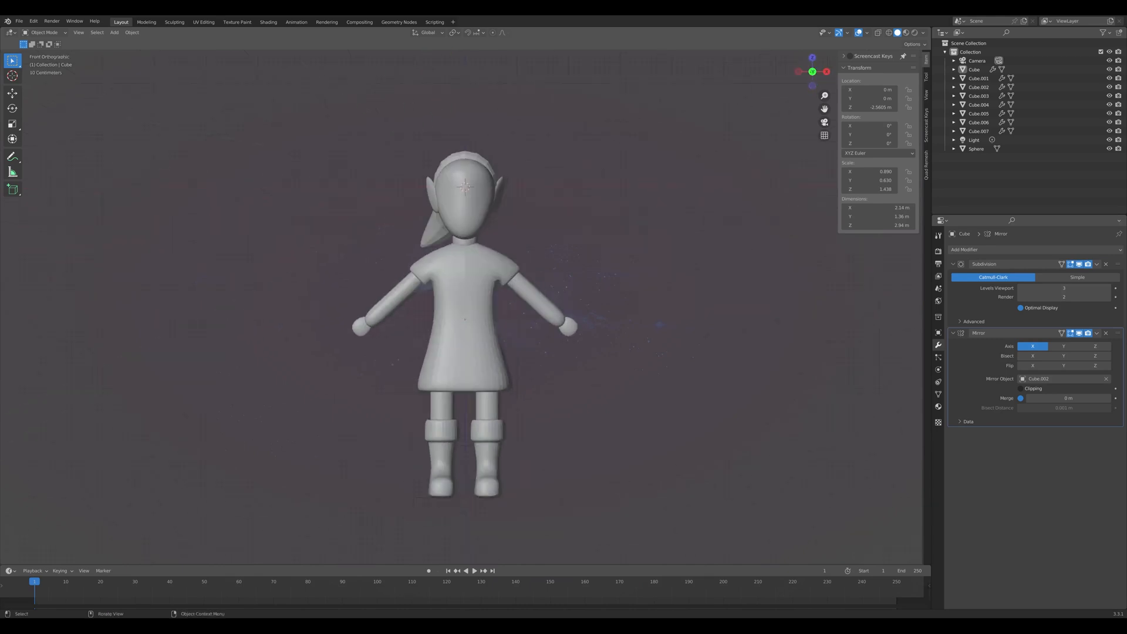
Move the side edges of the tunic's hem inward along X for a straighter fit and leave mesh editing.
click(476, 320)
key(Tab)
alt+middle_drag(475, 320, 481, 320)
middle_drag(572, 376, 524, 369)
click(521, 410)
key(2)
click(520, 406)
shift+click(517, 414)
middle_drag(518, 415, 564, 410)
key(KP_1)
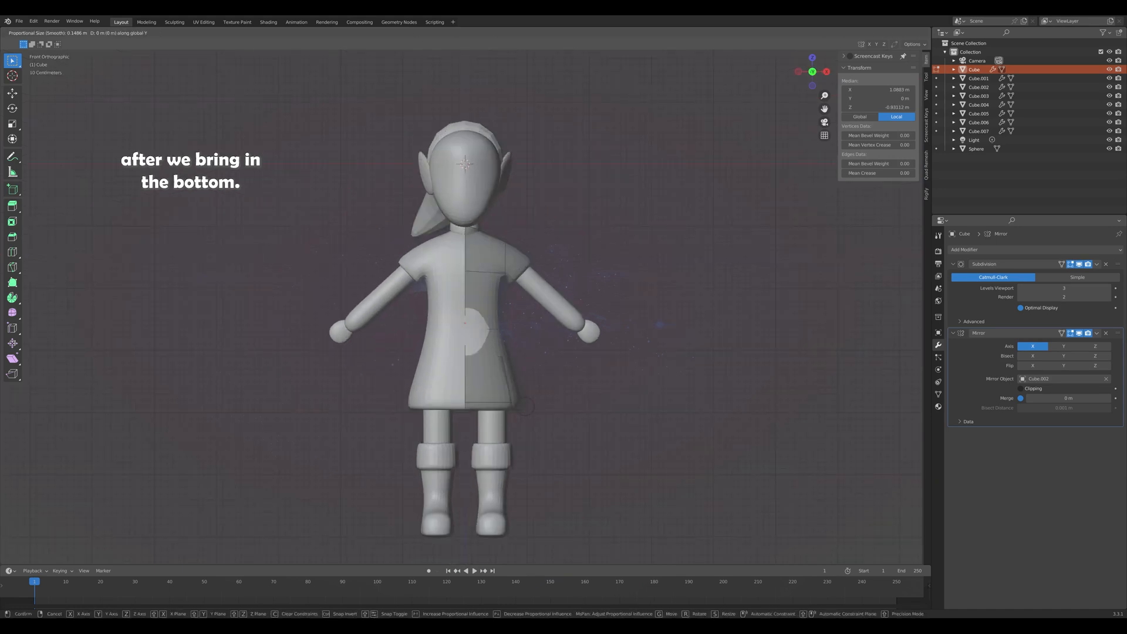
key(g)
key(x)
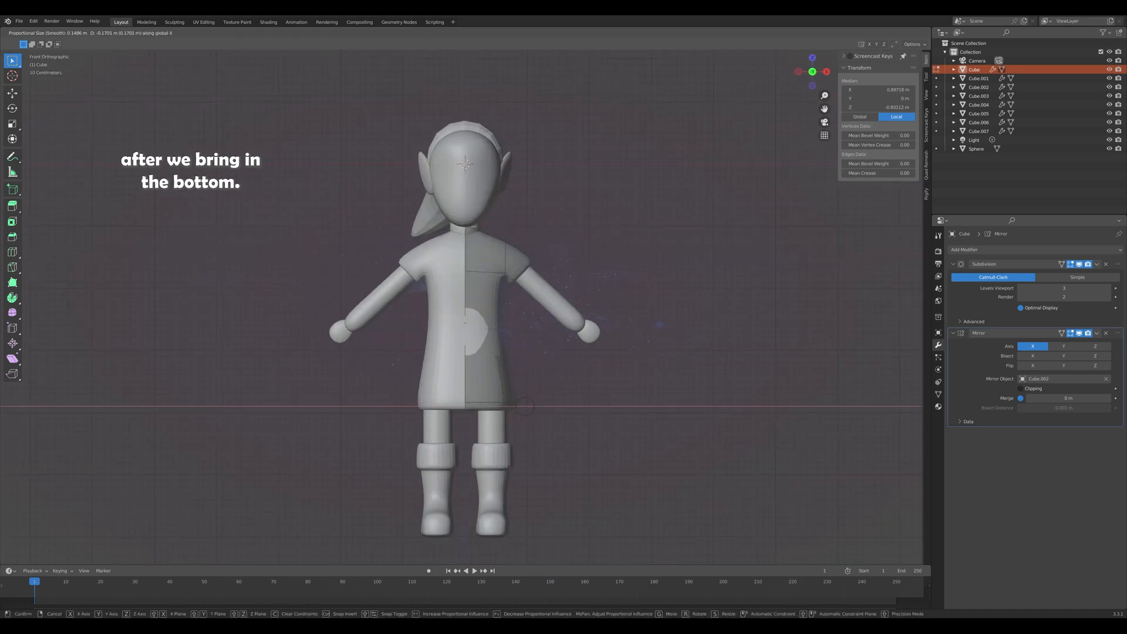
key(Return)
key(Tab)
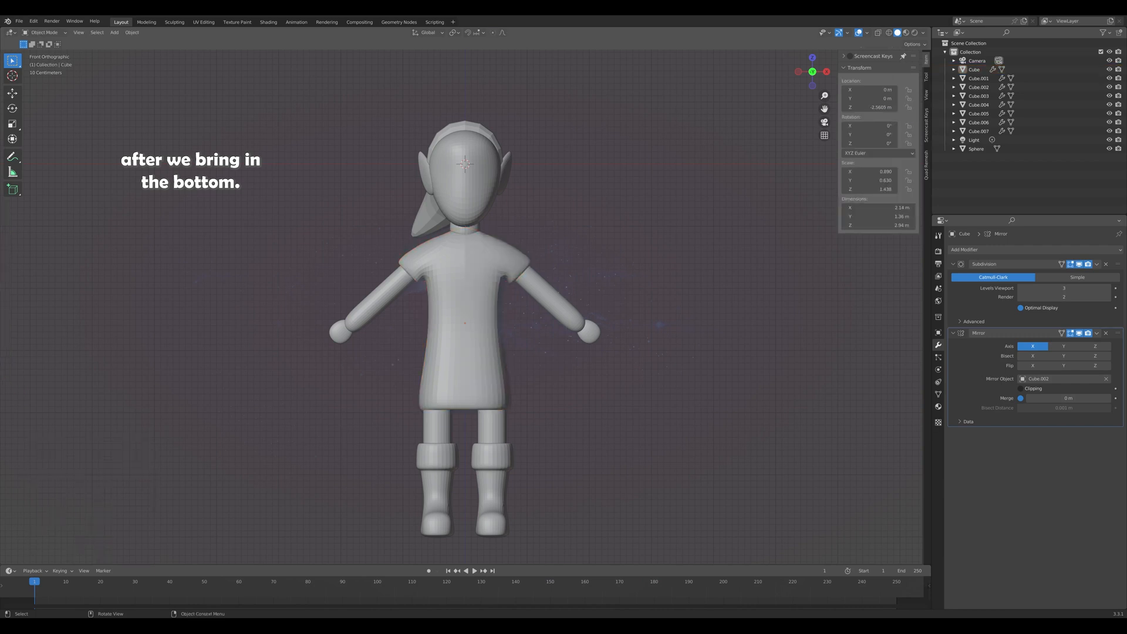
Move the legs and boots together slightly along X under the narrowed tunic.
drag(414, 424, 482, 504)
key(g)
key(x)
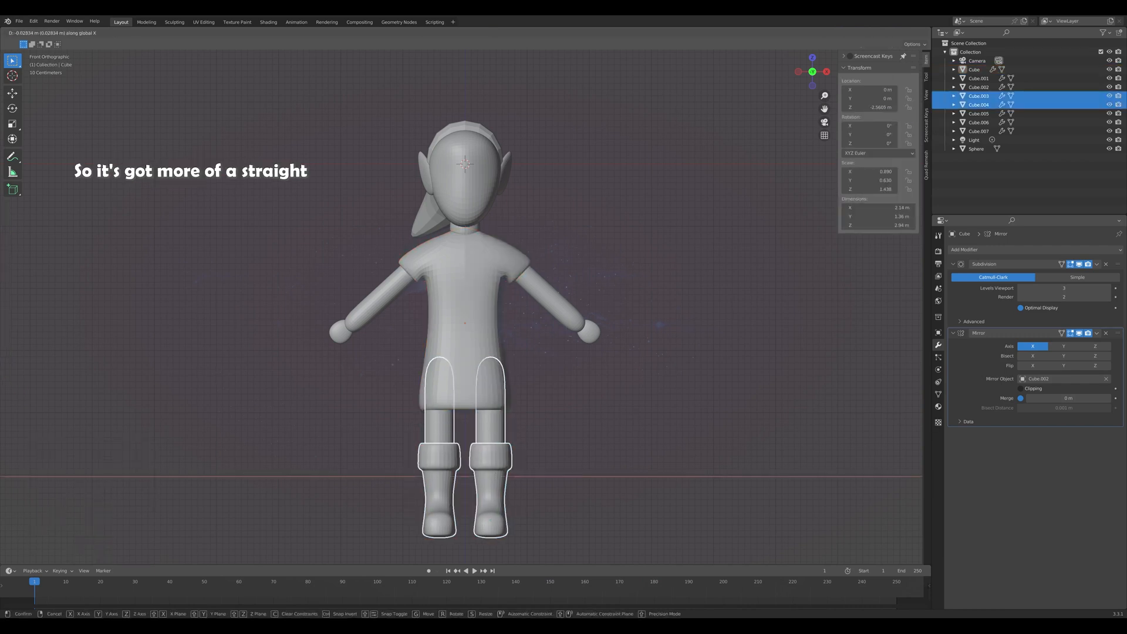
key(Return)
key(alt+a)
Scale the front and back edges of the tunic's hem to 0.748 along Y and leave mesh editing.
middle_drag(482, 364, 613, 367)
key(KP_3)
click(463, 360)
key(Tab)
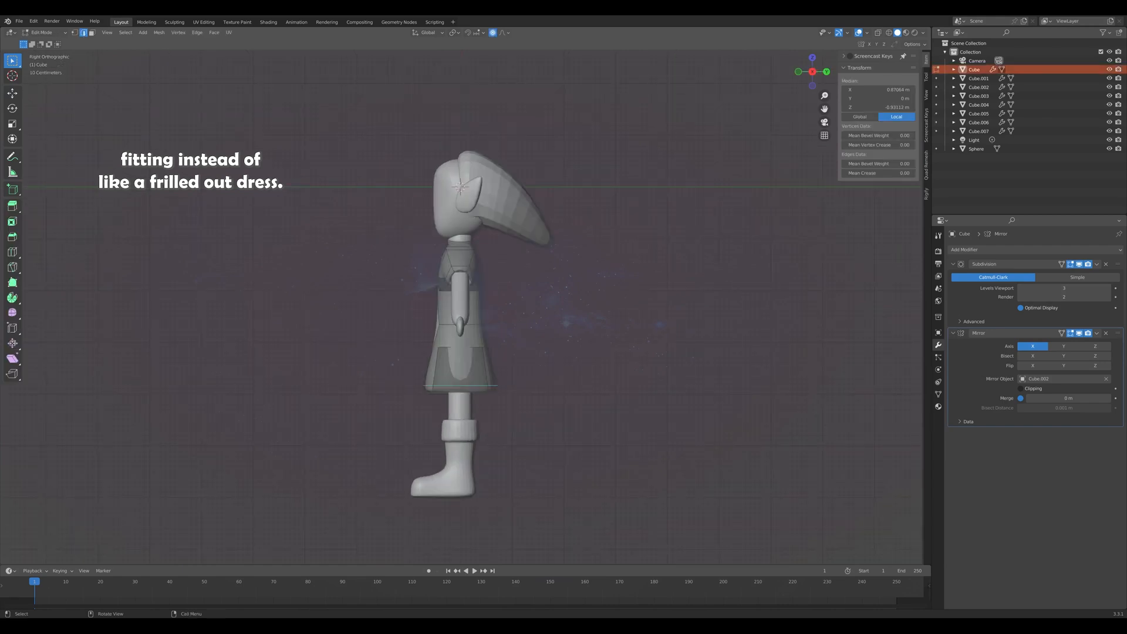
middle_drag(470, 358, 433, 356)
scroll(461, 352, up, 1)
middle_drag(490, 411, 587, 414)
shift+click(452, 418)
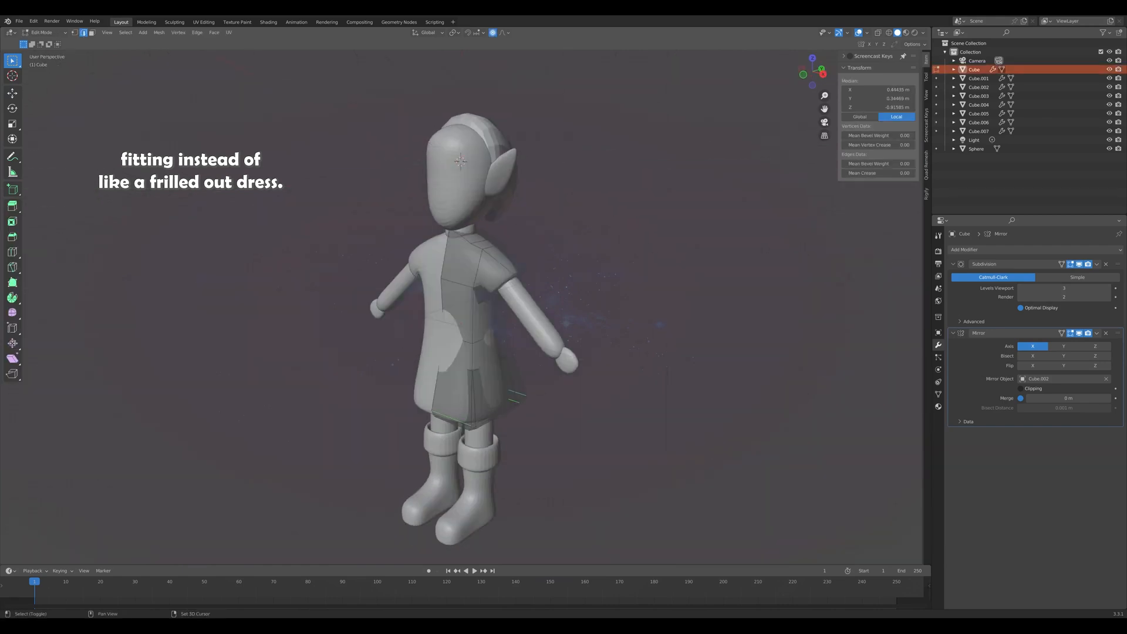
shift+click(452, 424)
middle_drag(455, 423, 391, 418)
key(KP_3)
key(s)
key(y)
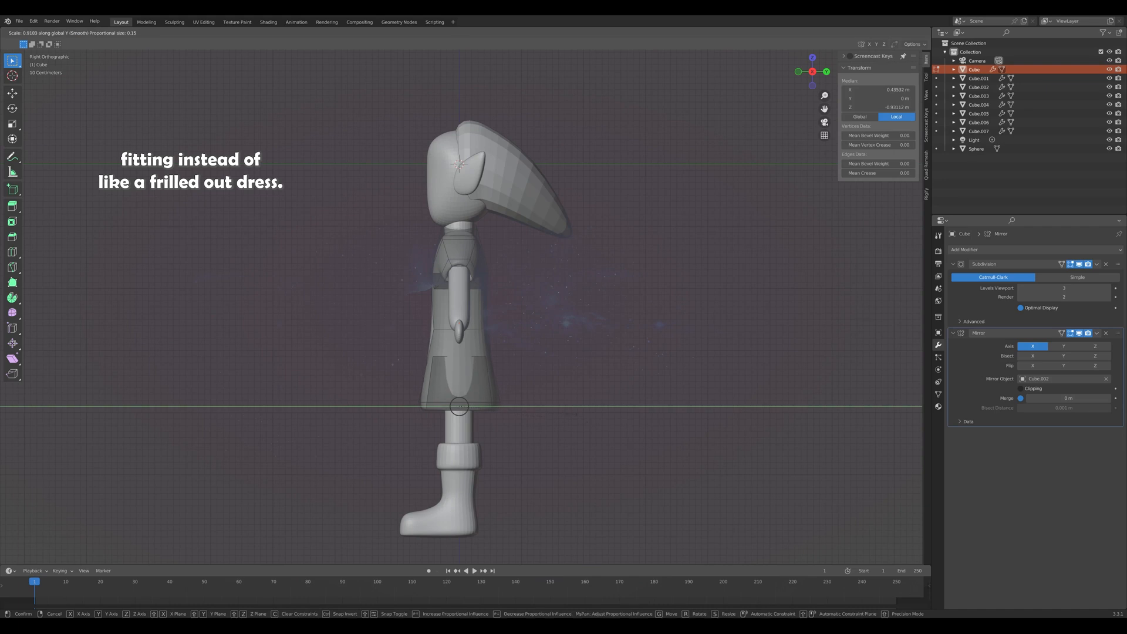
key(Return)
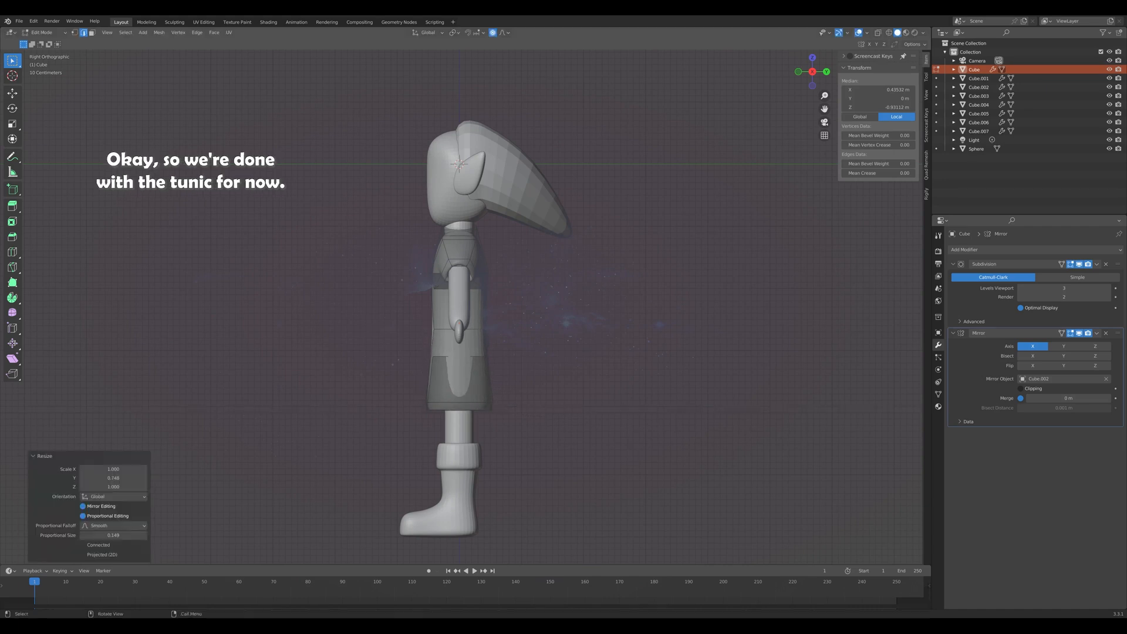
key(Tab)
key(alt+a)
key(KP_1)
scroll(469, 329, down, 3)
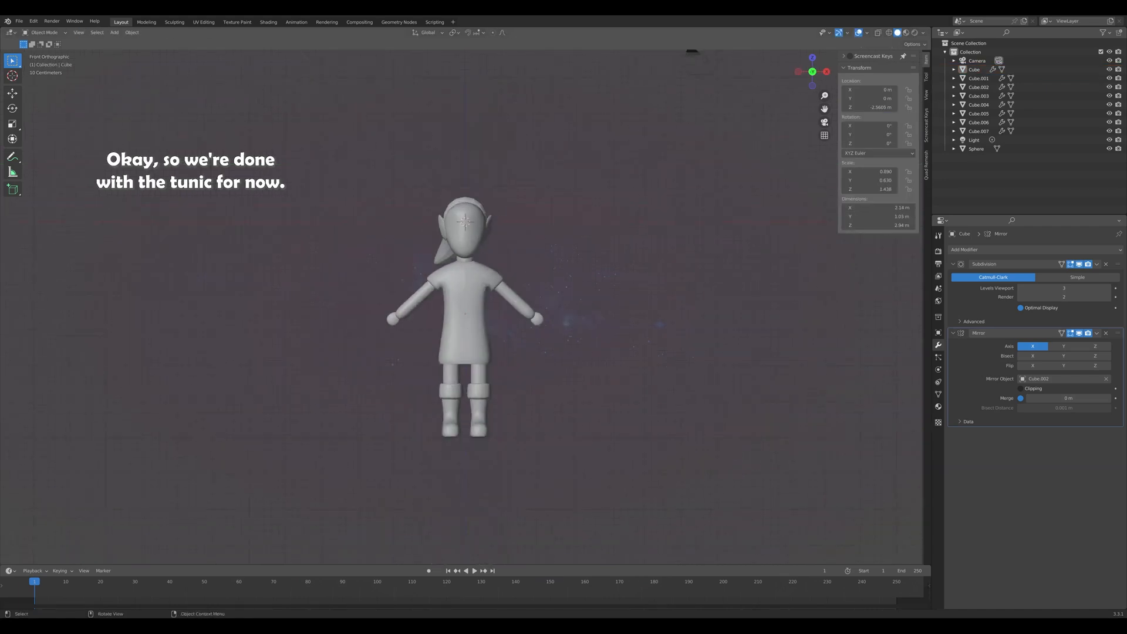
middle_drag(470, 329, 469, 294)
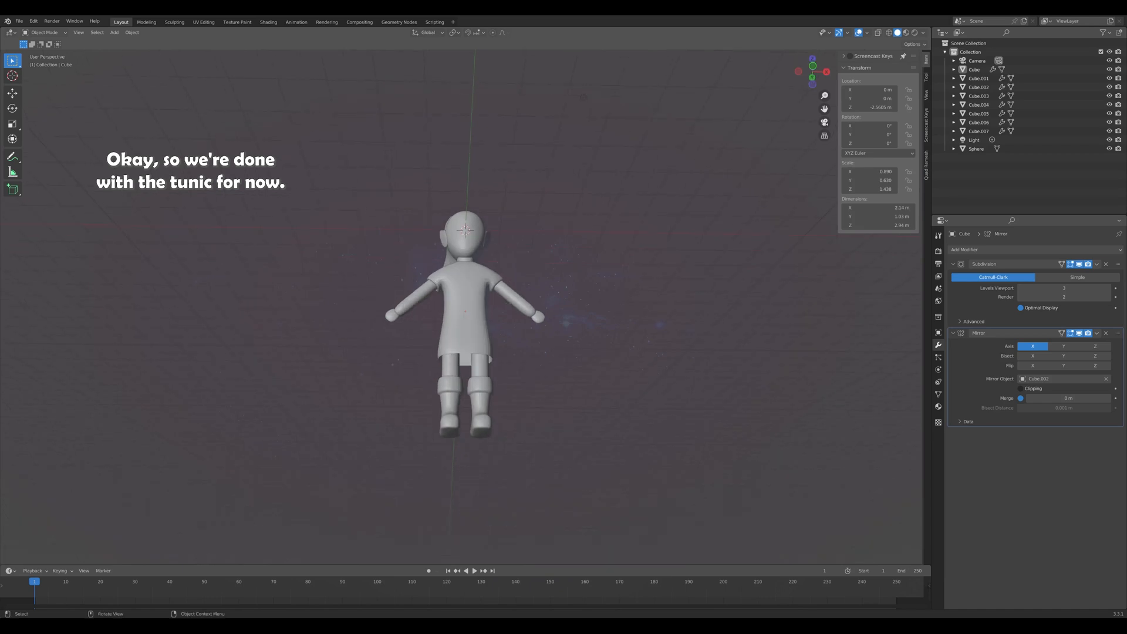
Save the project file.
key(KP_1)
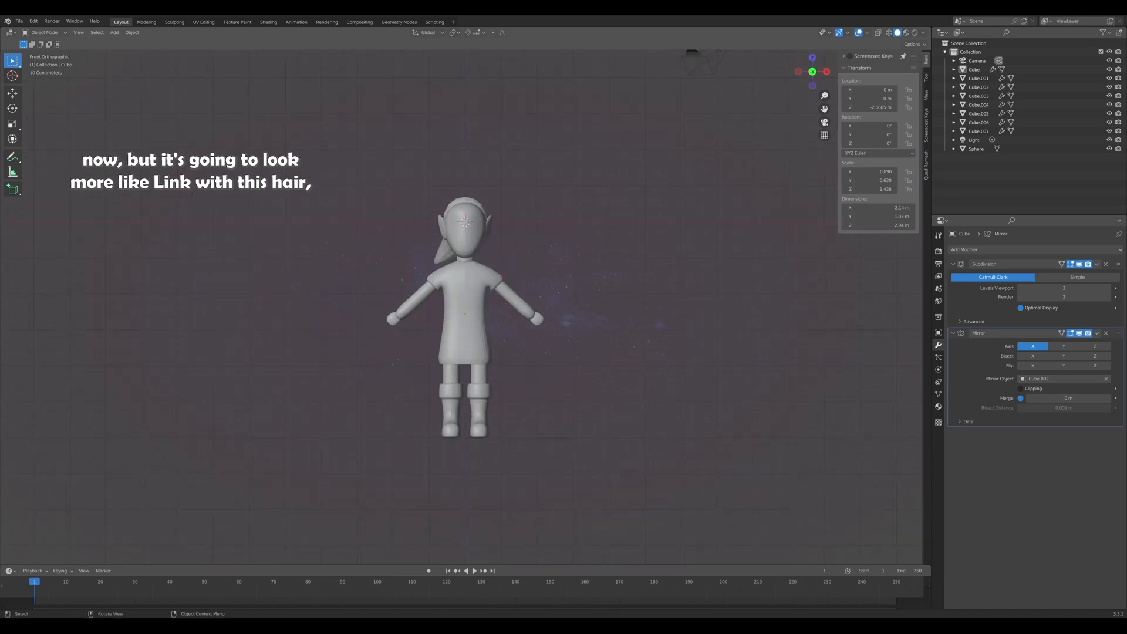
scroll(464, 305, up, 2)
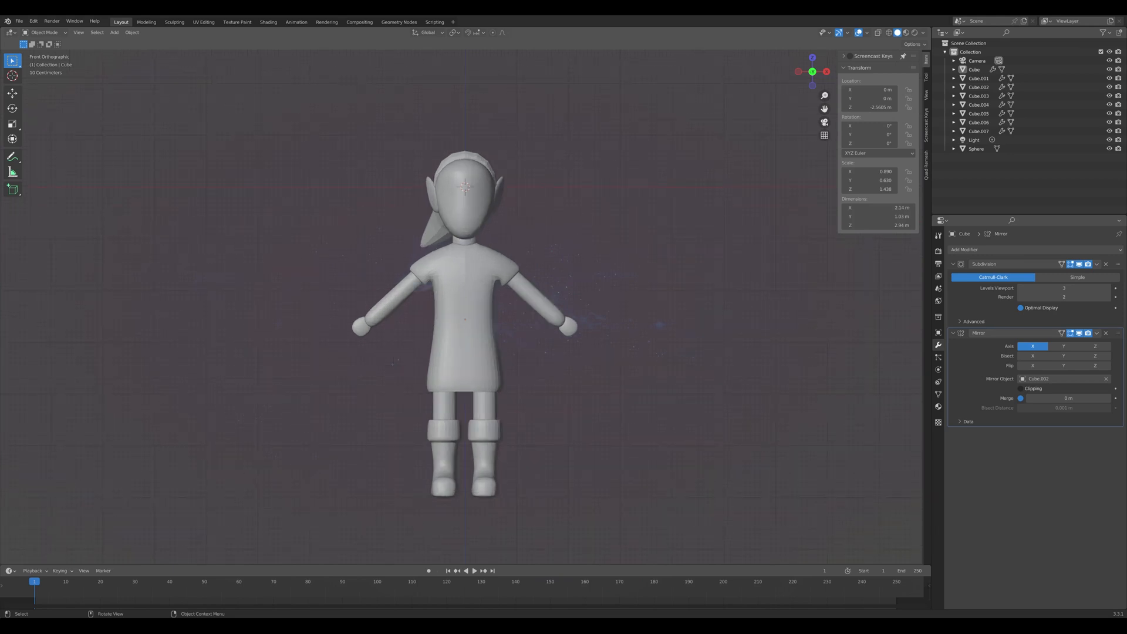
key(ctrl+s)
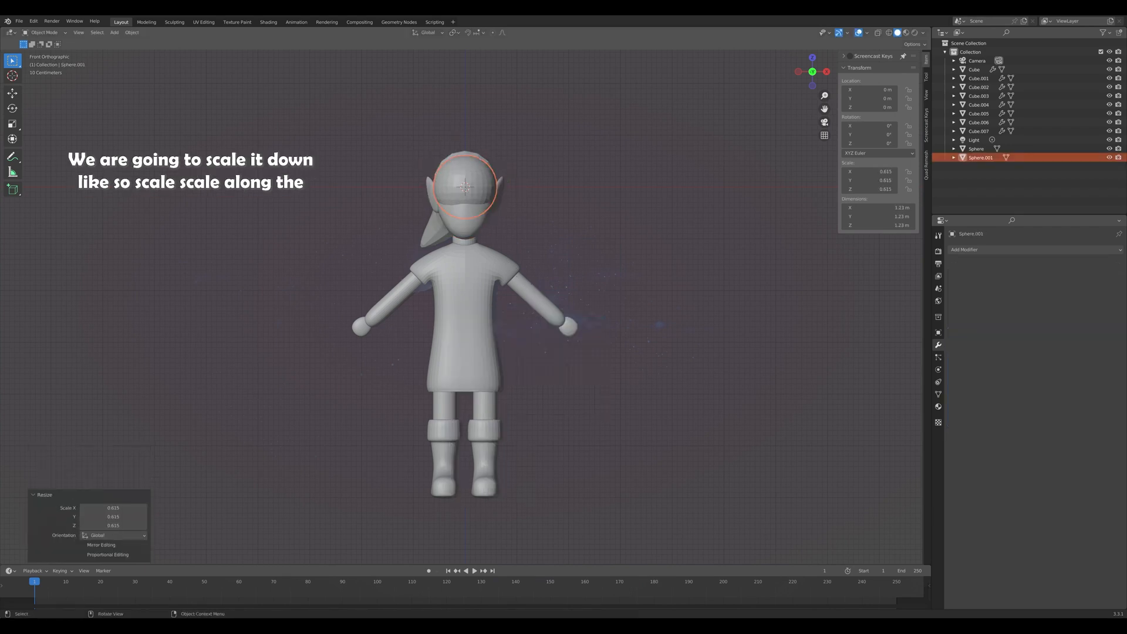
Flatten the new hair sphere to 0.544 along Z and raise it onto the top of the head.
key(s)
key(z)
key(Return)
key(g)
key(z)
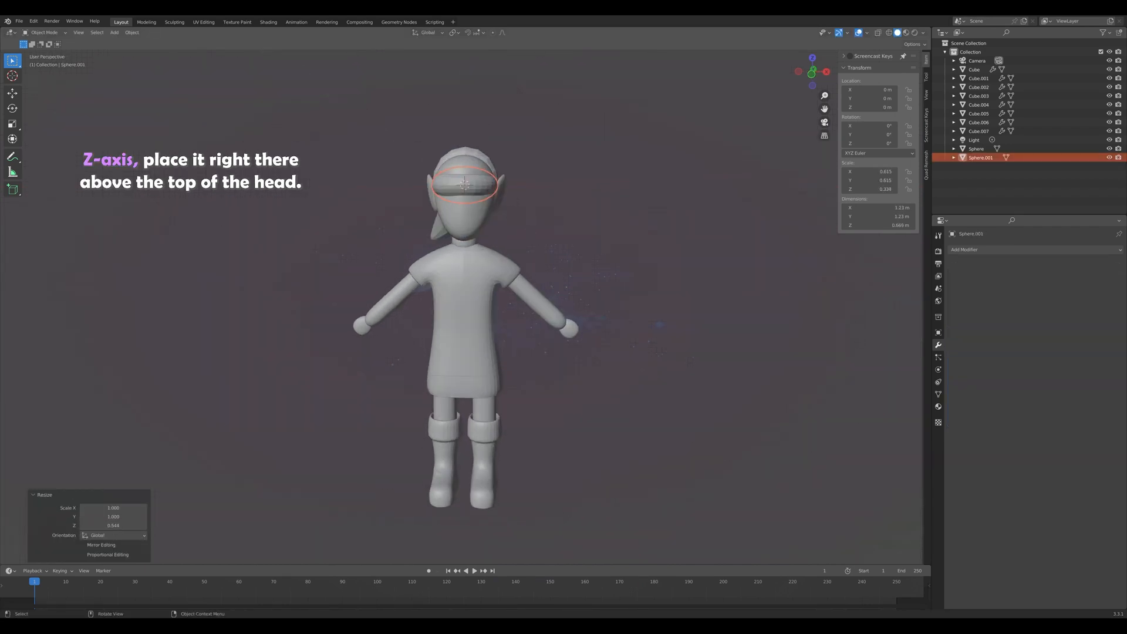
key(Return)
middle_drag(465, 305, 465, 429)
Pull the hair sphere's front vertex about 0.36 m forward along Y with proportional editing of about 0.62 m.
key(KP_1)
key(Tab)
scroll(459, 157, up, 3)
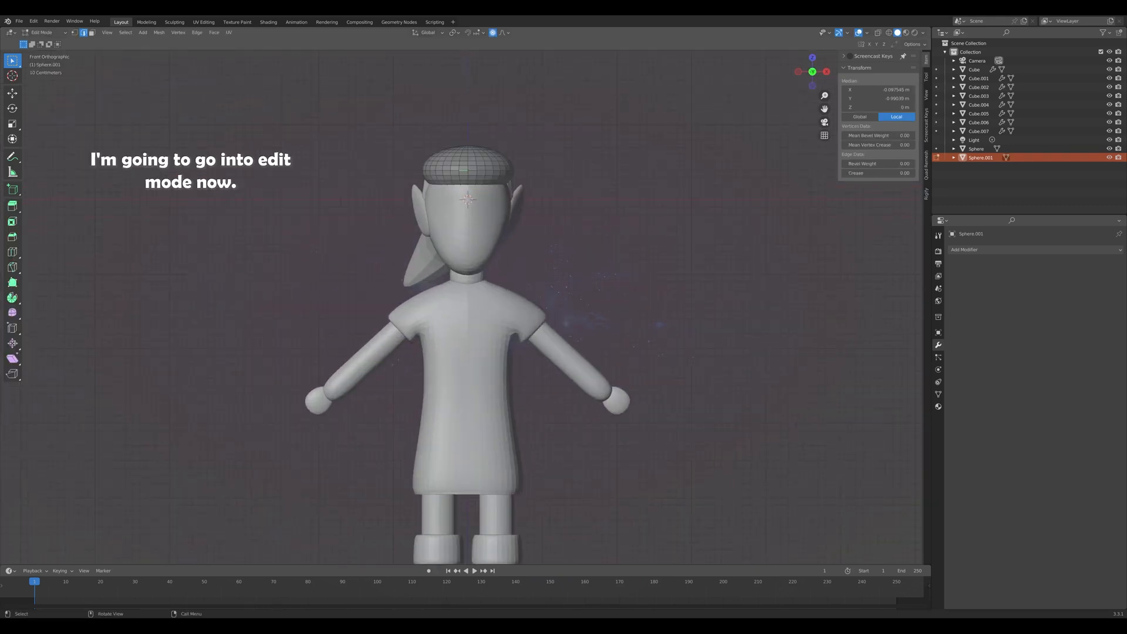
key(1)
click(468, 171)
middle_drag(468, 170, 446, 262)
key(g)
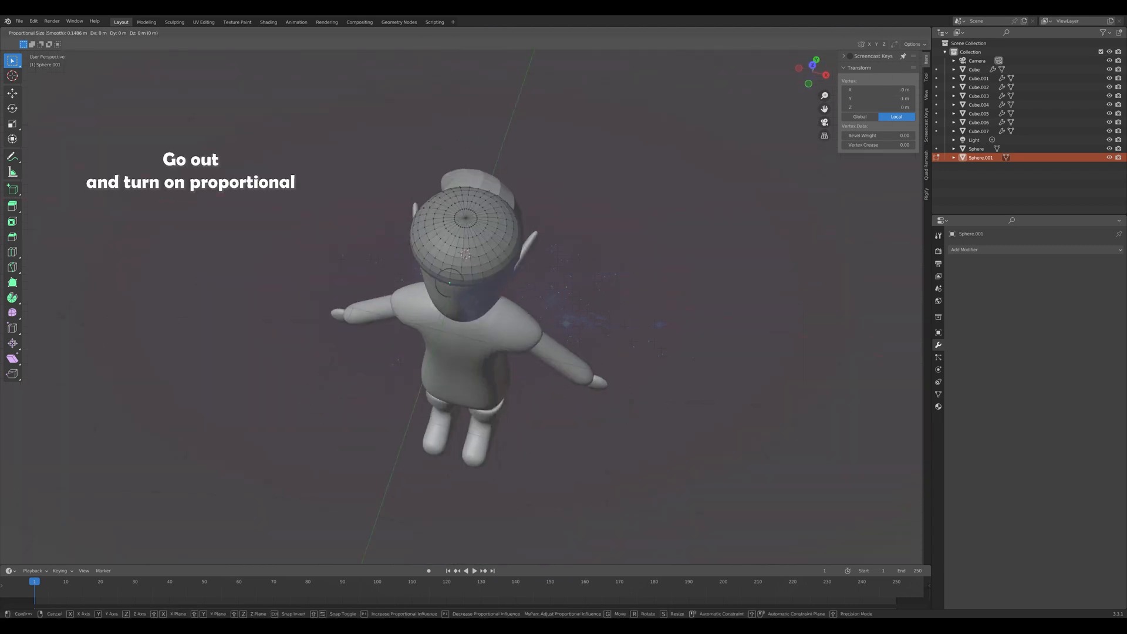
key(y)
scroll(449, 282, down, 15)
key(Return)
Lower the hair's front point over the forehead along Z with proportional editing and leave mesh editing.
key(KP_1)
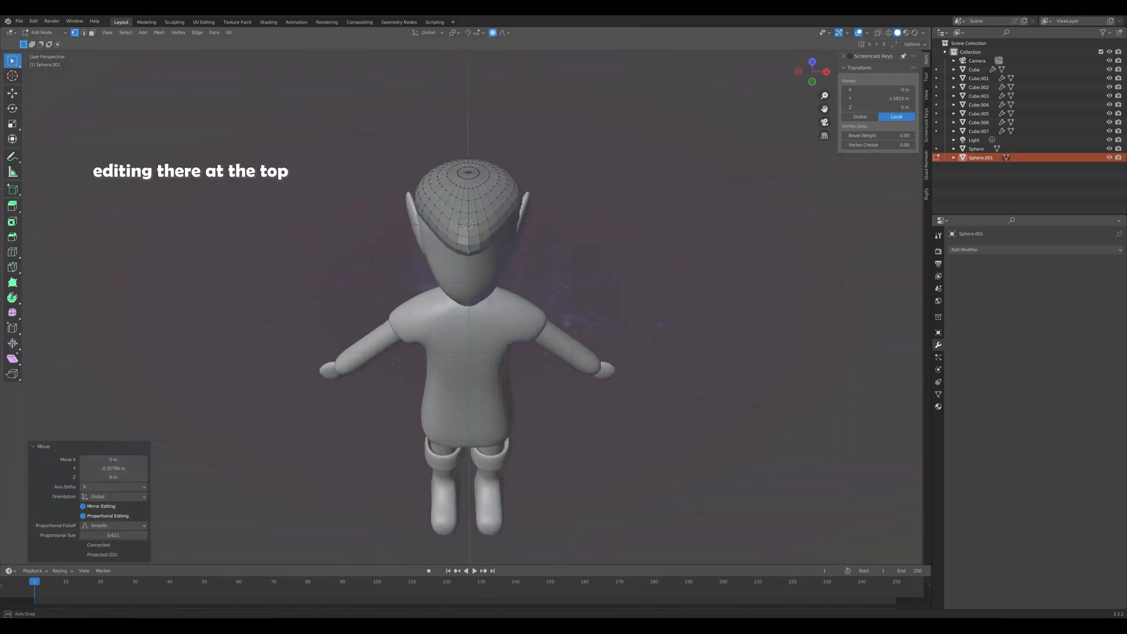
key(g)
key(z)
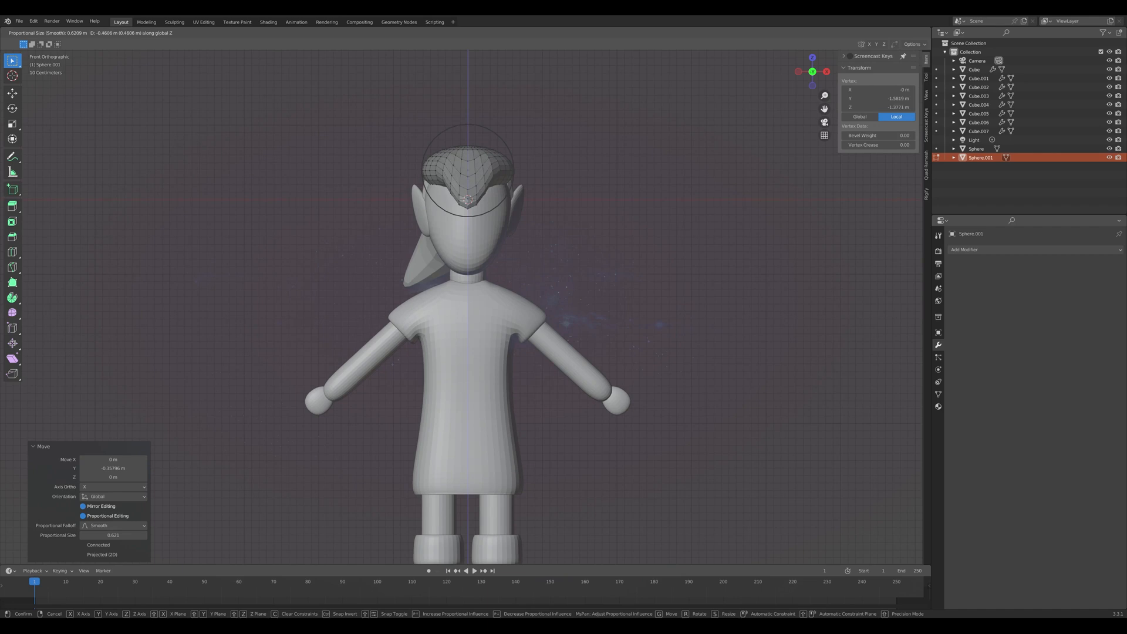
key(Return)
middle_drag(470, 282, 458, 311)
key(Tab)
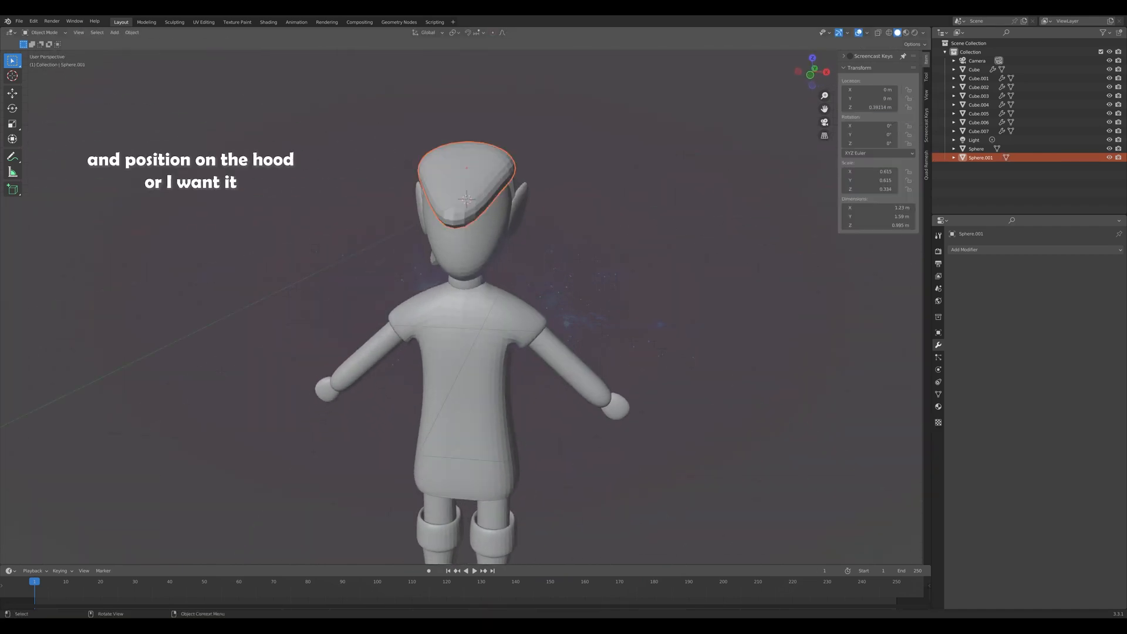
Scale the hair piece uniformly by 0.910.
key(KP_1)
key(s)
key(Return)
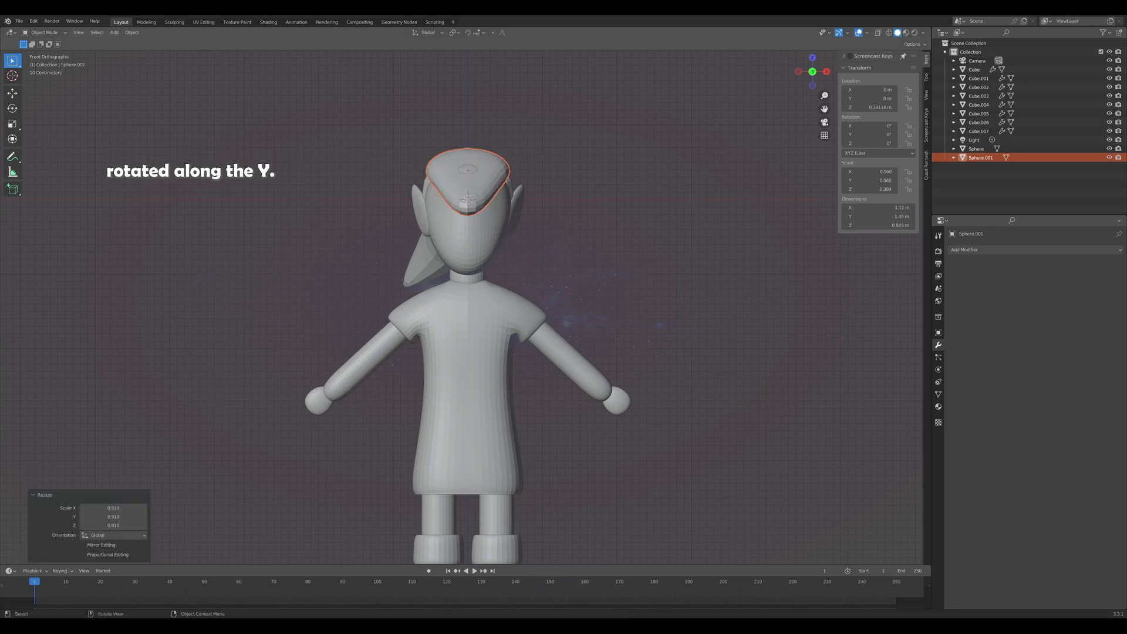
Try to shift the hair piece along X and rotate it about its local Y axis, and undo both transformations.
key(g)
key(x)
key(Return)
key(r)
key(y)
key(y)
key(Escape)
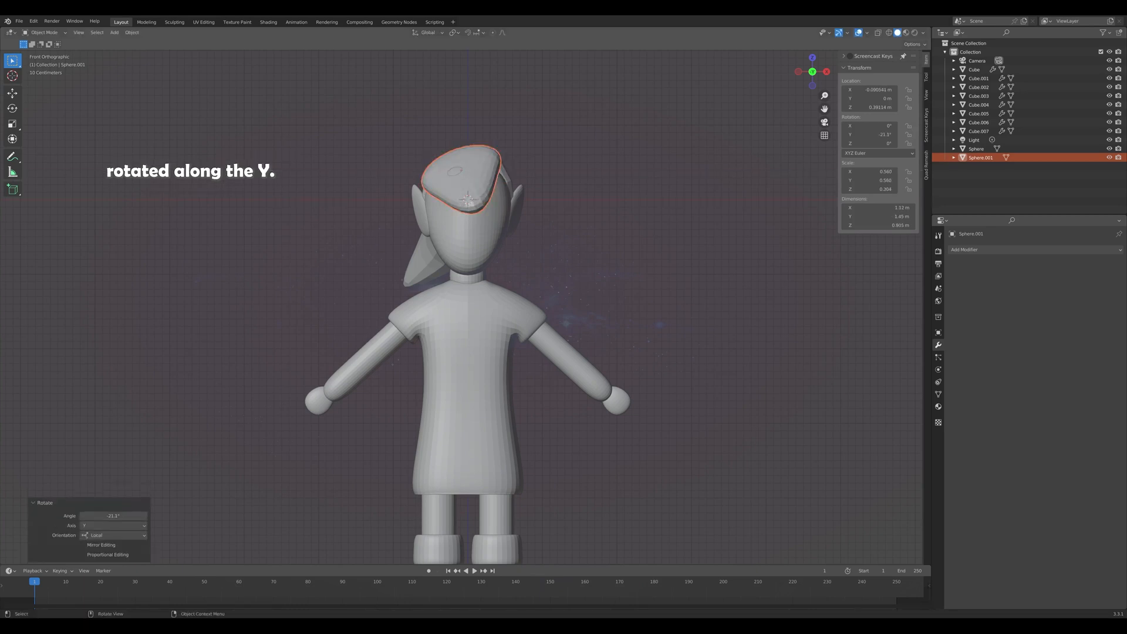
key(ctrl+z)
Sweep the hair's front point about 0.46 m to one side along negative X with proportional editing.
key(Tab)
key(KP_3)
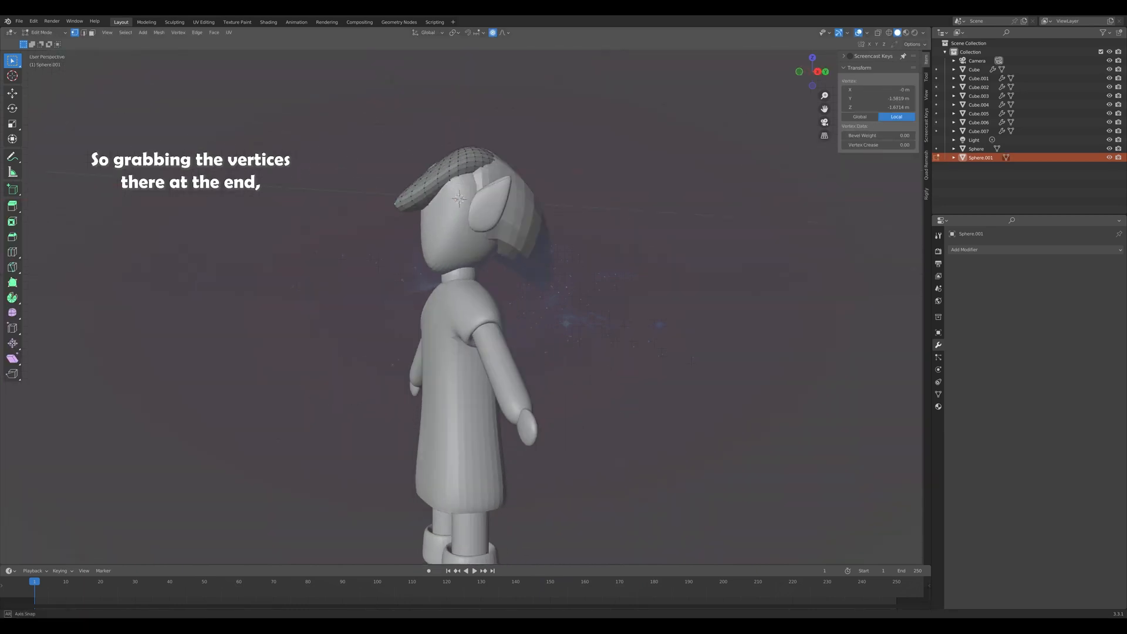
key(KP_1)
key(g)
key(x)
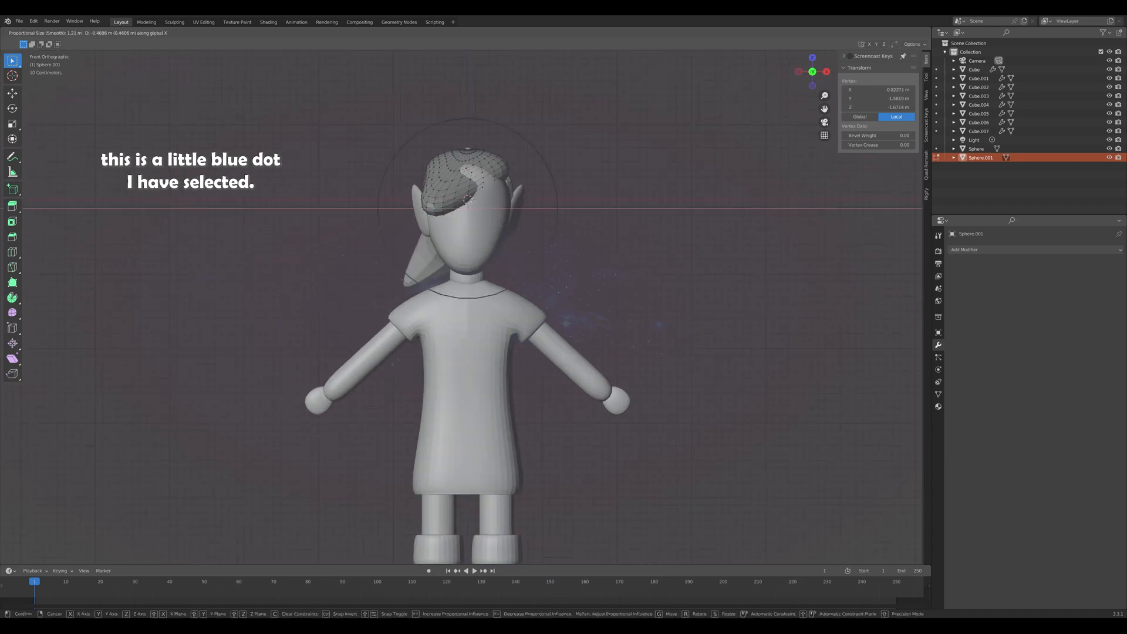
click(434, 209)
Select the hair vertices on the side opposite the swept fringe and raise them about 0.11 m along Z.
drag(461, 158, 506, 204)
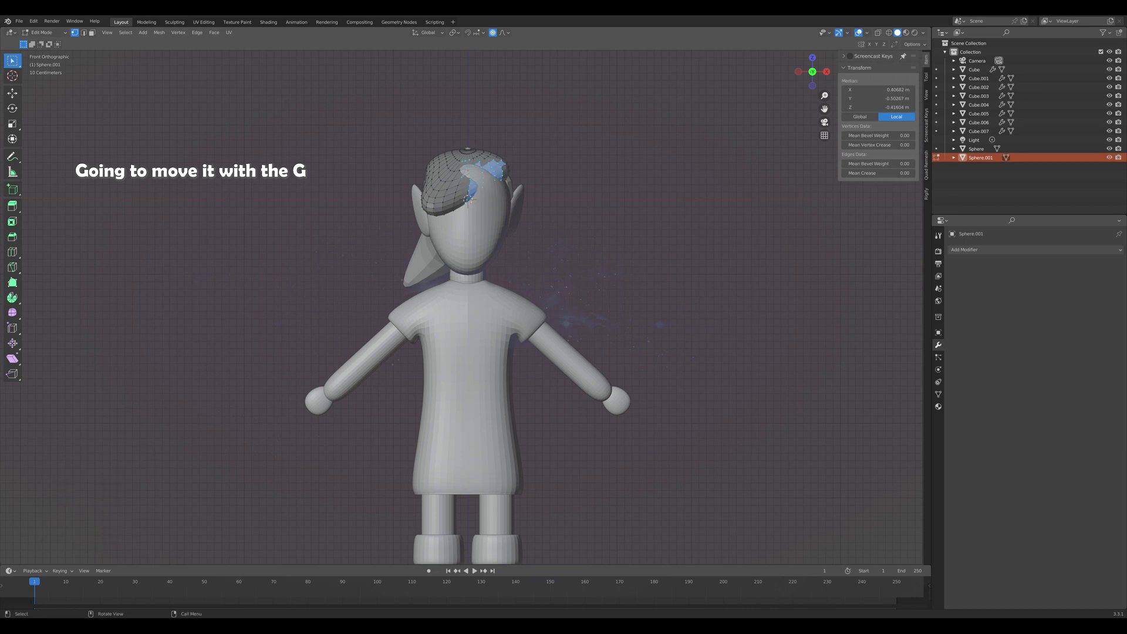
key(g)
key(z)
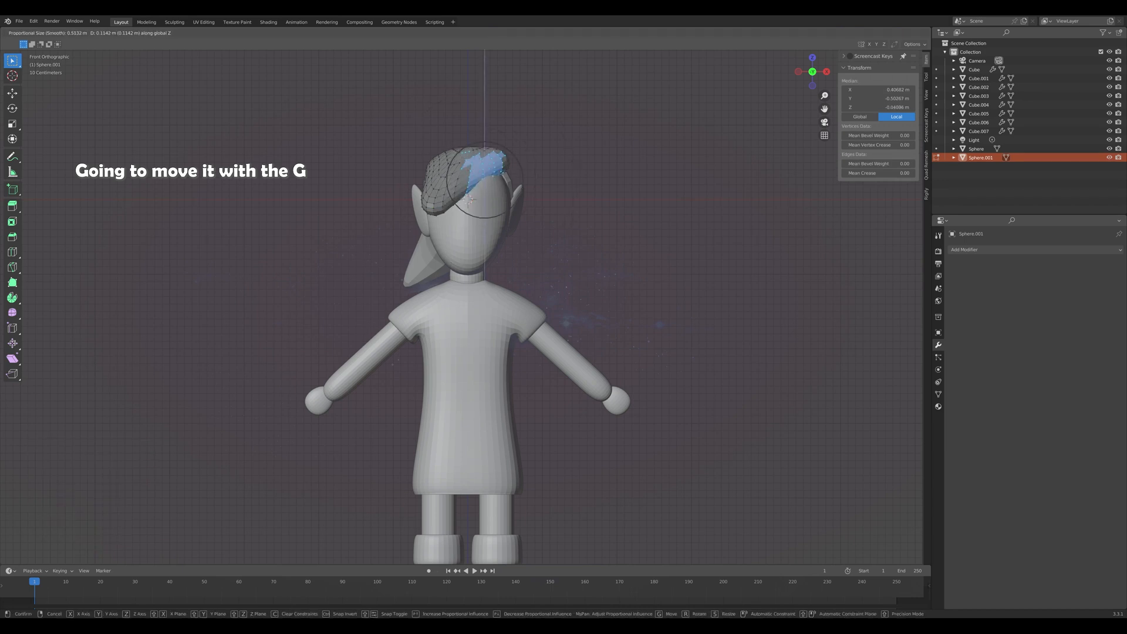
click(506, 193)
Select the vertices at the tip of the fringe and rotate them about 17° around X with proportional editing.
middle_drag(506, 193, 434, 210)
drag(347, 176, 415, 244)
click(360, 168)
key(alt+z)
key(alt+z)
mouse_move(415, 242)
middle_down()
mouse_move(447, 241)
mouse_move(396, 240)
middle_up()
scroll(448, 241, up, 1)
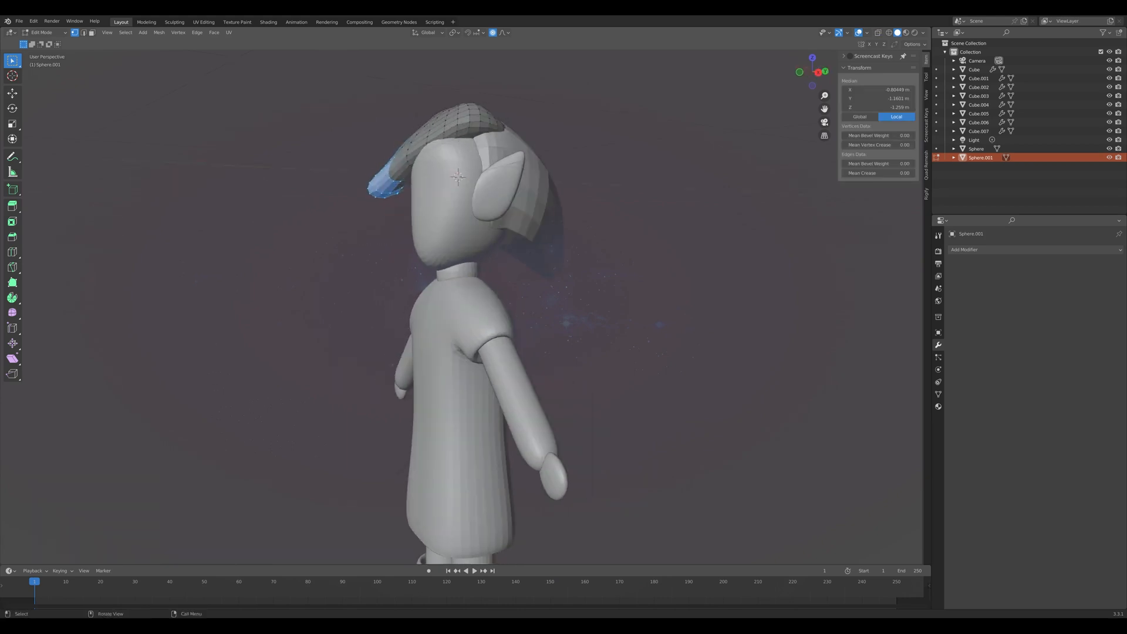
key(r)
key(Escape)
key(KP_3)
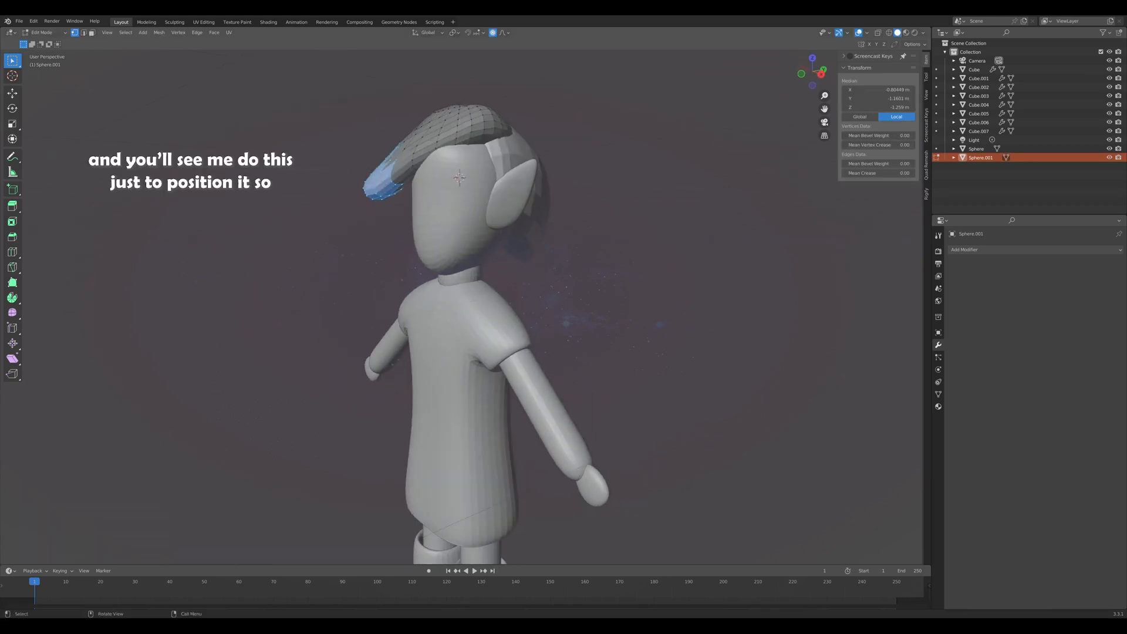
key(g)
key(y)
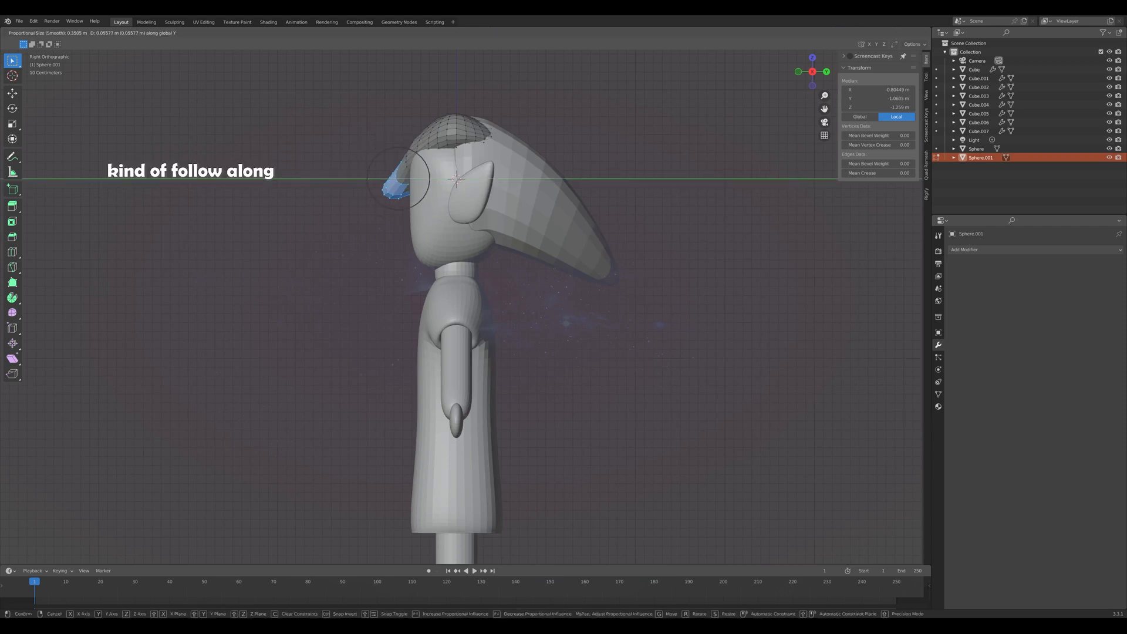
click(428, 230)
key(r)
key(x)
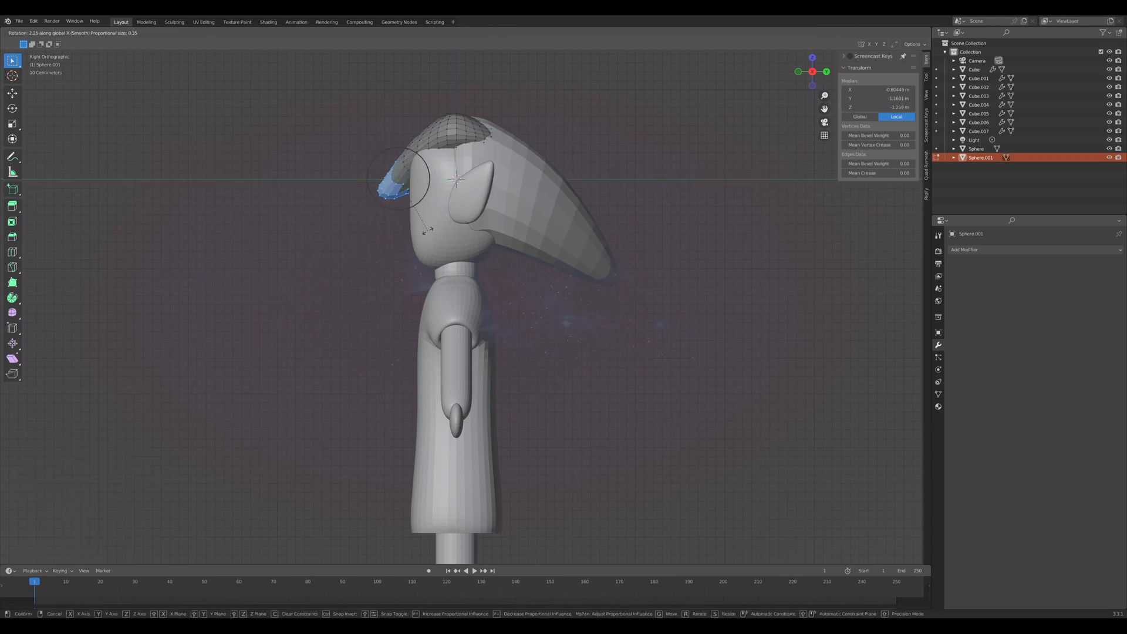
click(457, 234)
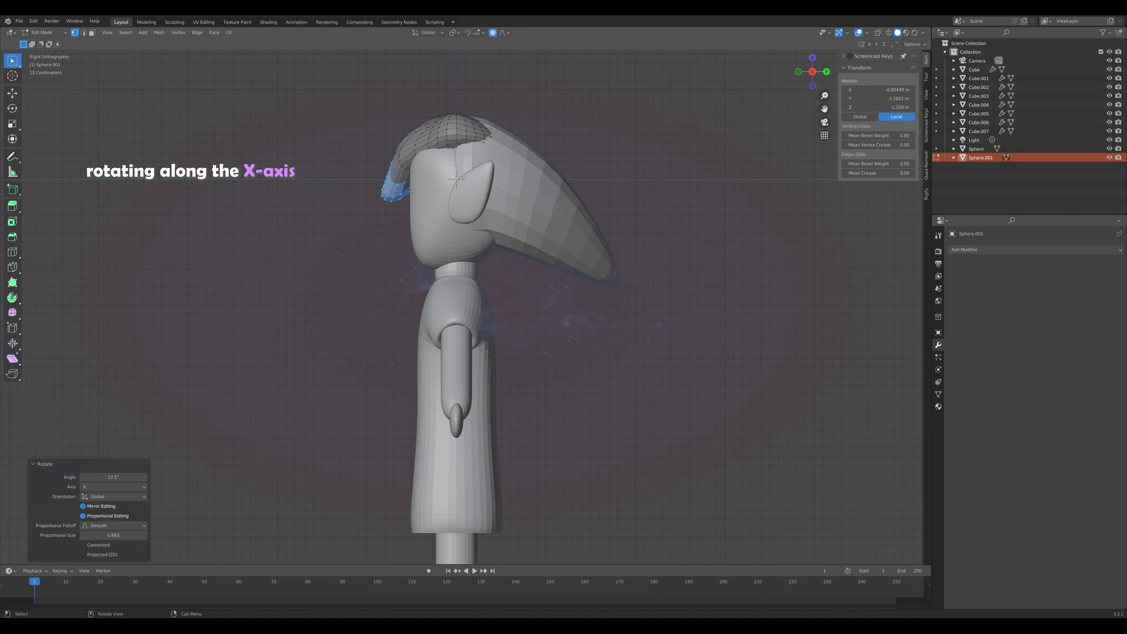
Move the fringe tip about 0.09 m toward the face along Y and rotate it about 15° around X.
key(g)
key(y)
click(481, 278)
key(ctrl+KP_3)
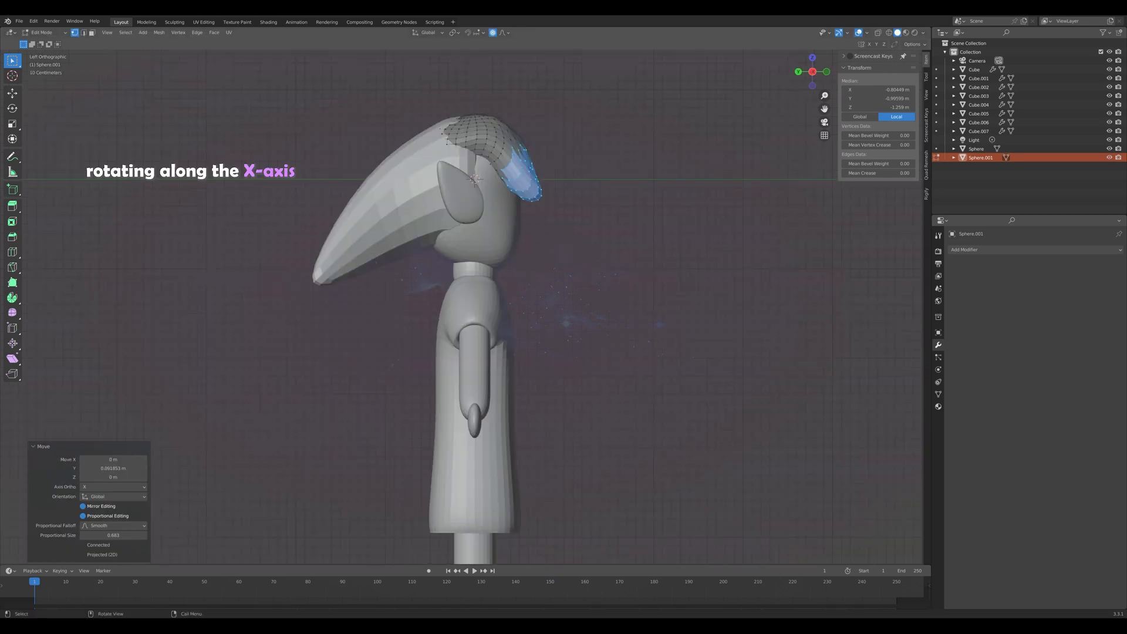
key(r)
key(x)
click(457, 263)
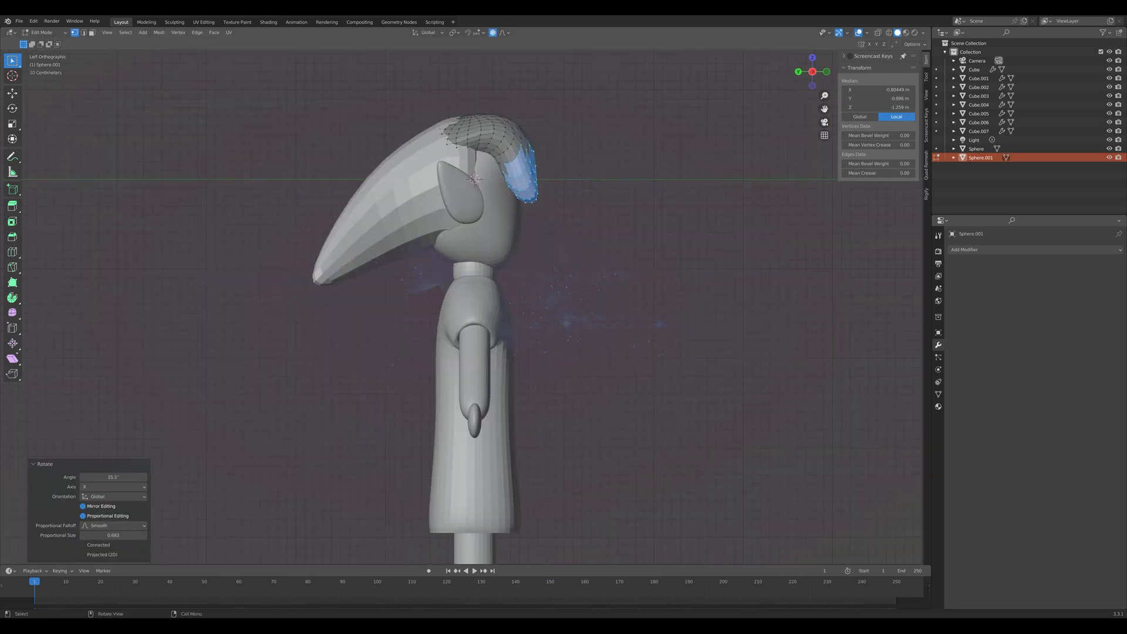
Move the fringe tip further toward the face along Y with adjusted proportional influence and leave mesh editing.
key(g)
key(y)
scroll(524, 177, up, 3)
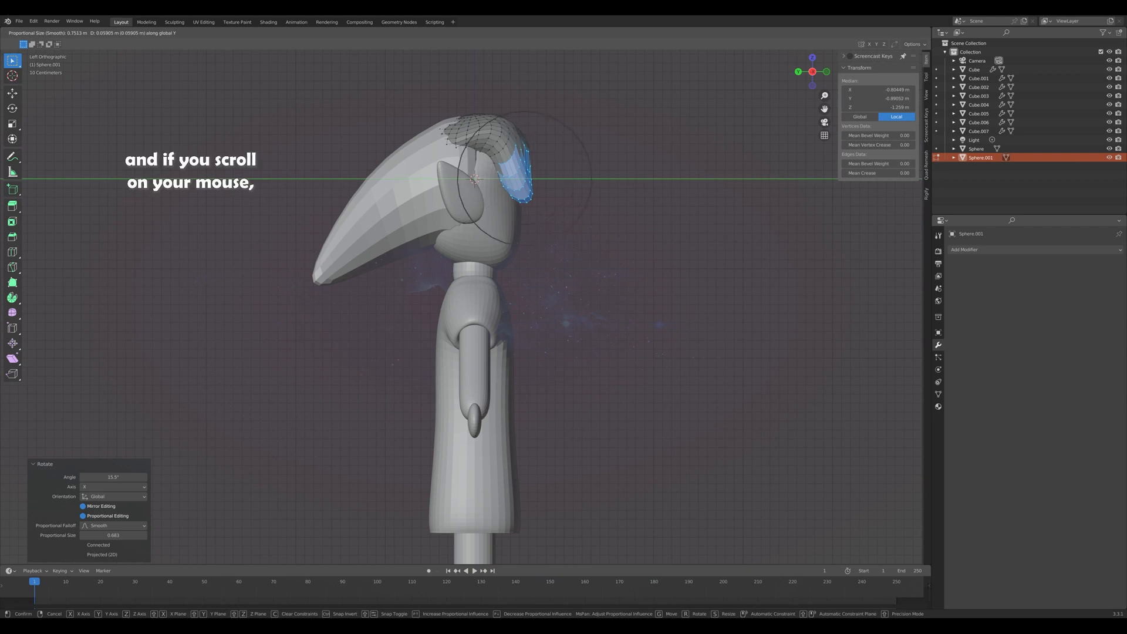
scroll(525, 178, down, 3)
click(525, 178)
key(Tab)
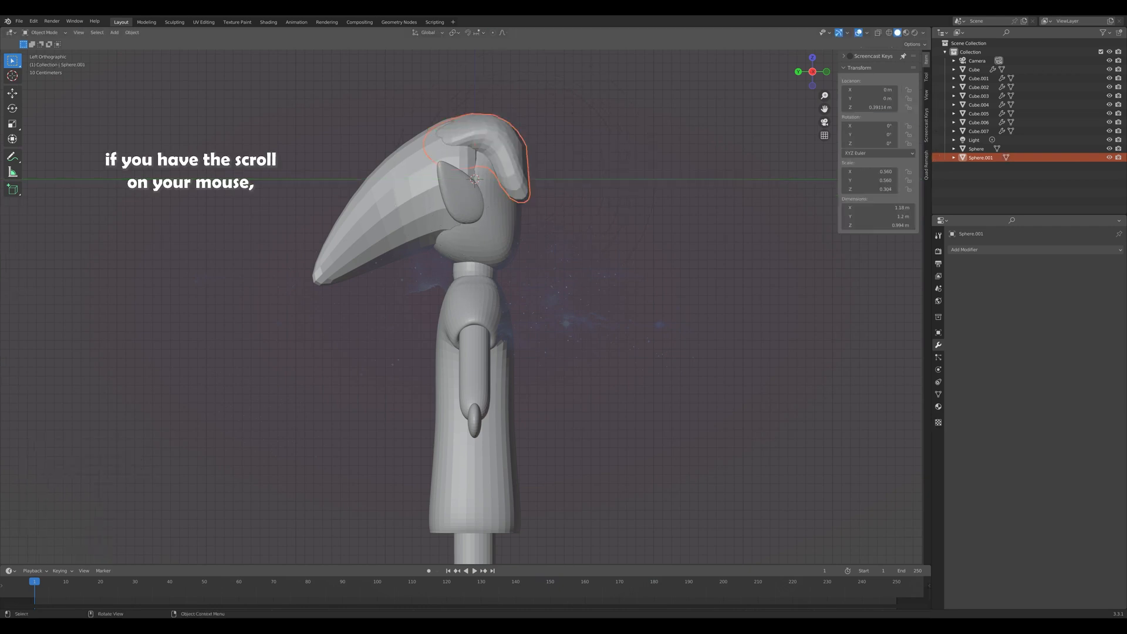
Scale the whole hair piece down to 0.460 in X and Y and 0.250 in Z.
click(611, 235)
middle_drag(611, 235, 517, 241)
key(KP_1)
click(461, 150)
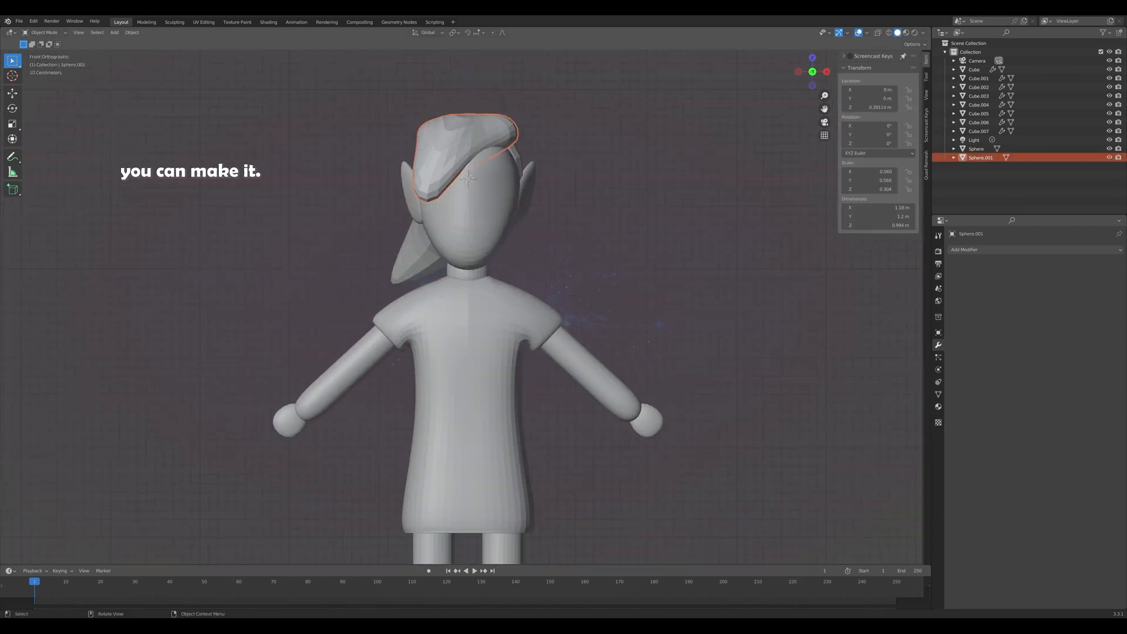
key(s)
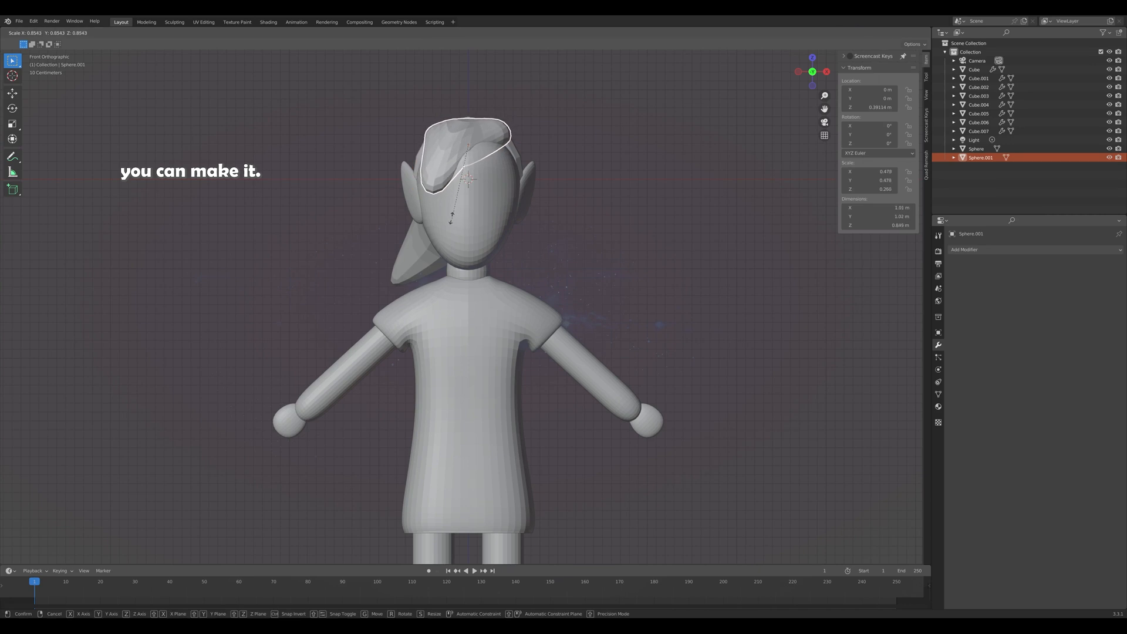
click(451, 216)
scroll(451, 217, up, 1)
middle_drag(451, 216, 579, 232)
click(578, 231)
Select the vertices in the middle of the hair and adjust them slightly along Z with a reduced proportional influence.
key(KP_1)
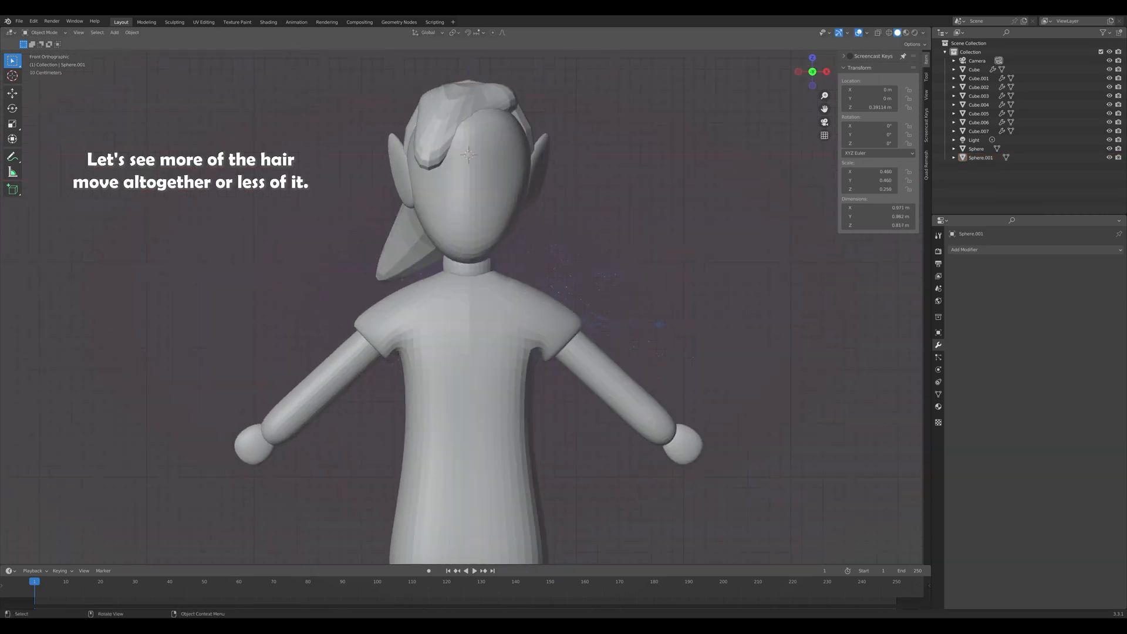
shift+middle_drag(457, 122, 467, 204)
click(467, 202)
key(Tab)
click(467, 205)
key(alt+z)
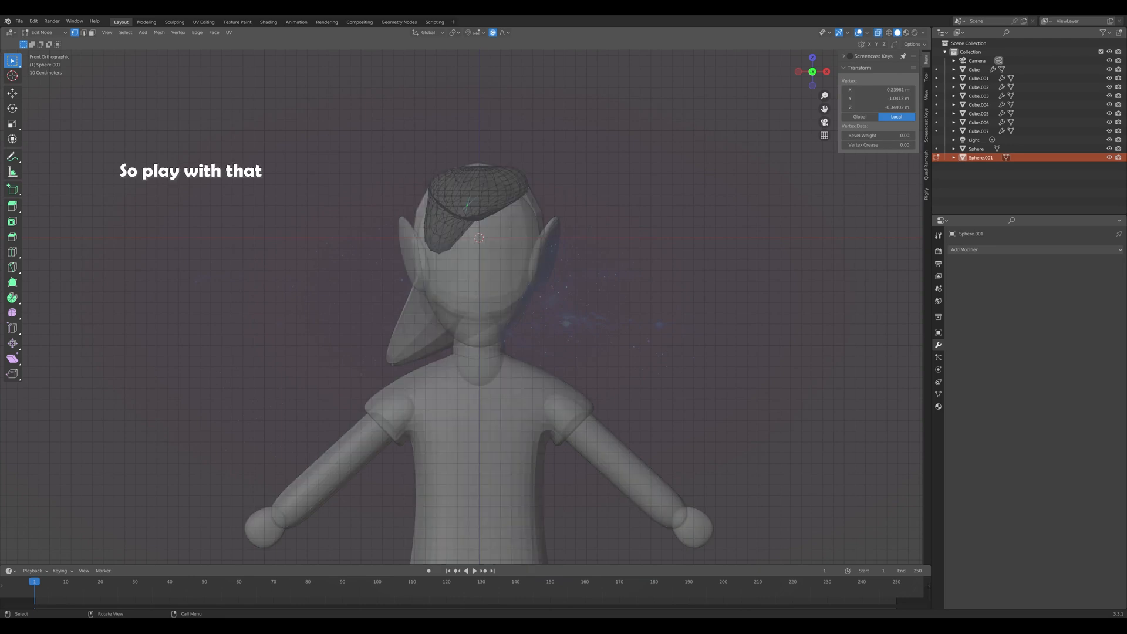
drag(463, 198, 508, 234)
key(alt+z)
key(g)
key(z)
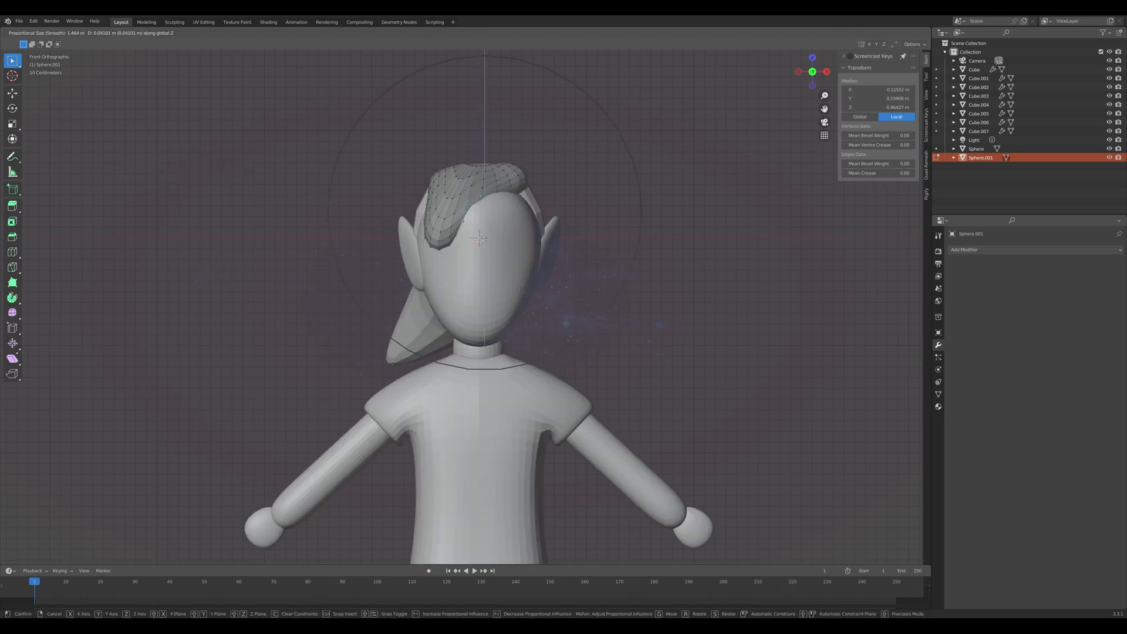
scroll(481, 214, up, 10)
click(482, 210)
Select the vertices at the fringe's lower tip through the mesh and move them slightly along Y.
middle_drag(481, 210, 437, 210)
drag(389, 226, 436, 260)
key(alt+z)
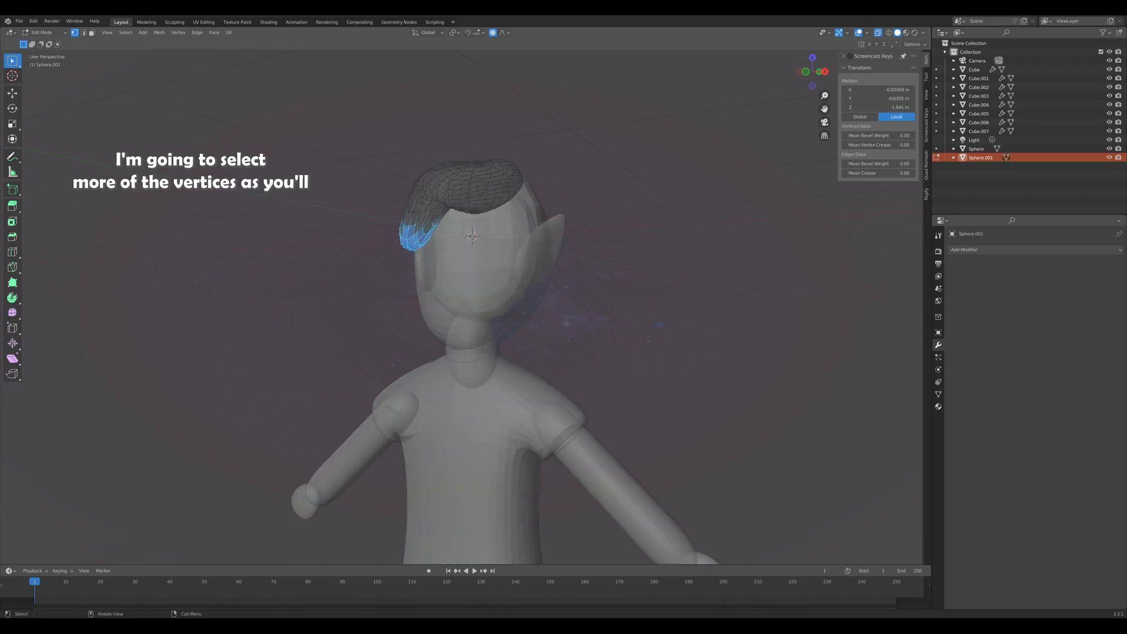
key(alt+a)
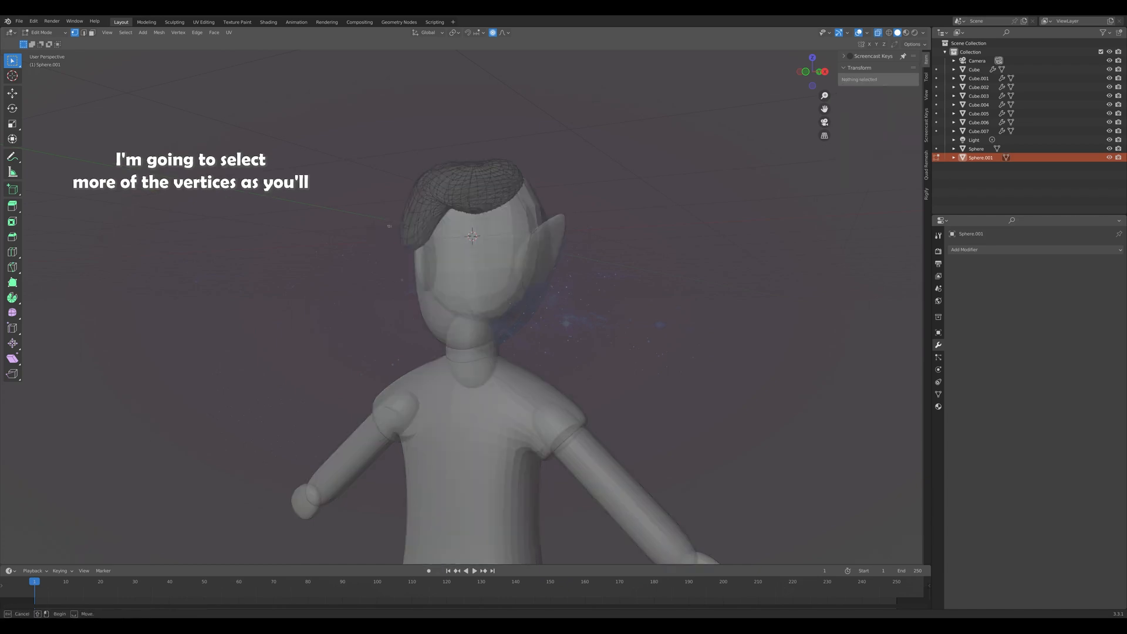
drag(388, 227, 434, 280)
key(alt+z)
mouse_move(435, 279)
middle_down()
mouse_move(408, 278)
mouse_move(572, 274)
mouse_move(431, 275)
middle_up()
key(g)
key(y)
click(407, 276)
Raise the vertices on the very top of the hair about 0.07 m along Z and leave mesh editing.
key(KP_1)
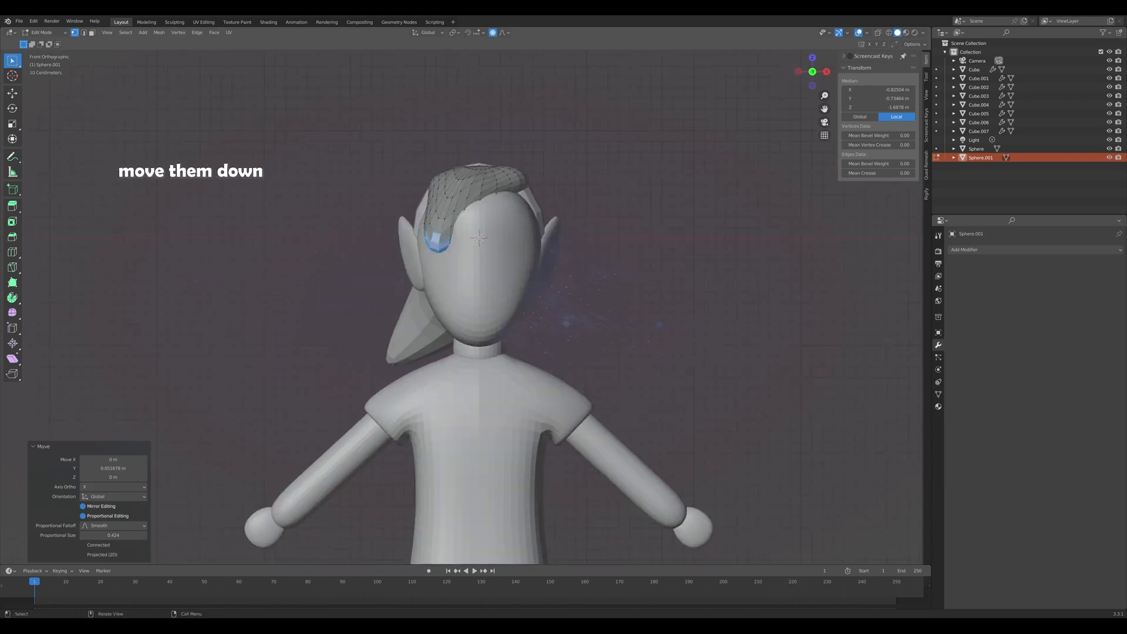
key(alt+z)
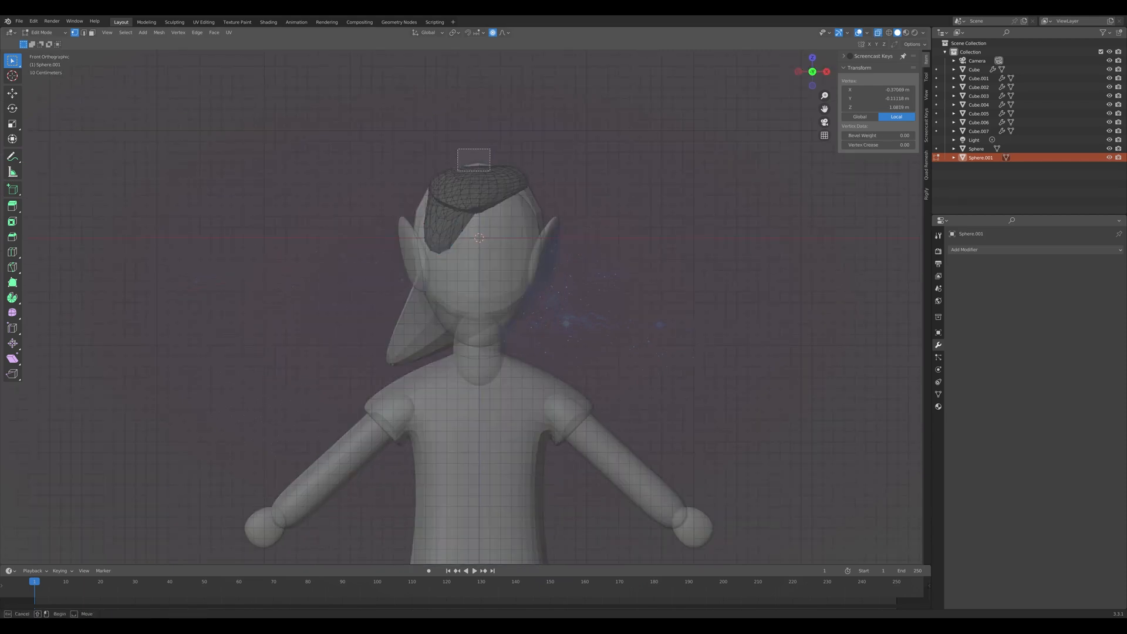
drag(490, 170, 493, 171)
key(alt+z)
key(g)
key(z)
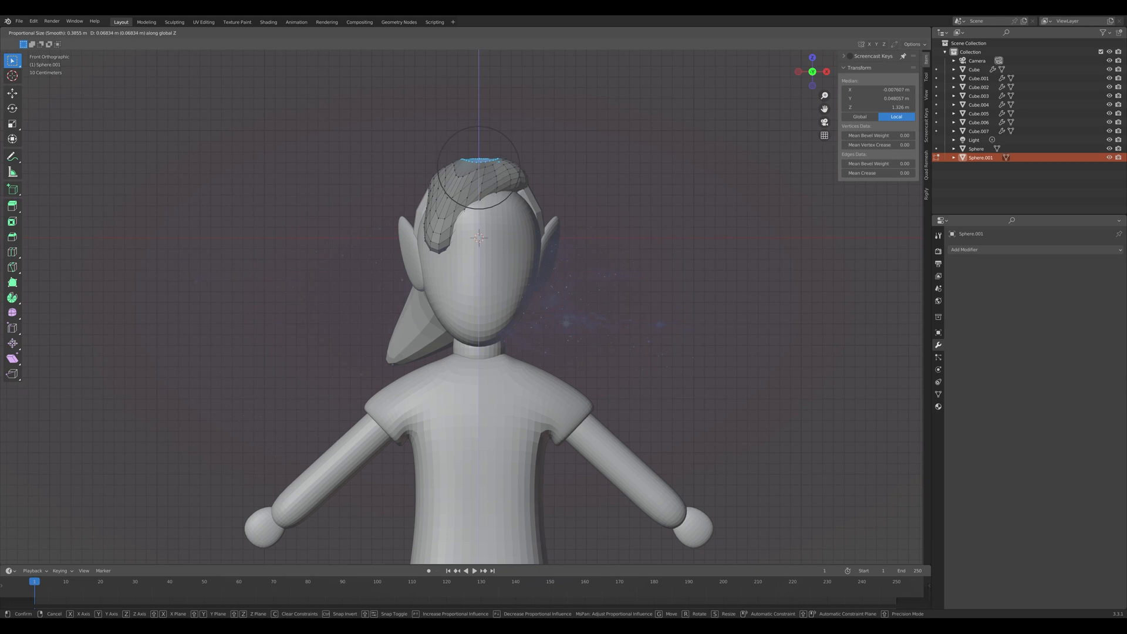
click(493, 165)
key(Tab)
click(593, 235)
scroll(594, 247, down, 2)
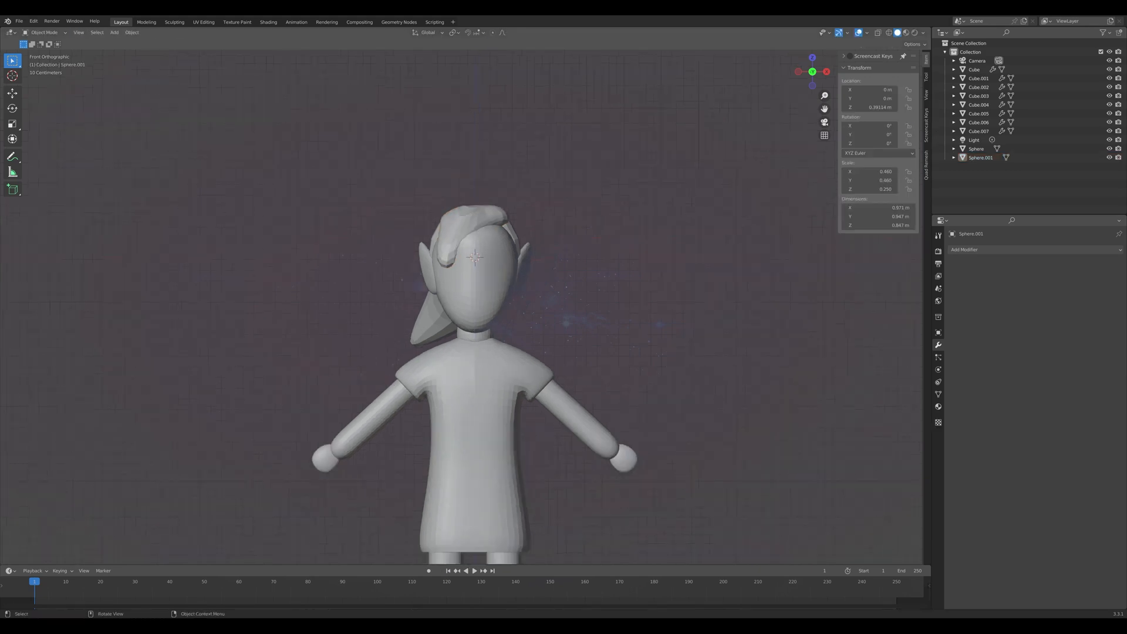
Select the vertices along the fringe's inner edge through the hair mesh and shift them slightly toward the face.
middle_drag(593, 246, 540, 240)
click(485, 219)
key(KP_1)
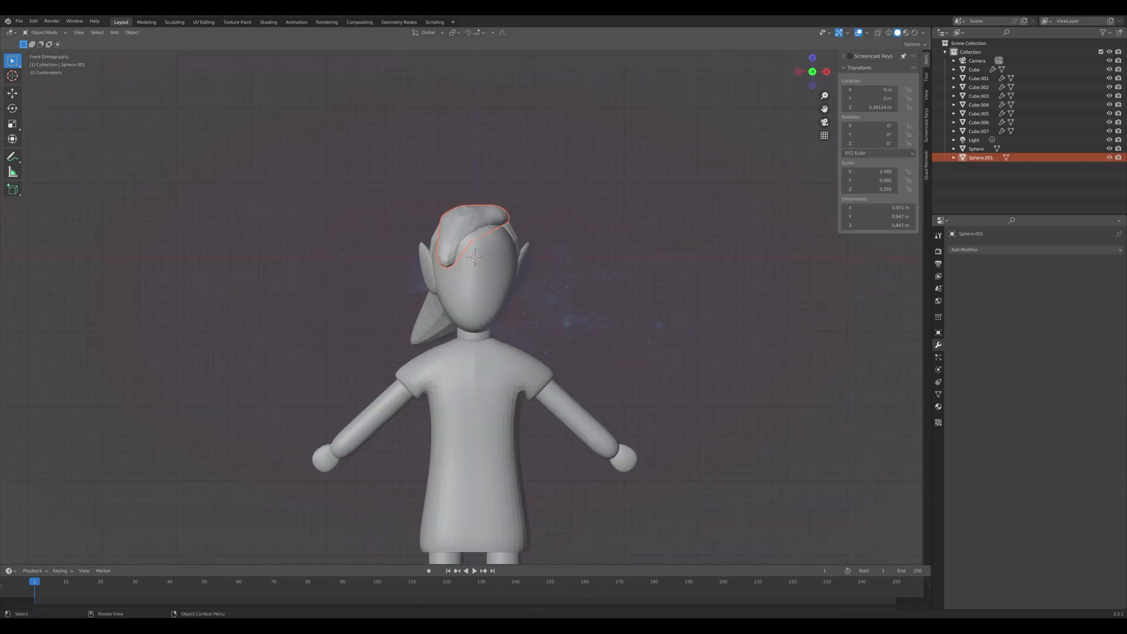
scroll(485, 218, up, 3)
key(Tab)
key(alt+z)
drag(443, 200, 471, 230)
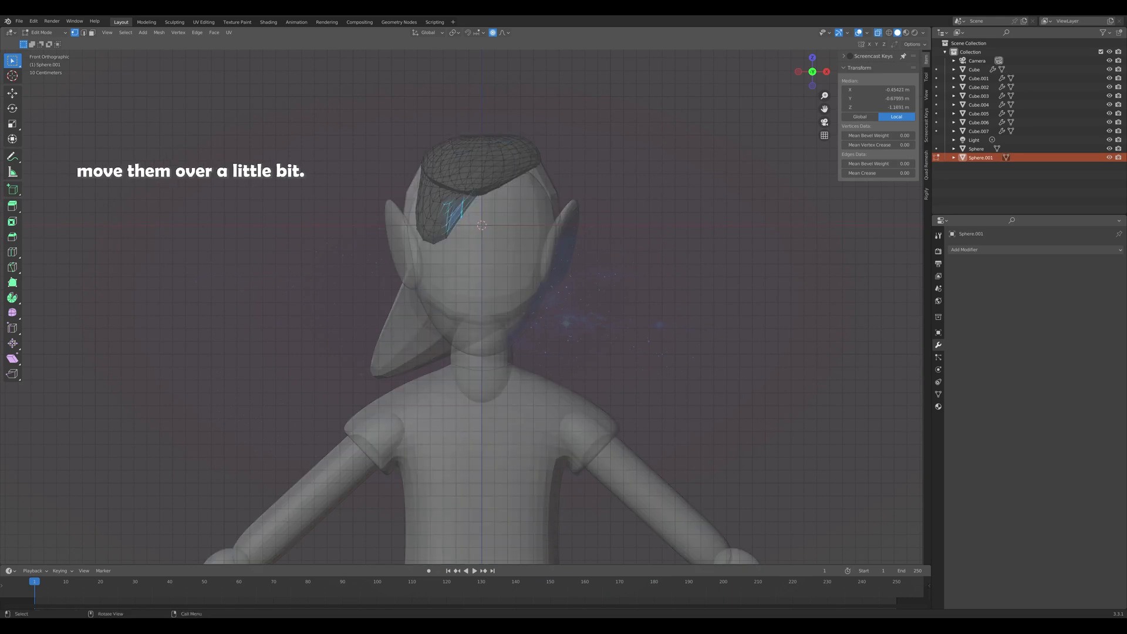
key(alt+z)
middle_drag(482, 224, 446, 229)
key(g)
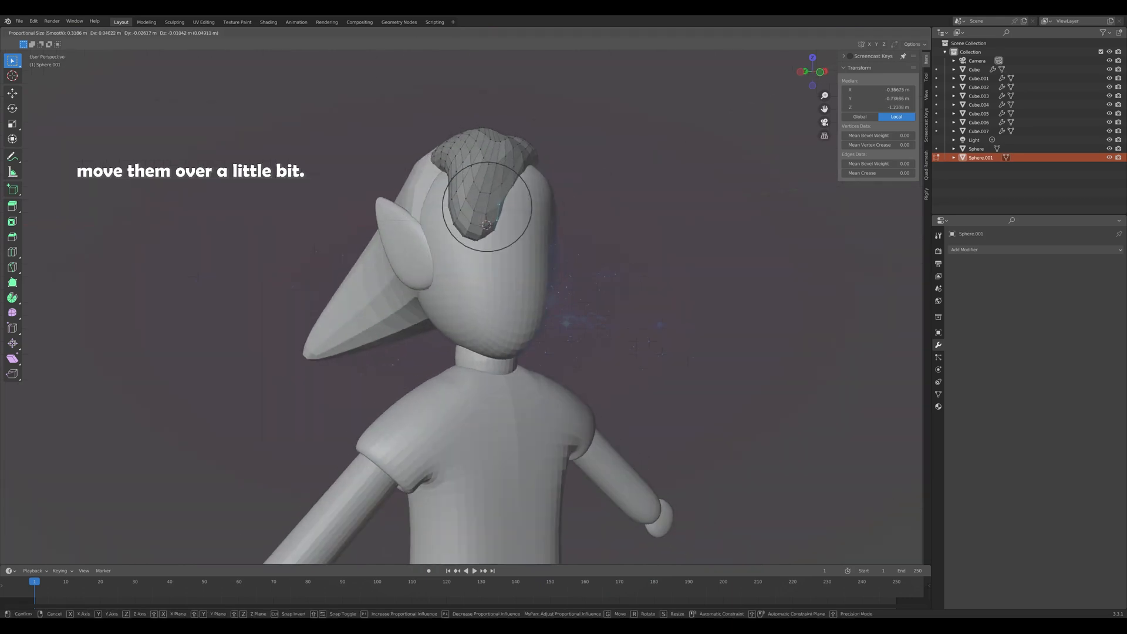
click(486, 225)
middle_drag(520, 212, 473, 220)
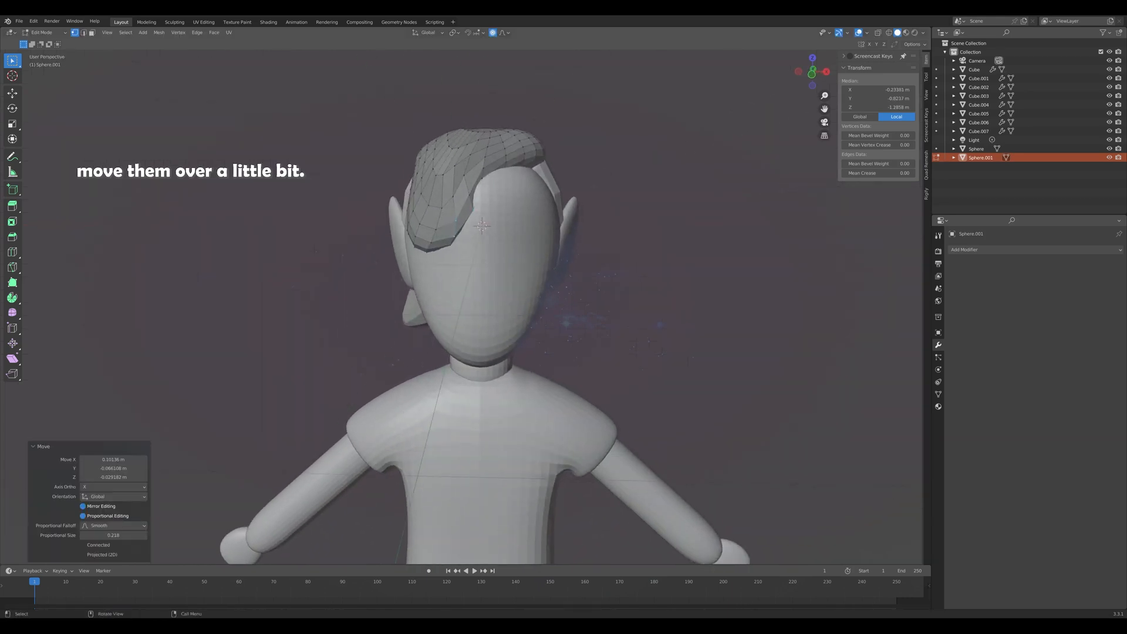
Select the vertices beside the forehead on the fringe's inner edge and raise them about 0.1 m in the front view.
click(474, 210)
key(alt+z)
drag(464, 199, 480, 232)
key(alt+z)
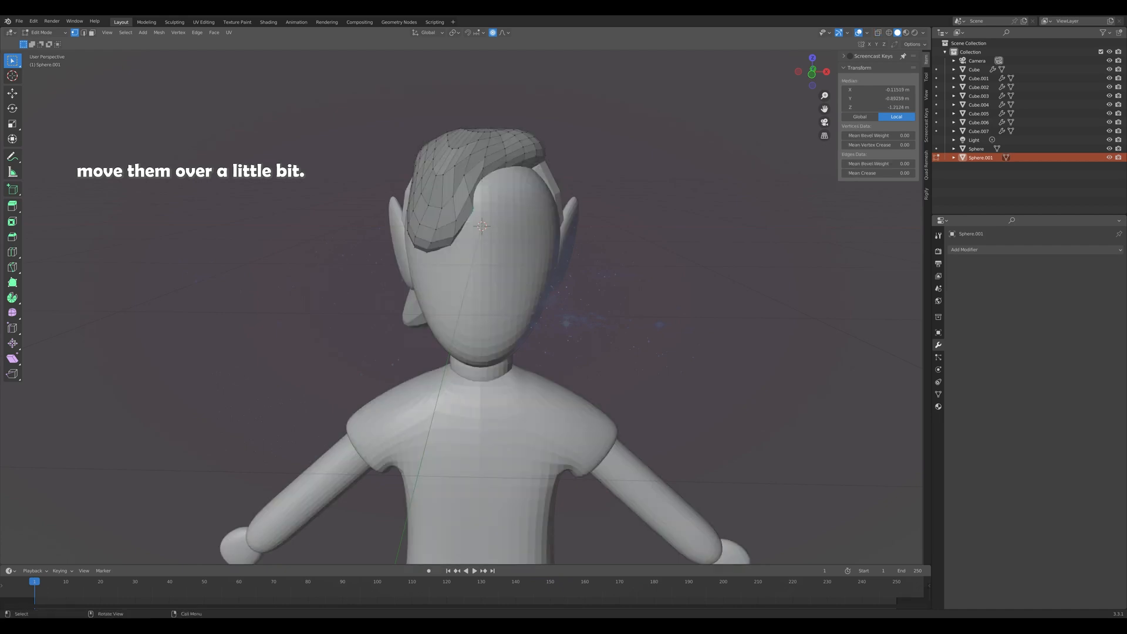
key(KP_1)
key(g)
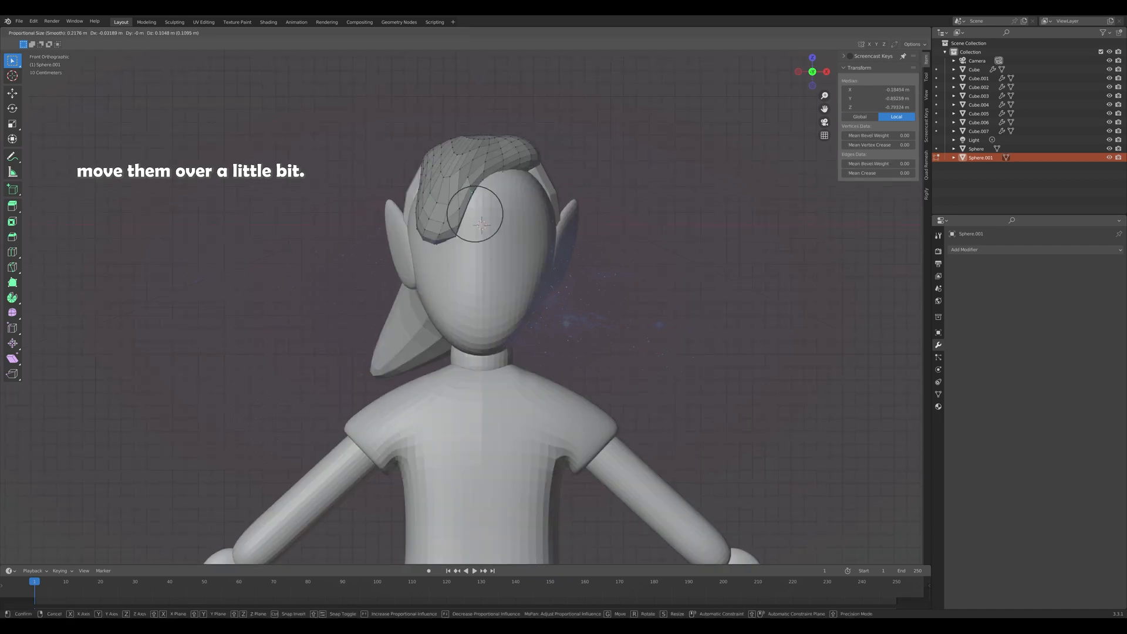
click(481, 224)
Move the vertices at the fringe's lower tip about 0.06 m upward in the front view.
key(alt+z)
key(space)
key(alt+z)
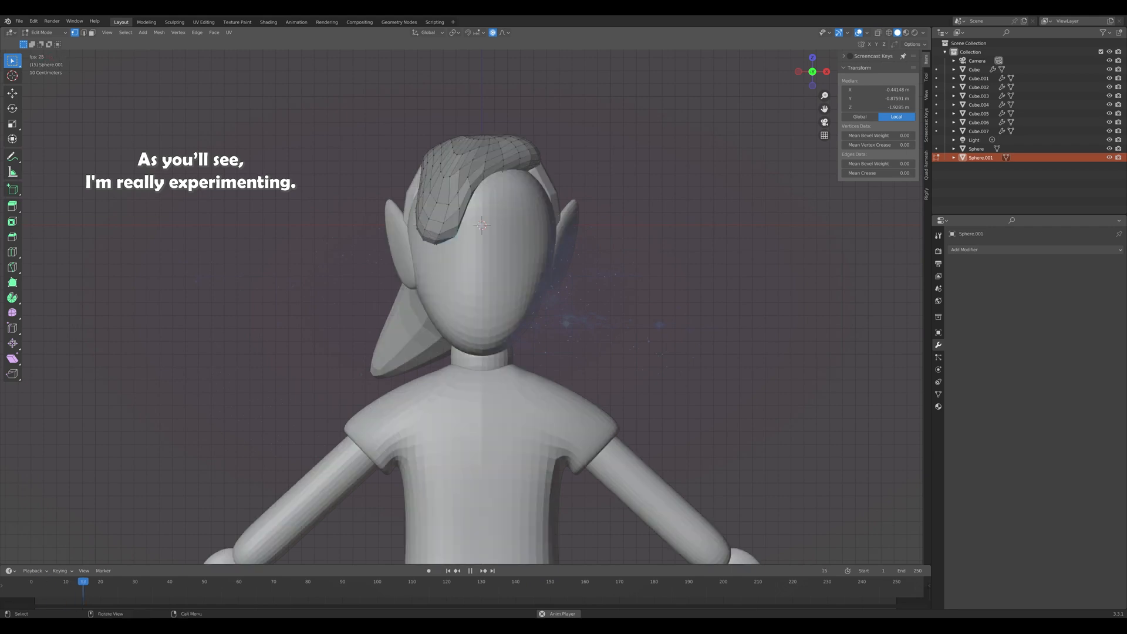
key(g)
click(481, 224)
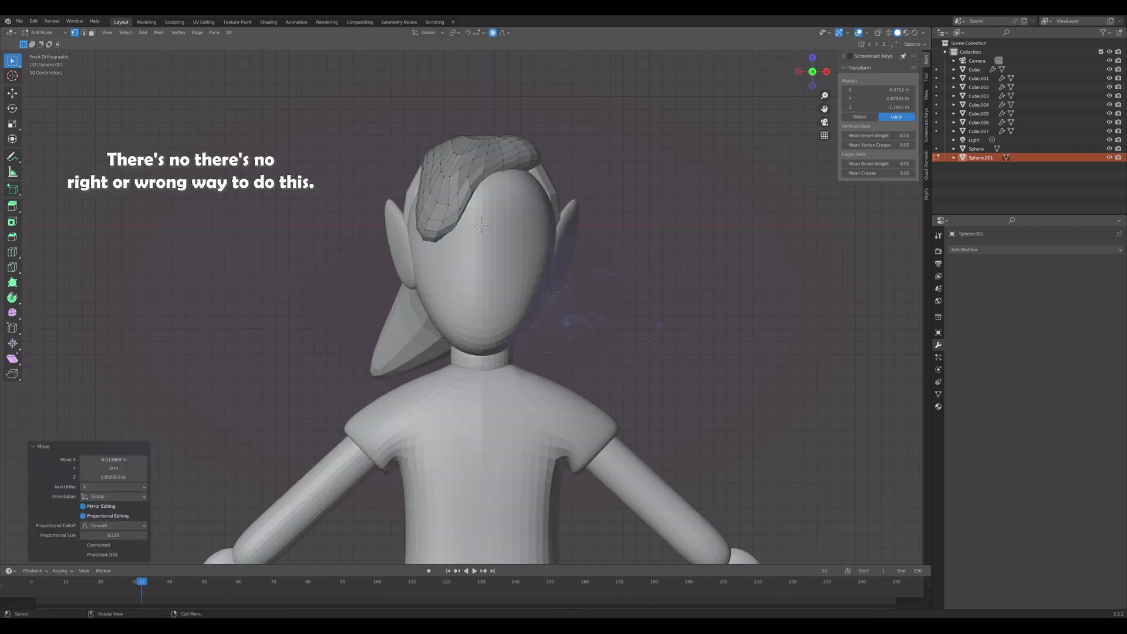
Select the vertices at the hair's narrow upper end and move them about 0.09 m down and slightly inward with a larger proportional influence.
key(alt+z)
drag(558, 115, 518, 205)
key(alt+z)
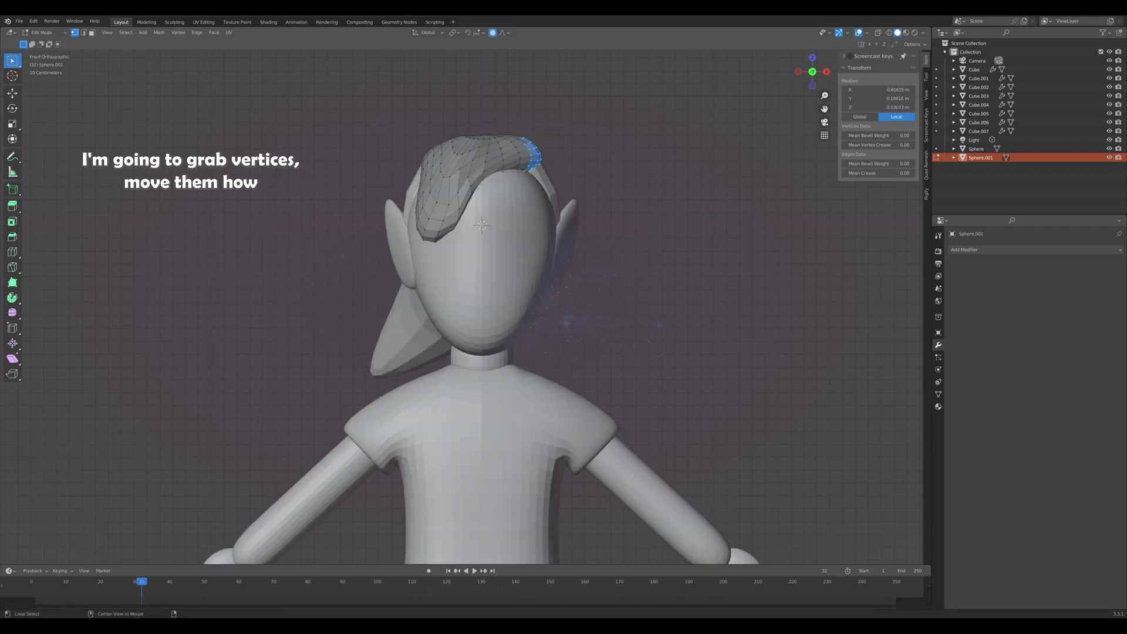
key(g)
scroll(529, 158, down, 4)
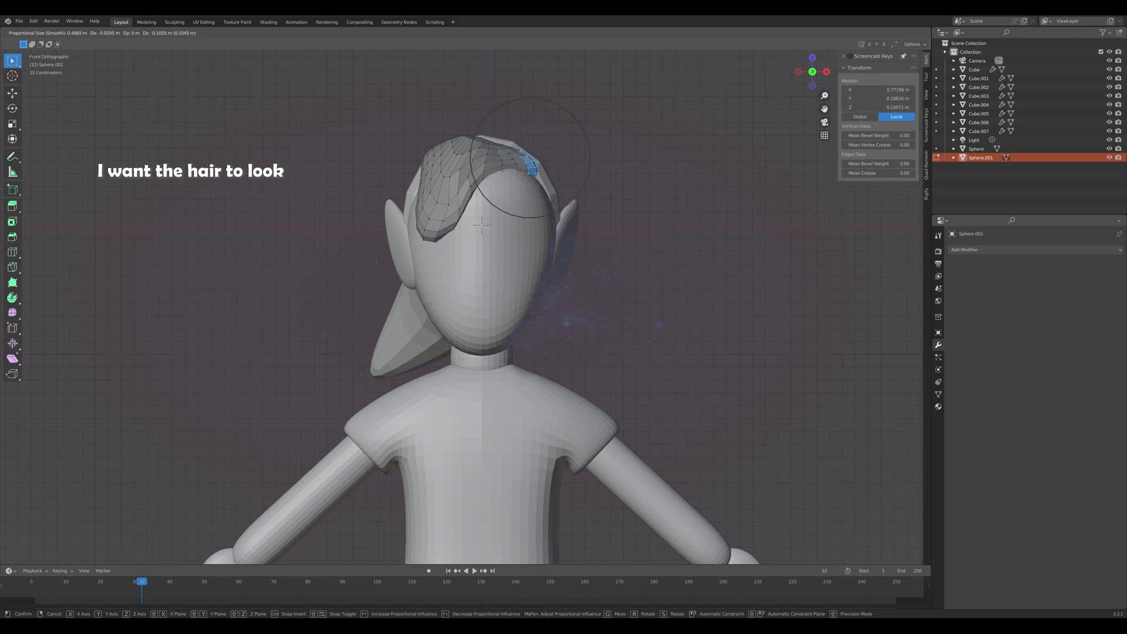
scroll(482, 224, up, 3)
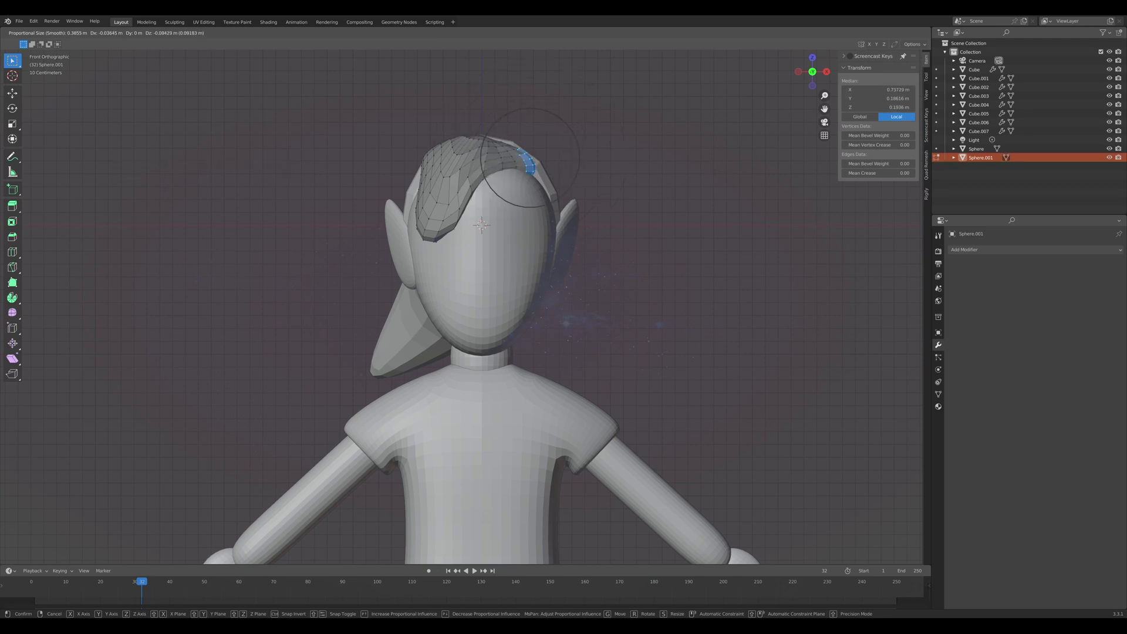
click(517, 222)
Select further vertices on the side of the hair piece, lower them slightly along Z, and leave mesh editing.
middle_drag(517, 222, 649, 235)
scroll(649, 235, up, 1)
key(alt+z)
drag(460, 209, 464, 209)
key(alt+z)
scroll(464, 209, down, 1)
middle_drag(464, 209, 394, 220)
key(g)
key(z)
click(461, 220)
key(alt+z)
key(alt+z)
click(611, 235)
key(KP_1)
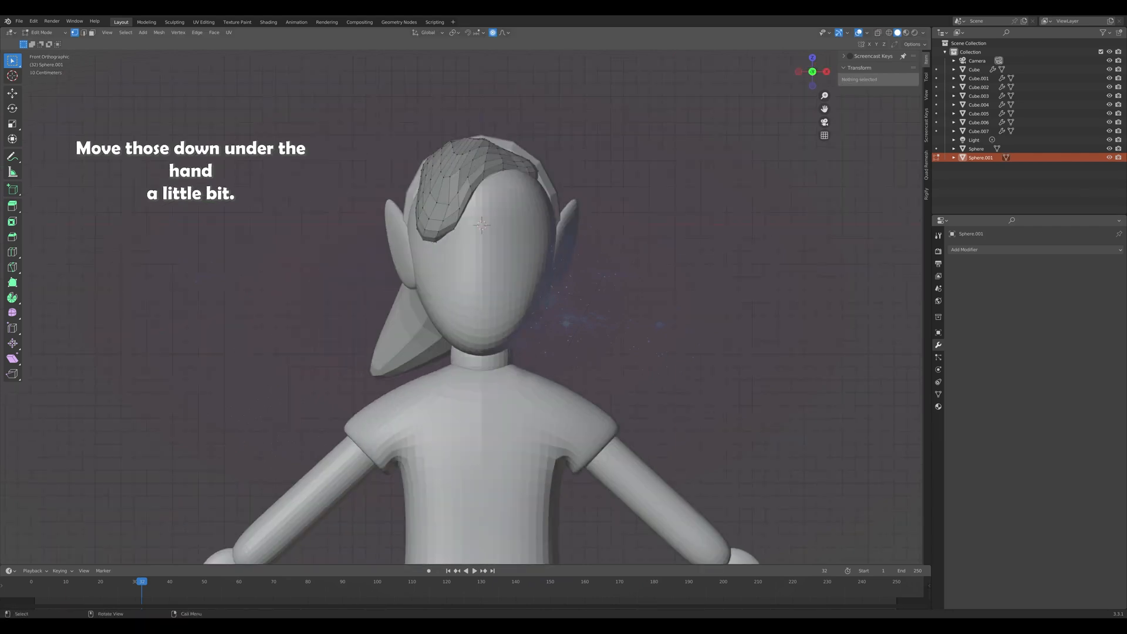
key(Tab)
Shade the hair piece smooth in Object Mode.
click(610, 235)
scroll(610, 235, down, 2)
middle_drag(611, 235, 687, 240)
key(KP_1)
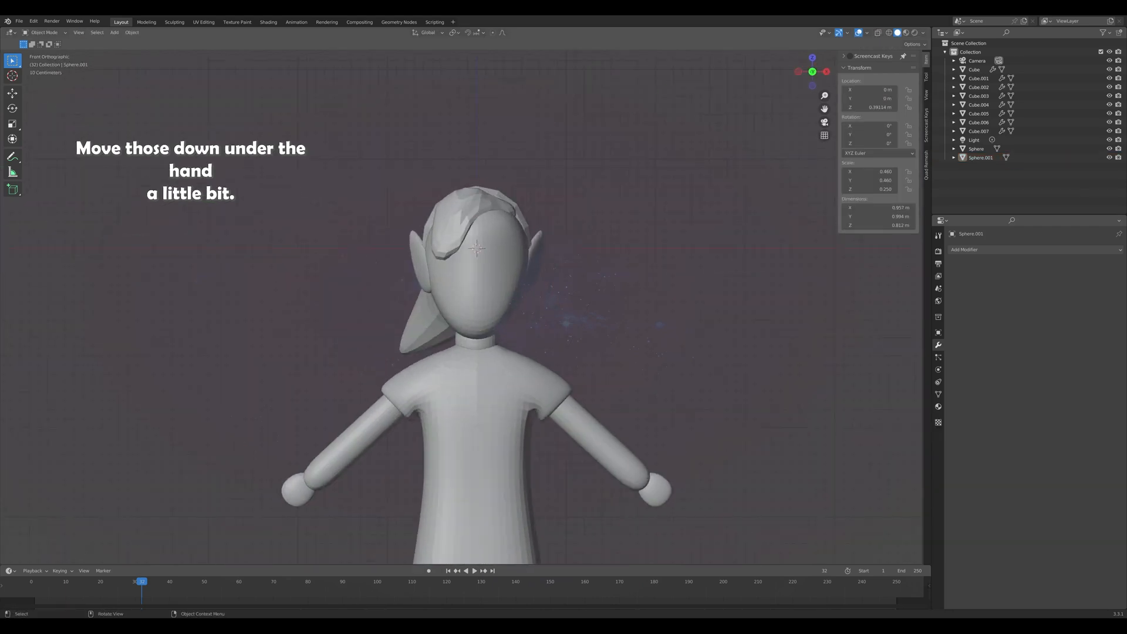
scroll(462, 294, down, 3)
scroll(462, 293, up, 4)
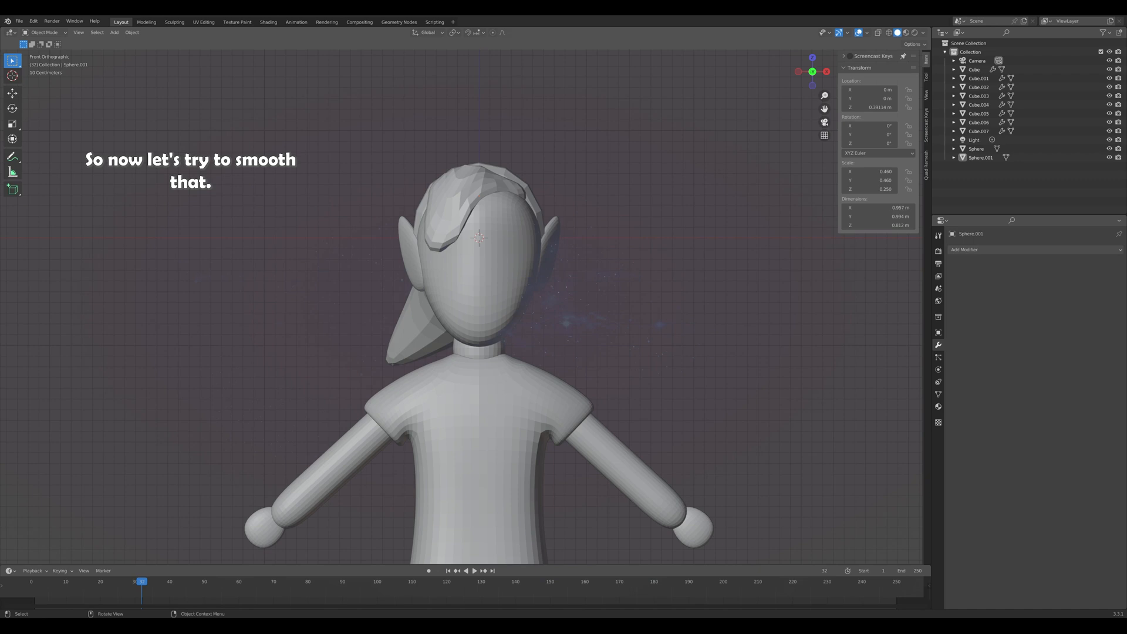
click(442, 206)
right_click(443, 206)
click(442, 206)
click(364, 203)
middle_drag(364, 203, 317, 213)
key(KP_1)
Add a Subdivision Surface modifier to the hair piece.
click(447, 206)
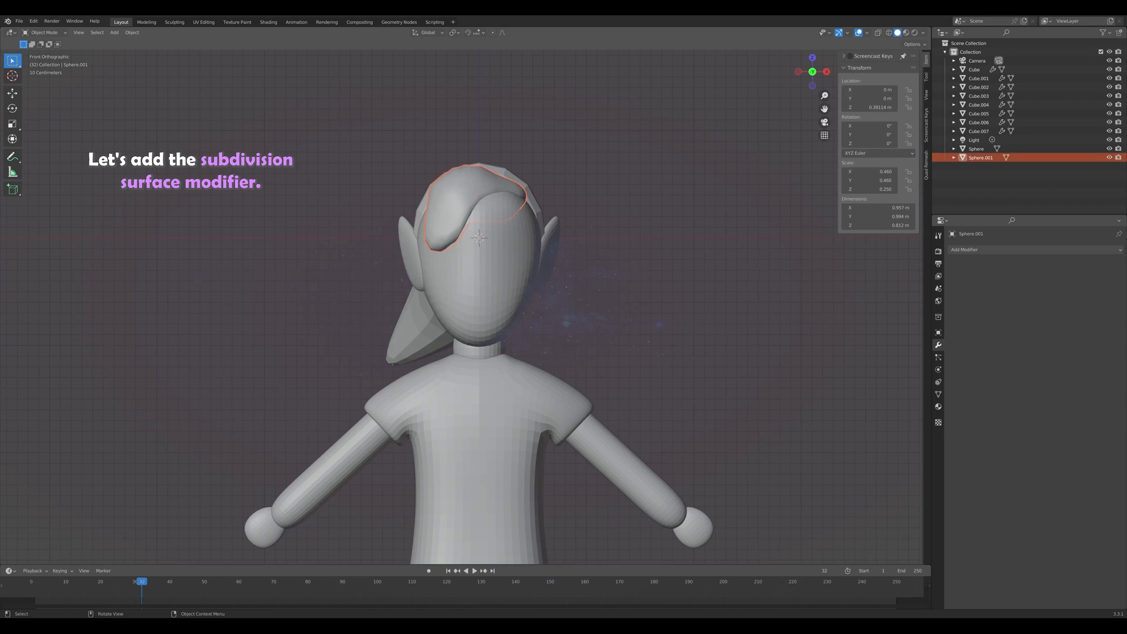
click(969, 250)
click(963, 410)
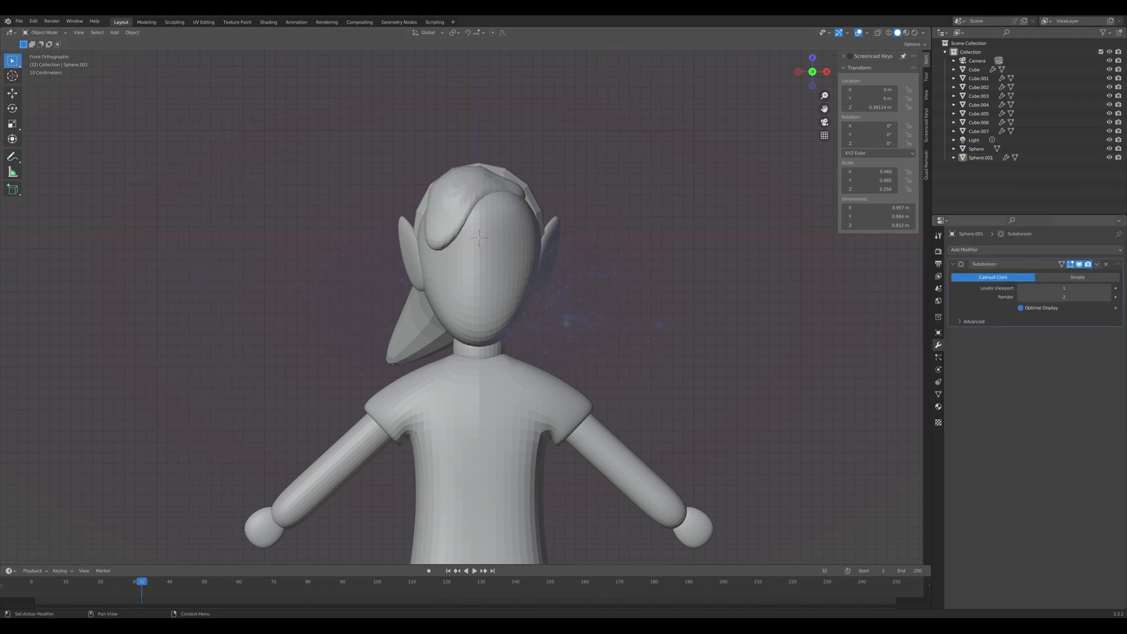
scroll(587, 299, down, 2)
middle_drag(588, 300, 529, 299)
key(KP_1)
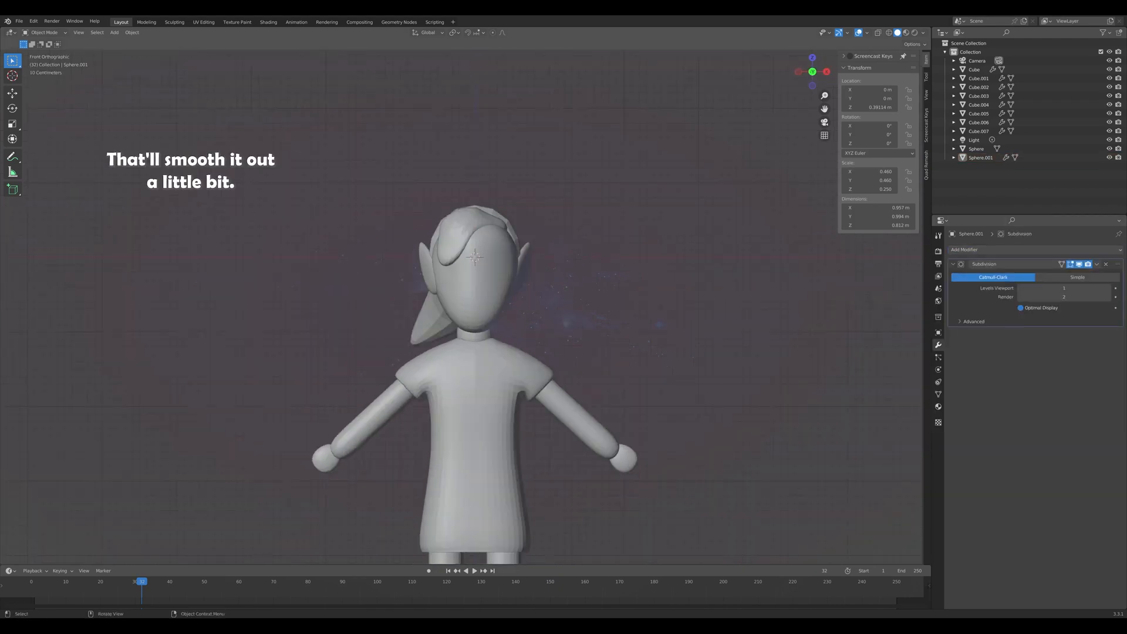
Examine the smoothed hair fringe on the head from the front and from the side.
scroll(564, 317, up, 2)
click(505, 423)
click(623, 328)
scroll(623, 329, down, 2)
scroll(623, 329, up, 1)
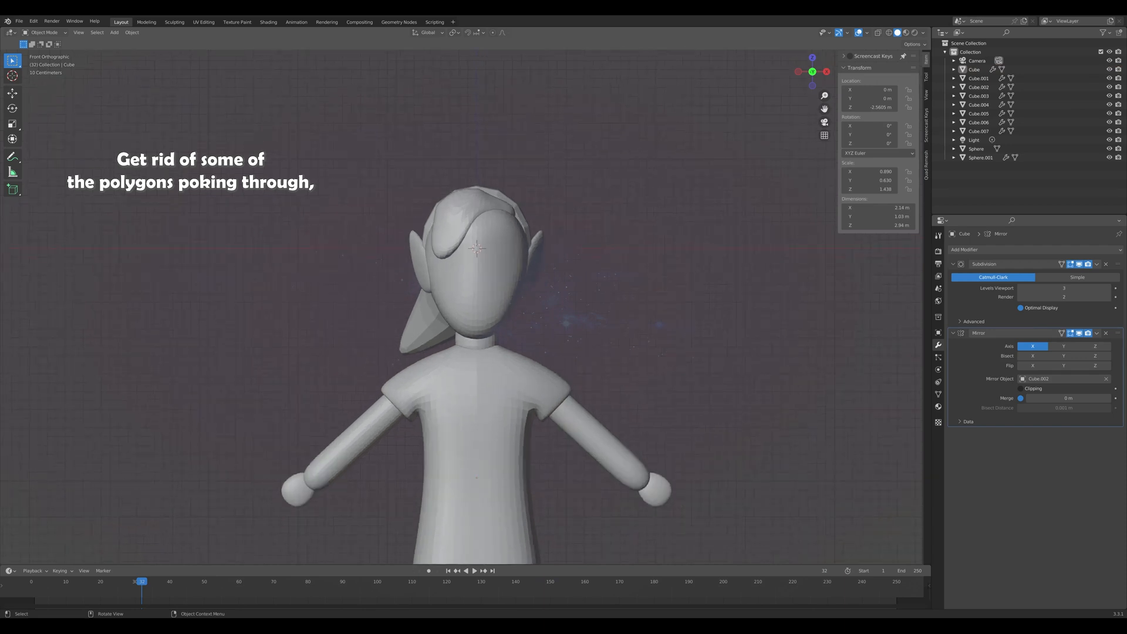
middle_drag(529, 305, 646, 335)
key(KP_1)
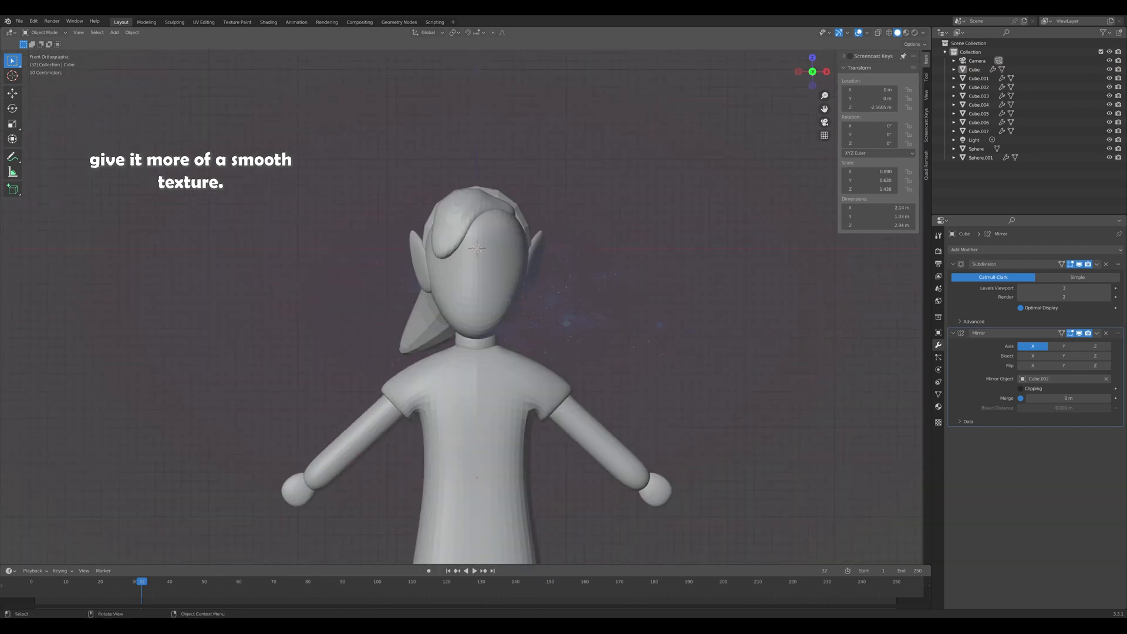
middle_drag(529, 306, 552, 311)
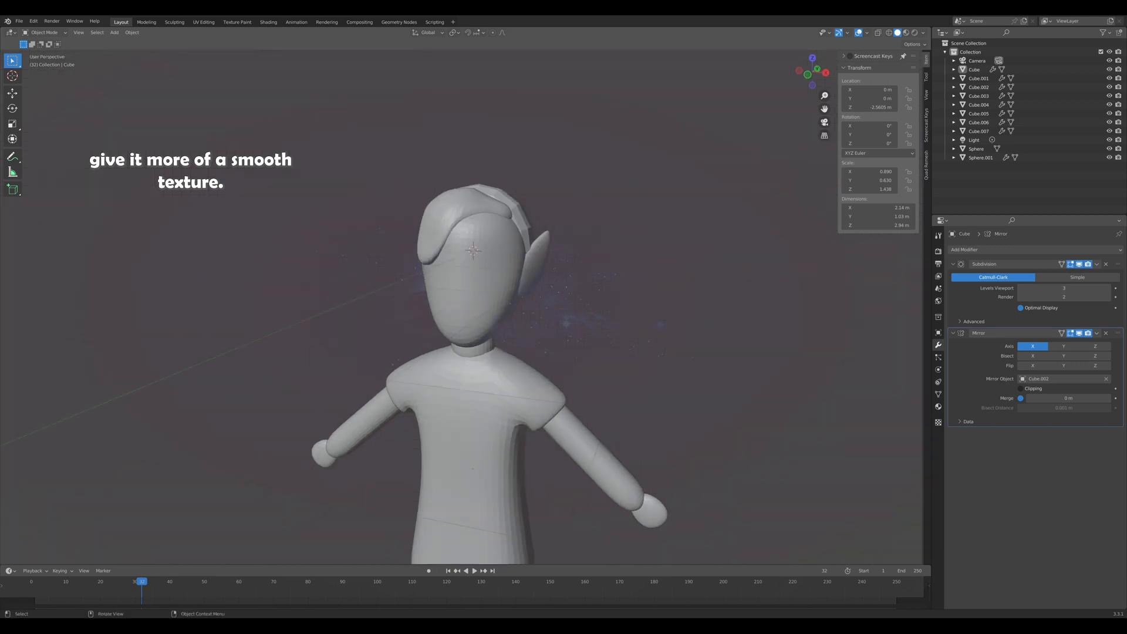
Add a cube for the side bangs, scale it down to 0.199, and stretch it along Z to a scale of about 0.617.
key(shift+a)
click(561, 283)
key(KP_1)
key(s)
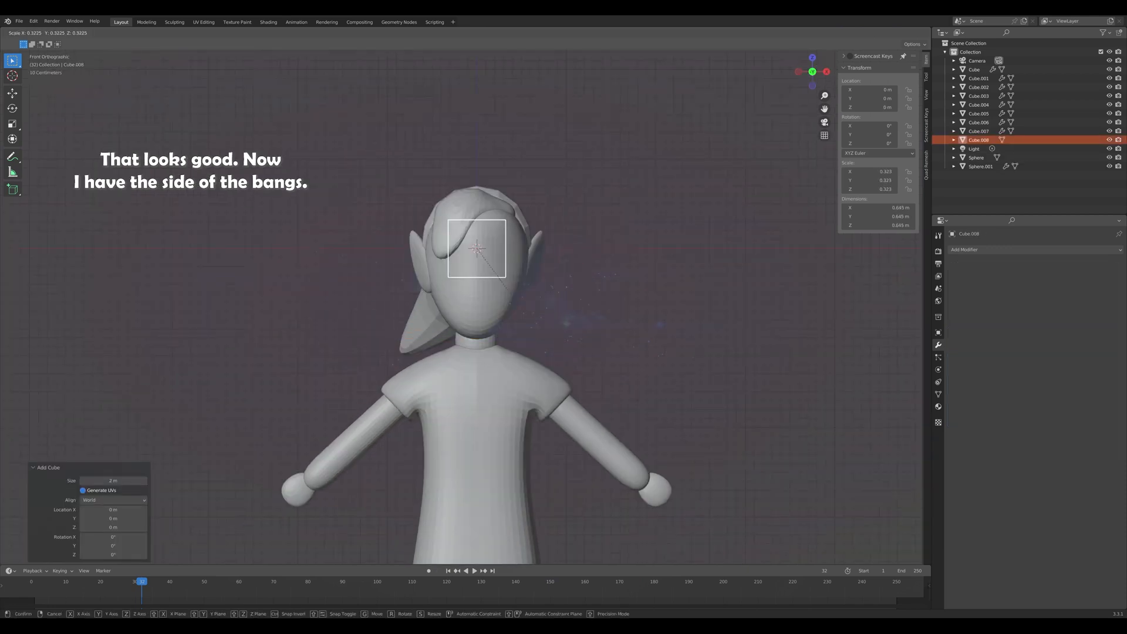
key(Return)
key(s)
key(z)
key(Return)
Move the cube about 0.52 m along X beside the head, lower it, and stretch its Z scale to 0.728.
key(g)
key(x)
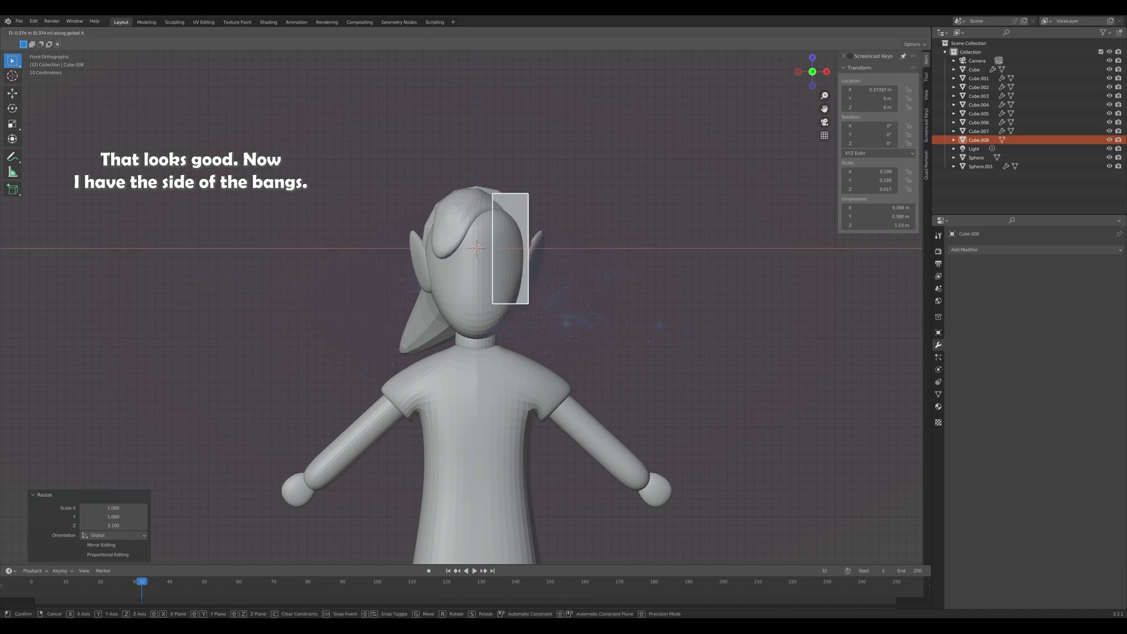
key(Return)
key(g)
key(z)
key(Return)
key(s)
key(z)
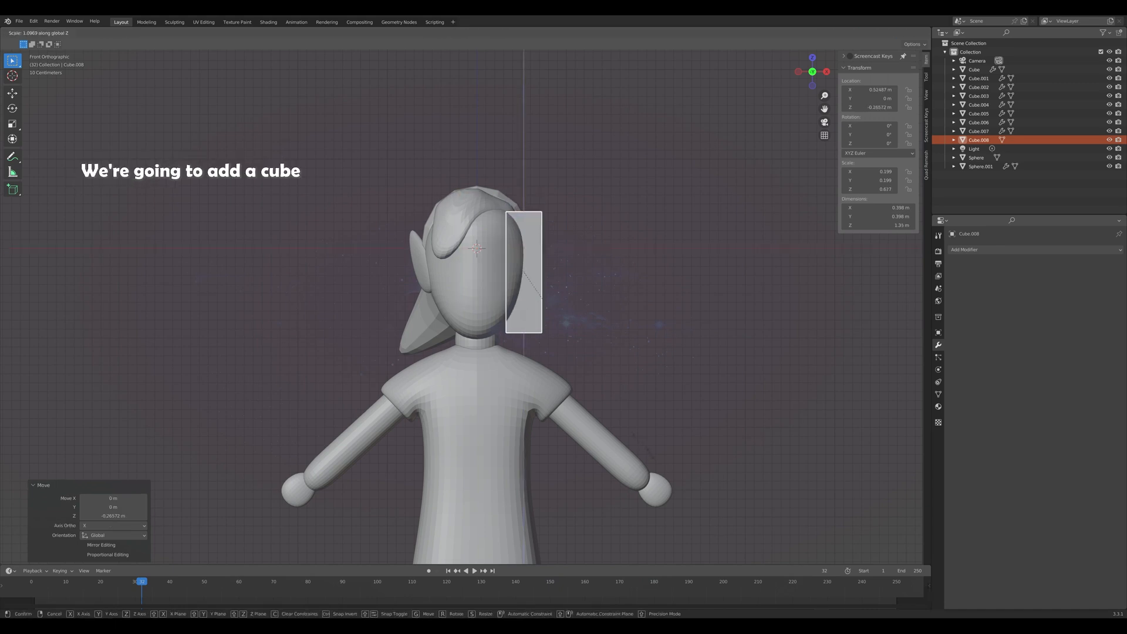
key(Return)
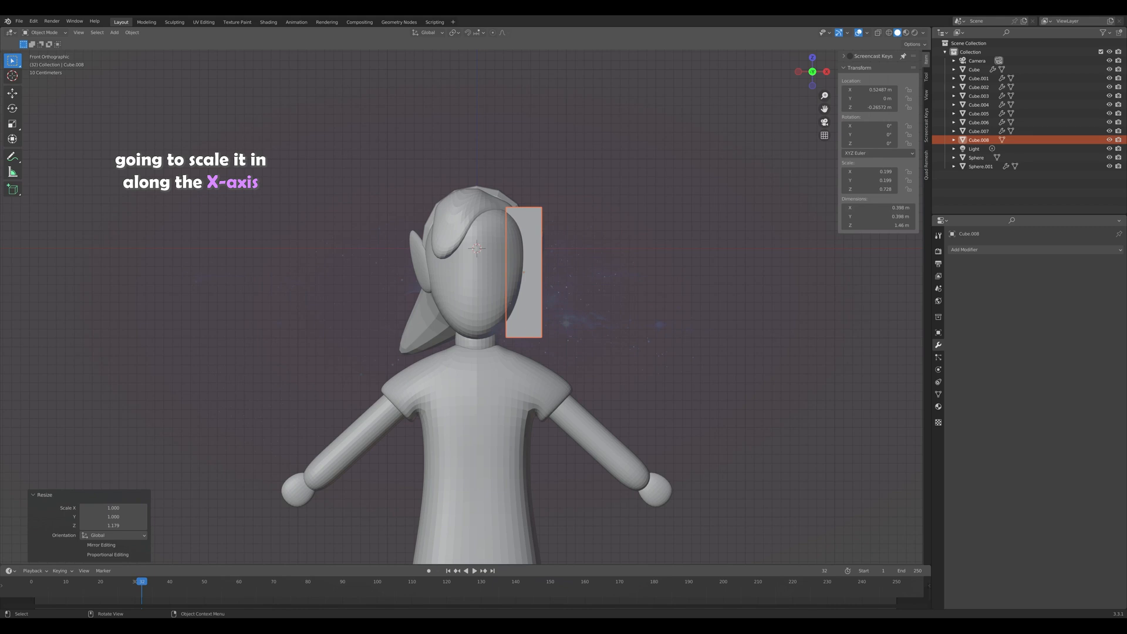
Thin the side-bang cube to an X scale of about 0.101 and widen its Y scale to 0.255.
middle_drag(587, 282, 434, 293)
key(s)
key(x)
key(Return)
key(s)
key(y)
key(Return)
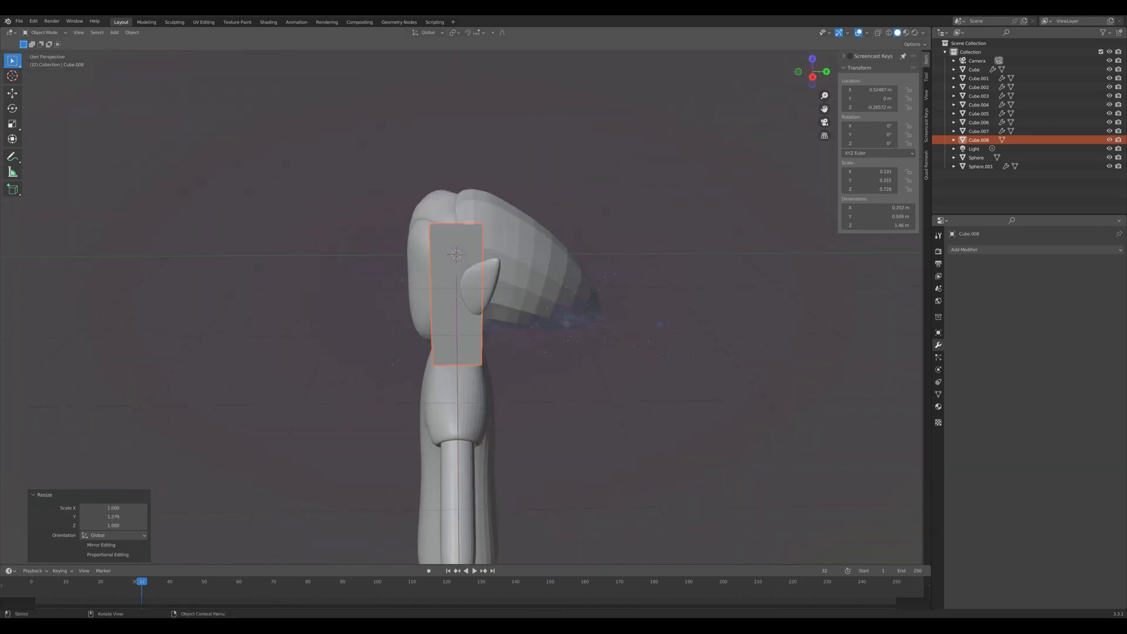
Move the side-bang cube about 0.16 m forward along Y in the right side view.
key(KP_1)
middle_drag(564, 293, 481, 297)
key(KP_3)
key(g)
key(y)
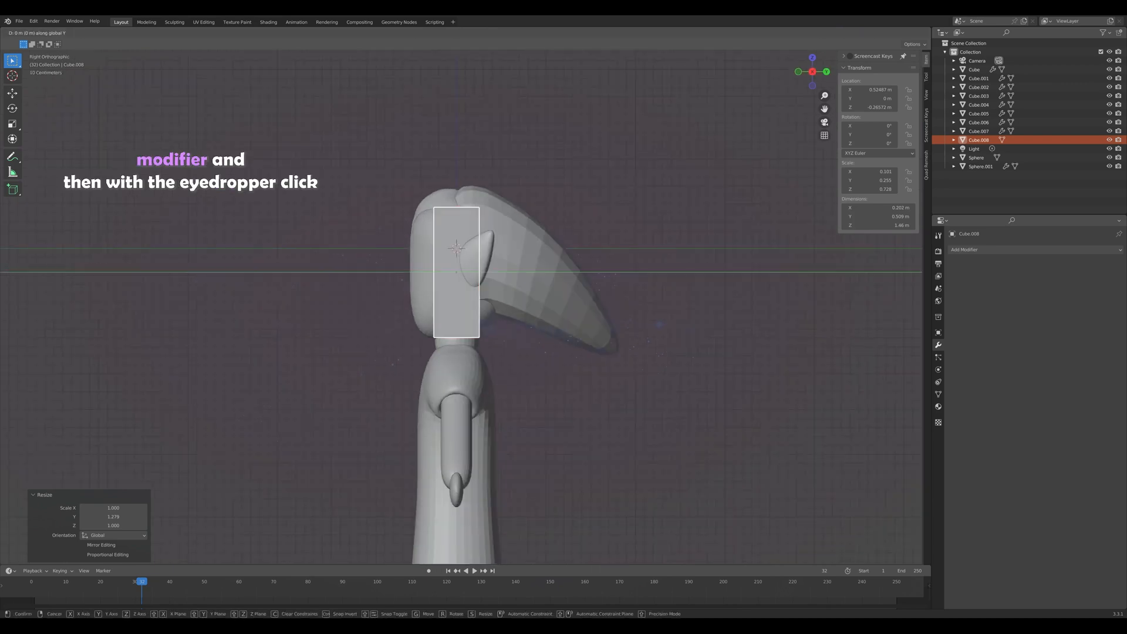
key(Return)
key(KP_1)
middle_drag(563, 294, 499, 308)
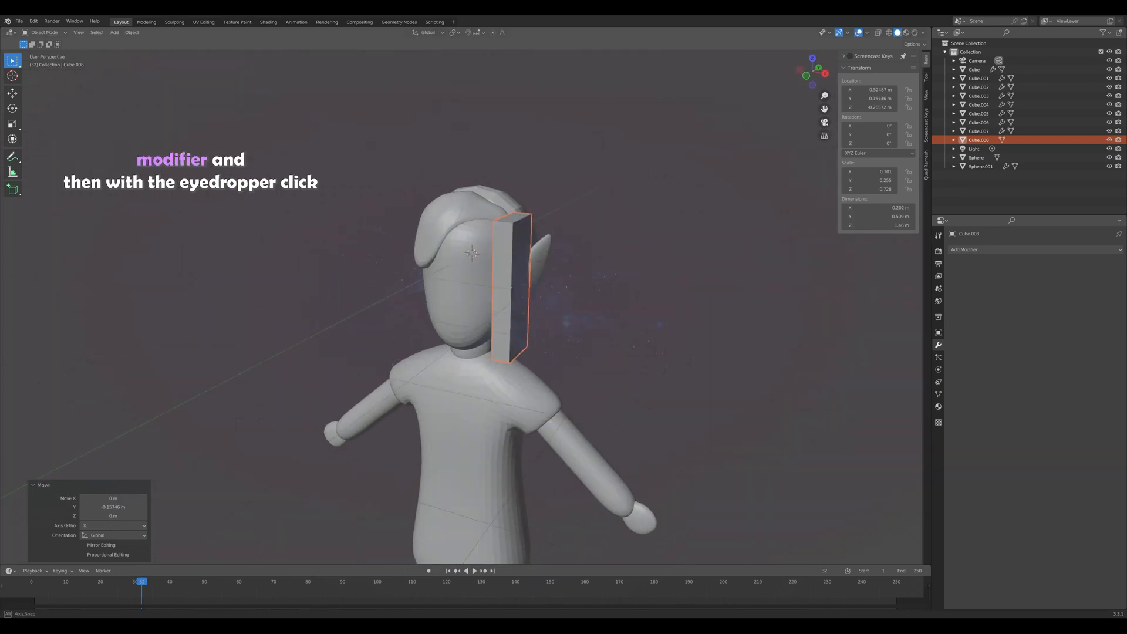
Add a Mirror modifier to the side-bang cube and pick the head as its mirror object.
click(1035, 250)
click(954, 352)
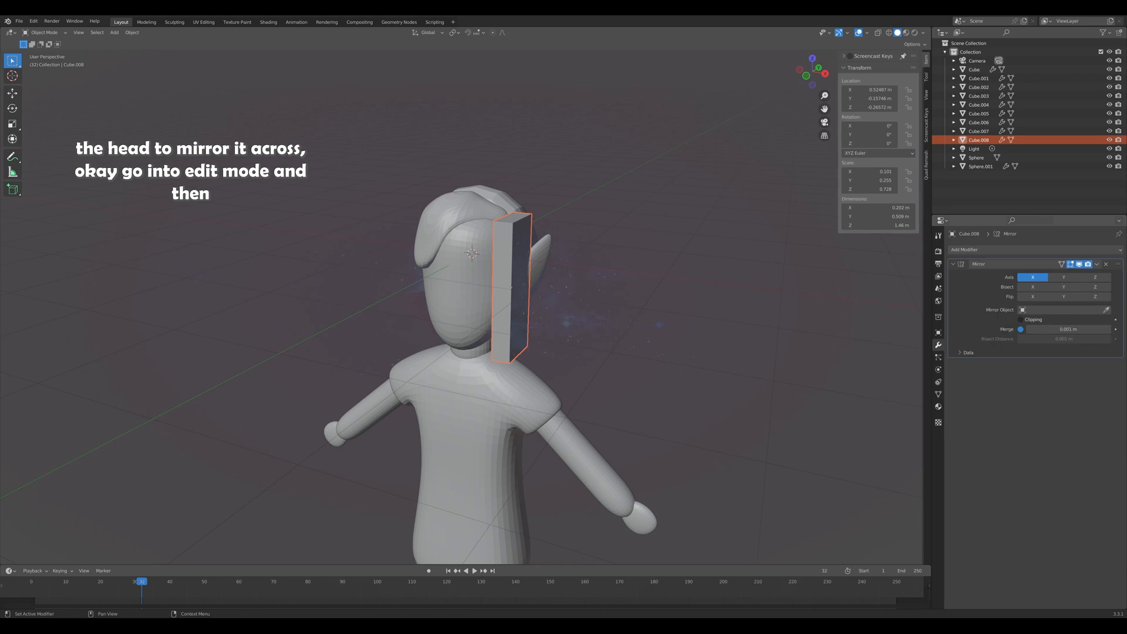
click(472, 253)
middle_drag(472, 254, 367, 254)
Add a vertical loop cut around the side-bang cube and move it about 0.1 m forward along Y.
key(Tab)
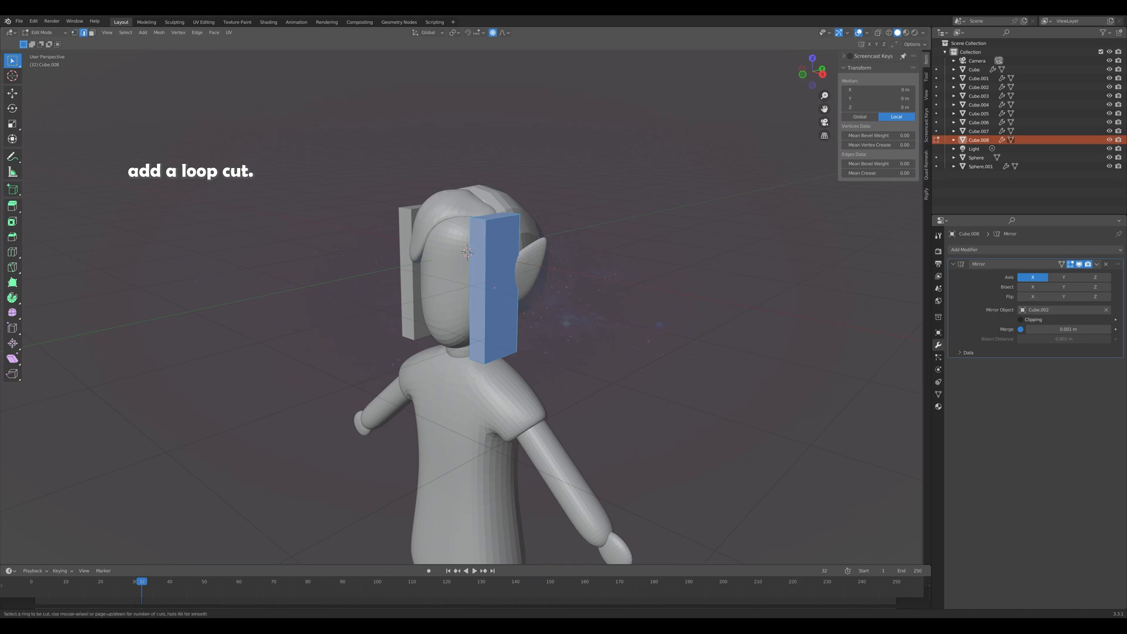
click(502, 220)
right_click(502, 220)
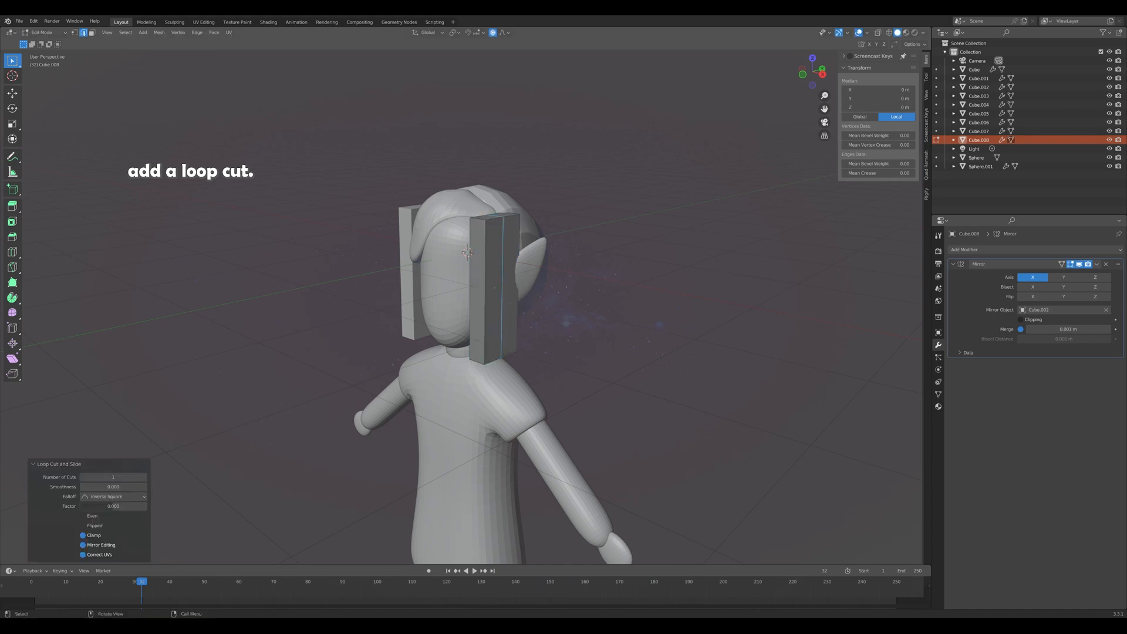
middle_drag(464, 294, 499, 294)
key(g)
key(y)
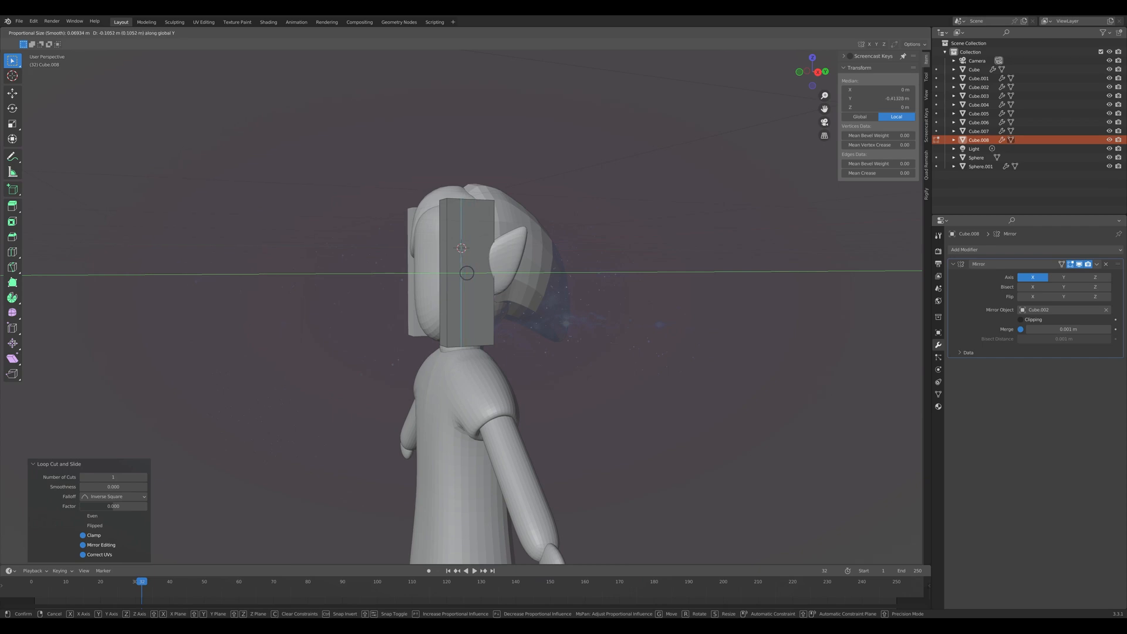
click(466, 273)
middle_drag(467, 273, 460, 248)
scroll(438, 273, up, 2)
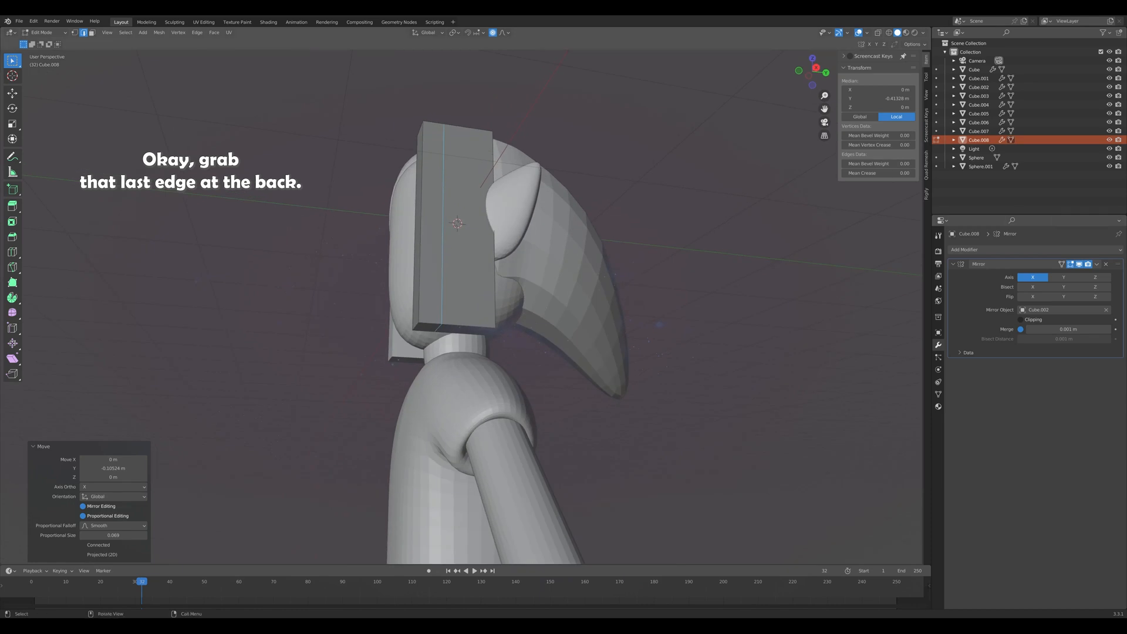
Move the lower back edge of the side bang about 0.19 m down along Z.
click(495, 329)
key(g)
key(z)
click(496, 357)
scroll(482, 346, up, 1)
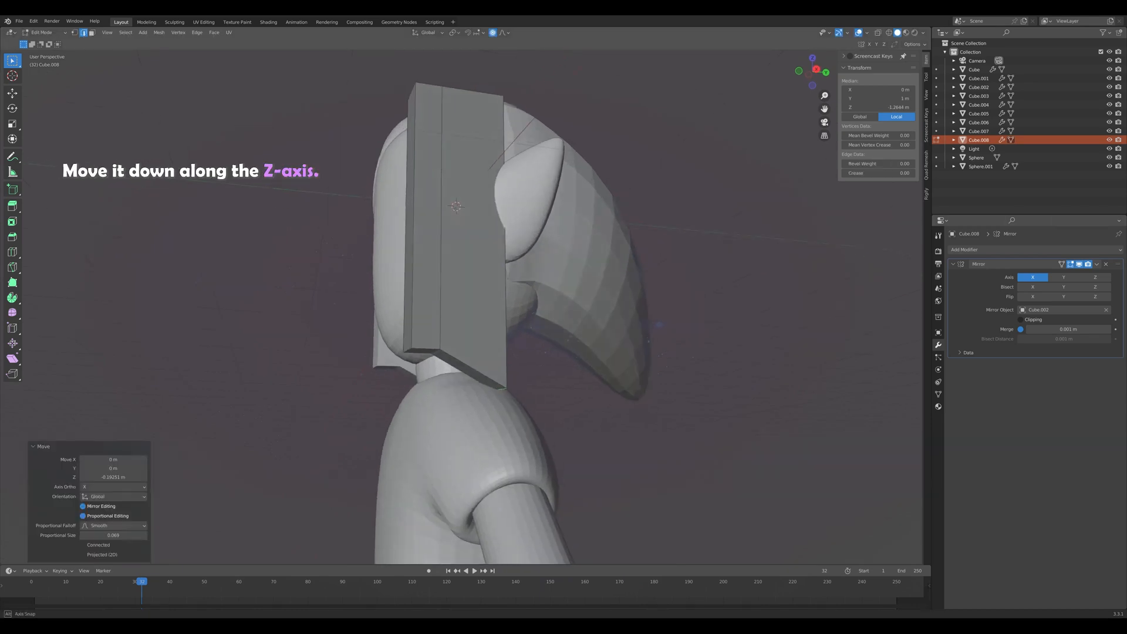
Move the lower front edge of the side bang back along Y toward the loop cut.
click(414, 353)
middle_drag(470, 340, 411, 338)
click(450, 362)
key(g)
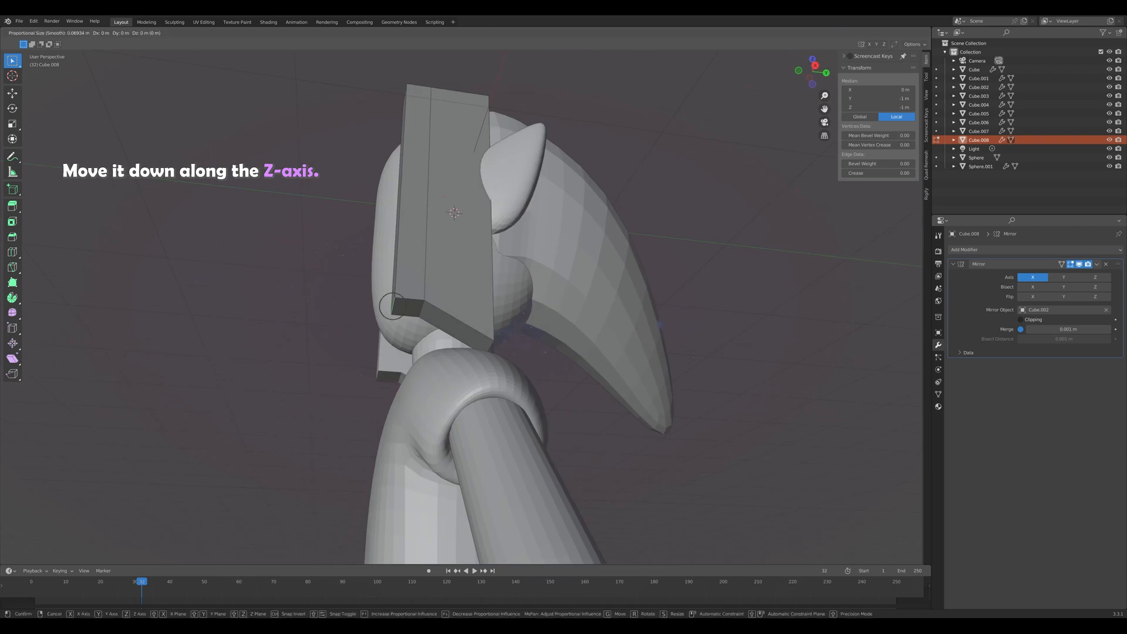
key(y)
click(411, 314)
Move the bottom edge of the side bang's loop cut about 0.13 m down along Z and shift it along Y.
click(422, 311)
key(g)
key(z)
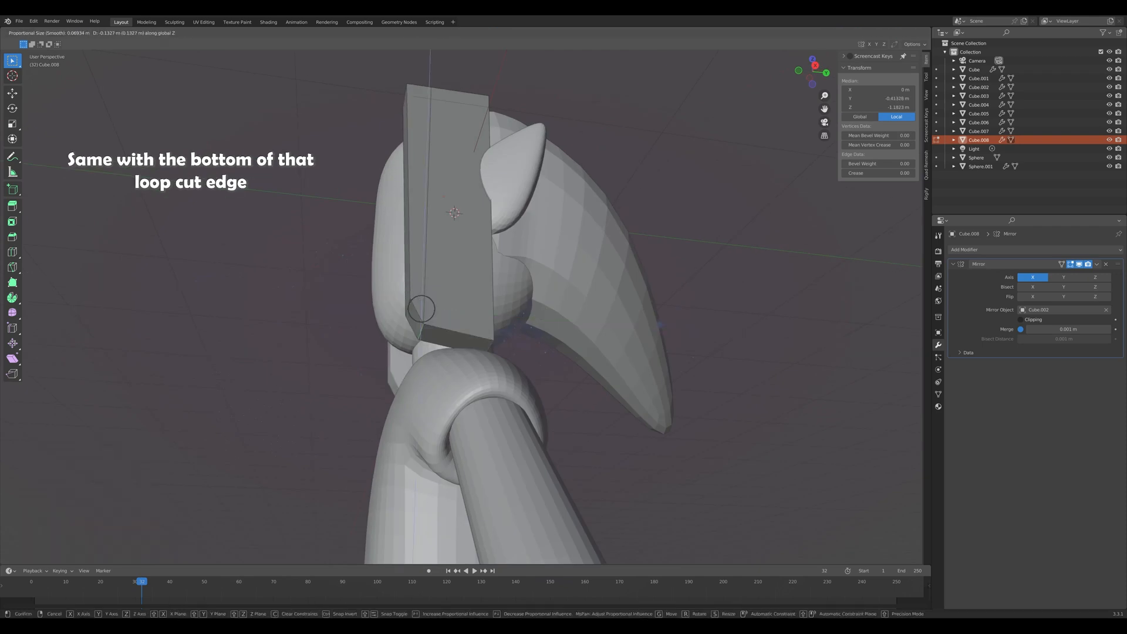
click(421, 334)
key(g)
key(y)
click(442, 337)
Add a vertical loop cut to the rear section of the side bang and raise its bottom edge about 0.12 m along Z.
mouse_move(442, 337)
middle_down()
mouse_move(418, 357)
mouse_move(437, 356)
middle_up()
key(ctrl+r)
click(457, 373)
click(457, 372)
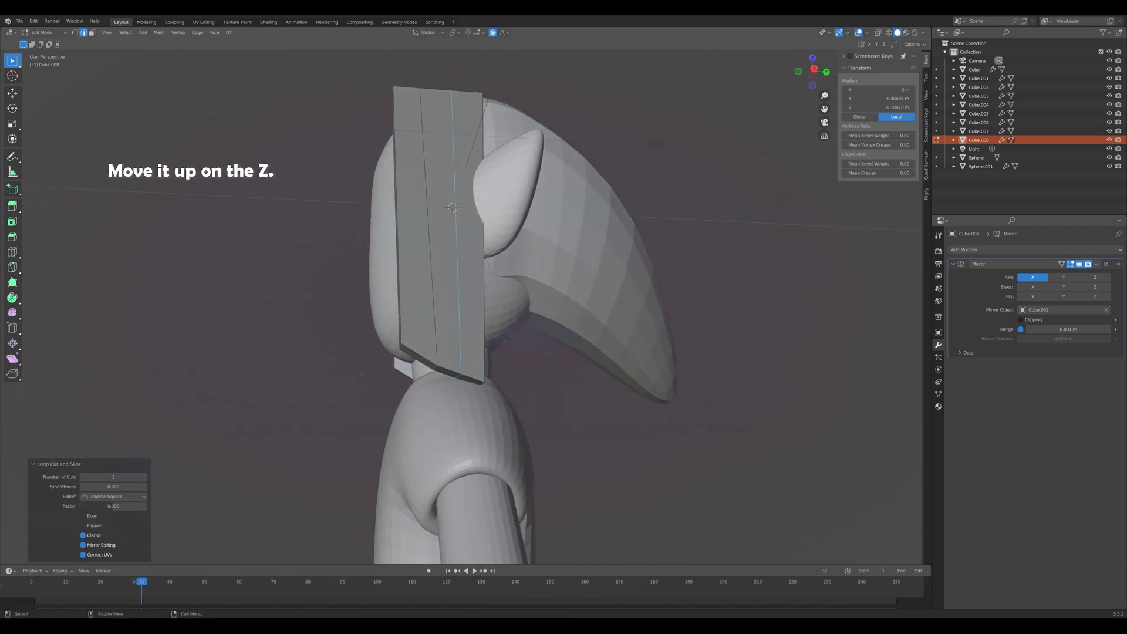
click(458, 376)
key(g)
key(z)
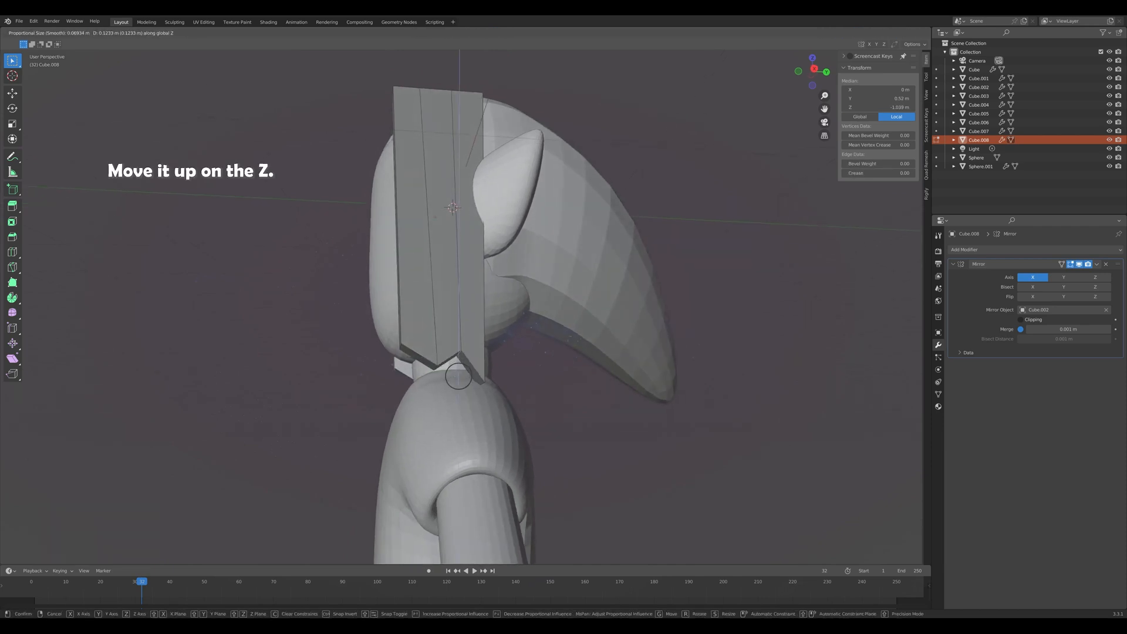
click(458, 377)
Move the rear vertical edge loop of the side bang slightly forward along Y.
key(g)
key(y)
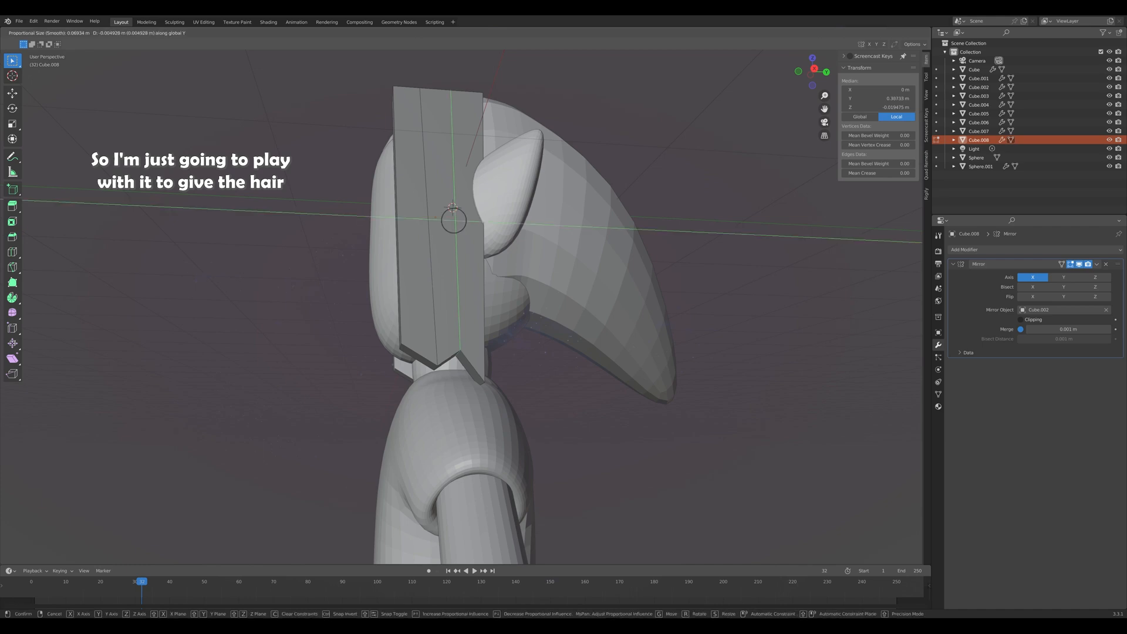
click(453, 221)
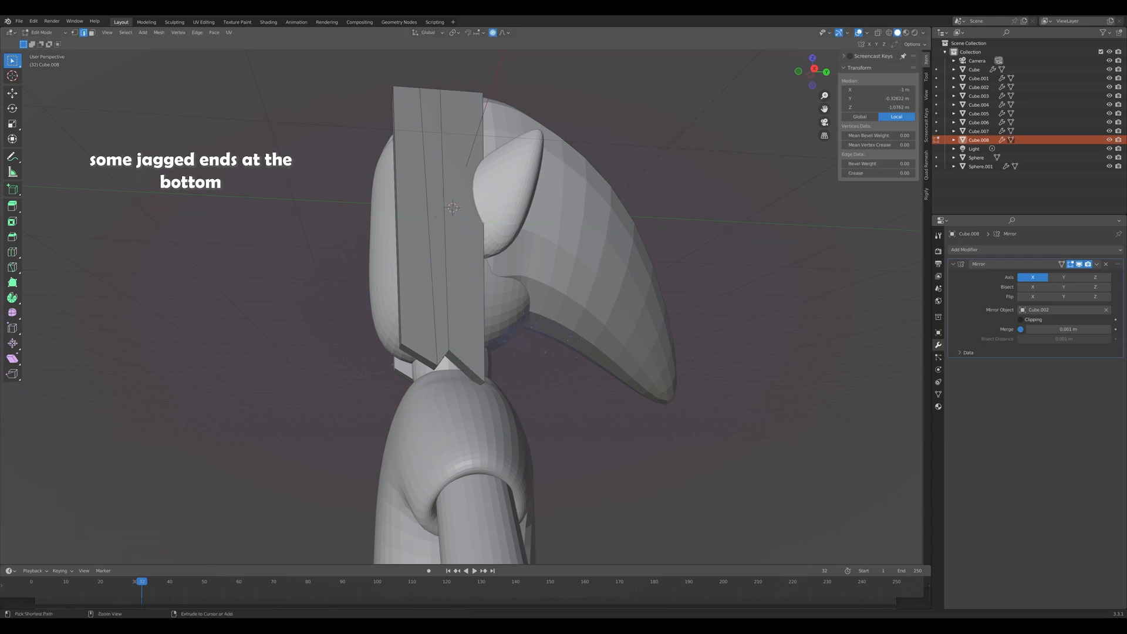
Add a vertical loop cut to the front section of the side bang and raise its bottom edge along Z into a notch.
key(ctrl+r)
click(418, 355)
click(418, 356)
click(418, 357)
key(g)
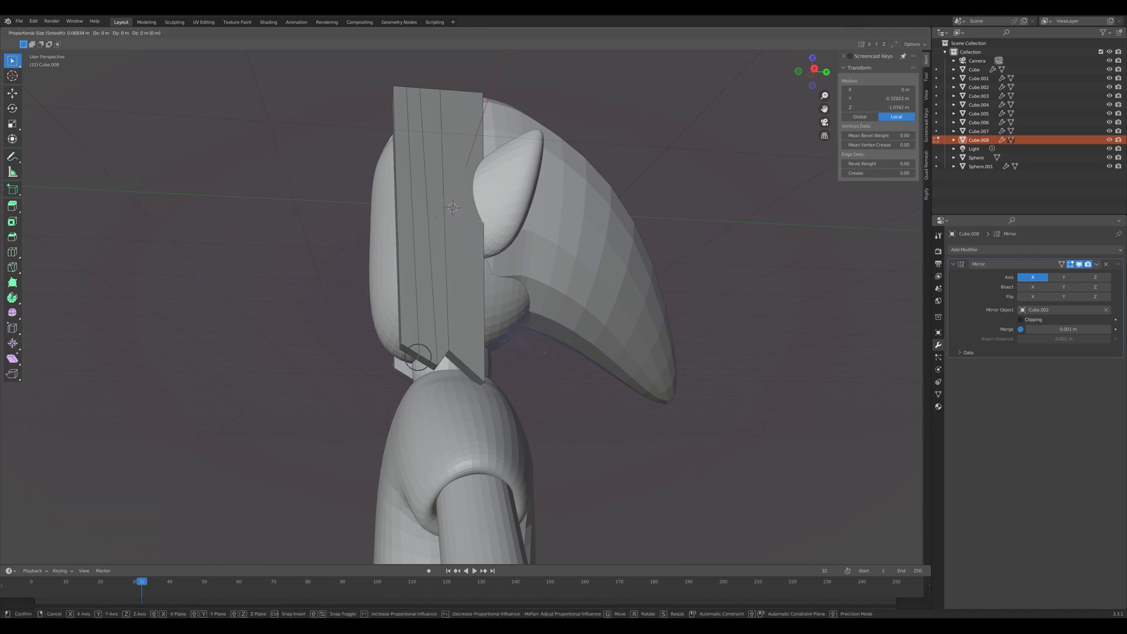
key(z)
click(418, 352)
Move the lower front edge of the side bang along Y to reshape the front jagged tip.
click(402, 348)
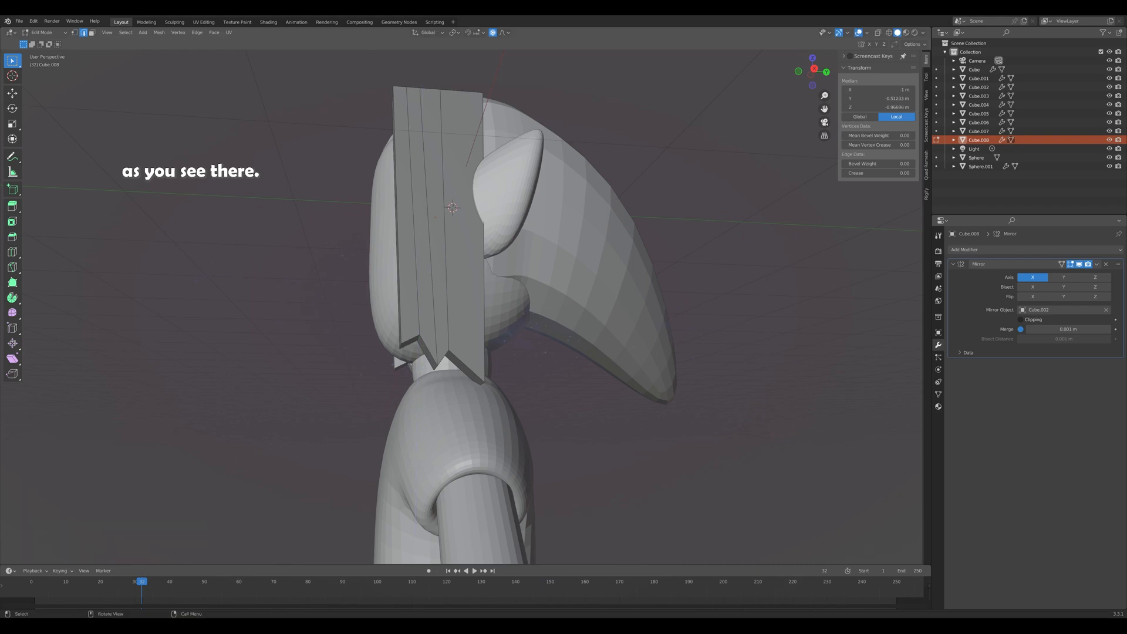
middle_drag(402, 347, 431, 347)
key(g)
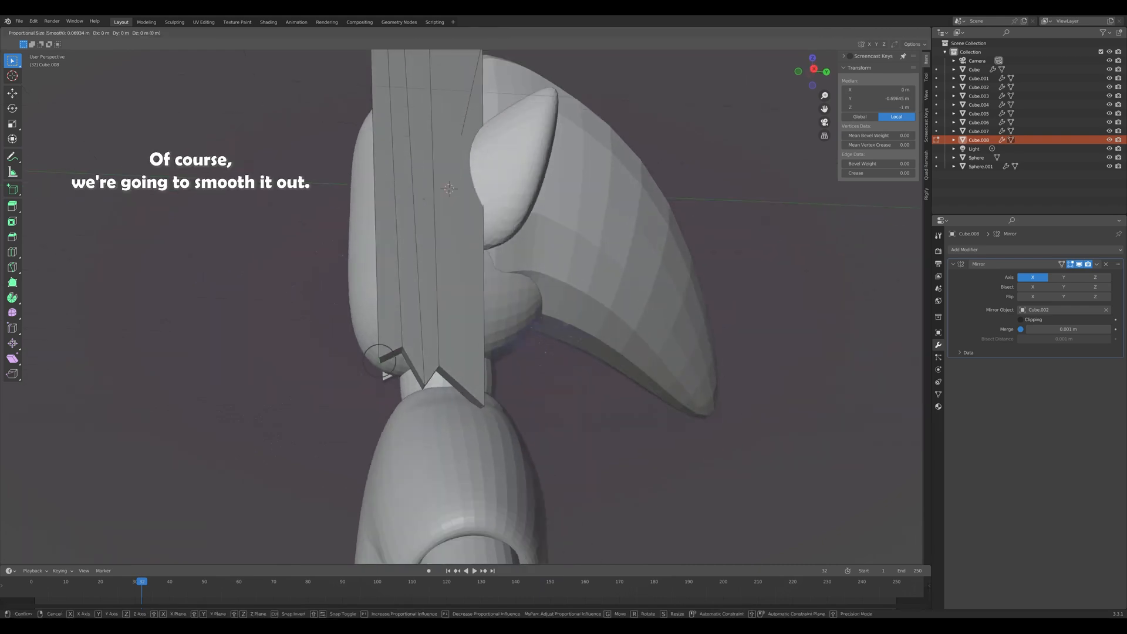
key(y)
click(390, 376)
Move the lower back edge of the side bang about 0.07 m down along Z.
scroll(392, 377, down, 3)
middle_drag(393, 376, 435, 405)
scroll(449, 405, up, 2)
key(g)
key(z)
click(449, 406)
Add a Subdivision Surface modifier with viewport level 3 to the side bang, check it in Object Mode, and resume mesh editing.
click(1035, 250)
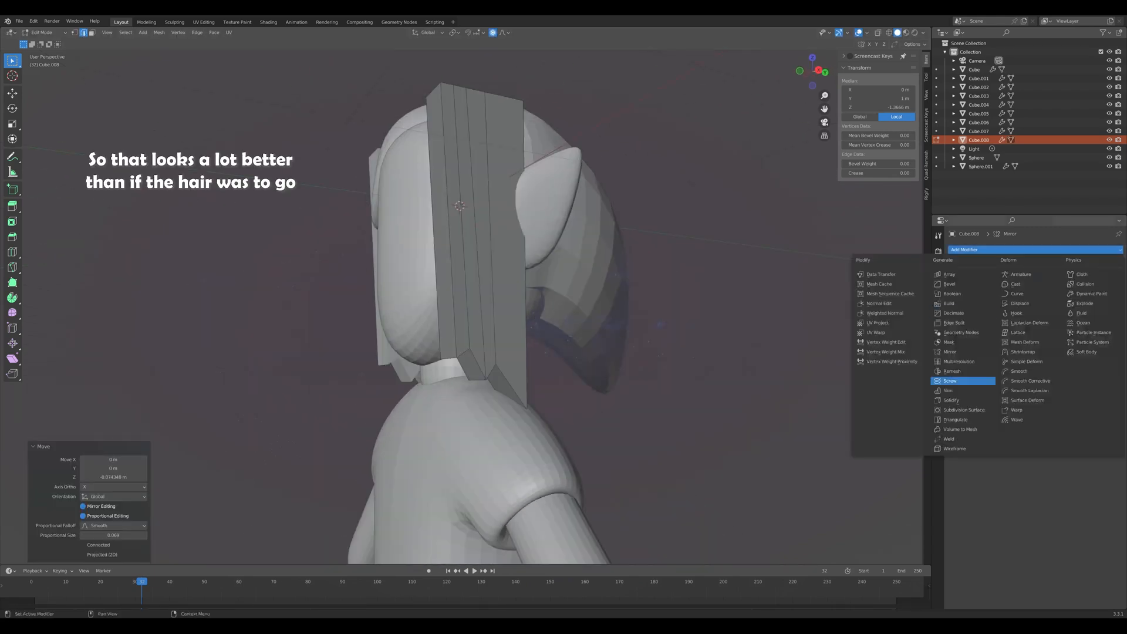
click(963, 410)
key(Tab)
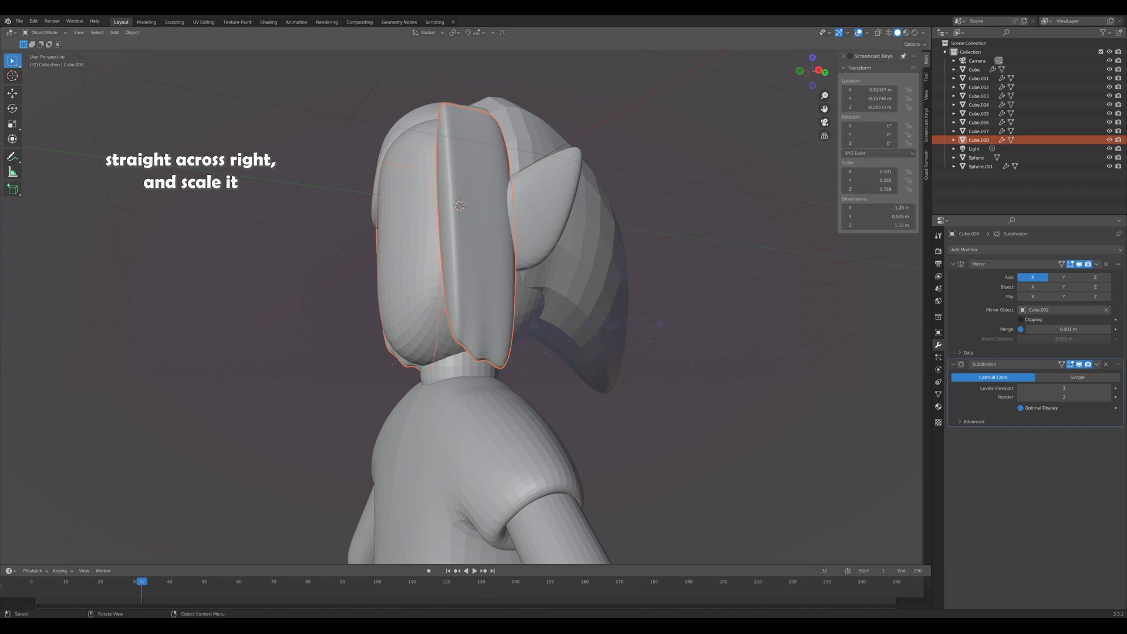
middle_drag(435, 405, 558, 405)
key(Tab)
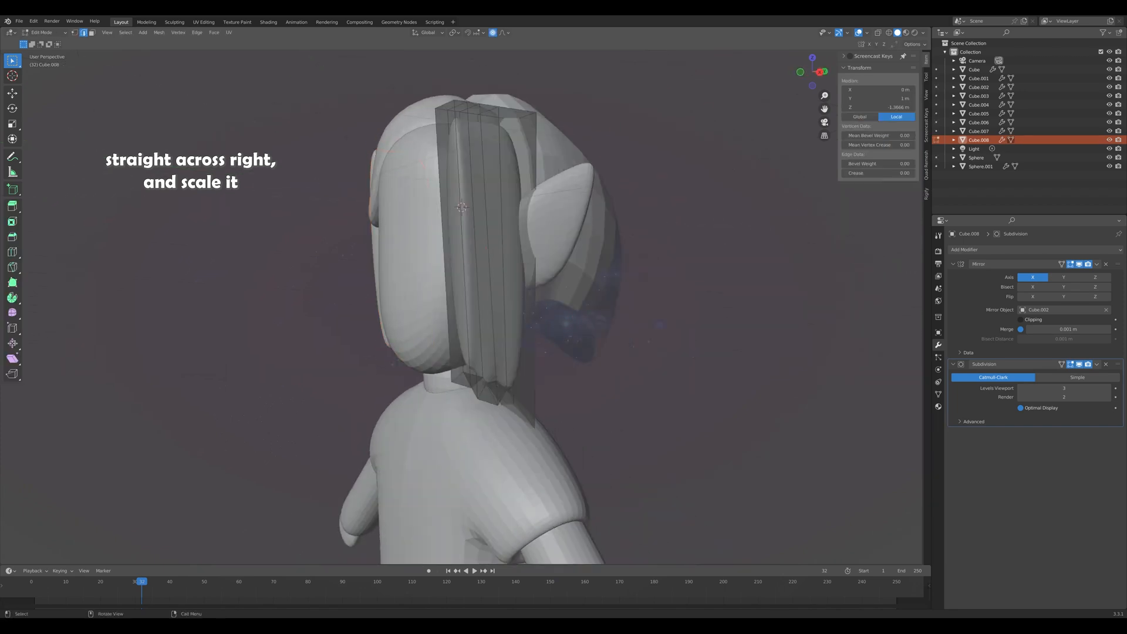
scroll(487, 259, up, 3)
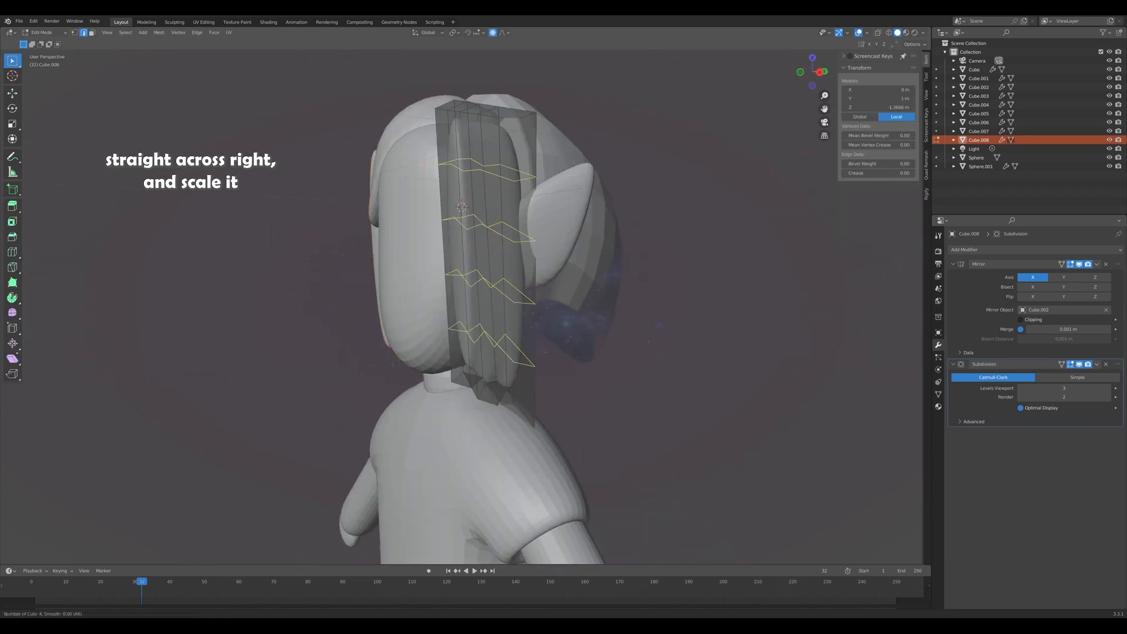
key(Escape)
key(alt+a)
Select the top edges of the side bang and scale them narrower along Y.
middle_drag(488, 259, 499, 328)
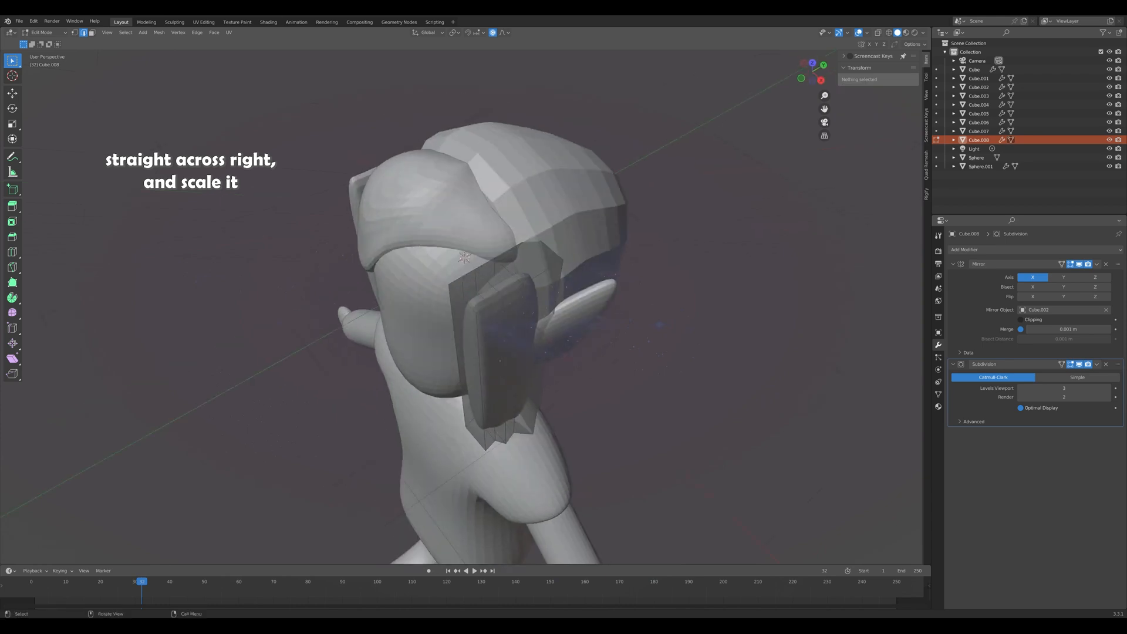
click(473, 264)
shift+click(526, 226)
middle_drag(526, 226, 509, 185)
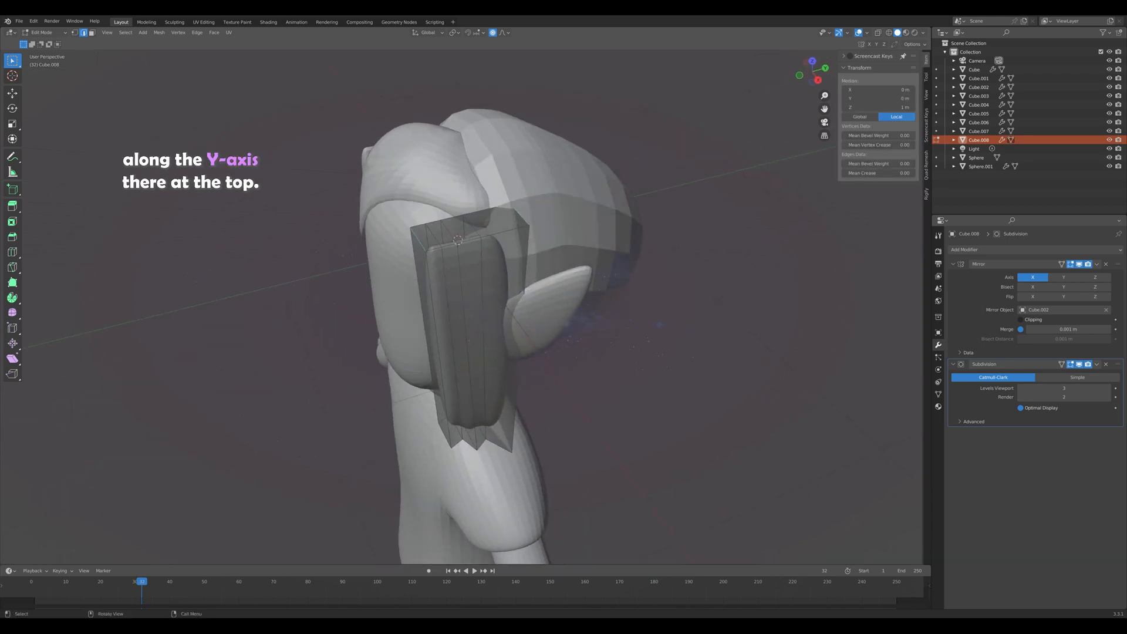
key(s)
key(y)
click(482, 241)
key(ctrl+z)
key(s)
key(y)
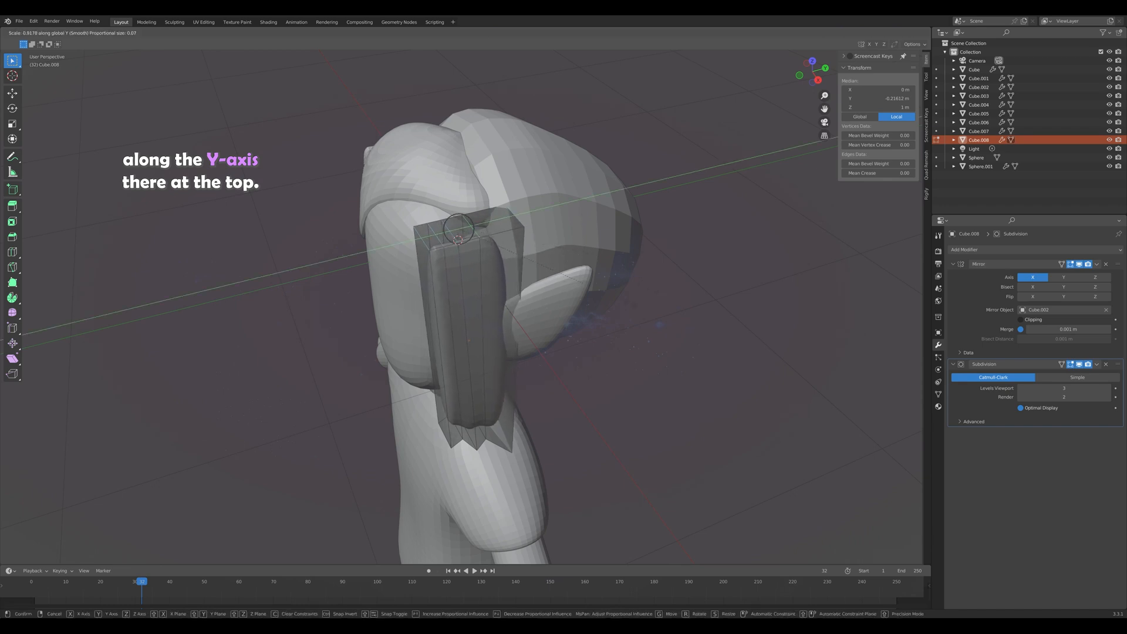
click(638, 261)
Select the jagged bottom edges of the side bang and scale them to 0.743 along Y.
middle_drag(638, 261, 636, 138)
click(436, 159)
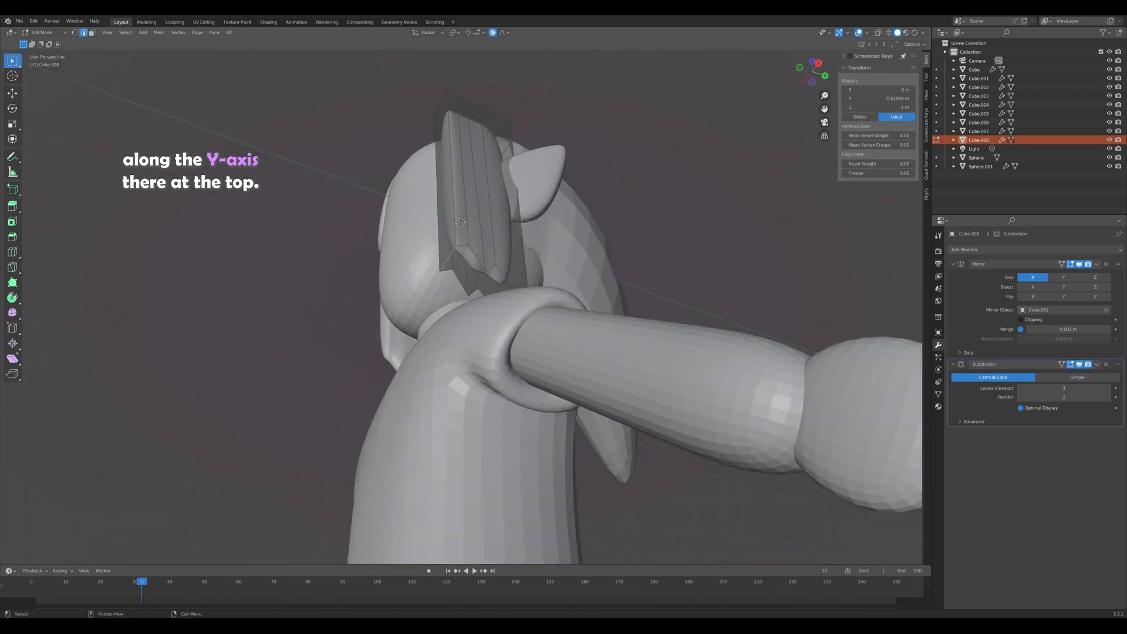
middle_drag(461, 259, 388, 288)
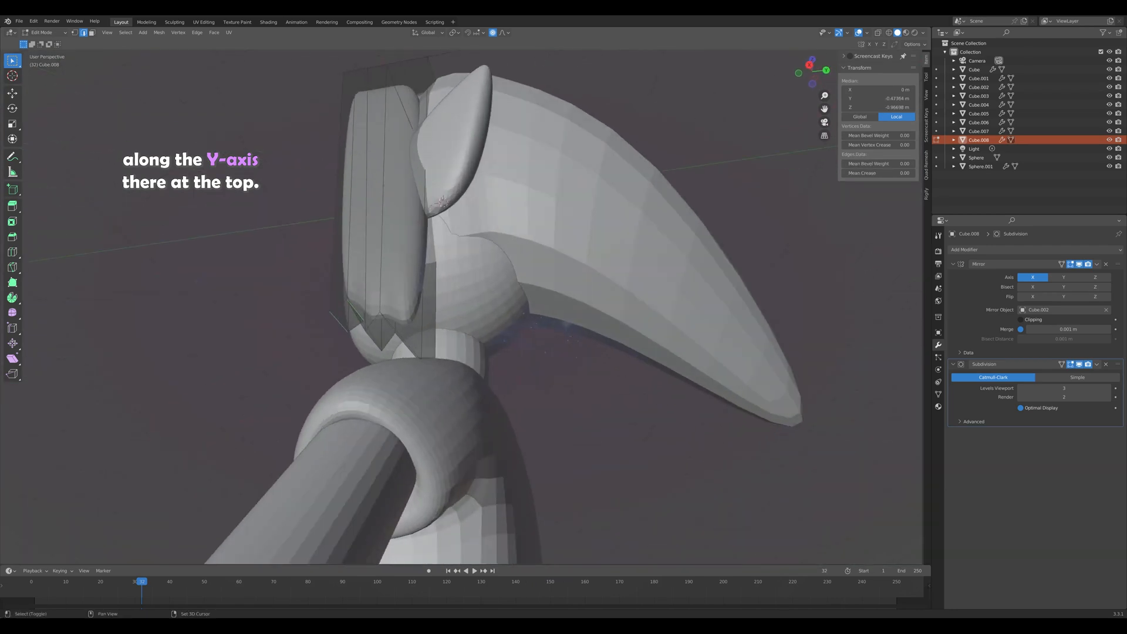
shift+click(384, 340)
middle_drag(385, 341, 437, 314)
shift+click(444, 283)
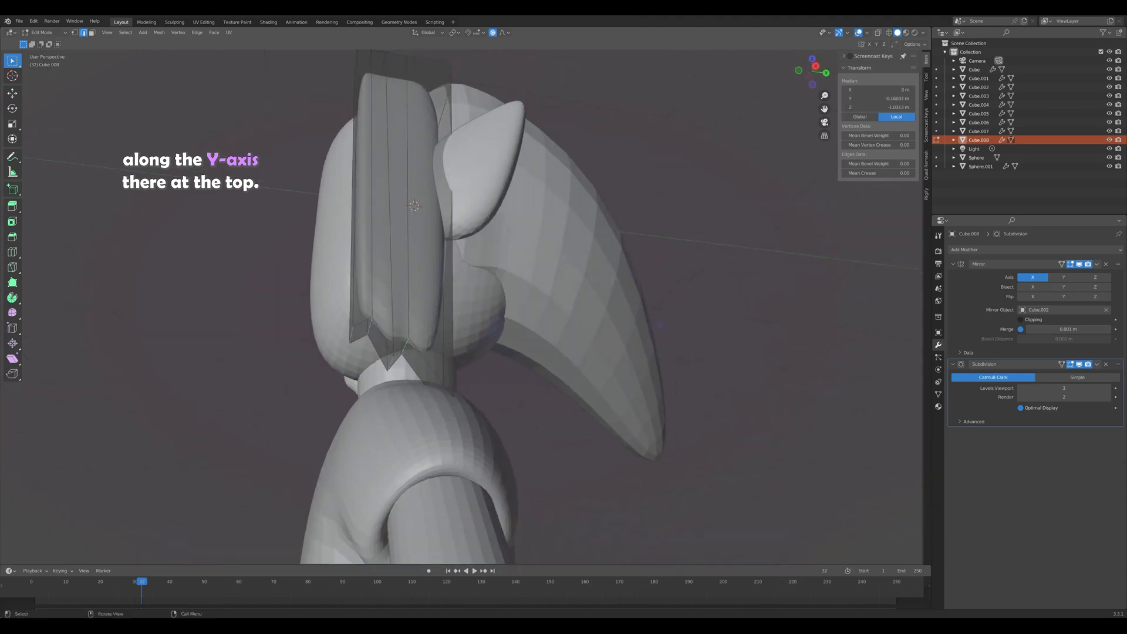
key(alt+z)
shift+click(443, 382)
middle_drag(444, 364, 449, 402)
key(alt+z)
key(s)
key(y)
key(Return)
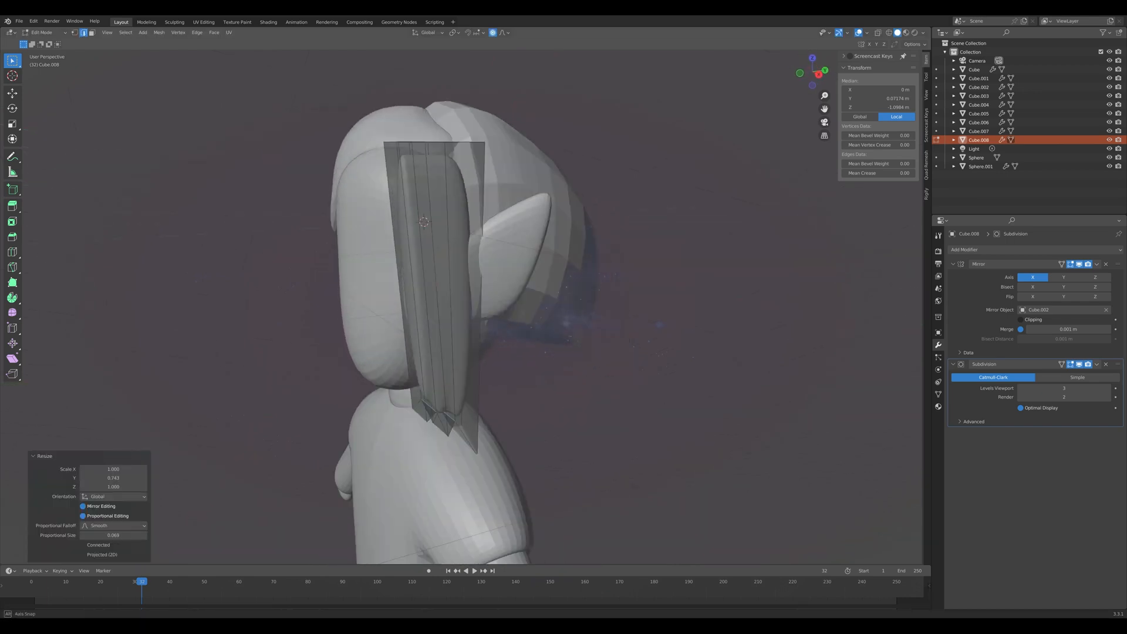
Try adding six horizontal loop cuts across the side bang.
scroll(443, 352, up, 5)
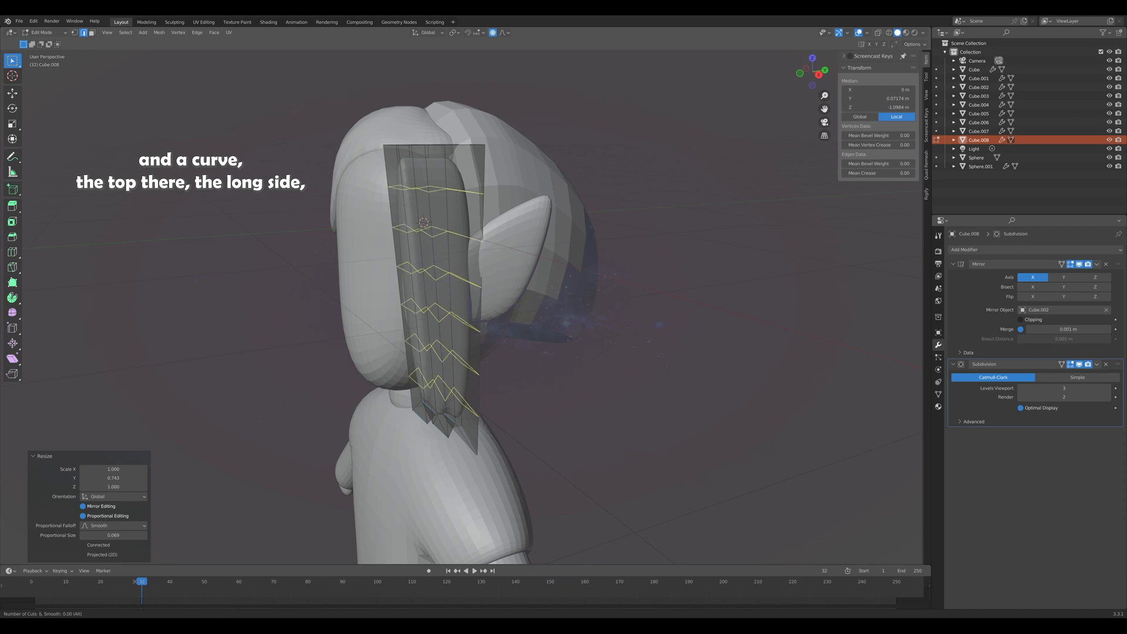
click(444, 352)
right_click(443, 352)
scroll(444, 352, up, 1)
middle_drag(443, 353, 484, 353)
scroll(496, 355, down, 2)
middle_drag(445, 234, 450, 219)
Try vertical loop cuts along the narrow front face of the side bang, and undo them together with the six horizontal cuts.
key(ctrl+r)
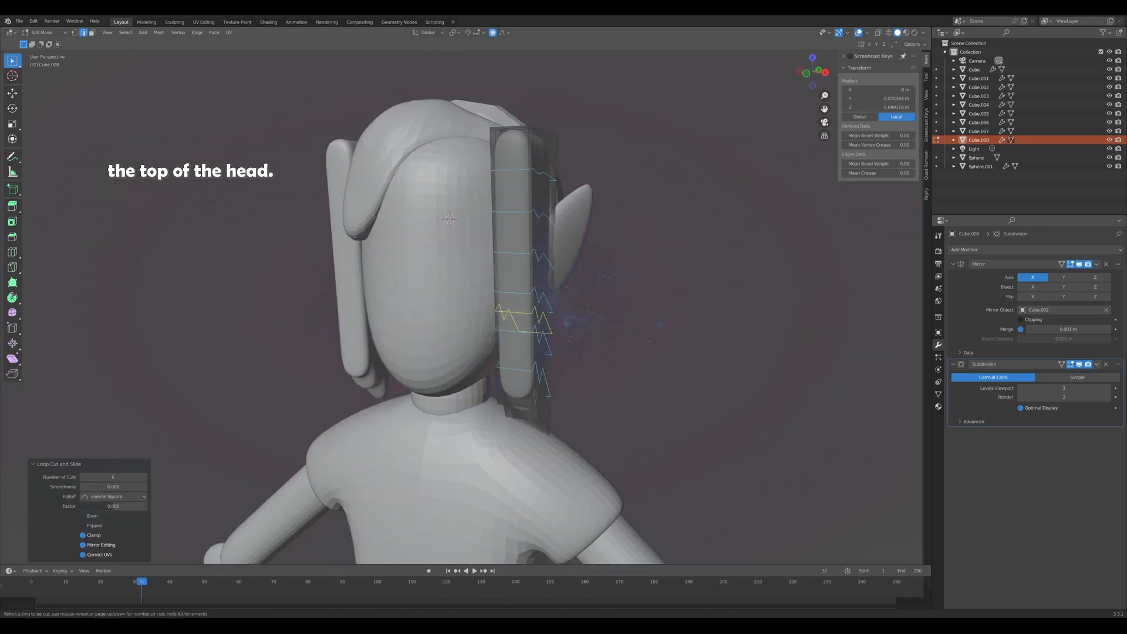
click(516, 248)
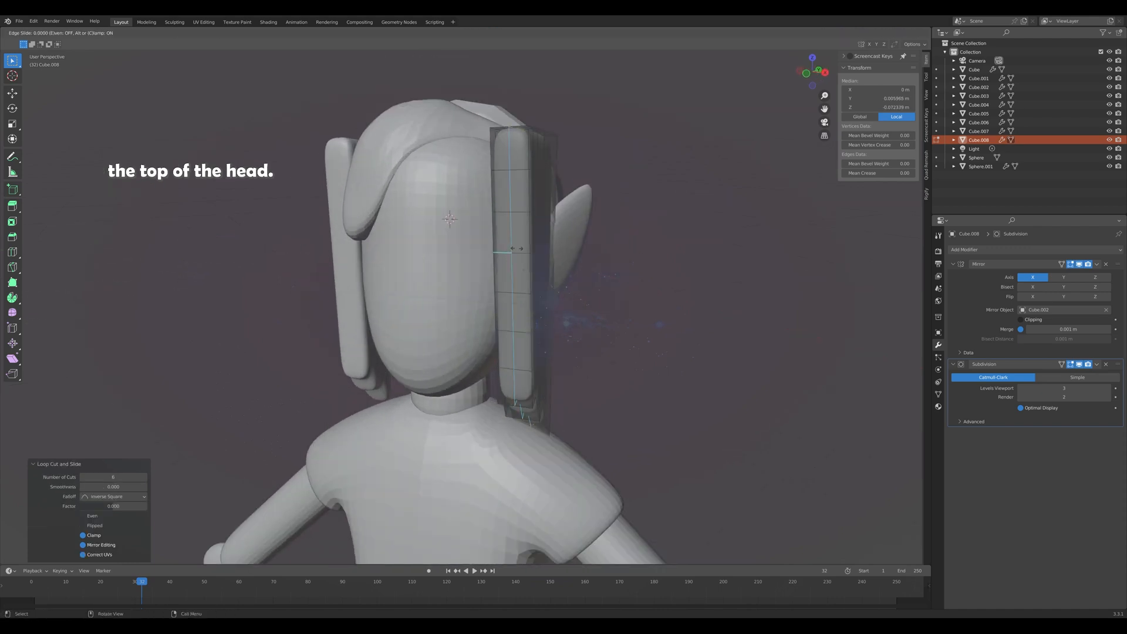
right_click(517, 249)
key(ctrl+z)
scroll(516, 248, up, 1)
click(517, 248)
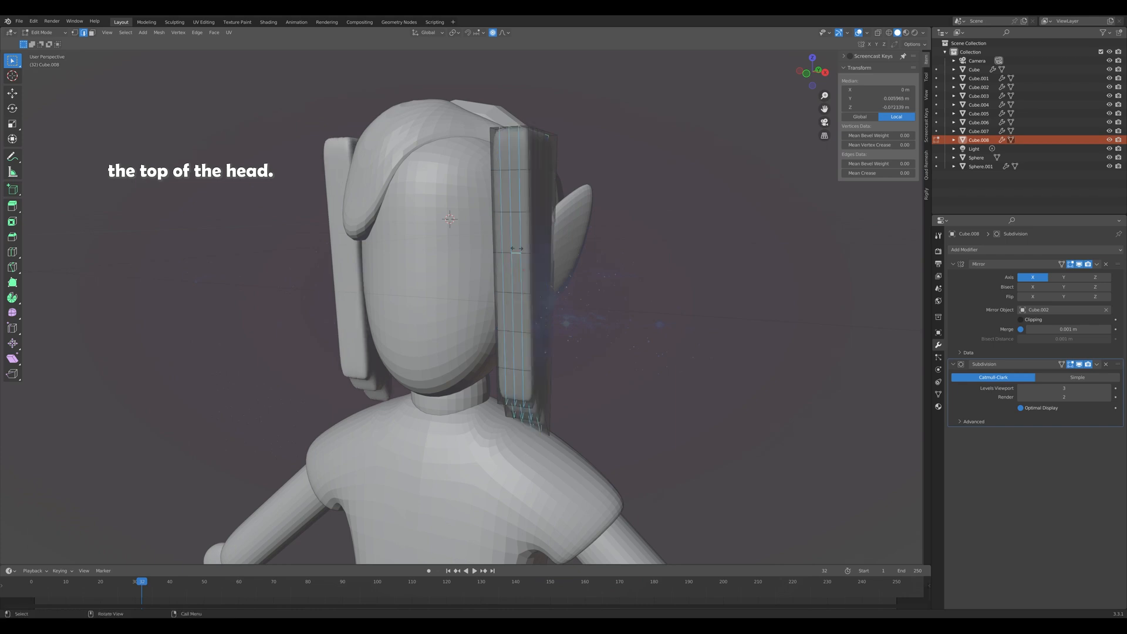
right_click(517, 249)
key(ctrl+z)
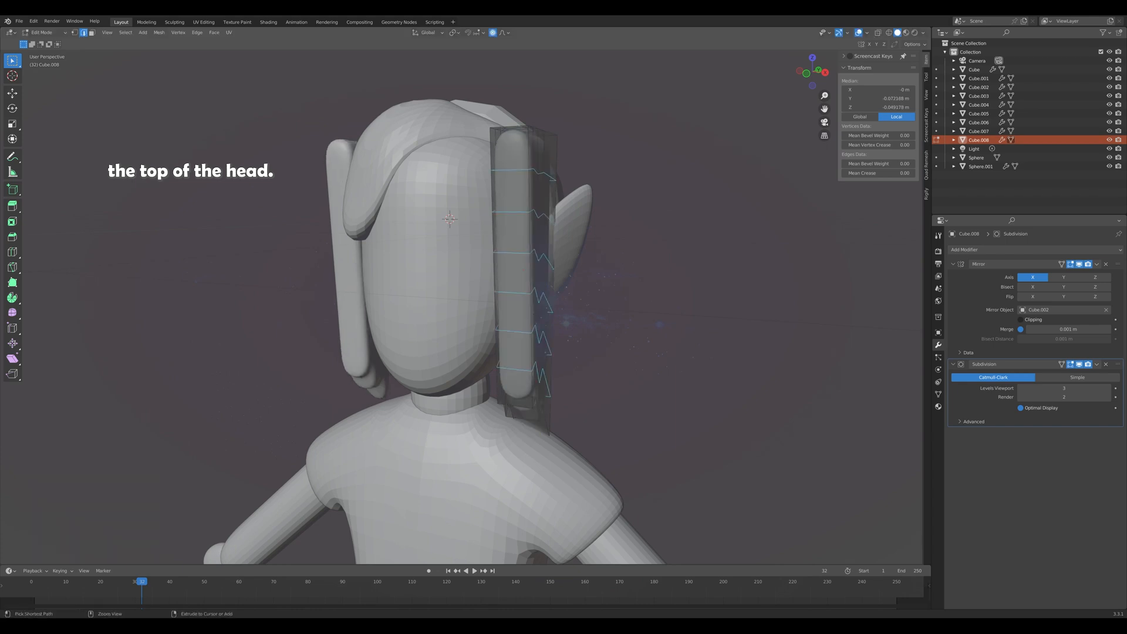
key(ctrl+z)
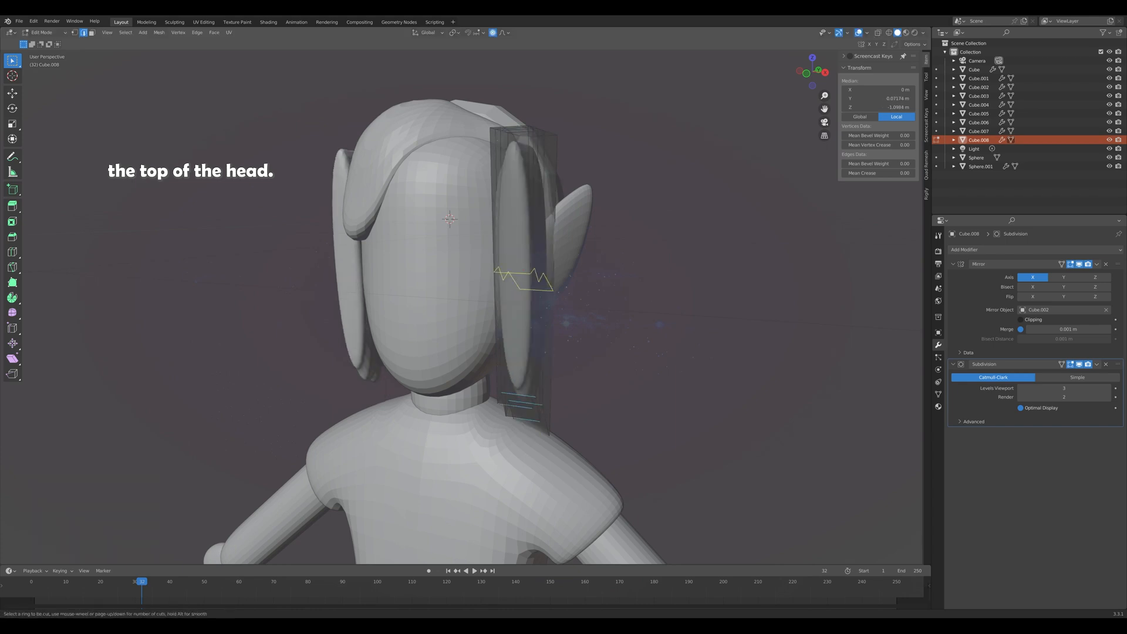
Try a denser set of horizontal loop cuts across the side bang.
scroll(517, 248, up, 12)
click(517, 248)
right_click(517, 248)
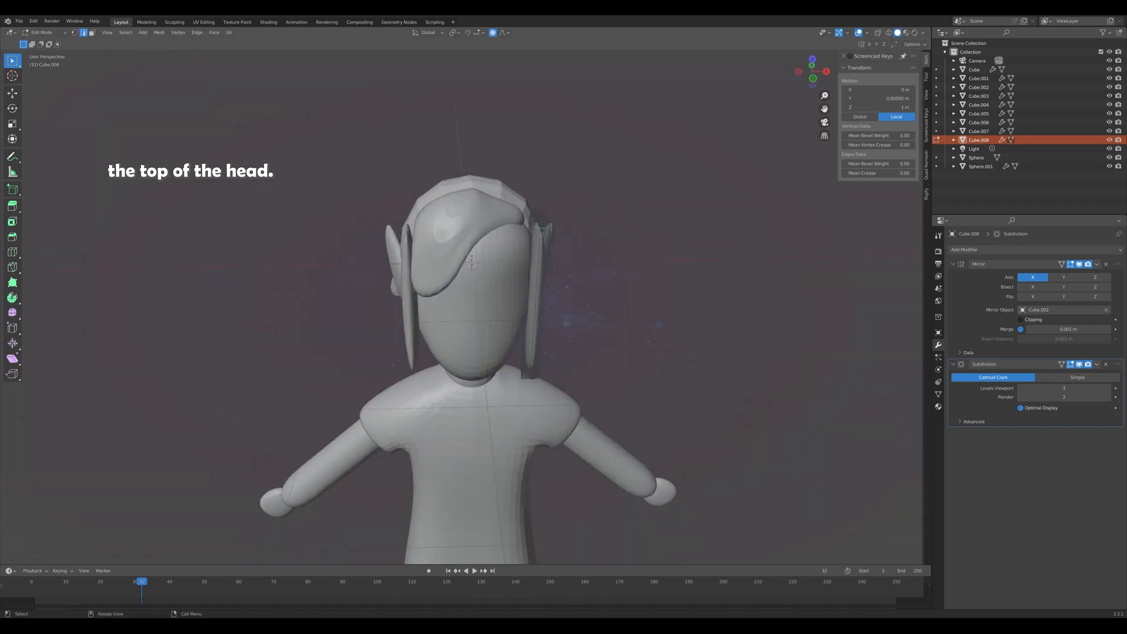
Try pulling the top of the side bang toward the head along X in front view with a larger proportional editing radius.
middle_drag(529, 235, 494, 323)
key(KP_1)
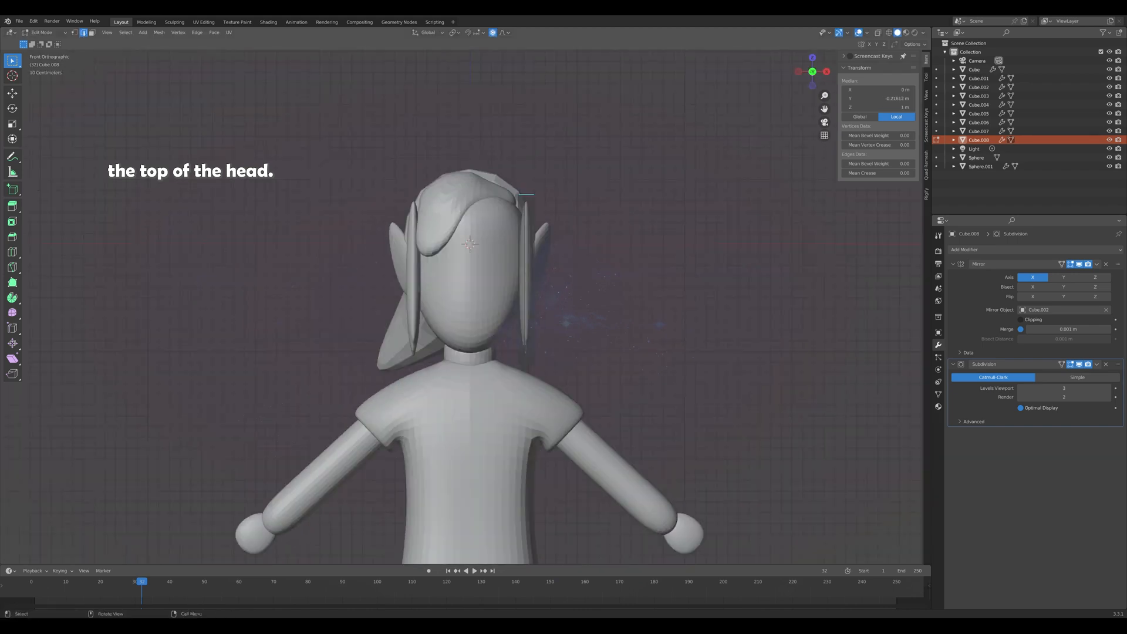
key(g)
key(x)
scroll(520, 195, down, 15)
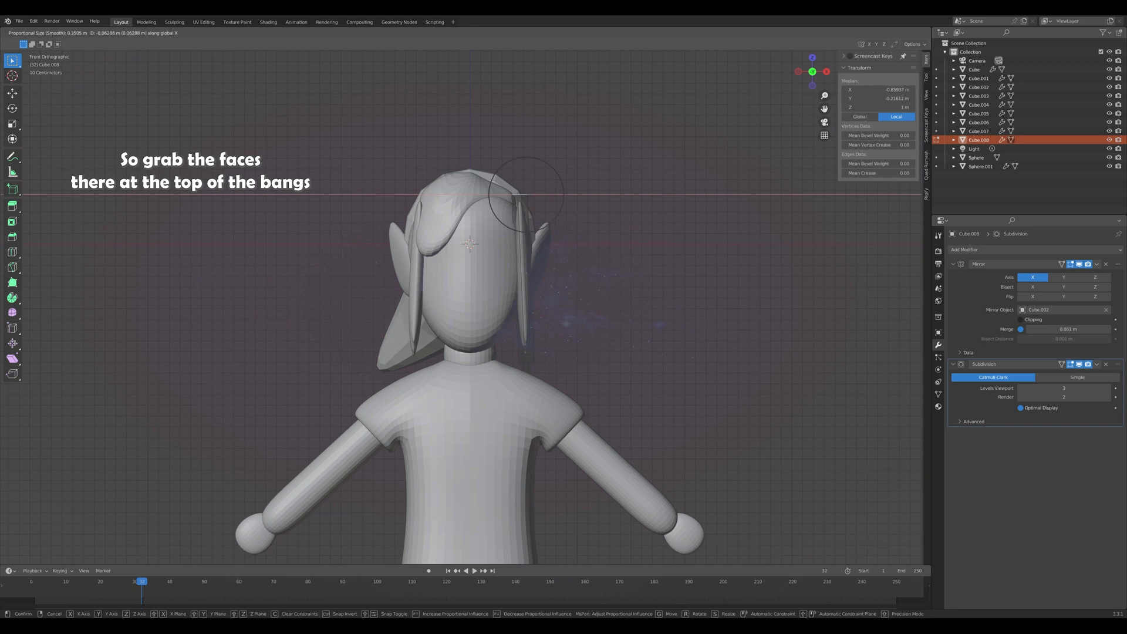
click(510, 196)
key(ctrl+z)
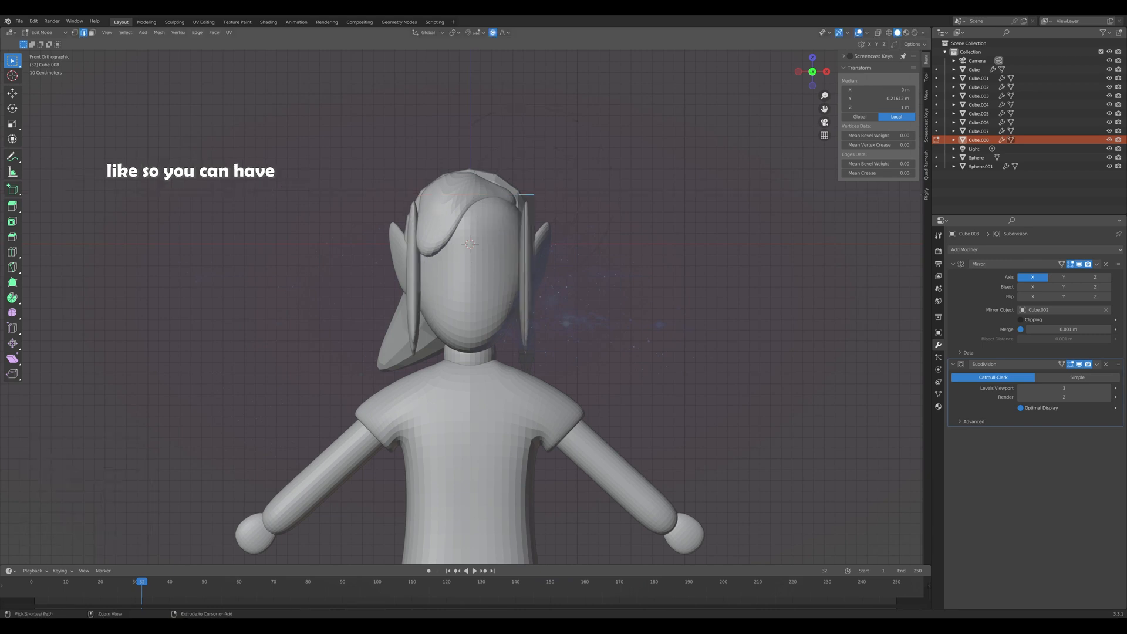
Add evenly spaced horizontal loop cuts along the length of the side bang.
scroll(527, 276, up, 4)
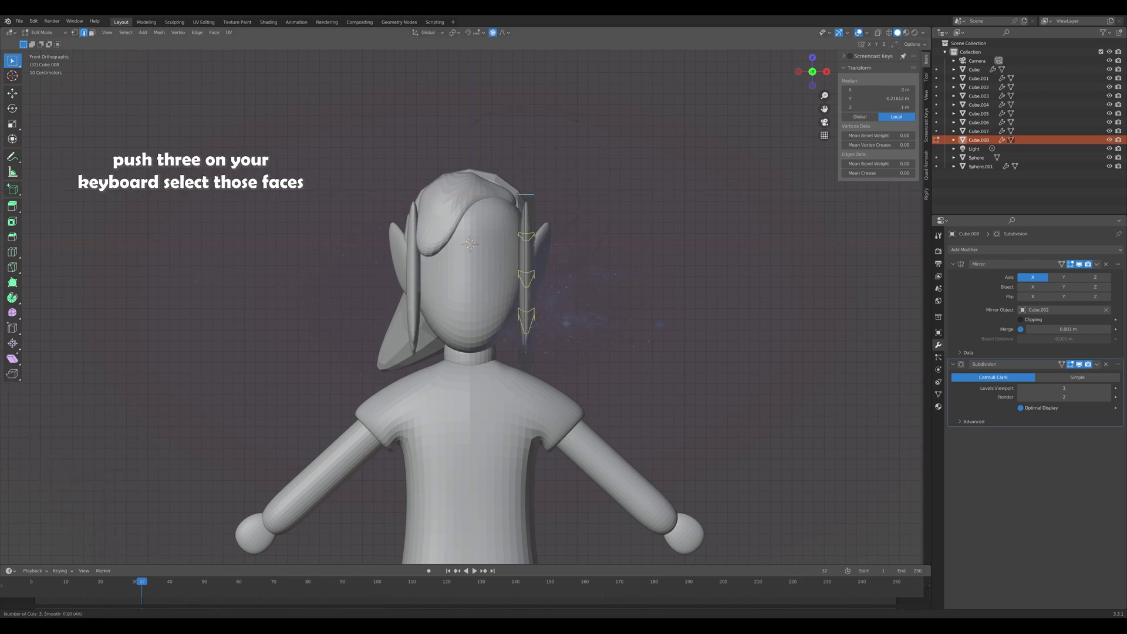
scroll(527, 276, up, 2)
click(527, 276)
click(527, 276)
middle_drag(527, 276, 510, 297)
Select the top of the side bang and move it about 0.31 m toward the head along X with proportional editing.
click(583, 156)
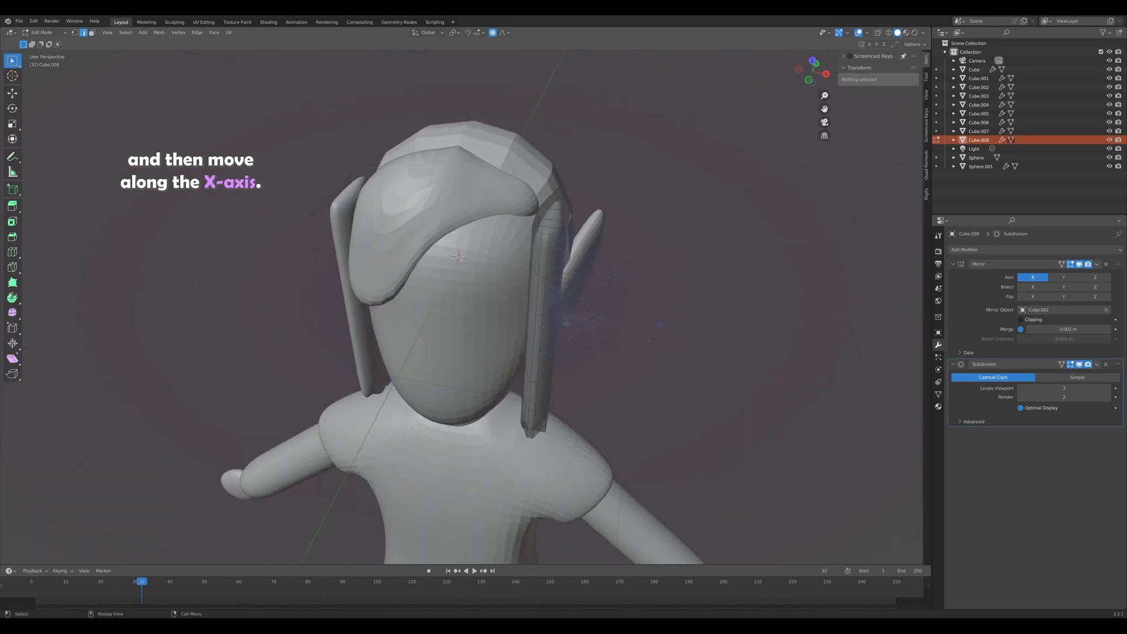
drag(583, 156, 532, 235)
key(KP_1)
key(g)
key(x)
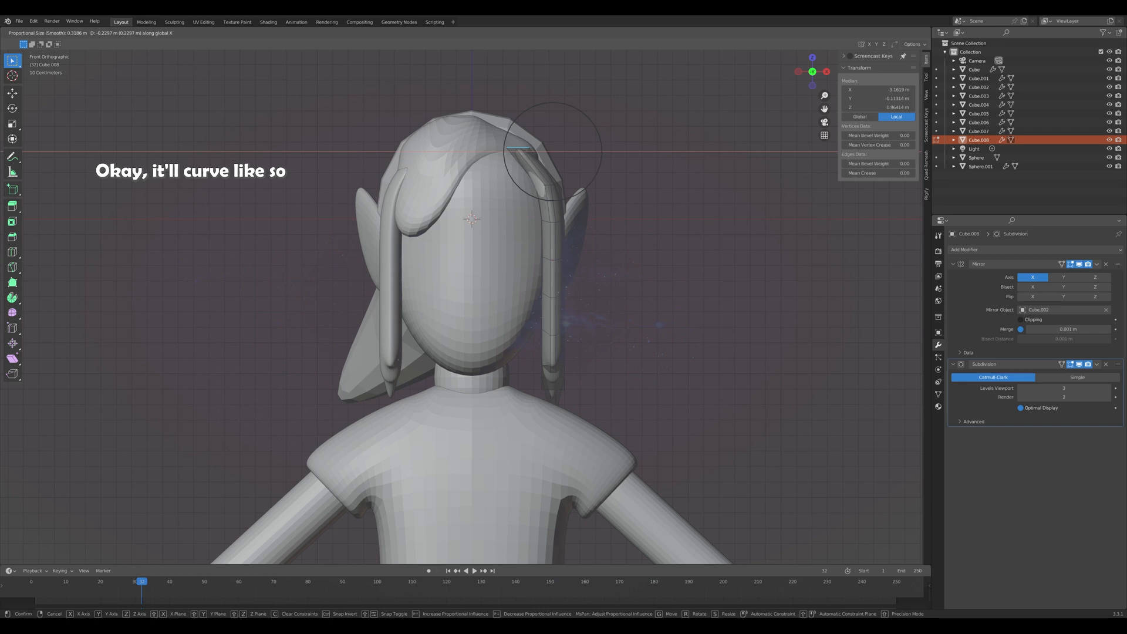
click(506, 151)
Return to Object Mode, view the curved side bangs from the front and side, and select the side-bang object.
middle_drag(506, 152, 376, 154)
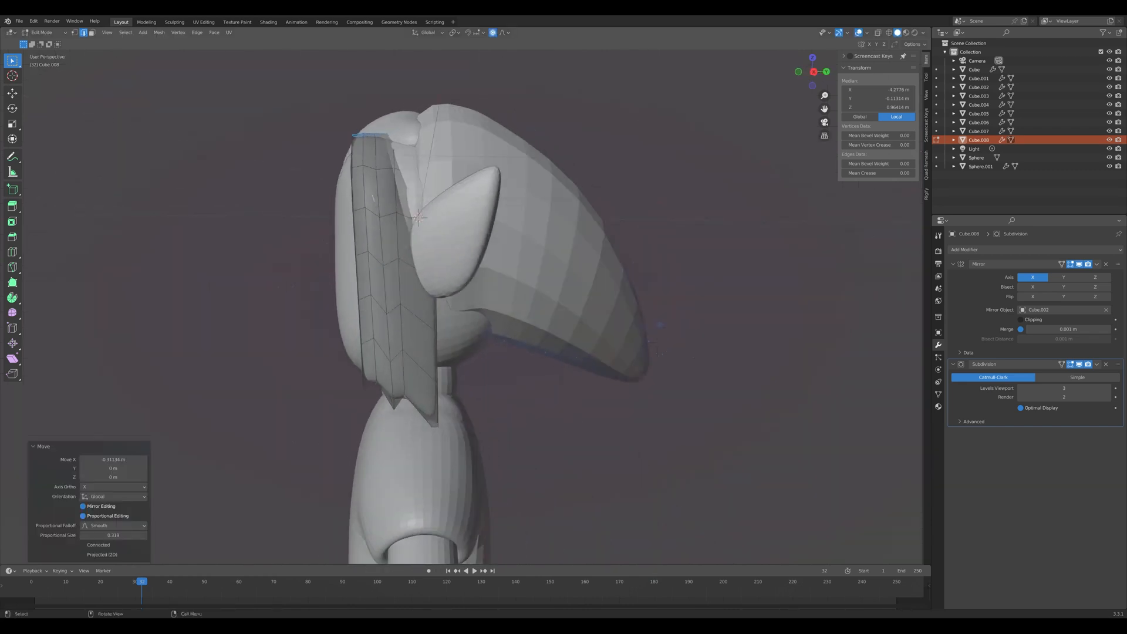
key(KP_1)
key(Tab)
click(634, 223)
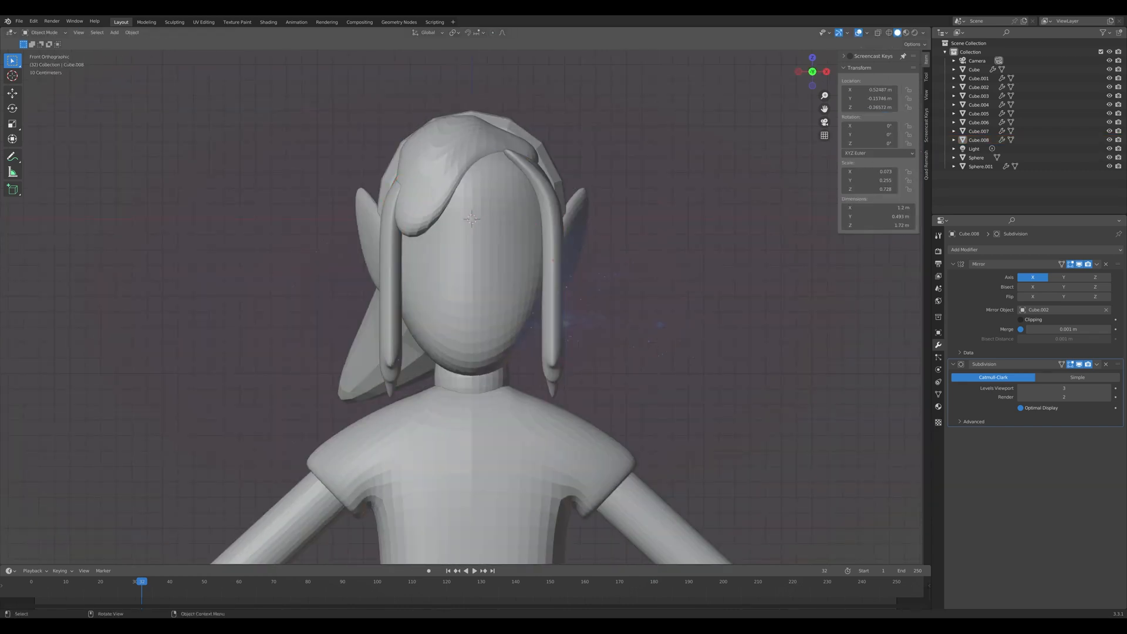
middle_drag(634, 223, 505, 235)
click(434, 281)
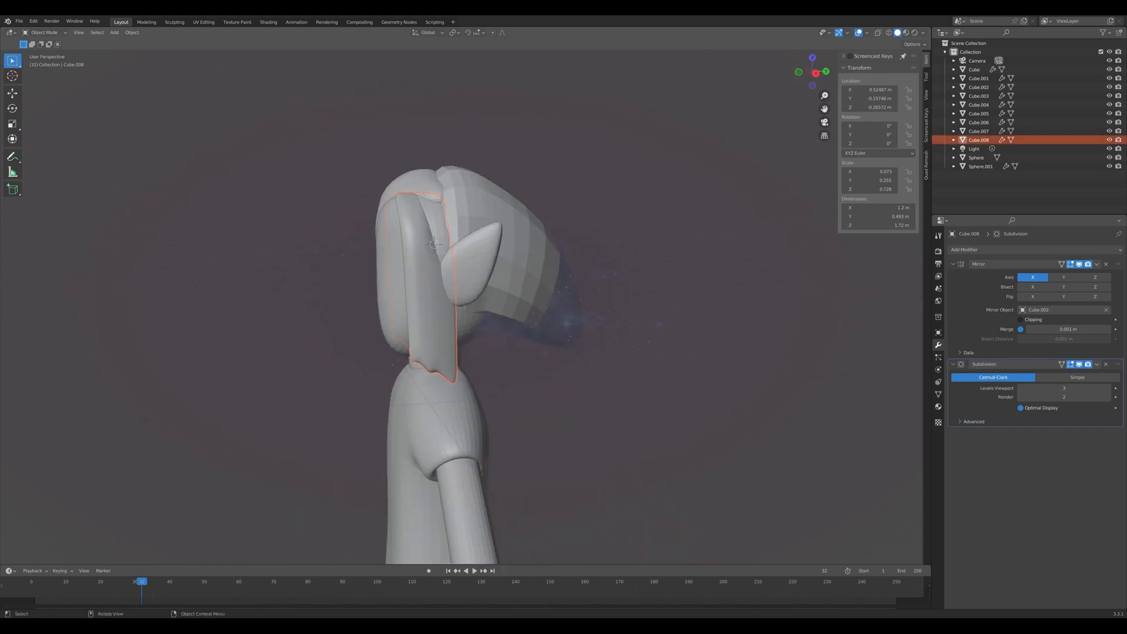
Move the side bangs about 0.07 m toward the back of the head along Y in side view.
key(KP_3)
key(g)
key(y)
click(441, 282)
click(635, 235)
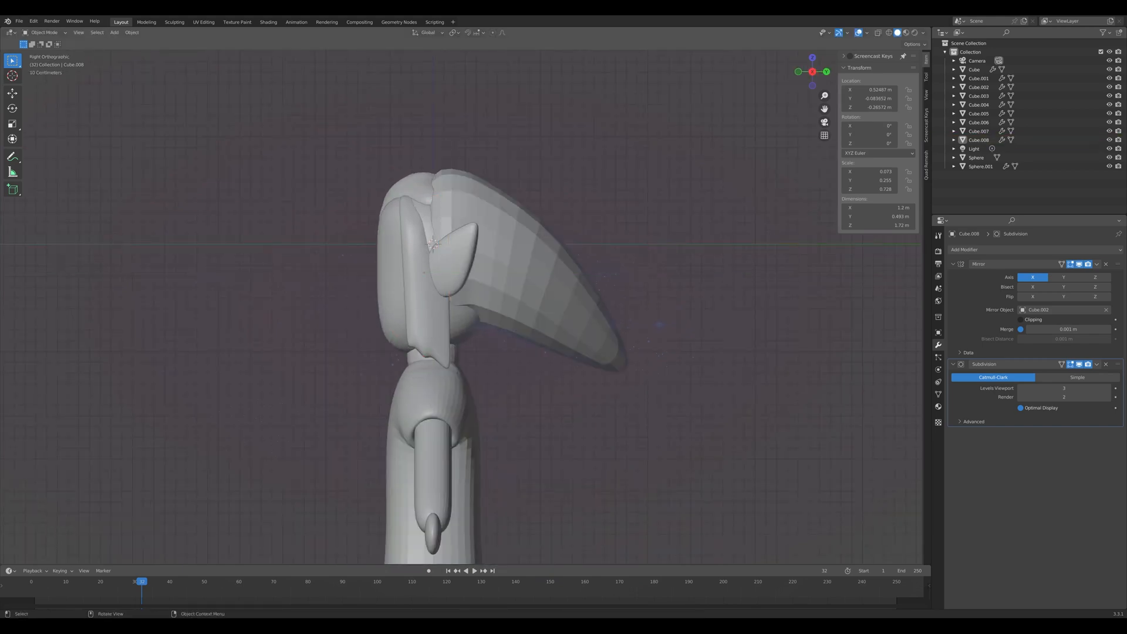
middle_drag(634, 235, 746, 244)
key(KP_1)
click(538, 282)
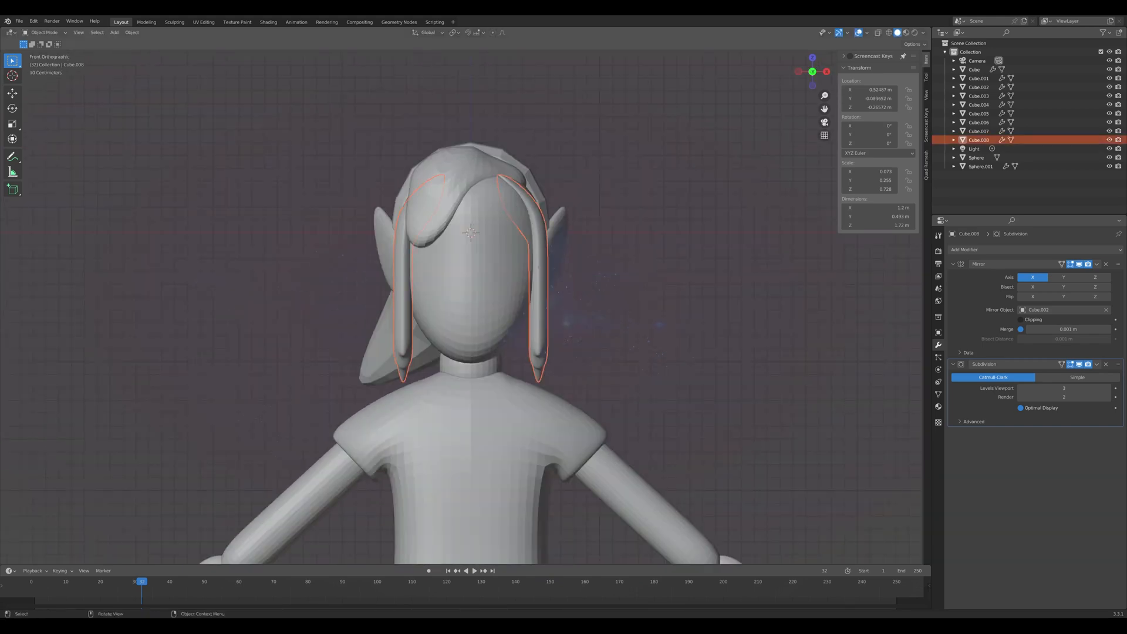
scroll(538, 282, down, 3)
middle_drag(538, 282, 482, 282)
scroll(564, 282, up, 3)
key(KP_1)
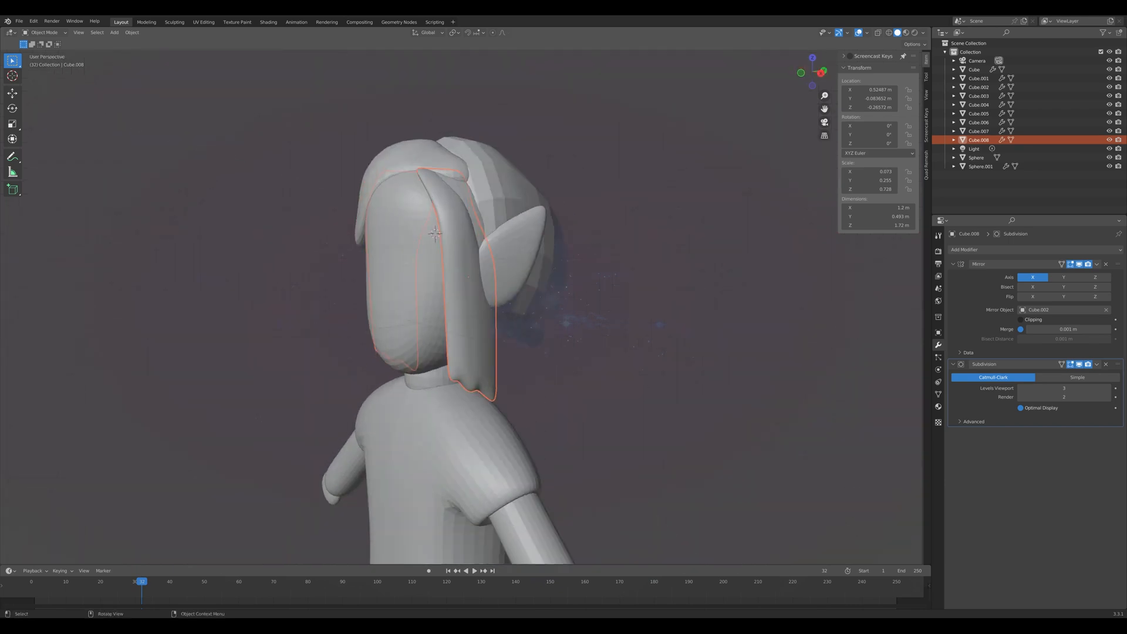
In Edit Mode, scale the top of the side bang to about 0.67 and move it about 0.13 m along X with proportional editing.
key(Tab)
middle_drag(493, 235, 611, 270)
key(s)
click(550, 270)
key(KP_1)
key(g)
key(x)
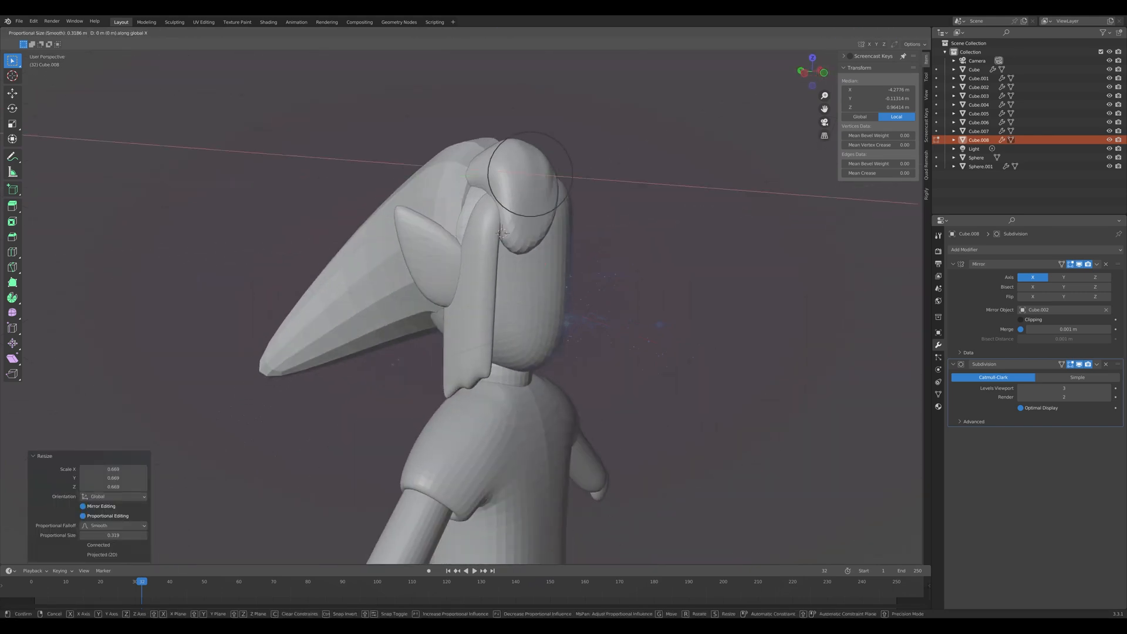
click(623, 270)
Rotate the top of the side bang around Y, shift it along X in front view, and return to Object Mode.
middle_drag(622, 270, 499, 278)
key(r)
key(y)
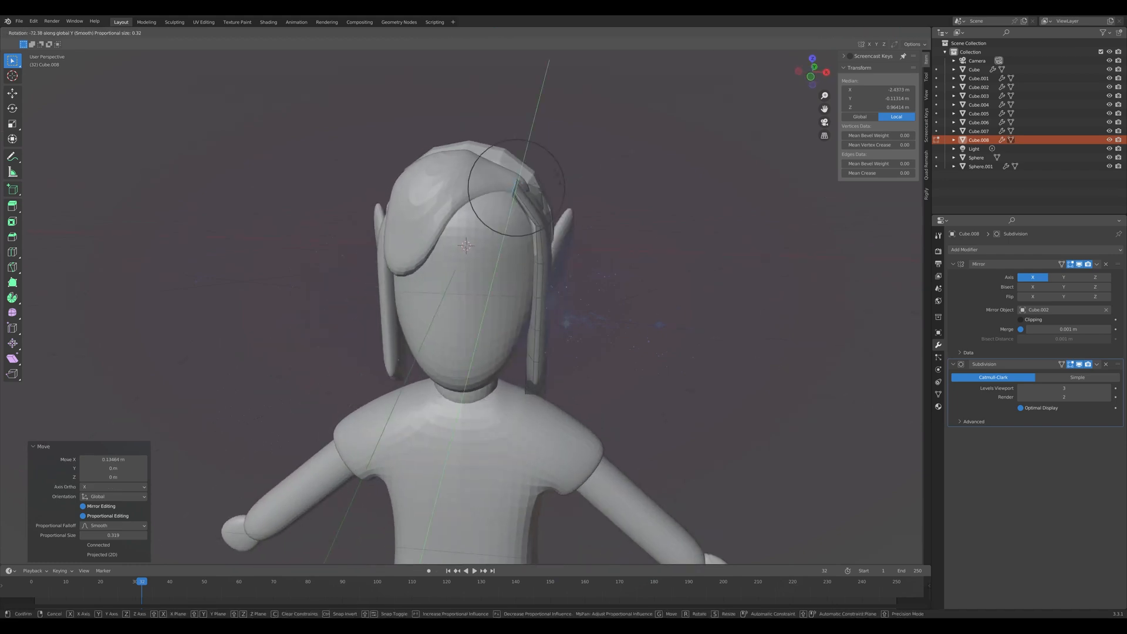
click(563, 265)
middle_drag(563, 264, 517, 260)
key(KP_1)
key(g)
key(x)
click(511, 259)
key(KP_1)
key(Tab)
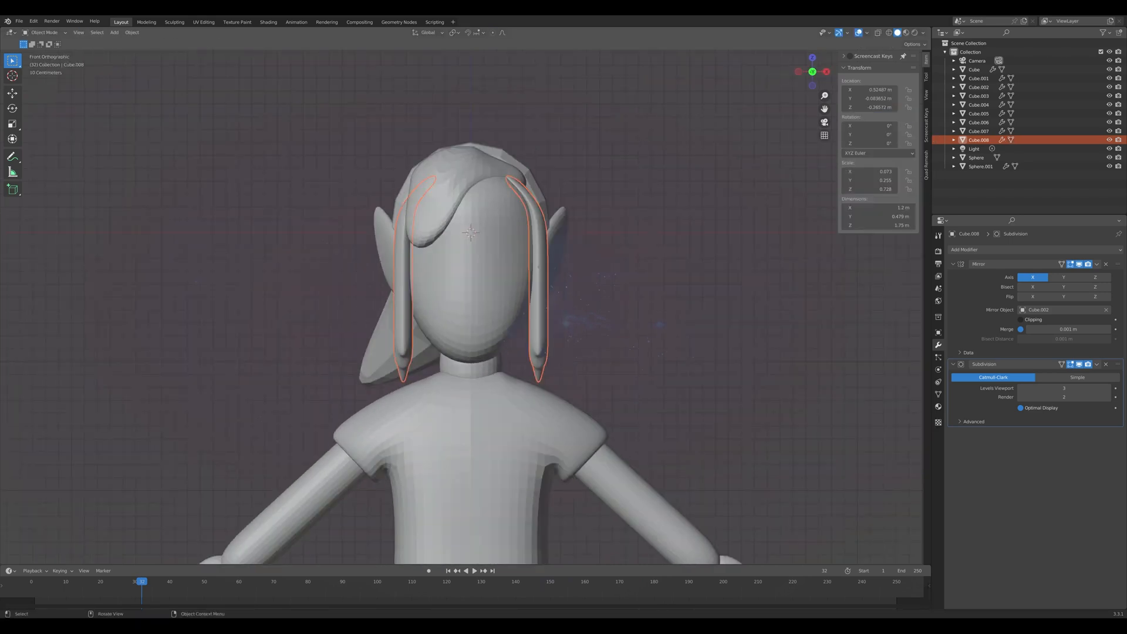
Reopen the side bang for mesh editing and move its top end along X with proportional editing to fit the head.
click(587, 264)
middle_drag(587, 264, 513, 288)
click(437, 282)
click(405, 282)
key(alt+z)
key(alt+z)
click(468, 282)
key(Tab)
key(alt+z)
key(KP_1)
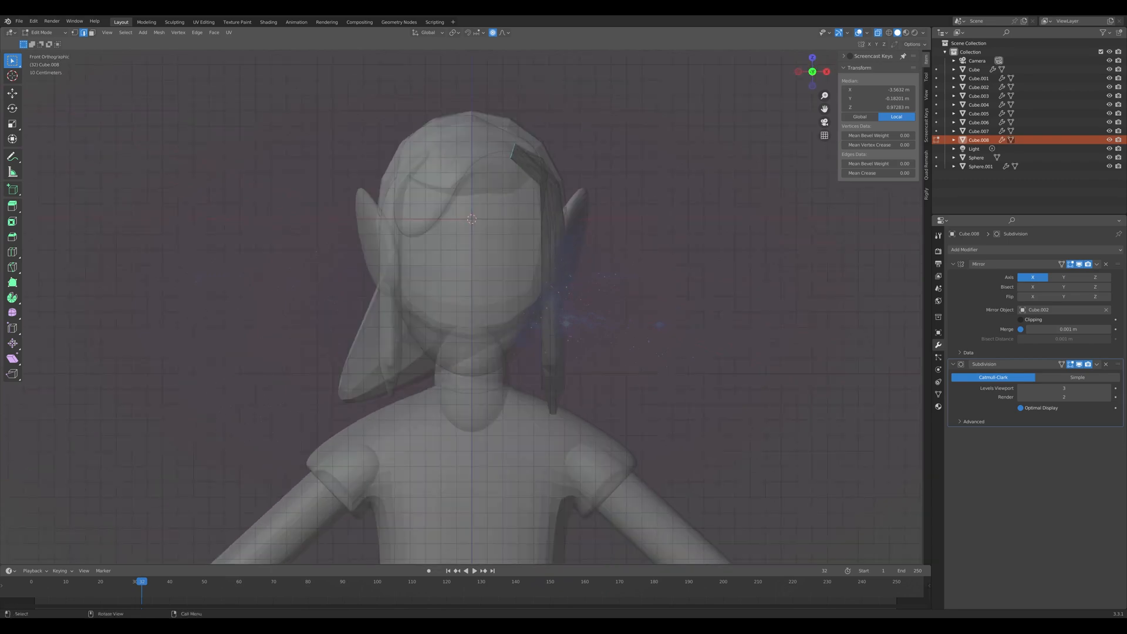
key(alt+z)
middle_drag(471, 219, 434, 235)
key(g)
key(x)
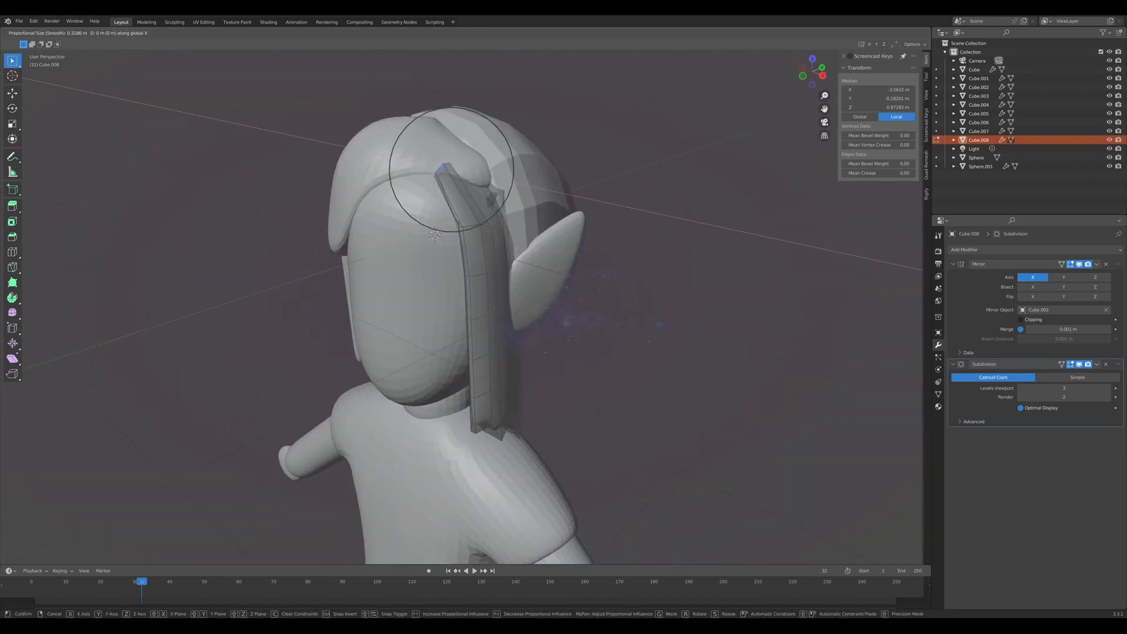
click(452, 170)
key(KP_1)
Select the front corner at the top of the side bang and move it about 0.05 m toward the head along local X.
key(alt+a)
middle_drag(500, 217, 488, 250)
scroll(452, 235, up, 1)
click(524, 123)
mouse_move(525, 123)
middle_down()
mouse_move(578, 150)
mouse_move(537, 158)
middle_up()
key(alt+z)
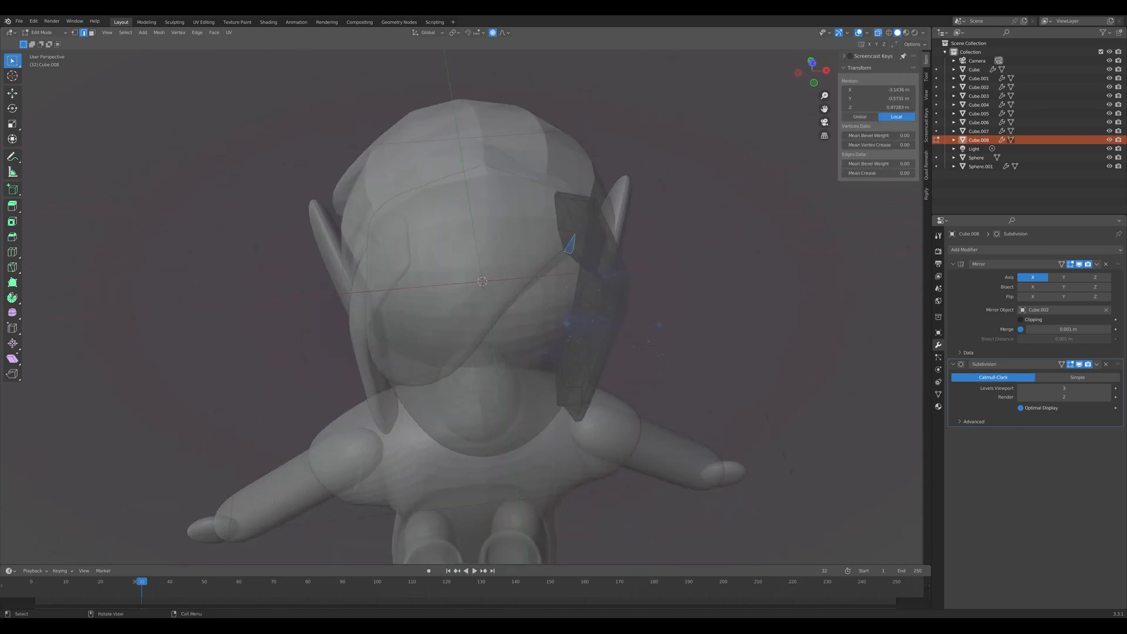
key(alt+z)
key(KP_1)
key(g)
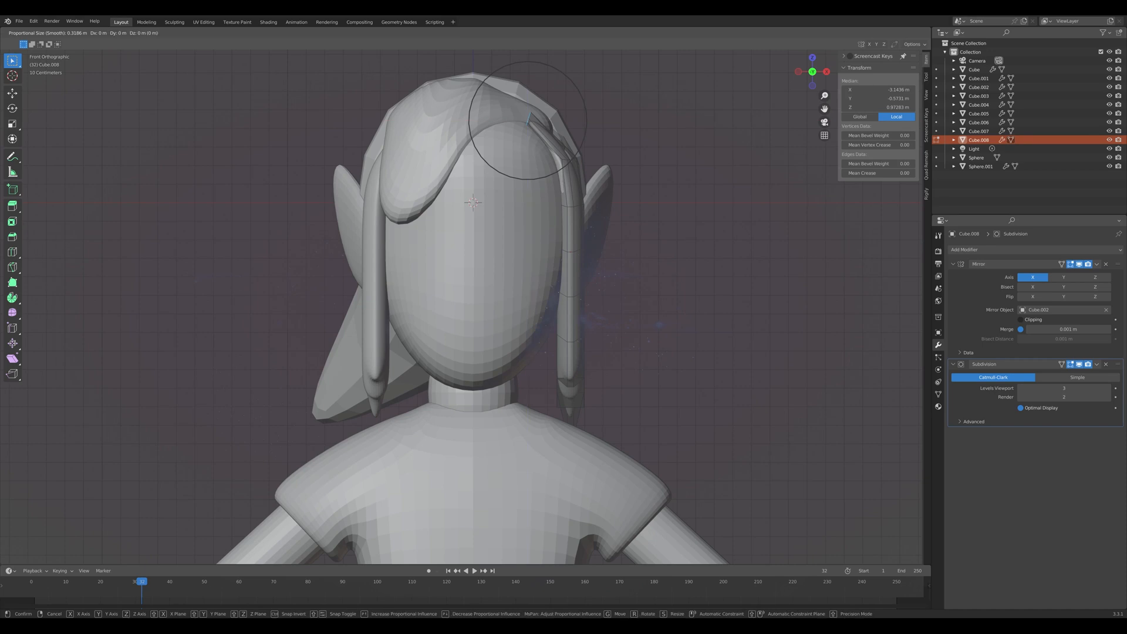
key(y)
key(y)
click(532, 140)
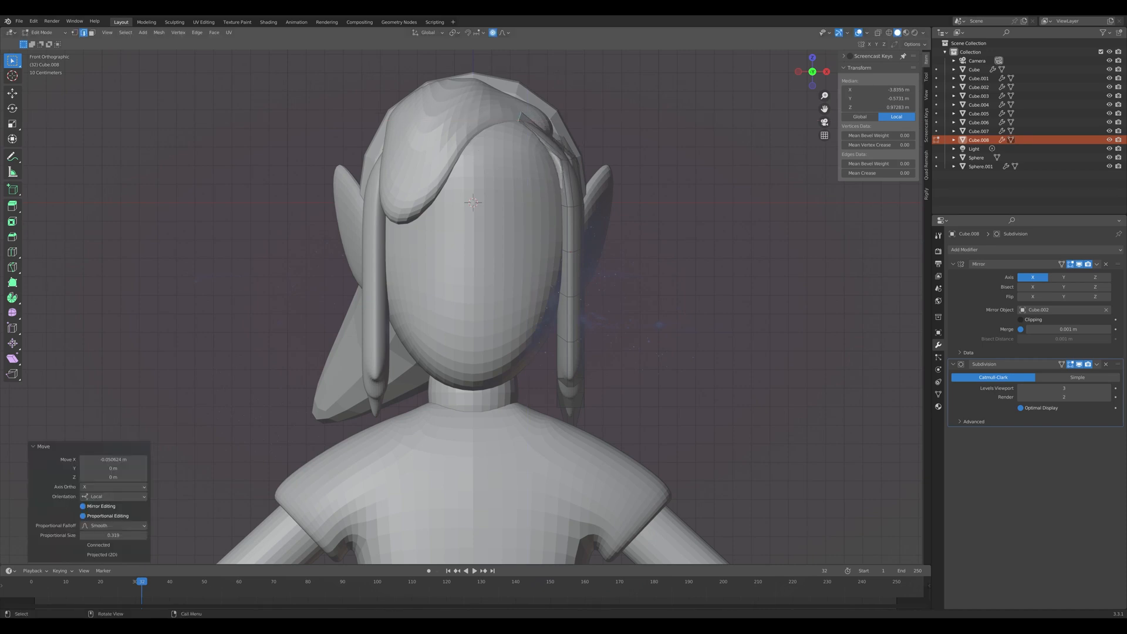
Return to Object Mode and move the side bangs about 0.03 m outward from the head along X.
key(Tab)
click(652, 152)
middle_drag(588, 176, 705, 170)
click(506, 264)
middle_drag(506, 264, 449, 279)
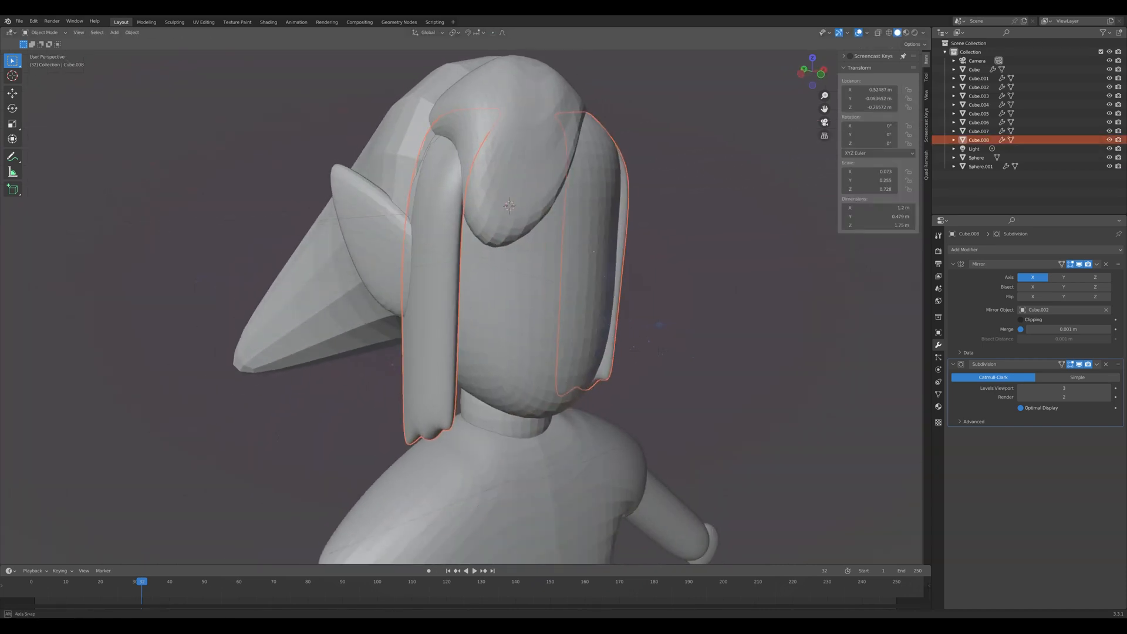
key(g)
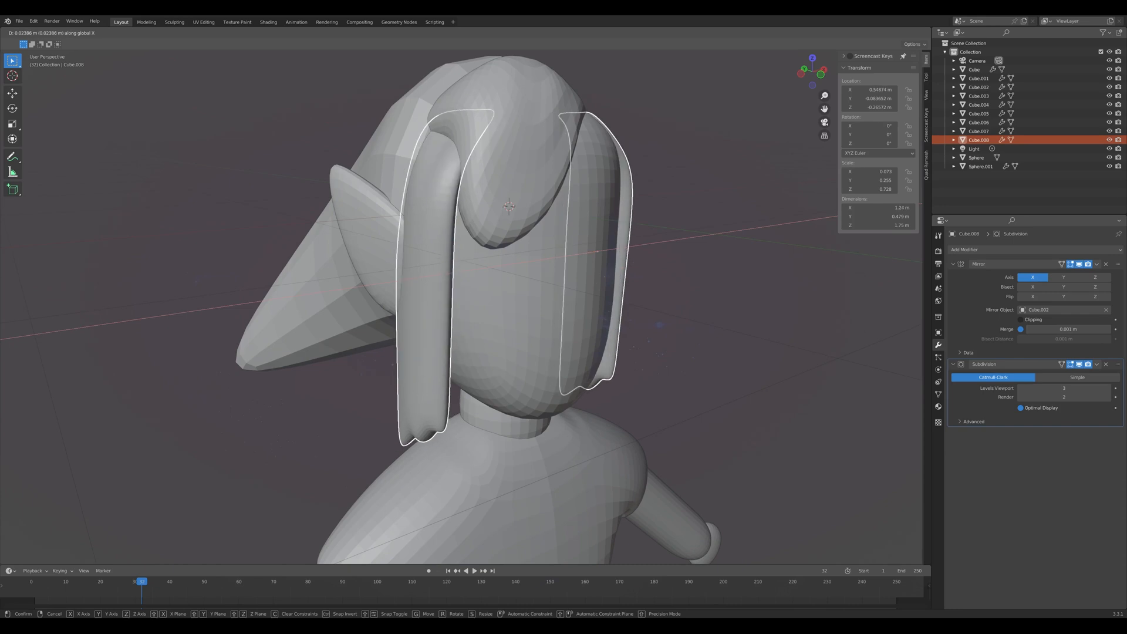
click(657, 282)
click(658, 281)
key(KP_1)
middle_drag(470, 294, 529, 282)
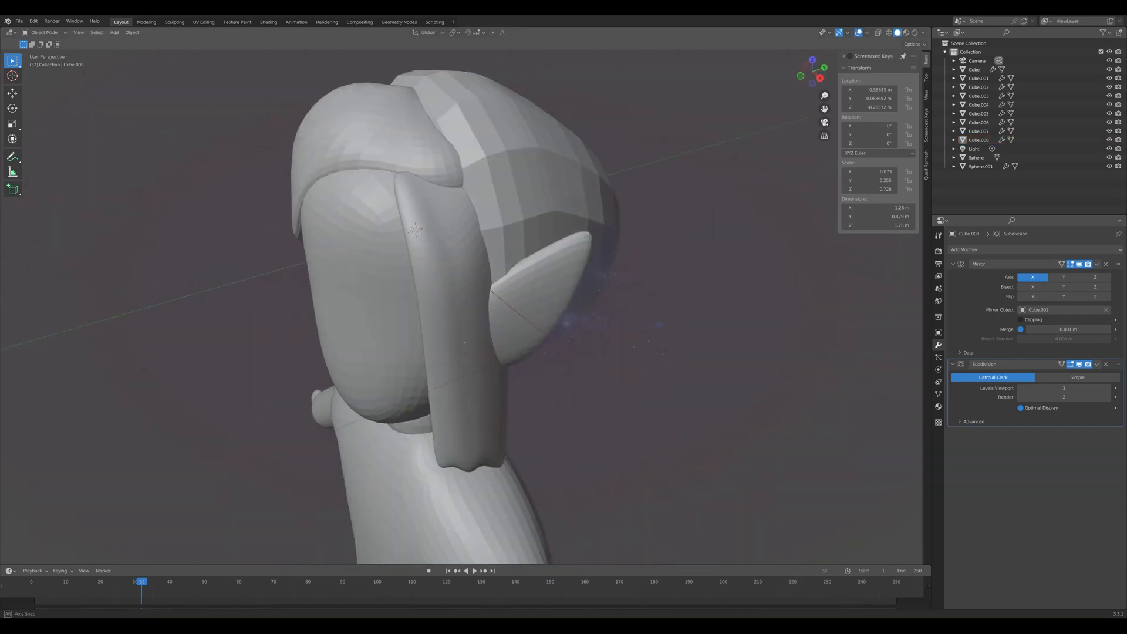
key(KP_1)
scroll(470, 306, down, 2)
Nudge the side bangs about 0.01 m back toward the head along X.
click(542, 288)
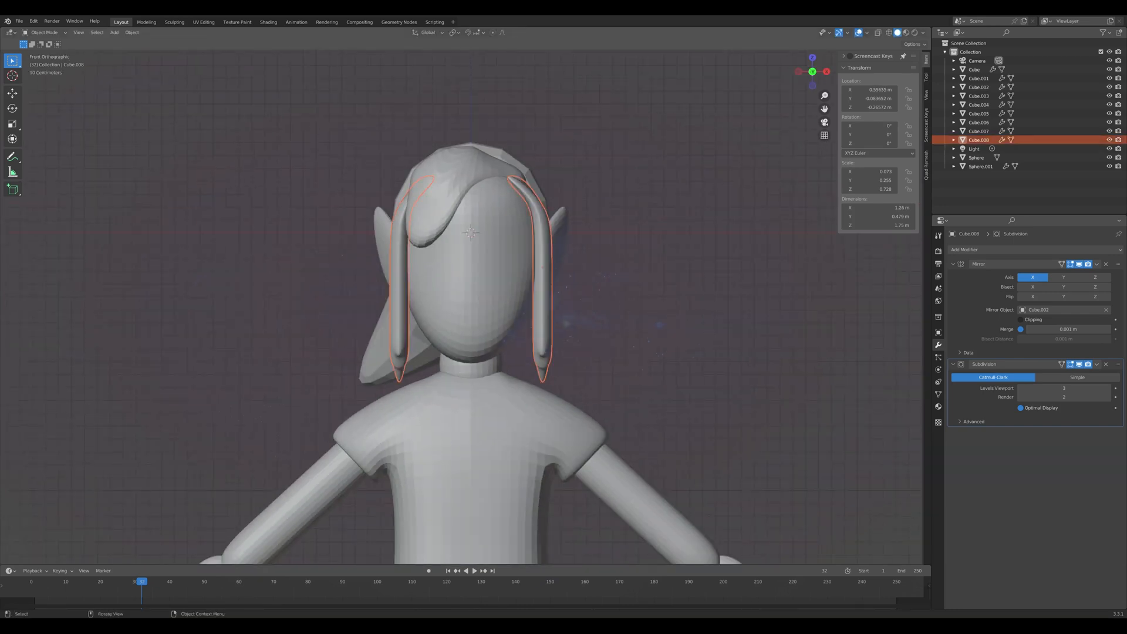
key(g)
key(x)
click(658, 282)
click(657, 281)
middle_drag(658, 282, 604, 295)
key(KP_1)
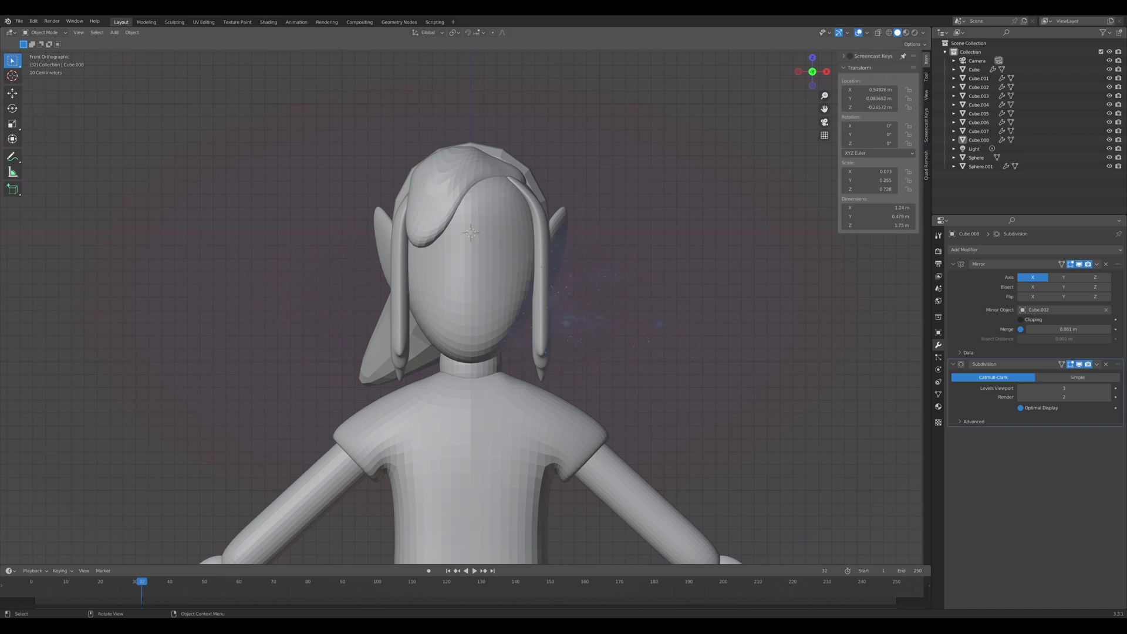
In Edit Mode, select all the faces at the jagged bottom end of the side bang.
click(542, 288)
key(Tab)
middle_drag(542, 288, 723, 276)
middle_drag(588, 279, 675, 279)
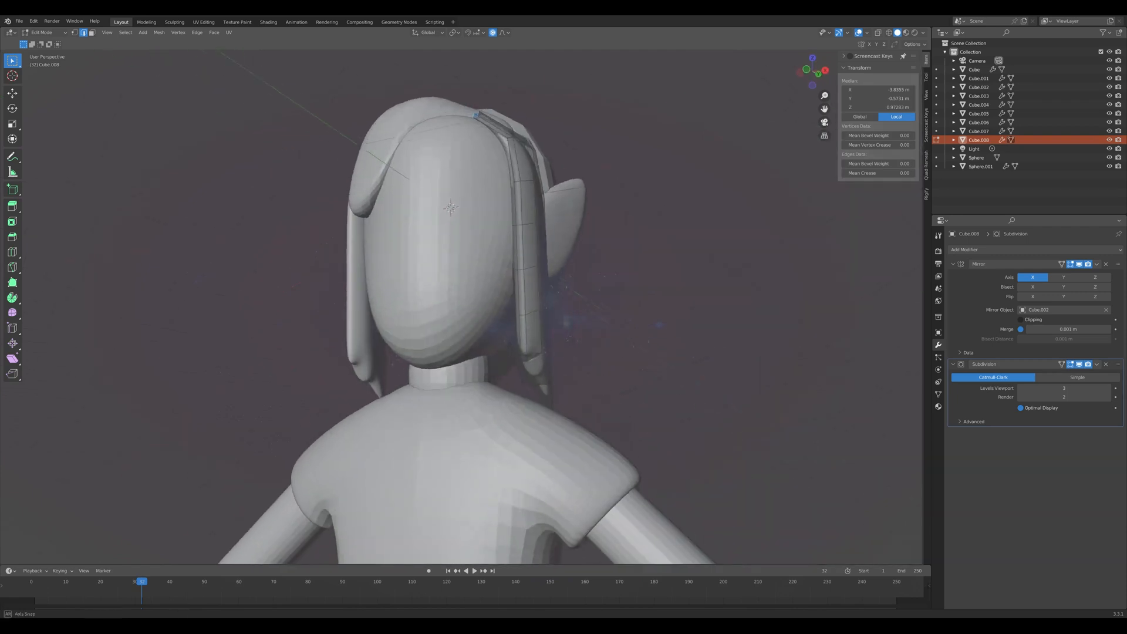
key(KP_1)
key(alt+z)
drag(521, 356, 603, 449)
middle_drag(604, 451, 414, 448)
key(b)
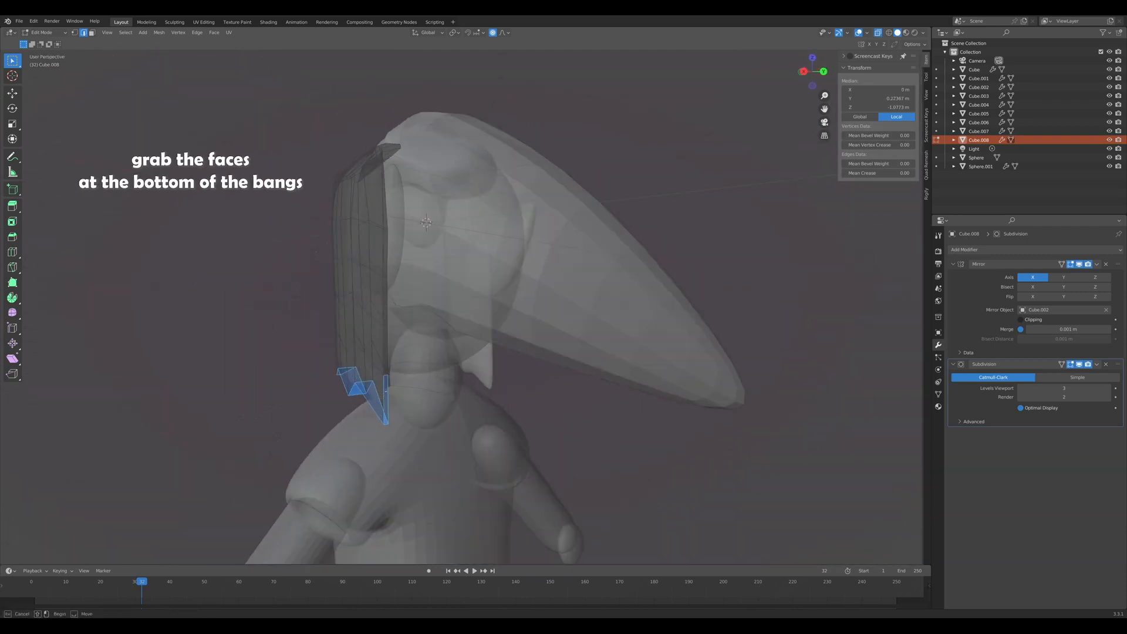
key(KP_1)
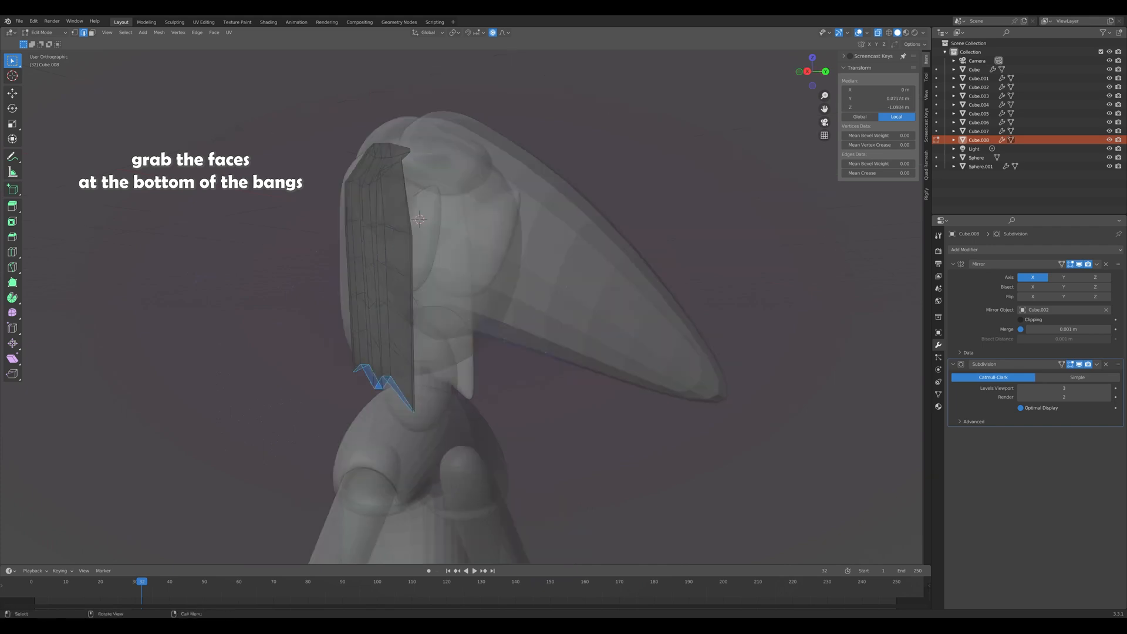
Move the bang's bottom faces about 0.16 m inward along X with a proportional size of about 0.29 m, and return to Object Mode.
key(alt+z)
key(g)
key(x)
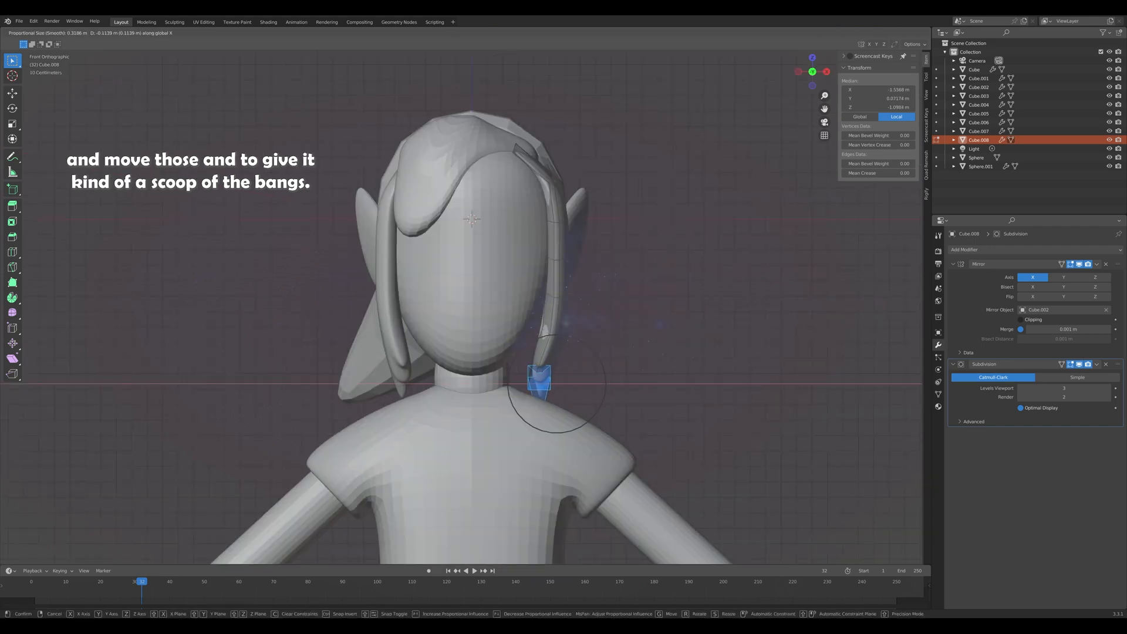
scroll(539, 381, down, 8)
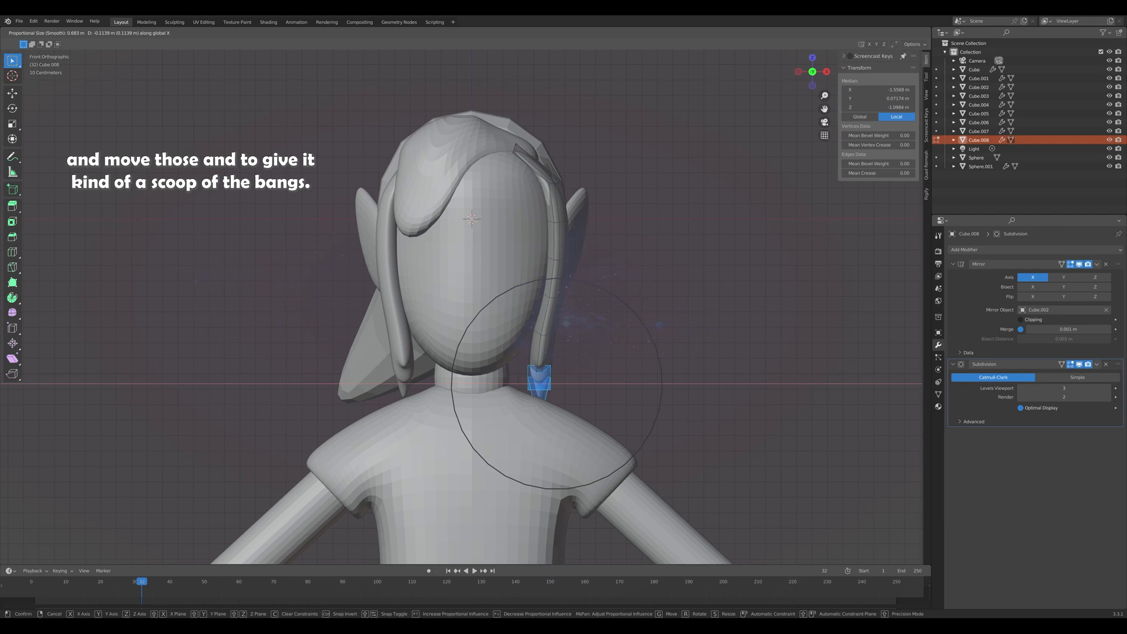
scroll(544, 382, up, 6)
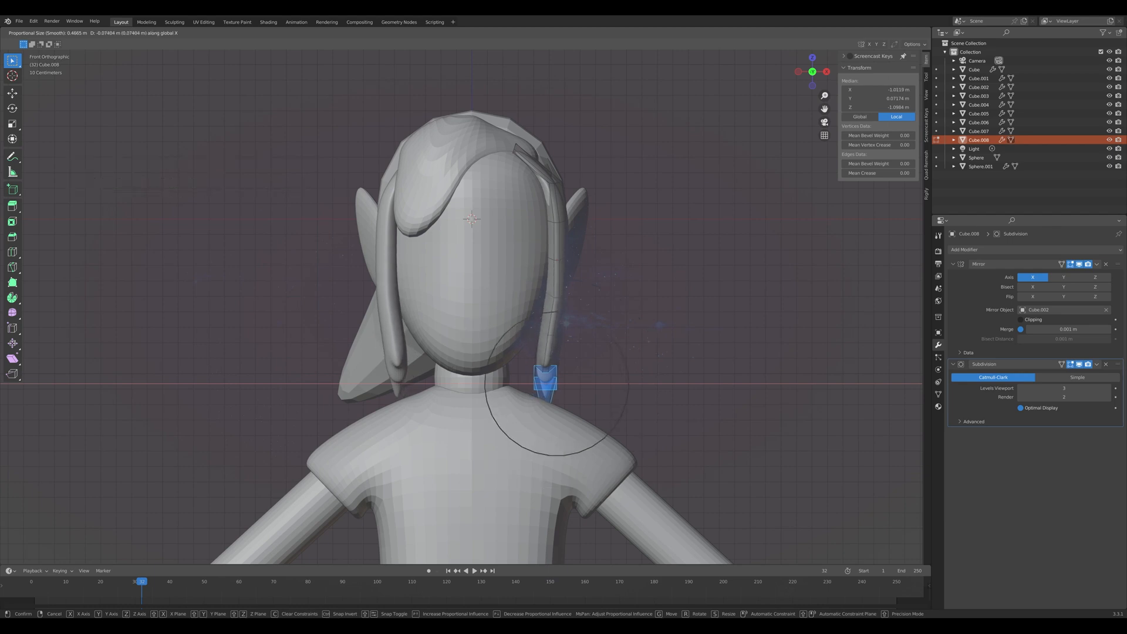
scroll(543, 381, up, 7)
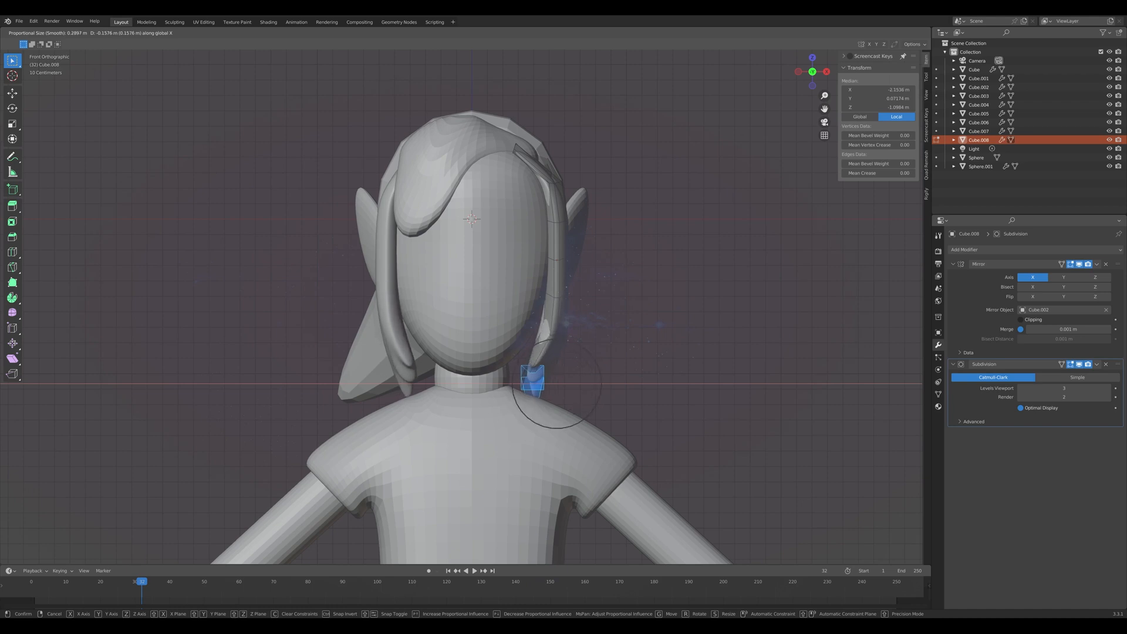
click(532, 384)
key(Tab)
click(558, 441)
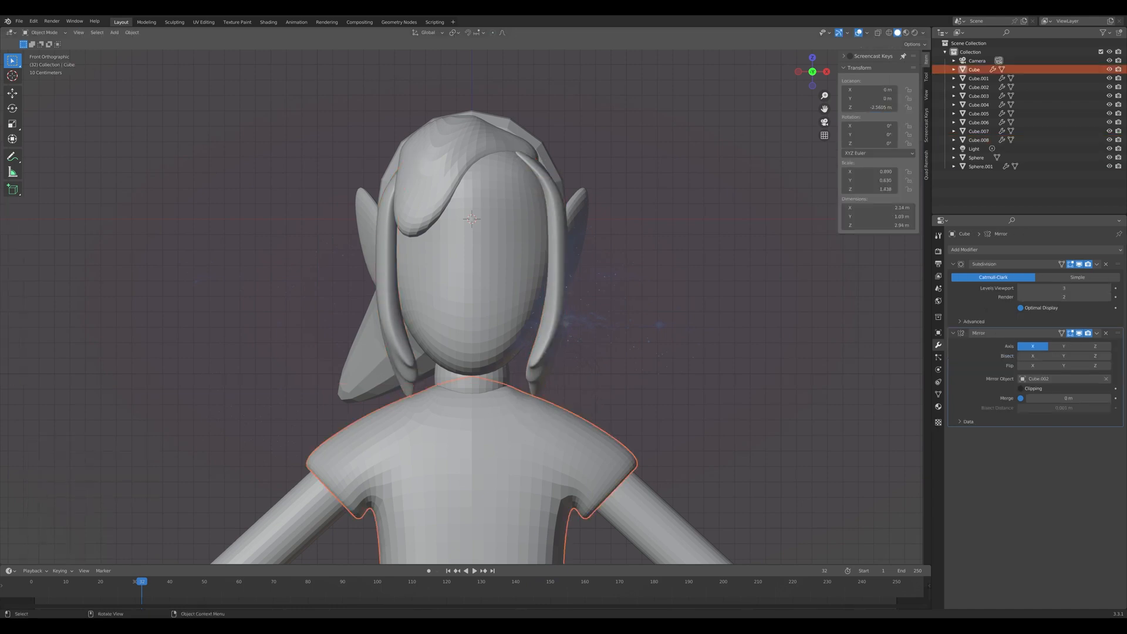
click(675, 364)
Check the whole character from the front, reselect the side bangs, and save Zelda-Link-YT.blend.
scroll(675, 364, down, 3)
middle_drag(675, 364, 764, 371)
key(KP_1)
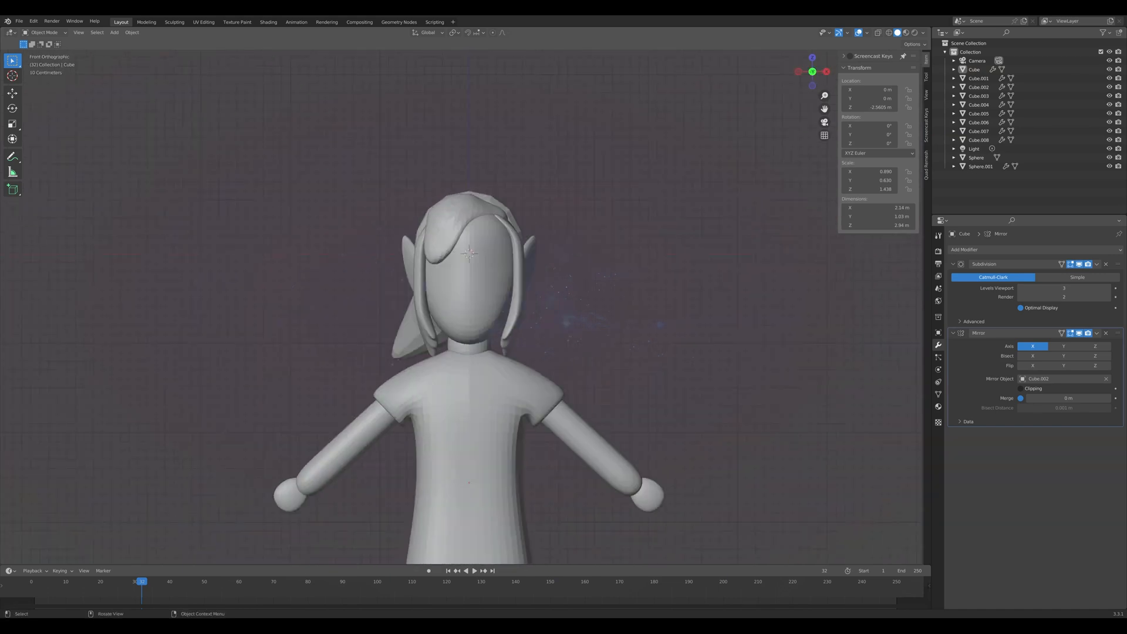
scroll(470, 376, down, 3)
shift+middle_drag(470, 376, 541, 291)
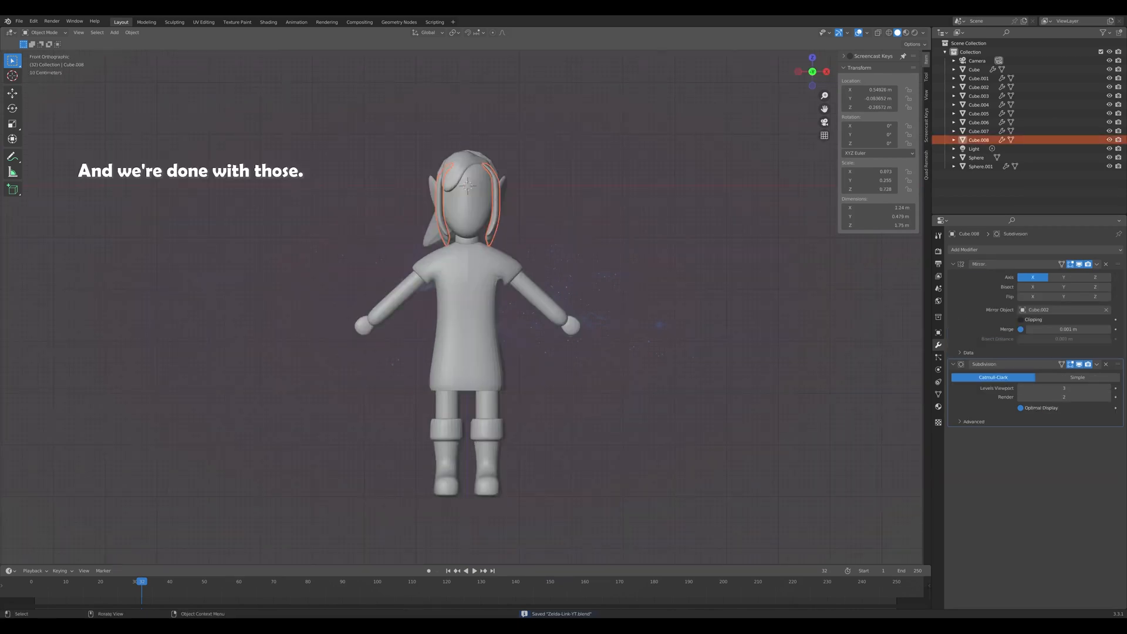
shift+middle_drag(468, 294, 468, 334)
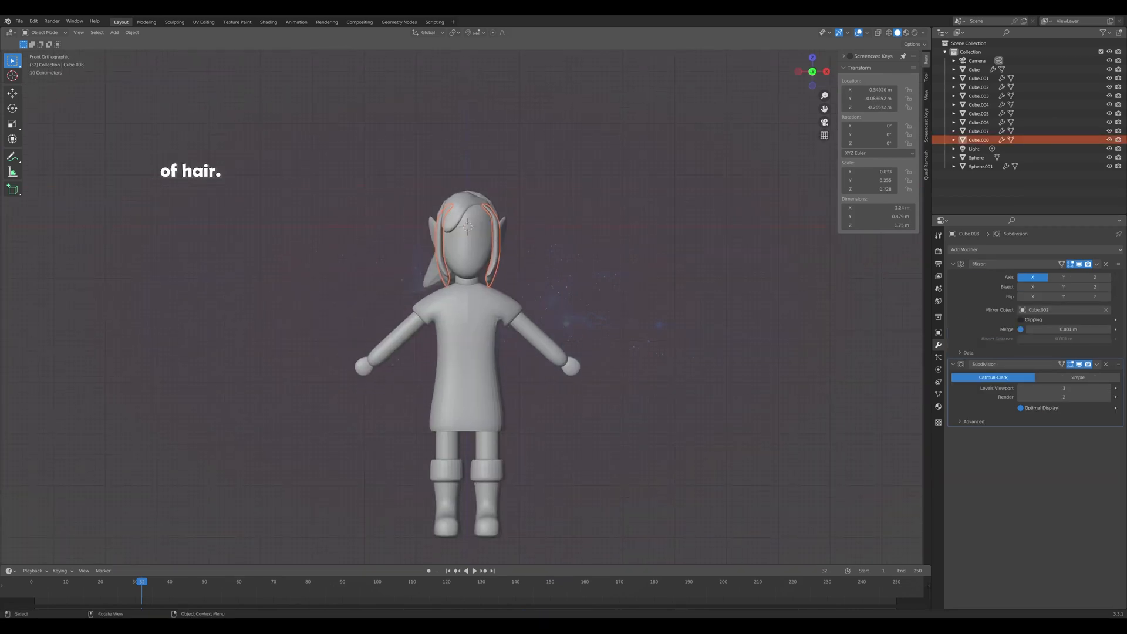
Add a UV sphere for the next piece of hair and scale it to about 0.33.
key(shift+a)
mouse_move(505, 297)
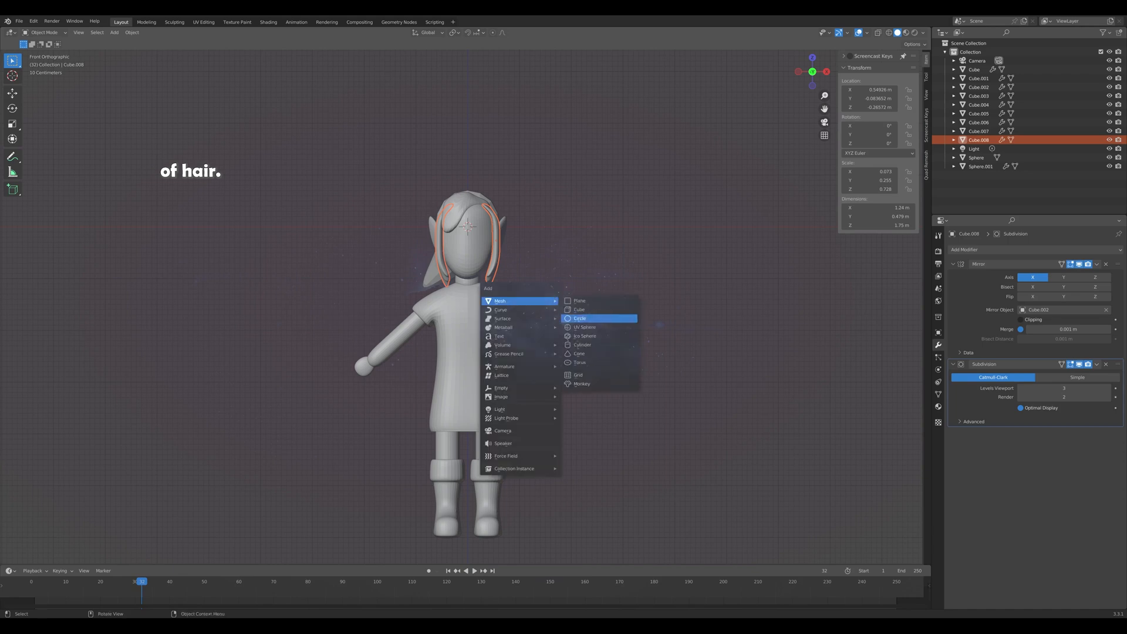
click(590, 327)
key(s)
click(484, 233)
Place the sphere on the upper forehead at about X 0.27 m, Y -0.14 m and Z 0.31 m.
key(g)
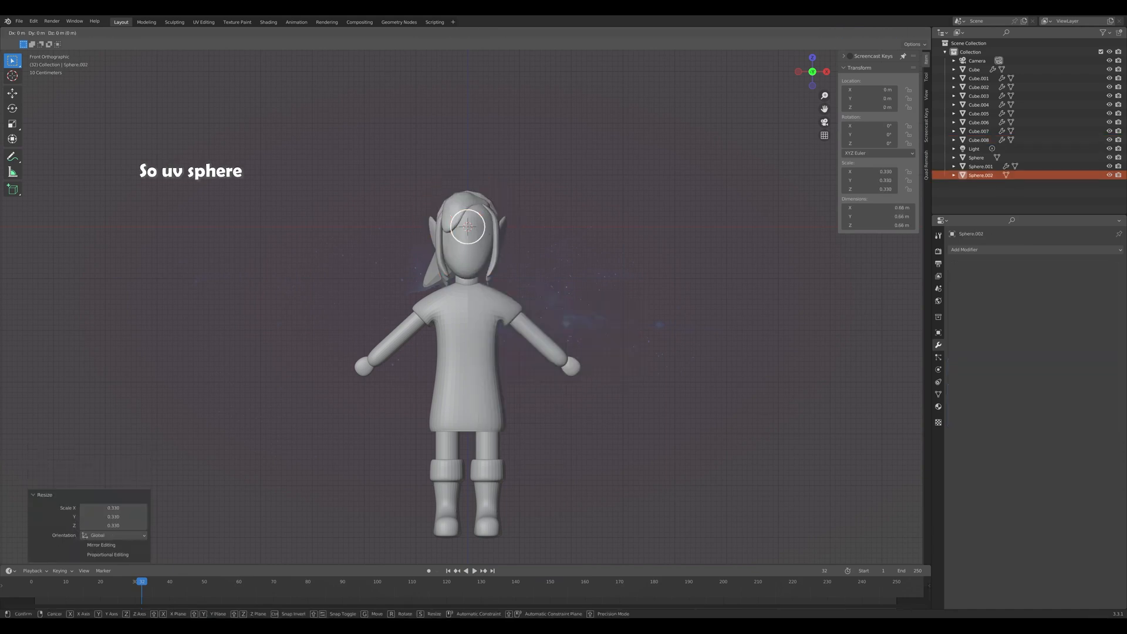
key(z)
click(485, 217)
key(g)
key(x)
click(499, 217)
middle_drag(499, 217, 426, 241)
key(g)
key(y)
click(395, 236)
key(KP_1)
key(g)
key(y)
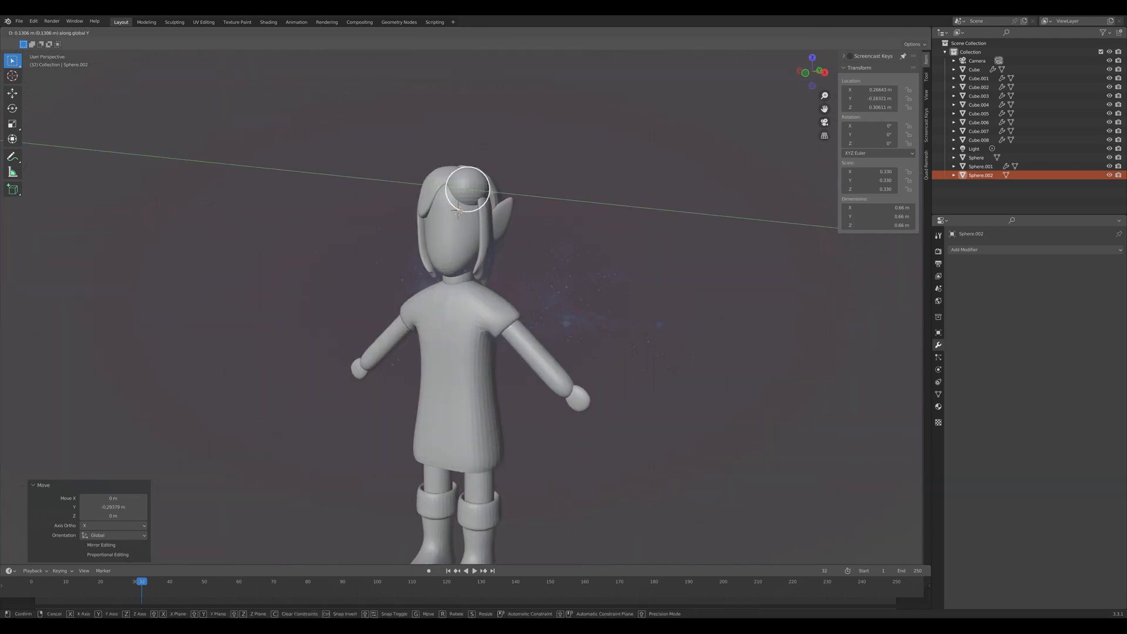
click(434, 238)
Flatten the sphere along Z by a factor of 0.625 and tilt it about 27° in front view.
key(s)
key(z)
click(449, 220)
key(KP_1)
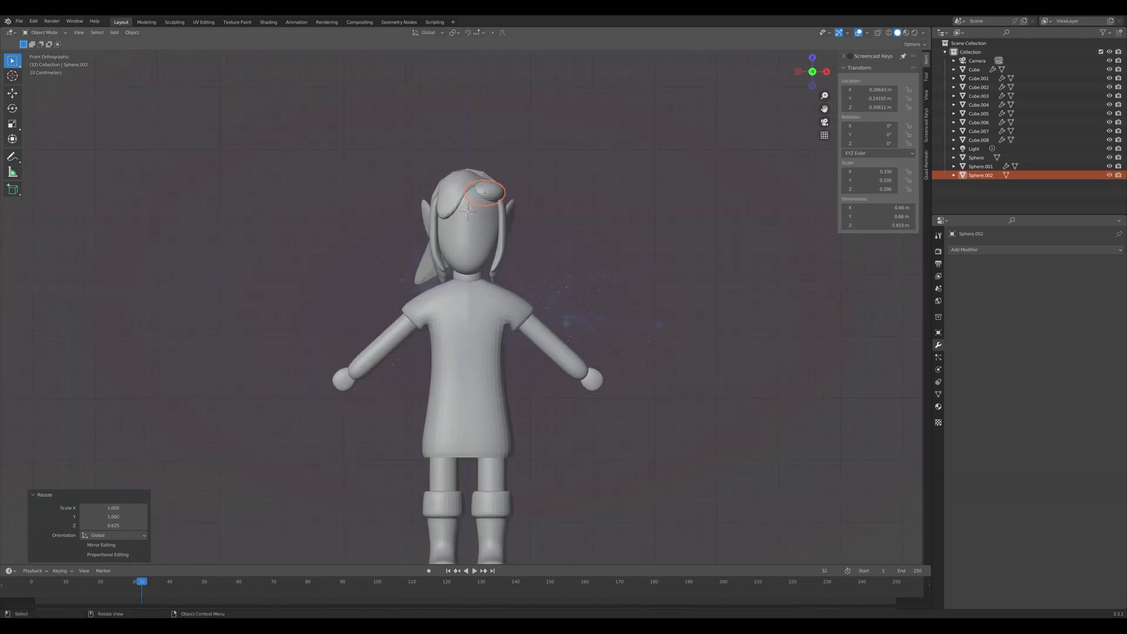
key(r)
click(433, 196)
Move the flattened sphere about 0.08 m back into the head along Y.
middle_drag(434, 197, 344, 220)
key(g)
key(y)
click(449, 215)
key(KP_1)
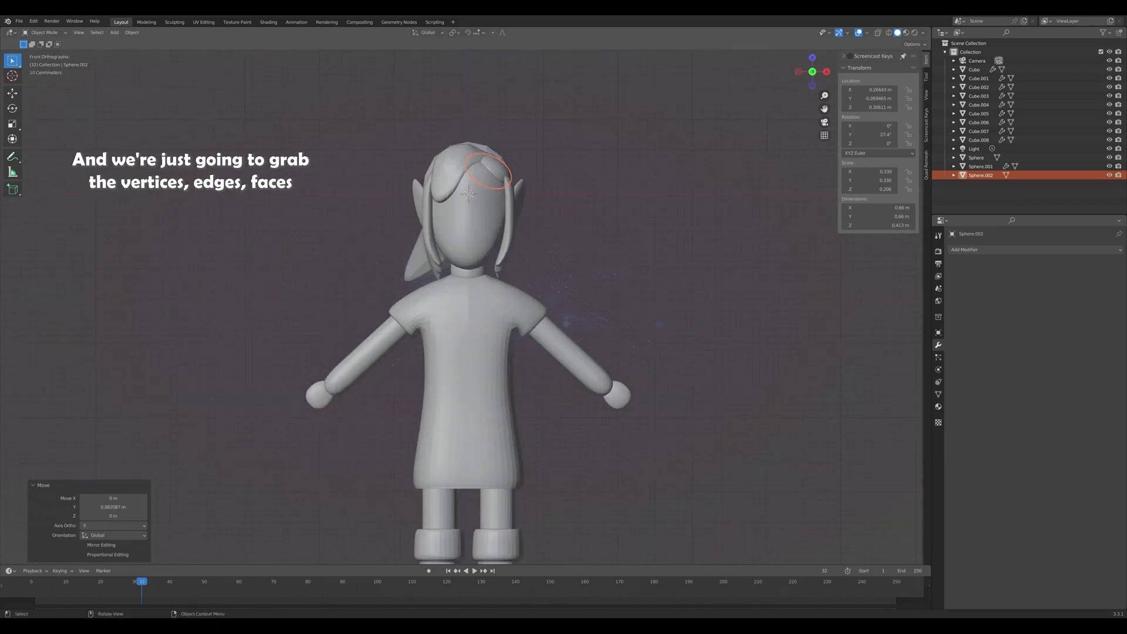
Pull the flattened sphere's front inner side about 0.3 m toward the hair parting with proportional editing at about 0.18 size.
key(Tab)
middle_drag(470, 200, 405, 219)
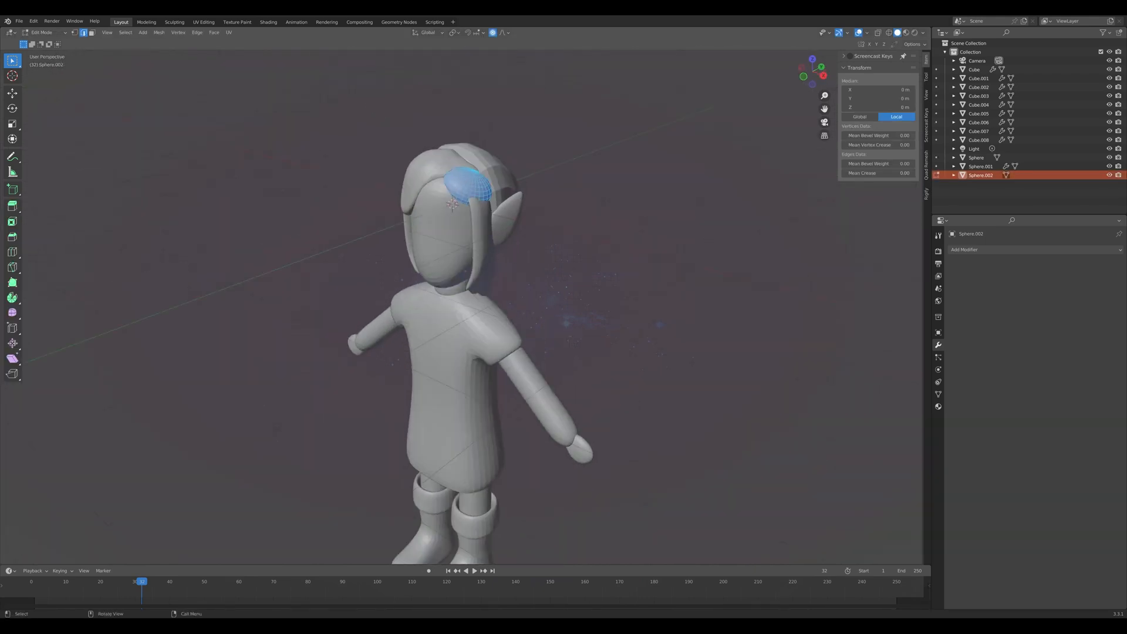
key(KP_1)
key(alt+a)
middle_drag(469, 194, 422, 200)
key(alt+z)
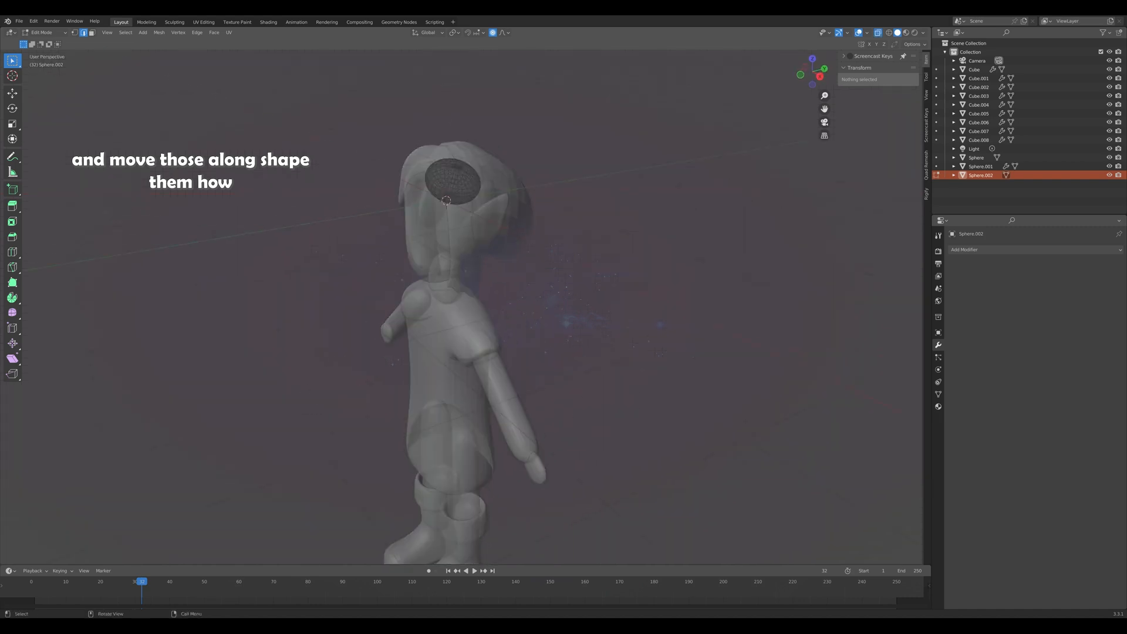
drag(414, 158, 447, 200)
key(KP_1)
key(alt+z)
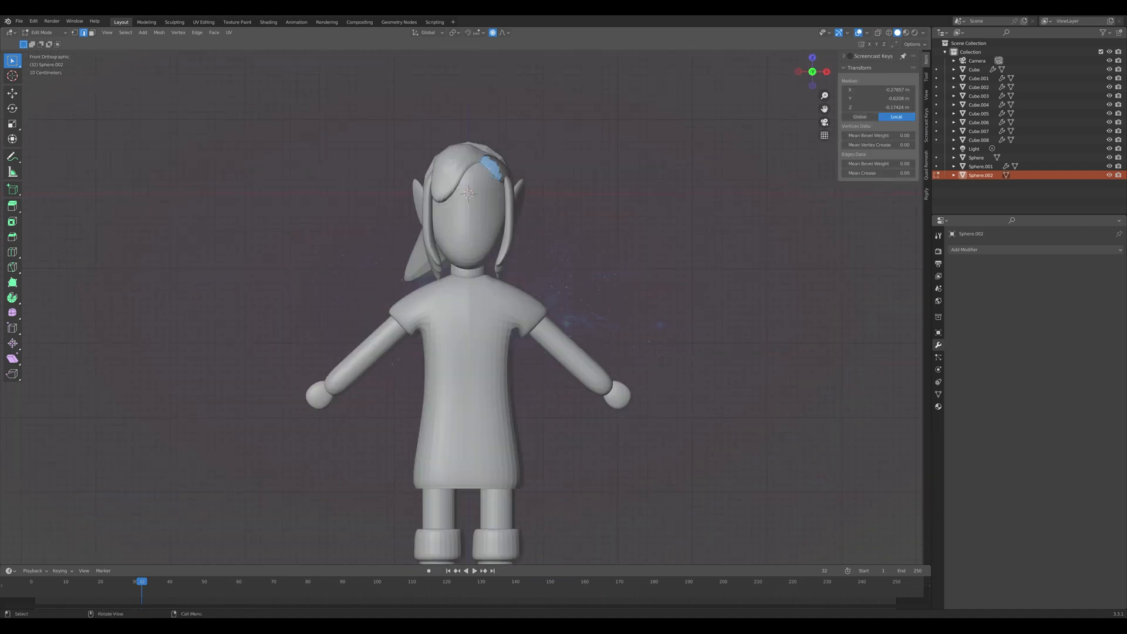
key(g)
middle_drag(469, 194, 444, 179)
click(459, 190)
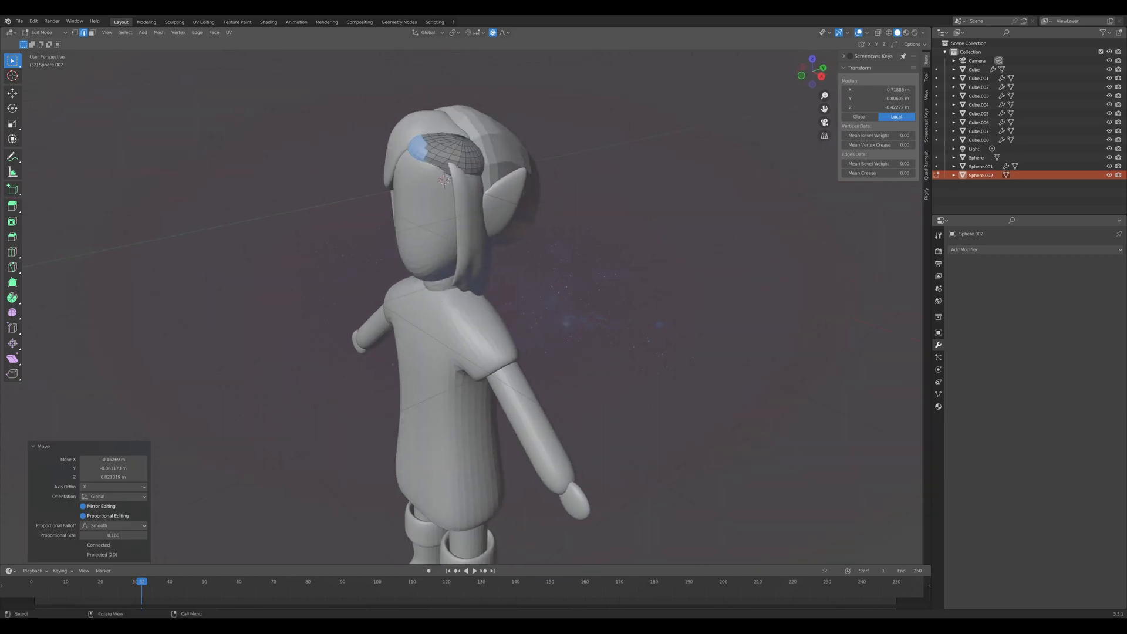
Reshape the hair piece's outer side near the ear and nudge its inner tip about 0.04 m toward the parting and 0.02 m down.
drag(456, 159, 492, 184)
key(alt+z)
key(b)
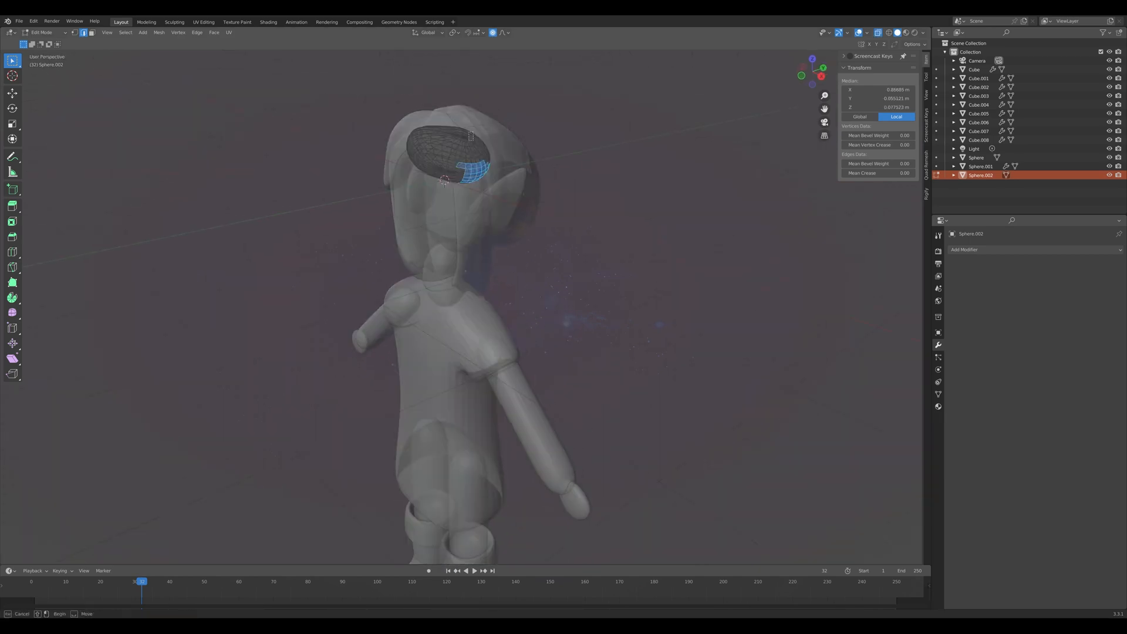
key(KP_1)
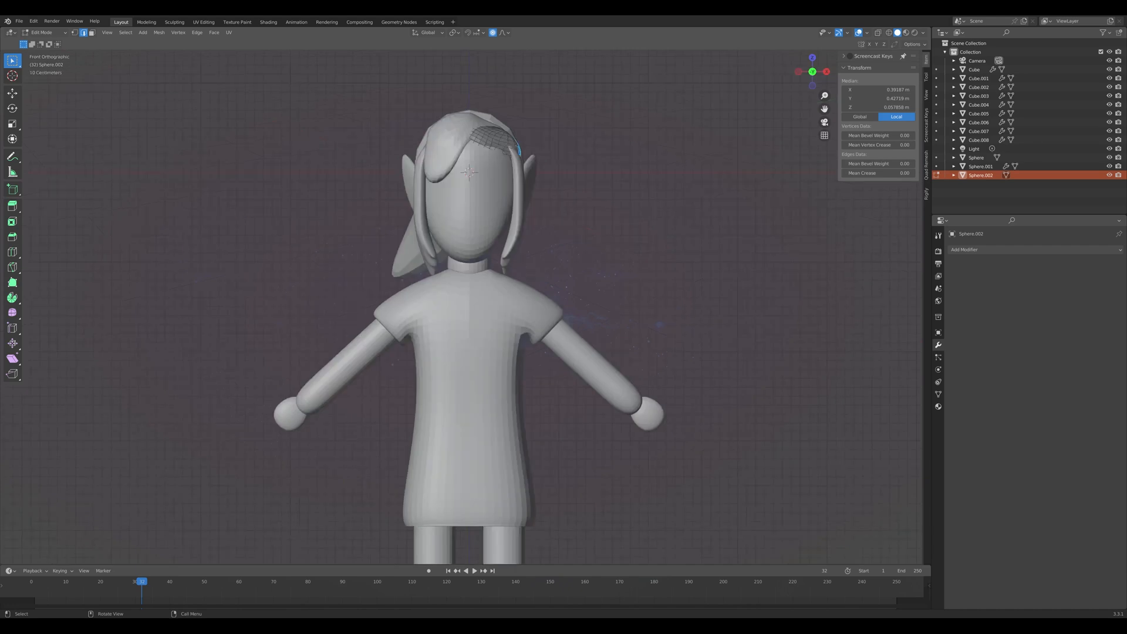
key(g)
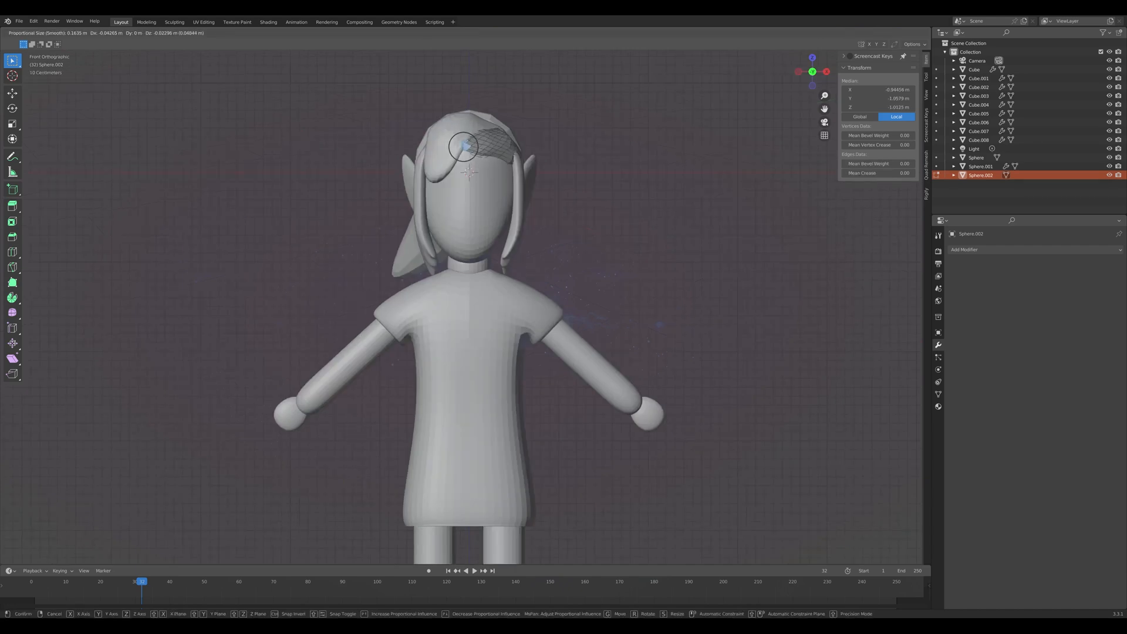
click(464, 147)
middle_drag(464, 147, 528, 150)
key(KP_1)
key(Tab)
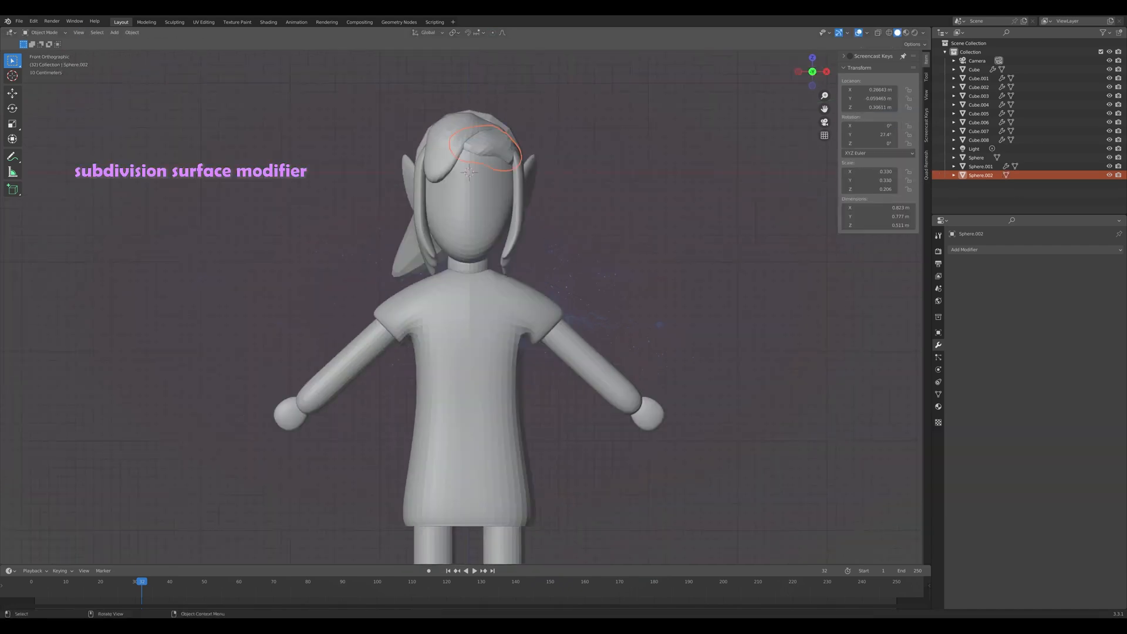
Add a Subdivision Surface modifier with viewport level 1 to the new hair piece and deselect it.
click(1037, 250)
click(963, 411)
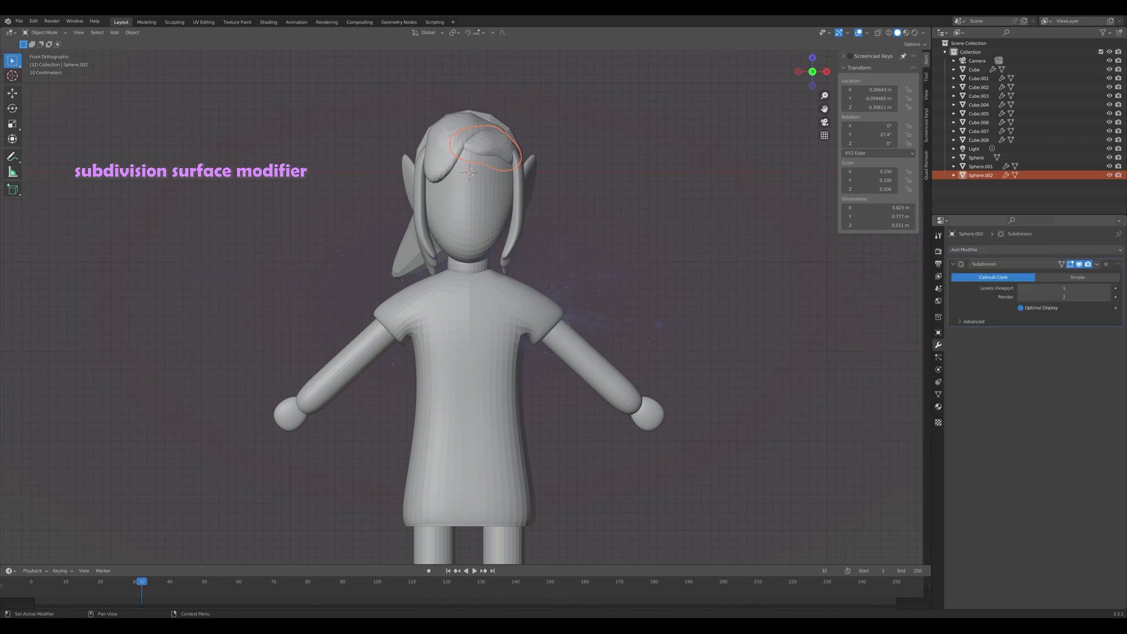
click(1108, 288)
click(449, 141)
click(491, 144)
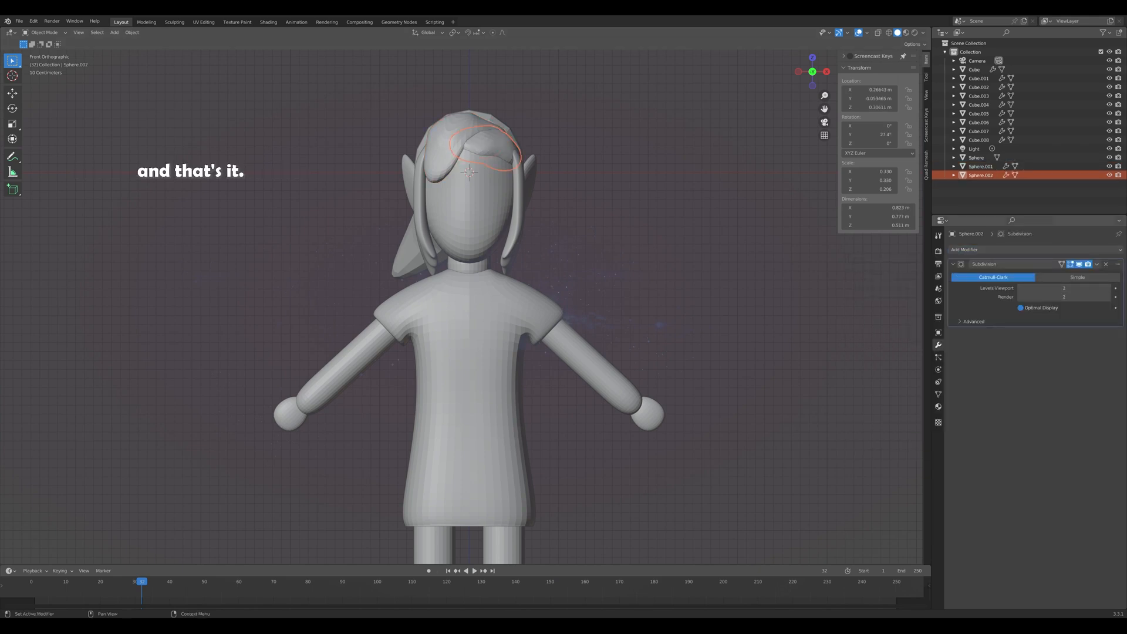
click(1021, 289)
click(658, 206)
middle_drag(658, 206, 599, 218)
scroll(599, 217, up, 2)
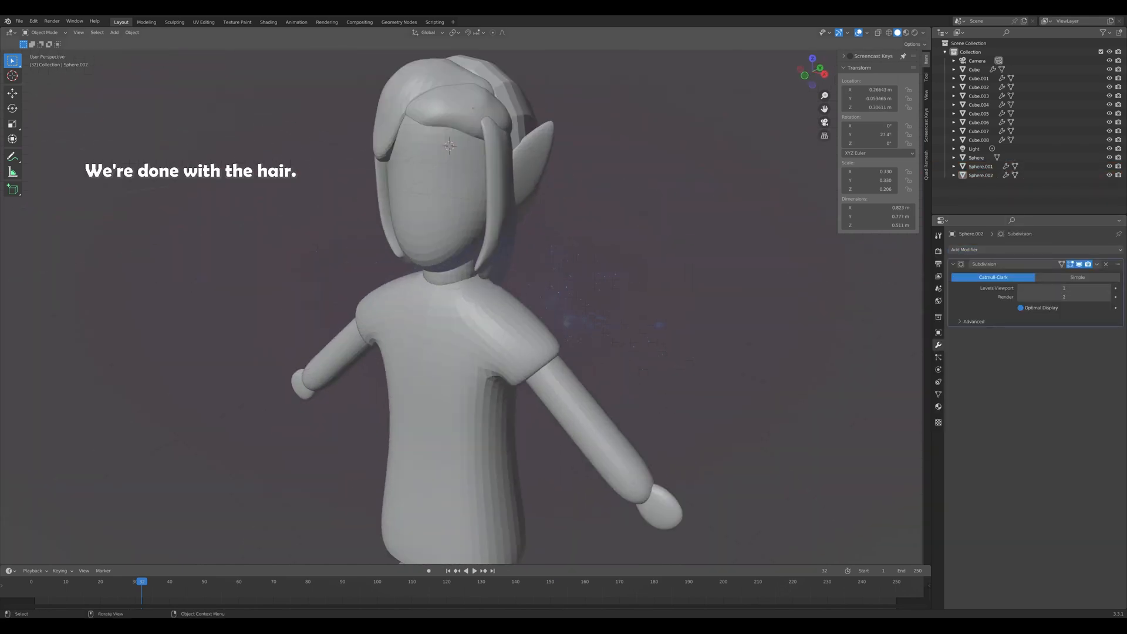
Save the file and hide the 3D cursor in the viewport overlays.
key(KP_1)
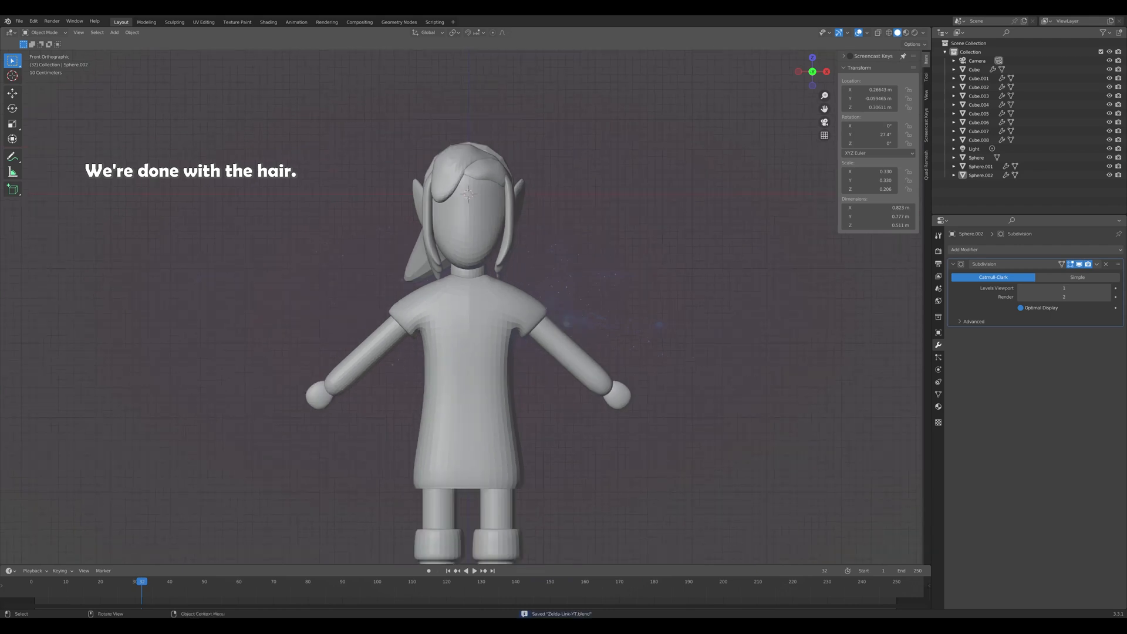
scroll(587, 307, down, 2)
shift+middle_drag(588, 308, 205, 299)
scroll(587, 273, up, 1)
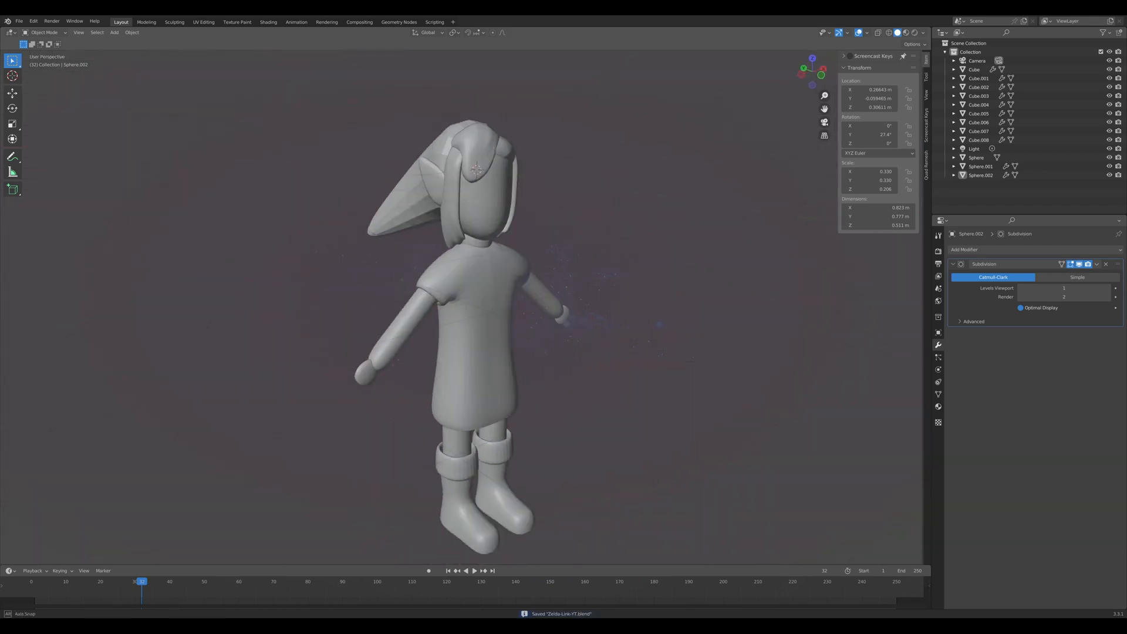
key(KP_1)
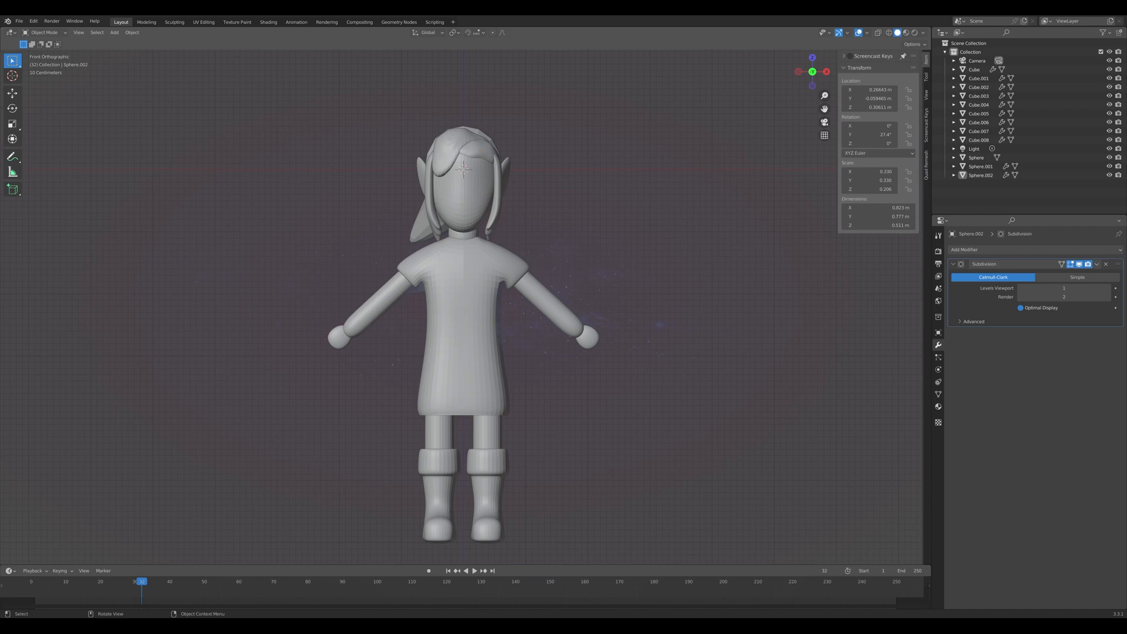
click(867, 33)
click(872, 95)
click(473, 192)
click(593, 194)
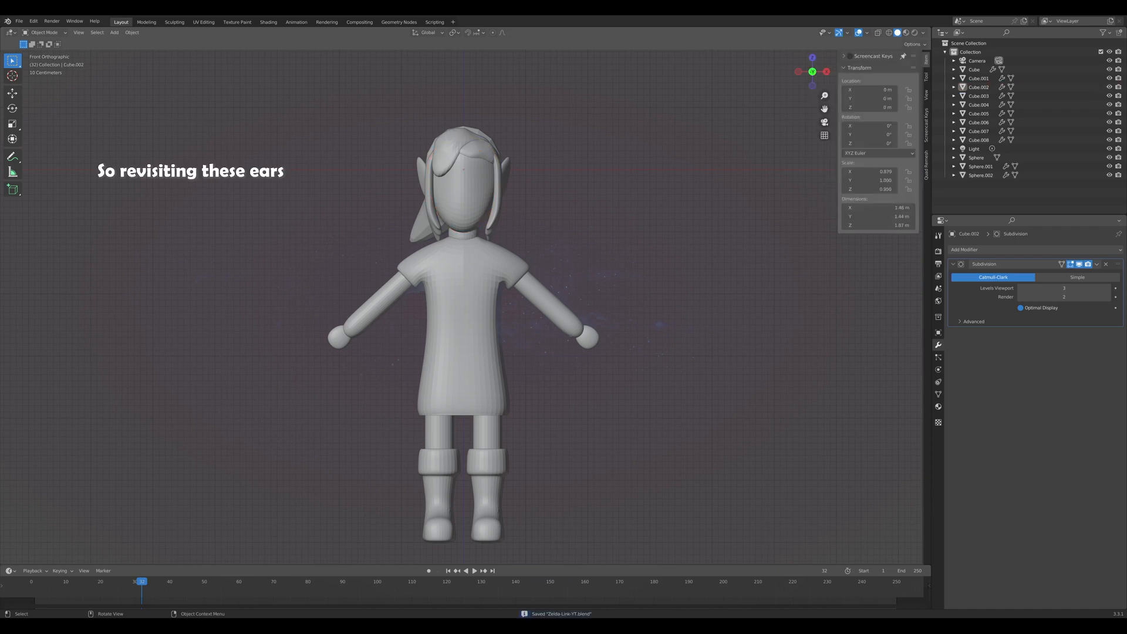
Open the mirrored ear mesh for editing and scale one of its edges to refine the shape.
click(505, 168)
middle_drag(505, 168, 641, 203)
key(Tab)
scroll(490, 170, up, 2)
click(472, 226)
scroll(528, 211, up, 1)
key(s)
click(512, 187)
Inset the front face of the ear to outline its inner hollow.
key(3)
click(482, 168)
key(alt+z)
key(alt+z)
key(i)
click(519, 232)
Move the inset ear face twice along its local Y axis, the second time by about 0.033 m, and finish editing the ear.
key(g)
key(y)
key(y)
click(450, 234)
key(g)
key(y)
key(y)
click(536, 217)
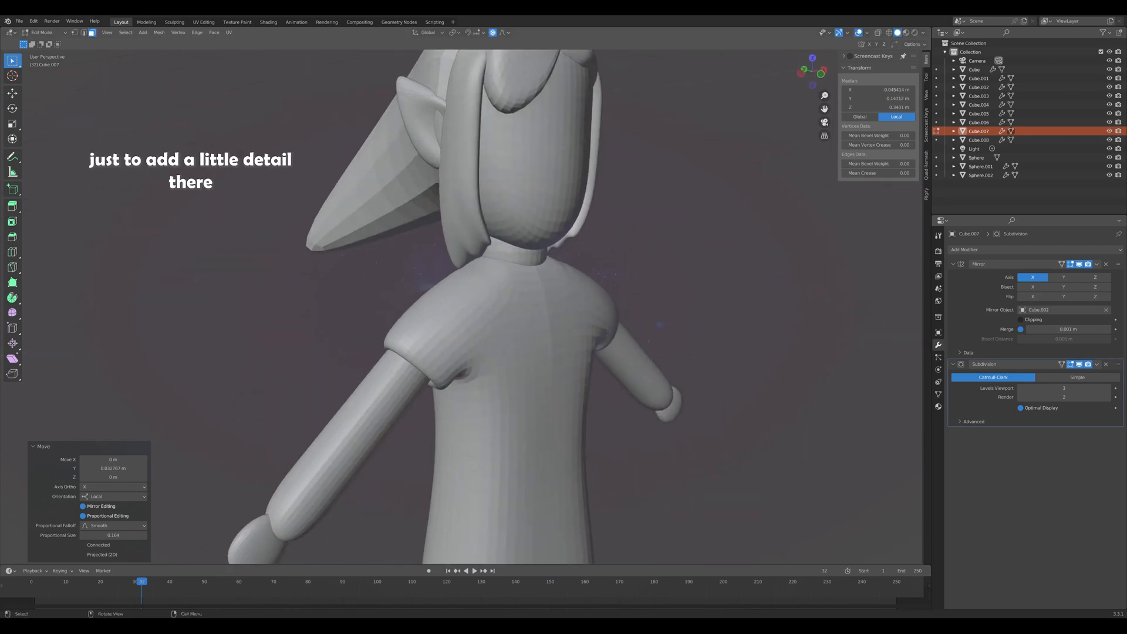
key(alt+z)
click(568, 138)
key(alt+z)
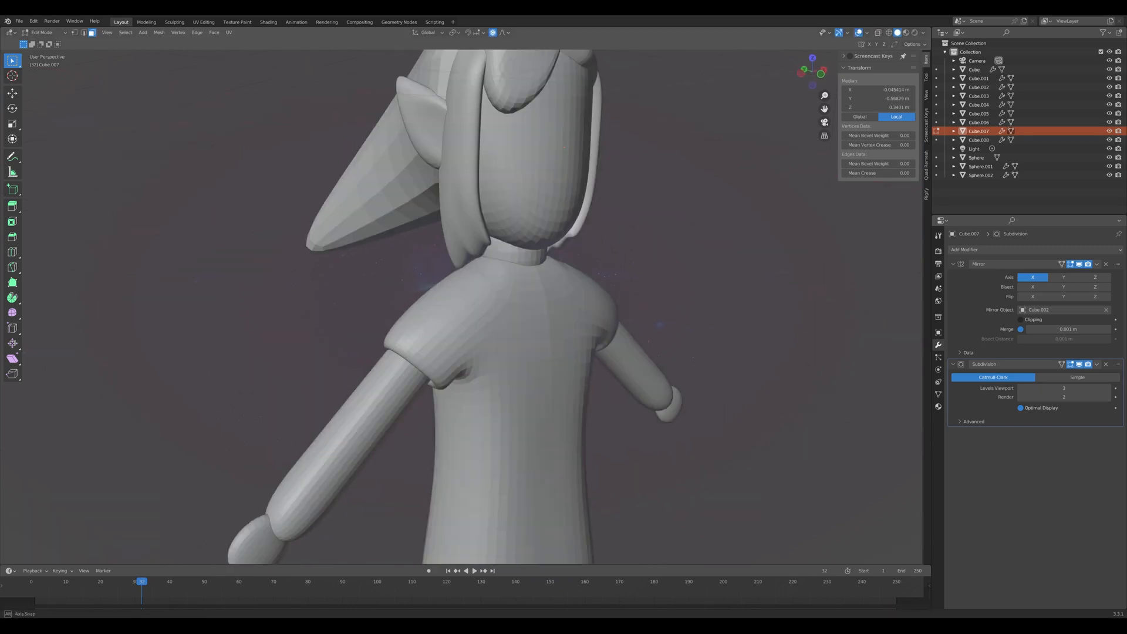
middle_drag(569, 137, 546, 146)
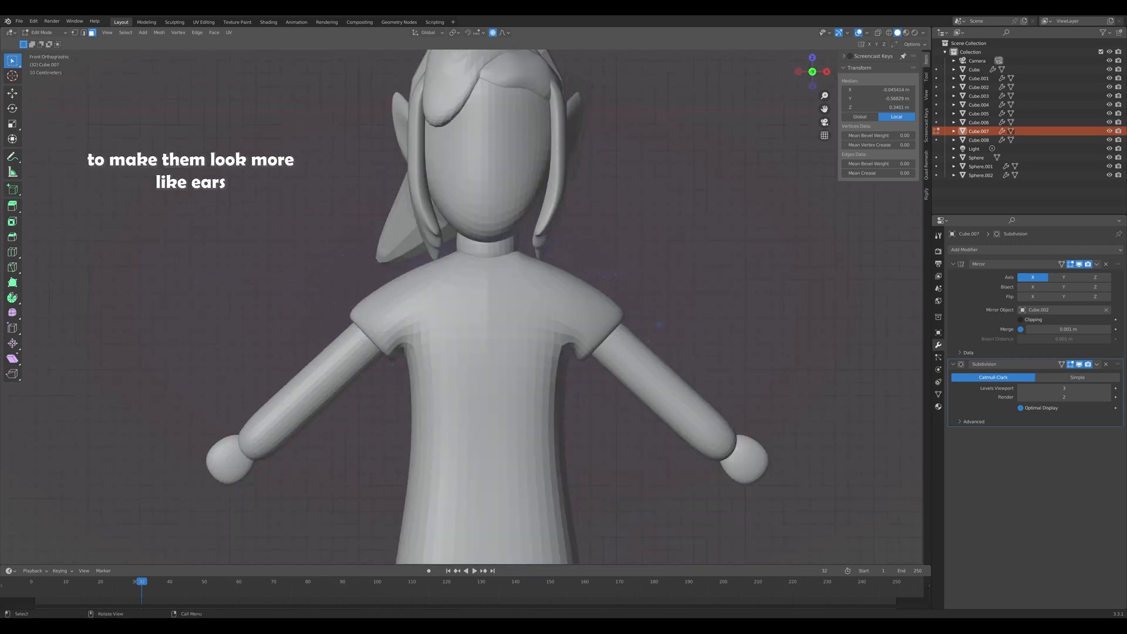
key(Tab)
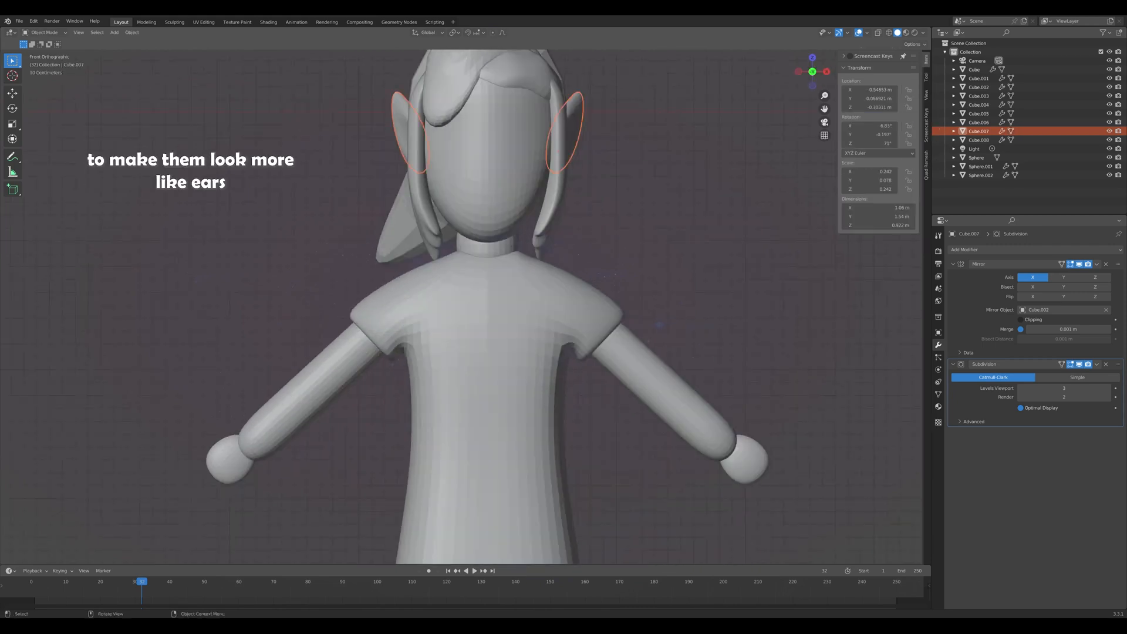
middle_drag(470, 294, 417, 294)
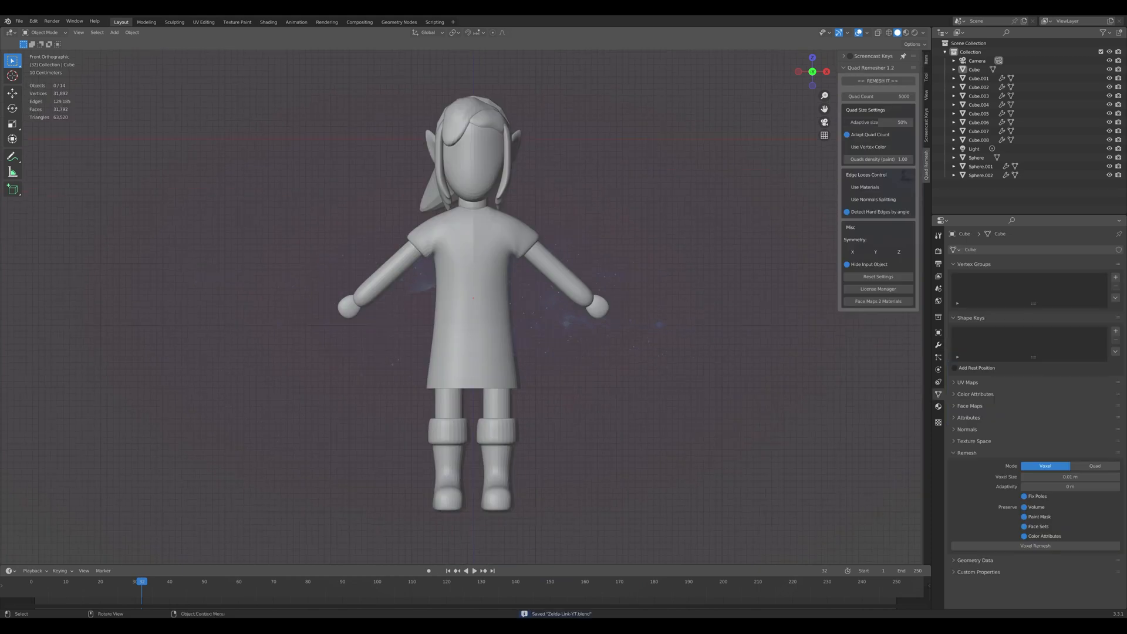
middle_drag(470, 294, 569, 293)
key(KP_1)
key(alt+z)
key(alt+z)
middle_drag(470, 293, 552, 308)
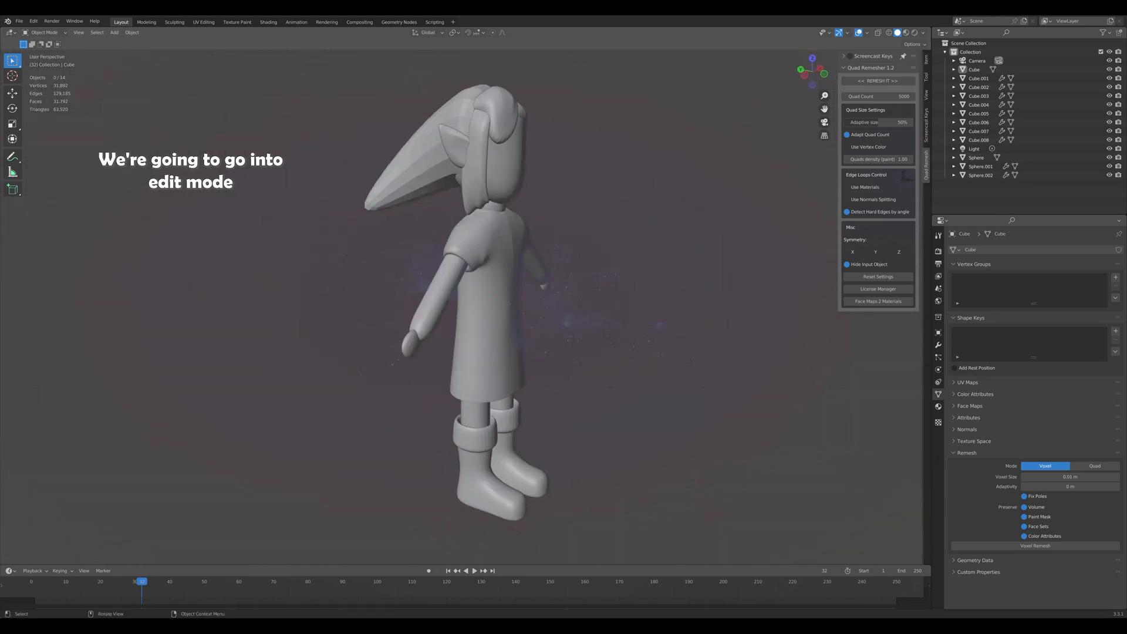
Open the mirrored hand mesh for editing and add three evenly spaced loop cuts to divide it into four finger sections.
key(KP_1)
click(563, 271)
click(598, 307)
key(Tab)
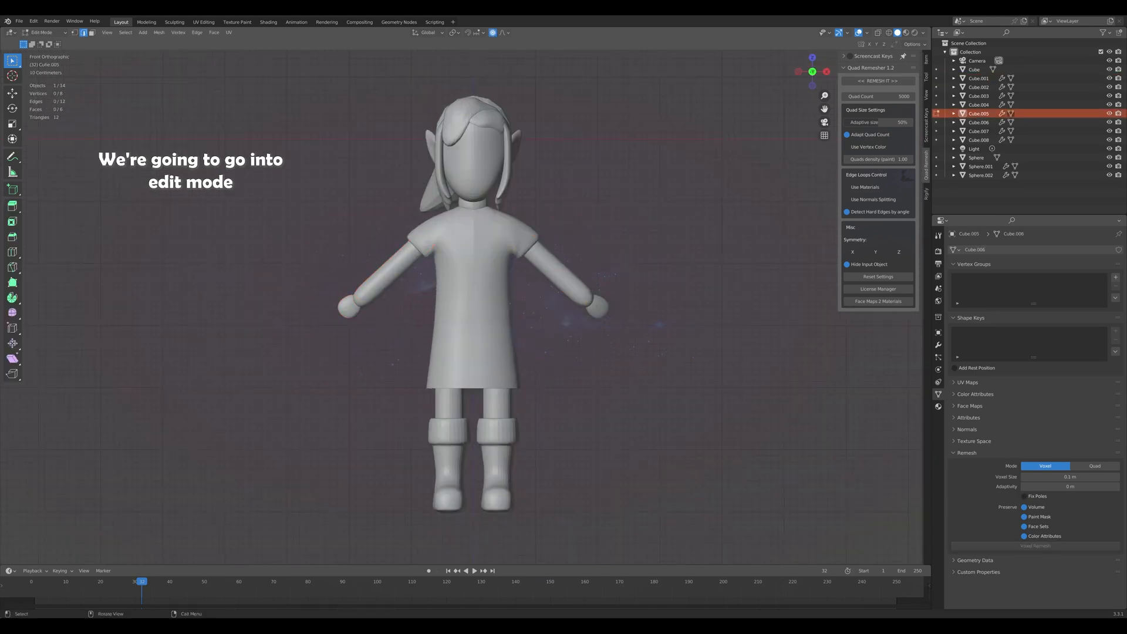
middle_drag(470, 293, 434, 300)
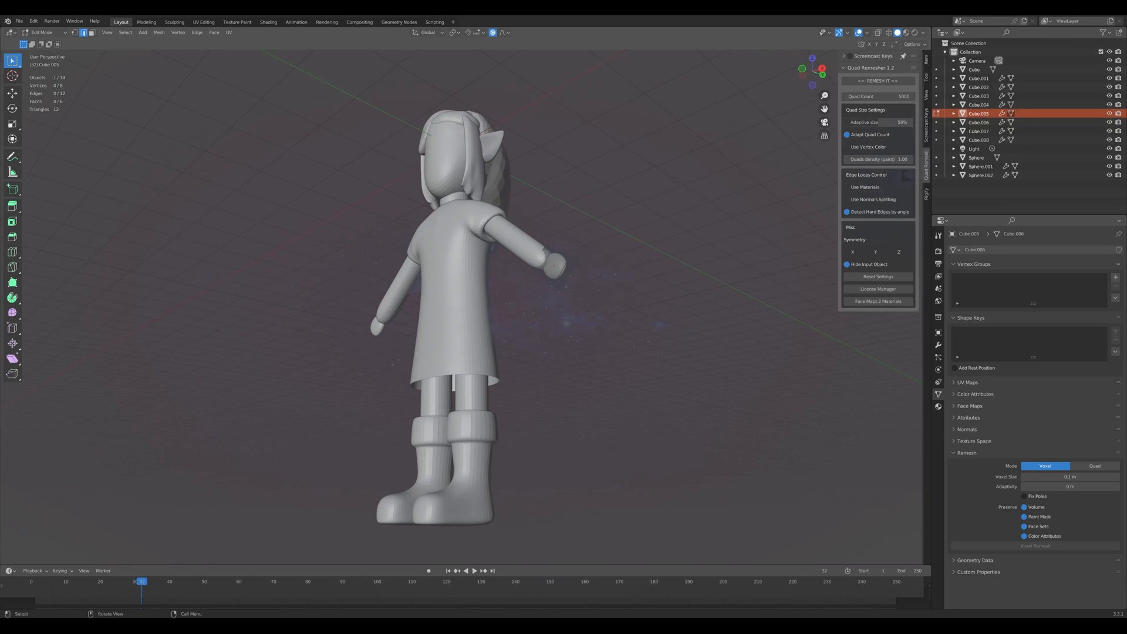
key(ctrl+r)
scroll(555, 265, up, 1)
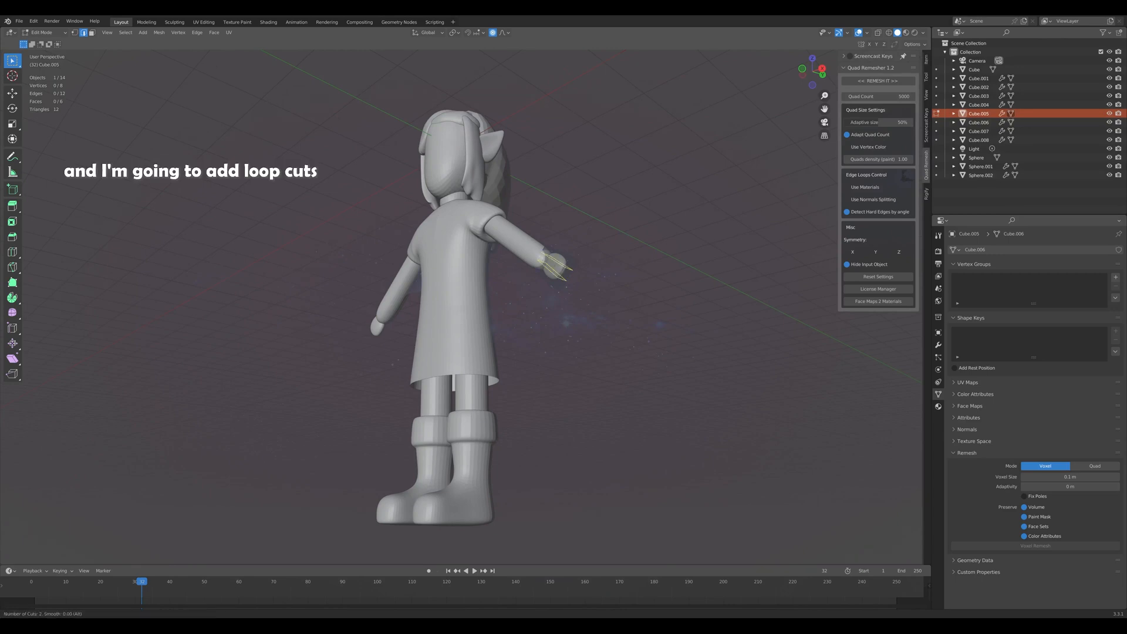
click(555, 265)
right_click(555, 266)
middle_drag(555, 265, 582, 315)
scroll(617, 323, up, 2)
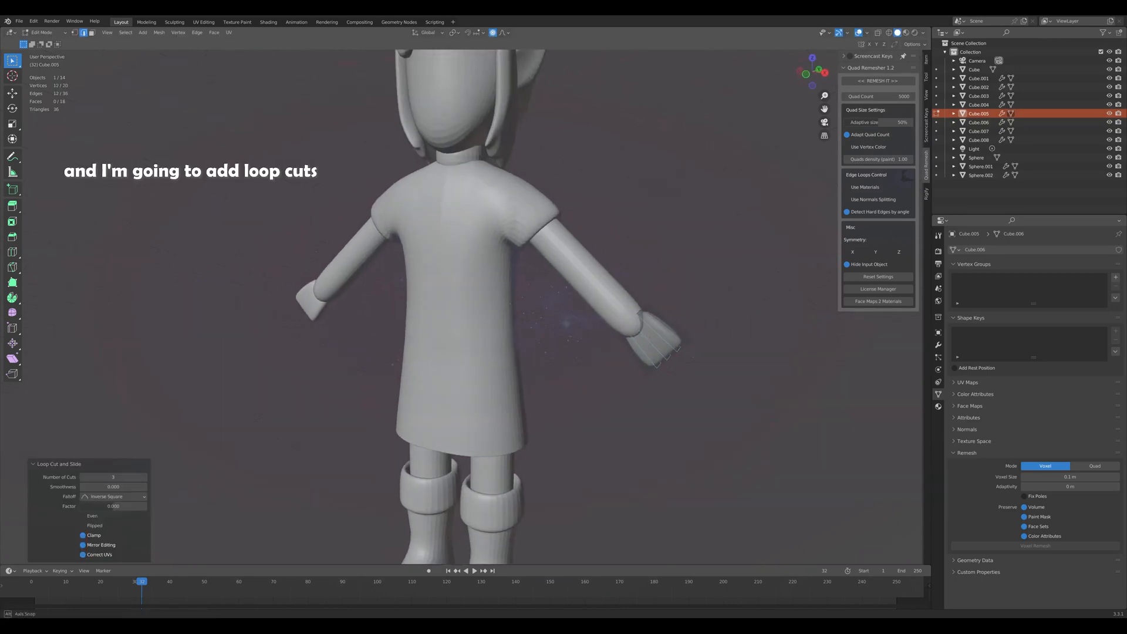
Add a single loop cut around the hand and slide it toward the wrist.
key(ctrl+r)
click(654, 339)
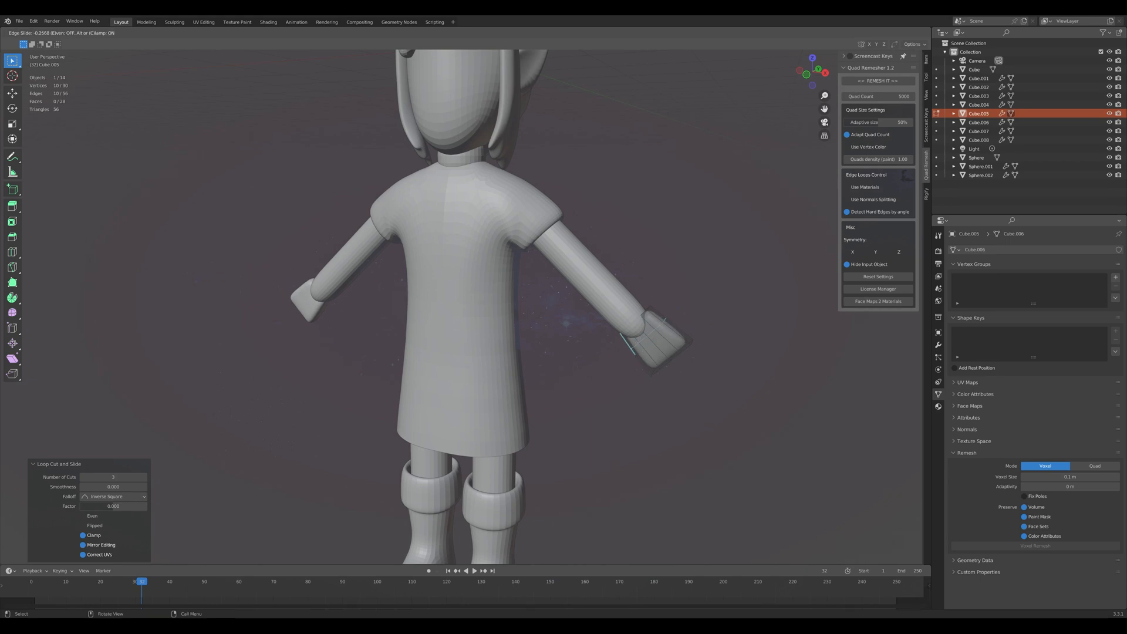
click(647, 335)
click(646, 329)
middle_drag(646, 328, 614, 264)
Try to inset the hand's four end faces together by about 0.10 m.
key(3)
click(610, 235)
shift+click(590, 275)
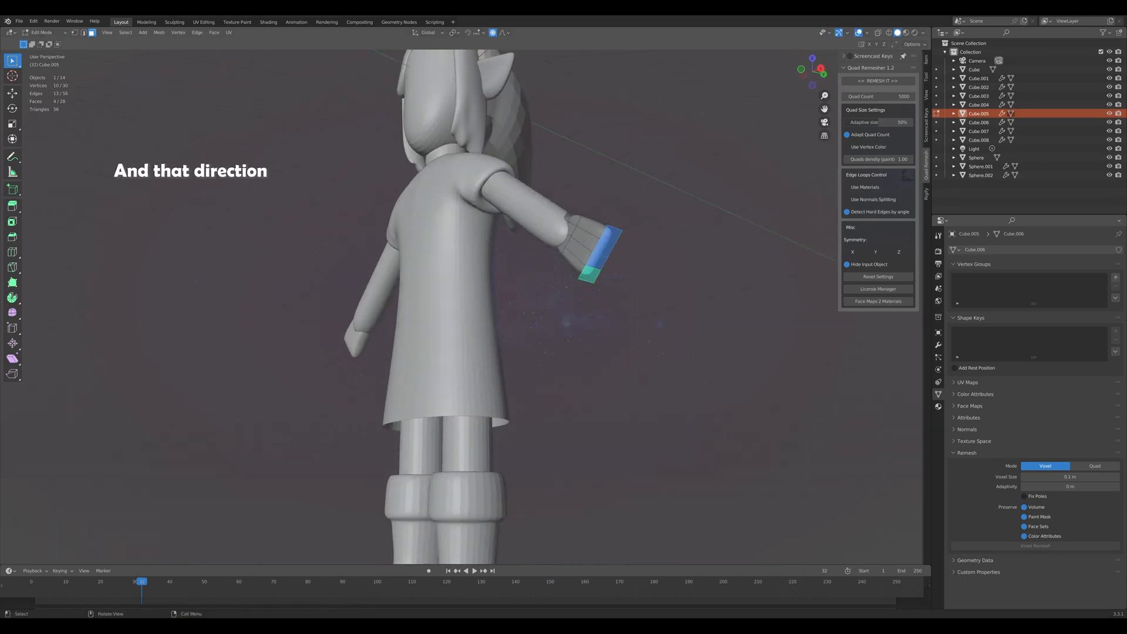
key(i)
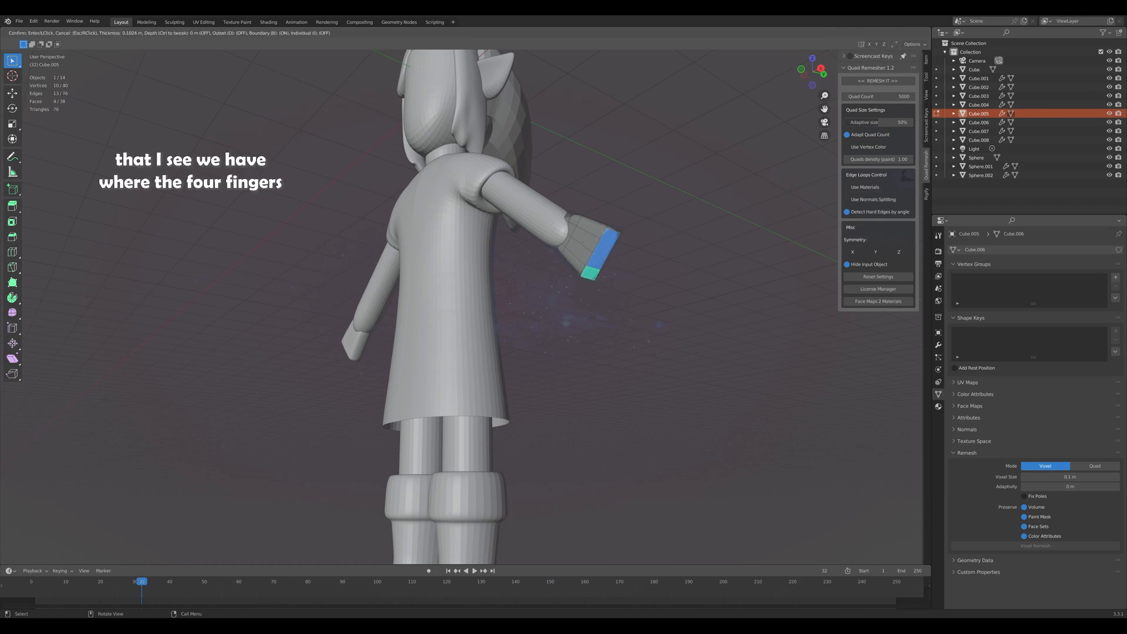
key(Return)
mouse_move(587, 282)
middle_down()
mouse_move(587, 317)
mouse_move(570, 288)
middle_up()
scroll(569, 288, up, 4)
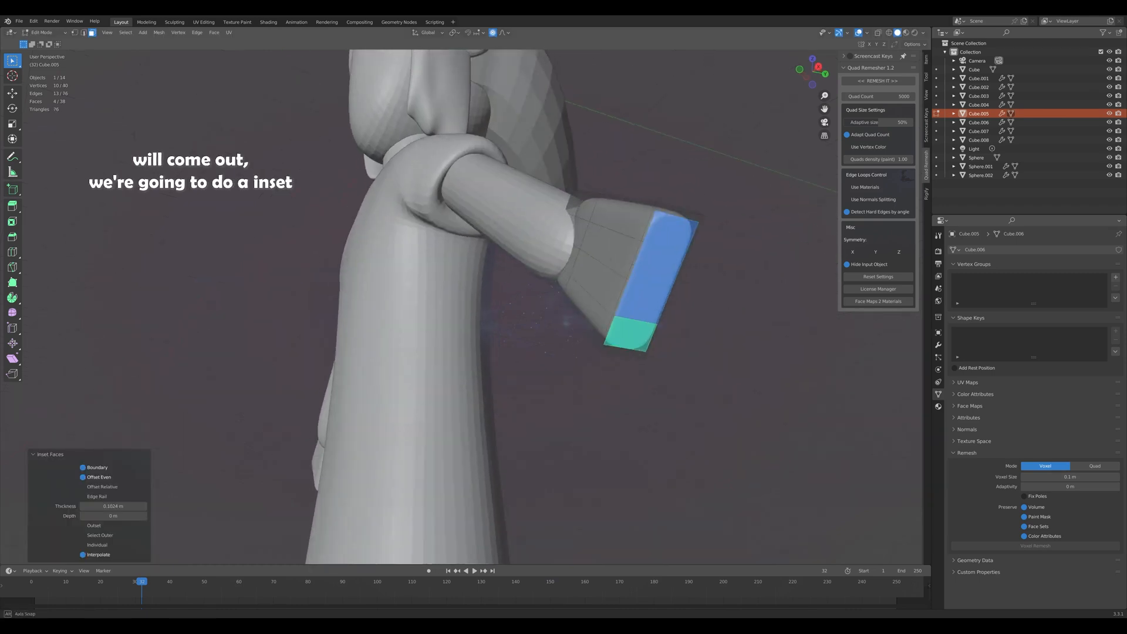
scroll(569, 287, down, 2)
key(ctrl+z)
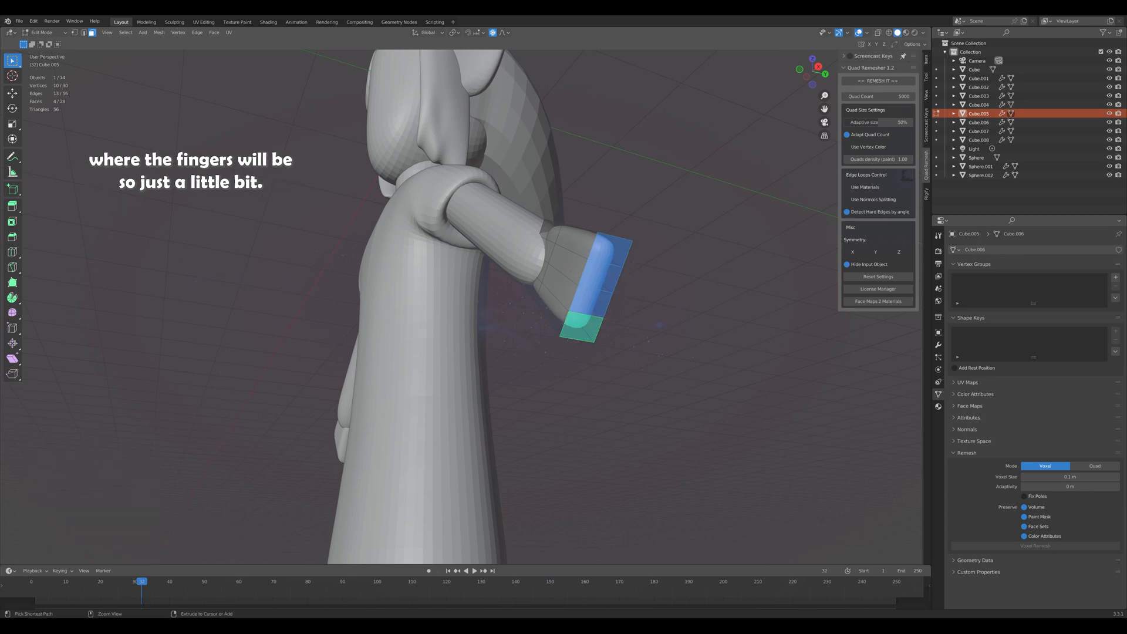
key(ctrl+z)
Try to inset the hand's lowest end face by about 0.09 m and scale it along Y by about 0.85.
key(i)
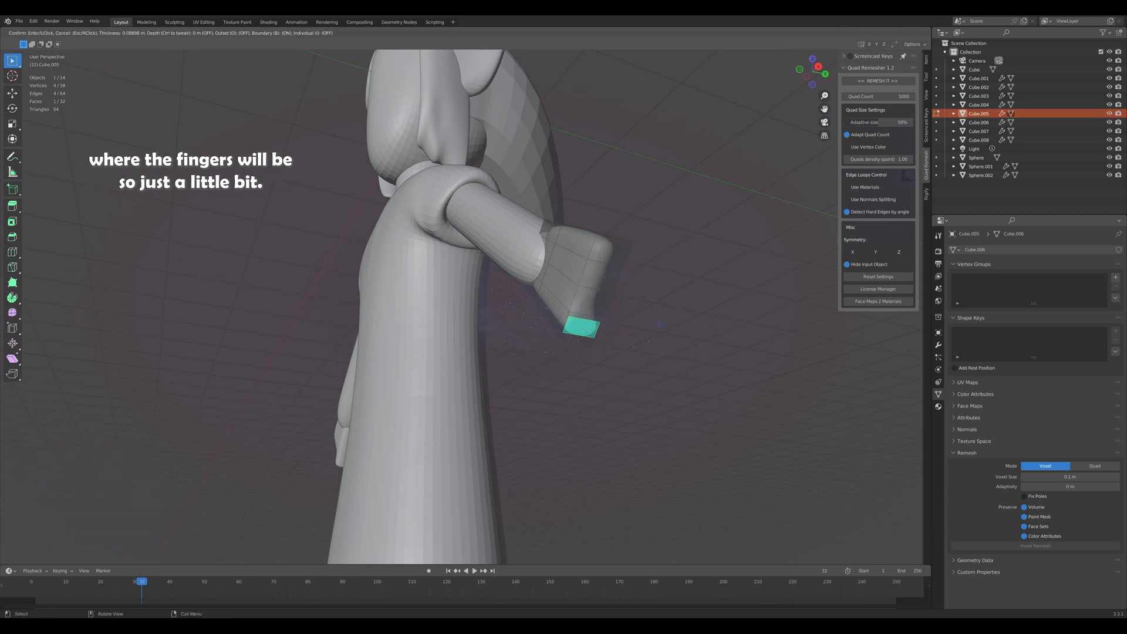
key(Return)
key(s)
key(y)
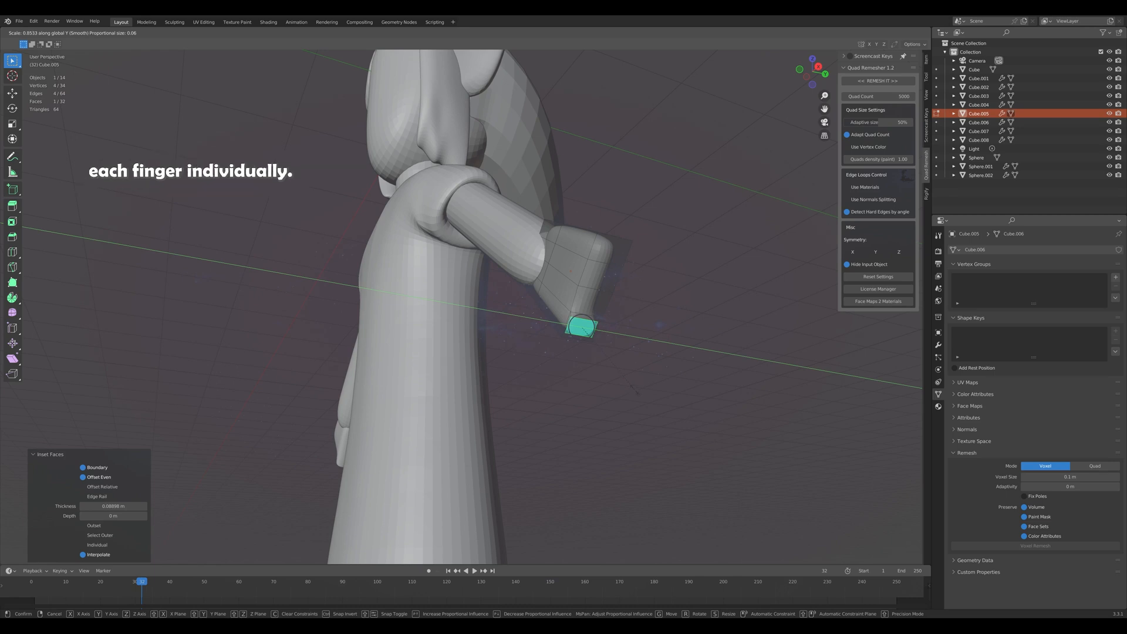
click(637, 391)
middle_drag(636, 391, 611, 372)
key(ctrl+z)
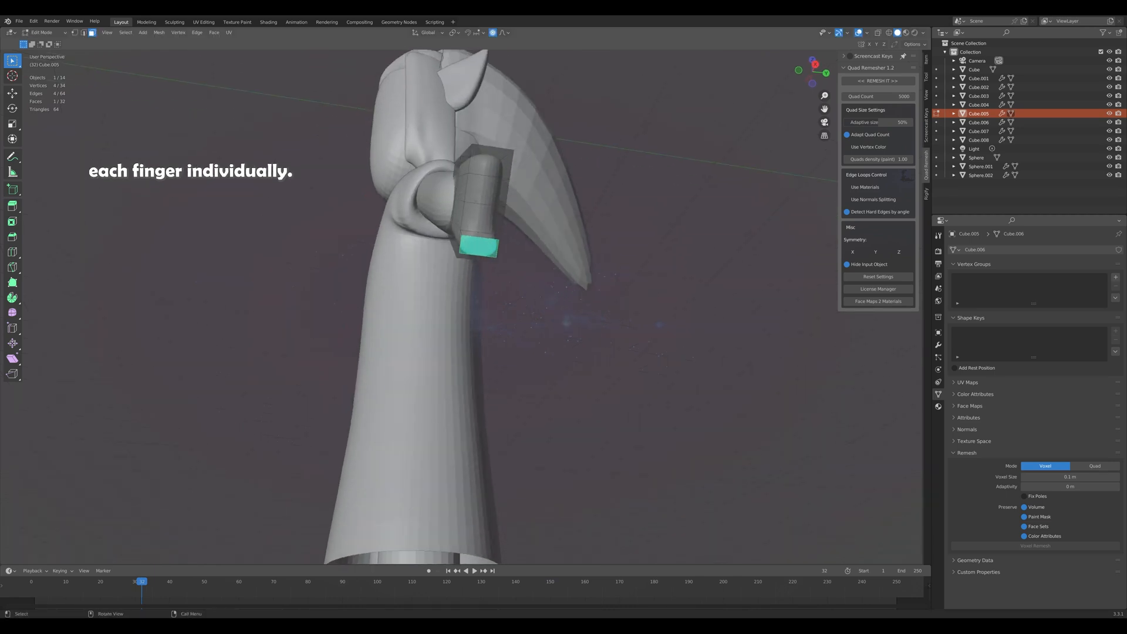
key(ctrl+z)
Inset each of the four finger end faces on the hand individually by about 0.07 m.
key(i)
click(492, 242)
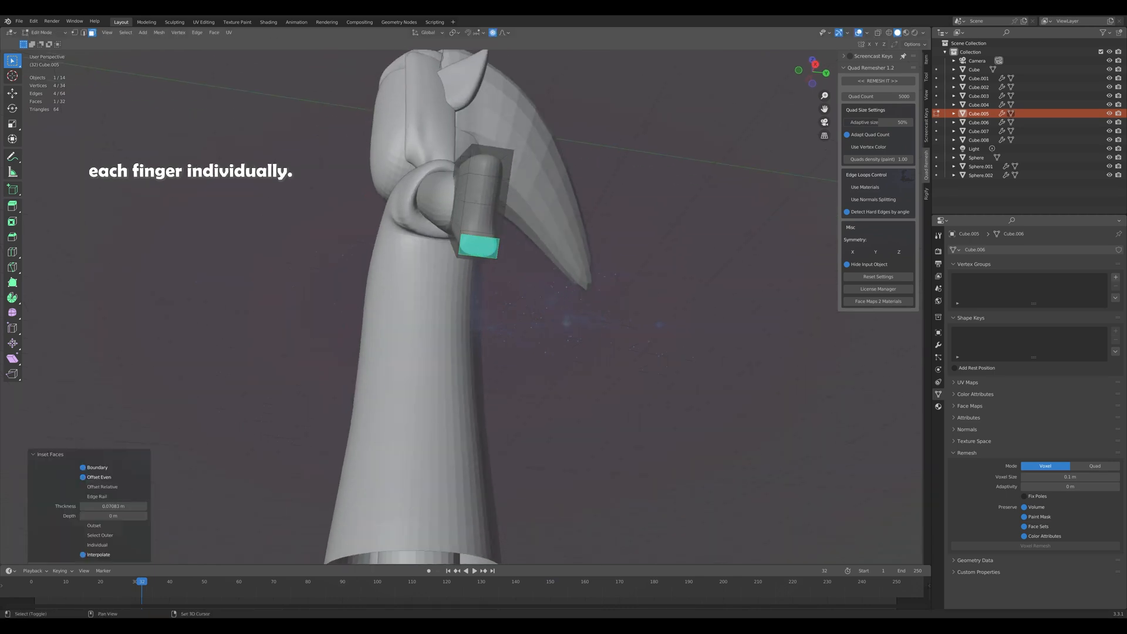
click(496, 229)
key(i)
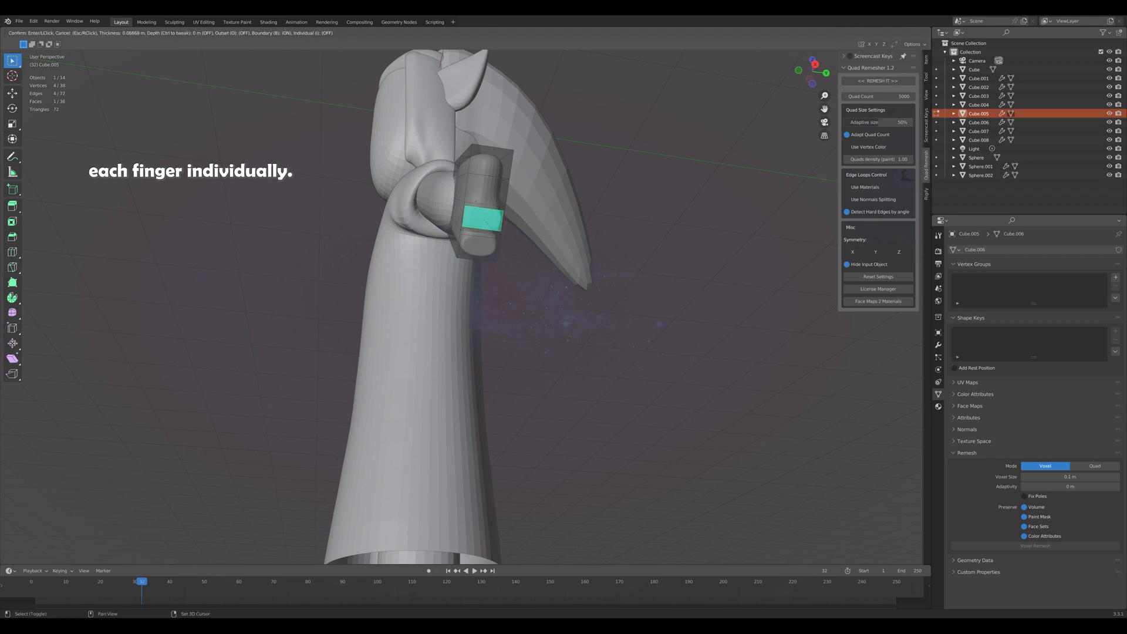
click(492, 228)
click(500, 204)
key(i)
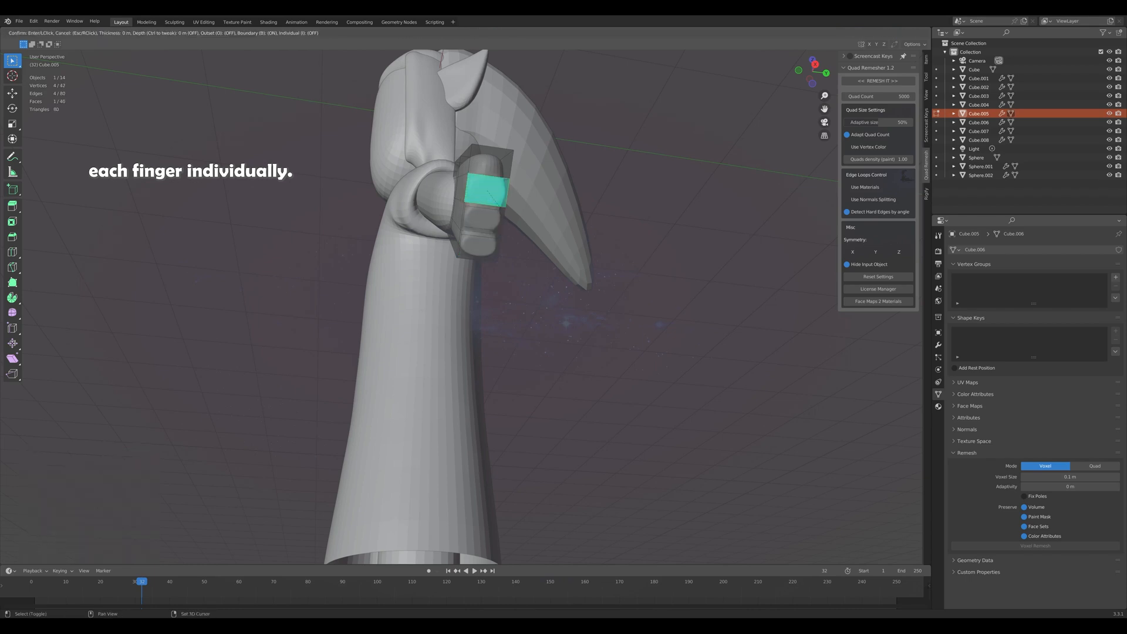
click(496, 200)
click(498, 171)
key(i)
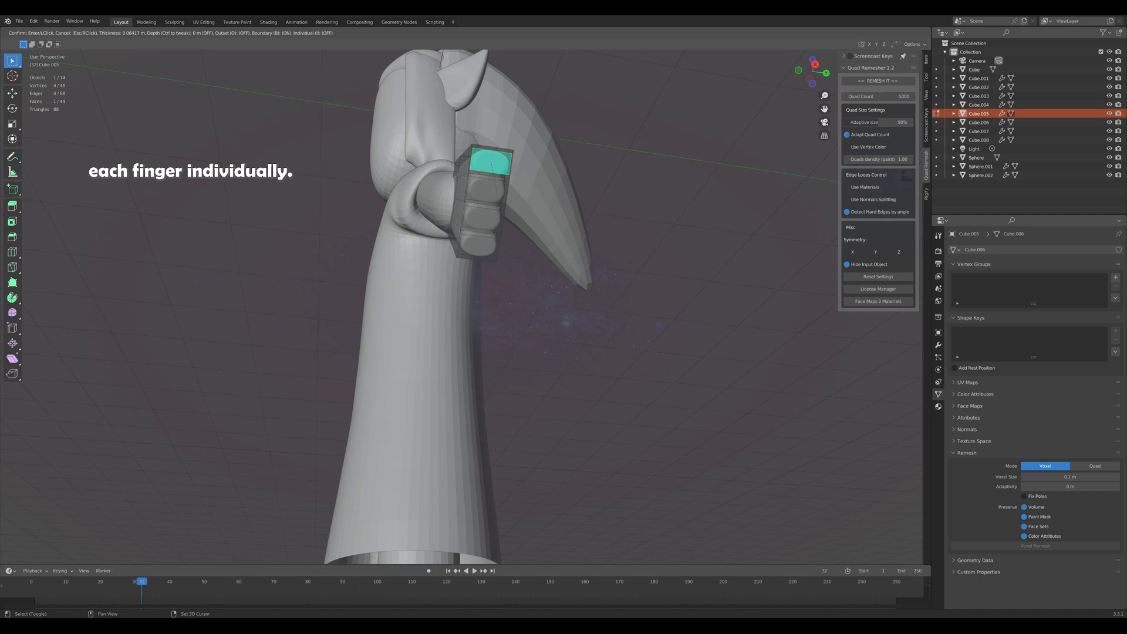
click(498, 198)
Select all four inset finger faces and scale them together along Y by about 0.88.
shift+click(493, 193)
shift+click(490, 220)
shift+click(487, 245)
key(s)
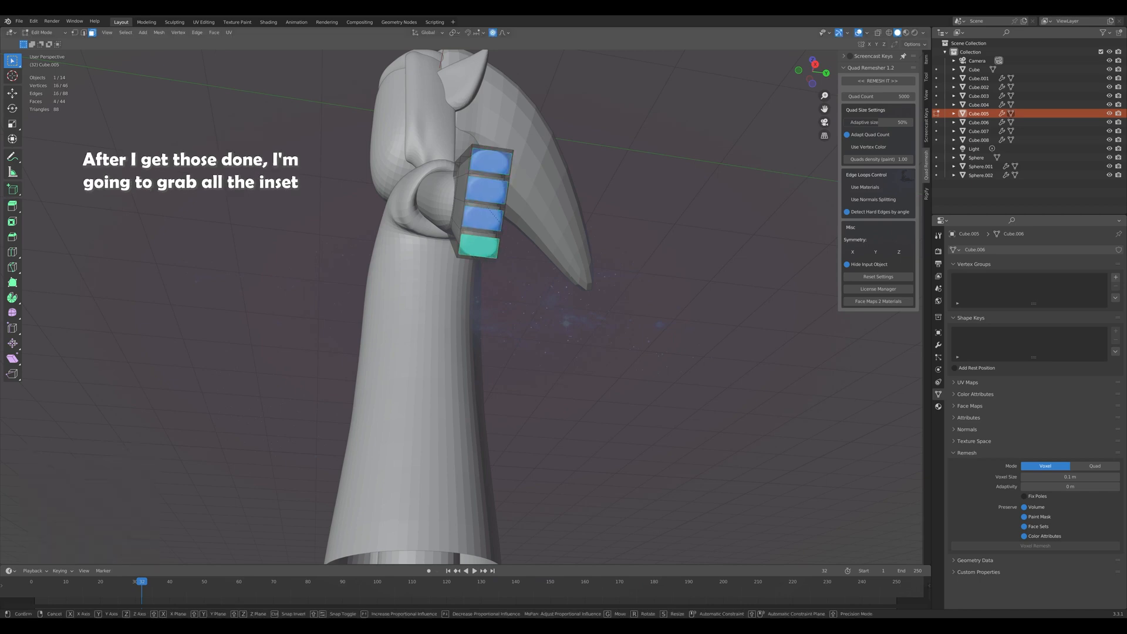
key(y)
click(501, 223)
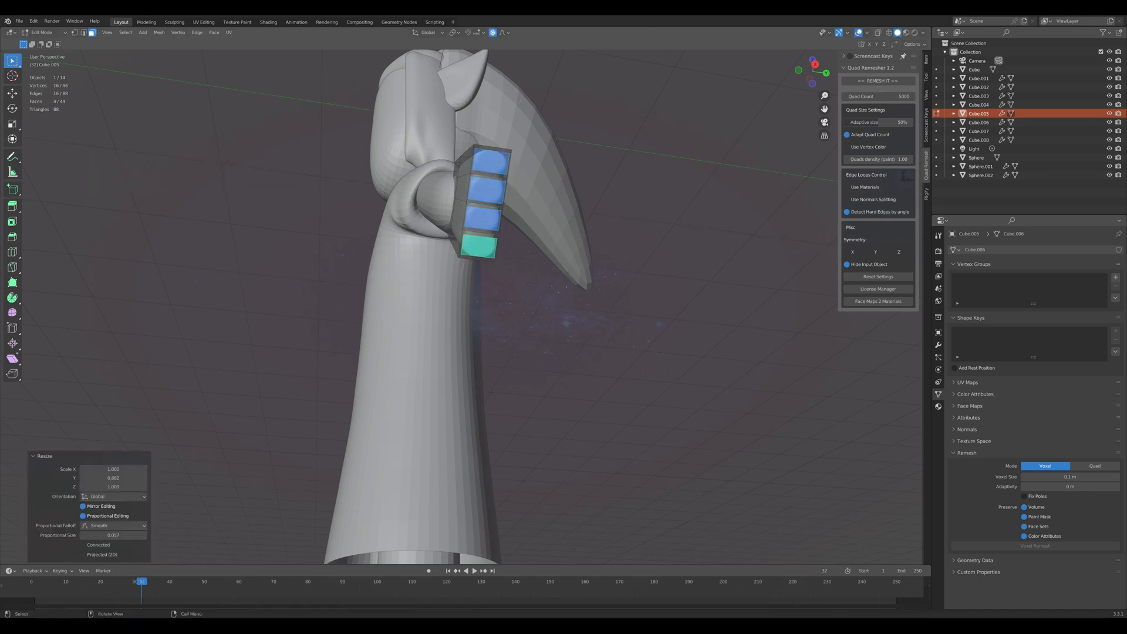
Extrude the four inset faces outward by about 0.38 m to form the fingers.
middle_drag(501, 222, 587, 235)
key(KP_1)
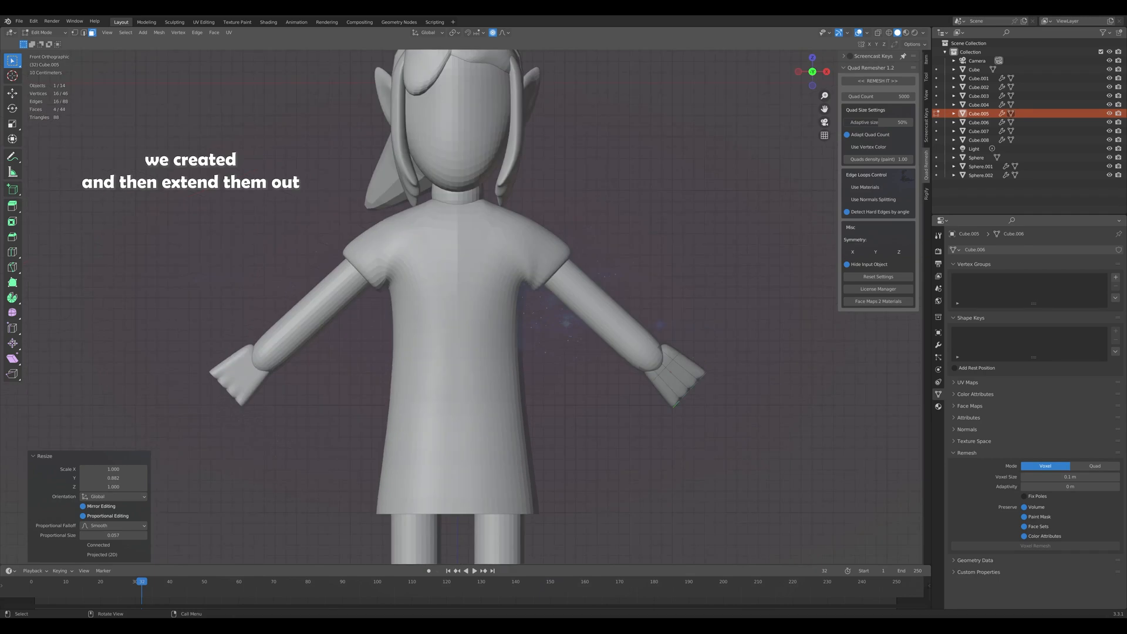
key(e)
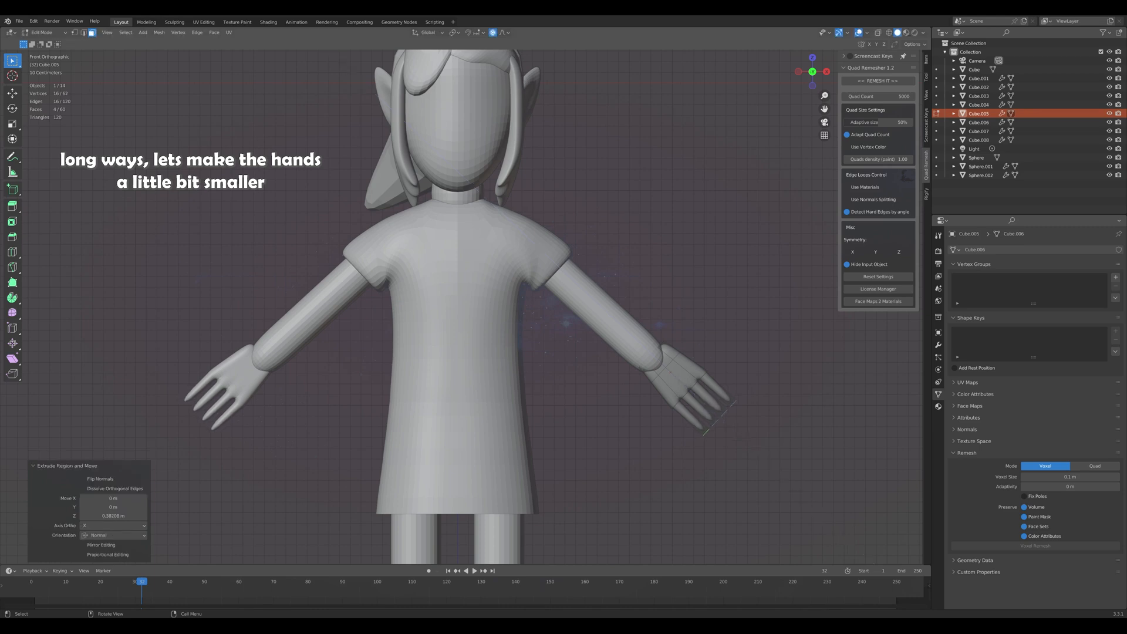
Scale the whole hand object down to about 0.67 and shift it back into place at the wrist.
key(Tab)
key(s)
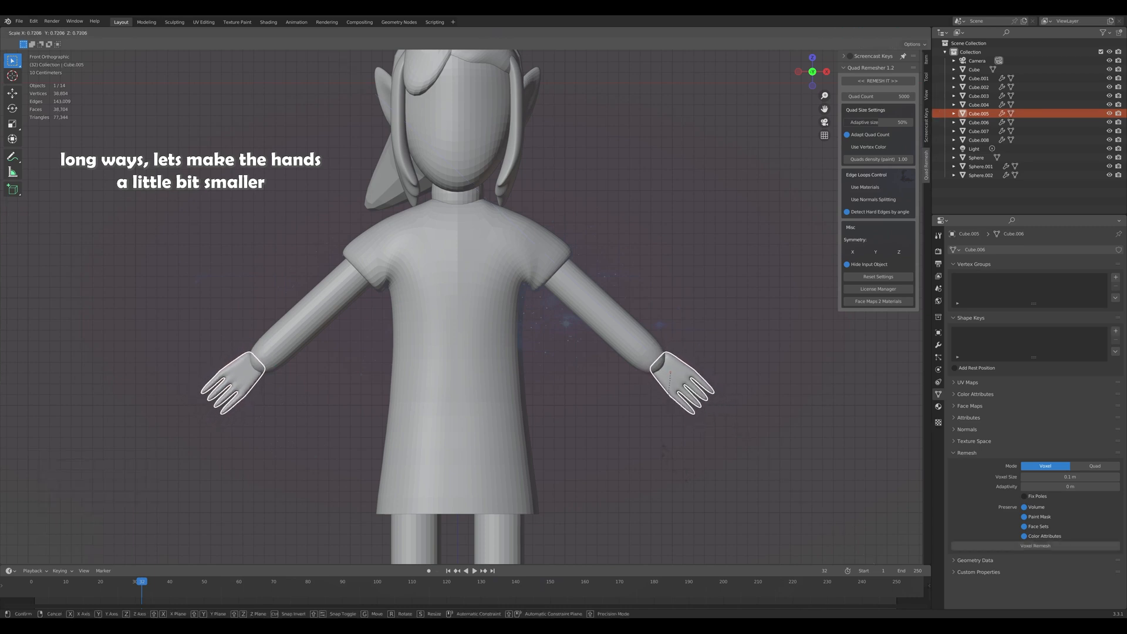
key(Return)
key(g)
key(x)
key(z)
key(z)
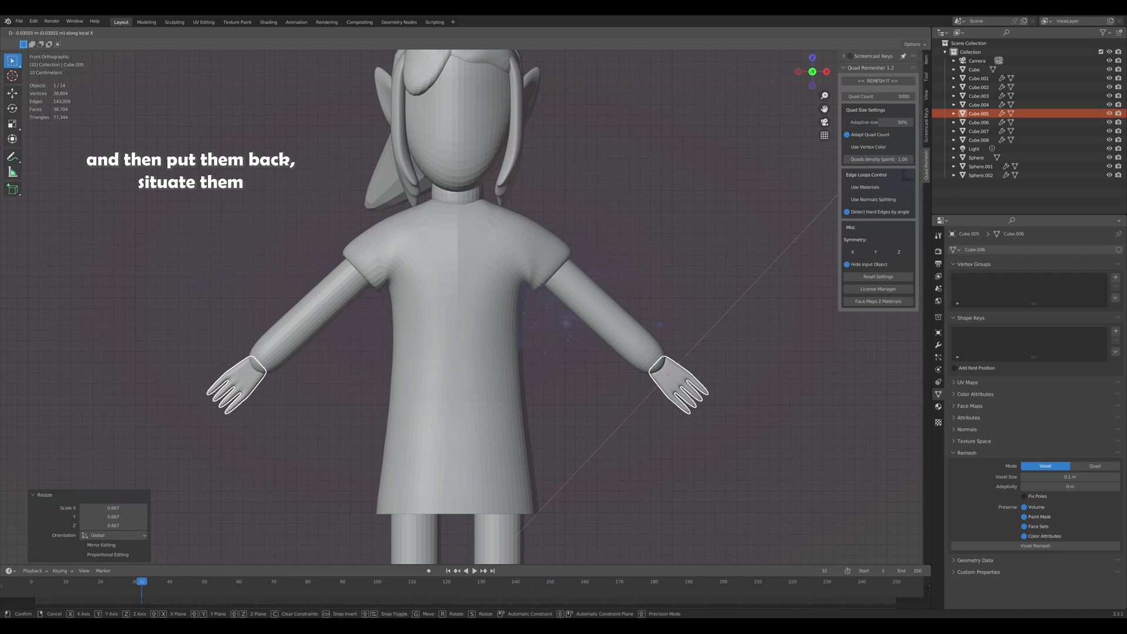
key(Return)
key(alt+a)
Inset the hand's thumb-side face next to the wrist by about 0.13 m.
scroll(458, 306, down, 3)
middle_drag(505, 305, 447, 312)
scroll(458, 305, up, 3)
scroll(470, 305, down, 6)
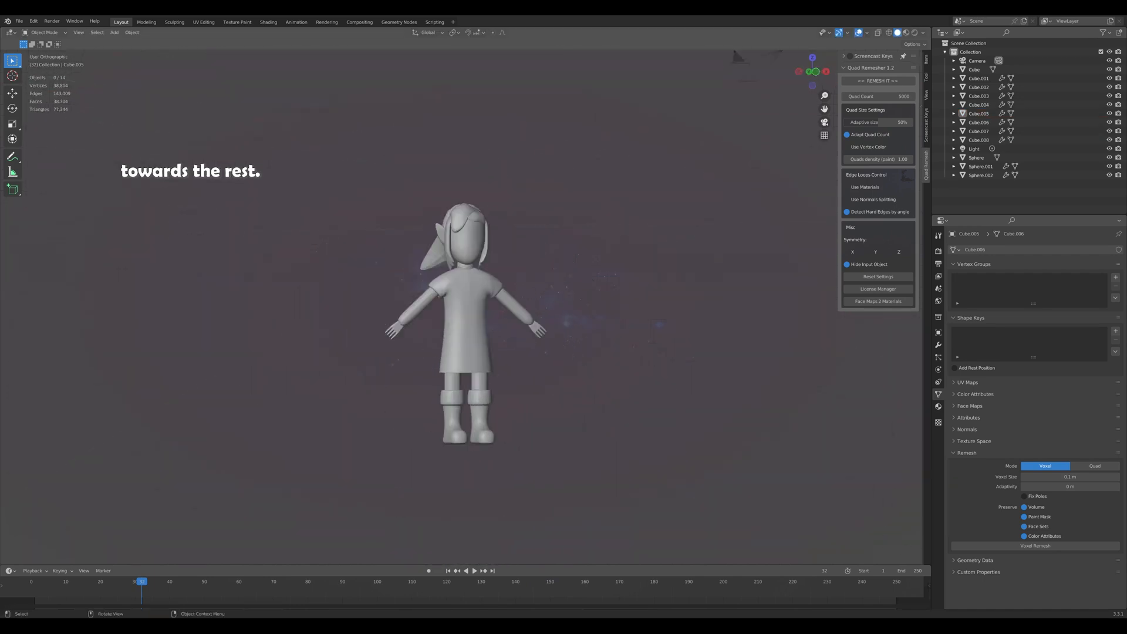
scroll(458, 311, up, 5)
click(640, 371)
middle_drag(640, 371, 587, 381)
key(Tab)
click(656, 399)
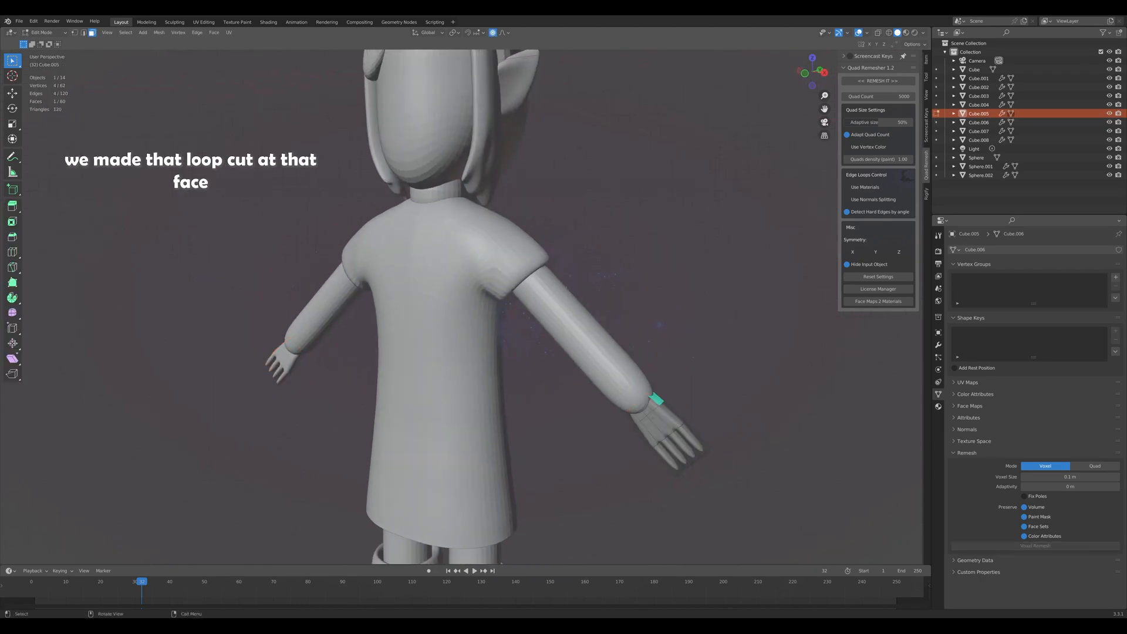
middle_drag(656, 399, 628, 402)
key(i)
key(Return)
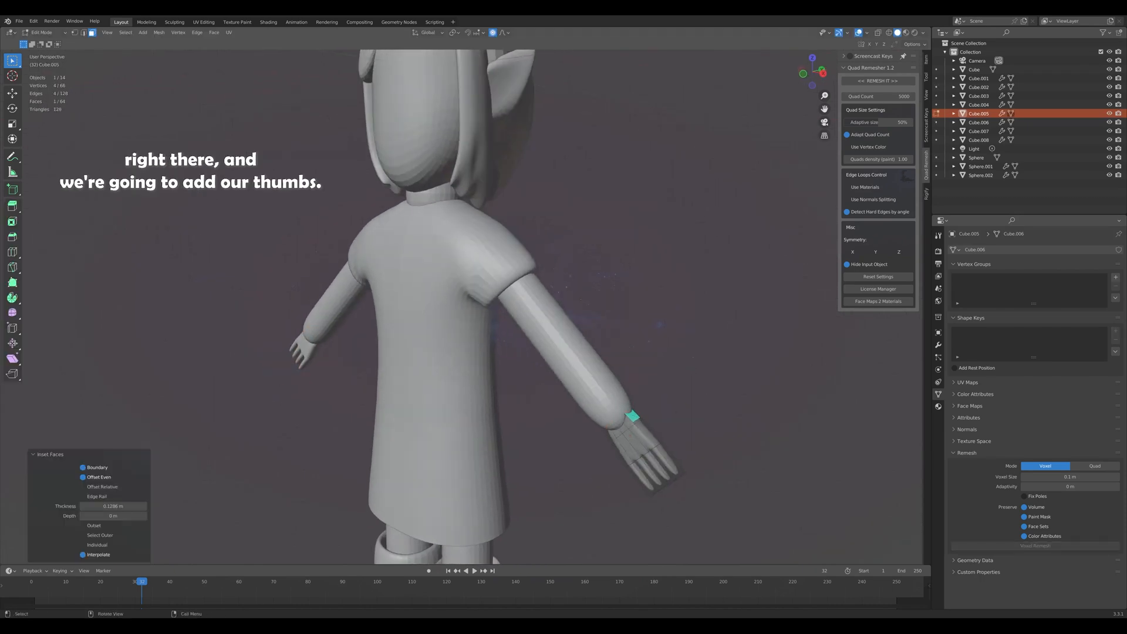
Extrude the inset side face outward by about 0.17 m to form the thumb.
key(KP_1)
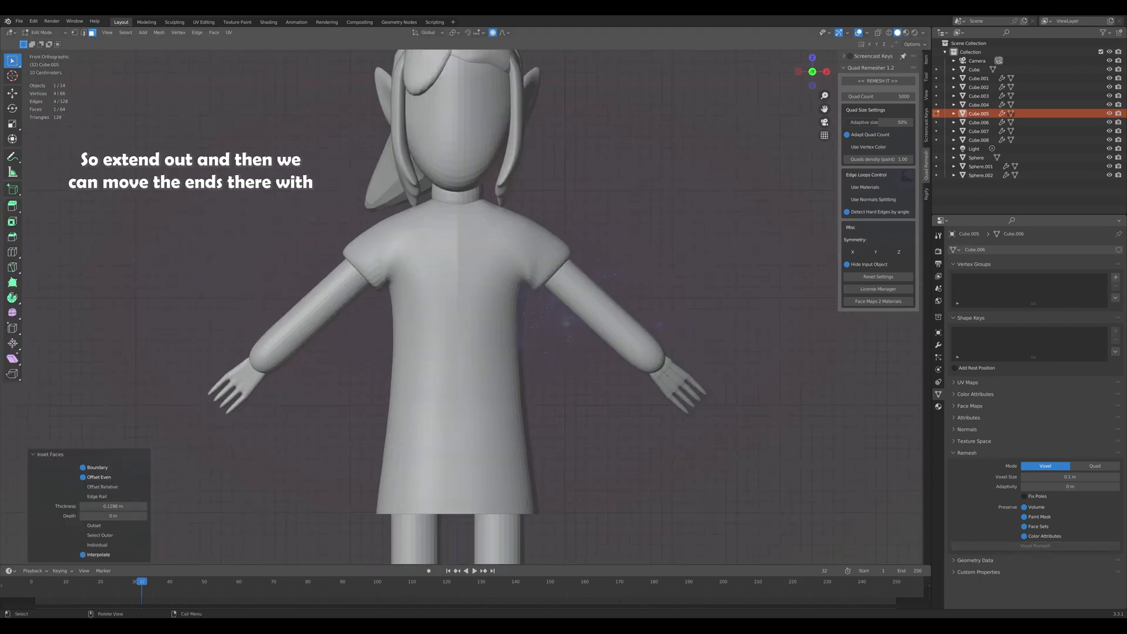
key(e)
click(677, 347)
Try to move the thumb's tip face along the X axis.
key(g)
key(x)
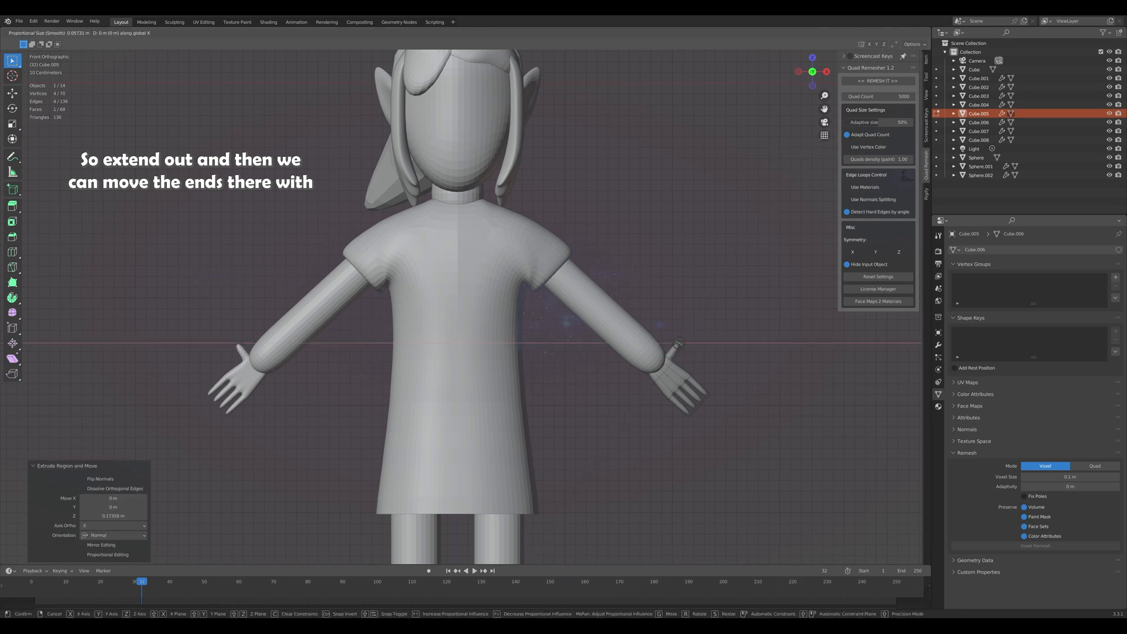
click(688, 344)
key(ctrl+z)
Move the thumb's tip face outward and down, and rotate it about 39° around the Y axis.
key(g)
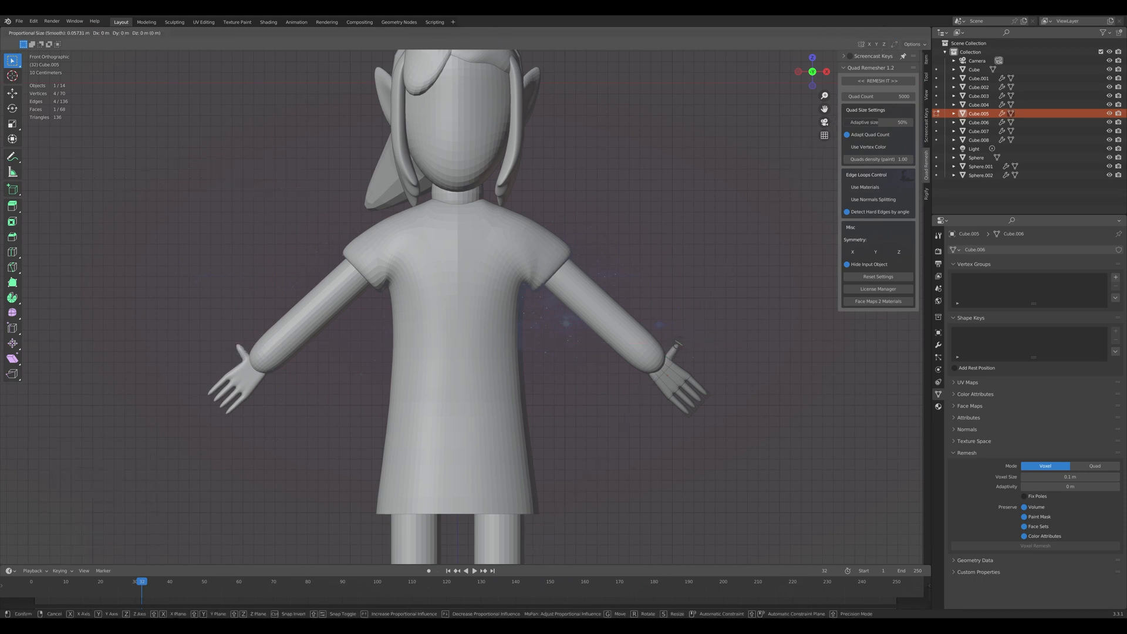
click(683, 355)
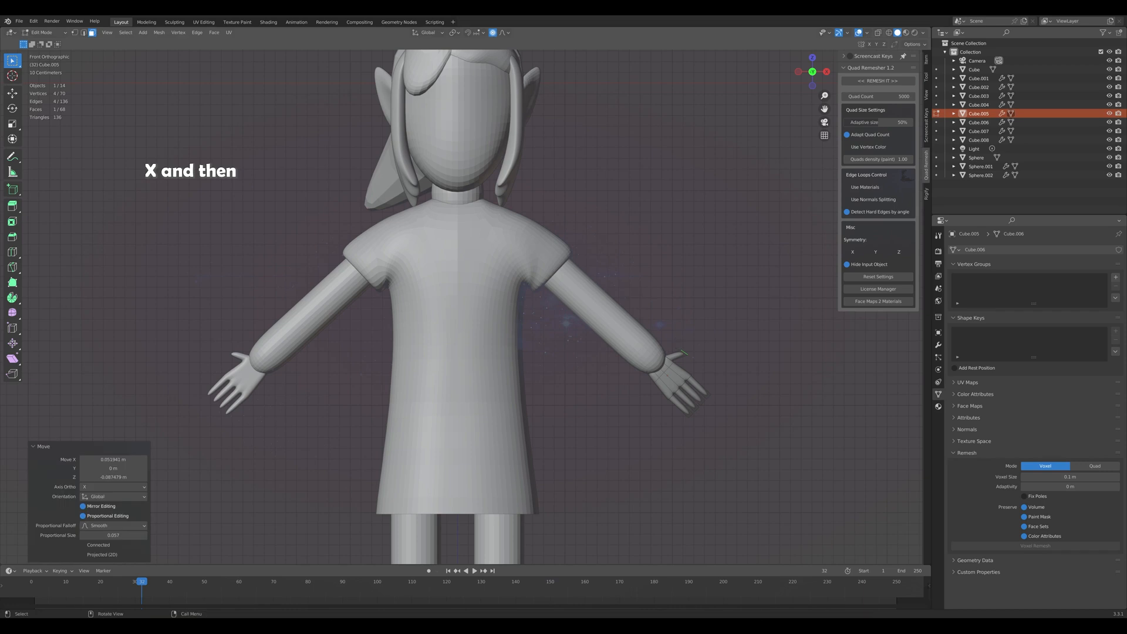
key(r)
key(y)
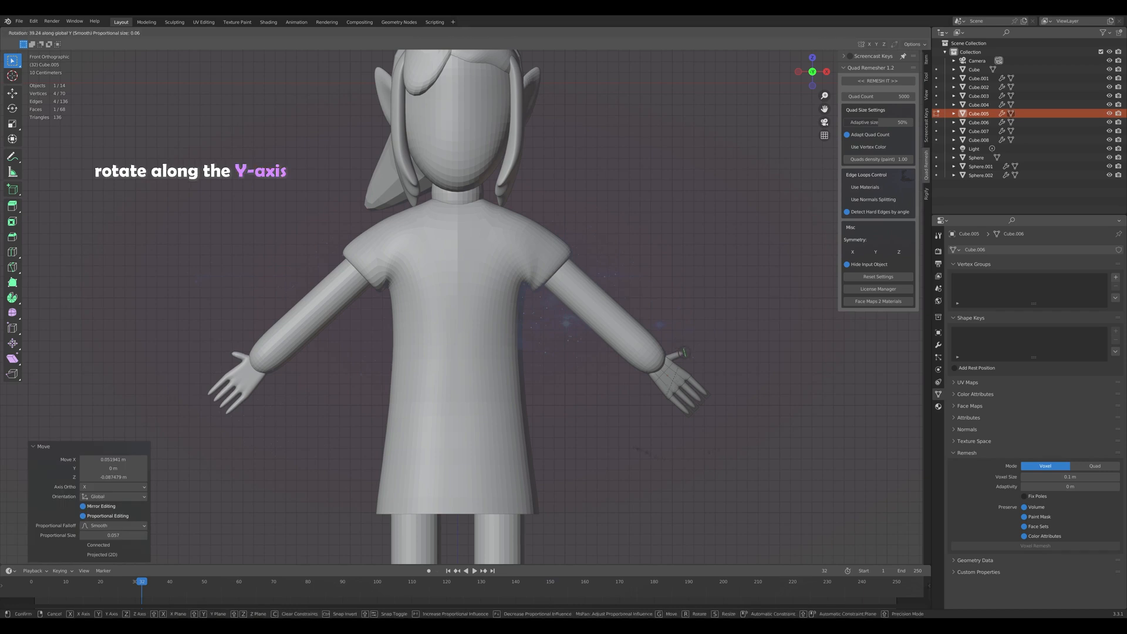
click(685, 353)
Reposition the thumb's tip face slightly lower and further out, and scale it up by about 1.41.
key(g)
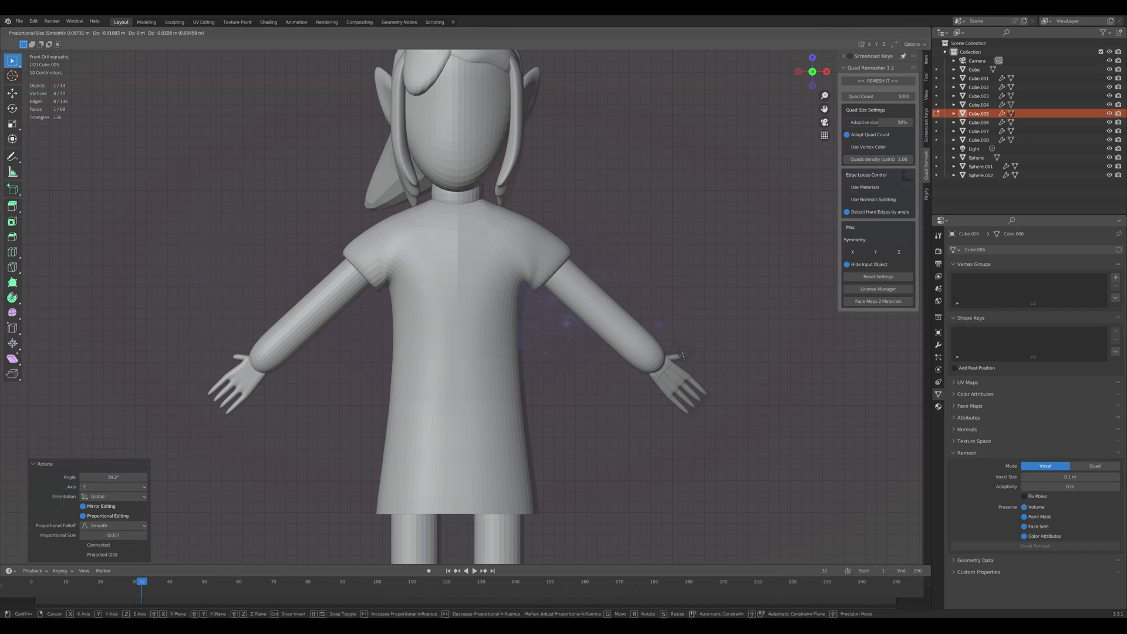
click(687, 357)
key(s)
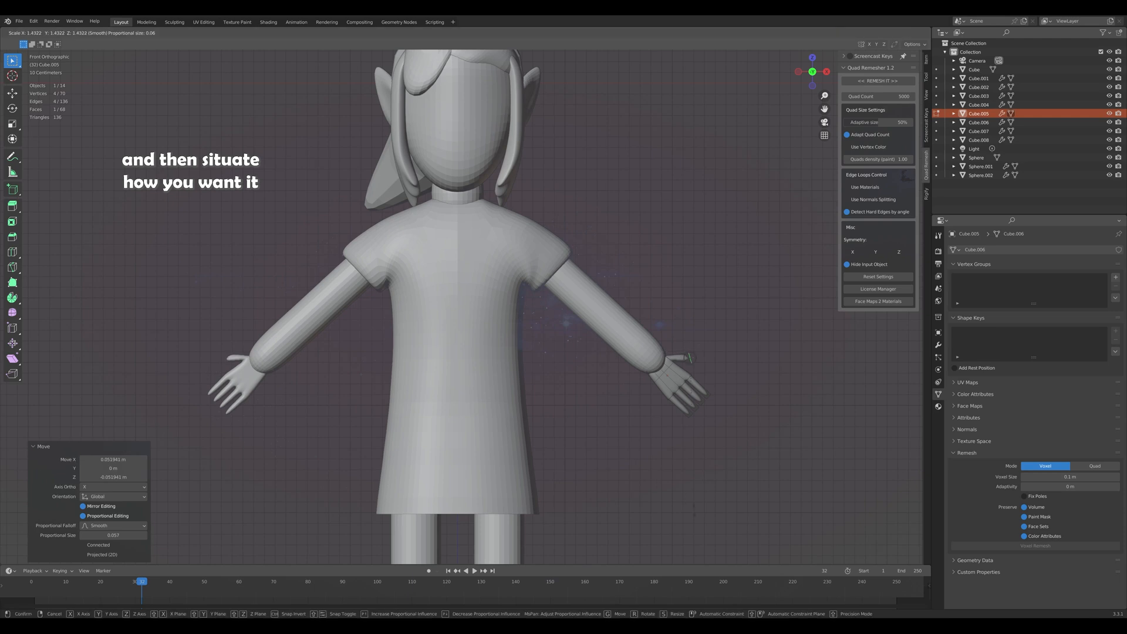
click(688, 357)
Scale the whole hand object along its local X by about 0.93 and along its local Z by about 0.81.
middle_drag(688, 357, 765, 348)
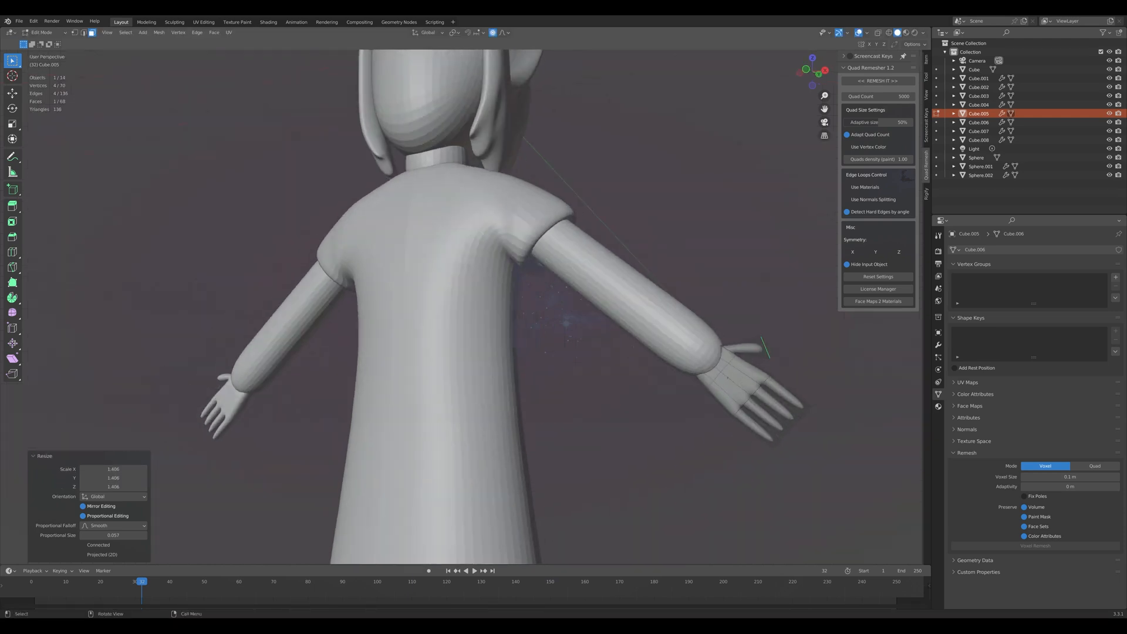
key(KP_1)
scroll(465, 306, down, 4)
scroll(466, 307, up, 1)
key(Tab)
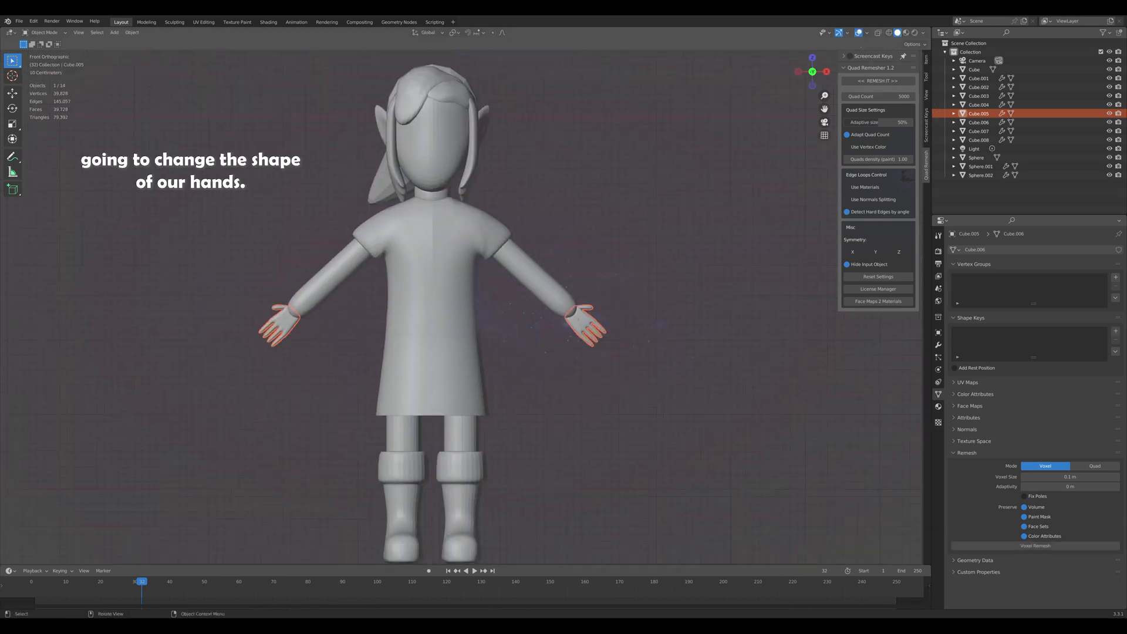
scroll(466, 306, up, 1)
key(s)
key(x)
key(x)
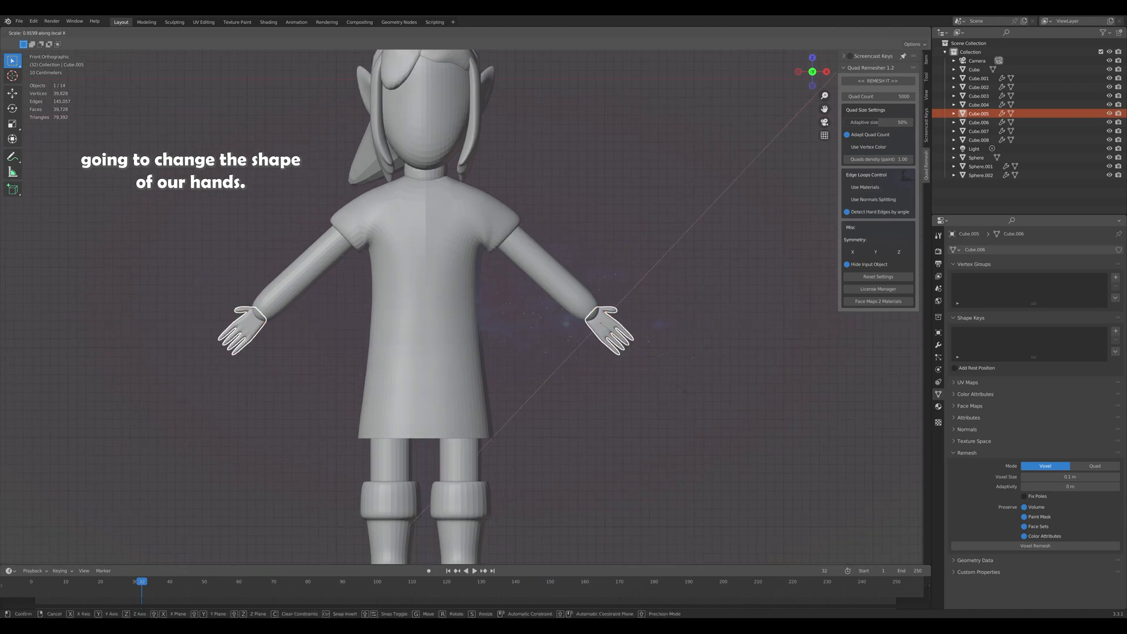
click(675, 355)
key(s)
key(z)
key(z)
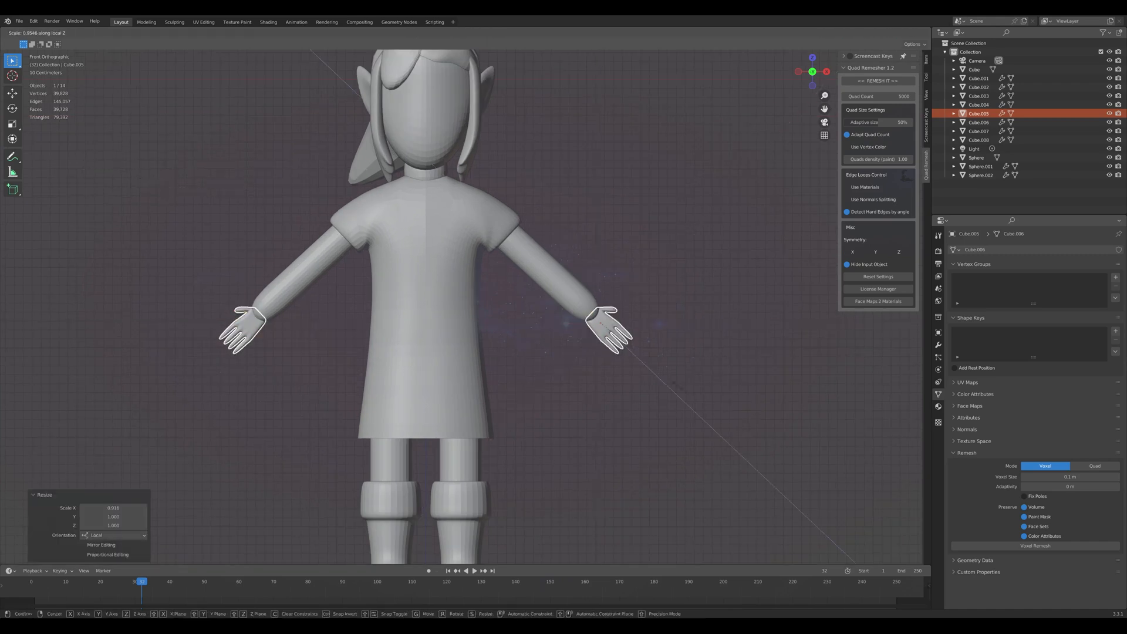
key(Return)
Move the hands along their local Z axis to seat them at the wrists, and clear the selection.
key(g)
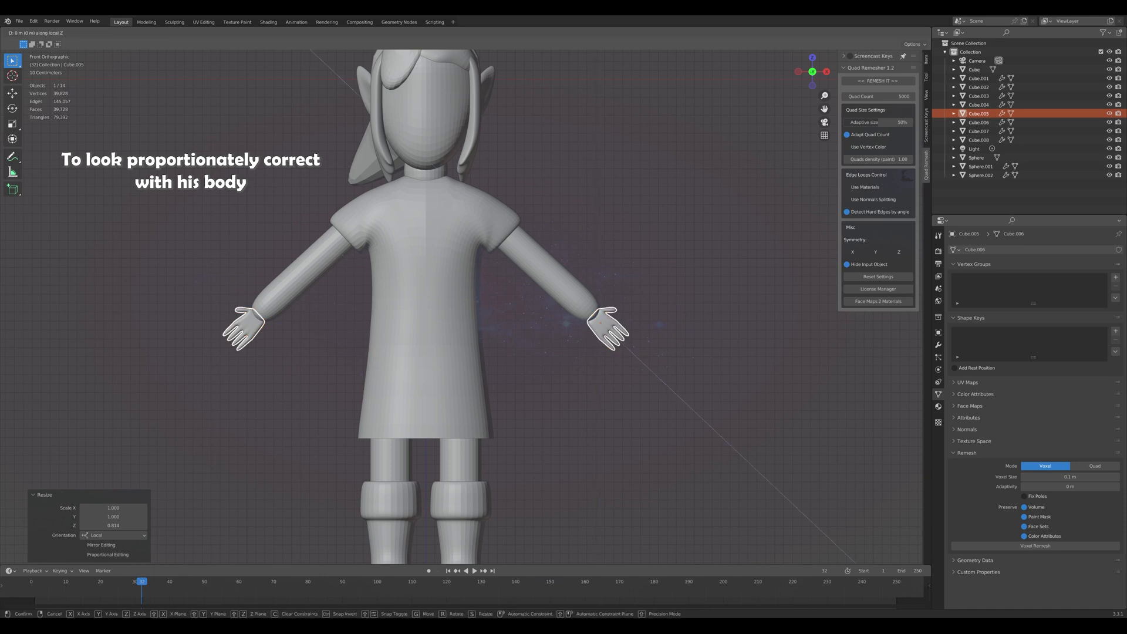
key(z)
key(z)
key(Return)
click(675, 355)
Open the hand mesh for editing and add three evenly spaced loop cuts across the palm.
middle_drag(675, 355, 580, 330)
key(KP_1)
scroll(596, 331, up, 2)
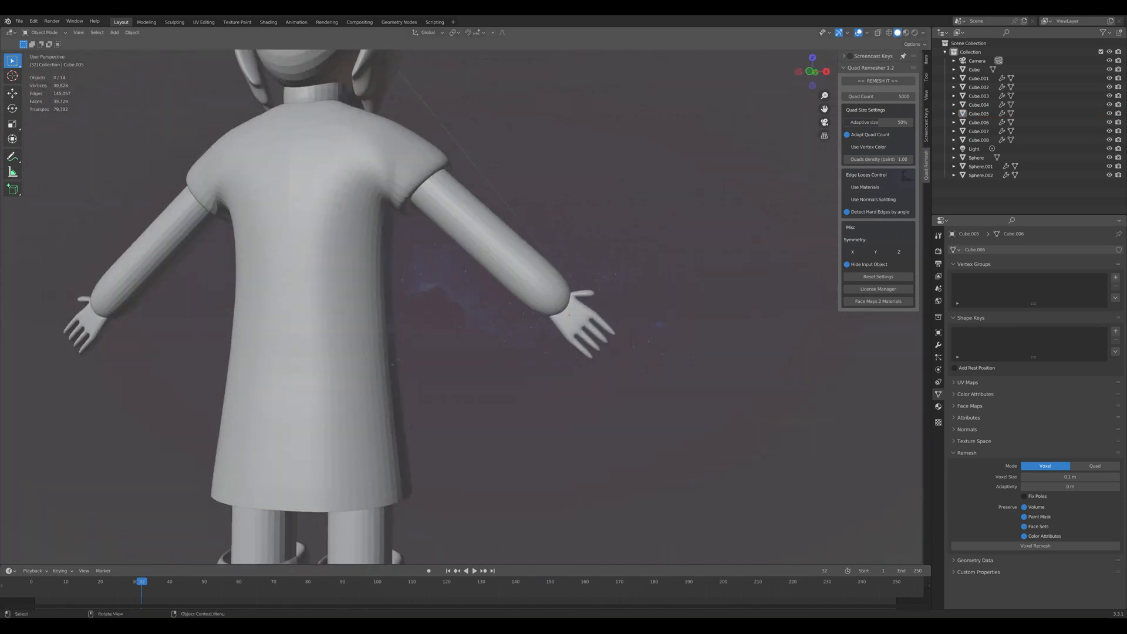
click(580, 328)
key(Tab)
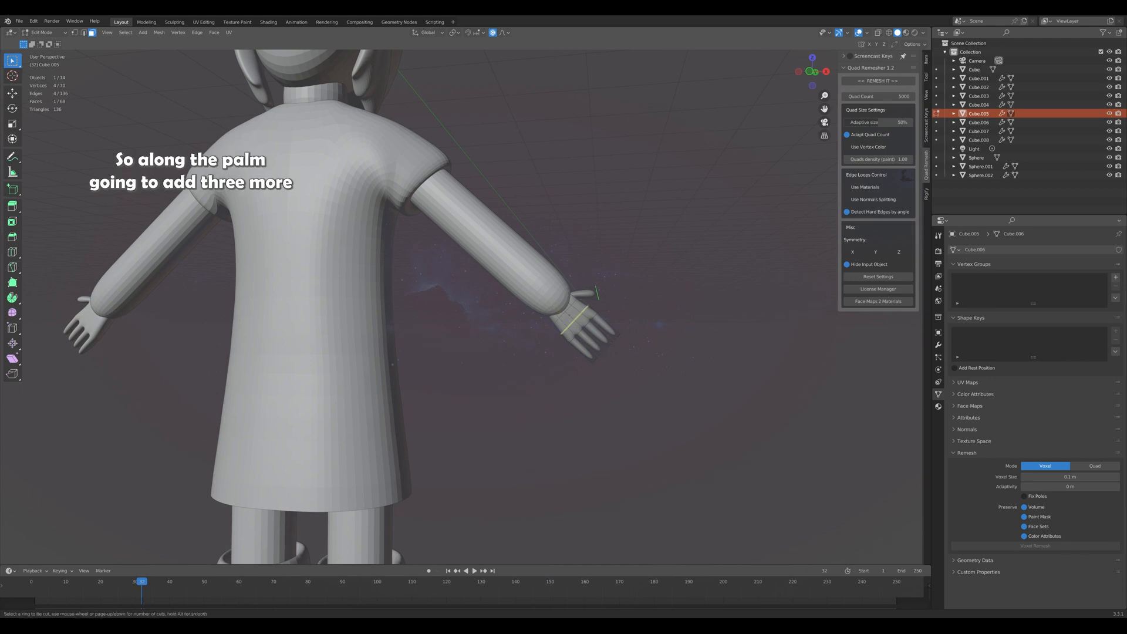
scroll(576, 320, up, 1)
scroll(575, 320, up, 2)
click(575, 320)
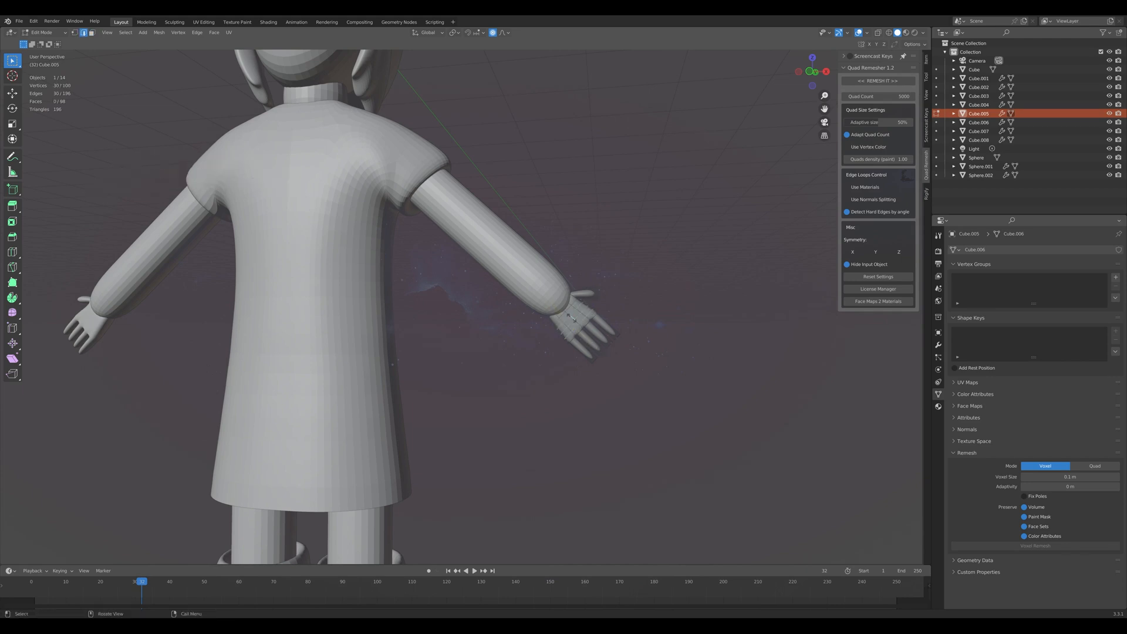
right_click(576, 320)
Add one centred loop cut running through the thumb and the wrist end of the hand.
middle_drag(576, 320, 592, 320)
key(ctrl+r)
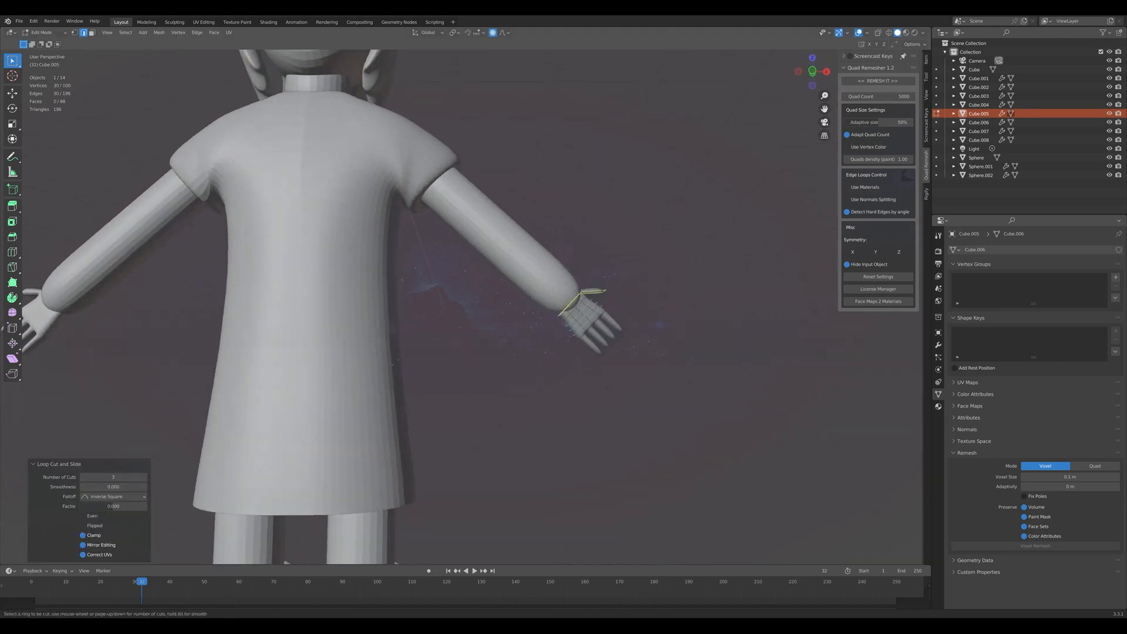
click(581, 295)
right_click(582, 294)
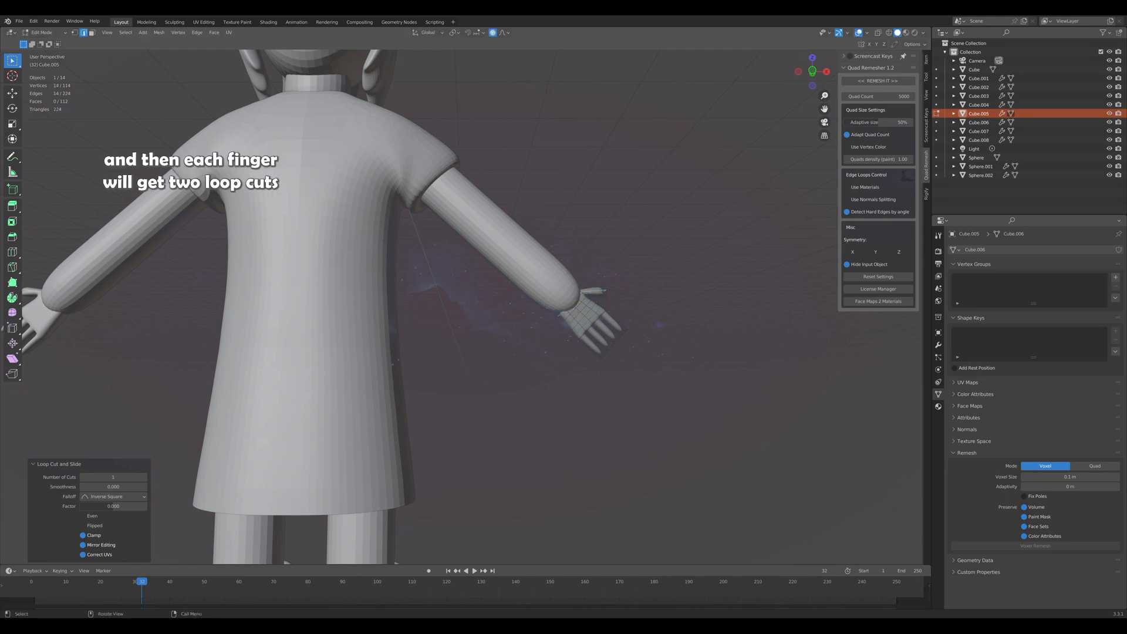
Try to add a loop cut through the hand's middle fingers.
scroll(599, 337, down, 2)
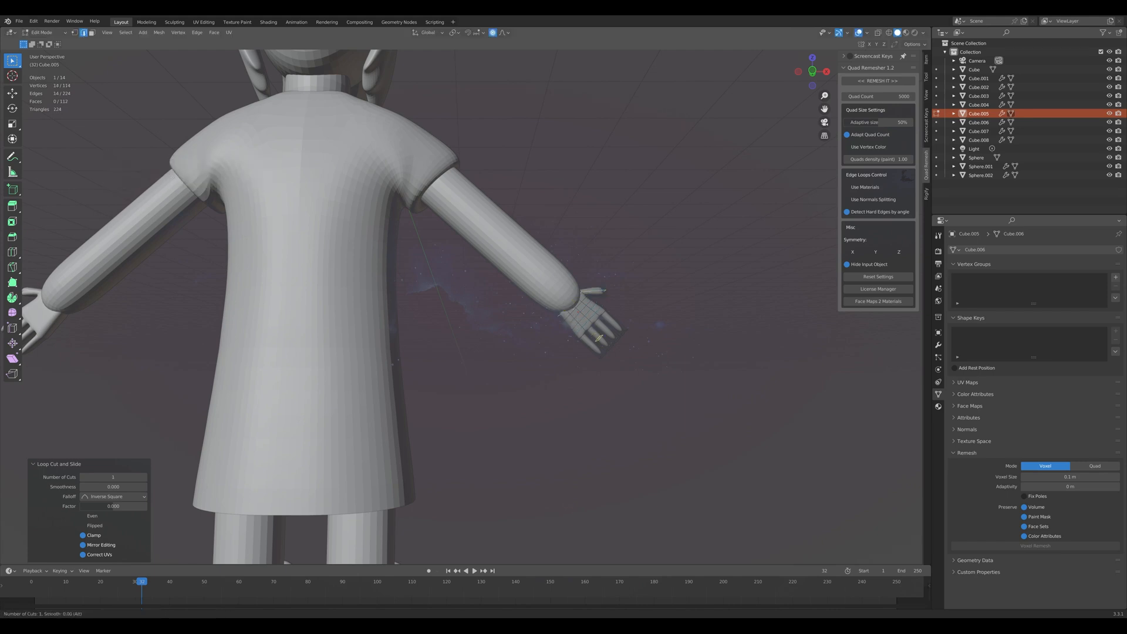
click(599, 338)
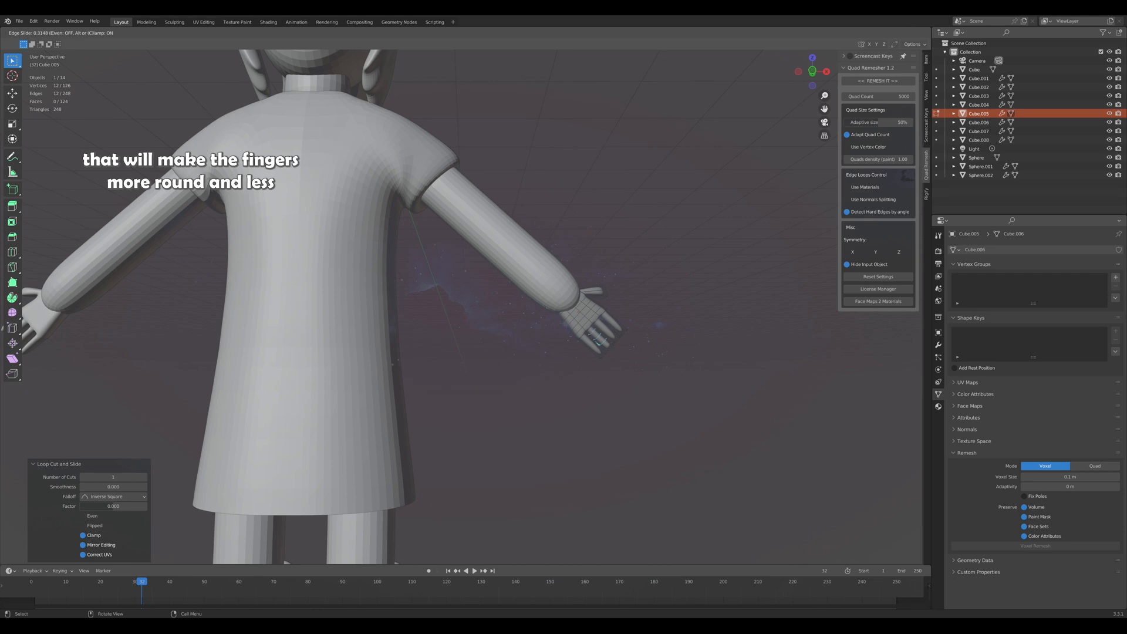
right_click(600, 343)
key(ctrl+z)
Try to add two loop cuts across the hand's lowest finger in front view.
key(KP_1)
shift+middle_drag(600, 344, 484, 298)
key(ctrl+r)
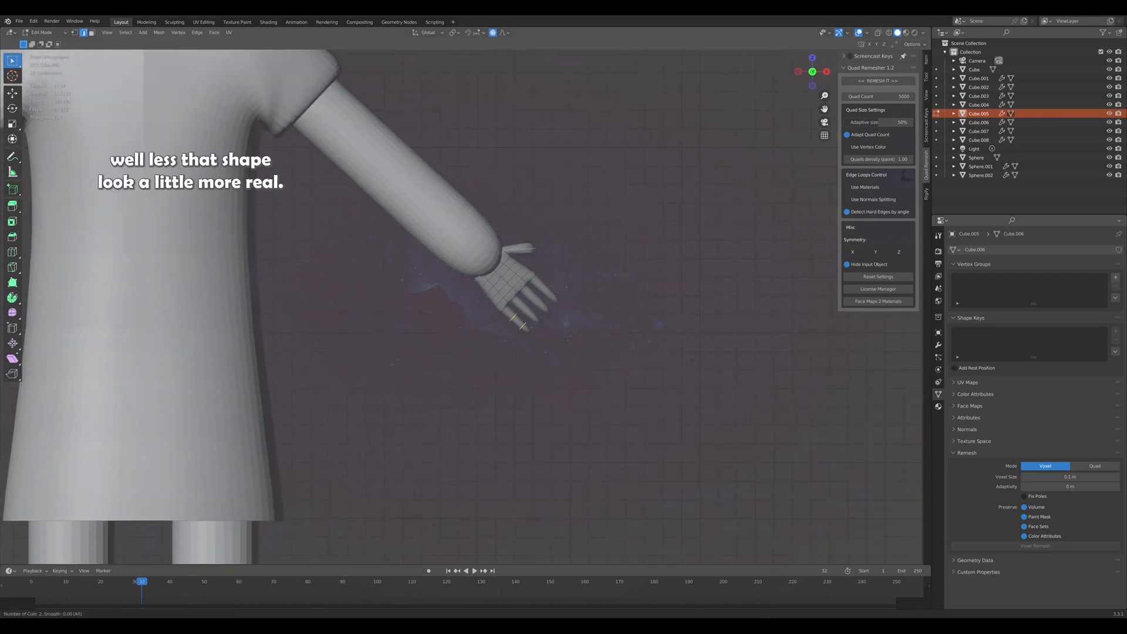
click(524, 326)
right_click(524, 326)
key(ctrl+z)
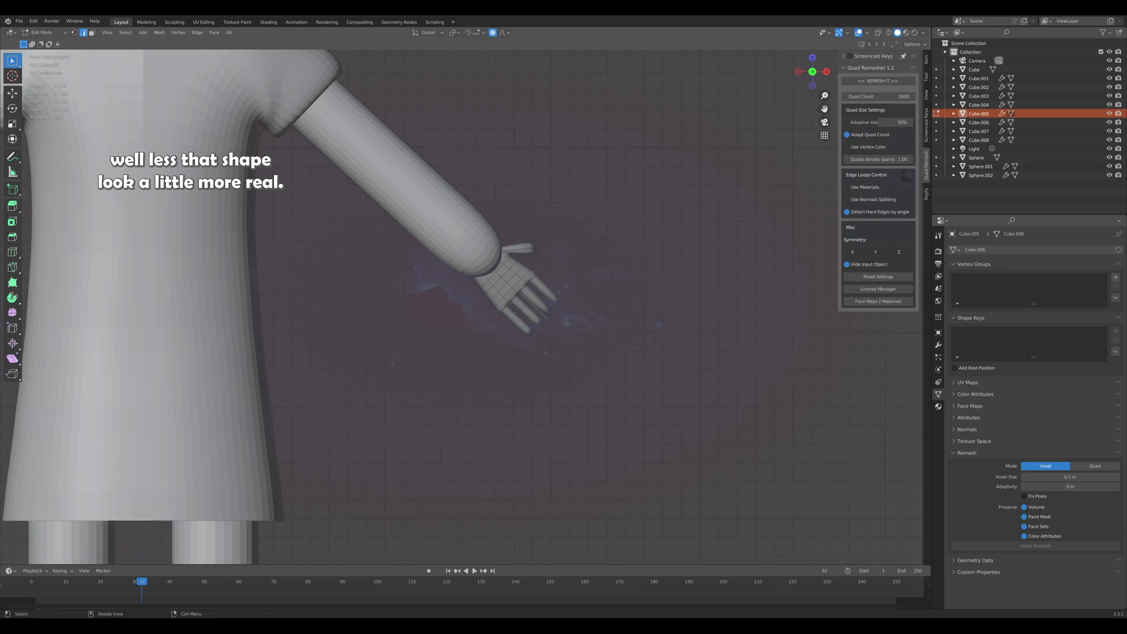
Add two evenly spaced loop cuts across the hand's uppermost finger and cut across the thumb.
click(539, 304)
right_click(540, 304)
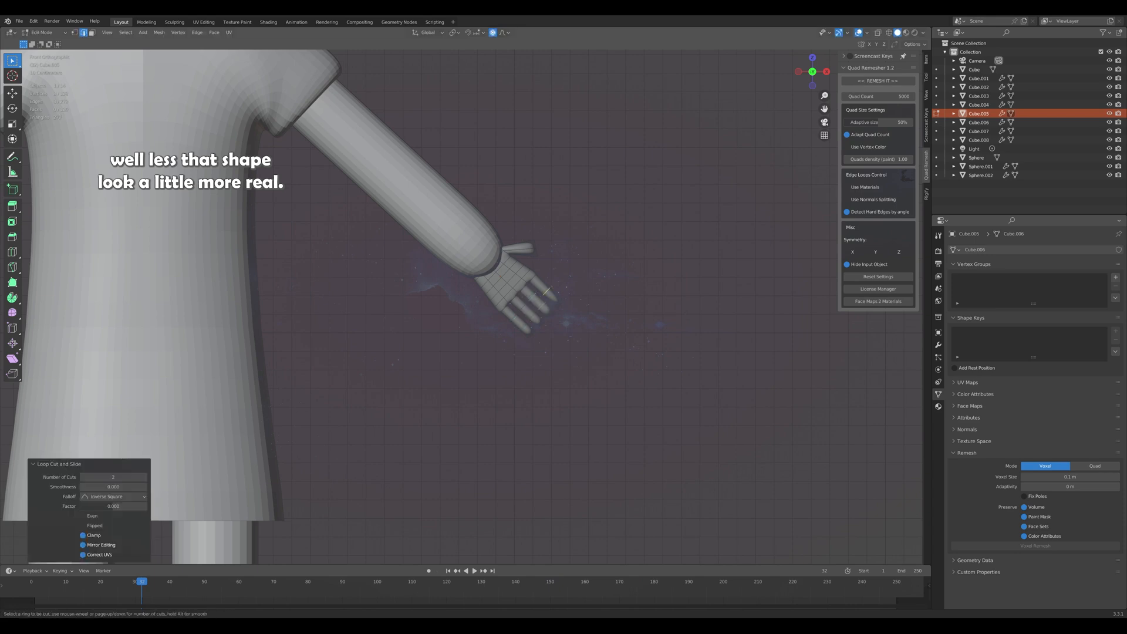
key(ctrl+z)
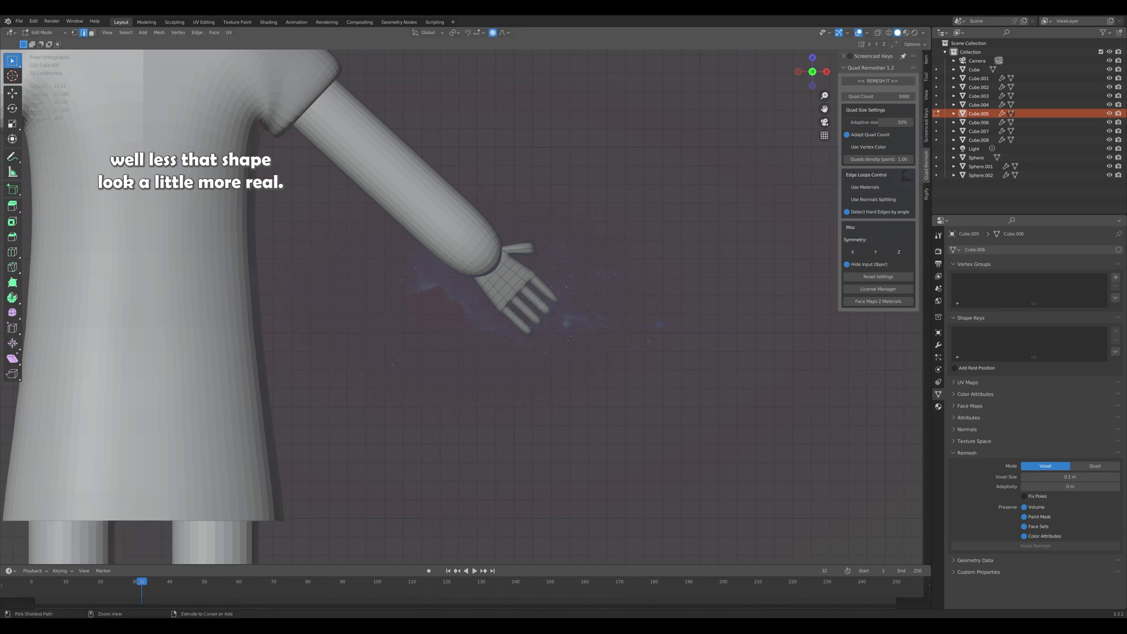
click(547, 292)
right_click(547, 292)
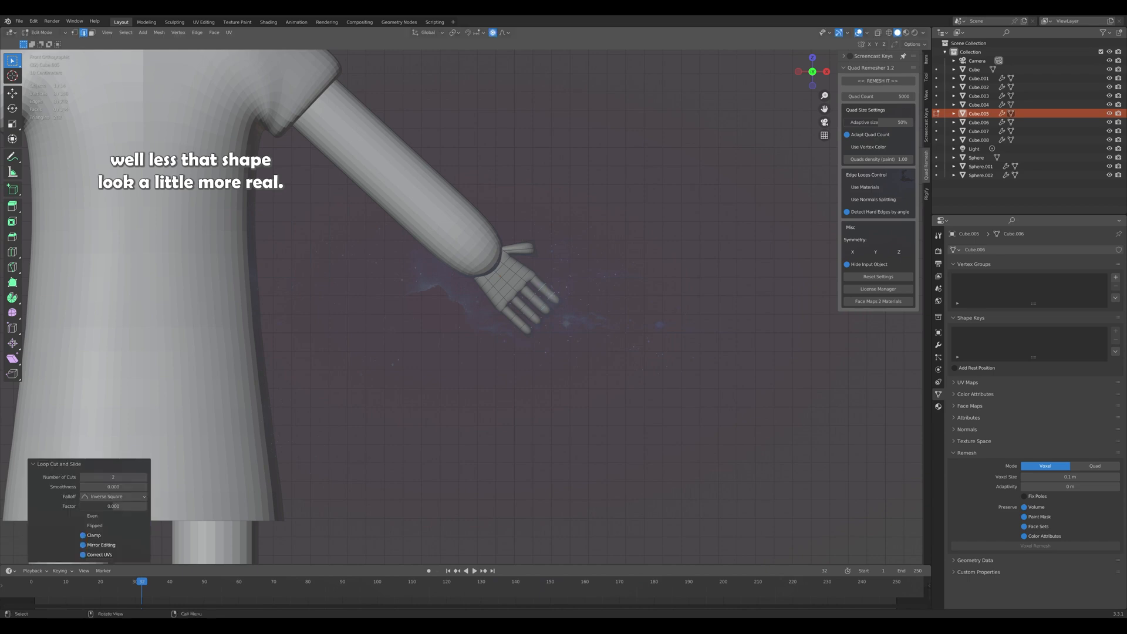
click(521, 249)
right_click(521, 250)
Scale the face loop at the thumb's tip to 0.417 and shift it slightly along its local Z axis.
middle_drag(521, 250, 483, 256)
alt+click(496, 246)
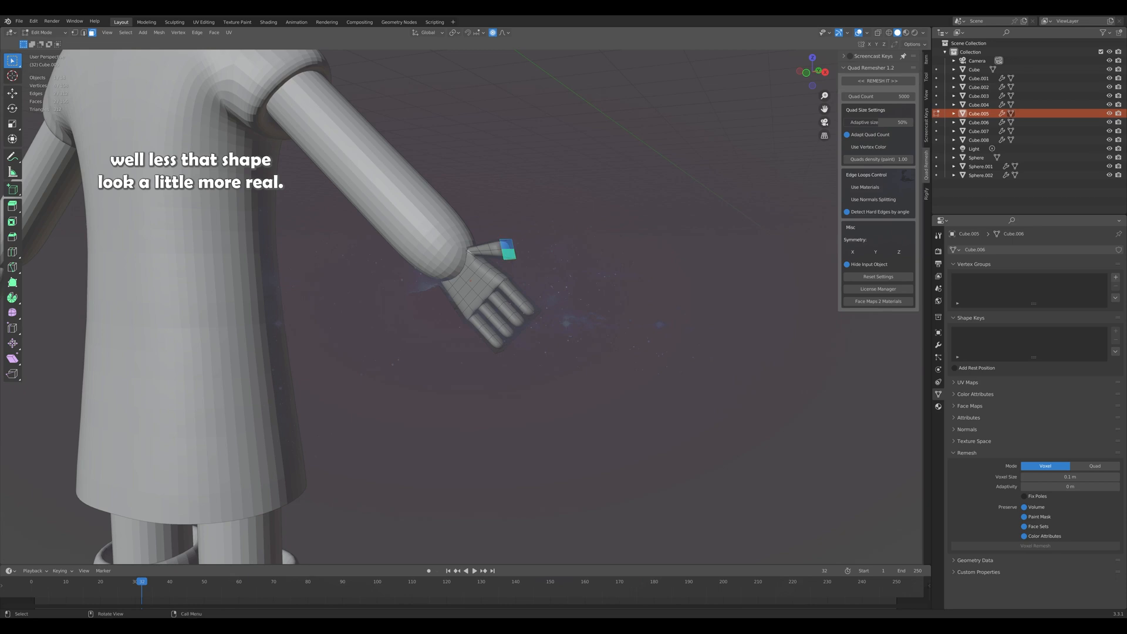
key(KP_1)
key(s)
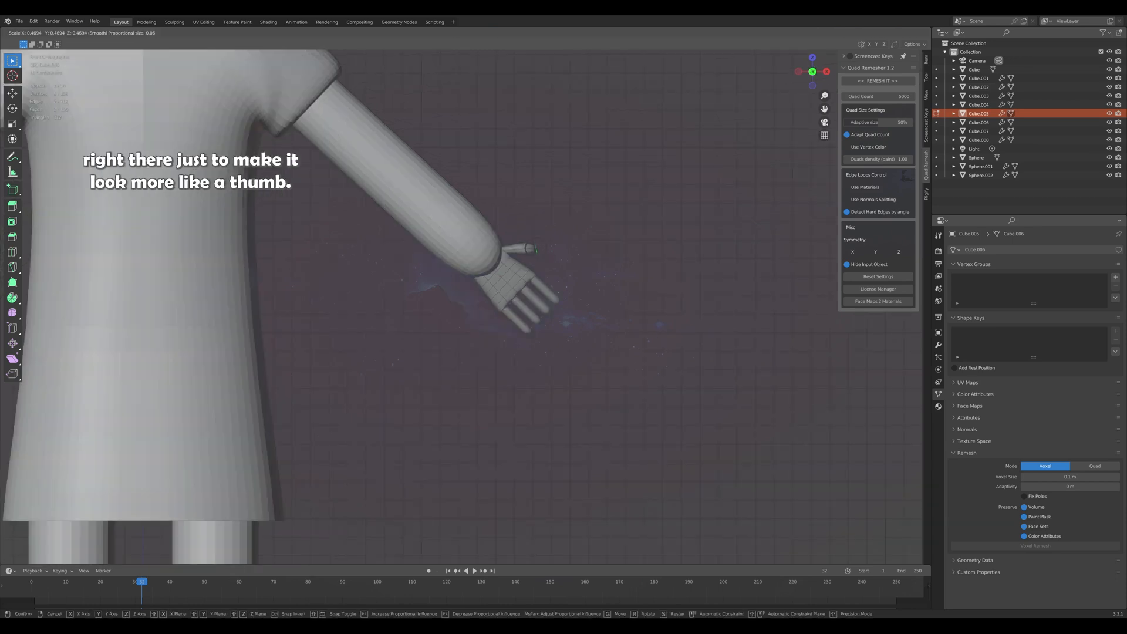
click(535, 249)
key(g)
key(z)
key(z)
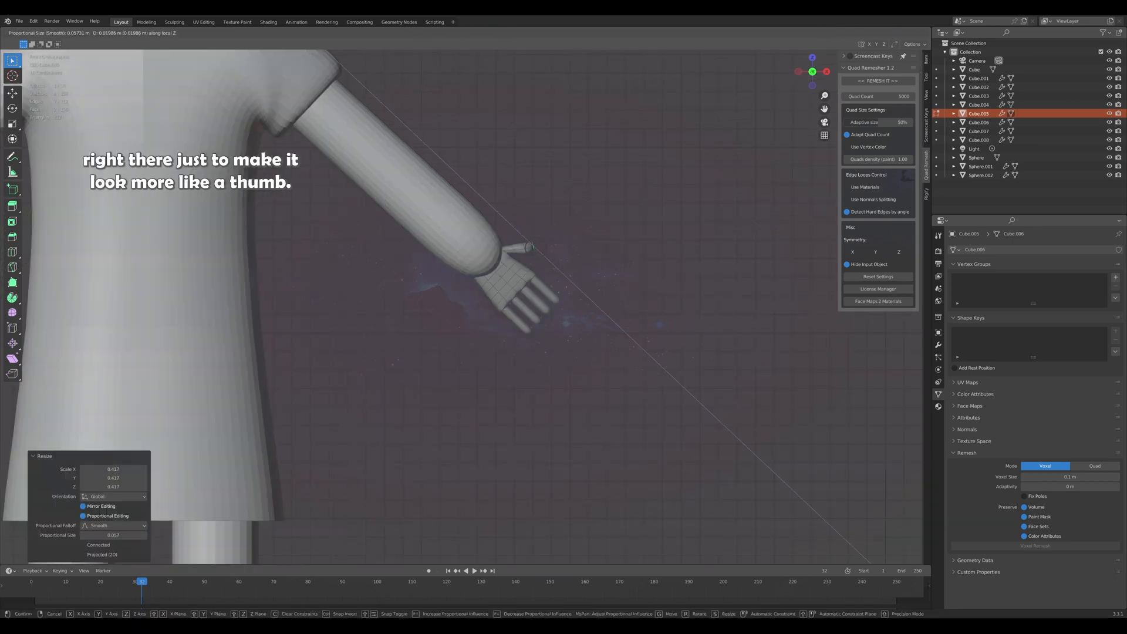
click(533, 246)
Scale the whole hand object along the Y axis and check its thickness from the front and side.
middle_drag(533, 245, 390, 277)
key(Tab)
key(s)
key(y)
click(432, 281)
key(KP_1)
scroll(523, 264, down, 3)
scroll(522, 265, down, 1)
click(523, 265)
key(KP_3)
scroll(411, 282, up, 5)
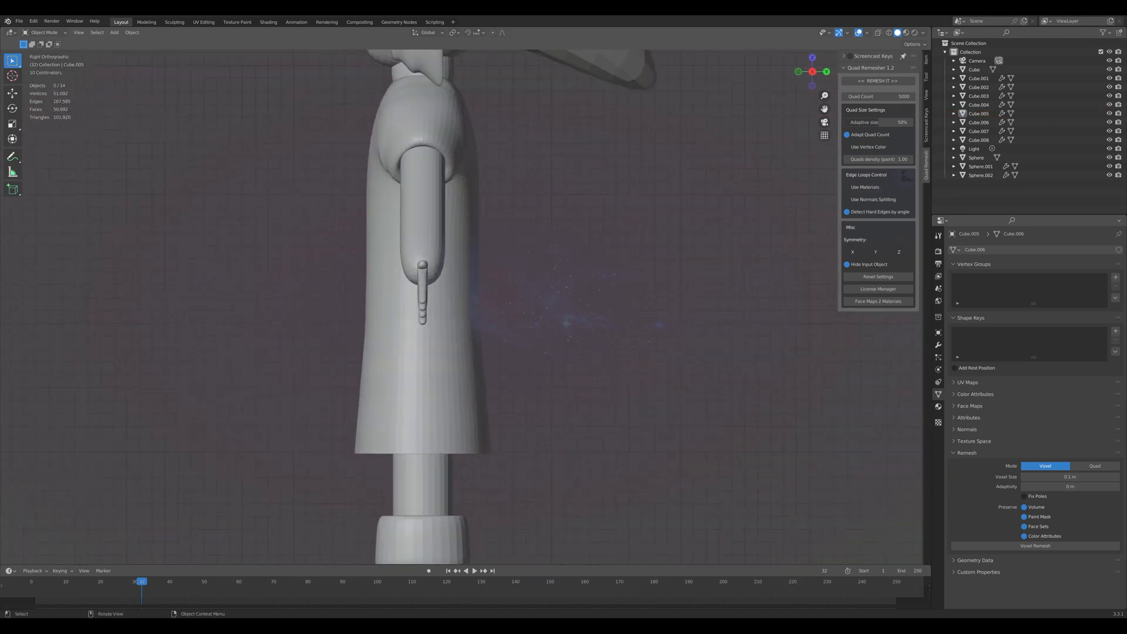
key(KP_1)
Set the viewport level of the hands' Subdivision modifier to 2.
click(499, 289)
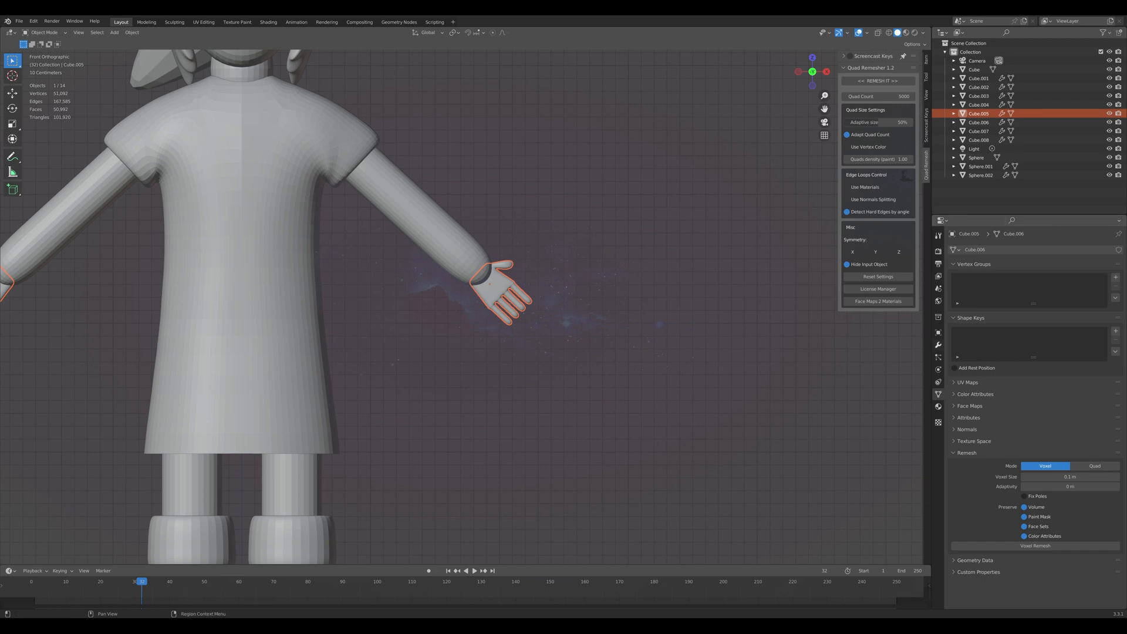
click(938, 344)
click(1021, 388)
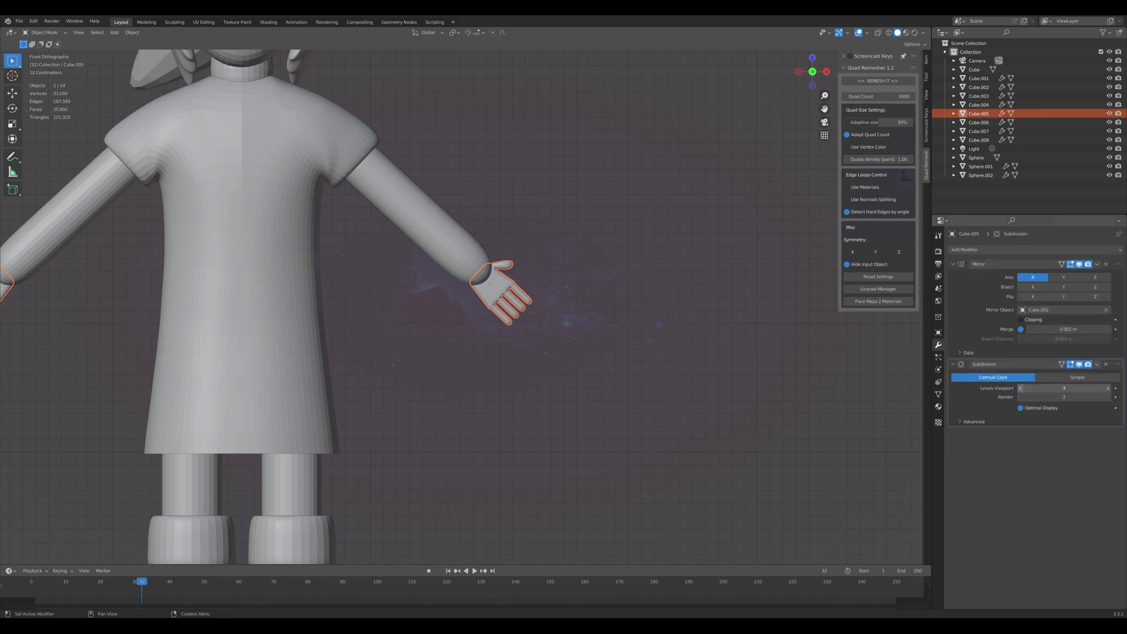
click(1108, 388)
scroll(499, 306, down, 4)
middle_drag(499, 305, 459, 350)
scroll(484, 307, up, 4)
key(KP_1)
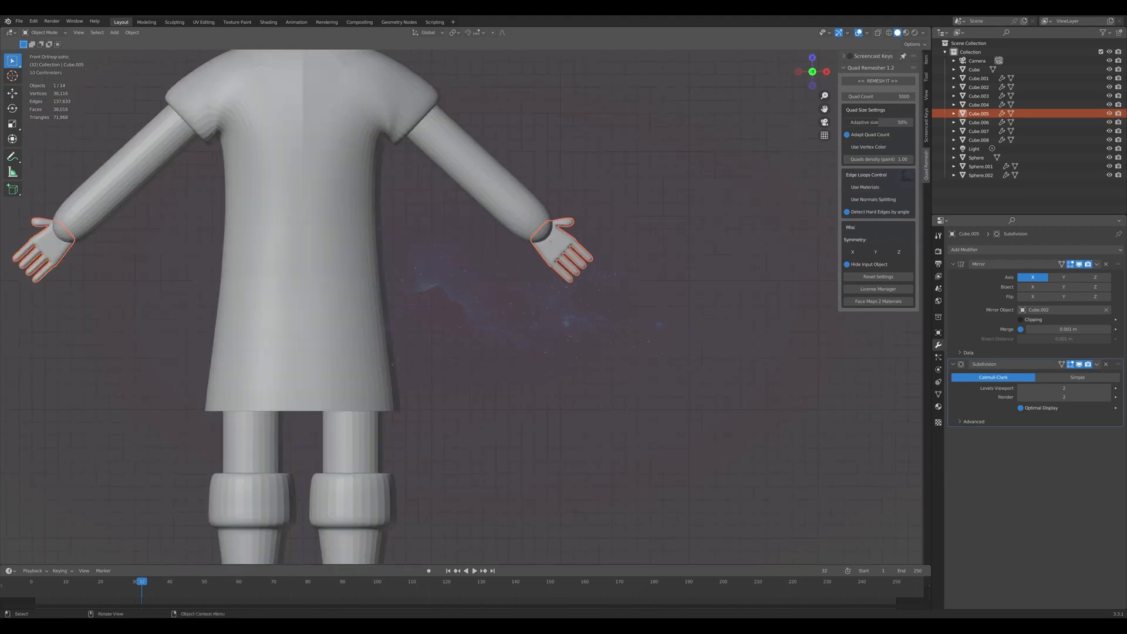
Move the edge underneath the thumb outward in front view to fill out the thumb's base.
key(Tab)
middle_drag(634, 258, 605, 275)
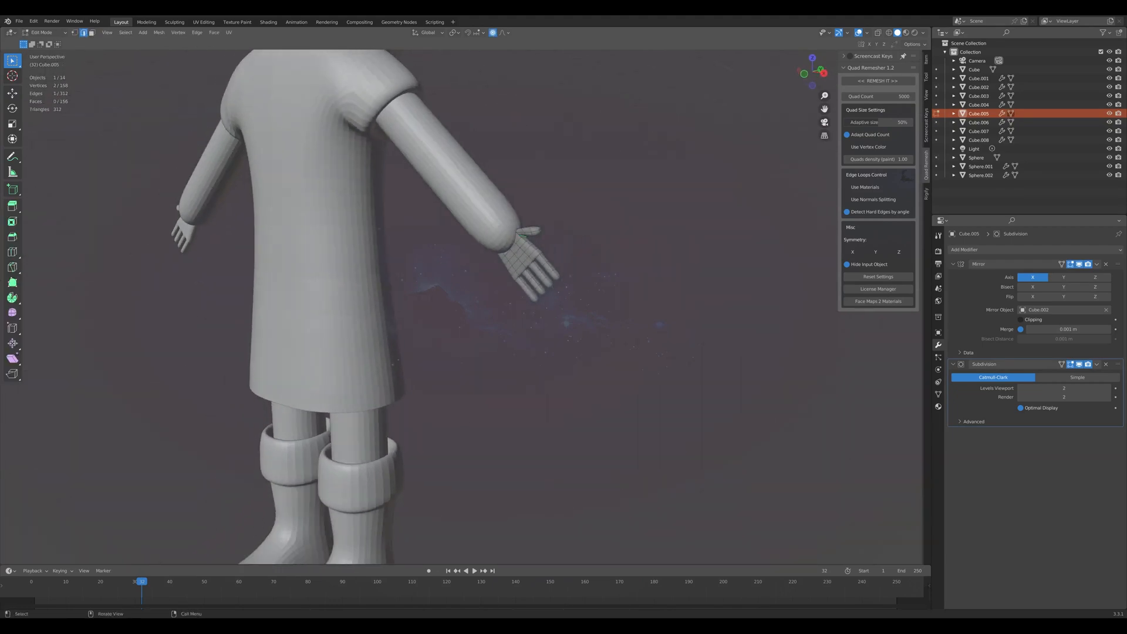
key(KP_1)
key(g)
key(x)
key(x)
key(z)
key(z)
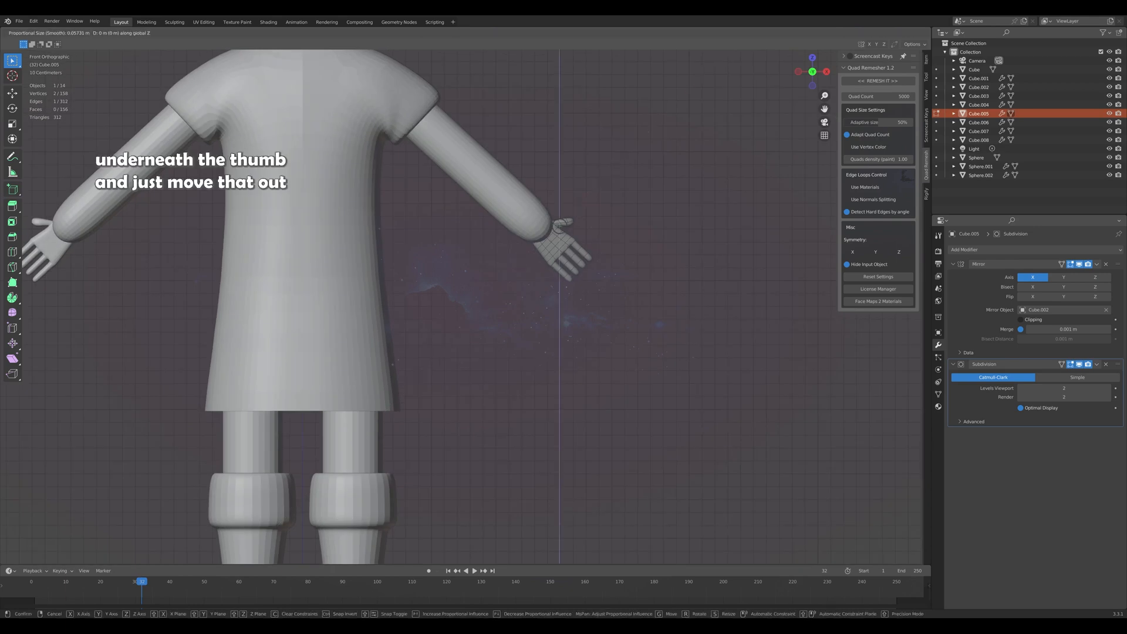
key(Return)
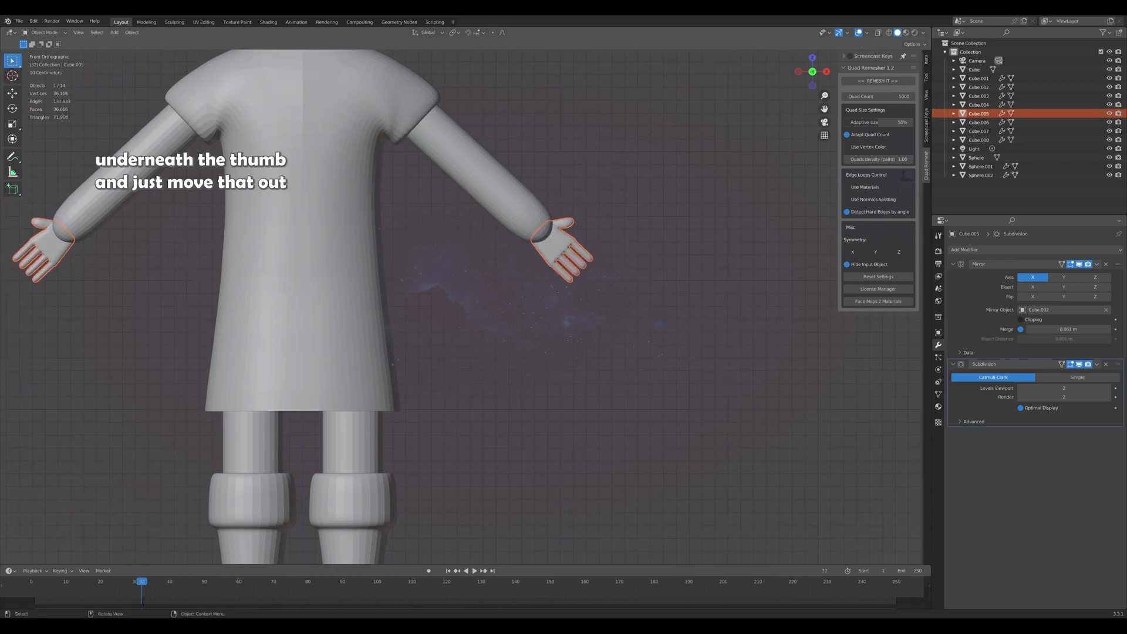
Examine the hands' shape and proportions on the full figure from the front, side and back.
scroll(461, 305, down, 2)
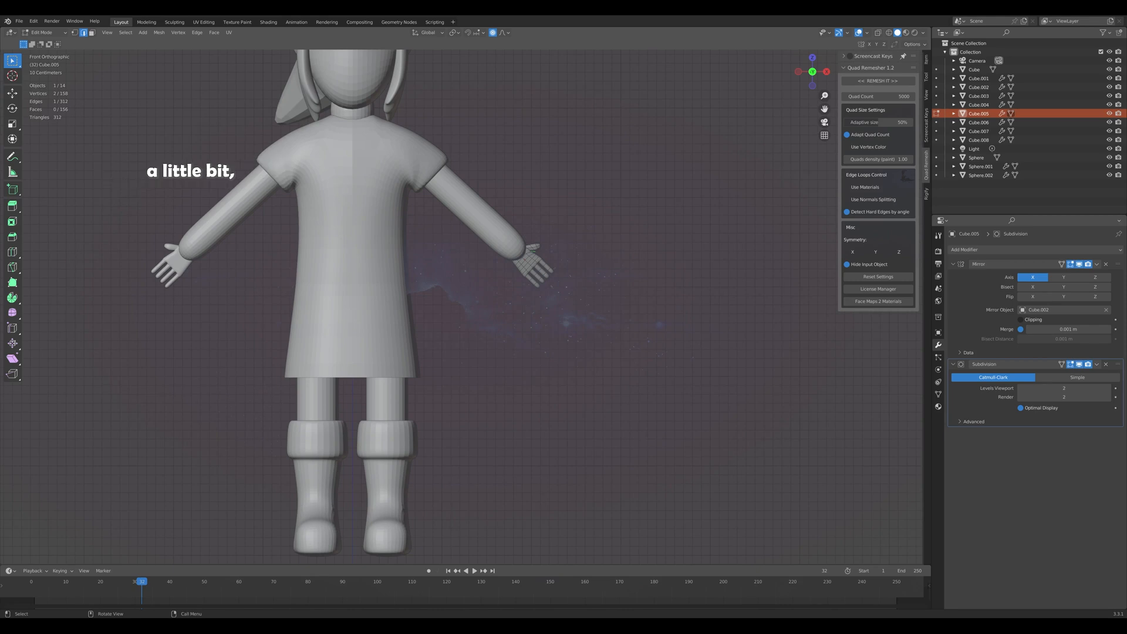
key(Tab)
scroll(461, 305, down, 2)
shift+middle_drag(352, 293, 529, 294)
scroll(461, 305, up, 1)
key(Tab)
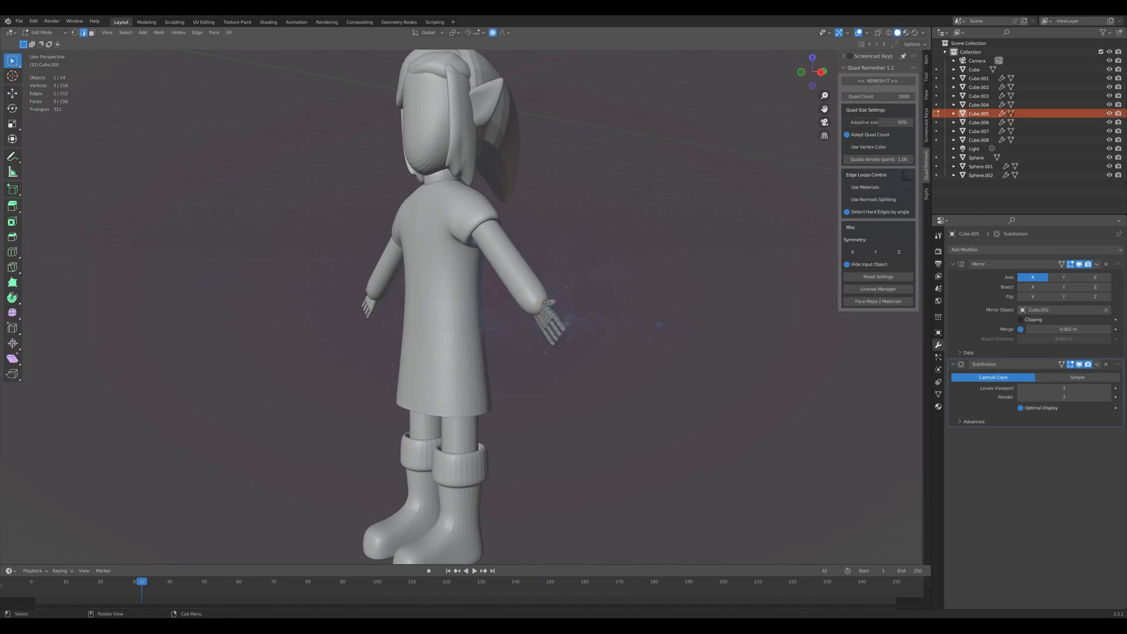
scroll(461, 306, up, 2)
middle_drag(461, 305, 564, 297)
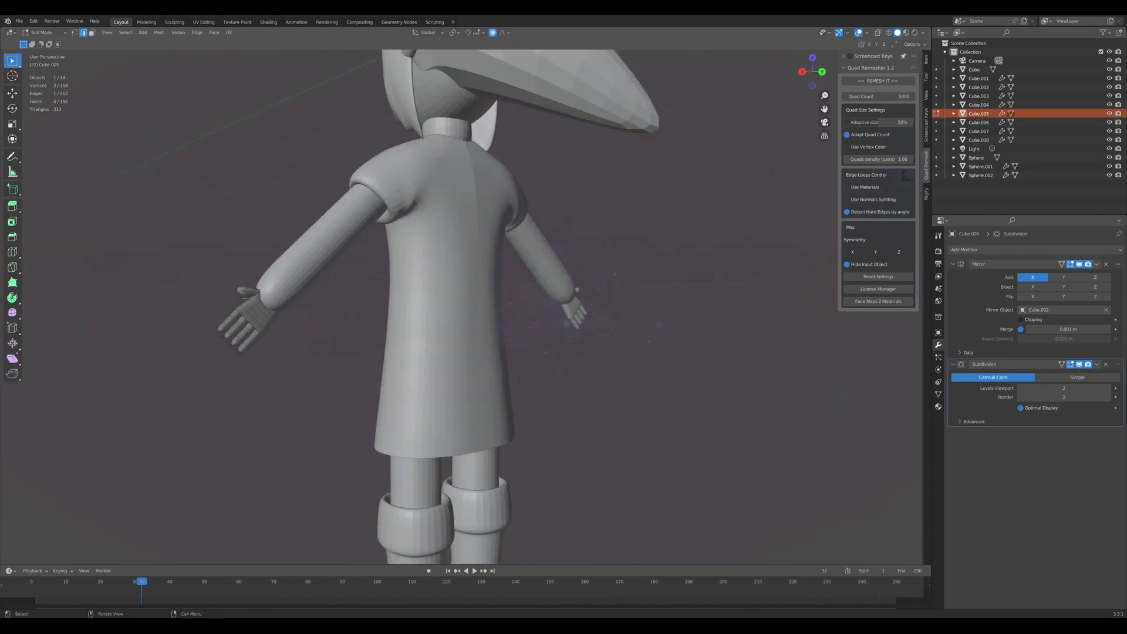
Select the group of faces on the back of the hand and move them along the Y axis.
key(ctrl+KP_1)
scroll(461, 305, up, 4)
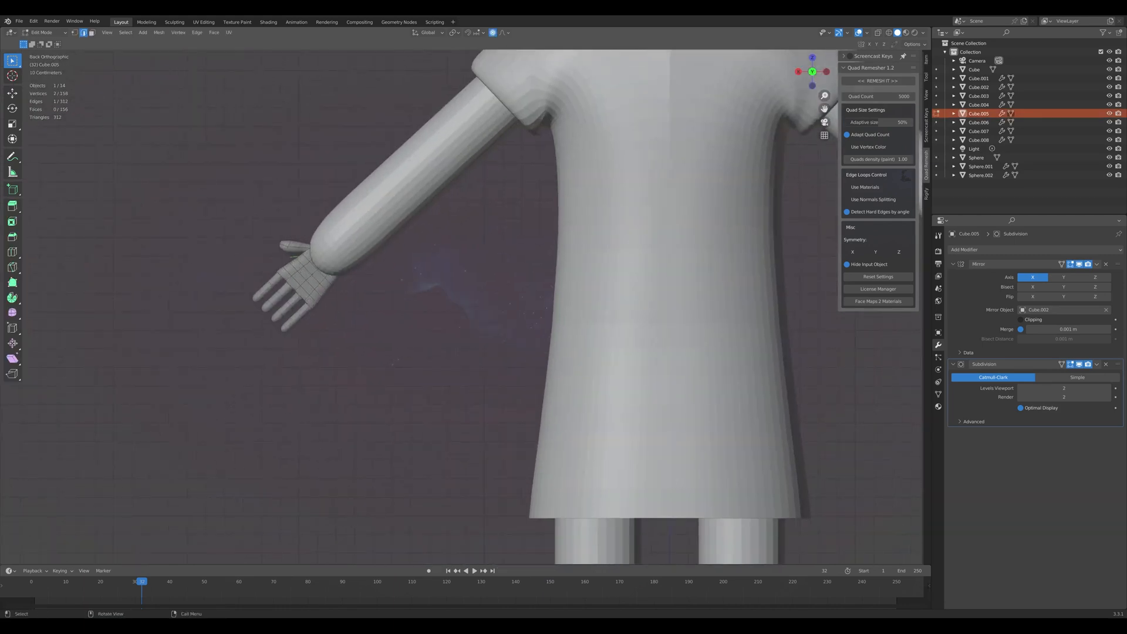
click(305, 273)
shift+click(309, 268)
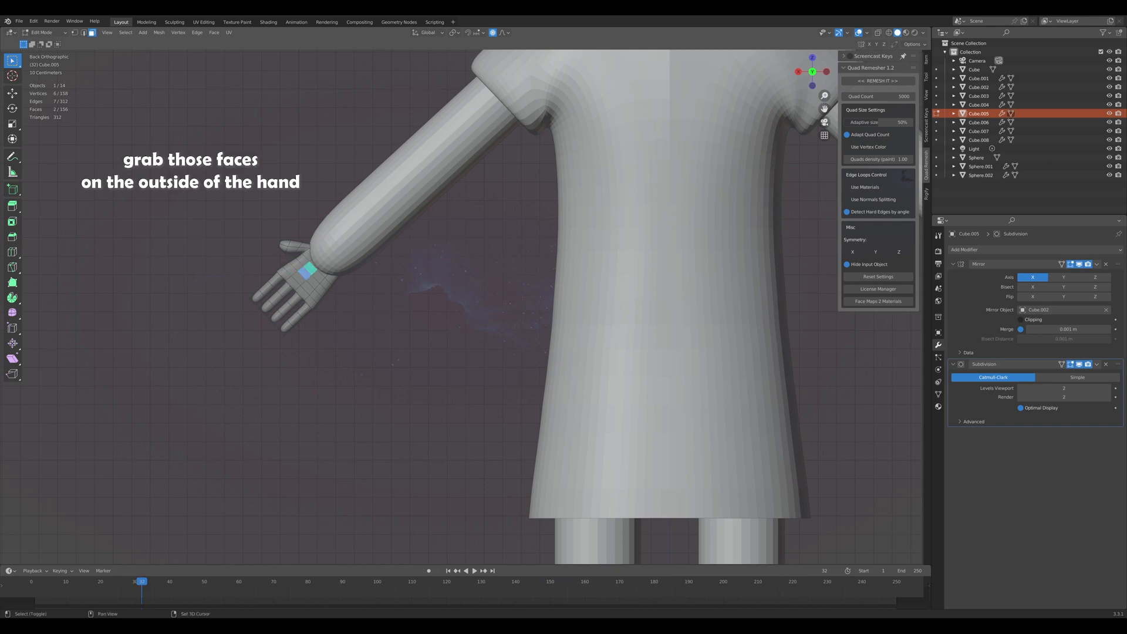
shift+click(318, 277)
shift+click(313, 282)
shift+click(308, 288)
scroll(461, 305, down, 3)
middle_drag(461, 306, 435, 305)
key(g)
key(y)
scroll(411, 306, down, 5)
click(411, 306)
scroll(467, 309, down, 4)
key(Tab)
key(Tab)
Move the inner palm faces back about 0.011 m along the Y axis and leave mesh editing.
scroll(434, 306, up, 3)
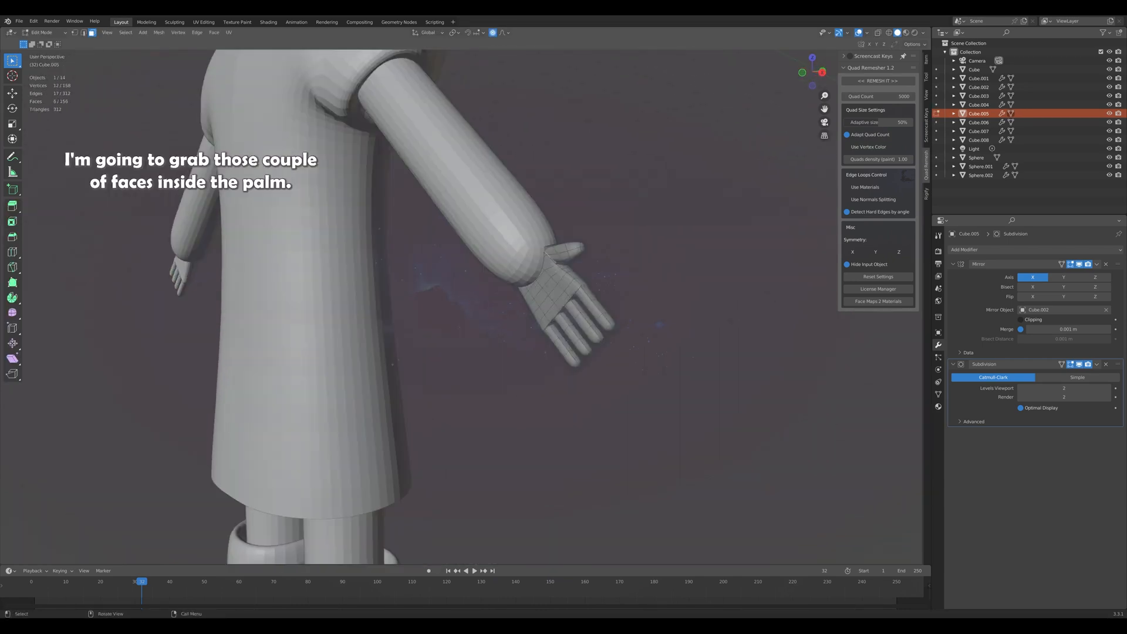
click(540, 297)
shift+click(544, 278)
shift+click(536, 289)
middle_drag(550, 287, 536, 288)
key(g)
key(y)
click(536, 287)
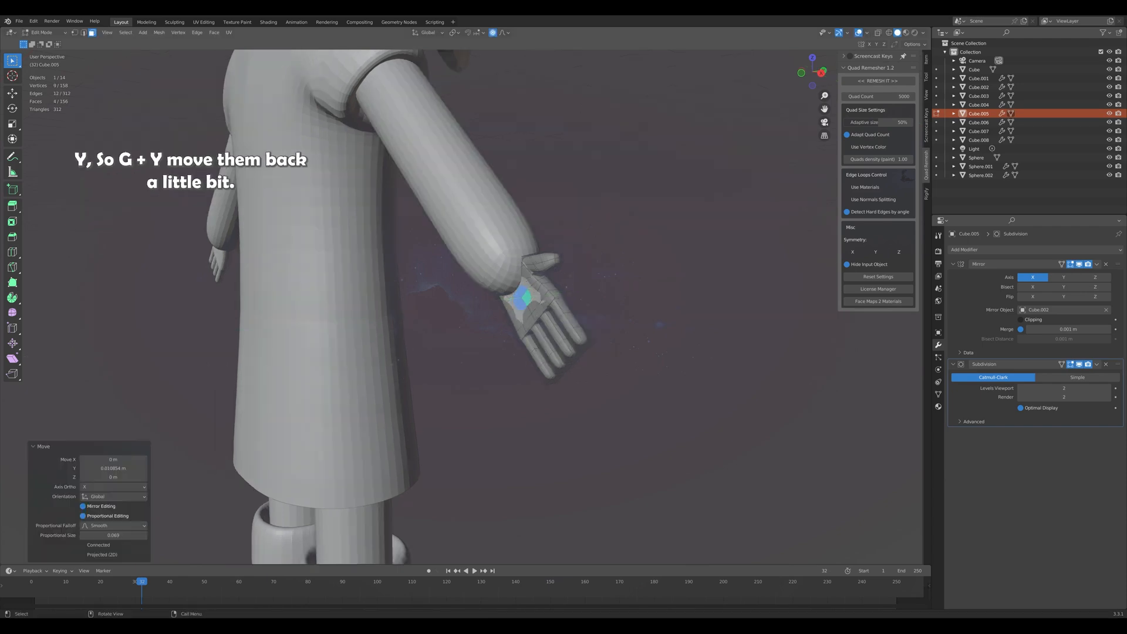
key(Tab)
click(611, 287)
middle_drag(611, 287, 587, 291)
scroll(652, 288, down, 3)
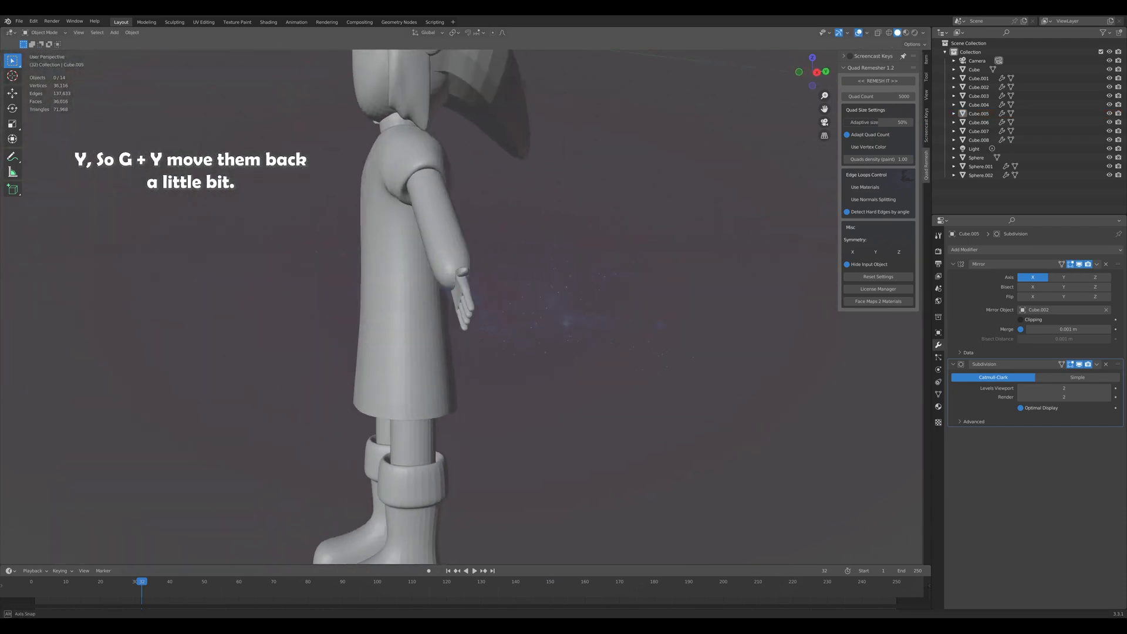
Scale the hands uniformly in front view and clear the selection.
click(543, 305)
middle_drag(487, 297, 579, 297)
scroll(590, 298, down, 3)
key(s)
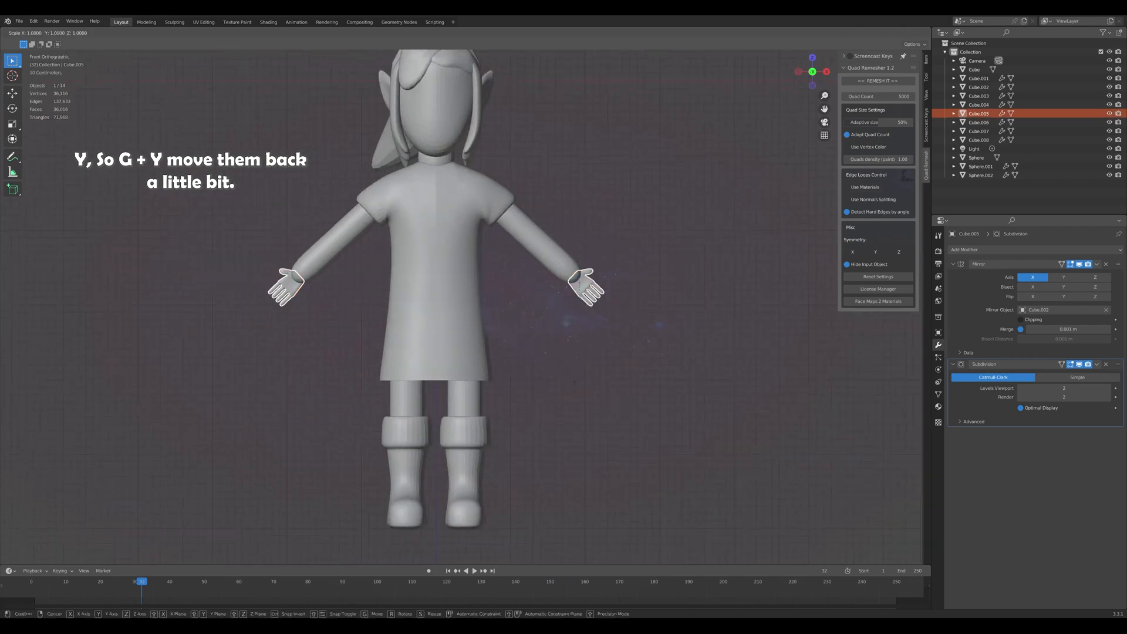
key(Return)
key(alt+a)
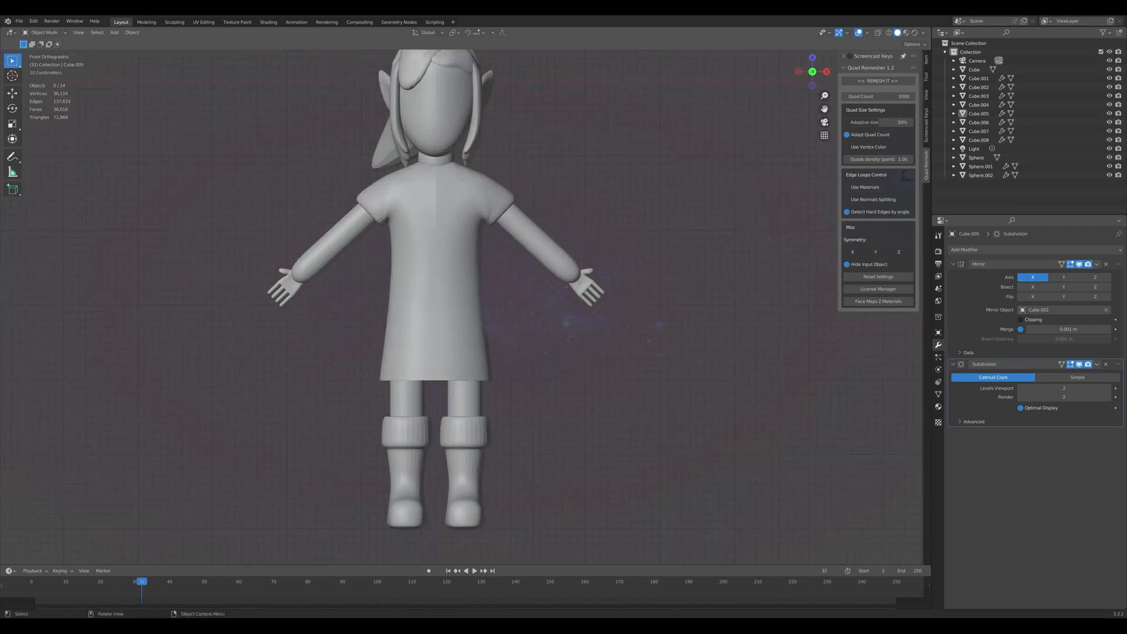
Open the sleeve mesh and enlarge its wrist-end face by 1.319, followed by a second slight enlargement.
click(543, 244)
key(Tab)
middle_drag(587, 259, 499, 268)
click(533, 269)
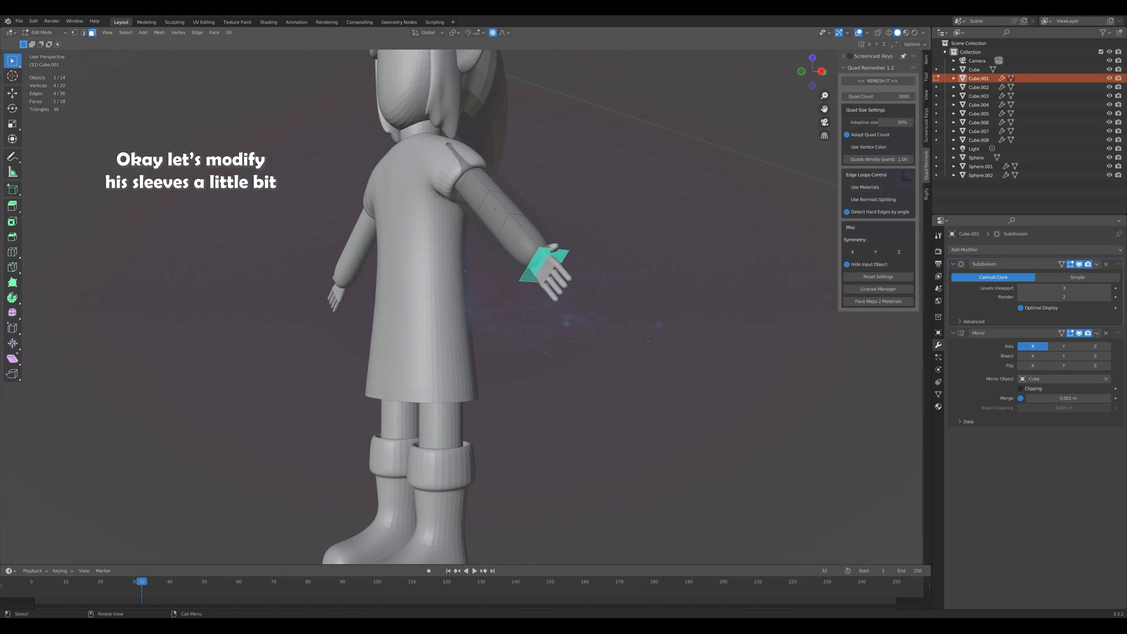
key(s)
key(Return)
key(KP_1)
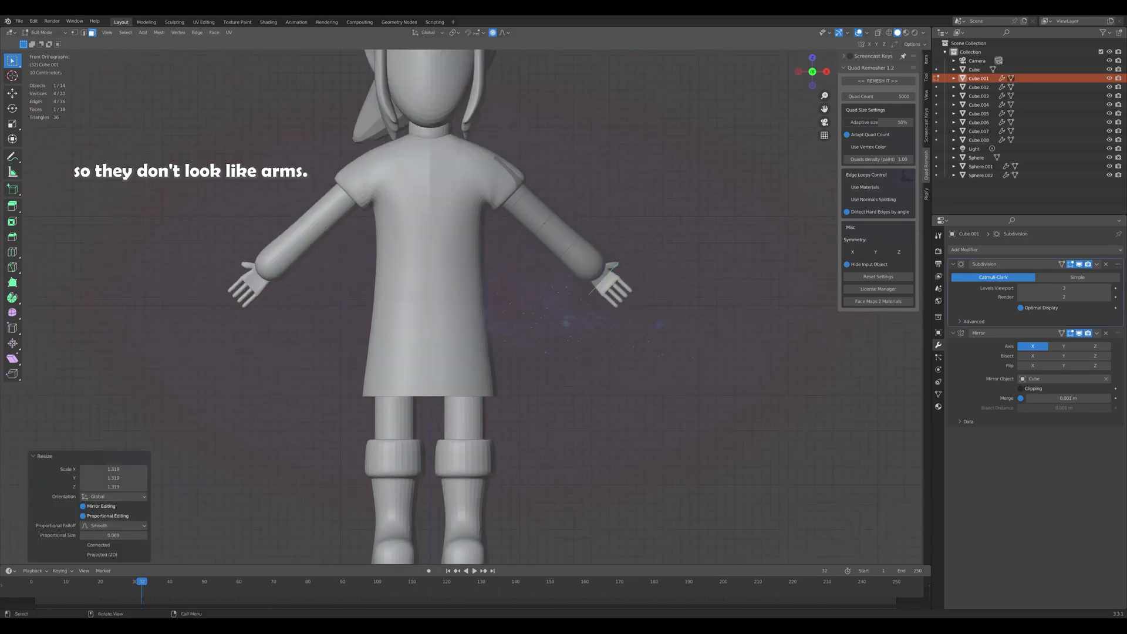
key(s)
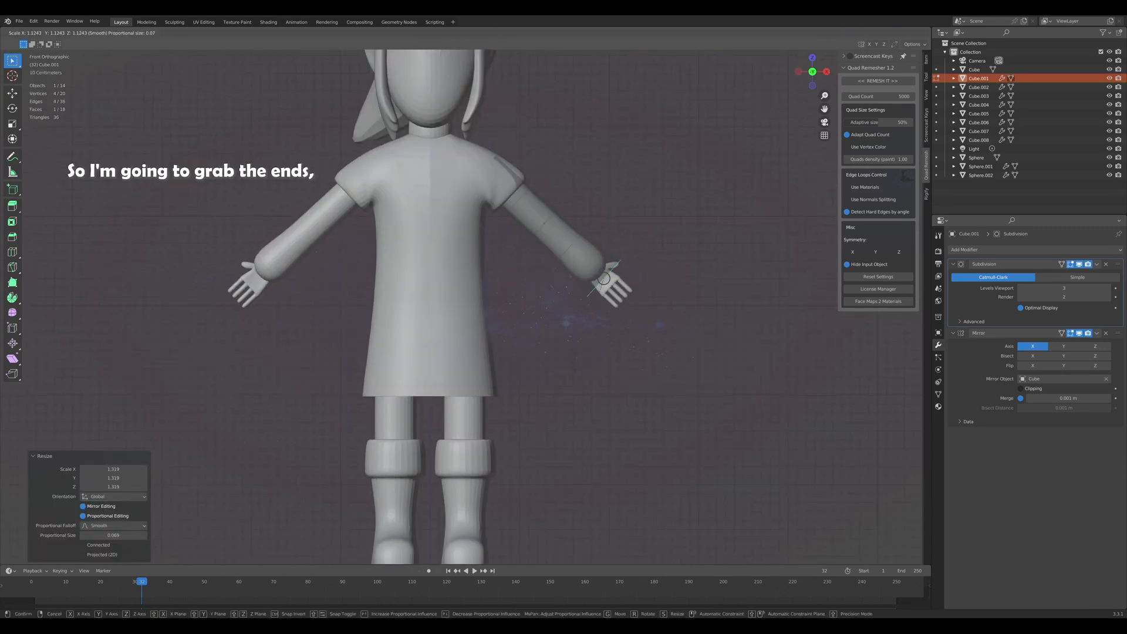
key(Return)
Inset the sleeve's wrist-end face and extrude it to form the sleeve opening.
mouse_move(635, 276)
middle_down()
mouse_move(611, 288)
mouse_move(529, 282)
mouse_move(558, 267)
mouse_move(646, 278)
middle_up()
key(i)
key(Return)
key(i)
key(Return)
key(e)
key(Return)
scroll(558, 267, down, 2)
click(616, 276)
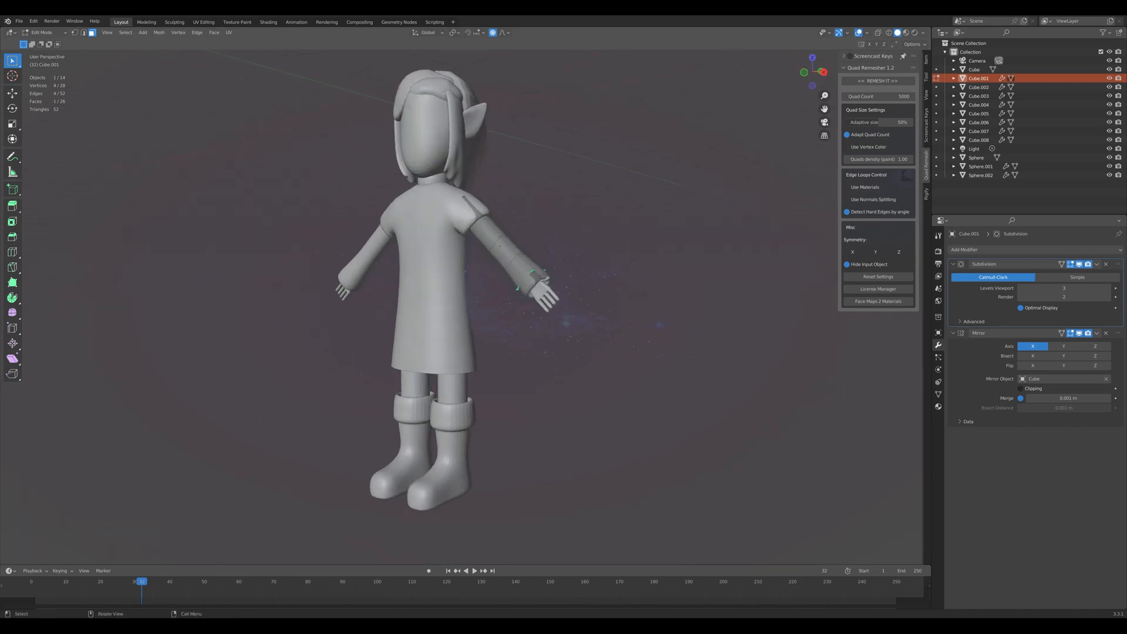
Scale the extruded face inside the sleeve opening to 0.594, leave mesh editing and clear the selection.
key(s)
key(Return)
key(KP_1)
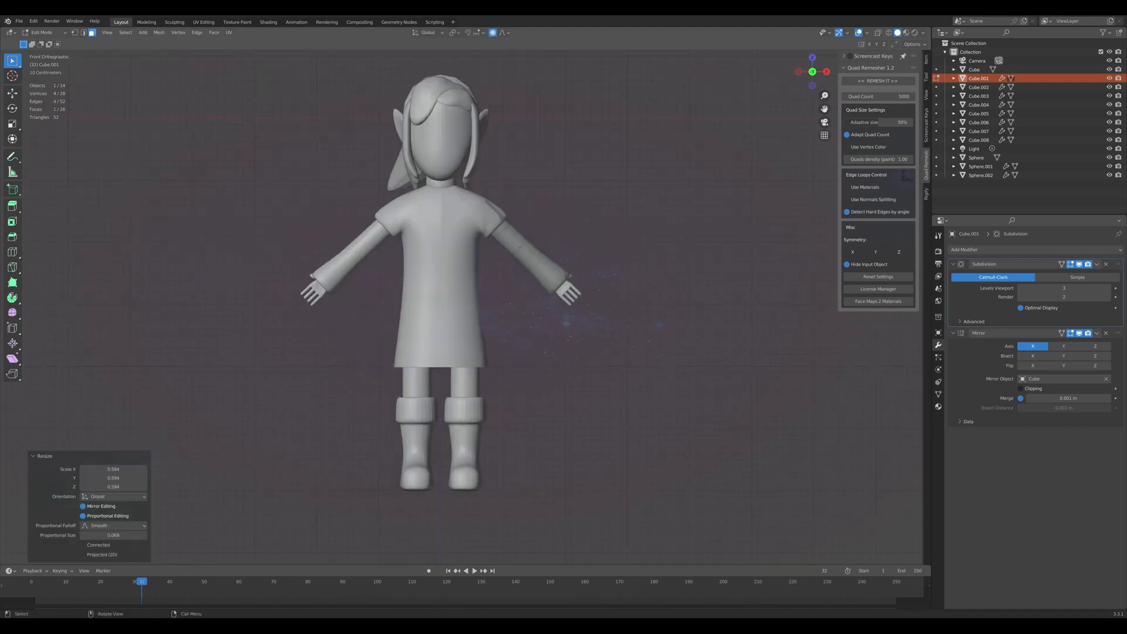
key(Tab)
key(alt+a)
Scale the sleeves to about 0.86 along their local X axis in front view.
scroll(438, 282, up, 2)
click(530, 237)
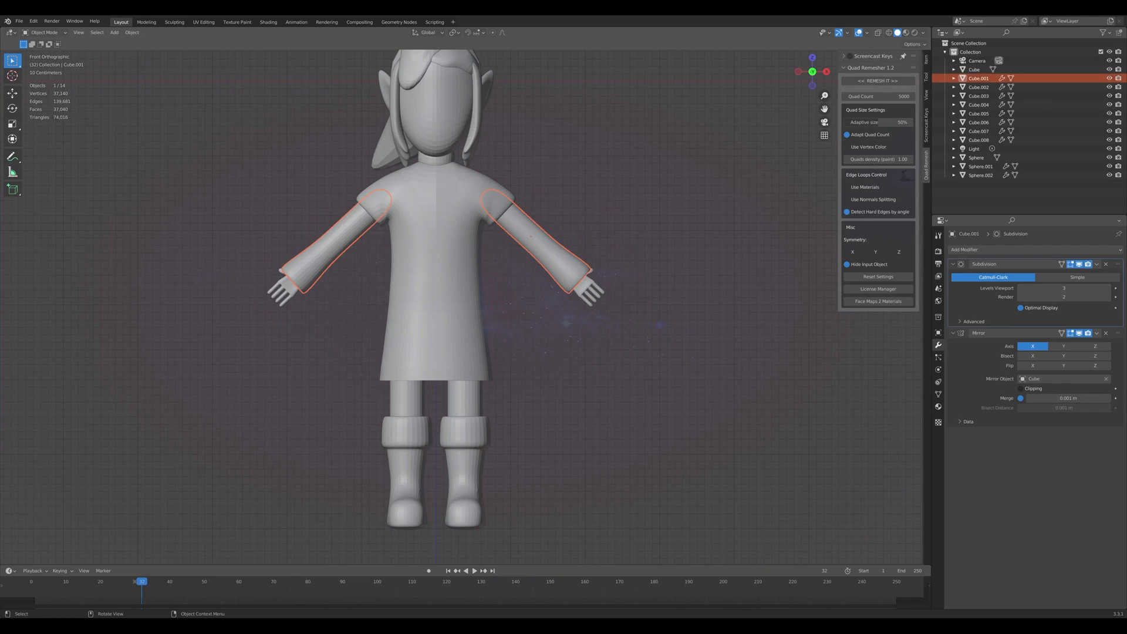
key(s)
key(x)
key(x)
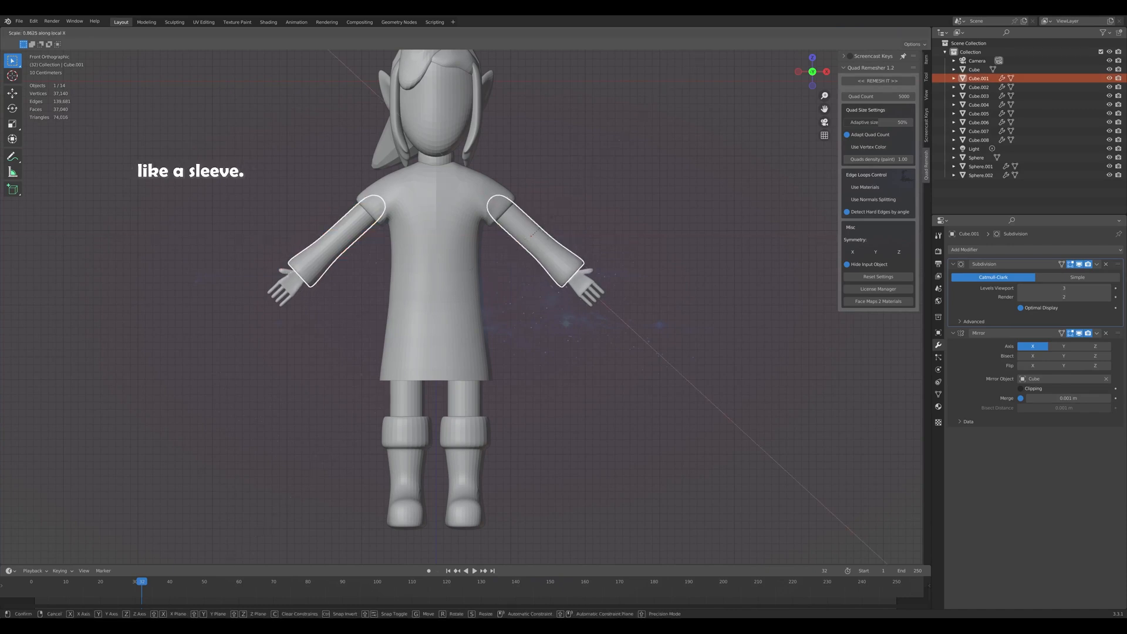
click(540, 231)
Rescale the sleeves once more along their local axes in front view.
click(585, 286)
middle_drag(586, 286, 558, 301)
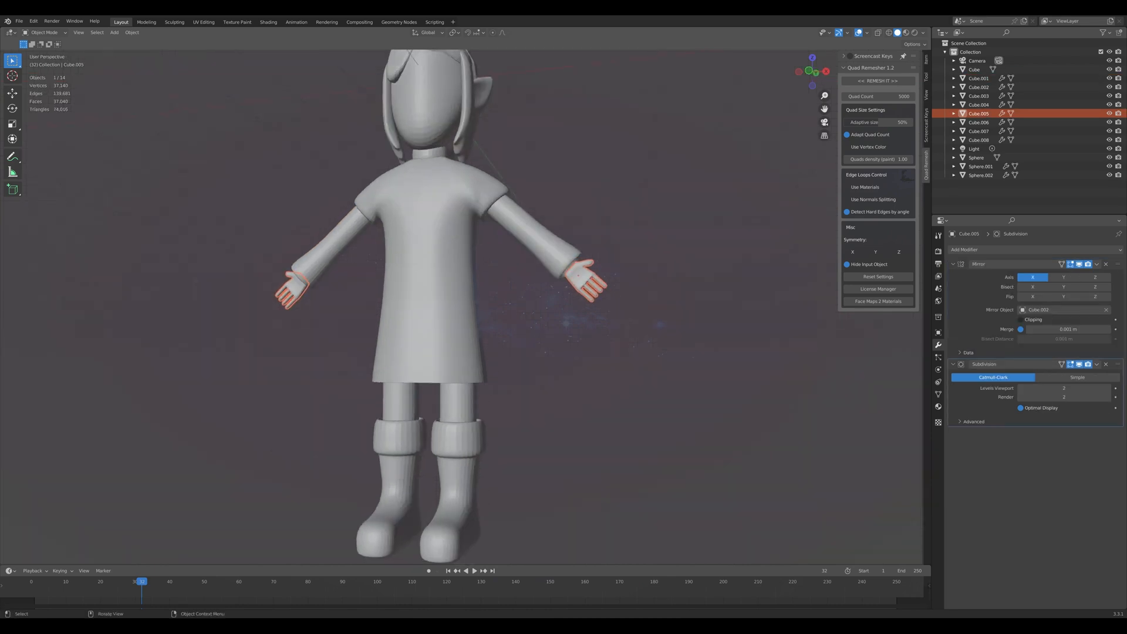
key(KP_1)
click(546, 263)
key(s)
key(z)
key(x)
key(x)
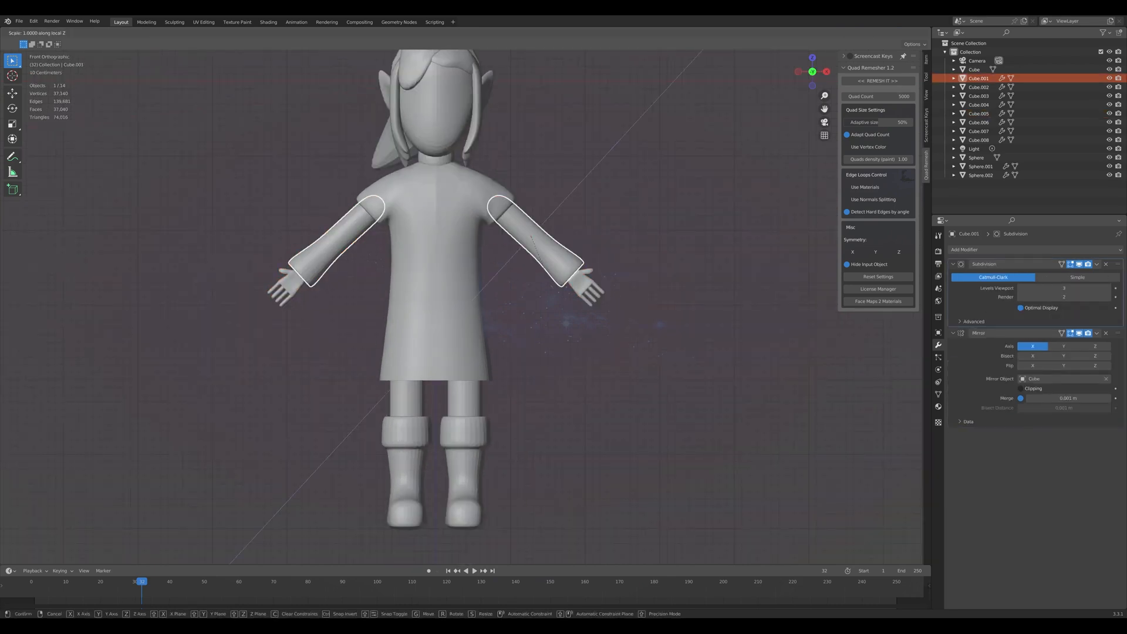
click(548, 268)
middle_drag(548, 268, 520, 251)
Isolate the hand in mesh editing, turn off X-ray and select the two faces at its wrist end.
click(577, 271)
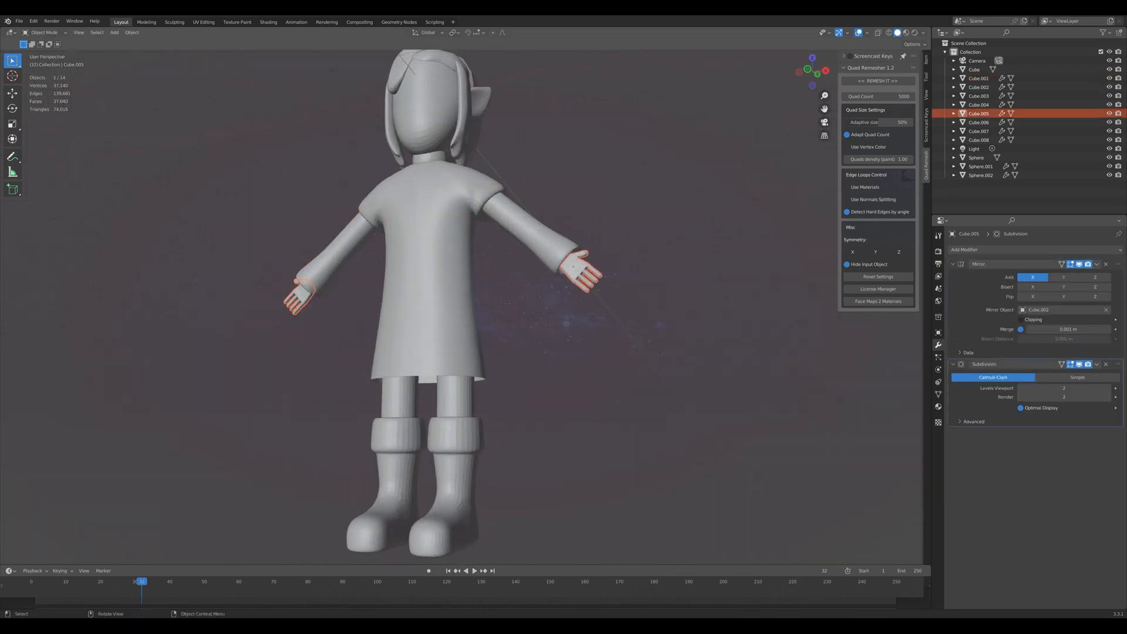
key(Tab)
key(KP_Divide)
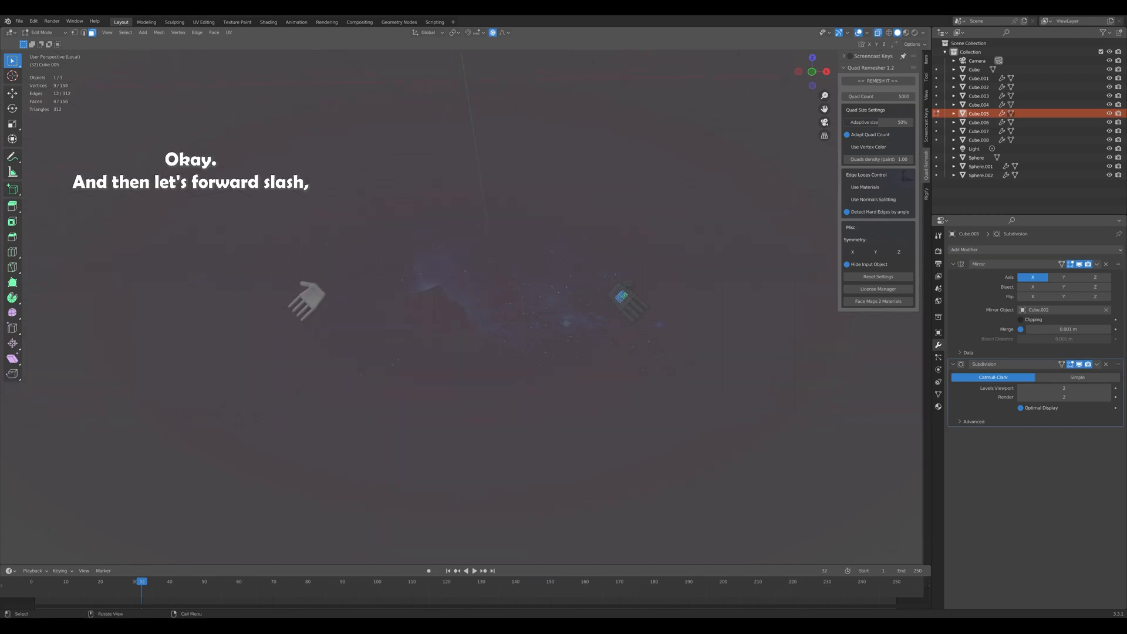
key(alt+z)
middle_drag(577, 271, 326, 233)
key(KP_3)
click(546, 340)
shift+click(542, 348)
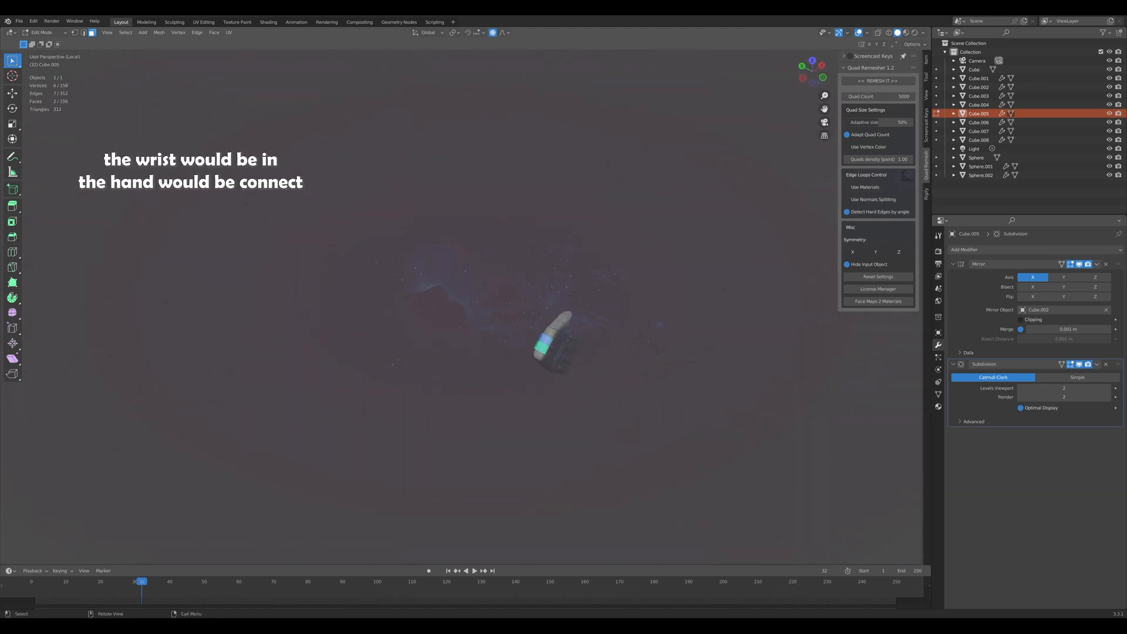
Extrude the two wrist-end faces about 0.19 m along their normal to form a wrist stub.
middle_drag(542, 348, 393, 217)
key(KP_1)
scroll(411, 294, down, 1)
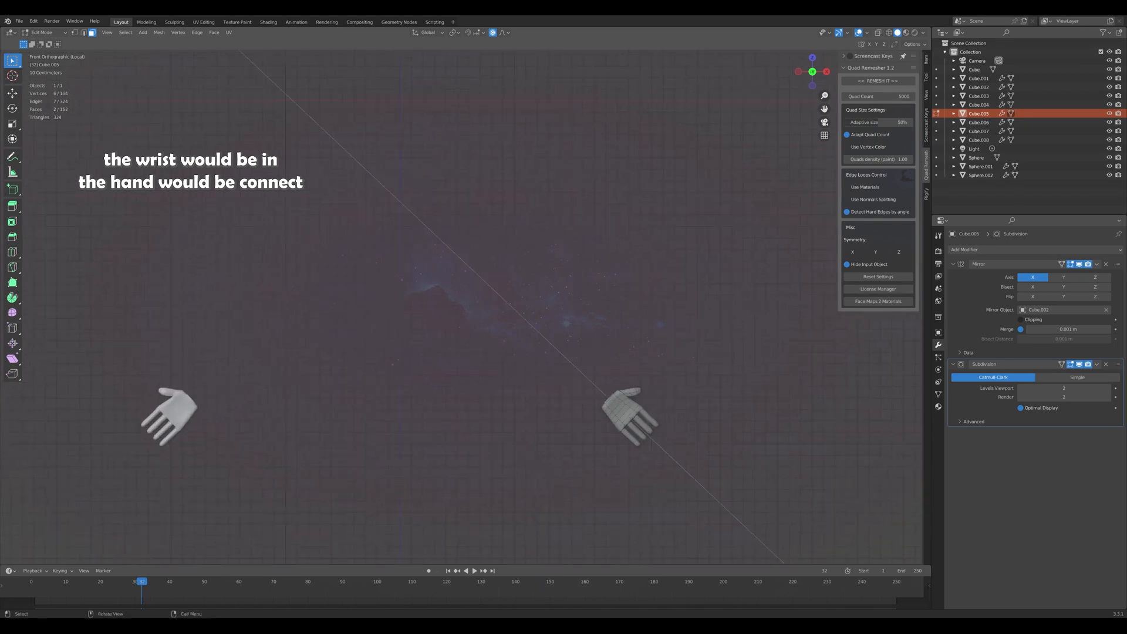
key(e)
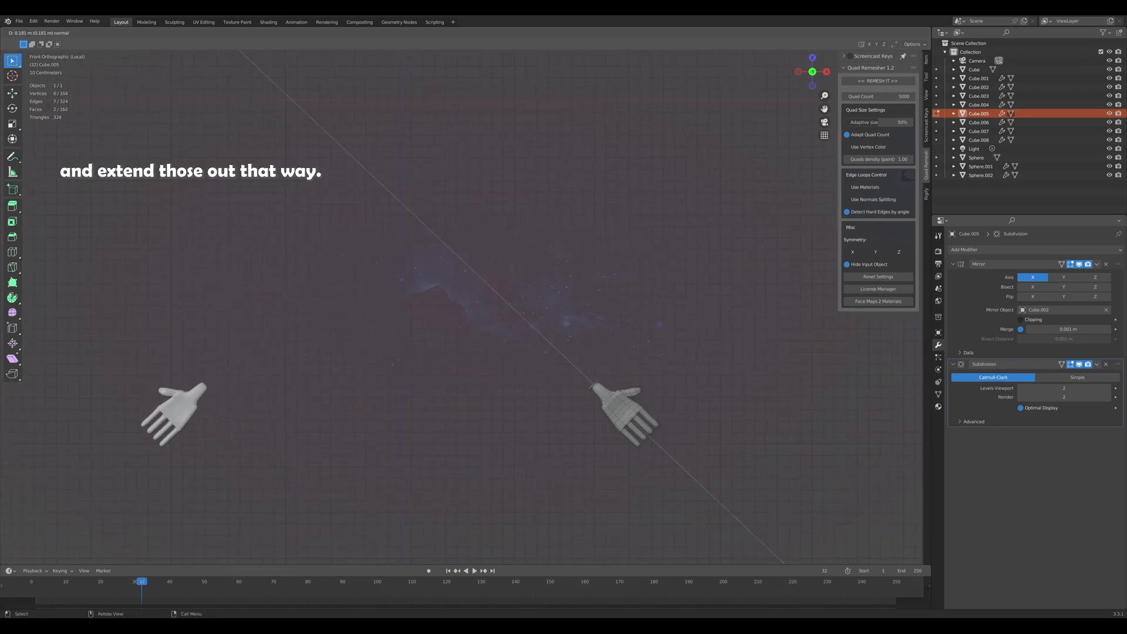
click(593, 384)
Add a loop cut around the extruded wrist stub, close to its middle.
key(ctrl+r)
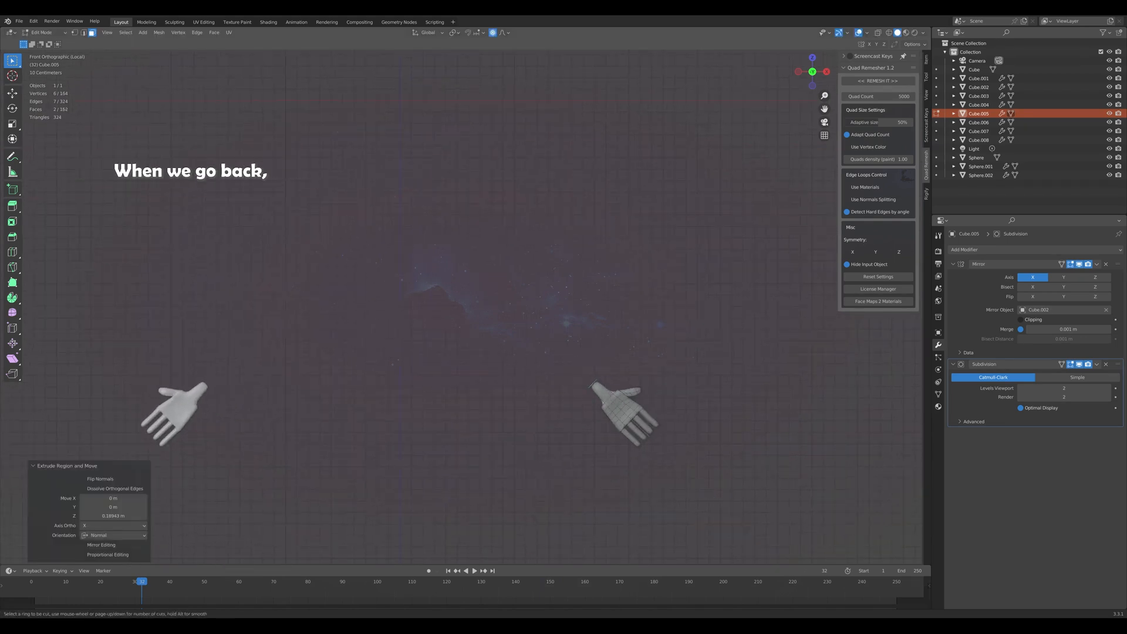
click(598, 389)
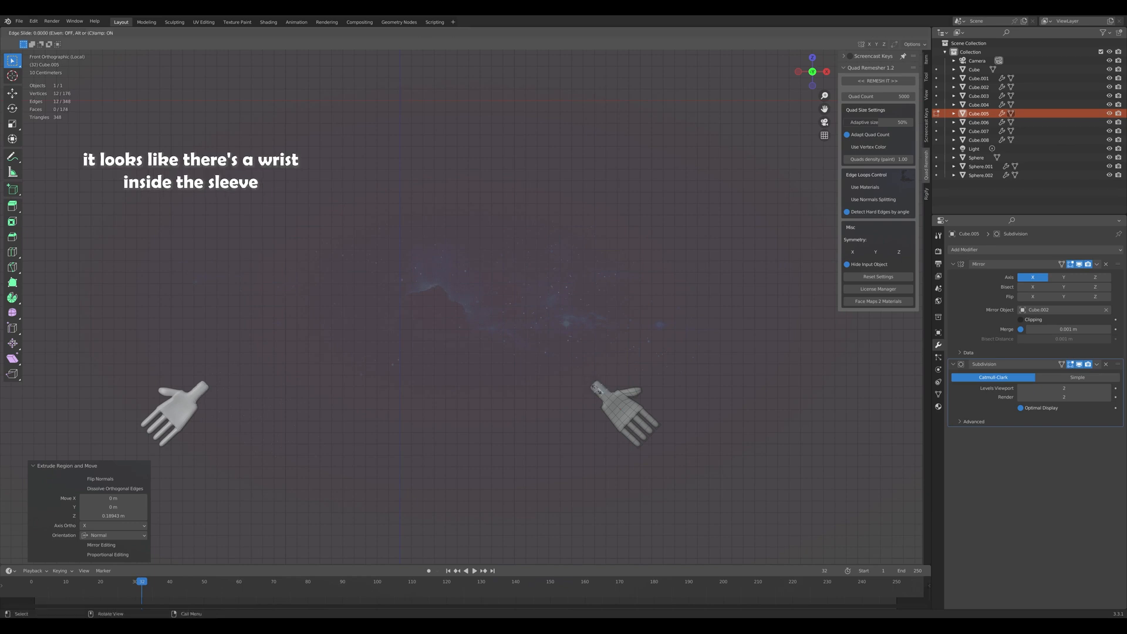
click(597, 390)
Try to enlarge the wrist stub's selected faces to about 1.64 in front view, and undo the scaling.
middle_drag(597, 389, 652, 420)
alt+shift+click(506, 322)
alt+shift+click(507, 323)
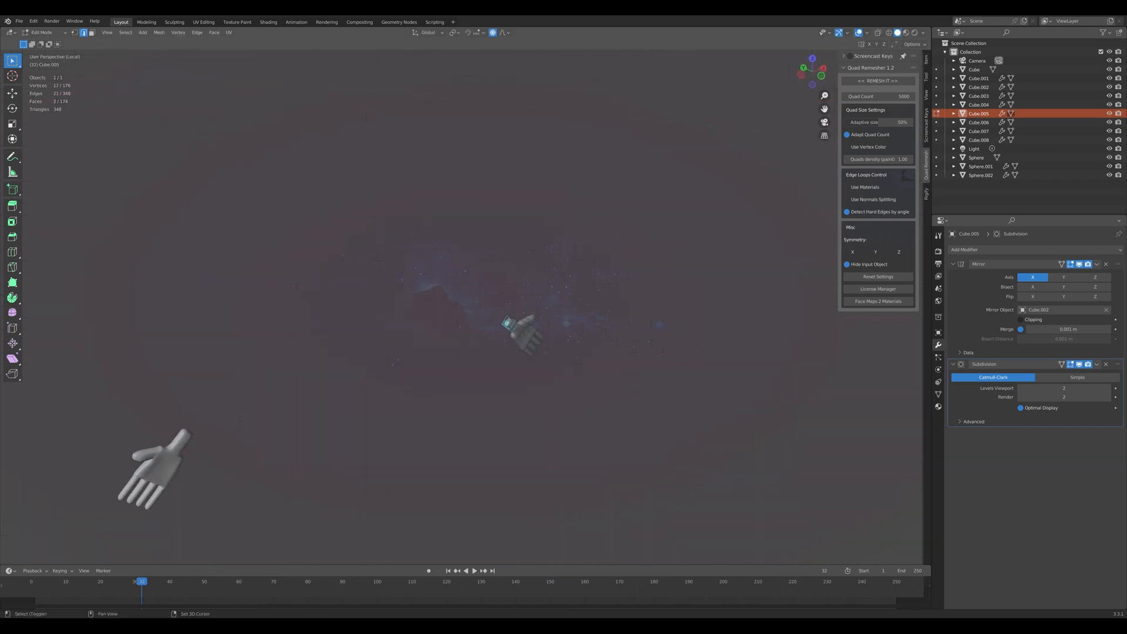
alt+shift+click(509, 322)
alt+shift+click(510, 324)
alt+middle_drag(510, 324, 451, 302)
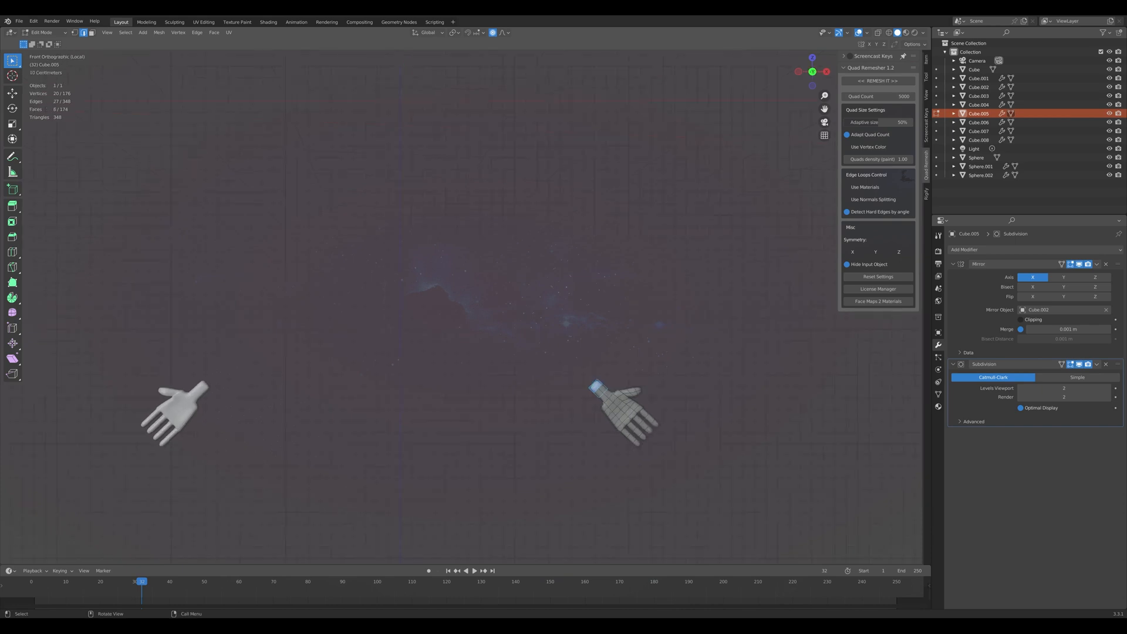
key(s)
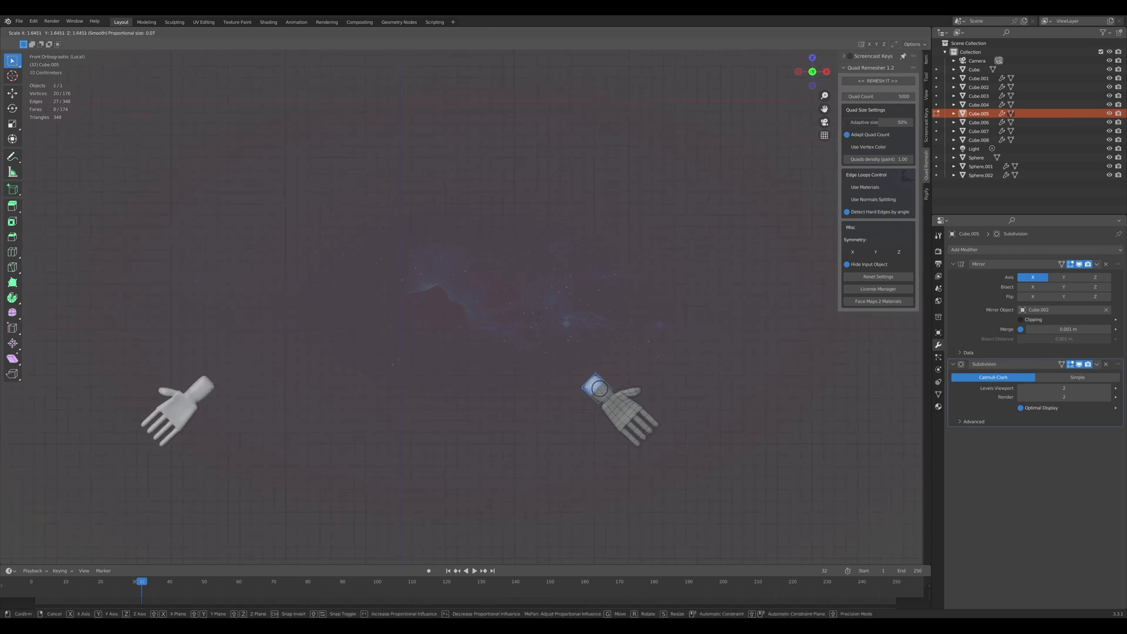
click(611, 400)
key(ctrl+z)
Try to enlarge a reduced selection at the wrist's end to about 2.07 in front view, and undo the scaling.
middle_drag(611, 400, 635, 411)
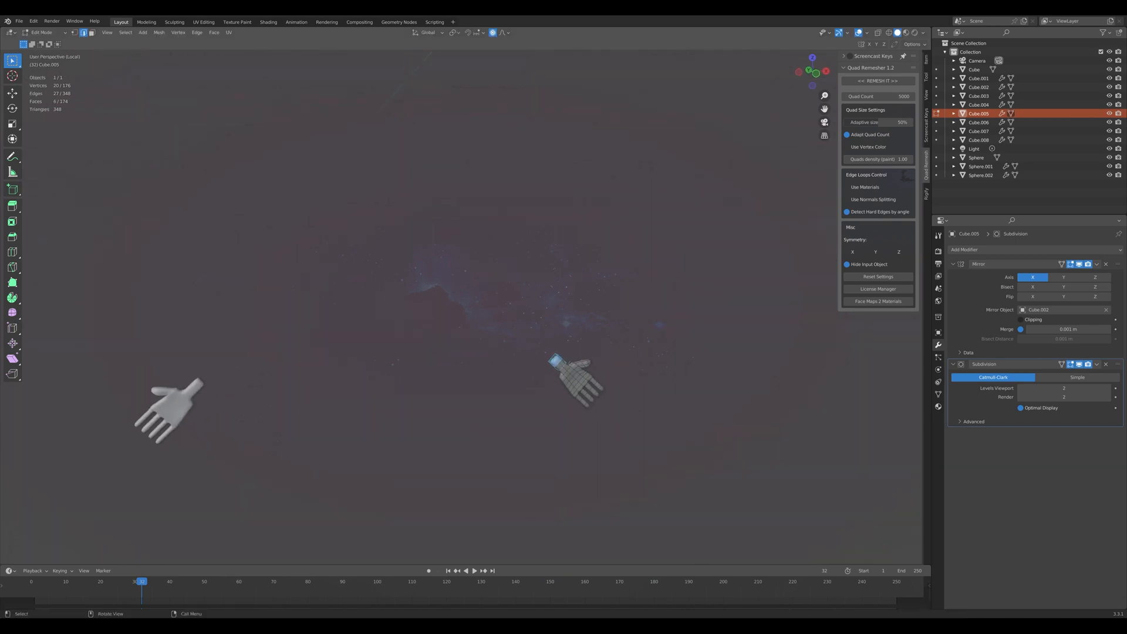
alt+shift+click(554, 355)
alt+shift+click(555, 358)
key(KP_1)
key(s)
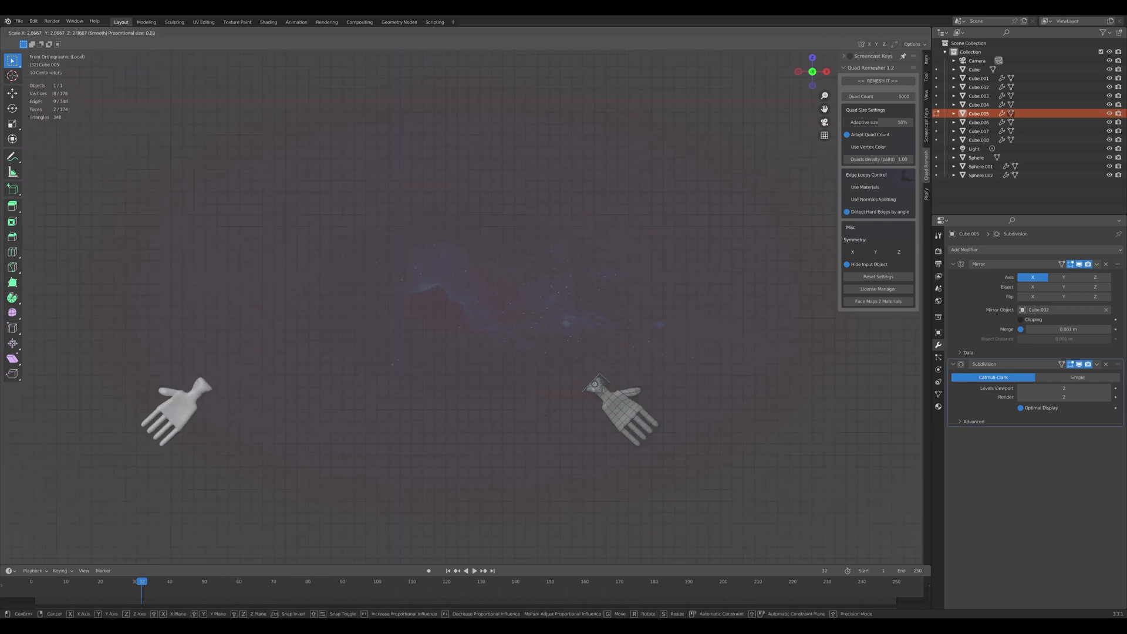
click(610, 400)
key(ctrl+z)
Scale only the two end faces of the wrist up to about 1.42 in front view.
middle_drag(611, 399, 676, 412)
scroll(587, 399, up, 4)
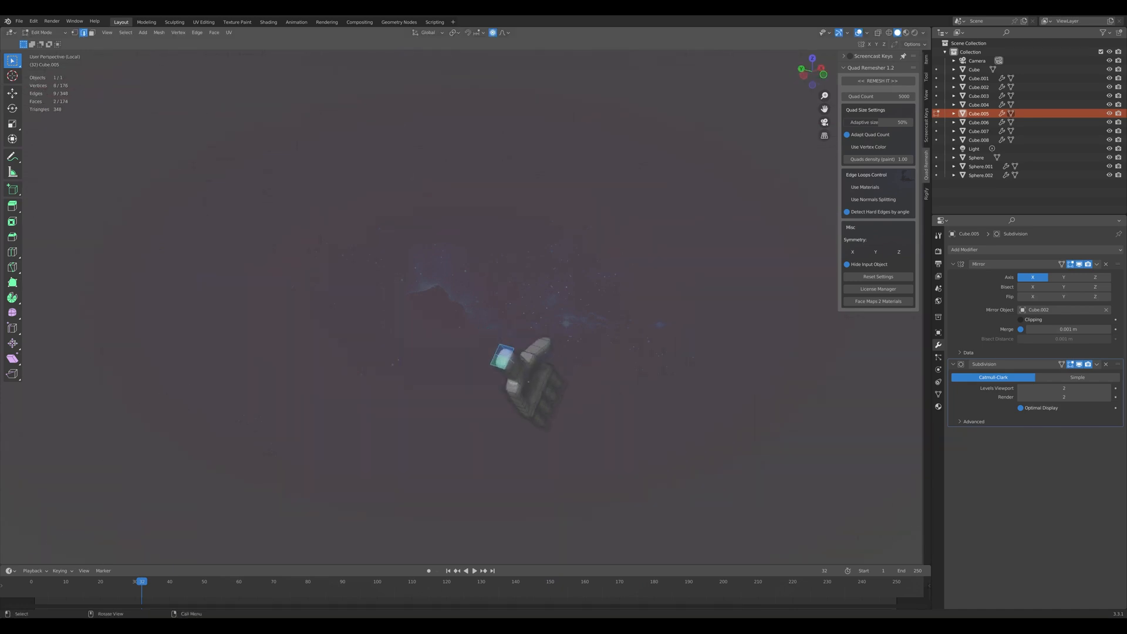
middle_drag(563, 399, 740, 407)
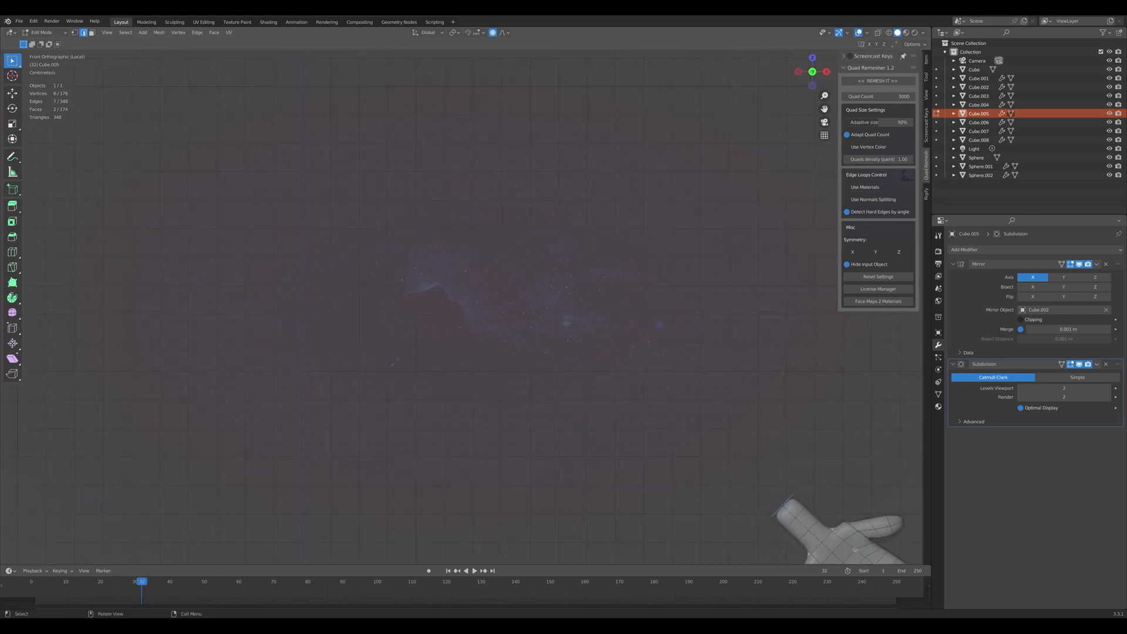
key(KP_1)
key(s)
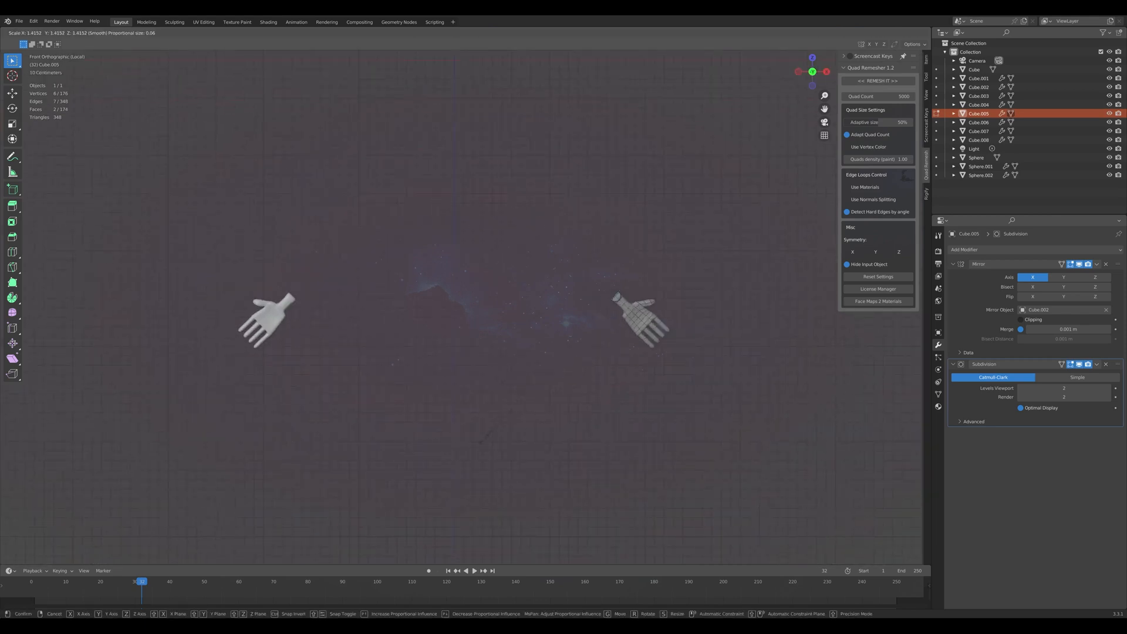
Finish enlarging the selected wrist area of the hand with smooth proportional scaling, and leave local view to show the whole character.
scroll(623, 302, down, 9)
click(622, 302)
key(KP_Divide)
key(Tab)
click(652, 317)
key(KP_1)
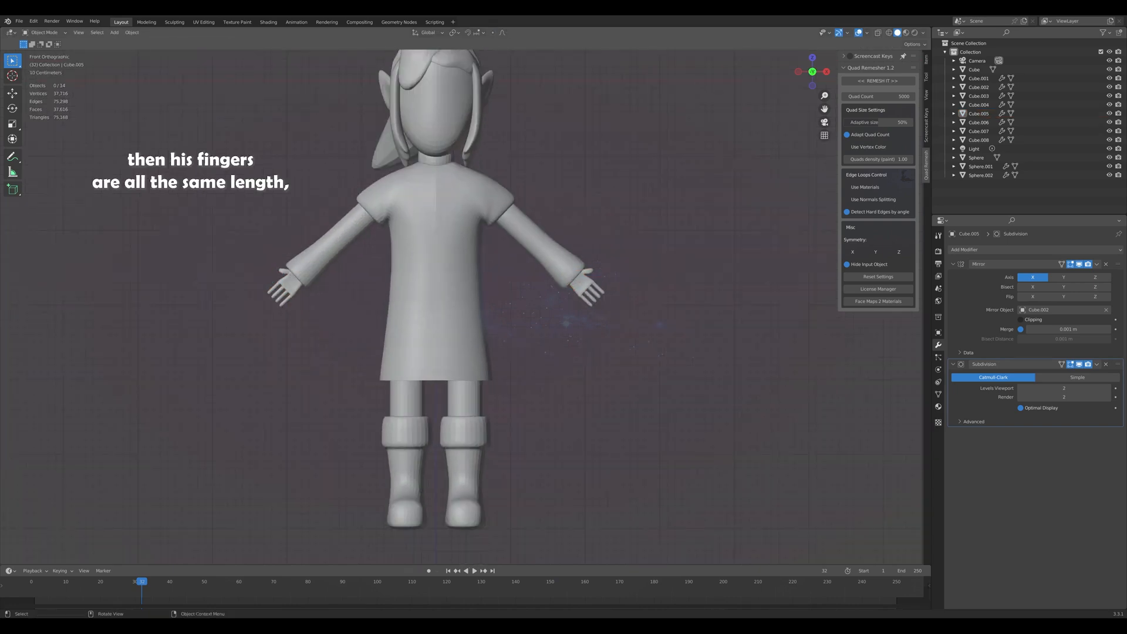
scroll(466, 299, down, 2)
middle_drag(465, 298, 593, 299)
key(KP_1)
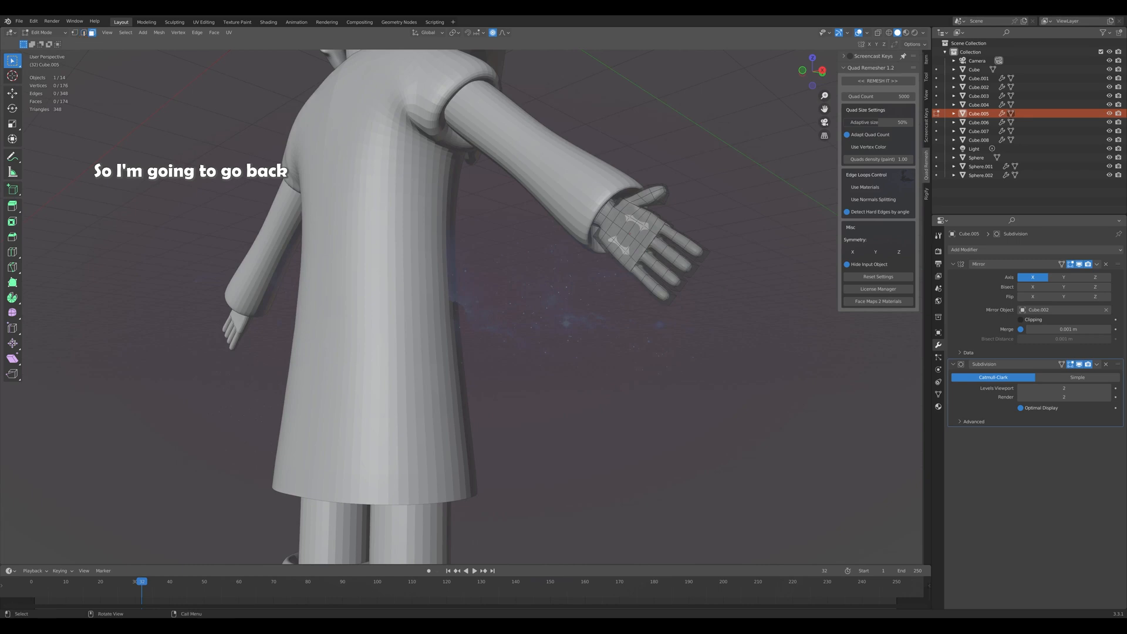
key(KP_1)
key(g)
key(z)
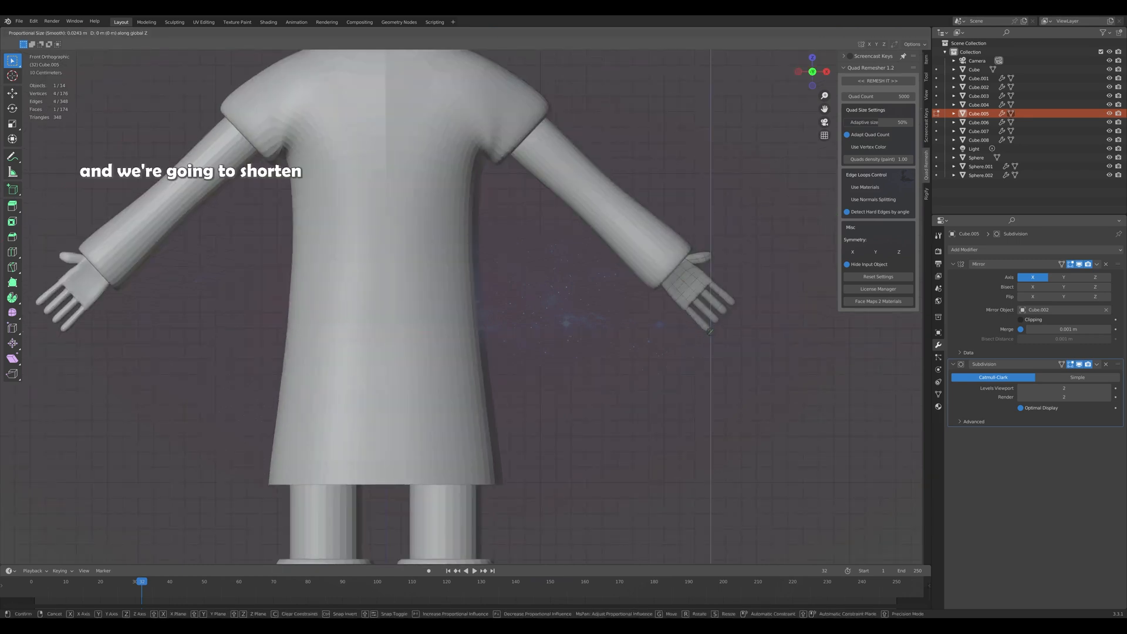
key(z)
click(707, 329)
key(ctrl+z)
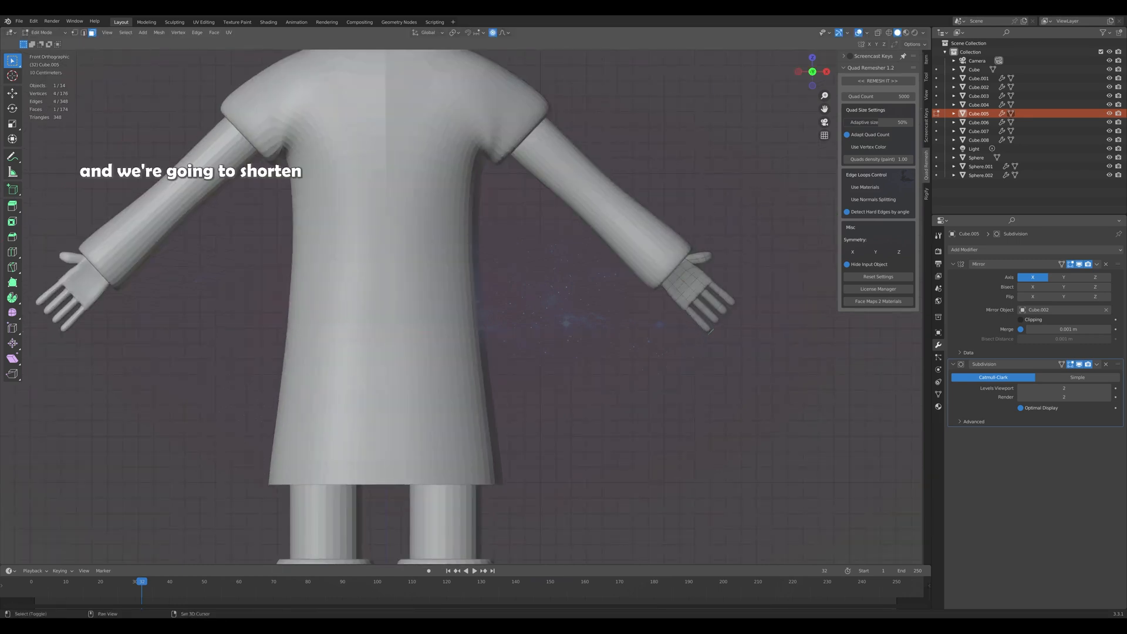
shift+click(699, 320)
key(alt+a)
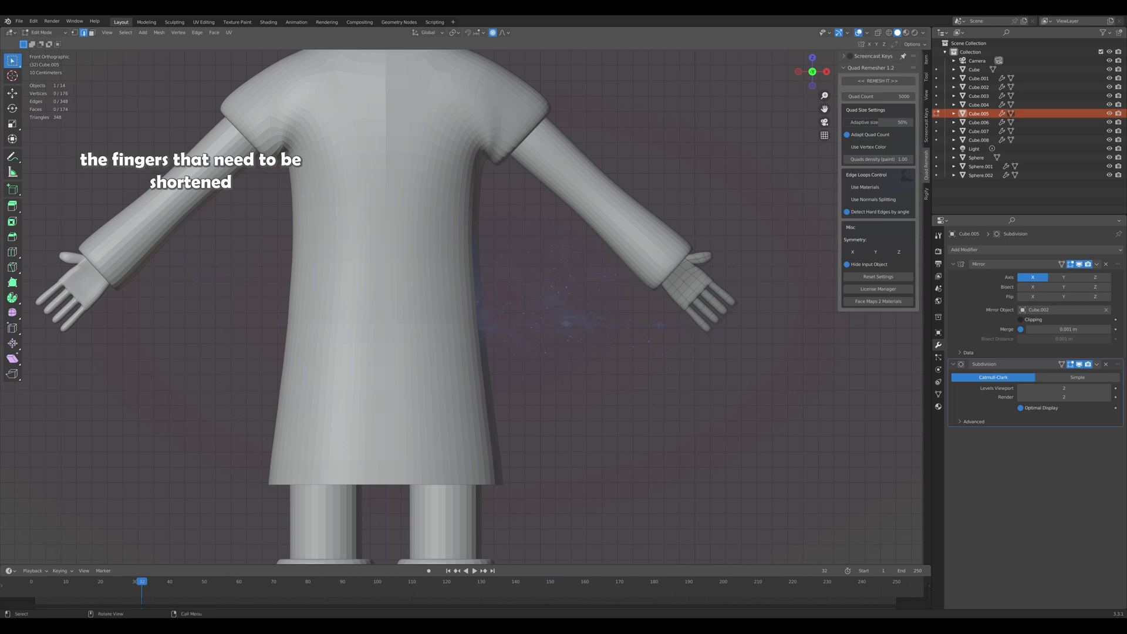
Shorten the pinky by moving its fingertip edge loops toward the palm along local Z with proportional editing.
alt+shift+click(698, 318)
middle_drag(704, 320, 643, 293)
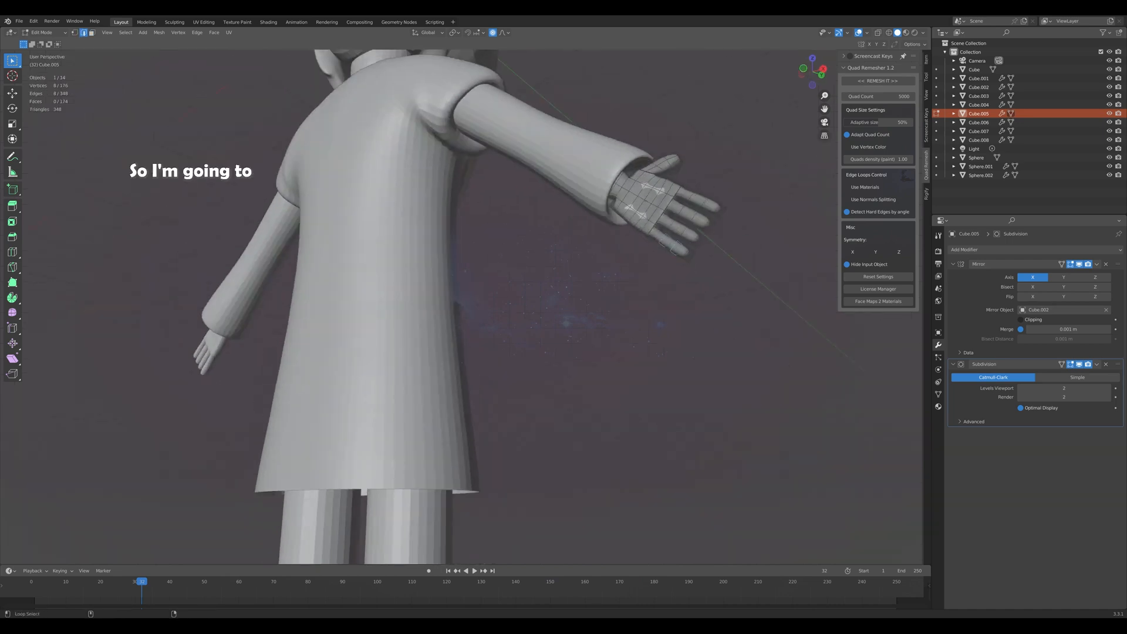
alt+shift+click(685, 254)
alt+shift+click(688, 251)
key(KP_1)
key(g)
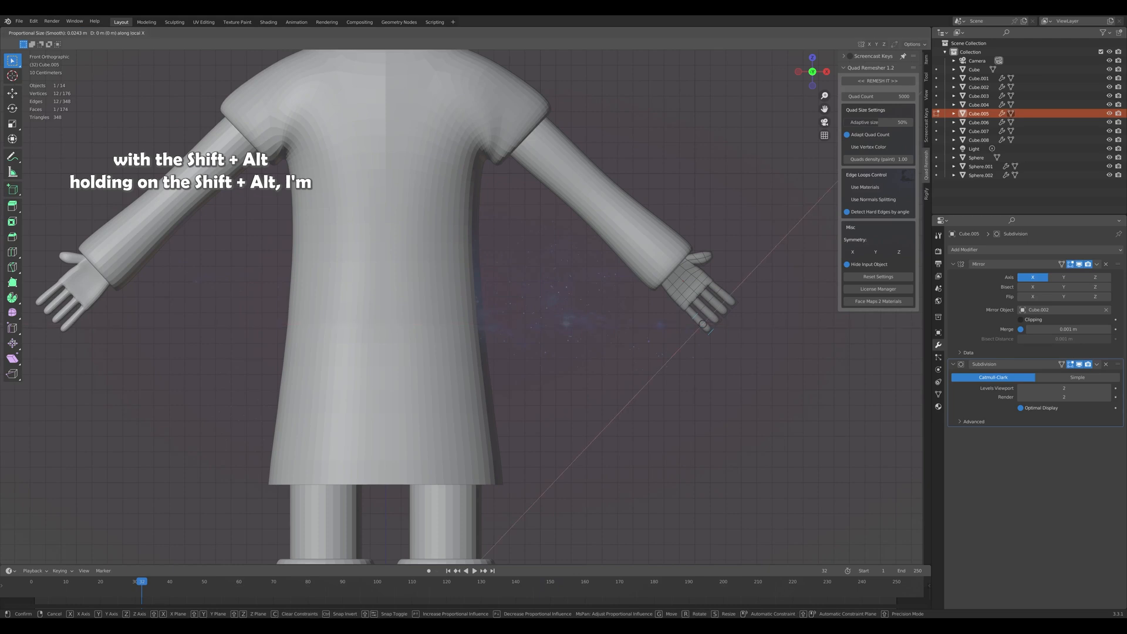
key(z)
key(z)
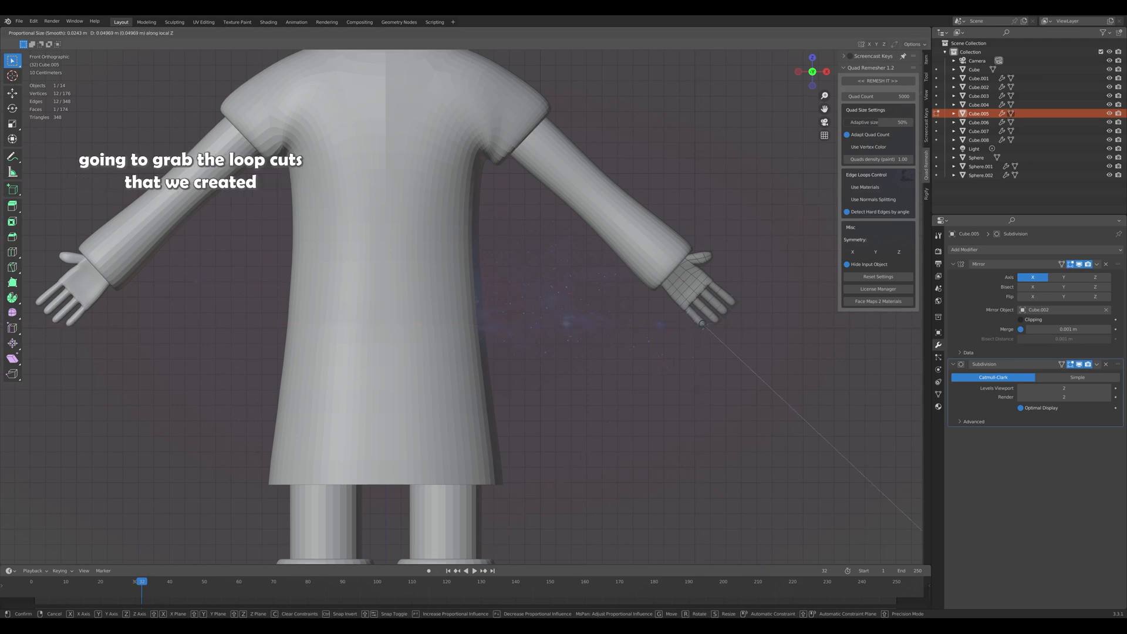
click(713, 330)
Shorten the ring finger by selecting its fingertip edge loops and moving them toward the palm along local Z.
shift+middle_drag(824, 287, 757, 314)
scroll(757, 315, up, 4)
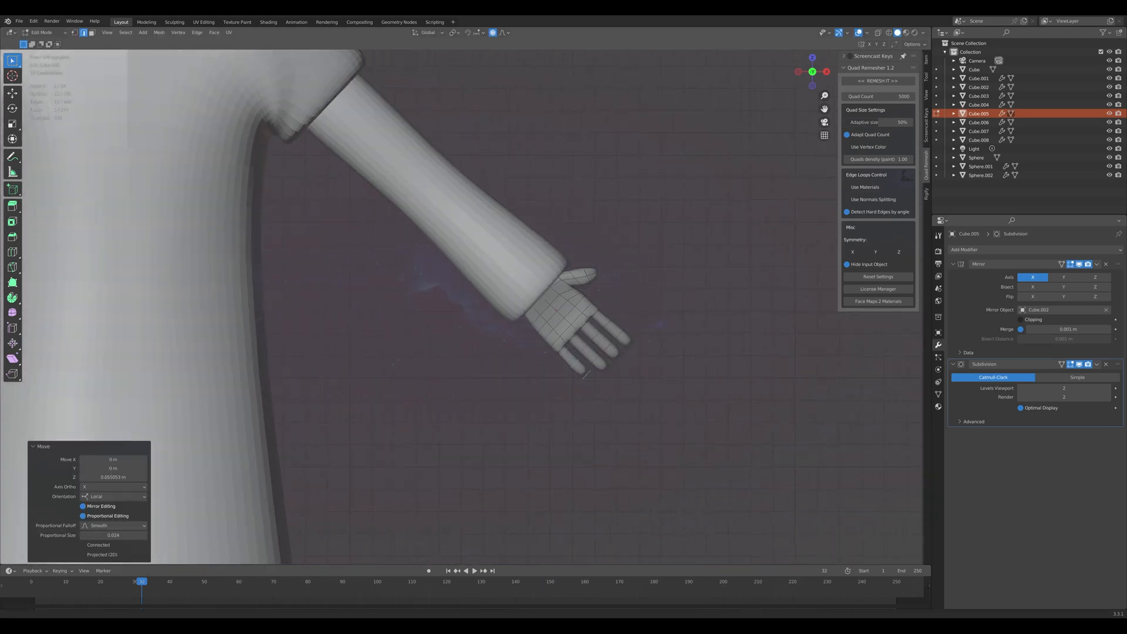
click(491, 358)
alt+click(492, 361)
middle_drag(511, 370, 473, 353)
alt+shift+click(504, 371)
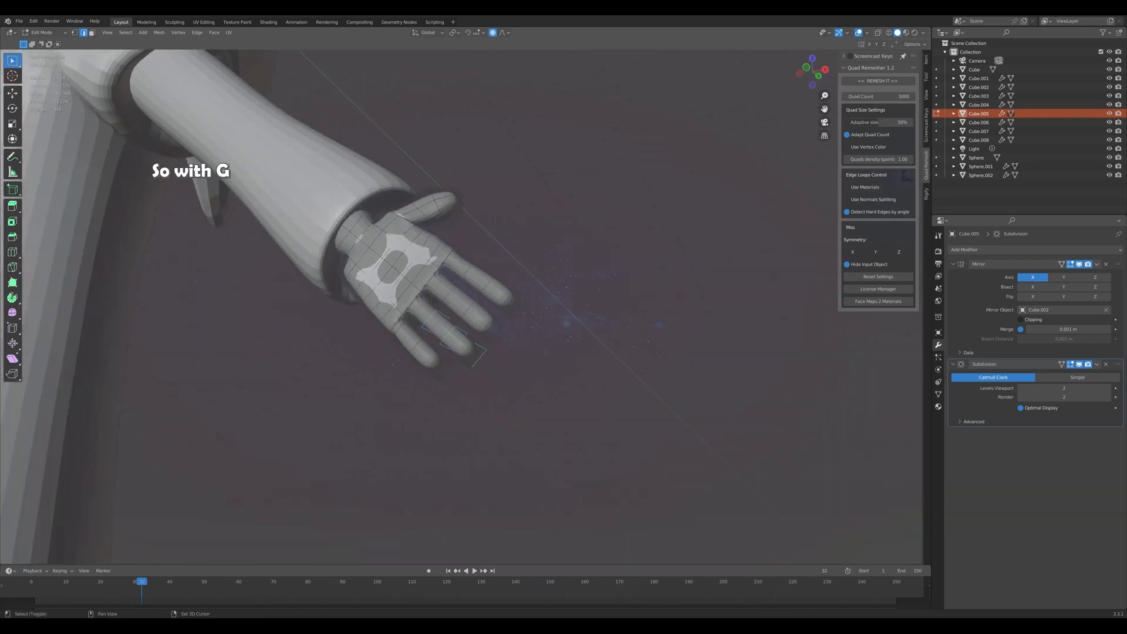
key(KP_1)
key(g)
key(z)
key(z)
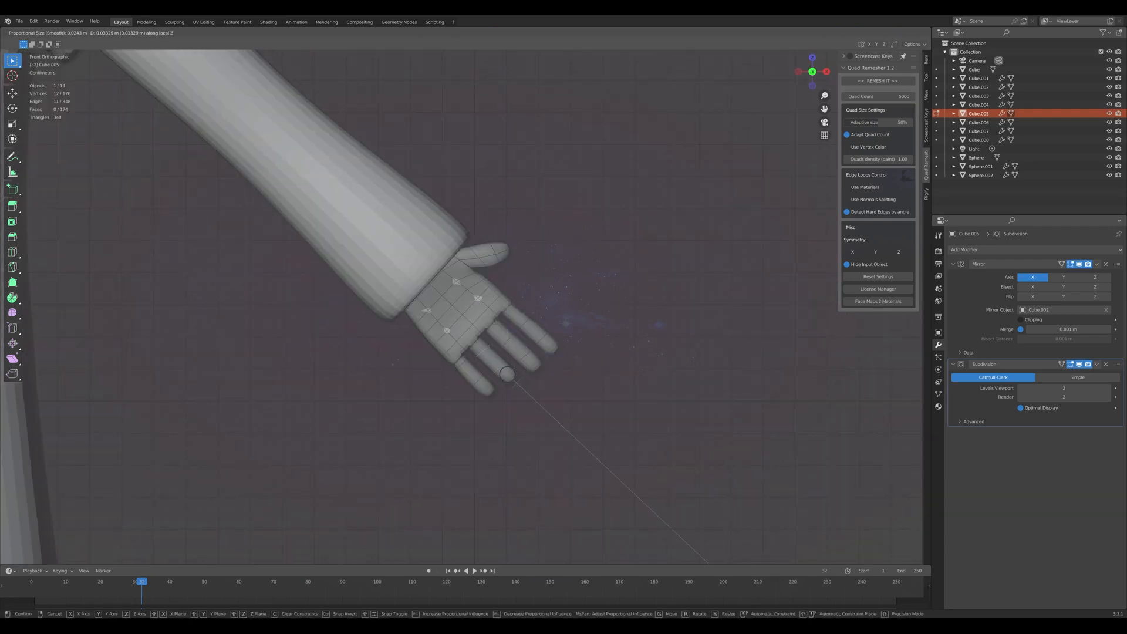
click(510, 378)
Lengthen the ring finger slightly by moving its fingertip loops back out about 0.013 m along local Z.
key(g)
key(z)
key(z)
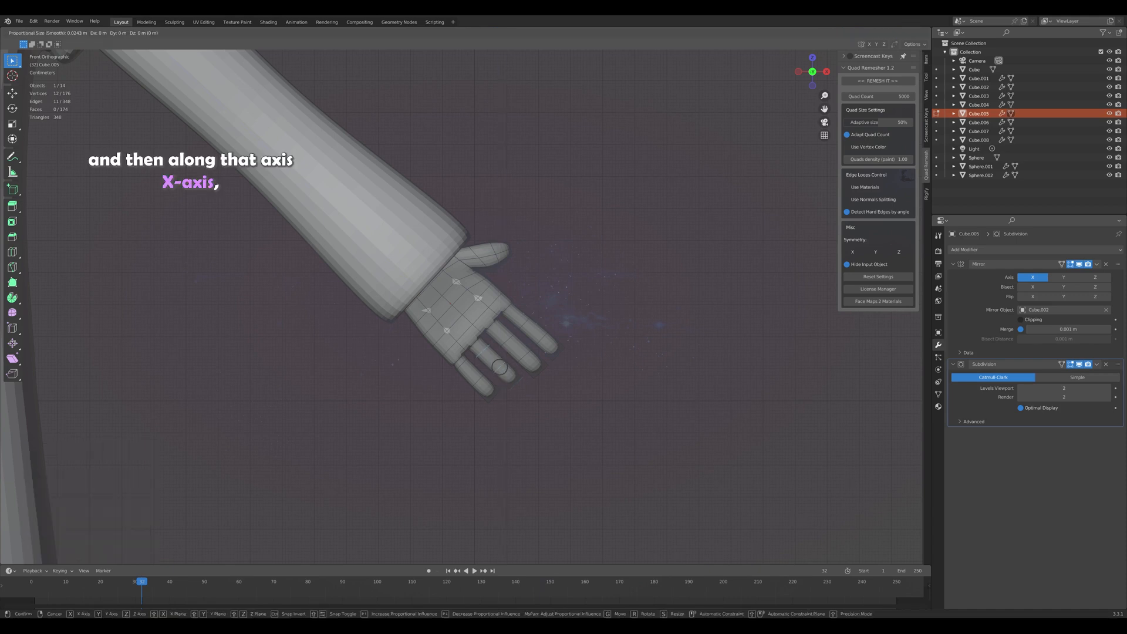
key(Return)
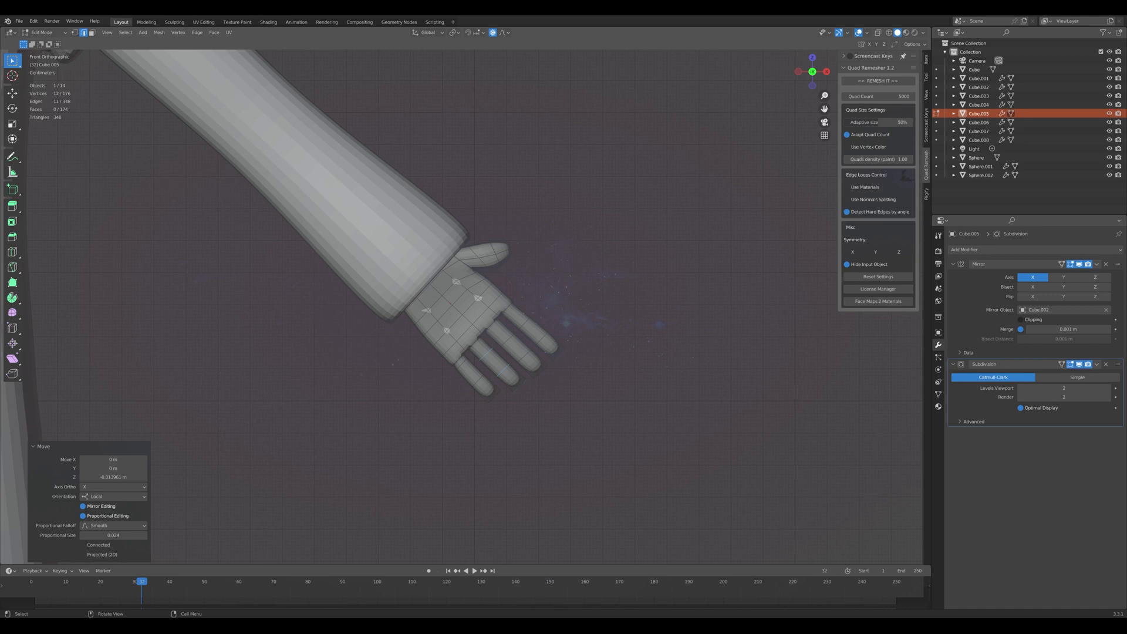
Shorten the index finger by moving its fingertip edge loops about 0.04 m toward the palm along local Z.
alt+click(481, 351)
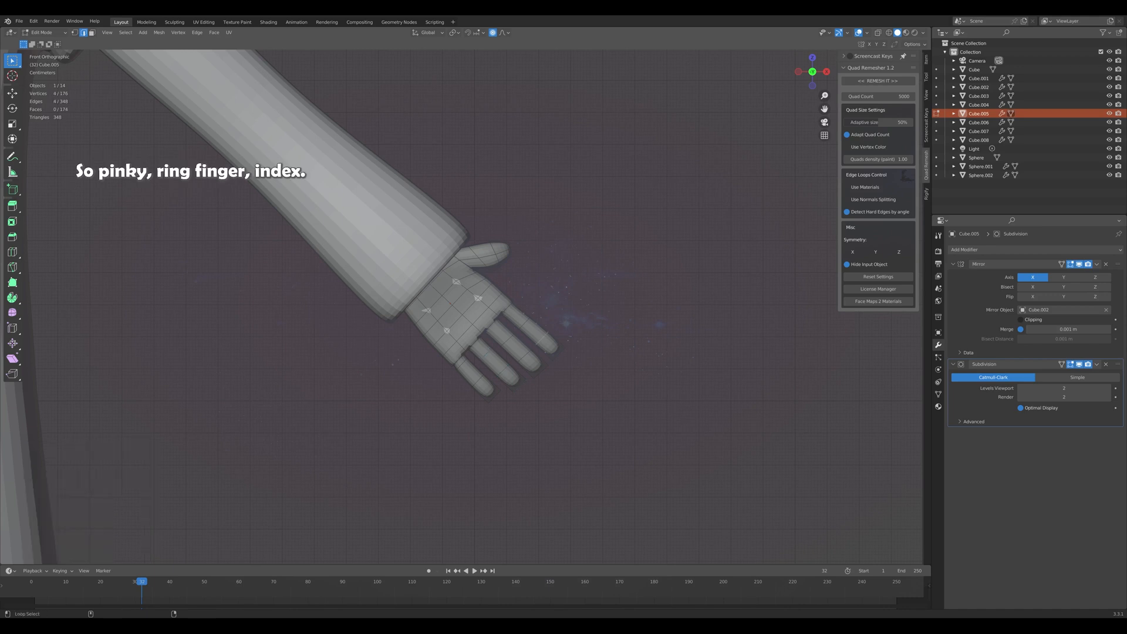
middle_drag(542, 339, 493, 338)
alt+shift+click(491, 343)
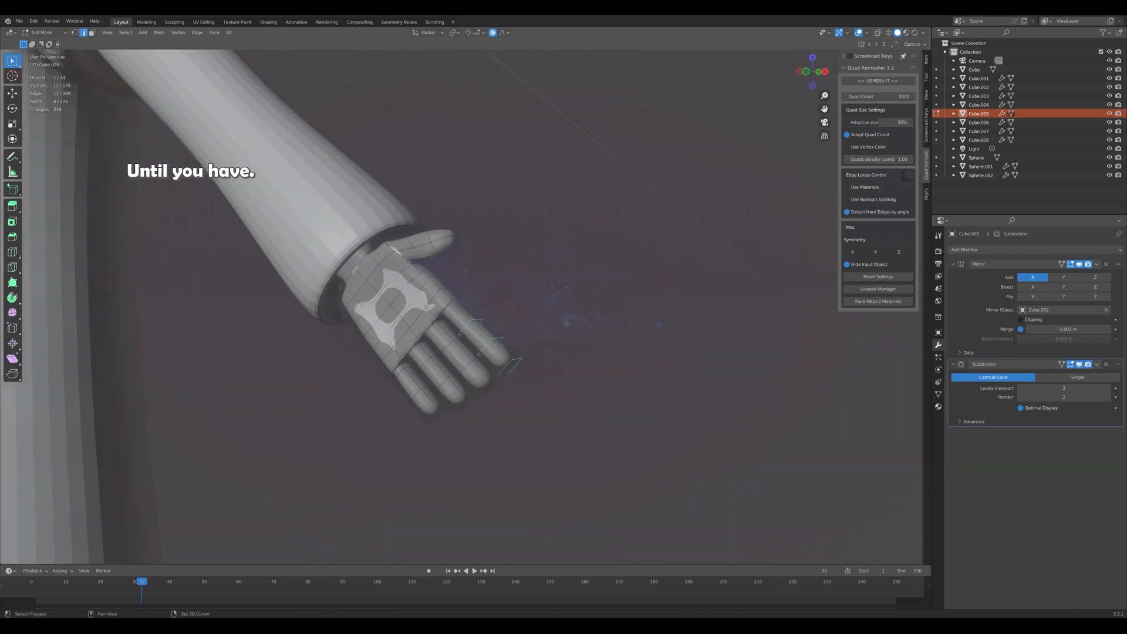
key(KP_1)
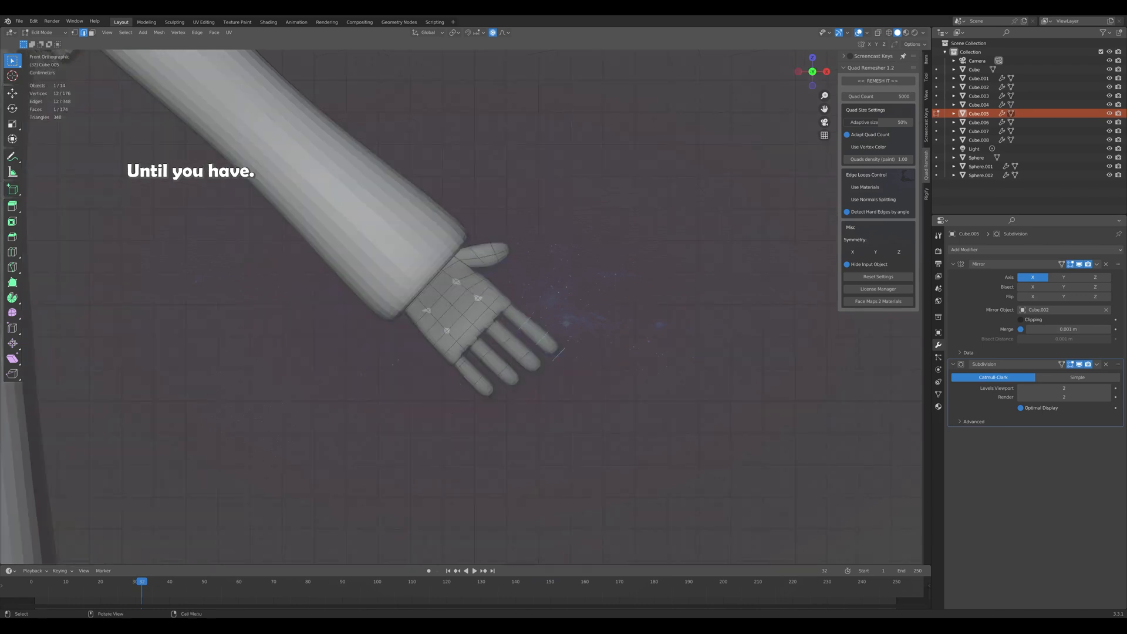
key(g)
key(z)
key(z)
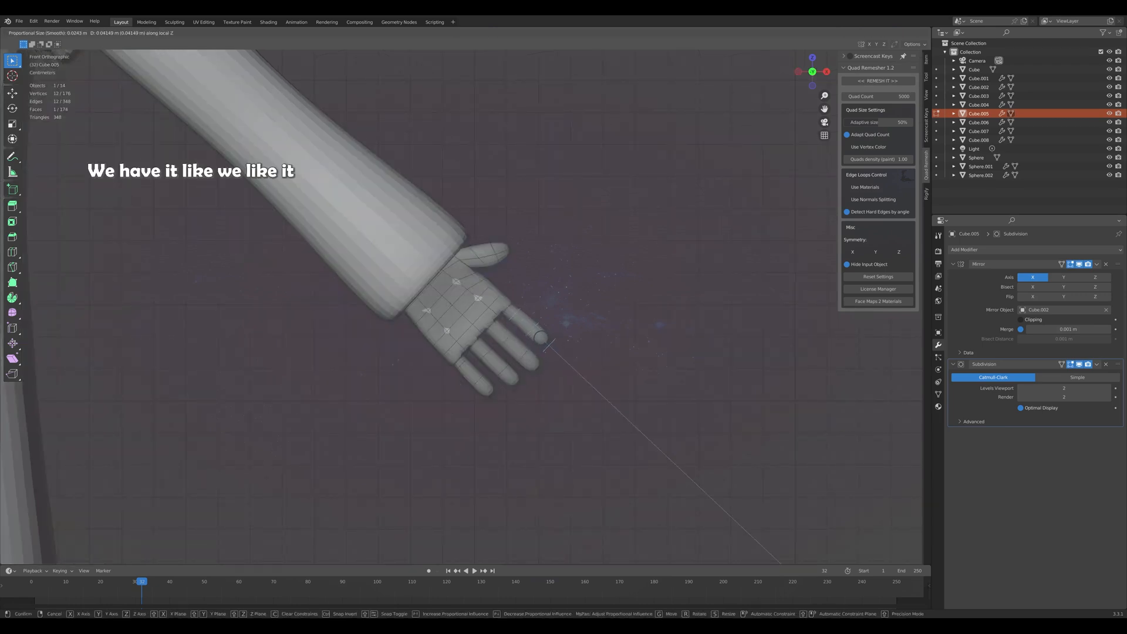
key(Return)
Scale the pinky's middle edge loops along local Z to about 0.51 with proportional editing.
click(533, 330)
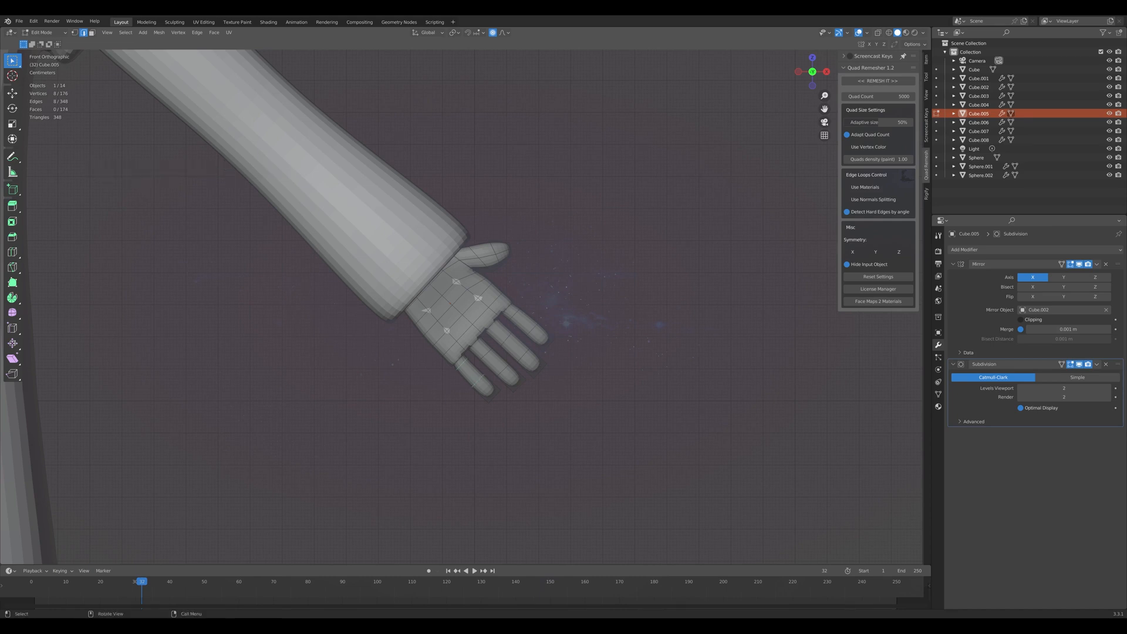
key(s)
key(z)
key(z)
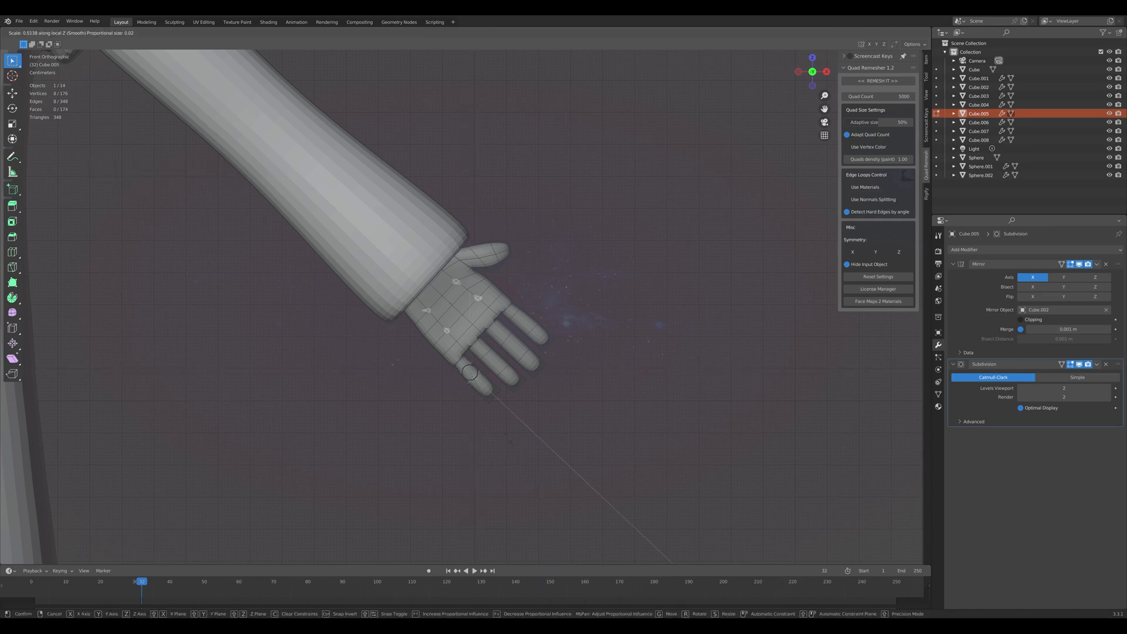
click(508, 437)
Move the pinky's fingertip loops about 0.013 m inward along local Z and rotate them about 6.5° around global Y.
middle_drag(509, 437, 424, 381)
alt+shift+click(471, 401)
alt+shift+click(410, 377)
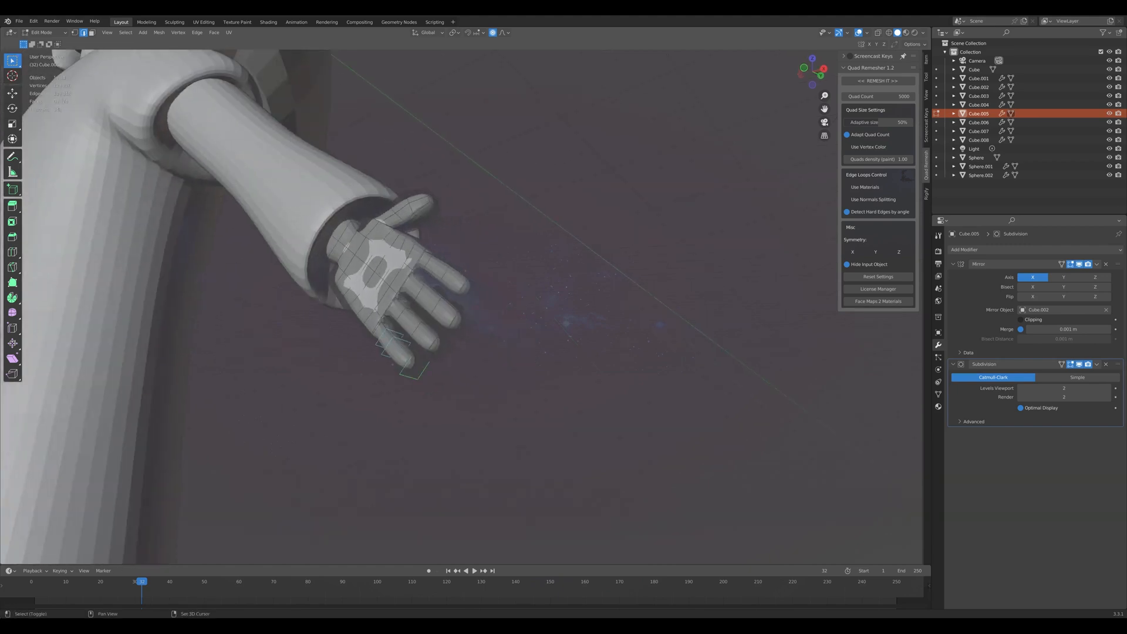
key(KP_1)
key(g)
key(z)
key(z)
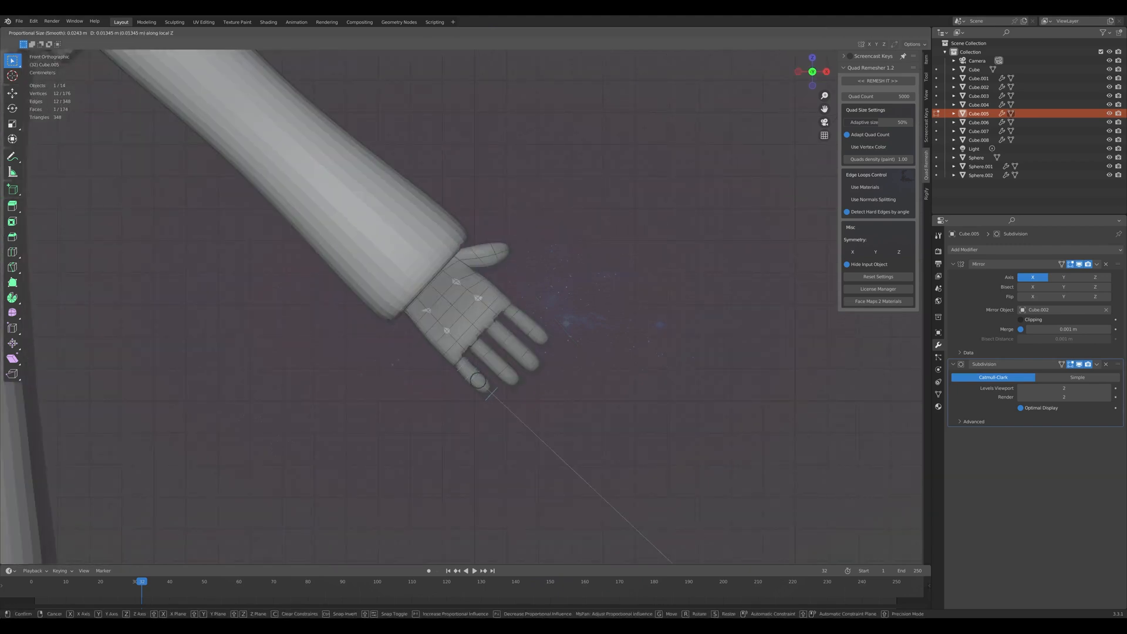
key(Return)
key(r)
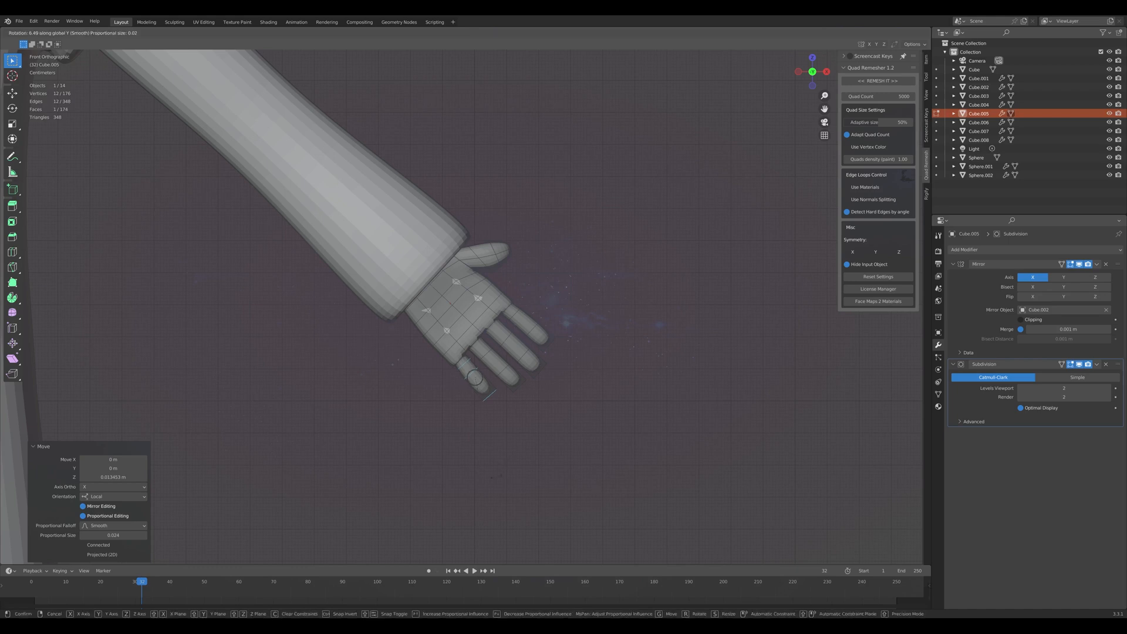
key(Return)
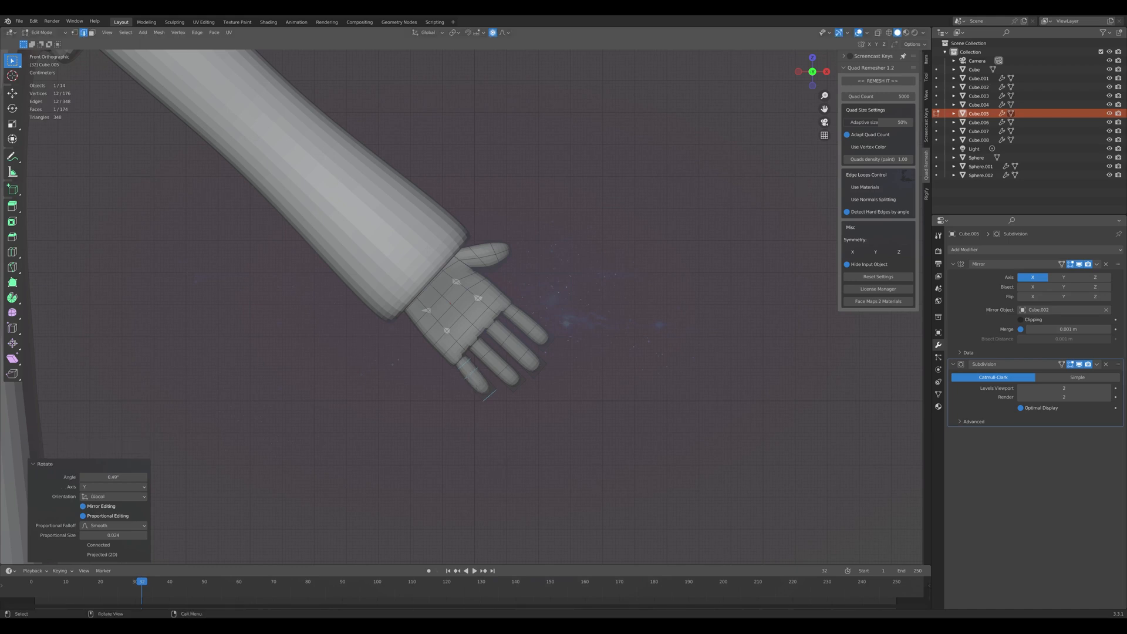
Shorten the middle finger by moving its fingertip edge loops about 0.009 m toward the palm along local Z.
scroll(470, 308, down, 2)
middle_drag(470, 308, 500, 305)
key(KP_1)
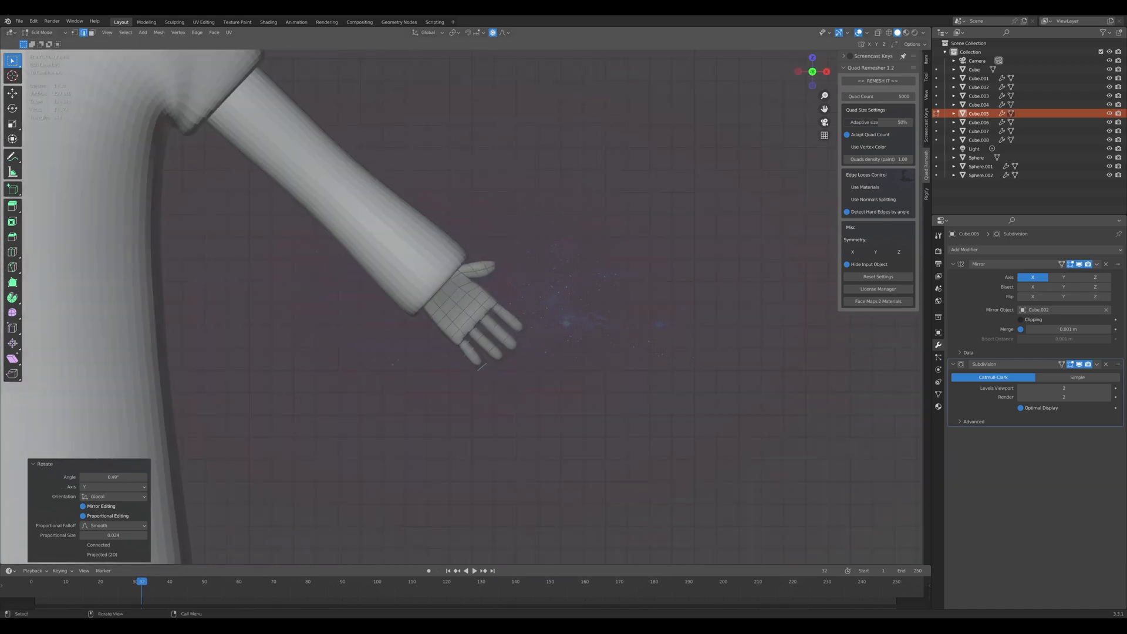
scroll(470, 308, up, 1)
middle_drag(517, 357, 481, 354)
click(482, 363)
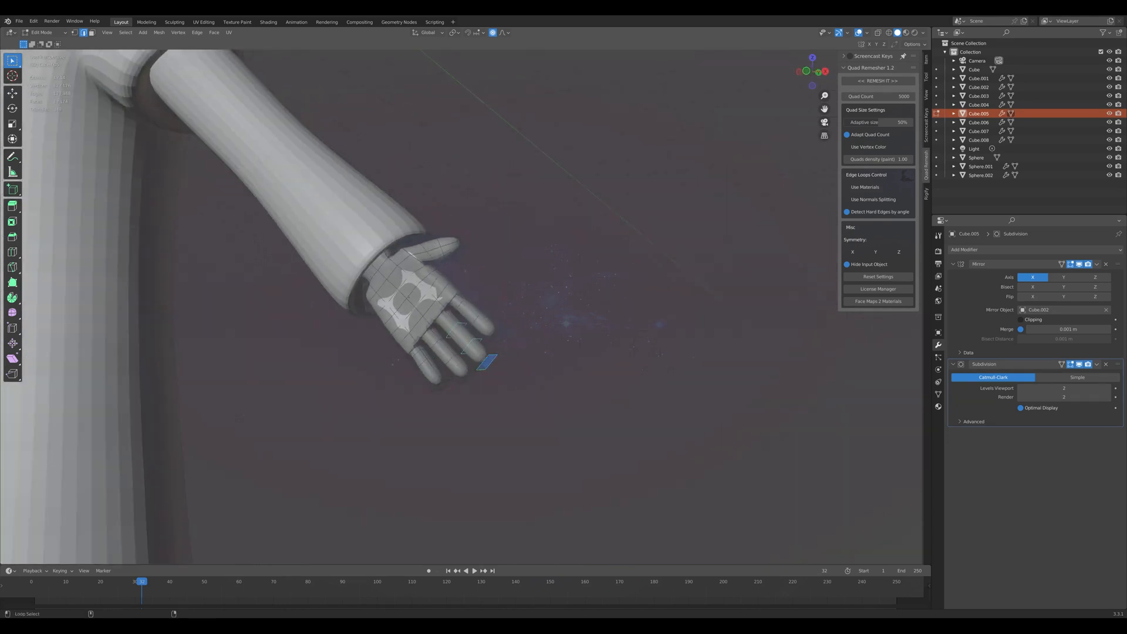
key(KP_1)
key(g)
key(z)
key(z)
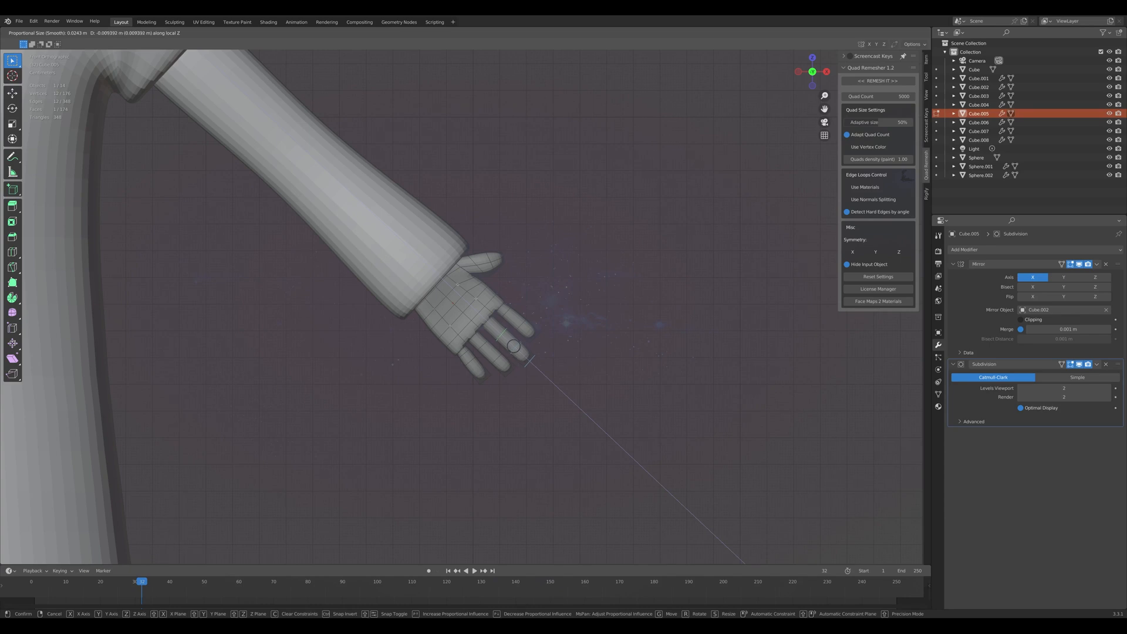
key(Return)
Return to Object Mode, check the hands against the full figure, and save the Blender file.
scroll(464, 305, down, 6)
key(Tab)
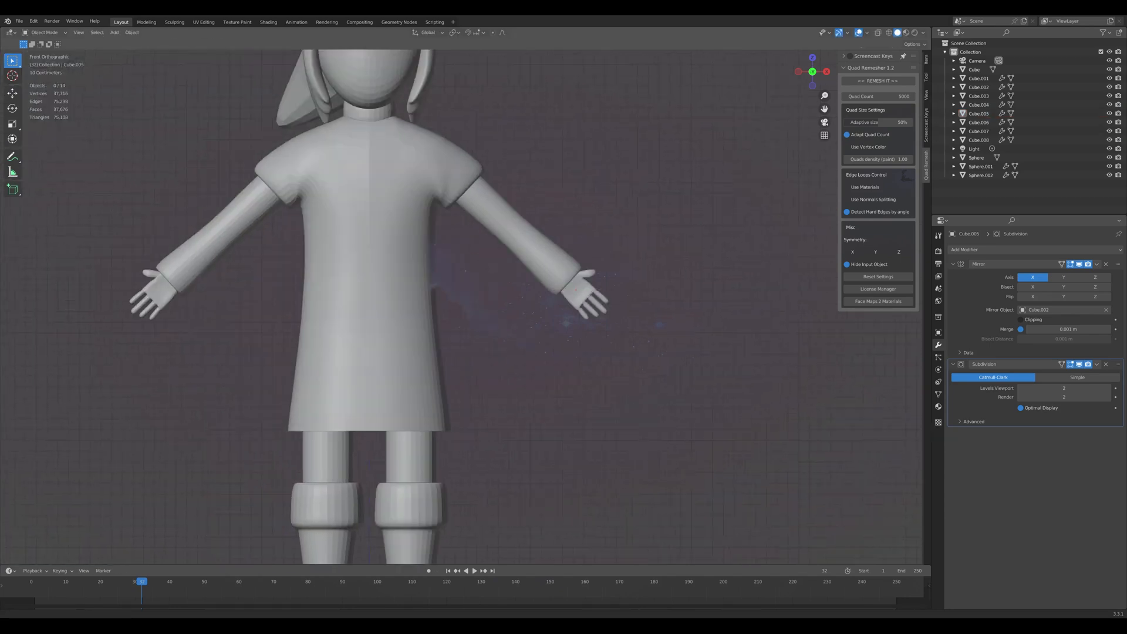
key(ctrl+s)
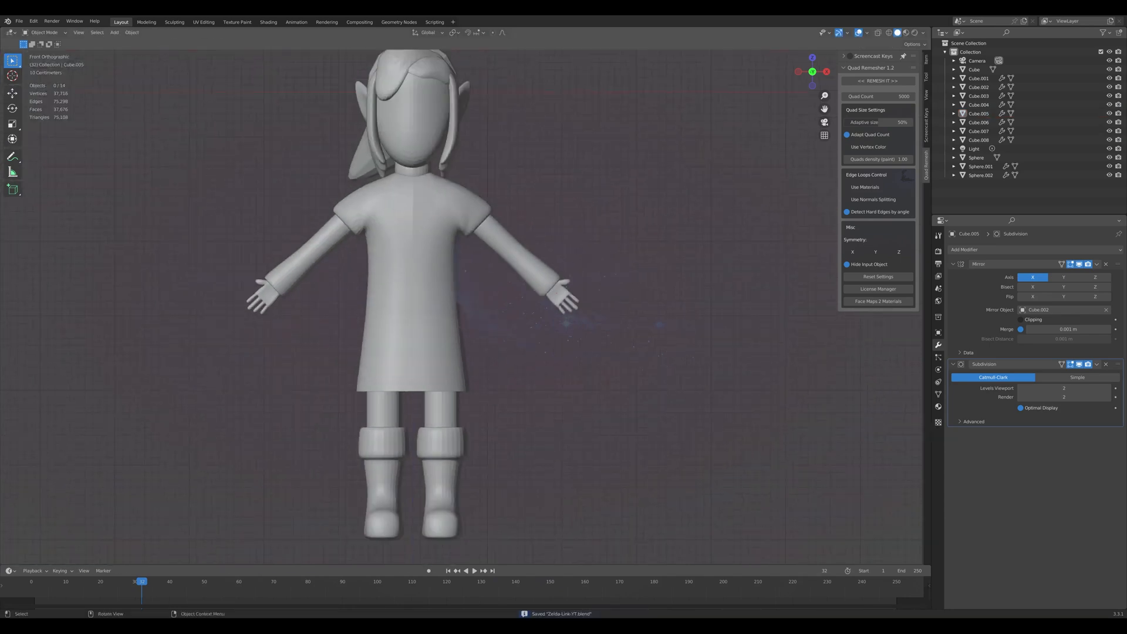
scroll(464, 306, down, 1)
shift+middle_drag(464, 305, 507, 316)
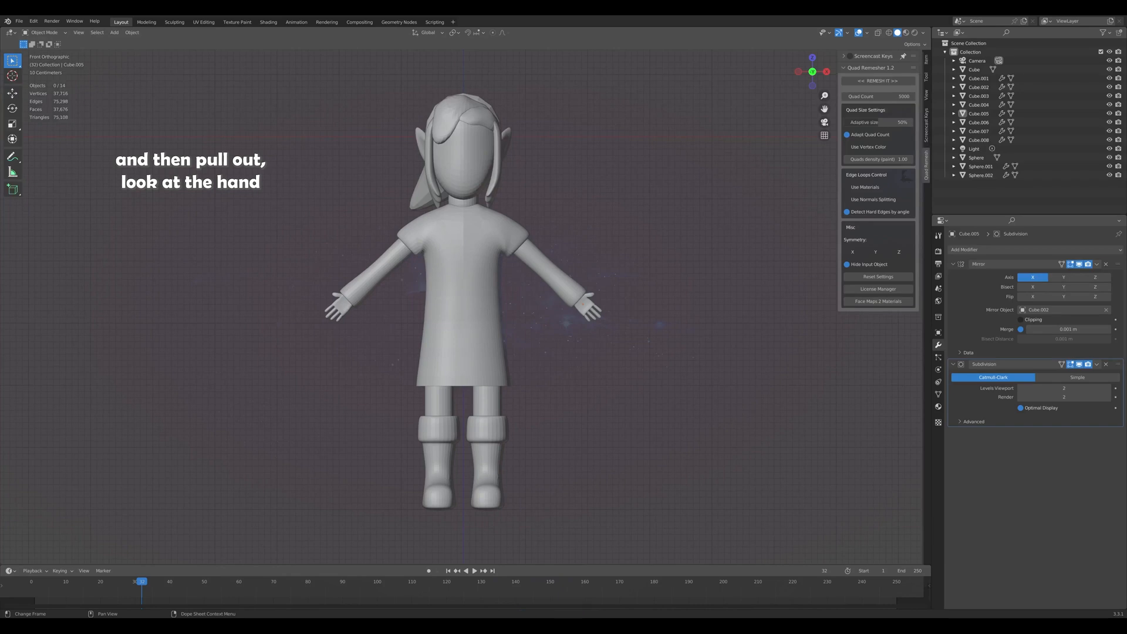
key(ctrl+s)
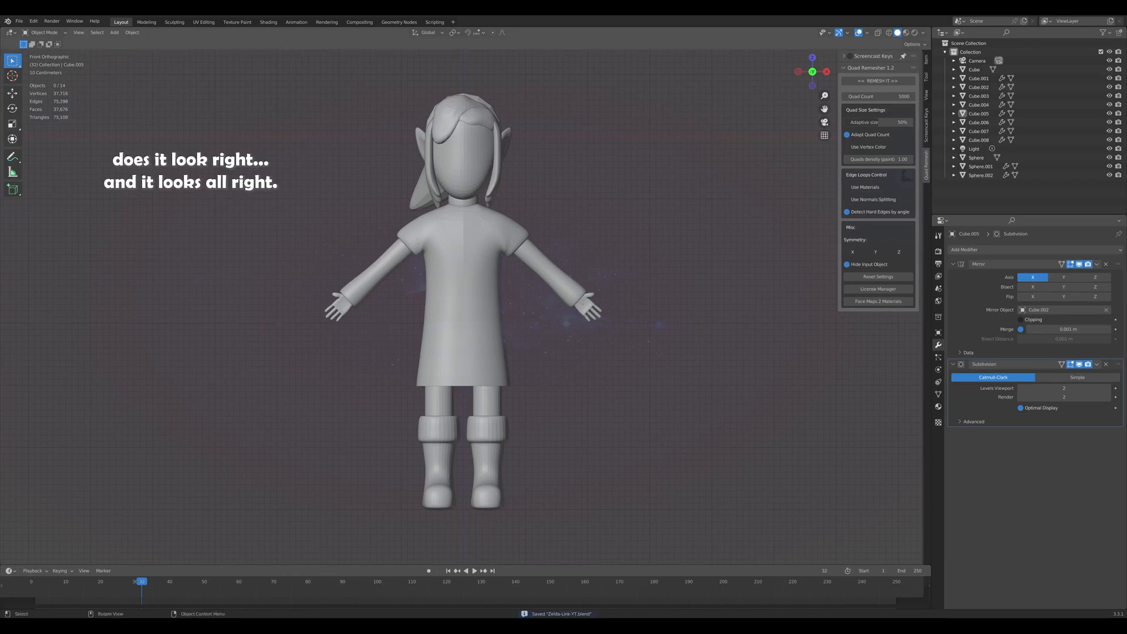
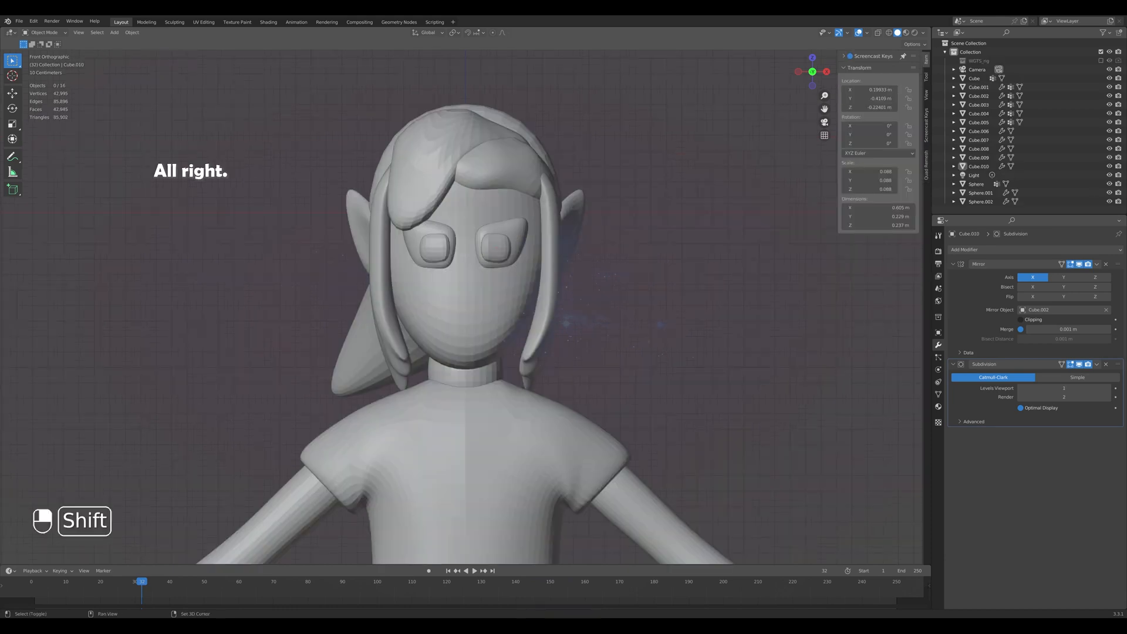
Add a cube for the nose, scale it to 0.2, and lower it about 0.37 m along Z to nose height.
key(shift+a)
click(669, 316)
key(s)
click(486, 247)
key(g)
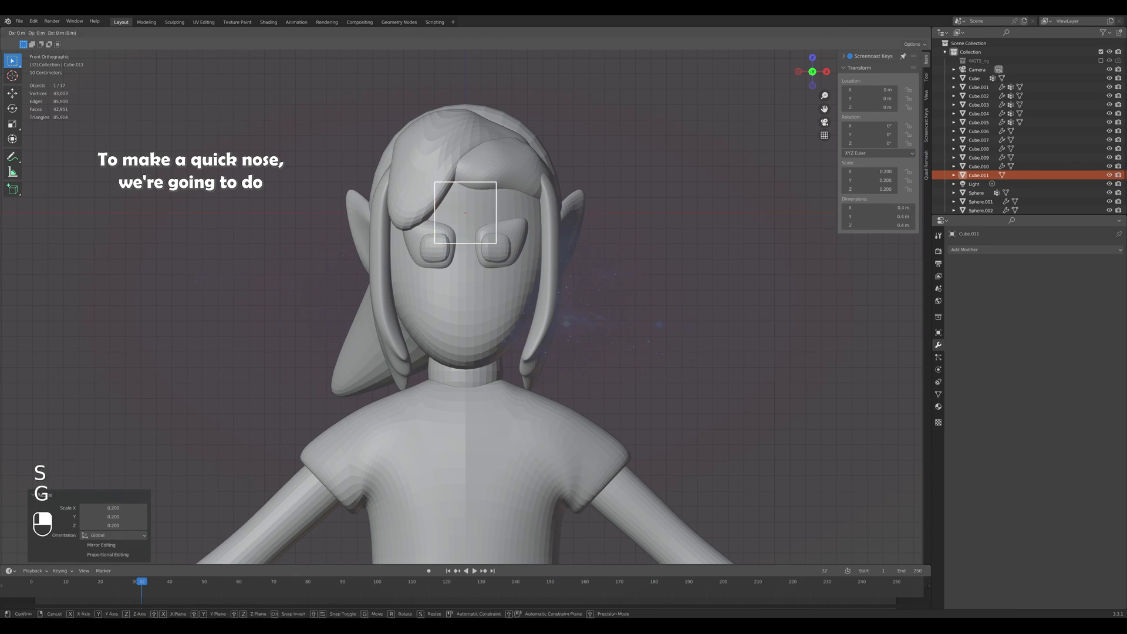
middle_click(486, 249)
click(486, 305)
Move the nose cube forward along the Y axis so it sits at the front of the face.
middle_drag(486, 305, 426, 331)
key(g)
middle_click(405, 338)
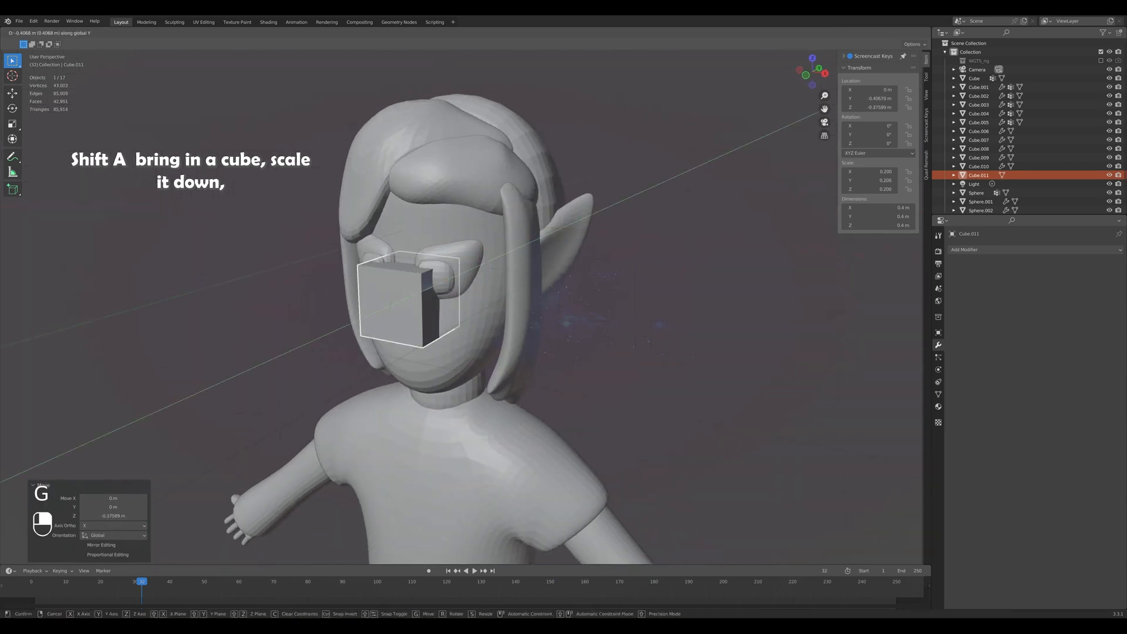
click(375, 352)
Taper the nose cube in Edit Mode by scaling its two top side edges along X to about 0.26.
key(Tab)
click(414, 278)
key(2)
click(422, 274)
shift+click(359, 266)
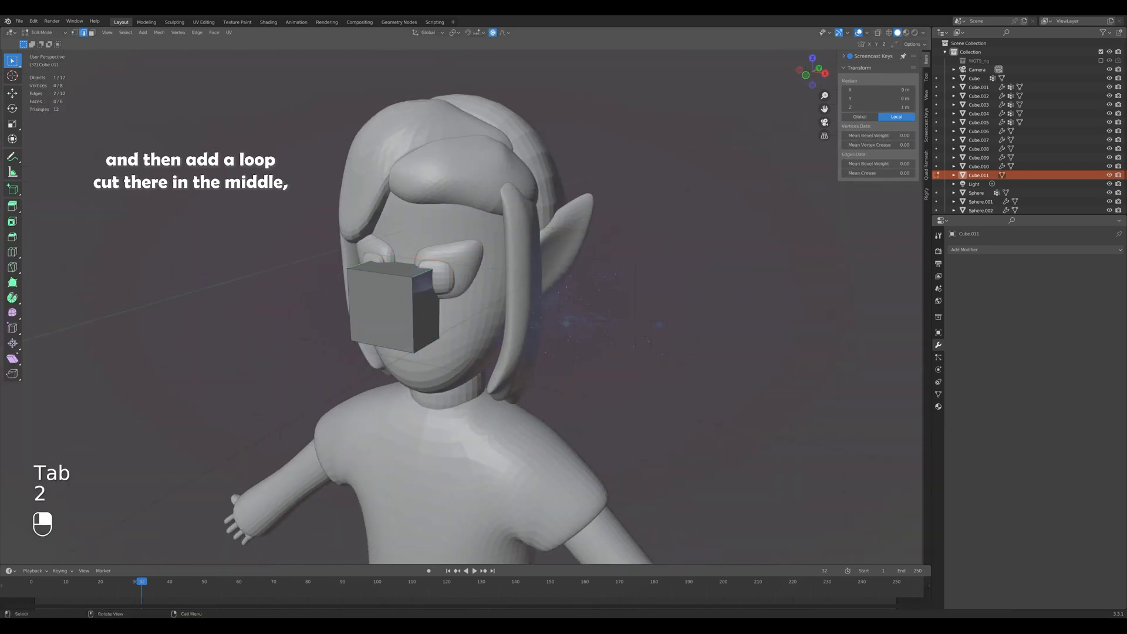
key(s)
middle_click(365, 266)
click(382, 269)
Cut a centred vertical loop down the middle of the nose cube and reposition its lower front vertex.
key(ctrl+r)
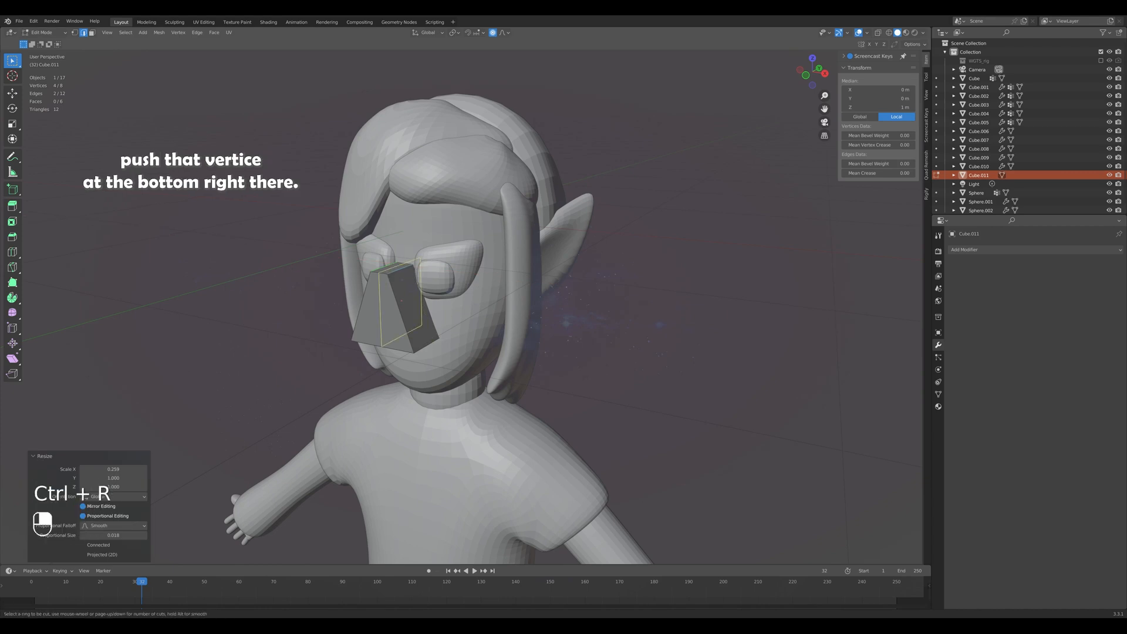
click(385, 338)
right_click(385, 338)
scroll(384, 338, up, 1)
middle_drag(385, 338, 341, 352)
key(1)
click(370, 262)
key(g)
middle_click(361, 323)
click(352, 325)
Thin the whole nose object along the Y axis to about 0.54 of its depth.
key(Tab)
key(s)
middle_click(343, 358)
click(344, 351)
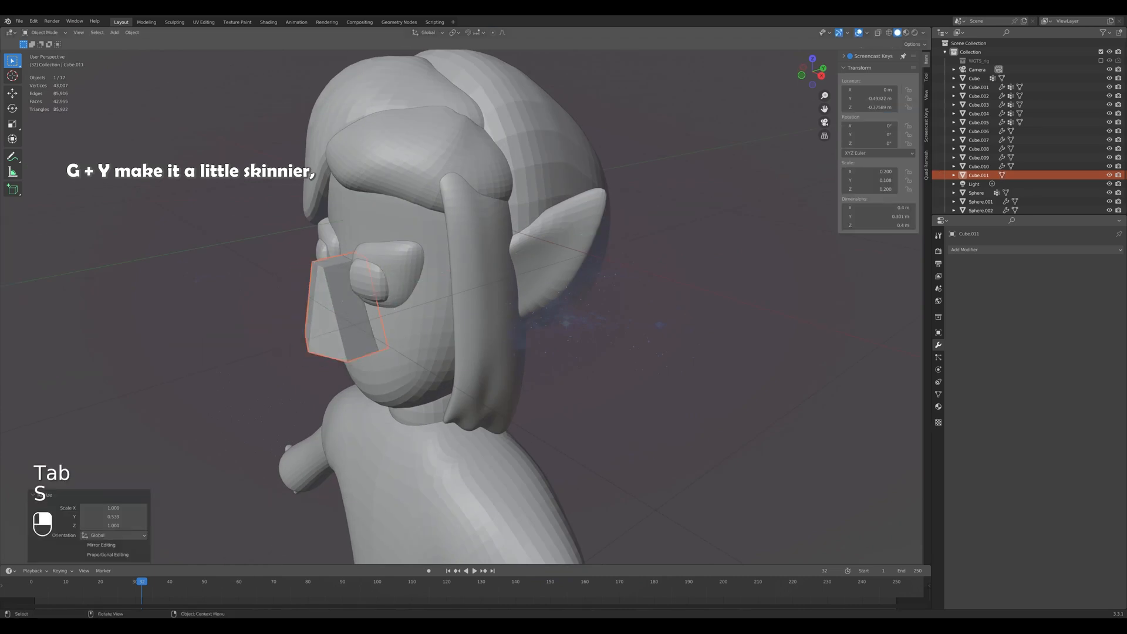
Move the nose's top front vertices back along Y by about 0.11 m so the bridge slopes into the face.
key(Tab)
drag(295, 255, 326, 279)
key(g)
middle_click(335, 280)
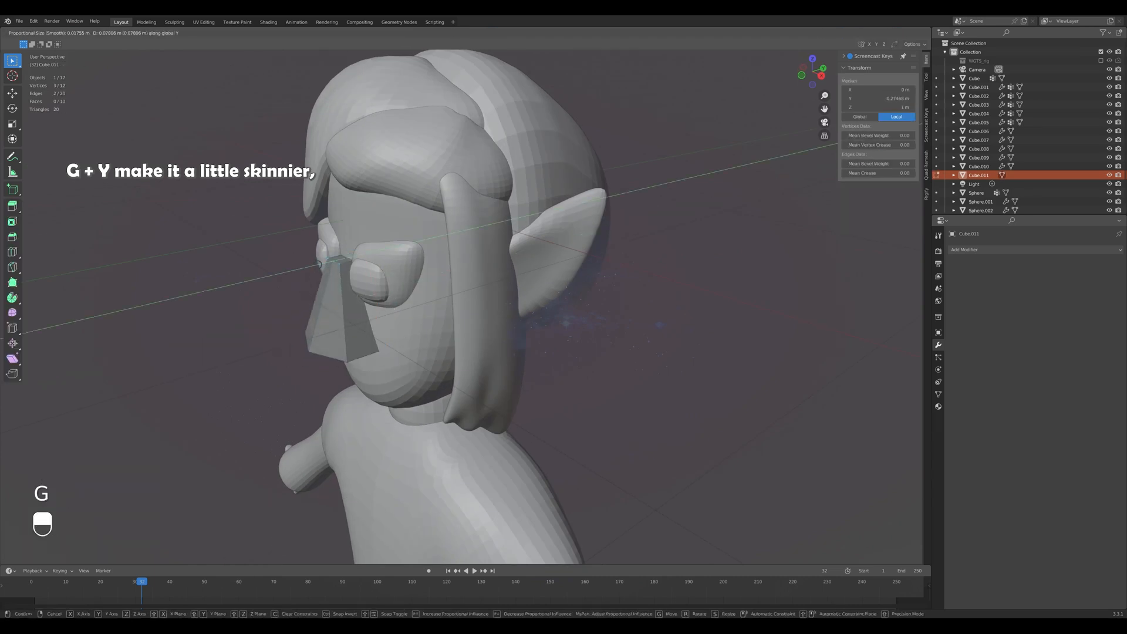
click(341, 281)
Add a Subdivision Surface modifier to the nose and return to Object Mode.
scroll(347, 288, down, 2)
click(998, 250)
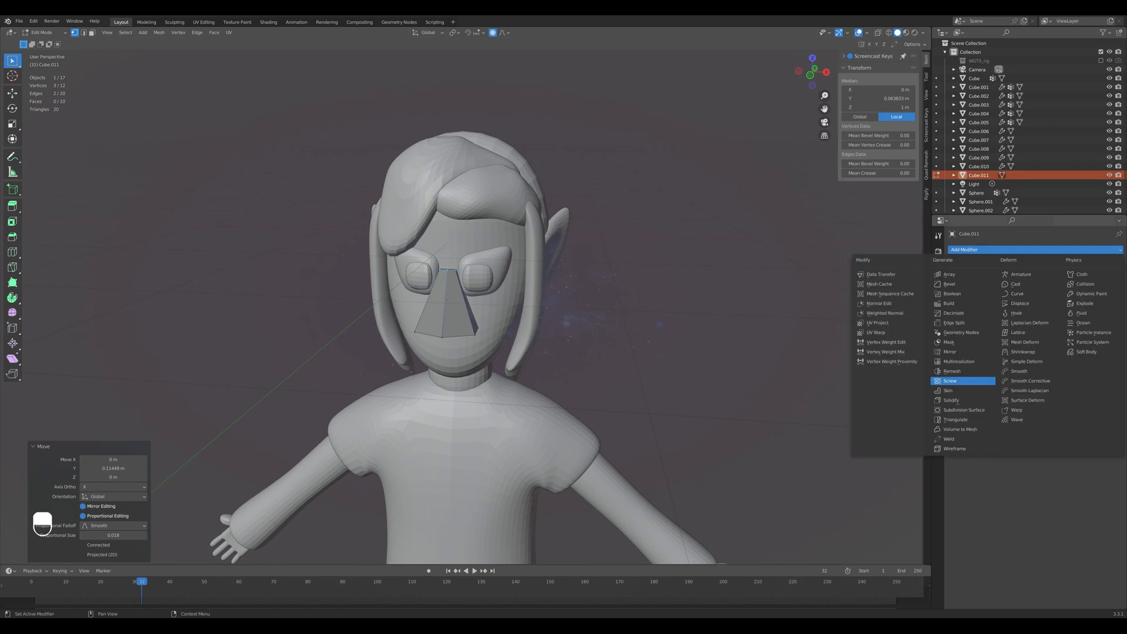
click(963, 411)
key(Tab)
Add two horizontal loop cuts around the nose and spread them apart along Z by about 1.4.
key(KP_1)
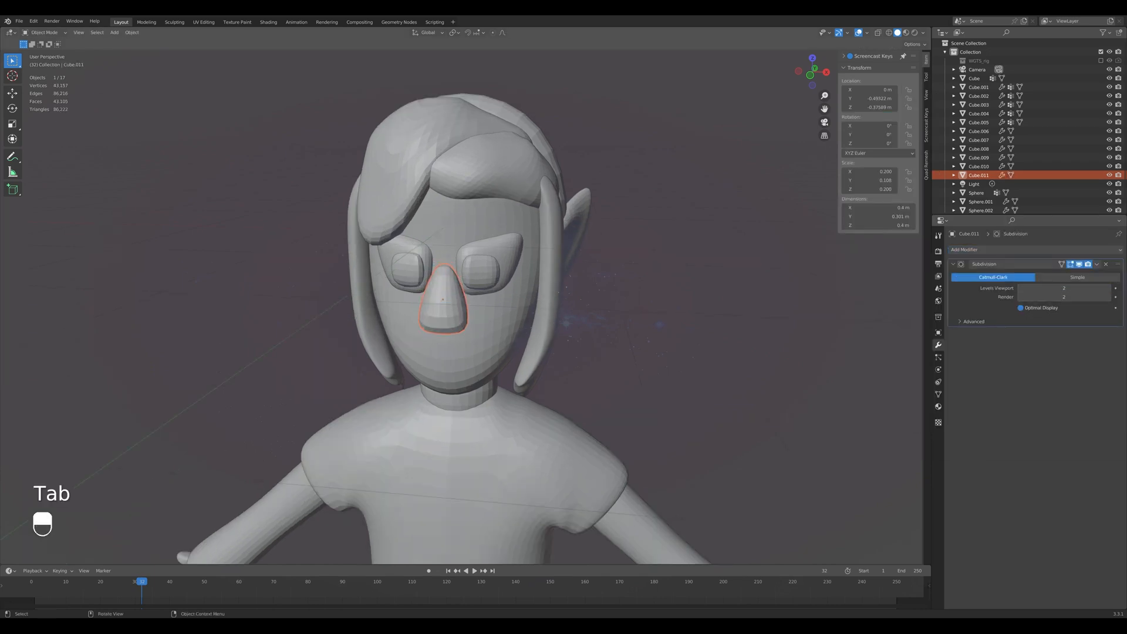
key(Tab)
key(ctrl+r)
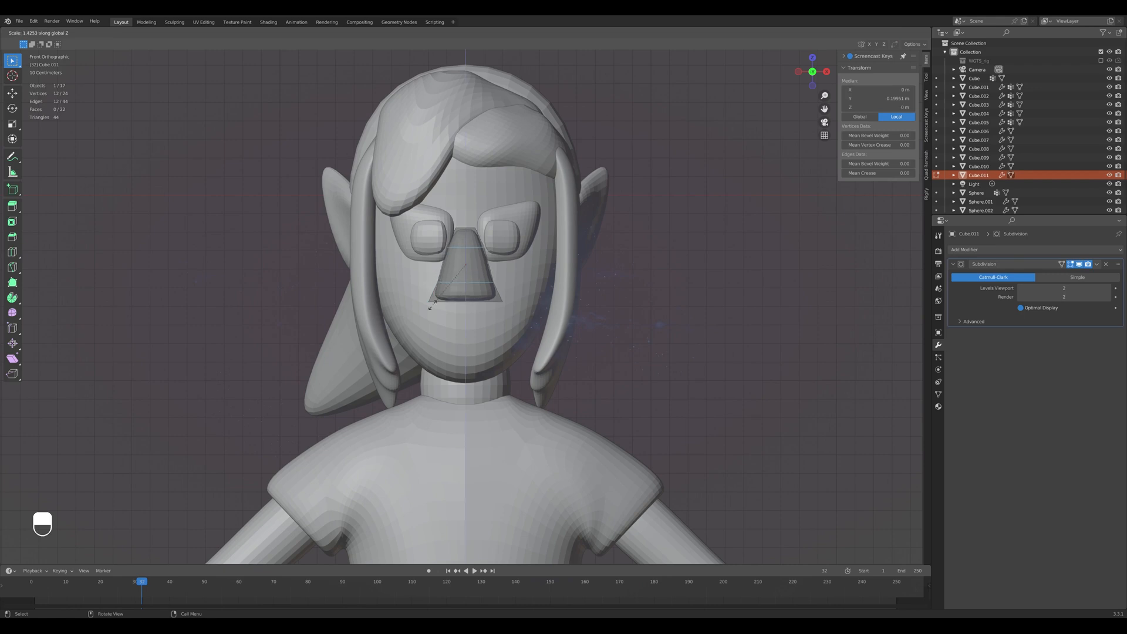
click(436, 287)
key(Tab)
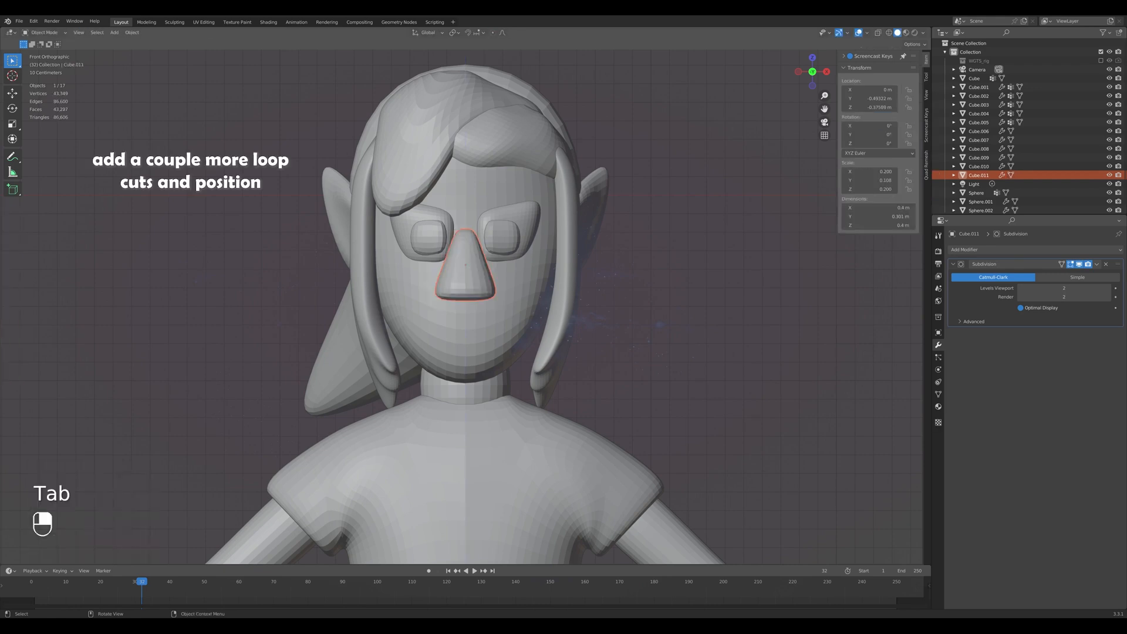
Narrow the nose along X to about 0.64 and push it back along Y about 0.04 m into the face.
key(s)
key(x)
click(523, 318)
key(KP_3)
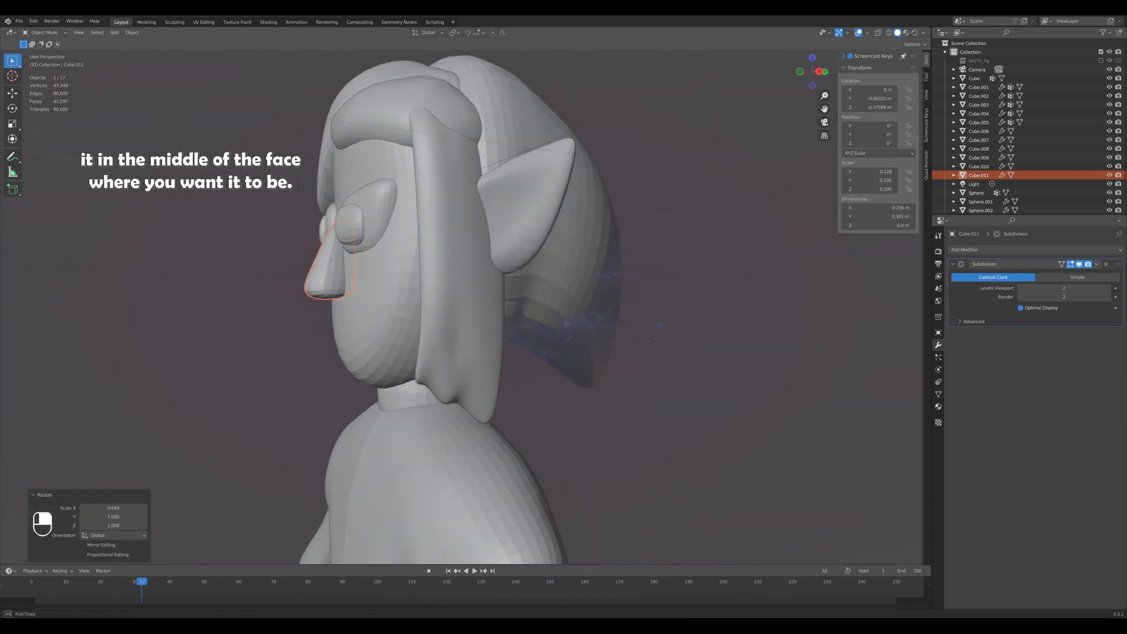
key(g)
key(KP_1)
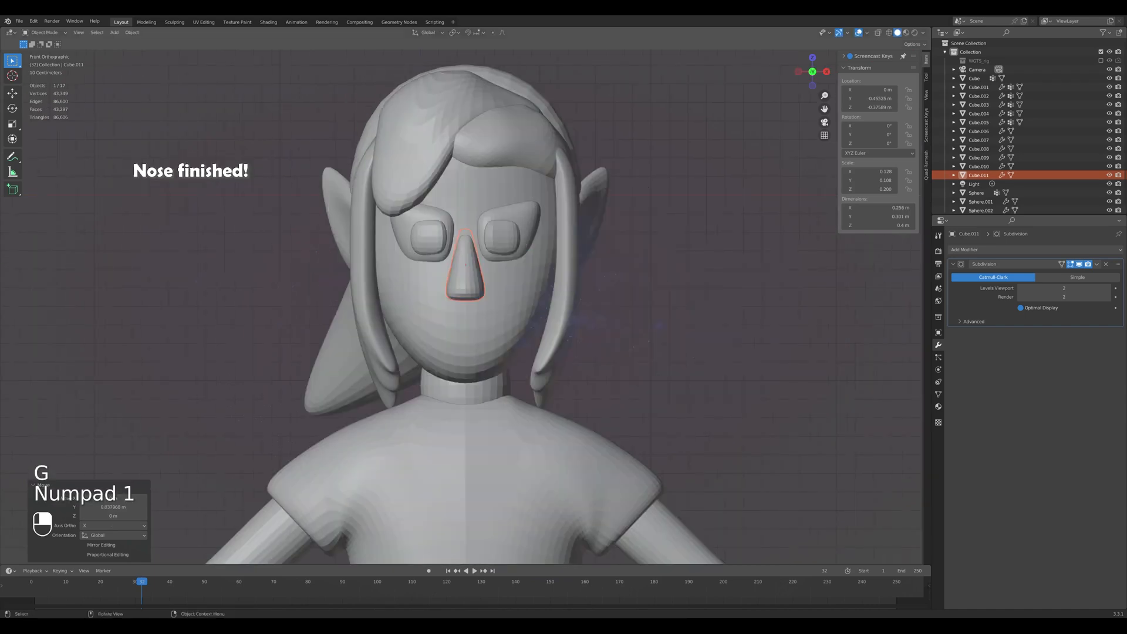
Narrow the nose further along X to about 0.22 m wide and raise it about 0.03 m along Z.
key(s)
key(x)
click(549, 310)
key(g)
key(z)
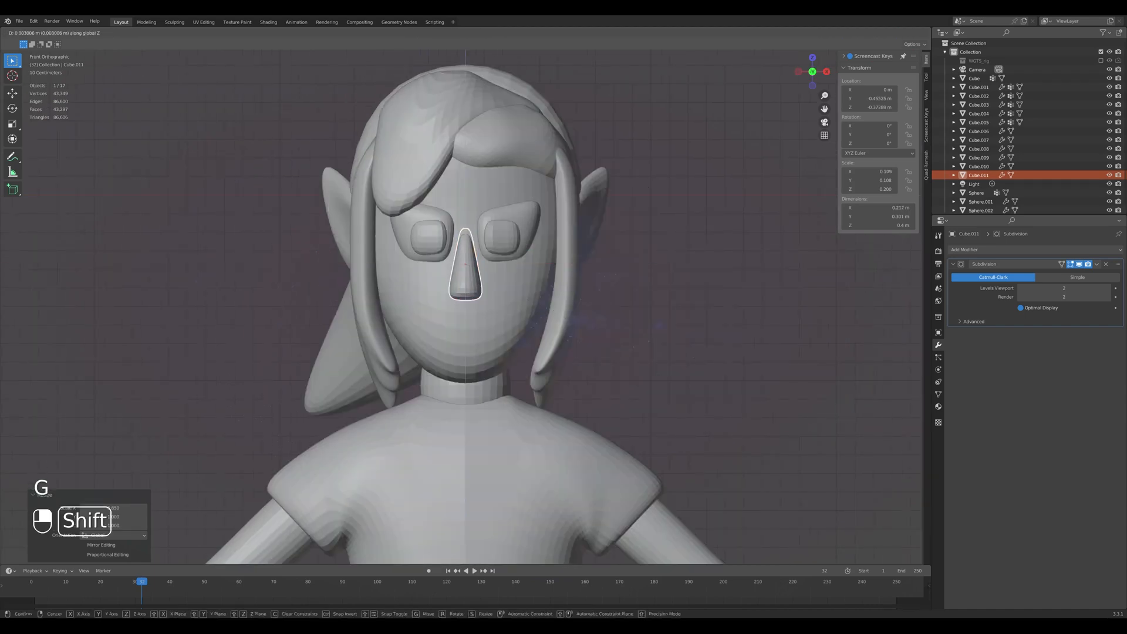
click(548, 298)
click(652, 315)
middle_drag(652, 314, 543, 320)
key(KP_3)
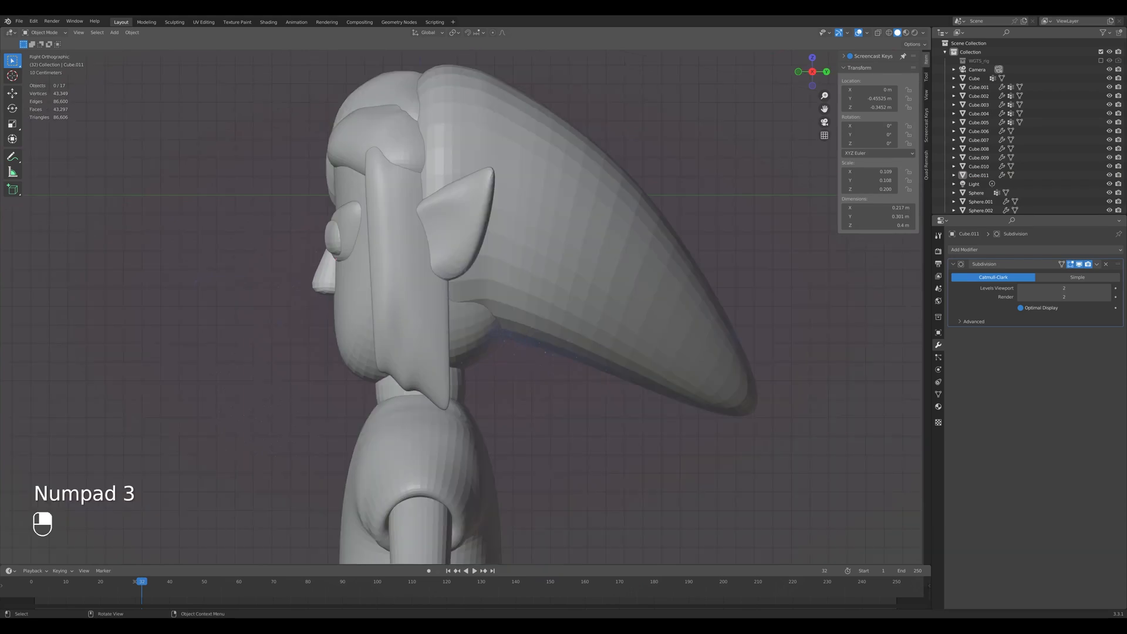
Add a UV sphere to the scene as the base for the mouth.
key(KP_1)
scroll(464, 293, down, 2)
key(shift+a)
mouse_move(528, 323)
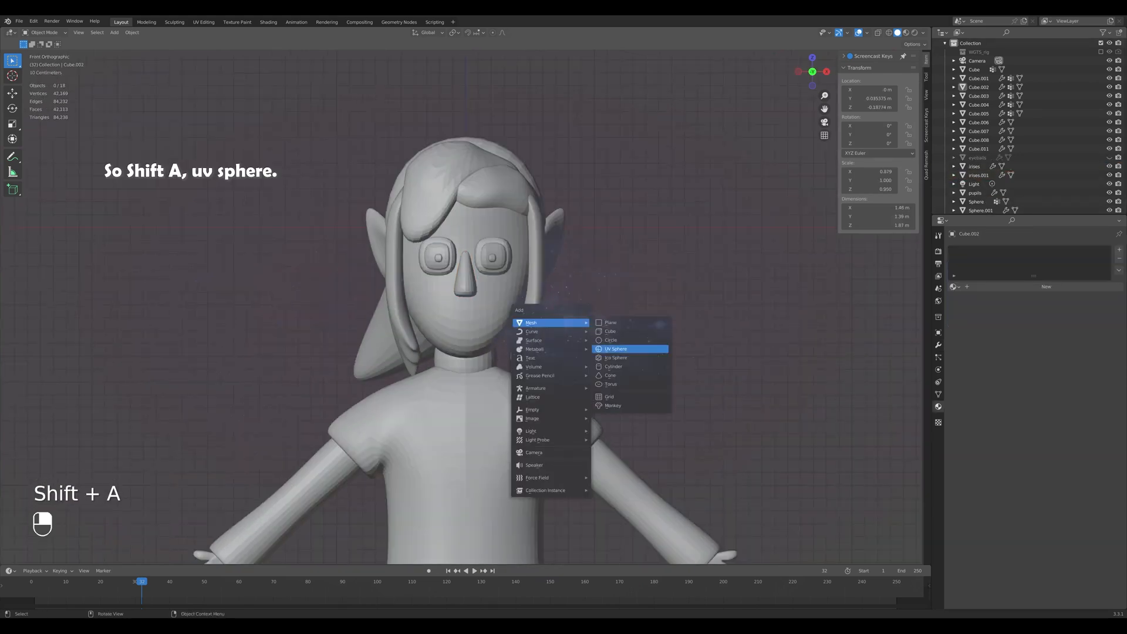
click(629, 349)
Separate the lower half of the sphere into its own object using X-ray selection in Edit Mode.
key(Tab)
key(alt+z)
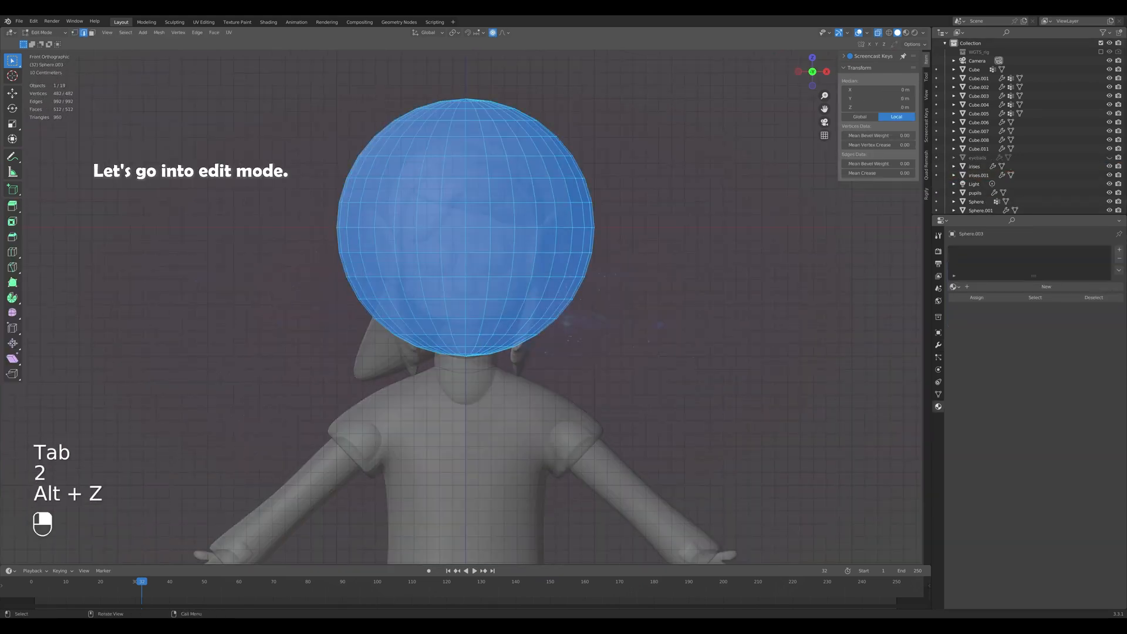
click(222, 193)
drag(222, 194, 483, 300)
click(270, 222)
drag(270, 222, 604, 359)
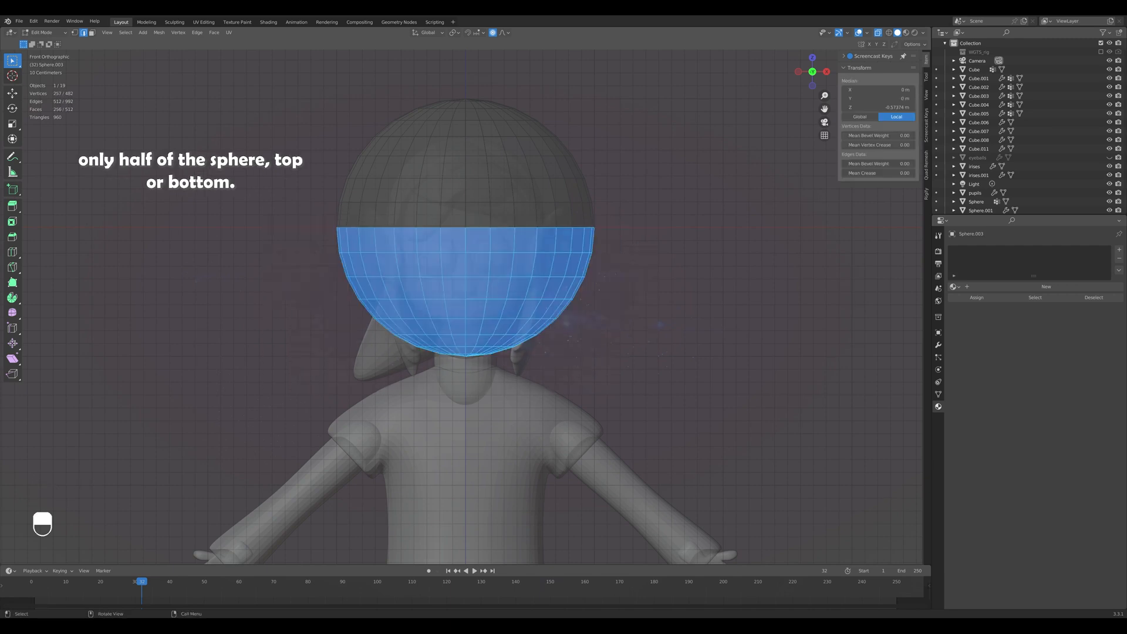
key(p)
click(605, 389)
key(Tab)
key(alt+z)
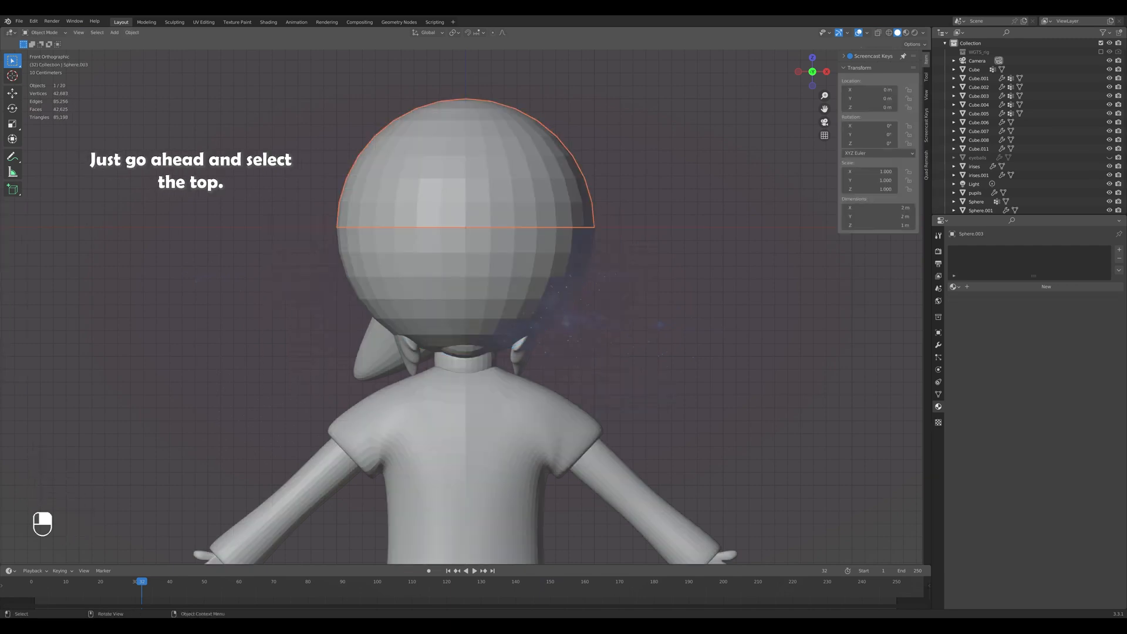
Delete the upper half of the sphere and scale the lower half to about 0.42.
key(x)
click(508, 199)
click(493, 266)
key(s)
click(477, 243)
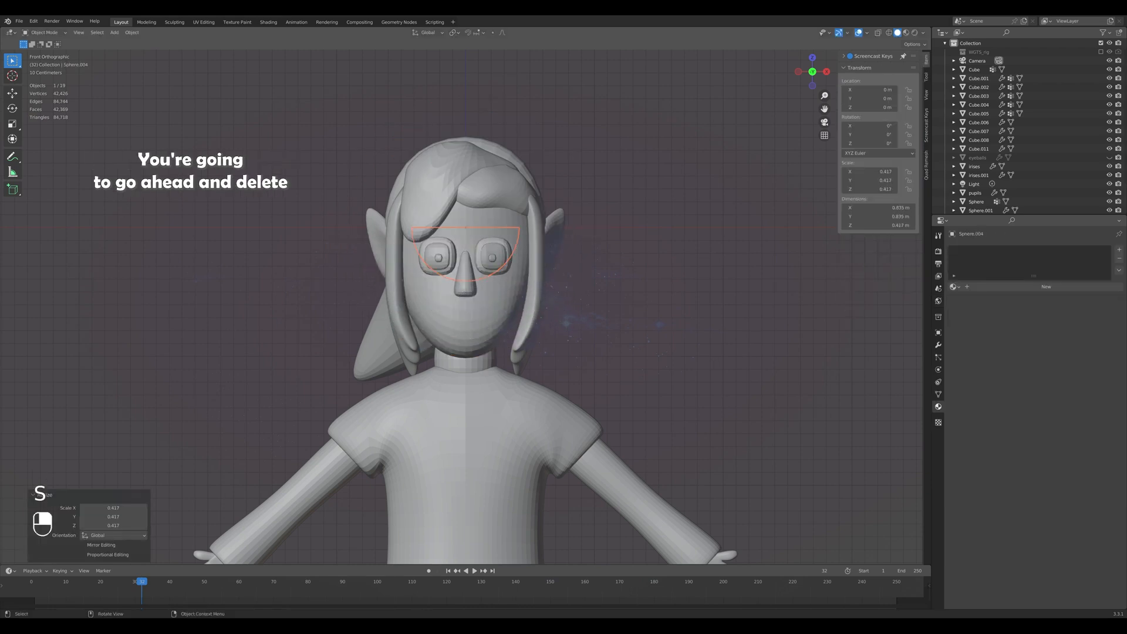
Lower the half sphere about 0.58 m along Z to the mouth area and scale it by about 0.59.
key(g)
key(z)
click(502, 329)
key(s)
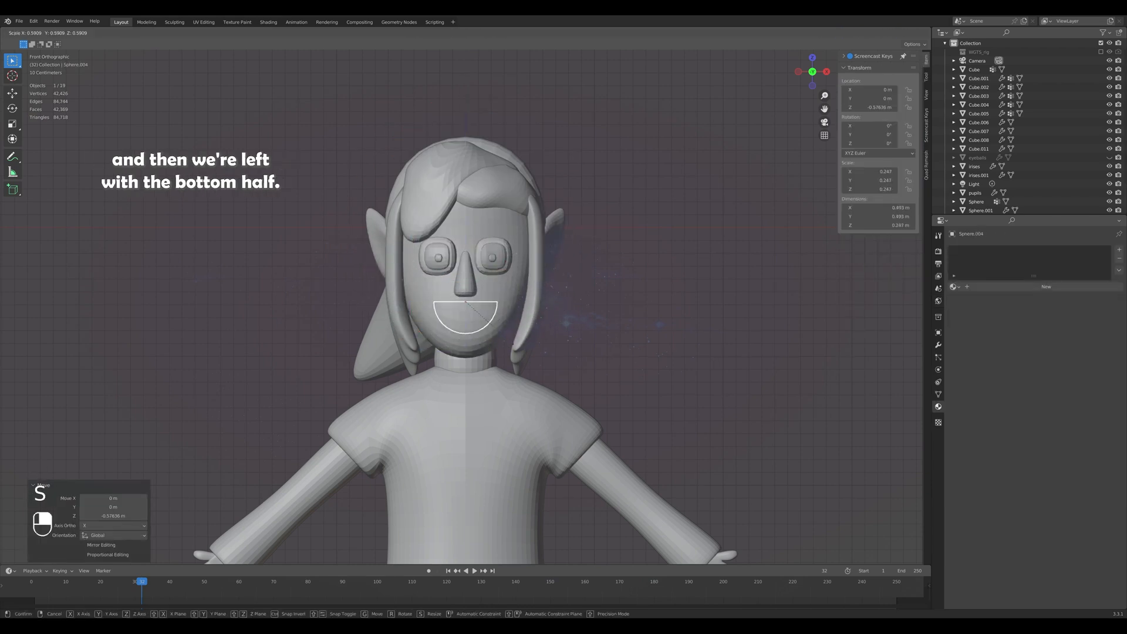
click(496, 327)
Flatten the mouth half sphere along Z to about 0.76 and lower it about 0.05 m.
scroll(496, 327, up, 2)
key(s)
key(z)
click(500, 330)
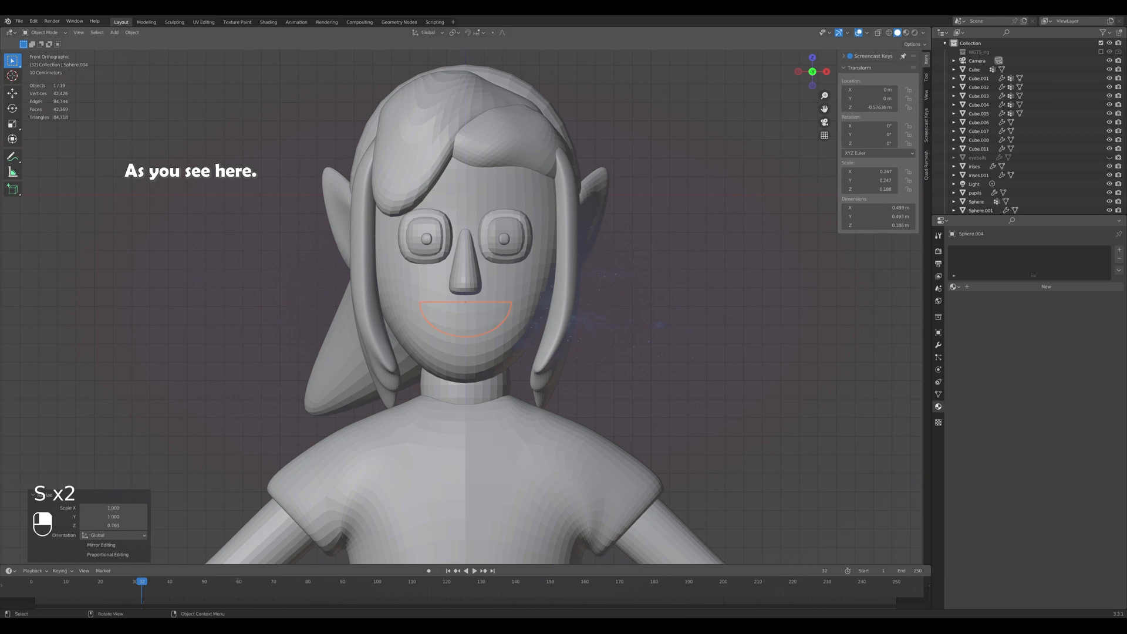
key(g)
key(z)
shift+click(500, 329)
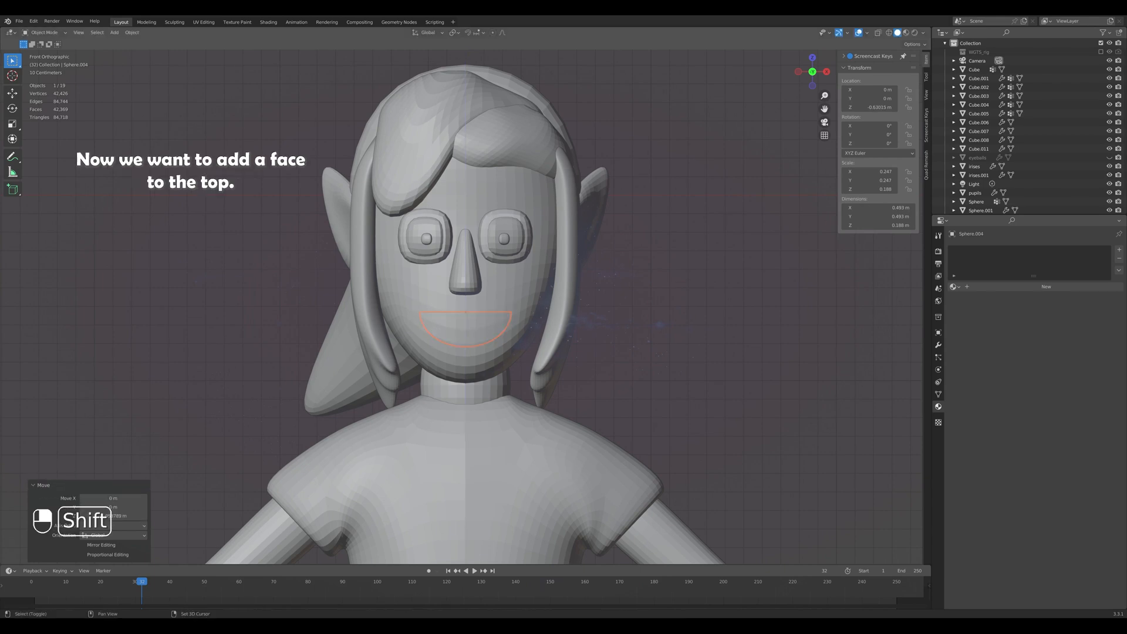
Move the mouth half sphere forward along Y to about -0.44 m so it protrudes from the face.
middle_drag(500, 329, 451, 408)
key(g)
key(y)
click(411, 346)
key(g)
key(y)
click(451, 411)
key(KP_1)
key(KP_3)
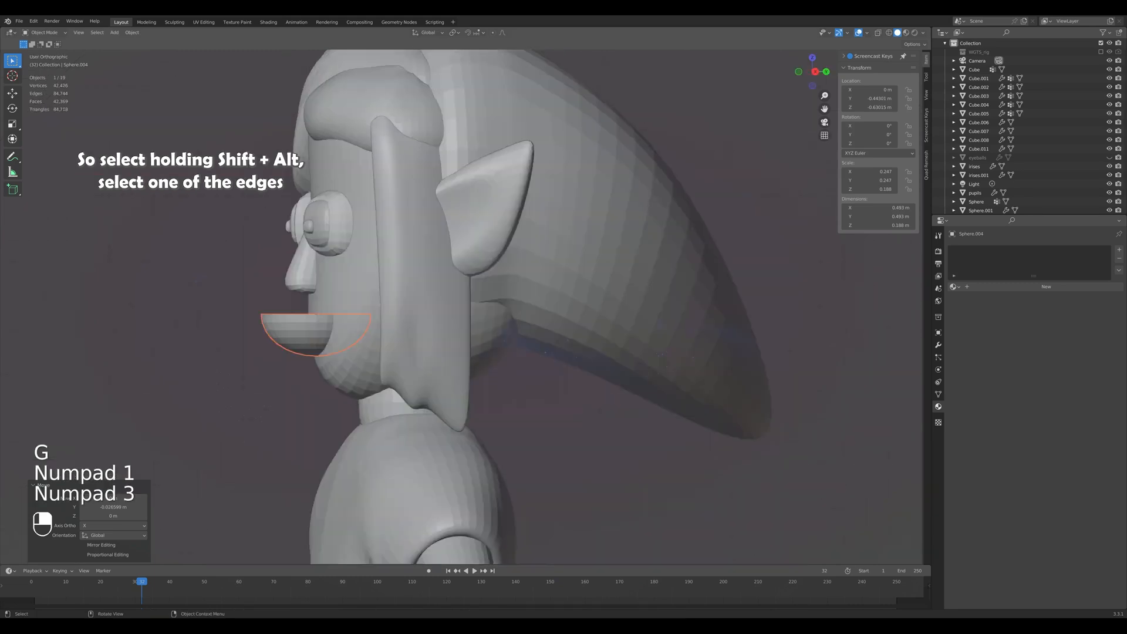
Select the open top edge loop of the mouth in Edit Mode and fill it with a face.
key(KP_1)
middle_drag(564, 294, 594, 276)
key(Tab)
click(471, 364)
scroll(466, 358, up, 4)
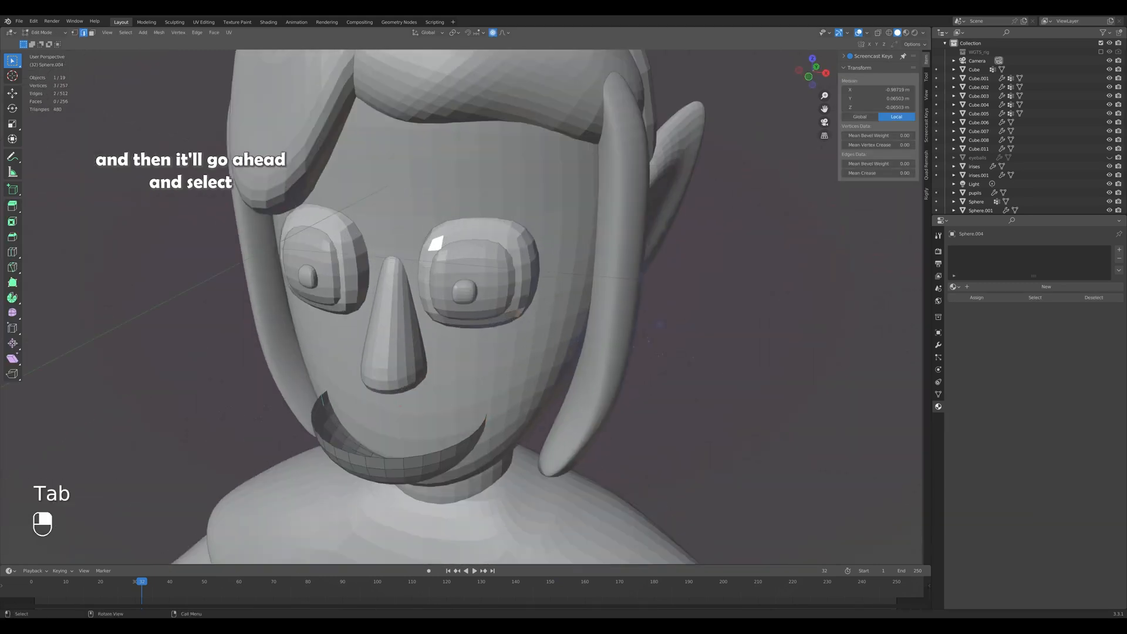
click(470, 364)
middle_drag(470, 364, 432, 357)
alt+shift+click(312, 430)
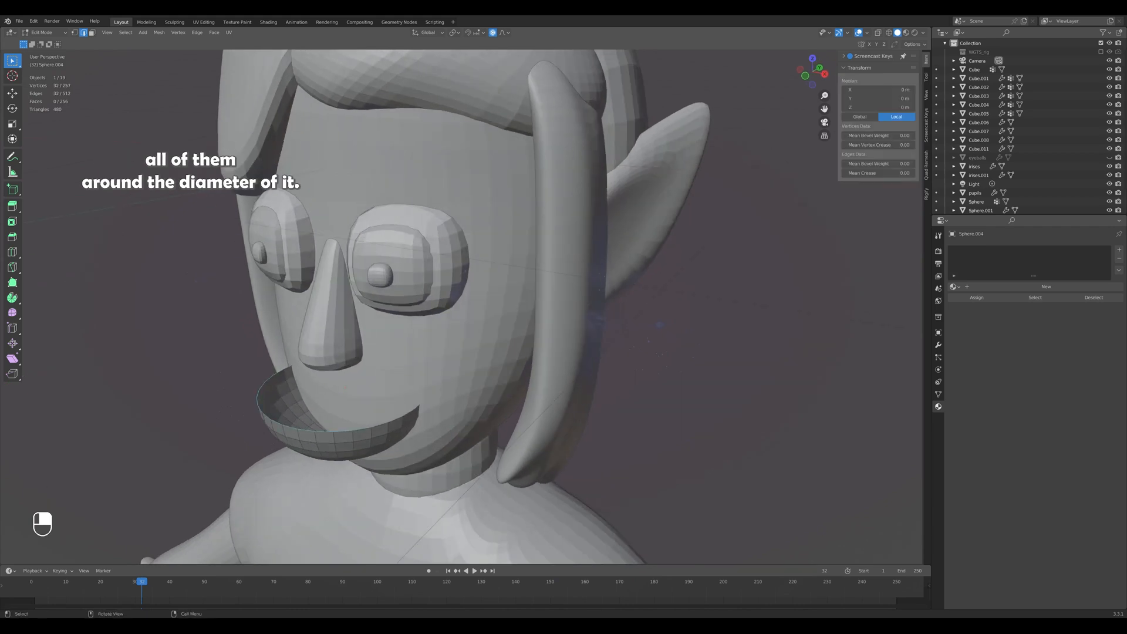
key(Tab)
key(KP_1)
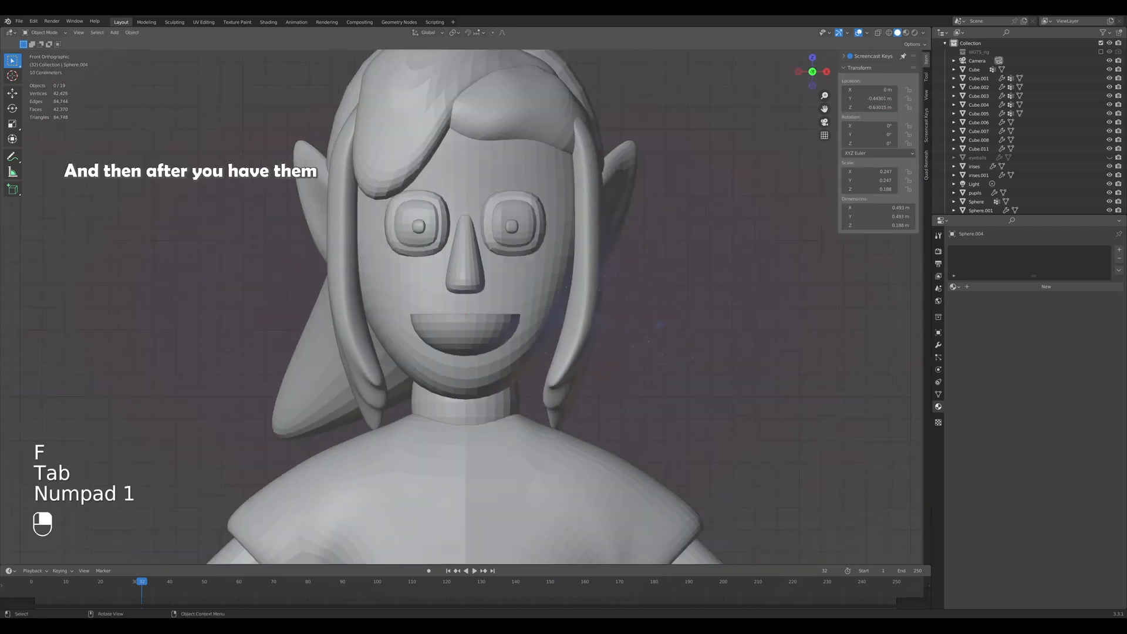
Scale the closed mouth shape along Z to about 0.94.
scroll(464, 305, down, 4)
scroll(464, 305, up, 4)
click(483, 336)
click(482, 335)
key(s)
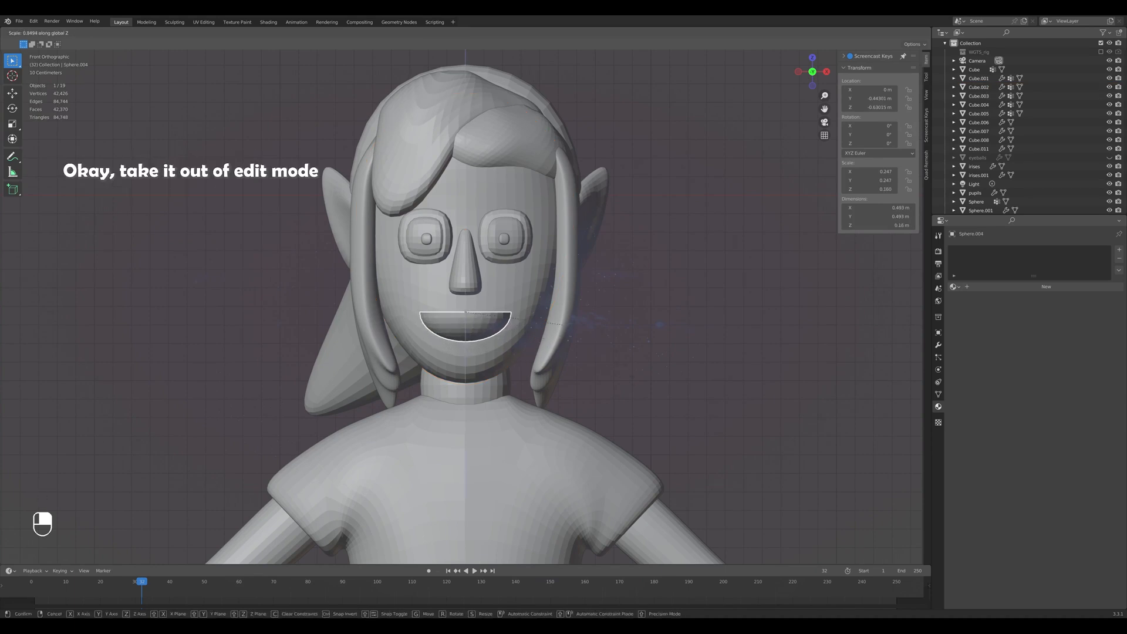
click(572, 331)
Raise the mouth about 0.01 m along Z and check its depth from the side.
key(g)
key(shift+z)
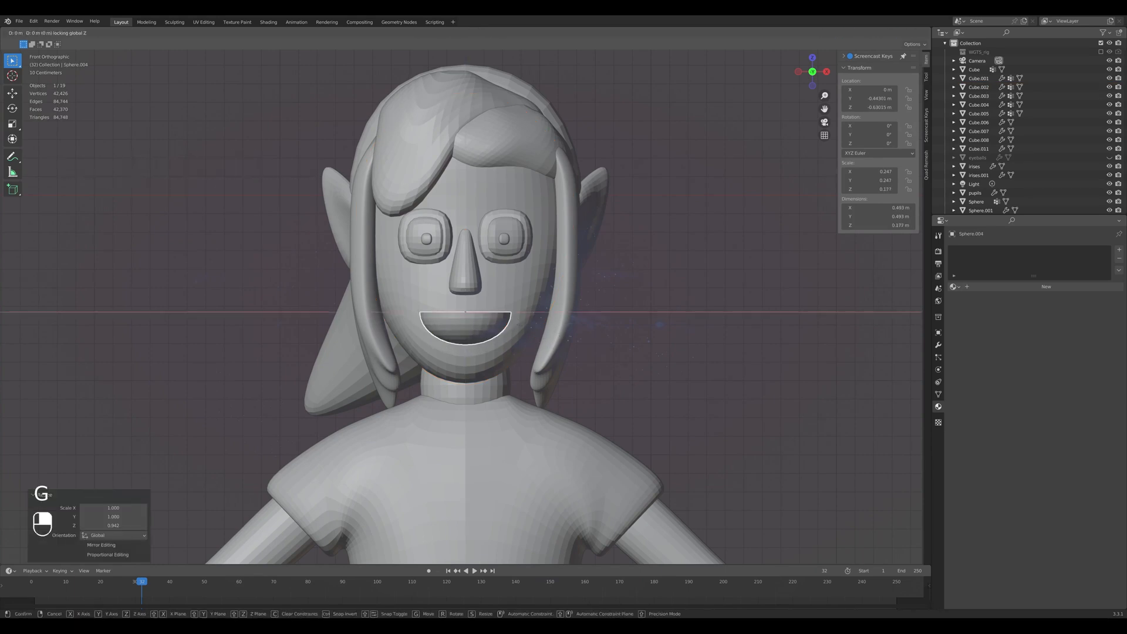
key(shift)
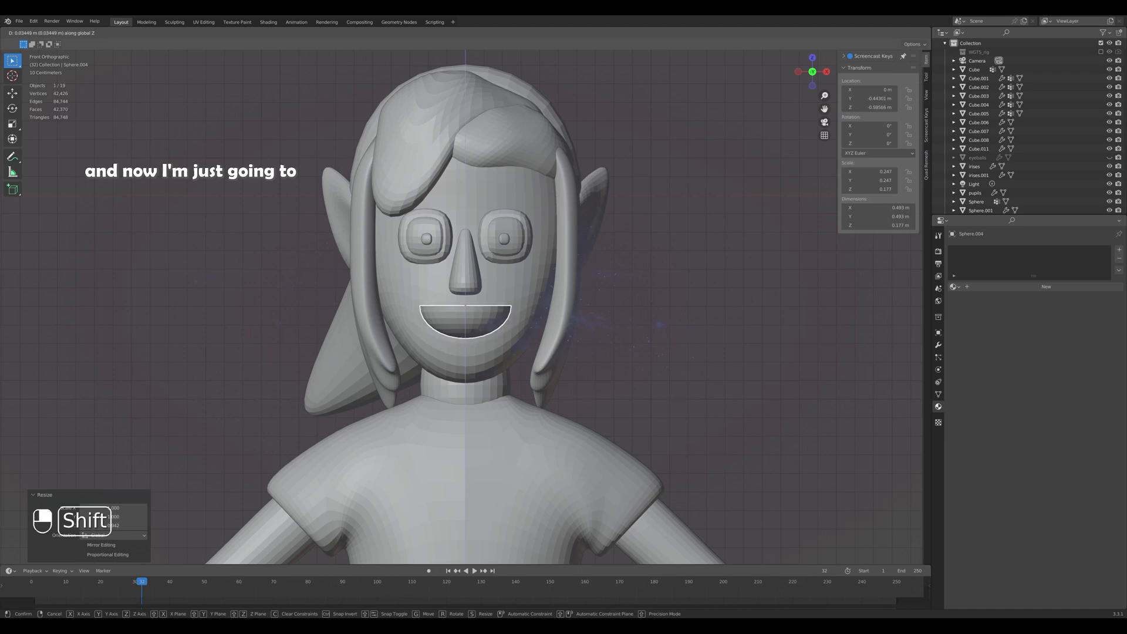
key(Return)
key(KP_1)
key(KP_3)
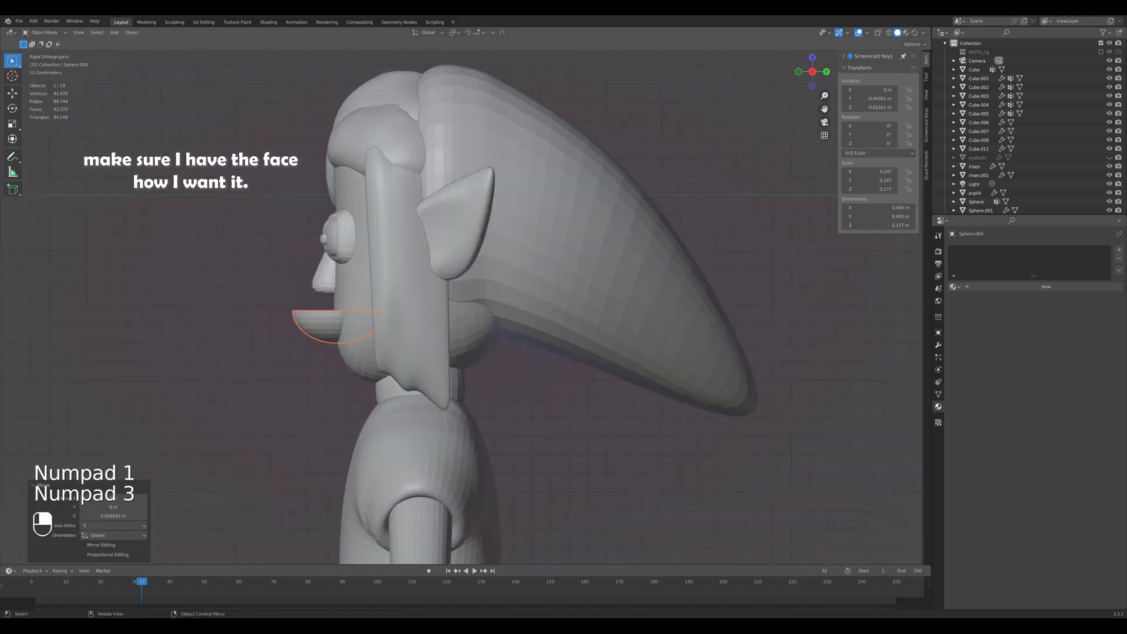
Try to reshape the head's chin by moving its front bottom vertex forward about 0.04 m and down.
key(Tab)
key(Tab)
click(357, 305)
key(Tab)
middle_drag(357, 305, 414, 314)
key(KP_3)
key(KP_2)
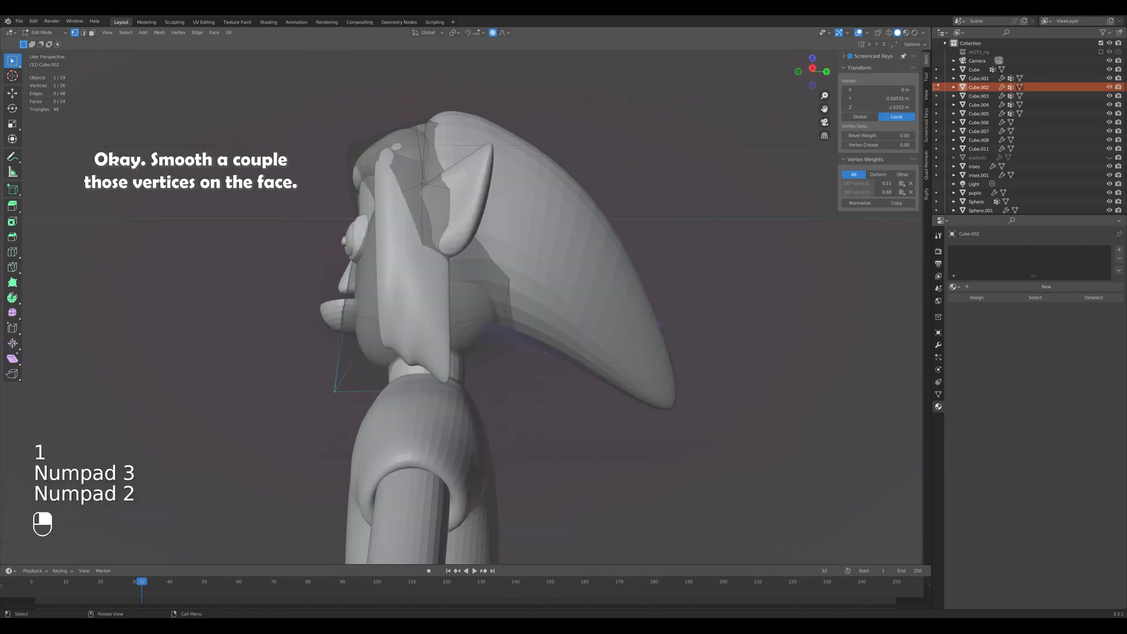
key(KP_3)
key(g)
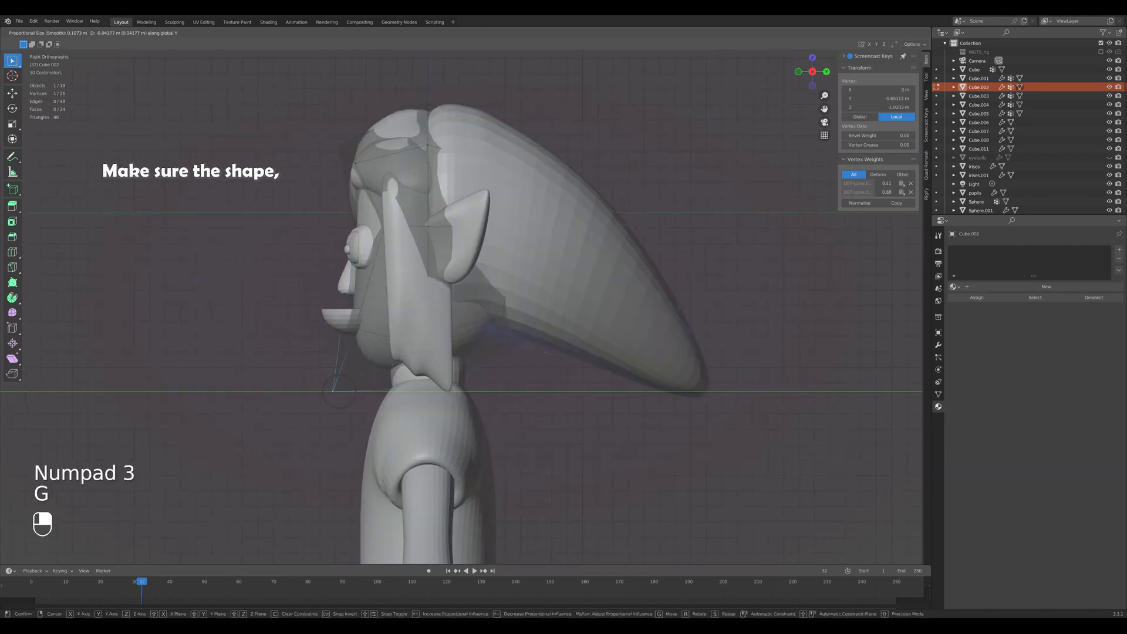
click(332, 391)
key(KP_1)
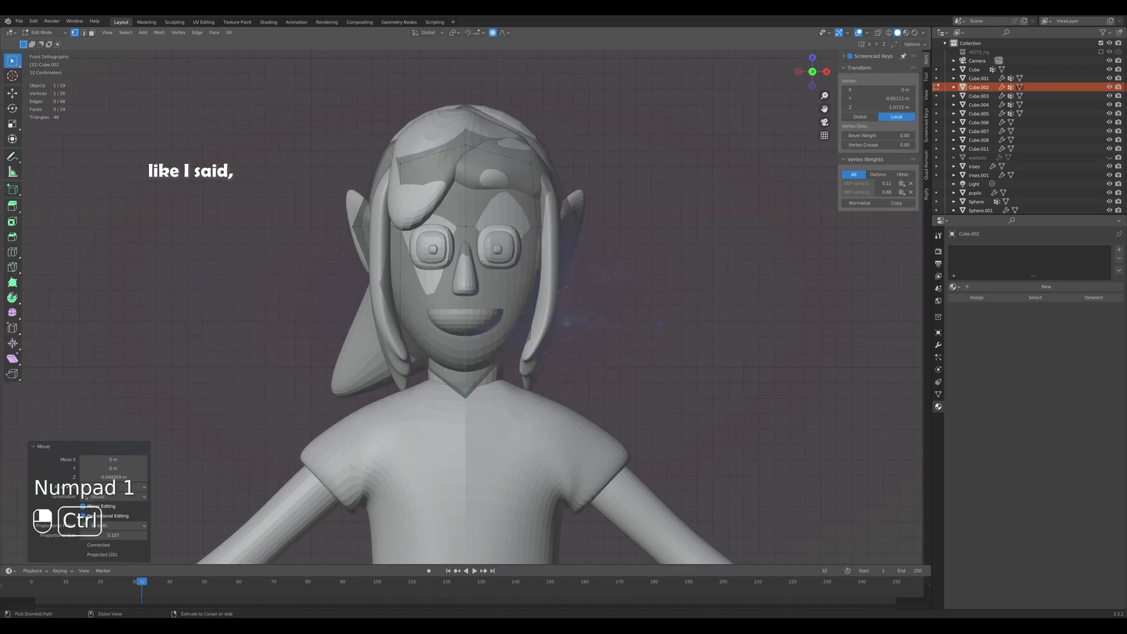
Undo the chin vertex moves and return the head to Object Mode.
key(ctrl+z)
key(Tab)
key(ctrl+z)
key(ctrl+z)
key(Tab)
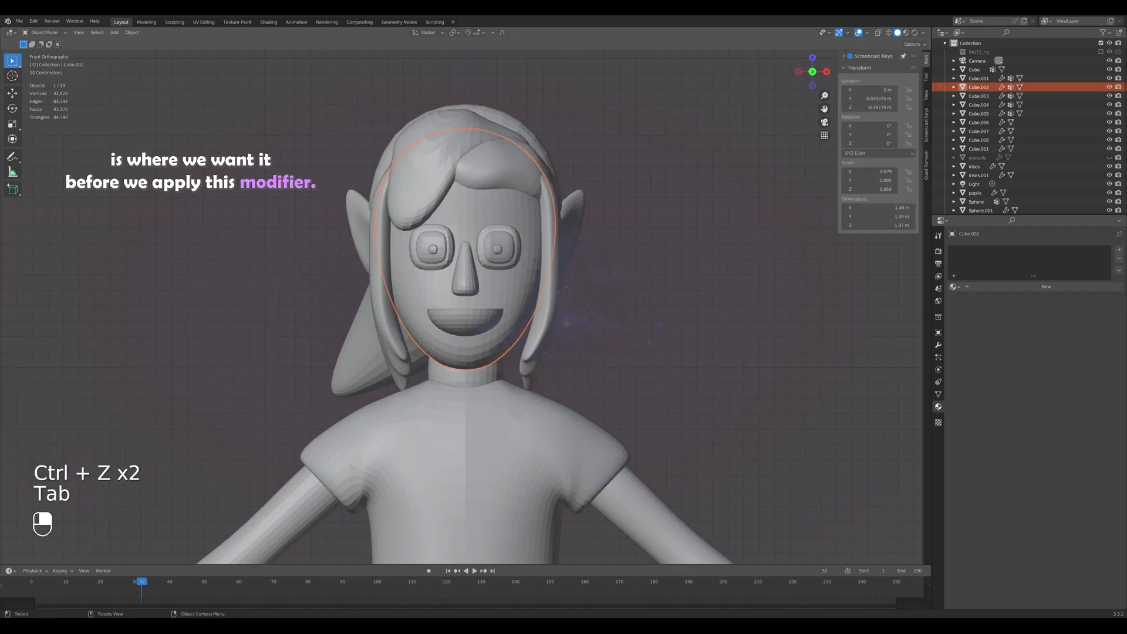
Examine how the mouth sits on the head, along with the head's modifiers and base mesh.
scroll(466, 307, down, 3)
click(467, 318)
middle_drag(467, 306, 447, 337)
click(483, 264)
click(472, 313)
scroll(466, 317, up, 2)
click(502, 317)
click(938, 345)
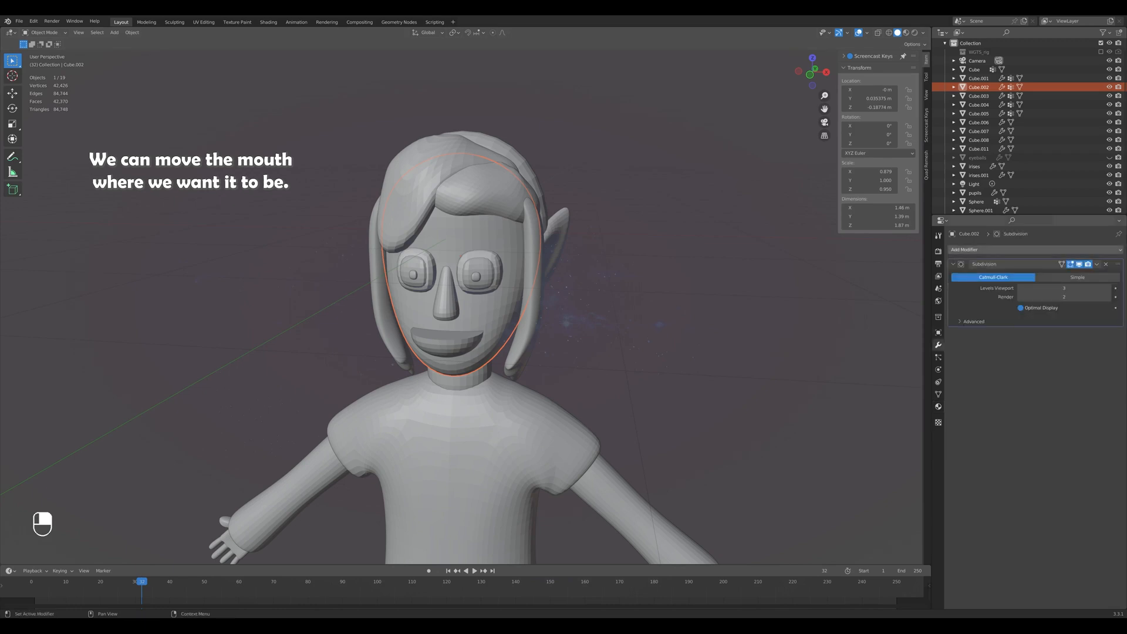
click(1035, 250)
click(593, 320)
click(502, 317)
key(Tab)
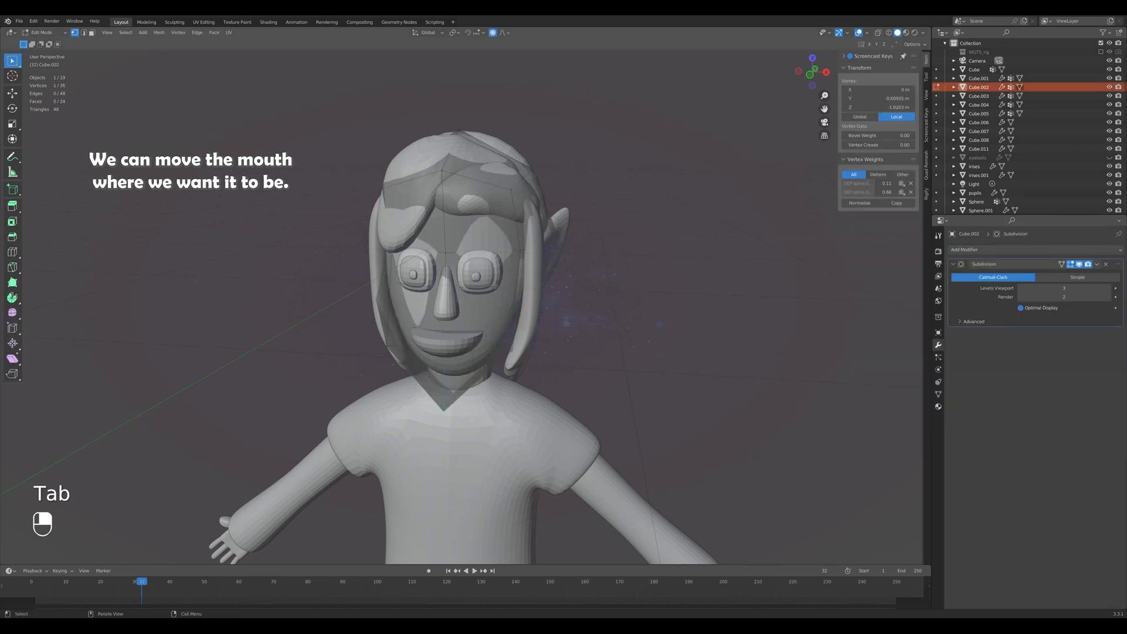
key(Tab)
key(KP_1)
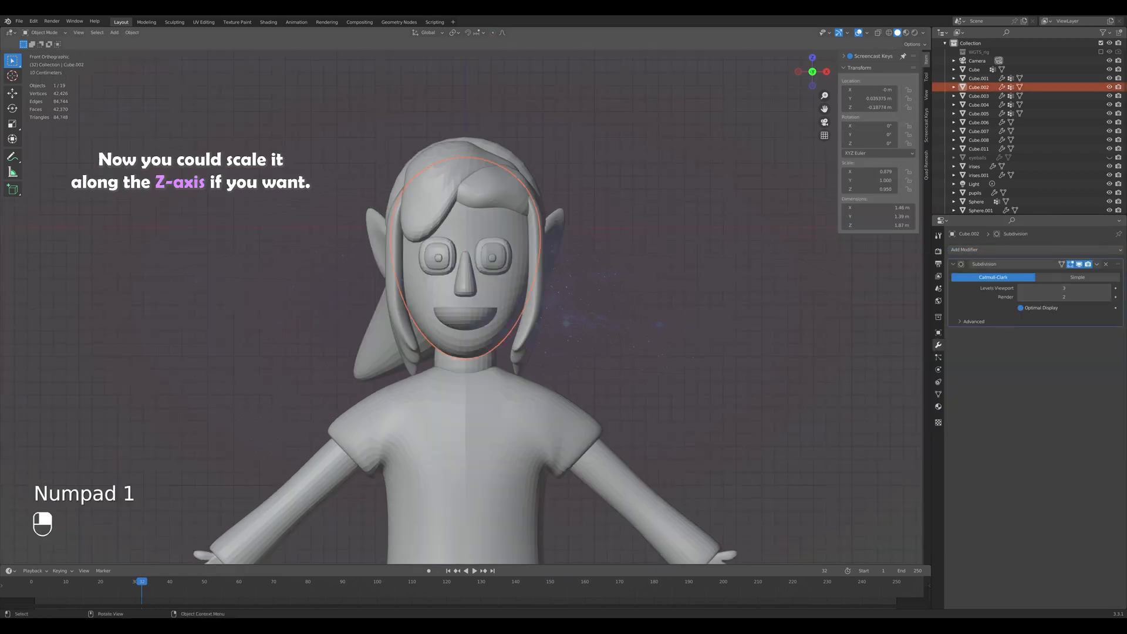
scroll(466, 305, down, 4)
mouse_move(502, 317)
middle_down()
mouse_move(379, 317)
mouse_move(490, 317)
middle_up()
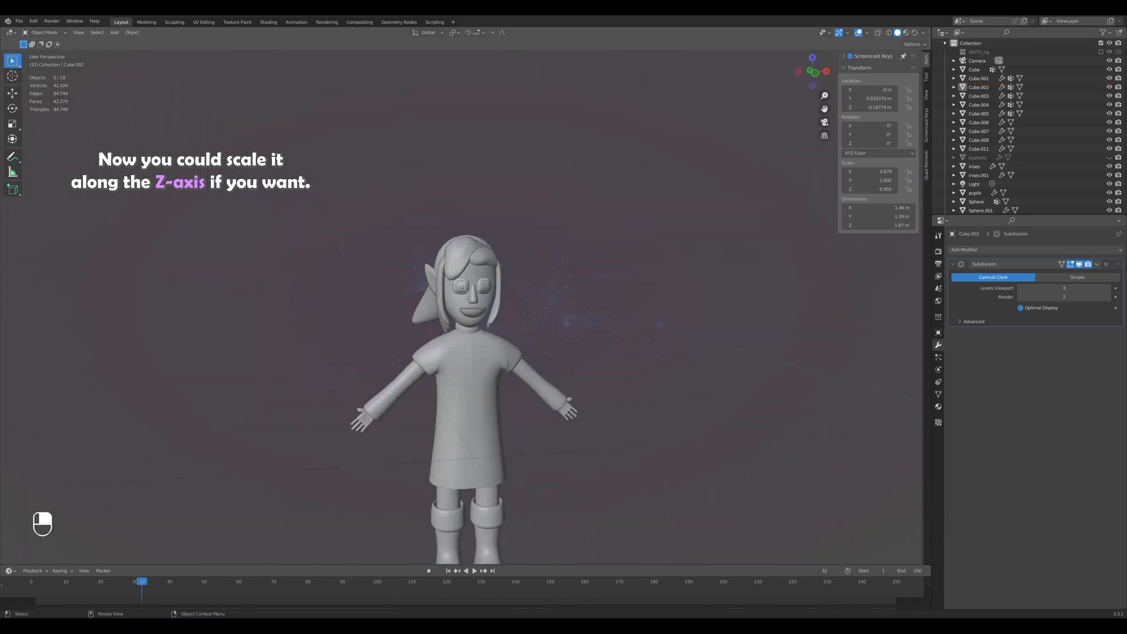
Select the head and apply its Subdivision modifier in Object Mode.
key(KP_1)
scroll(490, 317, up, 6)
click(490, 317)
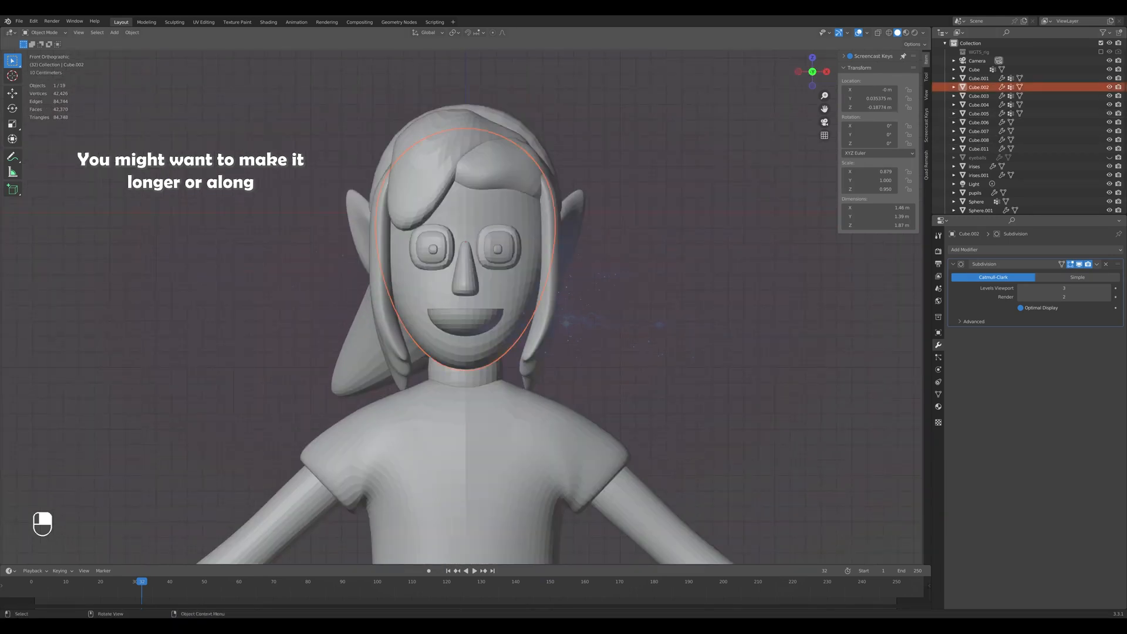
key(Tab)
scroll(465, 317, down, 4)
mouse_move(491, 317)
middle_down()
mouse_move(388, 317)
mouse_move(549, 318)
mouse_move(481, 317)
middle_up()
key(Tab)
key(ctrl+a)
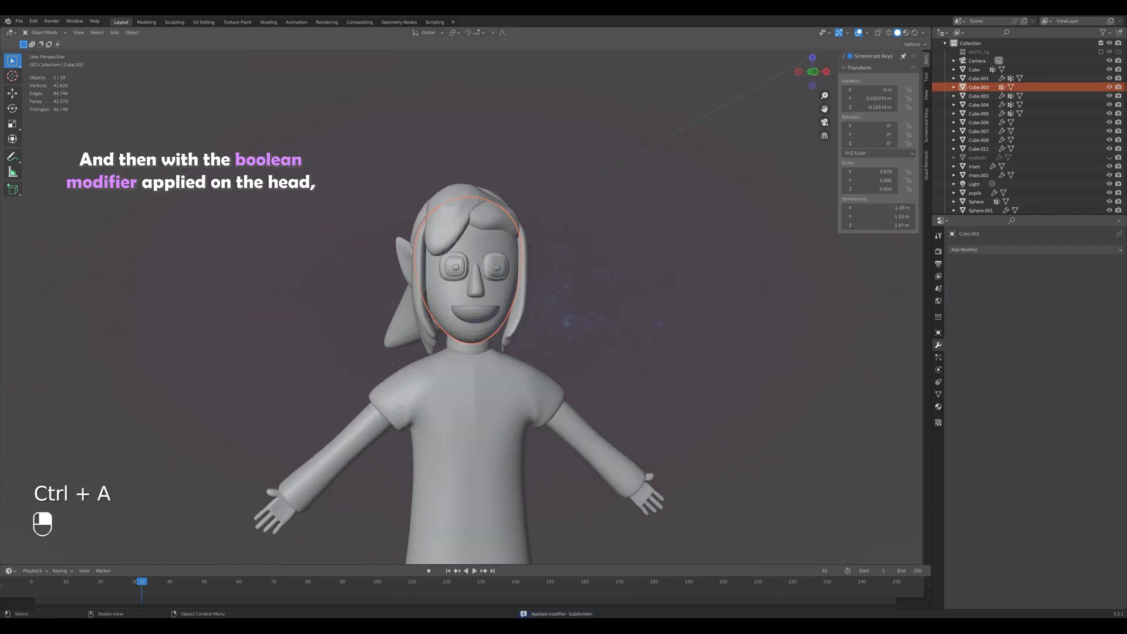
Add a Boolean modifier to the head, set to Difference with the half-sphere mouth as its object, and apply it.
click(998, 249)
click(951, 294)
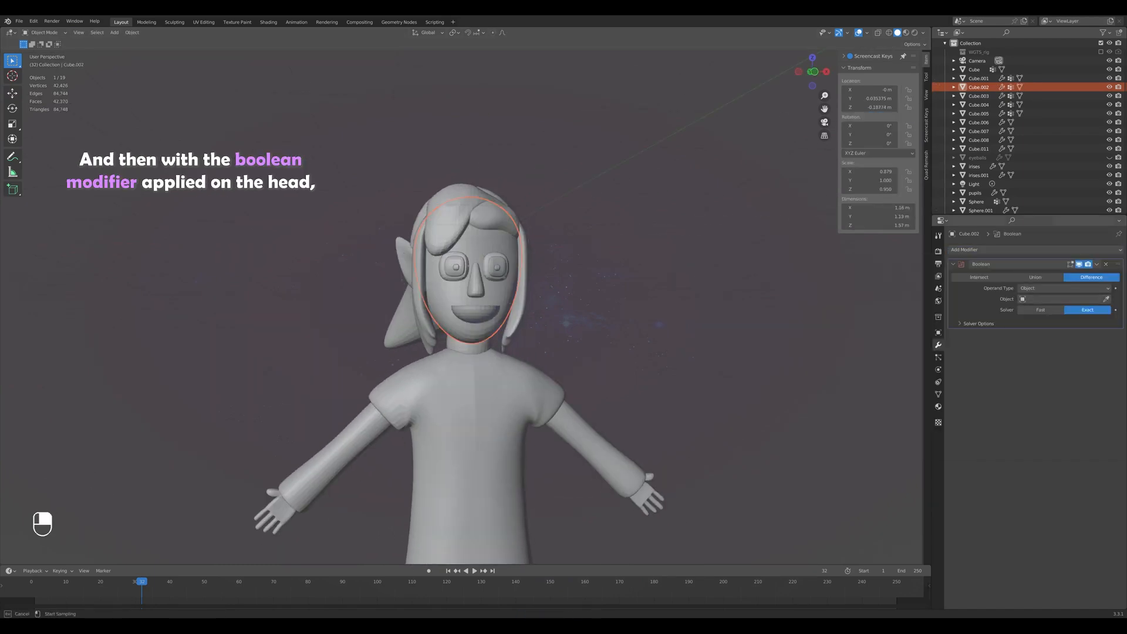
key(ctrl+a)
Select the half-sphere and move it about 1.6 m along X out of the carved mouth.
click(476, 314)
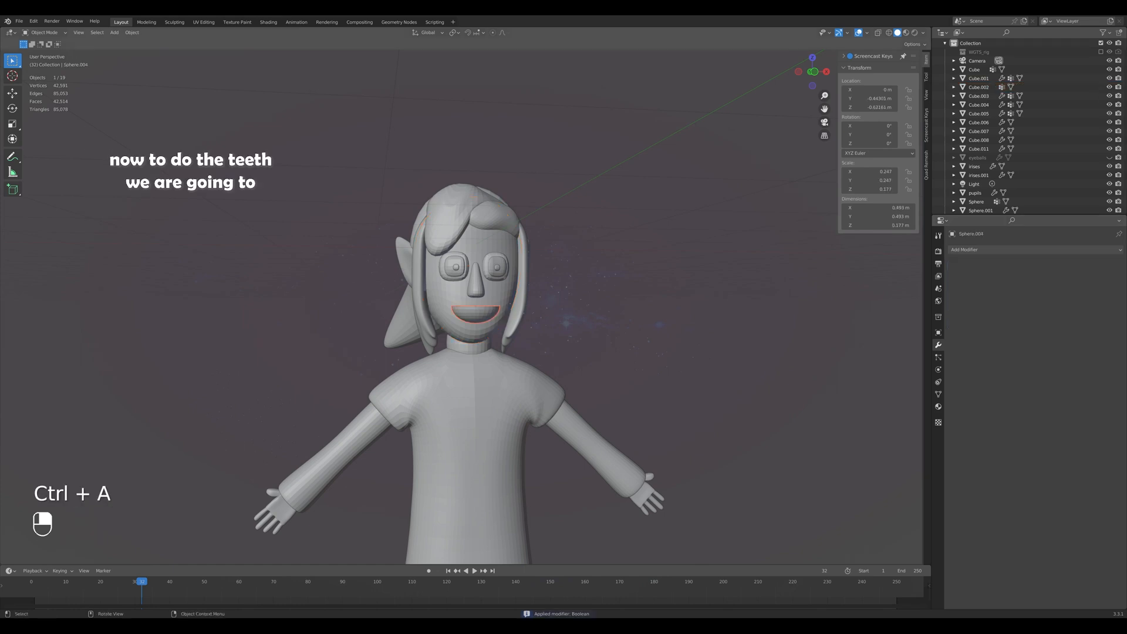
key(g)
key(x)
click(322, 314)
key(KP_1)
scroll(466, 300, up, 4)
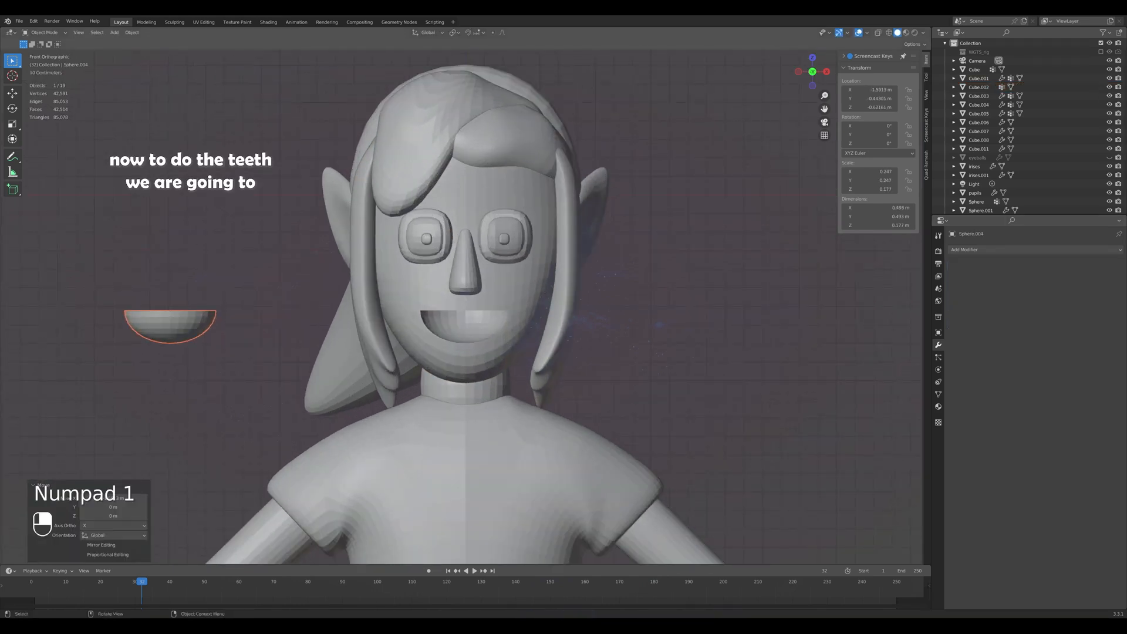
Rotate the half-sphere 180° about X and move it back about 1.6 m along X to the mouth as upper teeth.
text(rx)
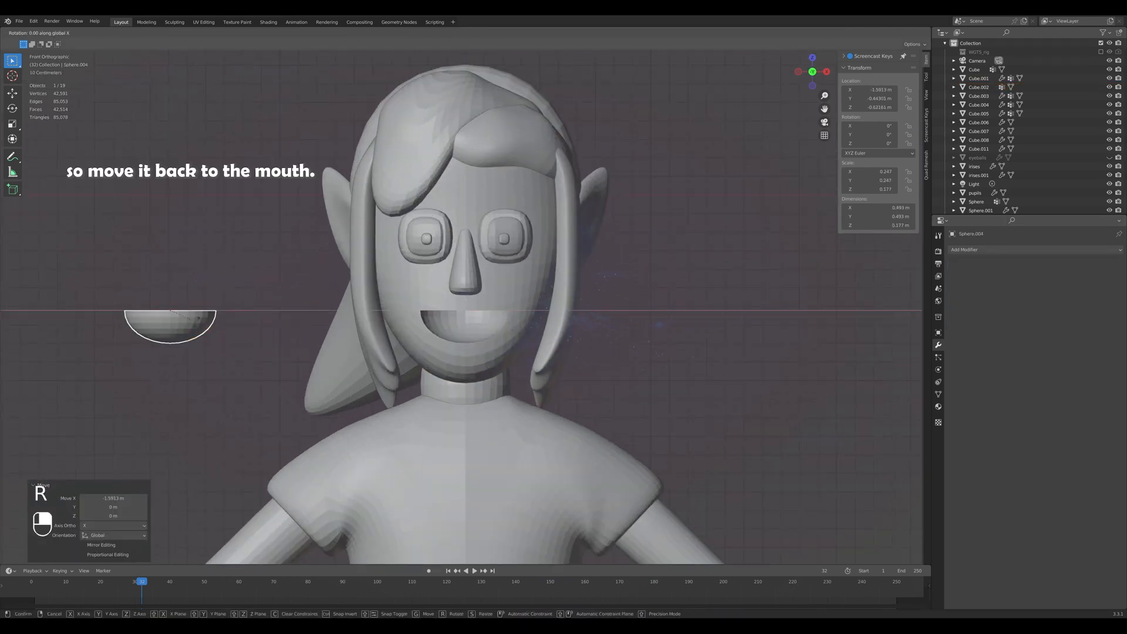
text(180)
key(Return)
key(g)
key(x)
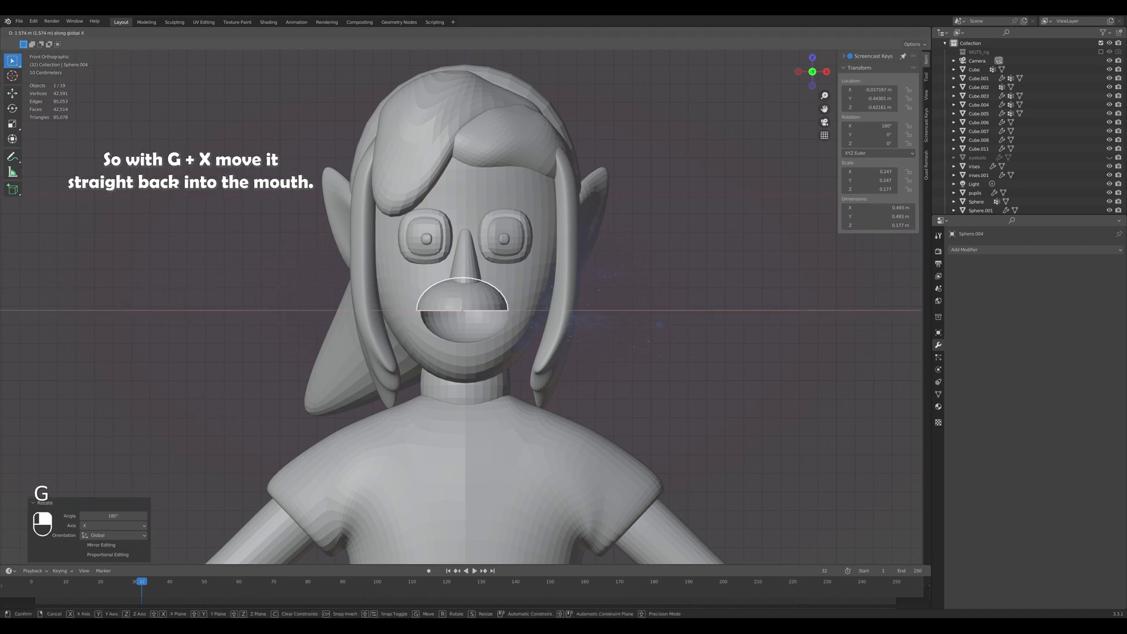
key(Return)
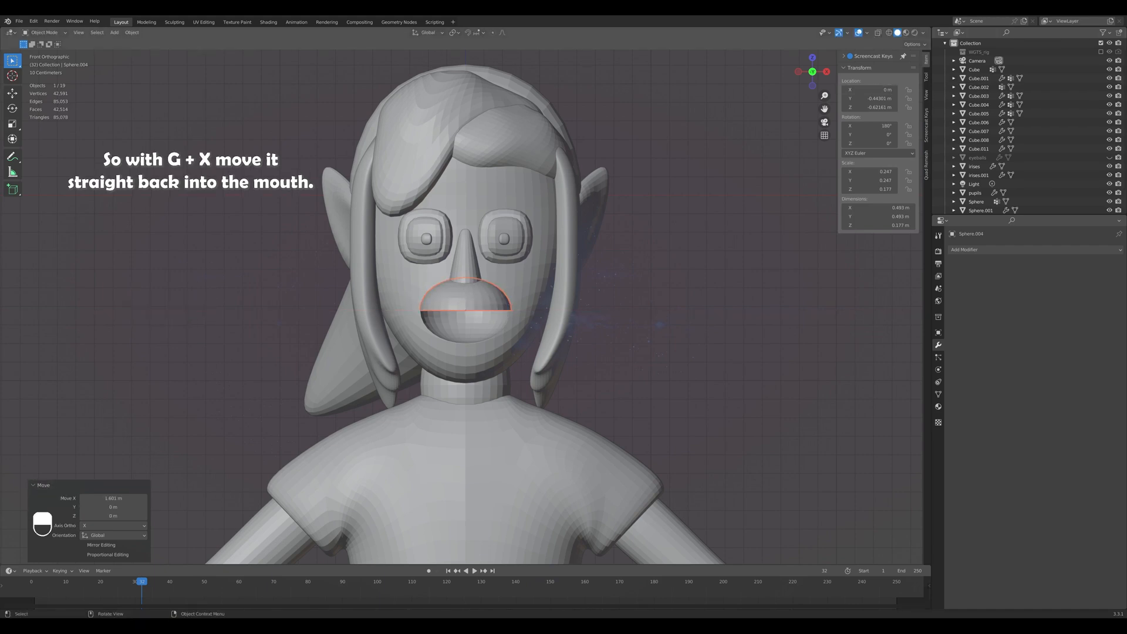
Lower the flipped half-sphere about 0.07 m along Z and push it back along Y into the mouth.
key(g)
key(z)
click(546, 329)
middle_drag(546, 306, 464, 335)
key(g)
key(y)
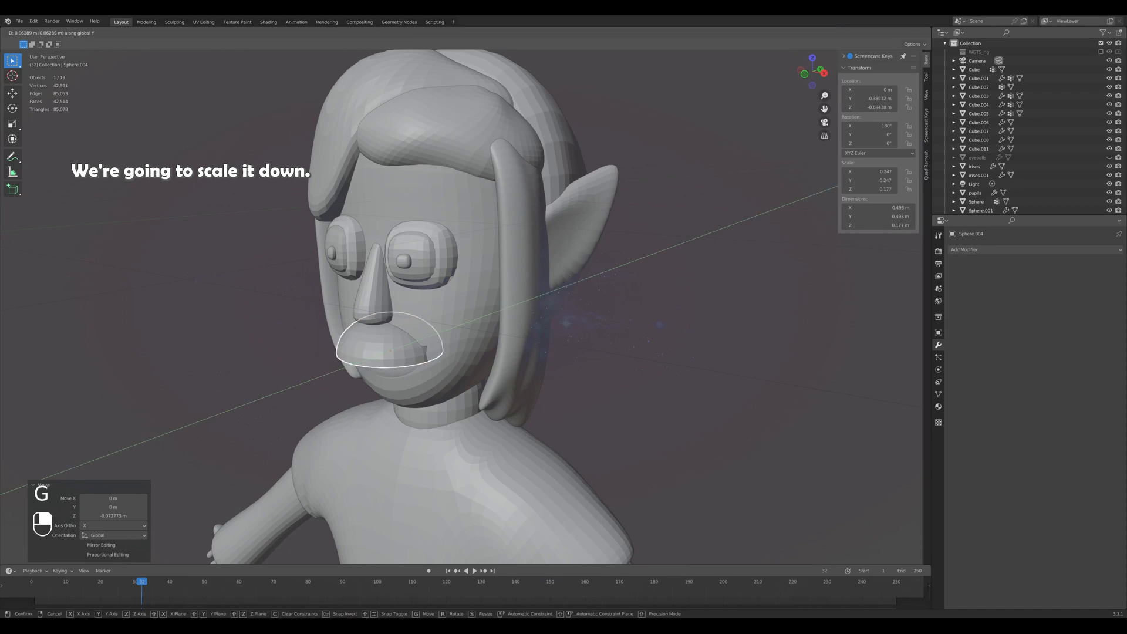
click(470, 329)
Scale the upper teeth along Y to about 0.26 m deep and move them about 0.11 m further back into the head.
middle_drag(546, 294, 517, 291)
scroll(517, 291, up, 3)
key(s)
key(y)
click(429, 336)
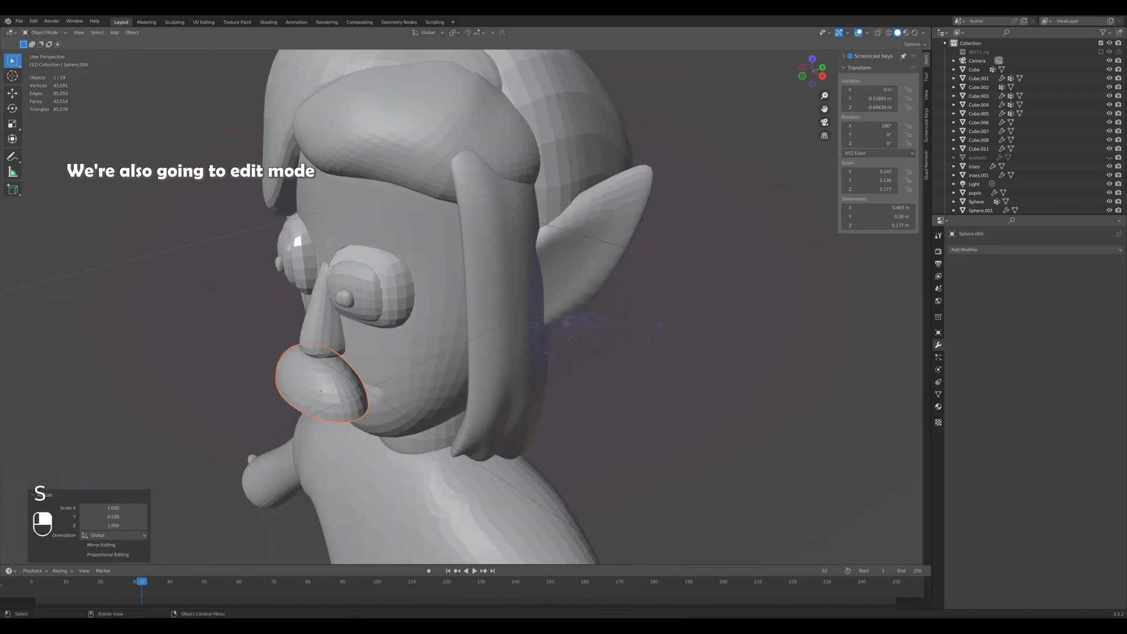
key(g)
key(y)
click(381, 362)
key(KP_1)
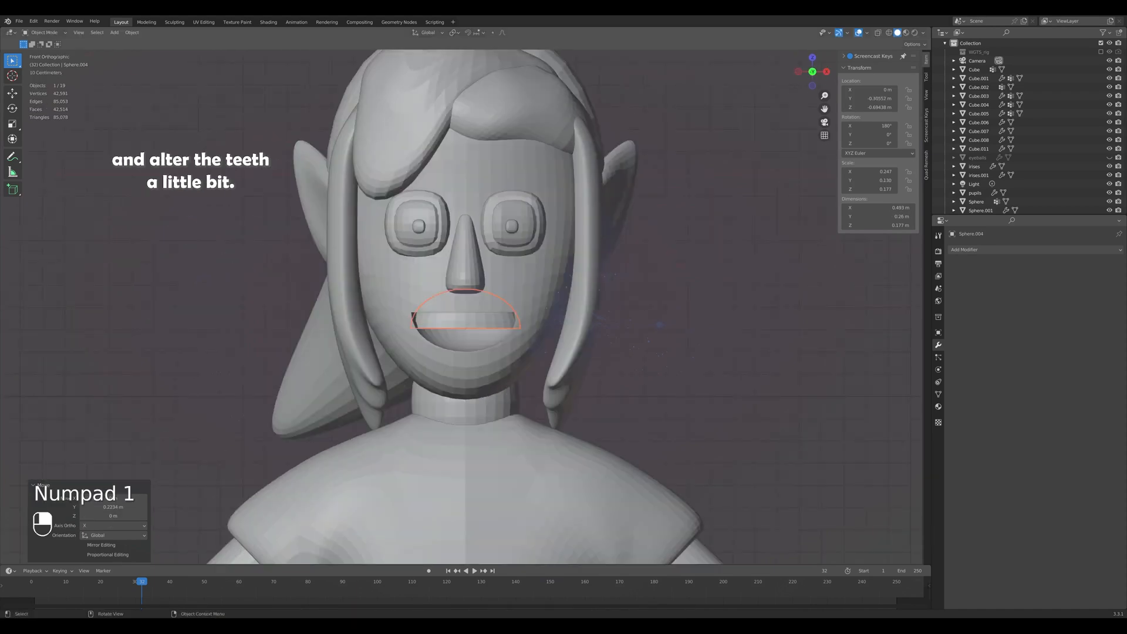
Widen the upper teeth along X to about 0.54 m.
key(s)
key(x)
click(528, 326)
click(676, 352)
In Edit Mode, move the bottom vertices of the upper teeth back about 0.05 m along Y with proportional editing.
middle_drag(676, 352, 605, 350)
key(Tab)
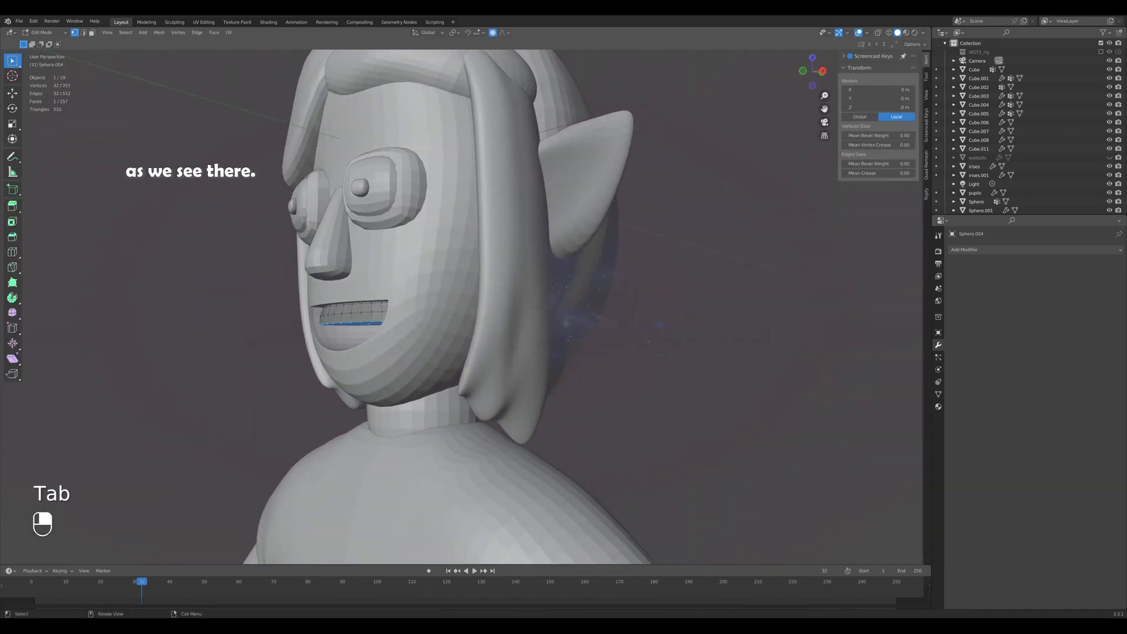
key(g)
key(y)
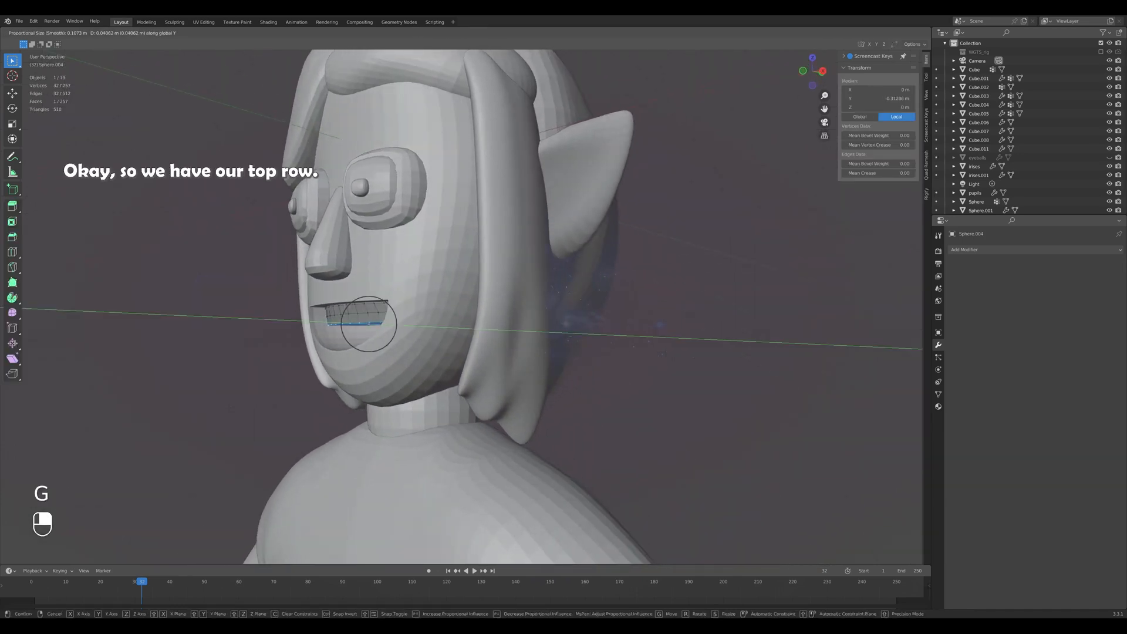
click(613, 352)
middle_drag(614, 351, 575, 347)
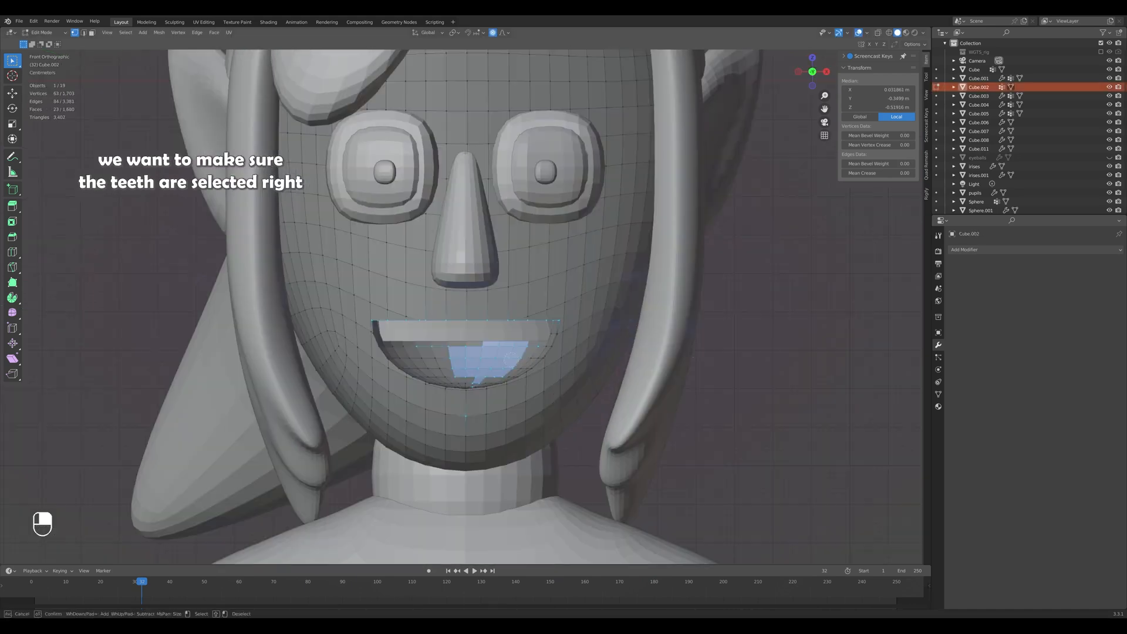
Return the head to Object Mode and examine how the upper teeth sit in the mouth opening.
middle_drag(482, 340, 452, 388)
scroll(469, 352, down, 1)
key(KP_1)
key(Tab)
scroll(470, 294, down, 4)
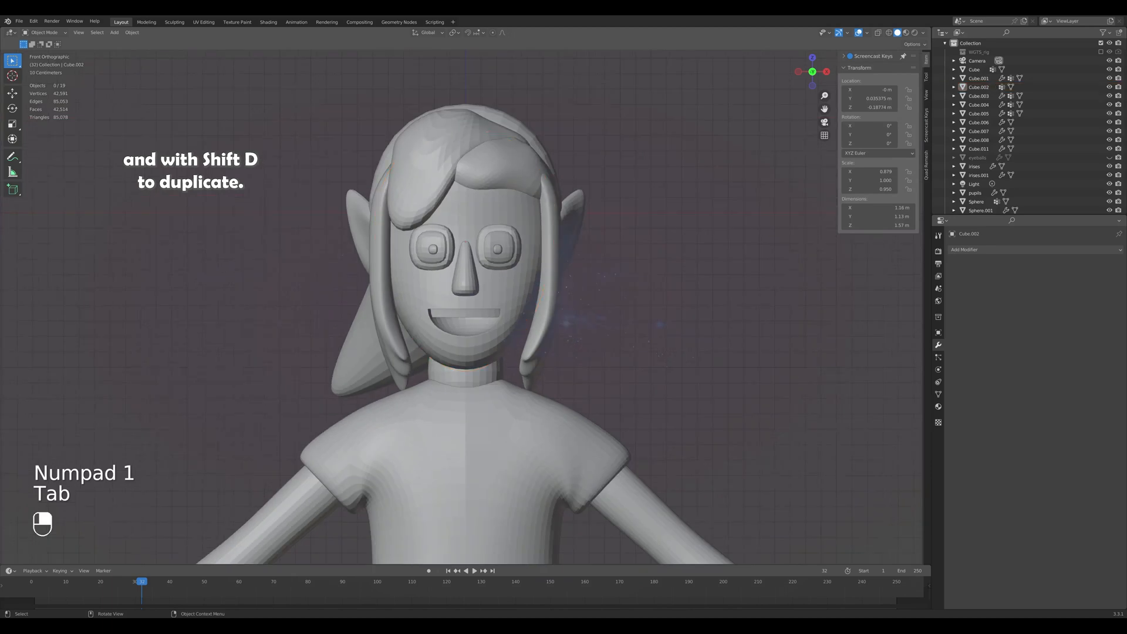
middle_drag(470, 294, 411, 306)
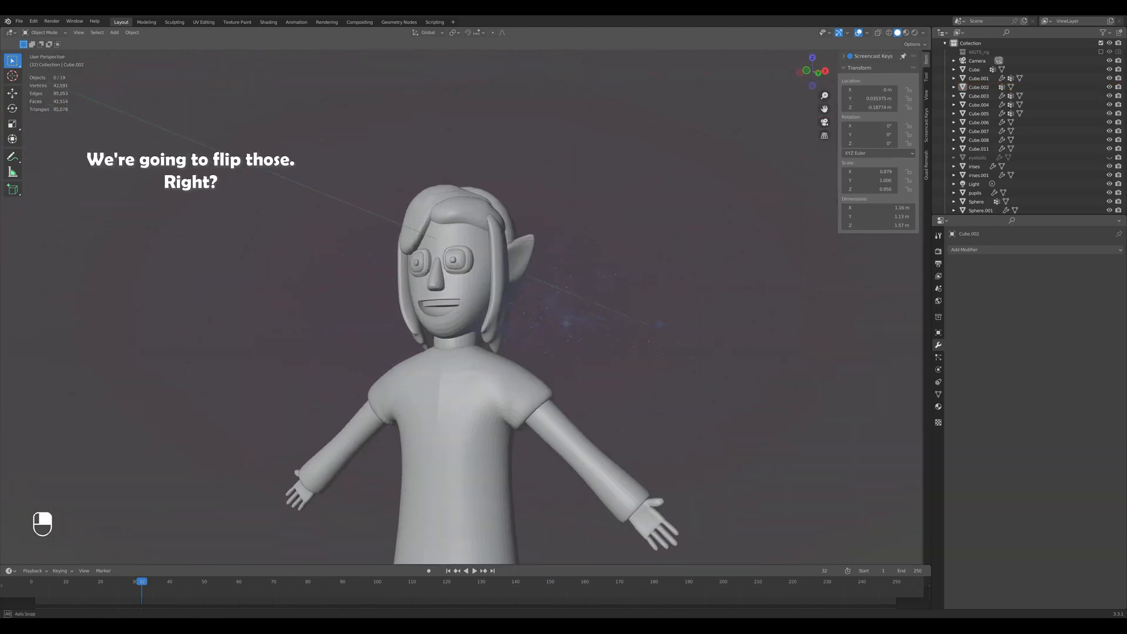
scroll(464, 293, up, 4)
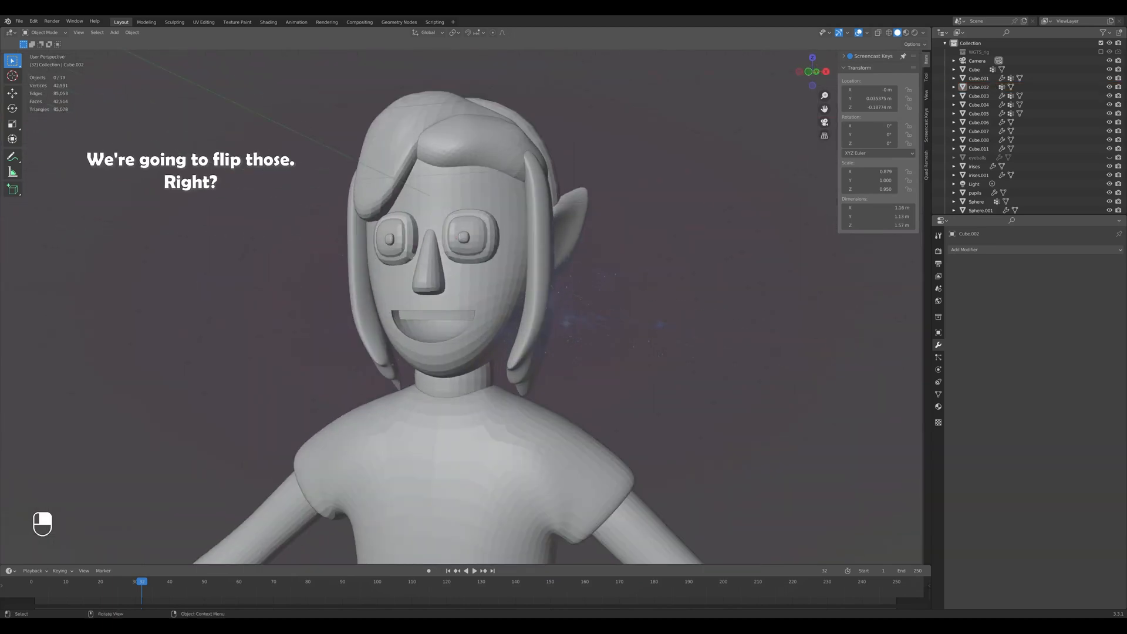
scroll(464, 293, up, 1)
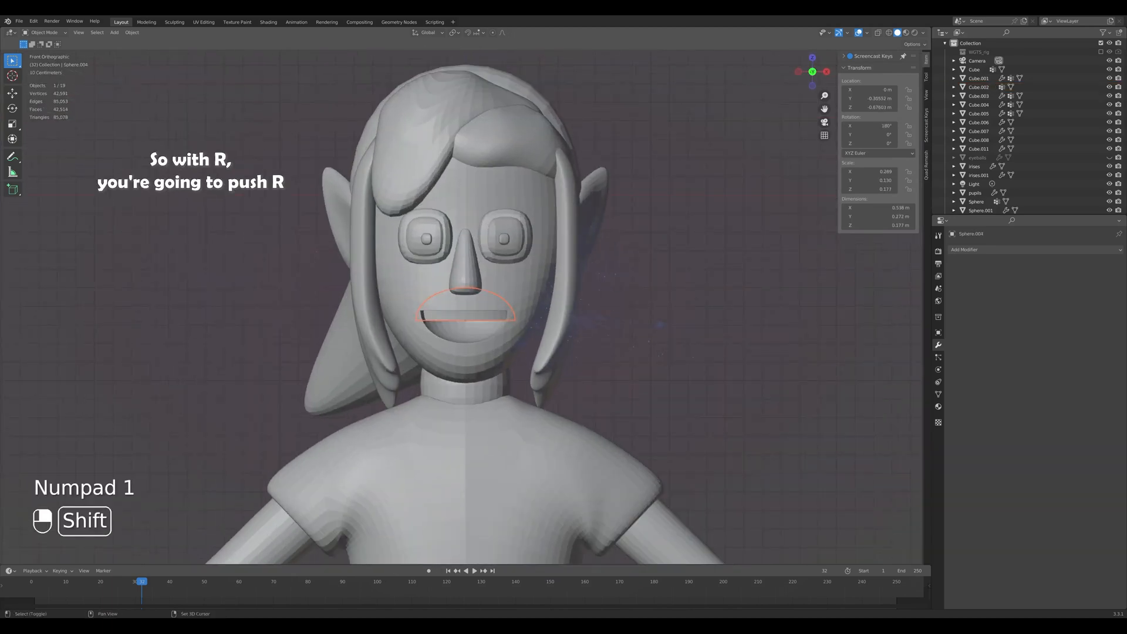
Duplicate the upper teeth about 0.14 m lower along Z and rotate the copy 180° about X.
key(shift+d)
click(552, 416)
text(r)
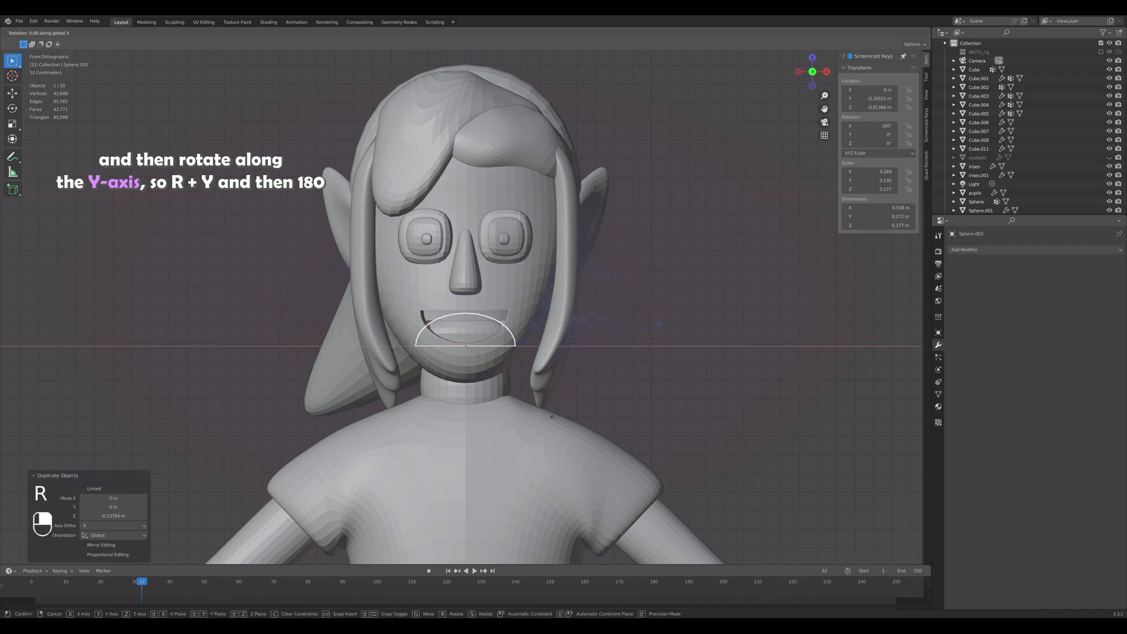
text(180)
key(Return)
Raise the lower teeth about 0.08 m along Z and move them back about 0.05 m along Y.
key(g)
key(z)
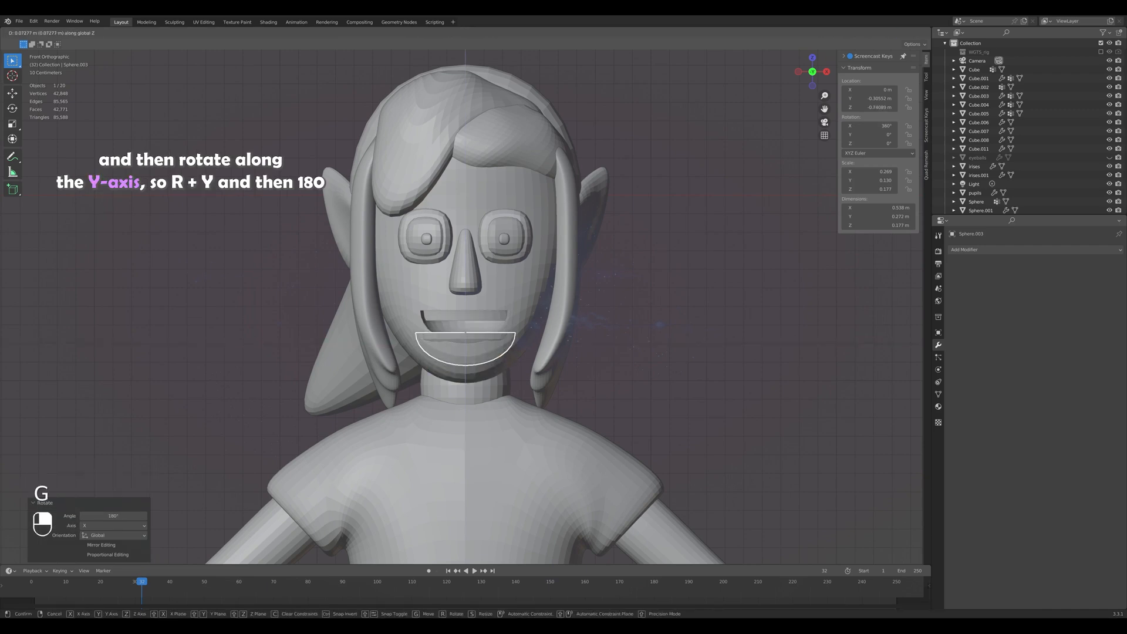
click(552, 402)
middle_drag(552, 401, 486, 414)
key(g)
key(y)
click(517, 405)
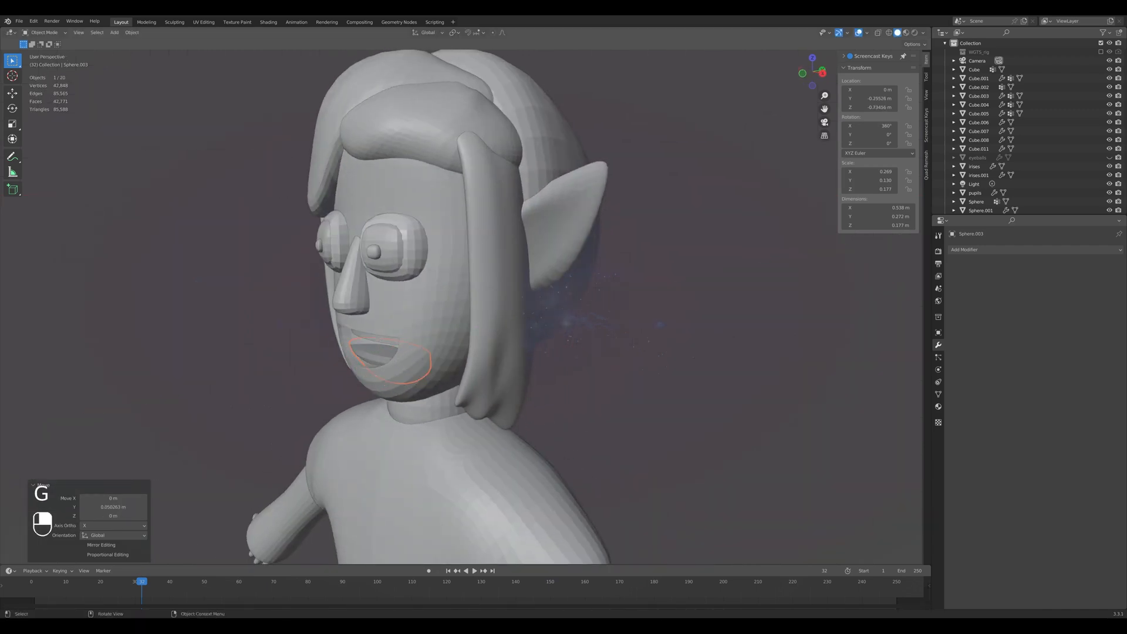
Check the fit of both rows of teeth from the front and from the side.
key(KP_1)
click(658, 382)
middle_drag(658, 382, 614, 384)
key(KP_1)
scroll(676, 381, up, 3)
Inspect the head's edges around the corner of the mouth in Edit Mode, then return to Object Mode.
click(405, 352)
key(Tab)
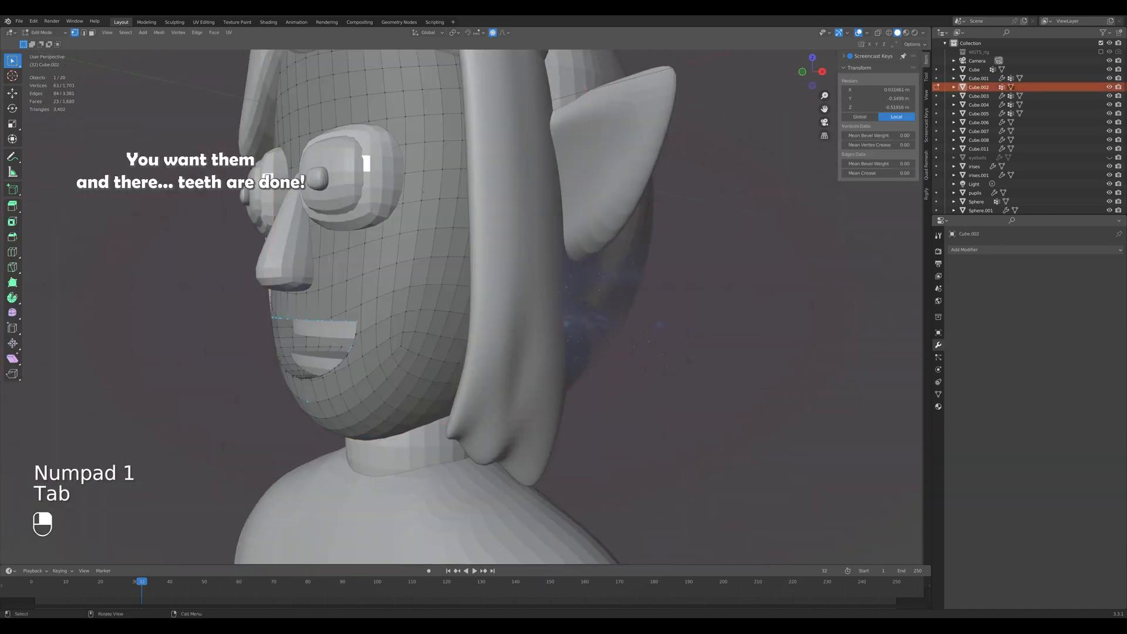
middle_drag(405, 353, 355, 353)
key(2)
scroll(449, 354, up, 3)
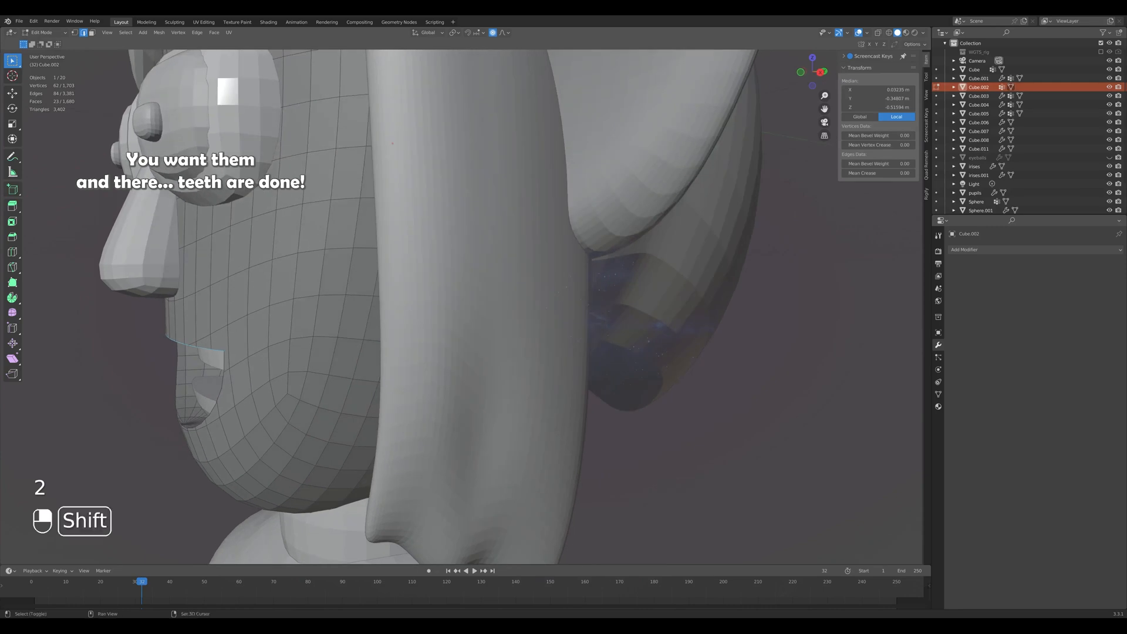
middle_drag(176, 379, 243, 361)
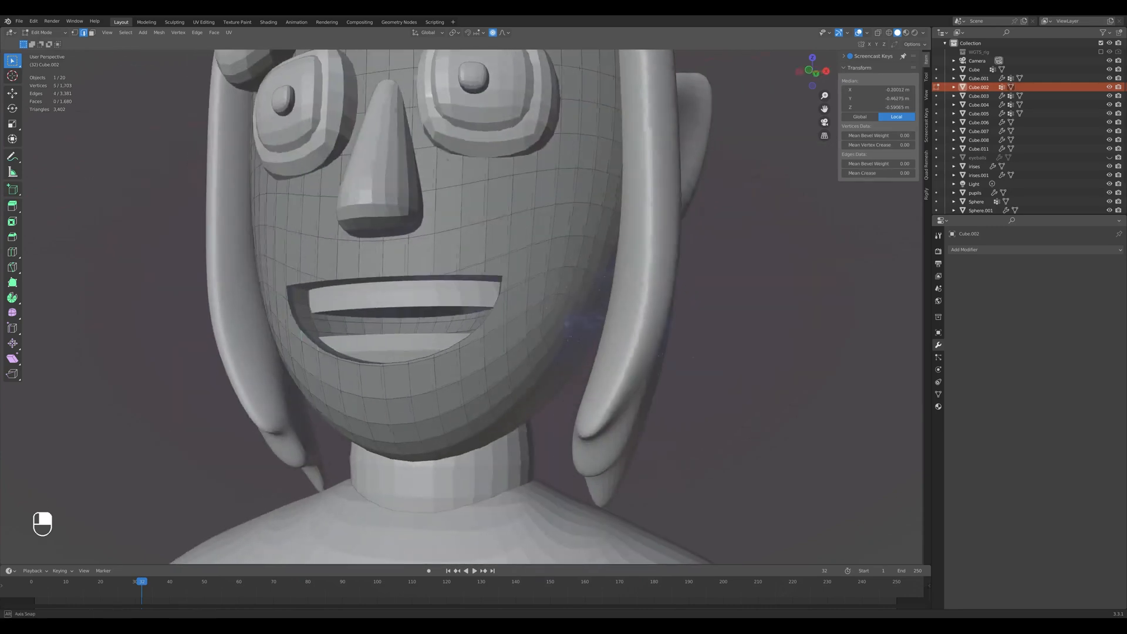
click(244, 361)
shift+click(328, 347)
click(320, 345)
middle_drag(320, 345, 388, 376)
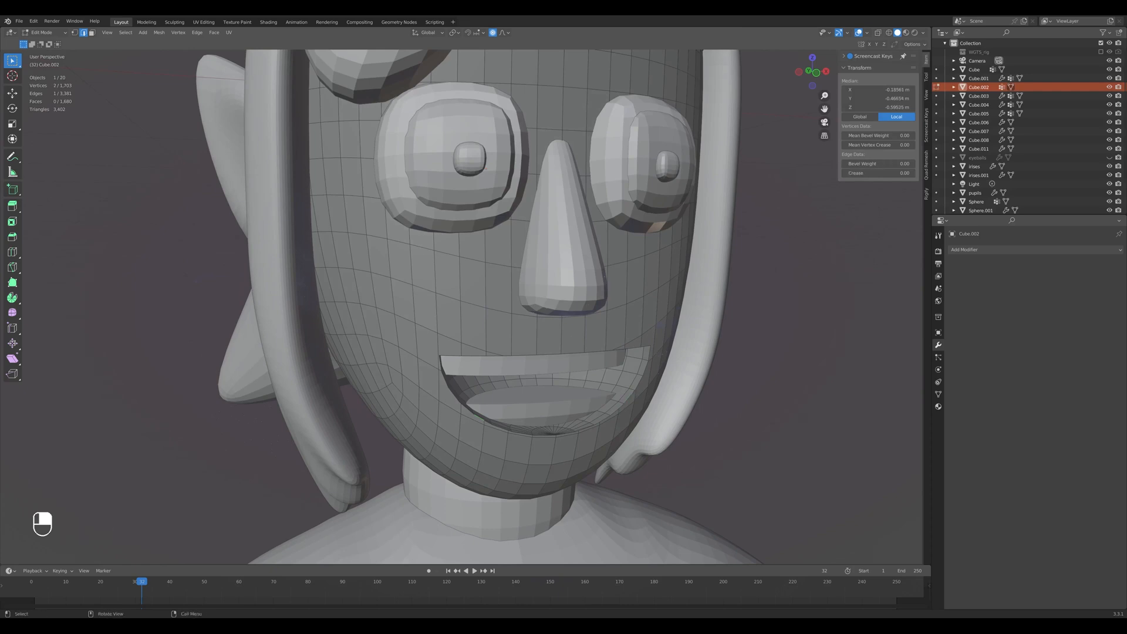
key(KP_1)
click(235, 364)
scroll(235, 364, down, 2)
key(Tab)
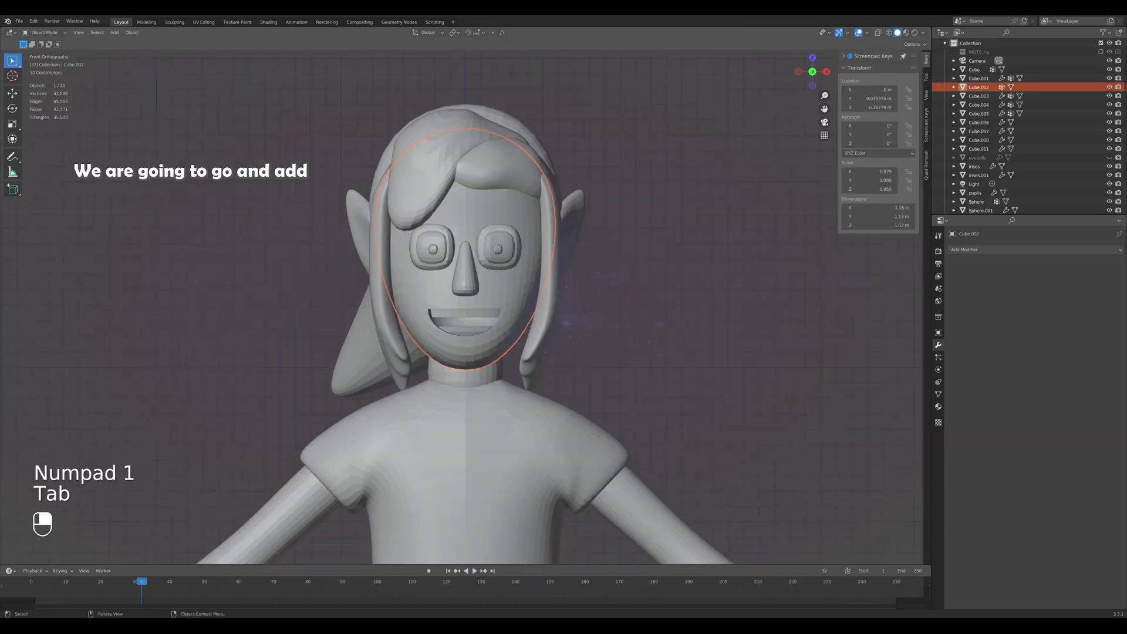
middle_drag(235, 364, 259, 359)
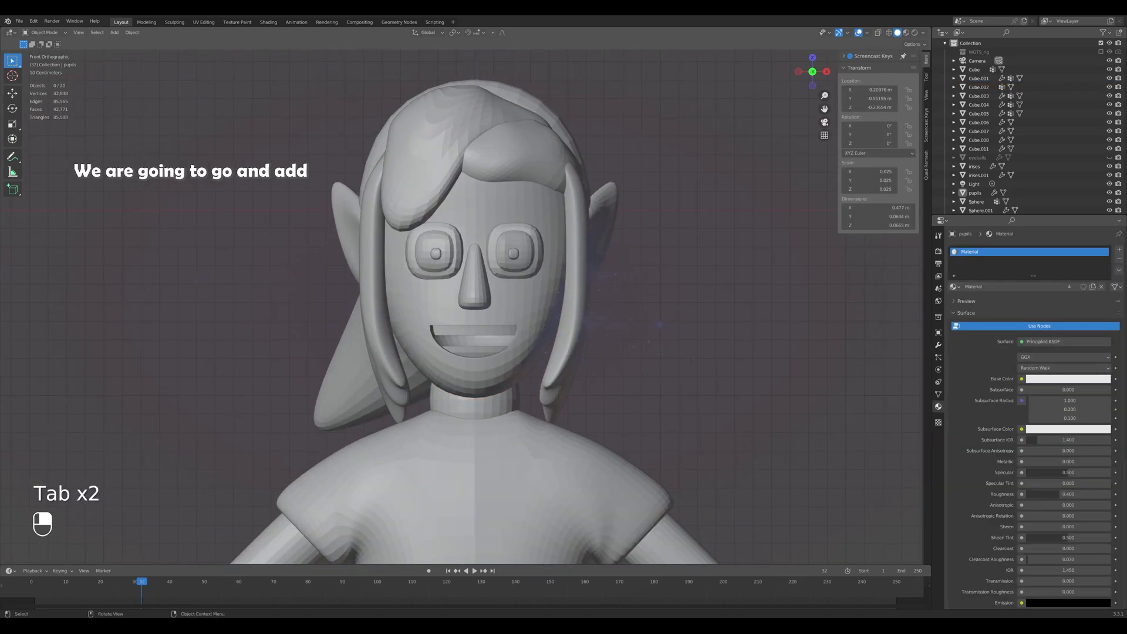
Add a cube for an eyebrow, scale it down to about 0.13 m and stretch it along X to about 0.39 m.
key(shift+a)
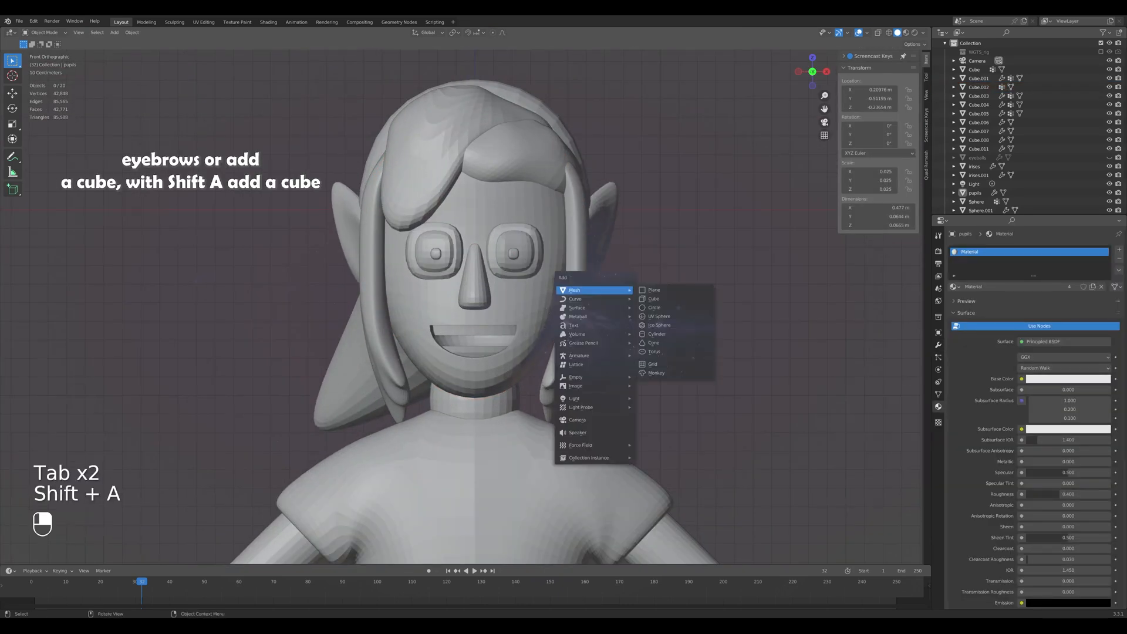
click(653, 299)
key(s)
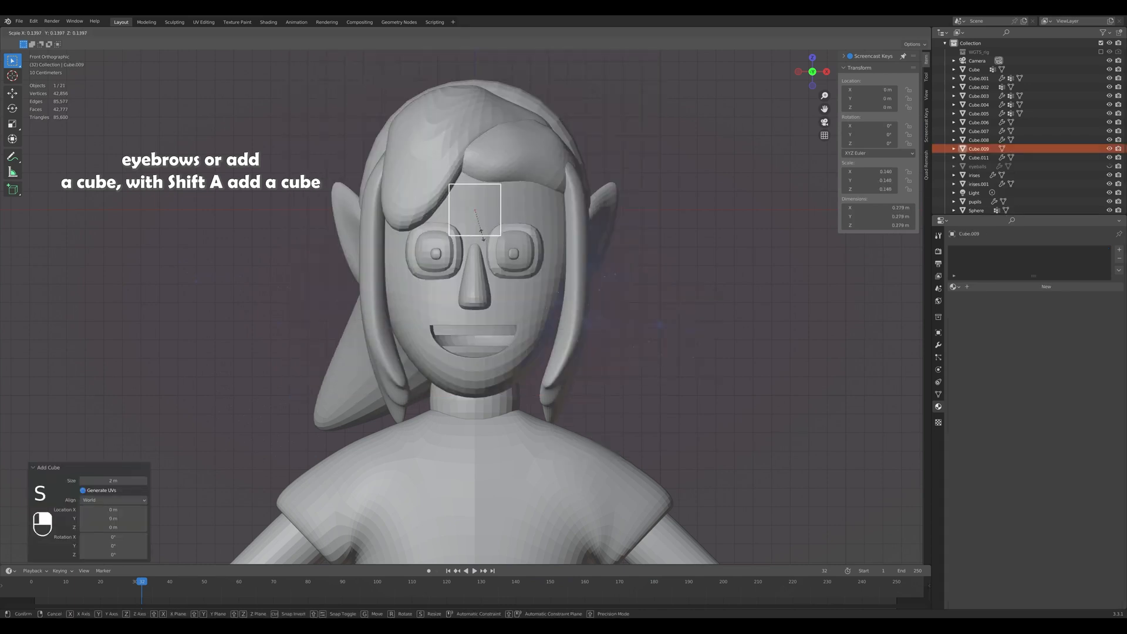
click(471, 221)
key(s)
key(x)
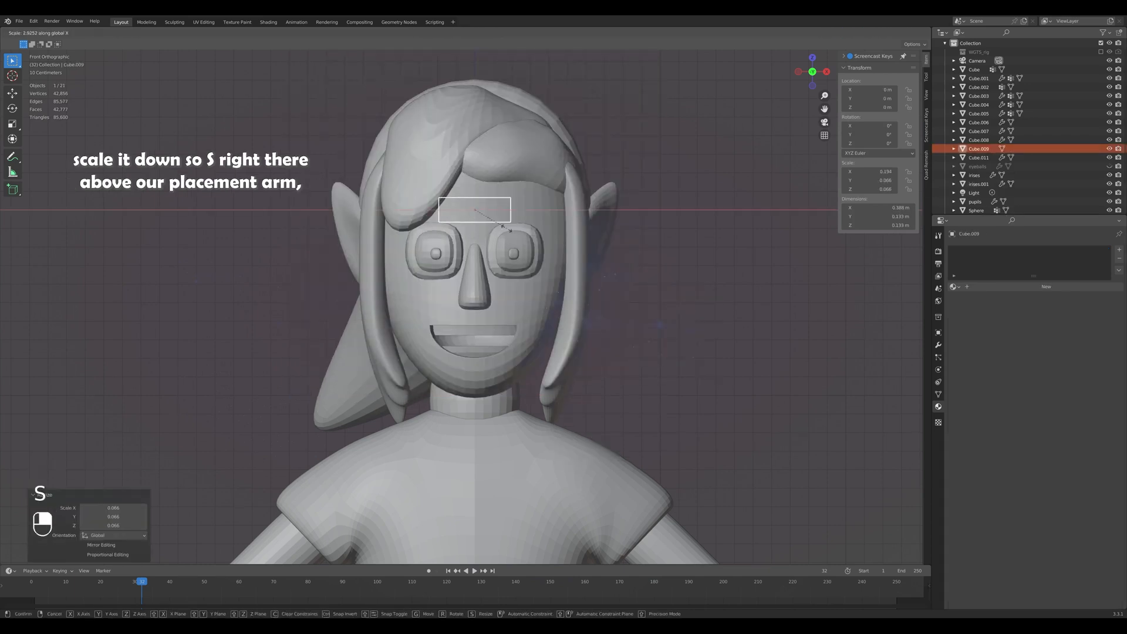
click(505, 227)
Move the eyebrow cube about 0.24 m along X and 0.01 m up along Z, above the character's left eye.
key(g)
key(x)
key(Return)
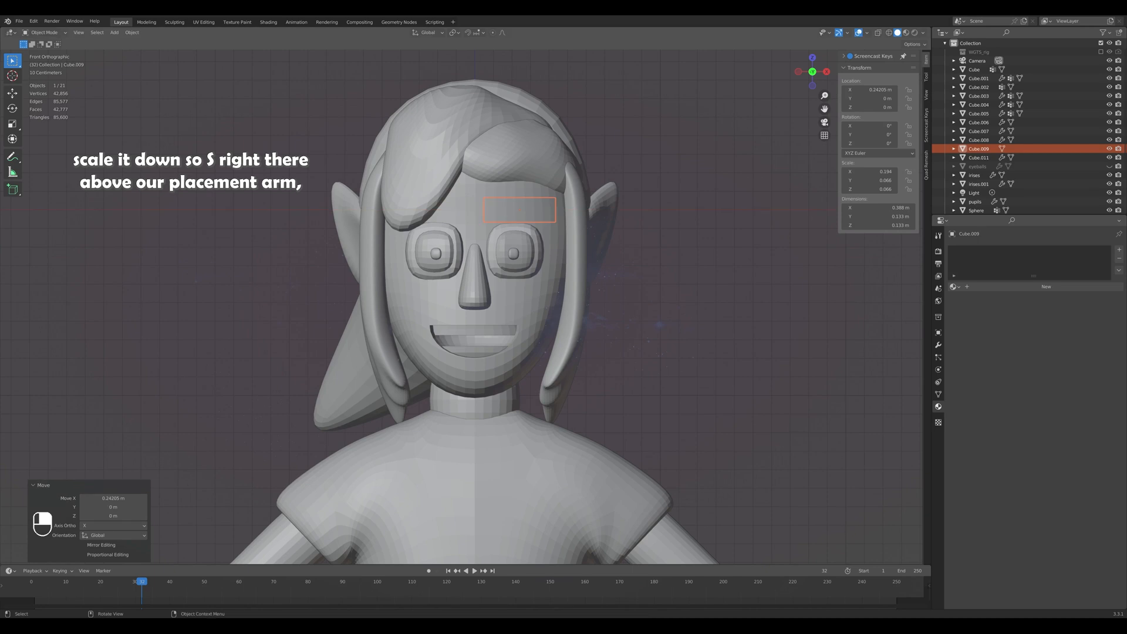
key(g)
key(z)
click(546, 250)
key(r)
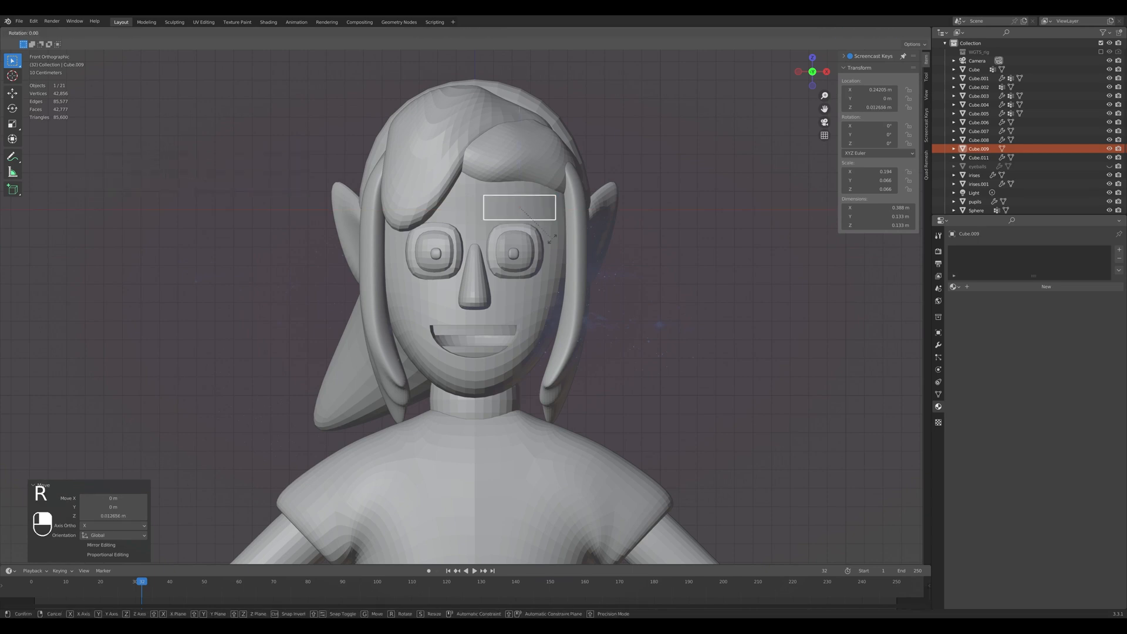
click(546, 250)
Flatten the eyebrow cube along Z and move it forward along Y towards the front of the face.
key(s)
key(z)
click(536, 236)
middle_drag(536, 235, 537, 351)
key(g)
key(y)
click(474, 292)
Scale the eyebrow cube along Y and reposition it along Y against the forehead.
key(s)
key(y)
click(494, 304)
key(g)
key(y)
click(496, 294)
key(KP_1)
Refine the eyebrow cube's thickness along Y and its depth on the face.
key(s)
key(y)
click(434, 362)
key(g)
key(y)
click(444, 357)
key(KP_1)
Taper the eyebrow cube by scaling its inner end along Z to about half its height.
key(Tab)
key(z)
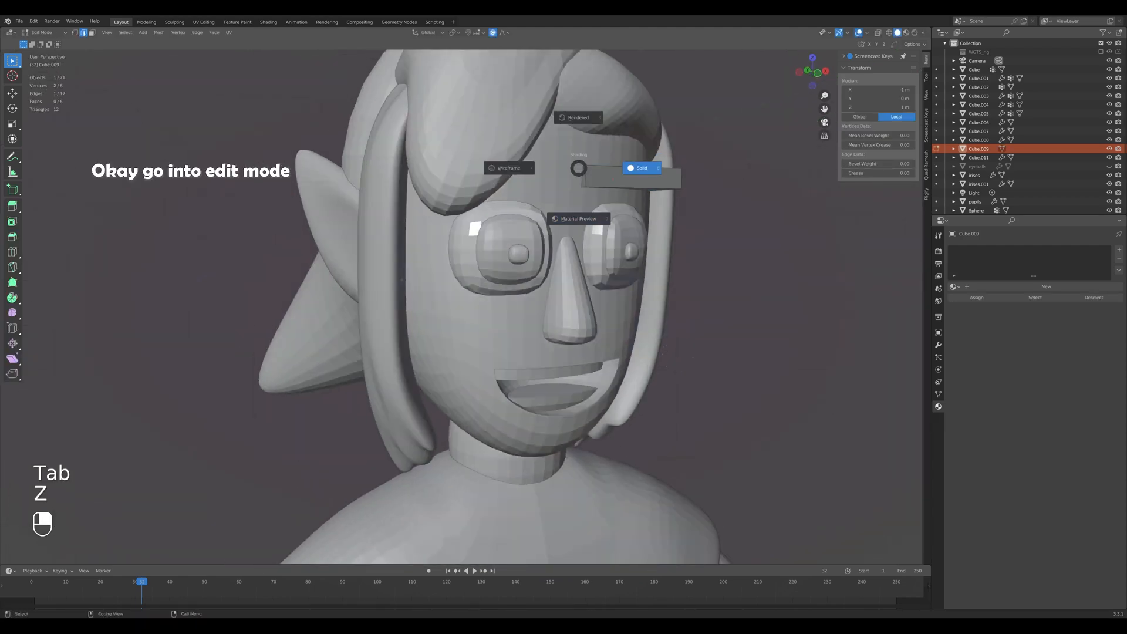
key(alt+z)
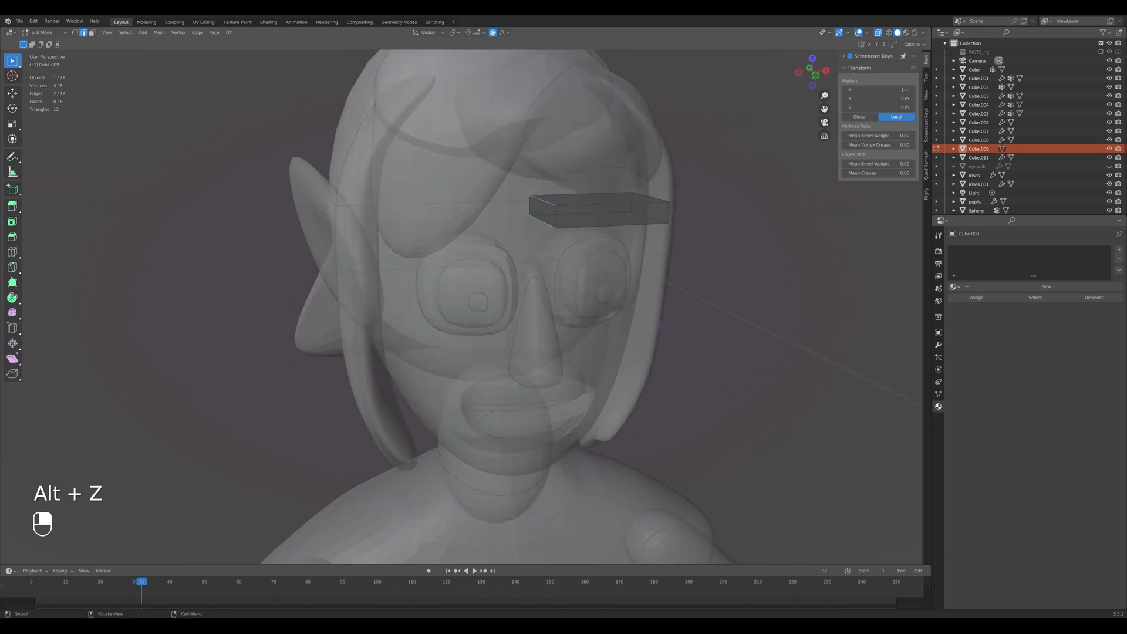
key(alt+z)
key(KP_1)
key(s)
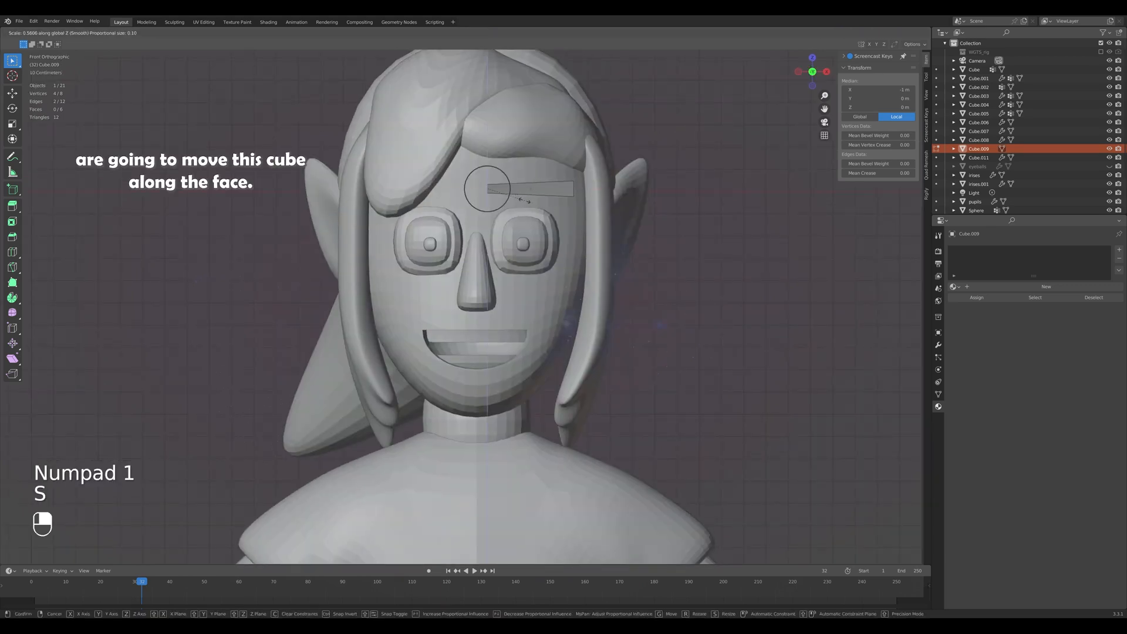
click(522, 201)
middle_drag(522, 200, 499, 205)
scroll(499, 206, down, 1)
Add one vertical loop cut to the eyebrow, slid from its middle towards the outer end.
key(KP_1)
key(ctrl+r)
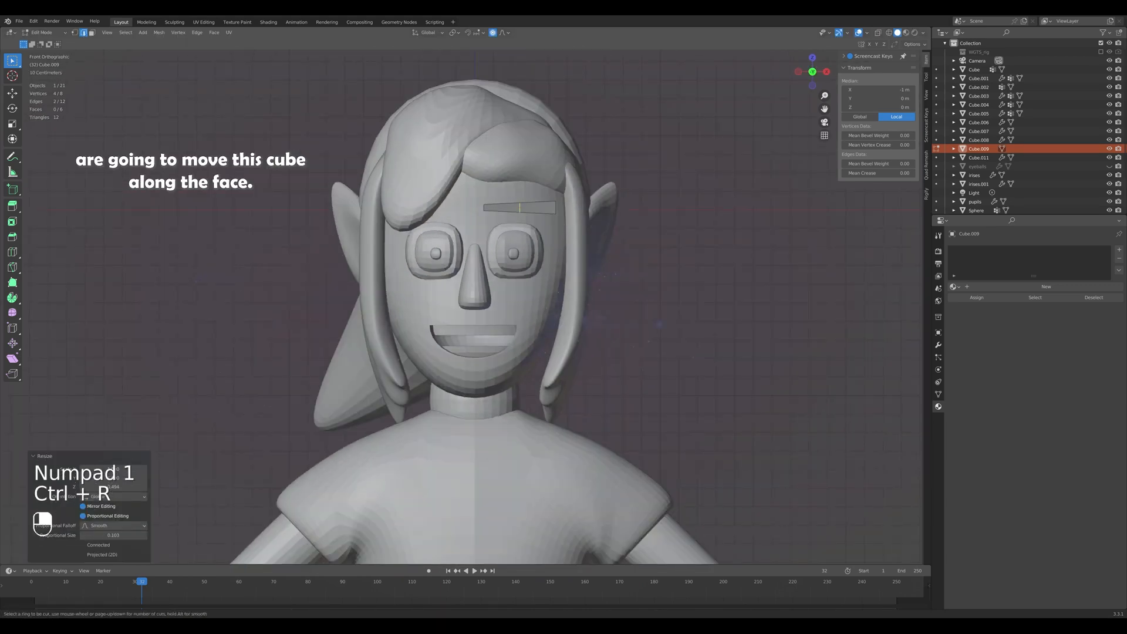
click(540, 206)
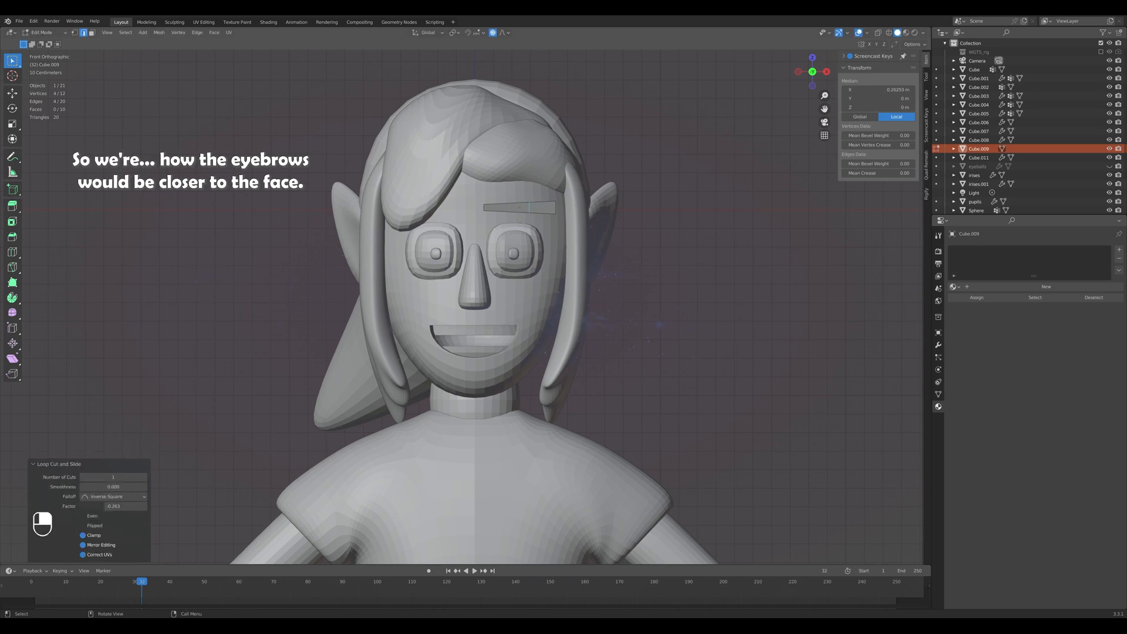
Enlarge the eyebrow's outer end along Z.
middle_drag(541, 207, 576, 217)
click(497, 246)
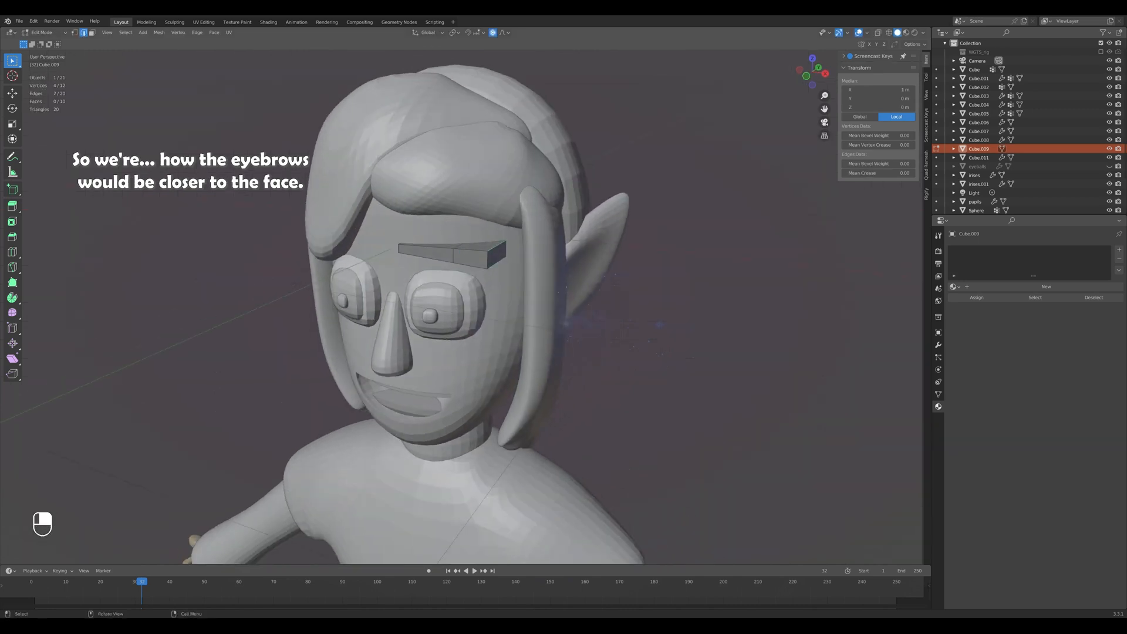
key(s)
click(482, 253)
key(KP_1)
middle_drag(481, 253, 439, 338)
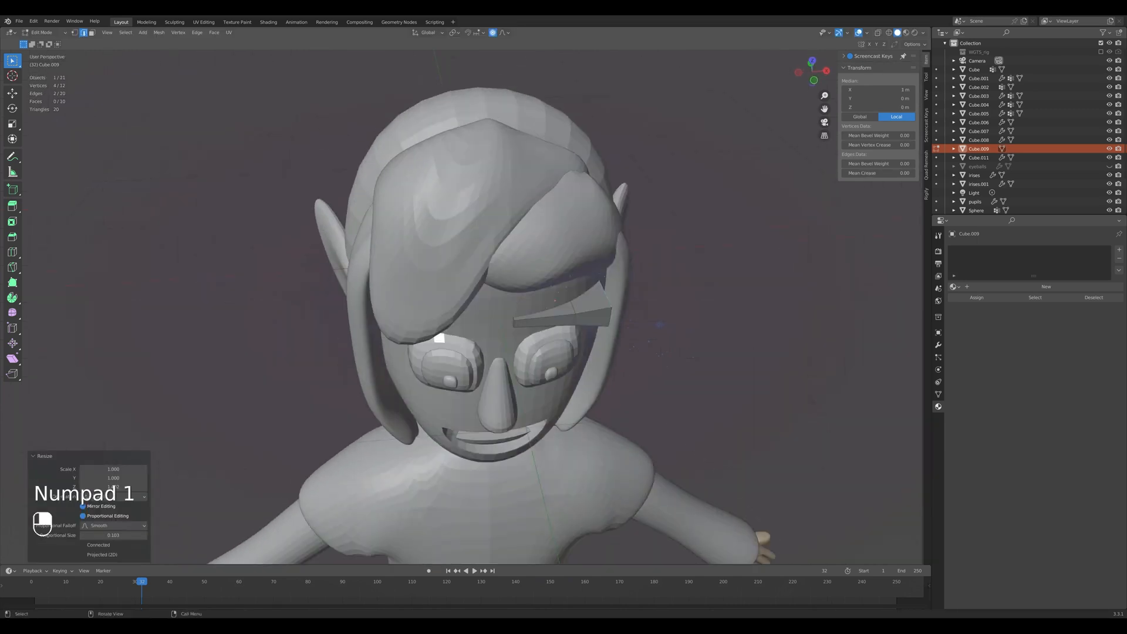
Select the edge loop at the eyebrow's new cut and scale it along Z by about 1.36.
click(439, 338)
key(KP_1)
shift+click(574, 220)
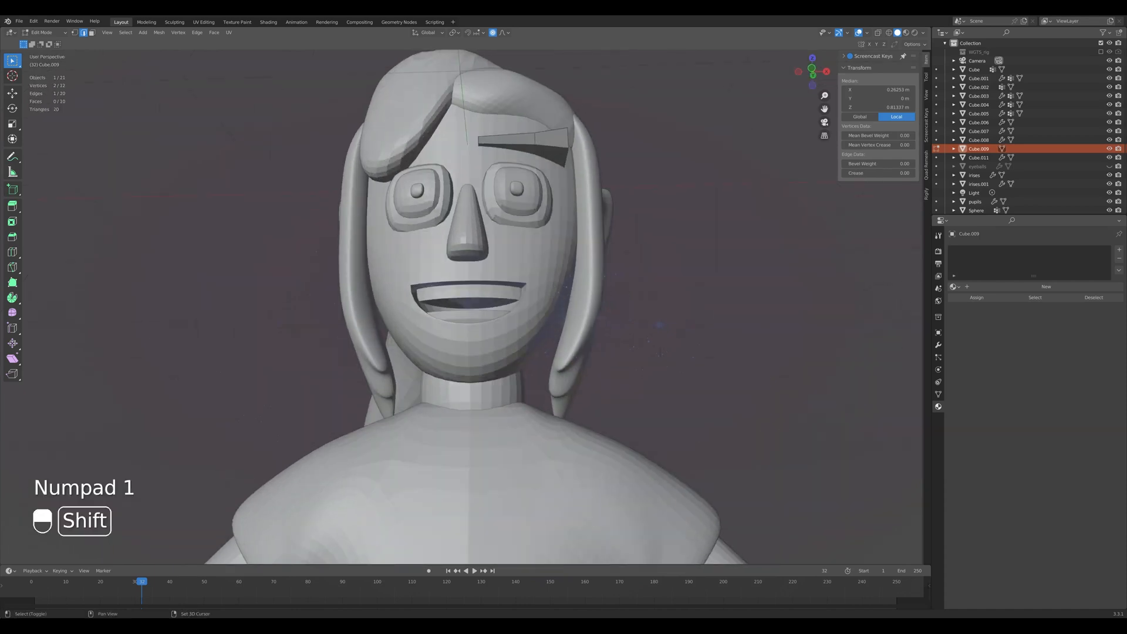
key(KP_1)
key(s)
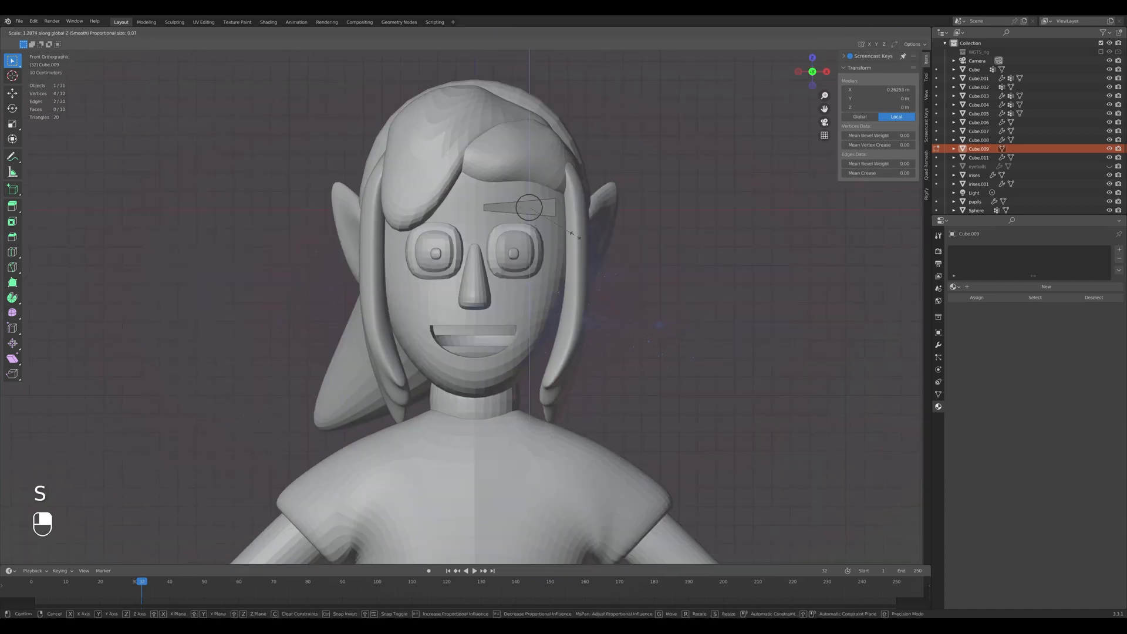
click(579, 239)
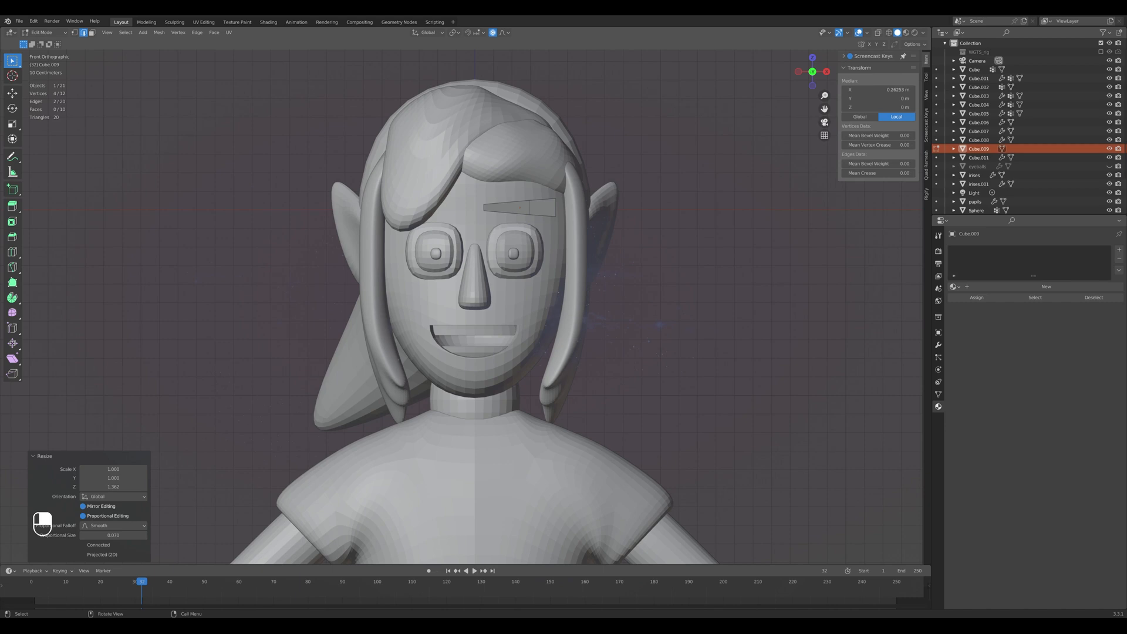
middle_drag(578, 235, 575, 261)
alt+shift+click(557, 226)
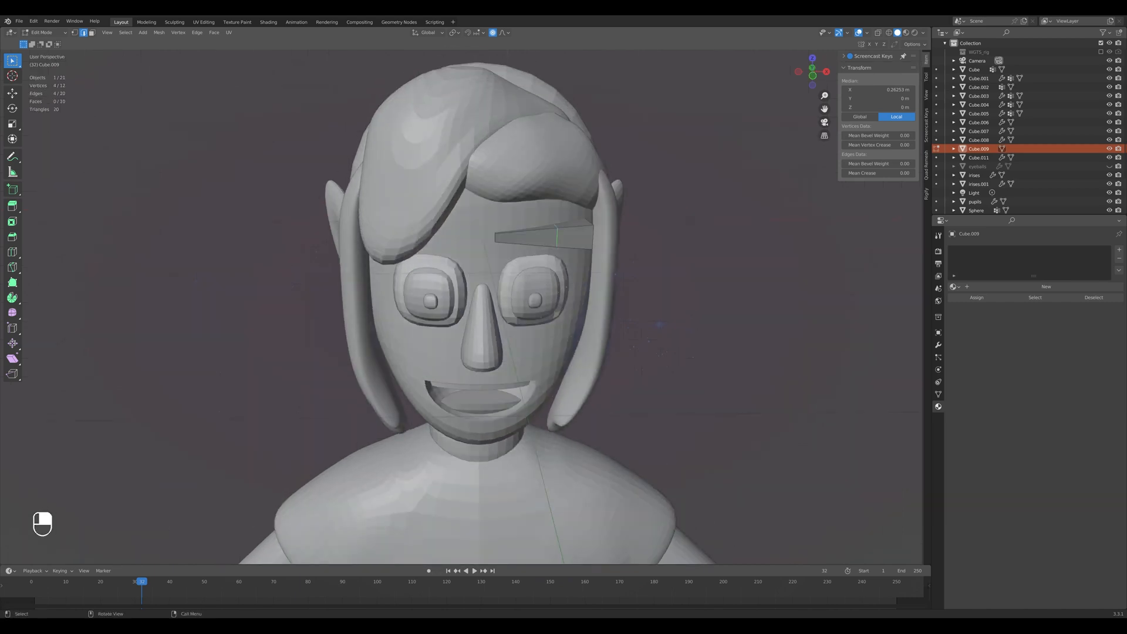
Move the eyebrow's inner end down about 0.06 m along Z and about 0.02 m outward along X.
key(KP_1)
key(alt+z)
drag(460, 176, 498, 226)
middle_drag(498, 227, 517, 261)
key(KP_1)
key(alt+z)
key(g)
key(z)
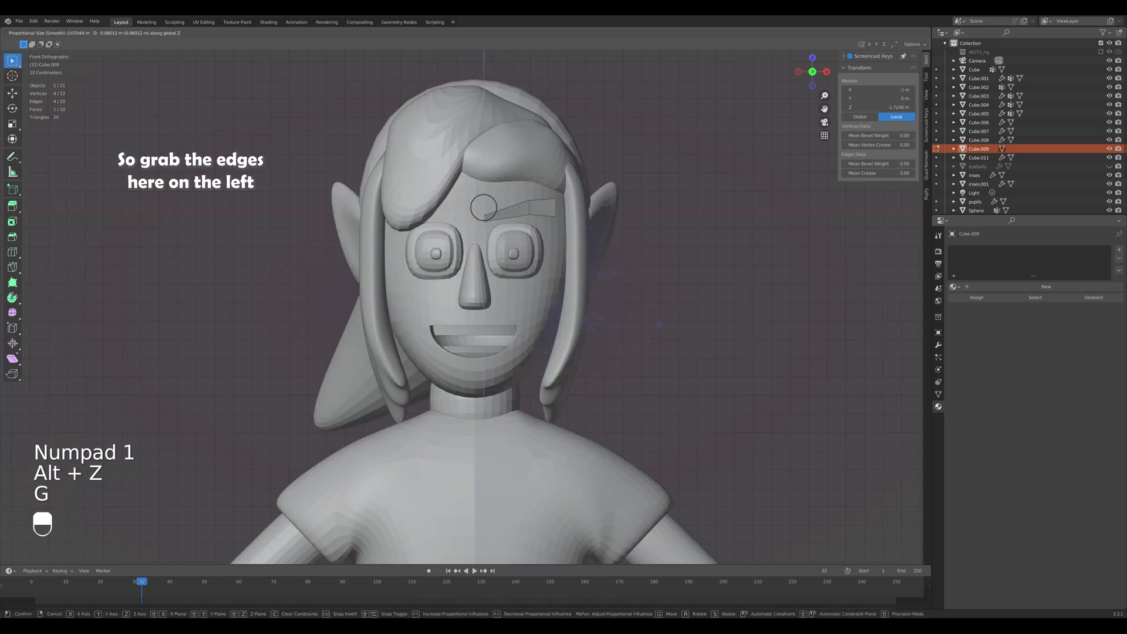
click(517, 273)
key(g)
key(x)
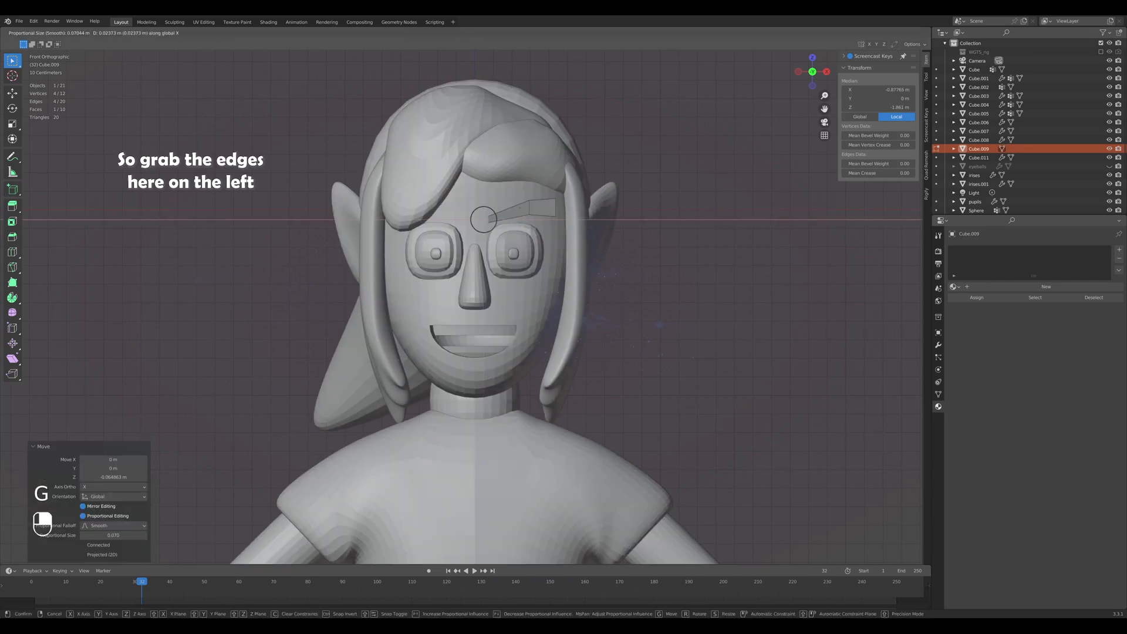
click(524, 271)
Push the front face of the eyebrow's outer section back along Y, closer to the face.
middle_drag(524, 271, 445, 322)
key(KP_1)
scroll(445, 322, up, 3)
key(1)
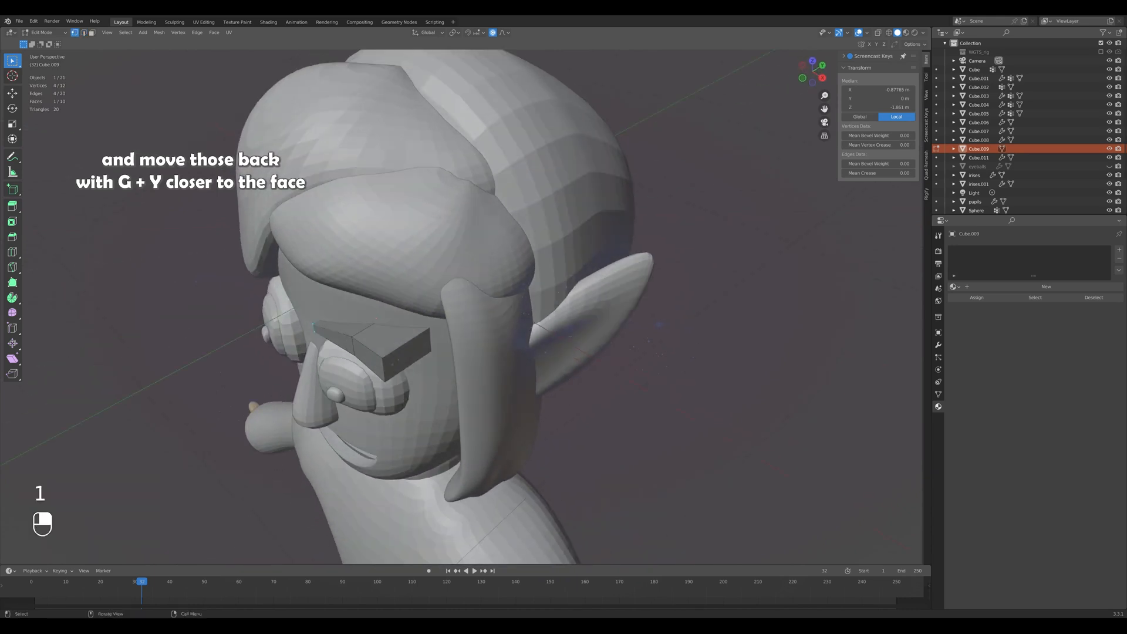
shift+click(383, 379)
key(g)
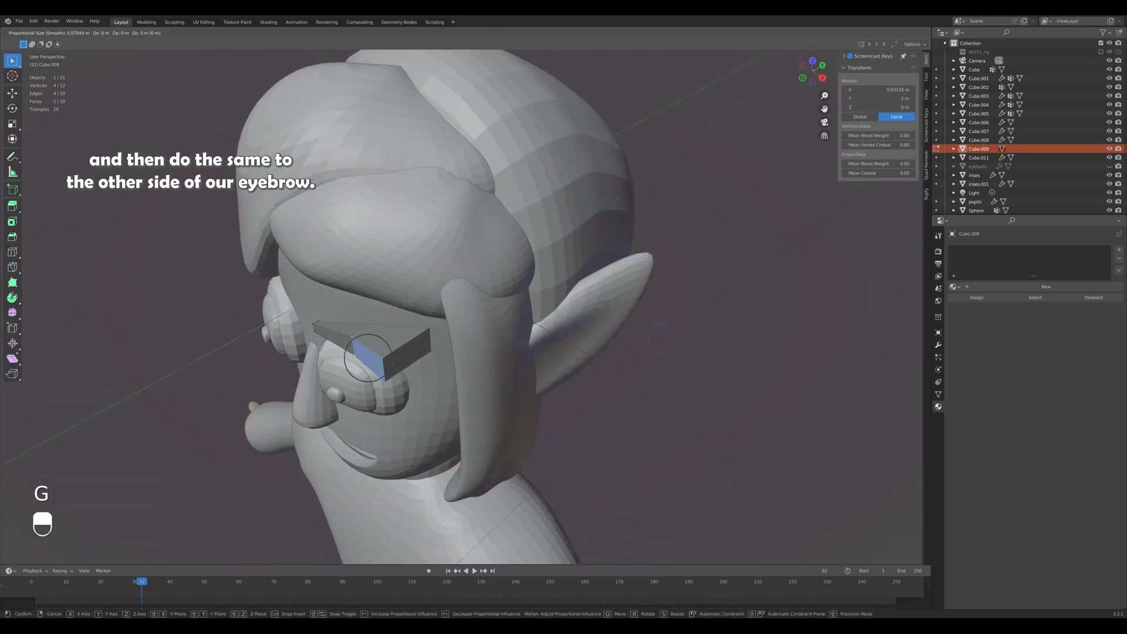
key(y)
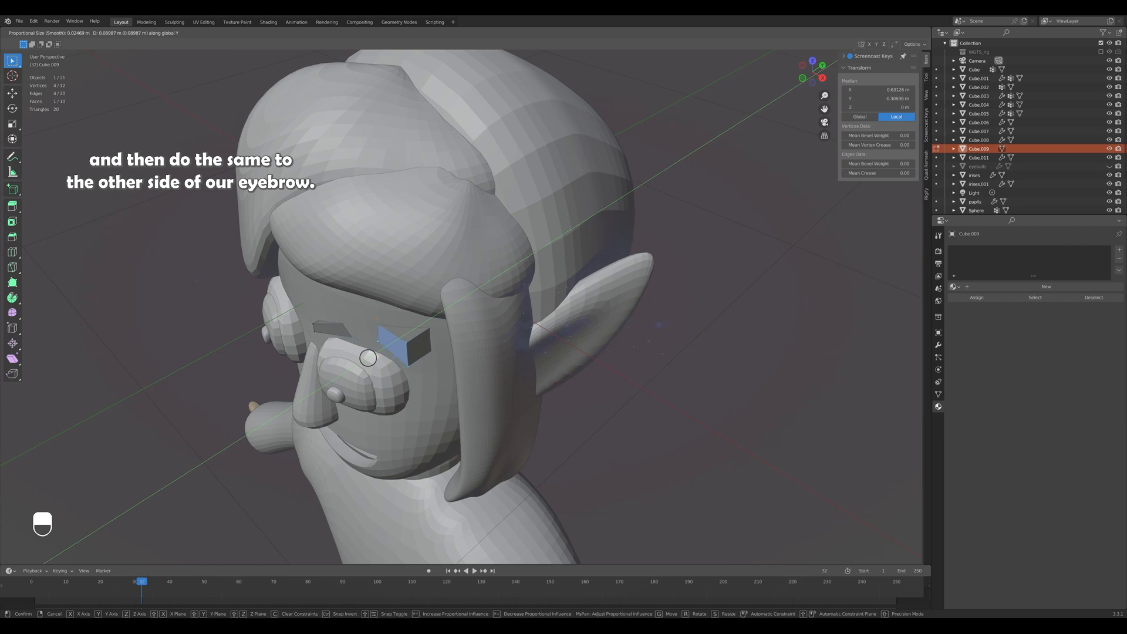
click(399, 369)
Move the front edge of the eyebrow's outer end further back along Y to follow the head.
click(398, 349)
key(g)
key(y)
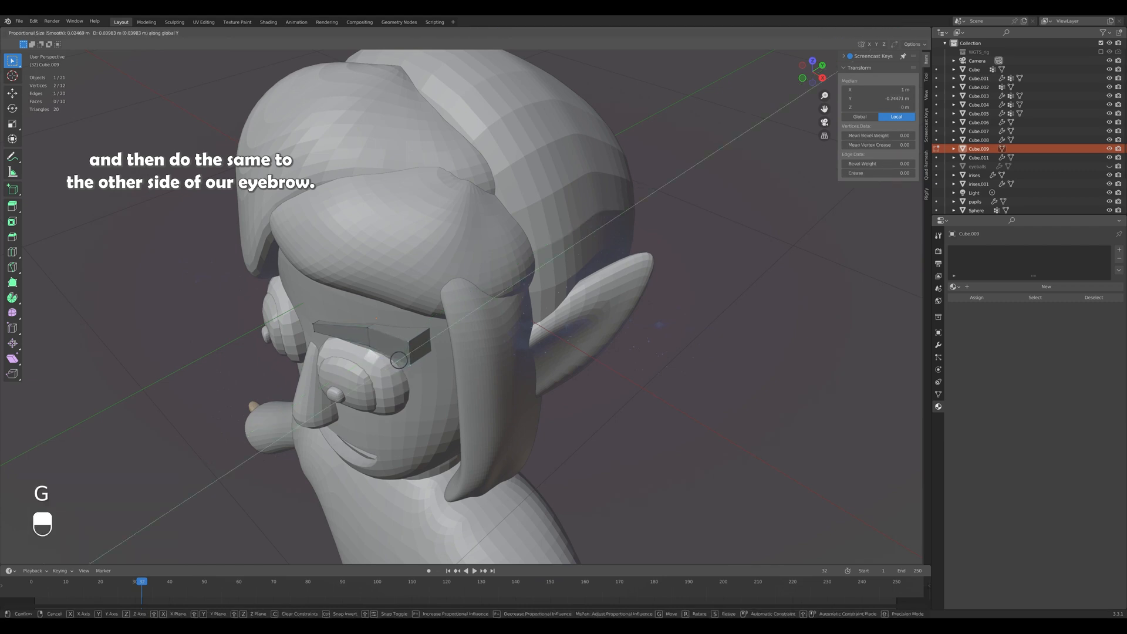
click(425, 343)
key(KP_1)
click(610, 293)
middle_drag(611, 294, 573, 347)
key(KP_1)
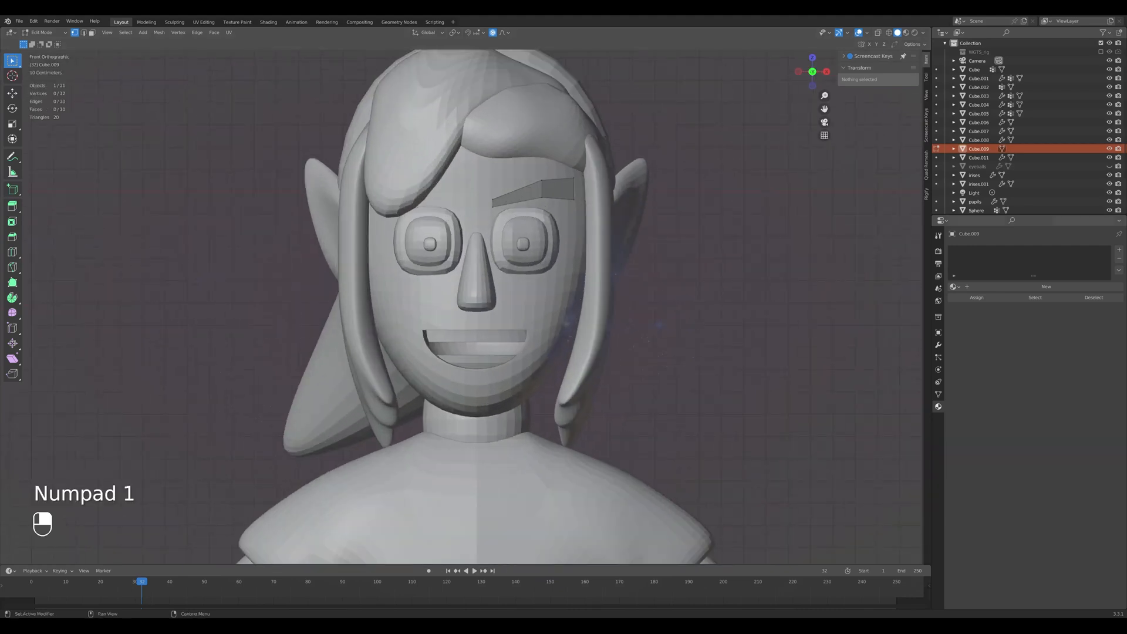
Add a Subdivision Surface modifier with viewport level 2 to the eyebrow and move it forward about 0.04 m along Y.
click(938, 333)
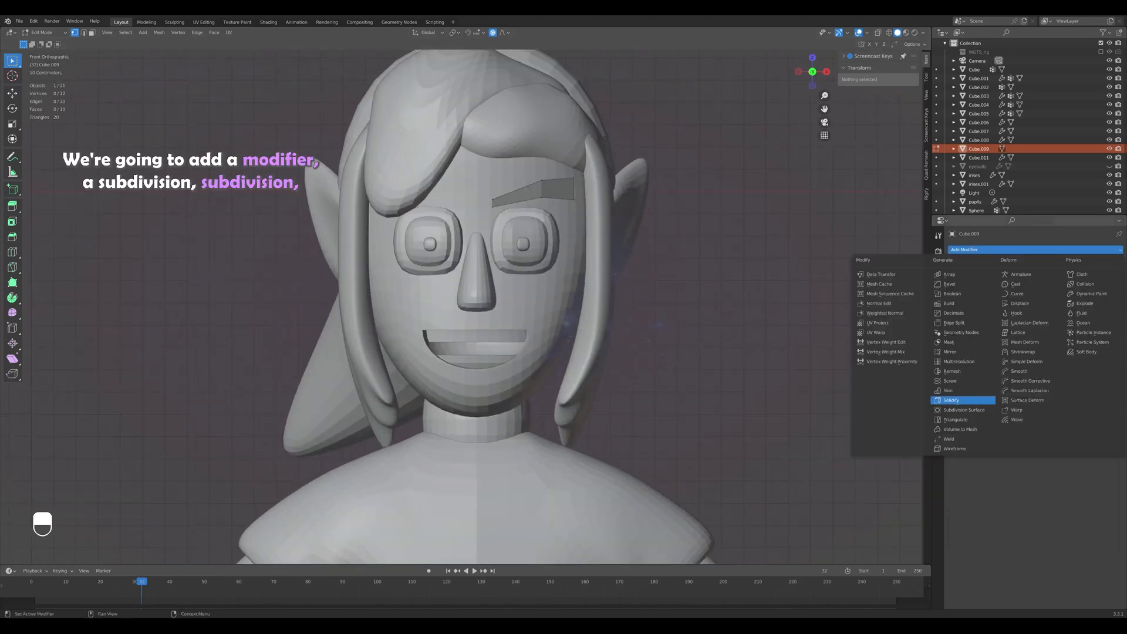
click(963, 410)
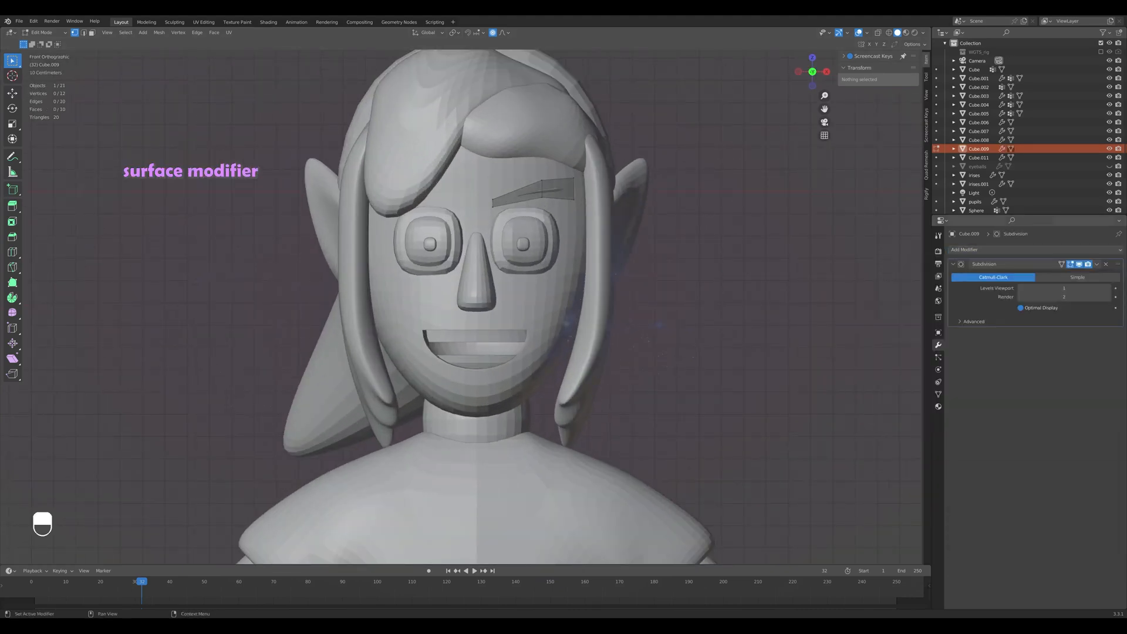
key(Tab)
middle_drag(470, 293, 411, 264)
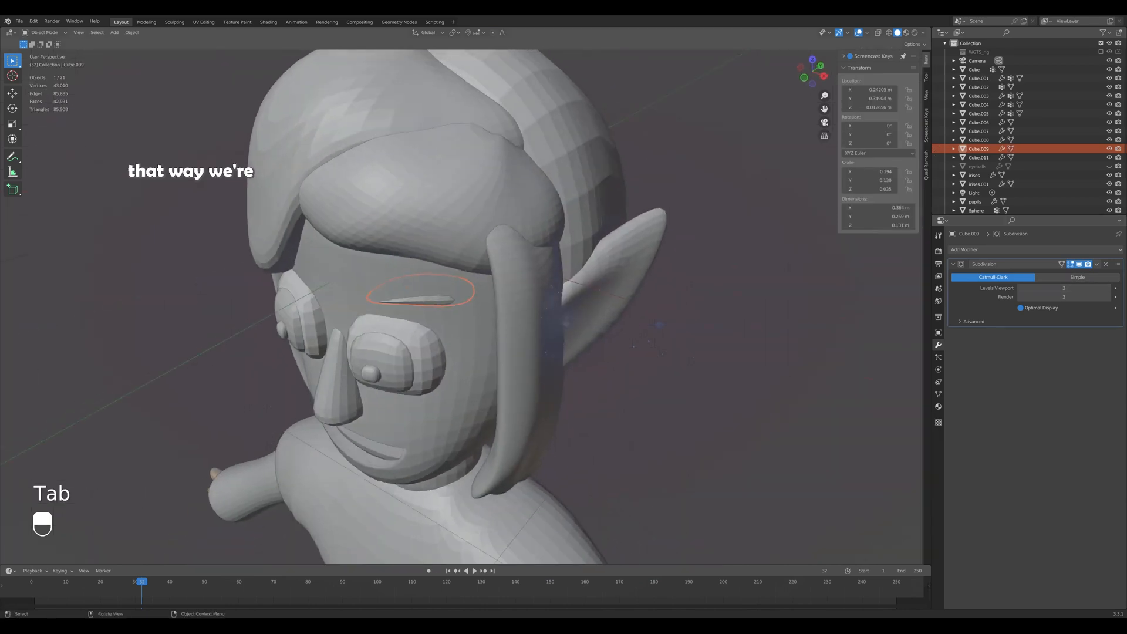
key(g)
click(411, 299)
key(KP_1)
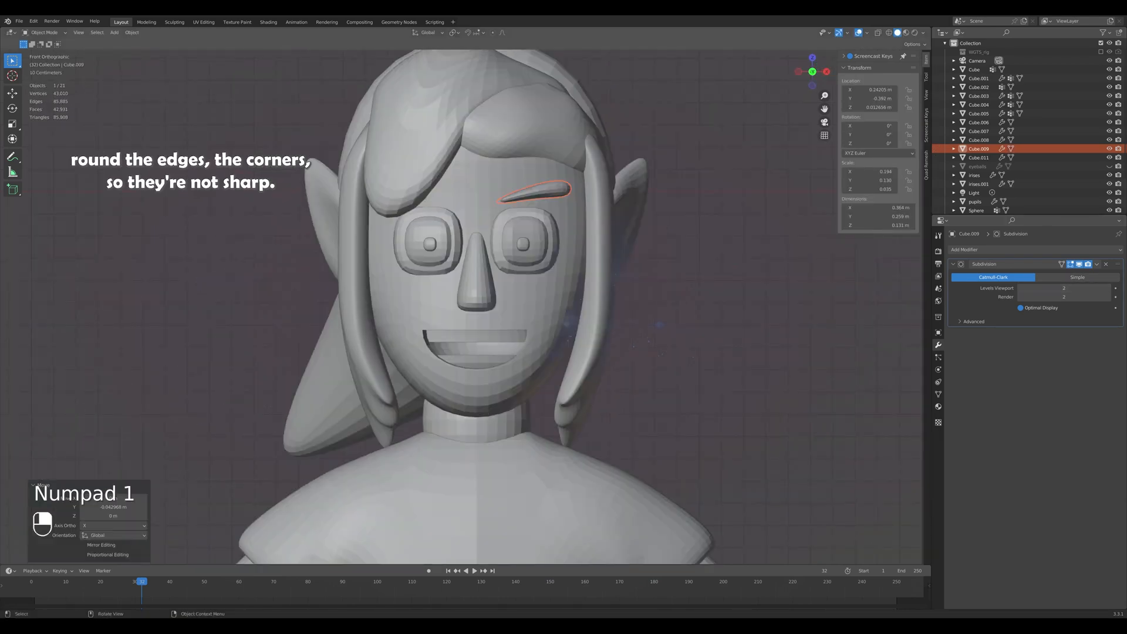
Add three evenly spaced loop cuts across the eyebrow's inner section.
key(Tab)
key(ctrl+r)
scroll(517, 197, up, 2)
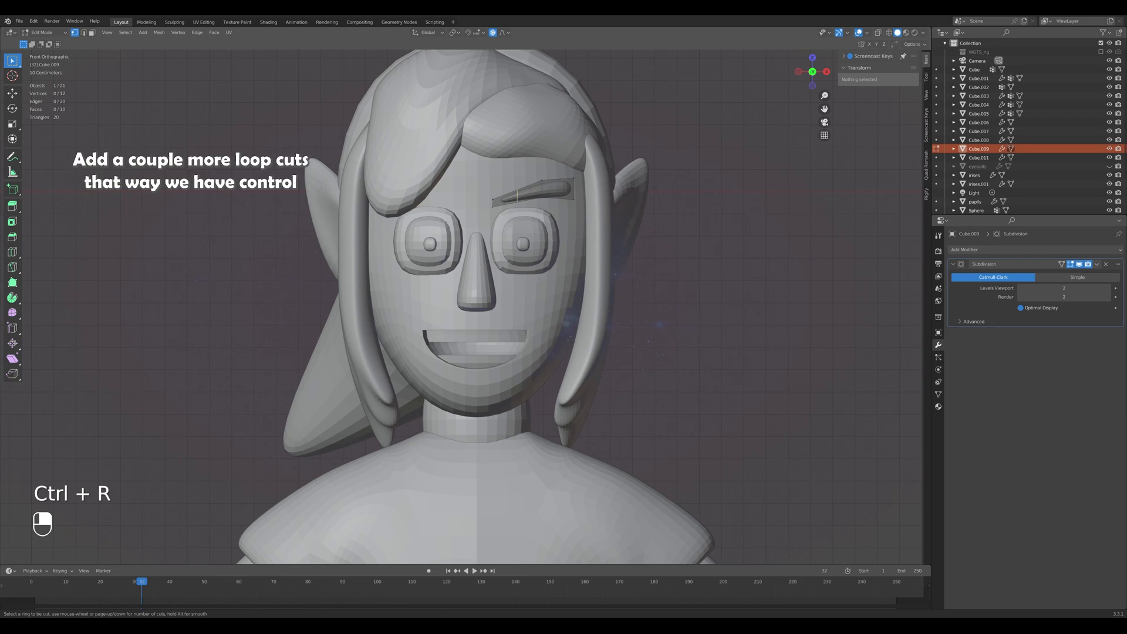
click(517, 197)
right_click(517, 196)
click(657, 223)
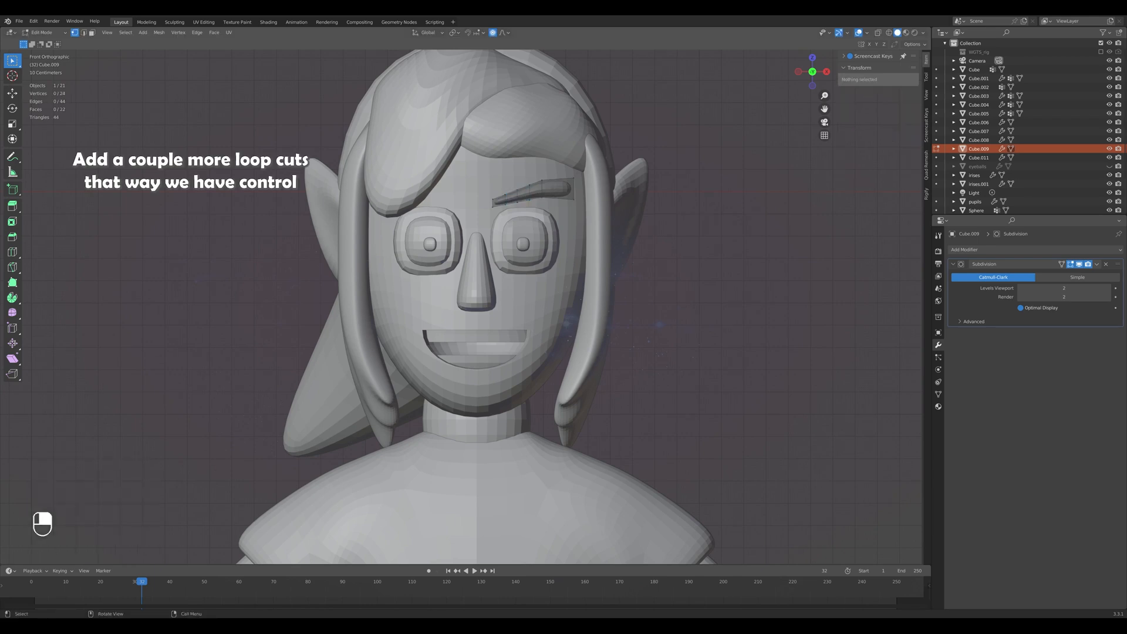
key(Tab)
Mirror the eyebrow across X with a Mirror modifier, using Cube.002 as the mirror object.
click(998, 250)
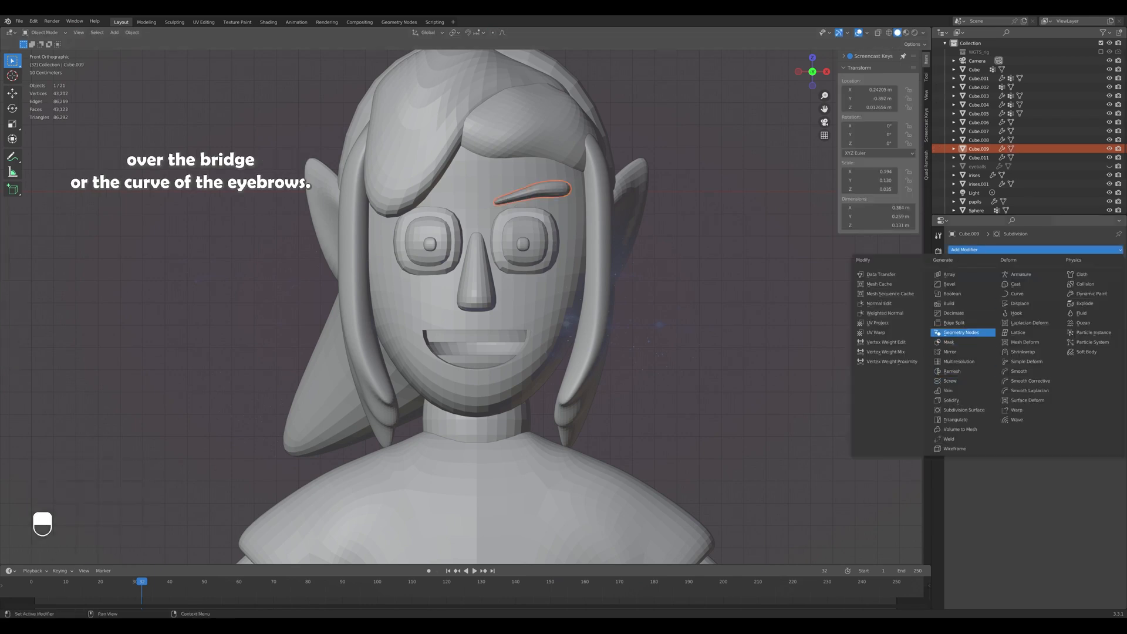
click(951, 352)
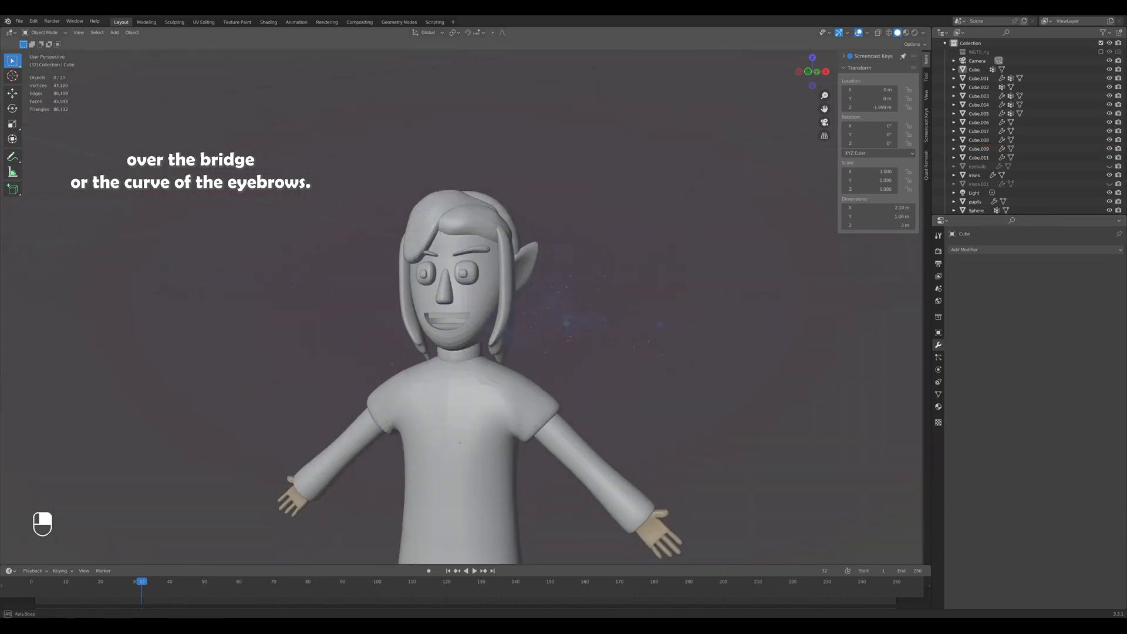
key(KP_1)
Thicken the mirrored eyebrows by scaling them along Z by about 1.4.
click(550, 191)
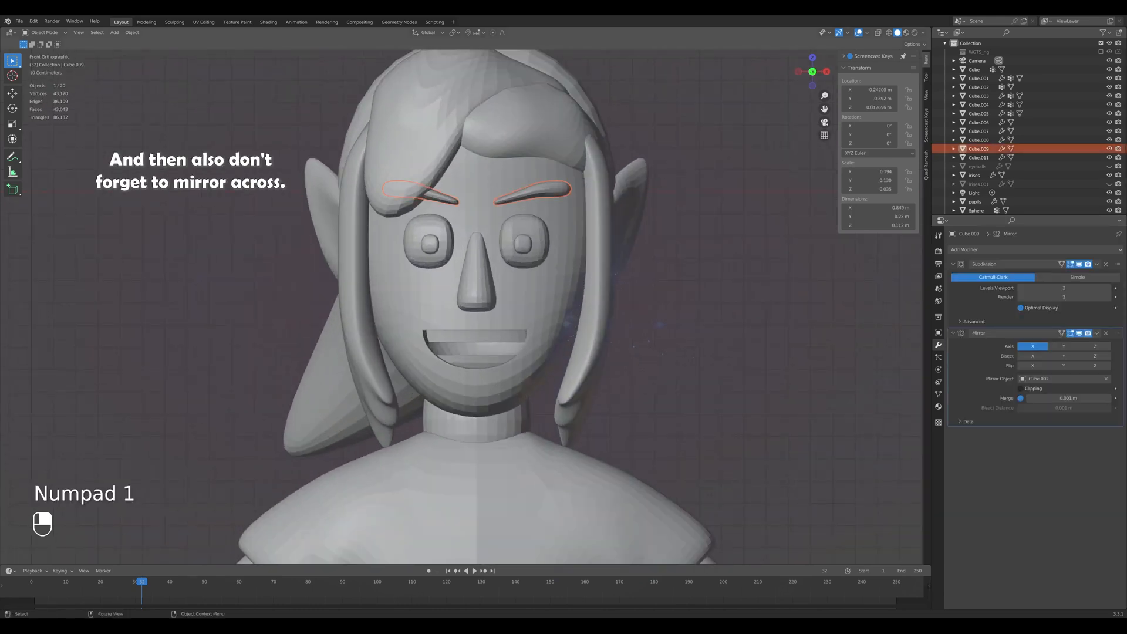
key(s)
key(z)
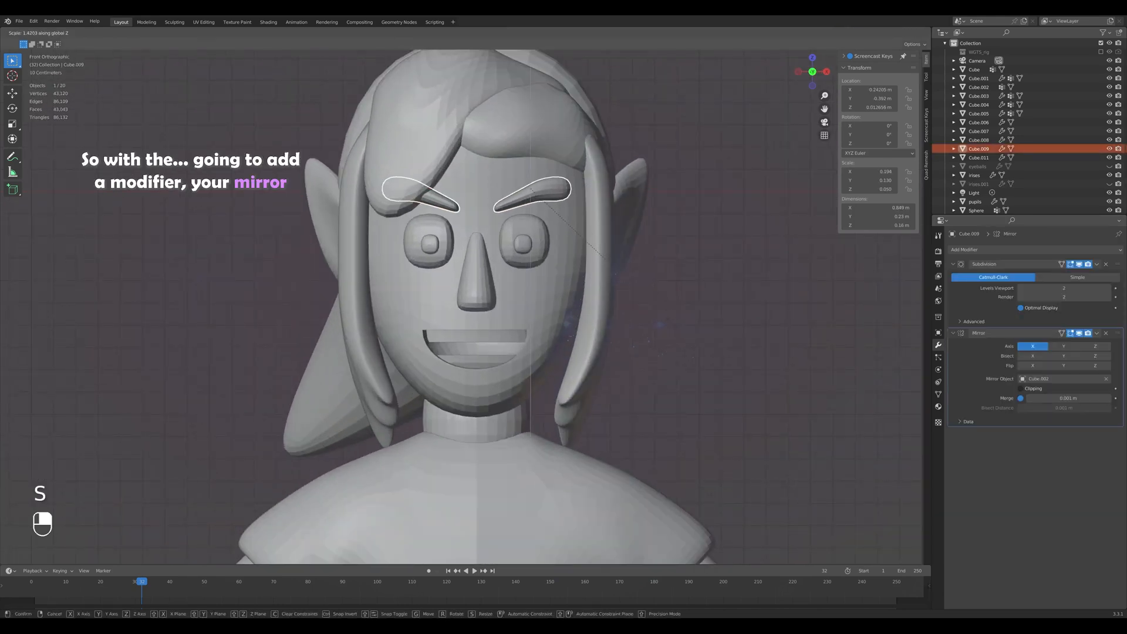
click(411, 517)
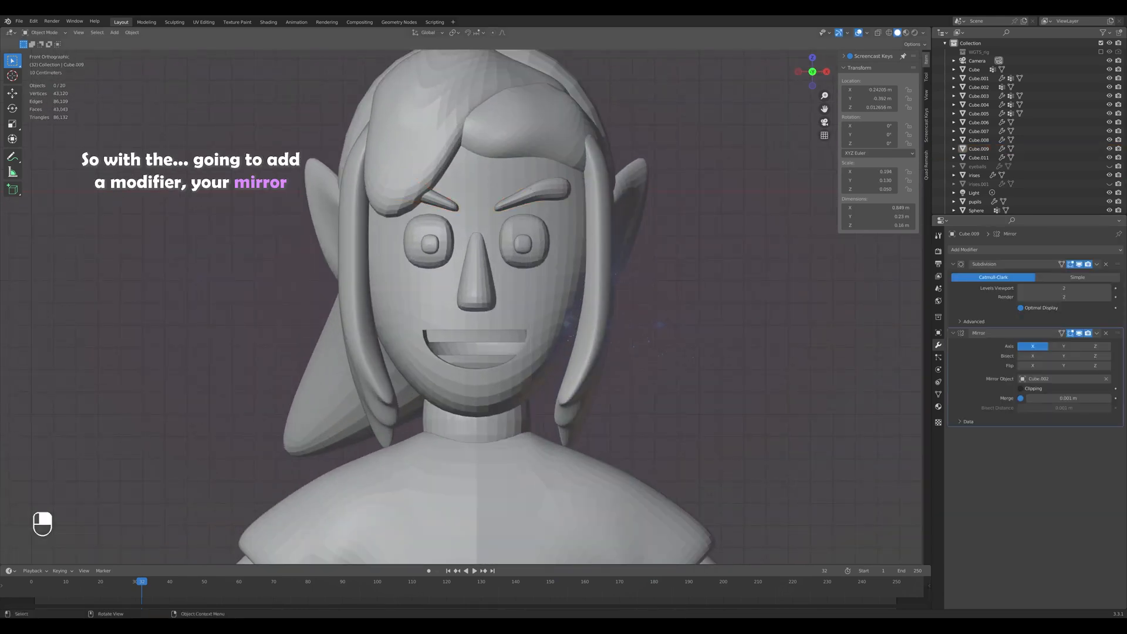
middle_drag(529, 352, 587, 353)
key(KP_1)
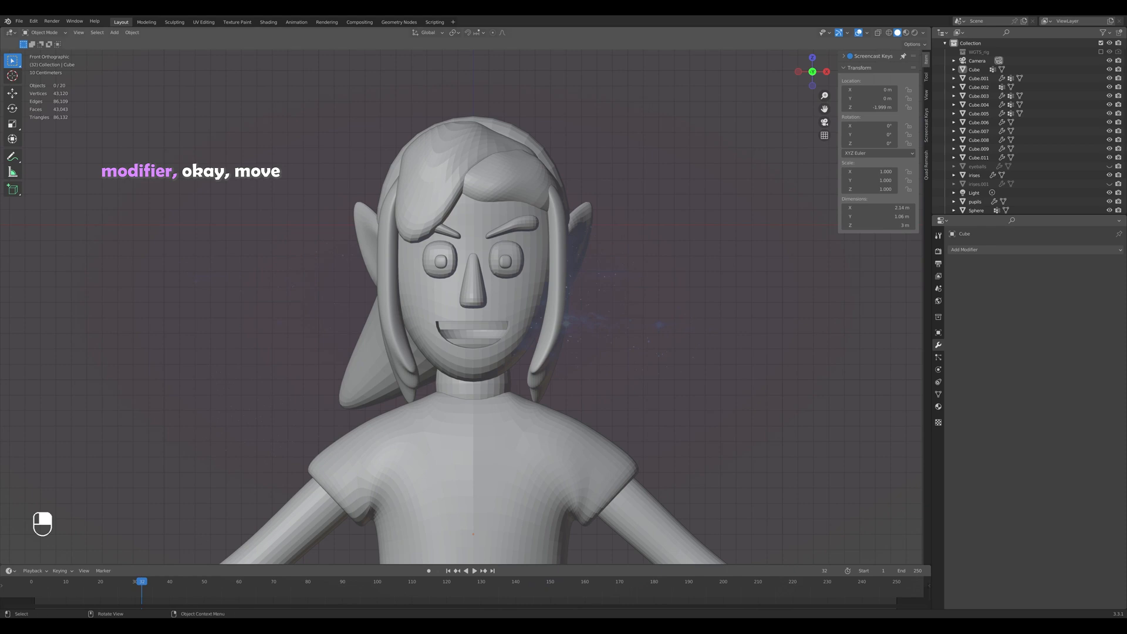
Move the lower edge of the eyebrow's outer end down about 0.06 m along Z.
click(517, 226)
key(Tab)
scroll(537, 241, up, 4)
middle_drag(564, 235, 525, 242)
key(2)
click(529, 189)
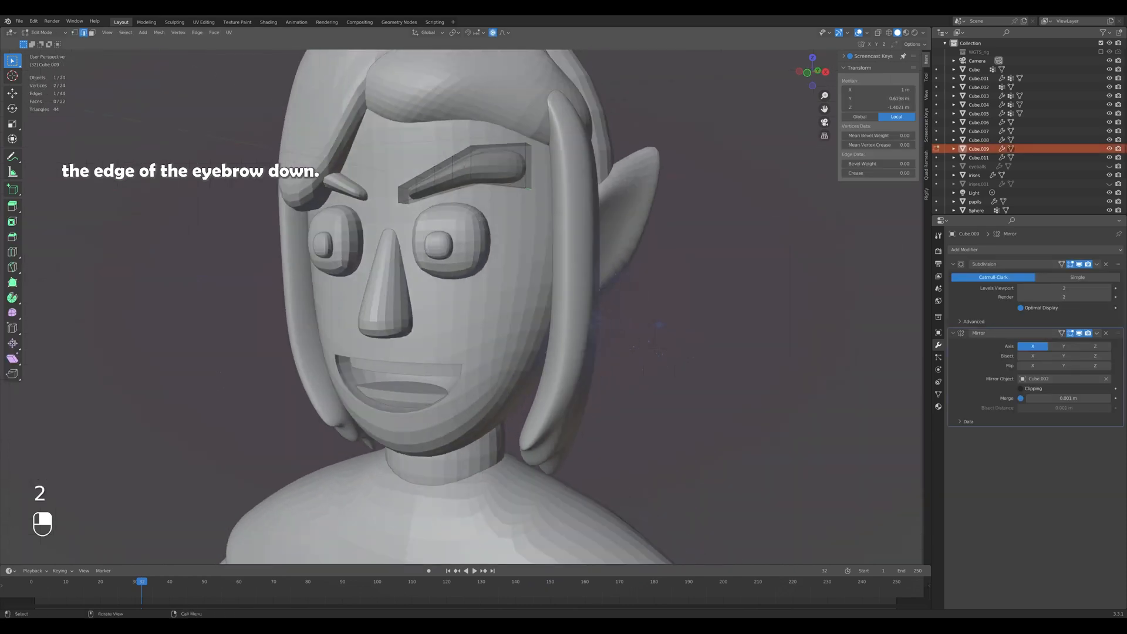
key(KP_1)
key(g)
key(z)
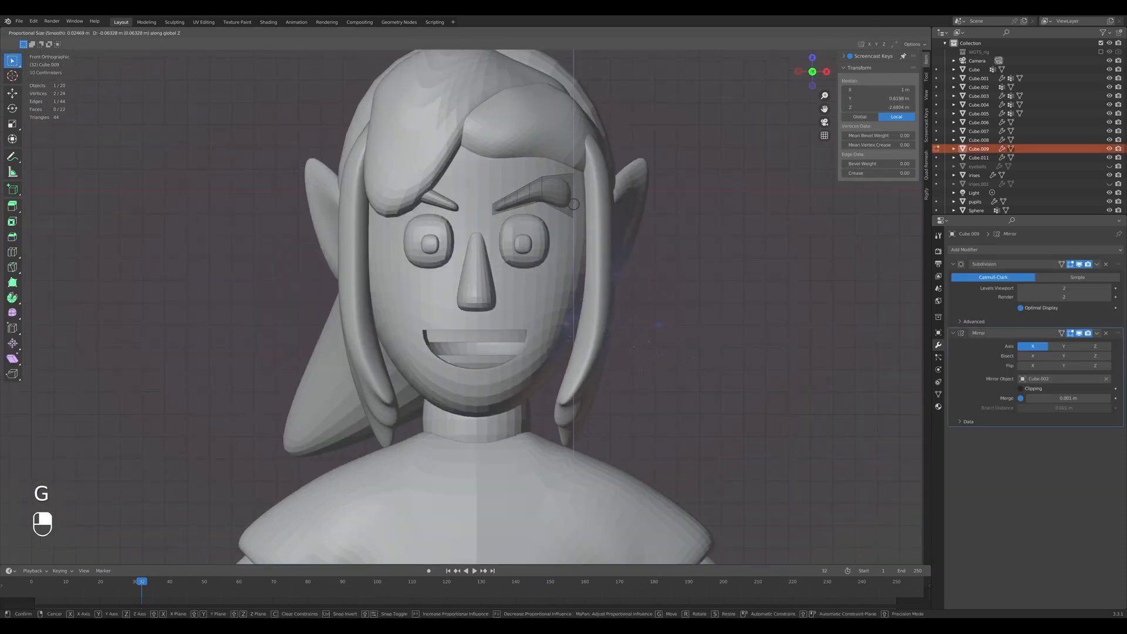
click(574, 203)
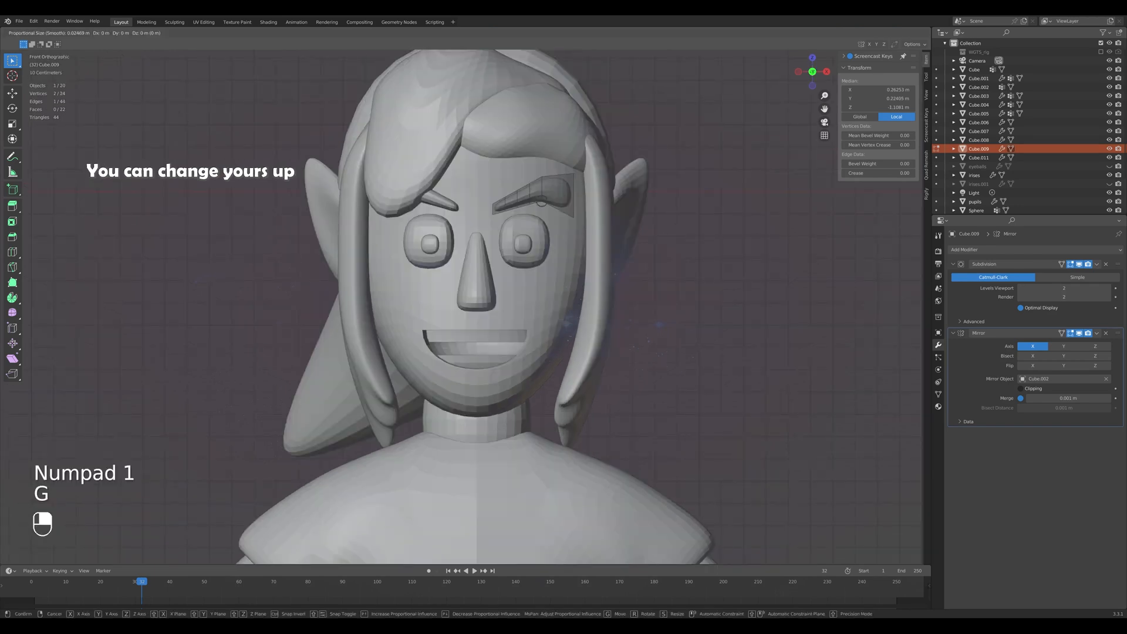
Lower the bottom edge at the eyebrow's arch about 0.02 m along Z and finish editing the mesh.
key(z)
scroll(541, 202, up, 3)
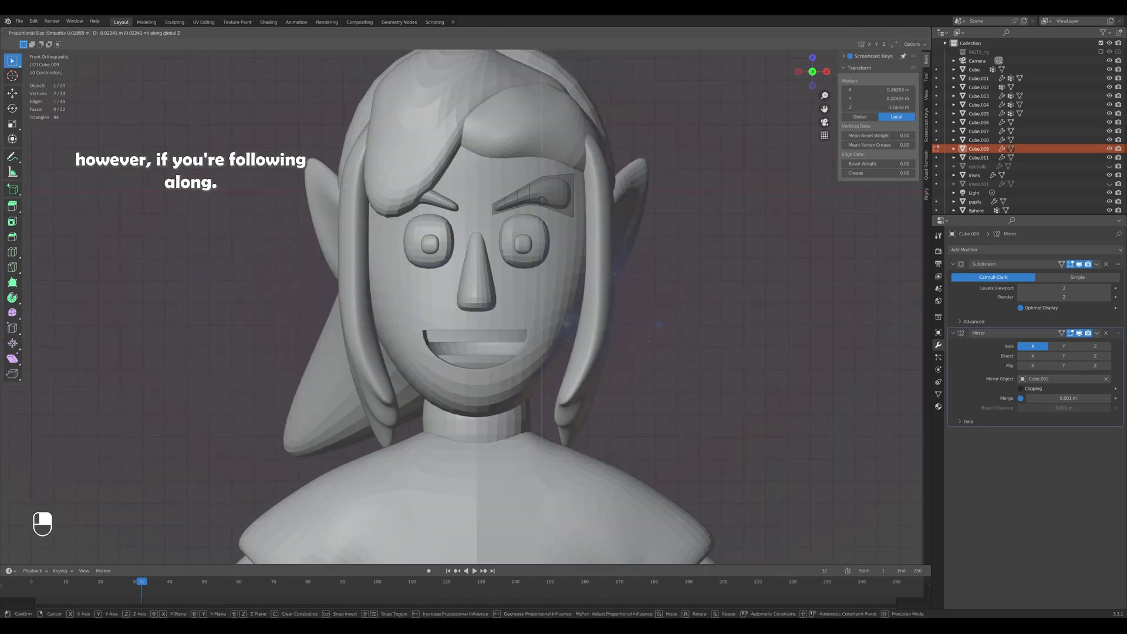
click(541, 201)
key(Tab)
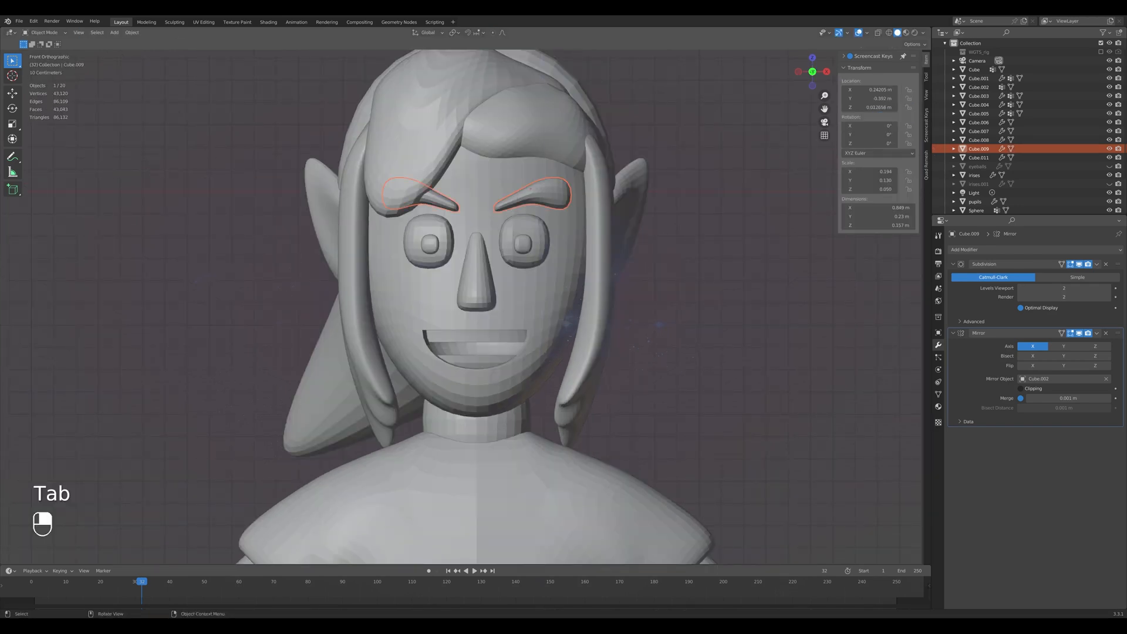
Shrink the edges at the eyebrow's outer end along Z to slim it, and finish editing the mesh.
key(Tab)
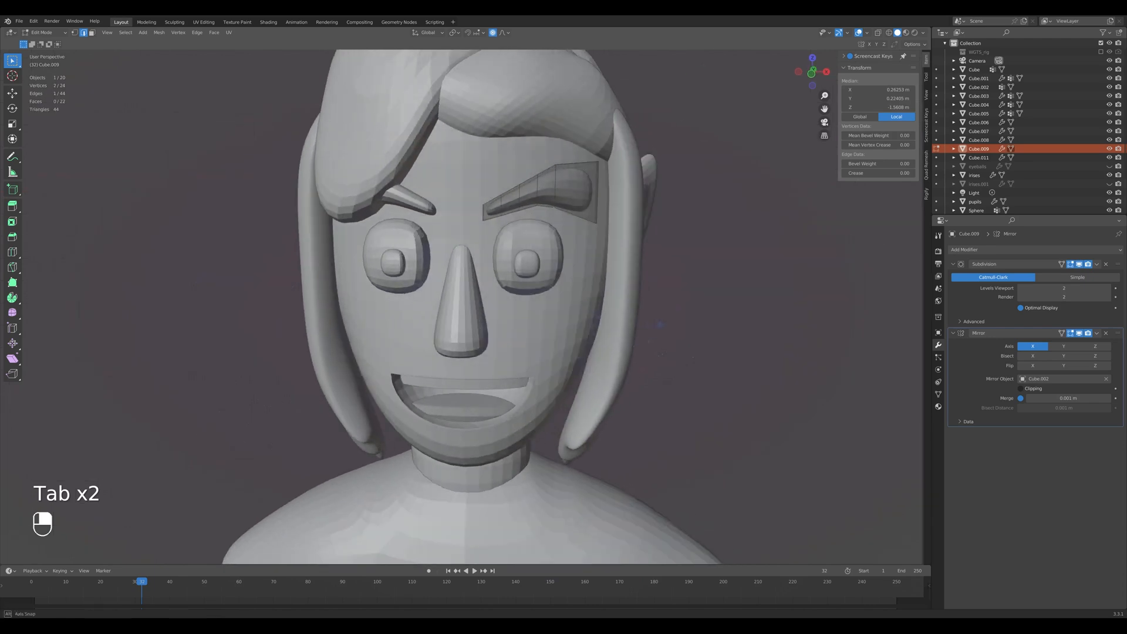
middle_drag(529, 264, 467, 266)
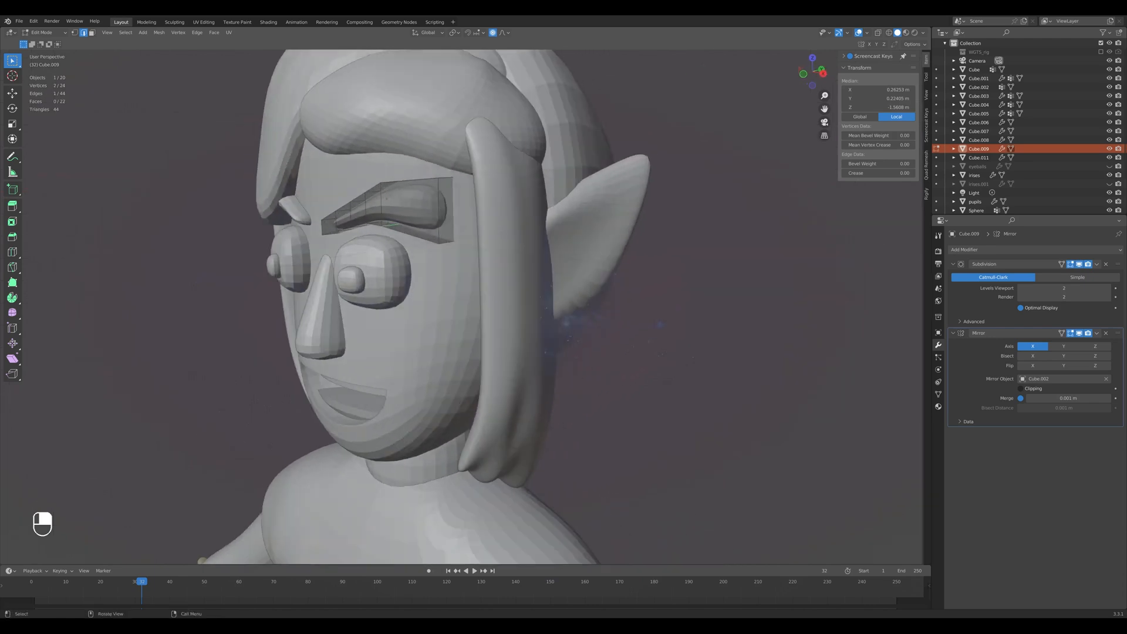
key(KP_1)
key(s)
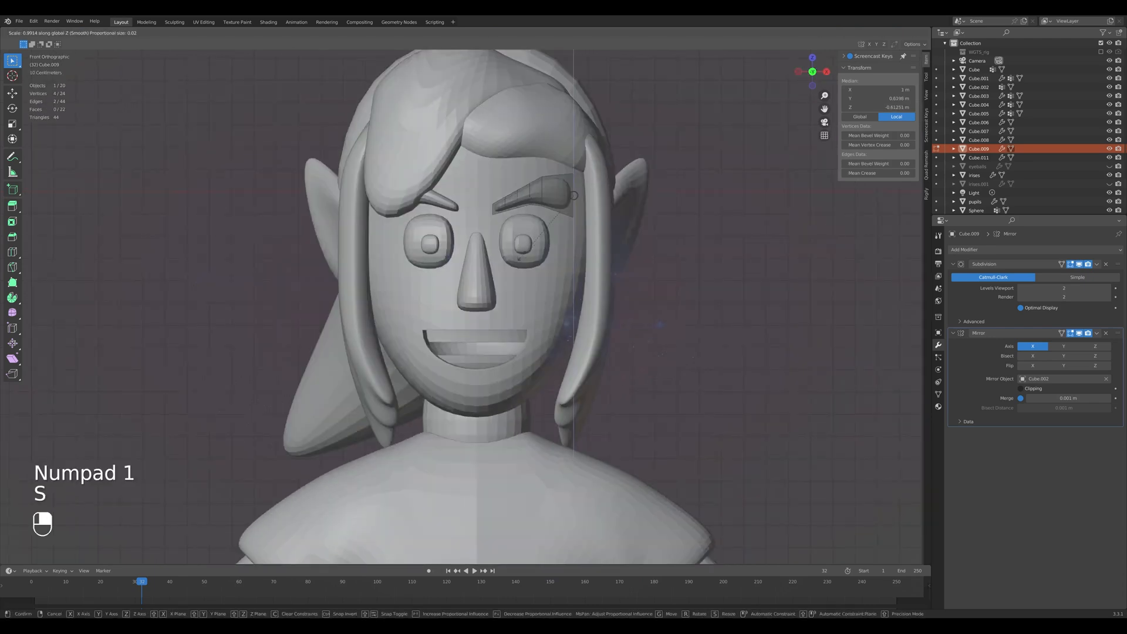
click(574, 195)
key(Tab)
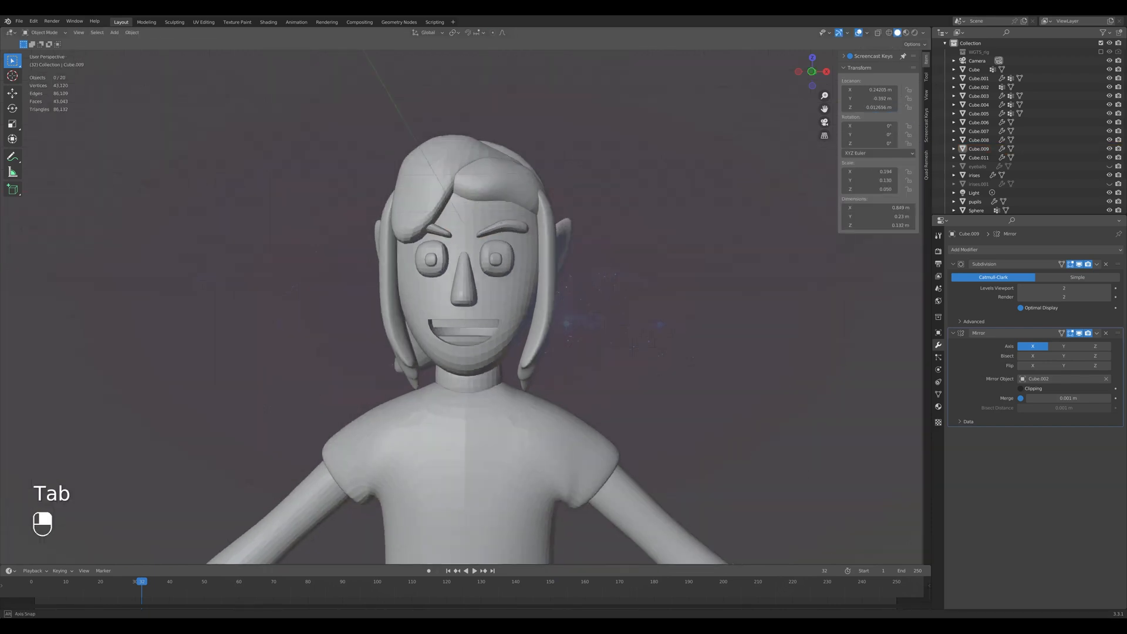
middle_drag(469, 293, 587, 293)
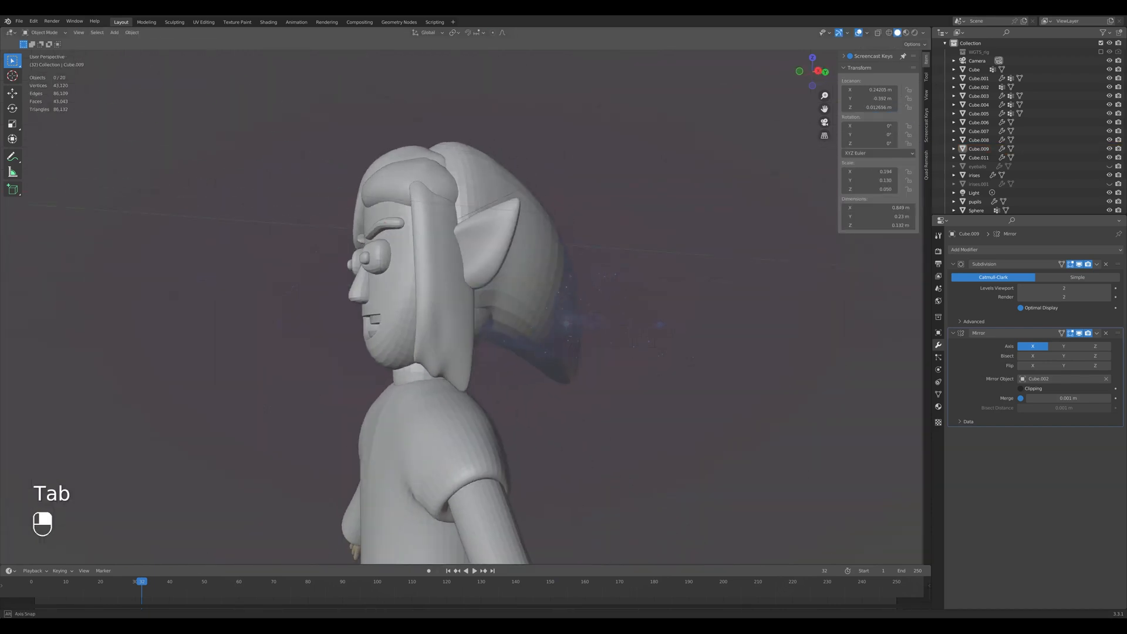
key(KP_1)
scroll(470, 265, up, 3)
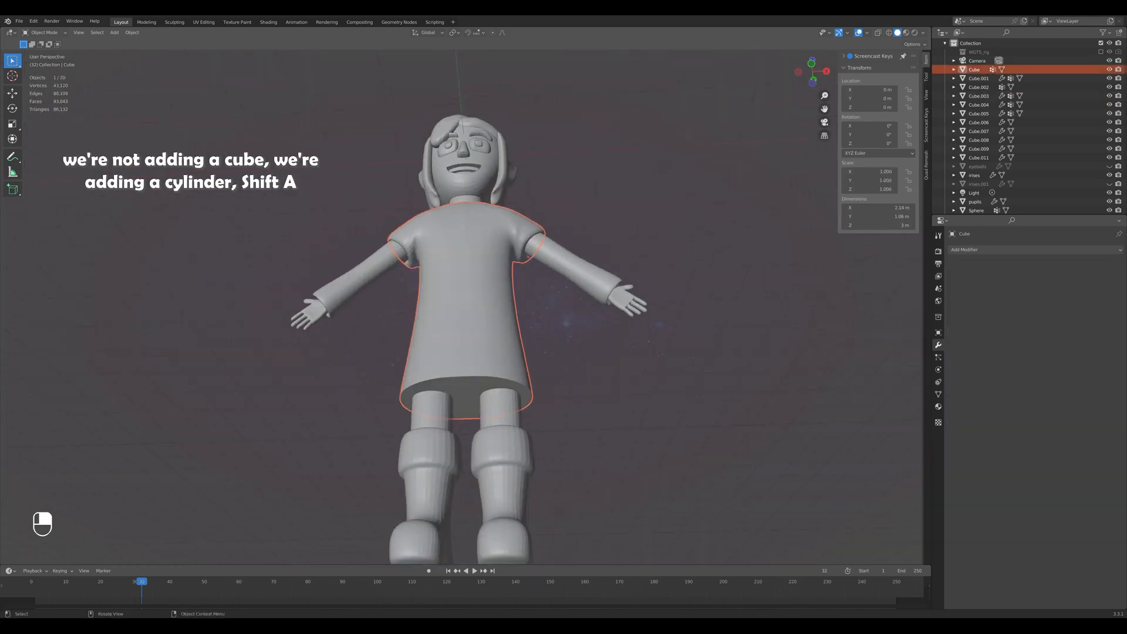
Add a cylinder for the belt and lower it about 2.95 m along Z to the waist.
key(KP_1)
key(shift+a)
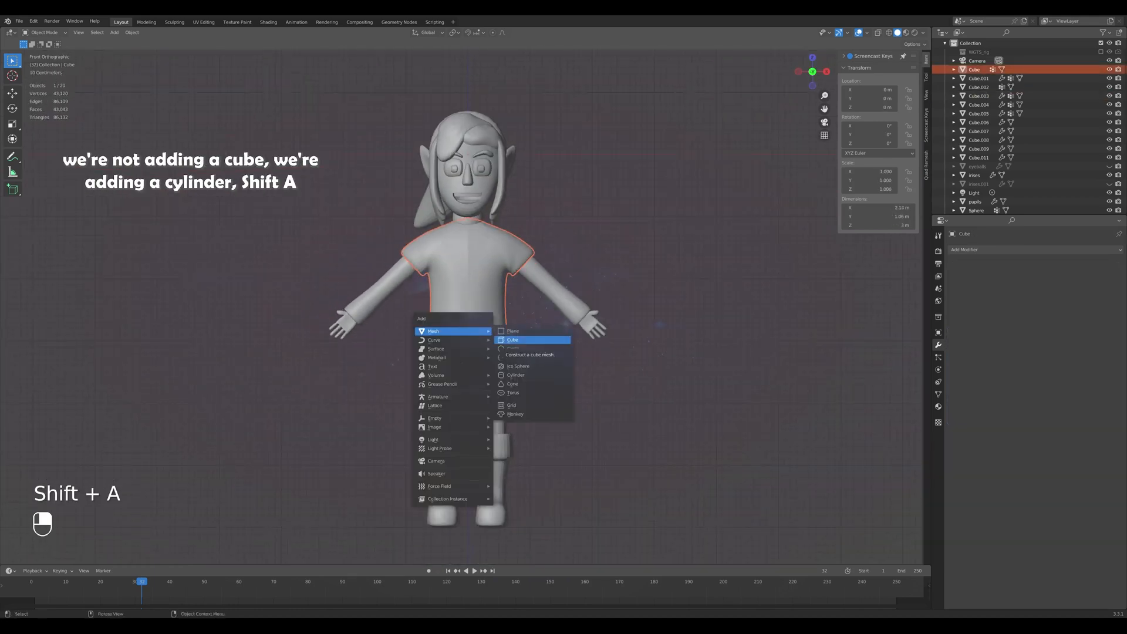
click(516, 375)
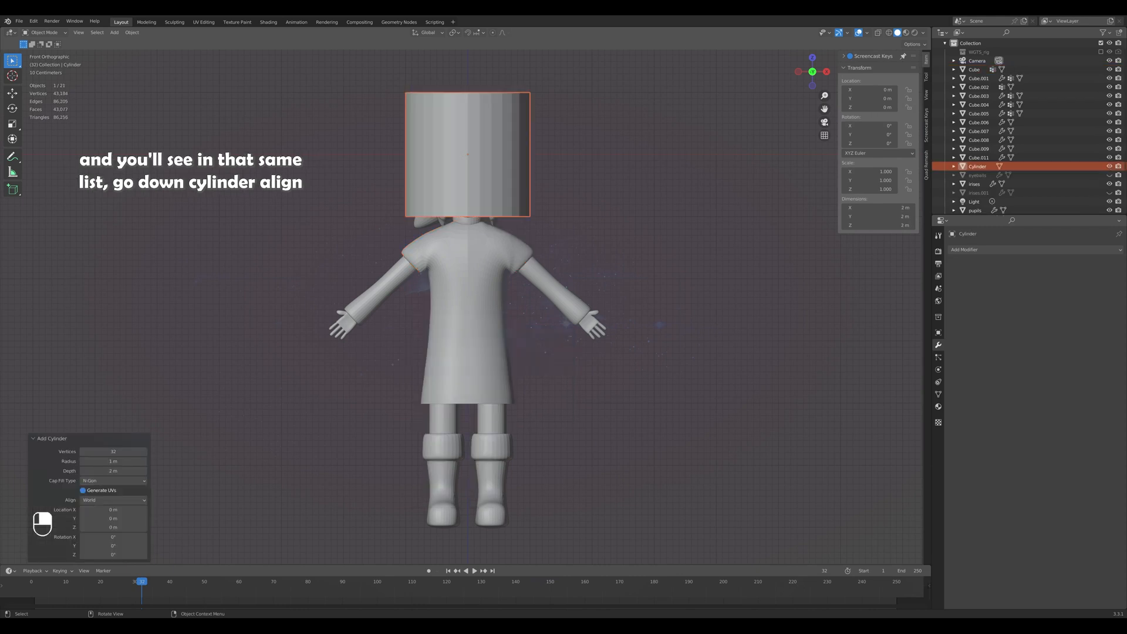
key(g)
key(z)
click(513, 342)
Flatten the waist cylinder along Z to a scale of about 0.174.
key(s)
key(z)
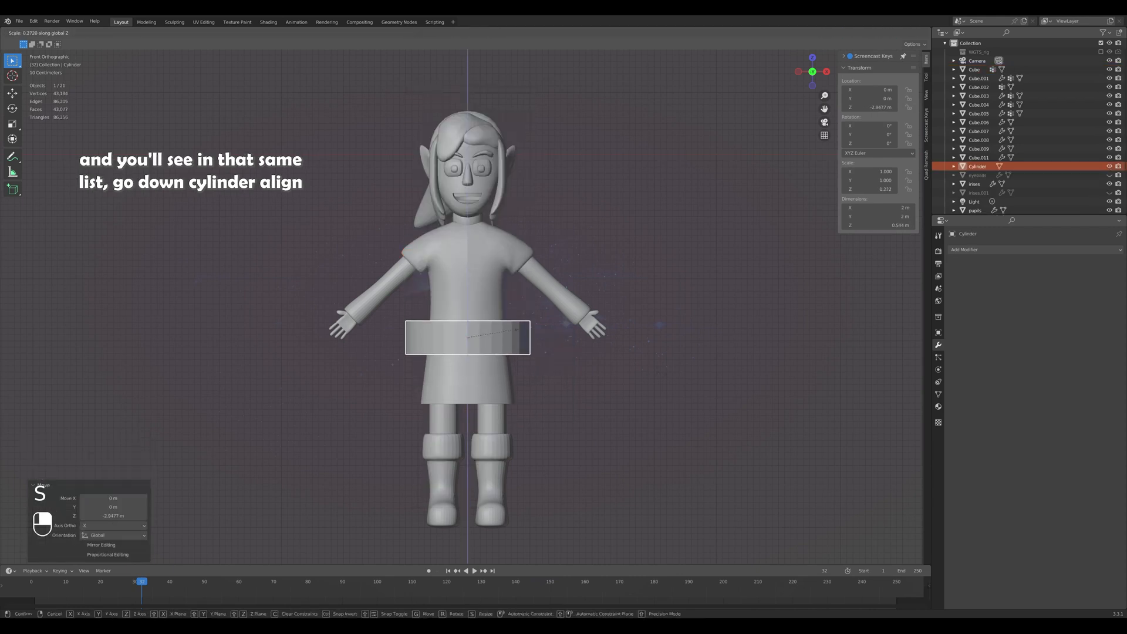
click(503, 336)
middle_drag(503, 337, 501, 376)
key(KP_1)
middle_drag(505, 337, 471, 378)
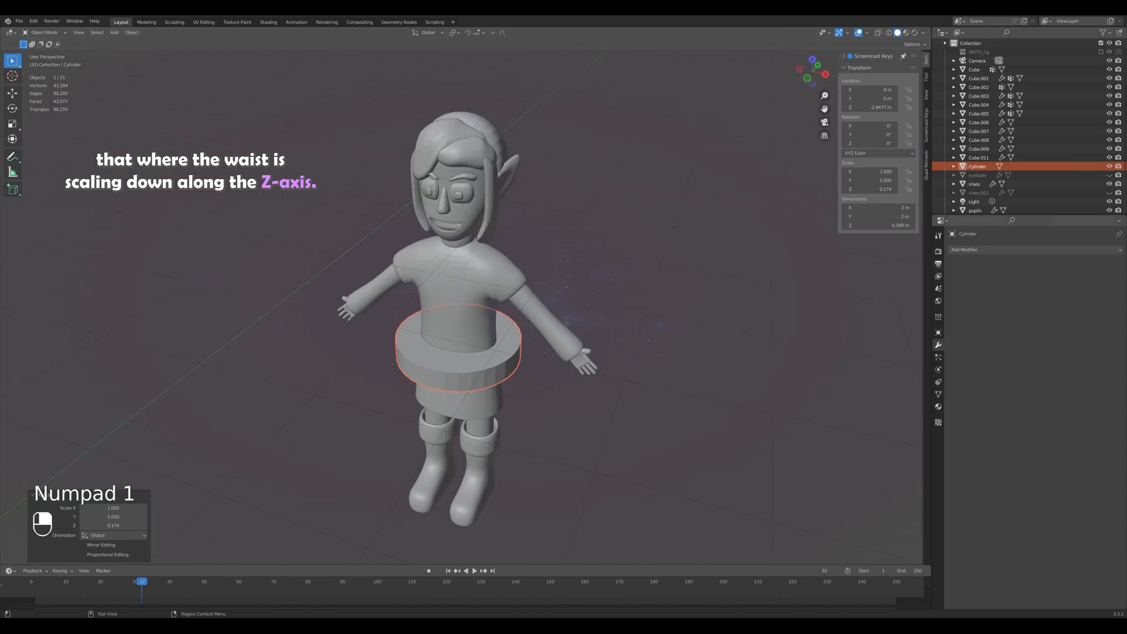
Add a Shrinkwrap modifier to the waist cylinder with the tunic (Cube) as its target.
click(965, 250)
click(1023, 352)
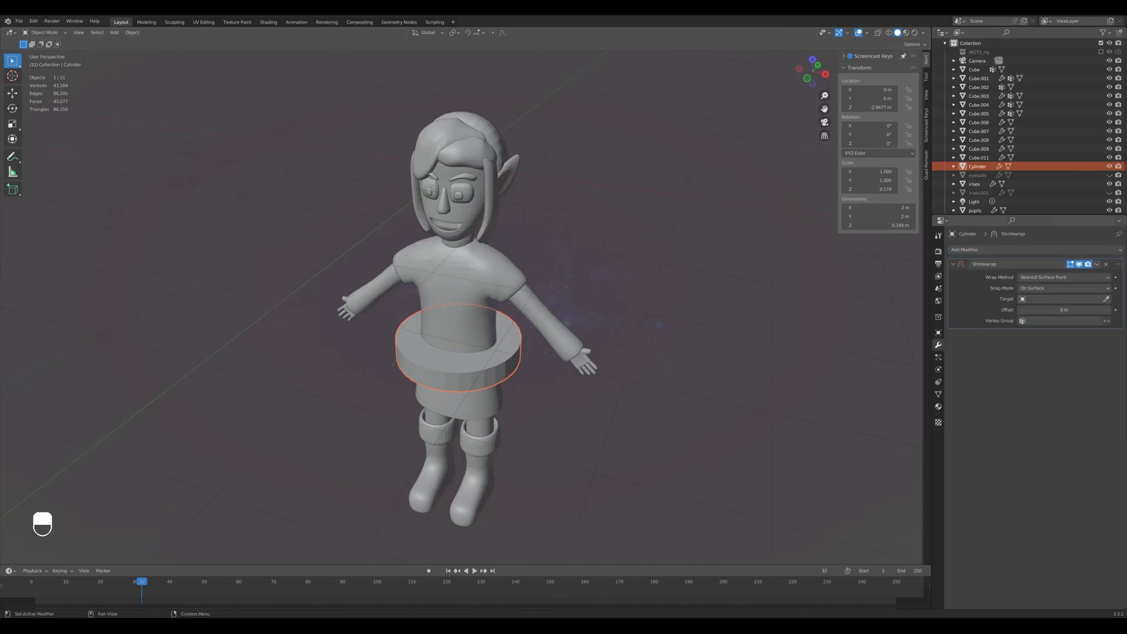
click(1107, 299)
click(468, 279)
key(KP_1)
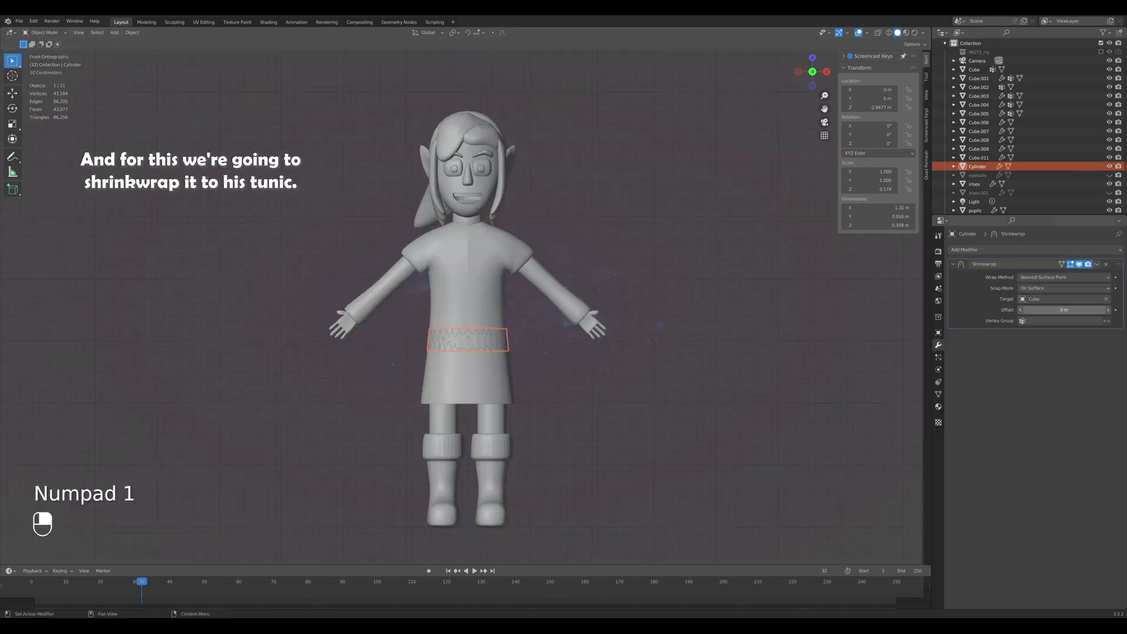
Set the belt's Shrinkwrap offset to 0.05 m.
click(1108, 310)
middle_drag(505, 338, 502, 361)
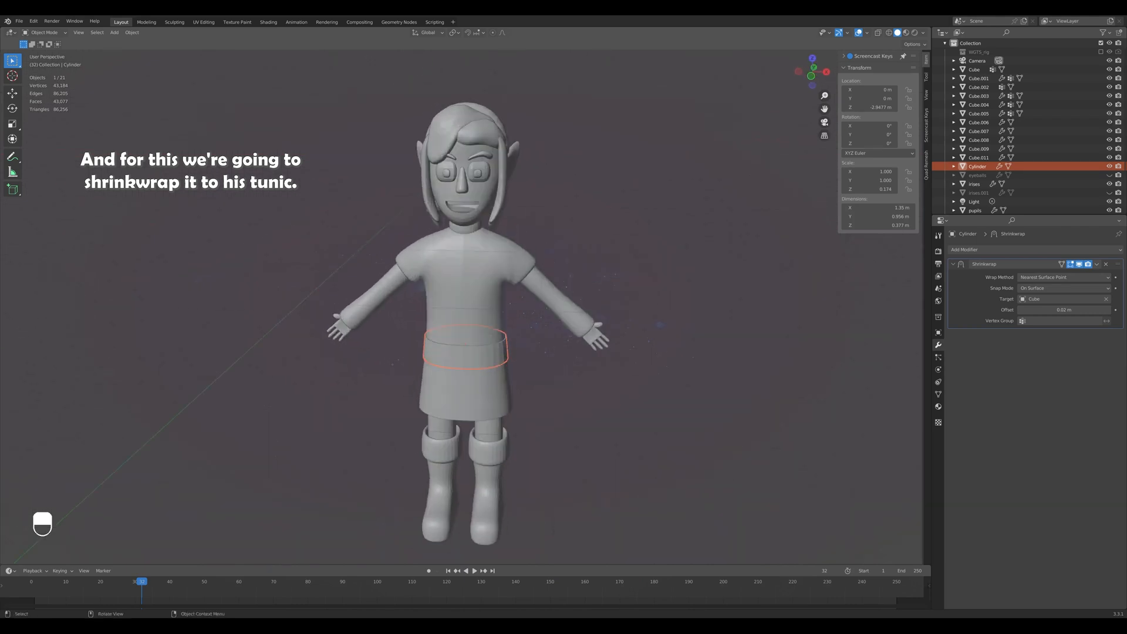
key(KP_1)
click(549, 376)
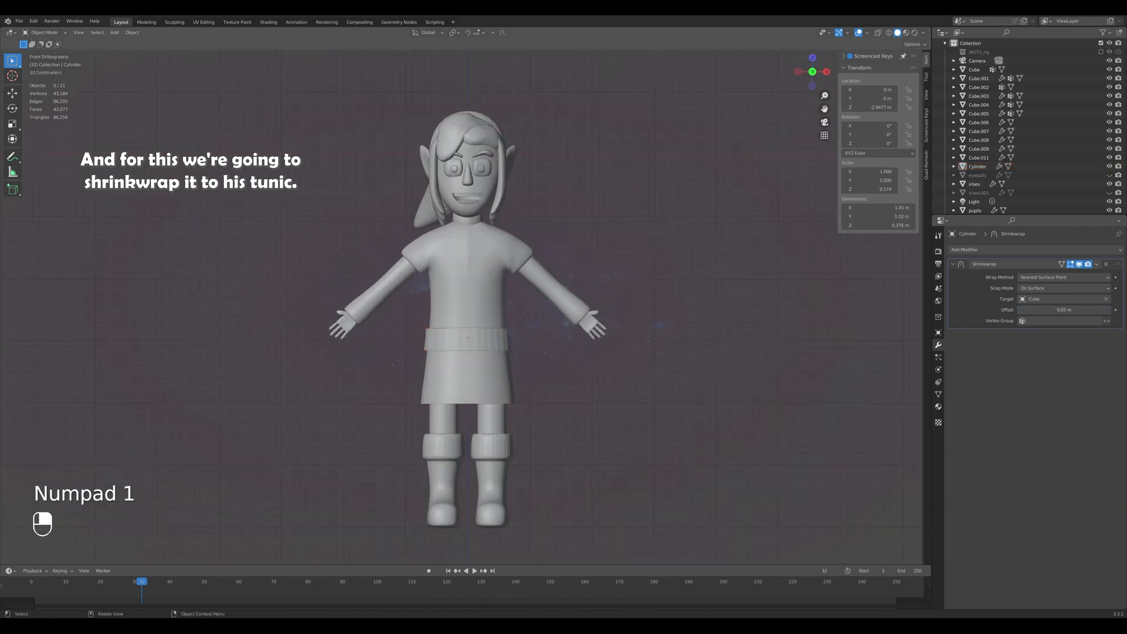
scroll(528, 364, up, 3)
middle_drag(529, 362, 452, 359)
key(KP_1)
scroll(468, 353, down, 2)
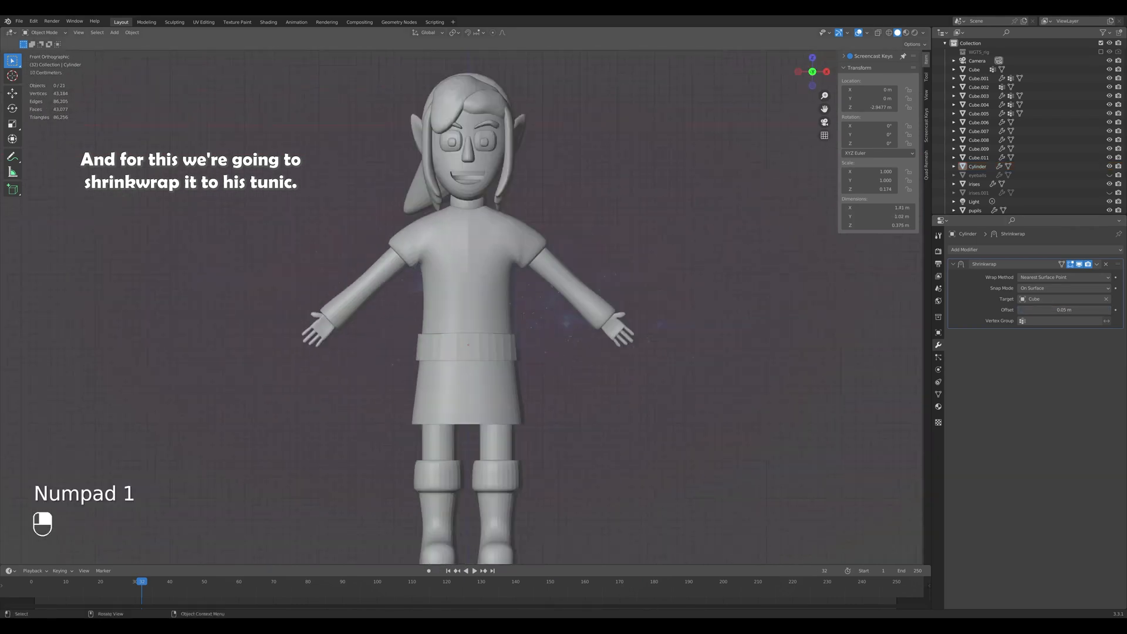
Narrow the belt by scaling it along Z by about 0.74.
click(468, 351)
scroll(468, 351, down, 2)
key(s)
key(z)
click(476, 351)
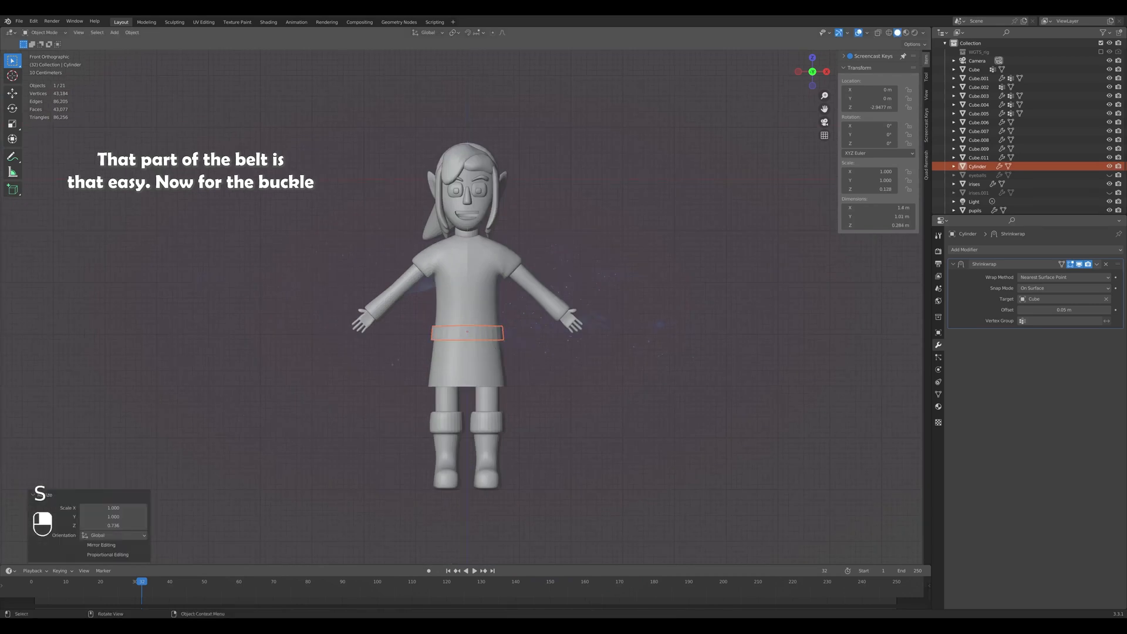
click(537, 352)
scroll(529, 352, up, 2)
middle_drag(517, 350, 438, 357)
Add a cube for the belt buckle and scale it down uniformly to about 0.171.
click(464, 337)
key(shift+a)
mouse_move(438, 358)
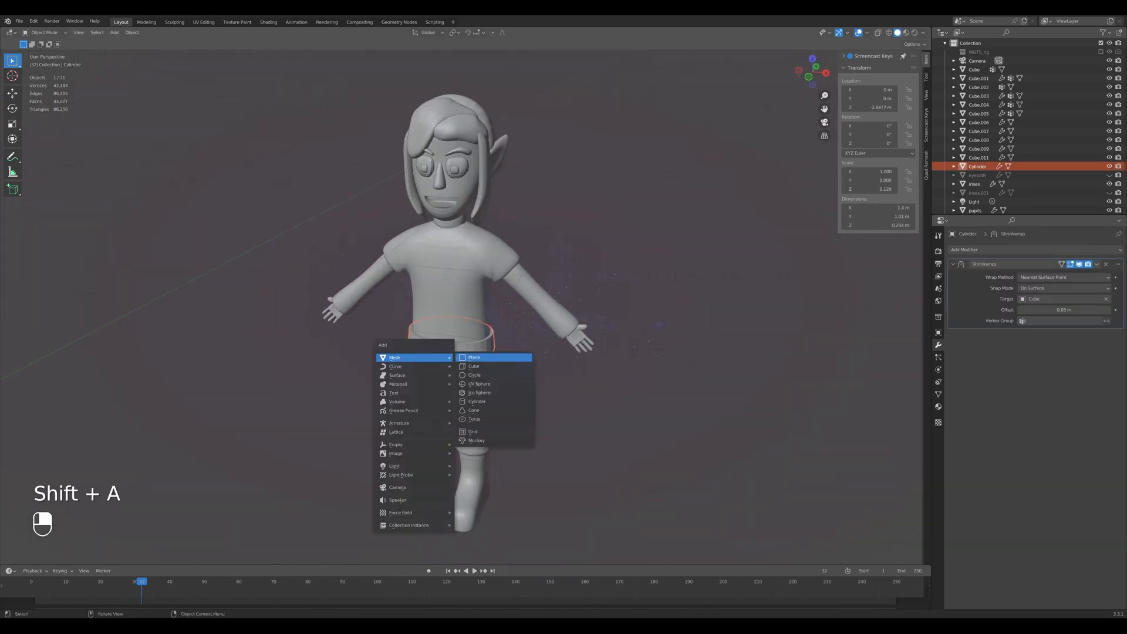
click(475, 367)
key(s)
click(453, 184)
Lower the buckle cube about 2.98 m along Z to the middle of the belt.
key(g)
key(z)
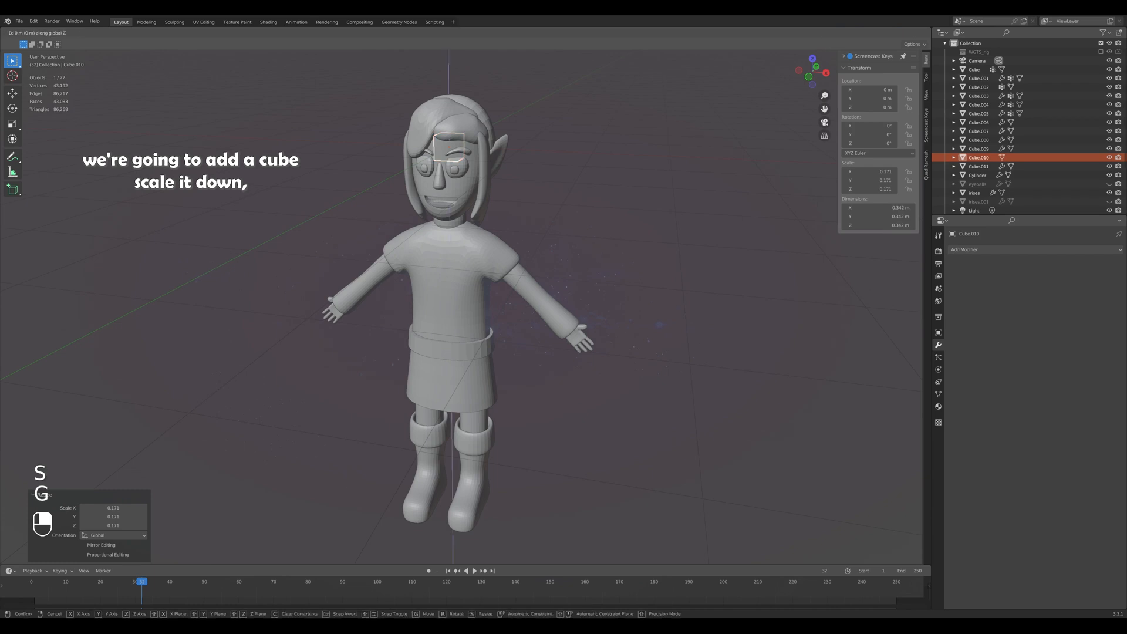
click(454, 371)
key(KP_1)
key(g)
key(z)
shift+click(455, 370)
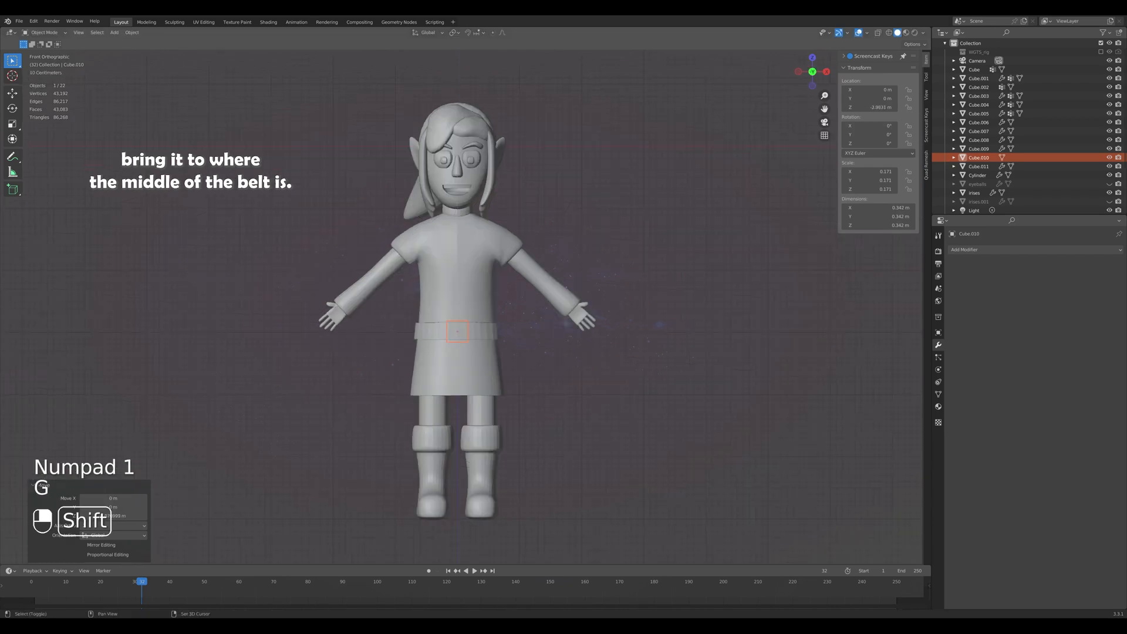
Widen the buckle cube along X by about 1.2.
scroll(455, 370, up, 3)
key(s)
key(x)
click(490, 367)
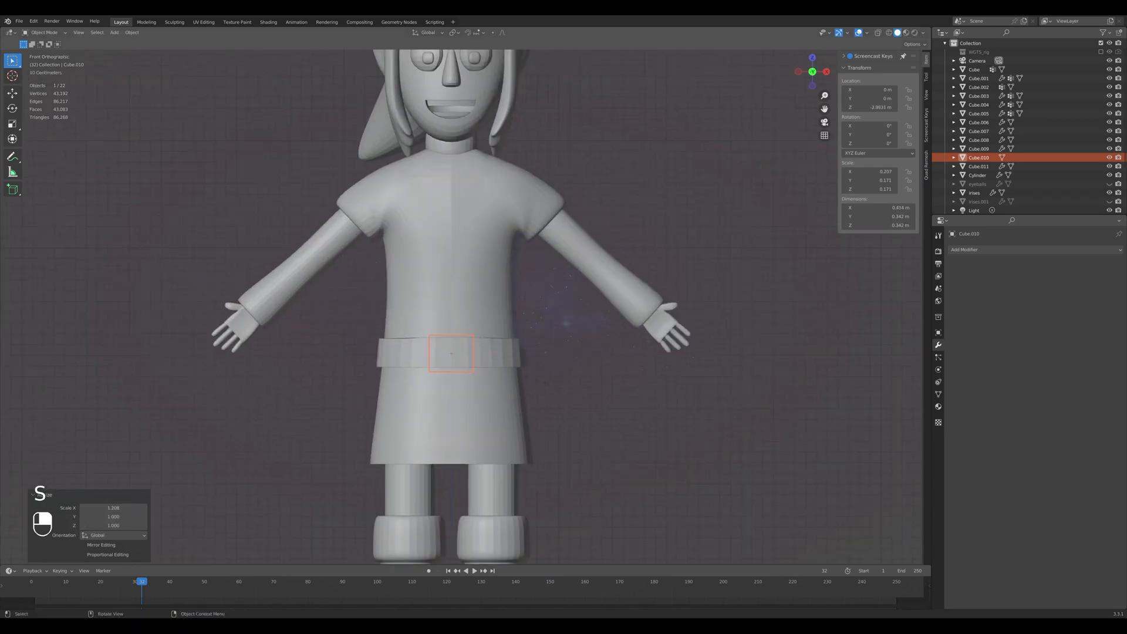
Move the buckle cube along Y to the front of the belt, at about -0.44 m, and thin it along Y.
middle_drag(490, 367, 481, 444)
key(g)
key(y)
click(405, 411)
key(KP_3)
key(s)
key(y)
click(449, 425)
Inset the buckle's front face to form an even rectangular frame.
key(KP_1)
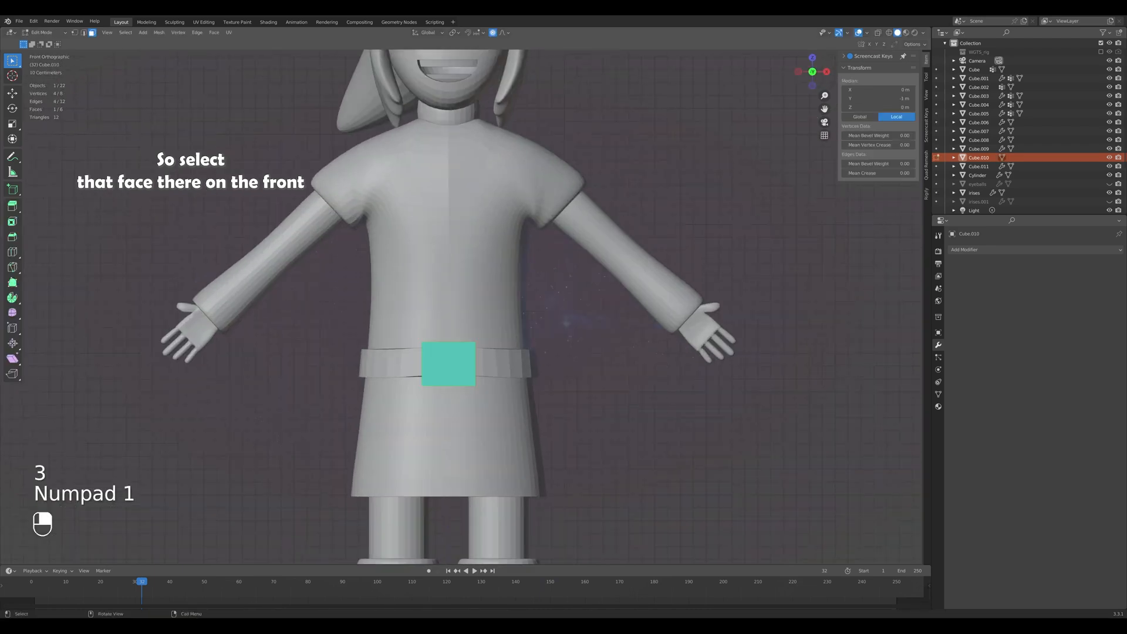
key(i)
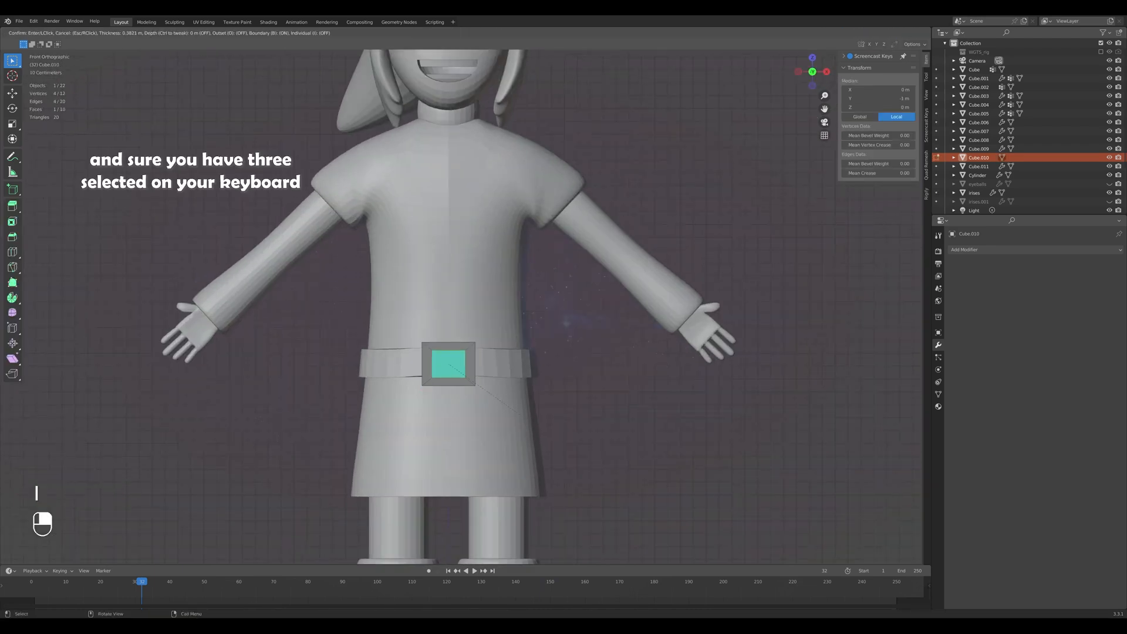
click(524, 415)
Extrude the buckle's inner face inward and push it back about 0.03 m further along Y.
middle_drag(524, 415, 384, 403)
click(447, 403)
key(KP_1)
key(g)
key(y)
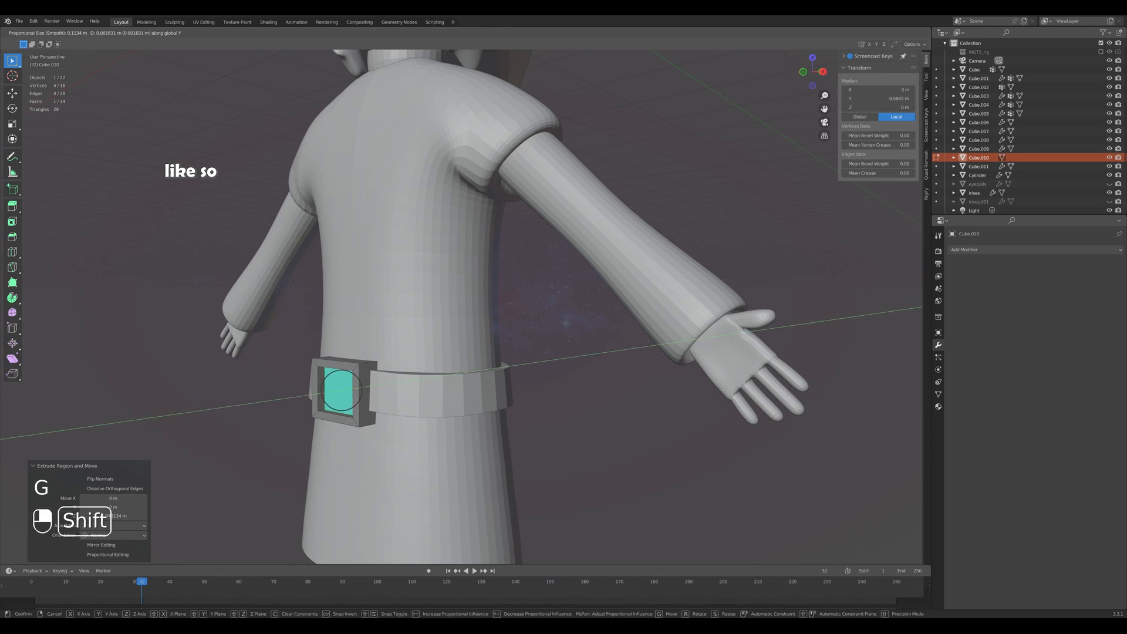
shift+click(385, 400)
mouse_move(352, 388)
middle_down()
mouse_move(405, 382)
mouse_move(293, 386)
mouse_move(313, 390)
mouse_move(347, 476)
mouse_move(347, 443)
mouse_move(405, 385)
mouse_move(450, 380)
mouse_move(434, 305)
mouse_move(399, 341)
middle_up()
key(alt+z)
key(alt+z)
scroll(449, 381, up, 3)
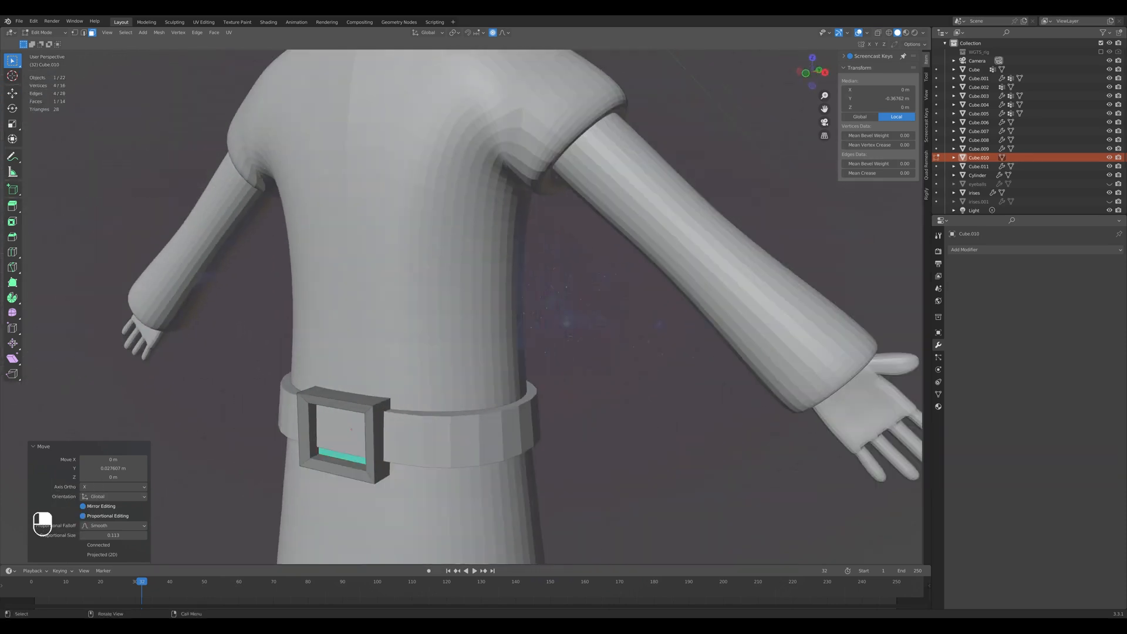
Finish editing the buckle mesh and raise the buckle about 0.02 m along Z.
key(KP_1)
key(alt+z)
key(Tab)
key(alt+z)
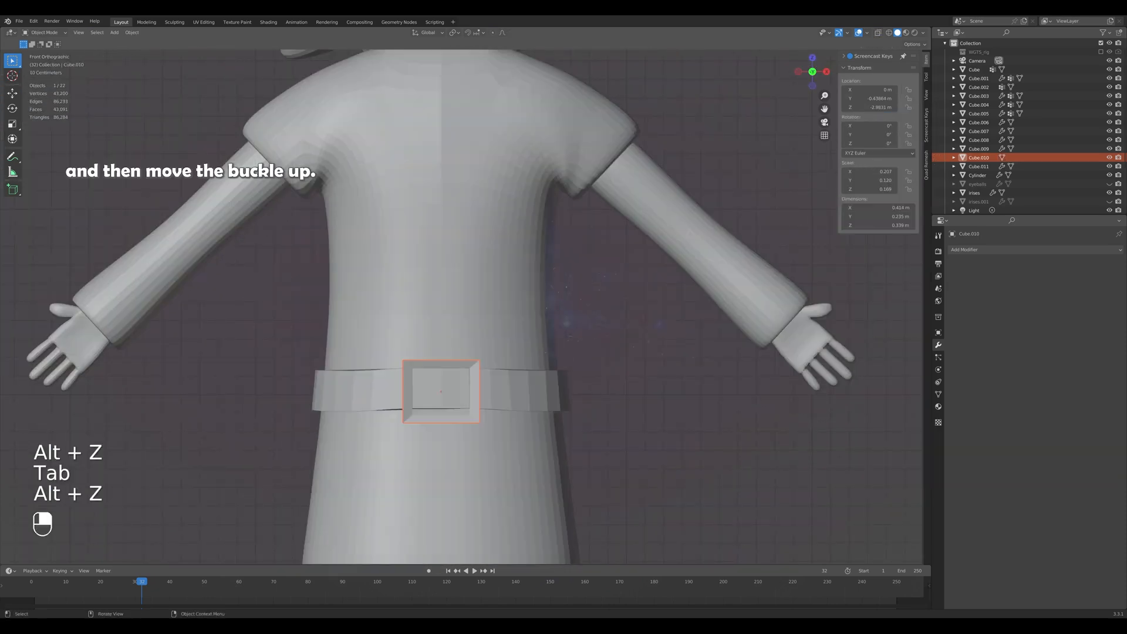
key(g)
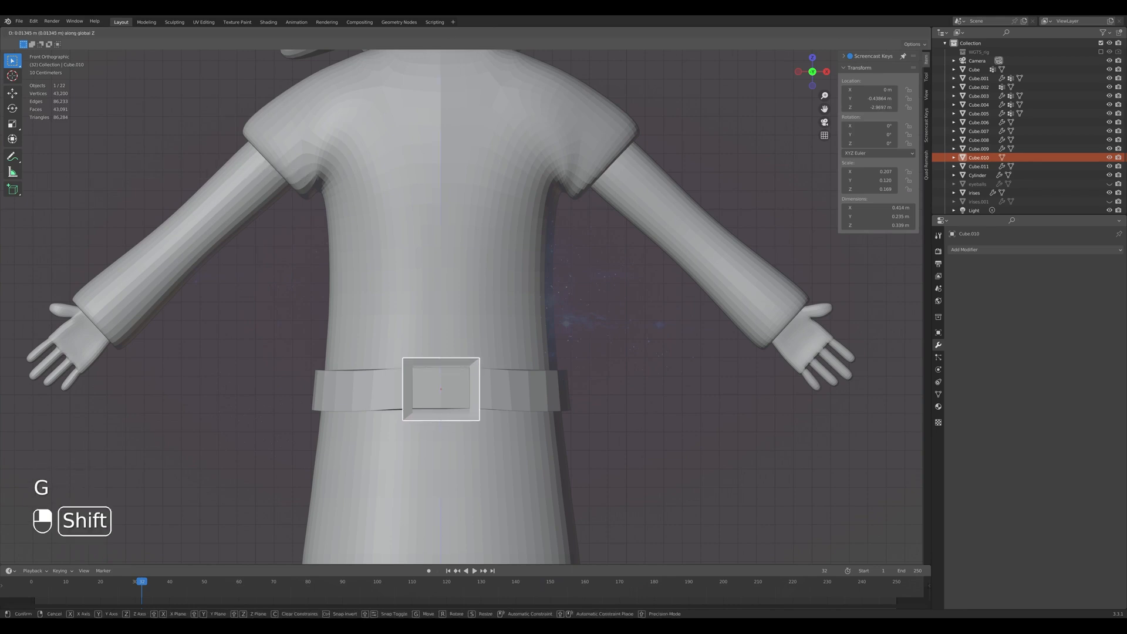
Shorten the buckle along Z to about 0.3 m tall and nudge its height to centre it on the belt.
key(s)
key(z)
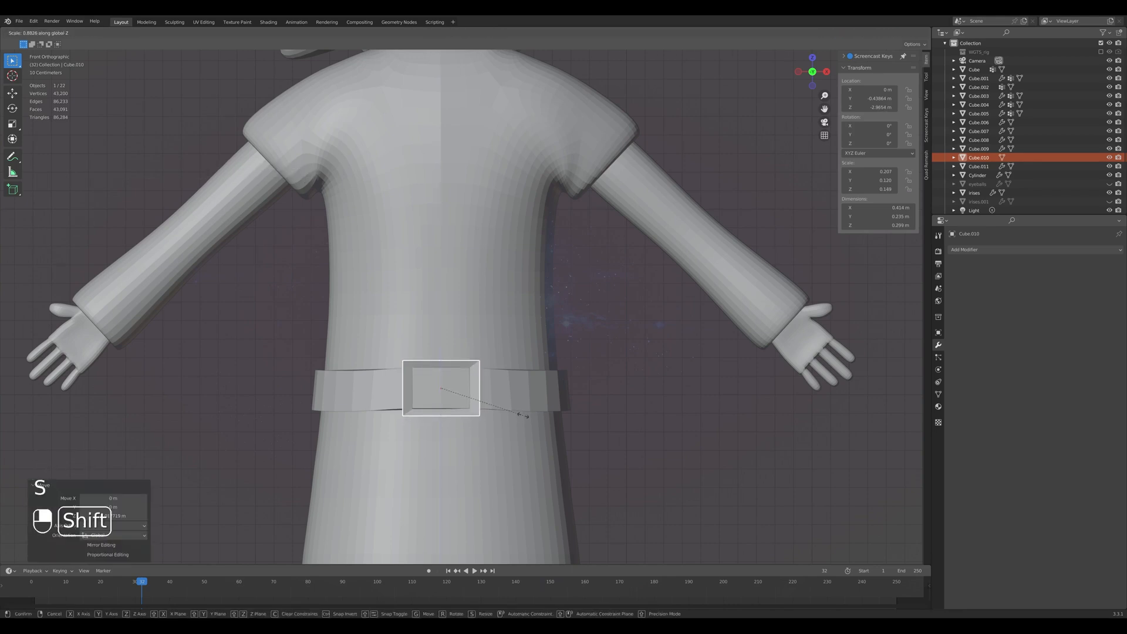
click(524, 416)
key(g)
key(z)
click(524, 414)
click(617, 411)
middle_drag(617, 411, 549, 408)
scroll(529, 411, down, 2)
scroll(499, 417, up, 1)
Add a Subdivision Surface modifier to the buckle with 3 viewport levels.
click(473, 427)
middle_drag(473, 428, 420, 431)
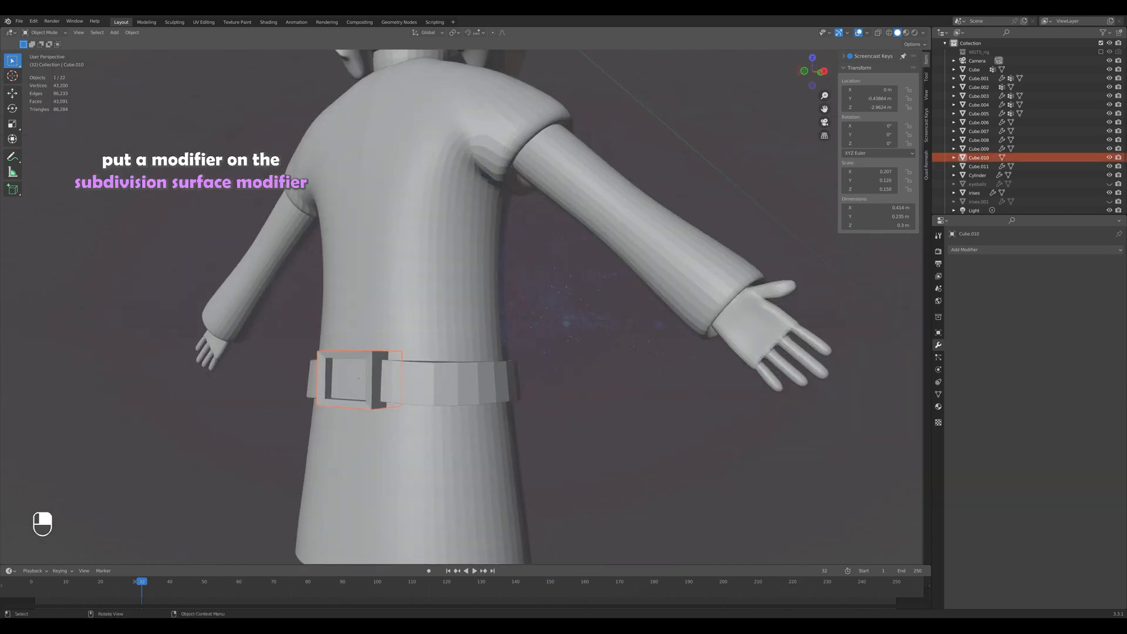
click(981, 249)
click(969, 410)
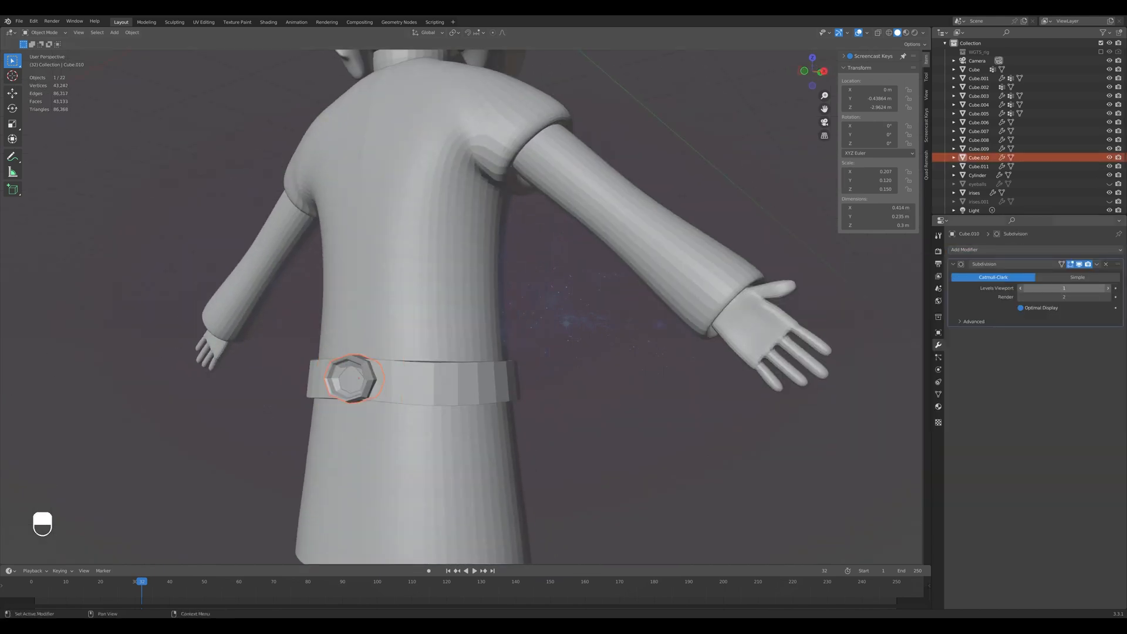
double_click(1108, 288)
Add three vertical loop cuts across the buckle to square up its rounded shape, and finish editing the mesh.
key(KP_1)
key(Tab)
key(ctrl+r)
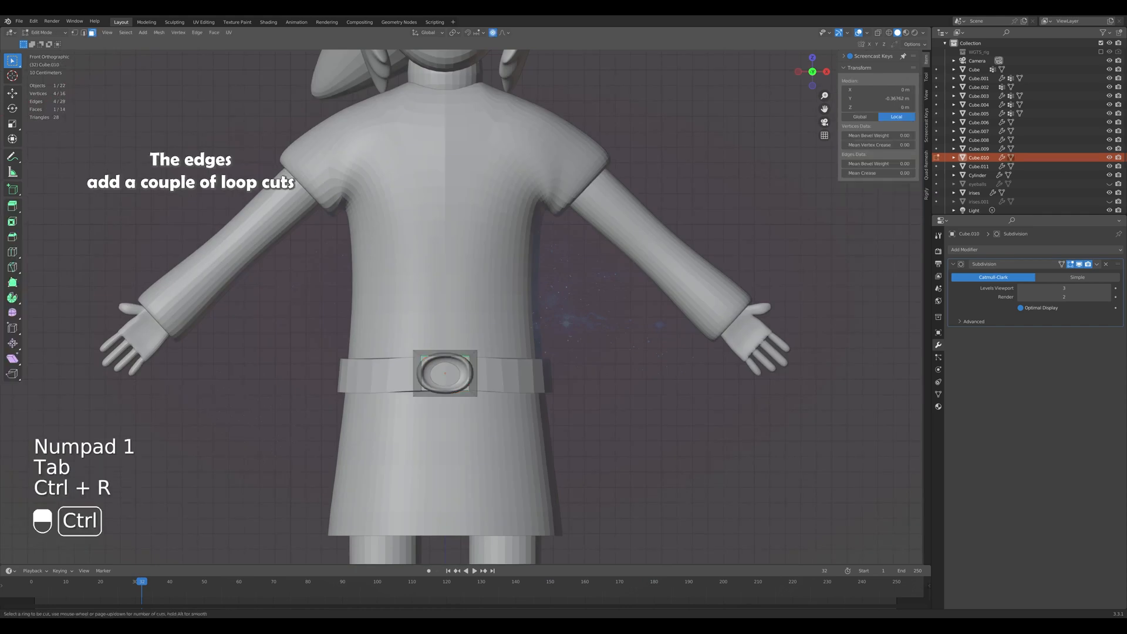
click(445, 358)
right_click(446, 358)
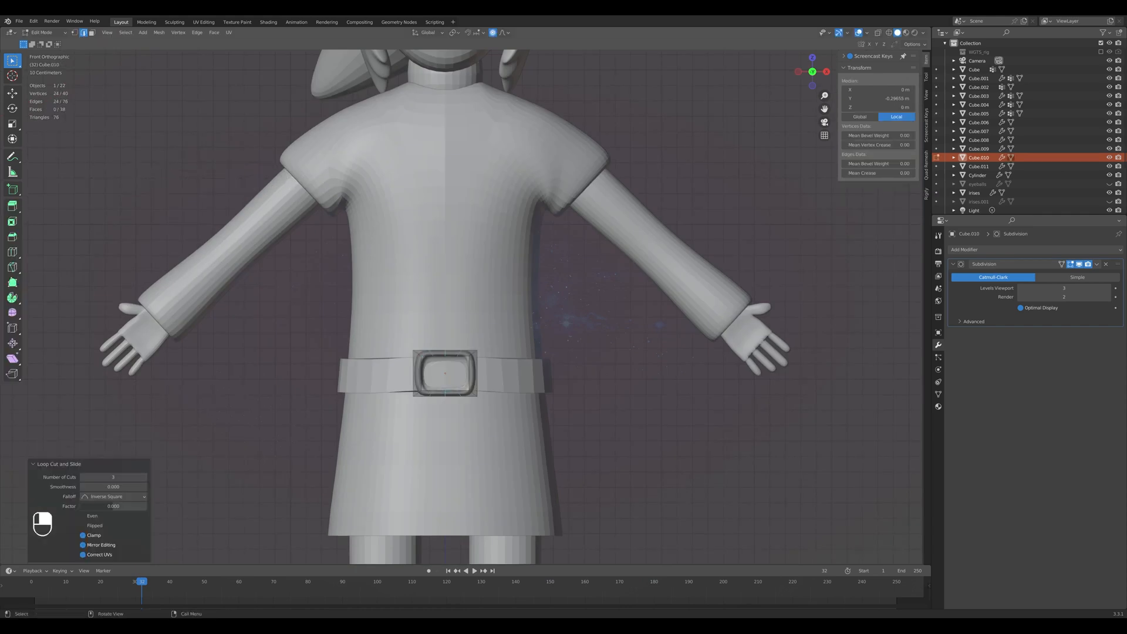
key(Tab)
click(611, 411)
middle_drag(611, 411, 562, 452)
click(452, 418)
key(Tab)
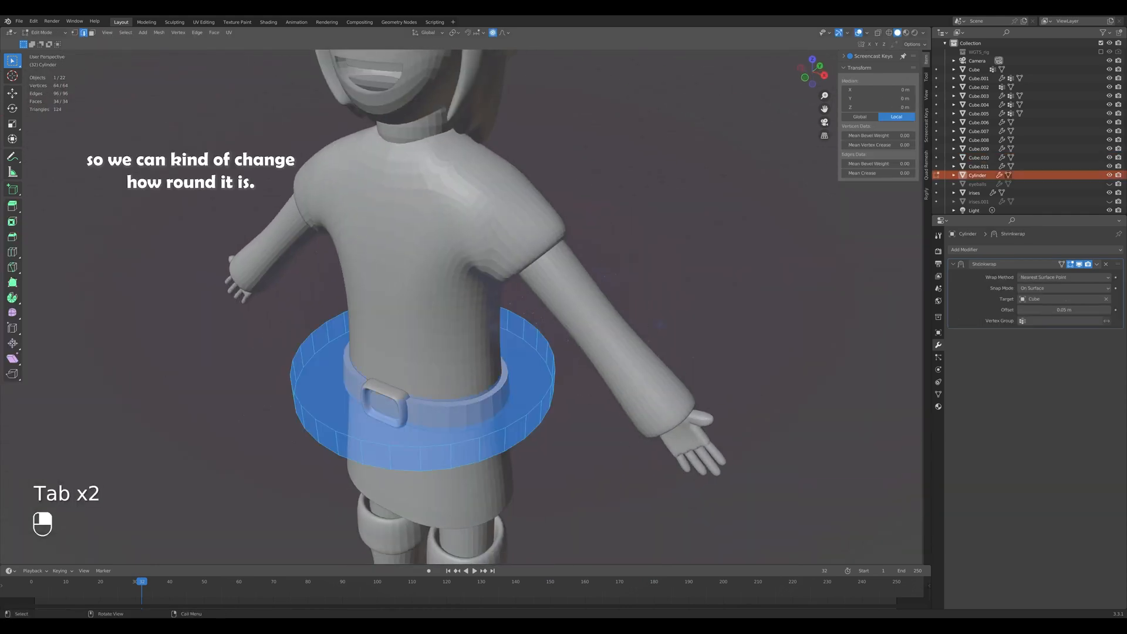
key(Tab)
Add two horizontal loop cuts across the buckle to sharpen its corners, and finish editing the mesh.
click(404, 413)
key(Tab)
middle_drag(404, 414, 449, 376)
key(ctrl+r)
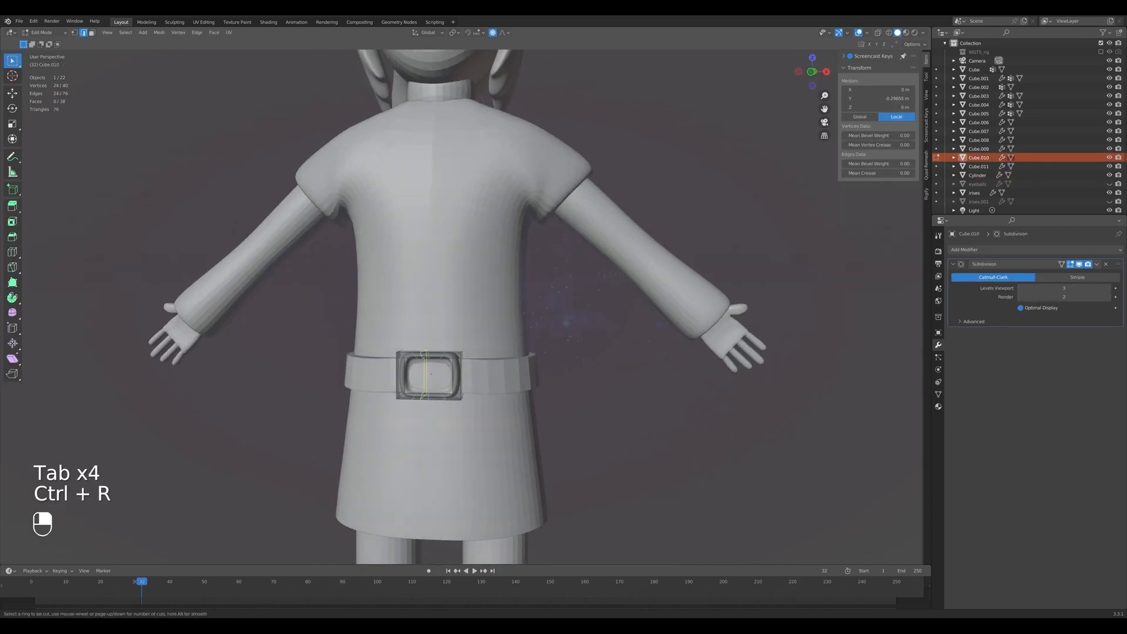
click(430, 373)
click(430, 373)
key(KP_1)
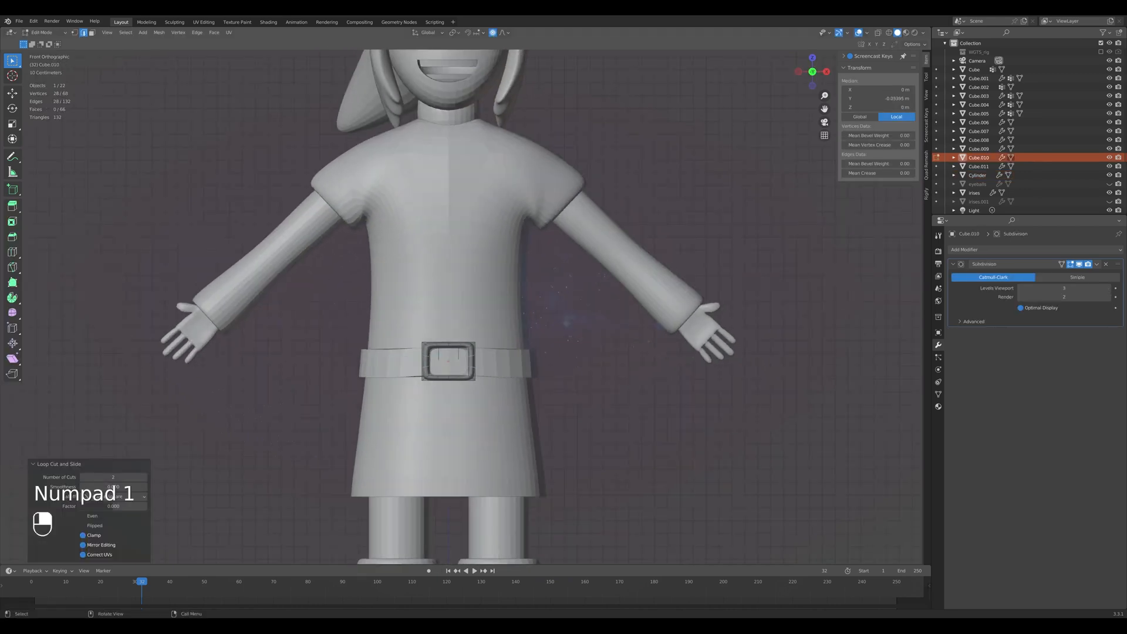
key(Tab)
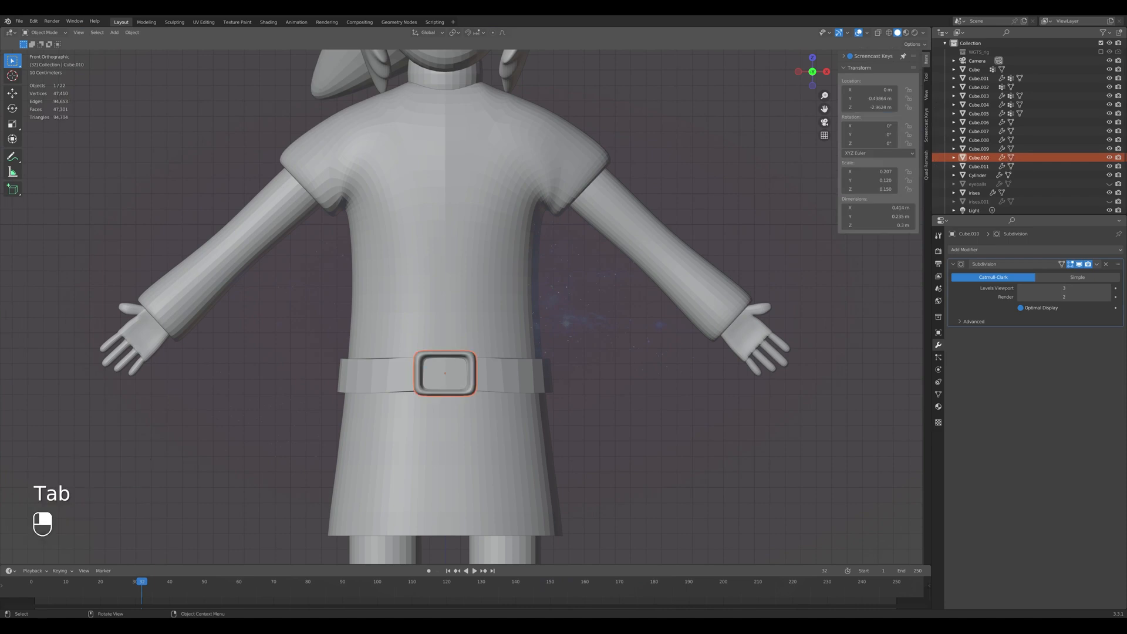
Try to move a single face of the buckle, and undo the move.
key(Tab)
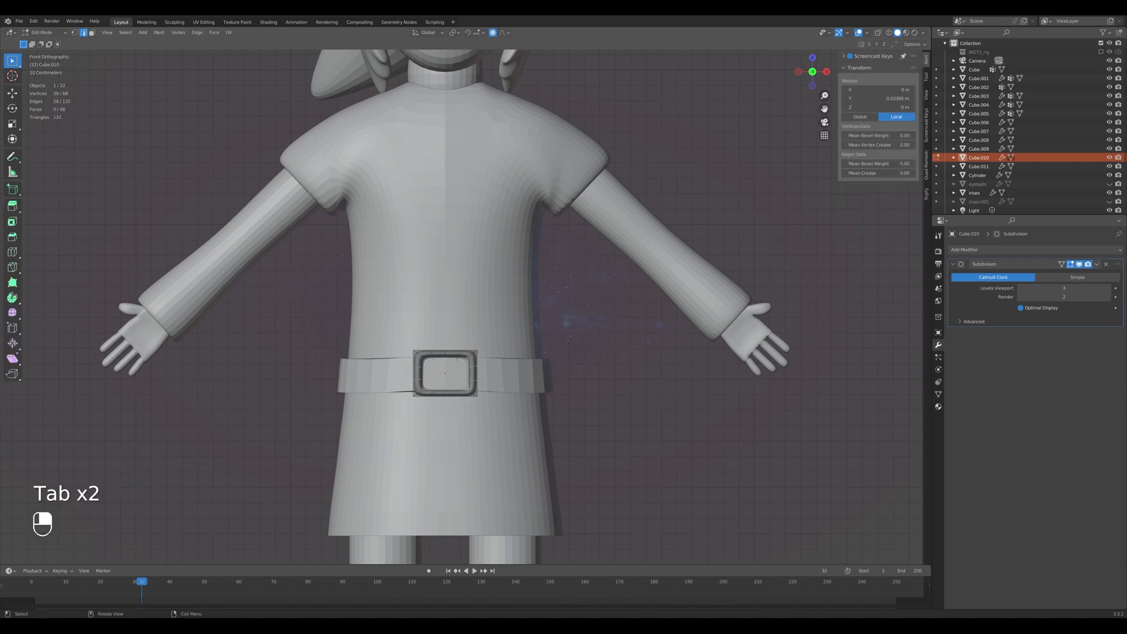
middle_drag(458, 305, 517, 293)
key(3)
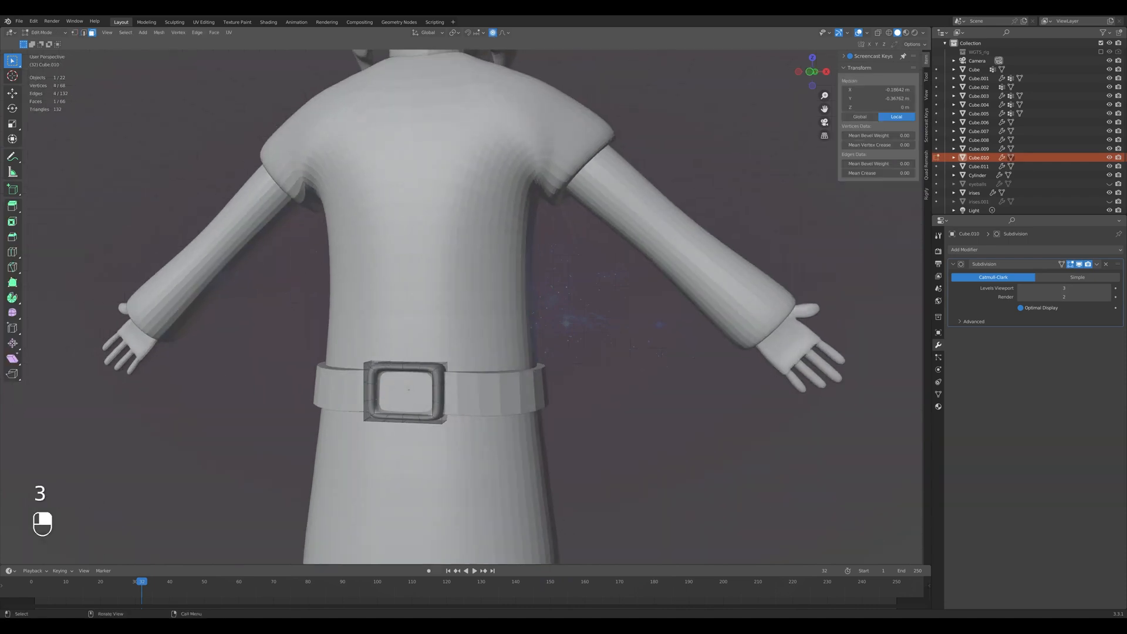
key(g)
key(ctrl+z)
key(KP_1)
scroll(464, 306, up, 2)
key(alt+z)
scroll(464, 305, up, 2)
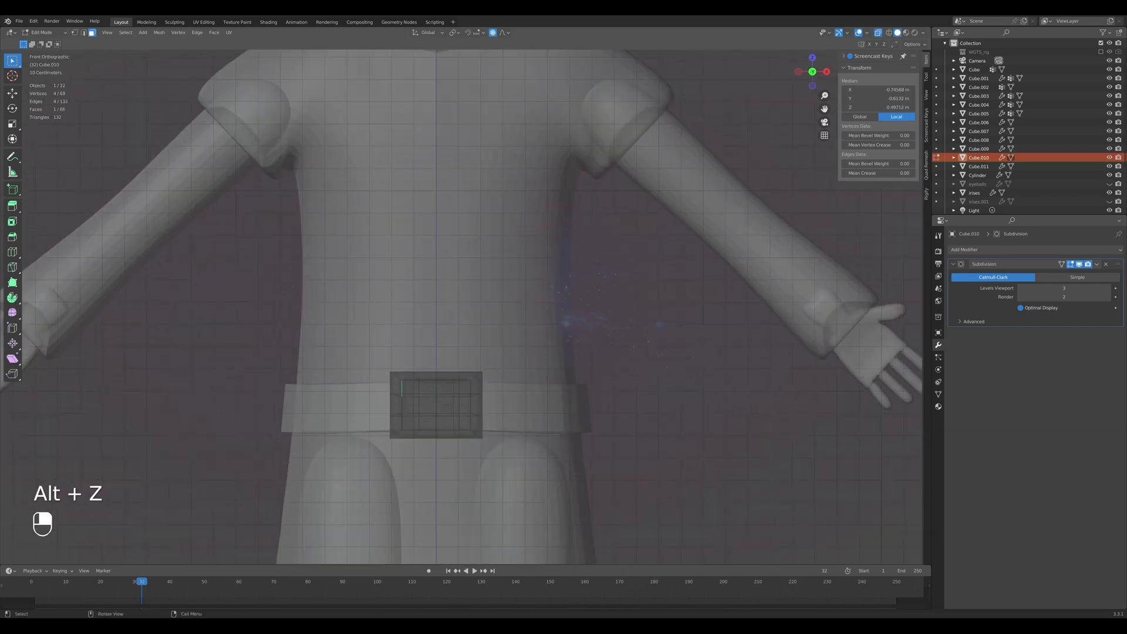
alt+shift+click(403, 405)
click(402, 406)
key(2)
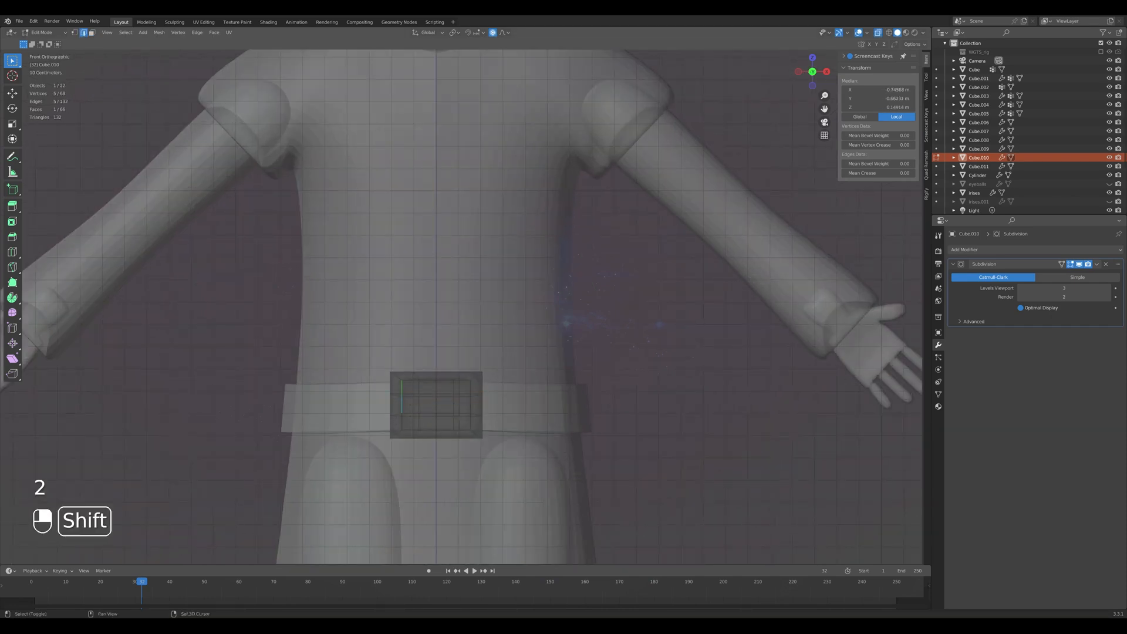
middle_drag(411, 382, 358, 329)
key(KP_1)
key(alt+z)
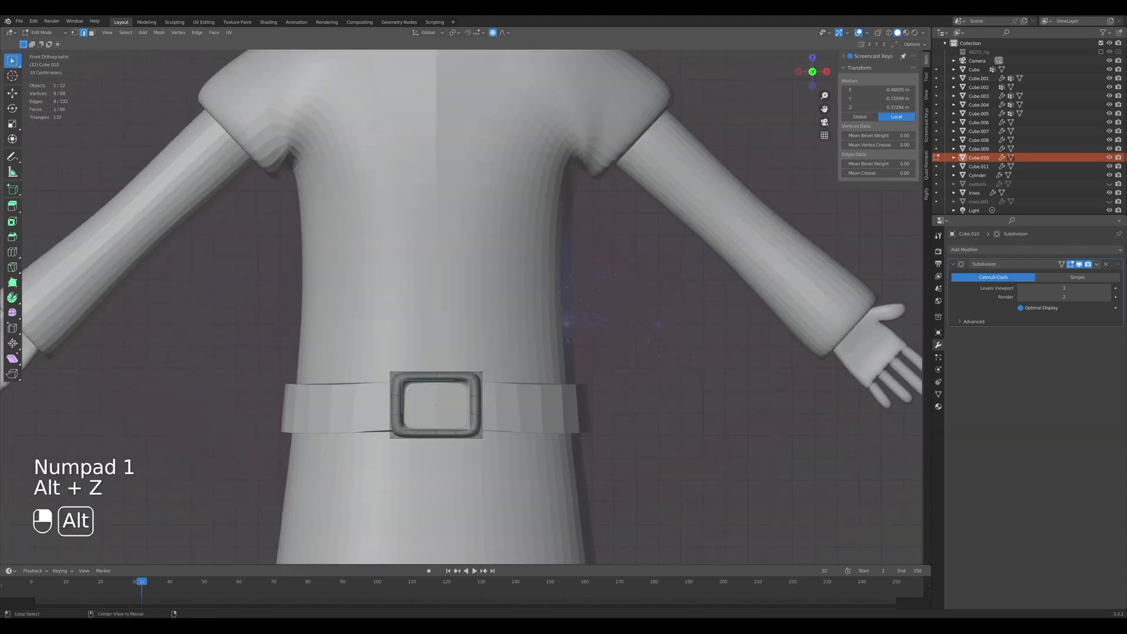
click(352, 329)
scroll(464, 305, down, 4)
key(Tab)
click(587, 352)
middle_drag(587, 352, 499, 394)
Add a loop cut around the buckle's side walls and shift the new loop along Y.
key(Tab)
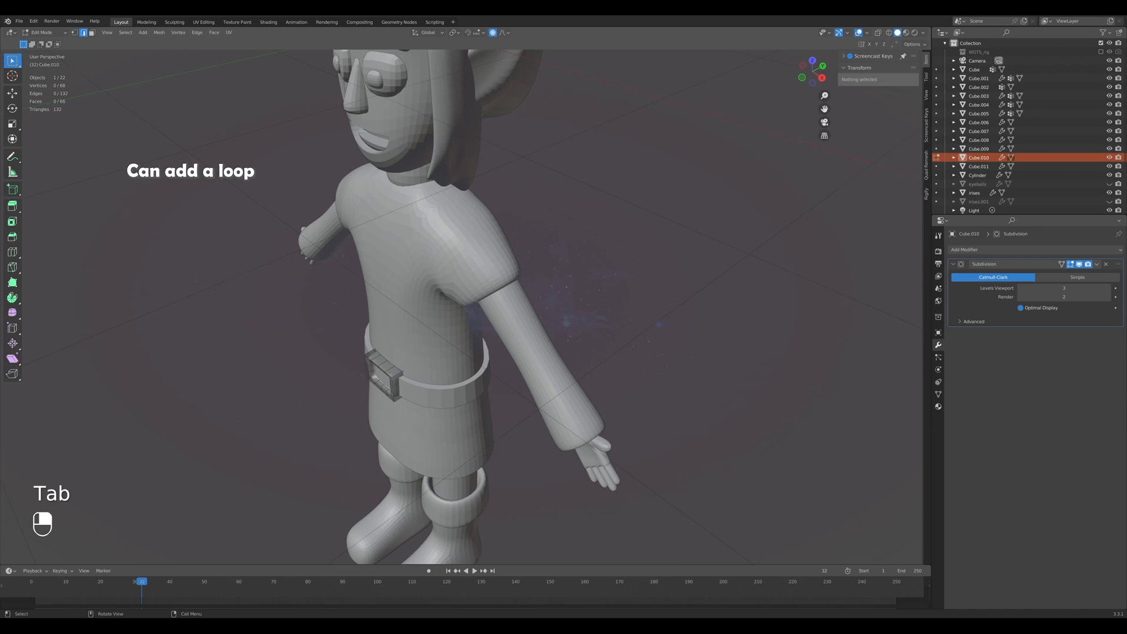
key(ctrl+r)
click(404, 377)
click(404, 376)
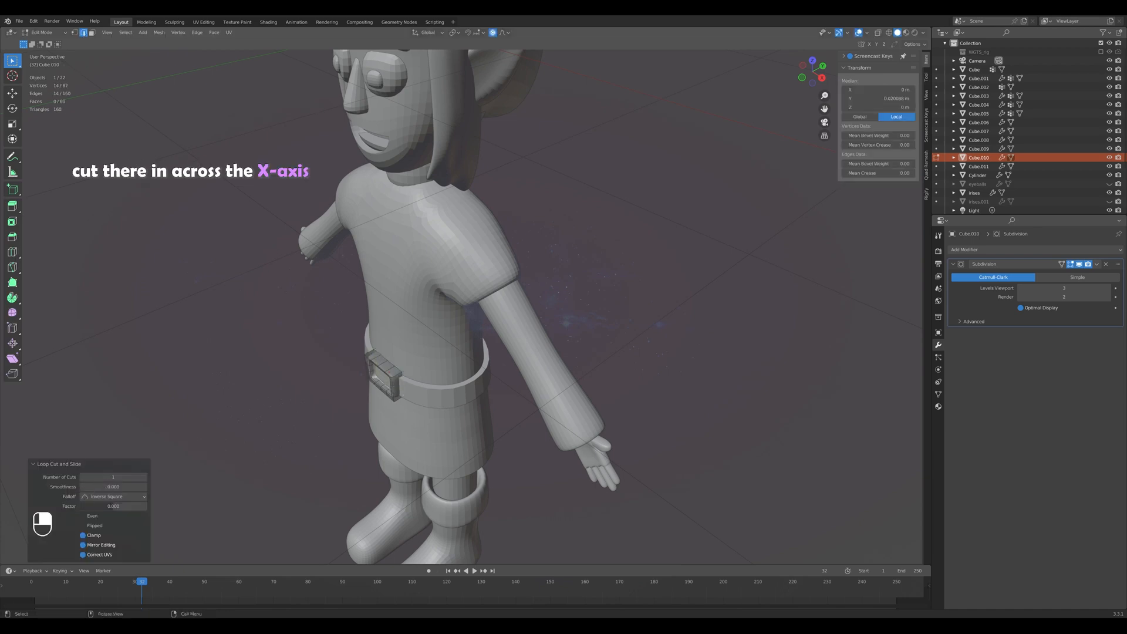
key(g)
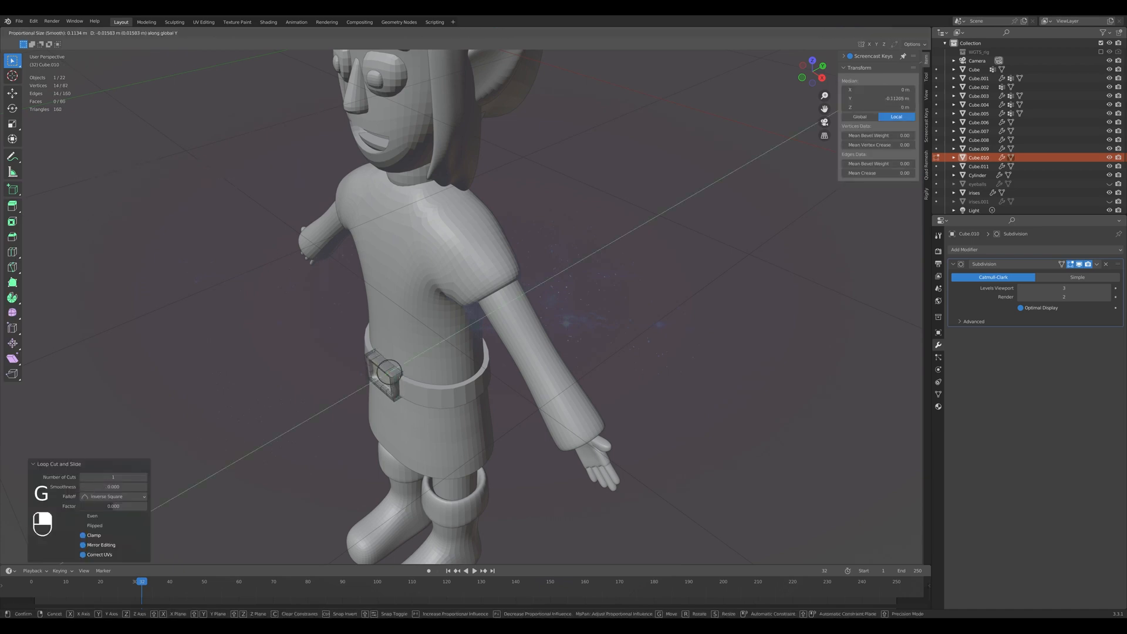
click(403, 394)
Scale the buckle's new edge loop up to about 1.3 times with proportional editing, and finish editing the mesh.
key(s)
click(384, 374)
key(KP_1)
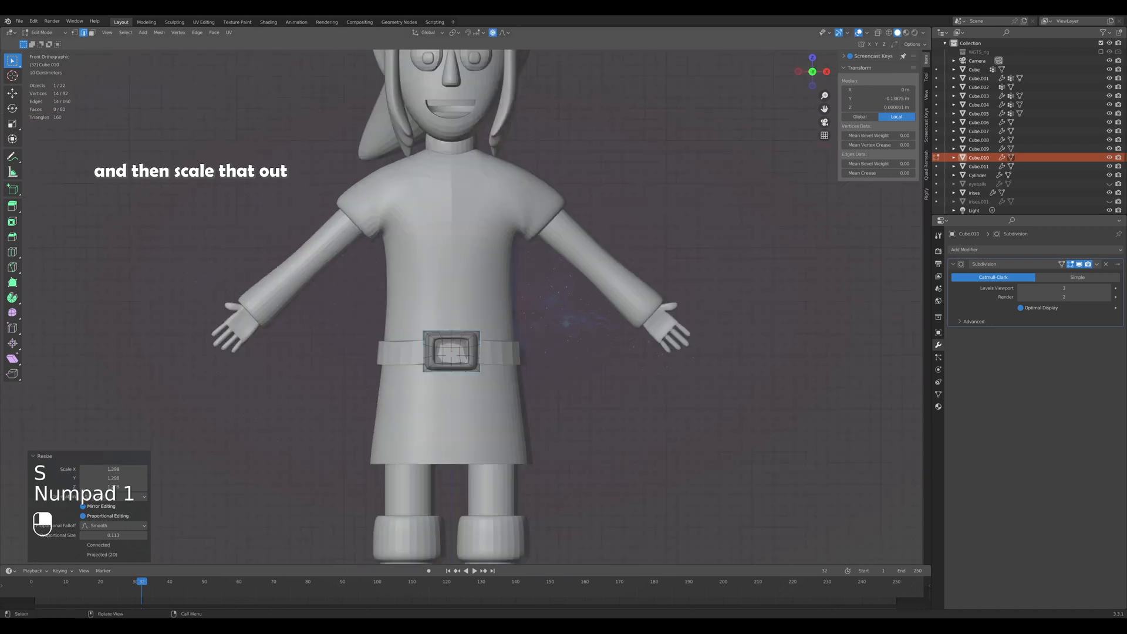
scroll(440, 259, up, 3)
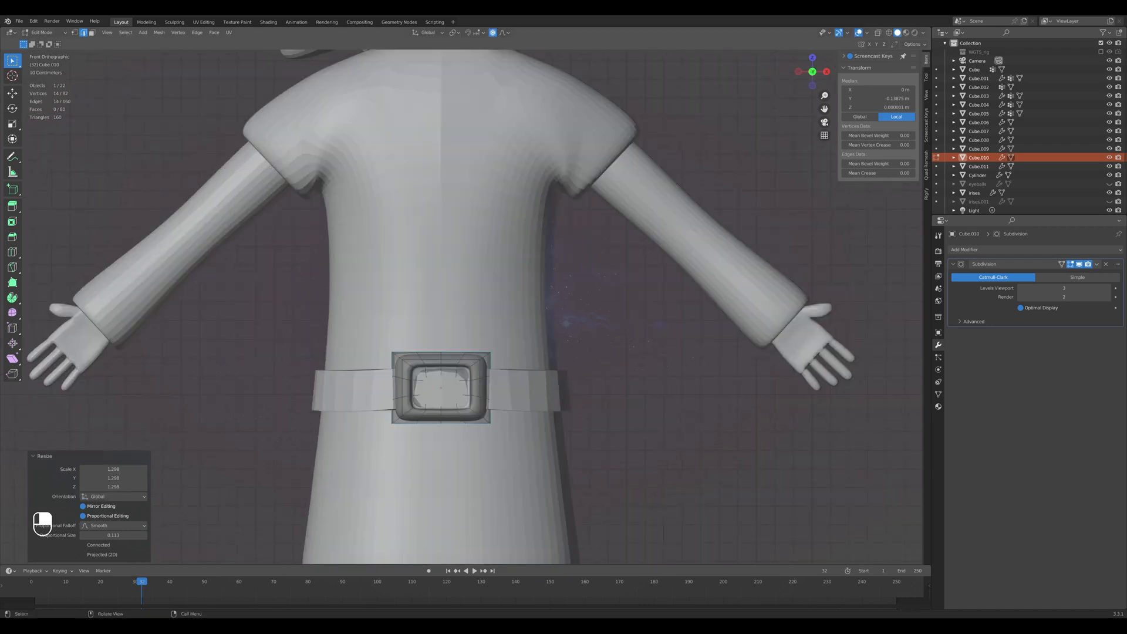
scroll(462, 307, down, 1)
key(Tab)
click(640, 364)
scroll(462, 307, down, 2)
mouse_move(587, 353)
middle_down()
mouse_move(505, 352)
mouse_move(570, 353)
middle_up()
key(KP_1)
Scale the whole buckle to about 0.94, lower it about 0.009 m, and adjust its depth along Y against the belt.
key(s)
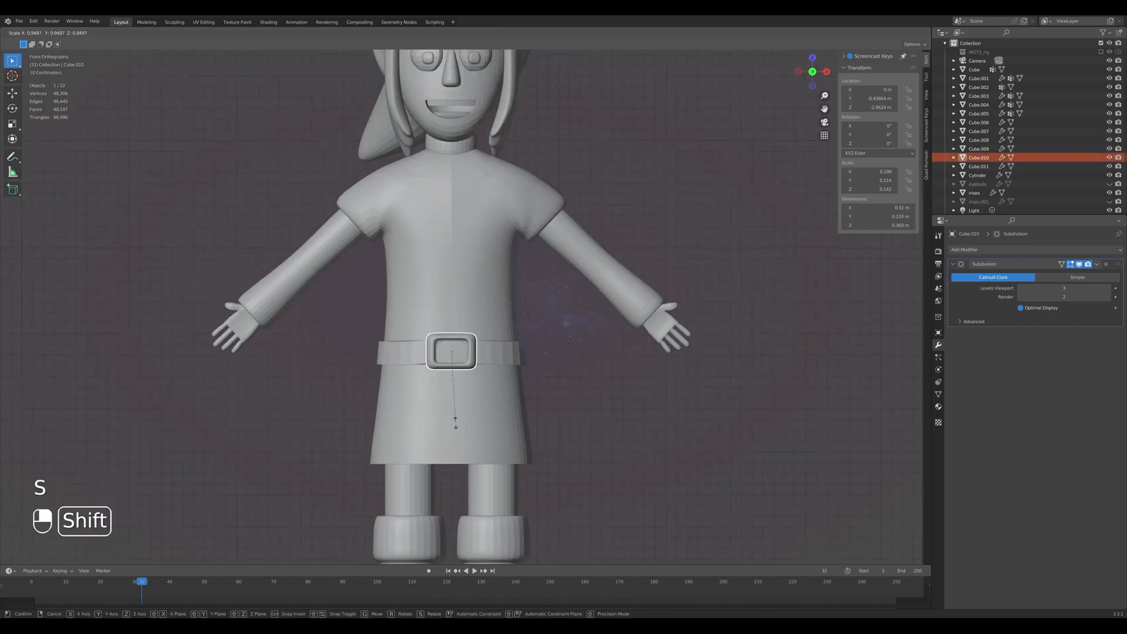
click(456, 424)
scroll(437, 497, up, 2)
scroll(458, 288, up, 2)
key(g)
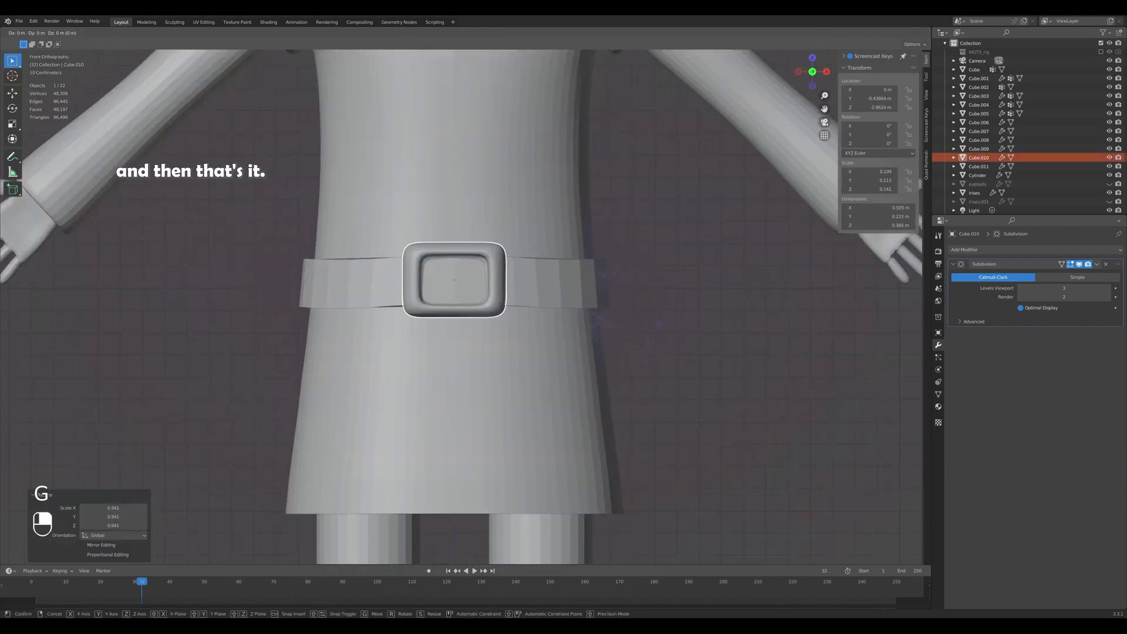
click(454, 281)
middle_drag(454, 282, 419, 293)
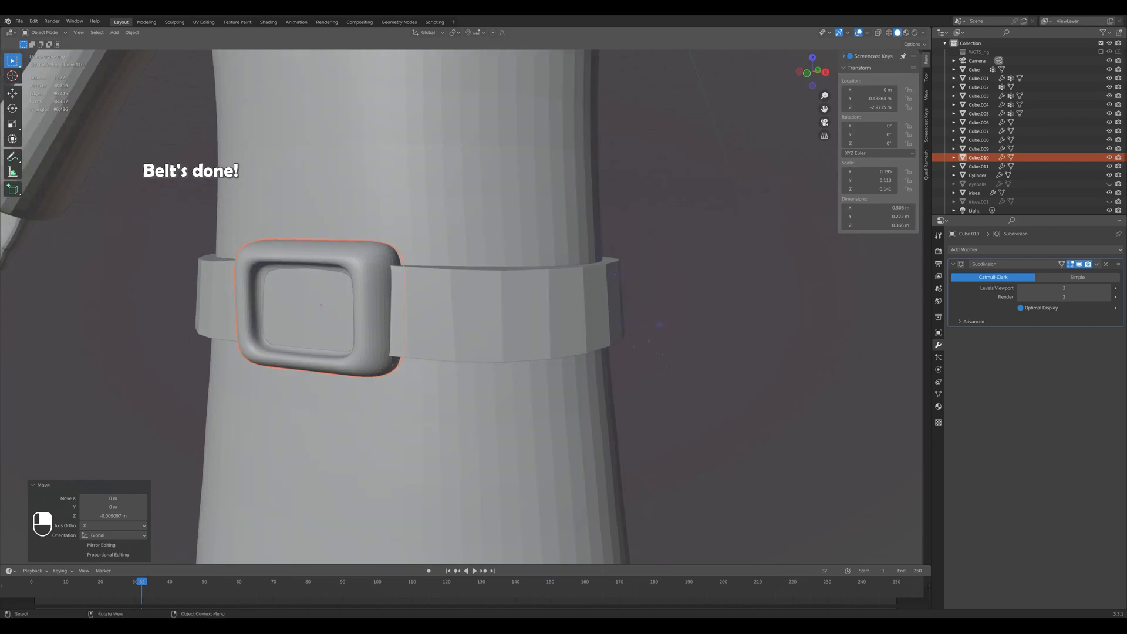
key(g)
key(y)
key(KP_1)
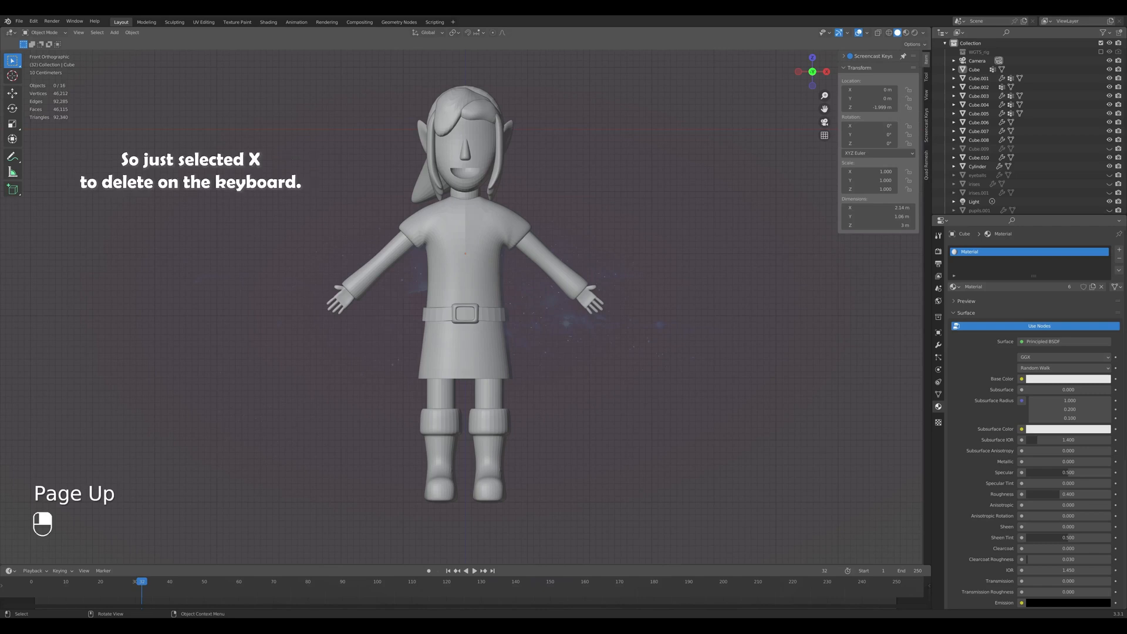
Add a UV sphere for the eyeball and scale it down to about 0.41 m across.
key(shift+a)
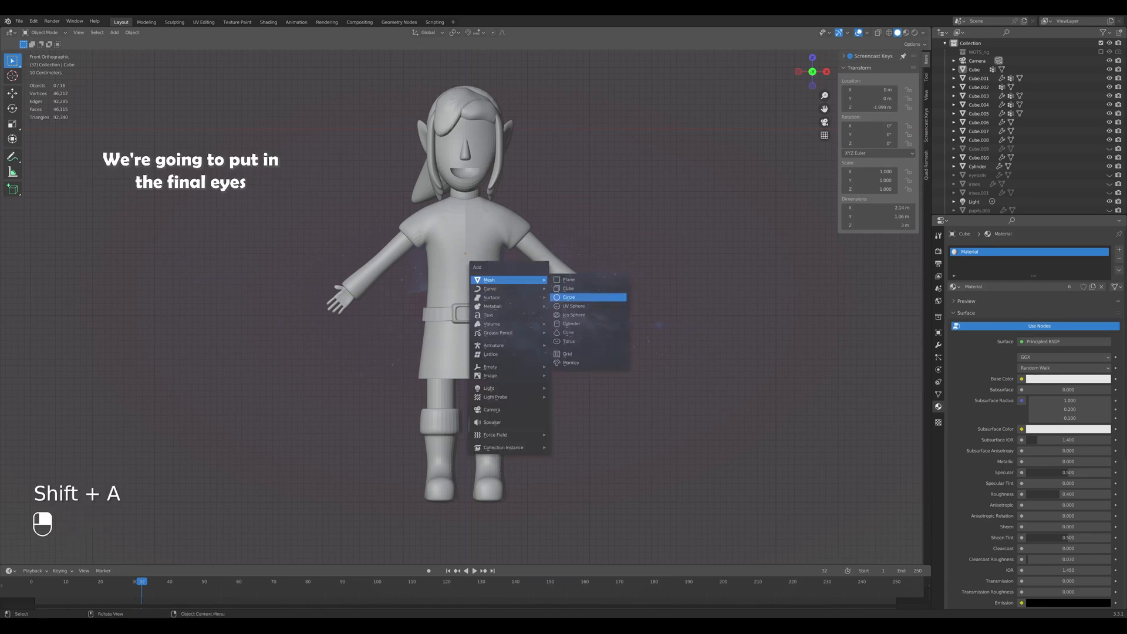
click(587, 308)
key(s)
click(465, 129)
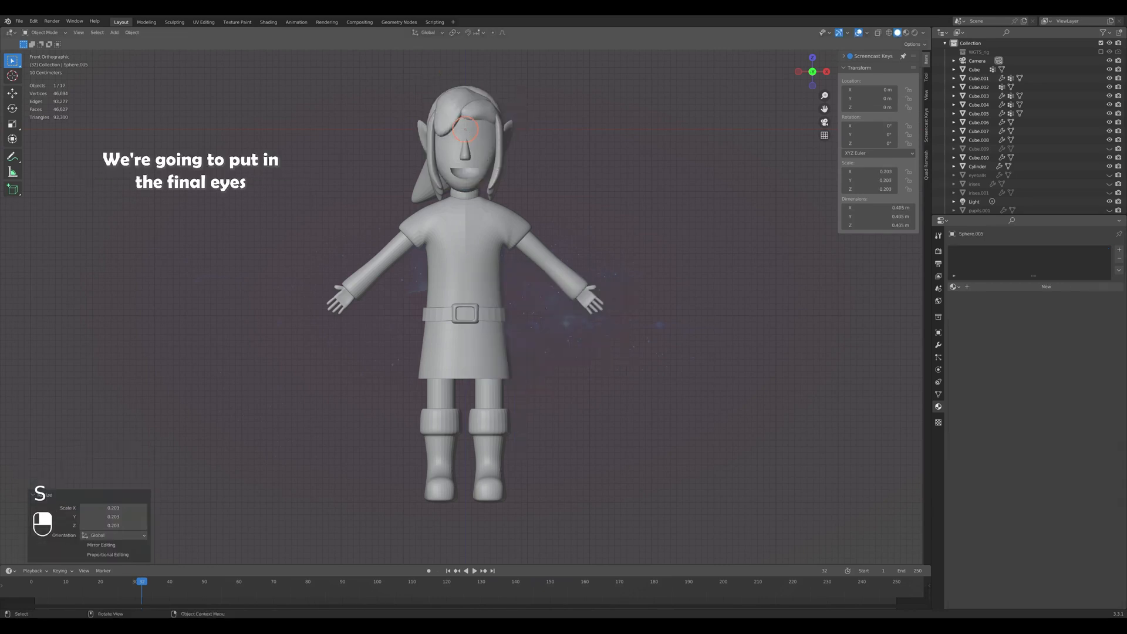
Move the eyeball into one eye area, about 0.25 m down, 0.27 m sideways along X and 0.32 m forward along Y.
key(g)
key(z)
click(465, 145)
key(g)
key(x)
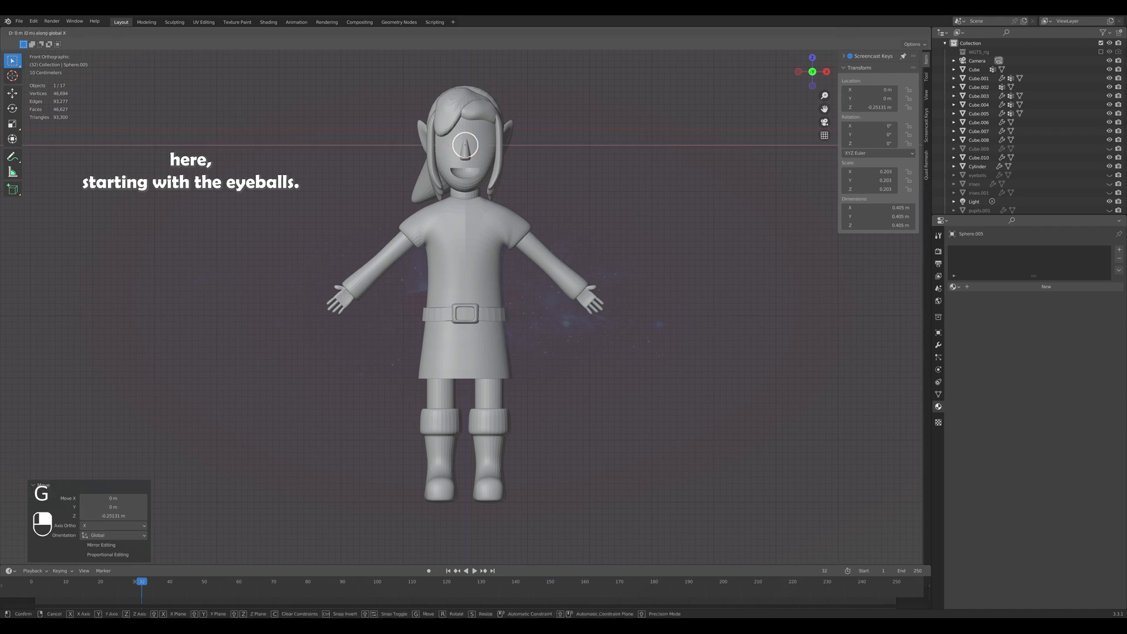
click(483, 145)
middle_drag(482, 145, 437, 221)
key(g)
key(y)
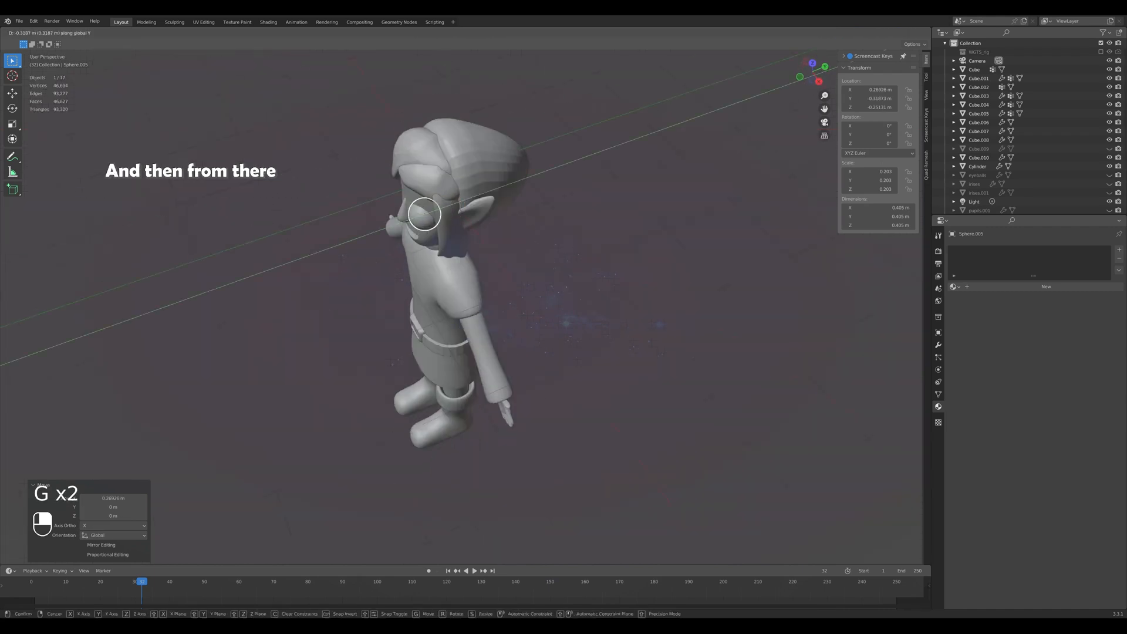
click(424, 215)
Raise the eyeball about 0.05 m, shift it about 0.05 m towards the nose, and enlarge it to about 0.43 m.
key(KP_1)
key(g)
click(482, 142)
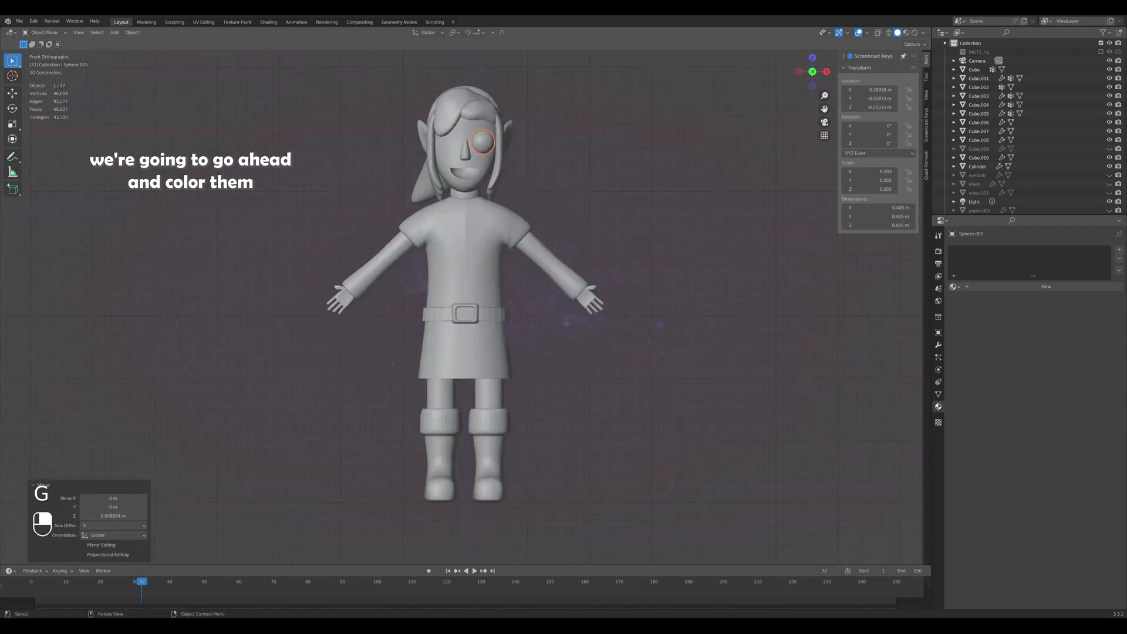
key(g)
click(479, 142)
key(s)
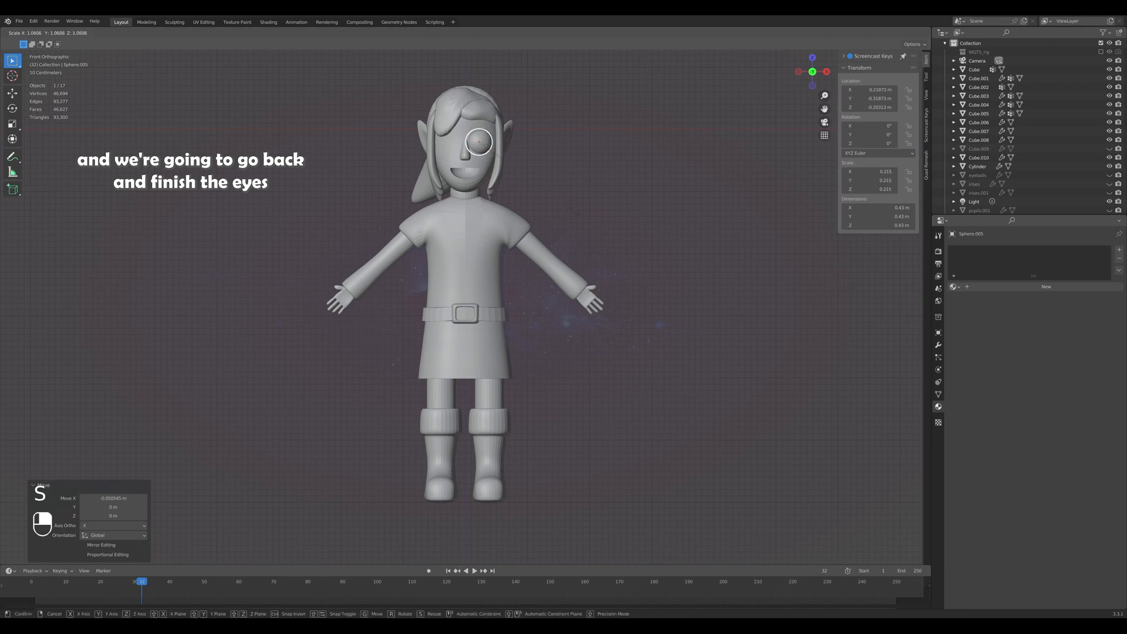
click(480, 142)
Add a Mirror modifier on the X axis to the eyeball with Cube.002 as the mirror object.
click(938, 345)
click(1033, 249)
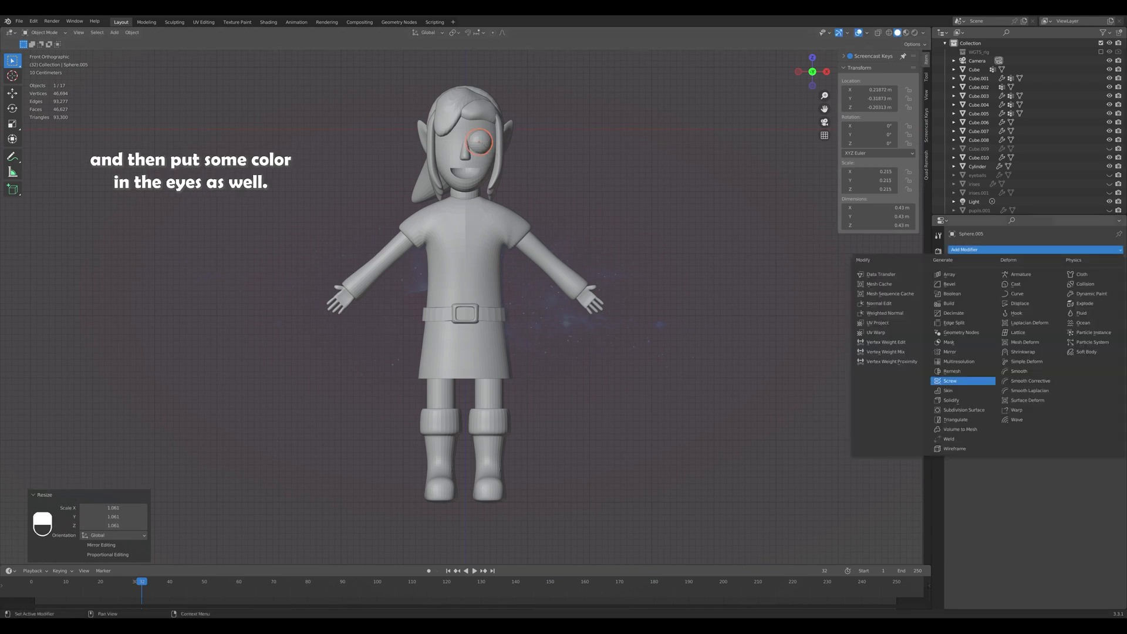
click(952, 352)
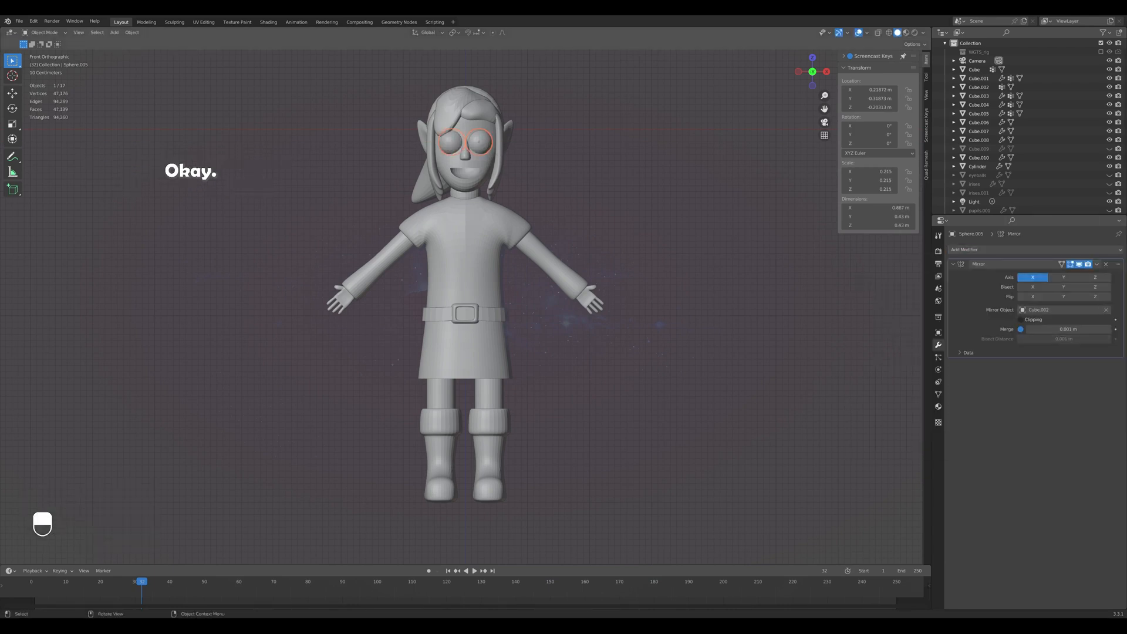
click(478, 141)
key(s)
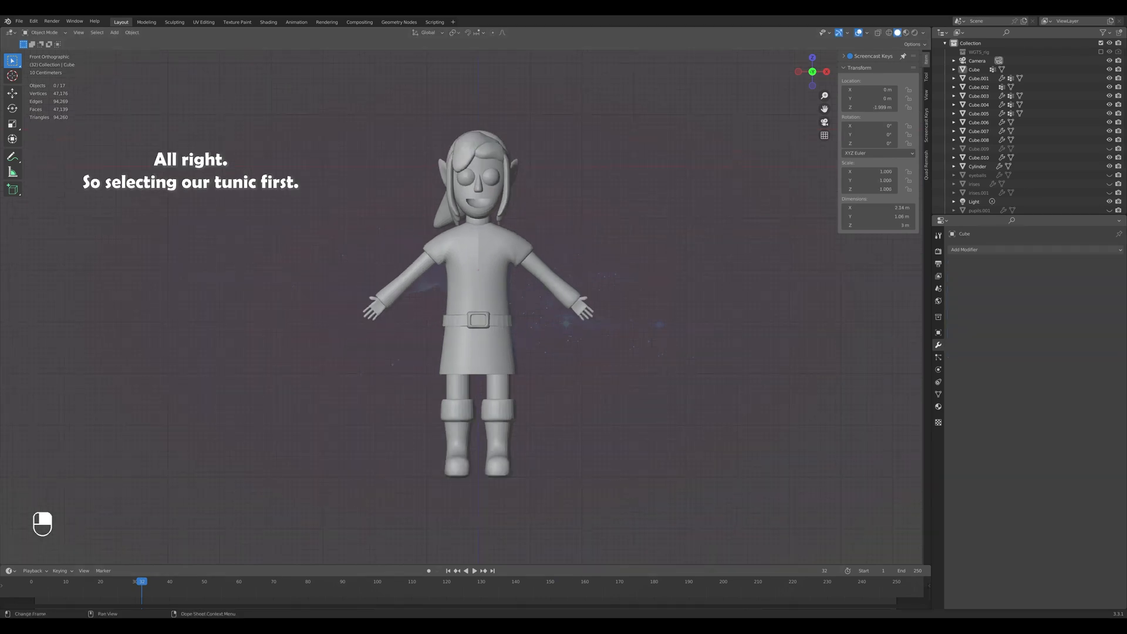
Replace the tunic's material with a new one named green-color.
click(480, 281)
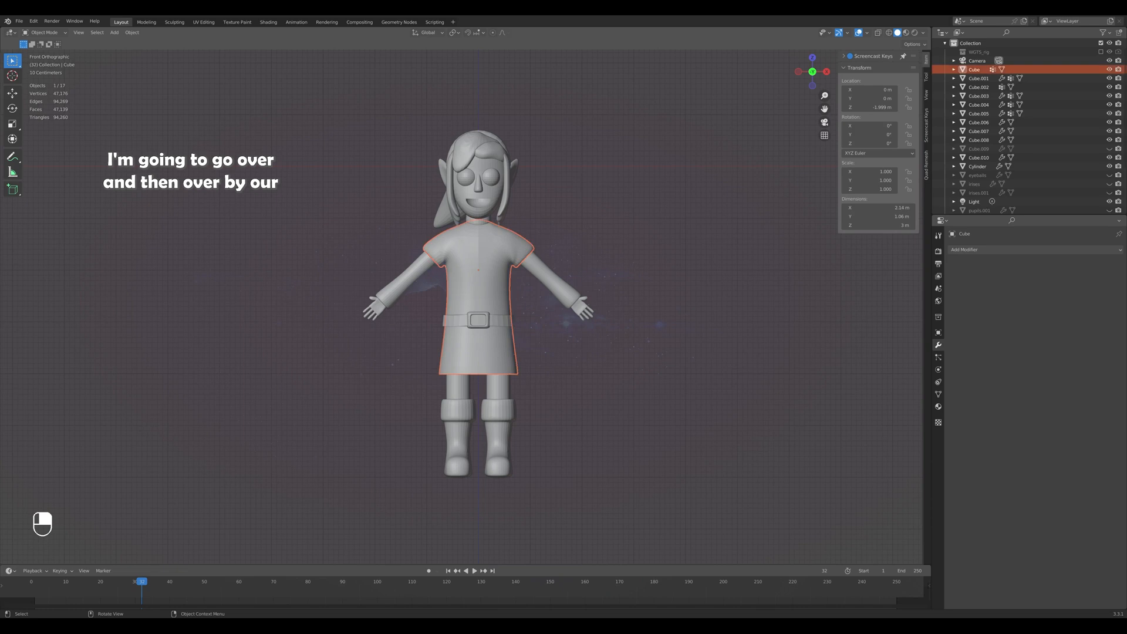
click(938, 407)
click(954, 287)
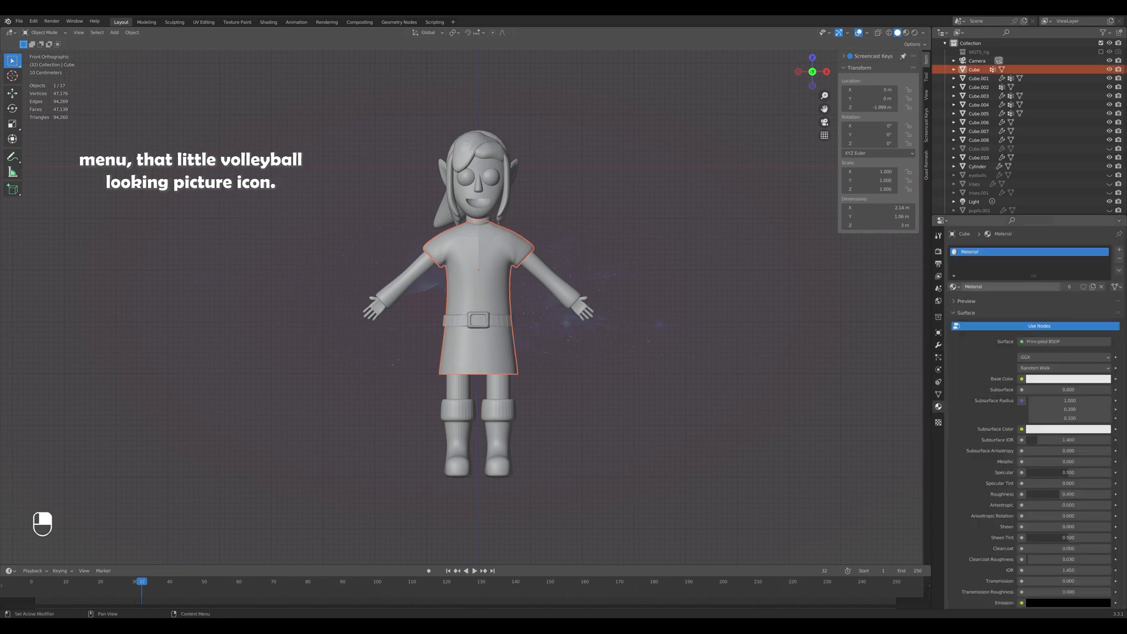
click(1101, 286)
click(1051, 287)
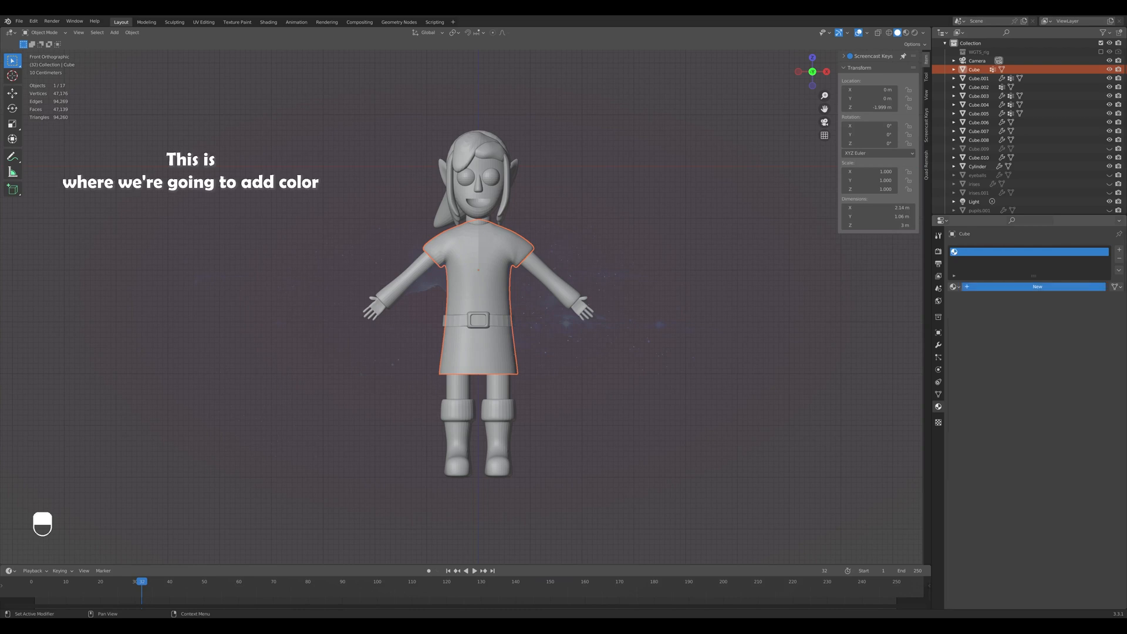
scroll(1051, 329, down, 11)
click(1065, 569)
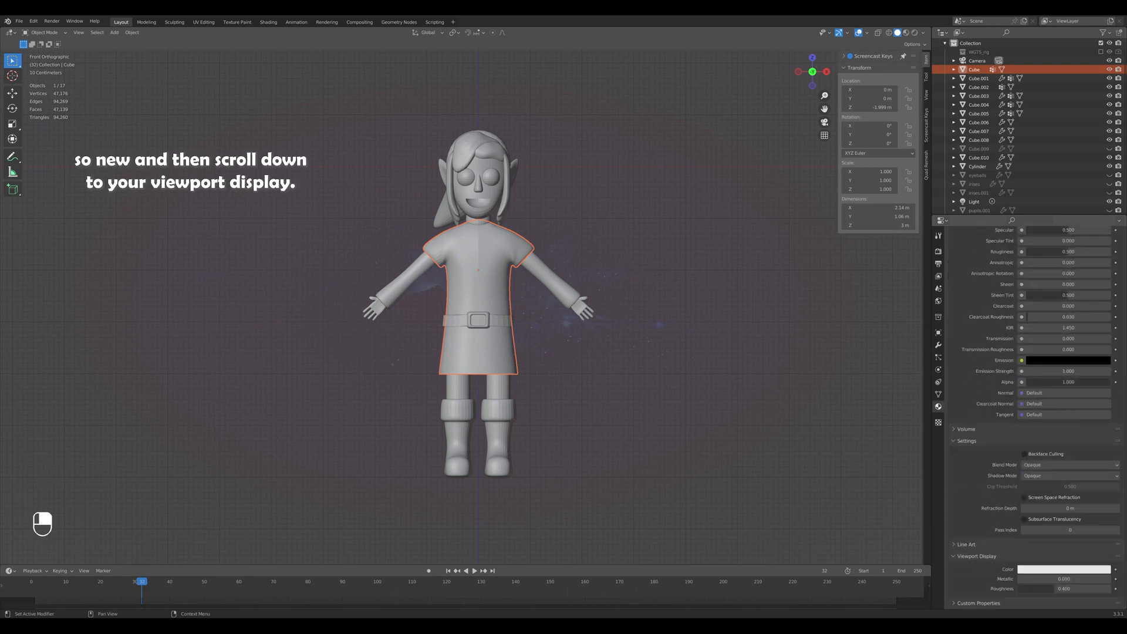
scroll(1034, 411, up, 11)
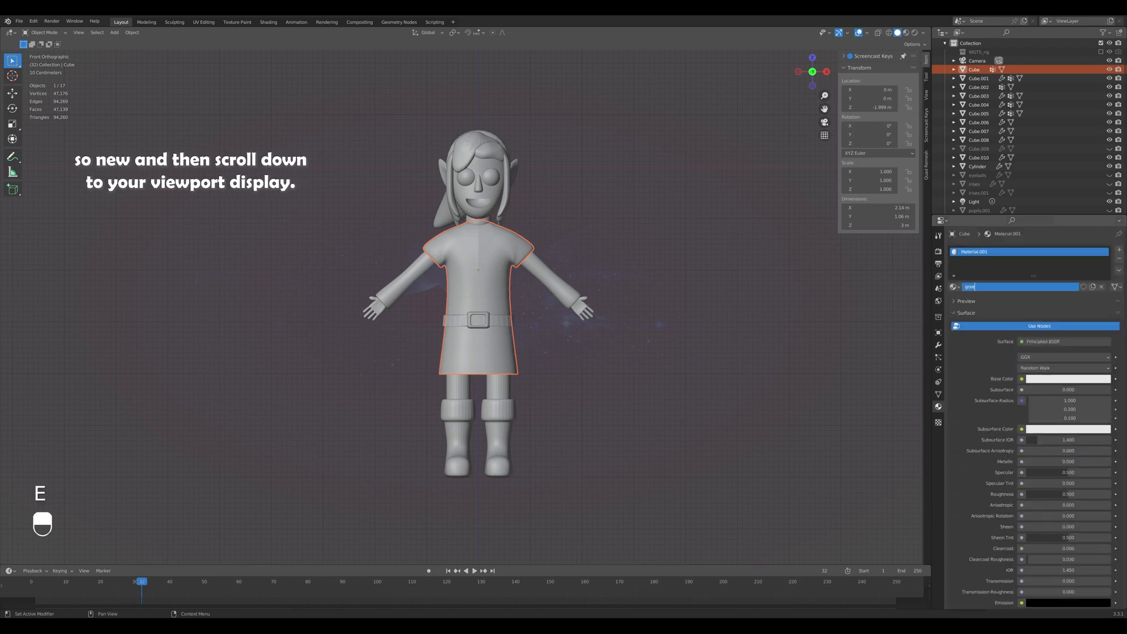
text(n)
key(Return)
Set the tunic material's viewport display colour to a muted dark green, and deselect the tunic.
scroll(1051, 411, down, 11)
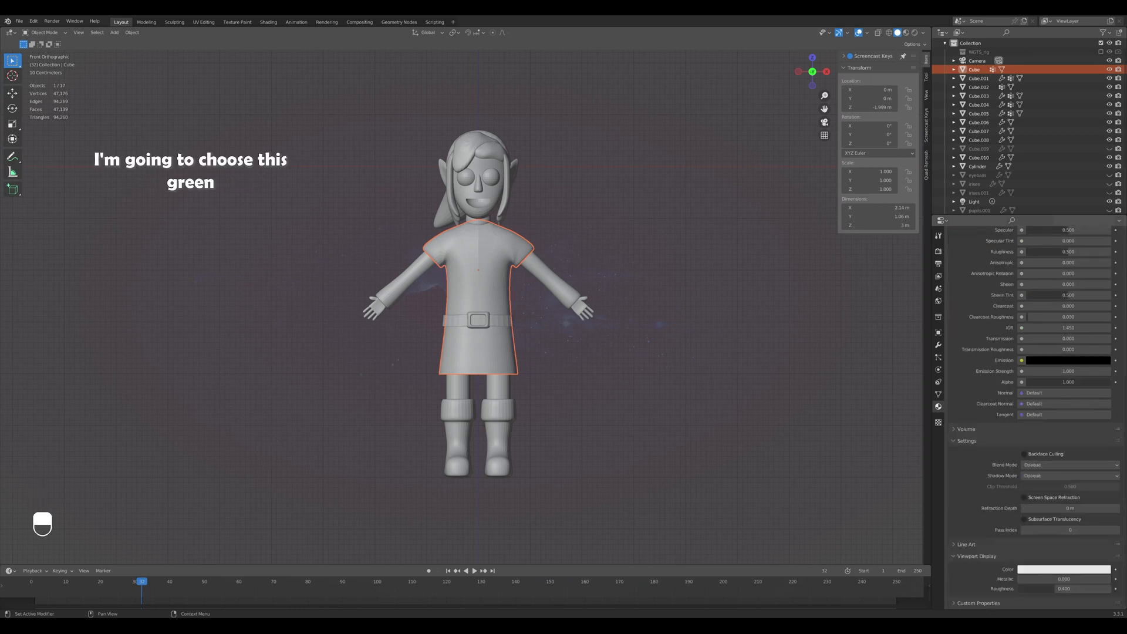
click(1064, 570)
click(1057, 469)
drag(1052, 465, 1052, 468)
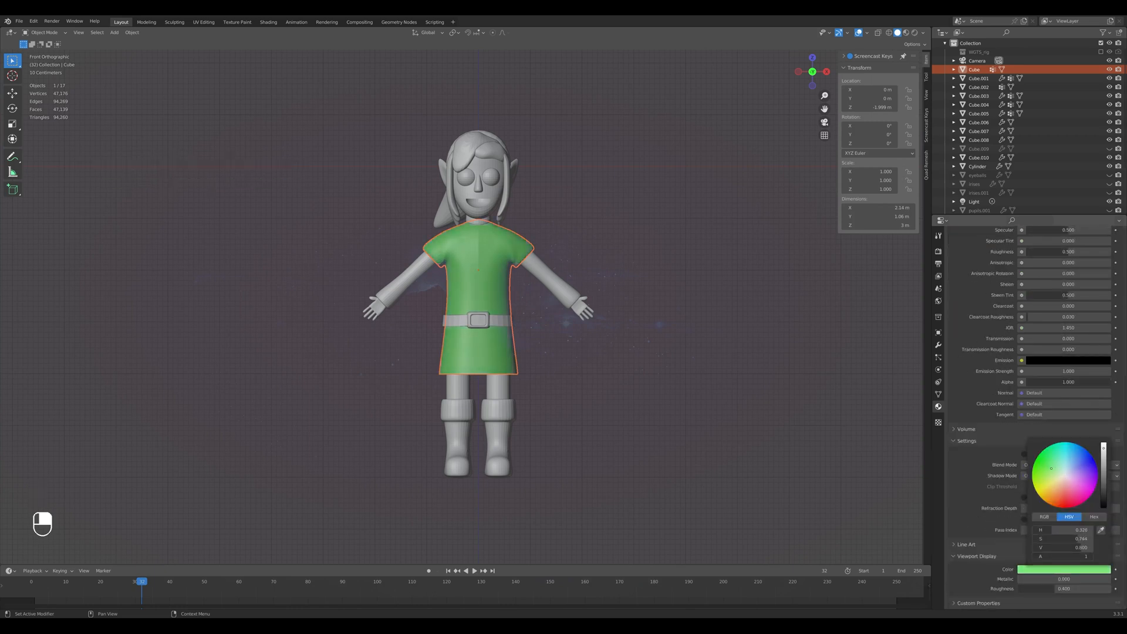
drag(1104, 449, 1104, 464)
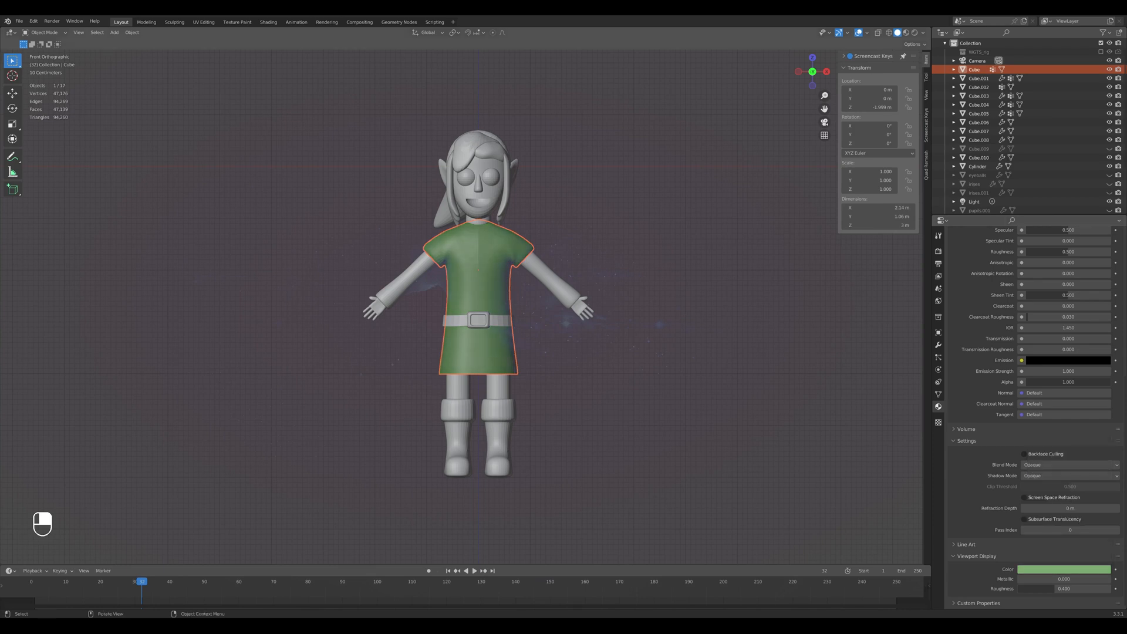
click(637, 238)
Assign the existing green-color material to the hat.
middle_drag(646, 235, 511, 243)
click(496, 179)
click(955, 287)
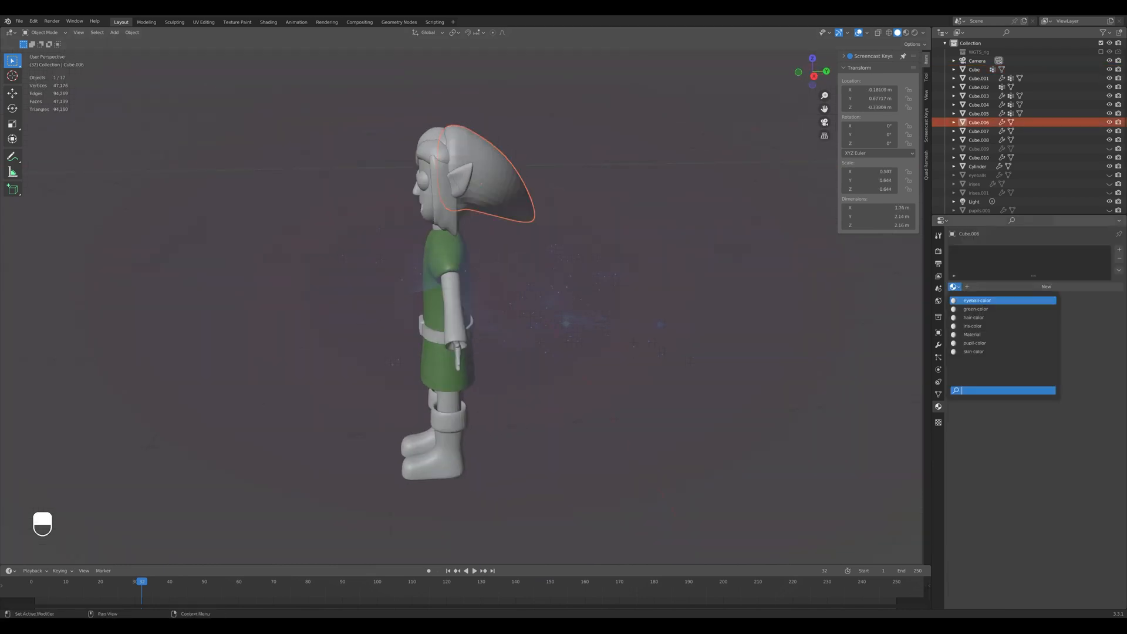
click(999, 390)
key(KP_1)
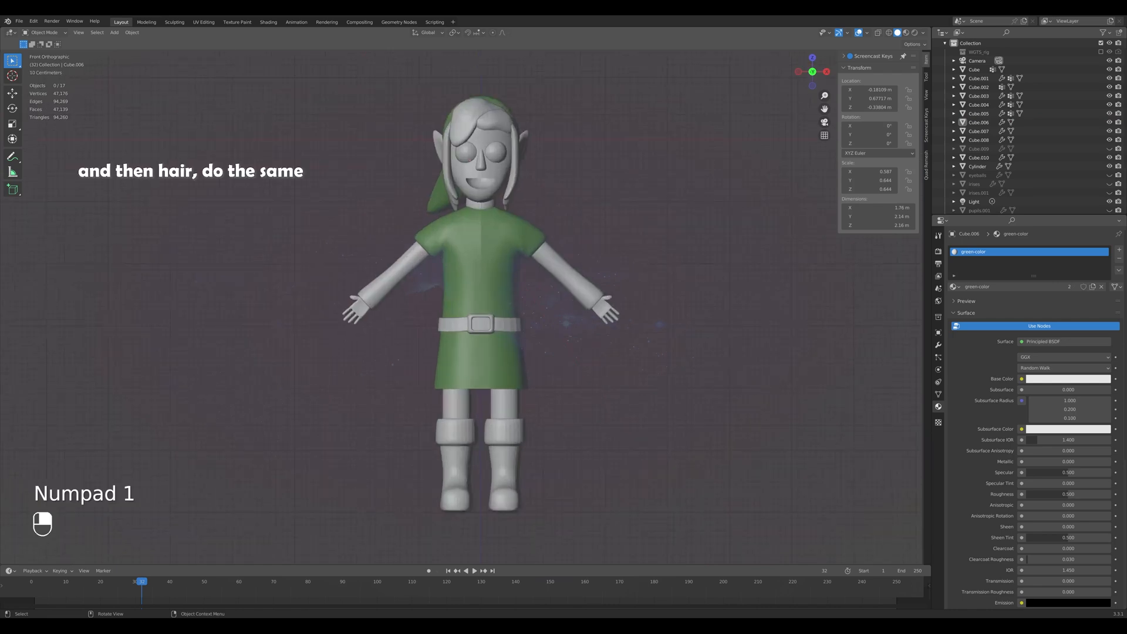
Assign the hair-color material to the side hair and set its viewport display colour to a blond yellow.
click(514, 157)
click(955, 287)
click(993, 346)
middle_drag(664, 247, 569, 258)
scroll(1027, 411, down, 10)
click(1064, 570)
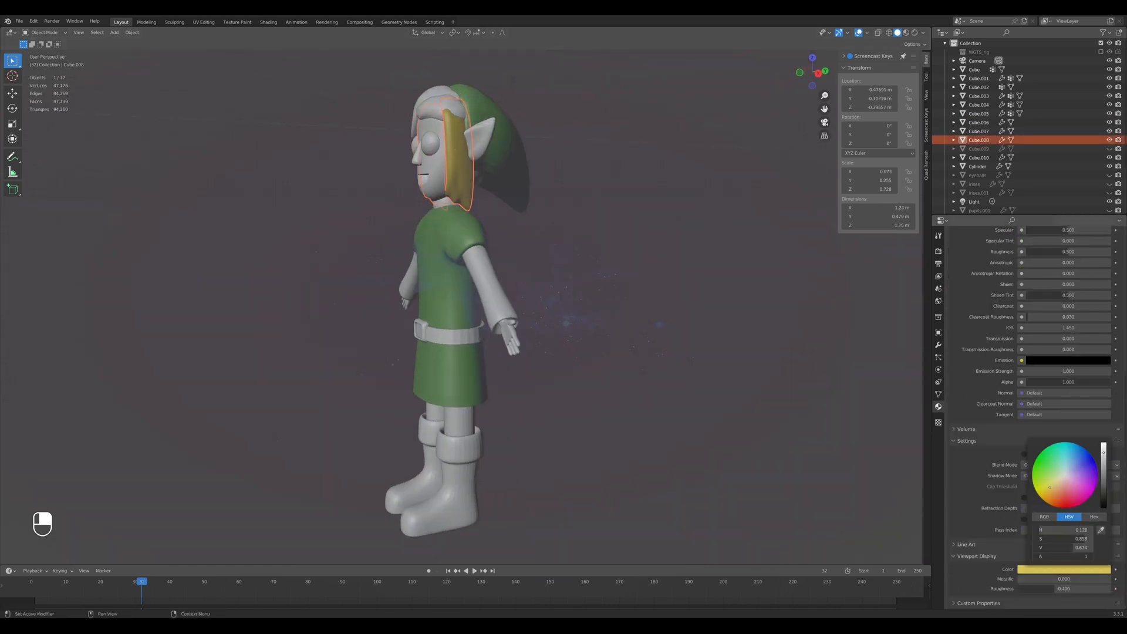
key(KP_1)
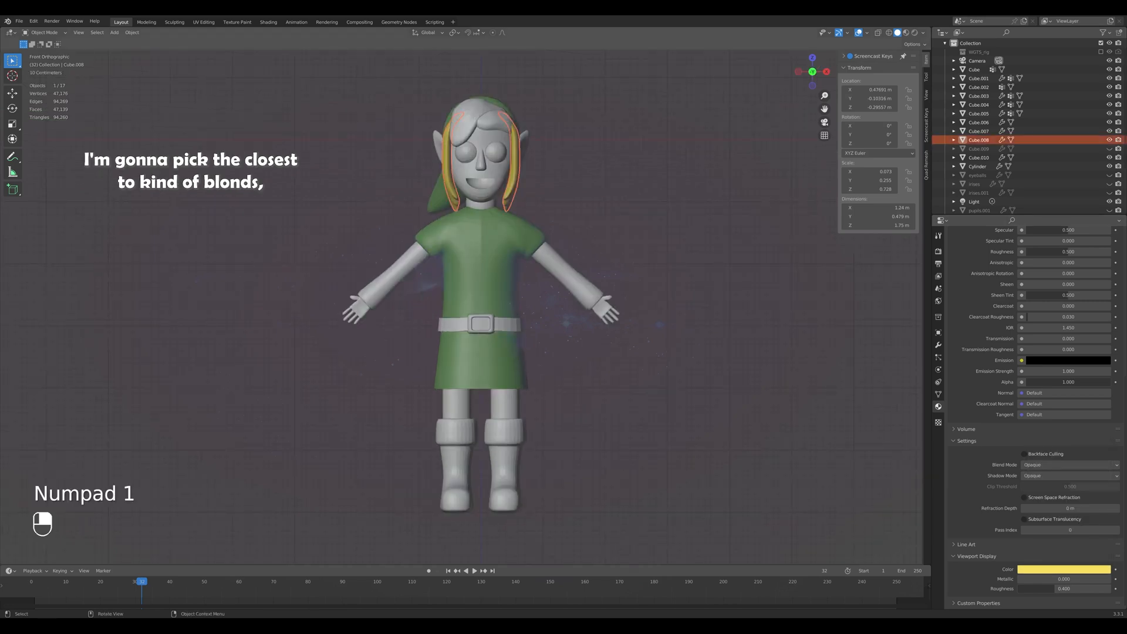
Shift the side hair material's viewport display colour to a paler, slightly greener yellow and deselect the hair.
click(1064, 570)
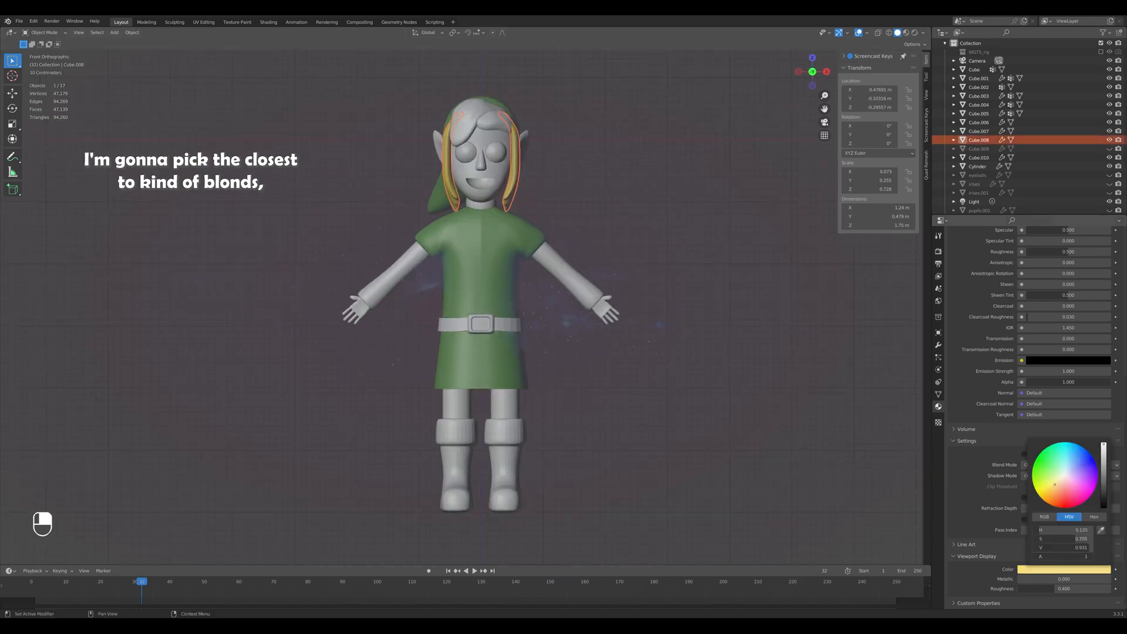
middle_drag(705, 329, 792, 346)
scroll(705, 293, up, 2)
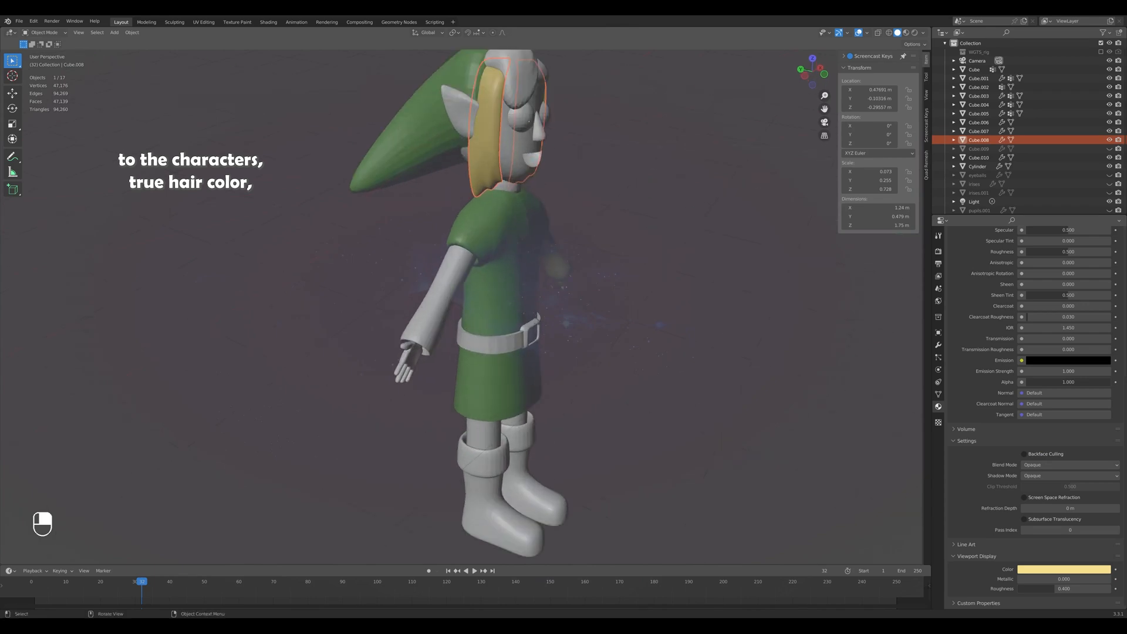
shift+middle_drag(675, 235, 675, 376)
scroll(461, 305, up, 2)
click(1064, 570)
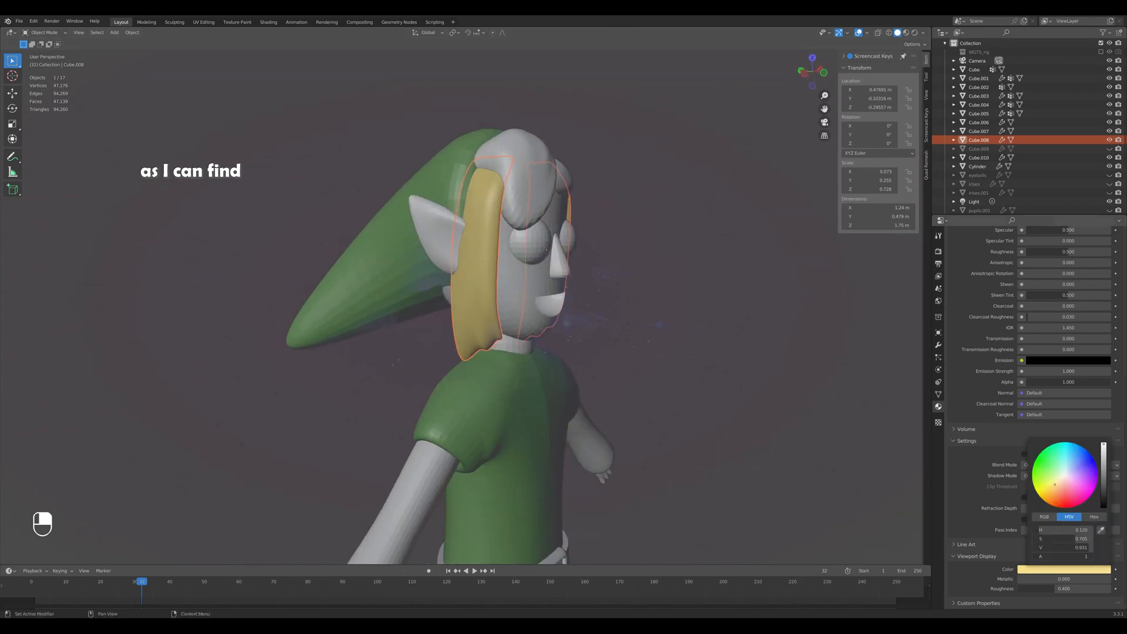
drag(1055, 484, 1055, 481)
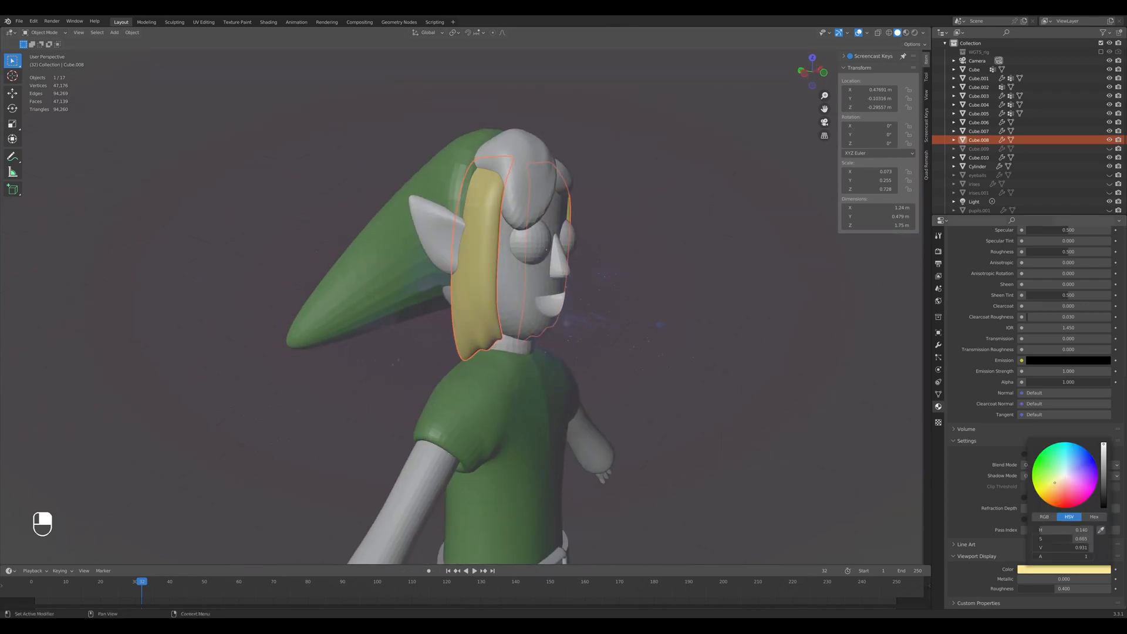
mouse_move(1104, 444)
mouse_down()
mouse_move(1104, 457)
mouse_move(1104, 445)
mouse_up()
click(717, 400)
key(KP_1)
scroll(485, 282, down, 4)
shift+middle_drag(485, 282, 509, 256)
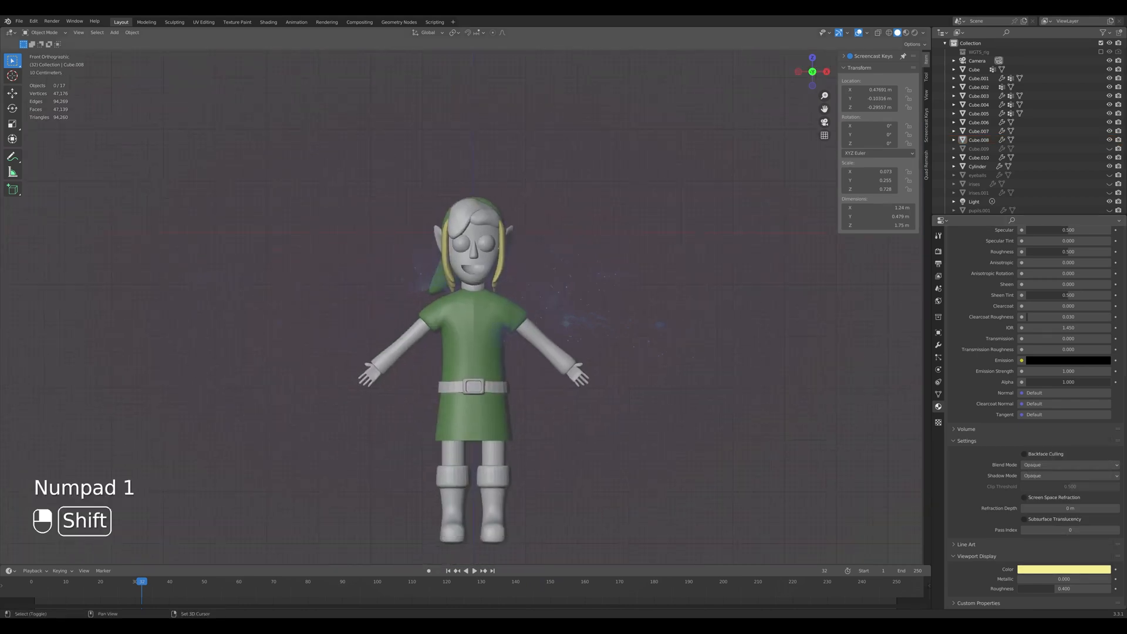
Warm the side hair material's viewport display colour back towards a soft golden blond.
scroll(509, 256, up, 1)
click(509, 244)
click(1068, 570)
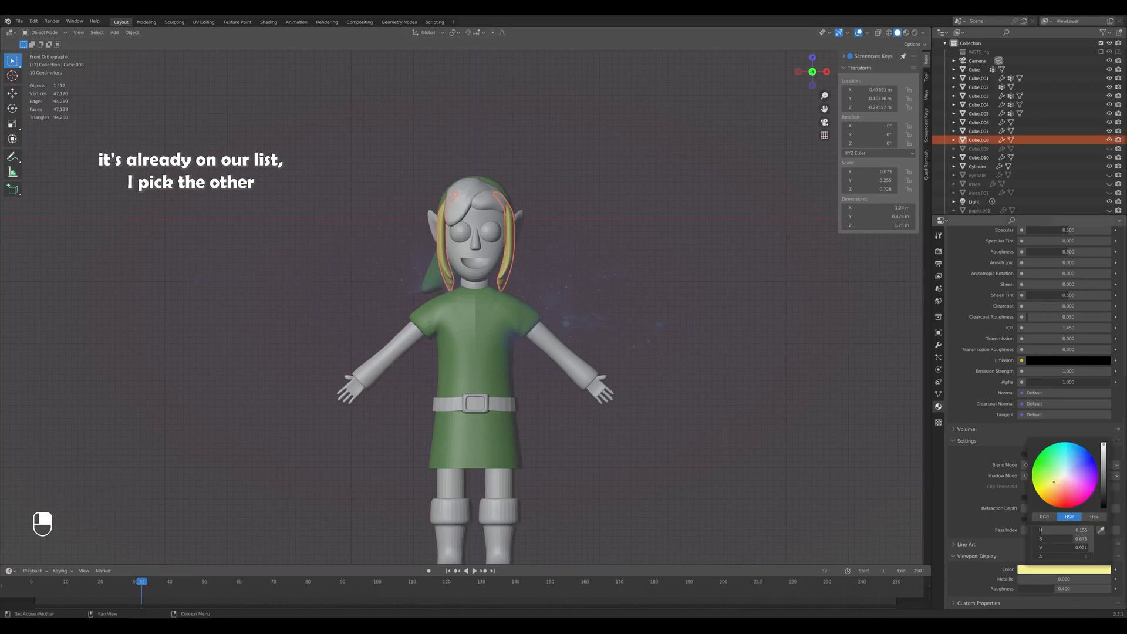
drag(1054, 482, 1055, 484)
scroll(646, 328, up, 1)
middle_drag(646, 329, 447, 329)
key(KP_1)
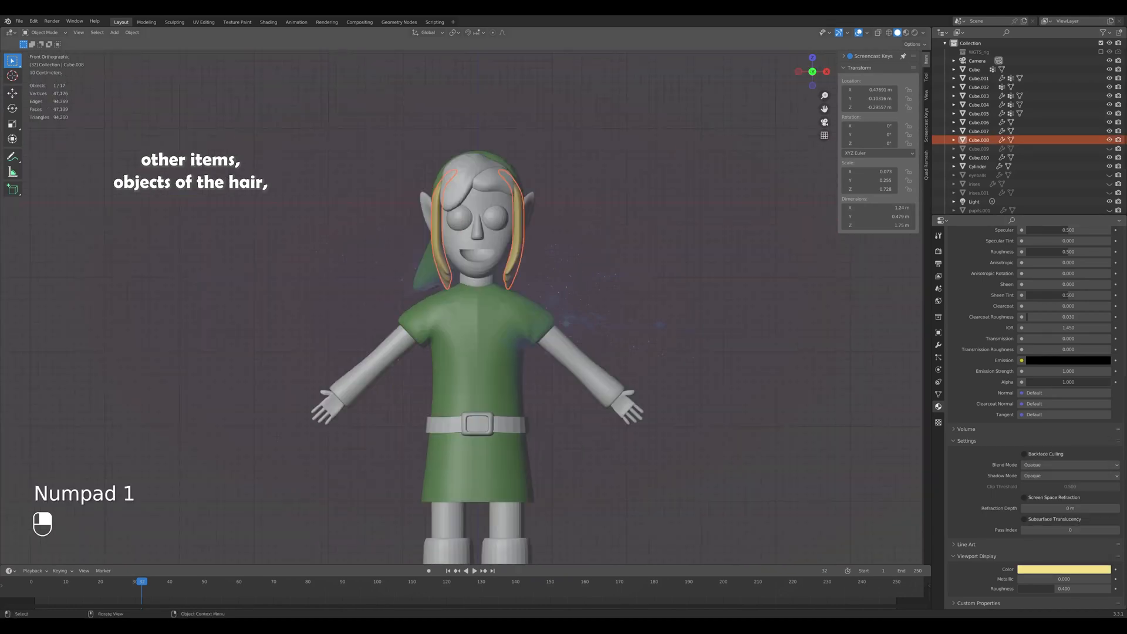
Assign the existing hair-color material to both front fringe pieces of the hair.
click(464, 180)
scroll(1022, 376, up, 11)
click(955, 287)
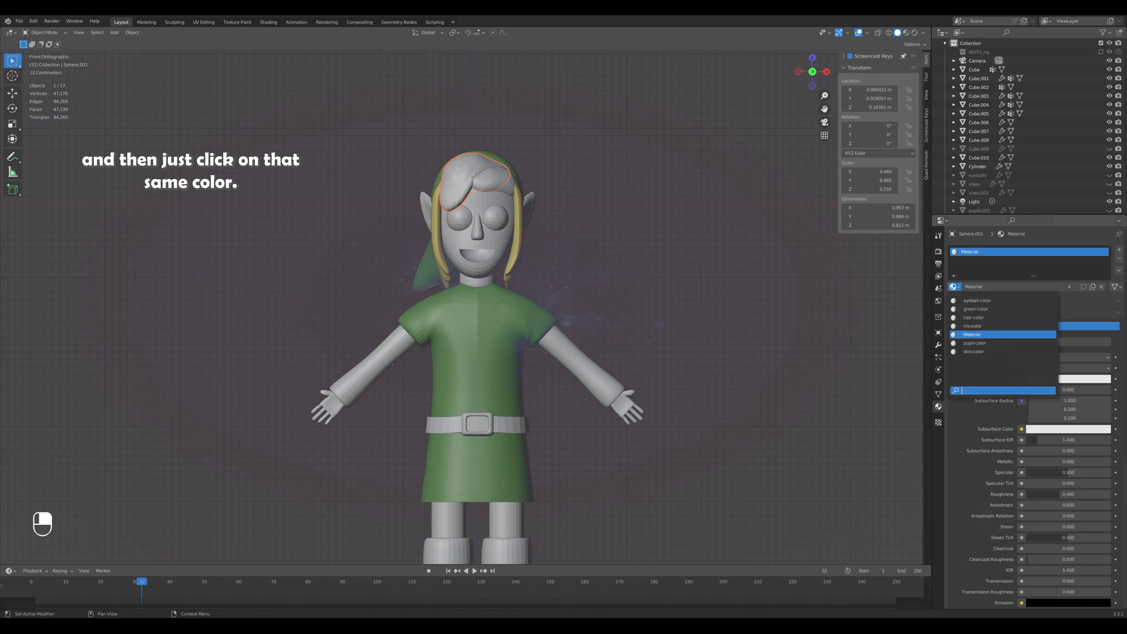
click(975, 317)
click(490, 178)
click(956, 287)
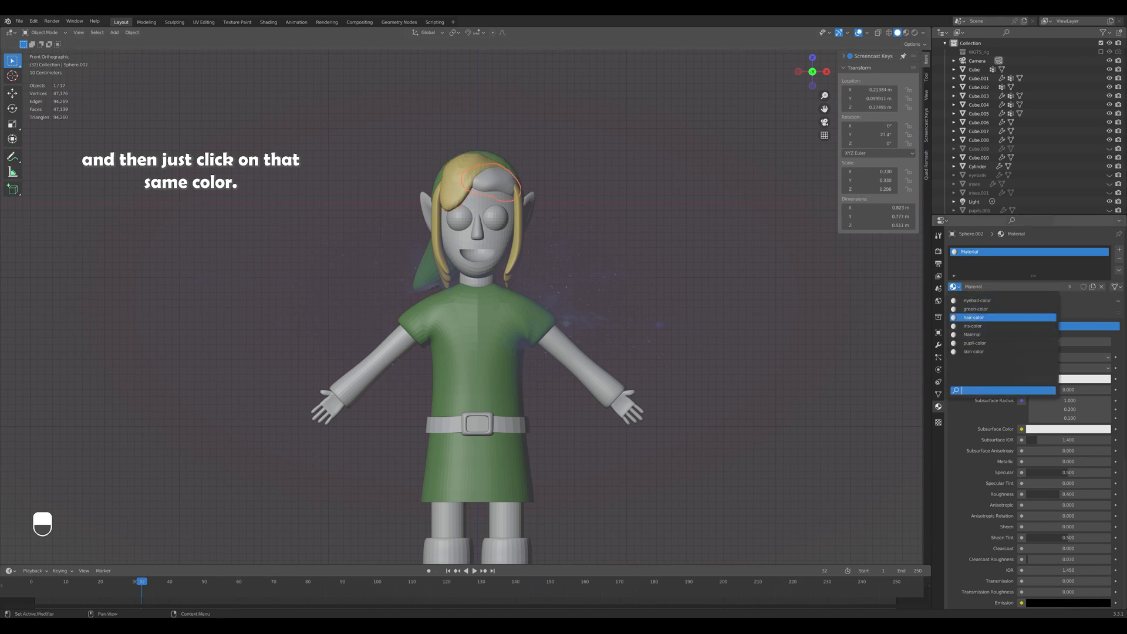
click(974, 317)
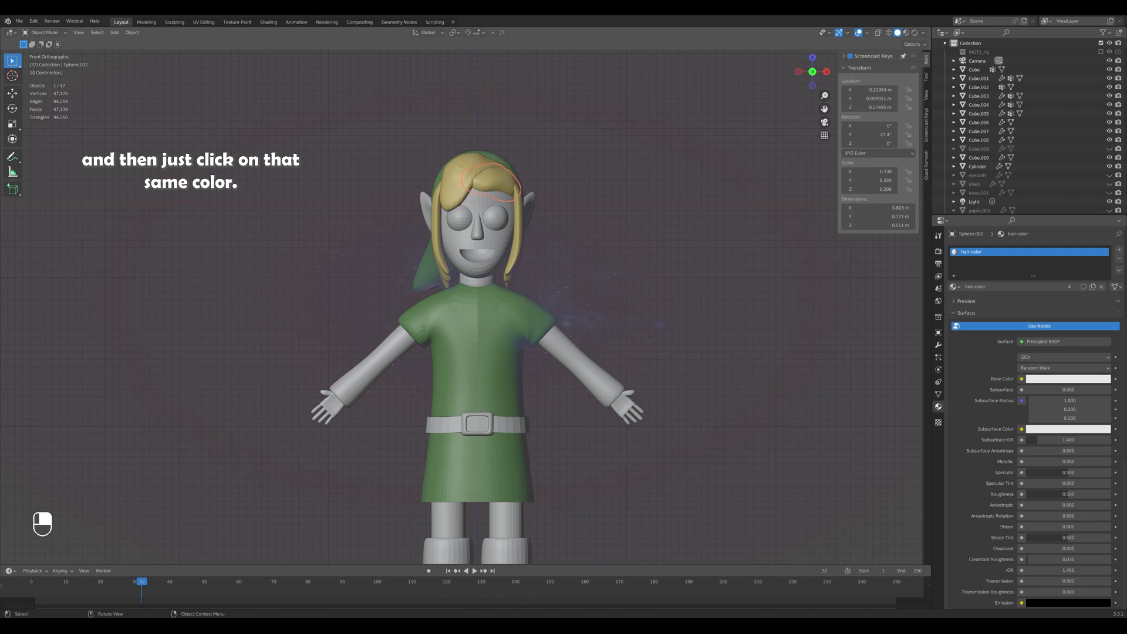
Set the hair-color material's viewport display colour to a darker, more saturated golden blond, and deselect the fringe.
scroll(1033, 411, down, 9)
click(1064, 601)
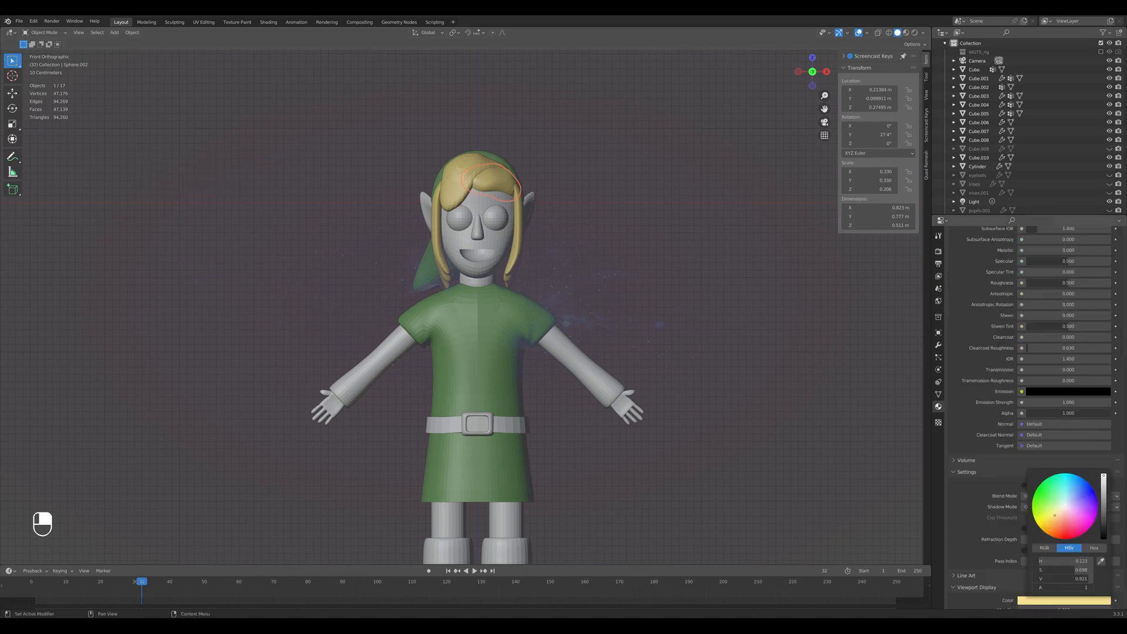
drag(1056, 516, 1053, 517)
drag(1104, 476, 1104, 482)
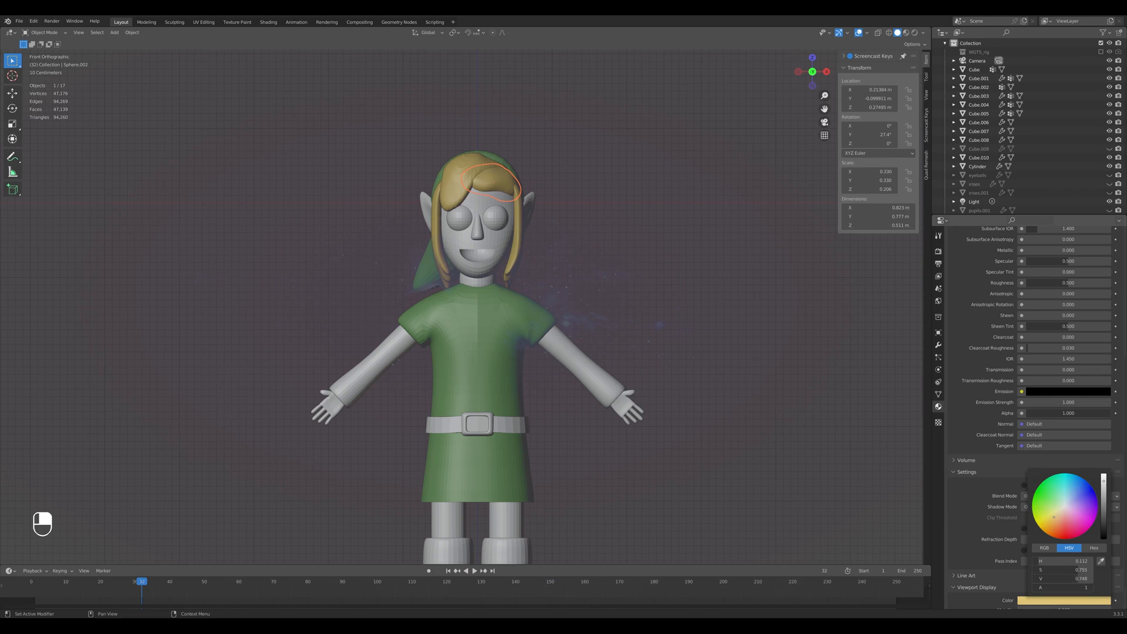
click(681, 305)
middle_drag(681, 306, 628, 323)
key(KP_1)
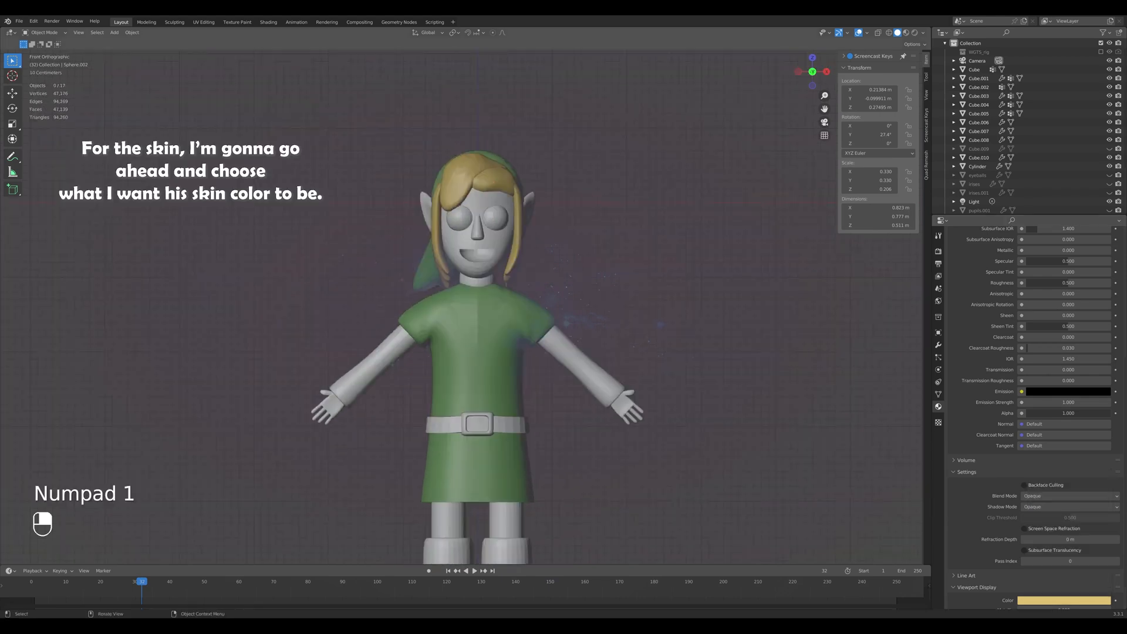
Assign the existing skin-color material to the head, and deselect it.
click(478, 226)
click(481, 205)
click(956, 287)
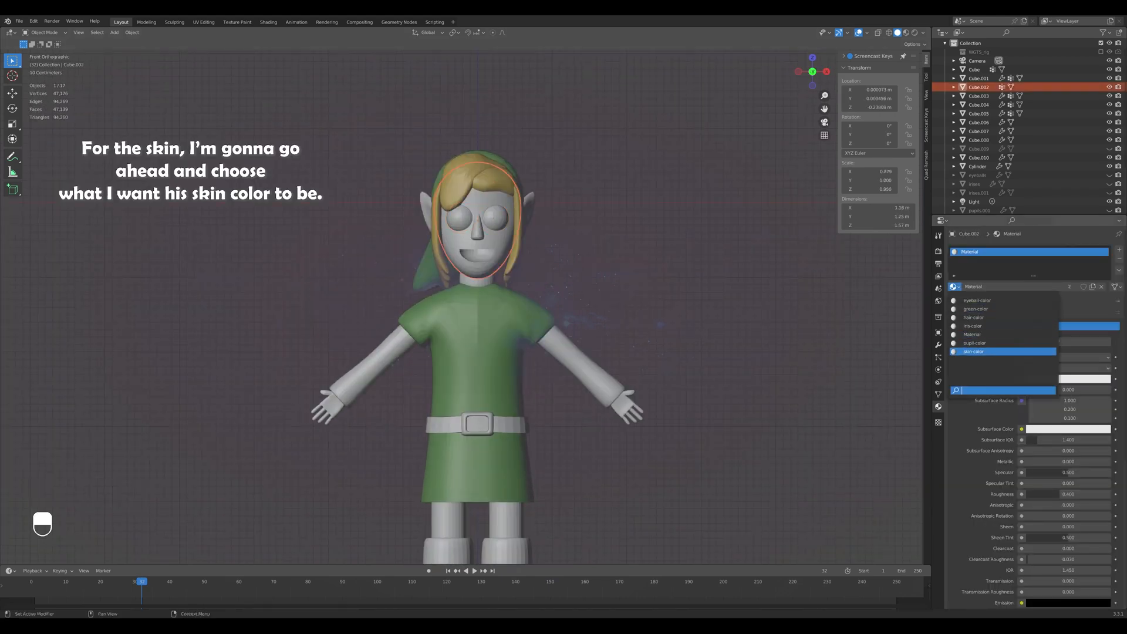
click(1000, 351)
click(681, 305)
middle_drag(681, 305, 737, 322)
key(KP_1)
scroll(481, 306, up, 3)
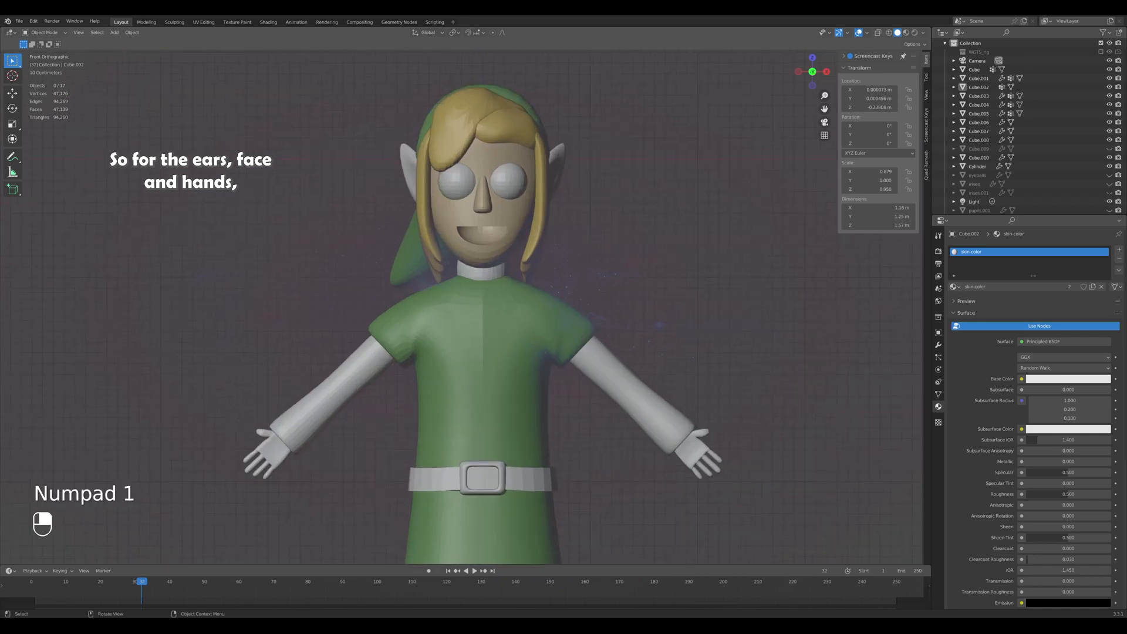
Unhide the eyebrows object Cube.009 in the viewport.
scroll(1110, 157, down, 3)
scroll(1110, 158, up, 4)
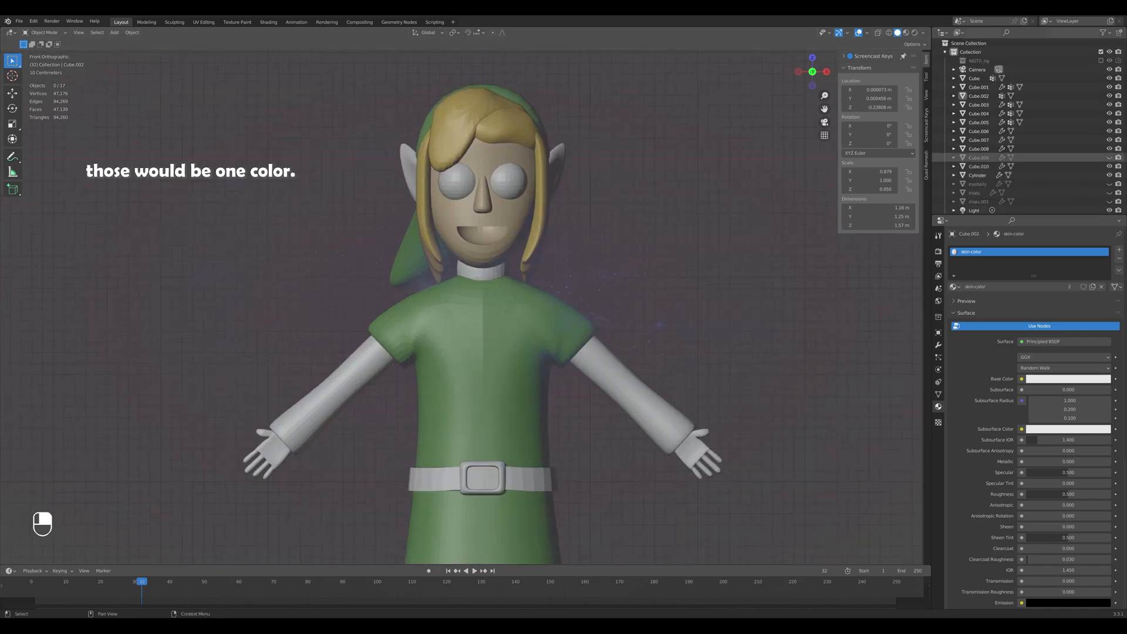
click(1110, 157)
scroll(681, 282, down, 3)
middle_drag(681, 282, 573, 302)
key(KP_1)
scroll(614, 291, up, 3)
click(528, 329)
click(640, 294)
scroll(640, 293, down, 3)
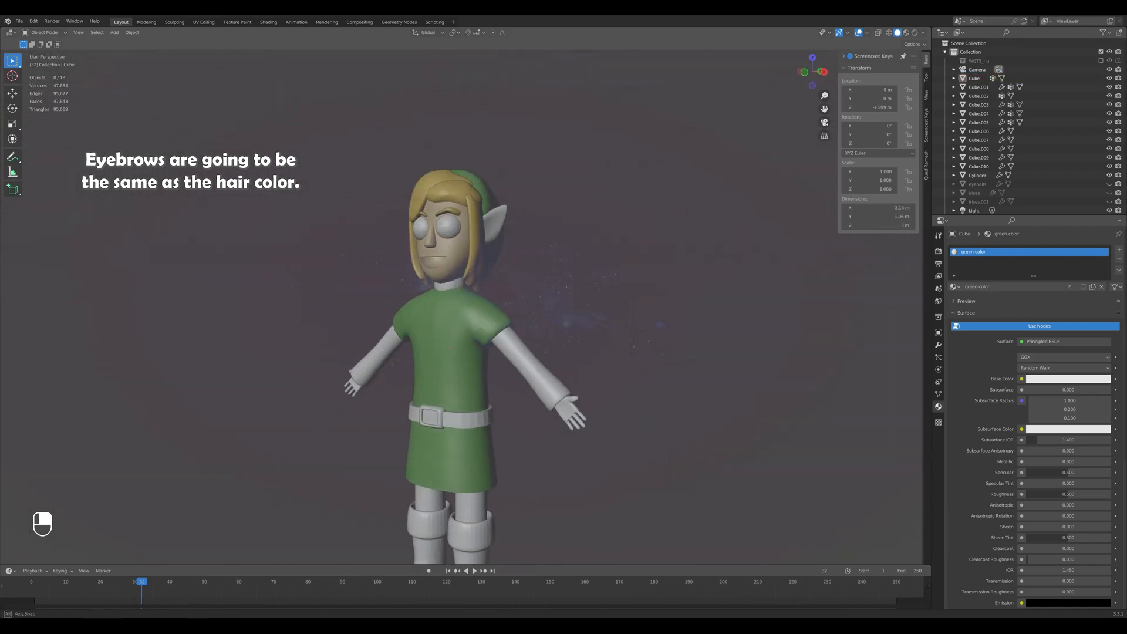
key(KP_1)
scroll(573, 302, up, 3)
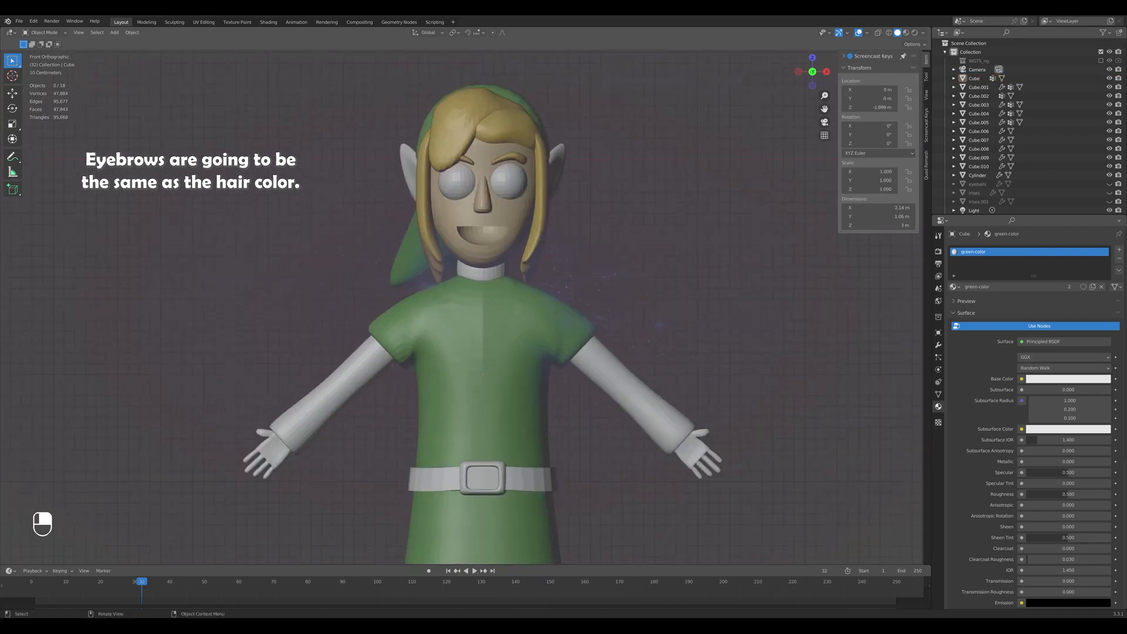
scroll(1027, 182, down, 3)
Unhide the mouth's teeth objects Sphere.003 and Sphere.004, leaving the pupils hidden.
click(1109, 172)
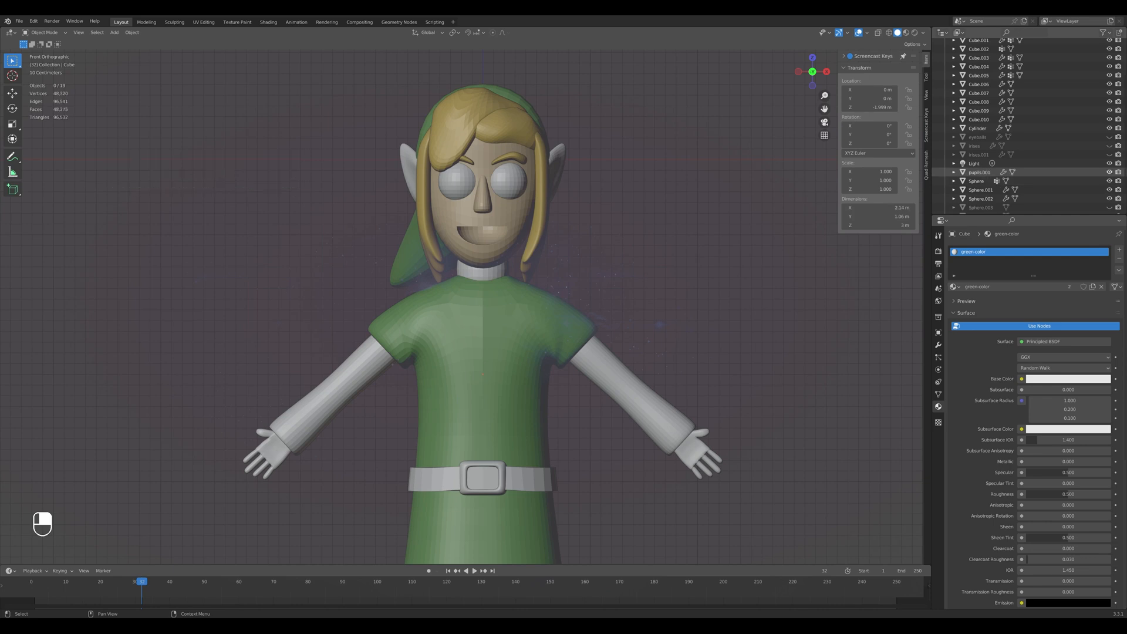
click(1109, 172)
click(1109, 207)
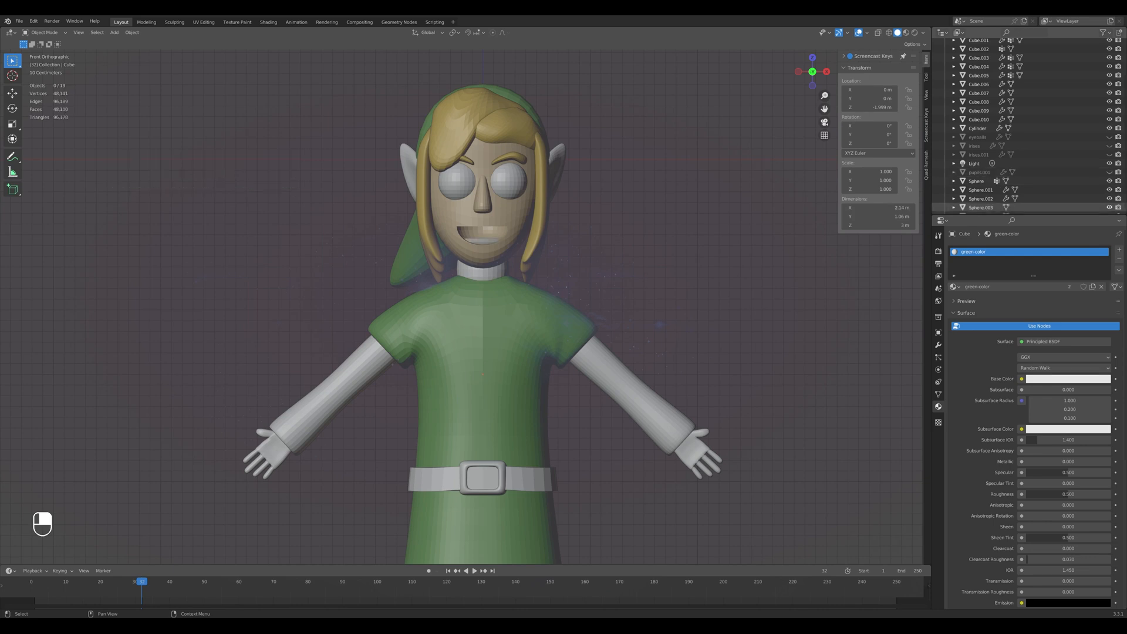
scroll(1109, 205, down, 2)
click(1109, 196)
middle_drag(705, 264, 634, 264)
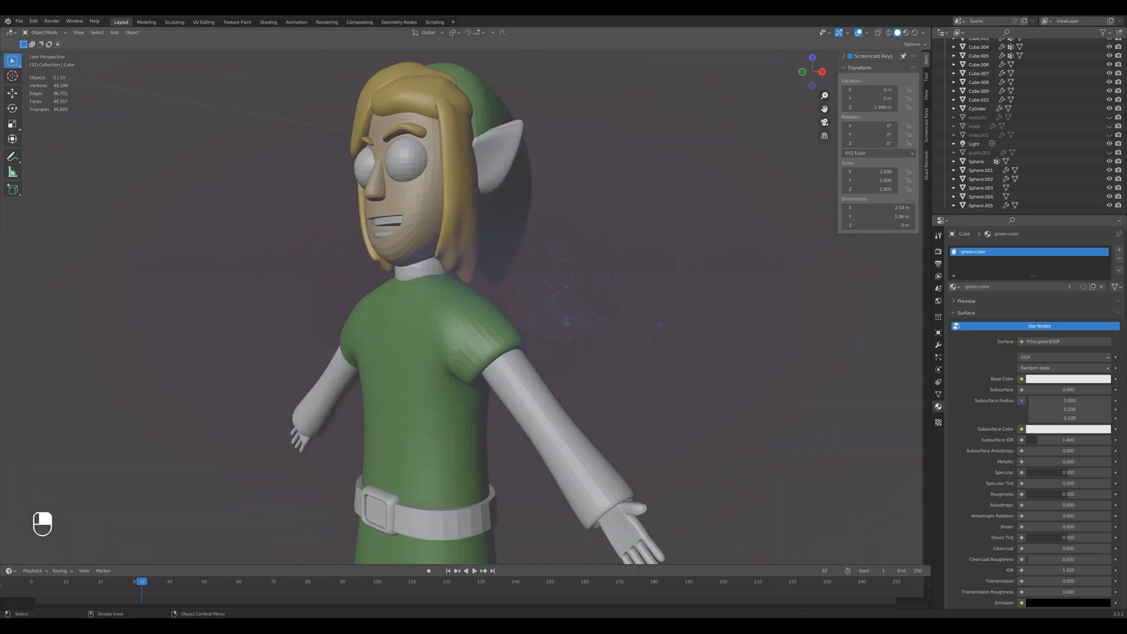
key(KP_1)
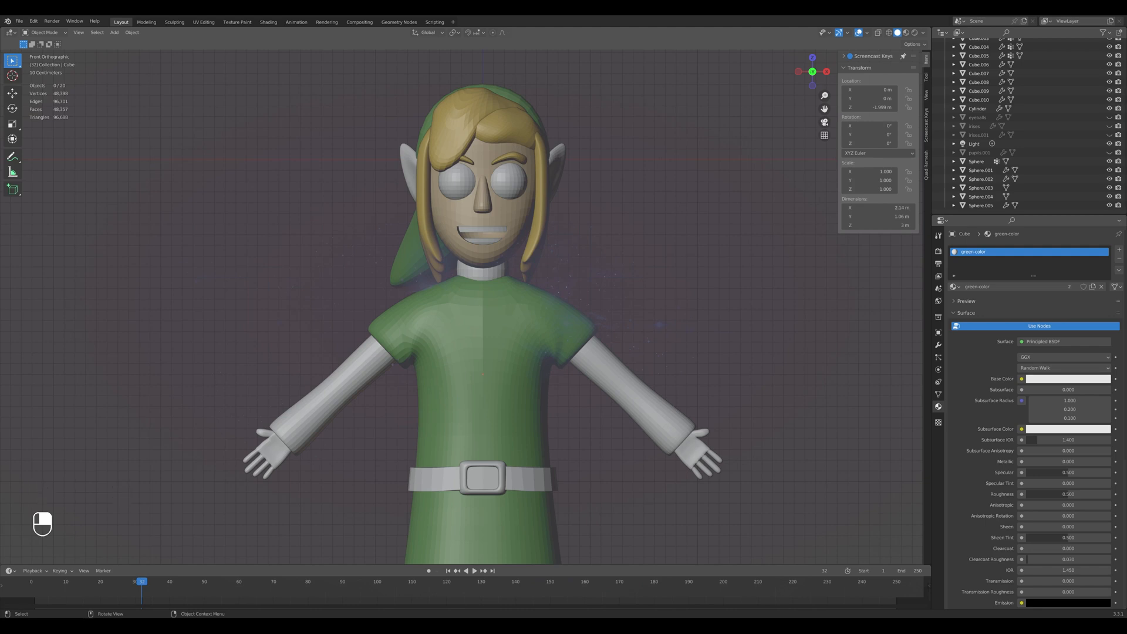
scroll(467, 303, down, 1)
middle_drag(467, 302, 428, 311)
key(KP_1)
Assign the existing skin-color material to the ears, and deselect them.
click(542, 187)
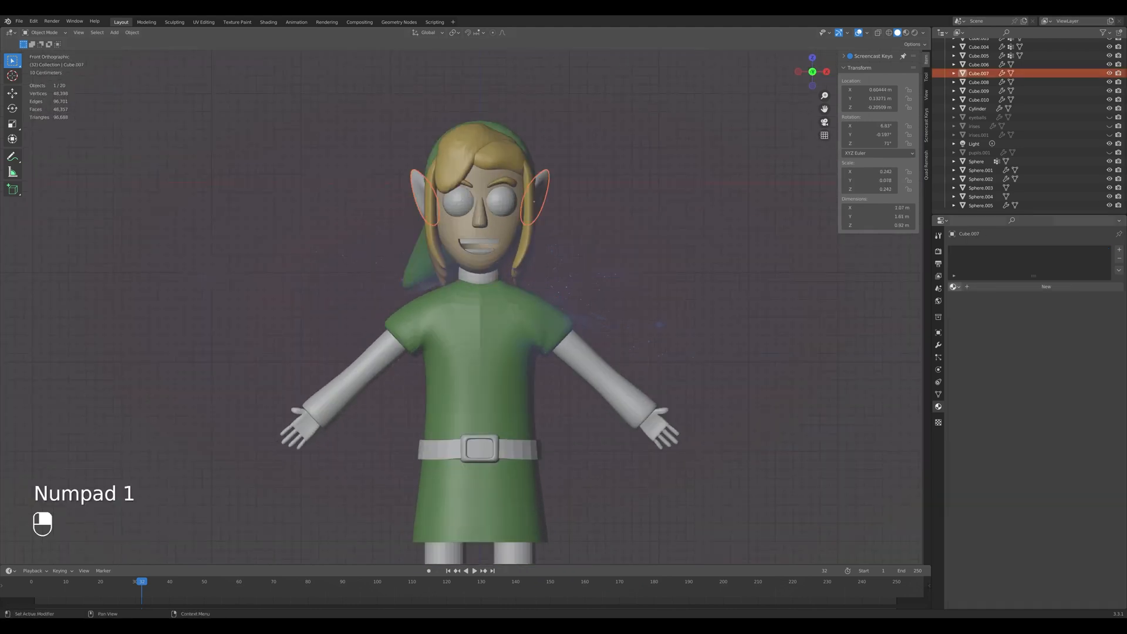
click(956, 287)
click(975, 351)
click(676, 235)
scroll(466, 302, down, 3)
middle_drag(528, 303, 469, 262)
key(KP_1)
scroll(466, 302, up, 1)
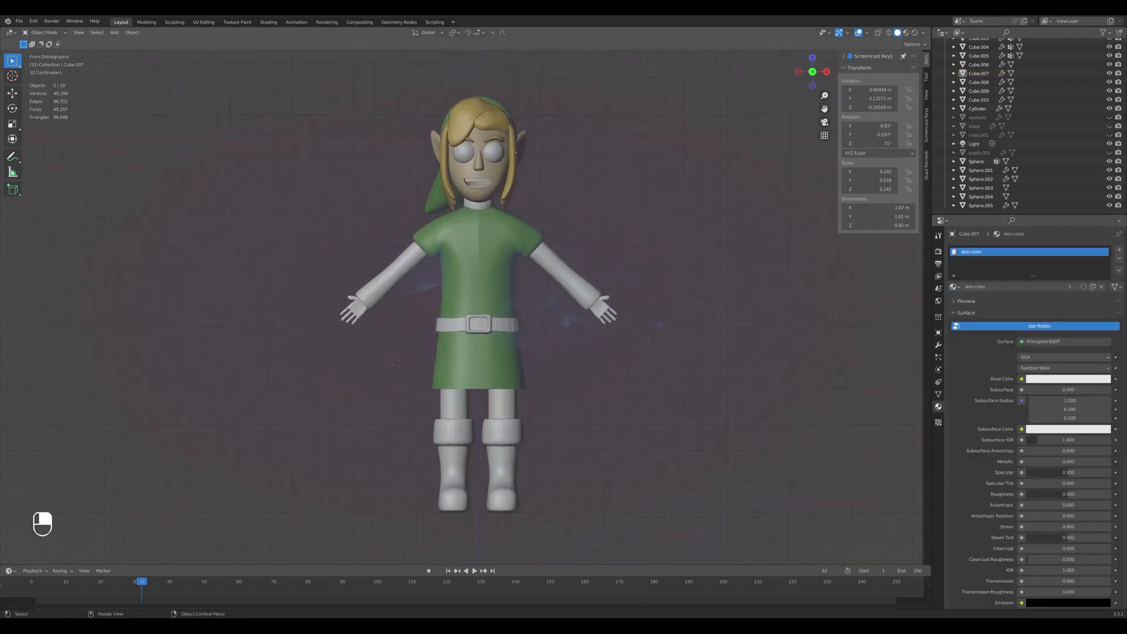
Assign the existing skin-color material to the hands, and deselect them.
click(602, 310)
click(955, 287)
click(975, 351)
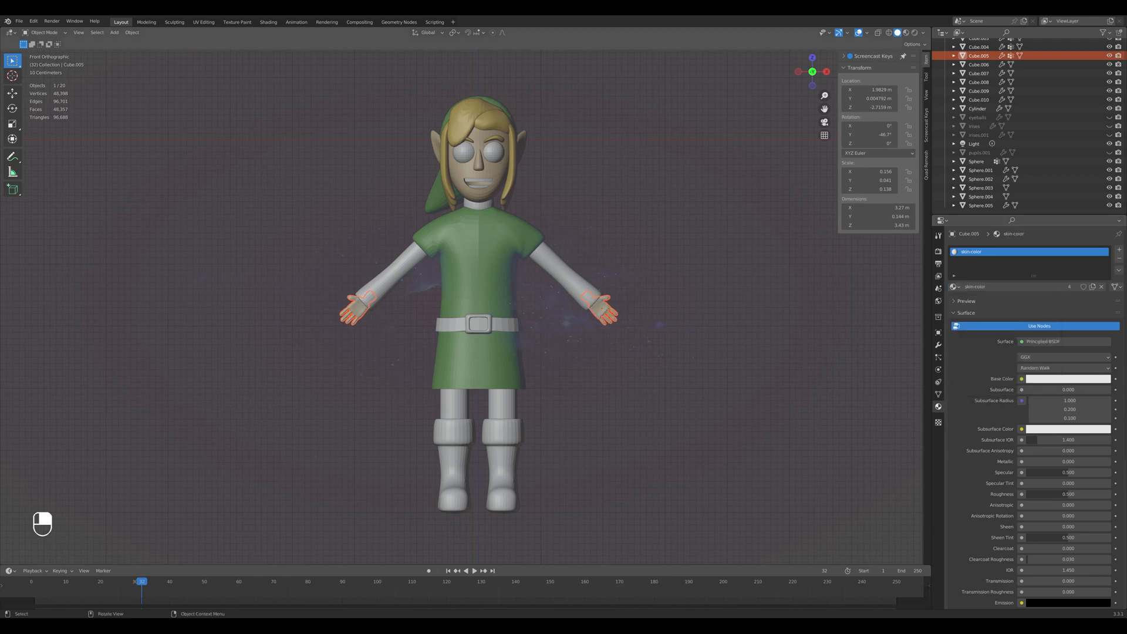
click(675, 264)
Create a new material named brown-undershirt-color on the arm sleeves.
click(568, 278)
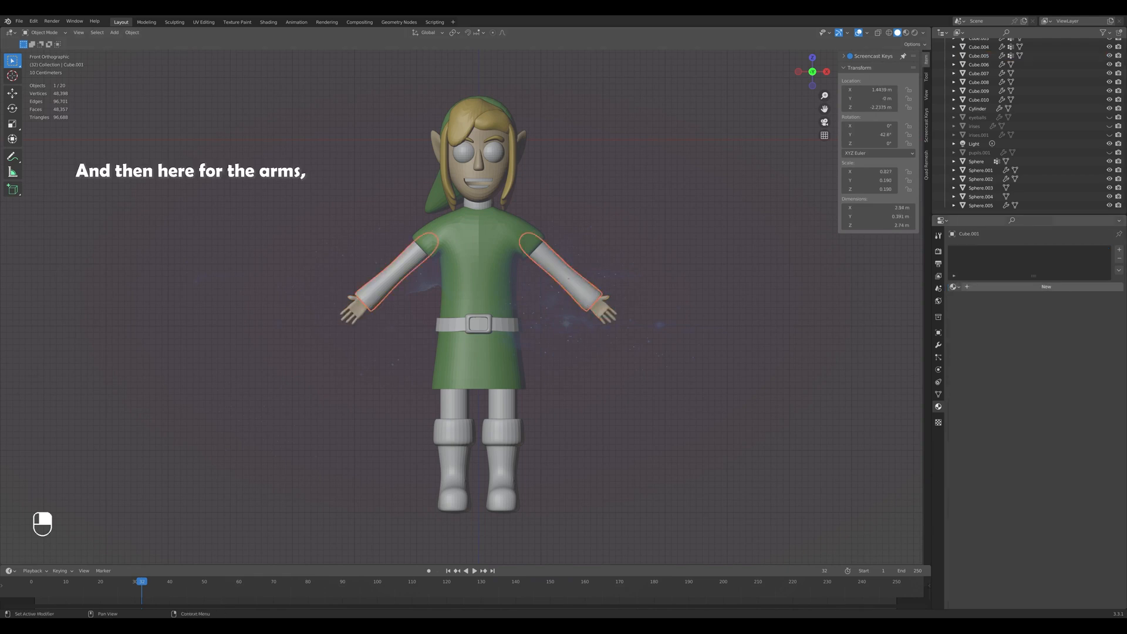
click(1039, 287)
click(1028, 287)
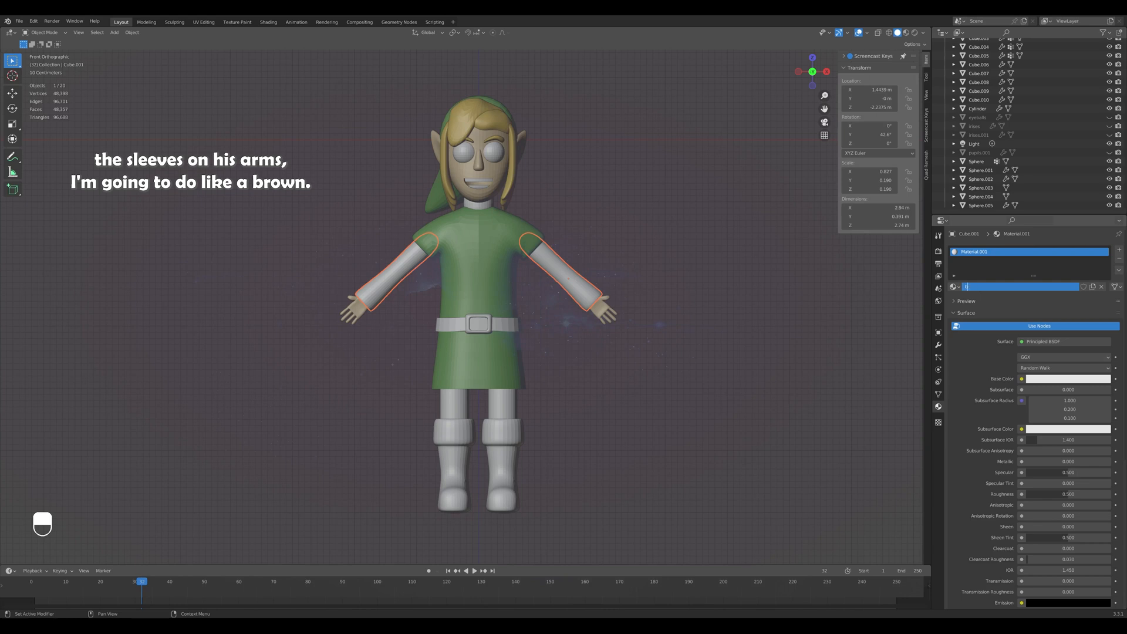
text(brown-undershirt-colo)
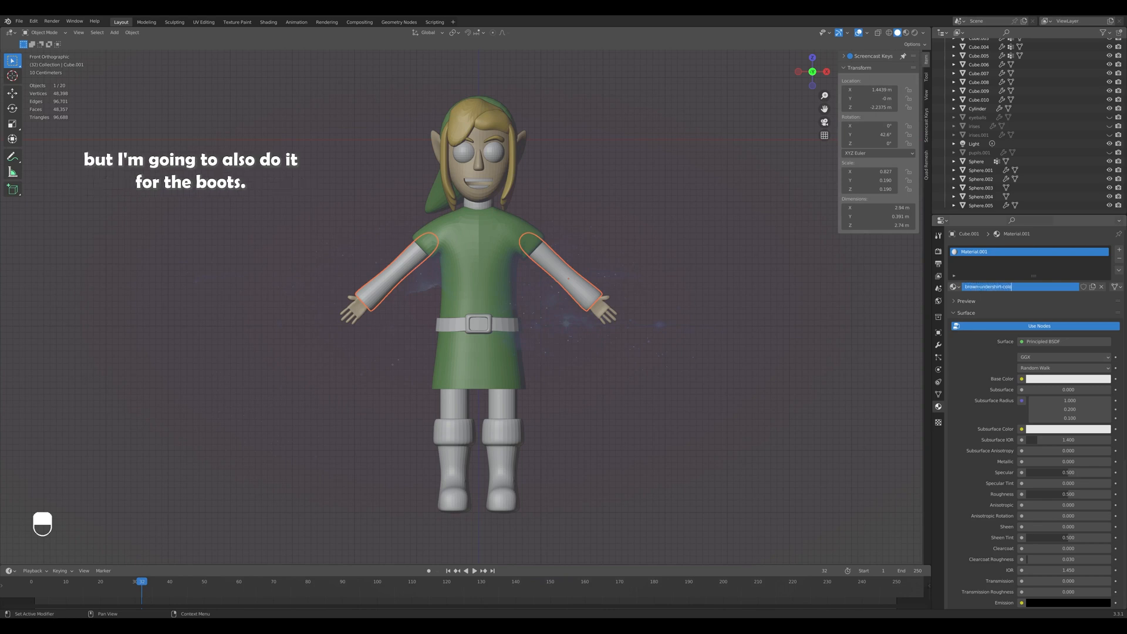
key(Return)
Set the sleeve material's viewport display colour to a saturated medium brown, and deselect the sleeves.
scroll(1036, 423, down, 12)
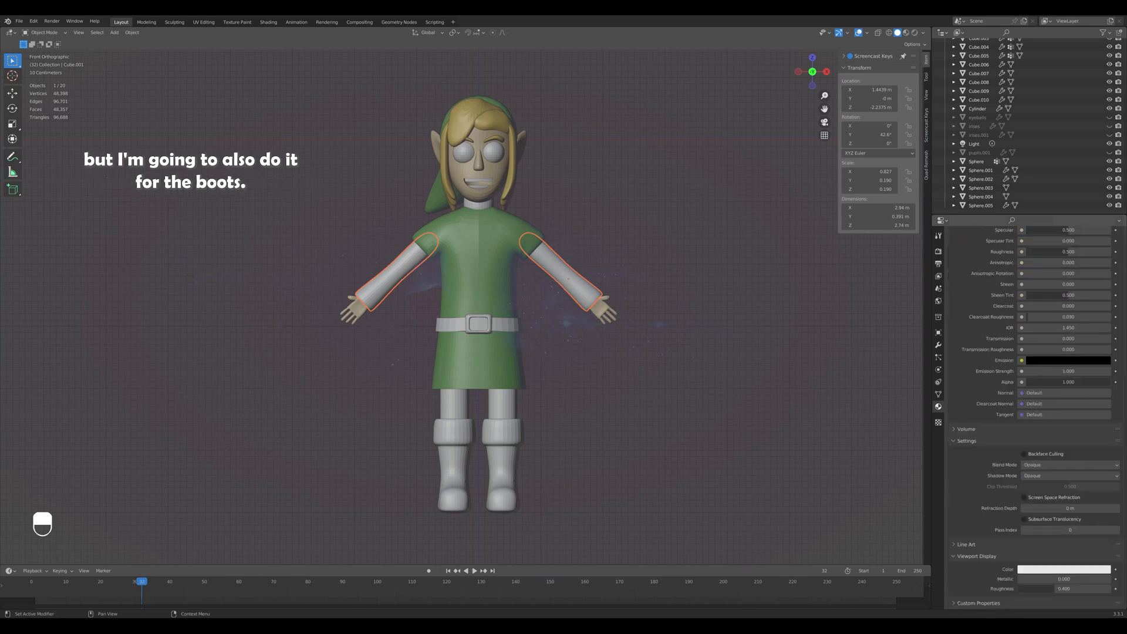
click(1064, 569)
drag(1065, 475, 1052, 491)
drag(1104, 448, 1104, 464)
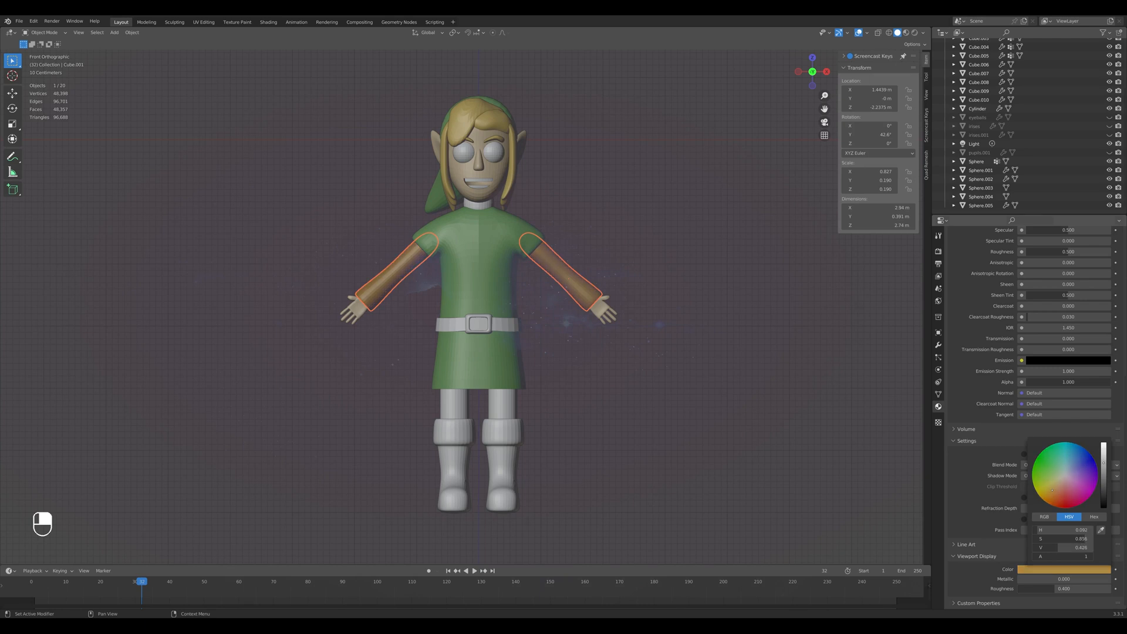
middle_drag(734, 411, 652, 422)
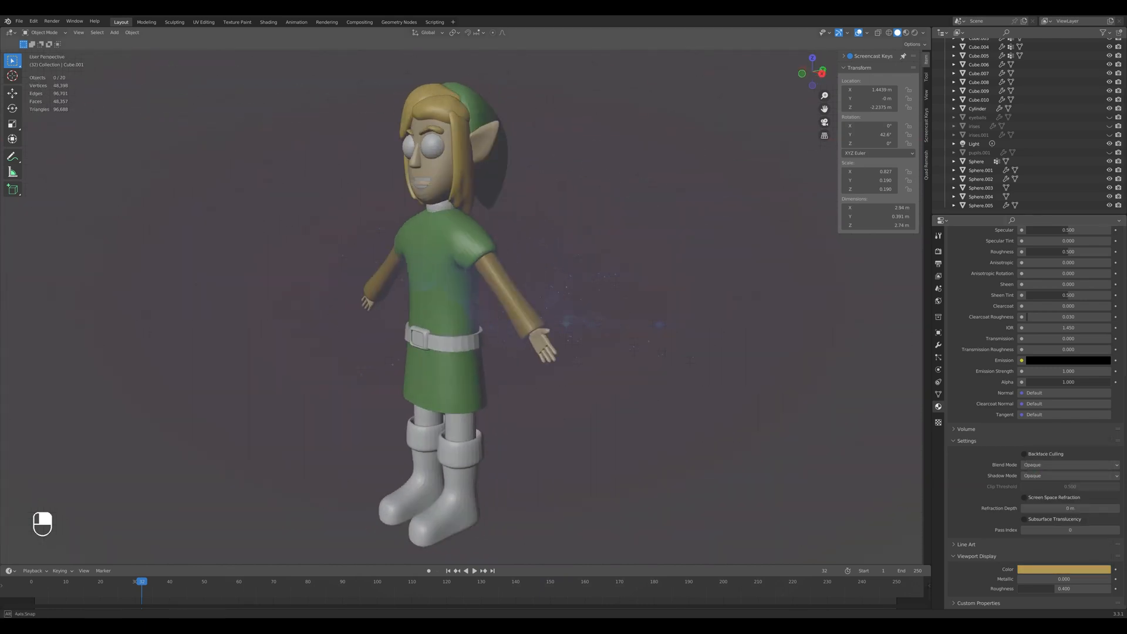
key(KP_1)
Raise the brightness of the sleeve material's viewport display colour slightly for a lighter brown.
click(1066, 570)
drag(1104, 463, 1104, 460)
click(734, 423)
middle_drag(734, 423, 682, 424)
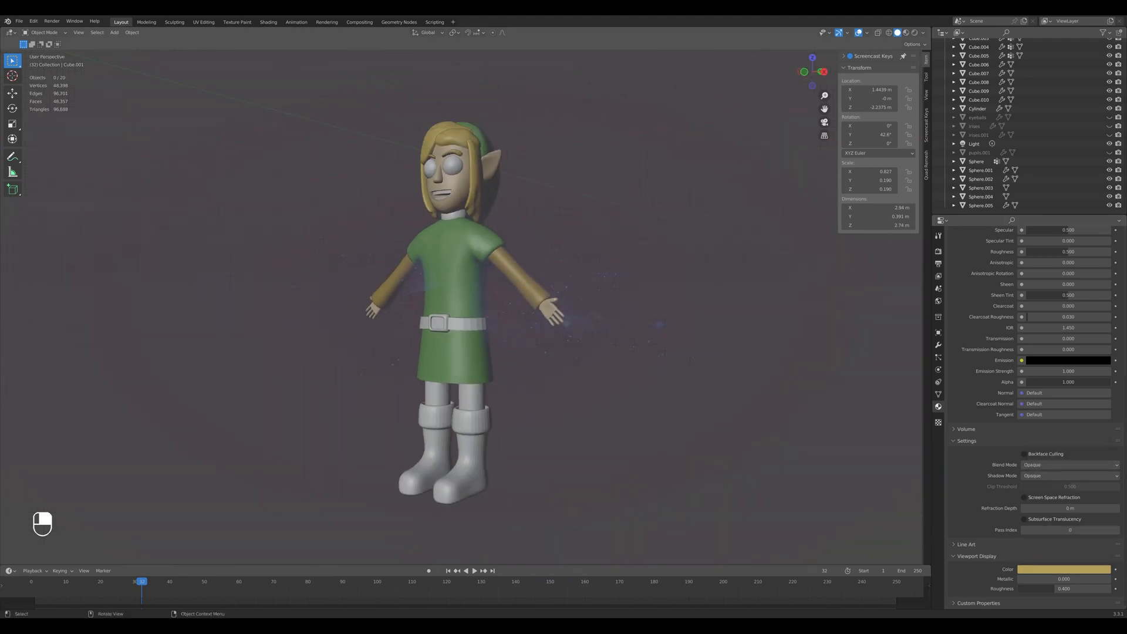
key(KP_1)
Assign the existing brown-undershirt-color material to the boots.
click(497, 436)
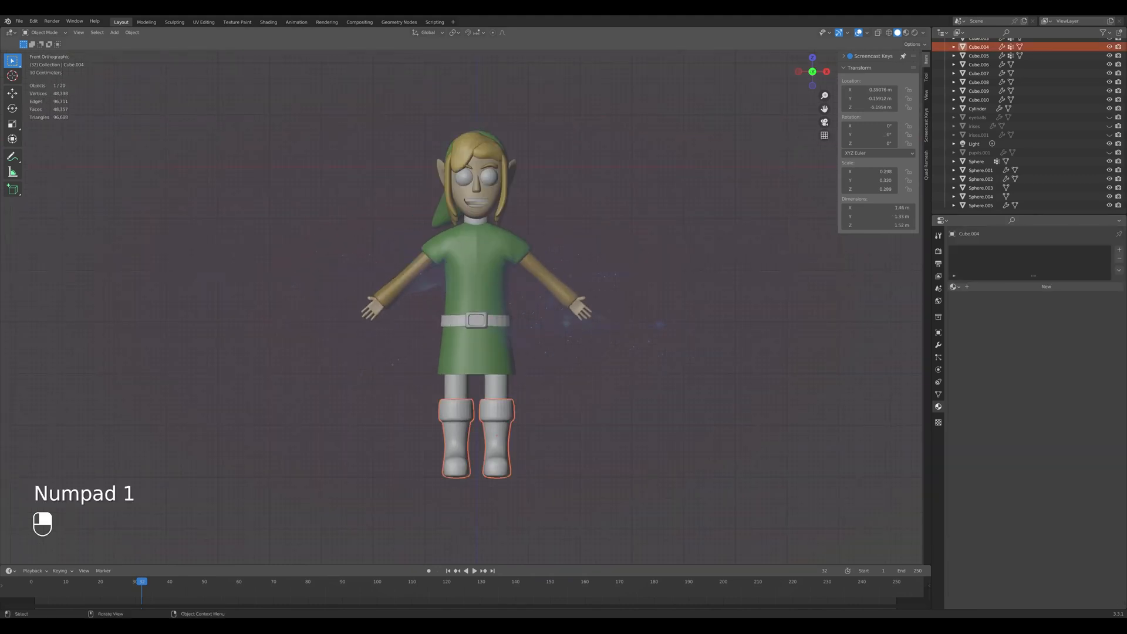
click(955, 287)
click(977, 309)
click(955, 287)
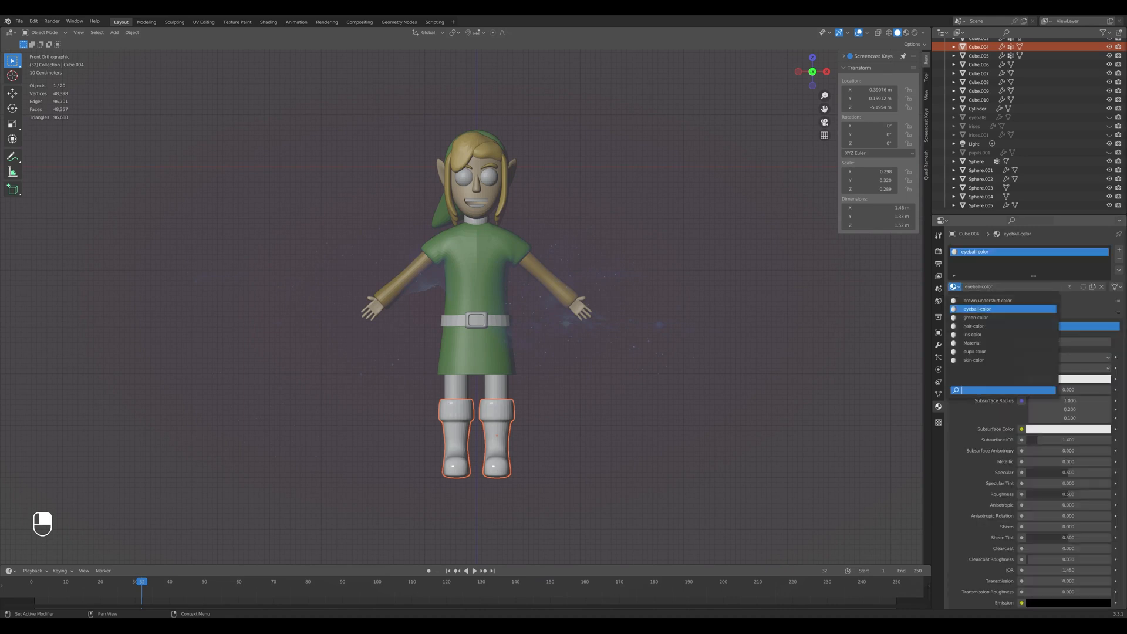
click(987, 300)
Rename the material shared by the boots and sleeves to brown-color, and deselect the boots.
double_click(997, 287)
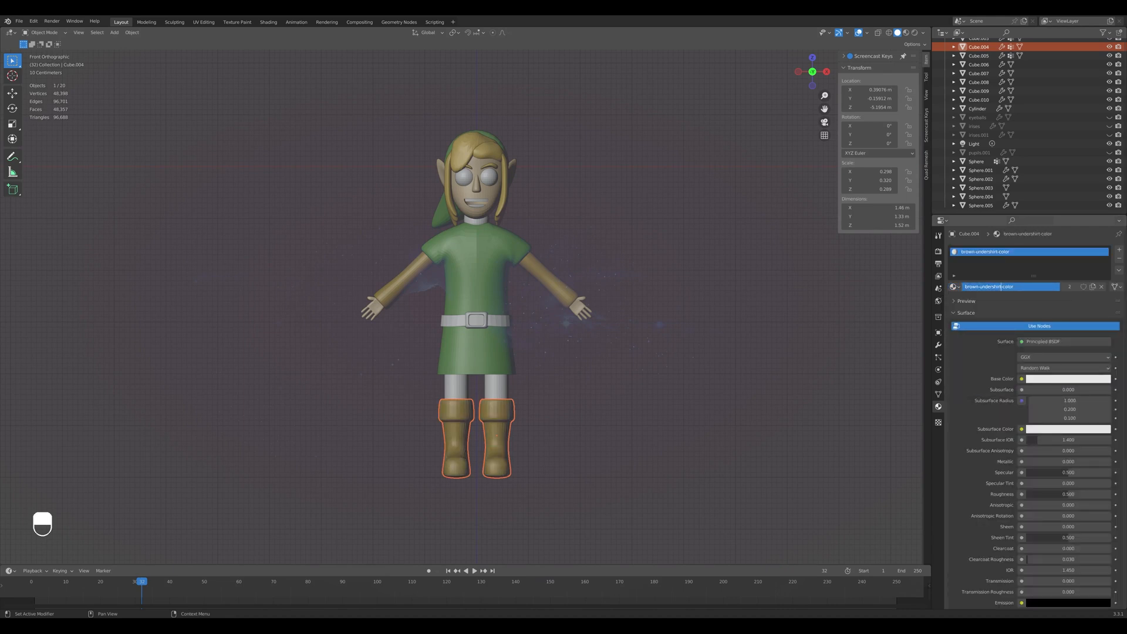
key(BackSpace)
key(BackSpace)
key(BackSpace)
key(BackSpace)
key(Return)
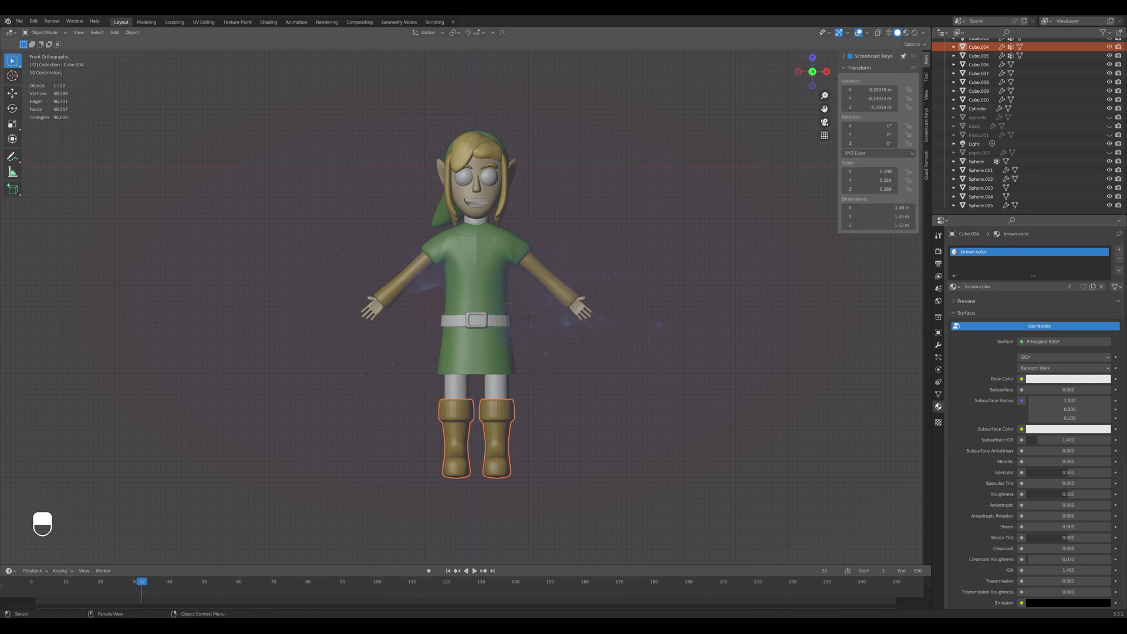
click(669, 329)
Create a new material named white-color on the legs for the stockings.
click(496, 388)
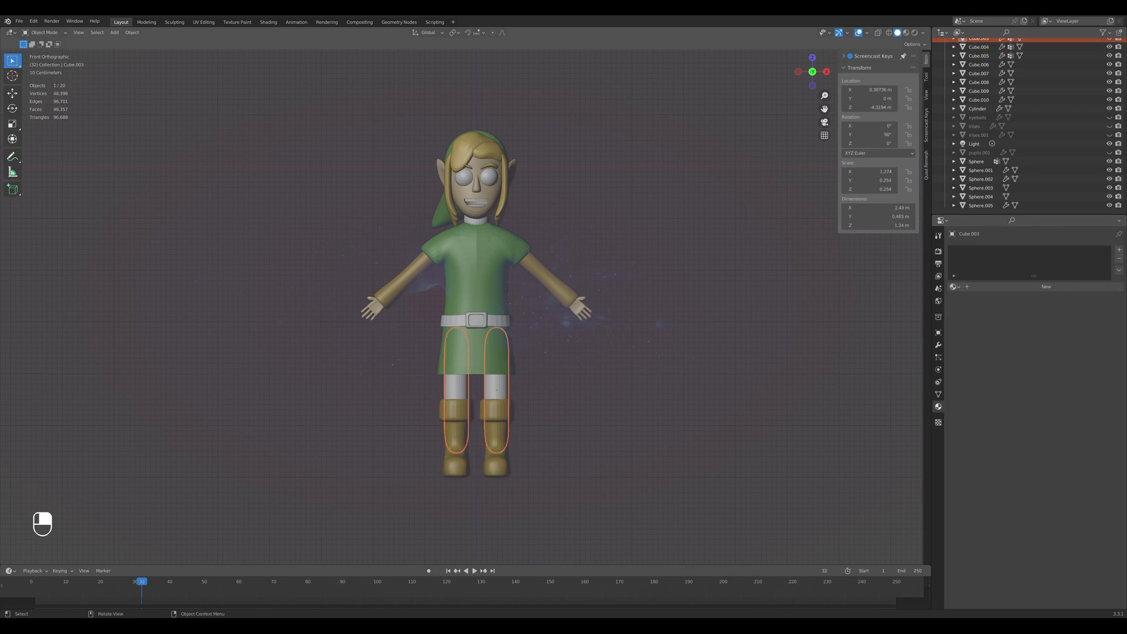
click(1039, 287)
click(1037, 286)
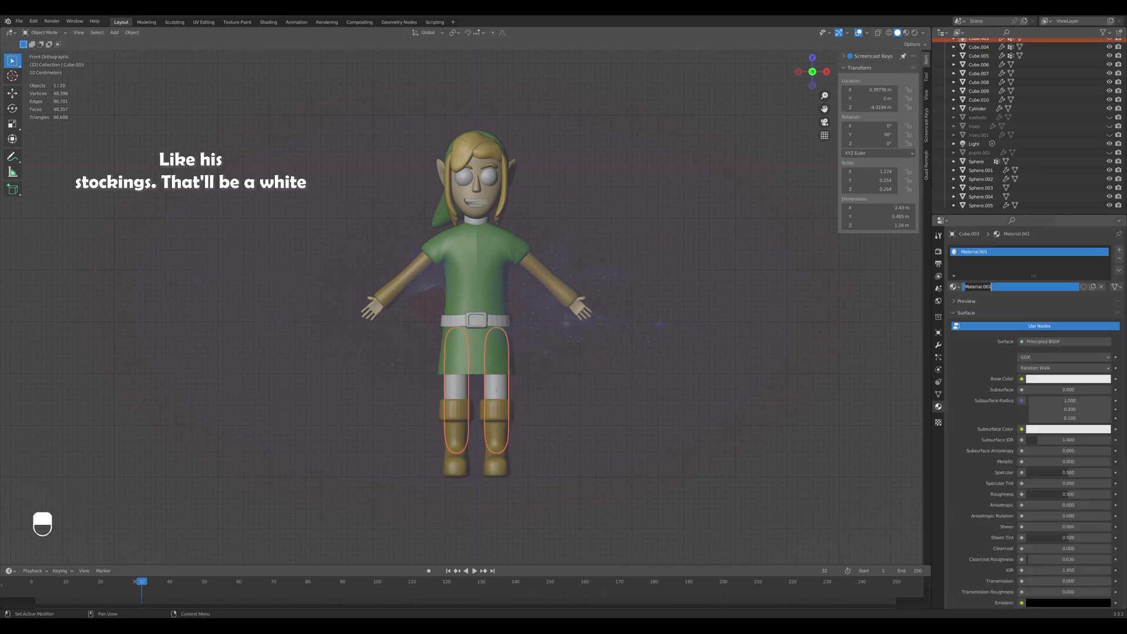
text(white-color)
key(Return)
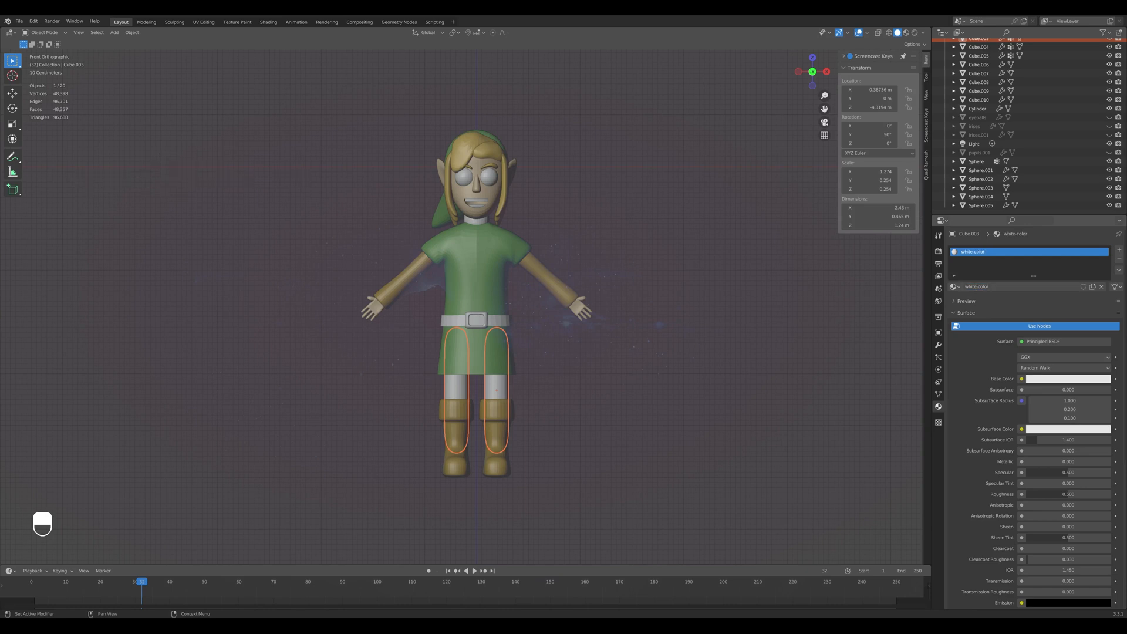
Set the stocking material's viewport display colour to pure white and its viewport roughness to 0.8, and deselect the legs.
scroll(1033, 411, down, 10)
click(1065, 569)
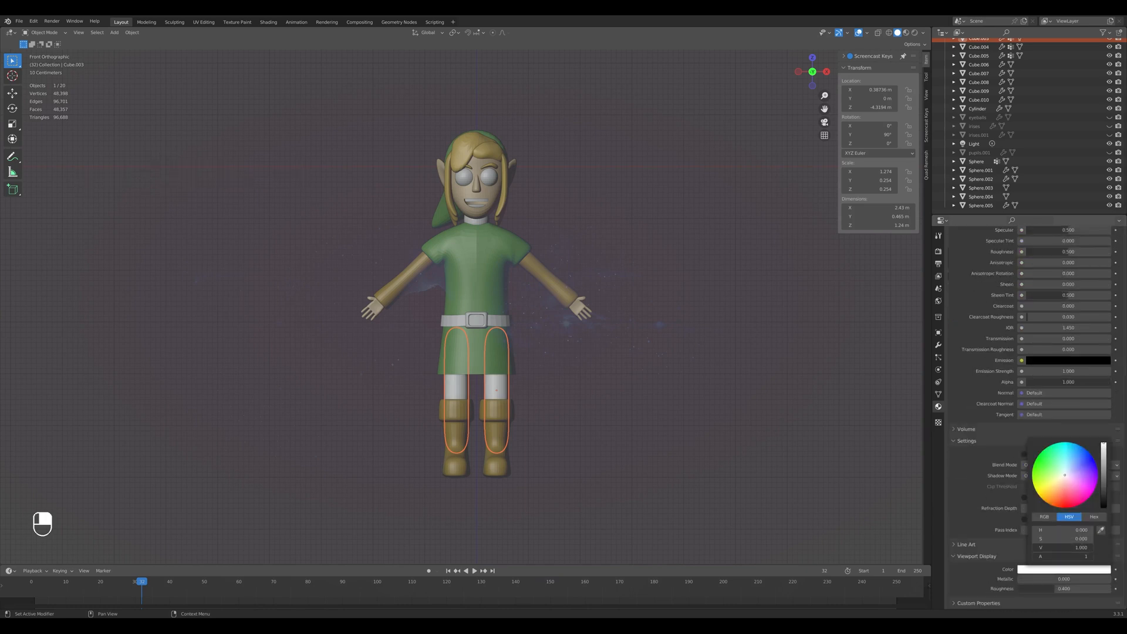
click(1065, 588)
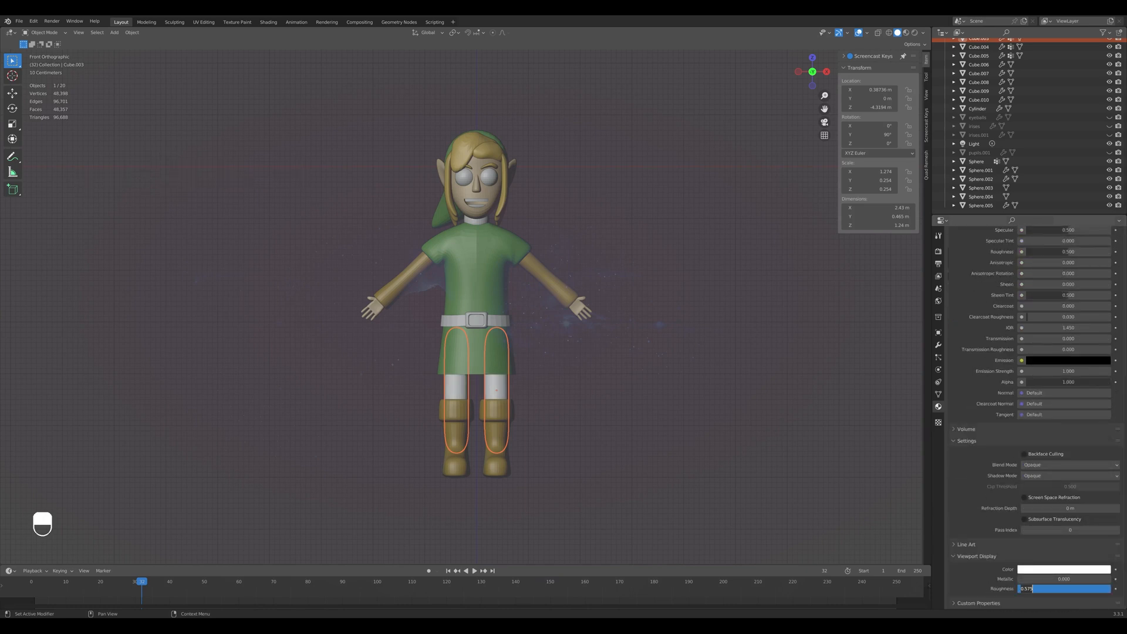
key(Return)
click(693, 376)
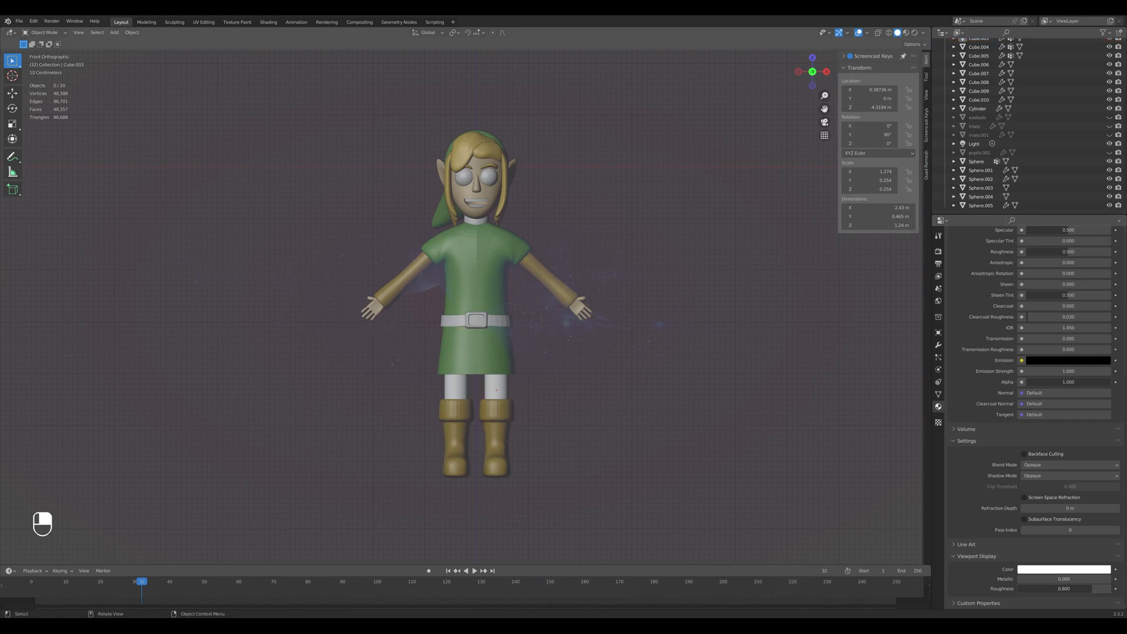
Assign the existing white-color material to the eyeballs, and deselect them.
click(488, 178)
click(956, 286)
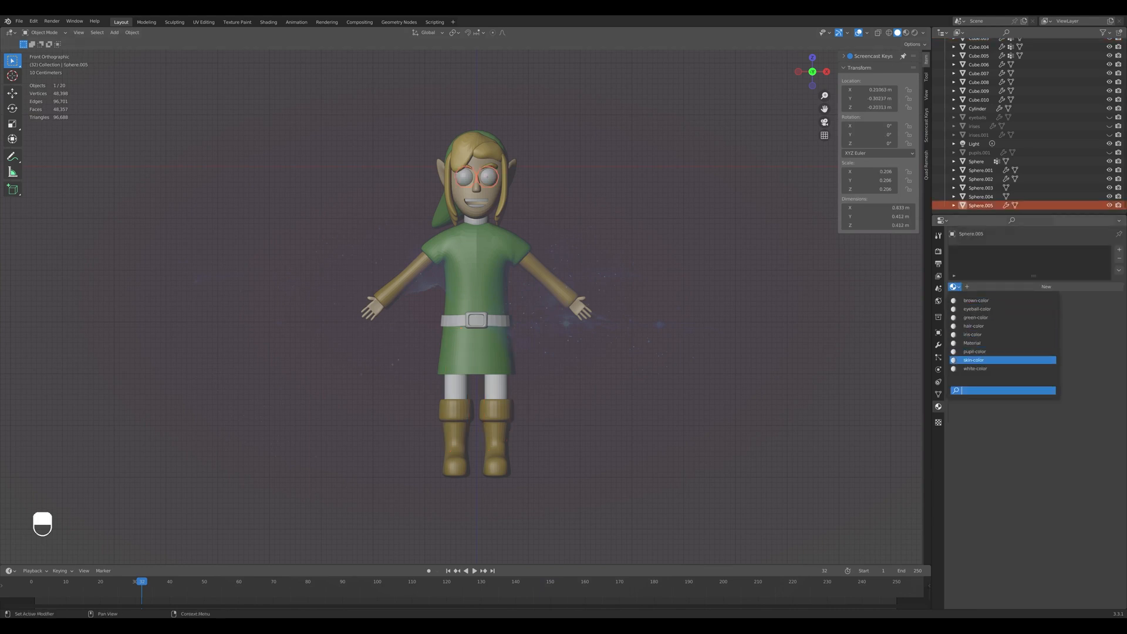
click(974, 368)
click(693, 352)
click(477, 288)
click(587, 352)
middle_drag(587, 352, 663, 367)
key(KP_1)
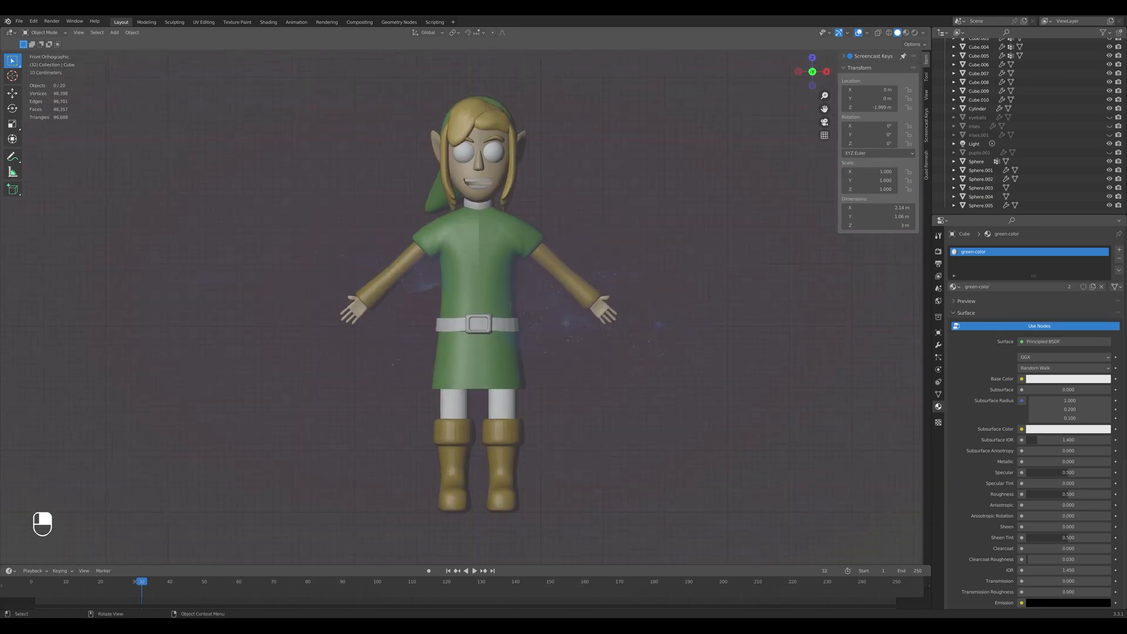
Create a new material named teeth-color on the upper teeth.
click(480, 180)
shift+middle_drag(705, 293, 705, 298)
click(956, 287)
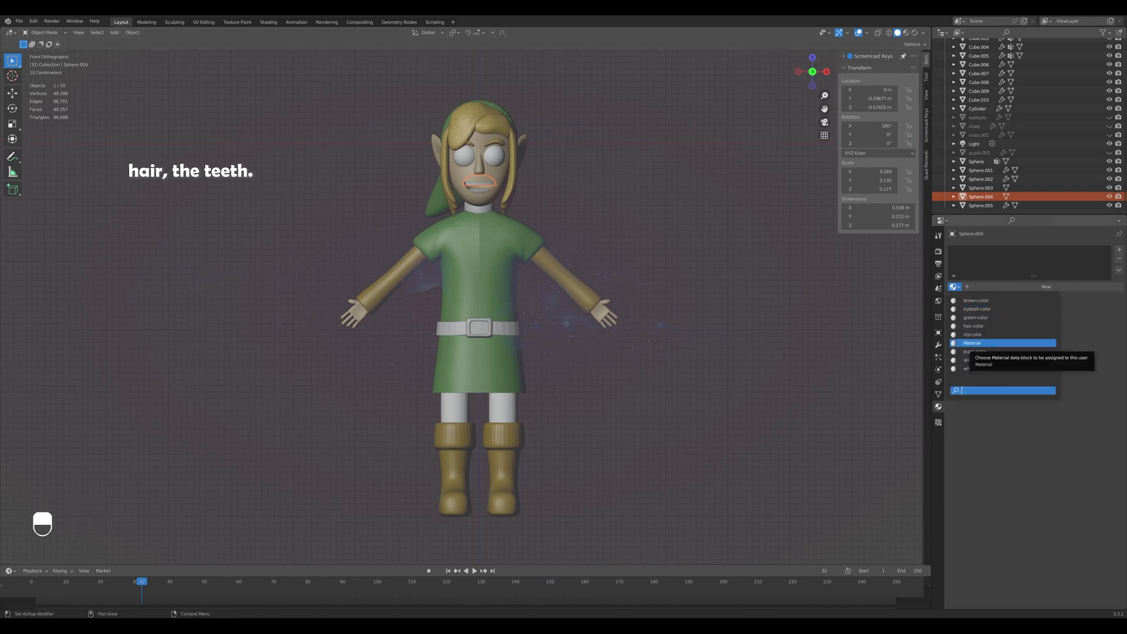
click(1029, 287)
double_click(1029, 287)
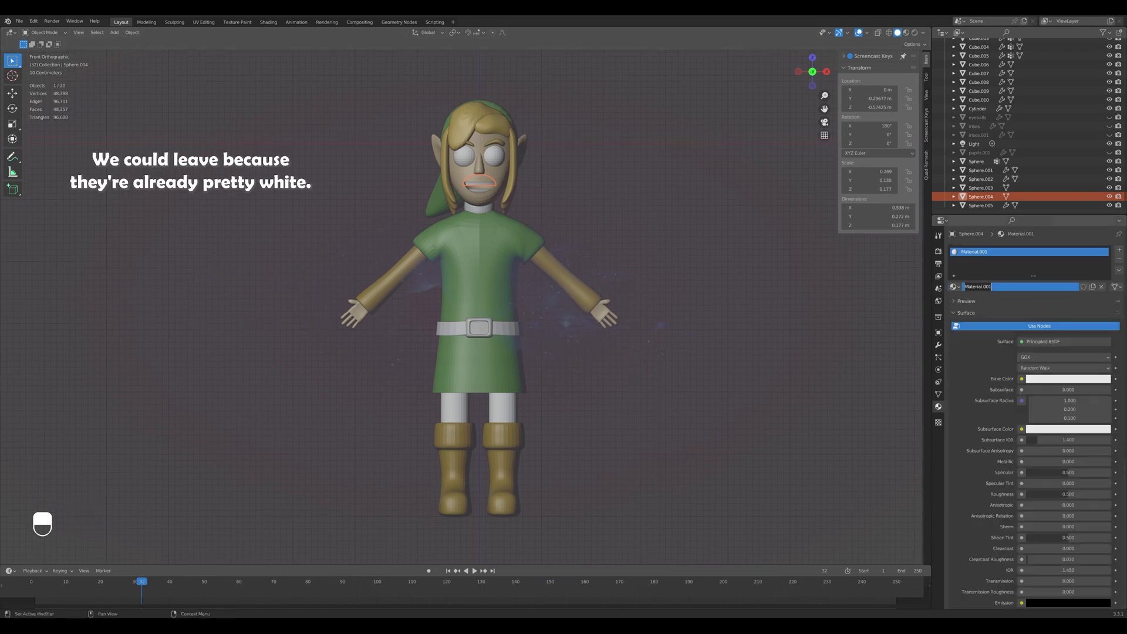
text(teeth-color)
key(Return)
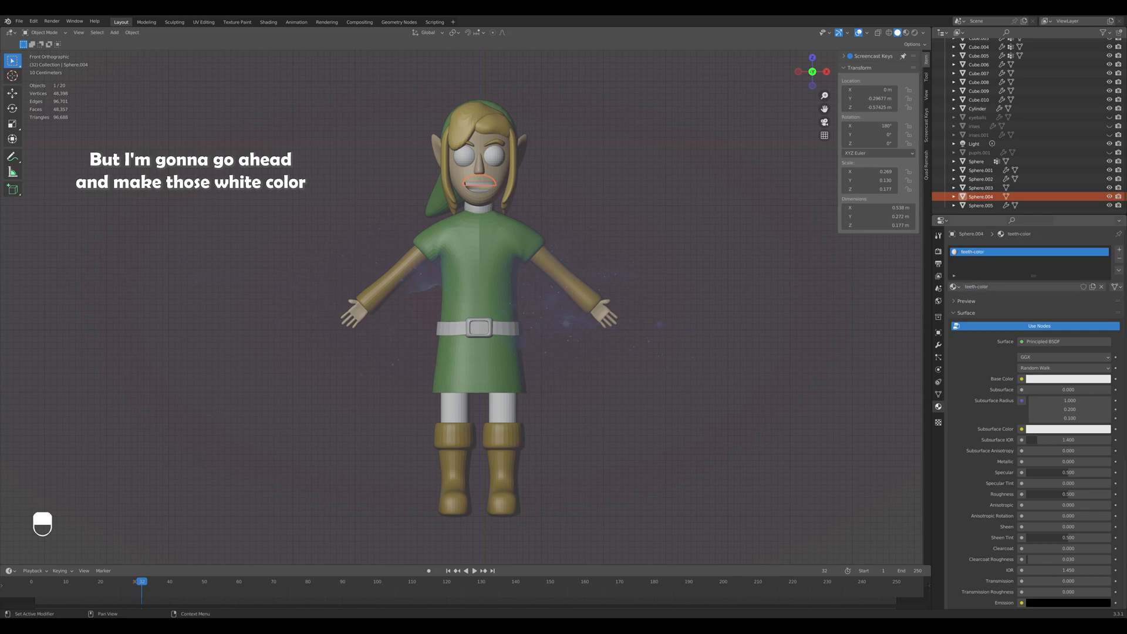
Set the teeth material's viewport display colour to pure white and its viewport roughness to 0 for a glossy look.
scroll(1064, 446, down, 10)
click(1064, 569)
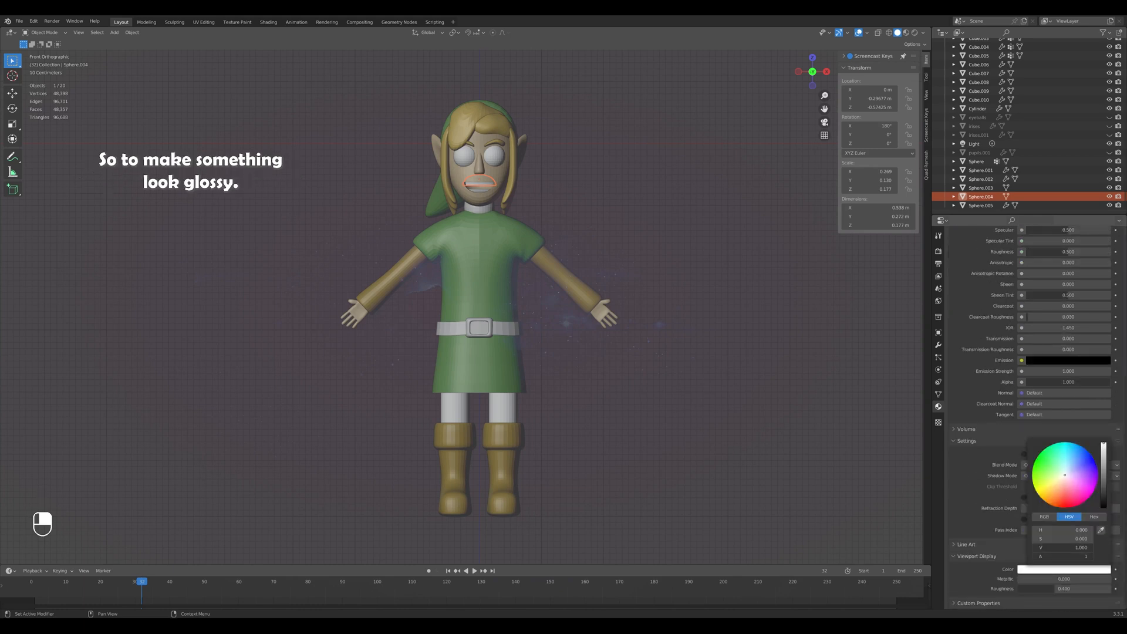
drag(1064, 589, 1022, 589)
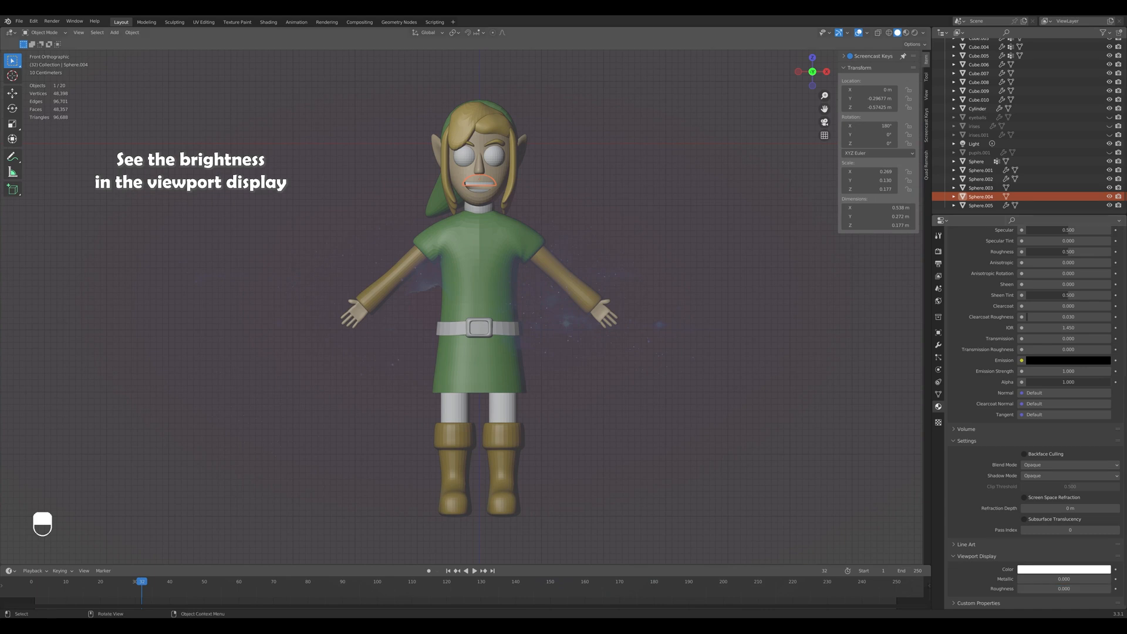
Assign the existing teeth-color material to the lower teeth.
scroll(528, 264, up, 3)
shift+middle_drag(529, 235, 531, 347)
scroll(531, 329, up, 4)
click(693, 235)
middle_drag(693, 235, 654, 242)
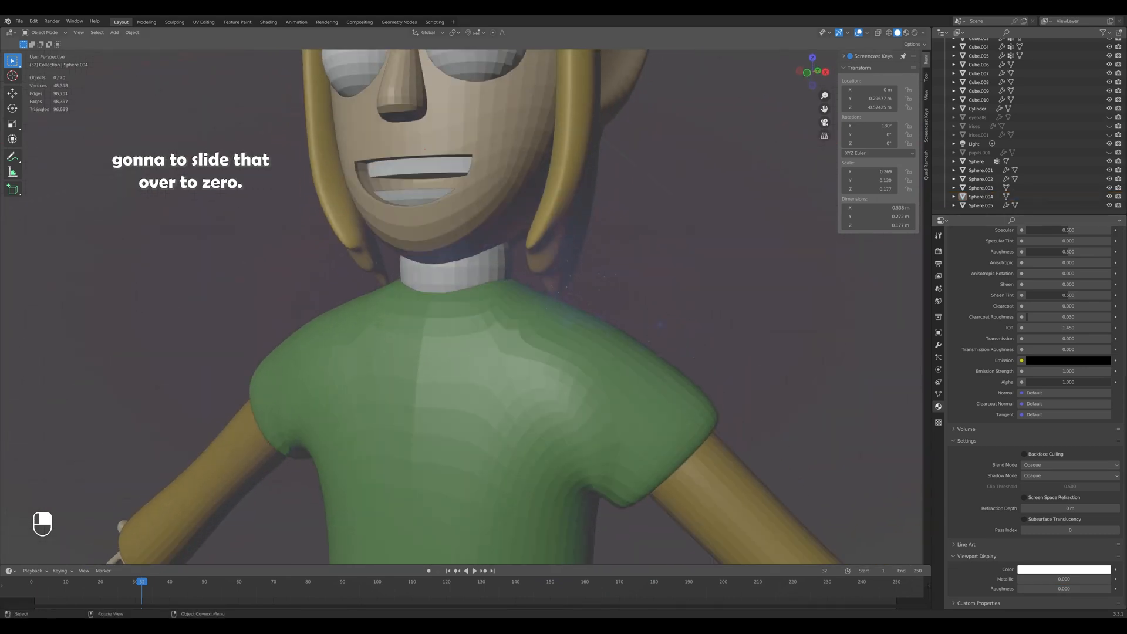
click(414, 198)
click(955, 287)
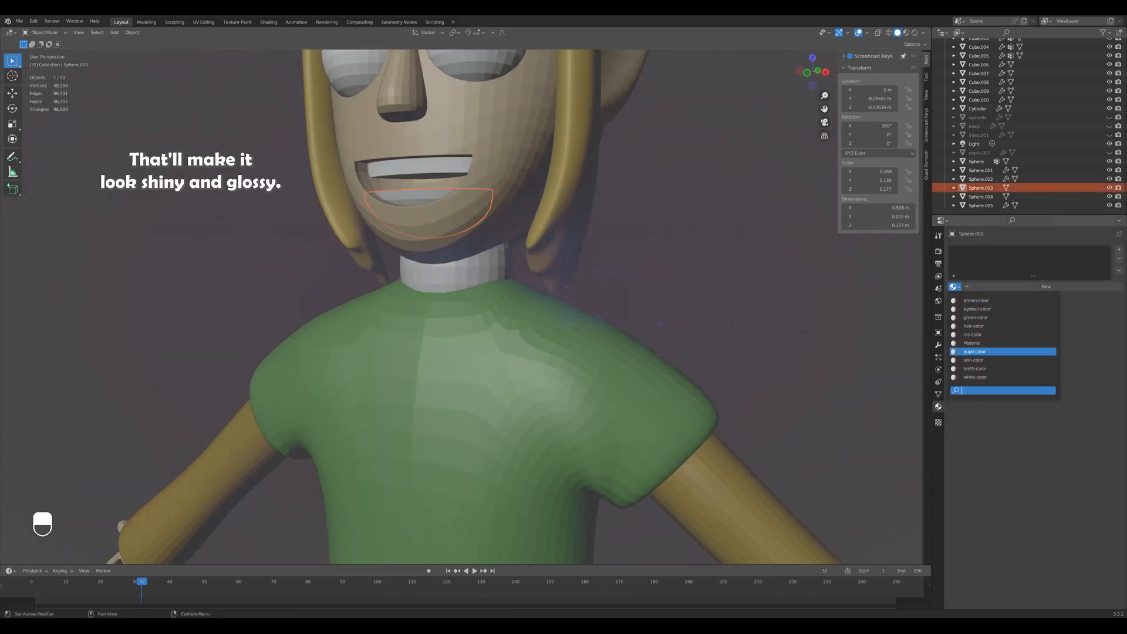
click(975, 368)
scroll(987, 376, down, 3)
scroll(1033, 411, down, 8)
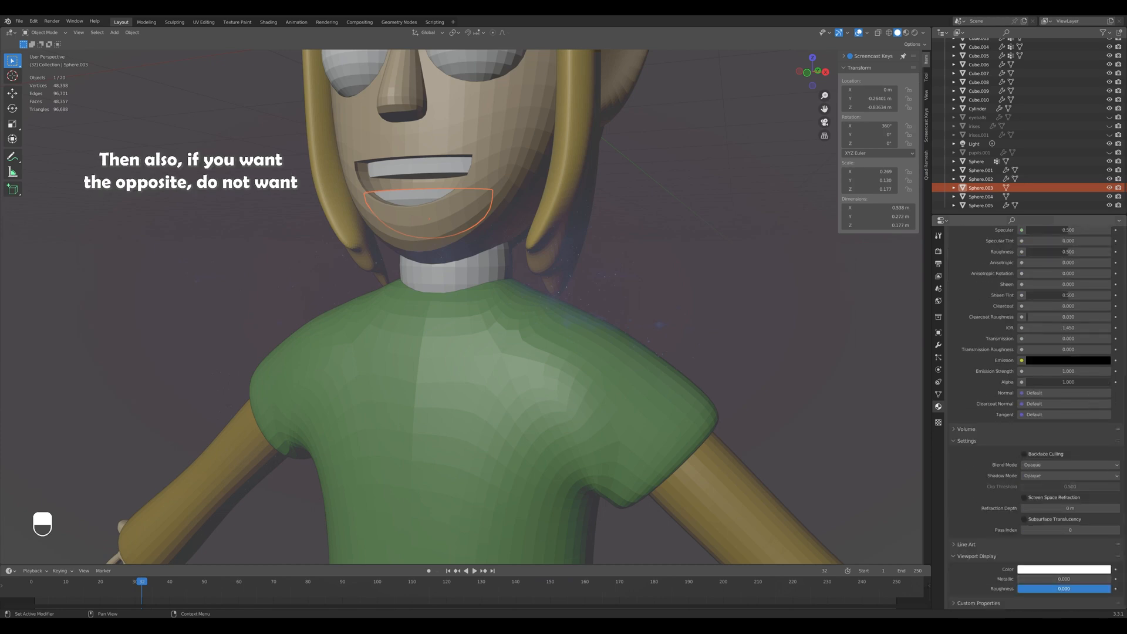
Deselect the lower teeth and save the file.
key(KP_1)
scroll(675, 317, down, 6)
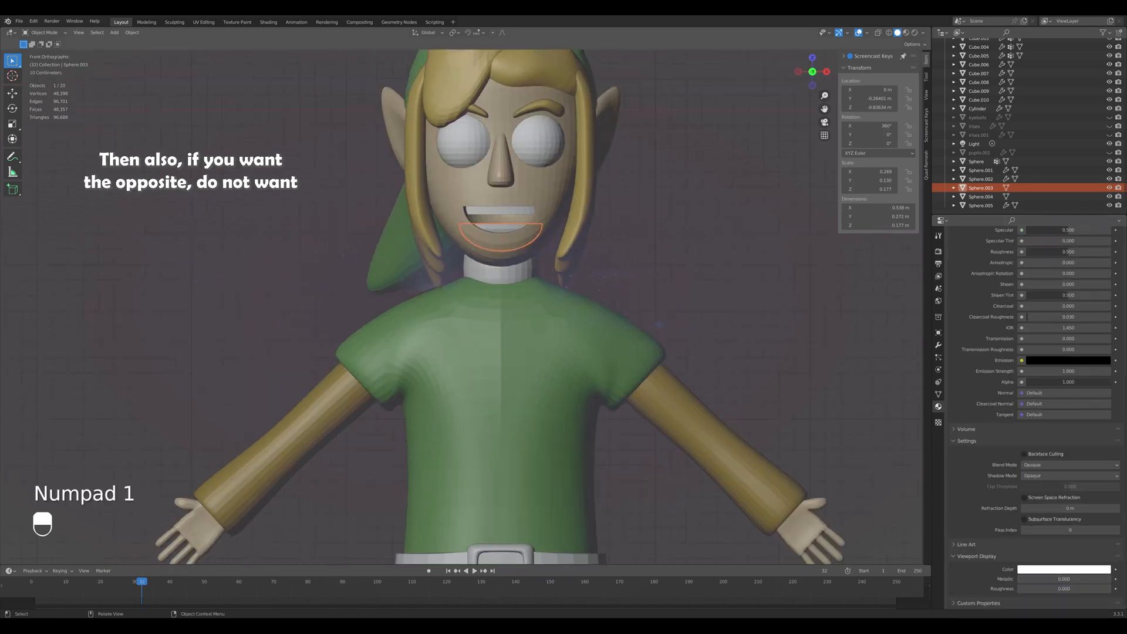
click(675, 317)
scroll(676, 317, down, 3)
scroll(479, 306, up, 2)
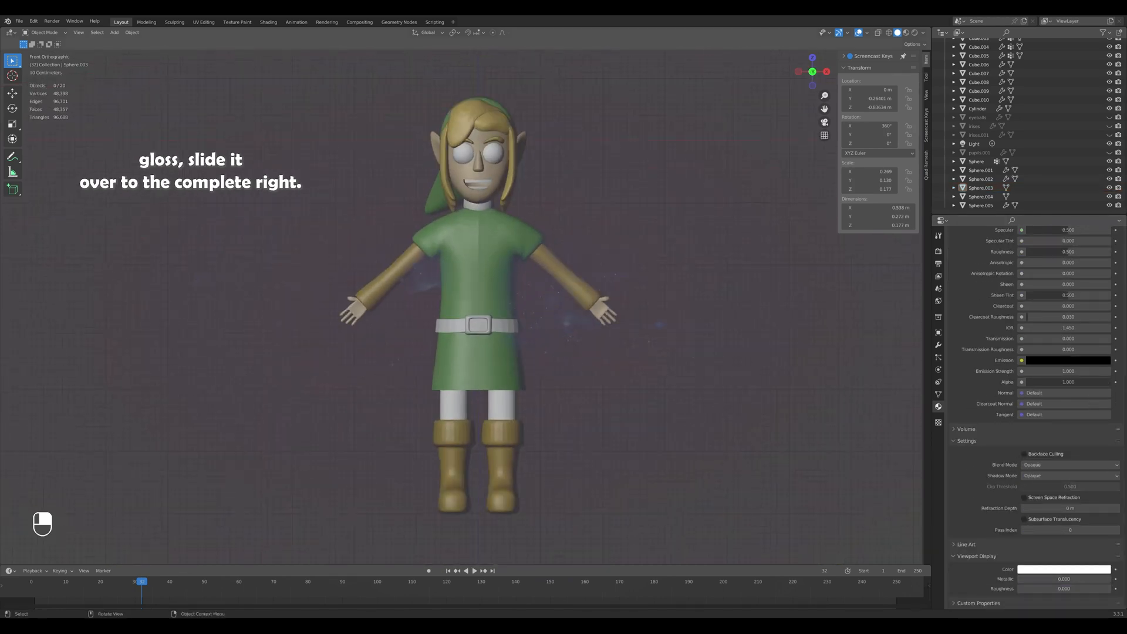
key(ctrl+s)
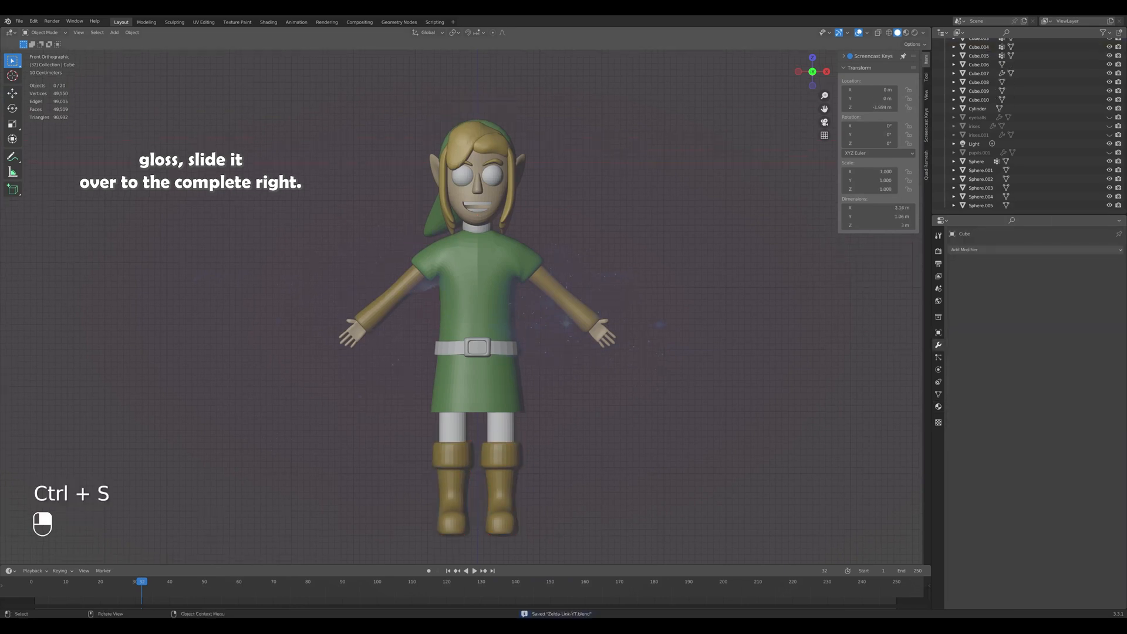
Assign the existing skin-color material to the neck, deselect it, and save the file.
click(977, 160)
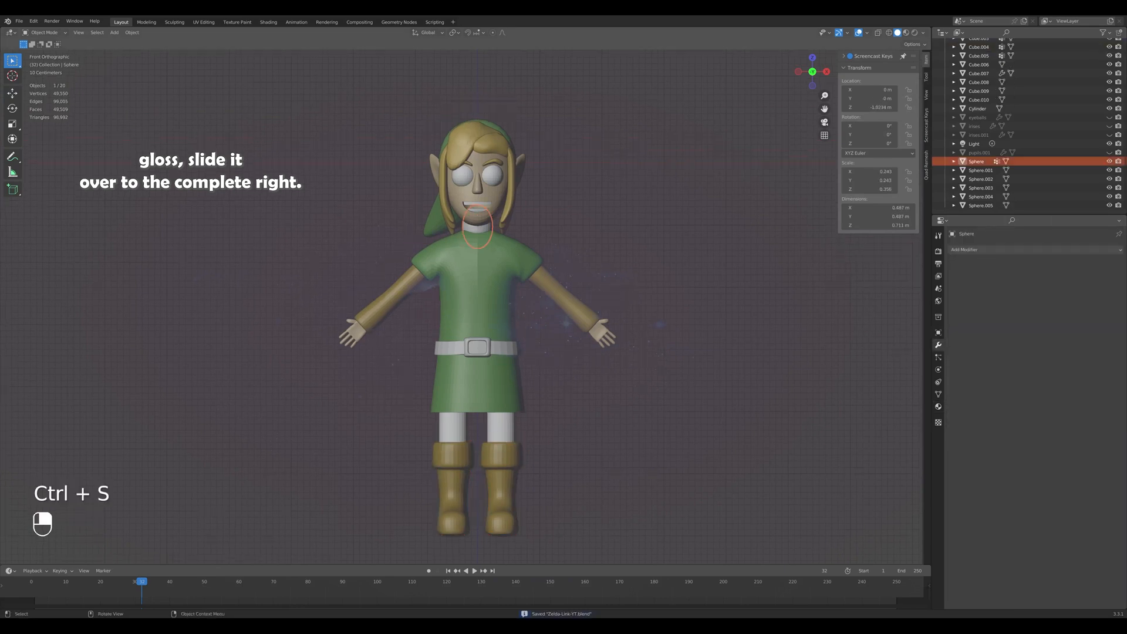
click(938, 406)
click(955, 287)
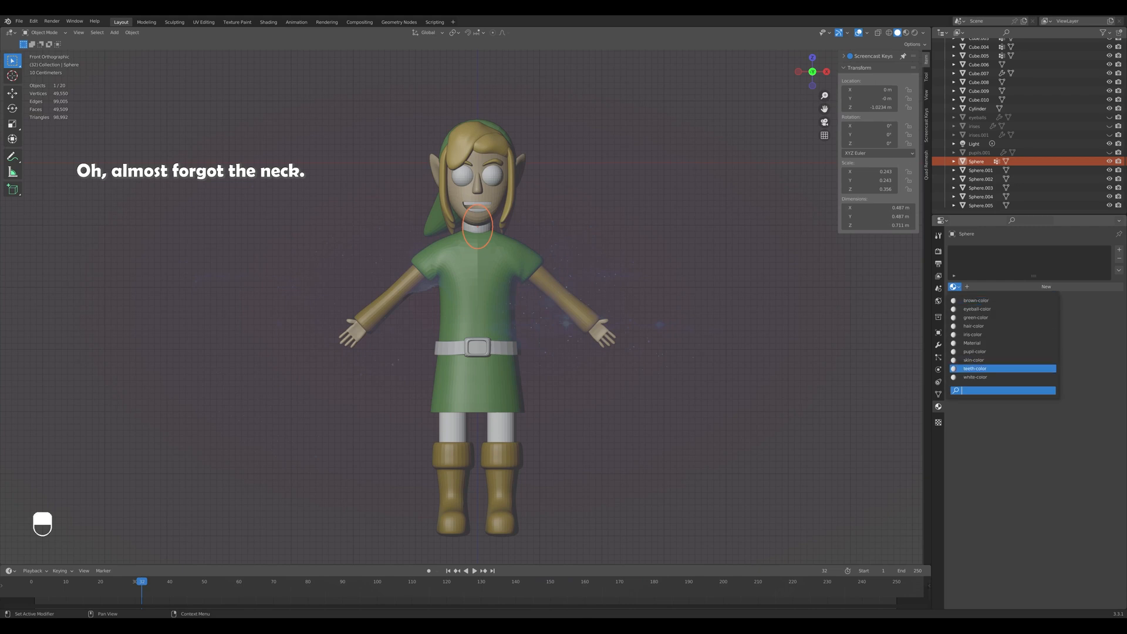
click(983, 360)
click(734, 329)
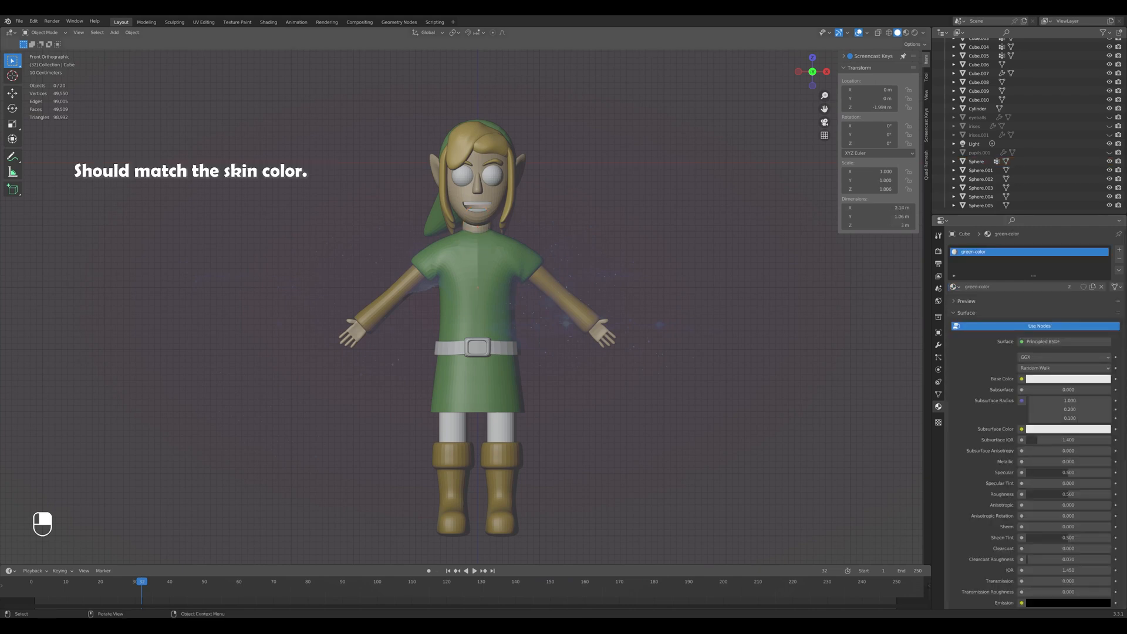
key(ctrl+s)
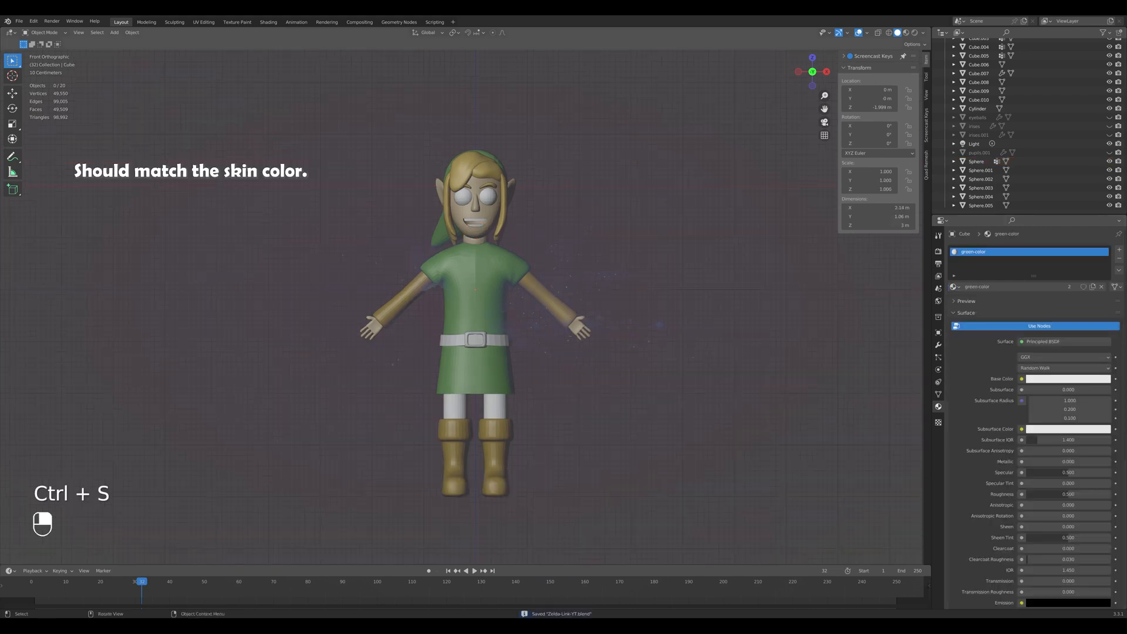
Assign the existing brown-color material to the belt strap.
middle_drag(563, 329, 631, 329)
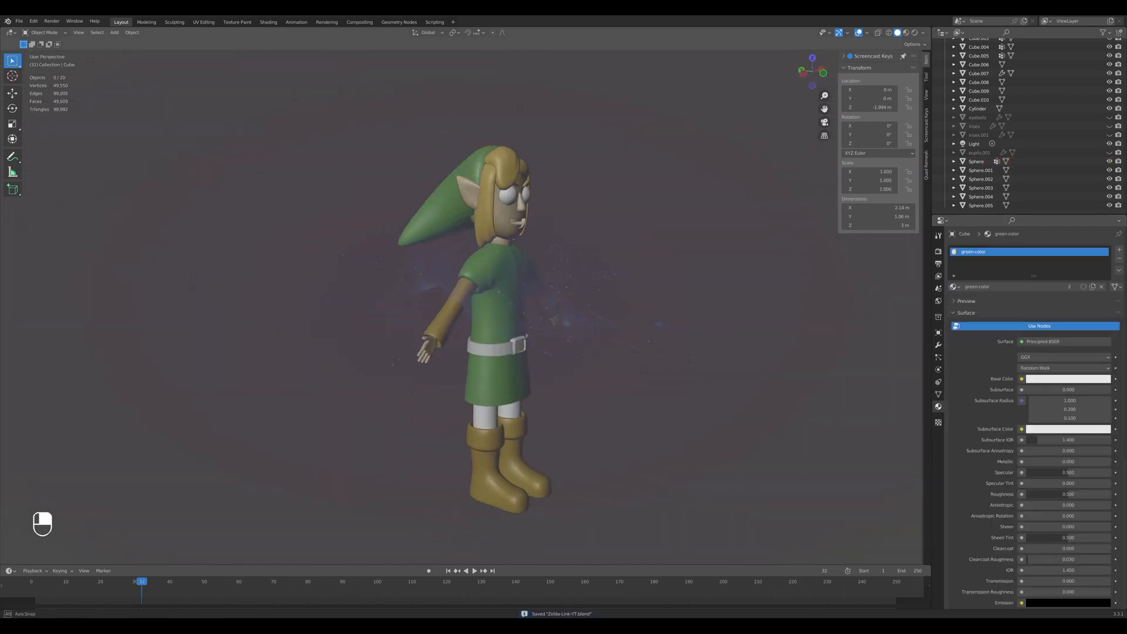
key(KP_1)
click(510, 321)
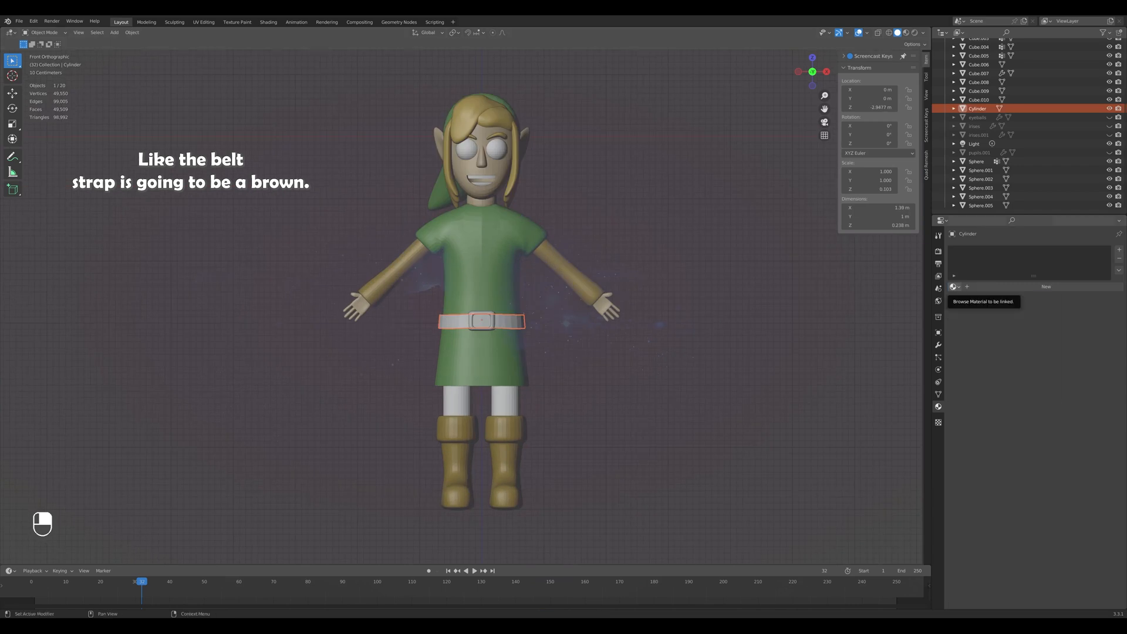
click(955, 287)
click(979, 301)
Create a new material named belt-buckle-color on the belt buckle.
click(492, 322)
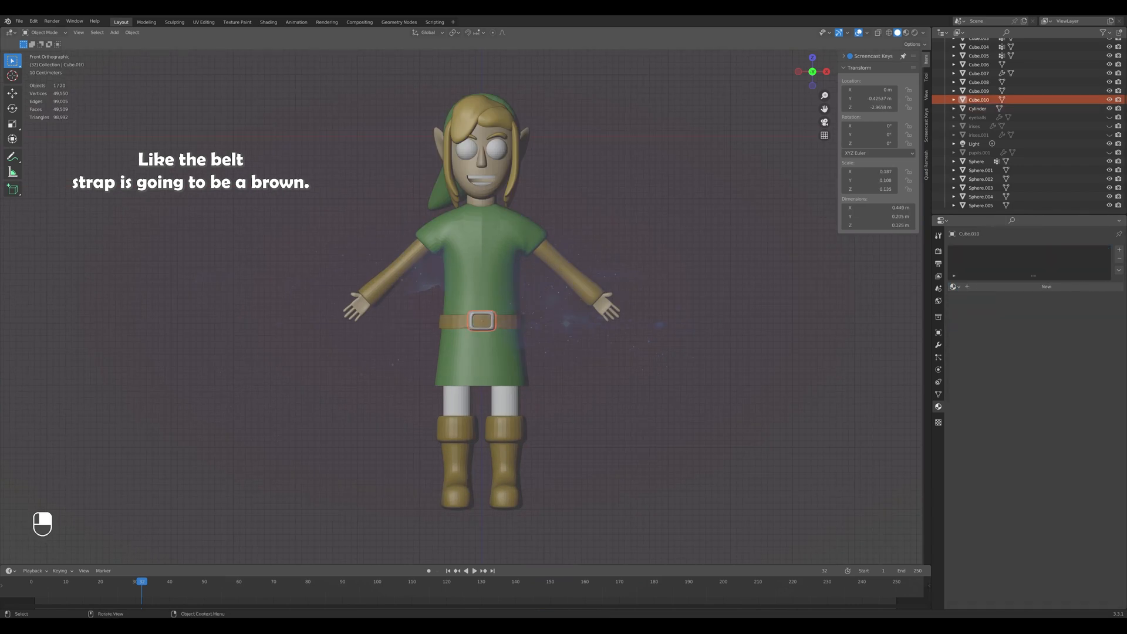
click(1046, 288)
double_click(1045, 287)
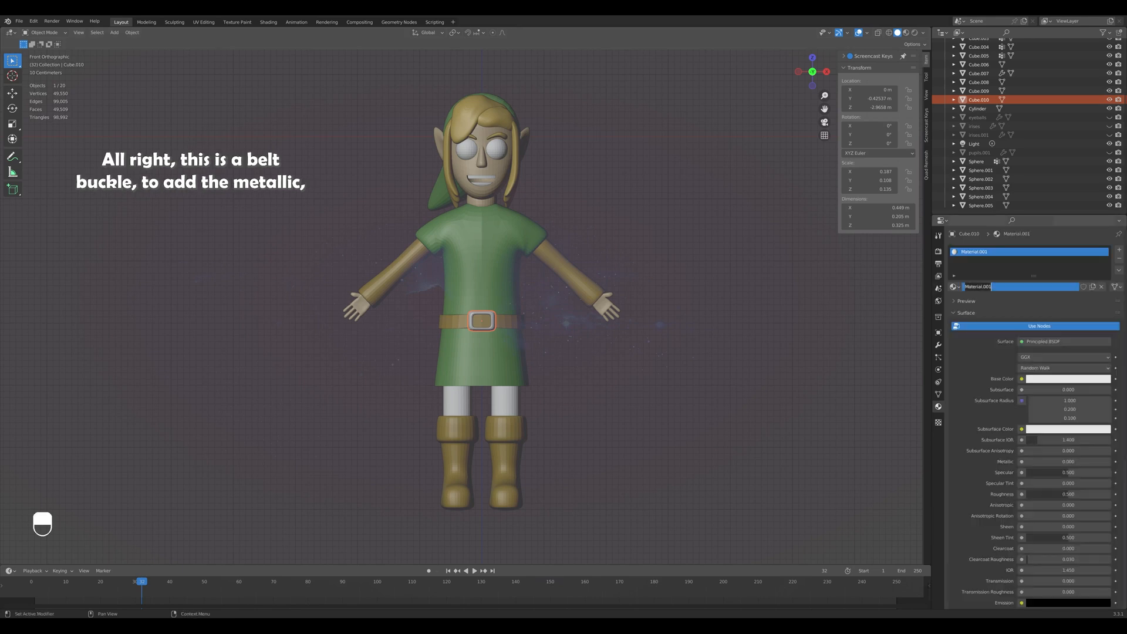
text(belt-buckle-color)
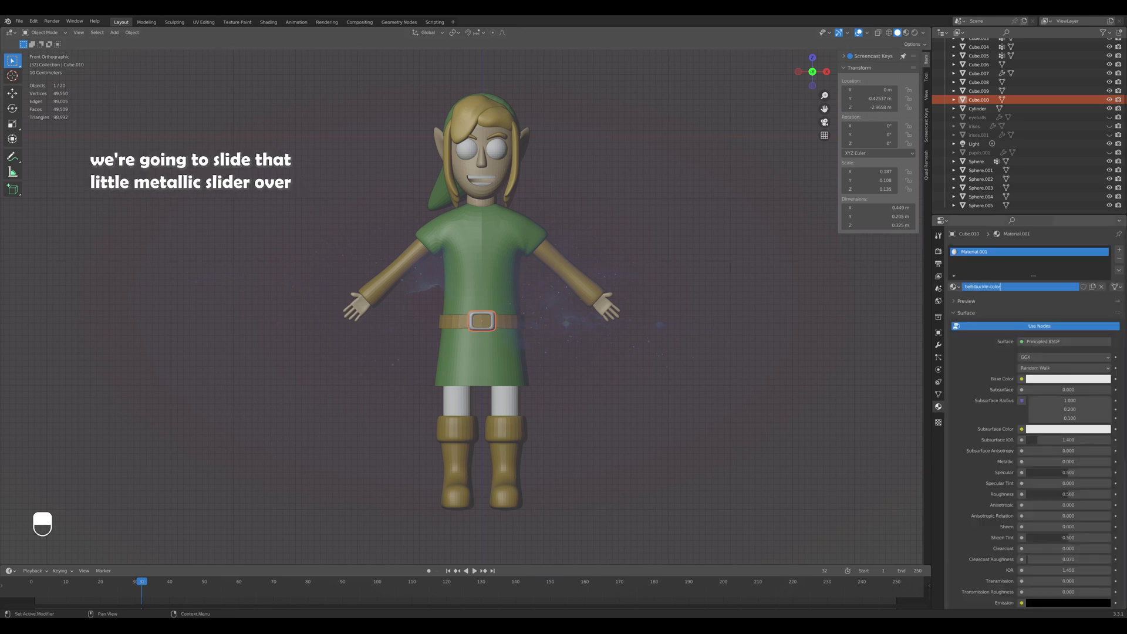
key(Return)
Set the buckle material's viewport display colour to a pale gold and raise its viewport metallic value for a metal look.
scroll(1068, 507, down, 10)
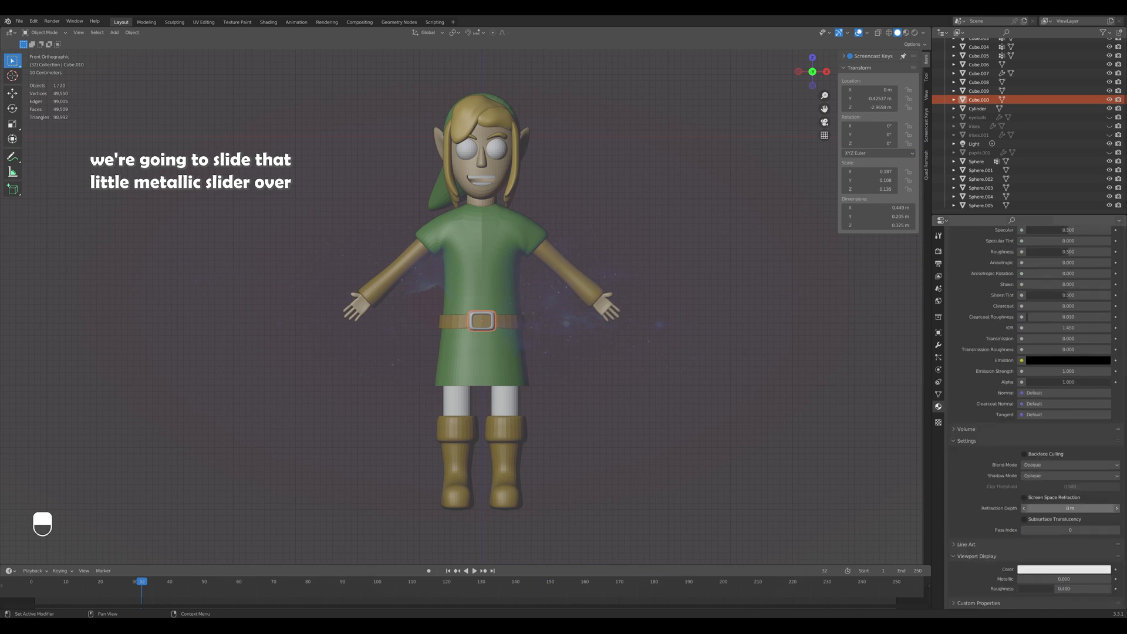
click(1069, 569)
drag(1053, 484, 1055, 482)
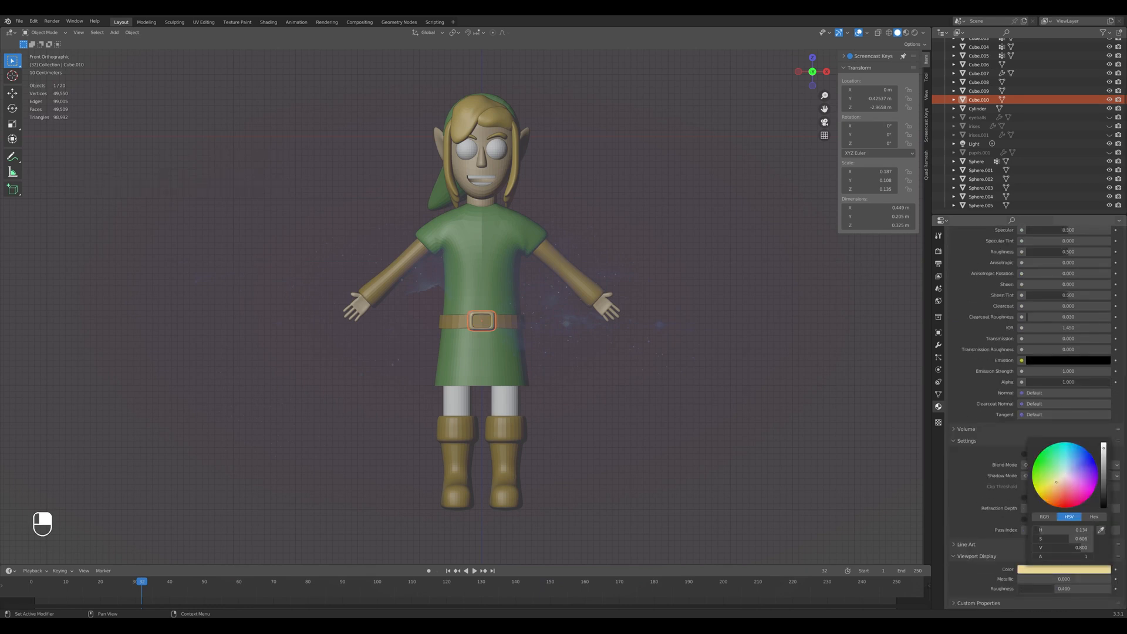
scroll(470, 305, up, 5)
drag(1034, 579, 1054, 579)
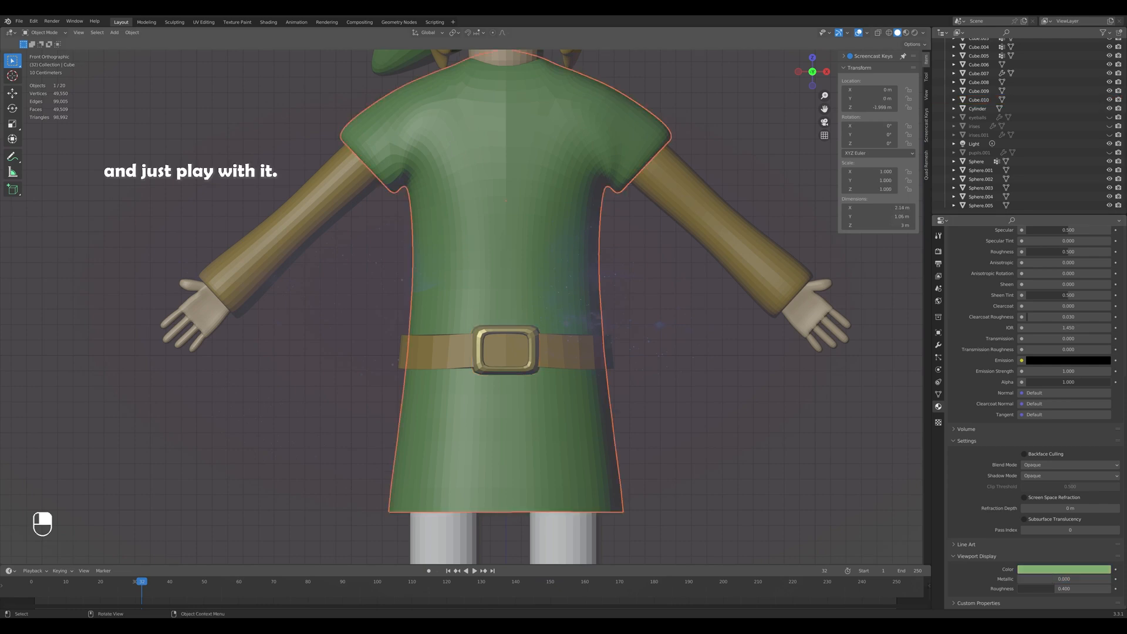
Brighten the belt buckle's pale gold viewport colour to a value of 1.000 and set its viewport metallic to 0.031.
middle_drag(587, 294, 505, 282)
key(KP_1)
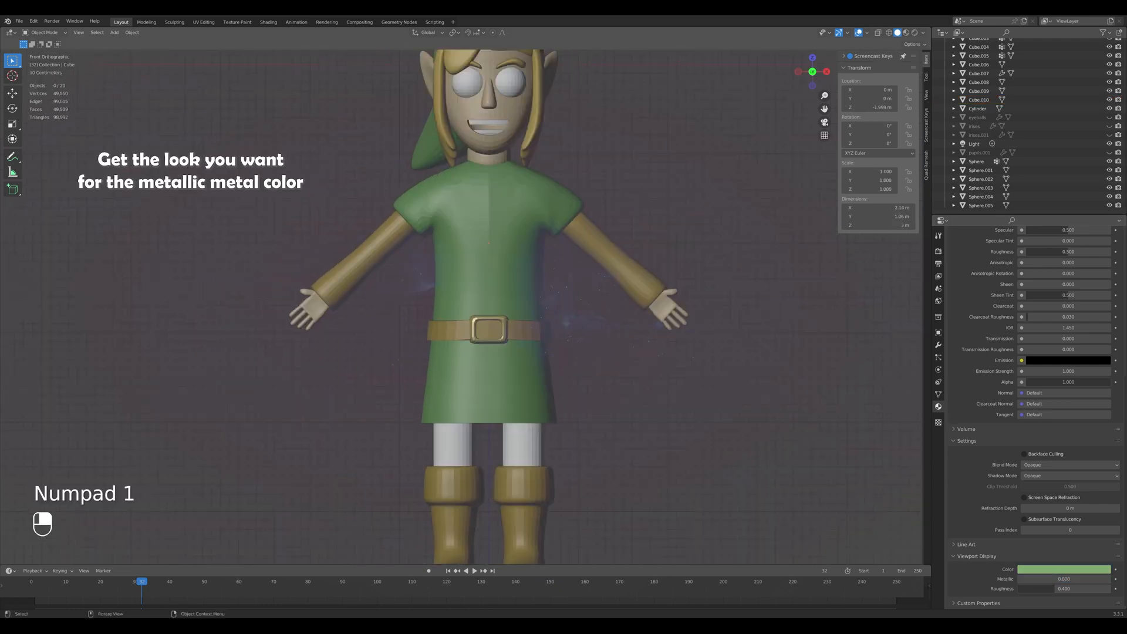
scroll(493, 329, up, 1)
click(494, 335)
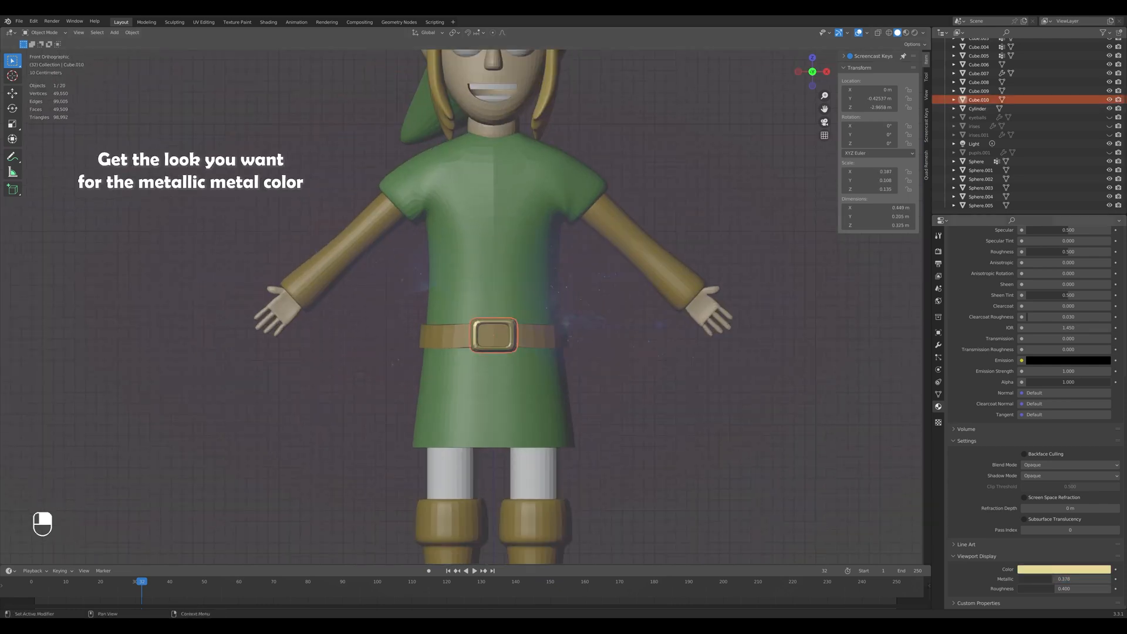
click(1065, 569)
mouse_move(1104, 449)
mouse_down()
mouse_move(1104, 495)
mouse_move(1103, 443)
mouse_up()
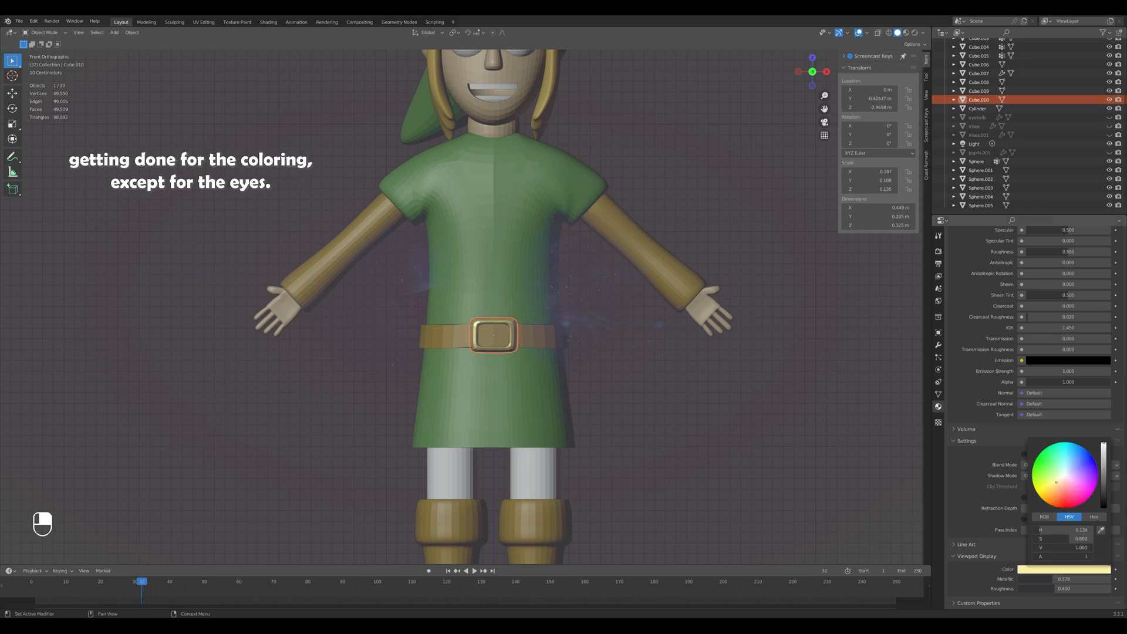
drag(1066, 578, 1040, 579)
click(675, 399)
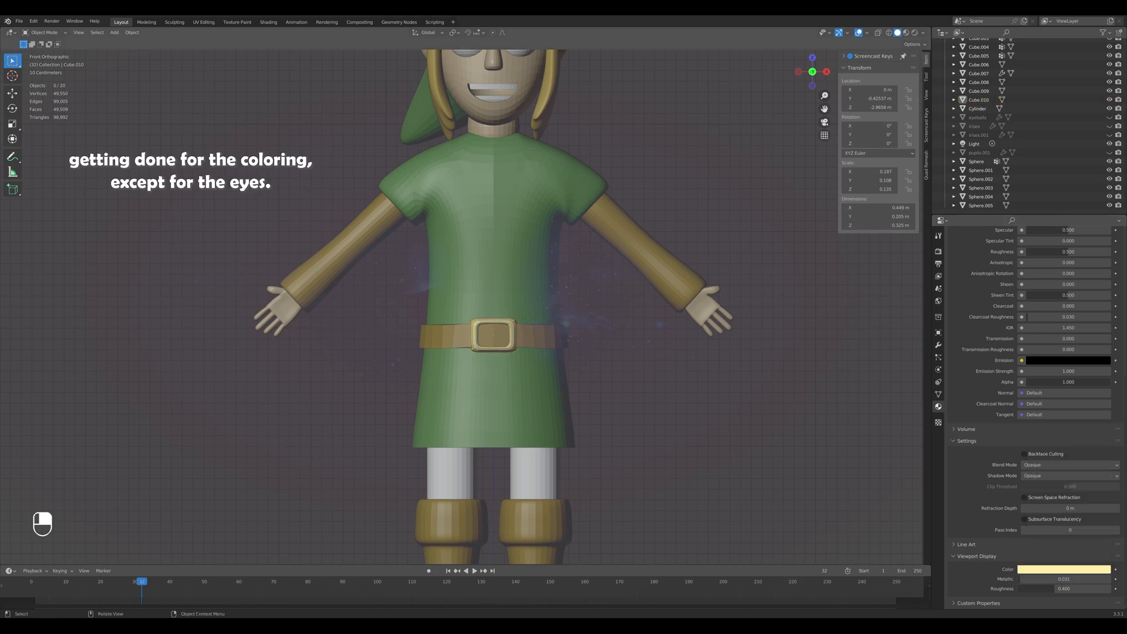
Deselect everything and save the file.
click(523, 376)
click(675, 399)
scroll(493, 305, down, 3)
key(KP_1)
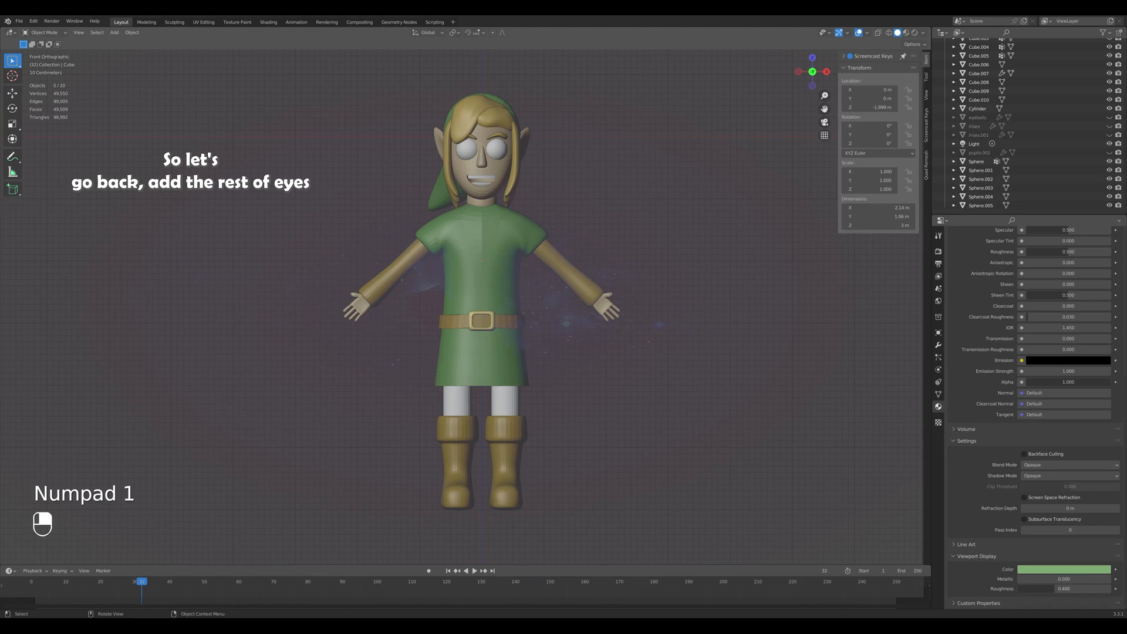
key(ctrl+s)
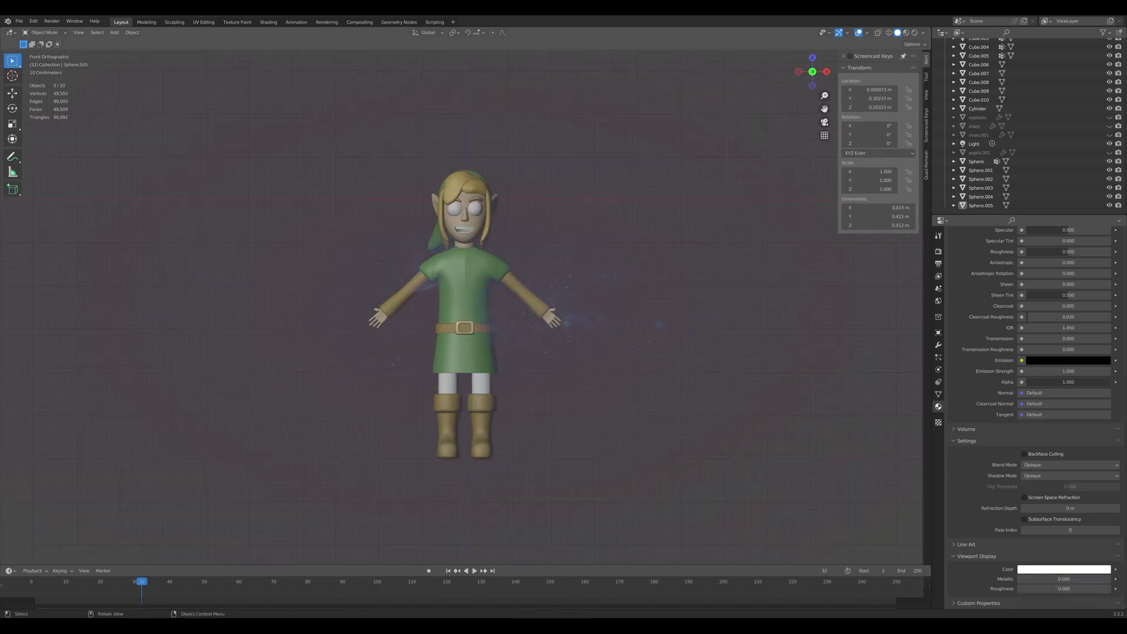
Separate the eyeball on the character's left side from the paired eye mesh into its own object.
scroll(493, 306, up, 6)
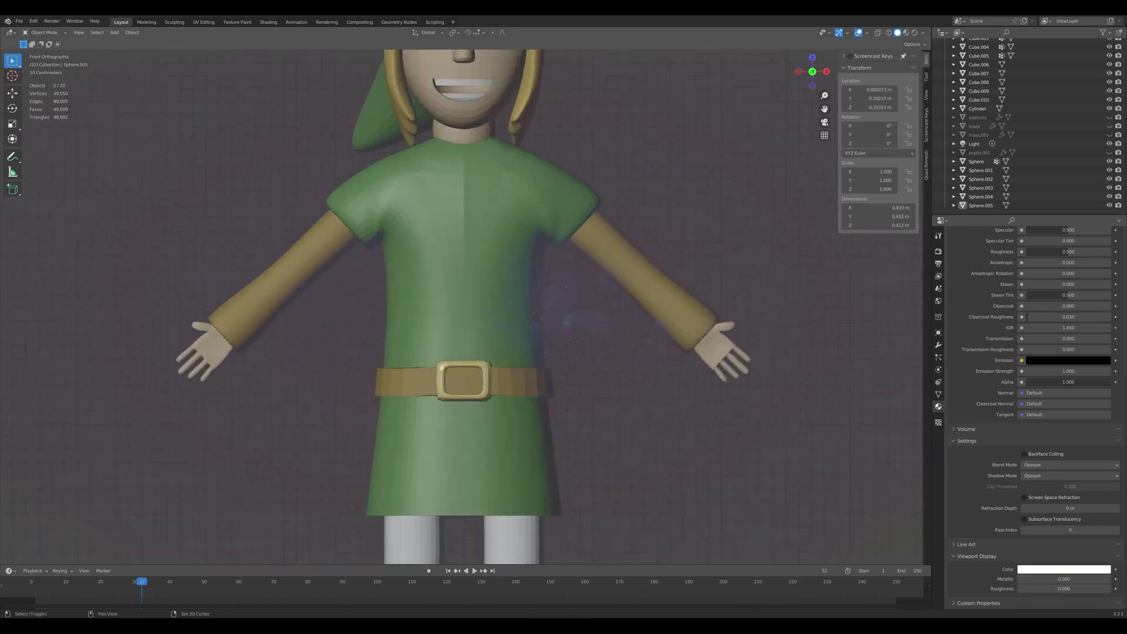
shift+middle_drag(493, 235, 498, 446)
scroll(498, 352, up, 1)
shift+middle_drag(498, 294, 499, 308)
scroll(499, 294, up, 1)
click(521, 229)
key(Tab)
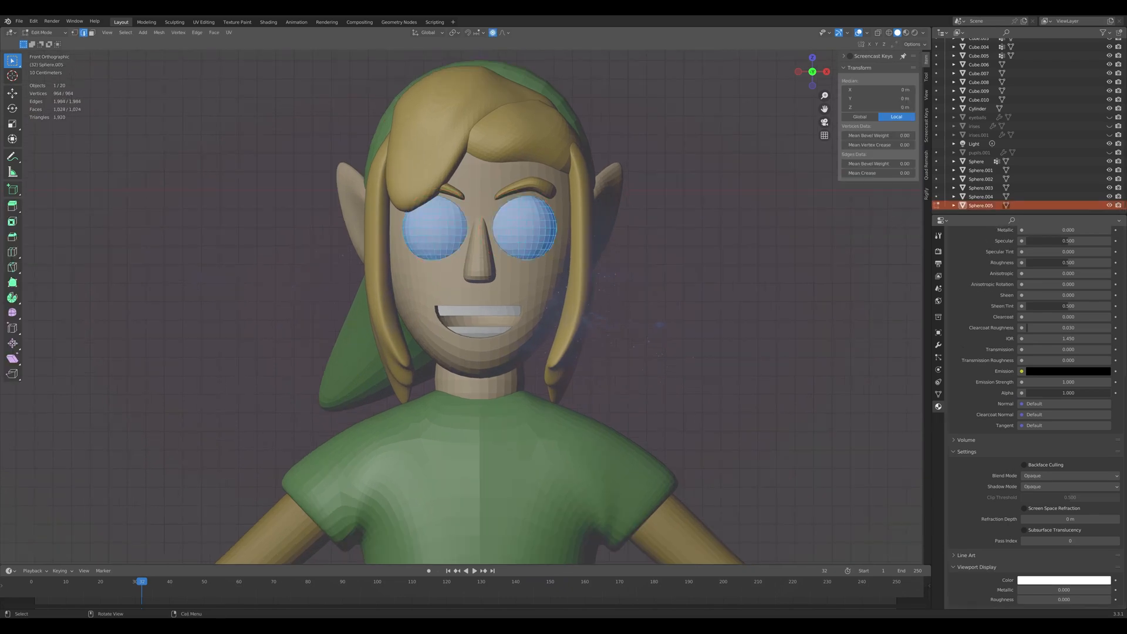
click(844, 56)
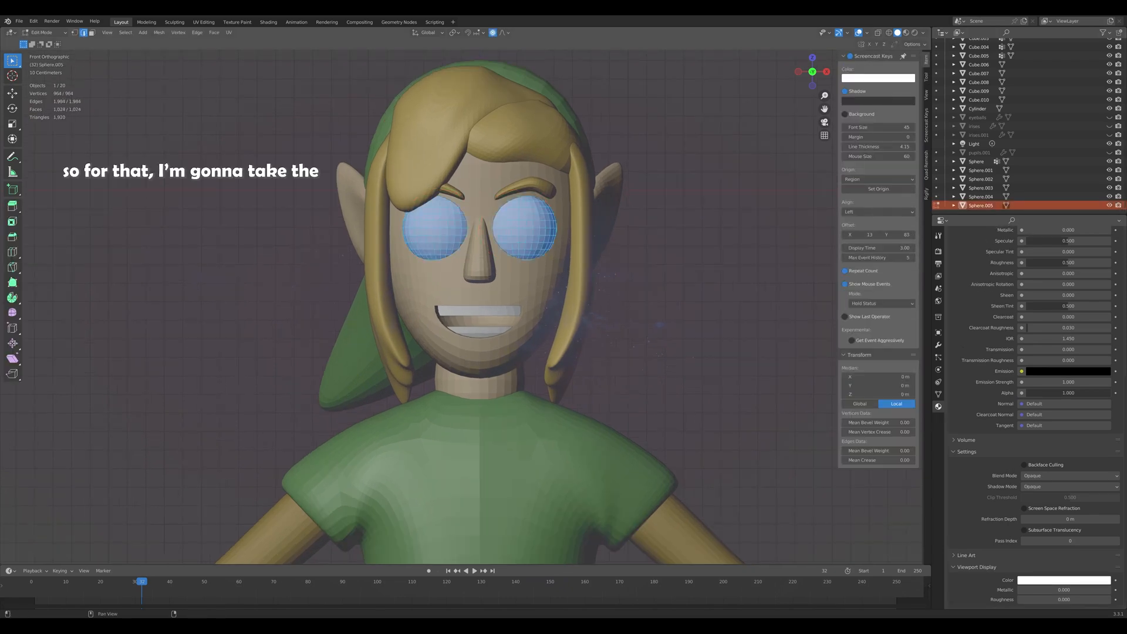
click(845, 57)
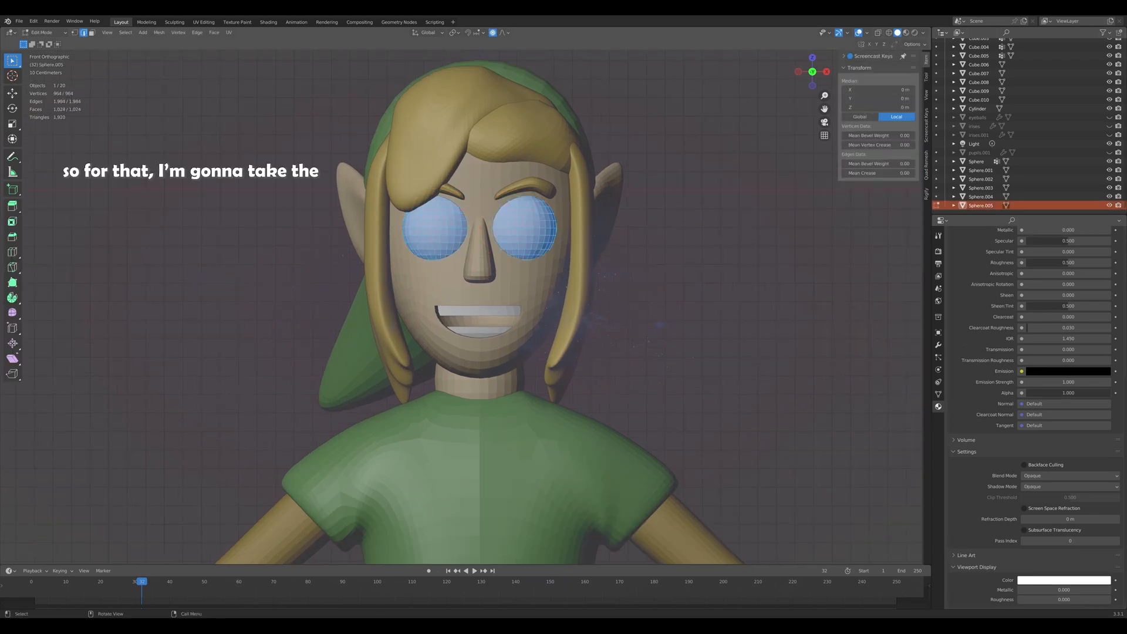
key(alt+a)
key(alt+z)
key(l)
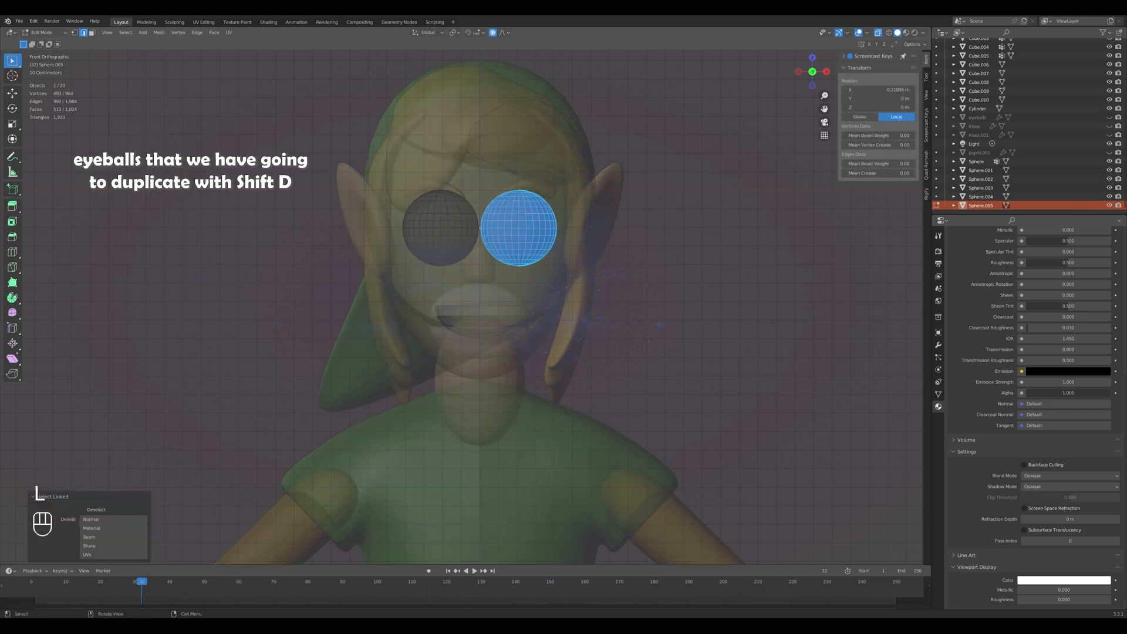
key(p)
click(497, 224)
key(alt+z)
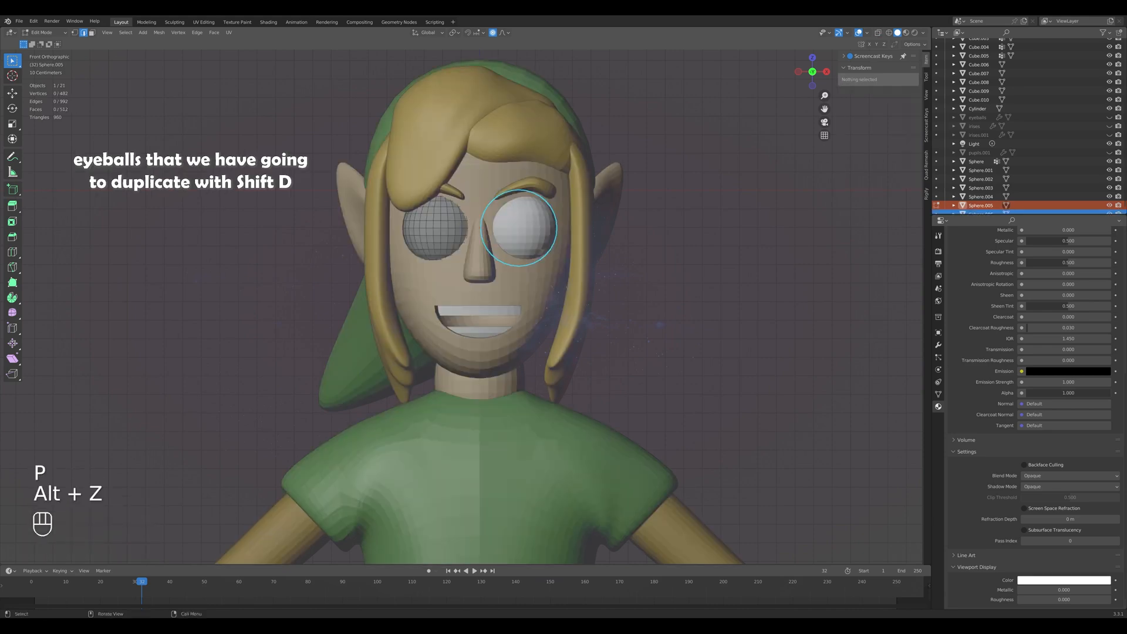
key(Tab)
Set the origins of both eyeball objects to their own geometry.
shift+click(437, 228)
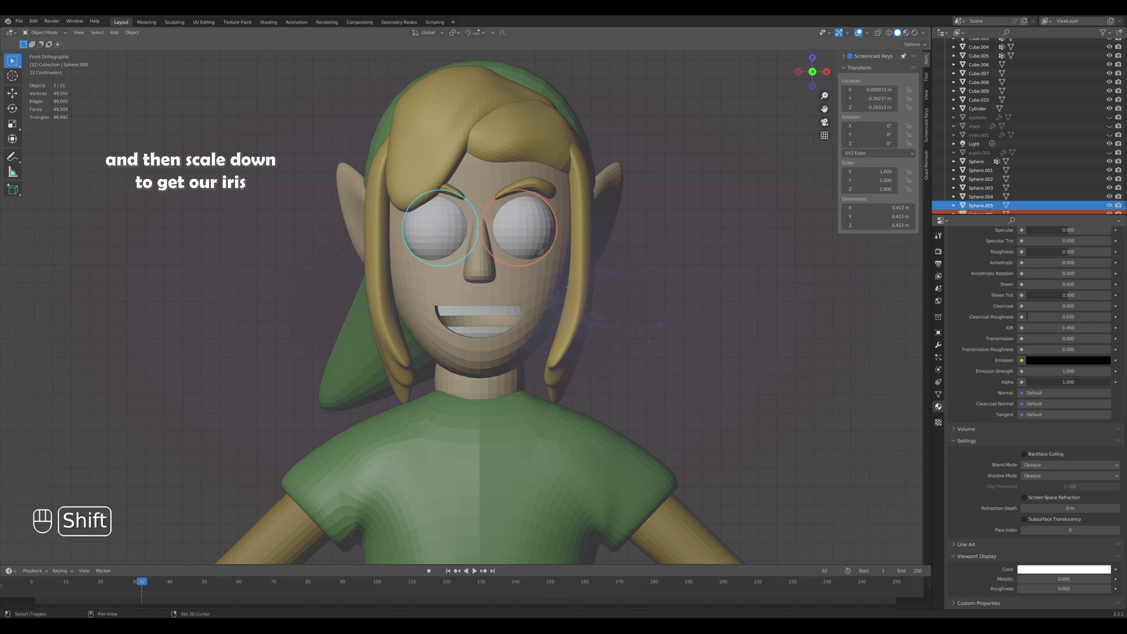
click(132, 32)
mouse_move(148, 51)
click(238, 61)
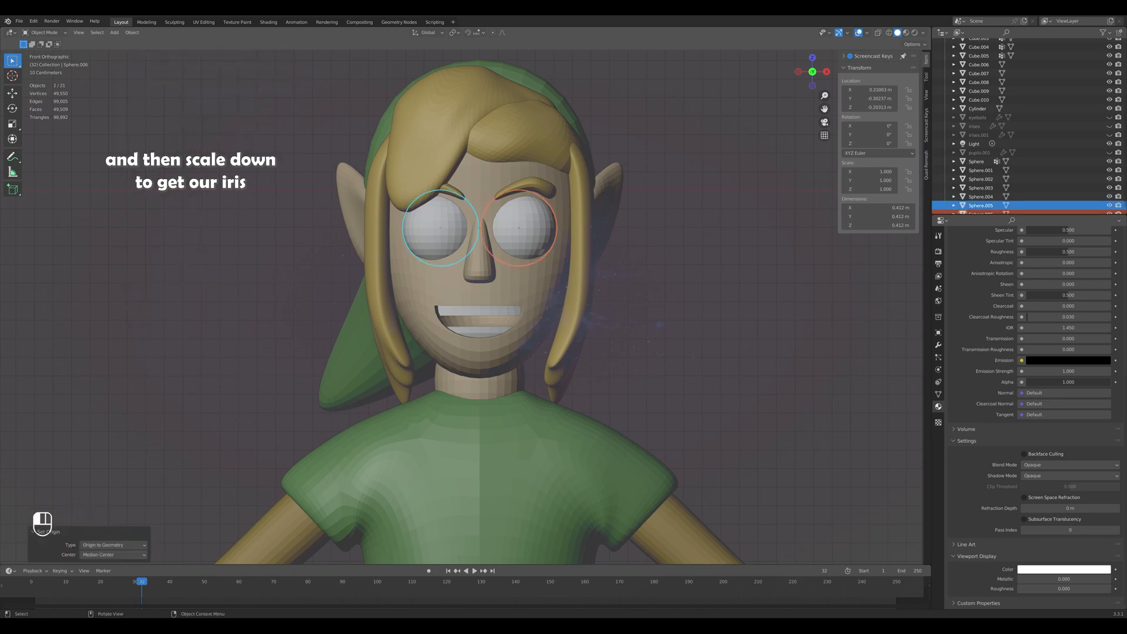
Duplicate the eyeball on the character's left side and scale the copy to about 0.43 for the iris.
click(532, 229)
key(shift+d)
key(s)
click(532, 229)
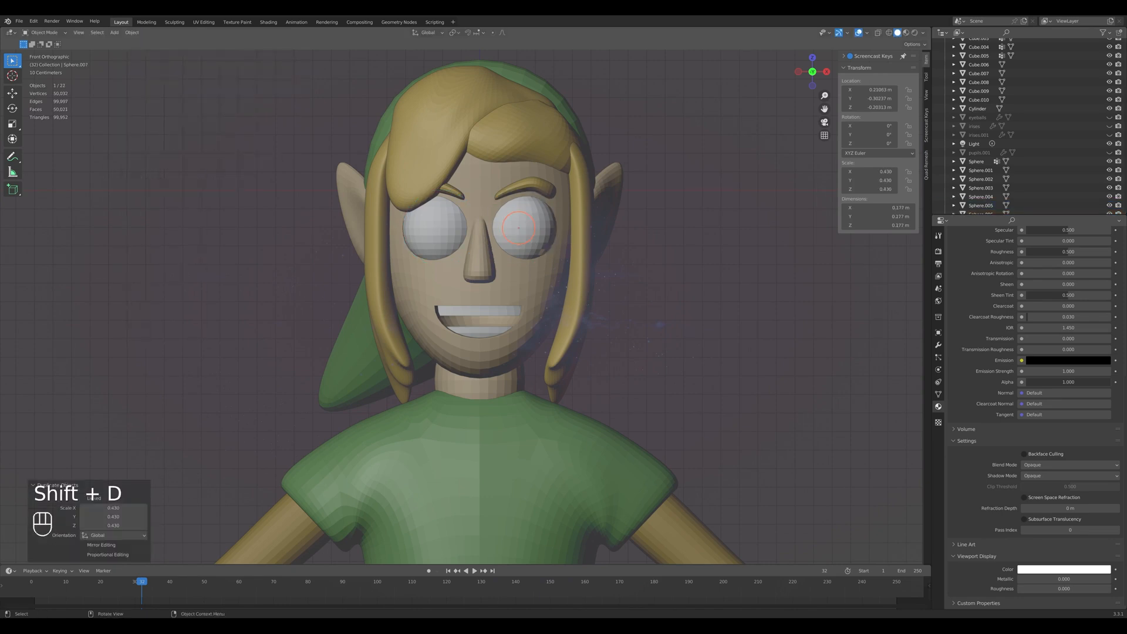
Move the iris sphere about 0.14 m forward along Y so it protrudes from the front of the eyeball.
middle_drag(532, 229, 458, 262)
key(g)
key(y)
click(427, 270)
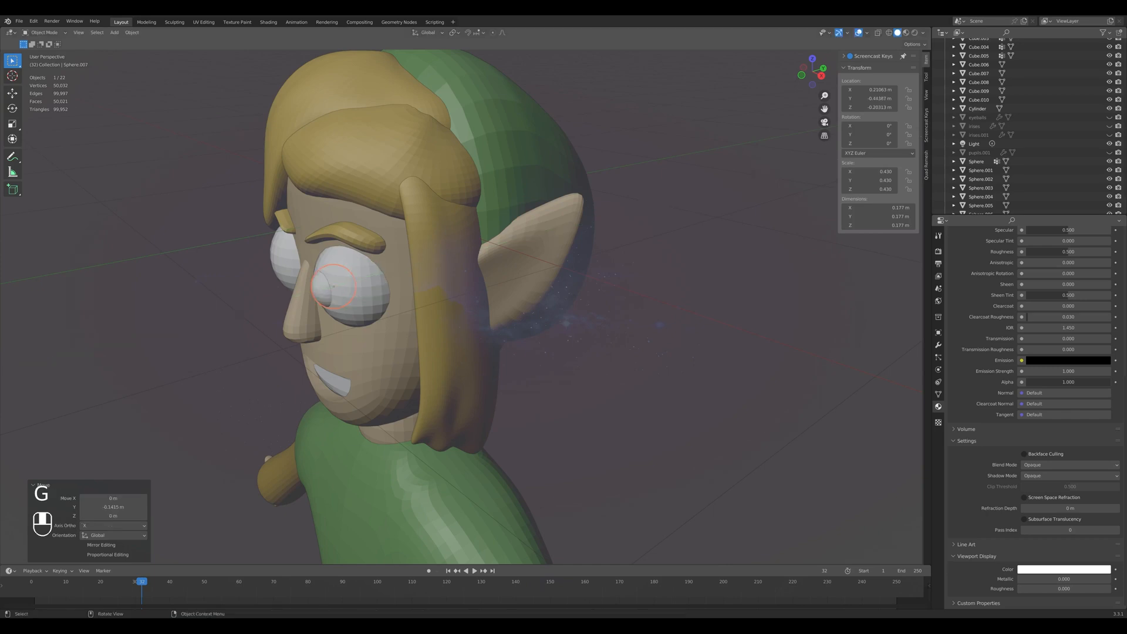
key(KP_1)
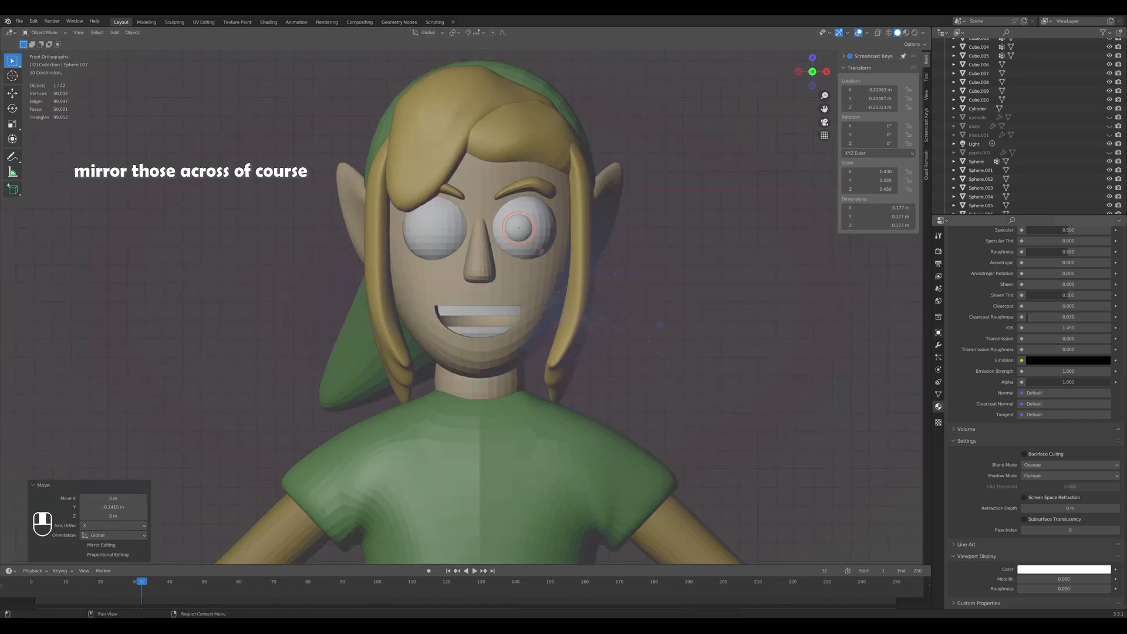
Mirror the iris to the other eye with an X-axis Mirror modifier that uses Cube.002 as the mirror object.
click(939, 344)
click(1036, 250)
click(957, 352)
click(1107, 309)
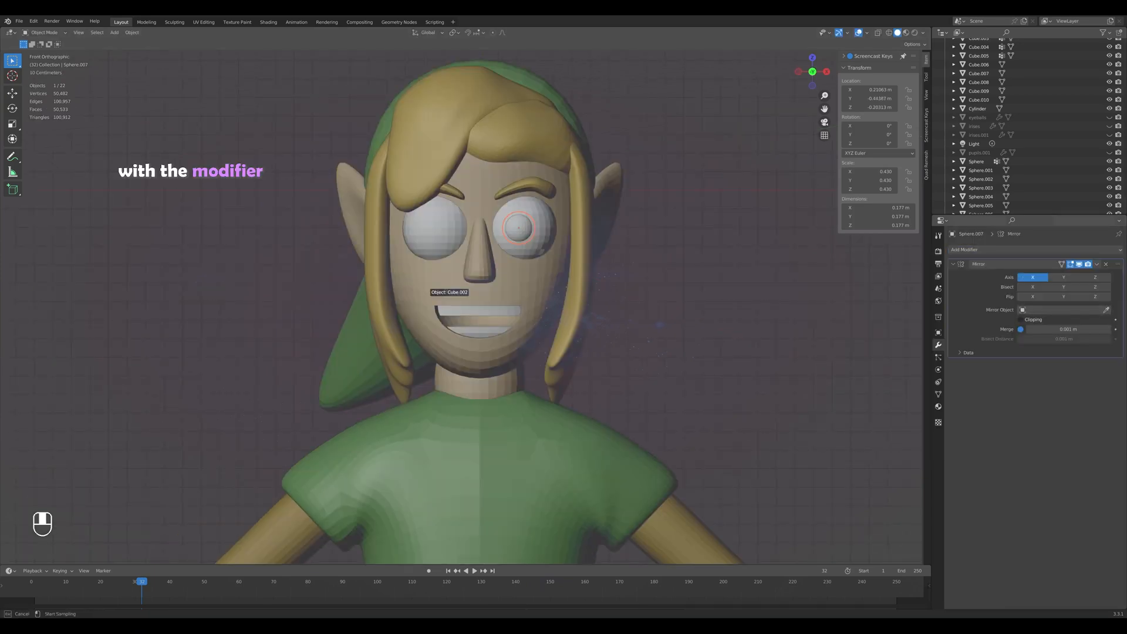
click(511, 287)
click(658, 276)
scroll(658, 276, down, 4)
scroll(657, 276, up, 4)
middle_drag(658, 276, 602, 277)
scroll(602, 277, up, 1)
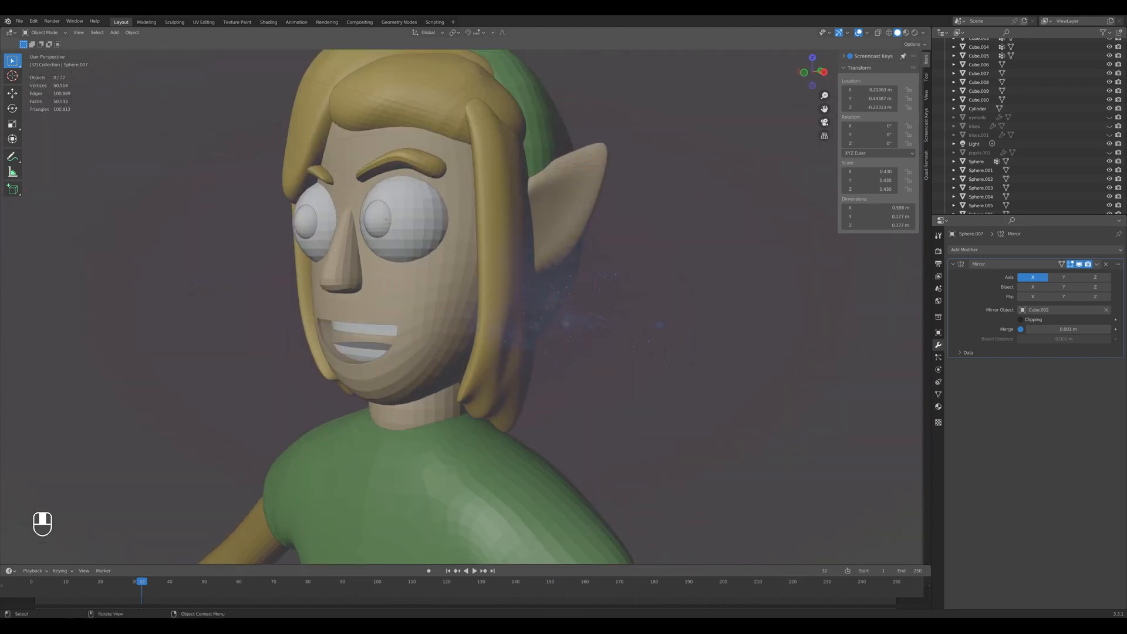
Unlink the existing material from the irises and create a new one named blue-eyes.
key(KP_1)
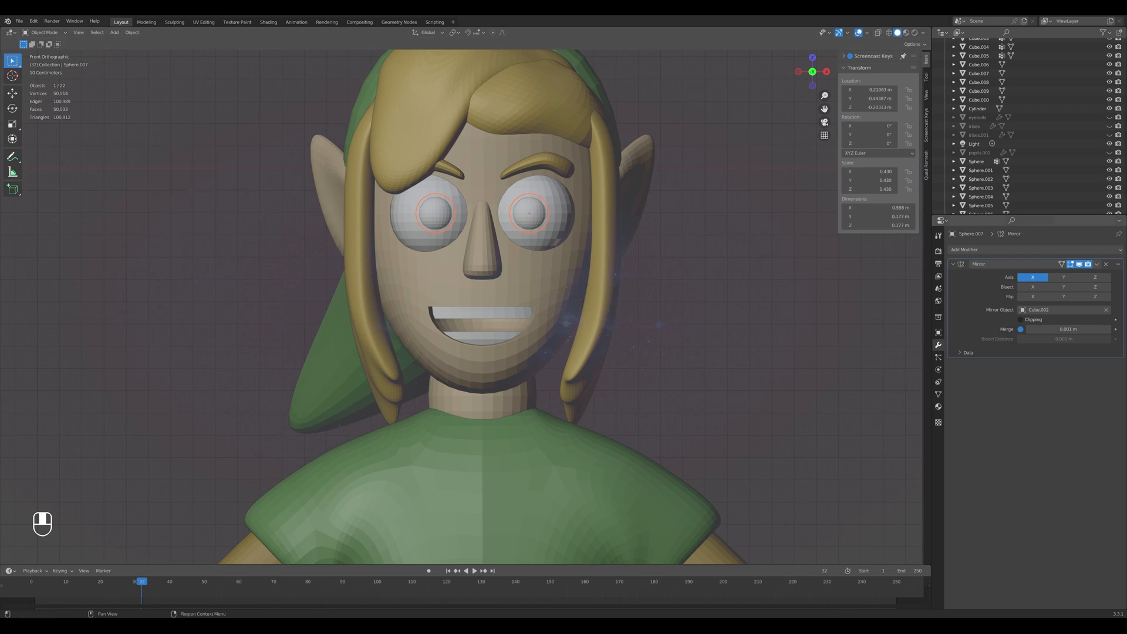
click(939, 406)
click(1093, 286)
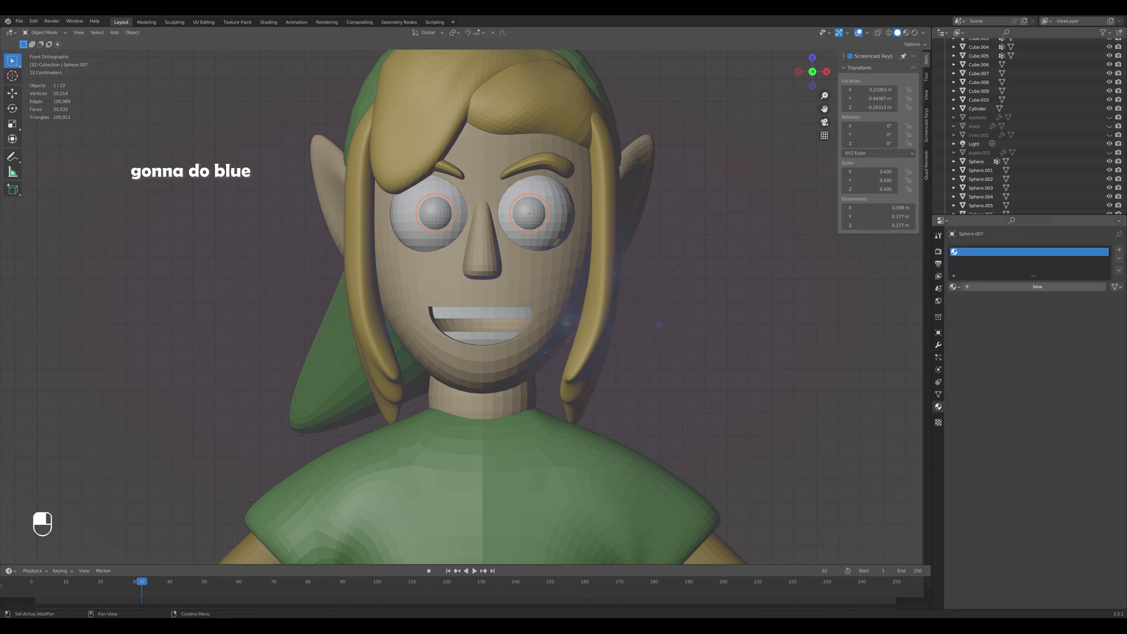
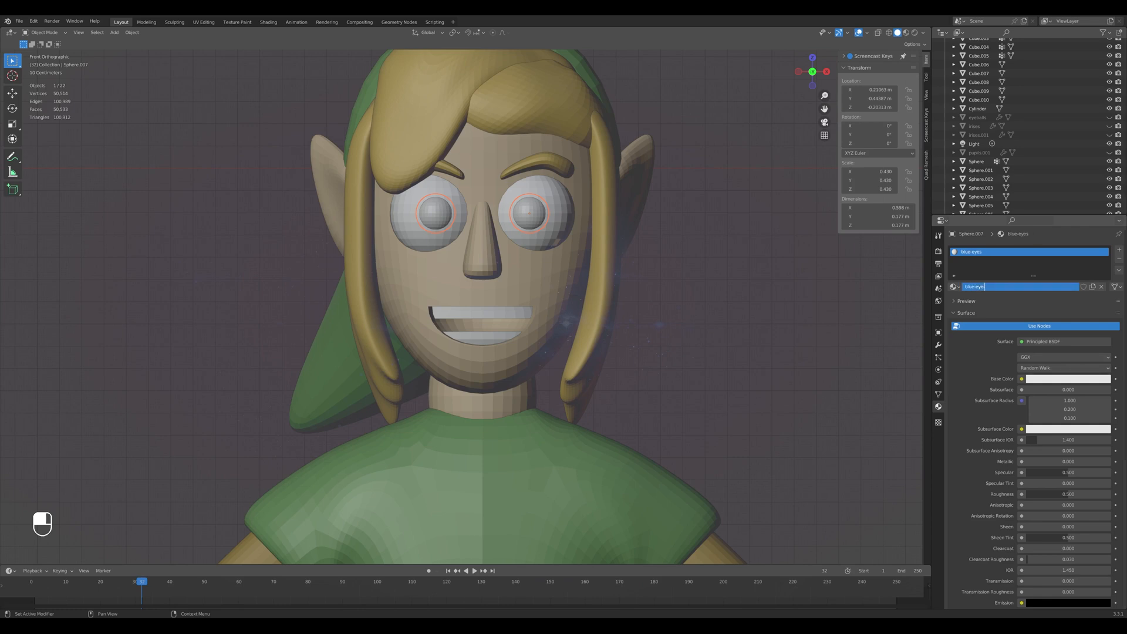
Set the viewport display colour of the iris material to a medium blue.
scroll(1051, 411, down, 10)
click(1064, 570)
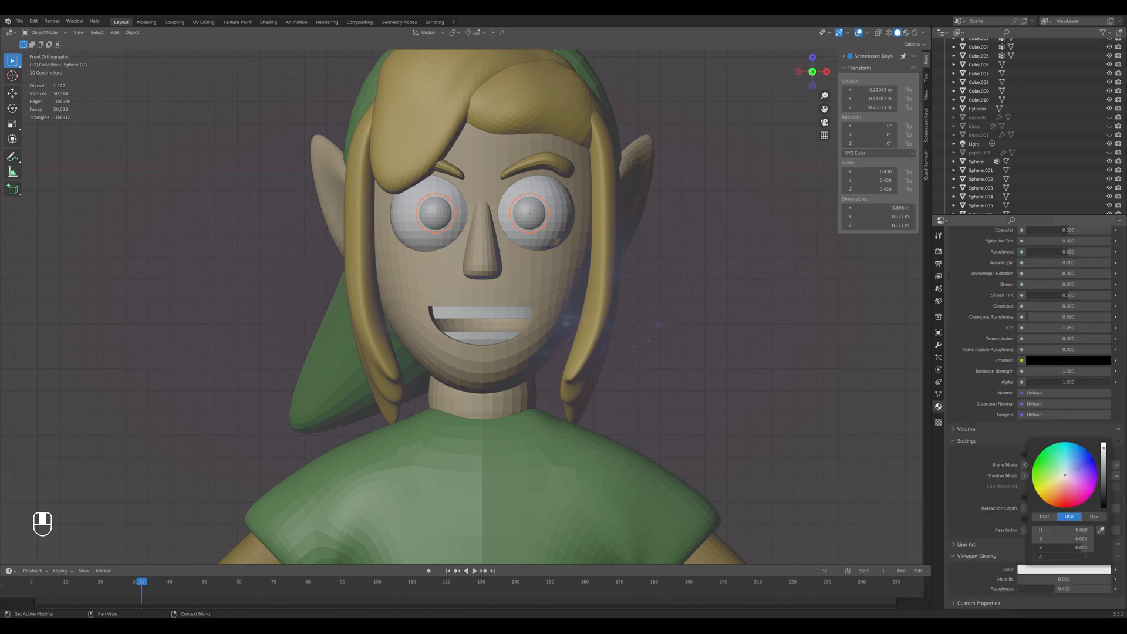
drag(1074, 467, 1073, 463)
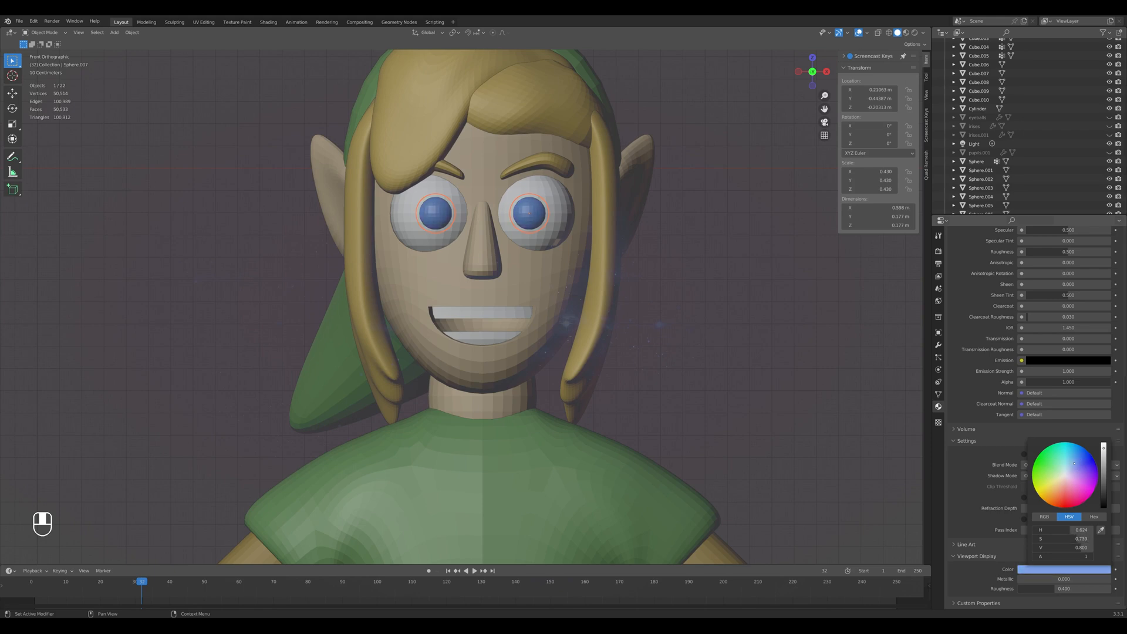
click(740, 282)
scroll(465, 302, down, 7)
scroll(465, 302, up, 4)
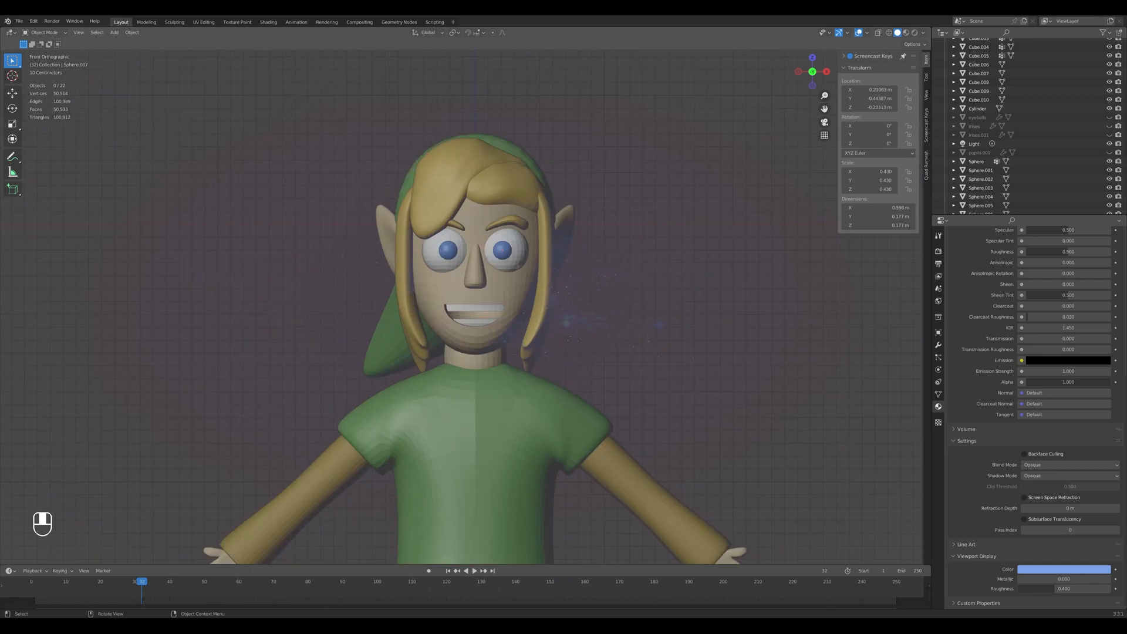
Duplicate the mirrored irises and scale the copy to about 0.378 of their size for the pupils.
scroll(466, 301, down, 5)
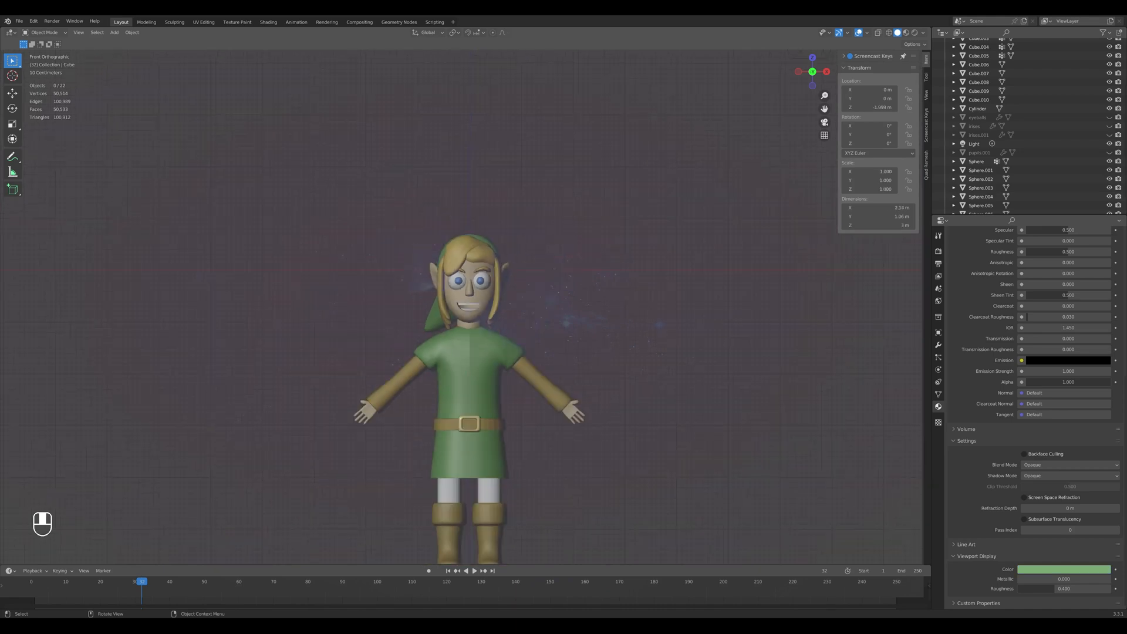
mouse_move(466, 302)
middle_down()
mouse_move(337, 301)
mouse_move(452, 301)
middle_up()
key(KP_1)
scroll(466, 301, up, 9)
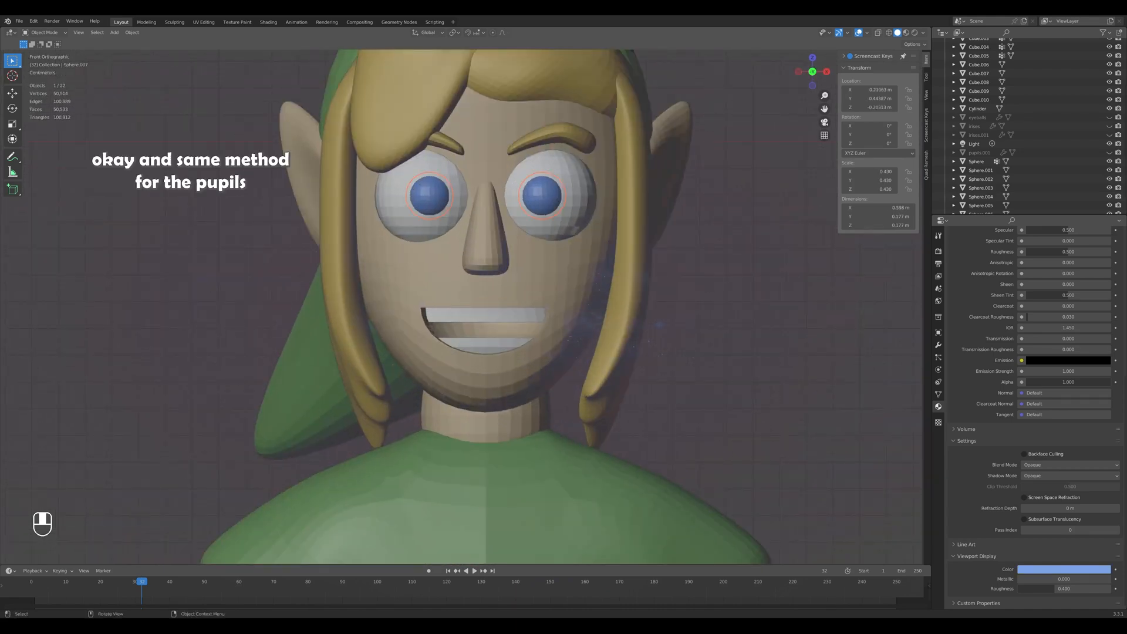
scroll(466, 301, down, 3)
key(shift+d)
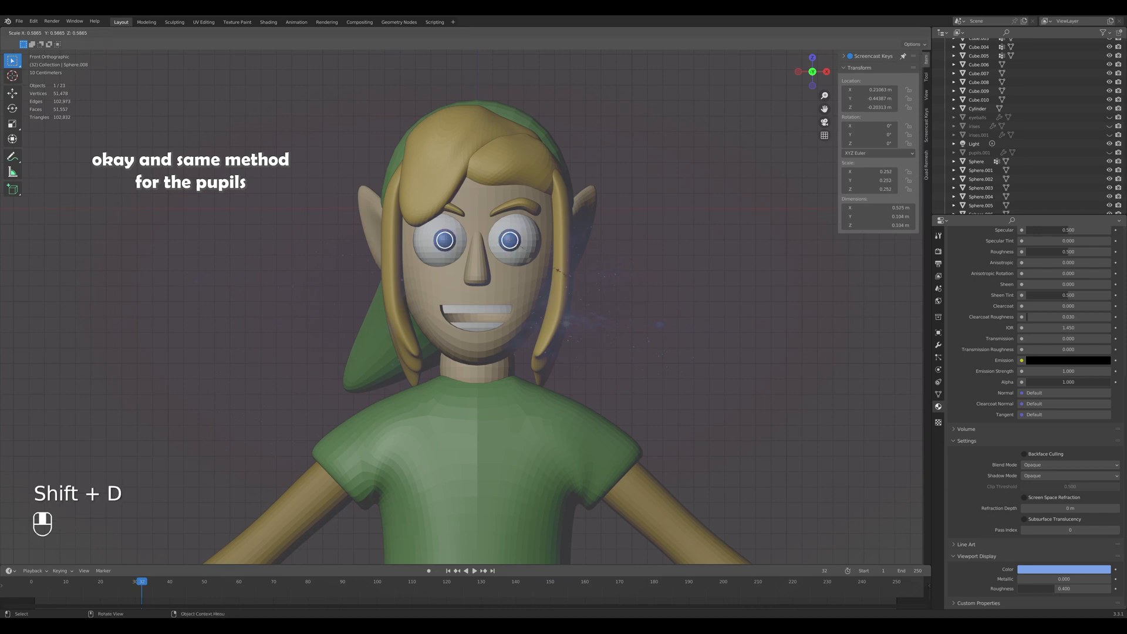
click(545, 263)
Move the pupils about 0.076 m forward along Y and shift them about 0.007 m inward along X.
middle_drag(545, 262, 479, 310)
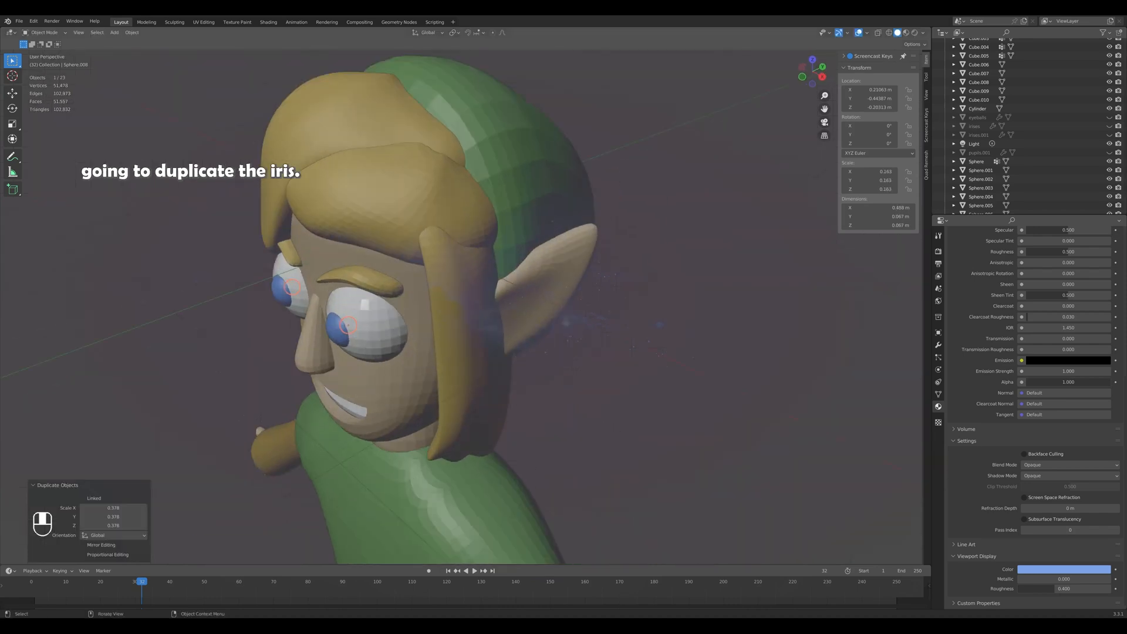
key(g)
key(y)
key(Return)
key(KP_1)
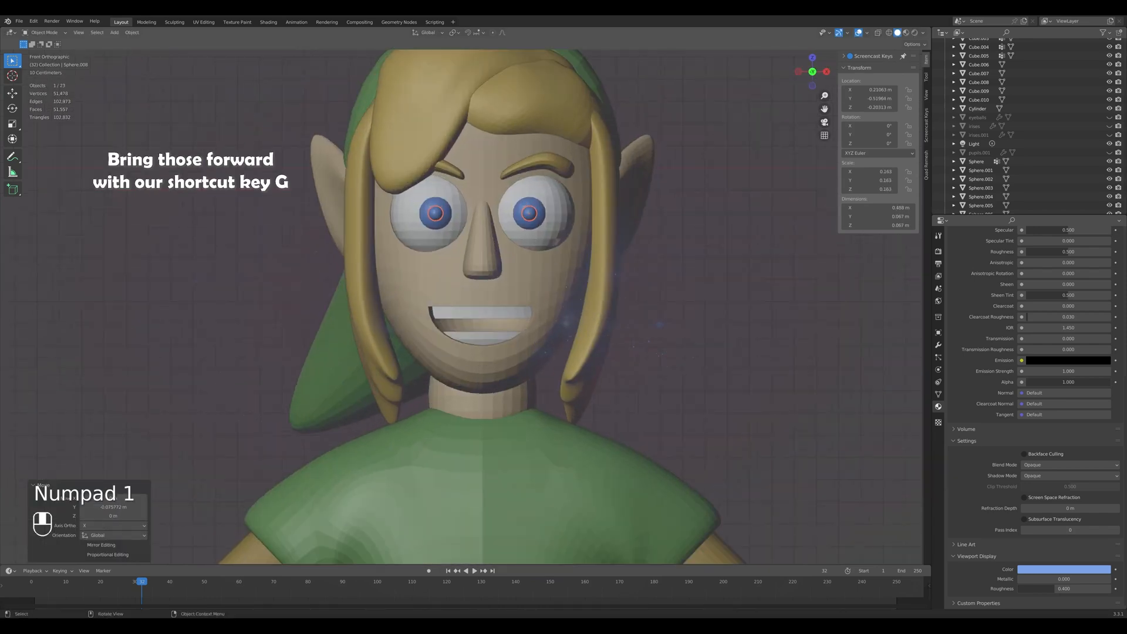
key(g)
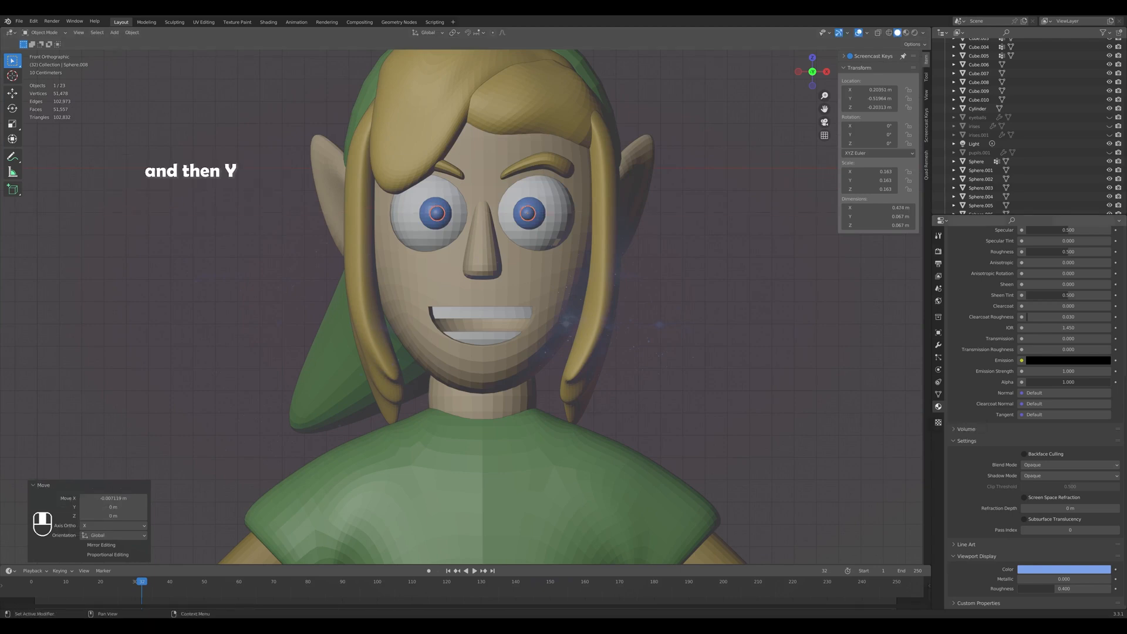
Unlink the shared material from the pupils and create a new one named black-pupil-color.
scroll(1034, 352, up, 10)
click(1102, 286)
click(1039, 287)
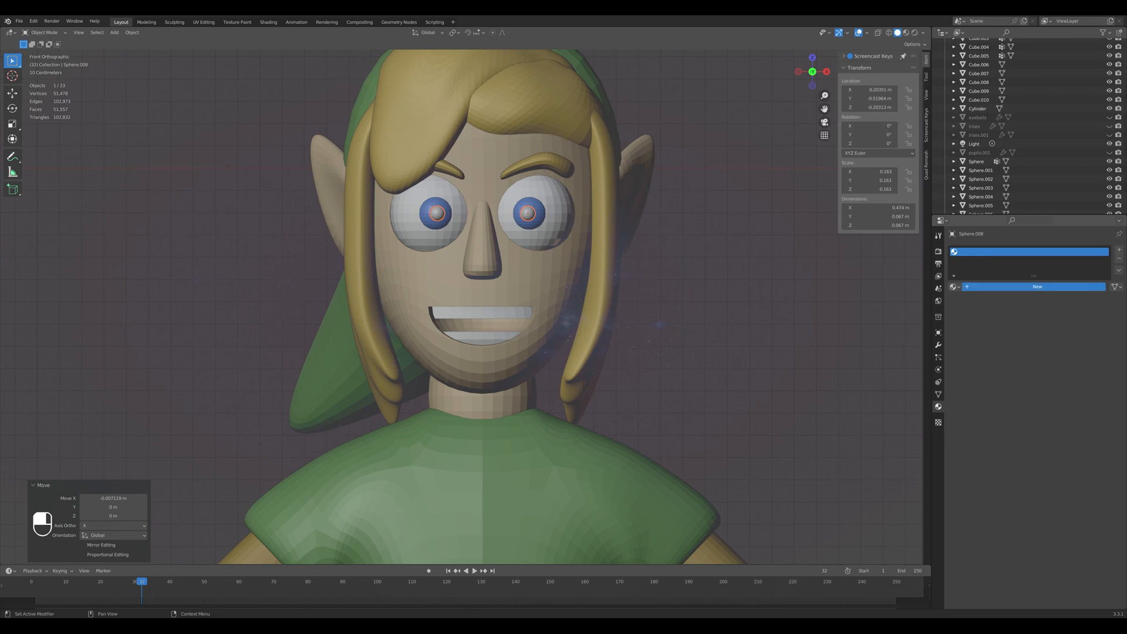
double_click(1037, 286)
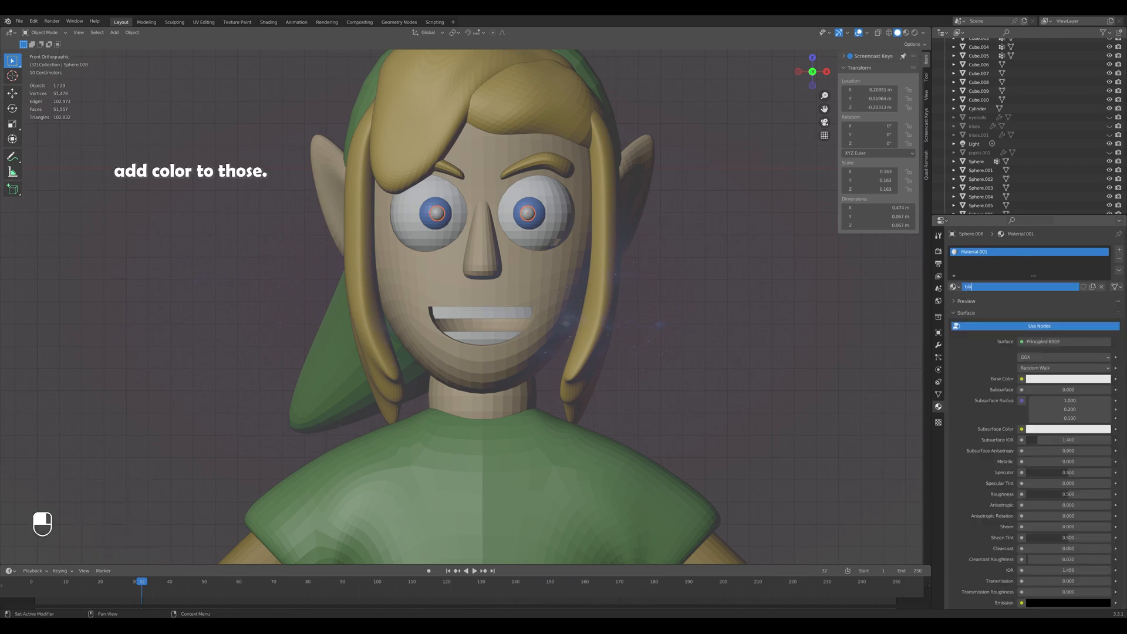
text(black-pupil)
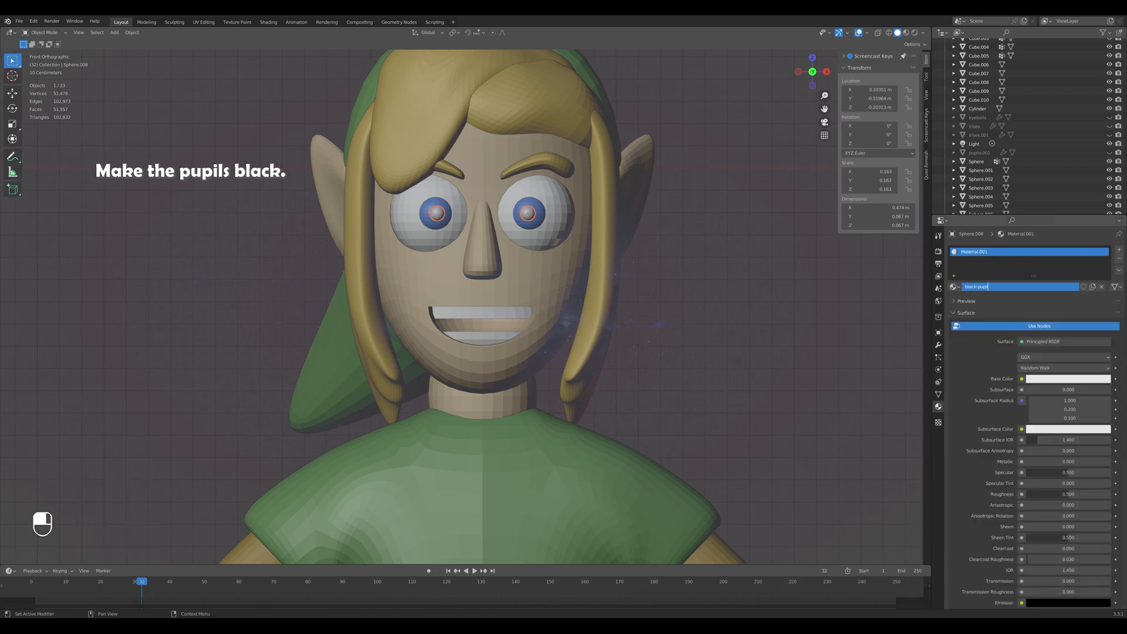
text(-color)
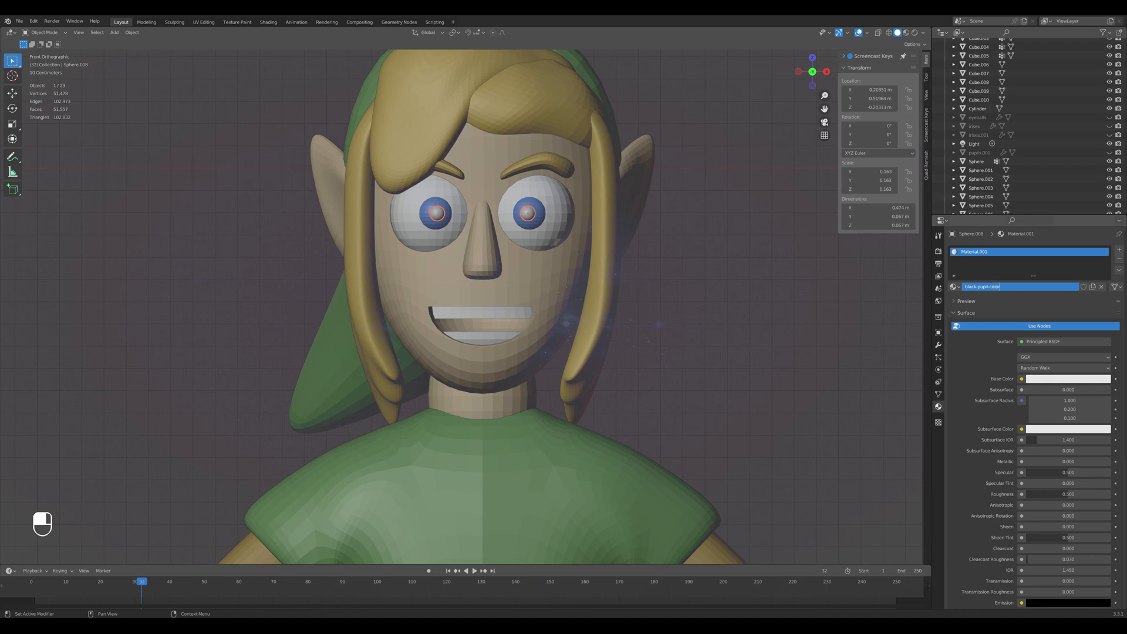
key(Return)
Set the viewport display colour of the pupil material to black.
scroll(1036, 446, down, 10)
click(1064, 569)
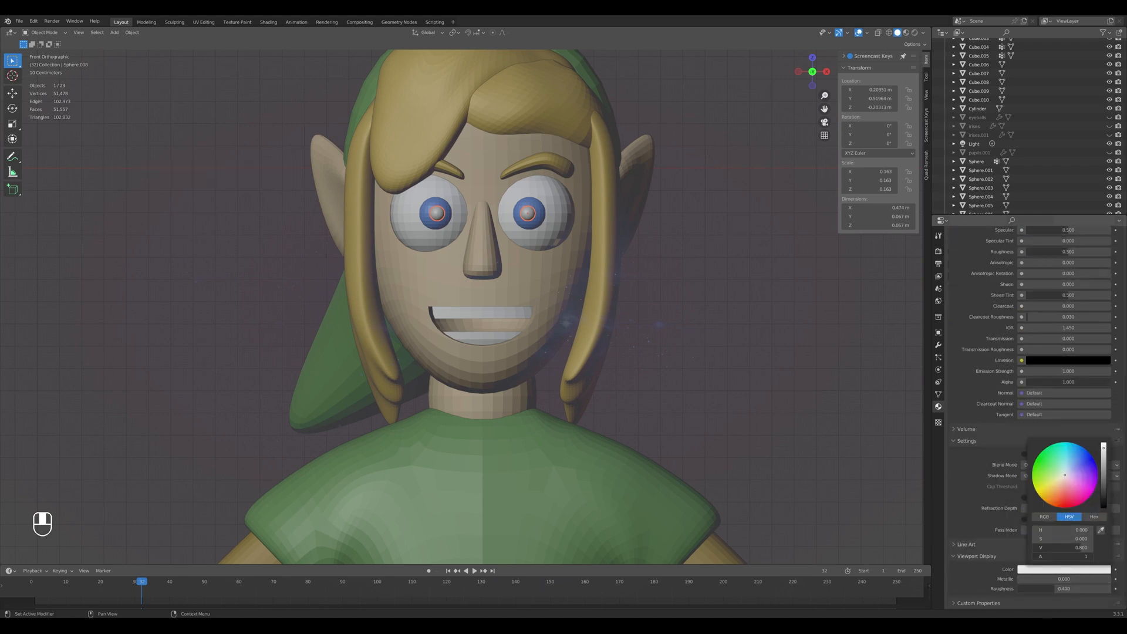
drag(1105, 451, 1105, 515)
click(611, 487)
click(728, 376)
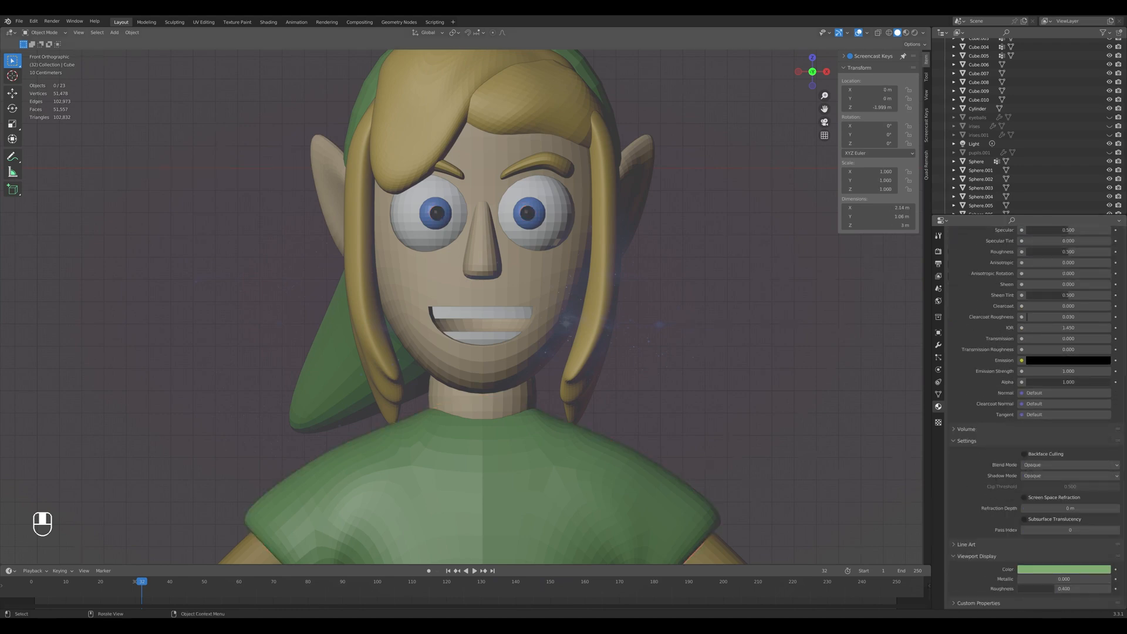
Move the pupils about 0.005 m back along Y, toward the irises.
scroll(705, 376, down, 2)
middle_drag(704, 376, 561, 484)
key(KP_1)
scroll(581, 381, up, 5)
scroll(567, 383, down, 2)
scroll(523, 441, down, 2)
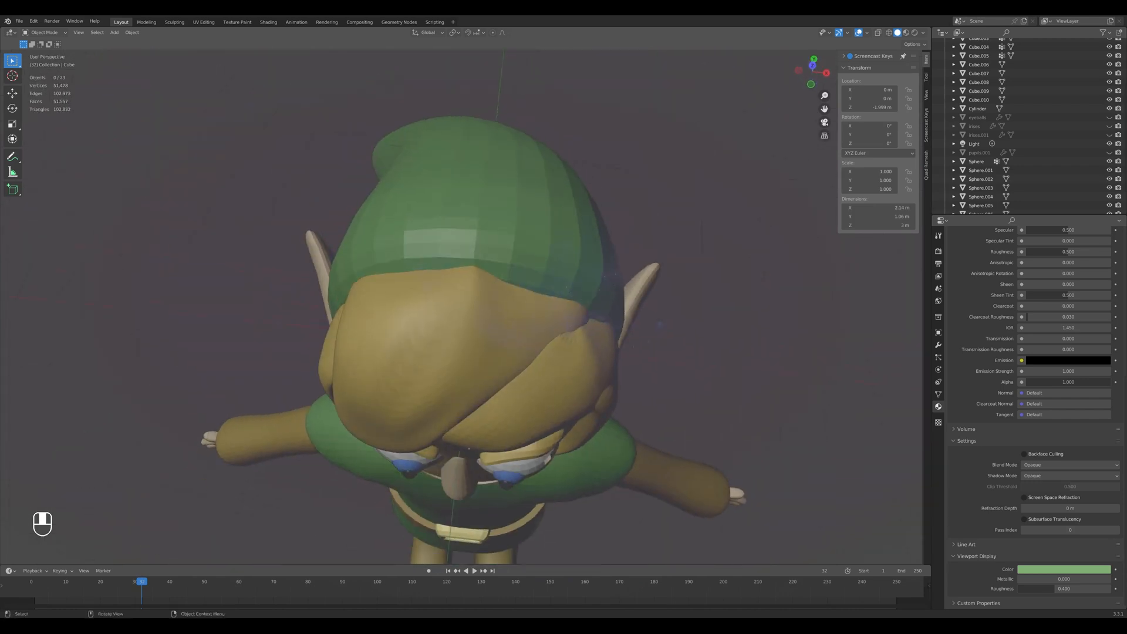
click(410, 472)
middle_drag(410, 472, 329, 408)
key(KP_3)
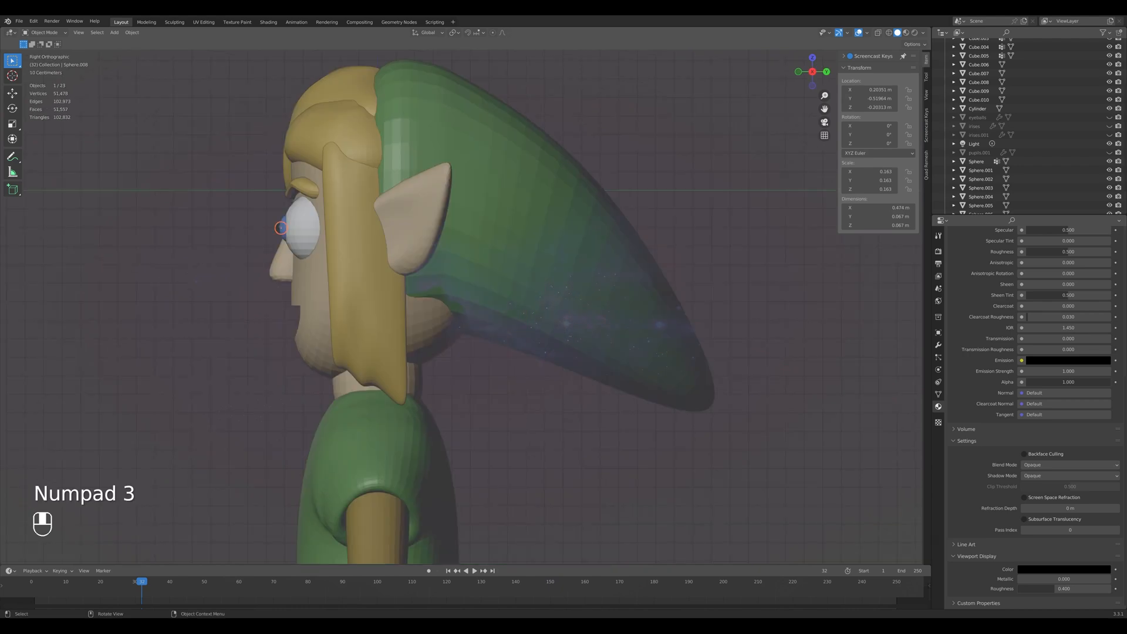
scroll(280, 228, up, 5)
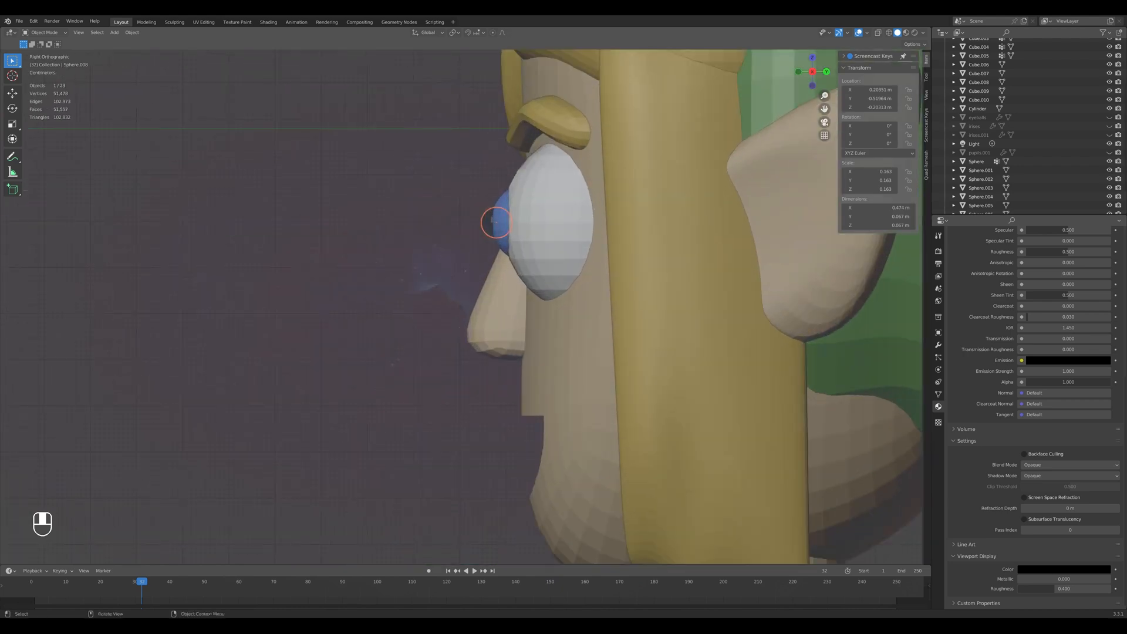
key(g)
key(KP_1)
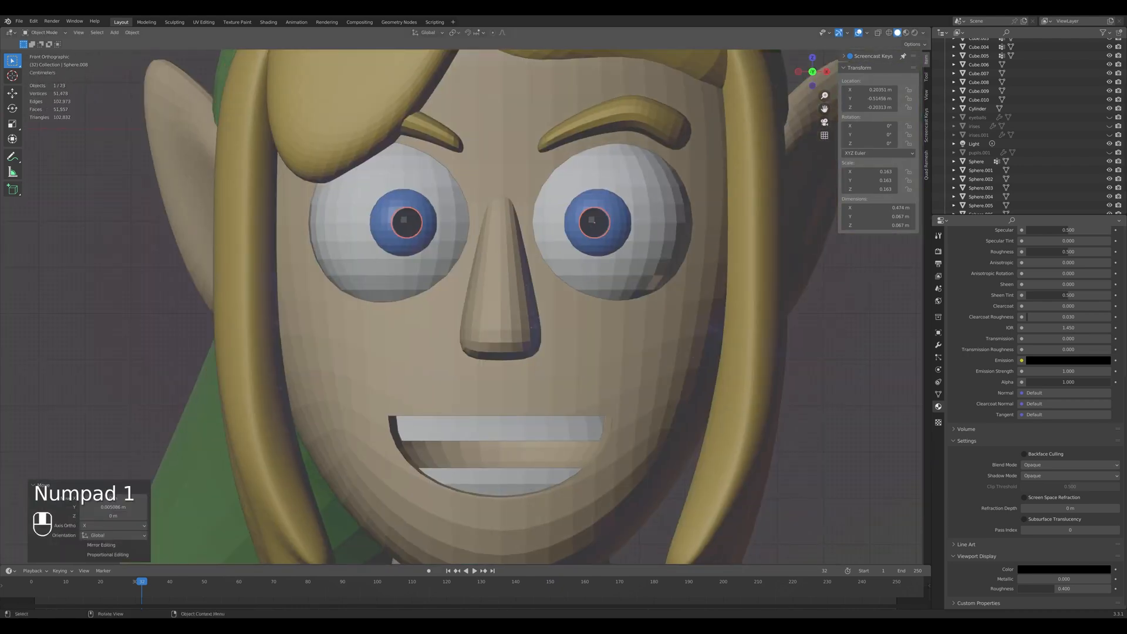
scroll(594, 318, down, 6)
click(693, 376)
click(564, 500)
click(693, 376)
Set the viewport display roughness of both the iris and pupil materials to 0.
scroll(646, 376, down, 5)
shift+middle_drag(635, 411, 568, 334)
key(KP_1)
shift+middle_drag(567, 247, 566, 431)
scroll(567, 353, up, 6)
middle_drag(634, 329, 593, 330)
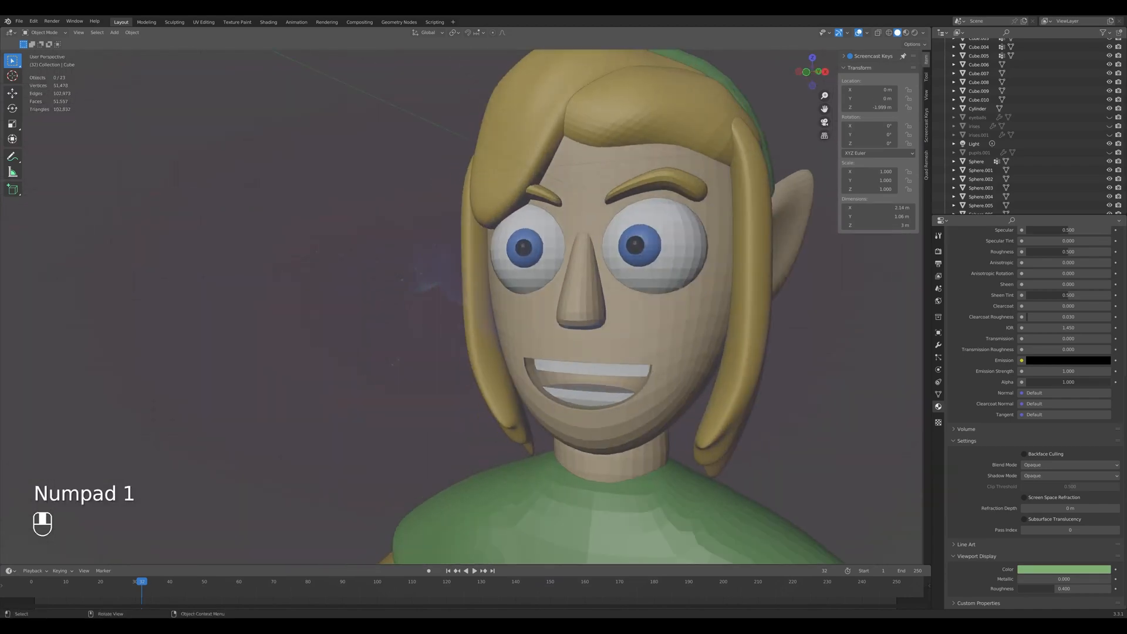
click(653, 250)
click(1072, 589)
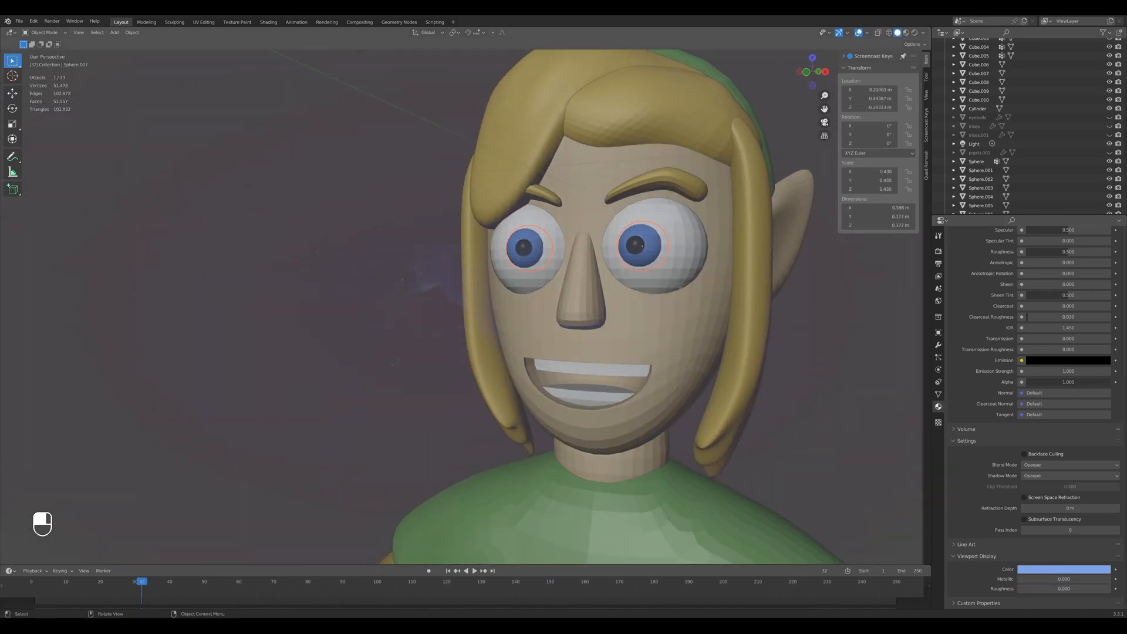
click(636, 246)
click(846, 376)
key(KP_1)
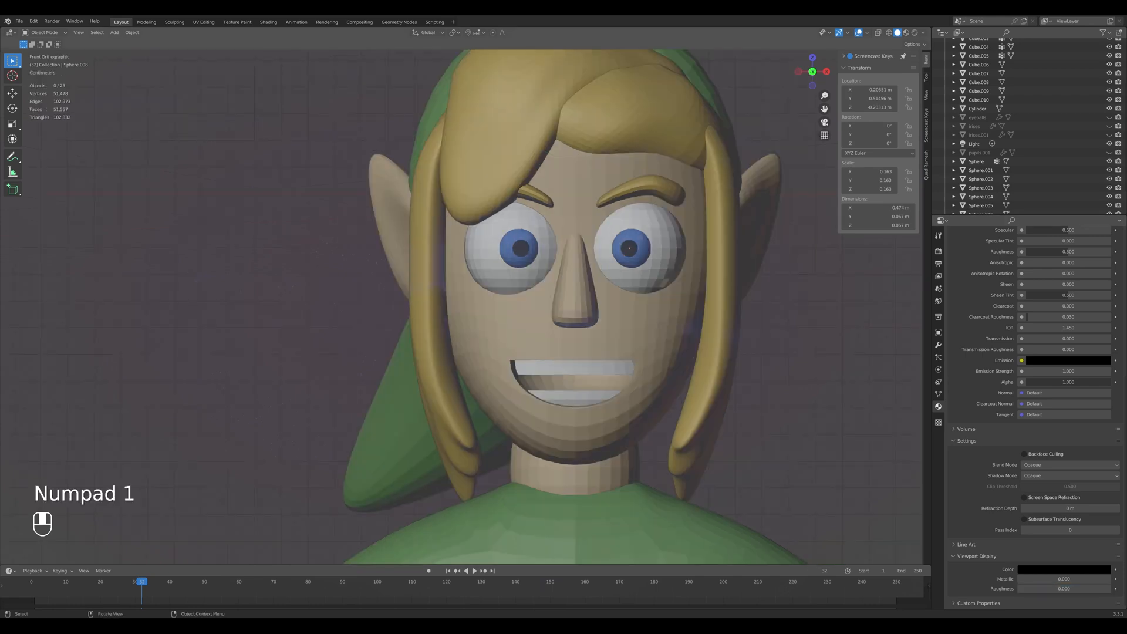
Examine the whole character from an angle and the eyes from the front.
click(664, 528)
click(775, 422)
scroll(675, 411, down, 4)
shift+middle_drag(675, 411, 675, 338)
scroll(675, 337, down, 4)
middle_drag(676, 338, 646, 339)
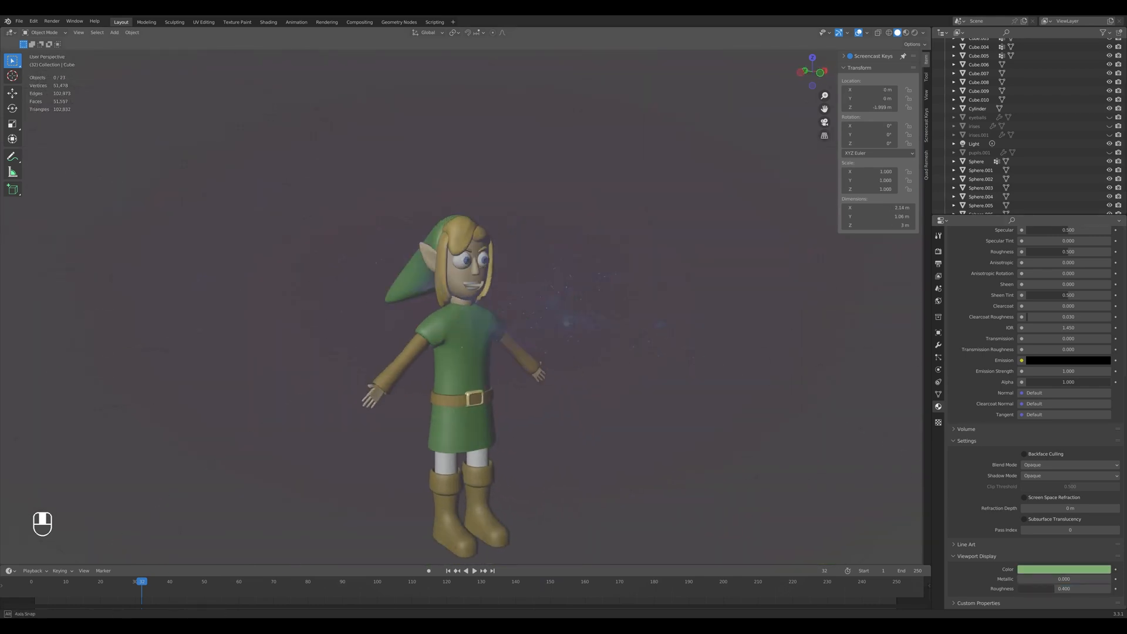
key(KP_1)
scroll(482, 258, up, 6)
scroll(548, 230, up, 3)
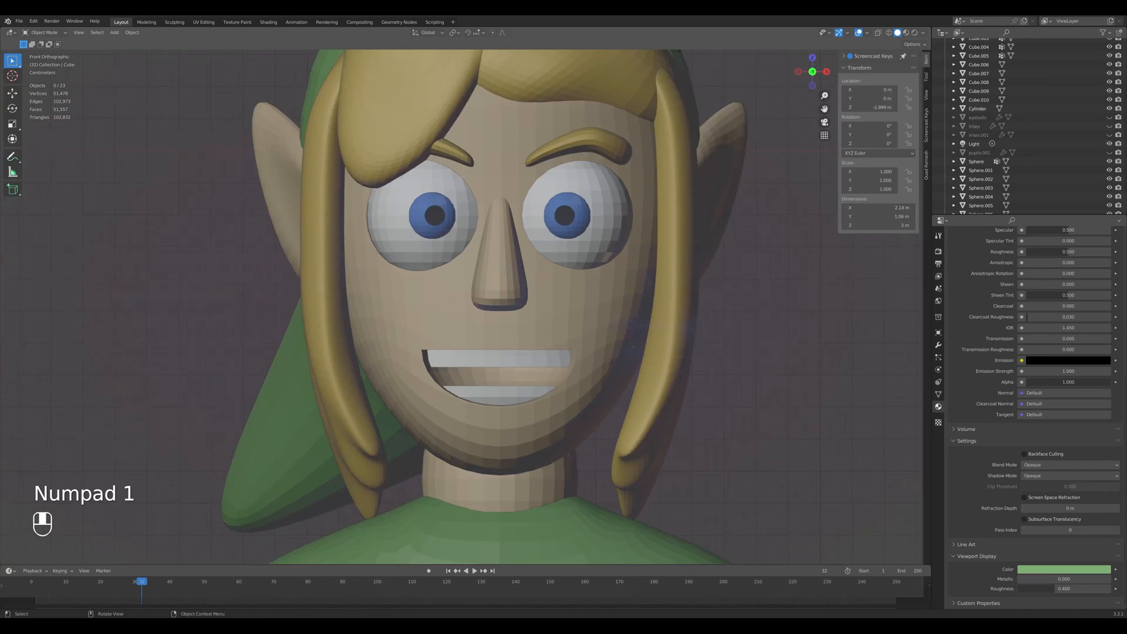
scroll(549, 230, down, 3)
scroll(549, 229, up, 2)
Shift the pupils about 0.0076 m outward along X.
click(549, 230)
key(g)
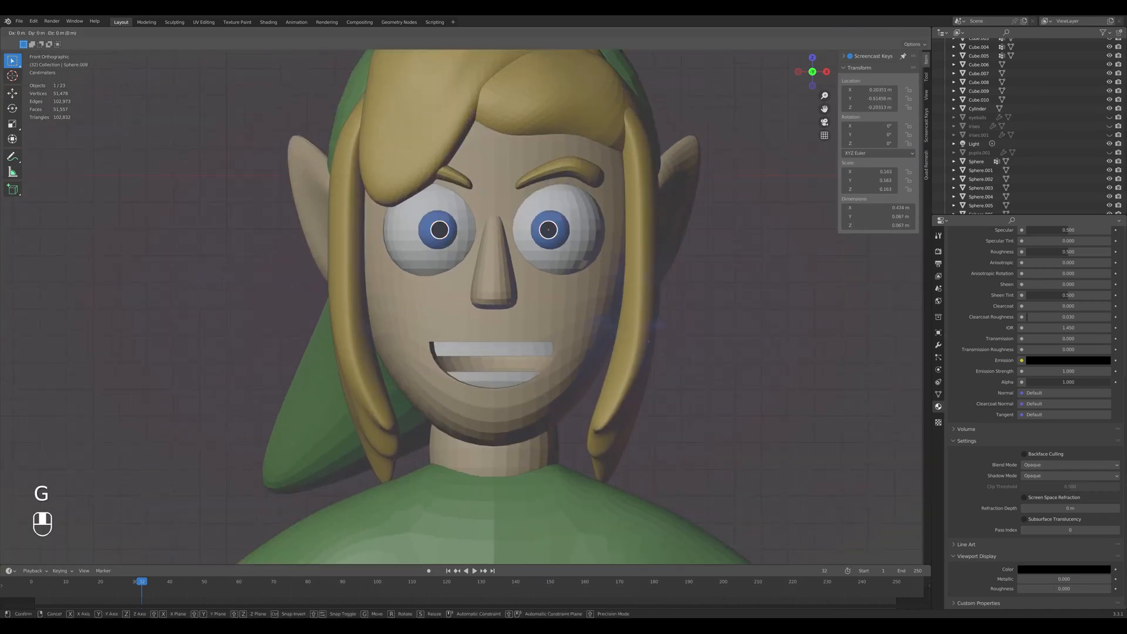
key(x)
click(658, 323)
Stretch the pupils to about 1.25 along Z, and scale them down uniformly to about 0.87.
key(s)
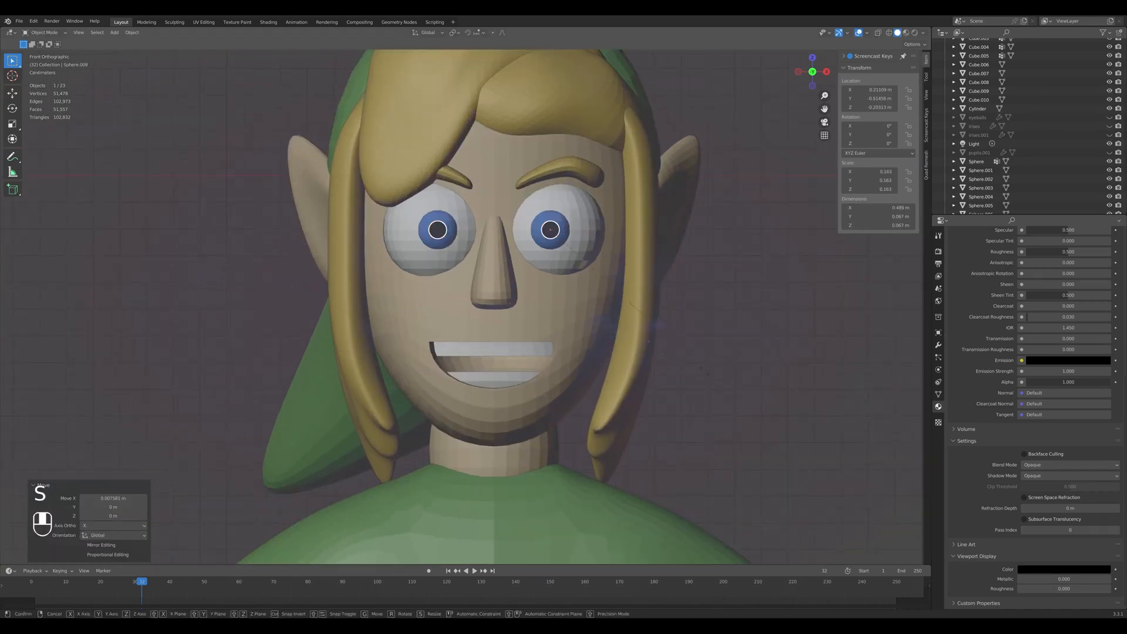
key(z)
click(658, 323)
key(s)
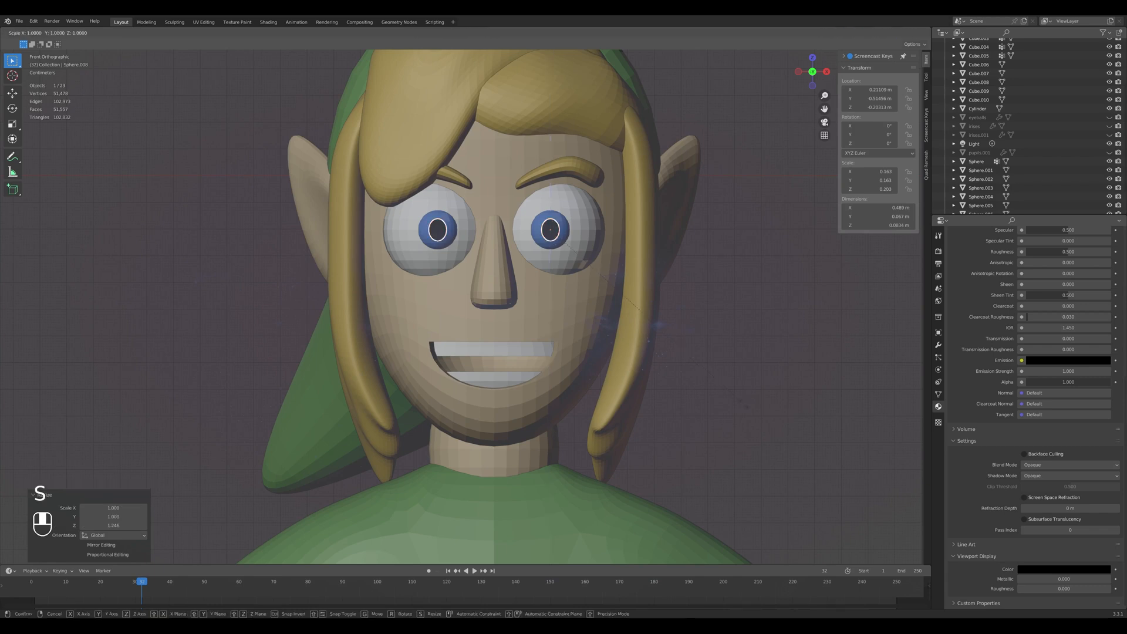
click(651, 324)
click(699, 353)
click(658, 511)
click(716, 434)
Inspect the oval pupils up close and the full character from the front.
scroll(705, 399, down, 3)
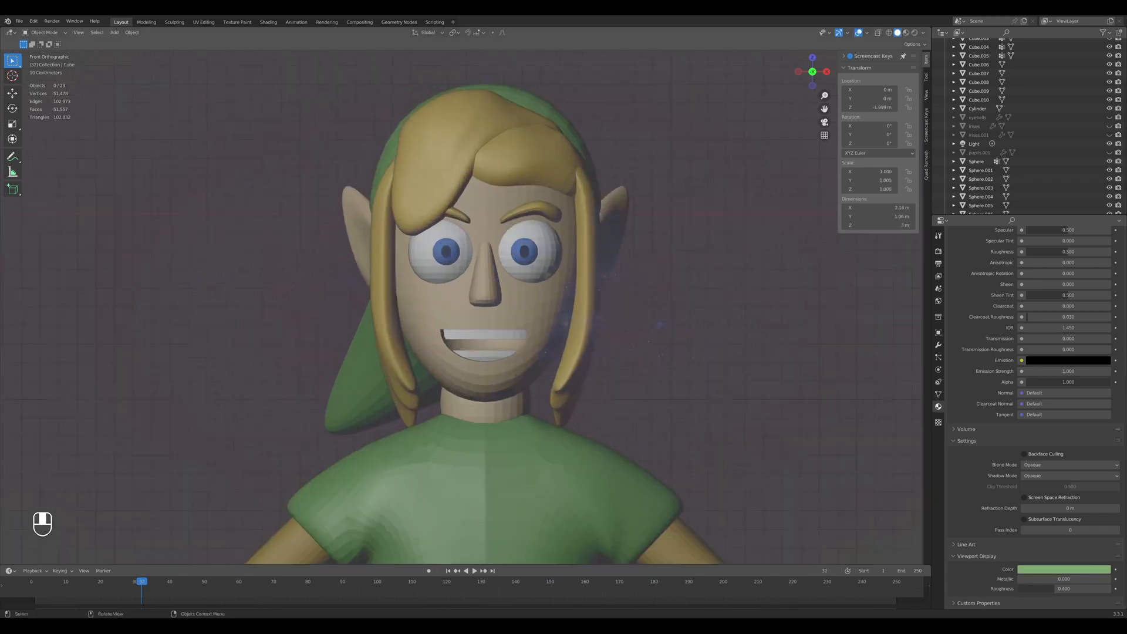
middle_drag(704, 393, 552, 382)
key(KP_1)
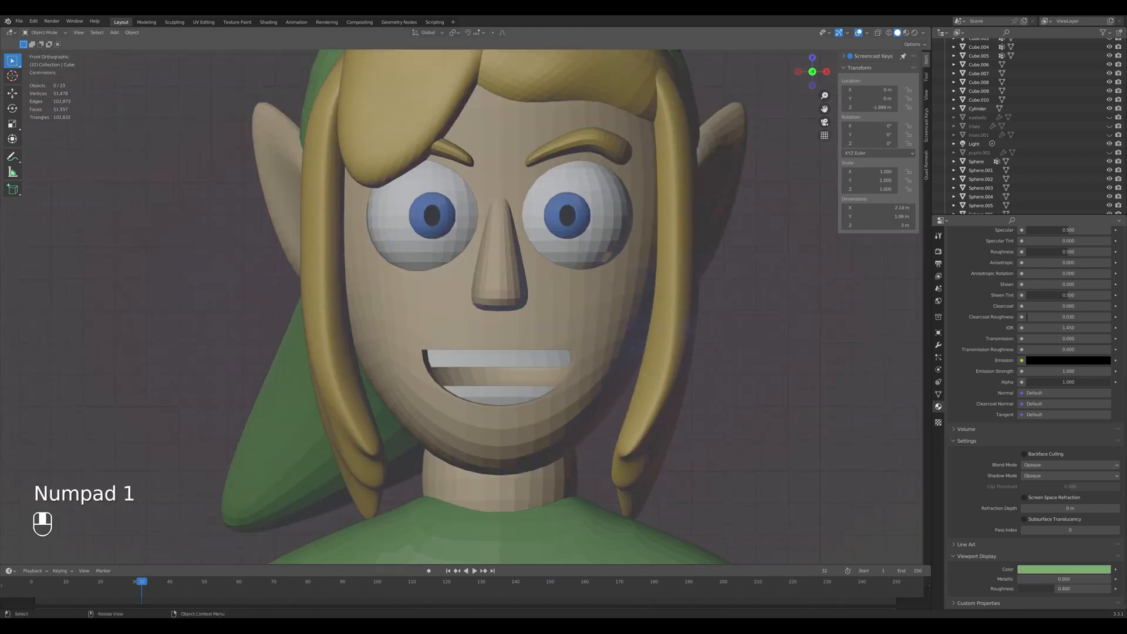
scroll(470, 294, down, 3)
scroll(469, 294, up, 7)
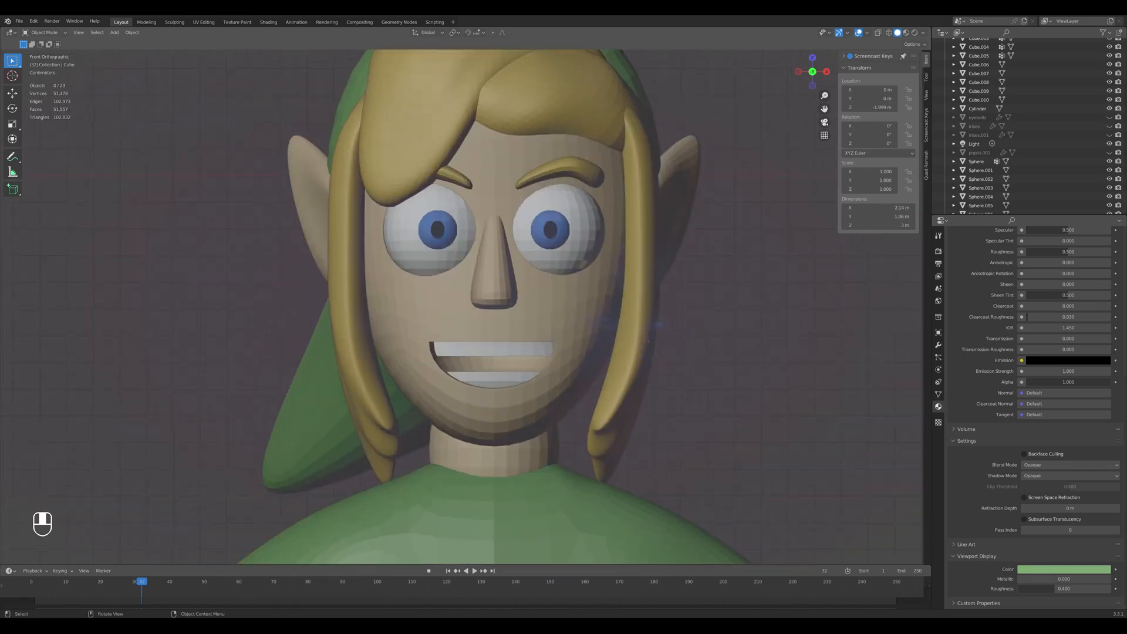
scroll(470, 305, down, 3)
scroll(470, 305, up, 5)
middle_drag(469, 306, 417, 308)
key(KP_1)
scroll(470, 305, down, 4)
scroll(470, 314, up, 5)
scroll(470, 314, down, 5)
key(KP_1)
scroll(469, 353, down, 6)
shift+middle_drag(470, 376, 473, 229)
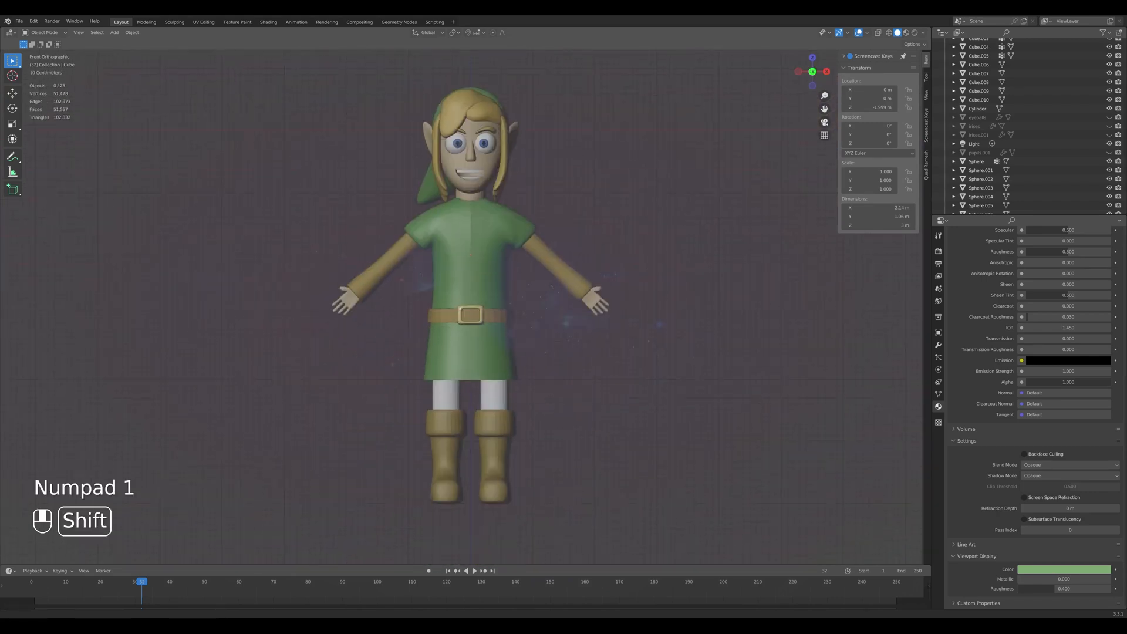
scroll(469, 306, up, 1)
scroll(469, 306, down, 2)
scroll(470, 305, up, 1)
shift+middle_drag(470, 293, 481, 313)
Select the pupils together with the irises and move them about 0.017 m outward along X.
scroll(481, 313, up, 1)
scroll(478, 345, up, 6)
shift+middle_drag(481, 235, 476, 332)
scroll(476, 332, up, 1)
click(569, 200)
shift+click(581, 202)
key(g)
Duplicate the pupils and shift the copy about 0.047 m inward along X for the eye highlights.
middle_drag(581, 202, 587, 202)
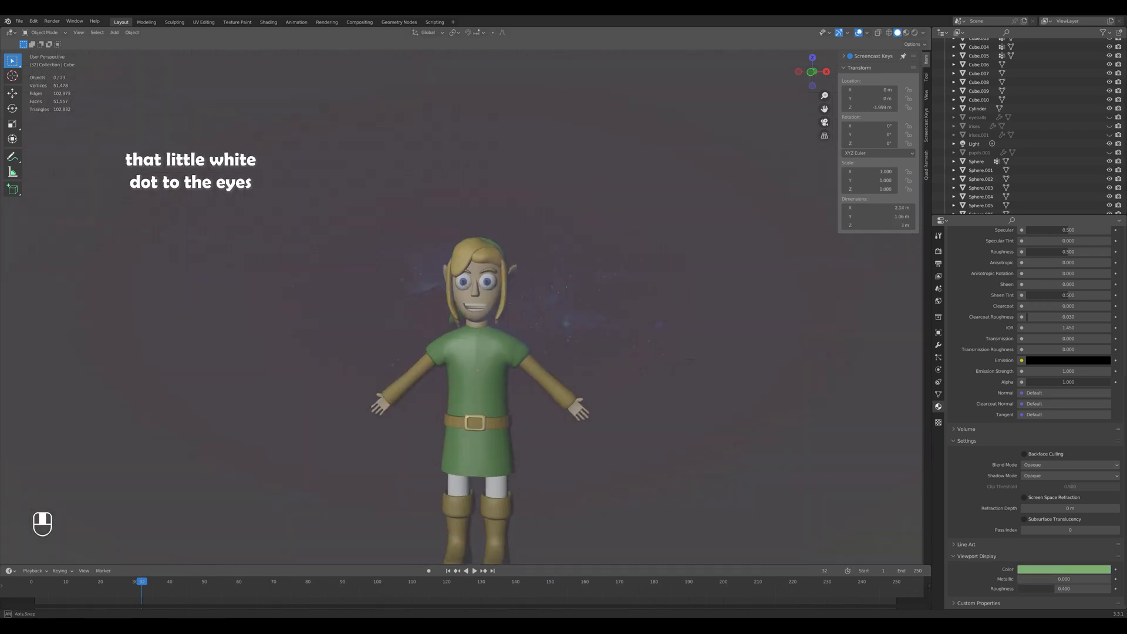
key(KP_1)
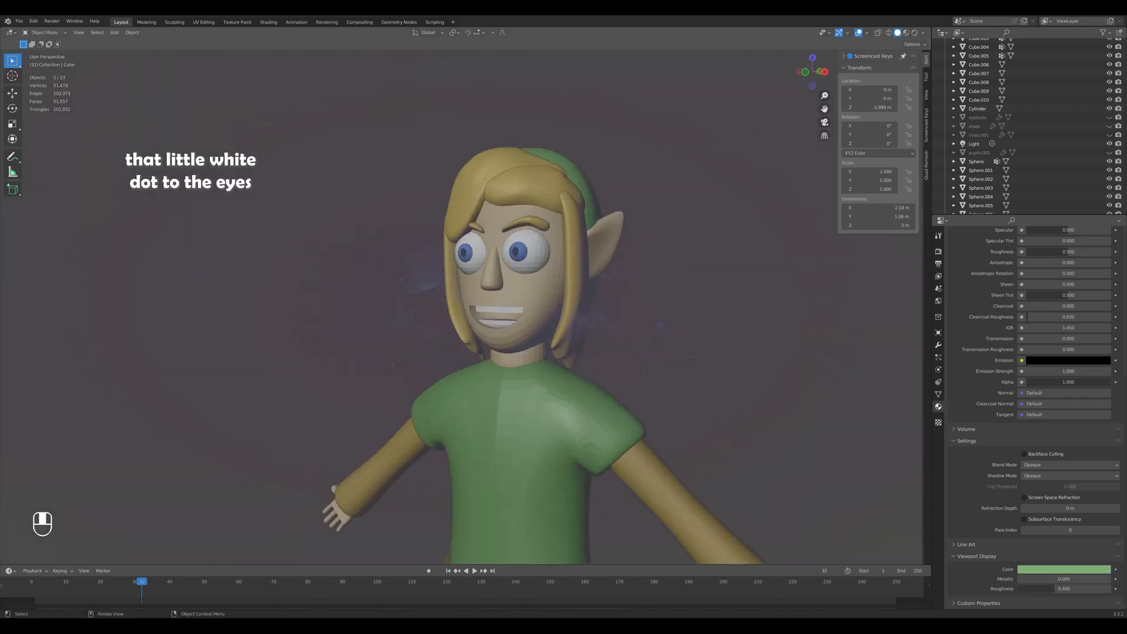
scroll(576, 188, up, 1)
shift+middle_drag(575, 188, 541, 251)
scroll(541, 252, up, 1)
click(579, 236)
key(shift+d)
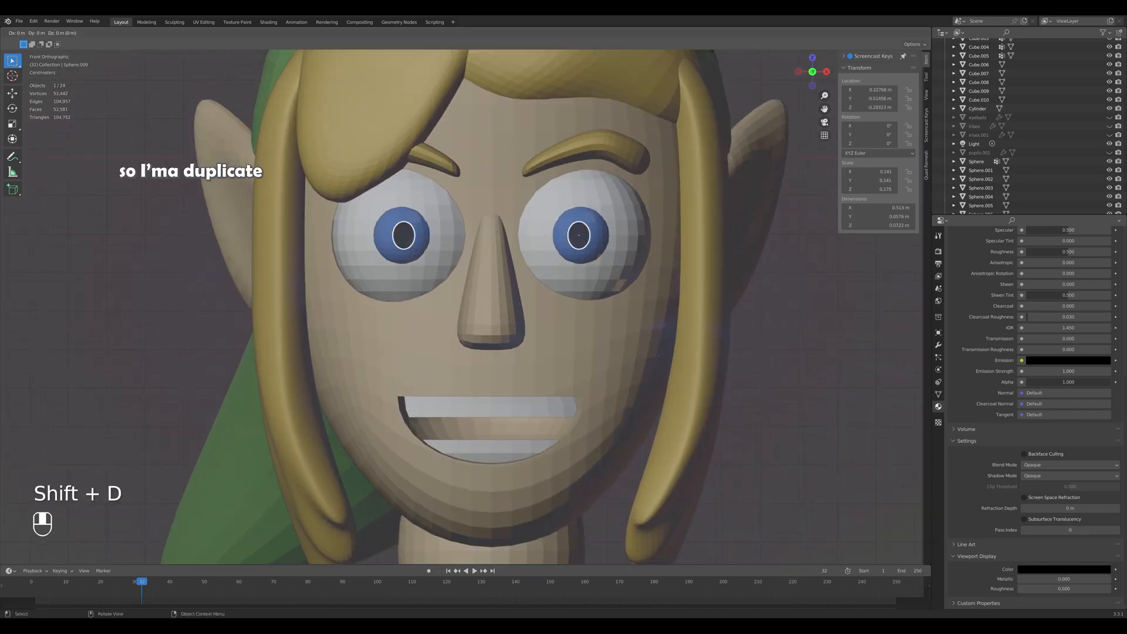
click(560, 235)
Scale the highlight dots to about 0.45 and raise them about 0.039 m along Z.
key(s)
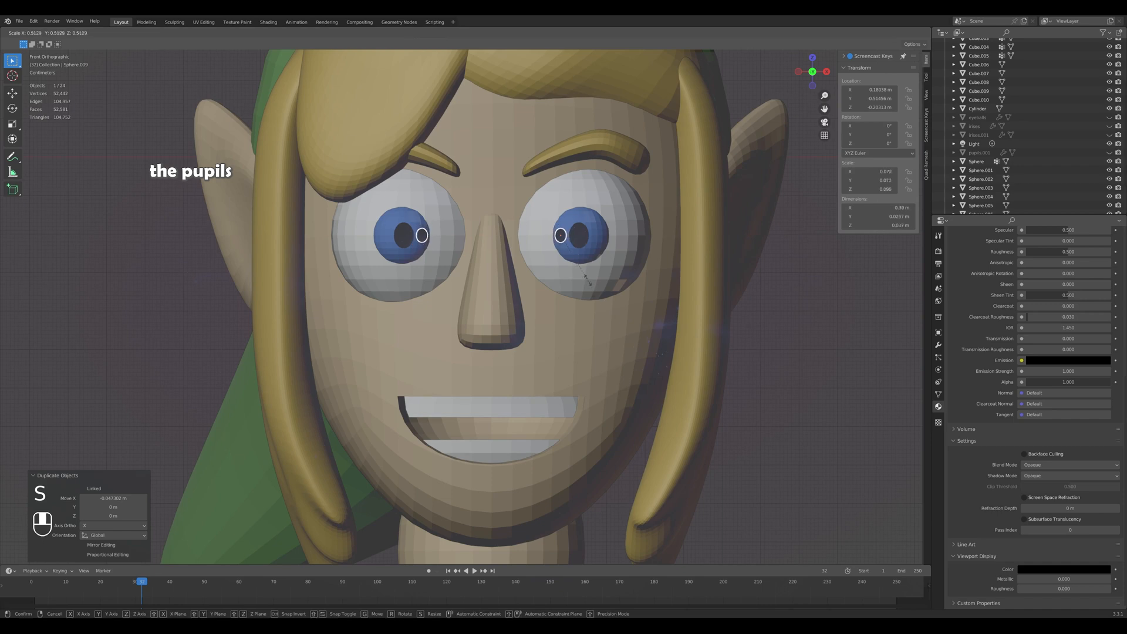
click(561, 233)
key(g)
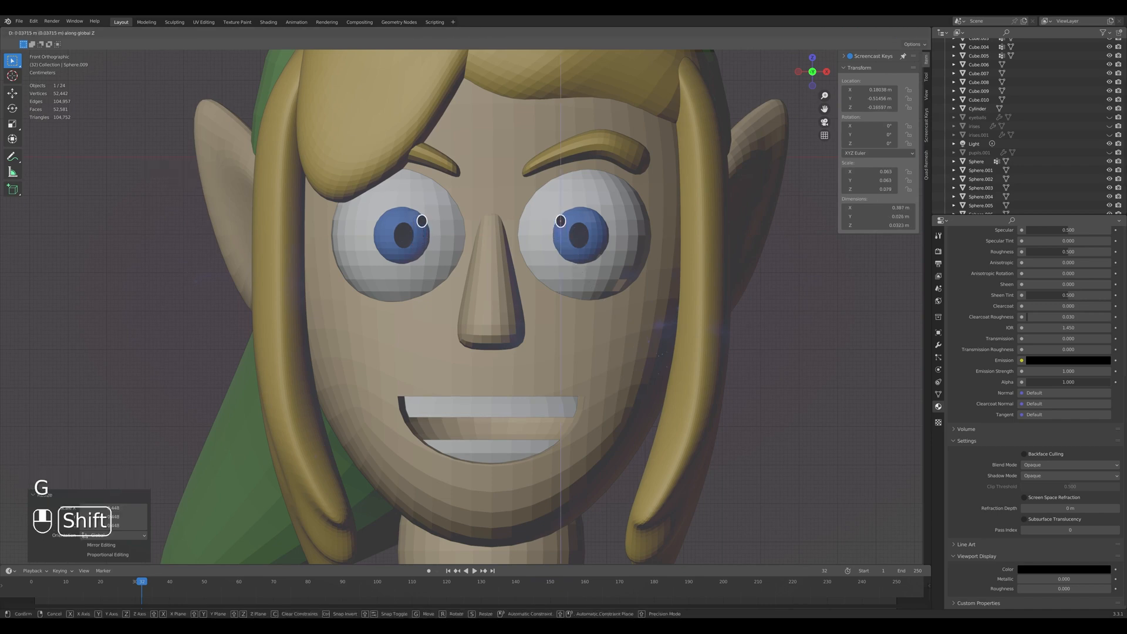
click(561, 221)
Unlink the pupil material from the highlight dots and create a new one named white-eye-dot-color.
scroll(1036, 411, up, 10)
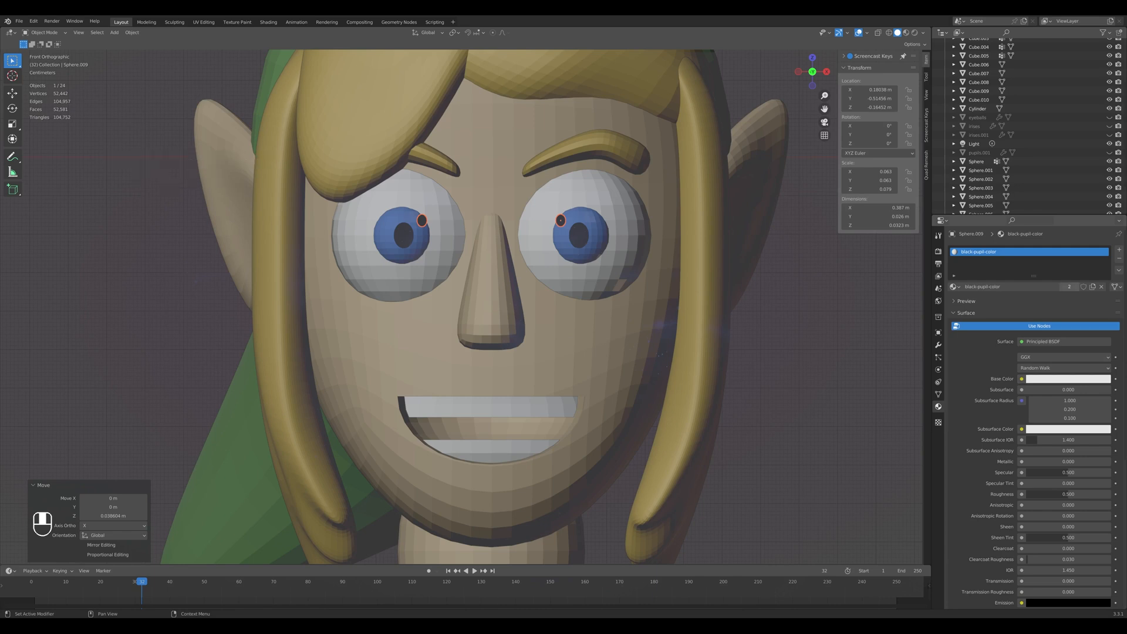
click(1102, 286)
click(1038, 286)
double_click(1028, 286)
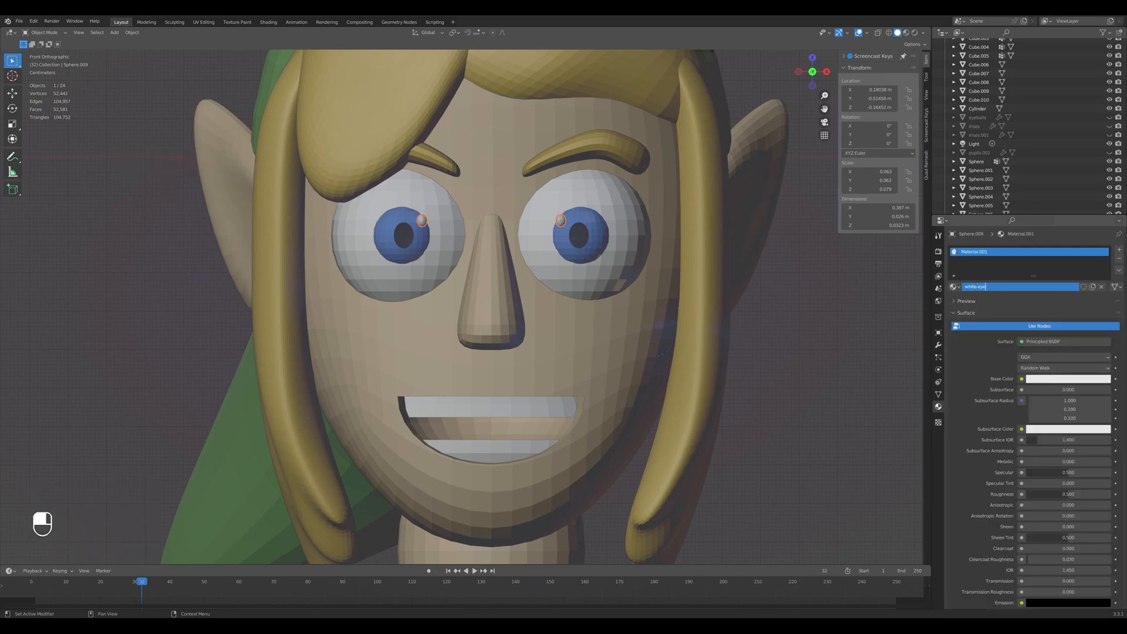
text(white-eye-dot-color)
key(Return)
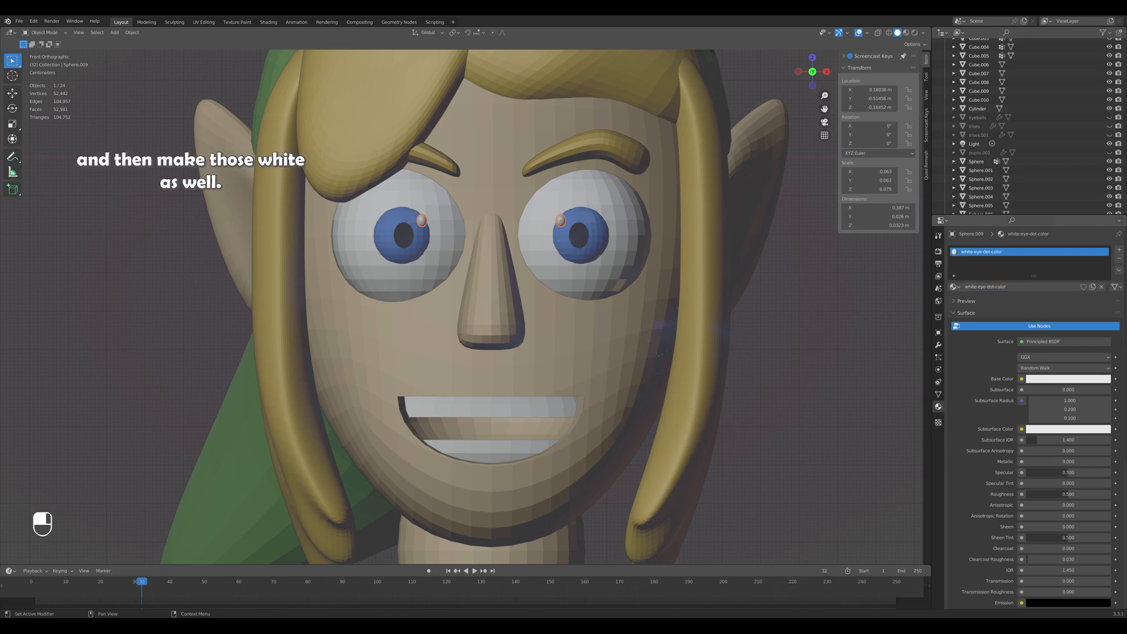
Set the highlight dots' viewport display colour to pure white and the roughness to 0.
scroll(1034, 411, down, 10)
click(1064, 569)
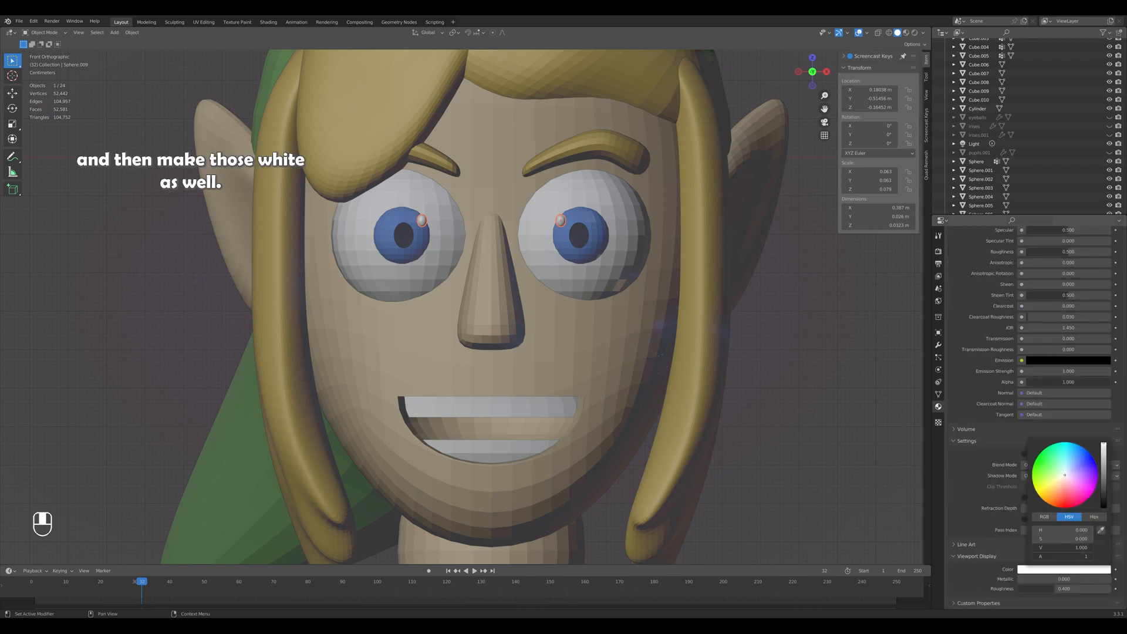
click(493, 376)
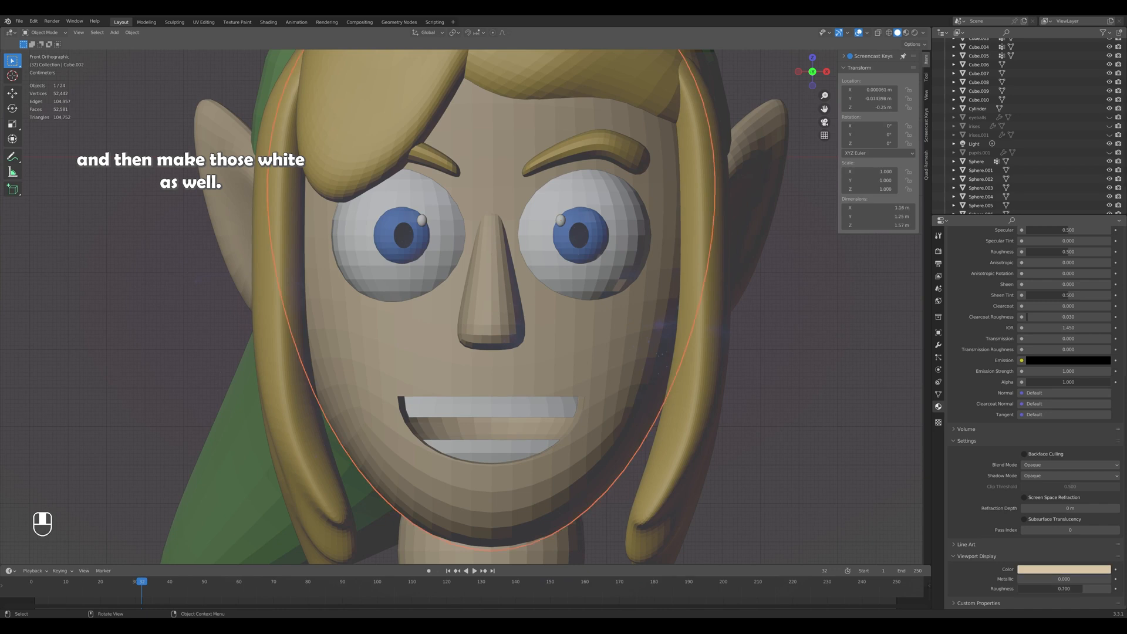
click(823, 376)
Move the white highlight dots along Y to seat them against the eyes.
scroll(528, 329, down, 5)
middle_drag(587, 329, 493, 414)
scroll(505, 335, up, 5)
click(619, 289)
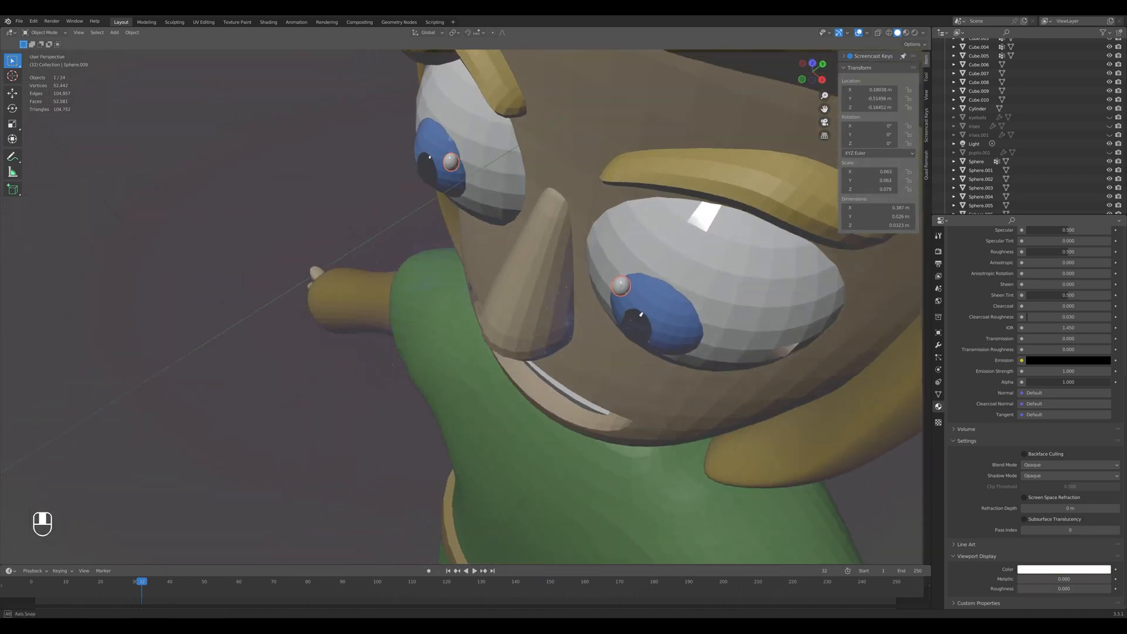
middle_drag(619, 289, 552, 317)
key(g)
key(y)
click(552, 320)
click(353, 353)
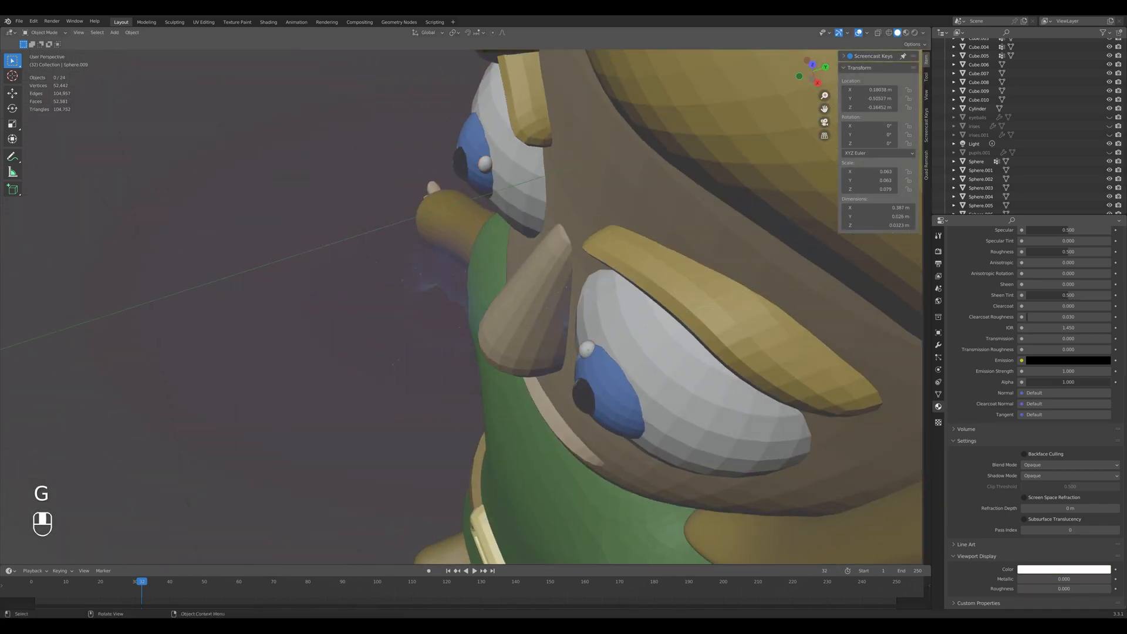
key(KP_1)
scroll(469, 317, down, 7)
scroll(470, 317, up, 1)
click(478, 499)
click(763, 352)
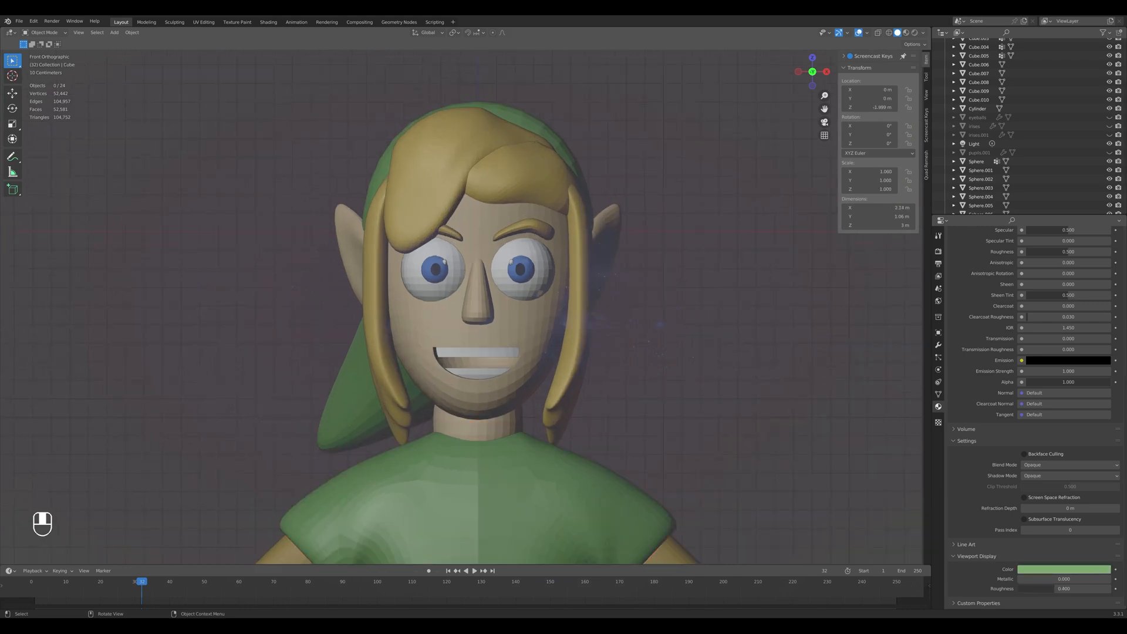
Examine the white highlight dots on the eyes from the front and from oblique angles.
scroll(528, 329, down, 4)
middle_drag(587, 329, 628, 338)
scroll(517, 326, up, 5)
key(KP_1)
scroll(517, 326, up, 2)
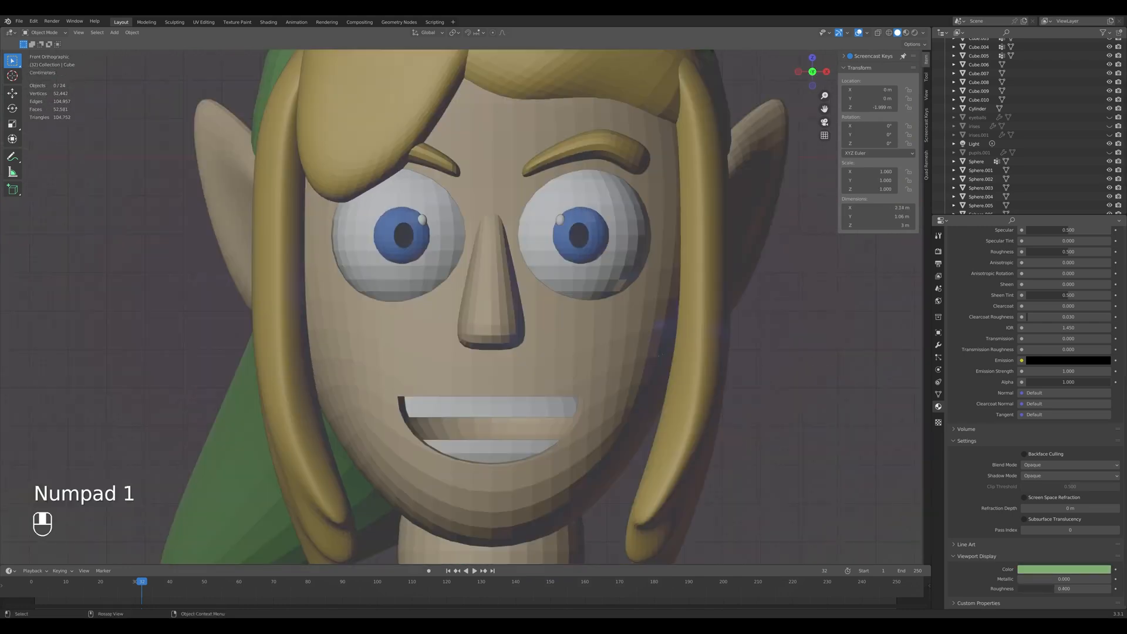
scroll(517, 326, down, 5)
scroll(516, 326, up, 5)
scroll(517, 326, down, 4)
middle_drag(517, 326, 482, 332)
scroll(528, 262, up, 5)
middle_drag(532, 262, 523, 329)
Flatten the highlight dots to about 0.56 along Y and rotate them about -24° around the Z axis.
click(629, 204)
middle_drag(628, 204, 566, 287)
key(s)
key(y)
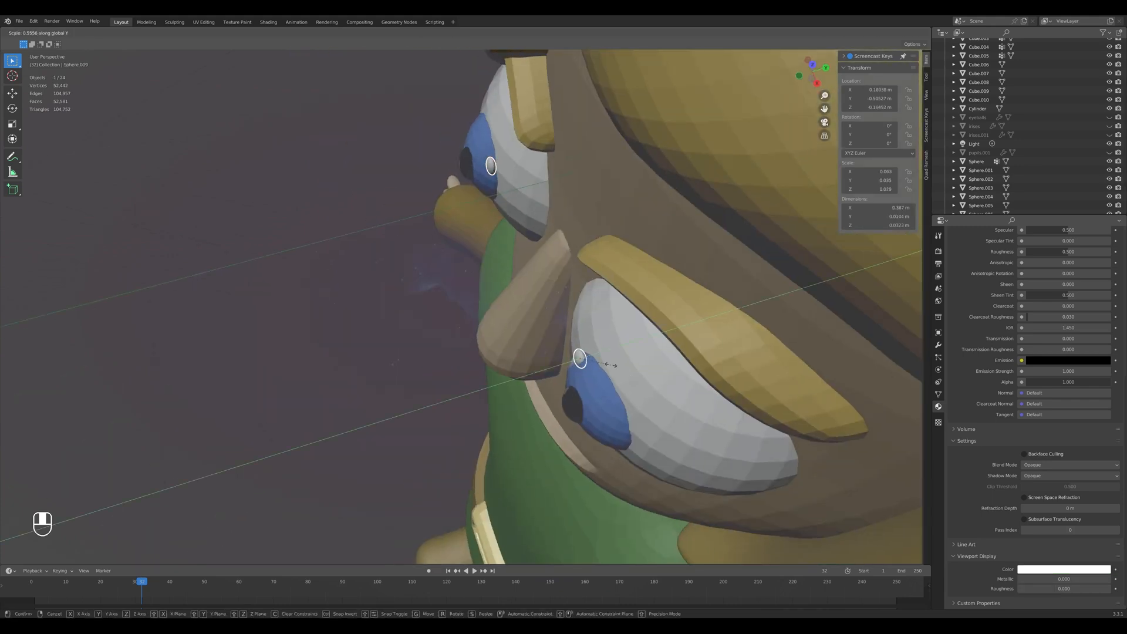
click(611, 365)
middle_drag(610, 364, 680, 381)
key(r)
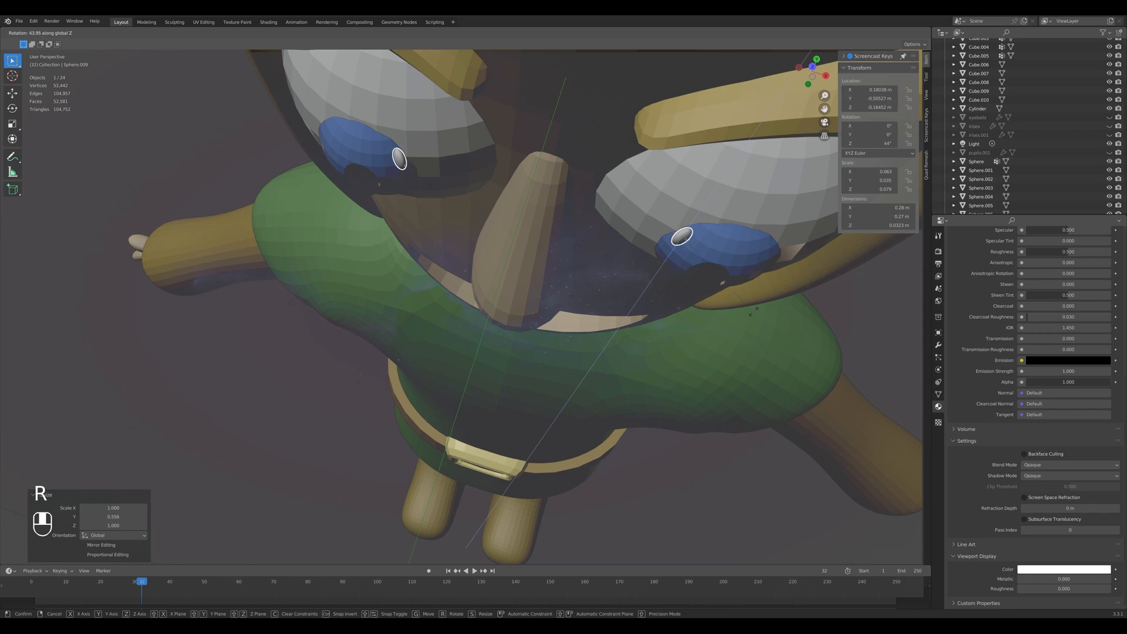
click(468, 545)
Rotate the highlight dots around the X axis to tilt them against the curve of the irises.
key(KP_1)
key(r)
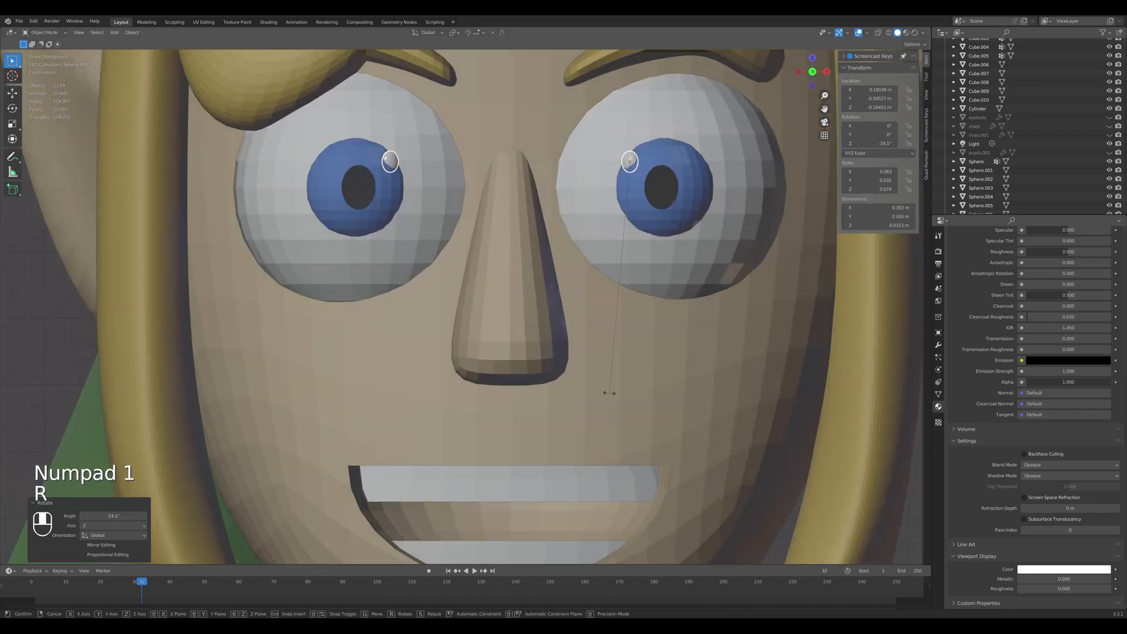
click(737, 362)
key(r)
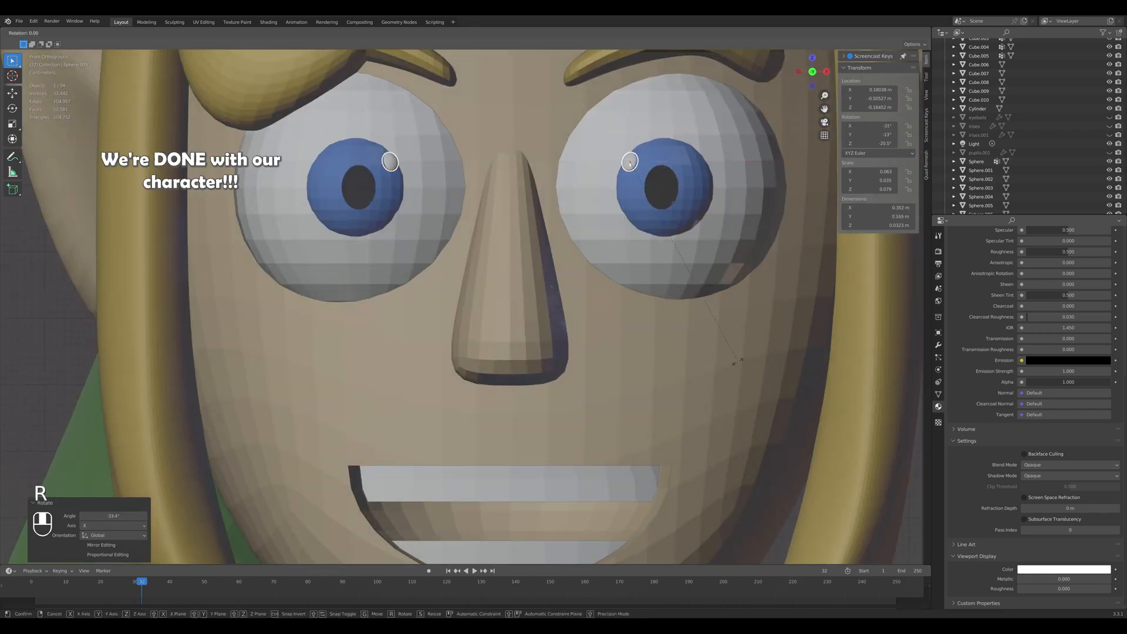
key(x)
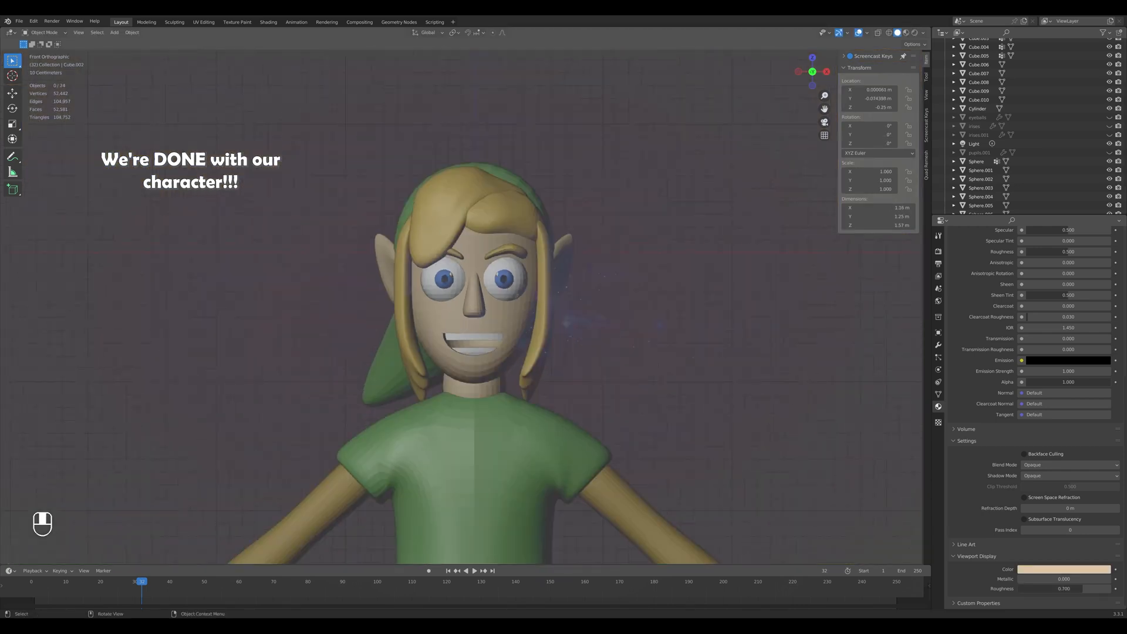
Inspect the character's head and upper body from the front and from slightly turned angles.
middle_drag(505, 317, 440, 317)
scroll(465, 307, up, 3)
key(KP_1)
scroll(465, 307, up, 3)
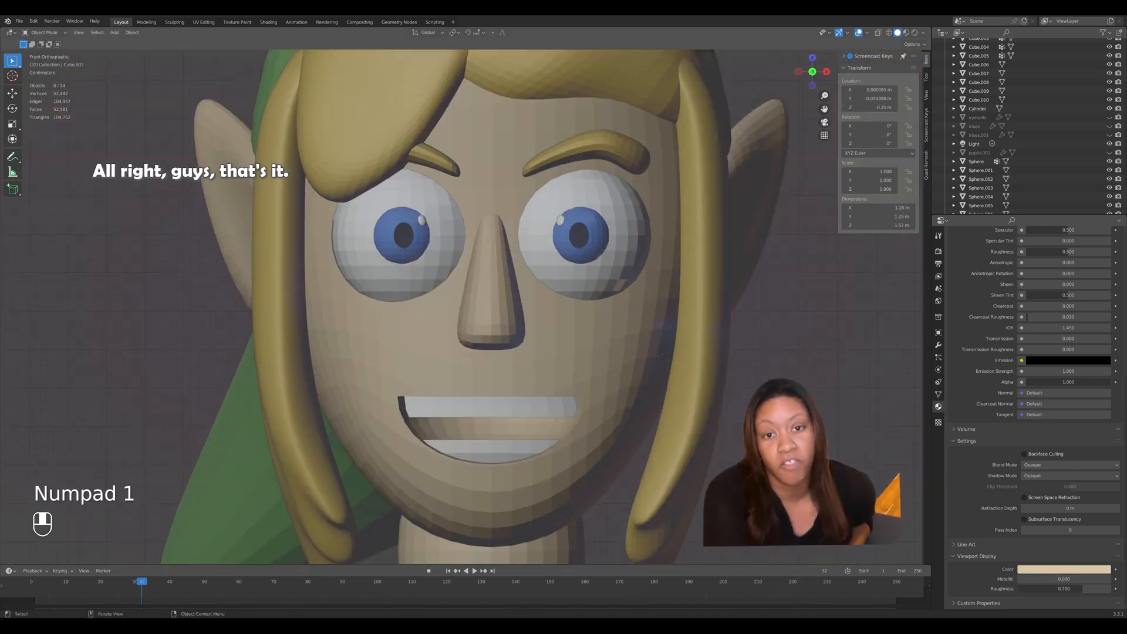
scroll(591, 350, down, 5)
shift+middle_drag(591, 350, 594, 306)
scroll(594, 306, up, 1)
click(552, 429)
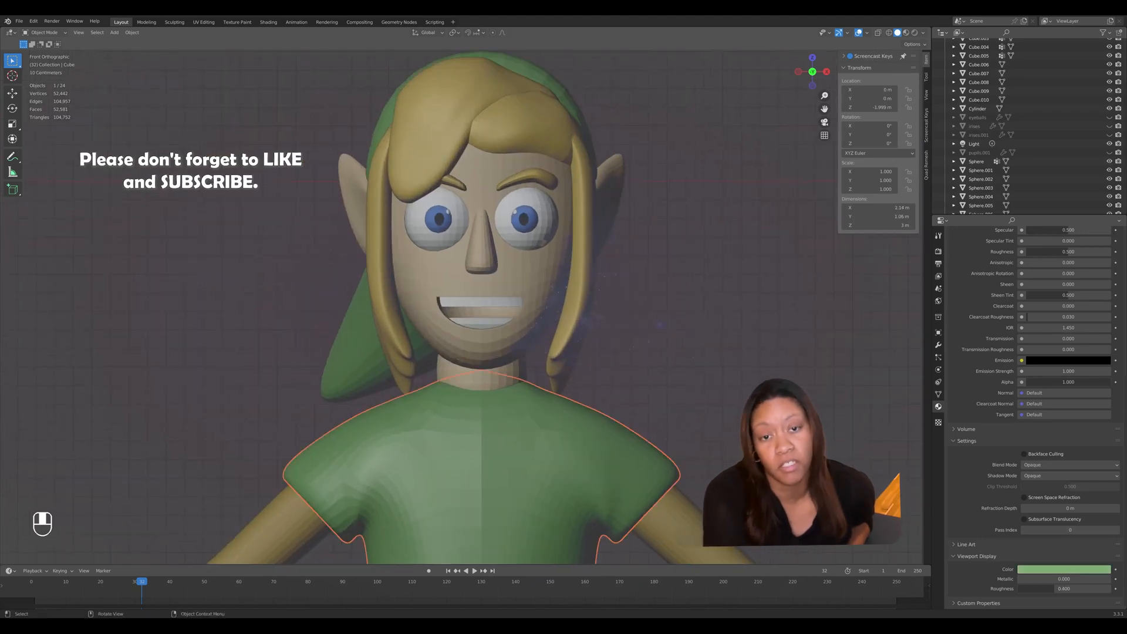
click(693, 264)
scroll(466, 307, down, 4)
middle_drag(505, 317, 458, 322)
scroll(466, 308, up, 4)
key(KP_1)
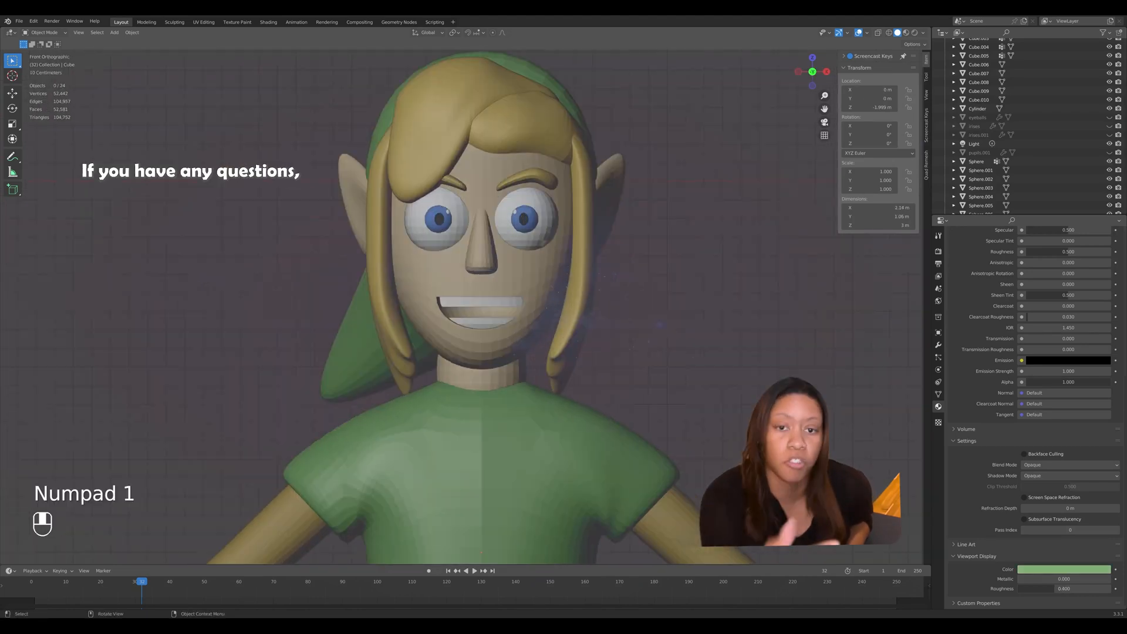
Rescale the white highlight dots on the eyes.
scroll(466, 308, up, 2)
shift+middle_drag(529, 247, 529, 308)
scroll(466, 307, up, 2)
click(570, 216)
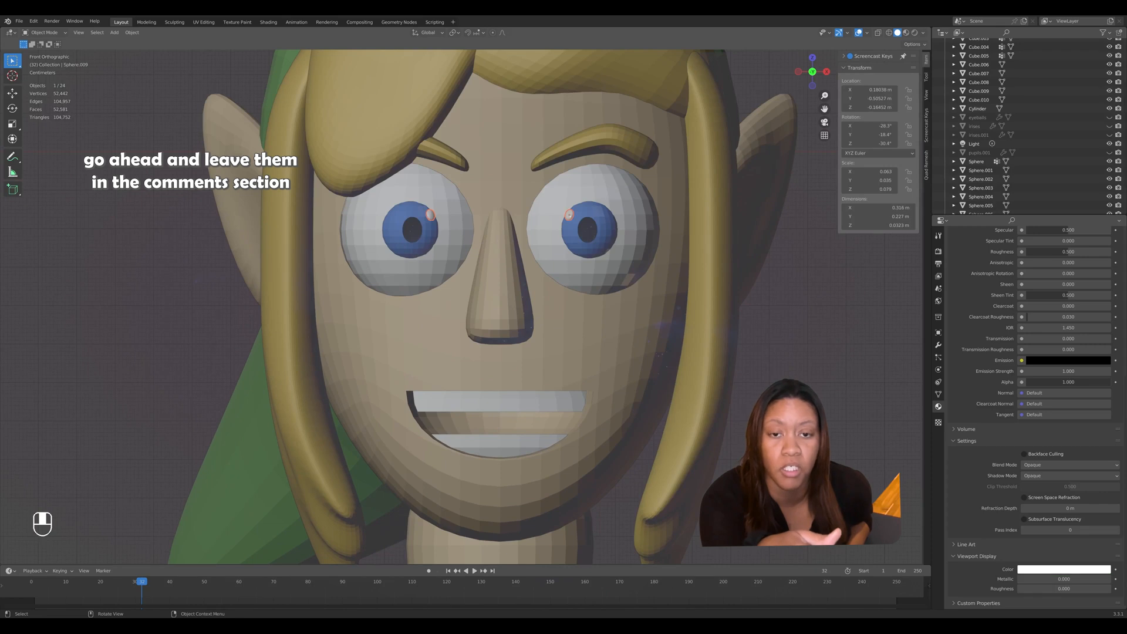
key(s)
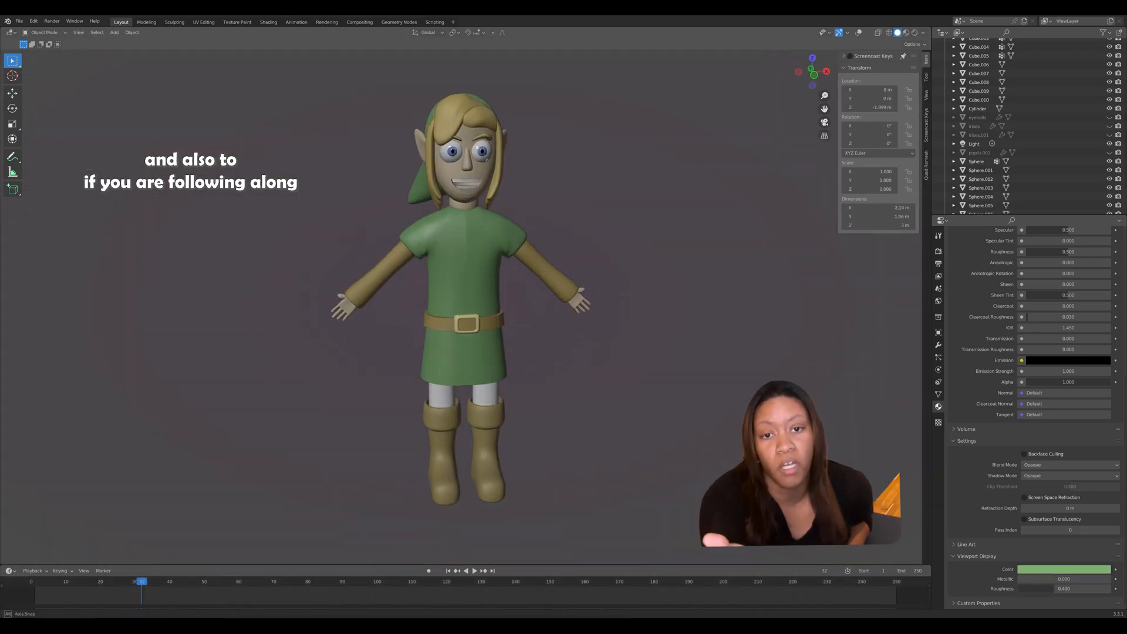
middle_drag(412, 352, 814, 361)
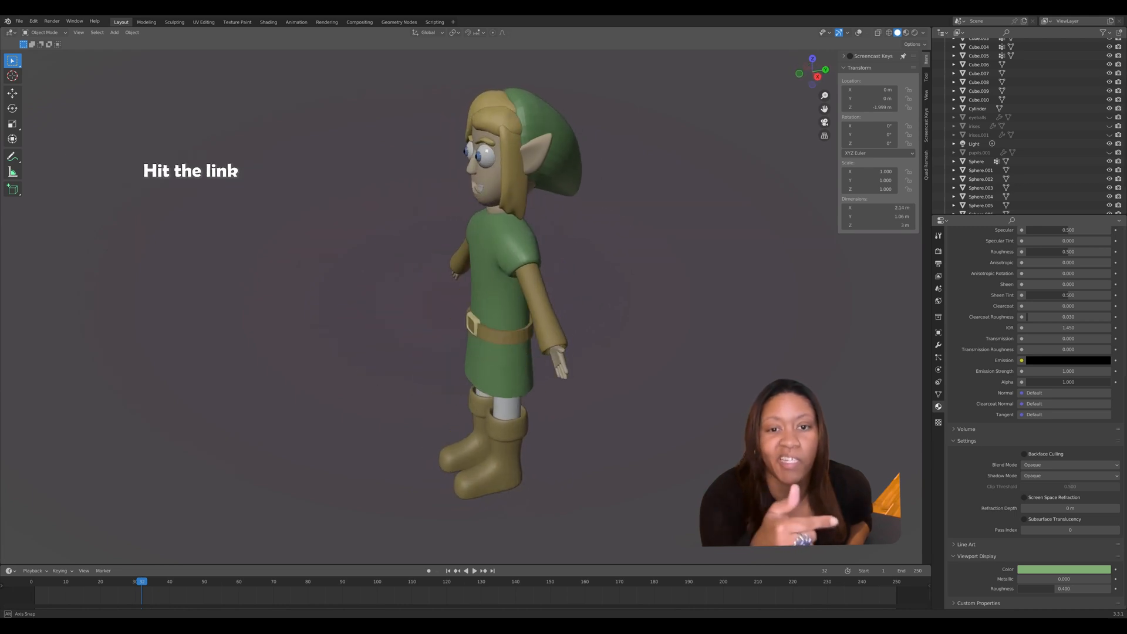
middle_drag(376, 354, 742, 353)
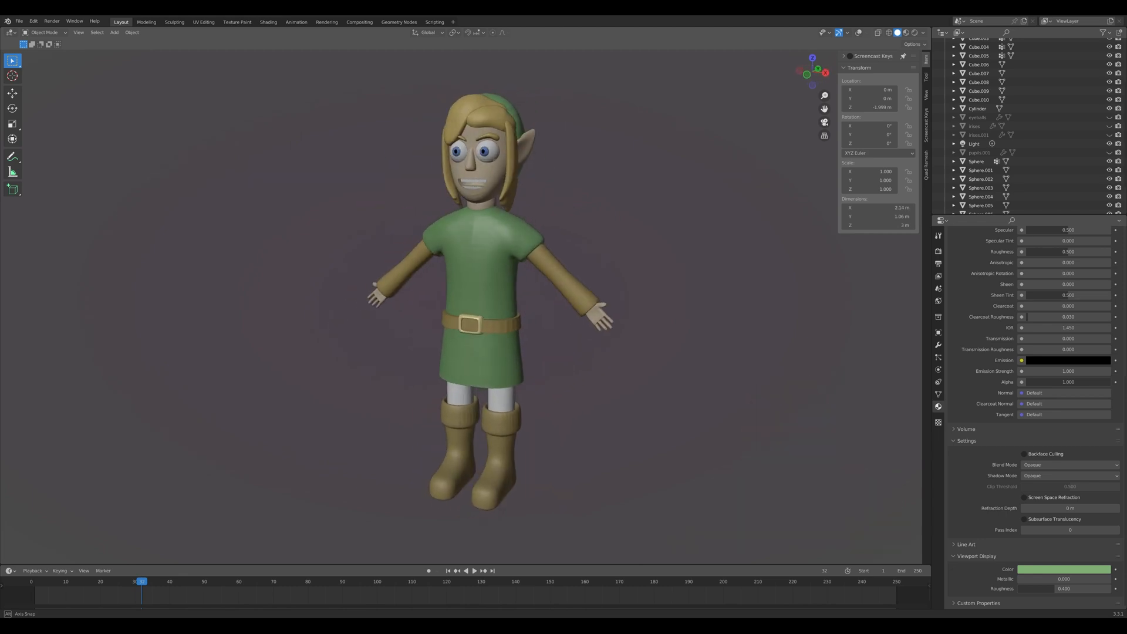